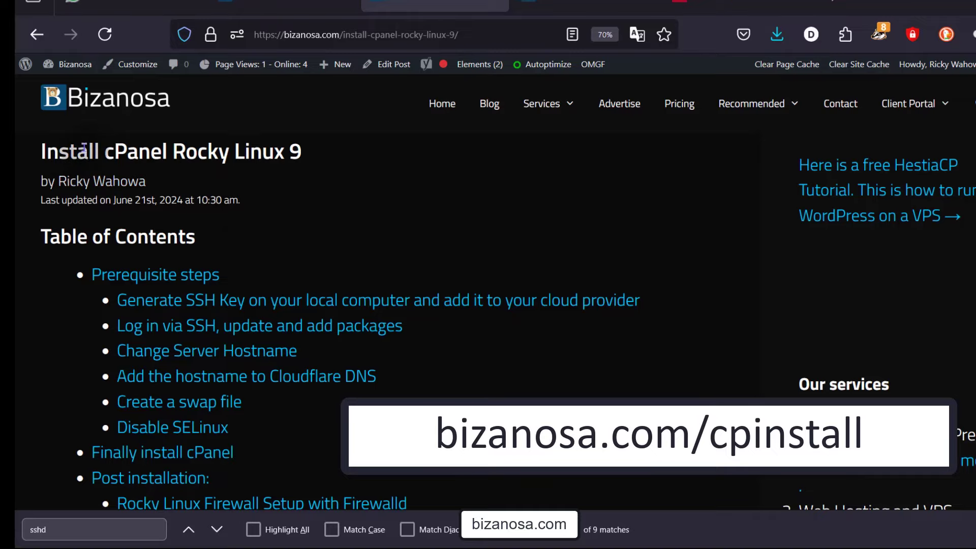
- Scroll through the Bizanosa cPanel Rocky Linux 9 article to review its contents
scroll(275, 218, down, 3)
scroll(268, 219, down, 14)
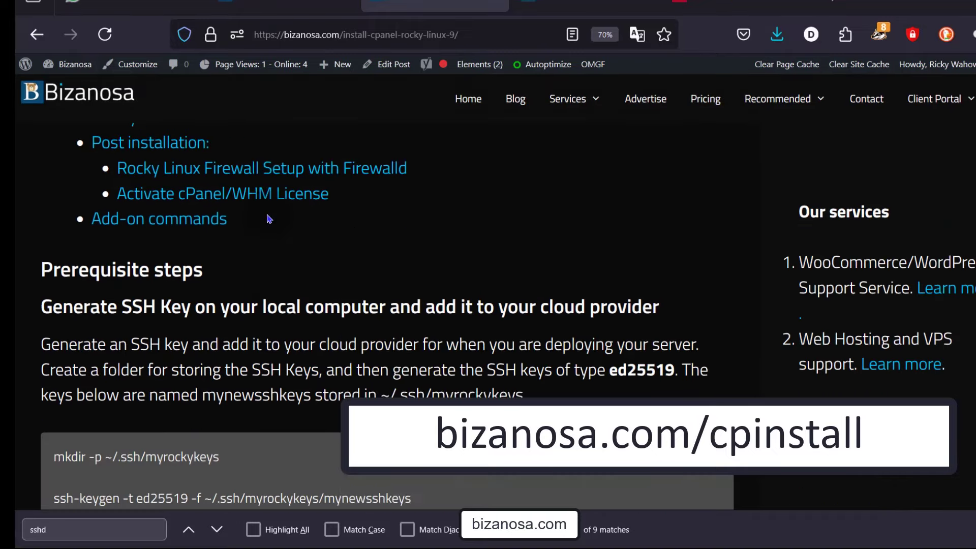
scroll(269, 219, up, 17)
scroll(269, 218, down, 12)
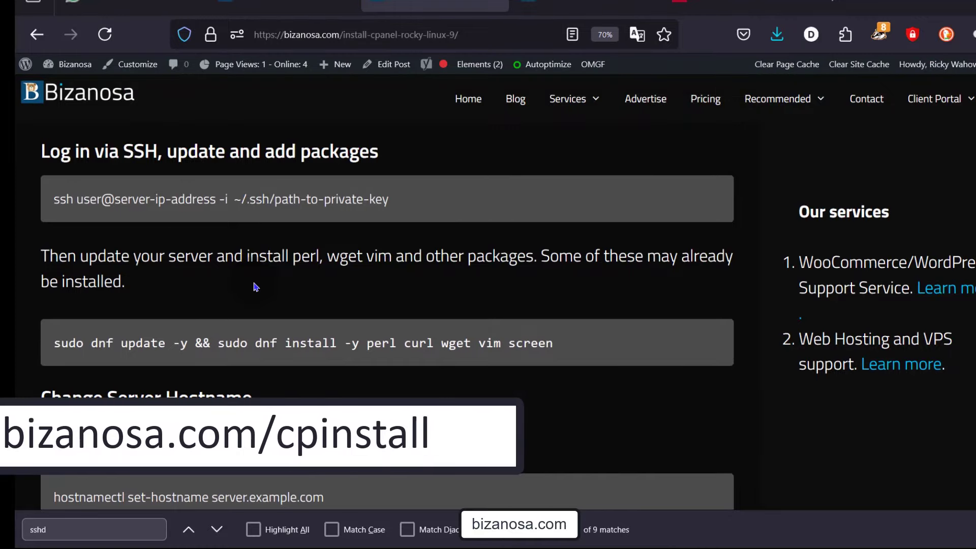
scroll(215, 281, down, 4)
scroll(282, 320, down, 7)
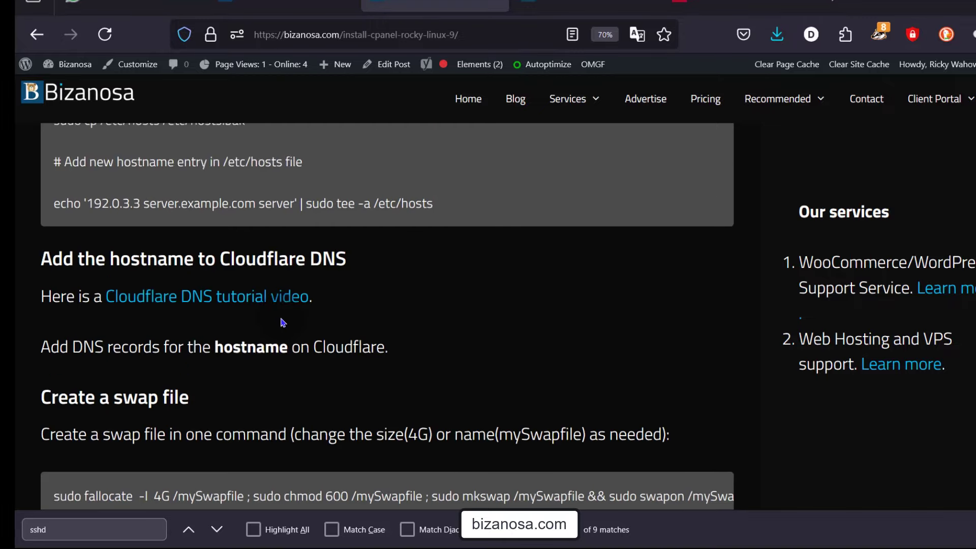
scroll(282, 323, up, 20)
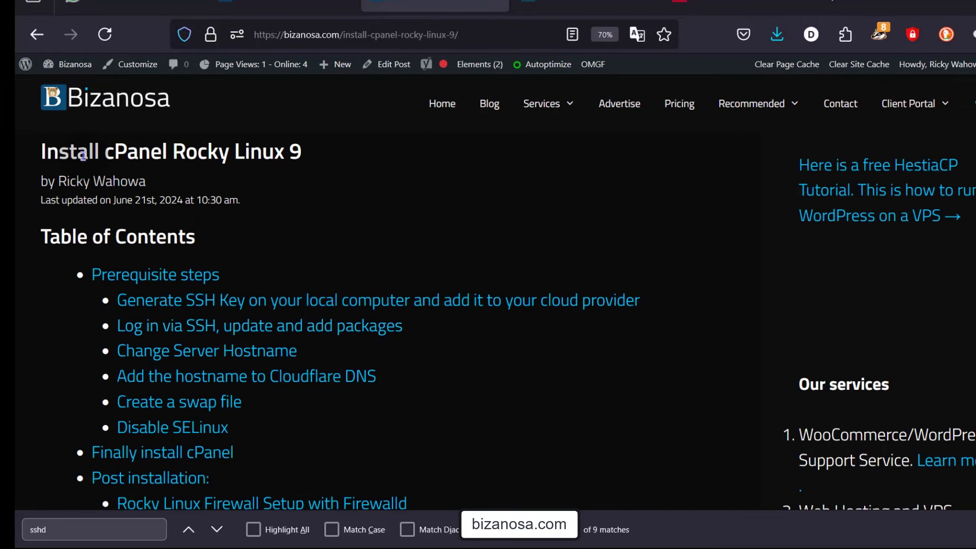
scroll(175, 244, down, 3)
scroll(176, 232, down, 10)
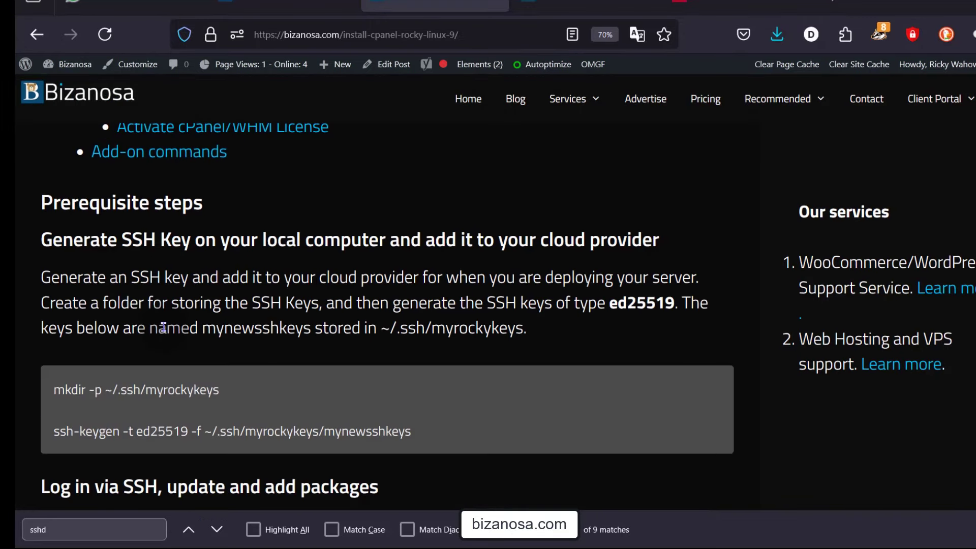
scroll(166, 333, up, 8)
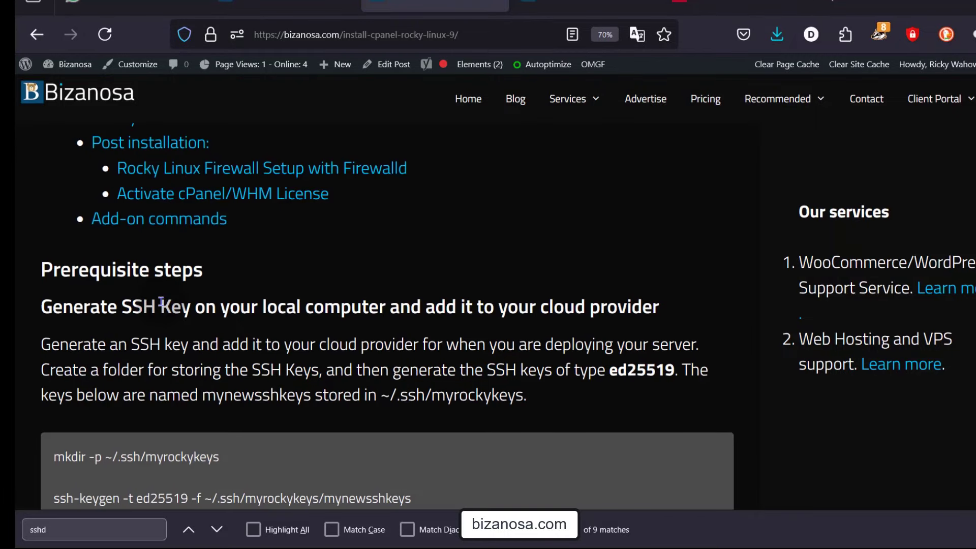
scroll(203, 305, down, 3)
scroll(148, 265, up, 1)
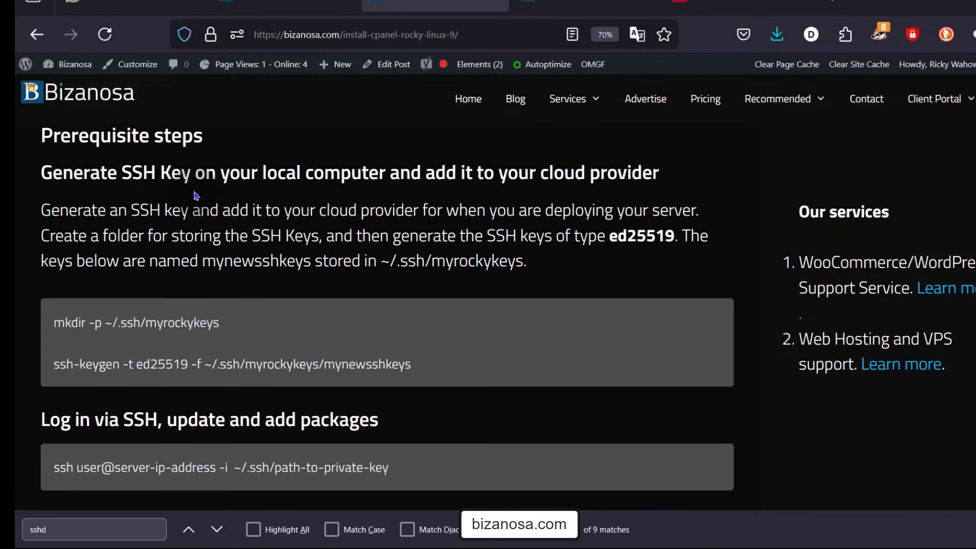
scroll(208, 341, down, 3)
scroll(244, 320, down, 7)
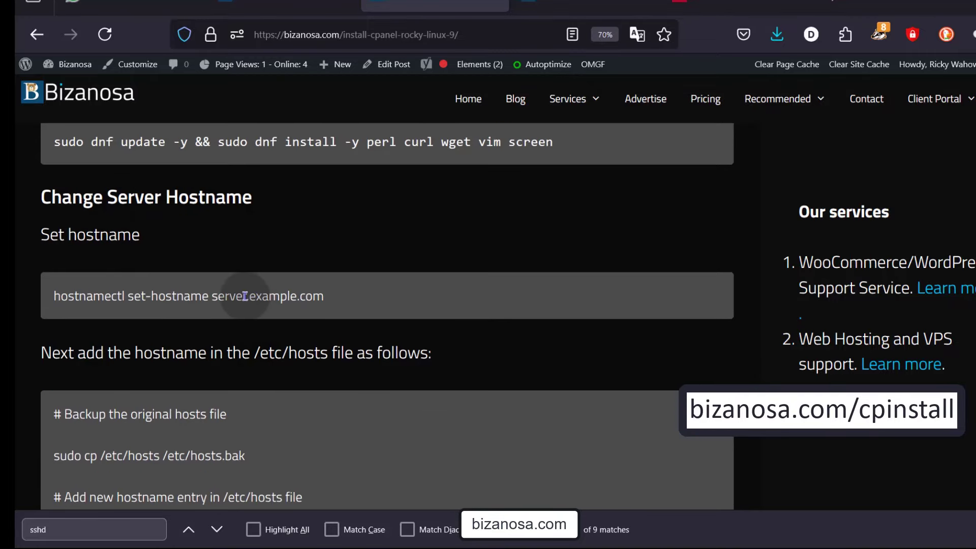
scroll(239, 300, down, 10)
scroll(238, 304, down, 13)
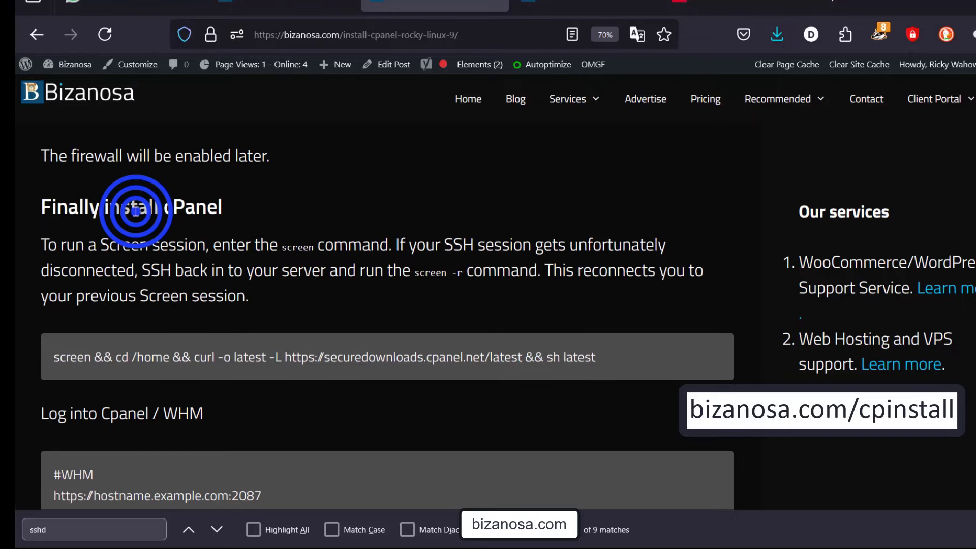
- Return to the article top, scroll down to Prerequisite steps, and open a new browser tab
key(Home)
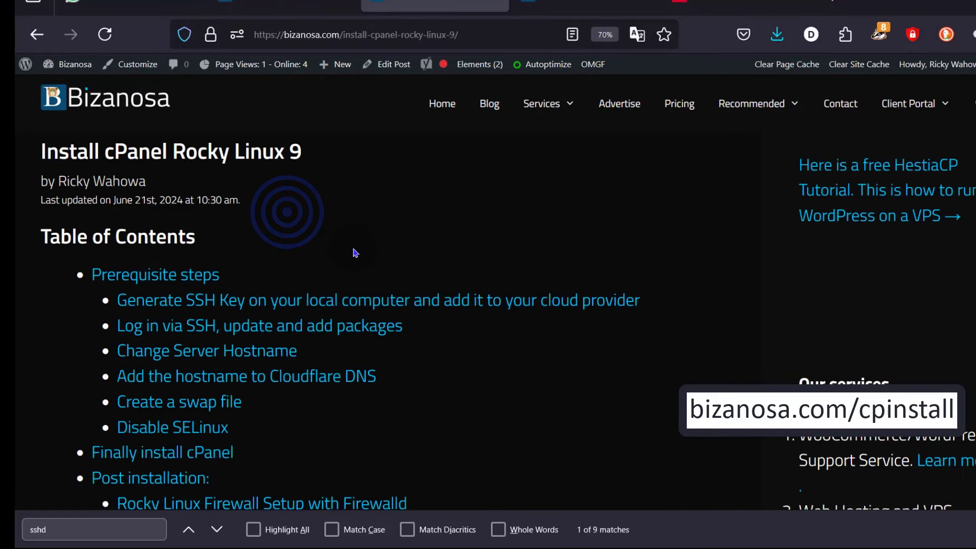
scroll(352, 254, down, 8)
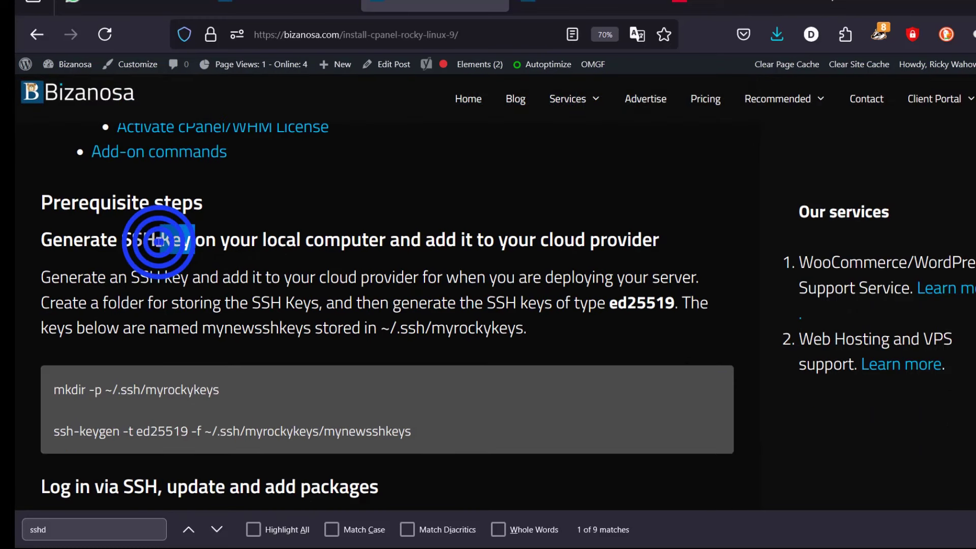
scroll(235, 247, down, 1)
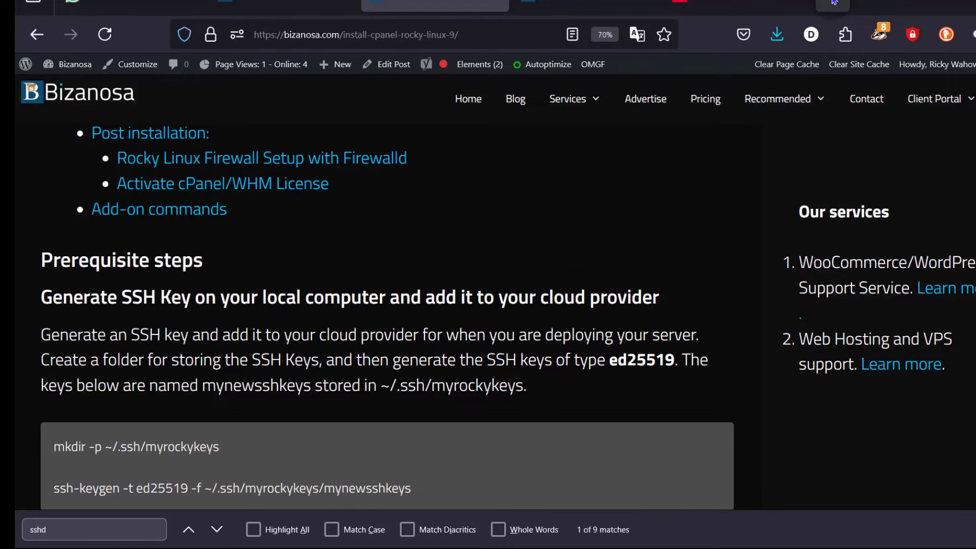
click(831, 4)
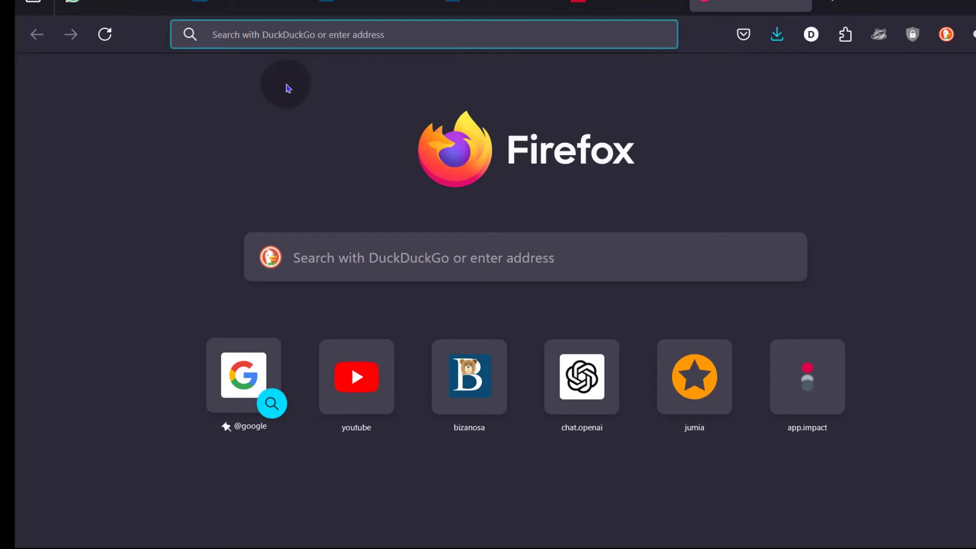
- Search DuckDuckGo for 'git' and open the git-scm.com Download for Windows page
click(274, 41)
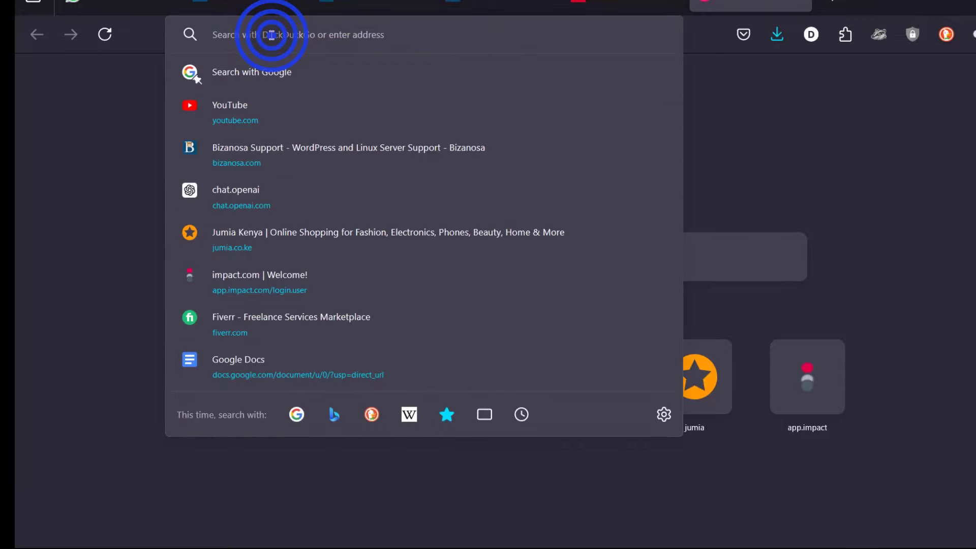
text(git)
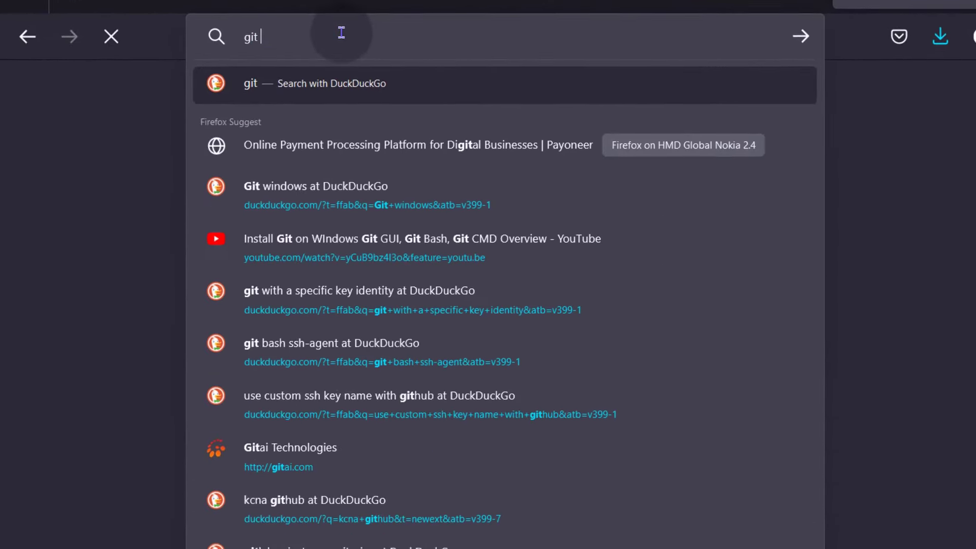
key(Return)
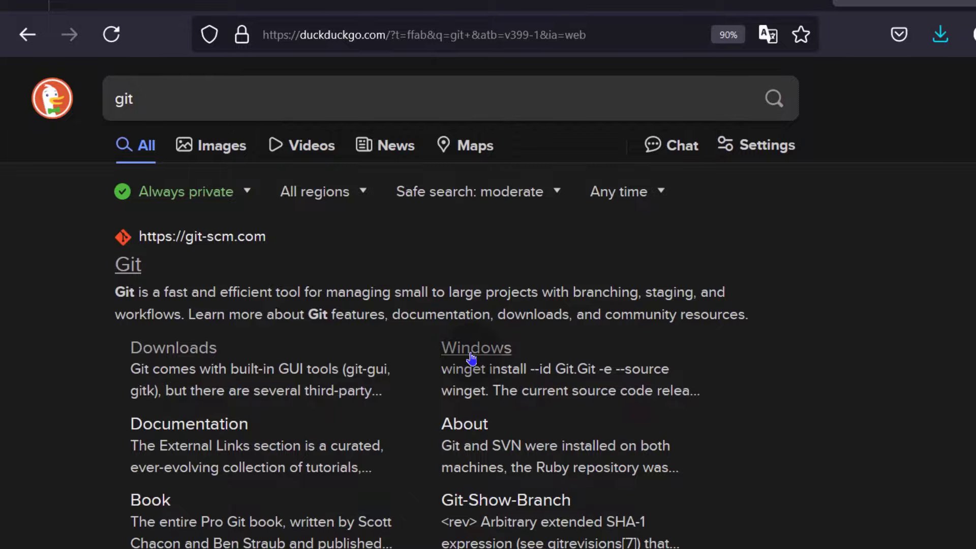
click(471, 358)
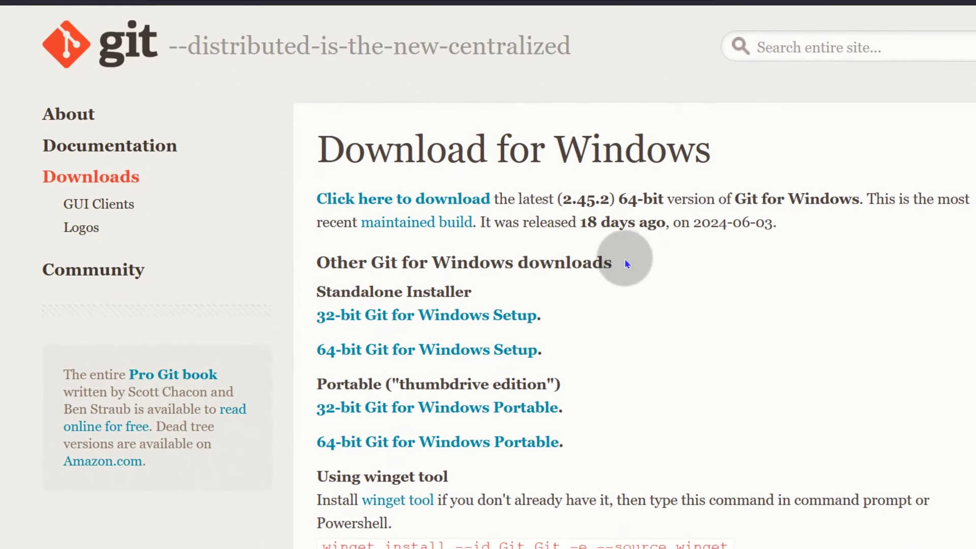
- Download Git-2.45.2-64-bit.exe into Downloads\Programs and launch the installer
scroll(633, 227, down, 3)
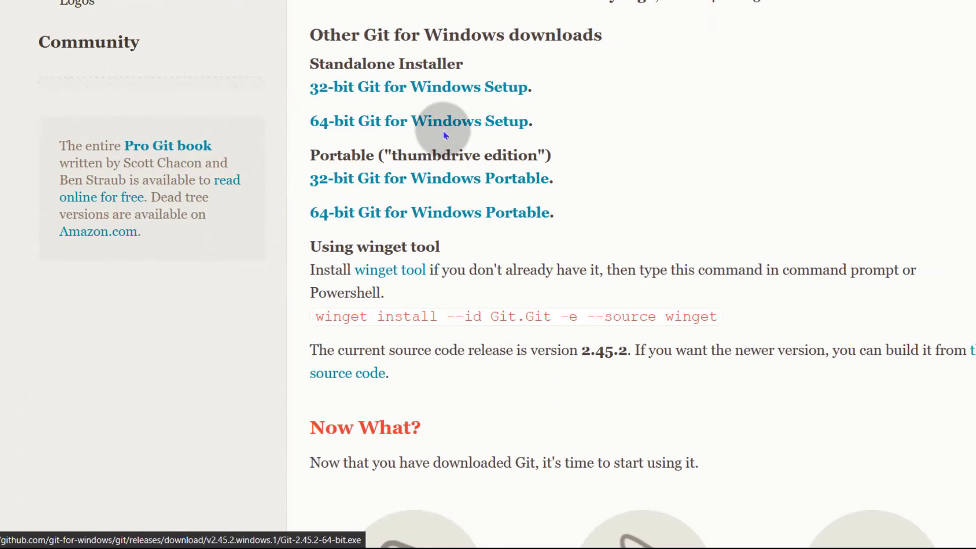
click(430, 122)
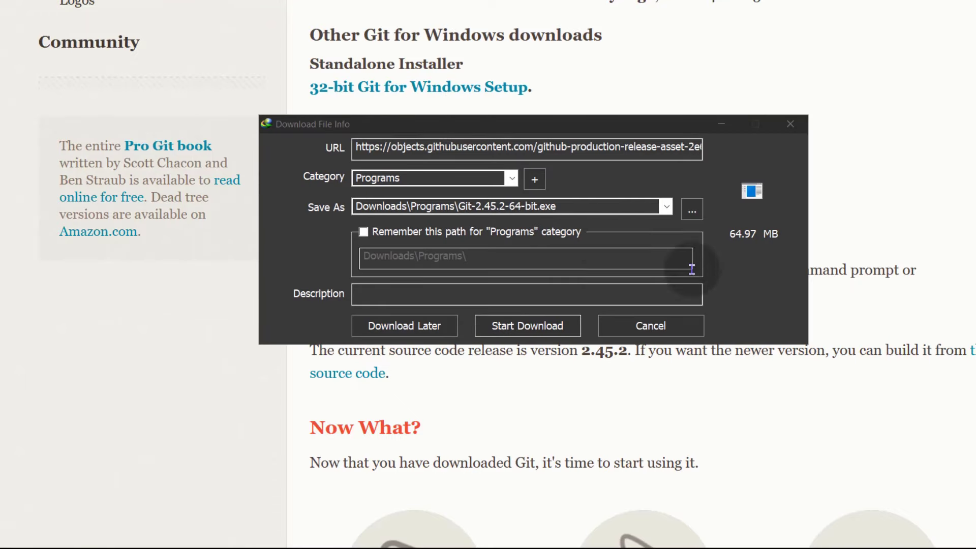
click(526, 328)
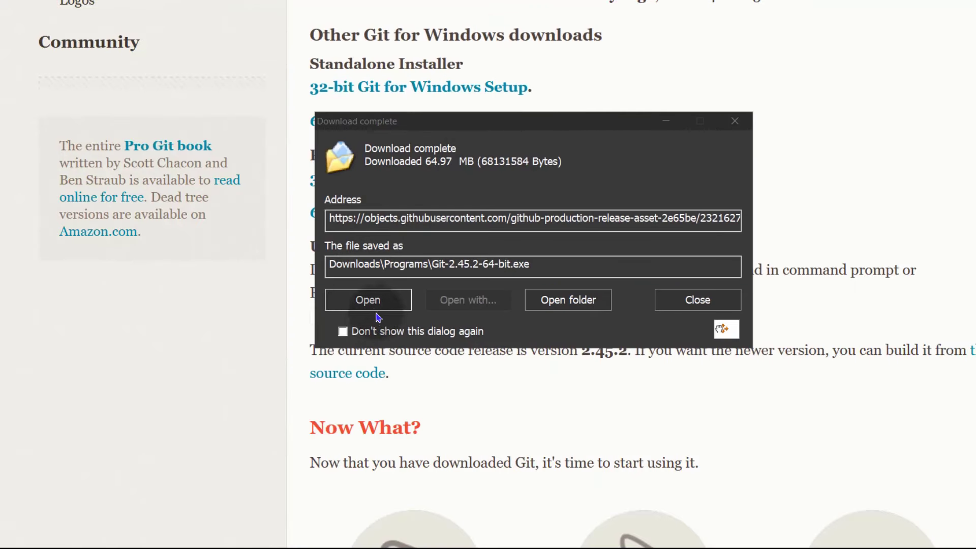
click(376, 314)
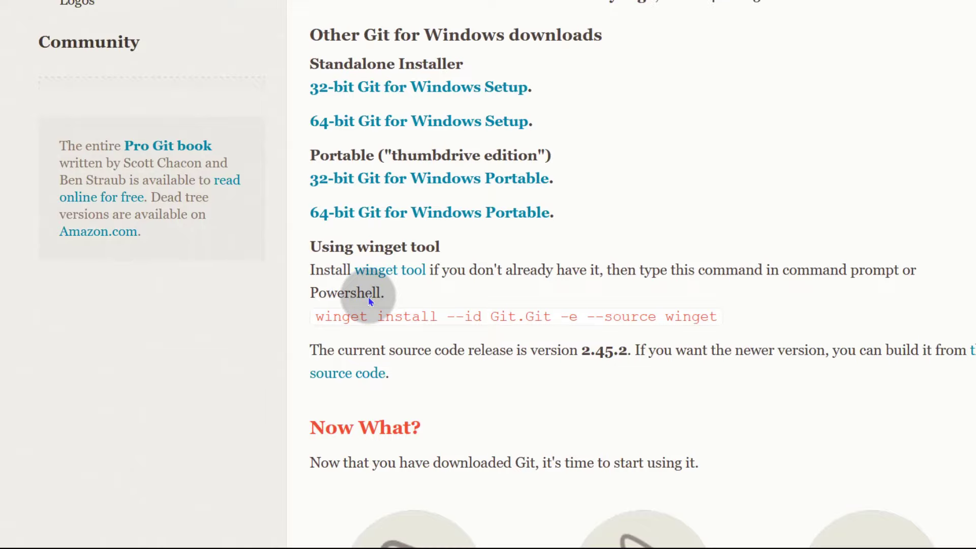
- Keep the default C:\Program Files\Git folder and enable the Git Bash Profile for Windows Terminal component
click(611, 350)
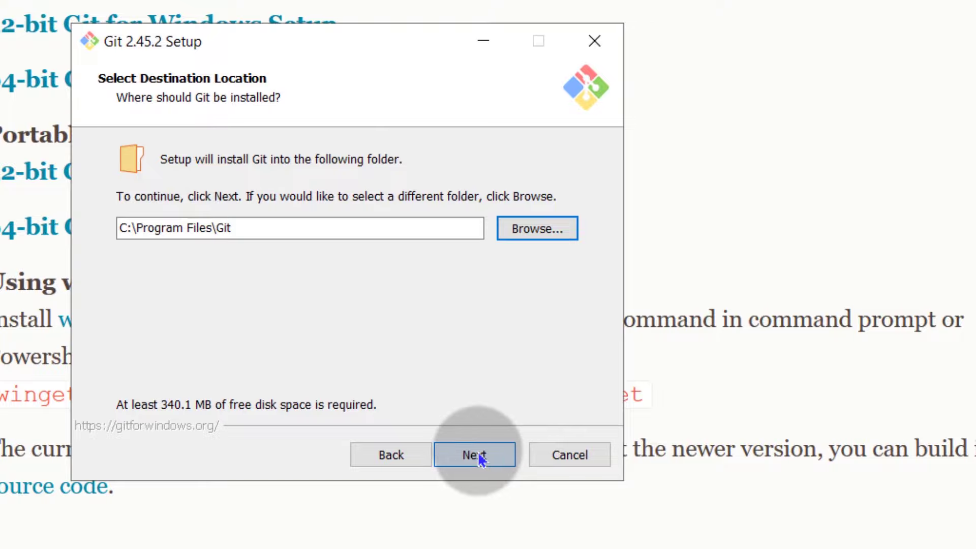
click(534, 413)
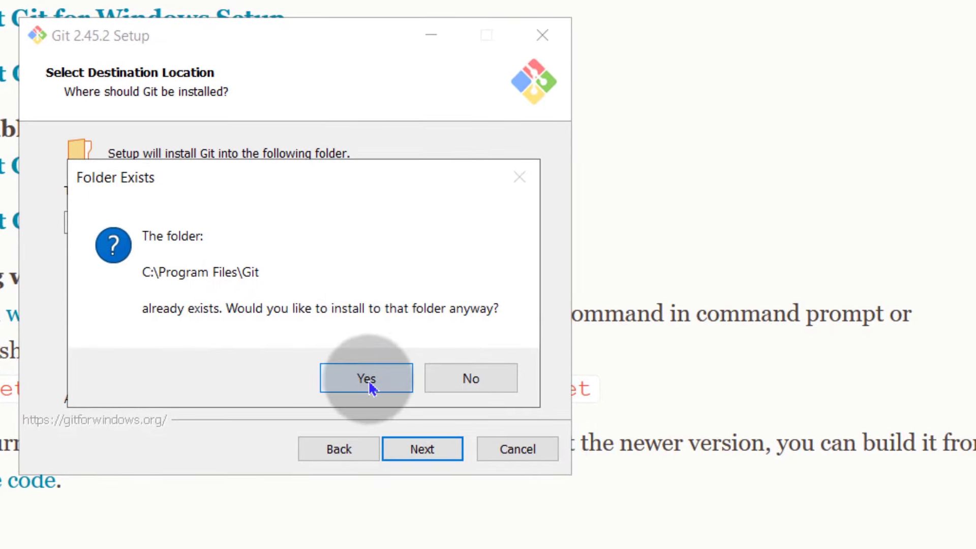
click(368, 386)
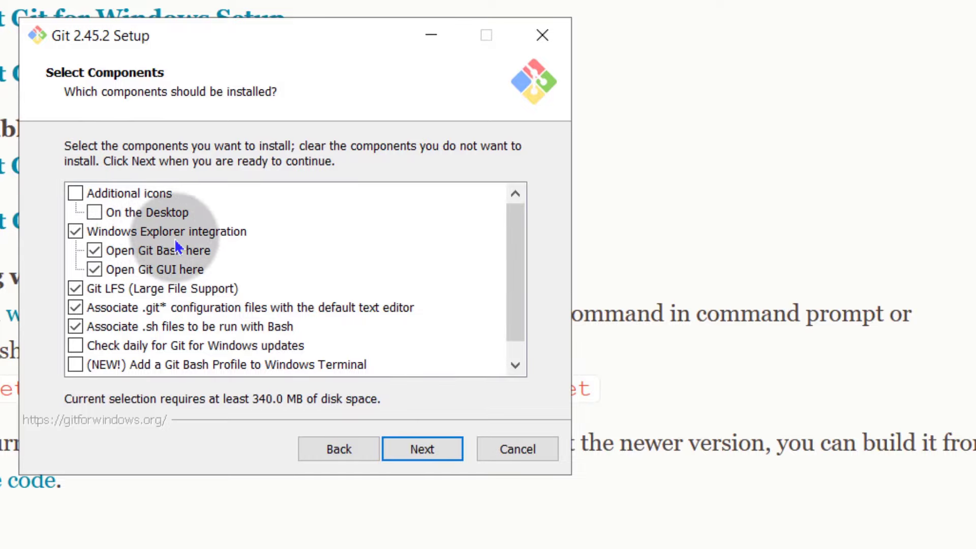
scroll(139, 248, down, 1)
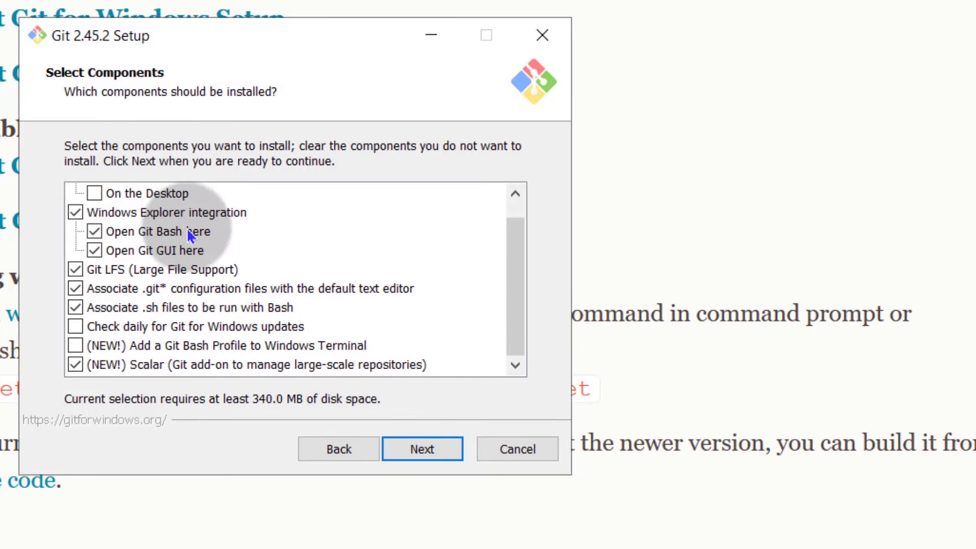
click(76, 347)
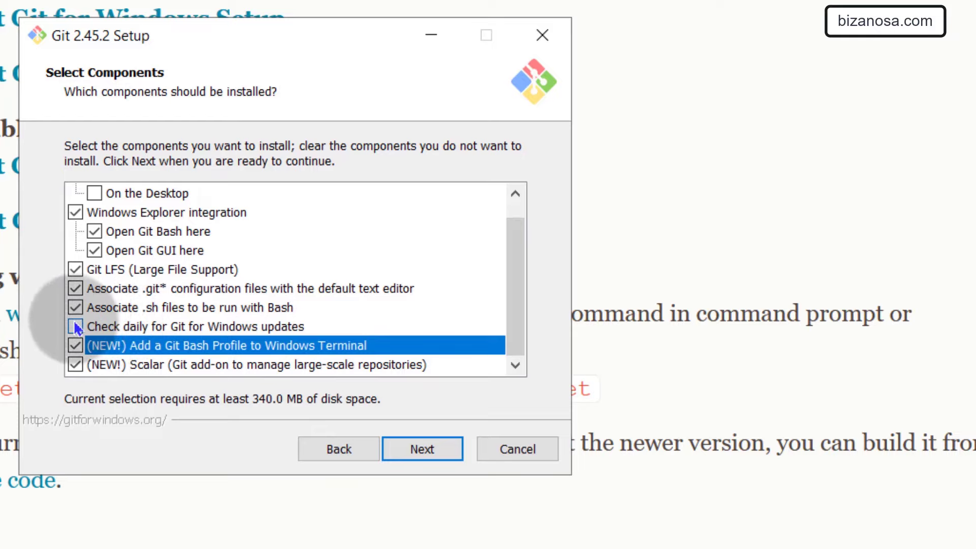
- Keep default components and Start Menu folder, and set Visual Studio Code as Git's default editor
click(422, 450)
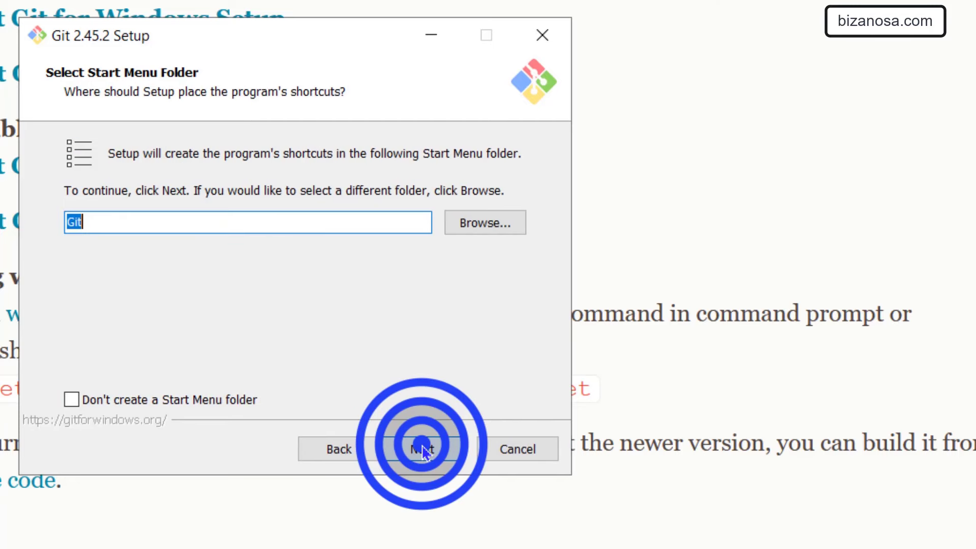
click(422, 449)
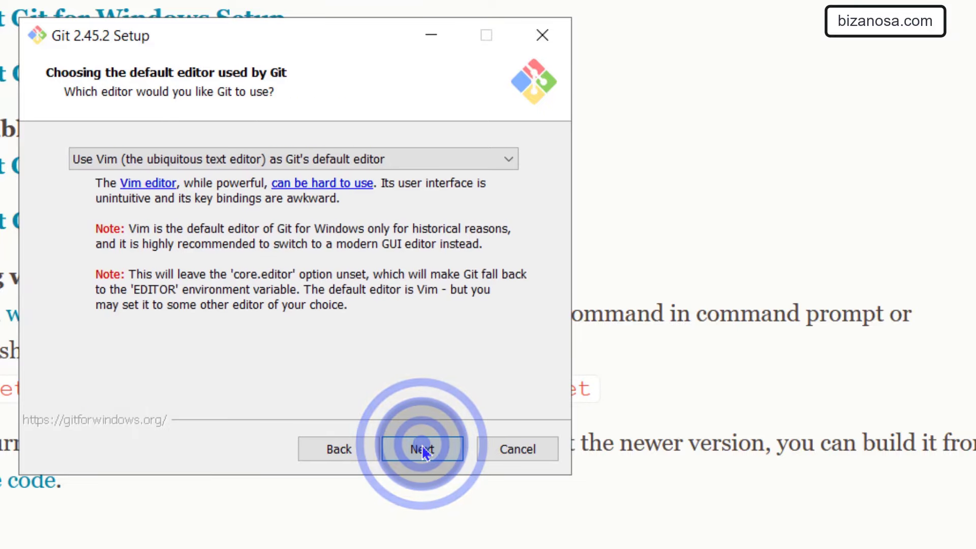
click(260, 153)
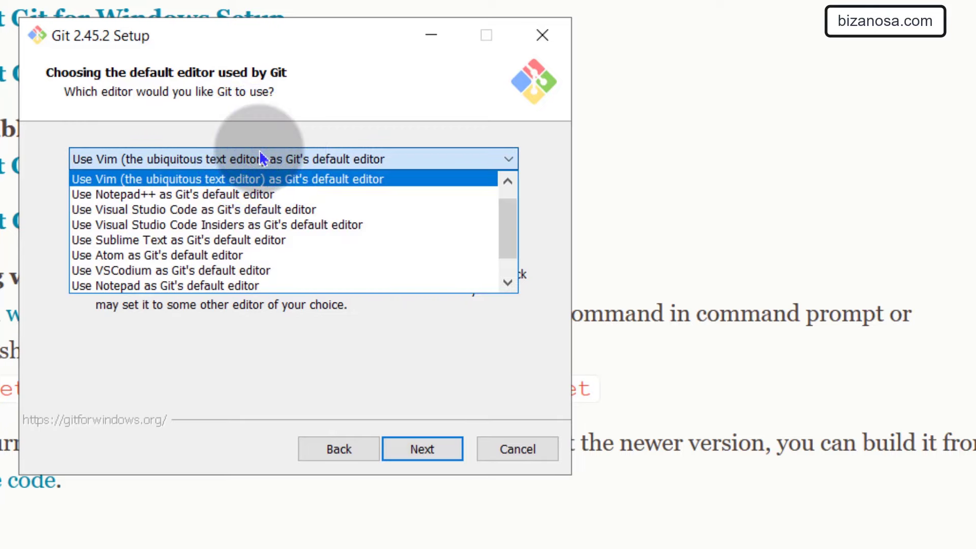
click(271, 209)
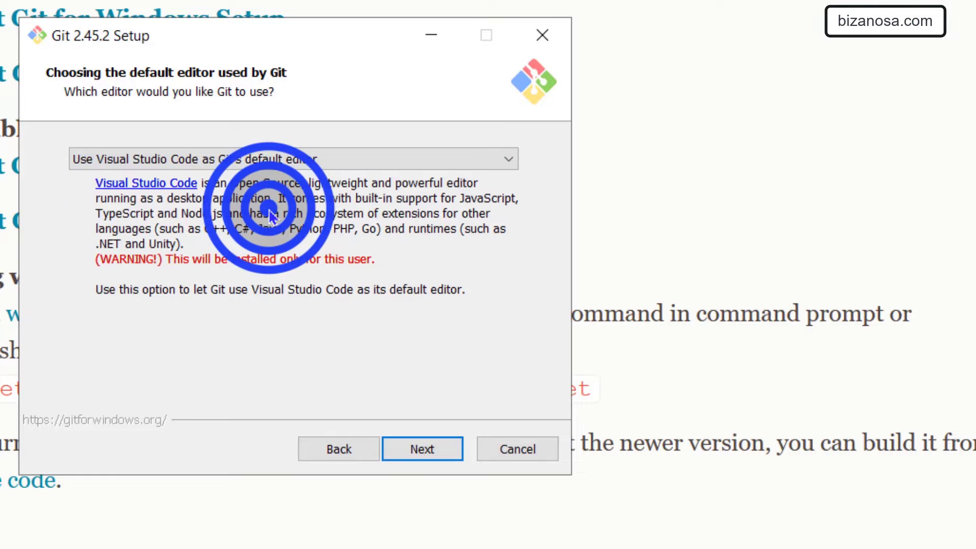
- Accept the default branch, PATH, SSH, OpenSSL, line-ending, MinTTY, pull and credential settings, and install
click(421, 452)
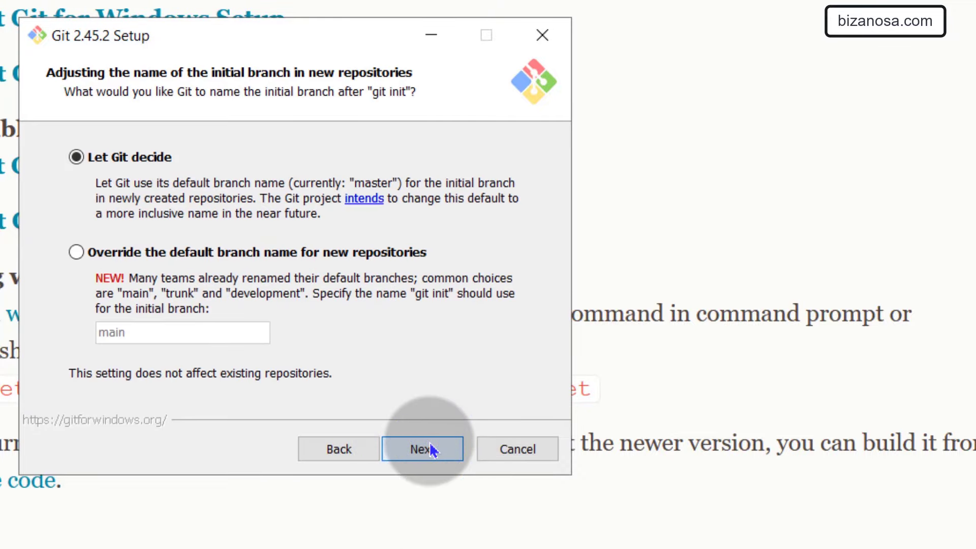
click(429, 450)
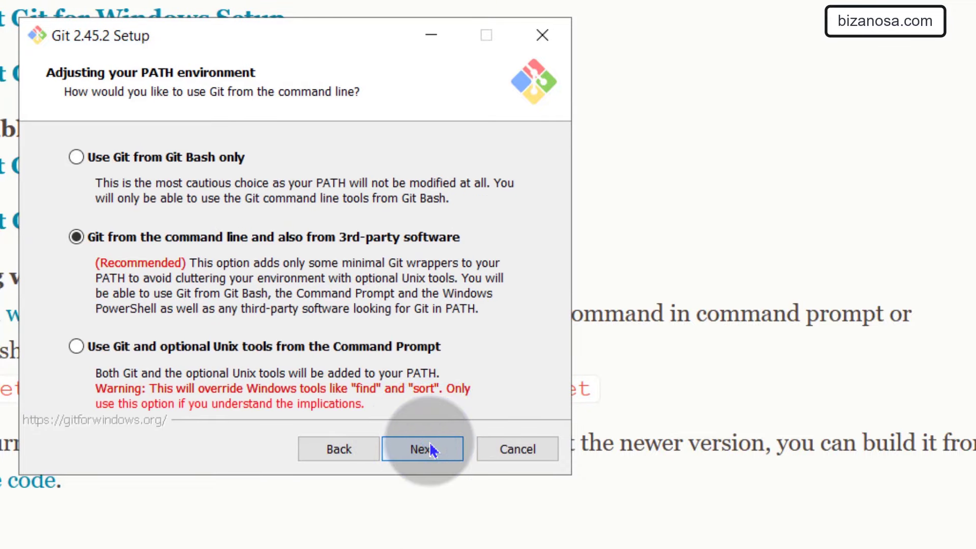
click(429, 450)
click(421, 451)
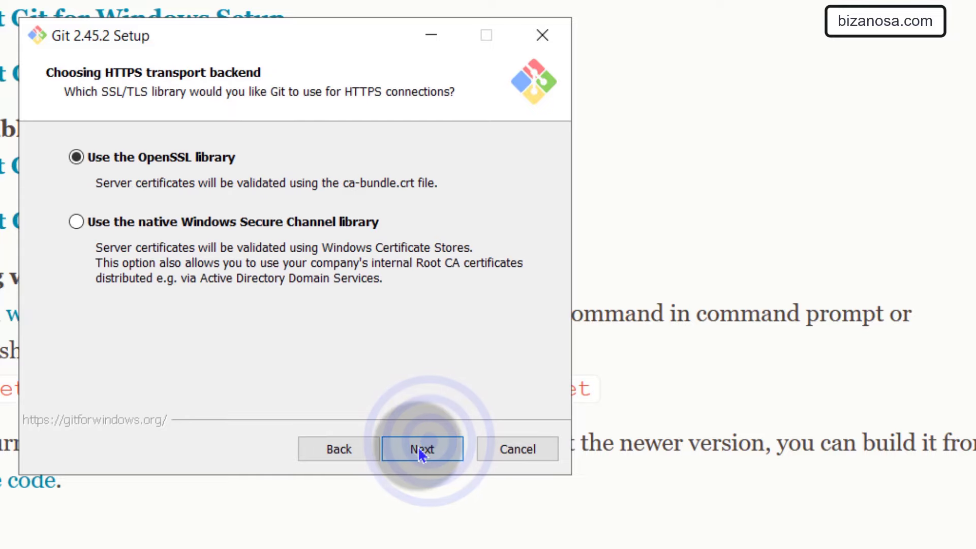
click(418, 448)
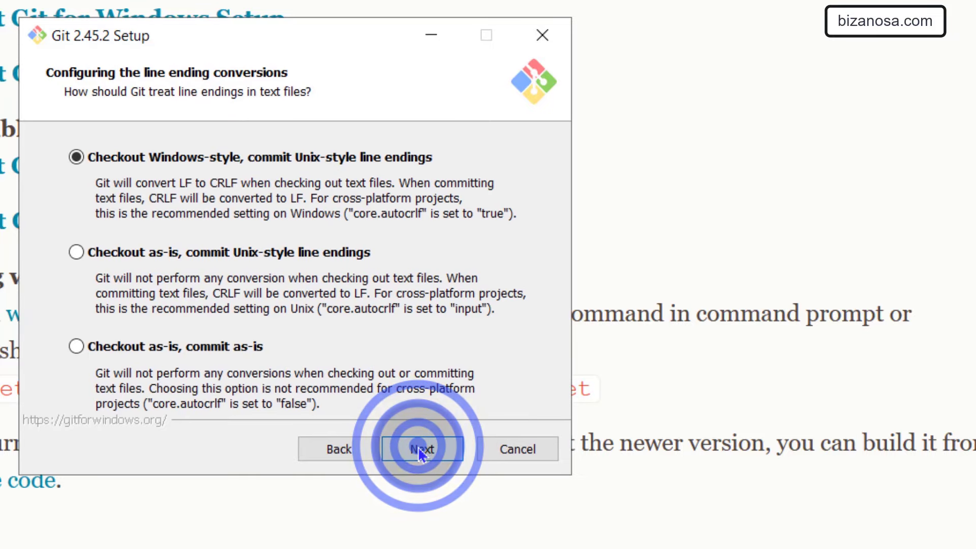
click(418, 448)
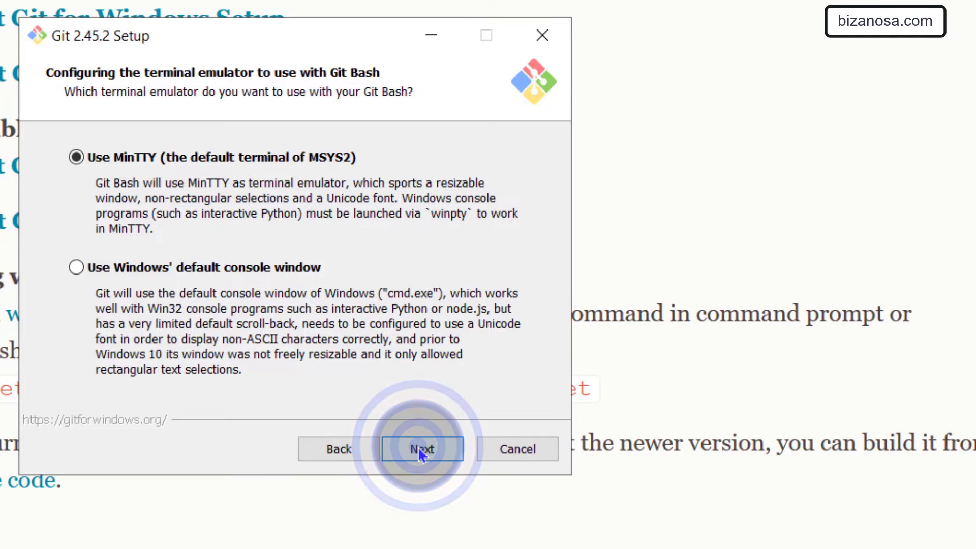
click(417, 449)
click(417, 448)
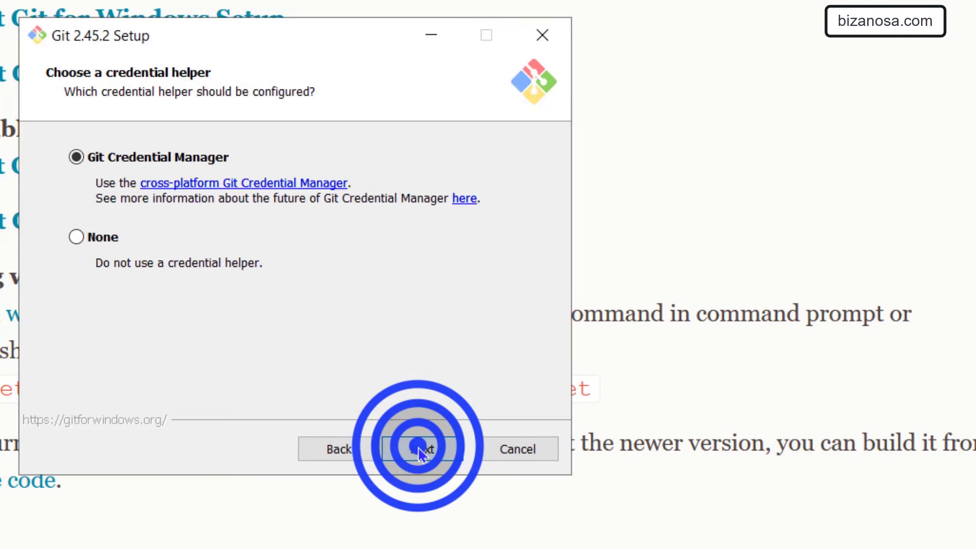
click(417, 448)
click(417, 448)
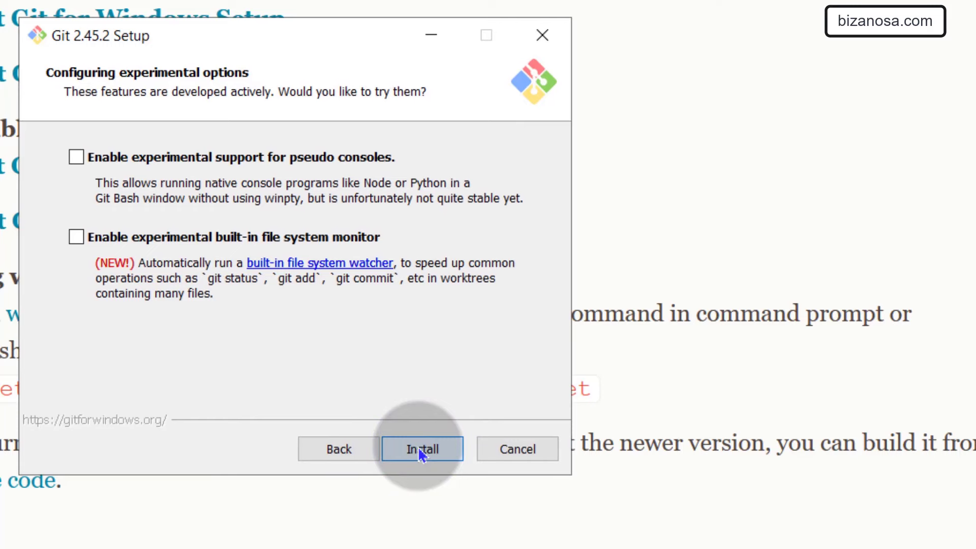
click(419, 450)
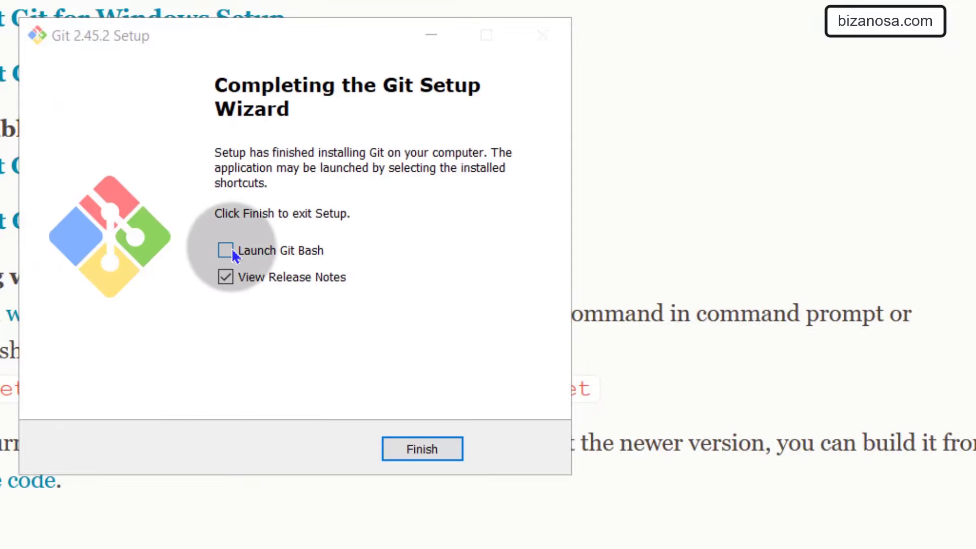
- Finish setup with Launch Git Bash ticked and View Release Notes unticked
click(224, 248)
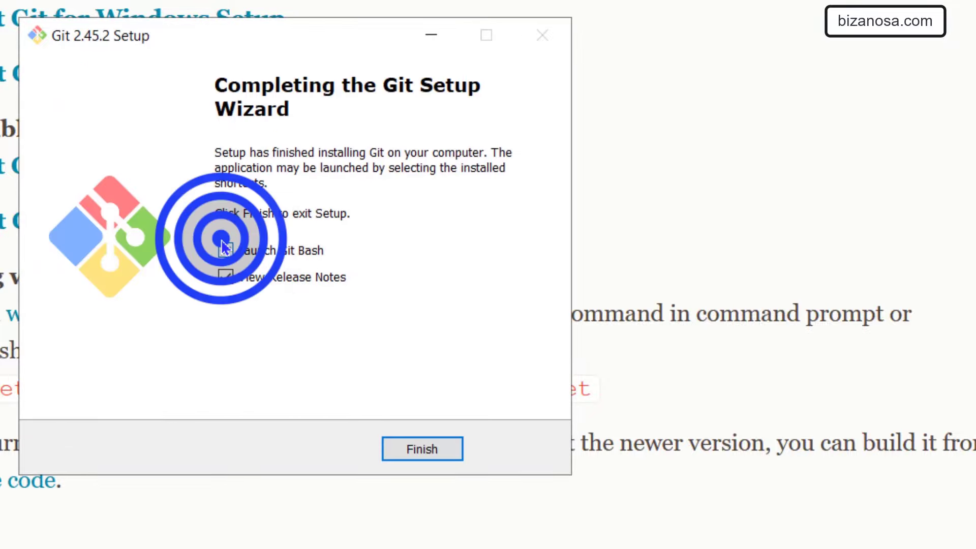
click(223, 276)
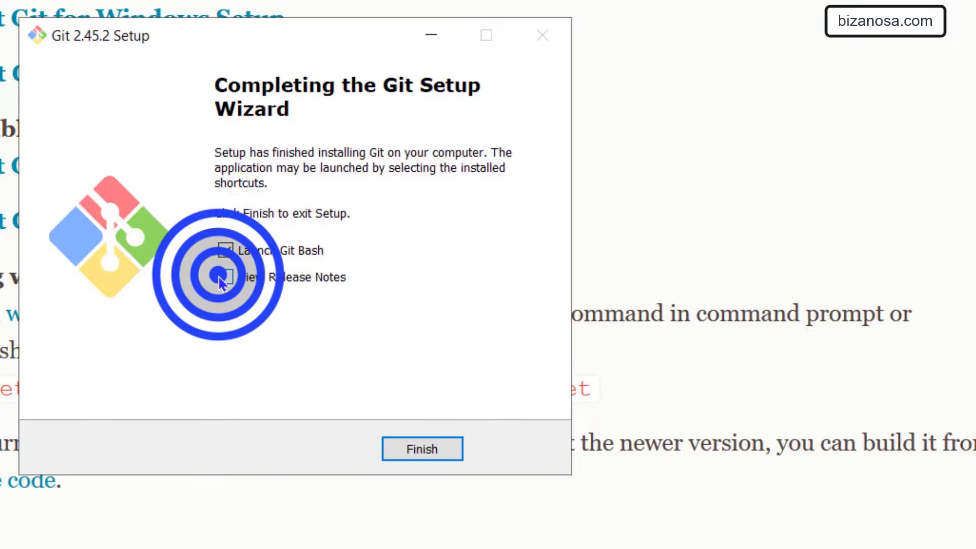
click(450, 449)
click(529, 418)
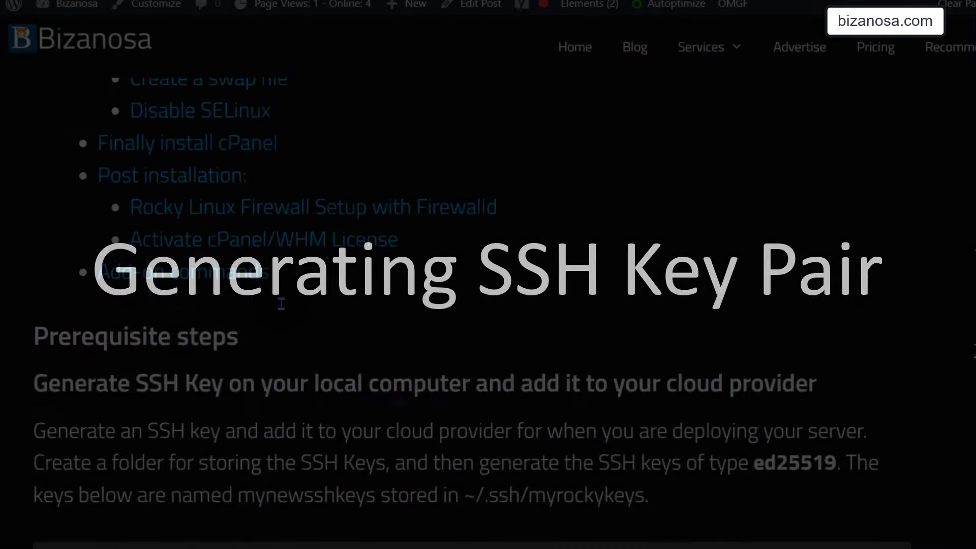
- Scroll the guide to the Generate SSH Key code block and select the mkdir -p ~/.ssh/myrockykeys line
scroll(487, 275, up, 2)
scroll(74, 224, down, 8)
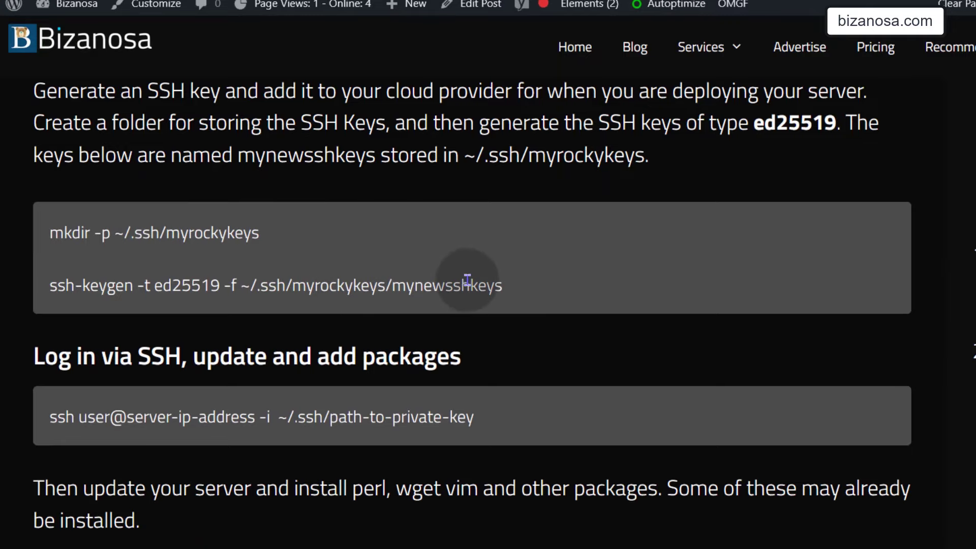
scroll(289, 335, down, 2)
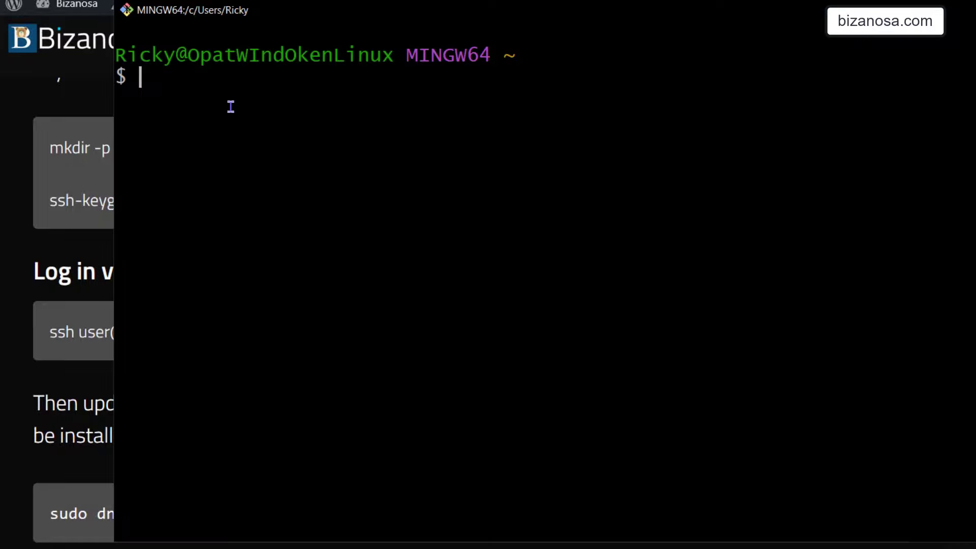
drag(477, 18, 272, 15)
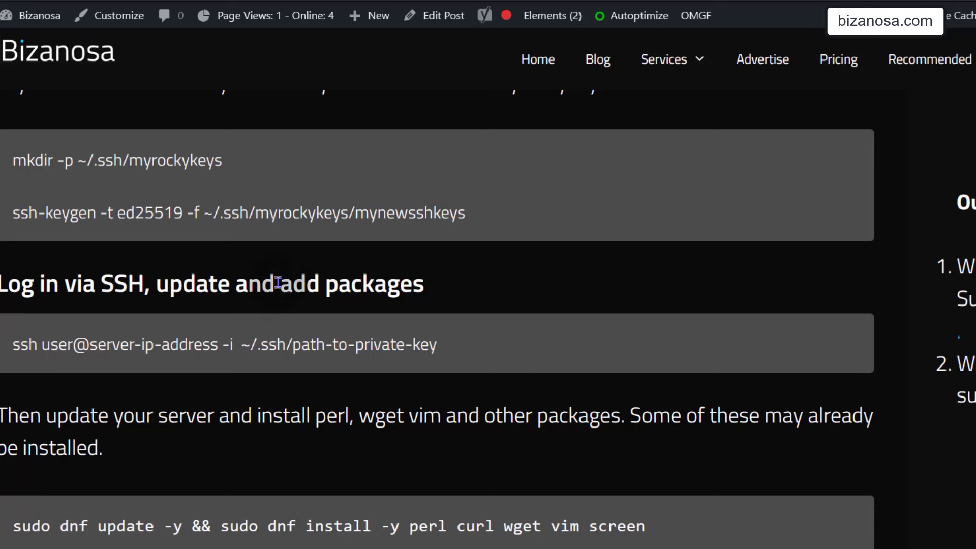
scroll(278, 283, up, 5)
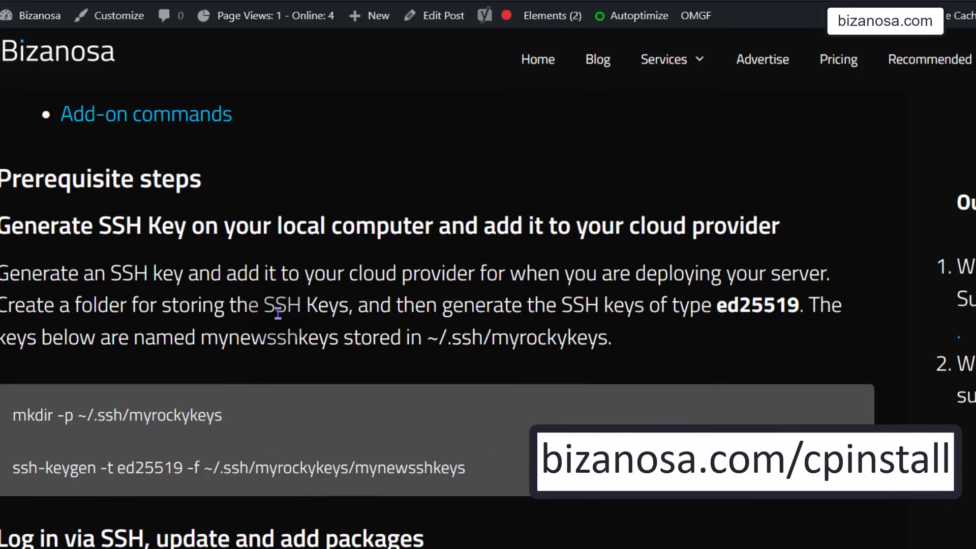
scroll(278, 313, down, 2)
click(21, 325)
drag(15, 328, 272, 333)
- Select and copy the full mkdir -p ~/.ssh/myrockykeys command from the guide
click(272, 334)
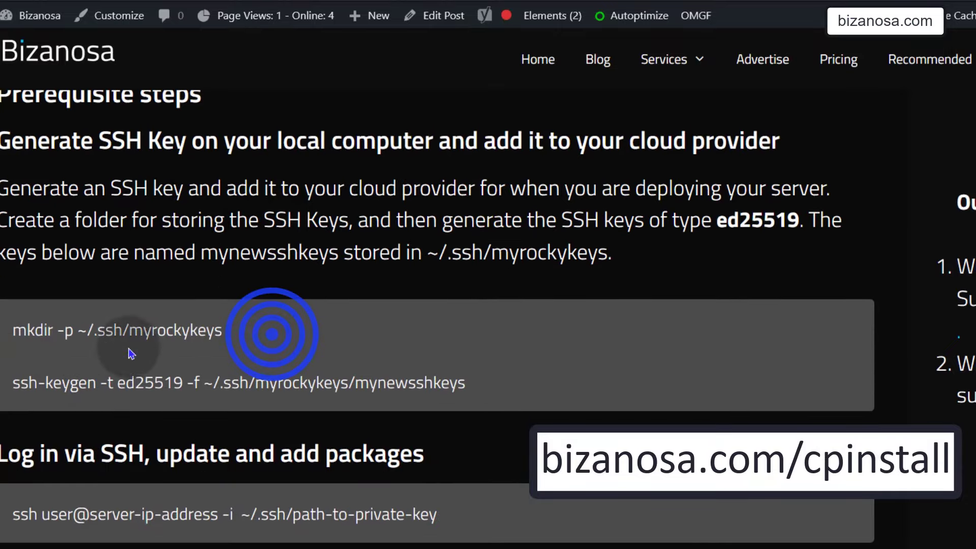
click(95, 324)
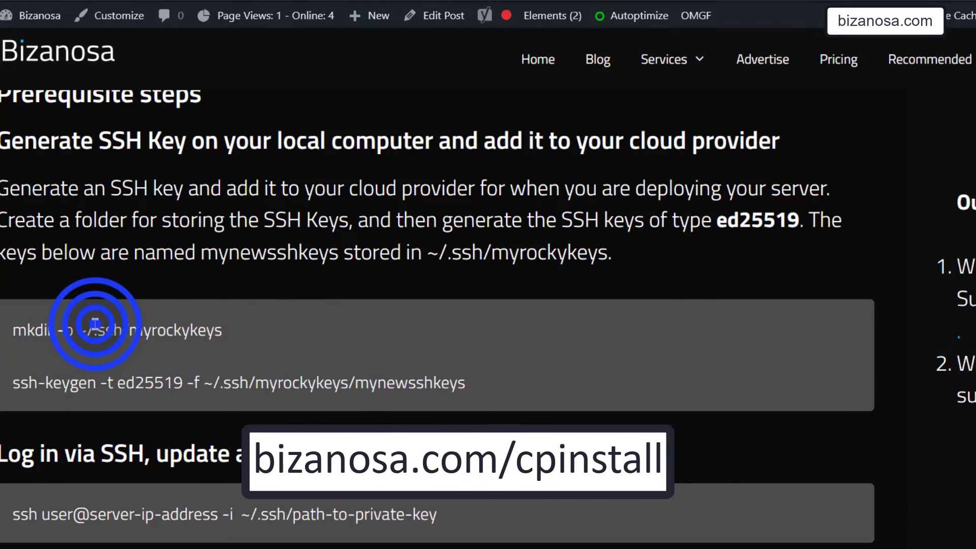
drag(95, 324, 122, 326)
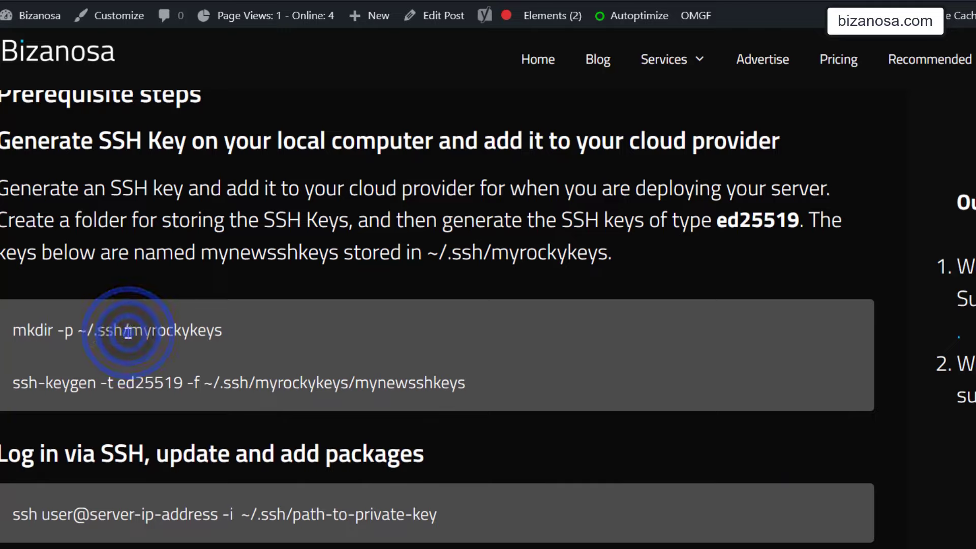
drag(128, 333, 231, 334)
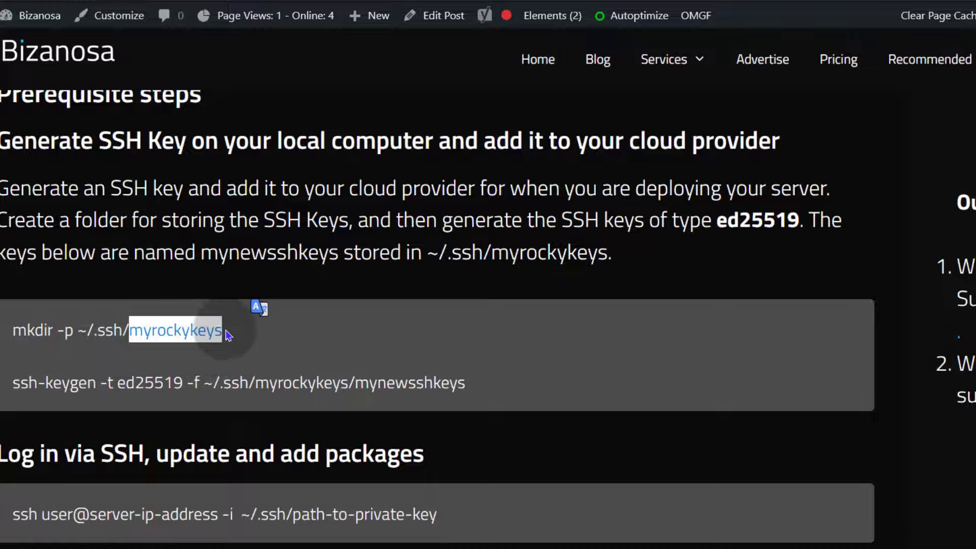
drag(225, 333, 10, 332)
key(ctrl+c)
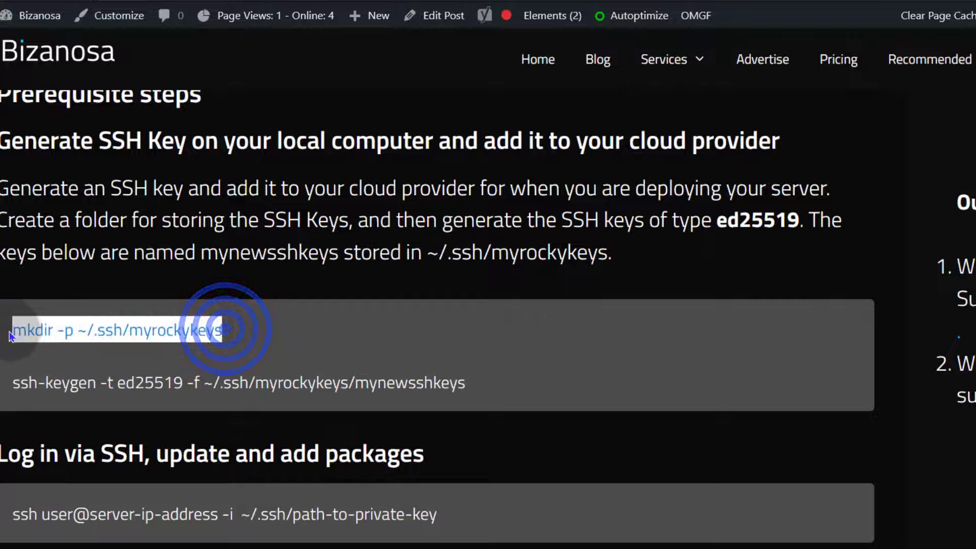
right_click(66, 330)
click(94, 0)
- Paste and run the mkdir command in Git Bash, then return to the tutorial page
key(alt+Tab)
right_click(82, 98)
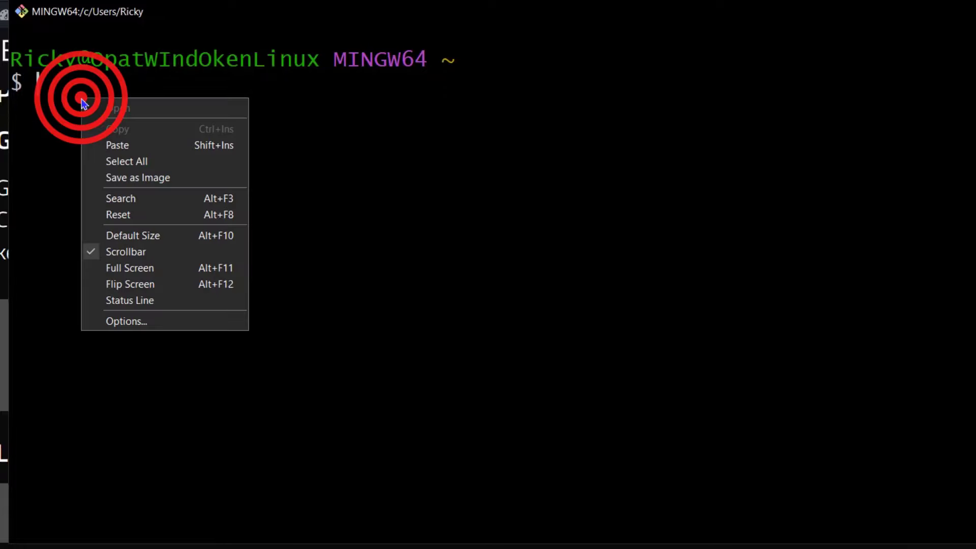
click(135, 142)
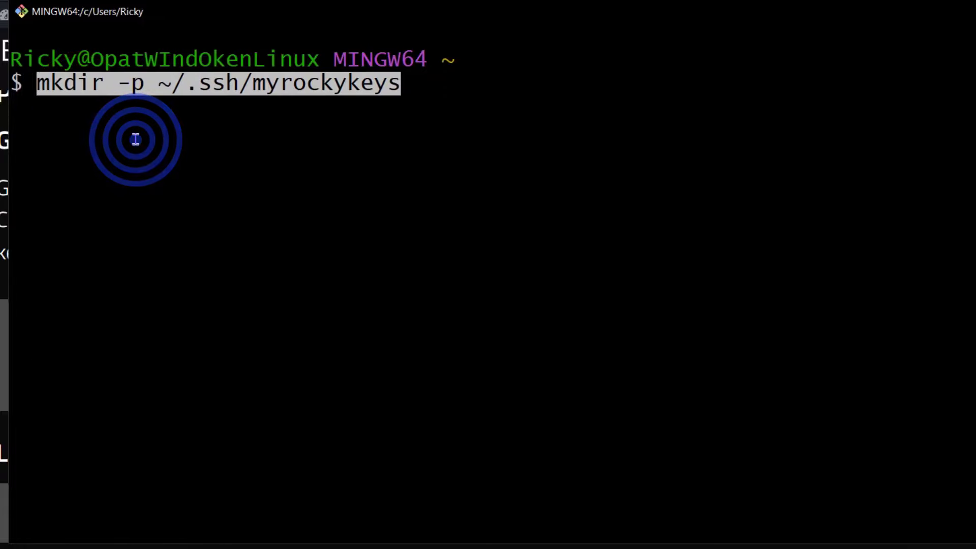
key(Return)
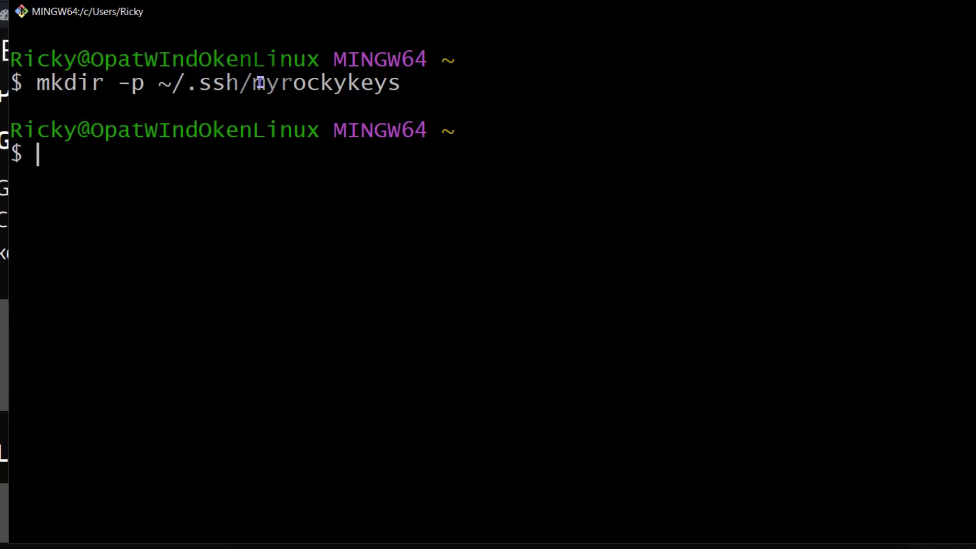
key(alt+Tab)
click(149, 382)
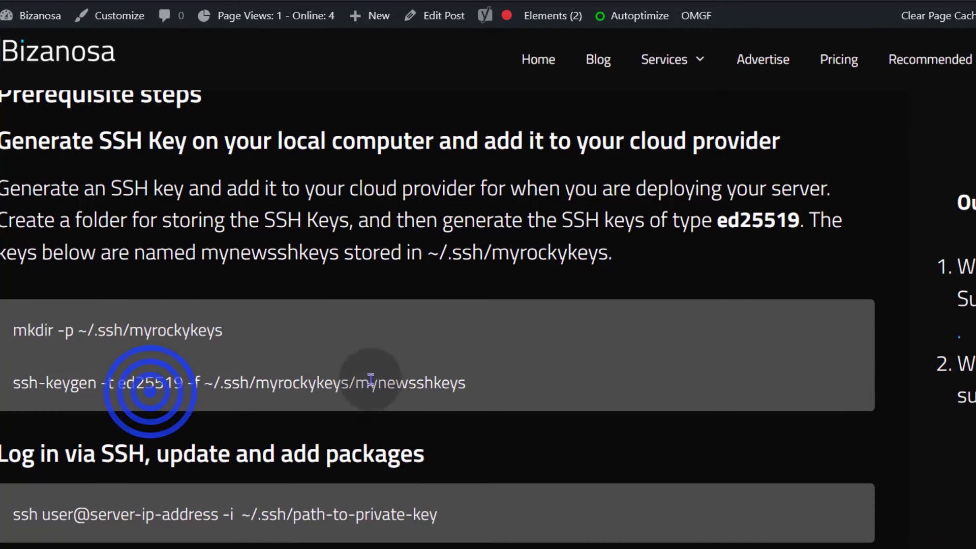
- Look over the myrockykeys folder name in the guide and open a blank Notepad document
scroll(371, 380, down, 2)
click(134, 242)
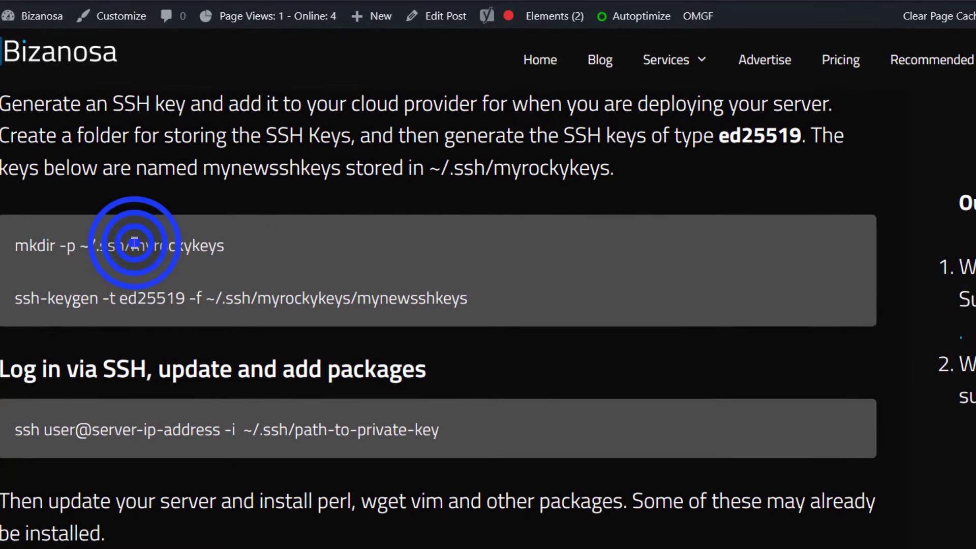
mouse_move(134, 242)
mouse_down()
mouse_move(225, 246)
mouse_move(135, 246)
mouse_up()
click(192, 241)
click(186, 257)
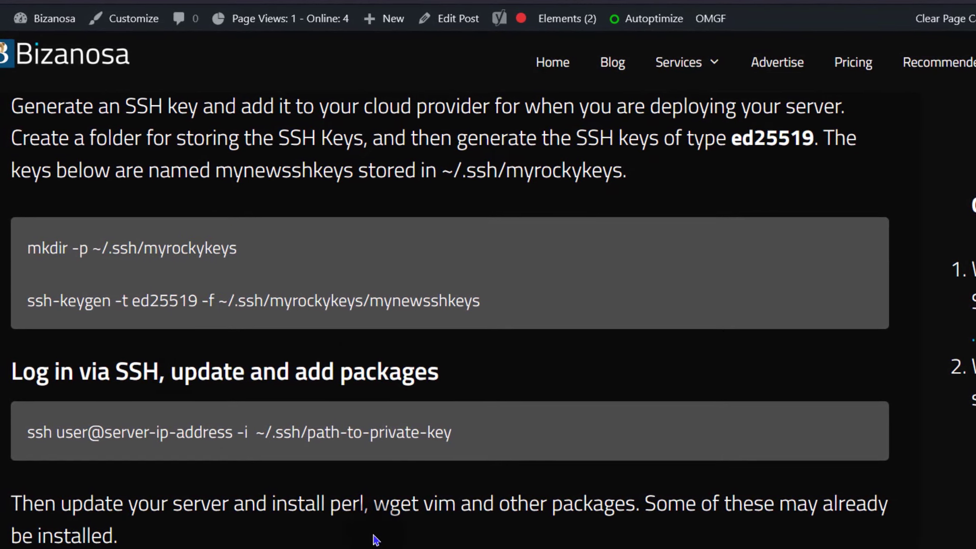
key(alt+Tab)
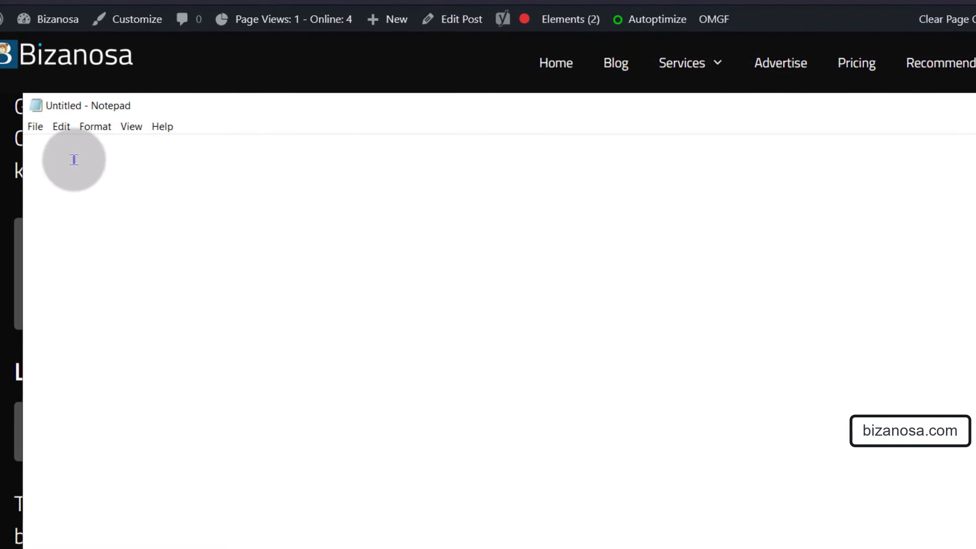
click(9, 239)
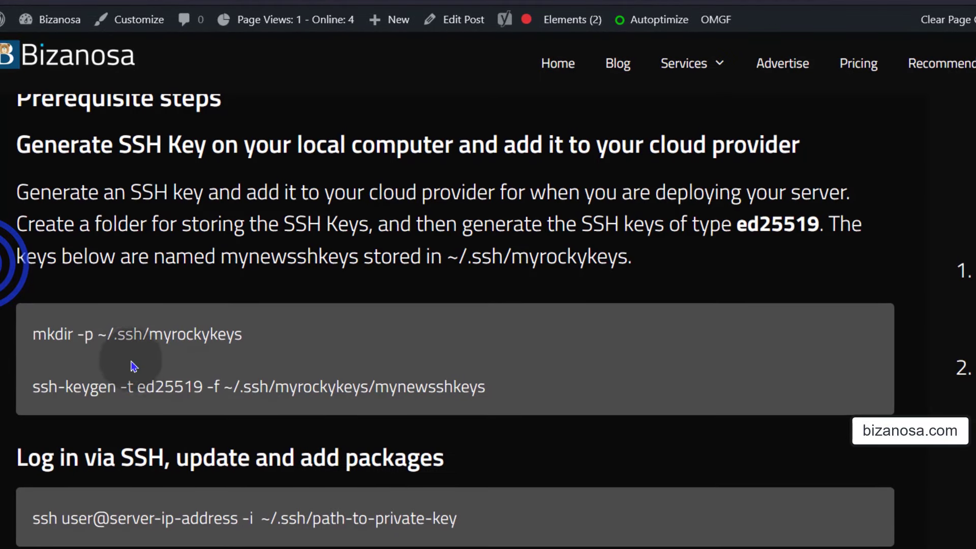
- Copy the ed25519 ssh-keygen line and paste it at the Git Bash prompt without running it
triple_click(124, 383)
key(ctrl+c)
right_click(121, 382)
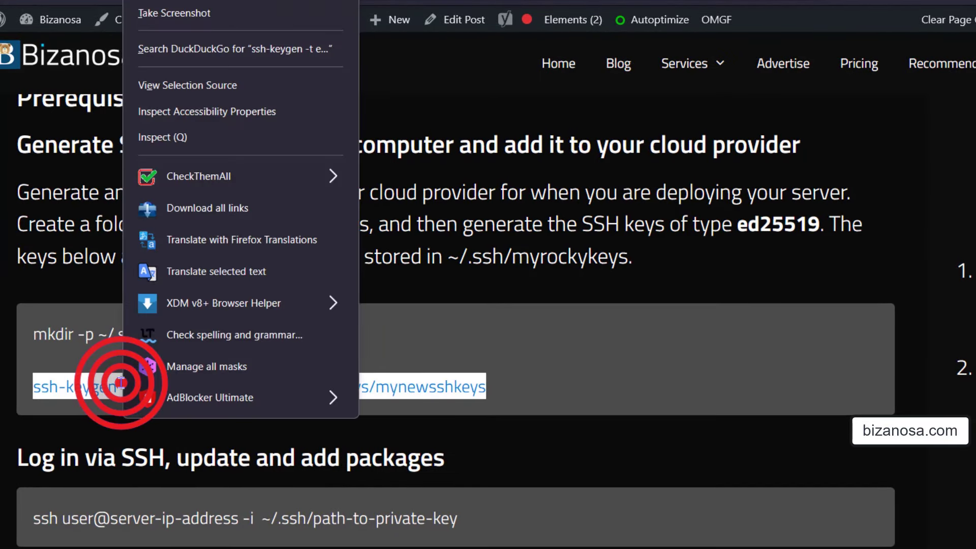
key(alt+Tab)
right_click(205, 168)
click(255, 217)
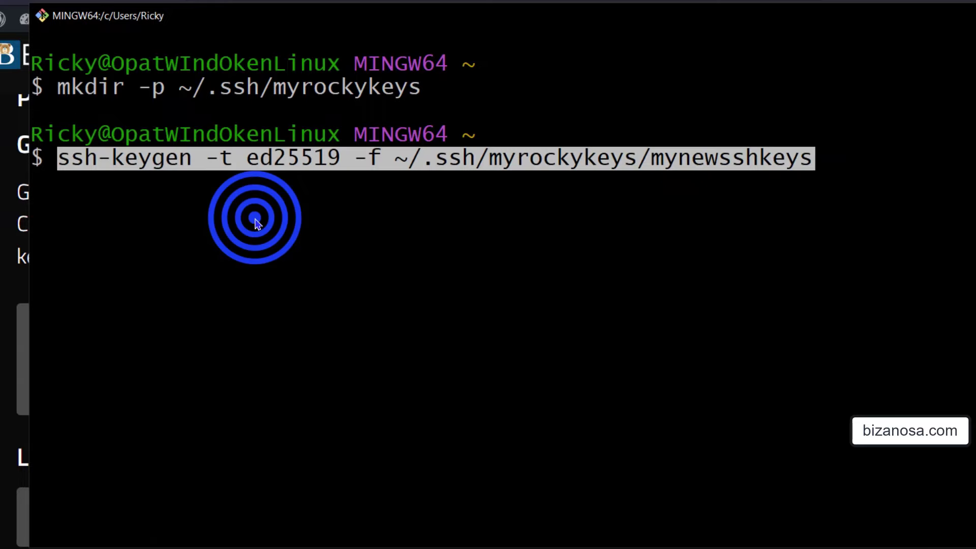
key(alt+Tab)
right_click(159, 175)
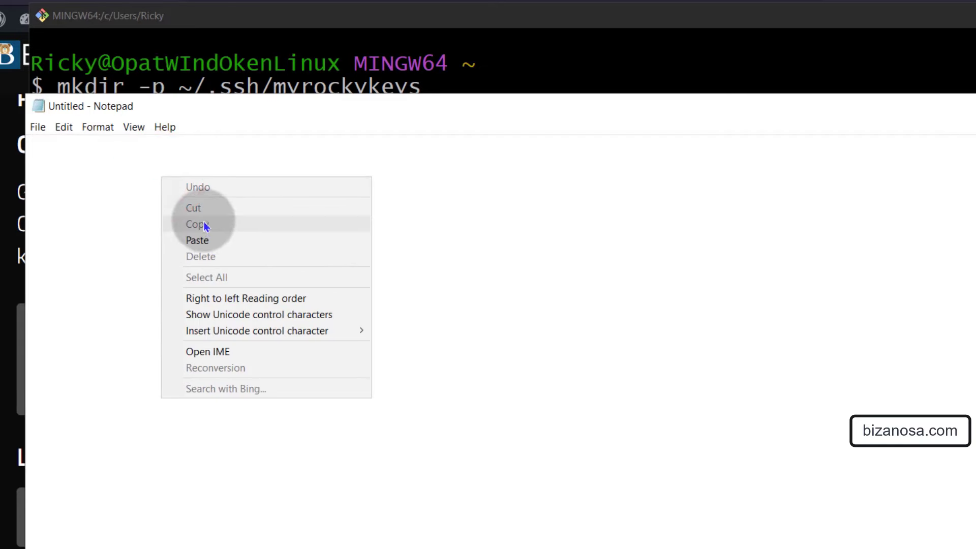
- Paste the ssh-keygen command into Notepad and highlight its ssh-keygen and -t parts
click(198, 239)
drag(30, 150, 169, 152)
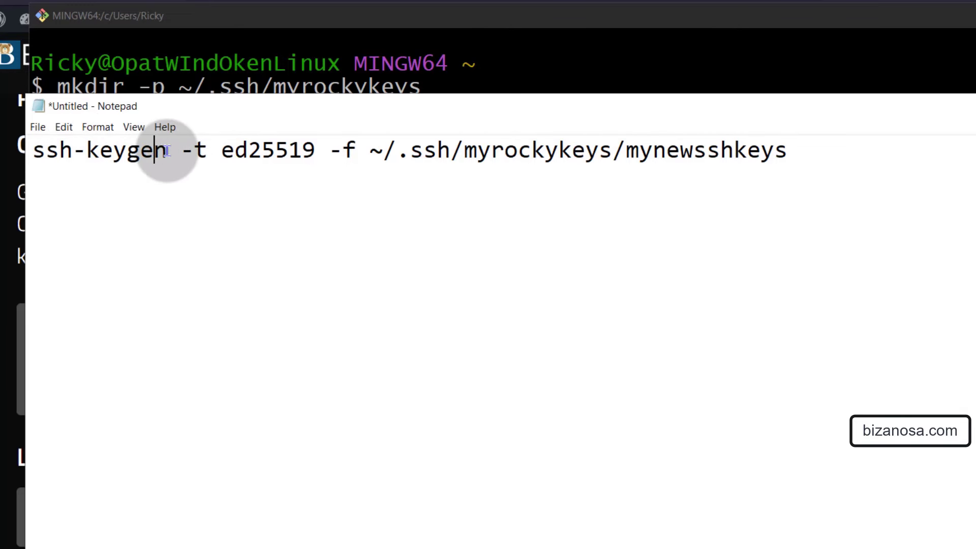
drag(168, 150, 38, 151)
click(153, 223)
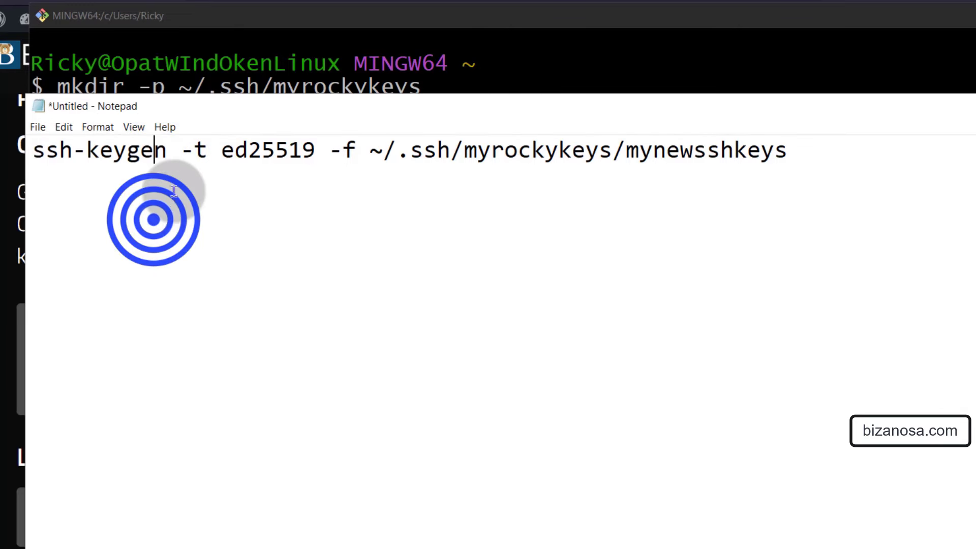
click(180, 154)
drag(179, 154, 222, 154)
click(222, 154)
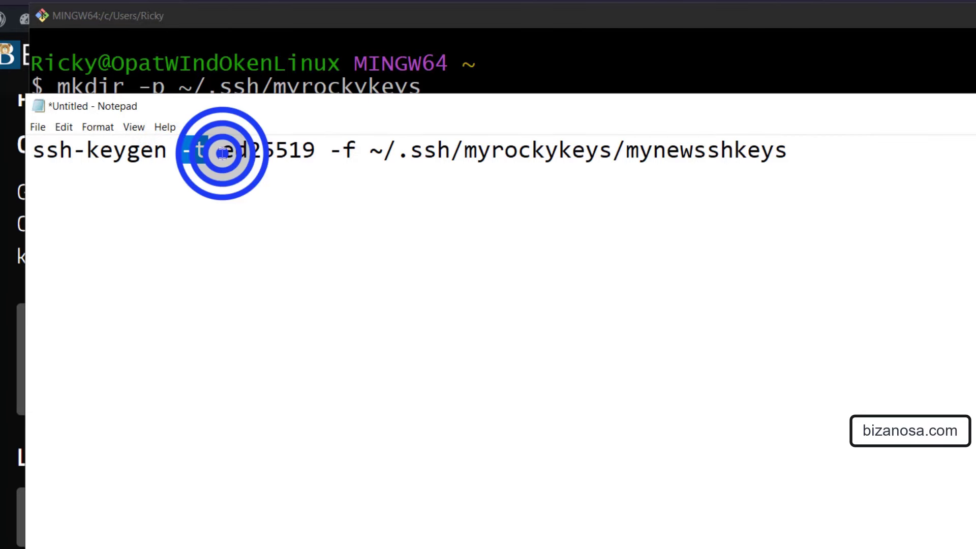
- Highlight the ed25519 type, -f, ~/.ssh/myrockykeys/ path and mynewsshkeys name, ending at line end
drag(222, 154, 313, 152)
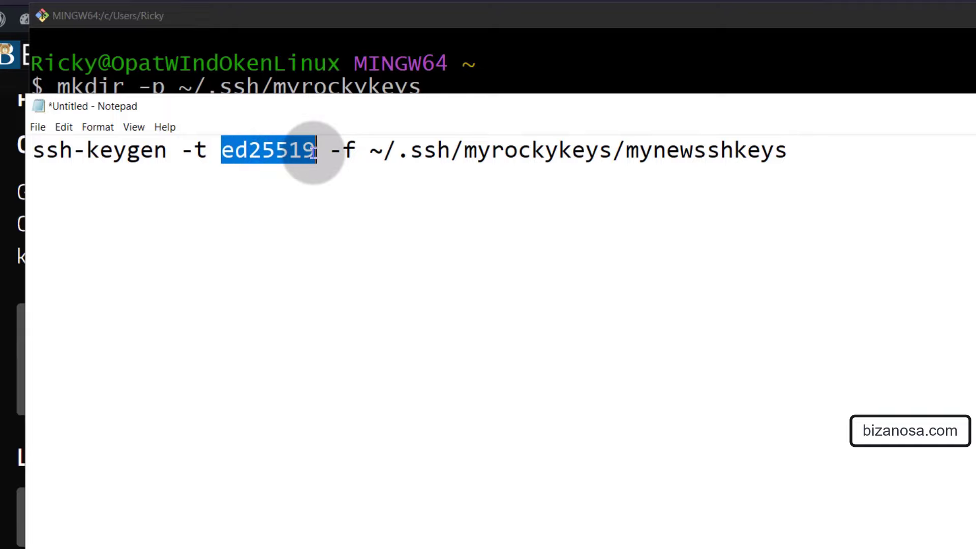
click(274, 156)
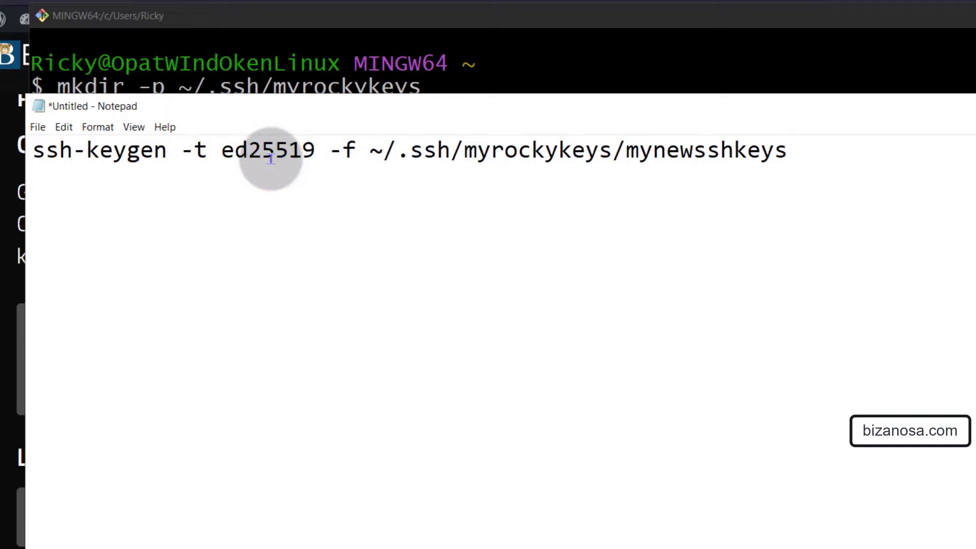
double_click(314, 152)
click(309, 201)
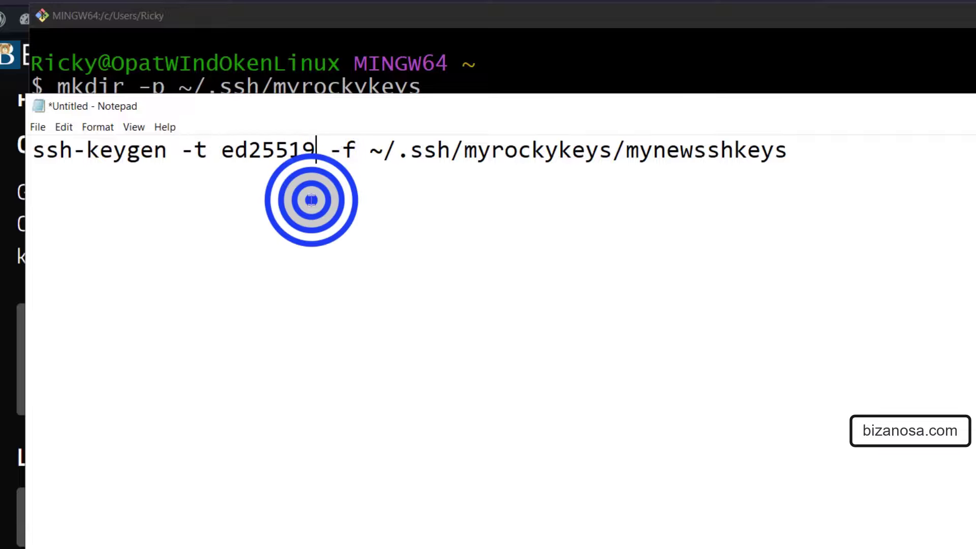
drag(330, 146, 357, 149)
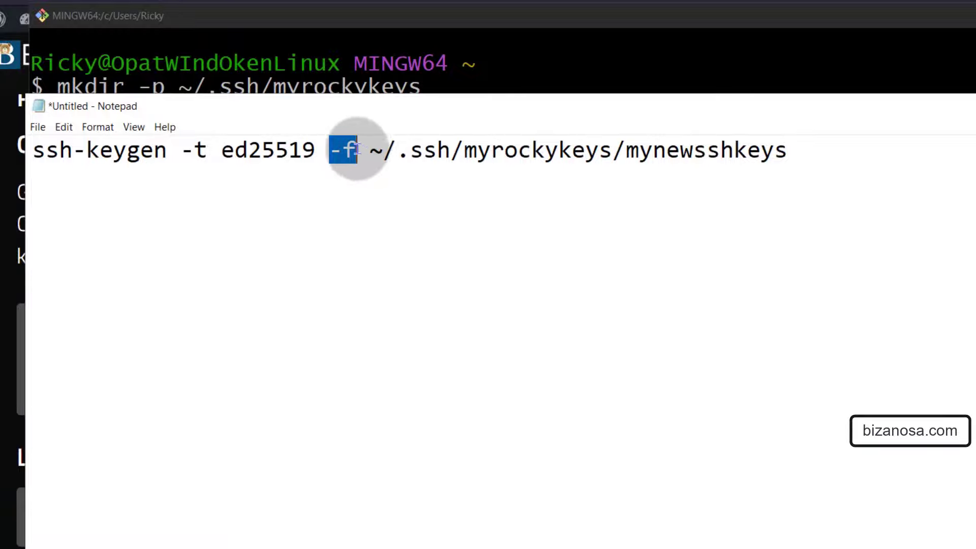
click(367, 149)
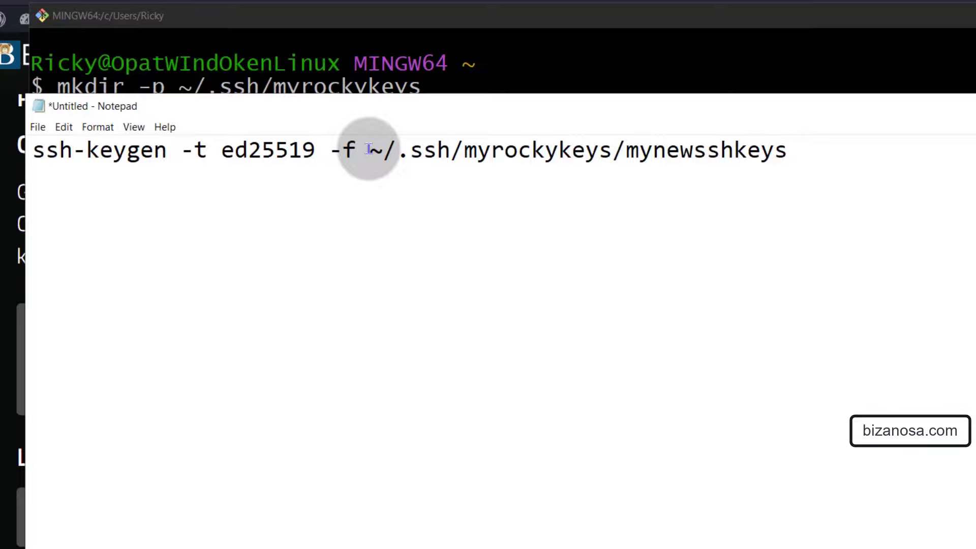
drag(370, 150, 607, 156)
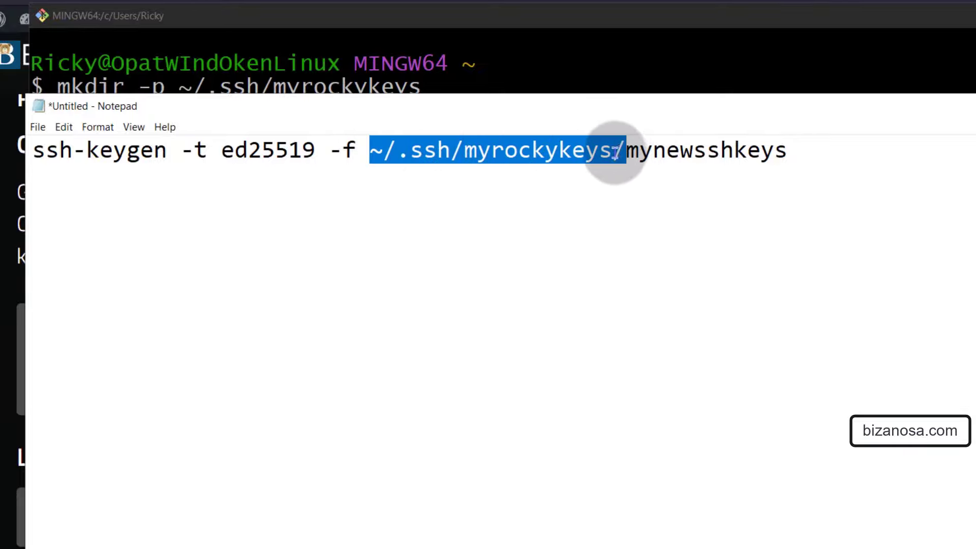
click(616, 155)
drag(625, 153, 801, 150)
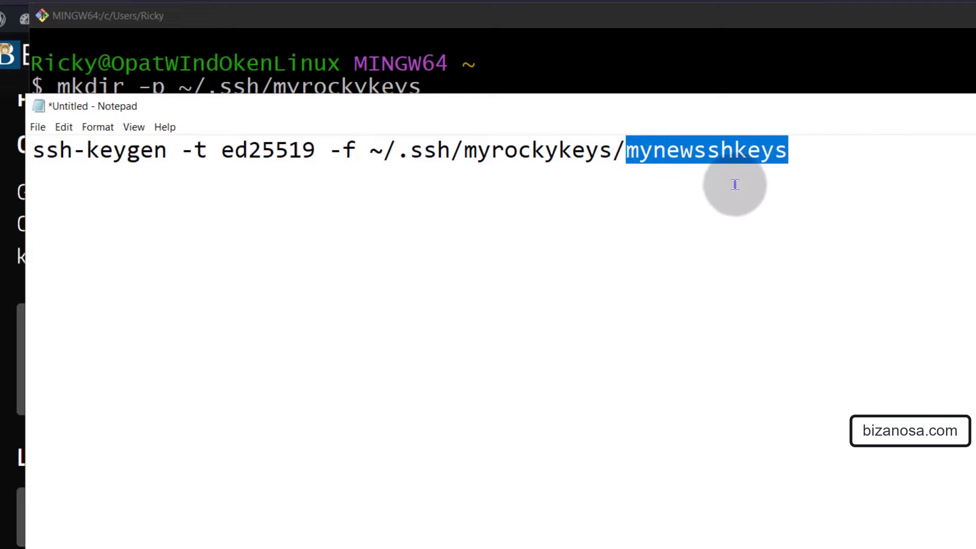
click(769, 161)
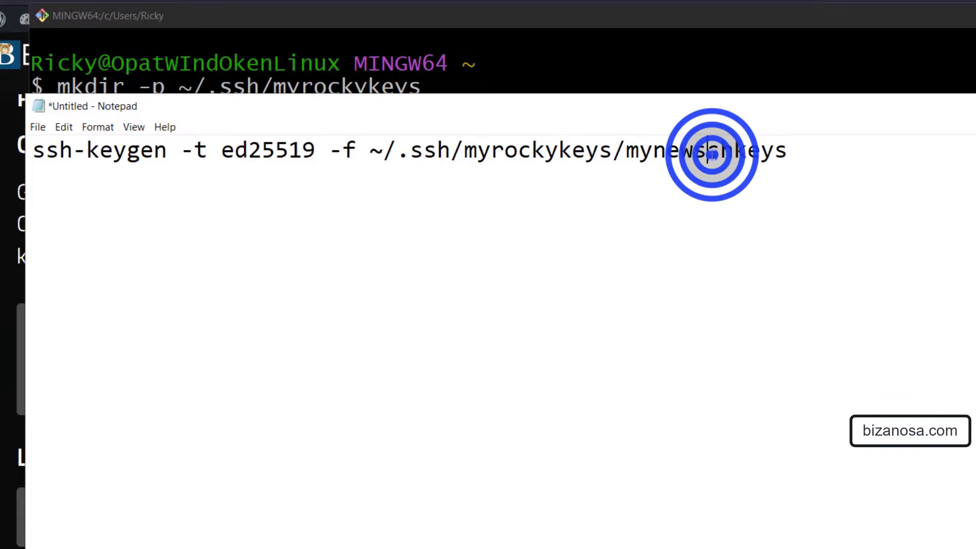
drag(791, 148, 693, 150)
click(806, 150)
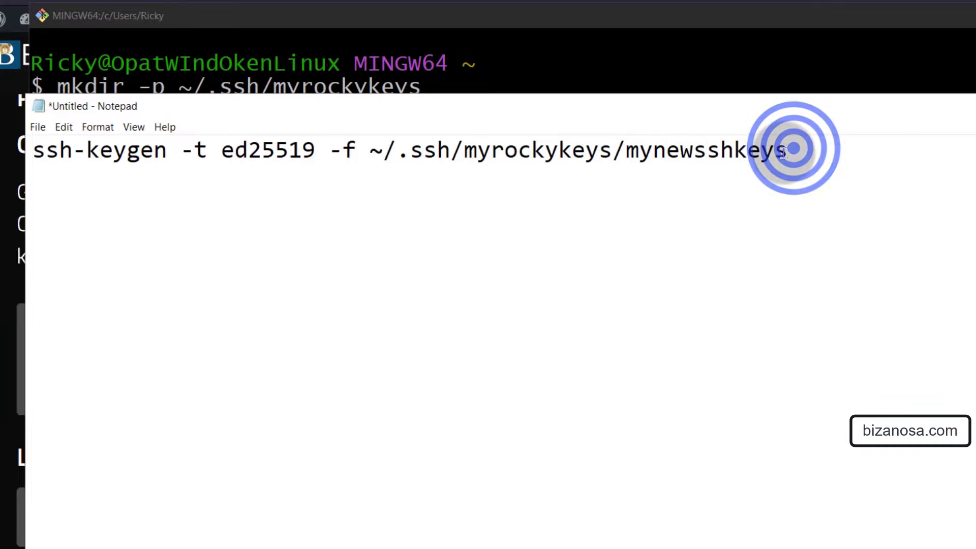
click(809, 150)
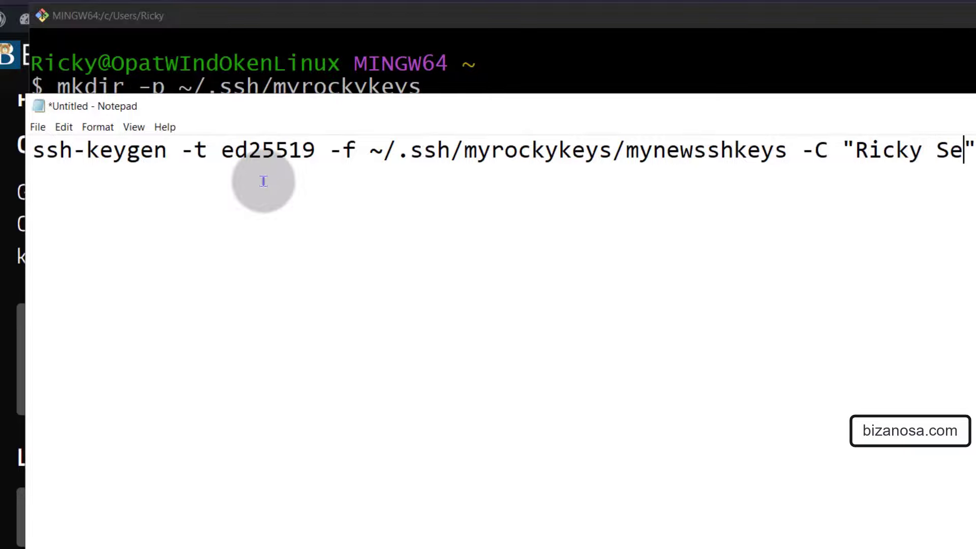
- Finish the quoted -C comment so it reads the user's name followed by Server Key
text(Key)
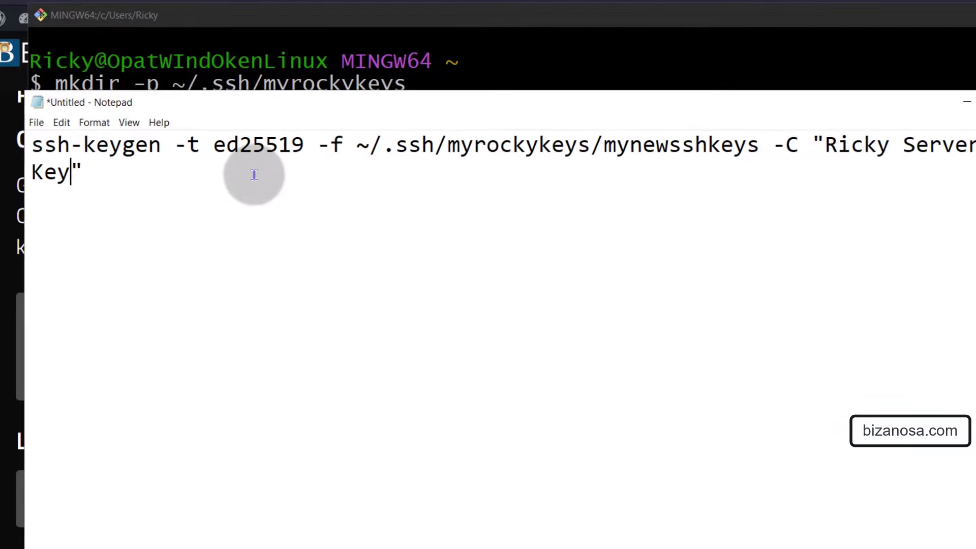
text(")
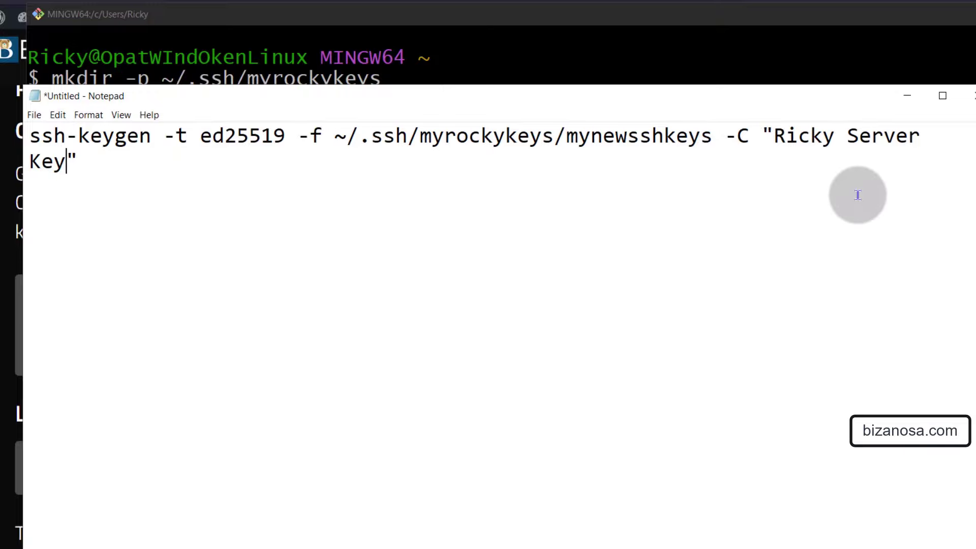
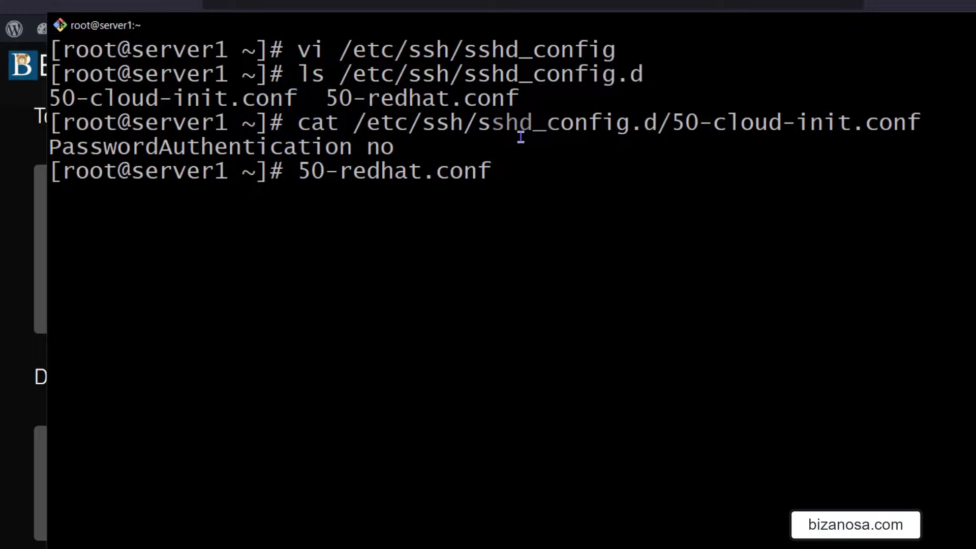
- Cat /etc/ssh/sshd_config.d/50-redhat.conf, scroll through its contents, then clear the terminal
right_click(520, 137)
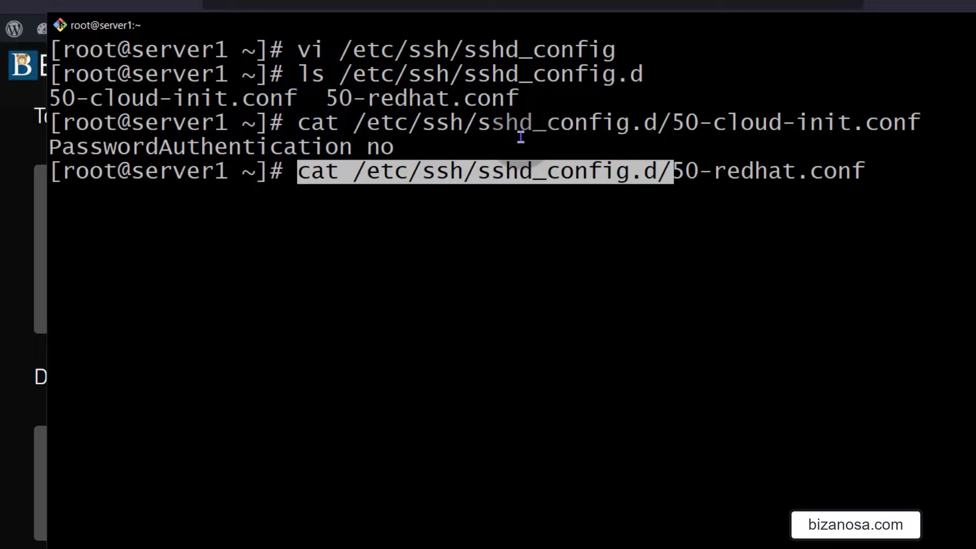
key(Return)
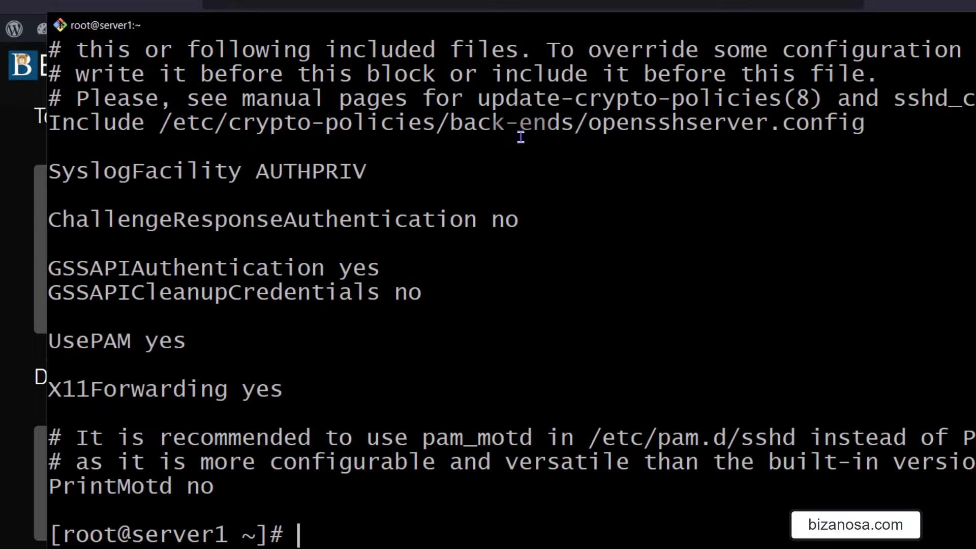
scroll(162, 390, up, 6)
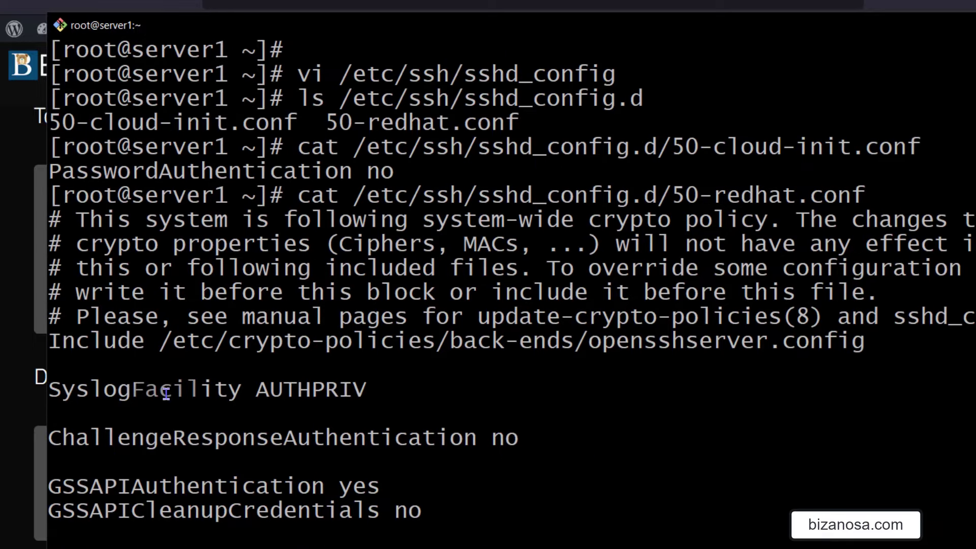
scroll(166, 394, down, 4)
scroll(166, 394, up, 2)
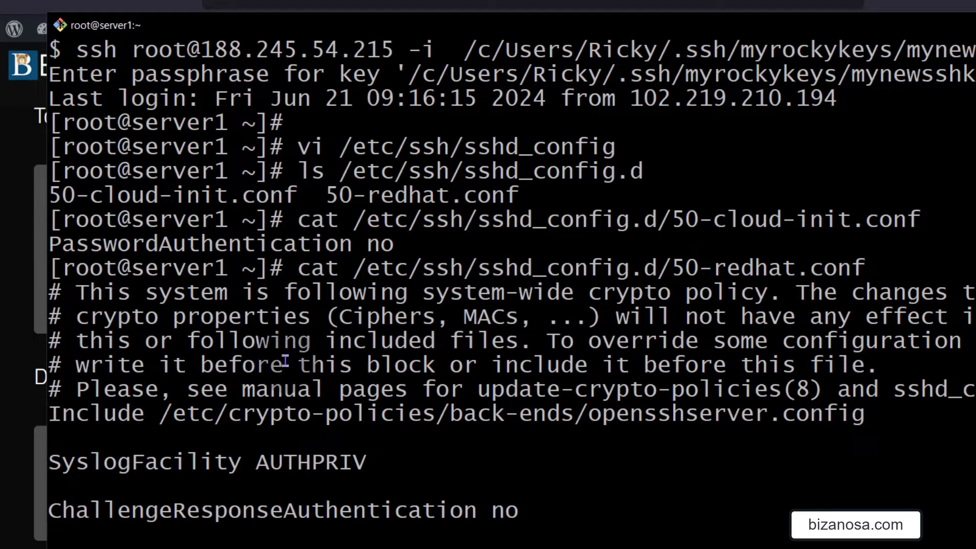
scroll(264, 358, down, 2)
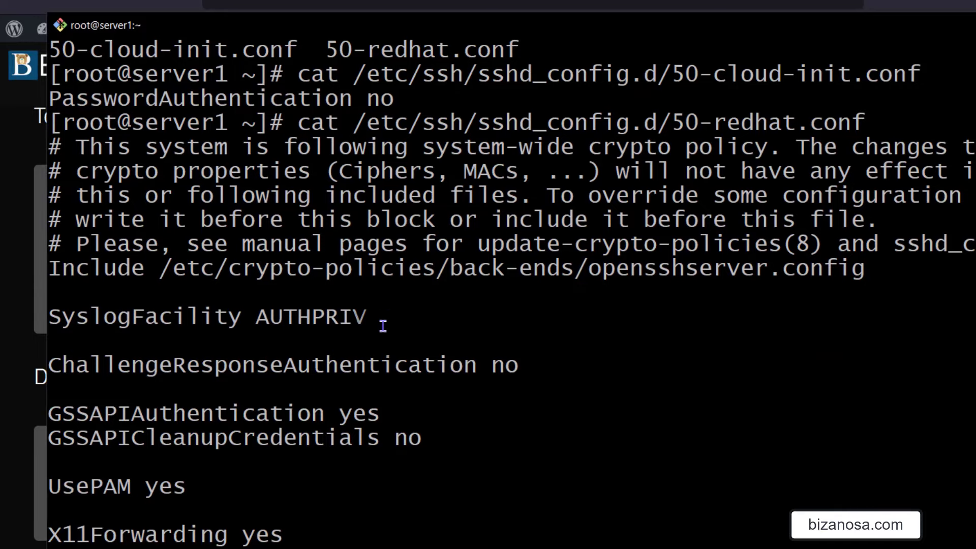
scroll(351, 335, down, 1)
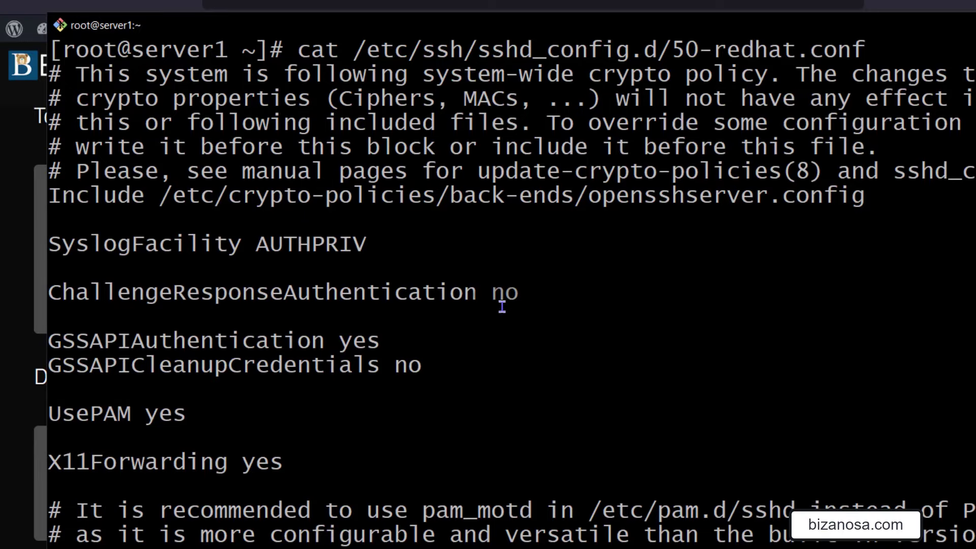
scroll(501, 305, down, 1)
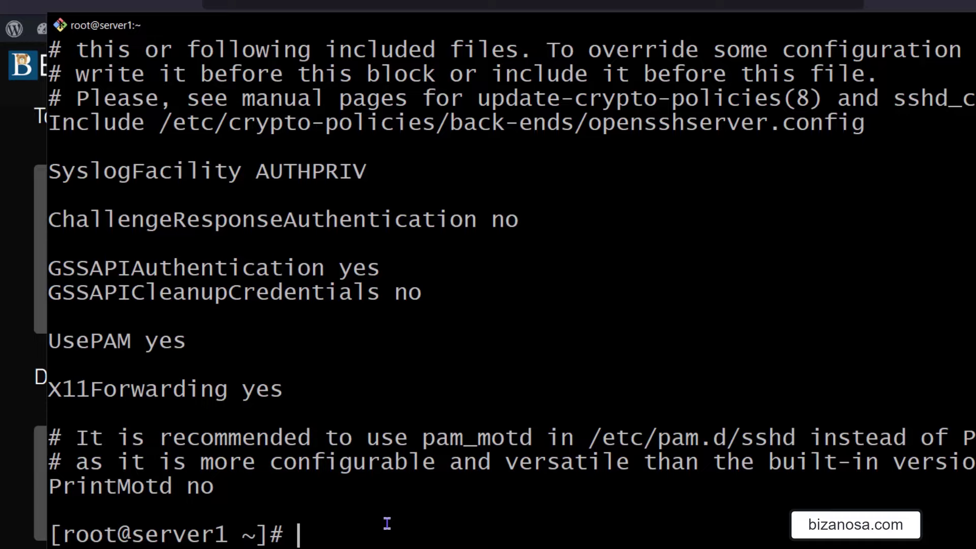
key(ctrl+l)
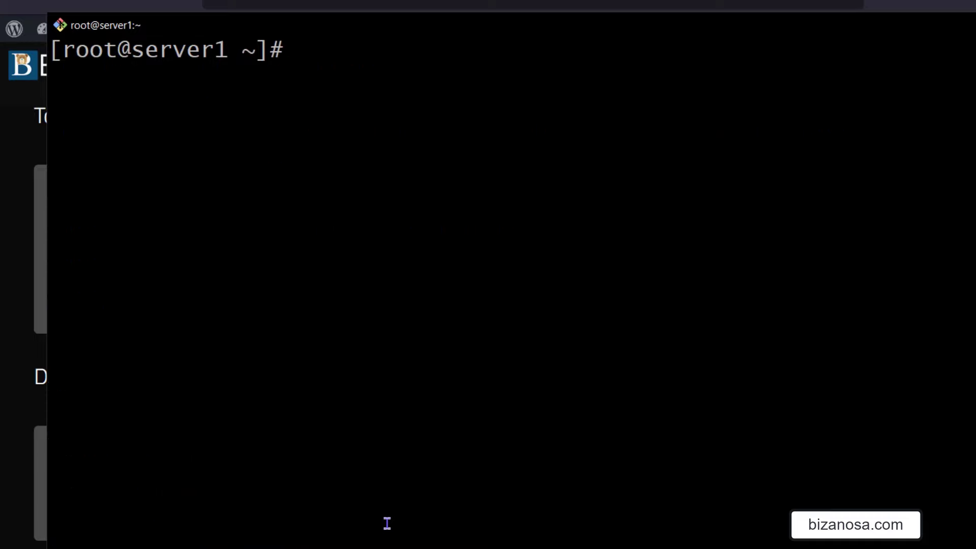
- Replace the half-typed vi command with the guide's three commands: save iptables to ~/firewall.rules, stop and disable firewalld
text(vi /etc/ssh/sshd_config)
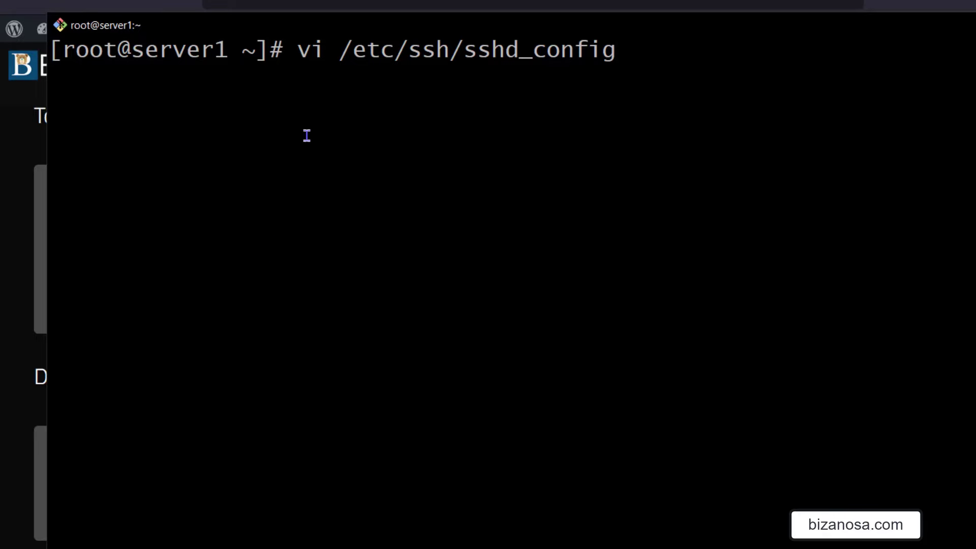
key(alt+Tab)
right_click(179, 462)
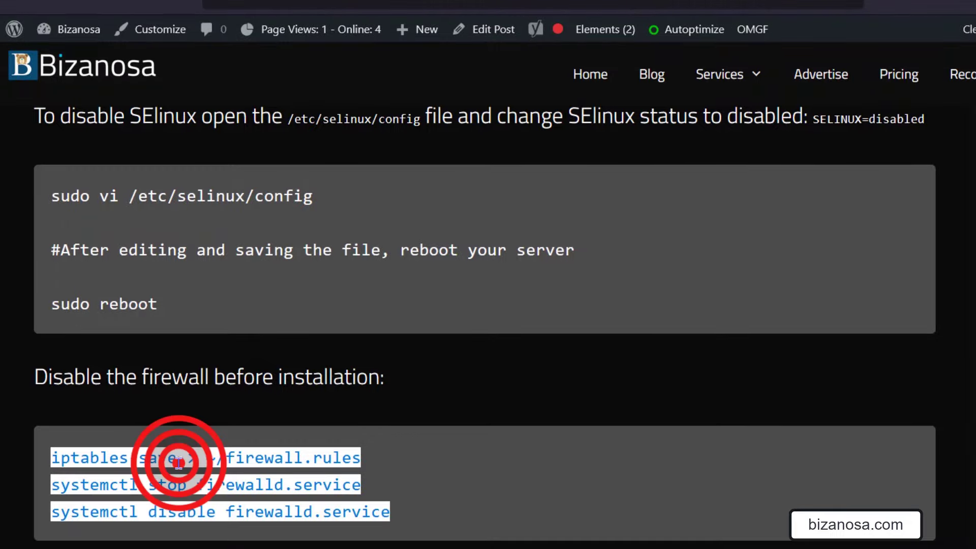
click(207, 0)
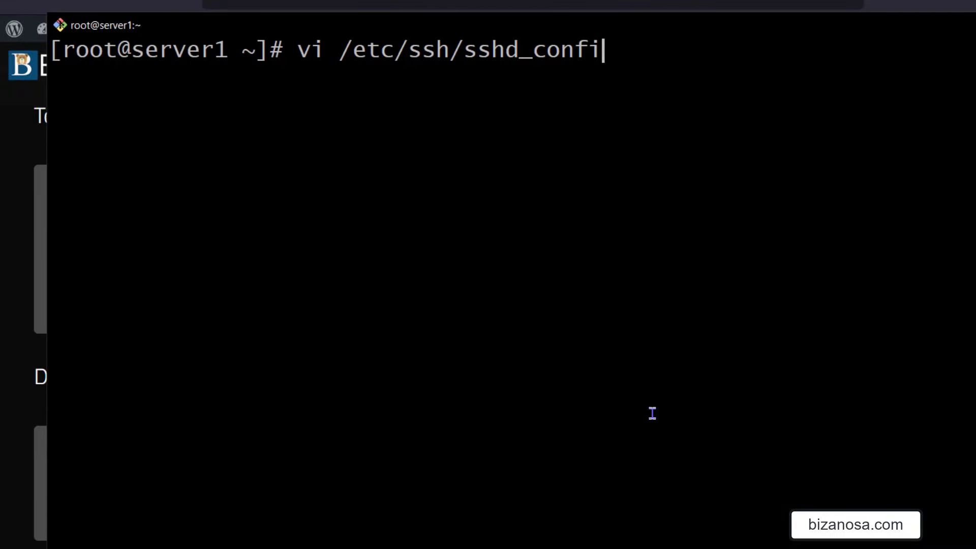
key(BackSpace)
key(BackSpace)
key(BackSpace)
key(BackSpace)
key(BackSpace)
key(BackSpace)
key(BackSpace)
key(BackSpace)
key(BackSpace)
key(BackSpace)
key(BackSpace)
key(BackSpace)
key(BackSpace)
key(BackSpace)
key(BackSpace)
key(BackSpace)
key(BackSpace)
key(BackSpace)
key(BackSpace)
key(BackSpace)
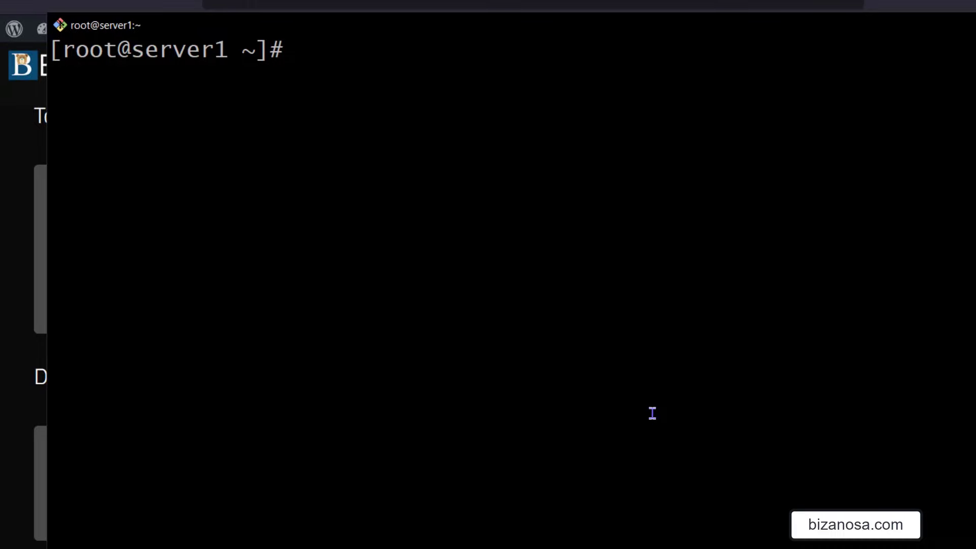
right_click(652, 413)
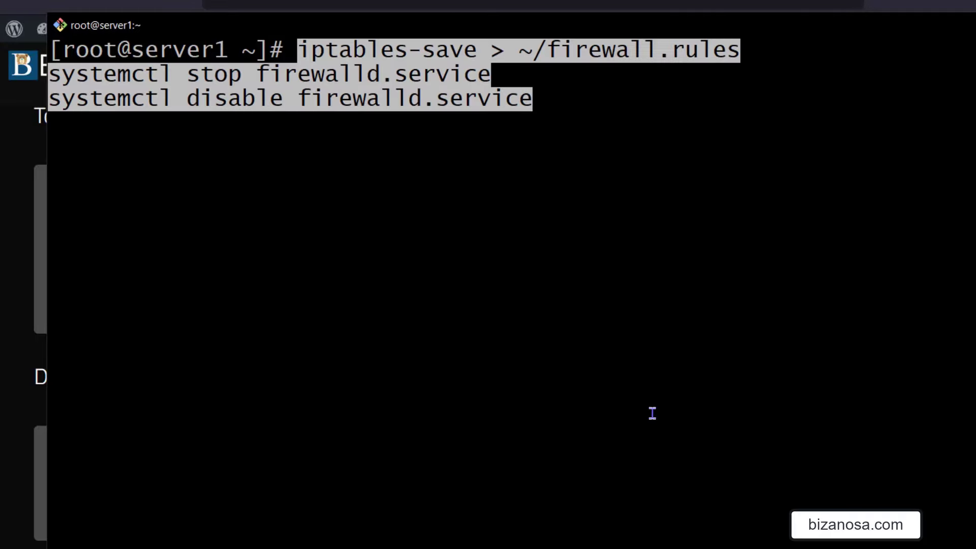
key(Return)
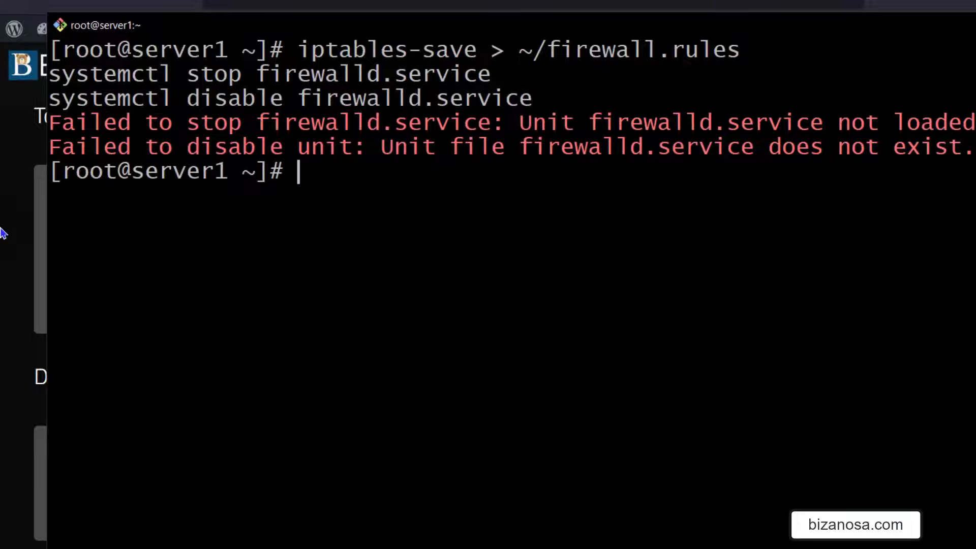
- Run systemctl status firewalld, confirm firewalld.service is not found, and bring the guide back
click(5, 246)
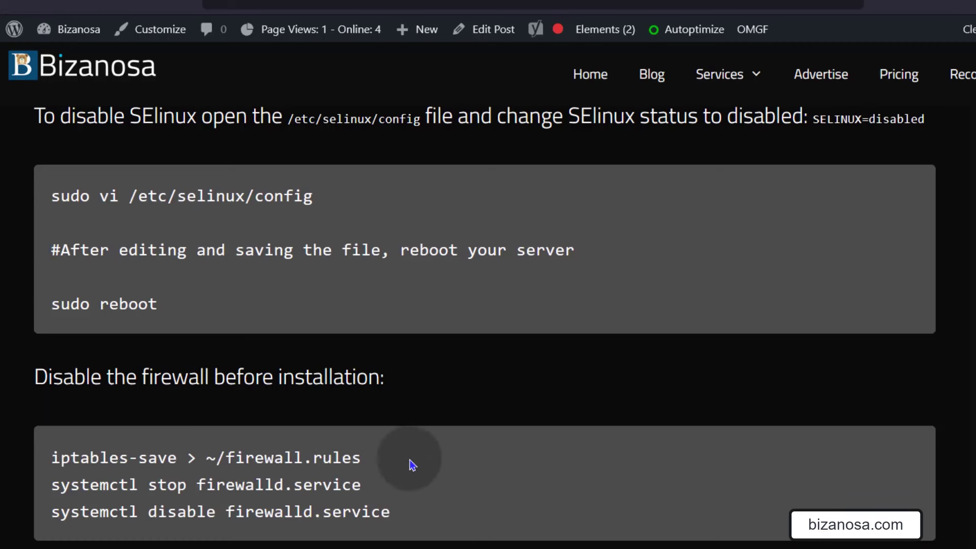
scroll(381, 472, down, 3)
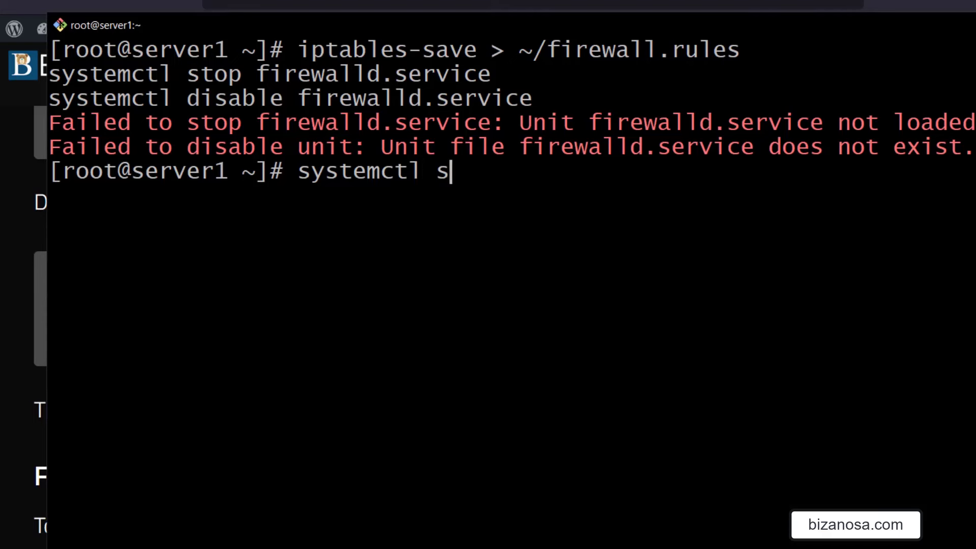
text(tatus firewalld)
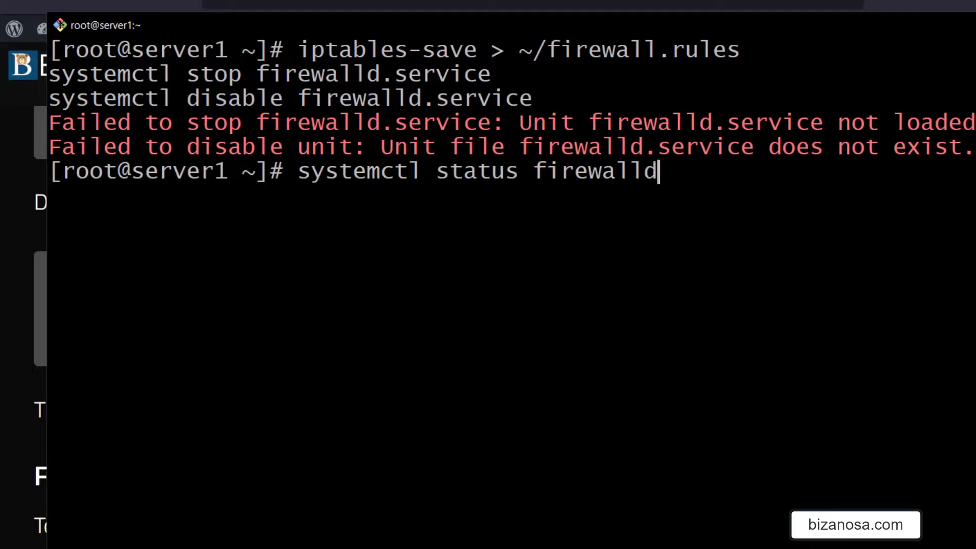
key(Return)
click(505, 198)
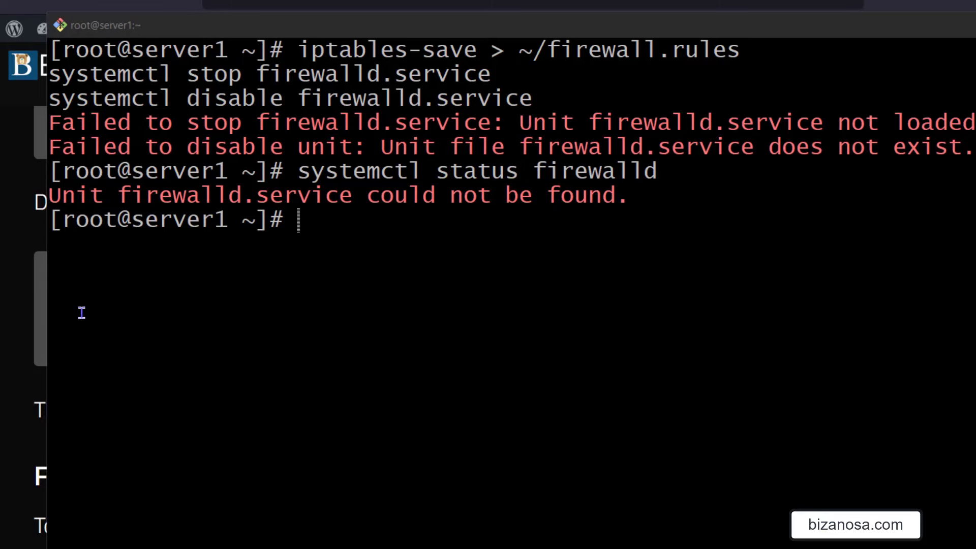
click(29, 321)
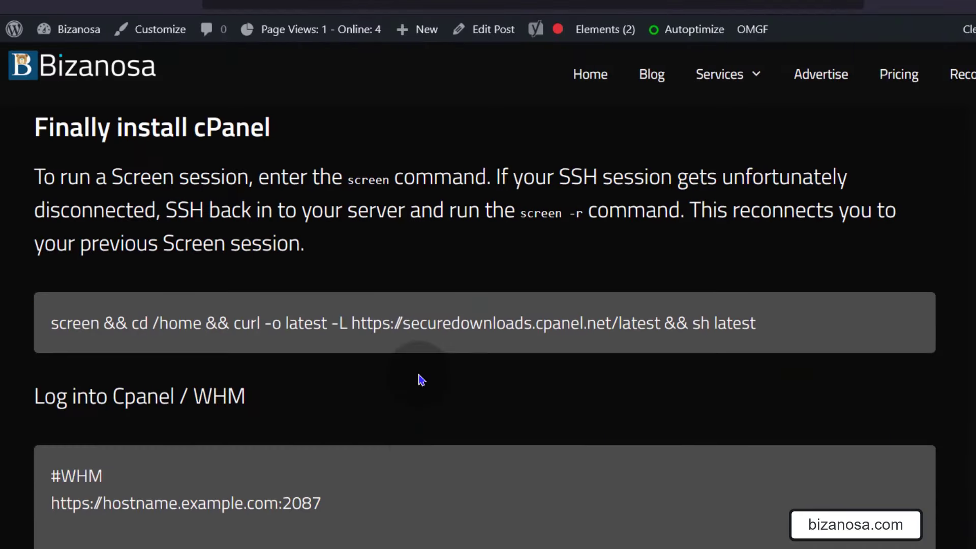
- Select the full cPanel install command line in the guide and copy it
click(170, 330)
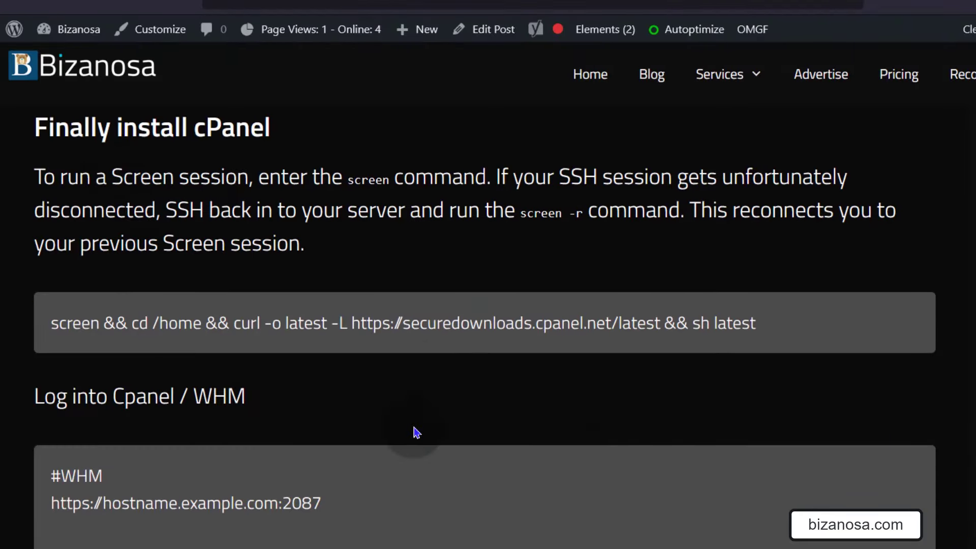
click(354, 316)
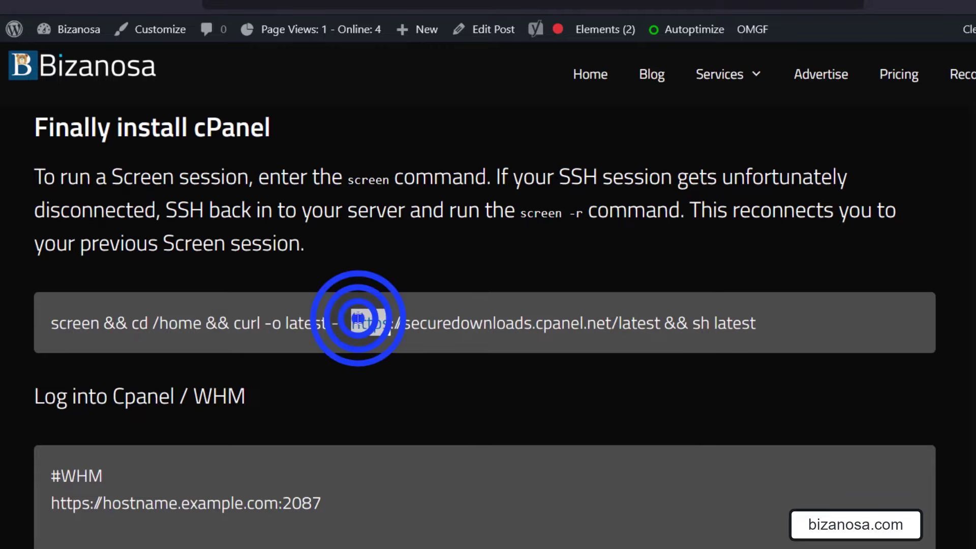
triple_click(358, 319)
right_click(358, 318)
click(419, 1)
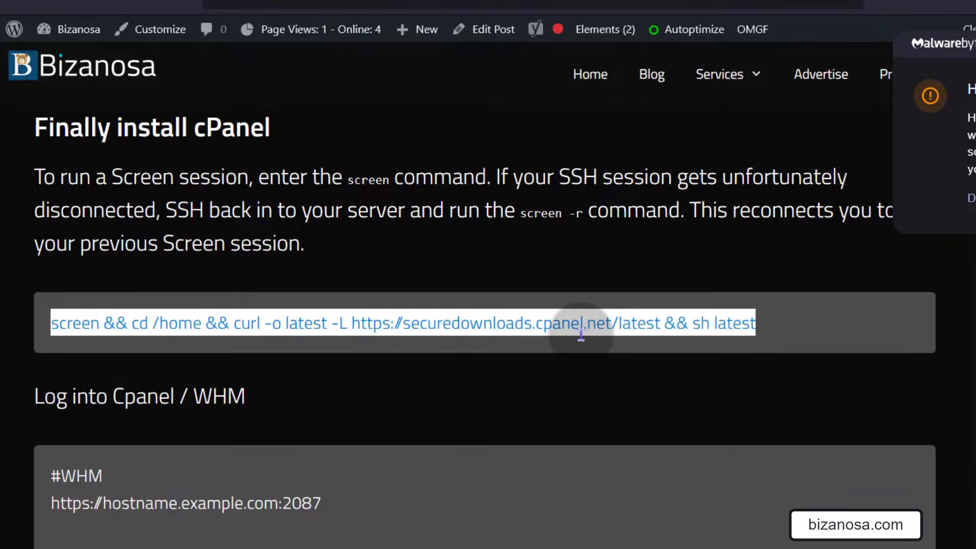
right_click(397, 327)
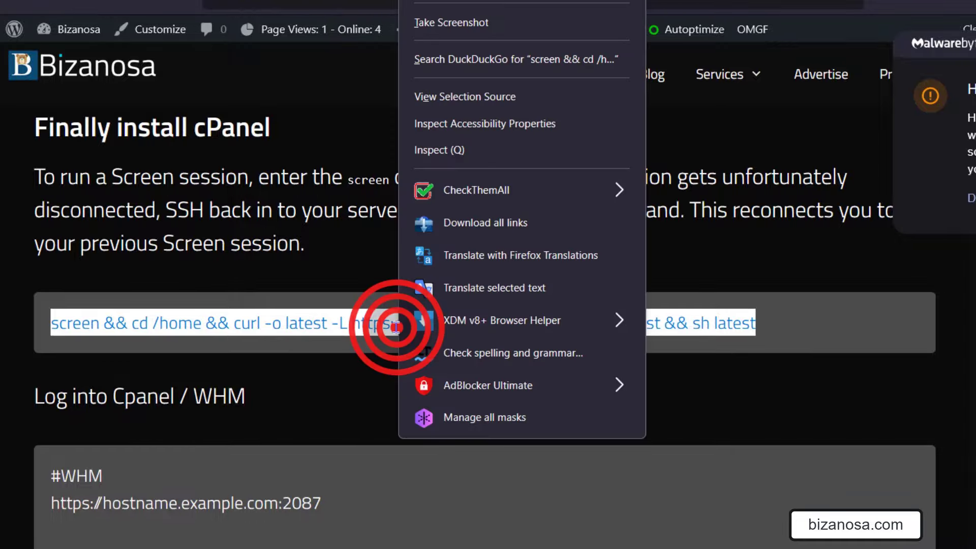
click(460, 1)
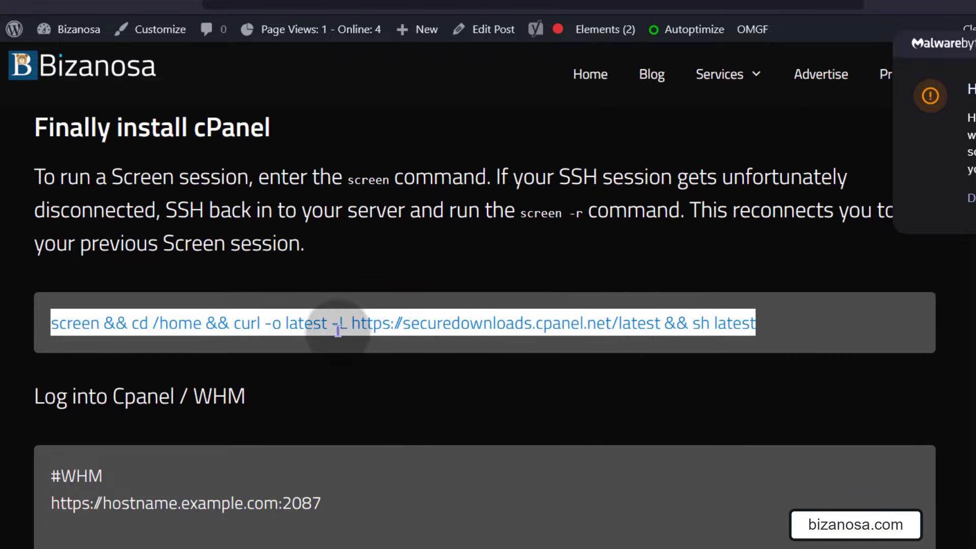
- Copy the cPanel install command again and return to the server1 terminal
scroll(379, 368, down, 5)
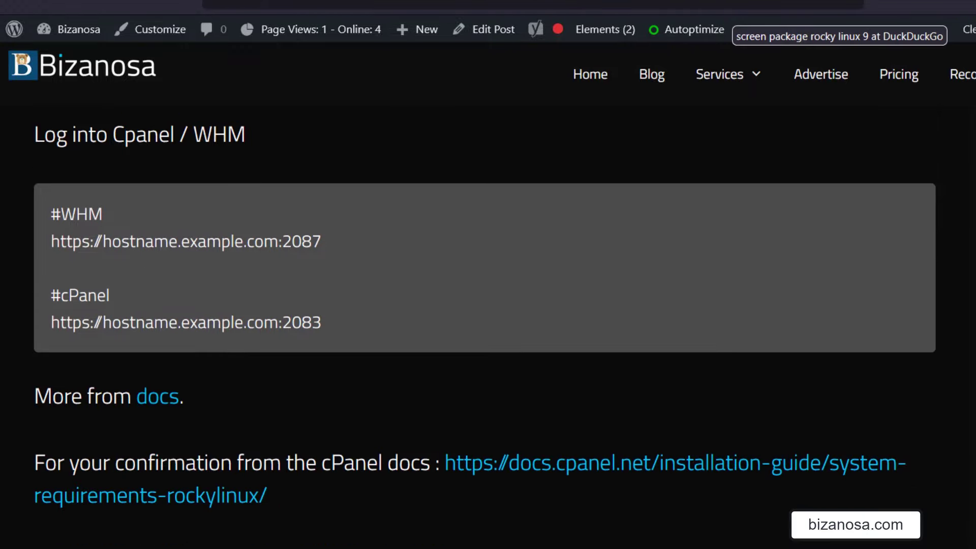
scroll(453, 403, up, 5)
scroll(452, 402, down, 3)
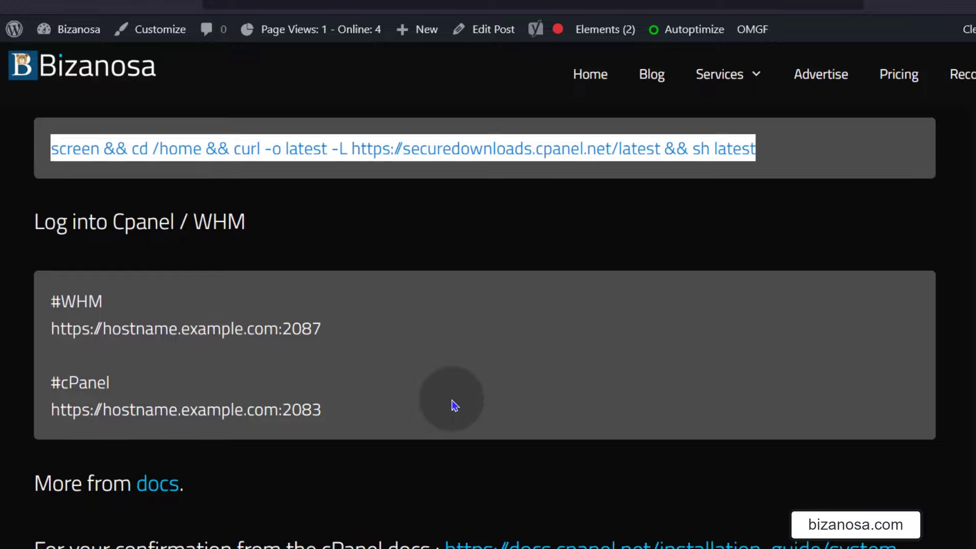
scroll(453, 404, up, 2)
right_click(323, 228)
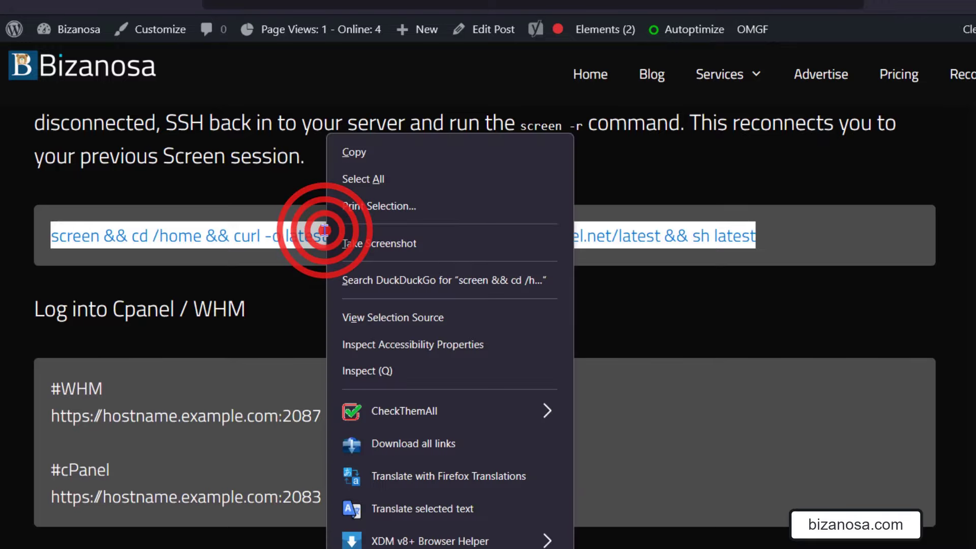
click(355, 151)
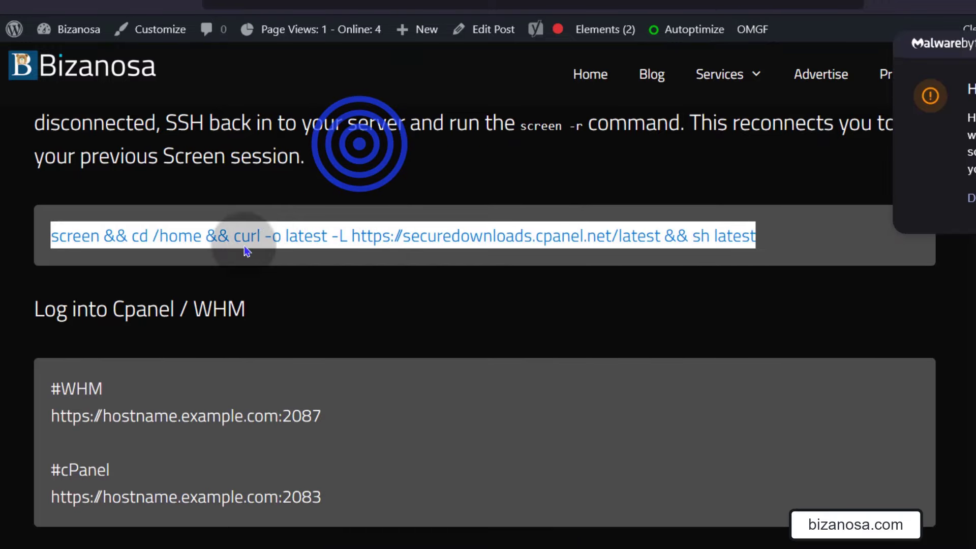
scroll(558, 338, down, 4)
scroll(492, 298, up, 4)
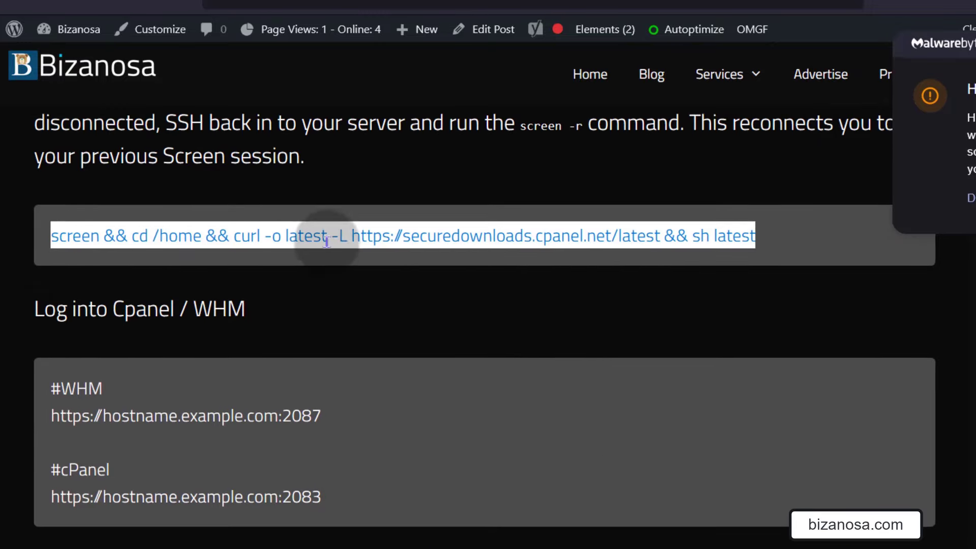
right_click(385, 234)
click(478, 147)
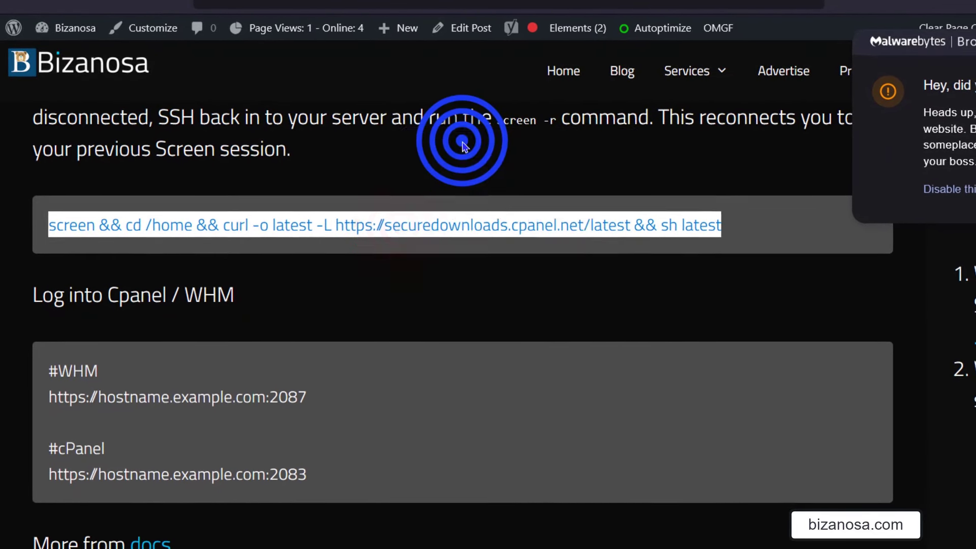
scroll(661, 342, down, 2)
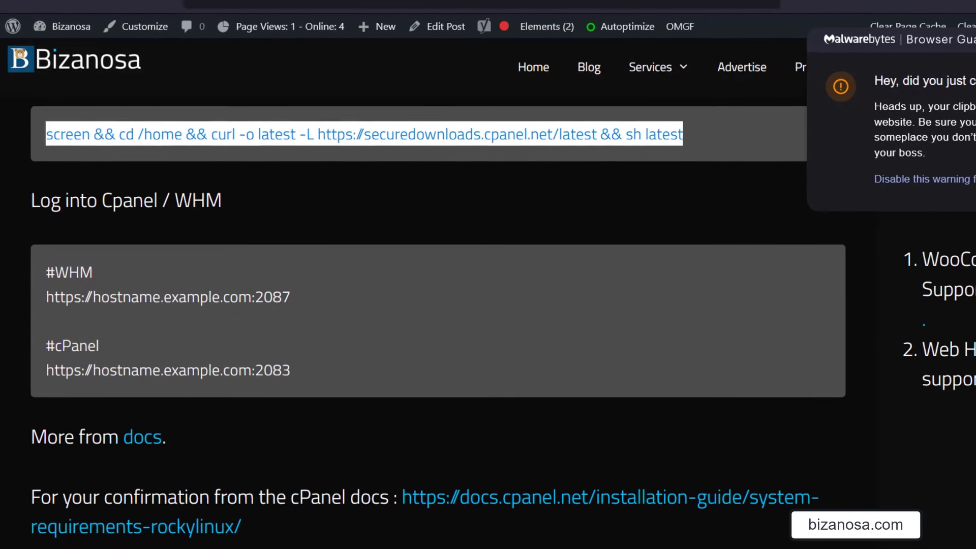
key(super)
click(736, 545)
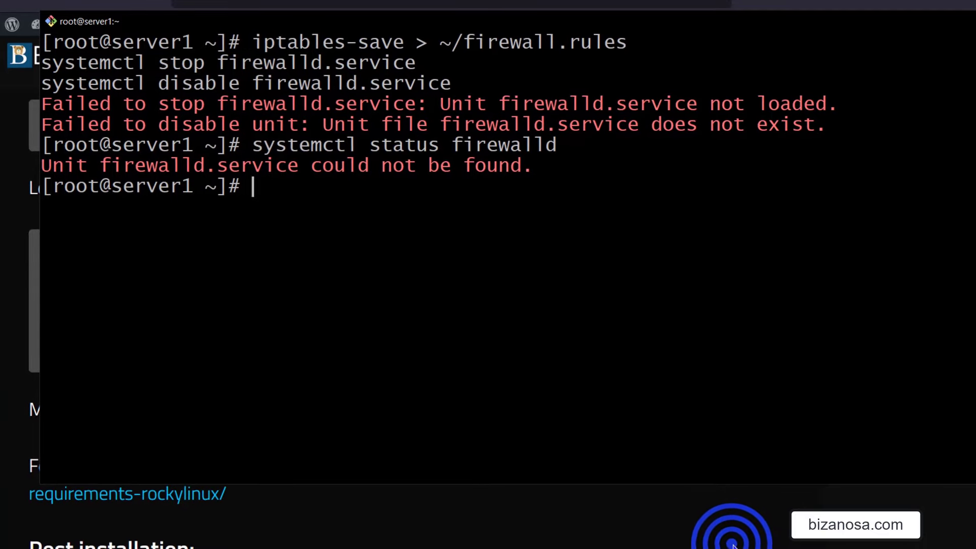
- Clear the terminal, then paste and run the cPanel install command
key(ctrl+l)
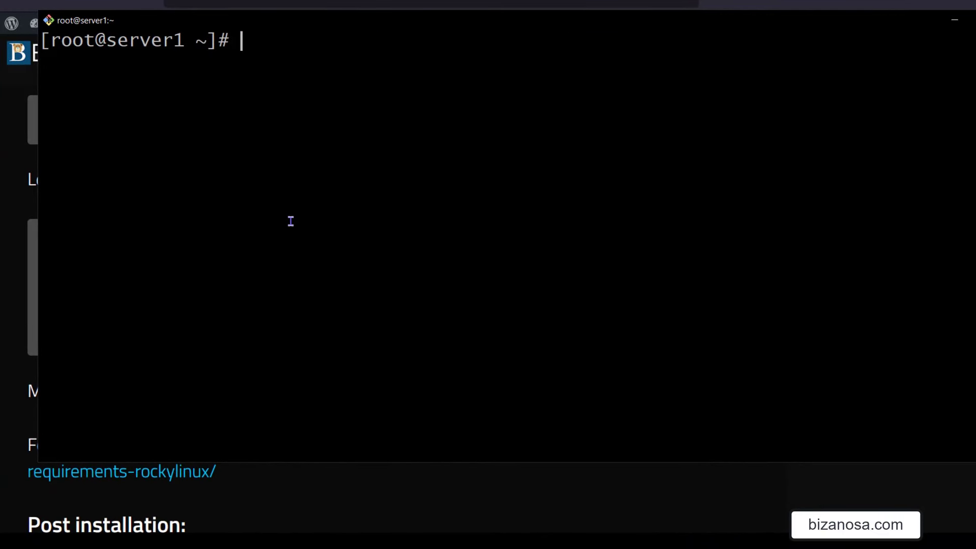
key(Return)
key(Return)
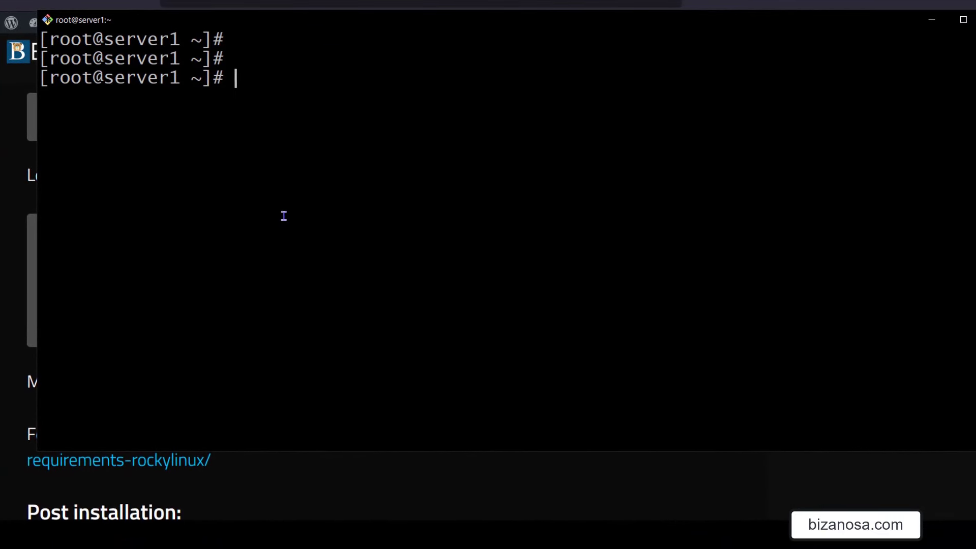
key(shift+Insert)
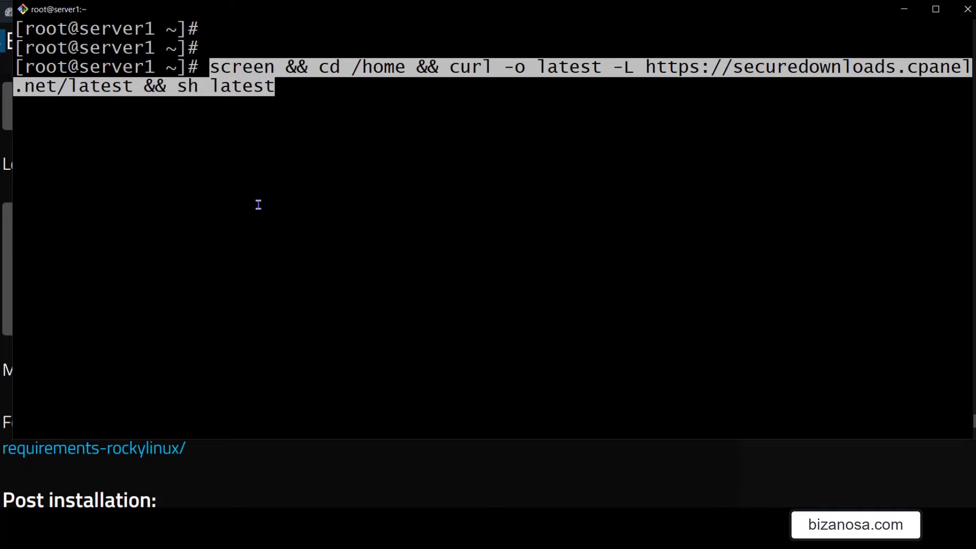
key(Return)
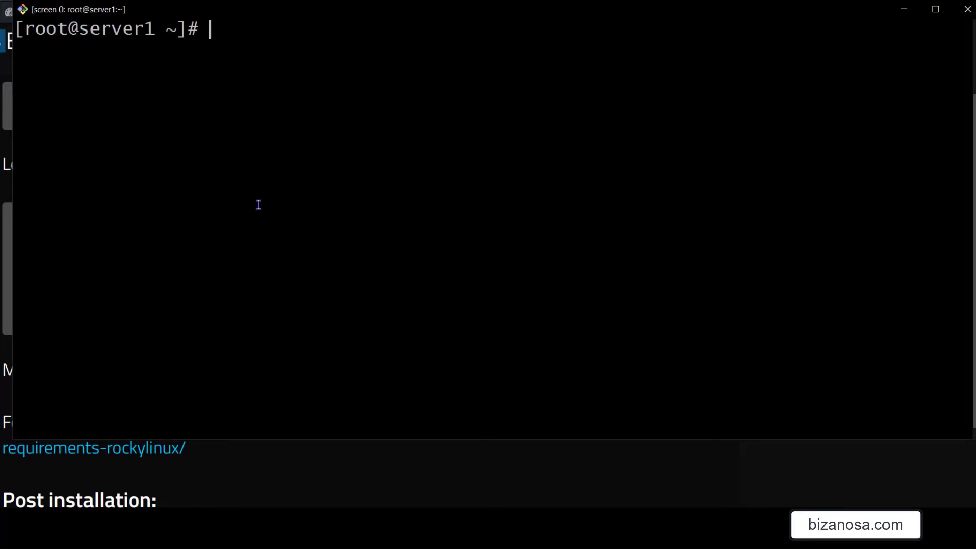
scroll(159, 272, up, 2)
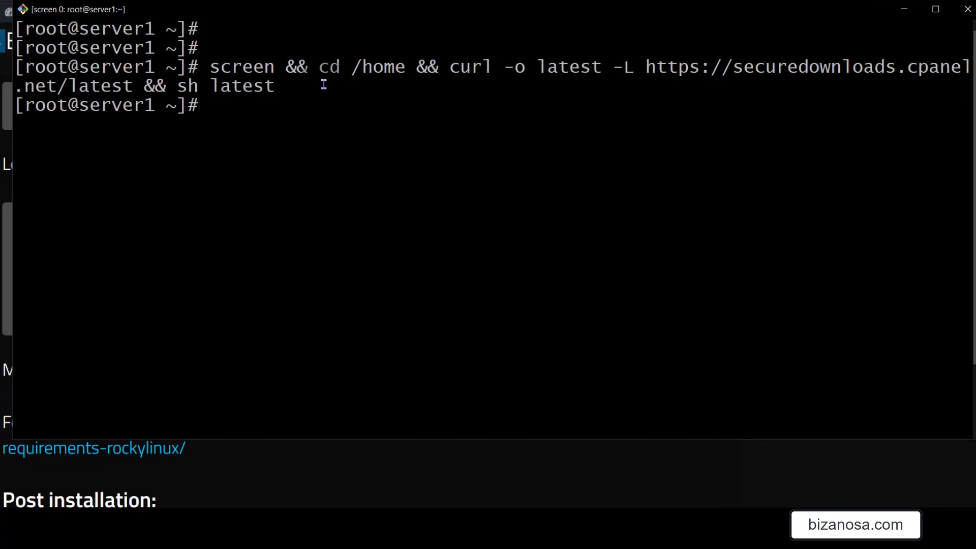
- Clear the screen and start a new screen session
click(246, 105)
key(ctrl+l)
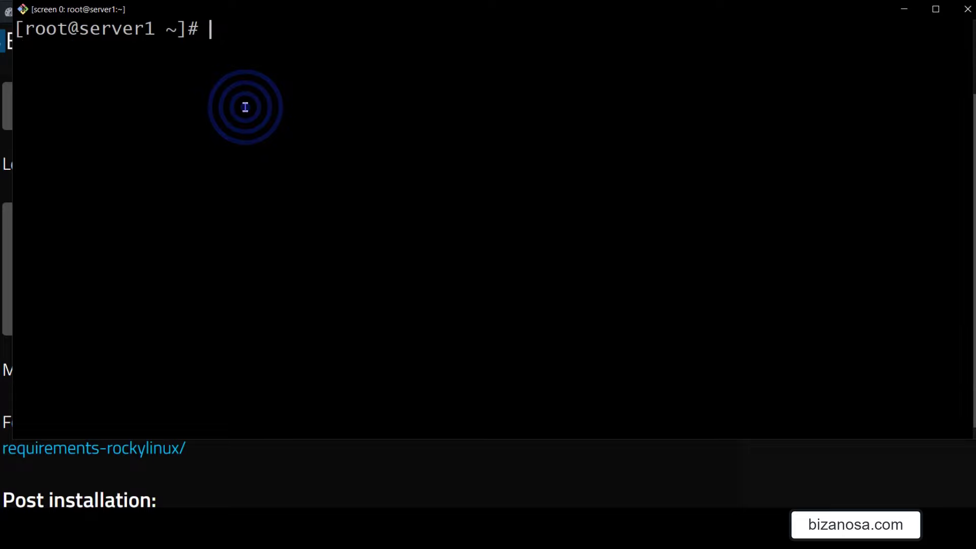
text(screen)
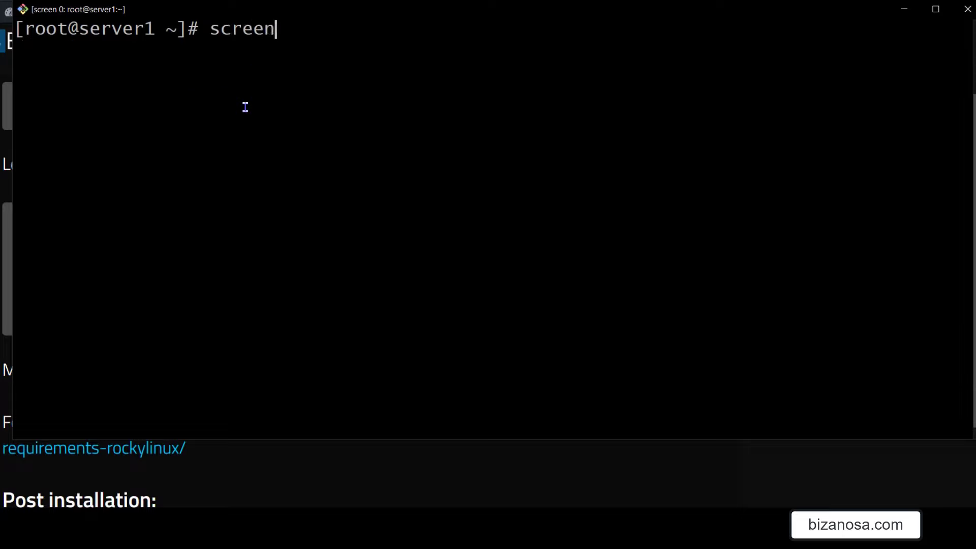
key(Return)
- In the guide, select the install command from cd through the final latest
click(4, 168)
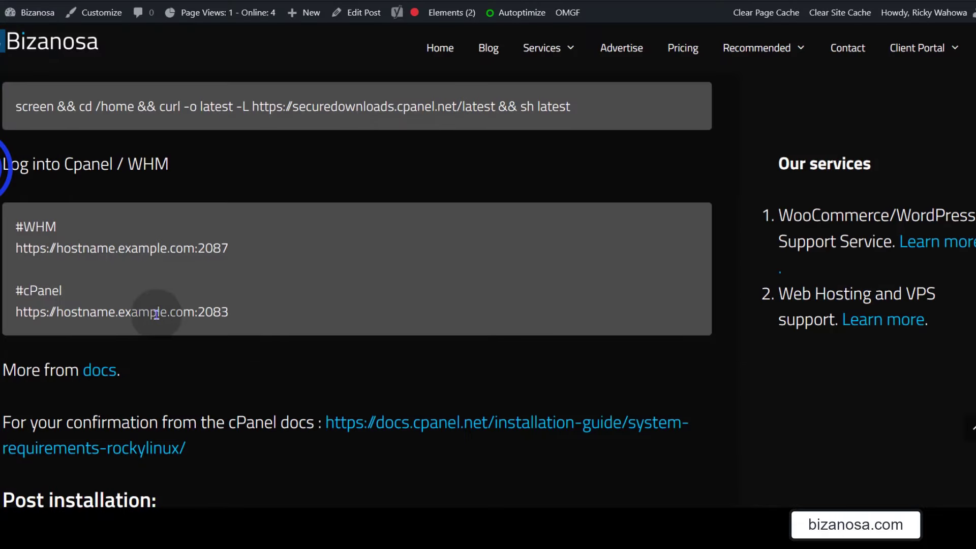
click(79, 103)
drag(79, 103, 601, 99)
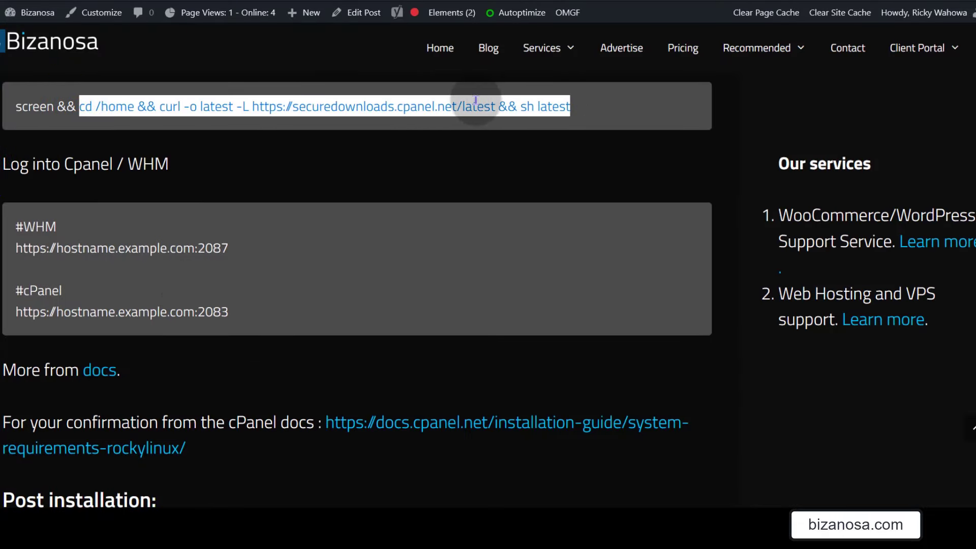
right_click(414, 100)
- Copy the selected install command and run it inside screen 1 to start the cPanel installation
click(448, 108)
key(alt+Tab)
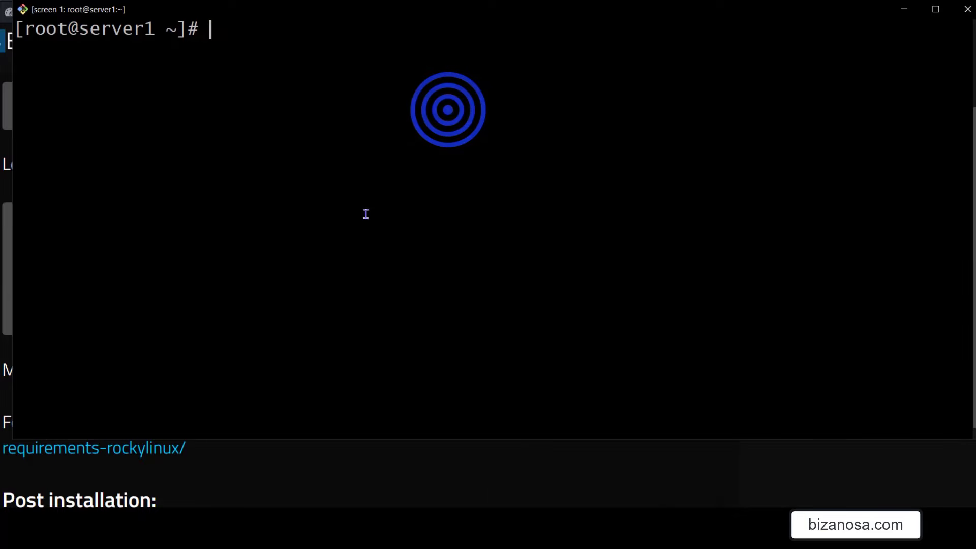
right_click(225, 31)
click(277, 72)
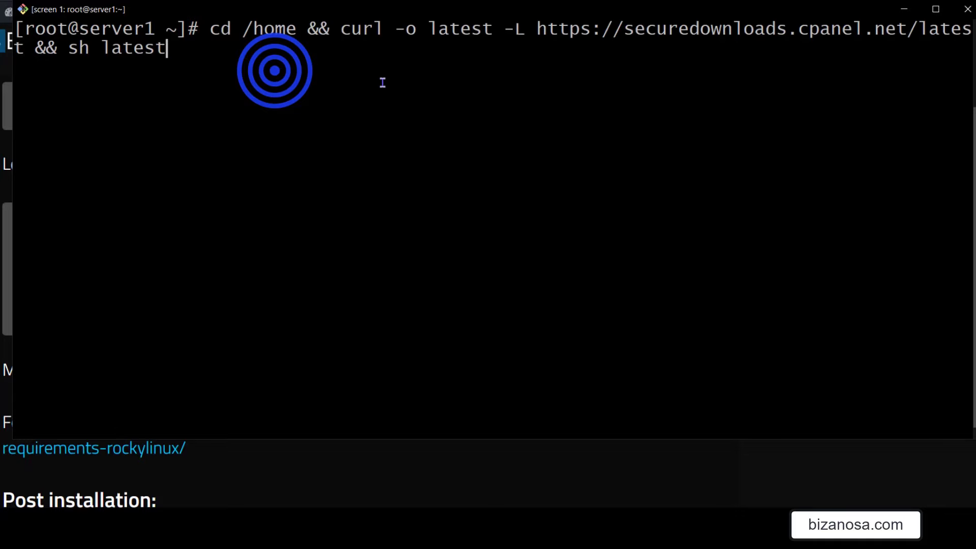
key(Return)
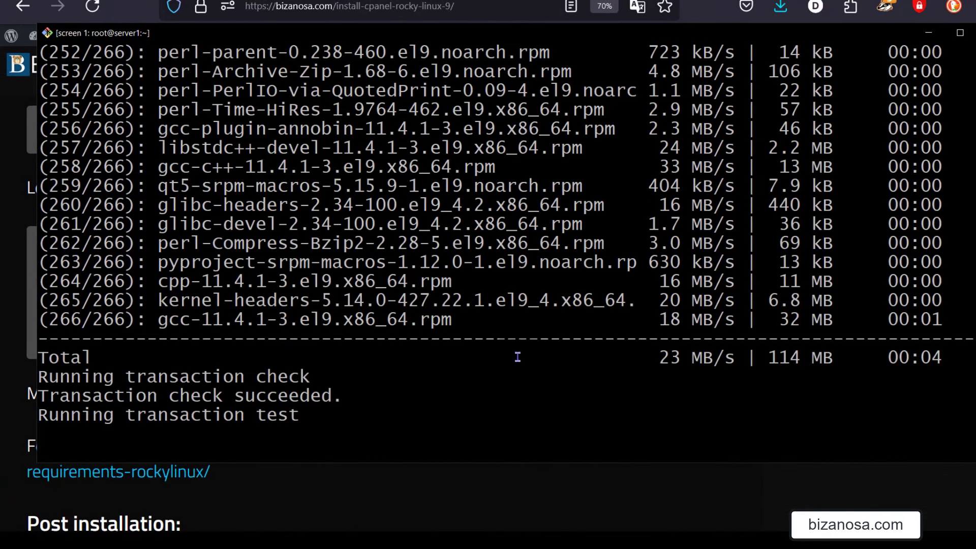
click(2, 349)
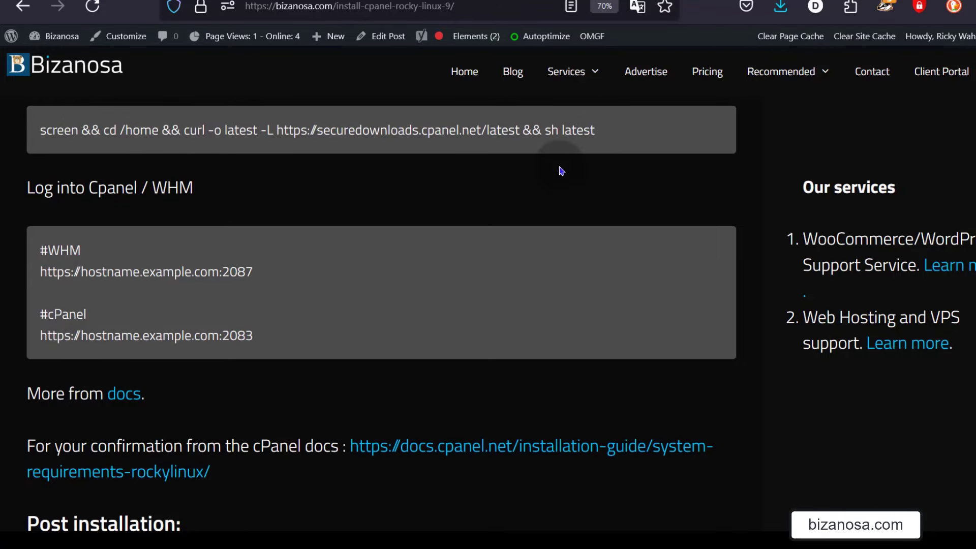
scroll(284, 249, up, 3)
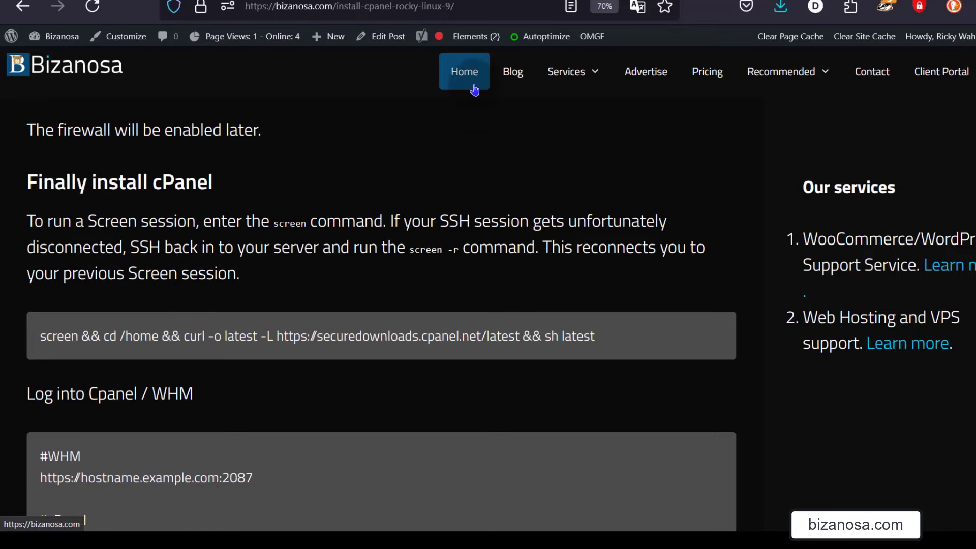
scroll(317, 362, up, 15)
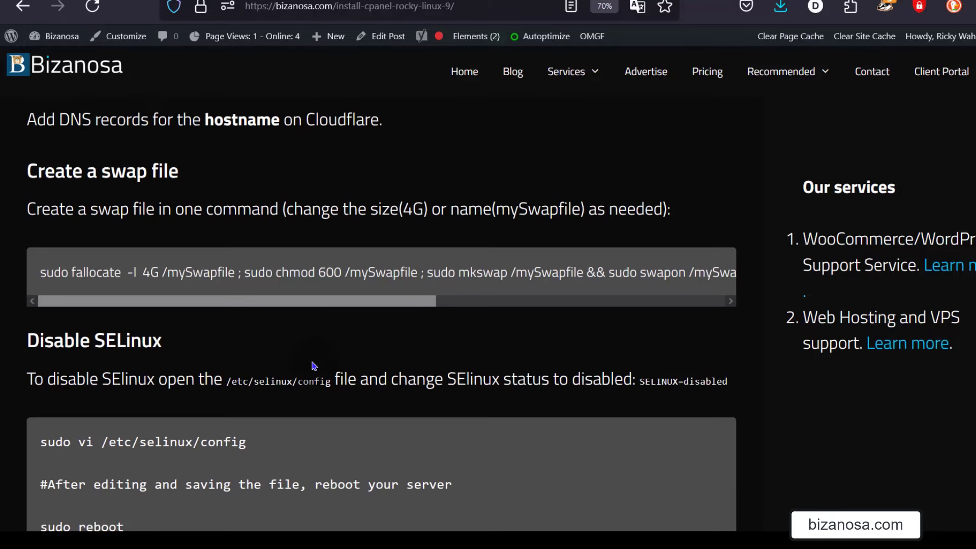
scroll(312, 366, up, 4)
scroll(312, 366, up, 5)
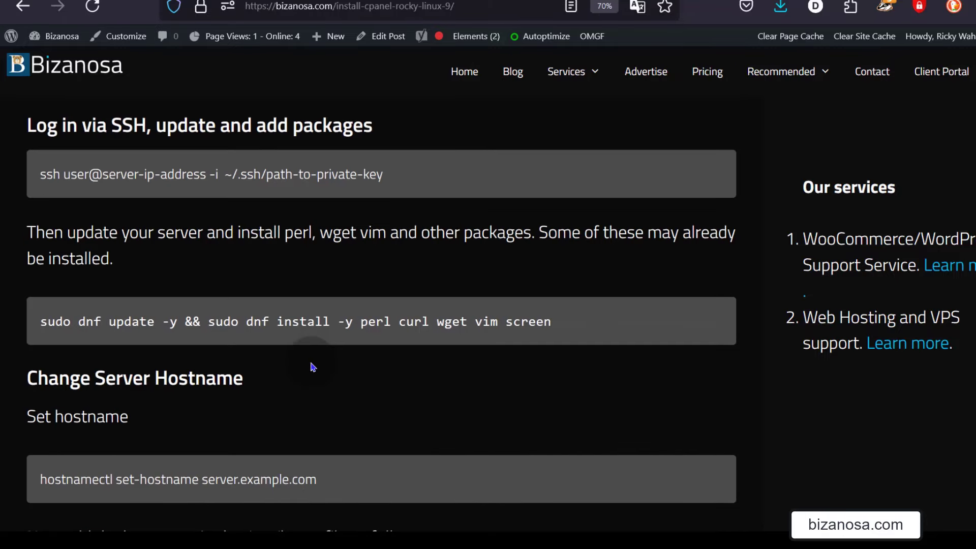
scroll(313, 367, up, 7)
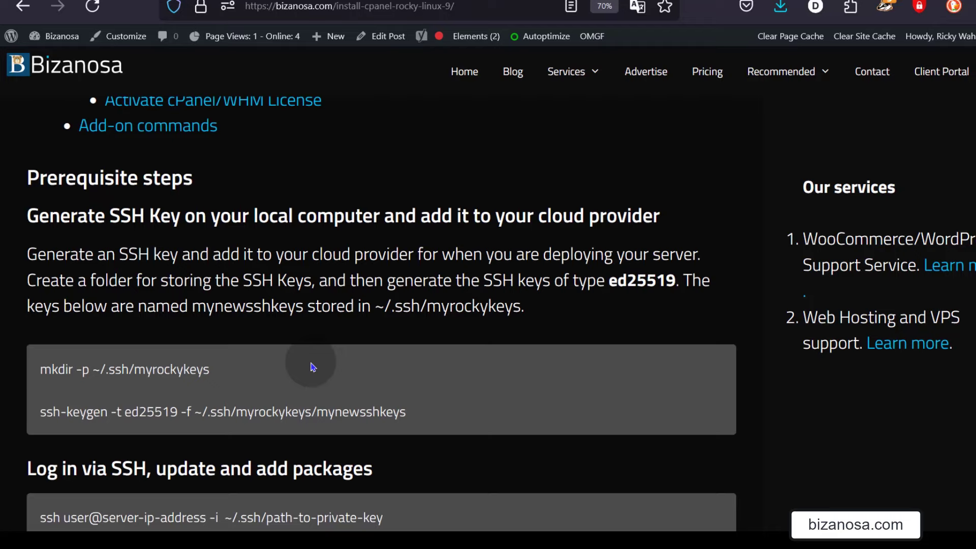
scroll(310, 362, down, 7)
scroll(420, 290, down, 3)
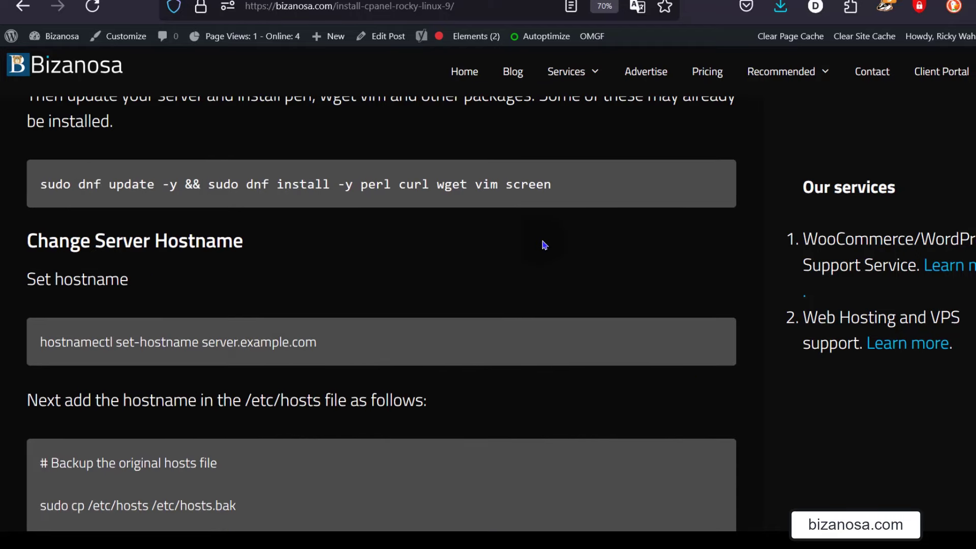
key(super)
- Check that the cPanel install finished, then select the WHM login addresses block in the WordPress editor
click(680, 518)
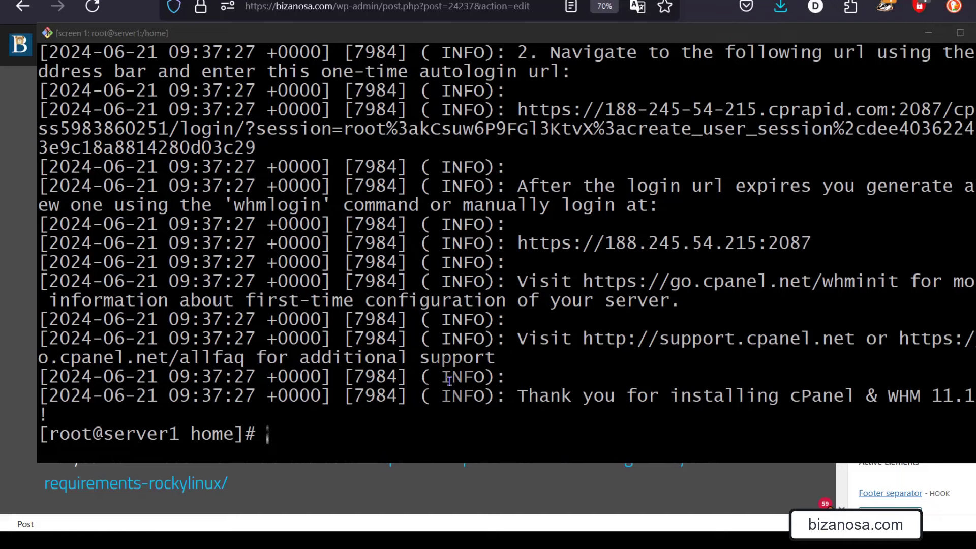
click(8, 297)
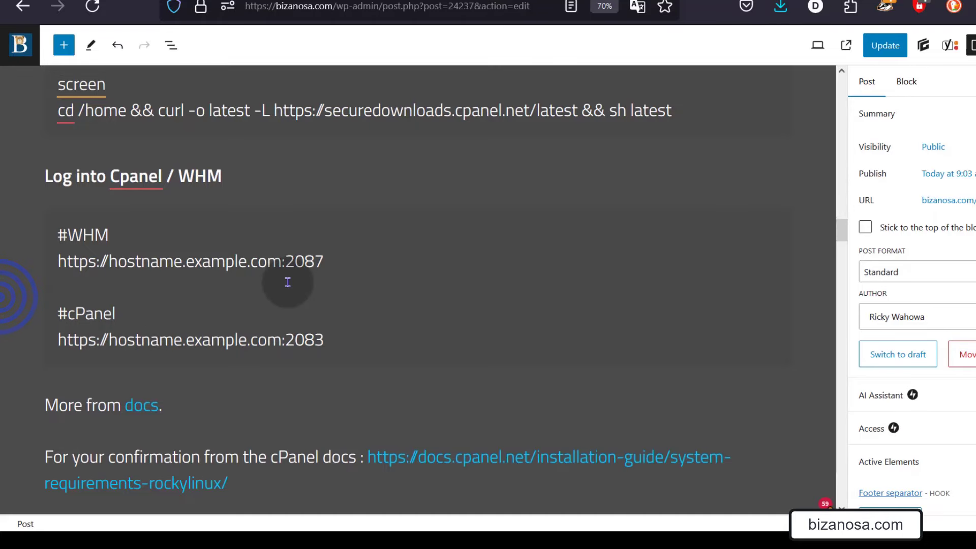
drag(57, 228, 110, 228)
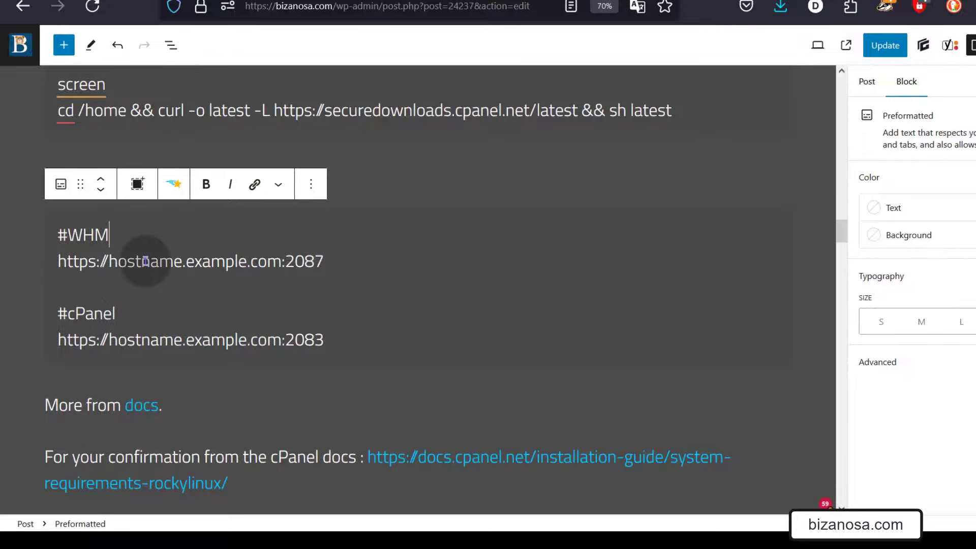
key(super)
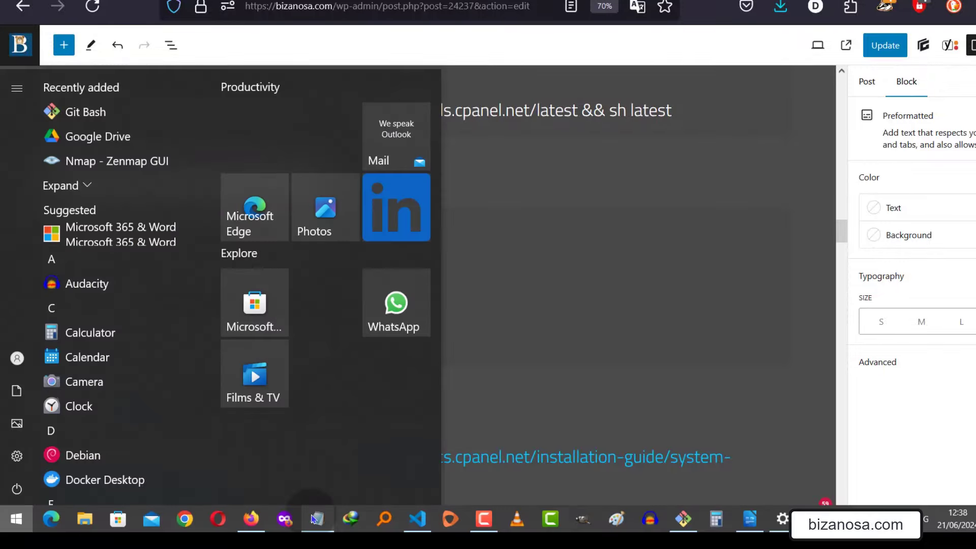
- Copy the server hostname in Notepad and paste it over the leftover '2 4' line
click(312, 515)
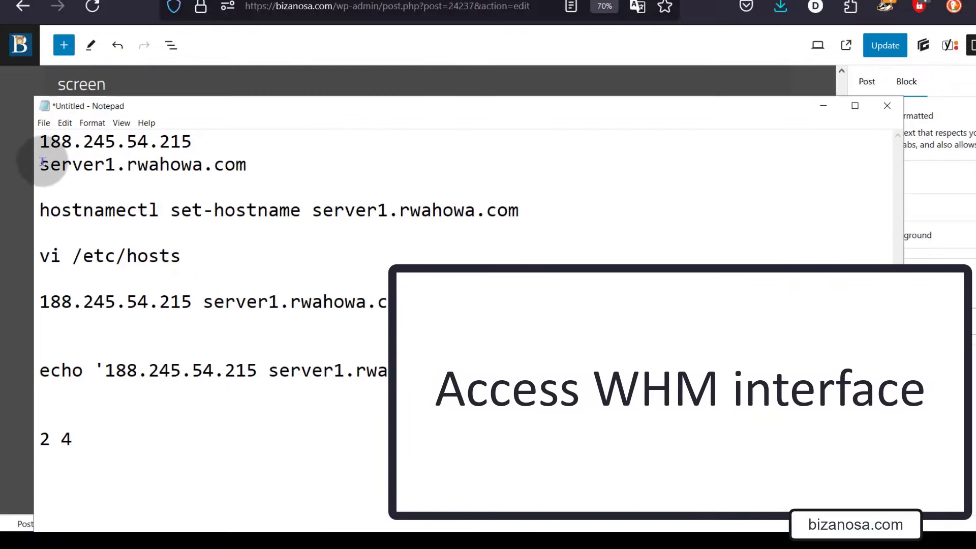
drag(39, 163, 224, 164)
right_click(223, 163)
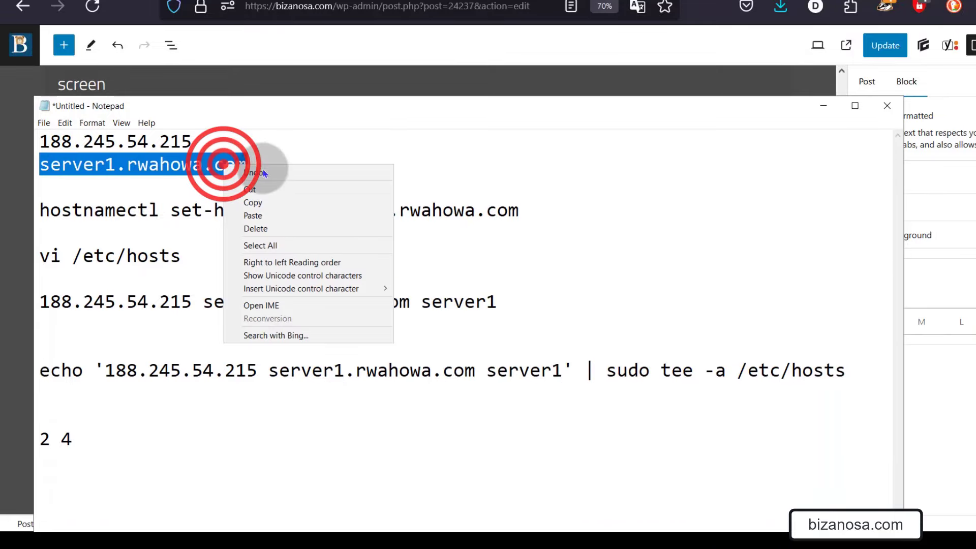
click(264, 203)
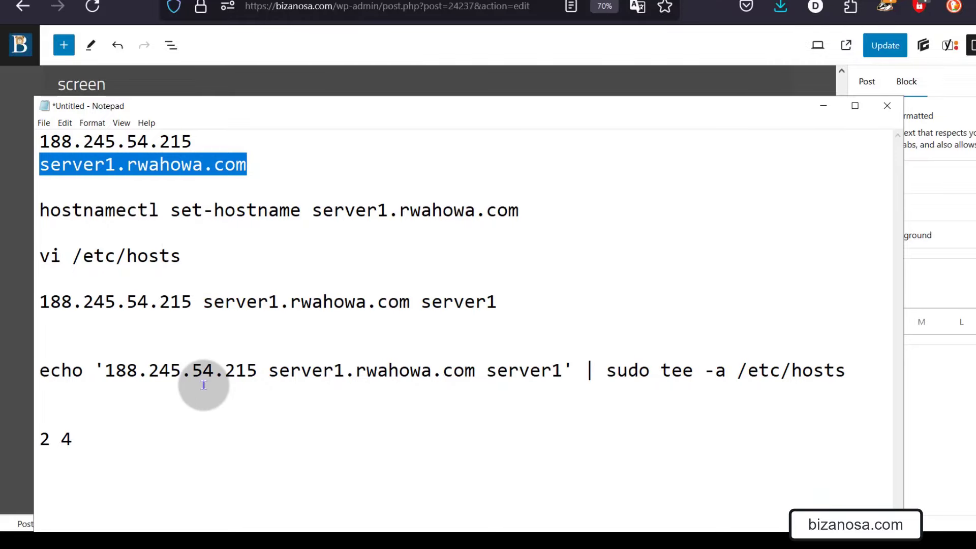
drag(76, 438, 31, 445)
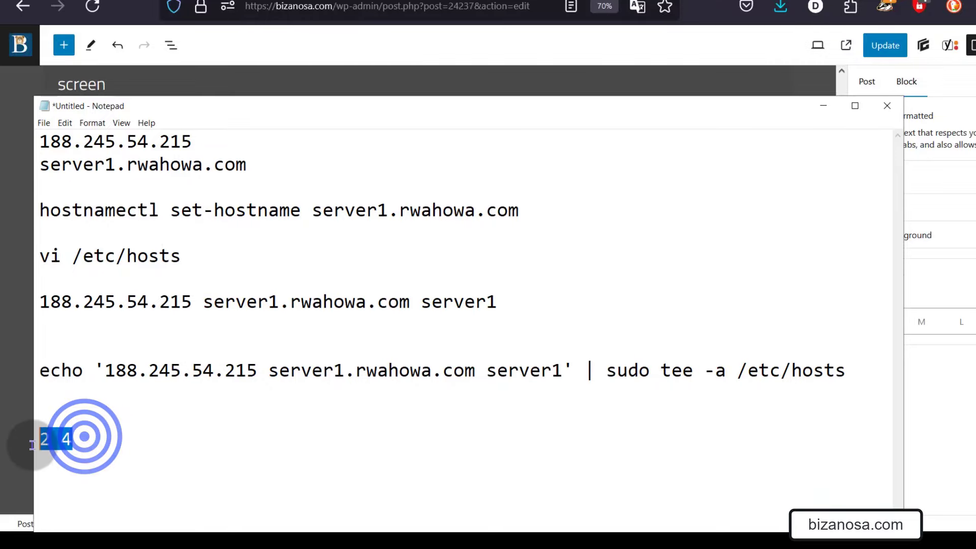
key(ctrl+v)
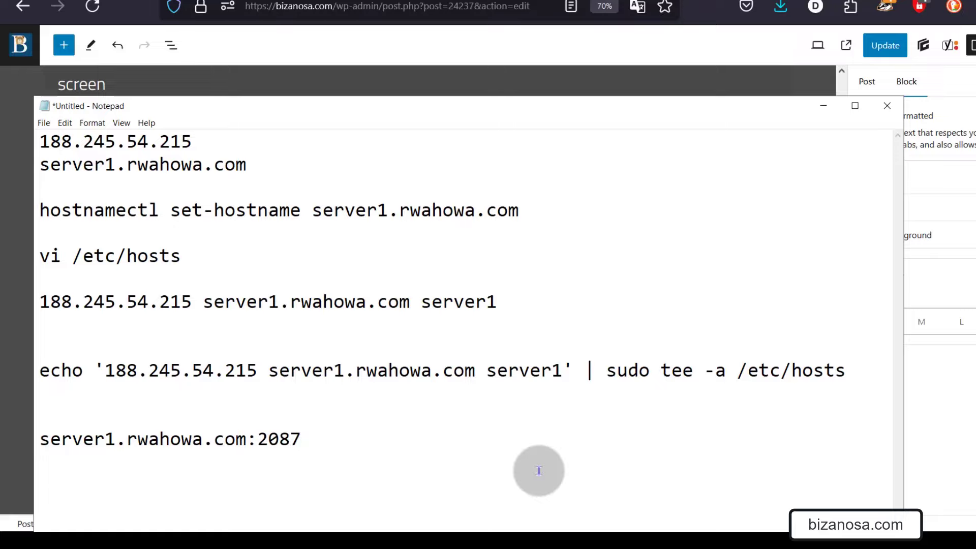
- Copy the server1.rwahowa.com:2087 address line and open a new Firefox tab
click(210, 440)
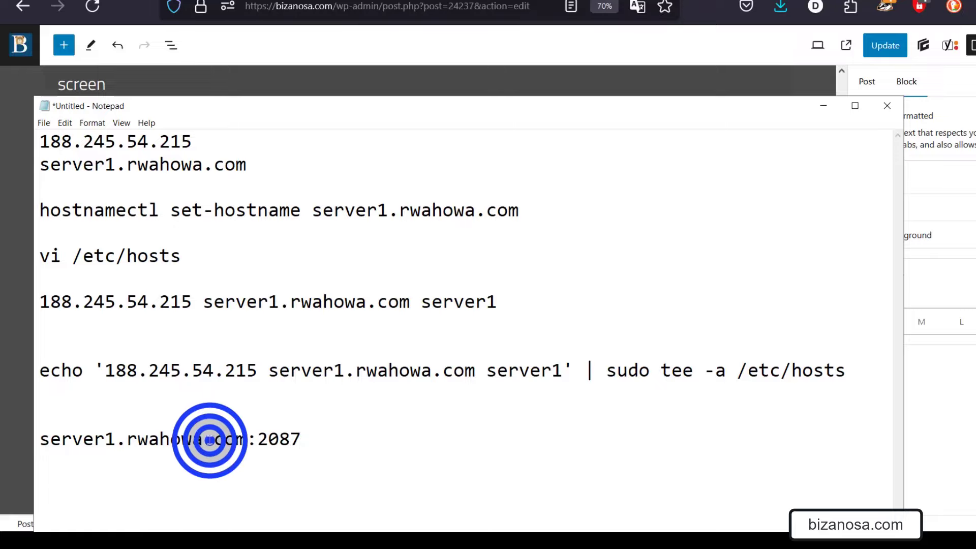
double_click(210, 440)
right_click(209, 440)
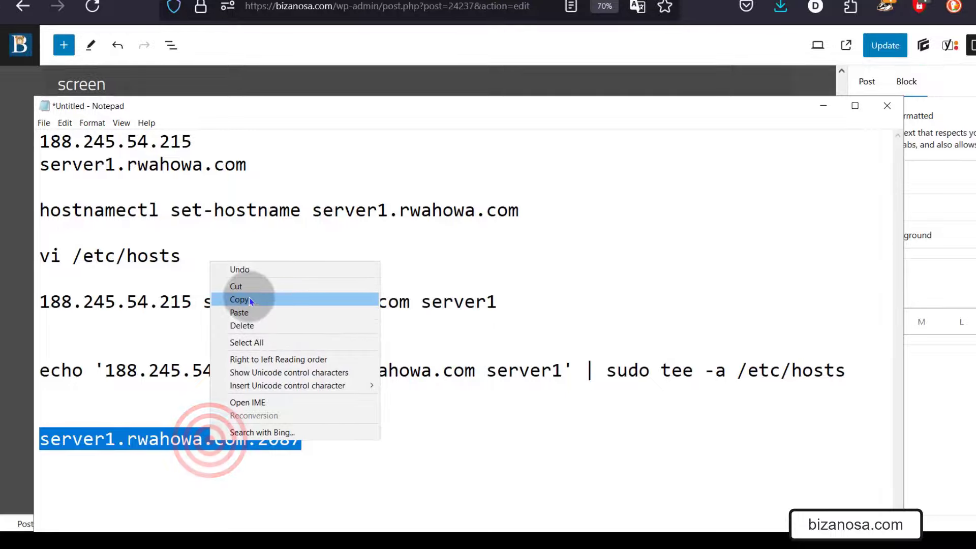
click(249, 298)
click(833, 1)
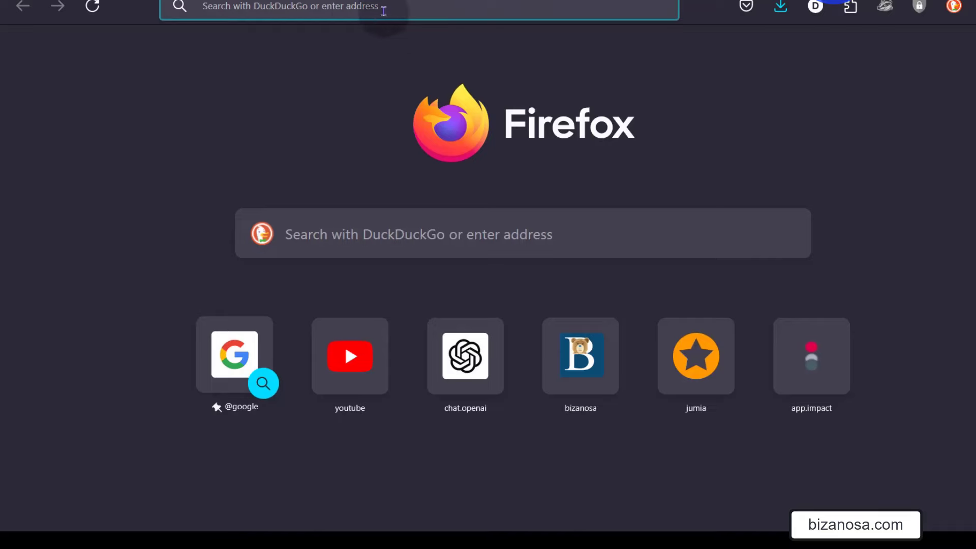
- Load the WHM login at server1.rwahowa.com:2087 and dismiss the username suggestion
right_click(383, 11)
click(419, 135)
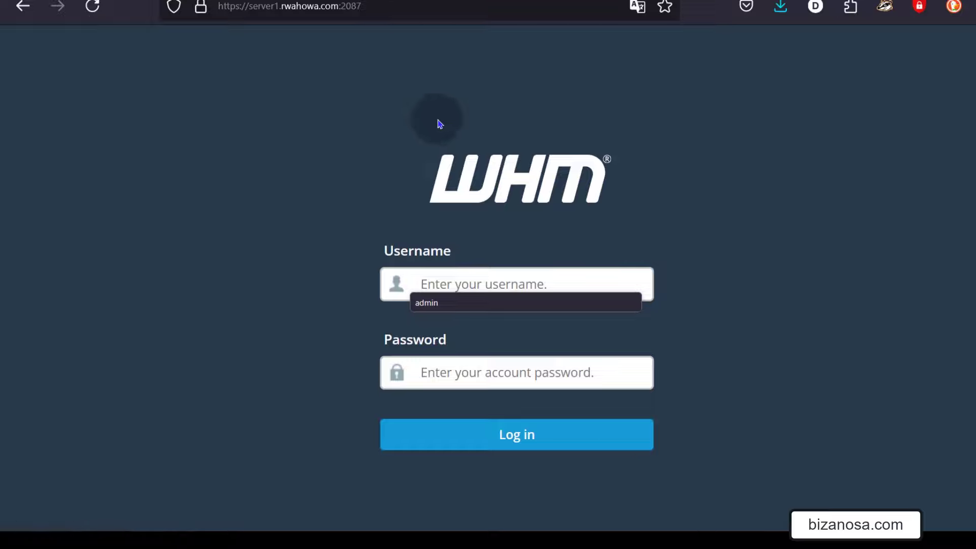
click(277, 292)
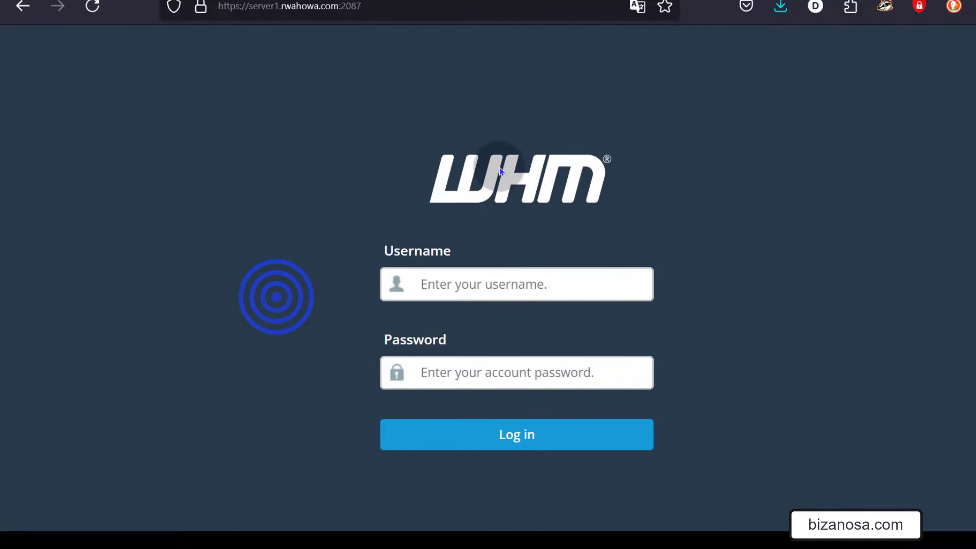
- In a new tab, open the cPanel login at server1.rwahowa.com:2083
key(ctrl+t)
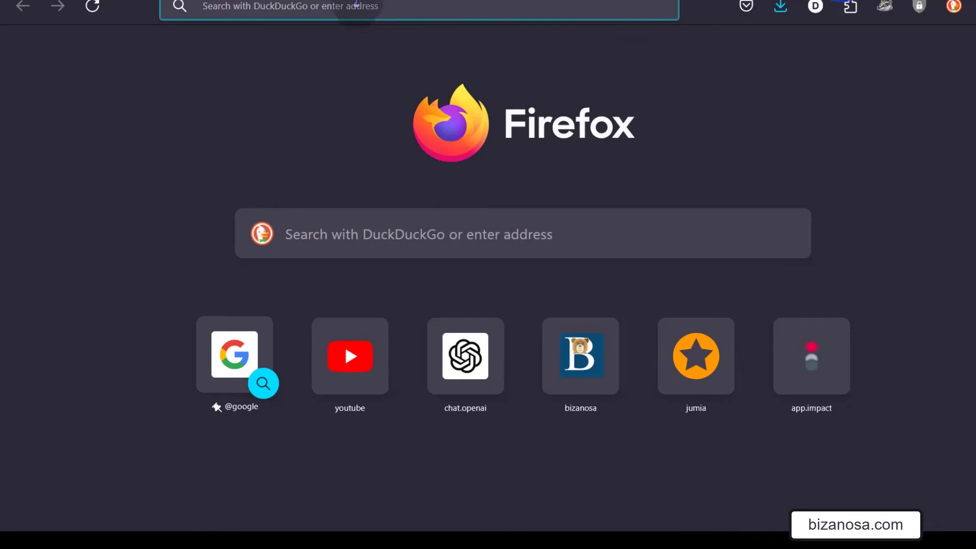
right_click(357, 6)
click(379, 112)
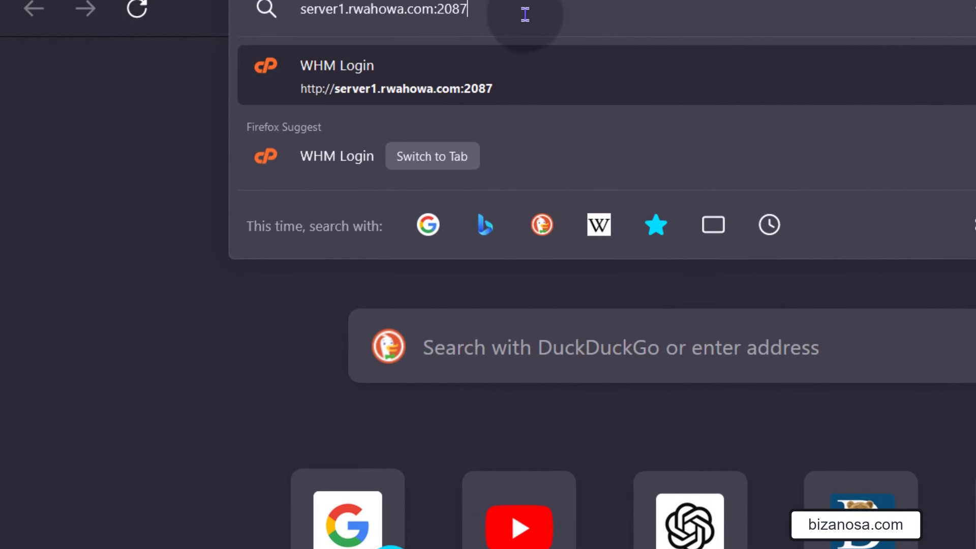
key(BackSpace)
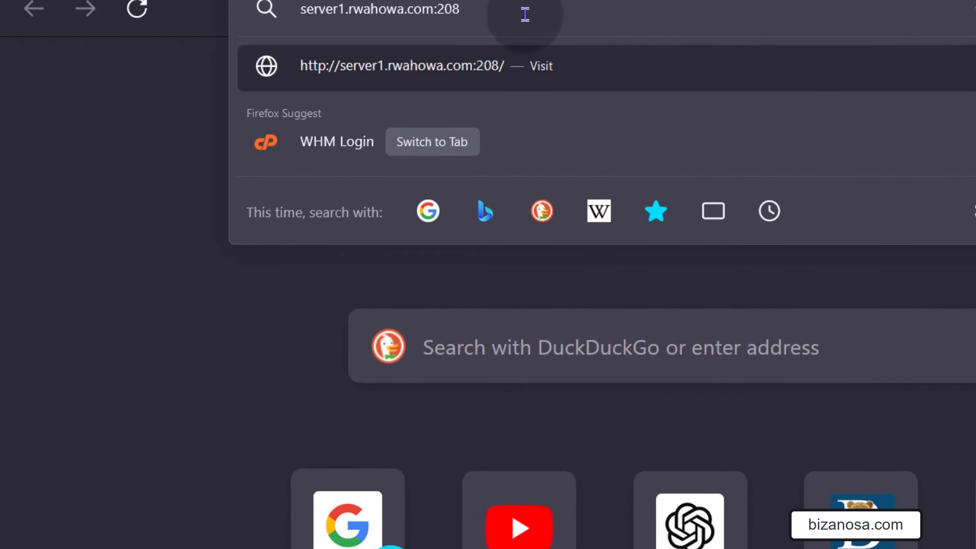
text(3)
key(Return)
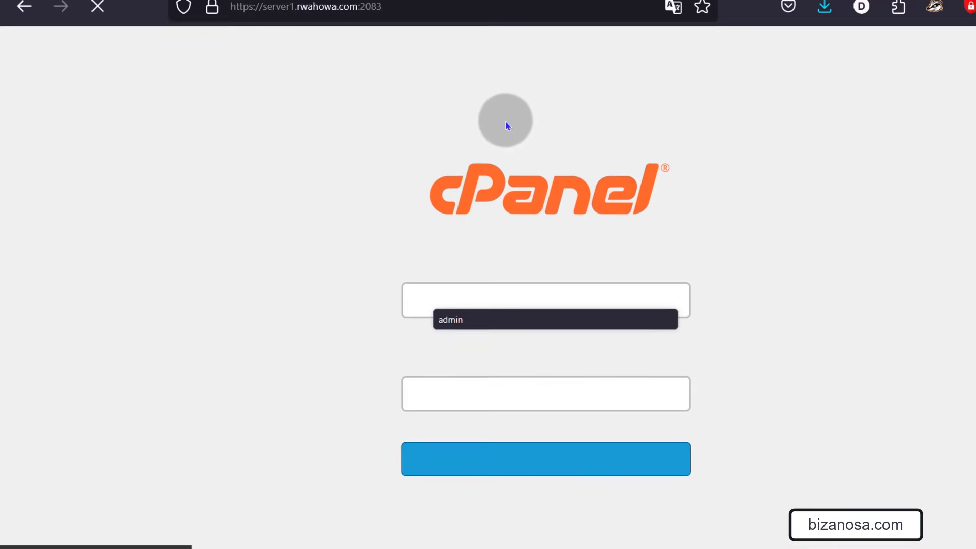
click(773, 98)
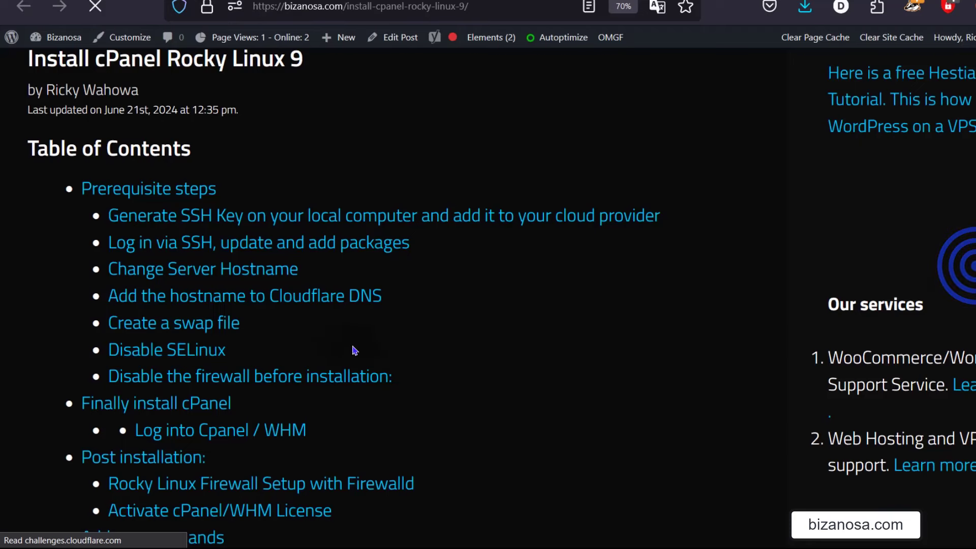
- Jump to the Rocky Linux Firewalld setup section and copy the dnf install firewalld command
scroll(355, 350, down, 3)
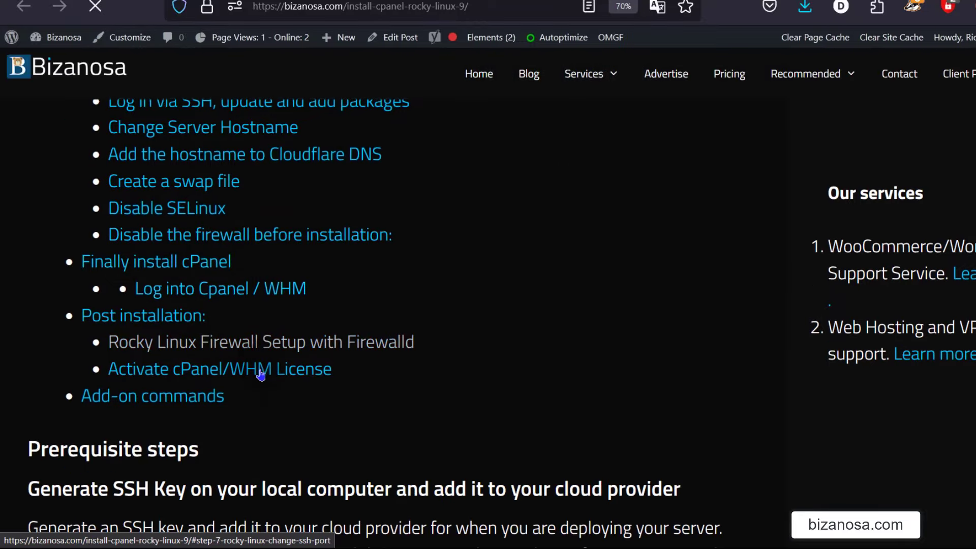
click(211, 345)
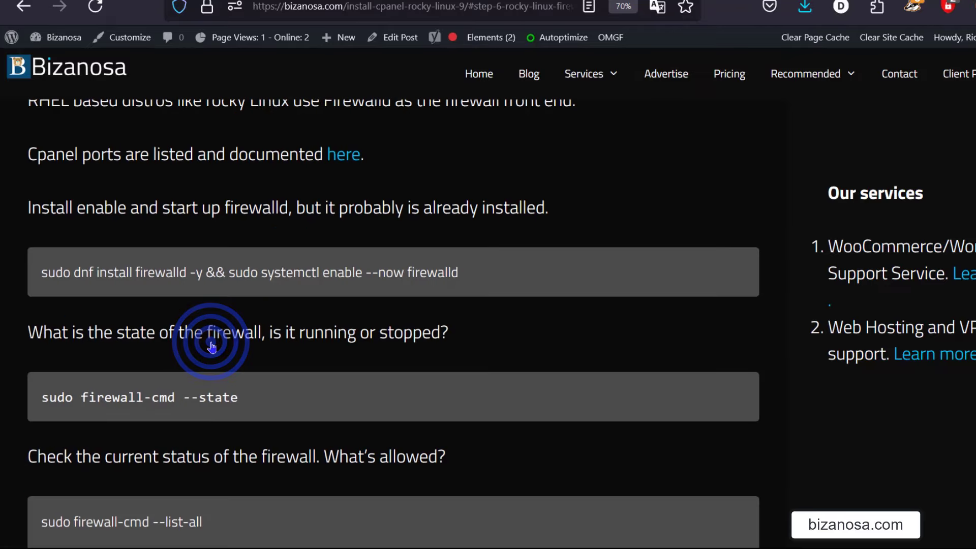
drag(43, 271, 460, 270)
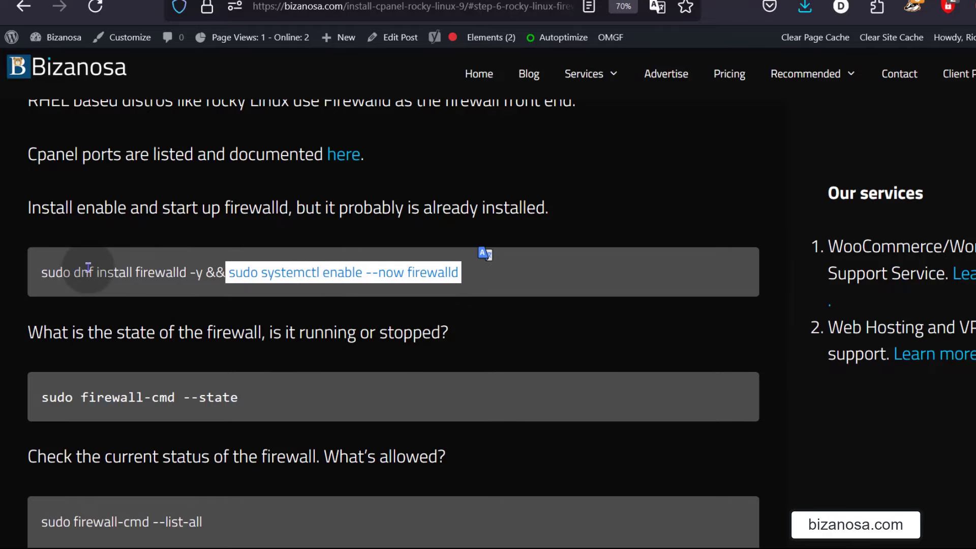
double_click(124, 273)
triple_click(124, 273)
right_click(124, 272)
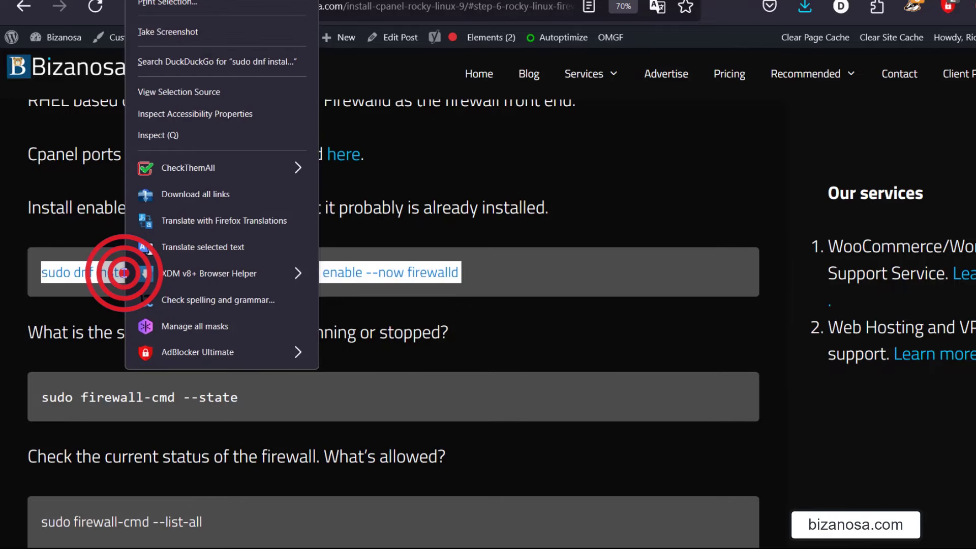
click(147, 1)
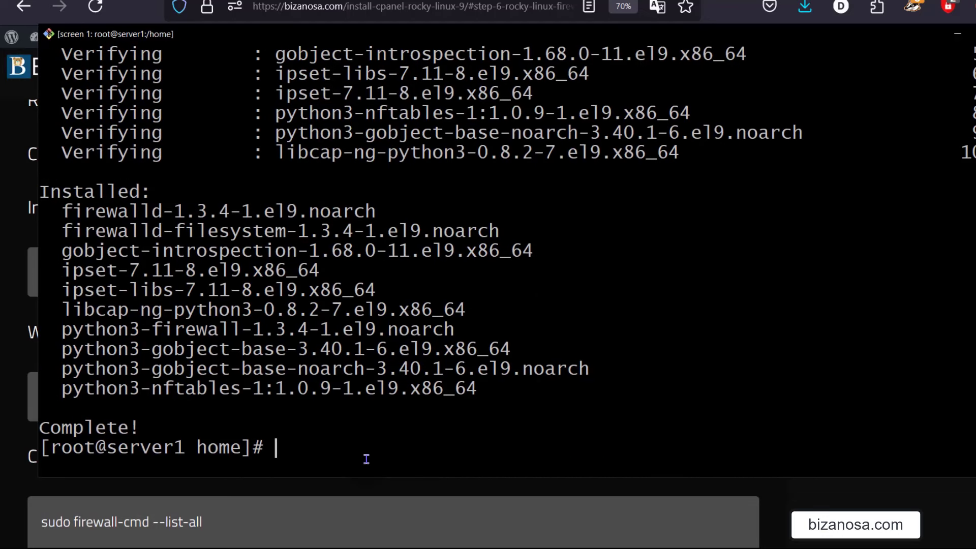
- Check with systemctl status firewalld that the firewalld service is running
key(ctrl+l)
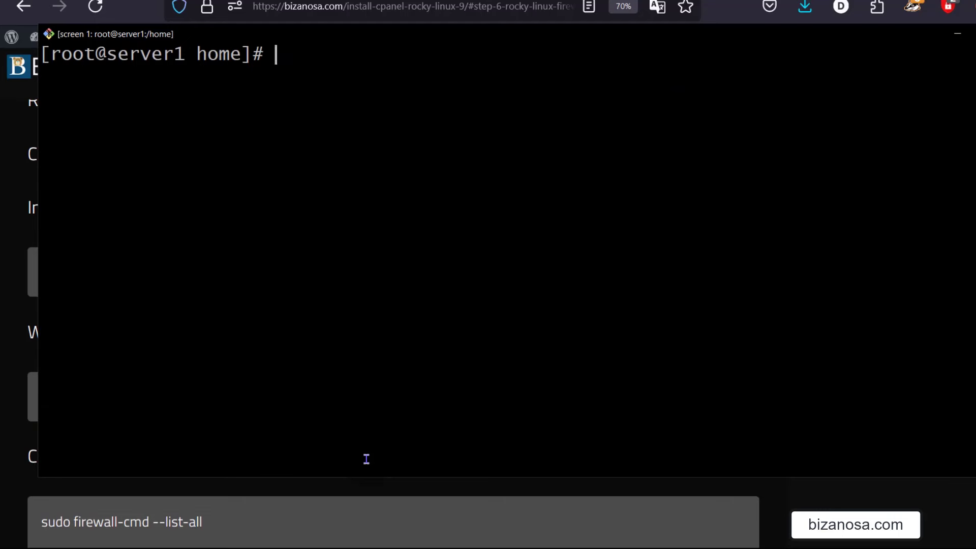
key(Up)
key(Up)
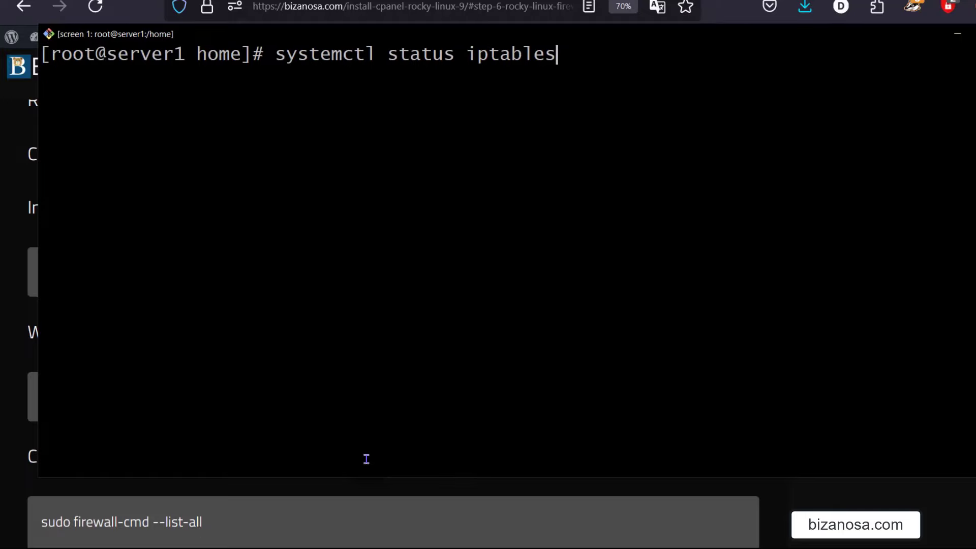
key(Up)
key(Return)
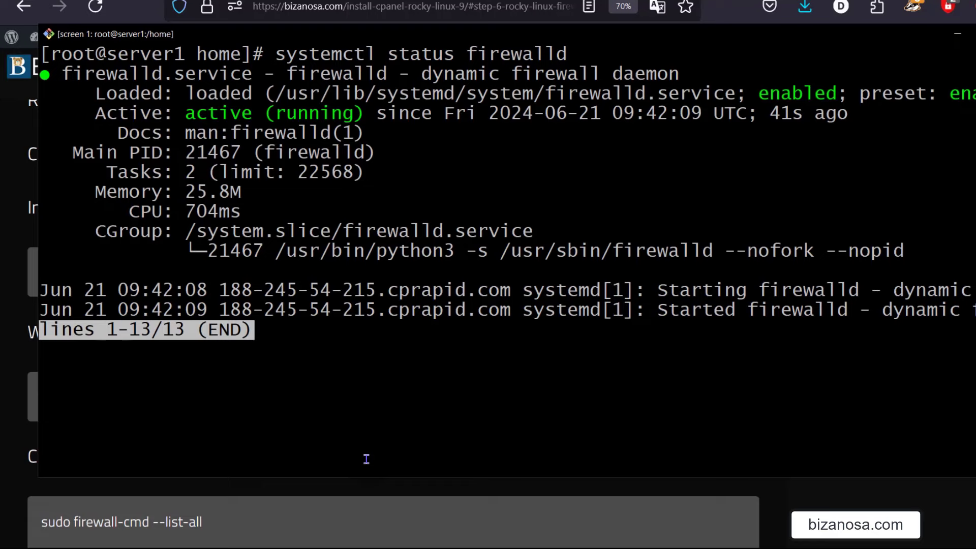
key(q)
- Run firewall-cmd --list-all, which shows only cockpit, dhcpv6-client and ssh allowed
click(11, 335)
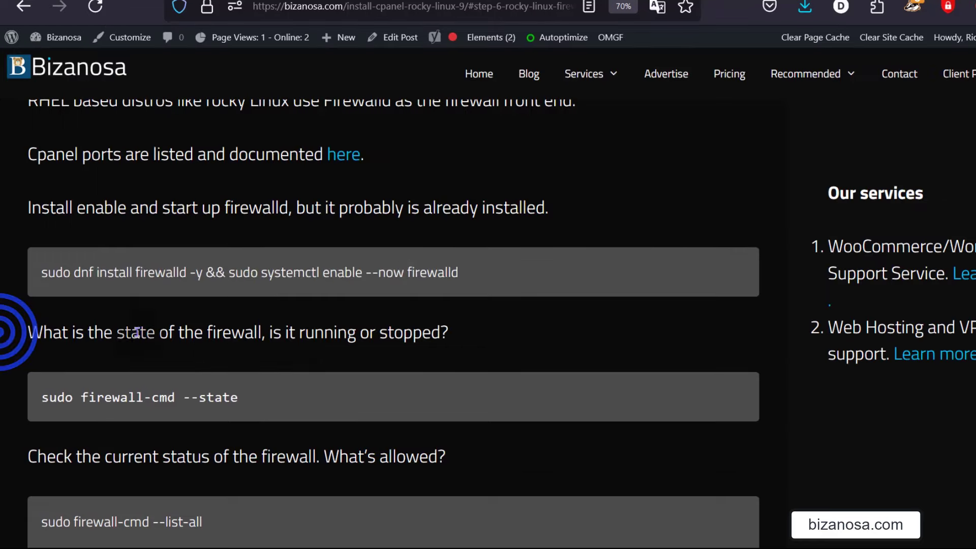
scroll(325, 366, down, 3)
scroll(280, 351, down, 2)
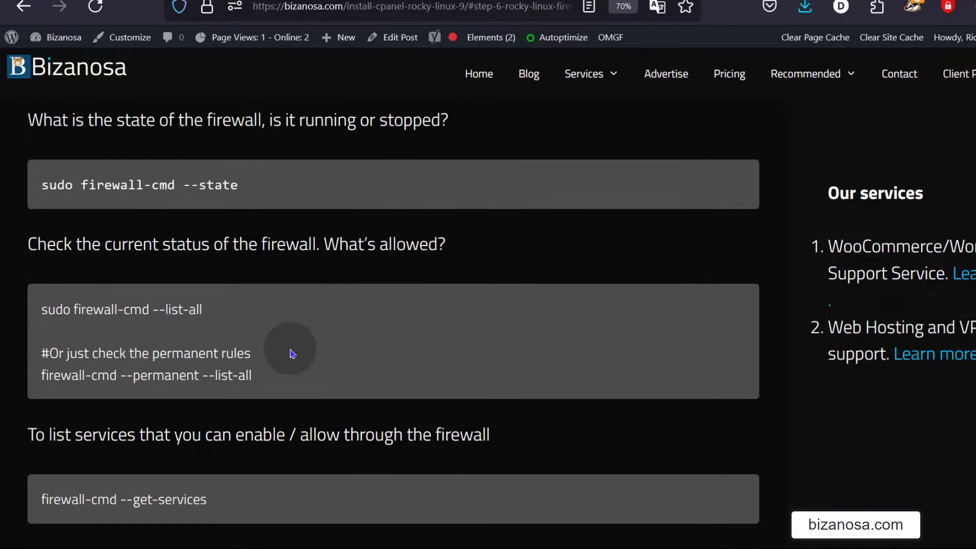
triple_click(133, 310)
key(ctrl+c)
right_click(132, 311)
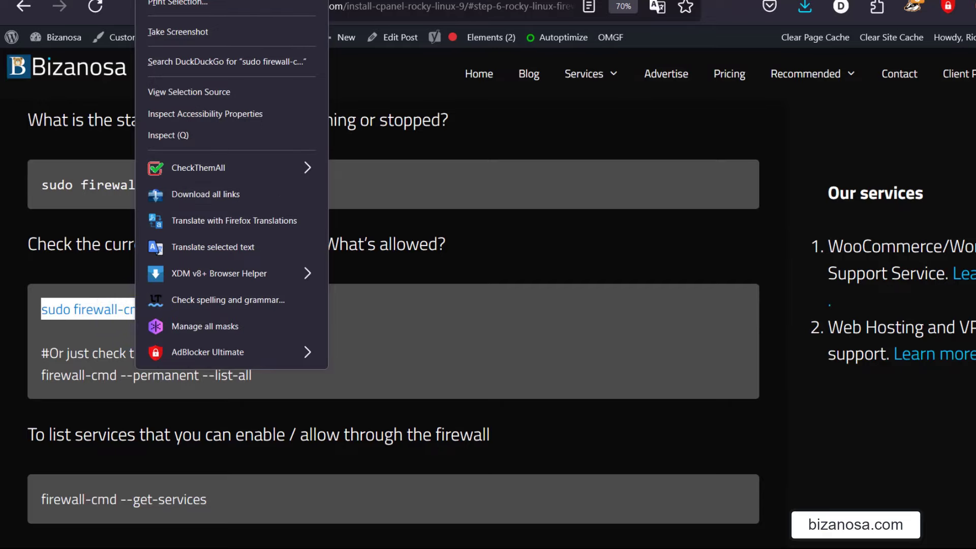
click(167, 1)
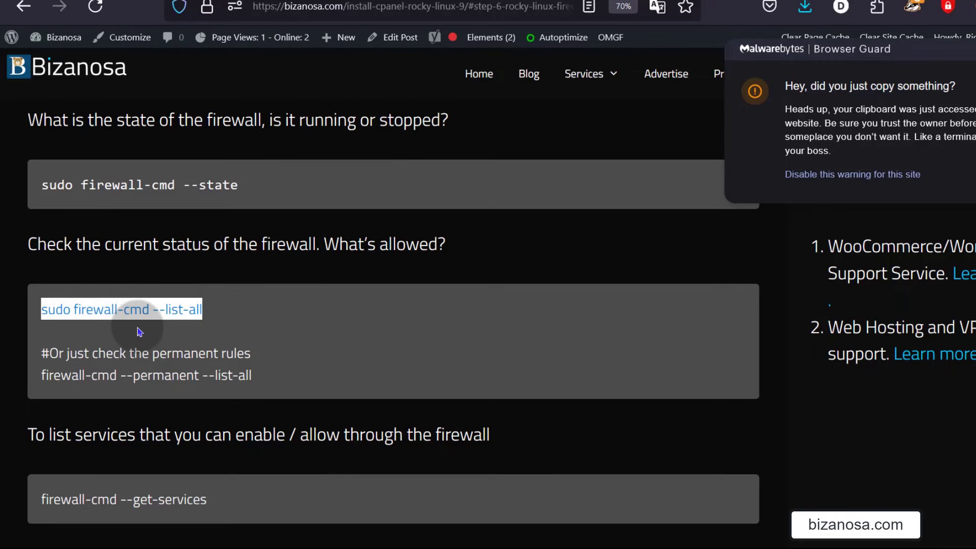
key(alt+Tab)
click(128, 307)
right_click(354, 94)
key(Return)
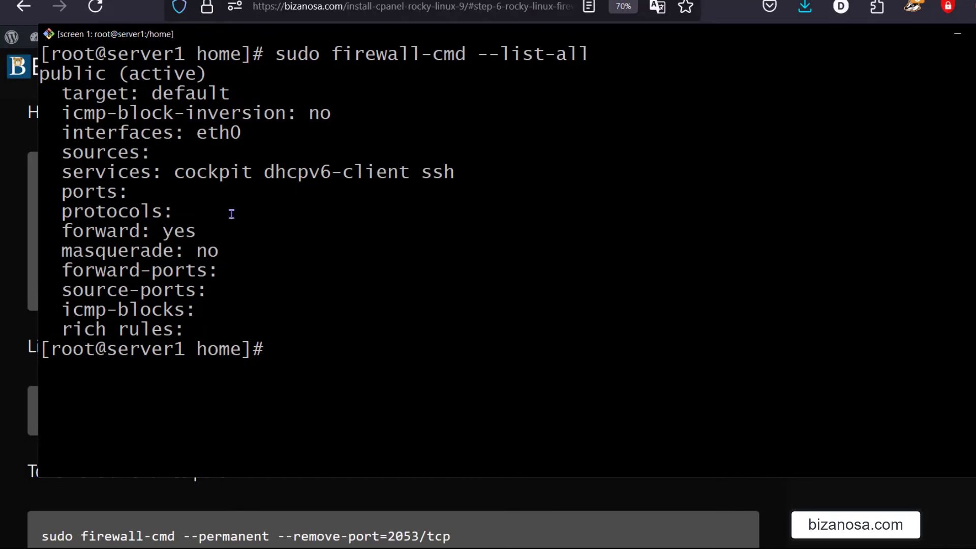
drag(175, 173, 454, 173)
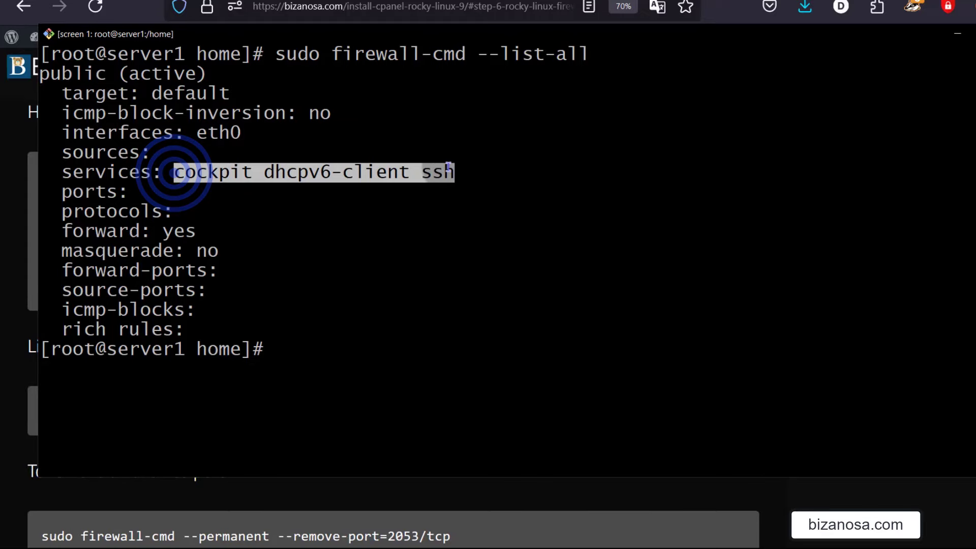
- Run firewall-cmd --list-ports from the guide to confirm no ports are open
click(18, 264)
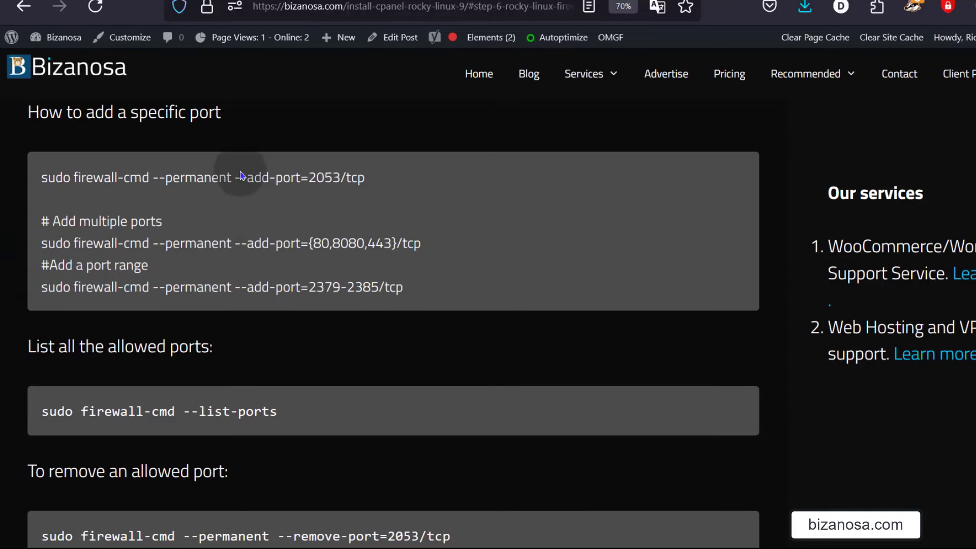
scroll(333, 279, down, 1)
click(107, 332)
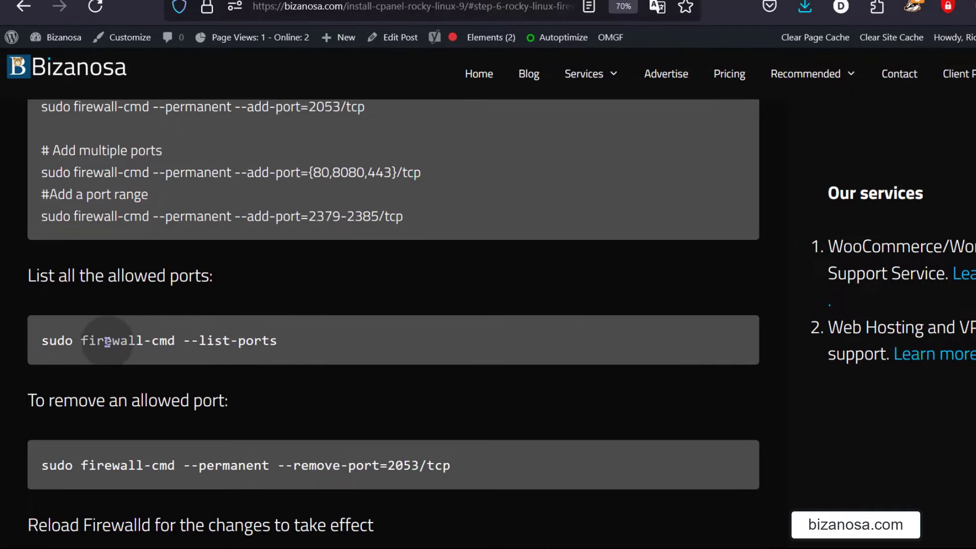
triple_click(107, 340)
right_click(107, 340)
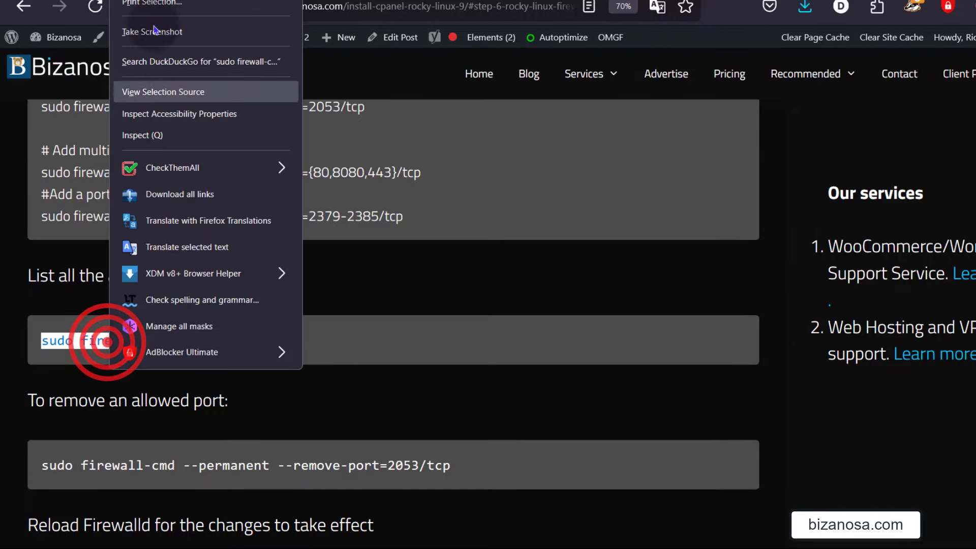
click(155, 0)
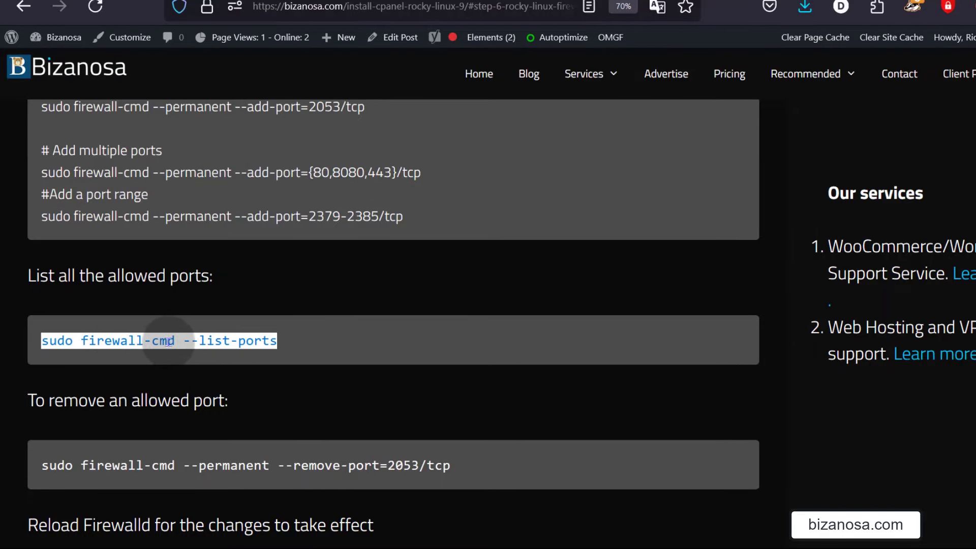
click(349, 390)
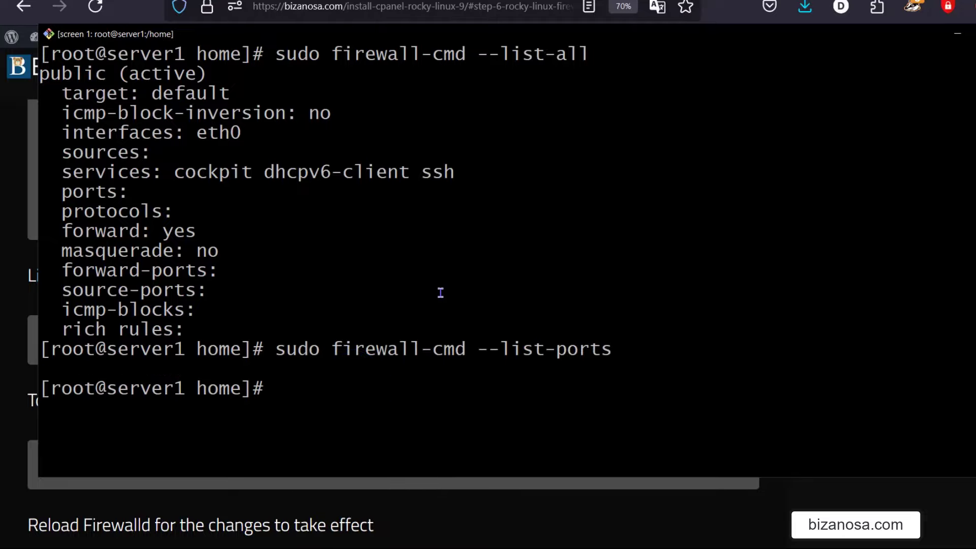
click(216, 297)
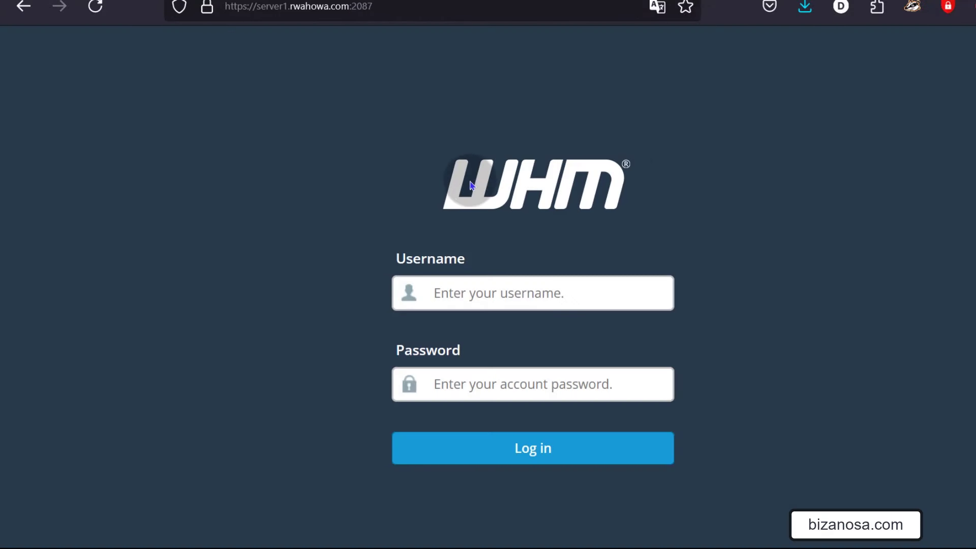
- Reload WHM on port 2087 to see Cloudflare error 523, then go back to the install guide
click(95, 6)
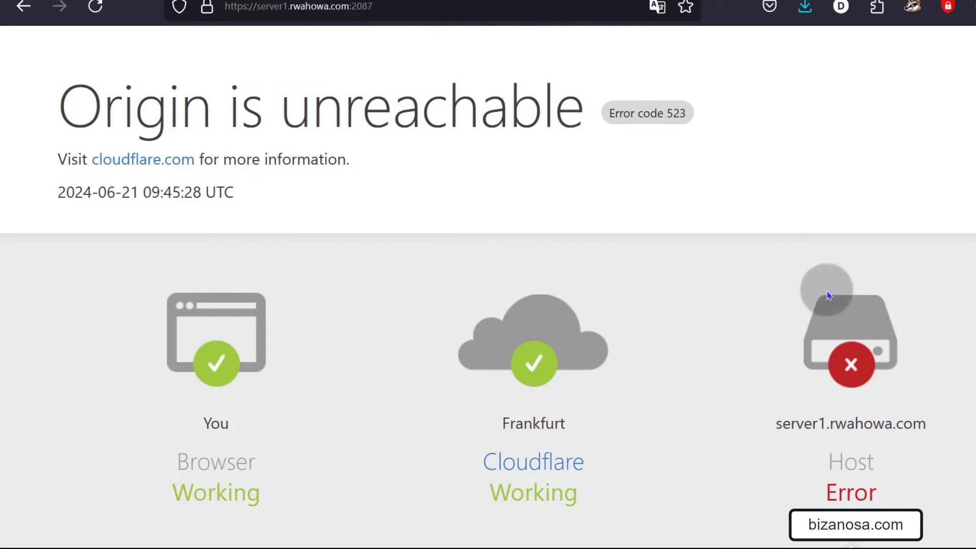
click(973, 265)
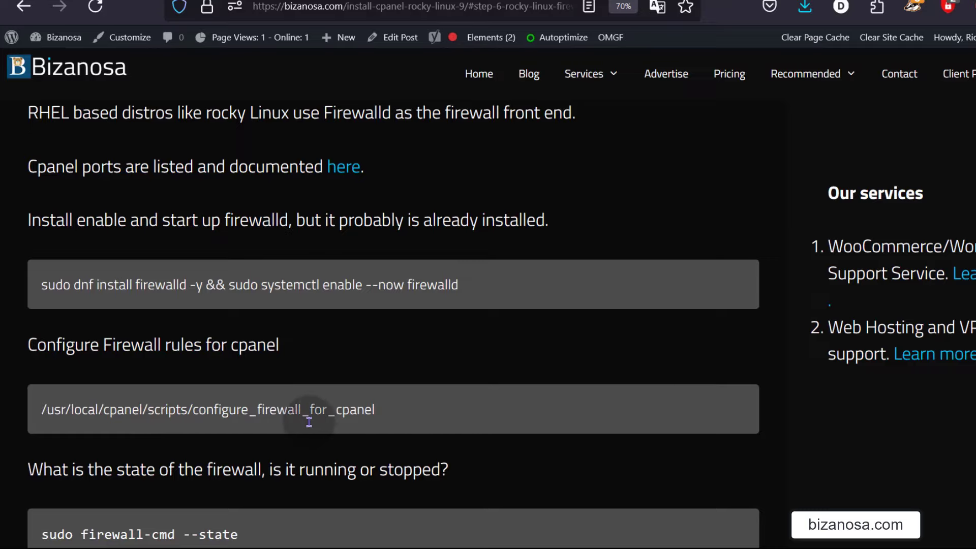
- Run the guide's configure_firewall_for_cpanel command so firewalld allows the cpanel service
triple_click(147, 404)
key(ctrl+c)
key(alt+Tab)
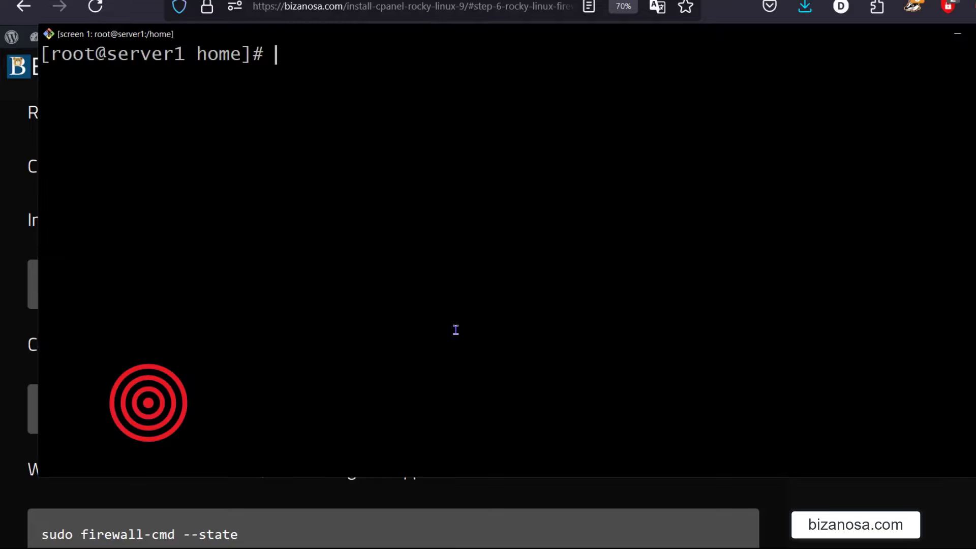
key(Return)
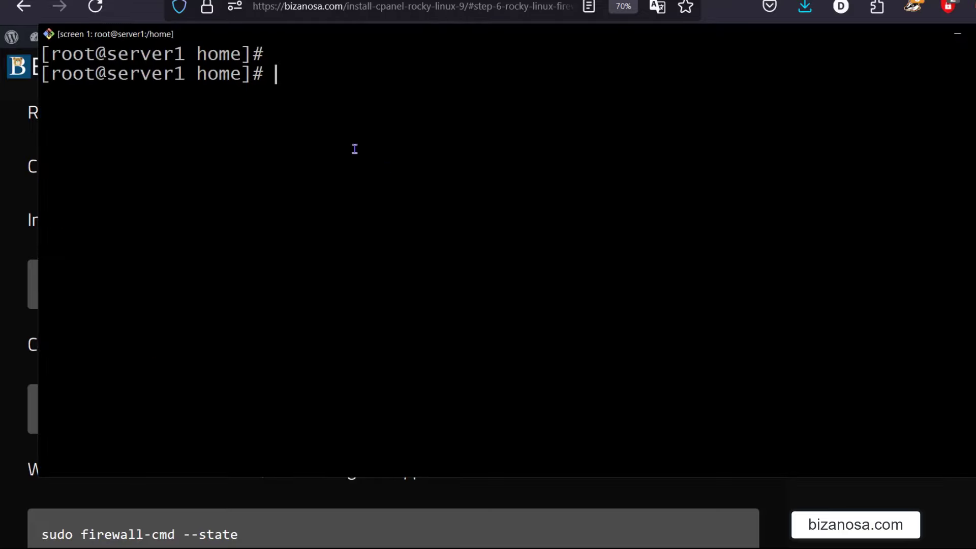
right_click(306, 77)
click(352, 115)
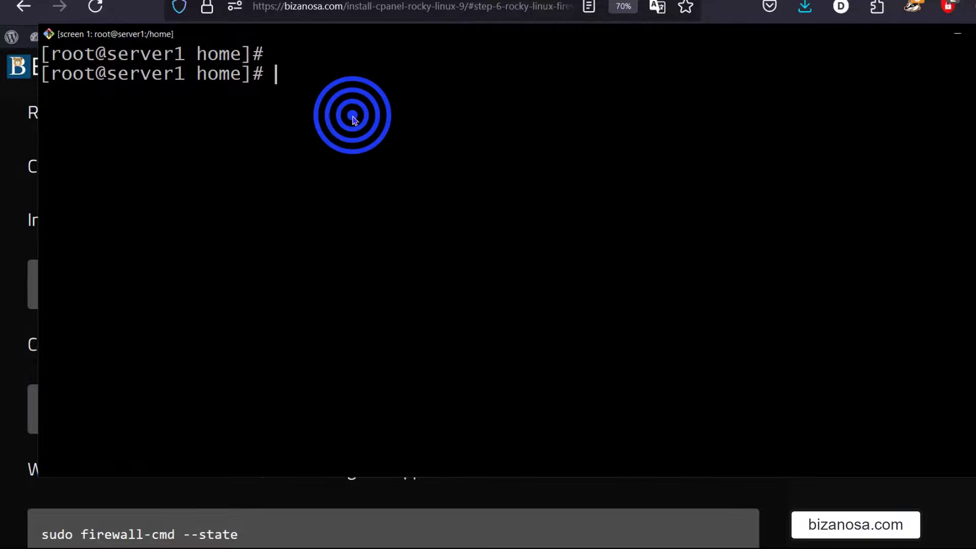
key(Return)
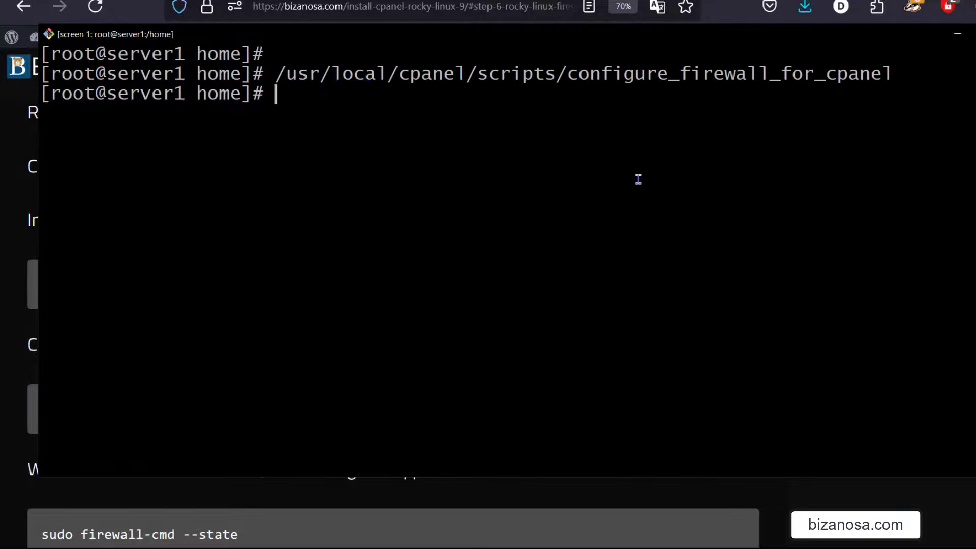
key(Up)
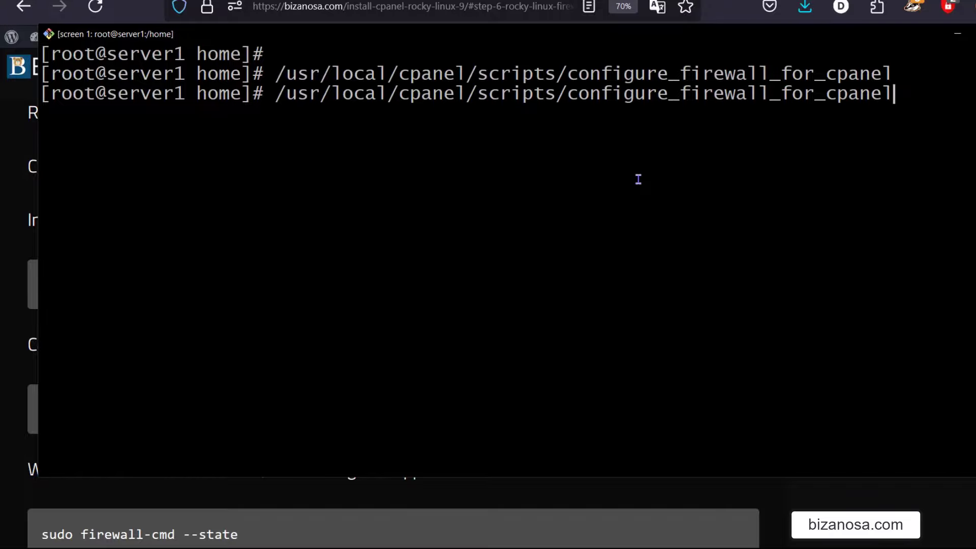
key(Up)
key(Up)
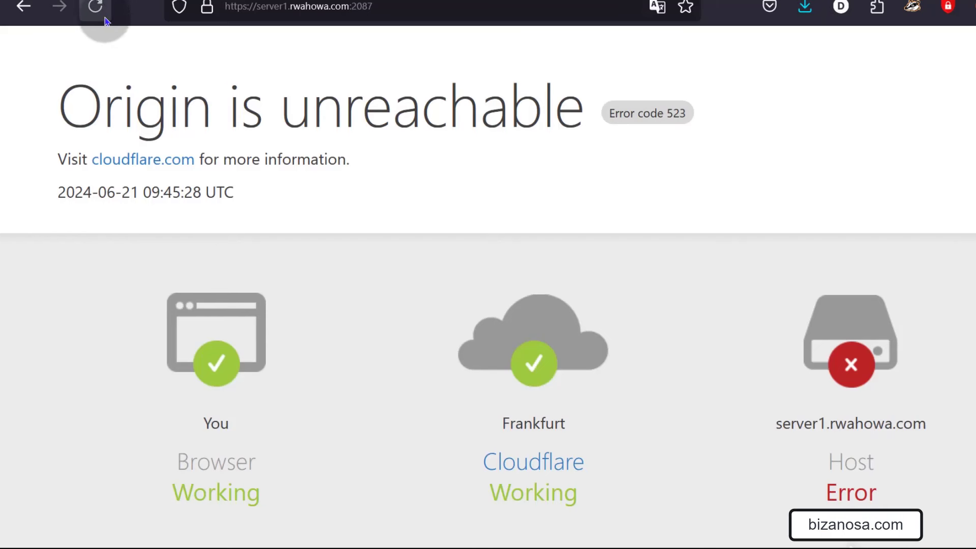
- Reload the cPanel login on port 2083 and the WHM login to confirm they load
click(97, 7)
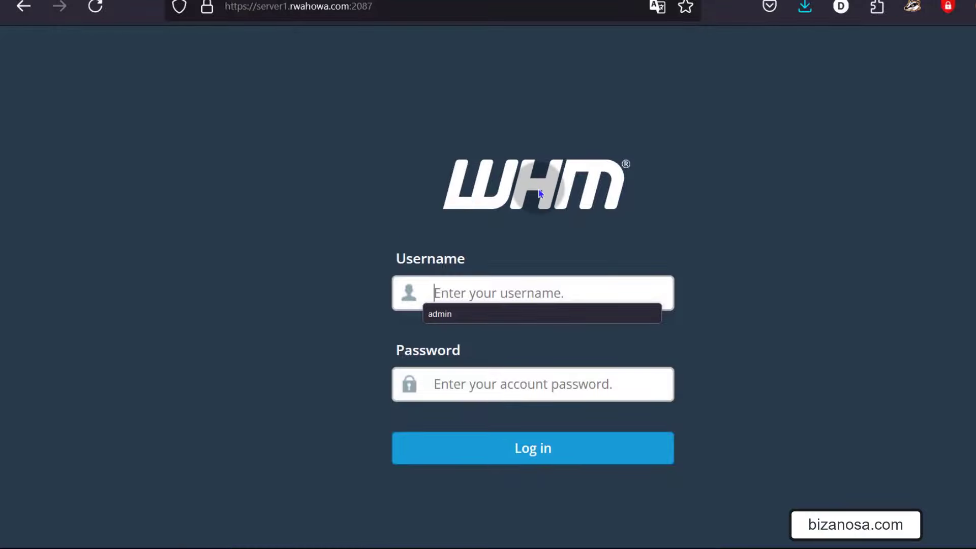
click(841, 1)
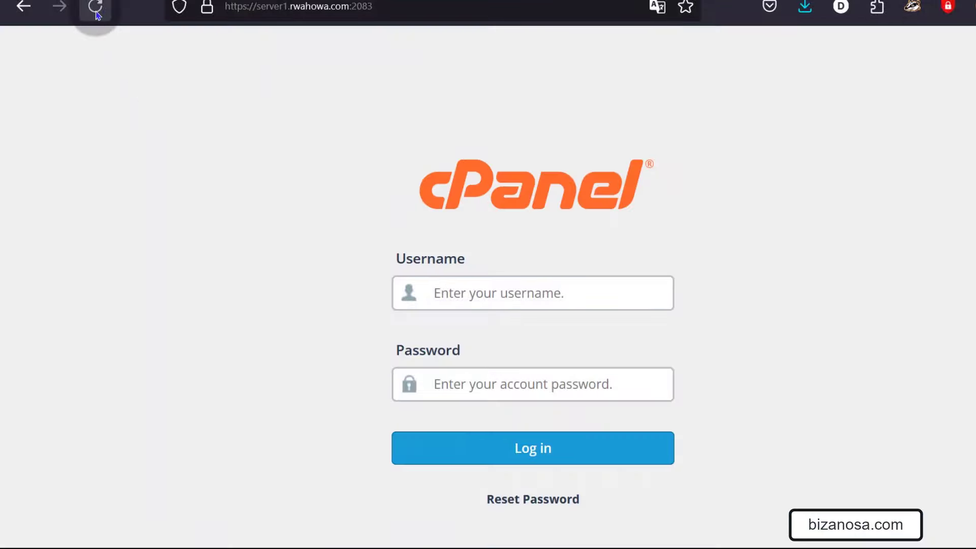
click(95, 6)
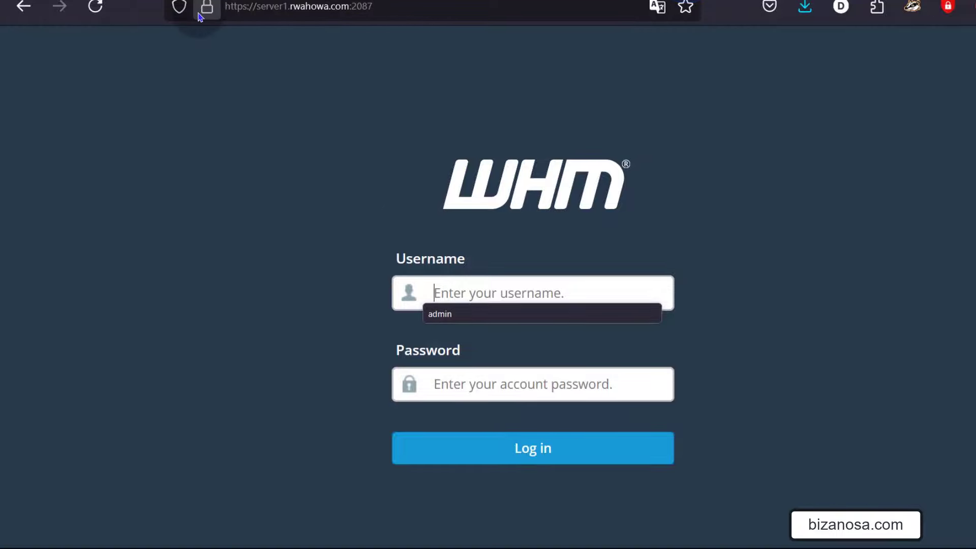
click(95, 7)
- Reboot the server and reconnect to it over SSH
key(super)
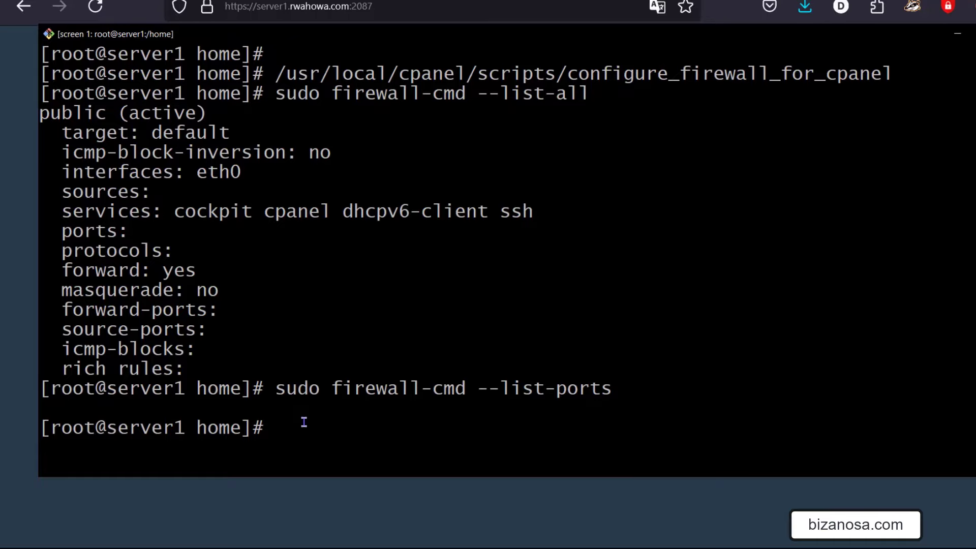
key(Return)
key(Up)
key(Return)
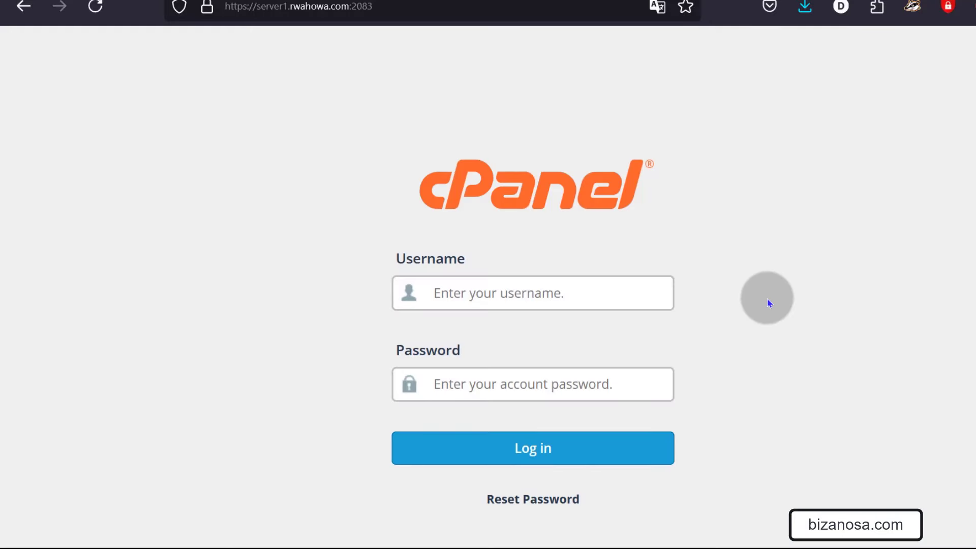
- Reload the cPanel and WHM login tabs to confirm both come back after the reboot
click(94, 8)
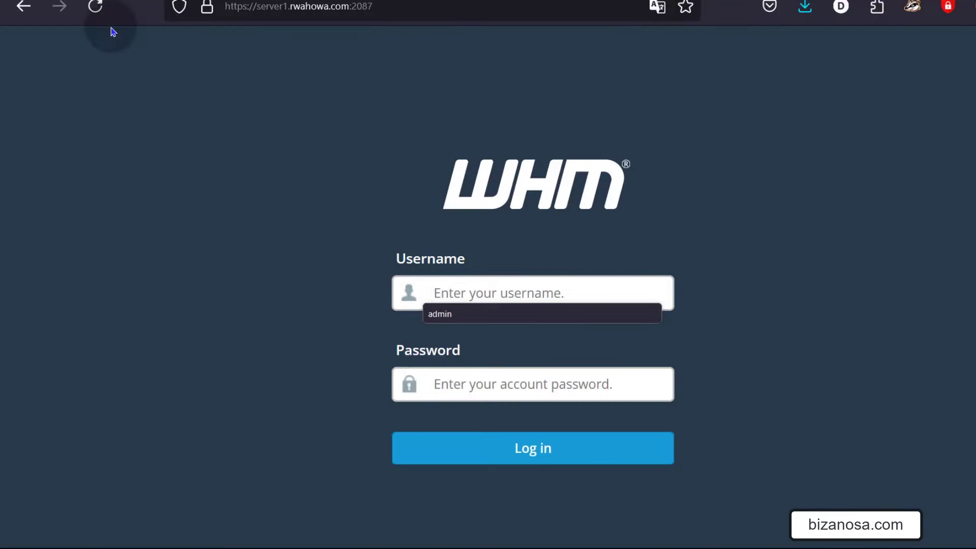
click(95, 7)
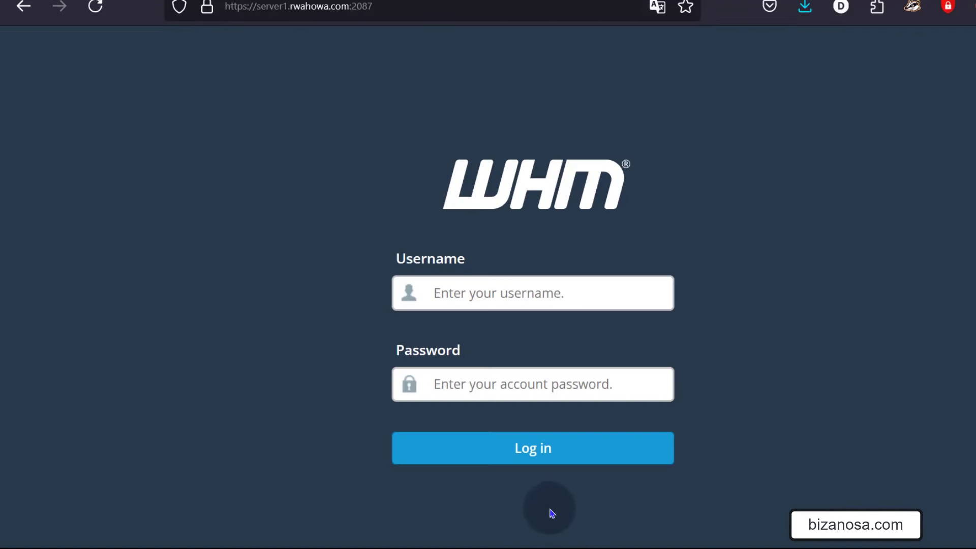
key(super)
- Write a new root password on a new line in Notepad and copy it
click(712, 539)
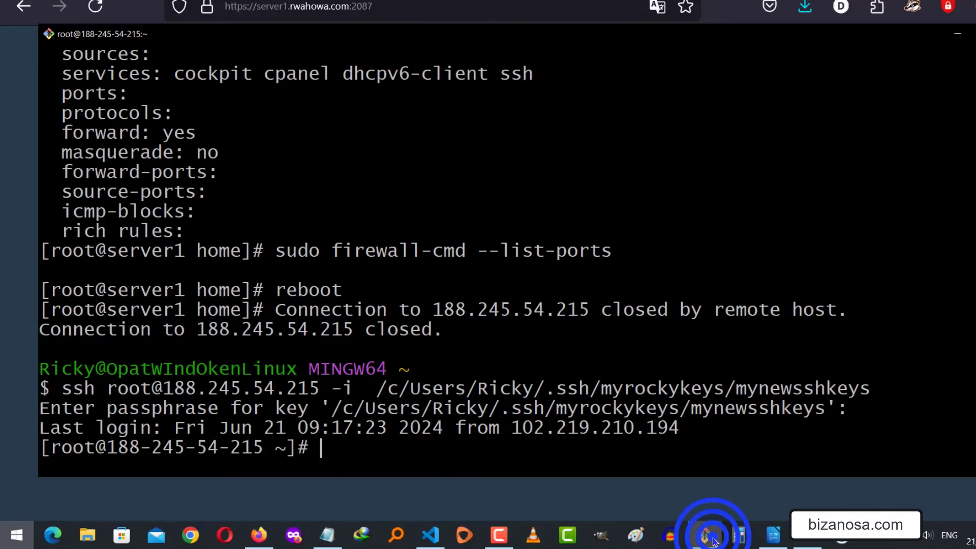
key(alt+Tab)
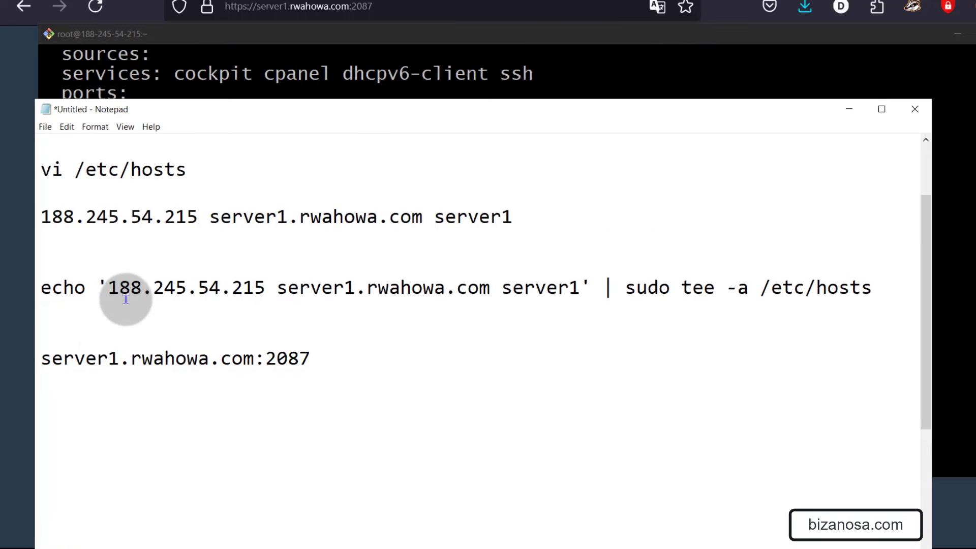
click(80, 409)
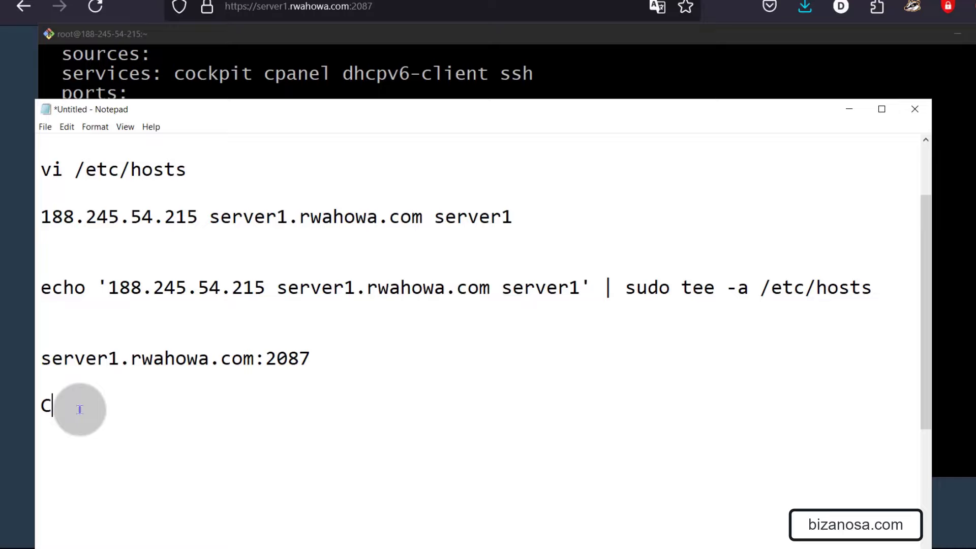
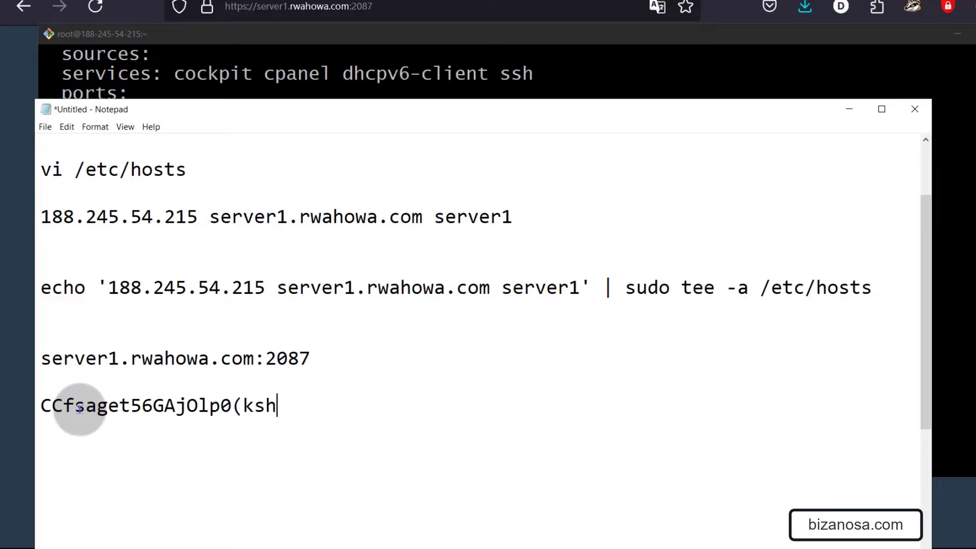
triple_click(198, 406)
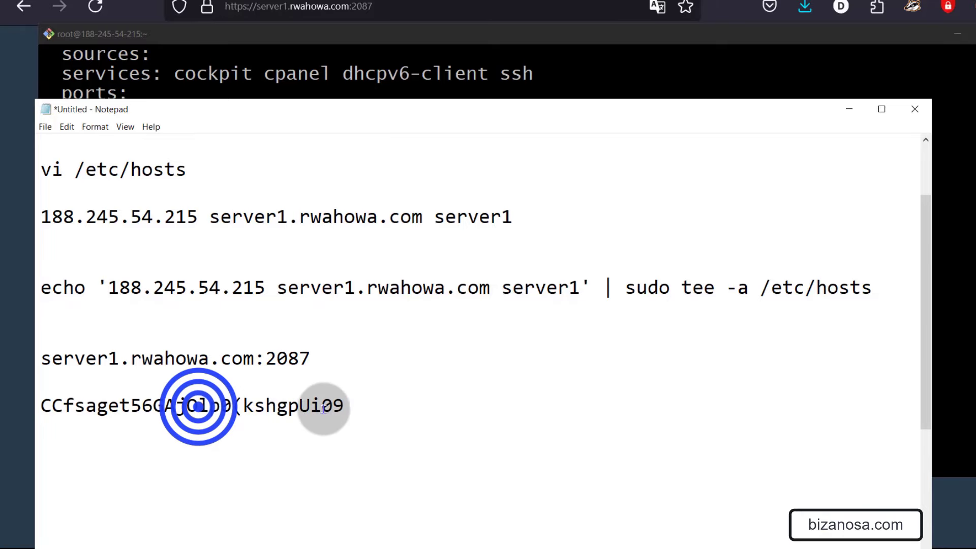
drag(346, 405, 42, 406)
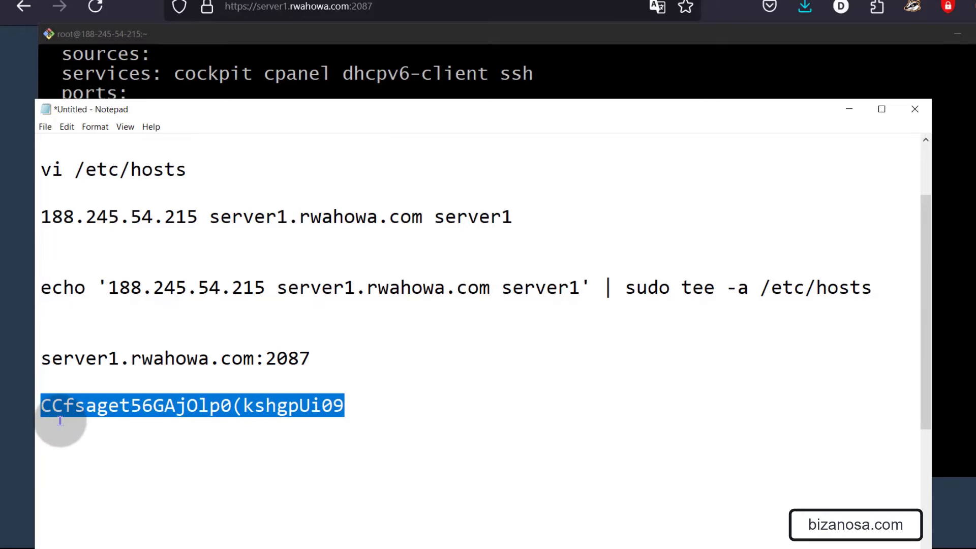
right_click(105, 413)
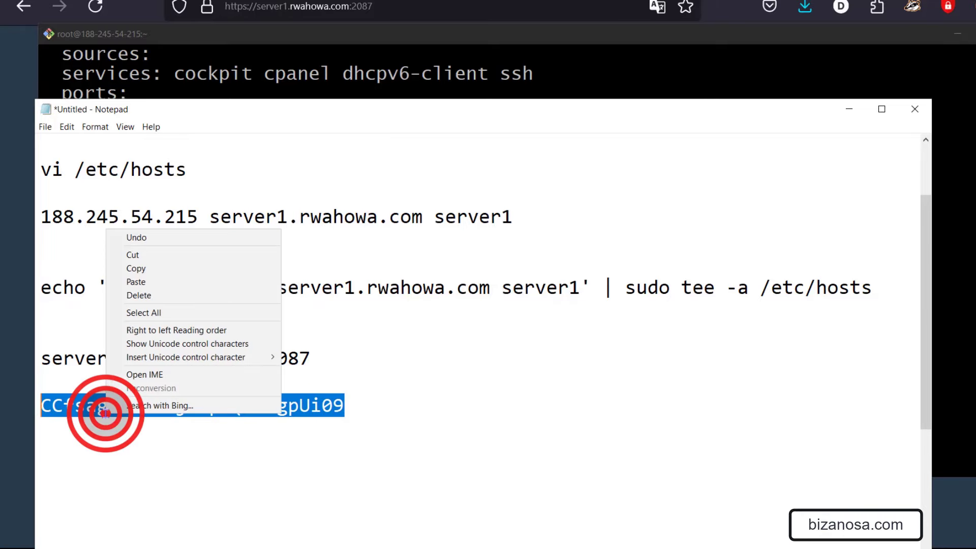
click(143, 272)
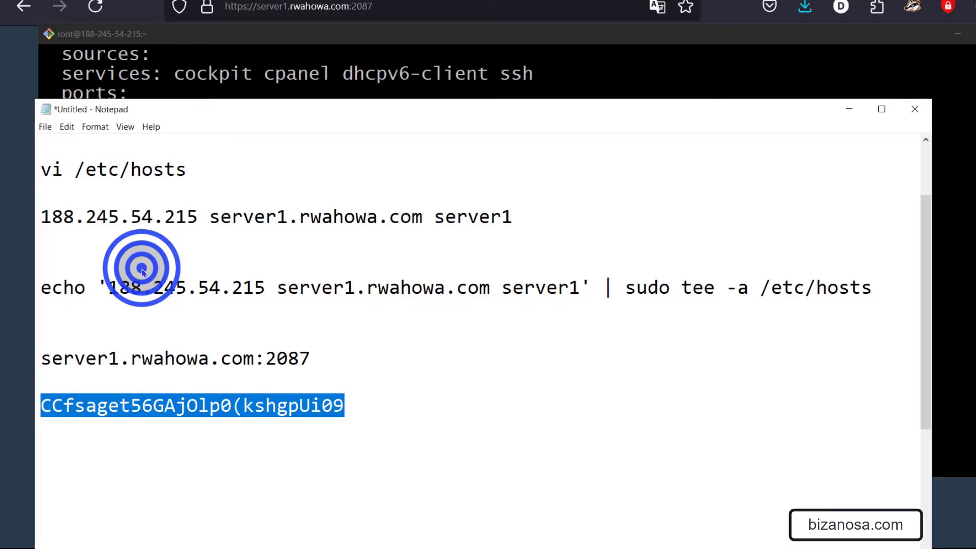
- Set the server's root password to the copied value with passwd root
click(569, 78)
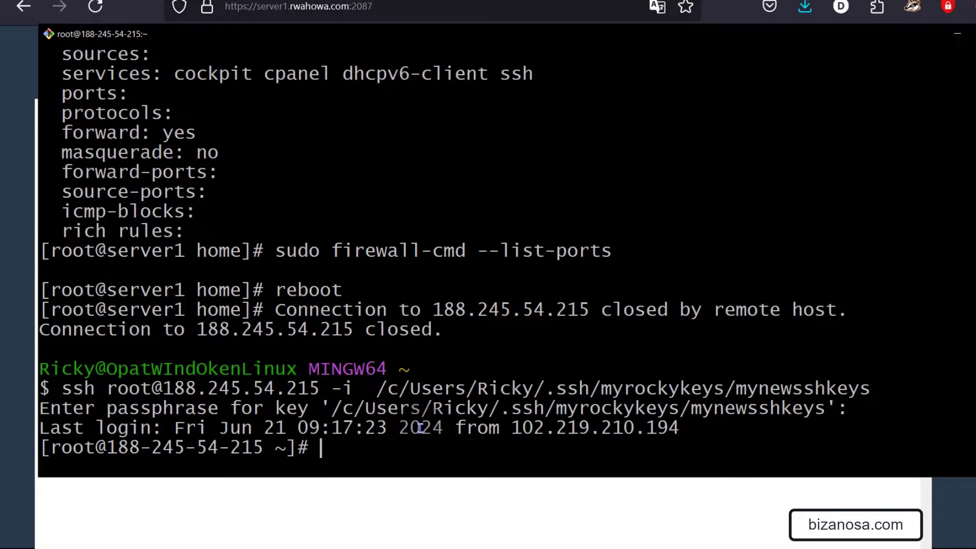
key(ctrl+l)
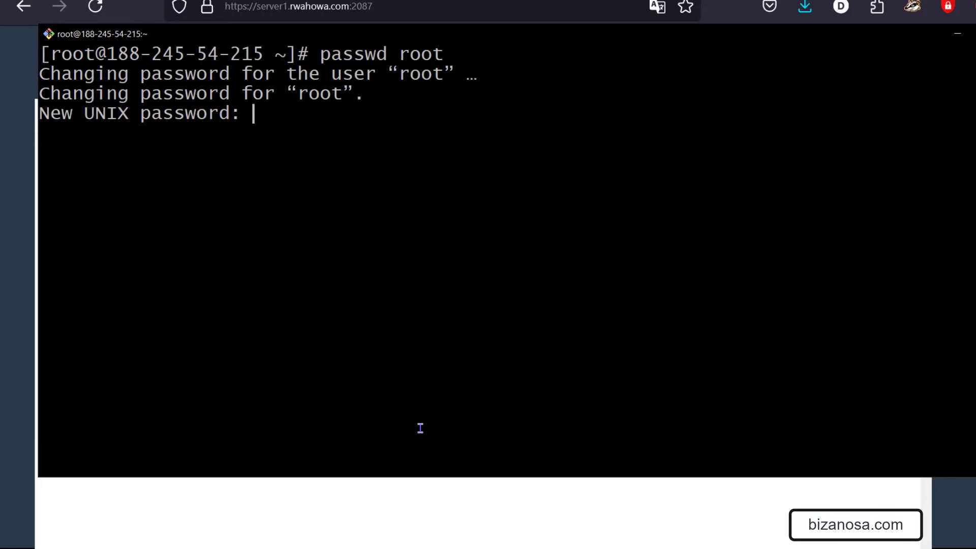
key(Return)
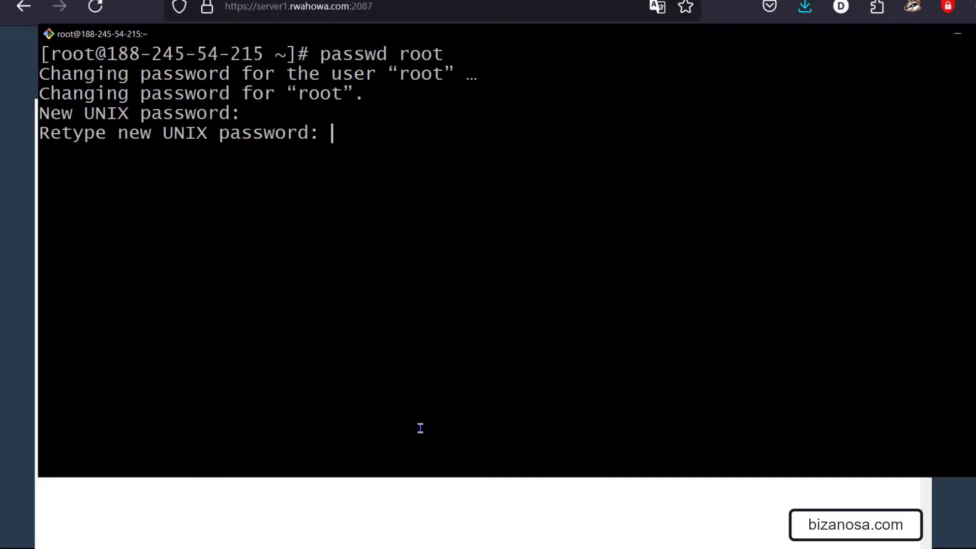
key(Return)
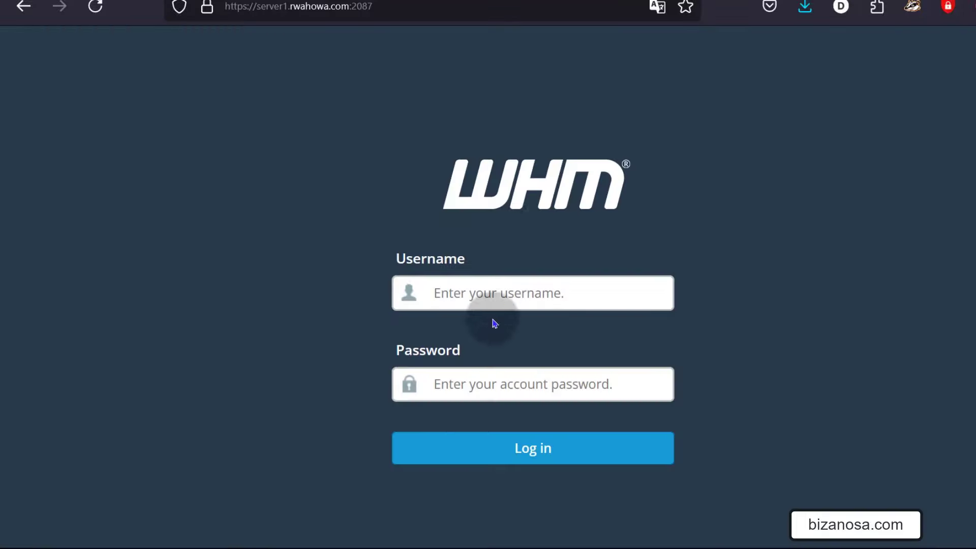
- Log in to WHM as root with the new password and save it in the browser
click(495, 295)
text(root)
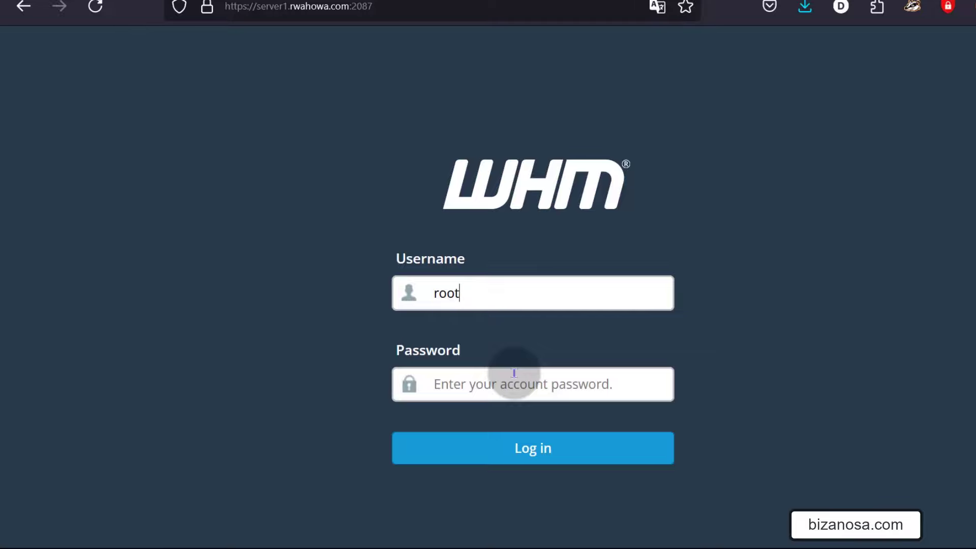
right_click(504, 384)
click(576, 111)
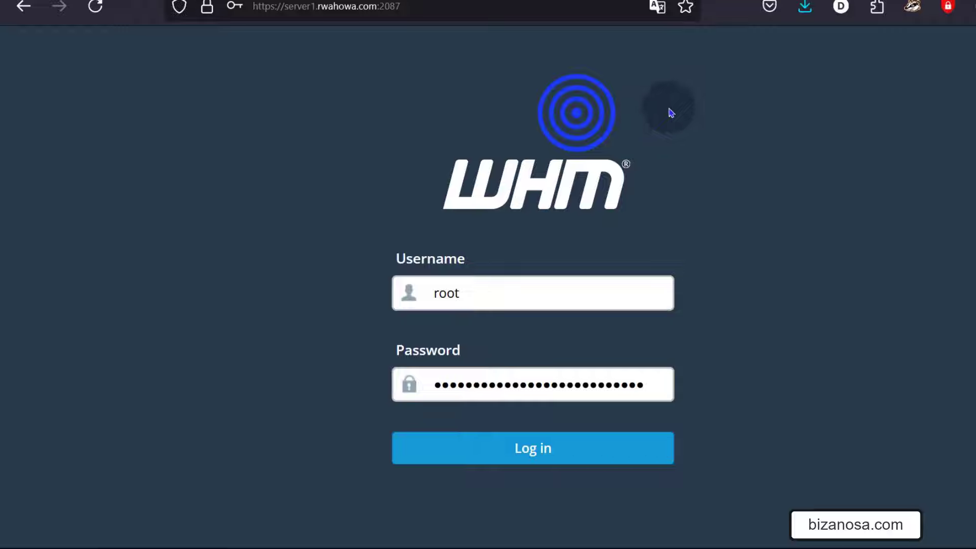
key(Return)
click(368, 174)
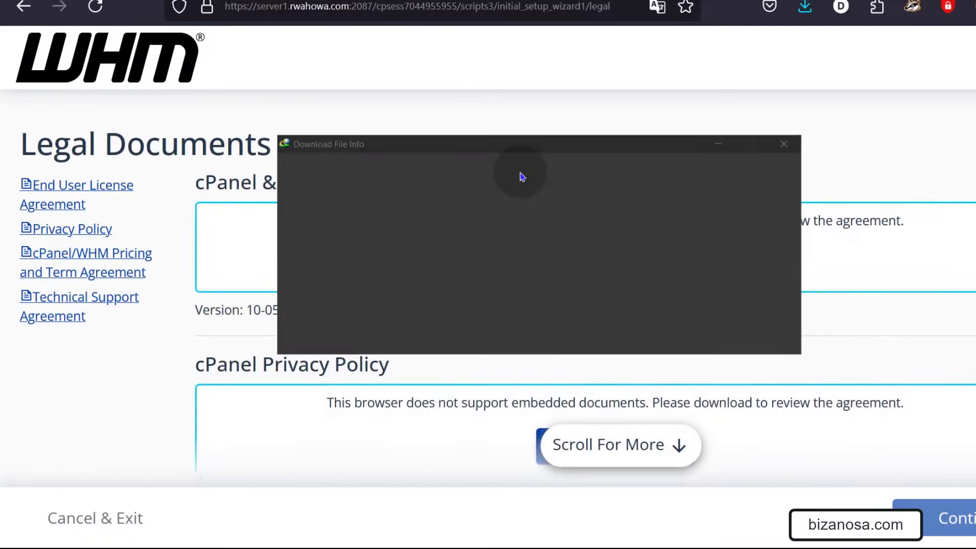
- Dismiss the support agreement download dialogs and reload the WHM setup wizard
click(784, 144)
click(701, 329)
click(709, 331)
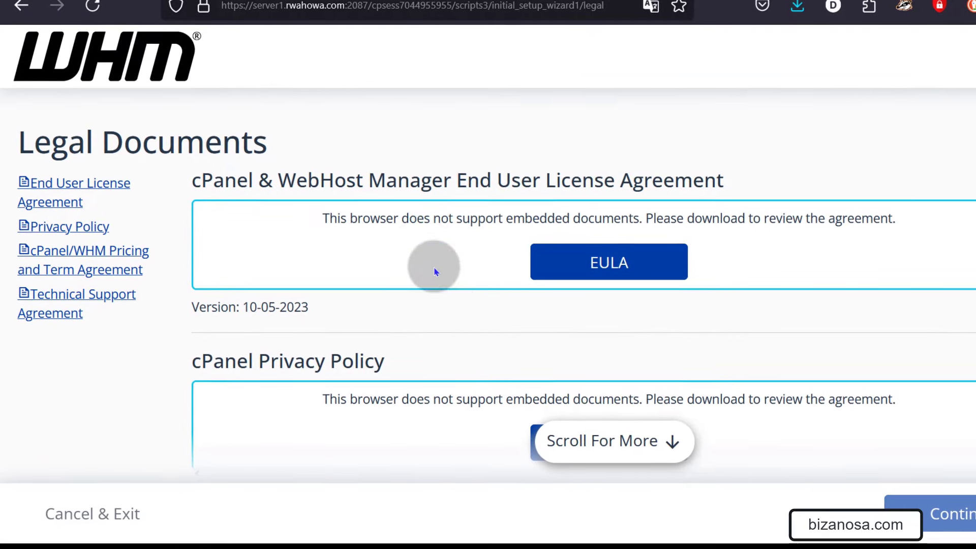
scroll(485, 159, down, 2)
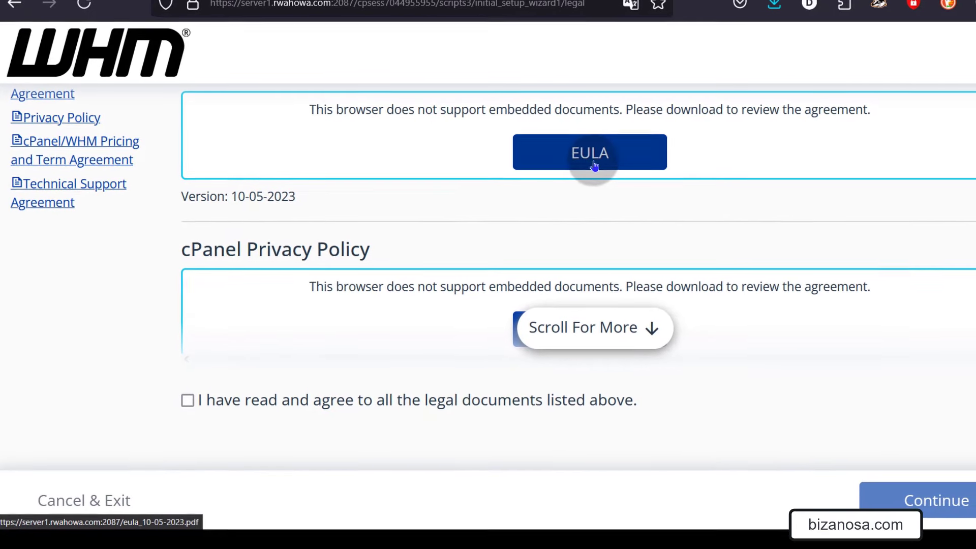
scroll(559, 214, up, 2)
scroll(523, 224, down, 2)
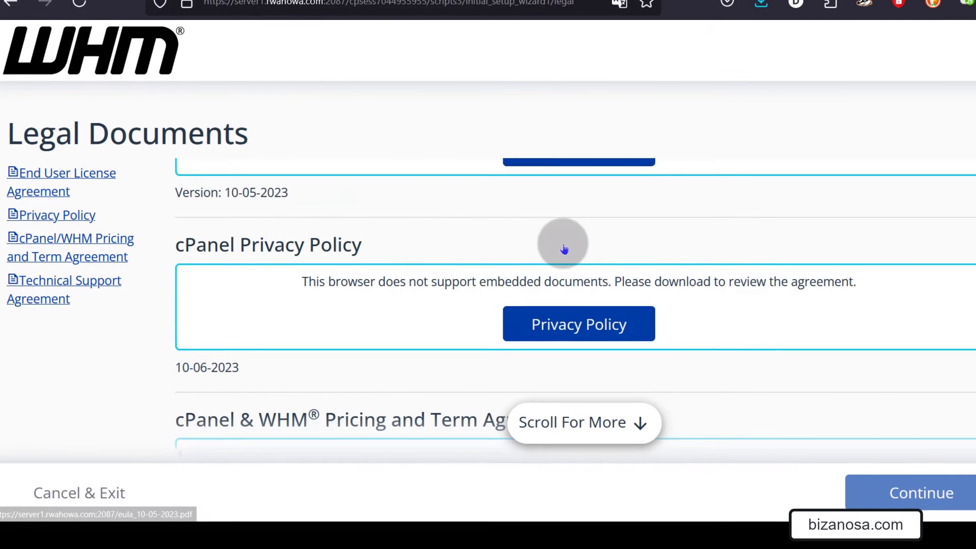
scroll(522, 229, up, 2)
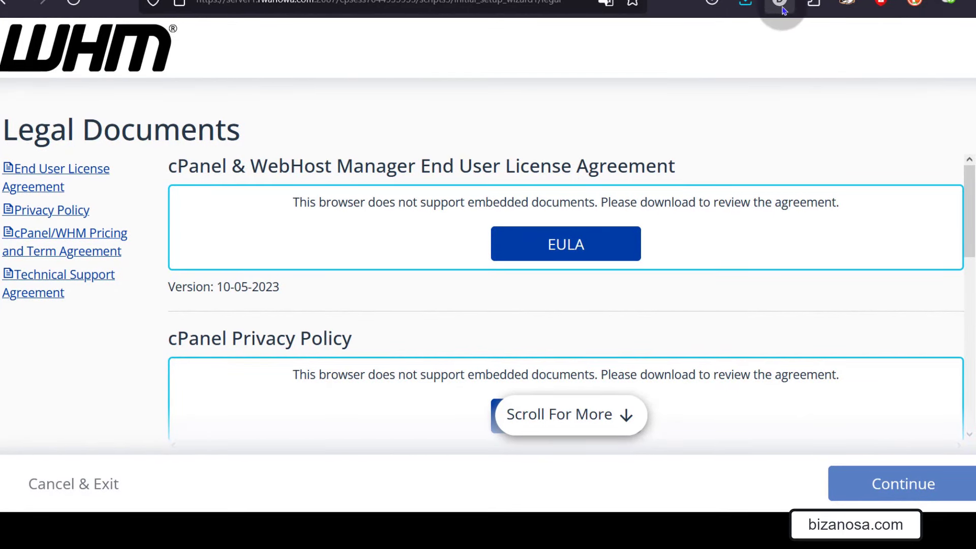
click(813, 4)
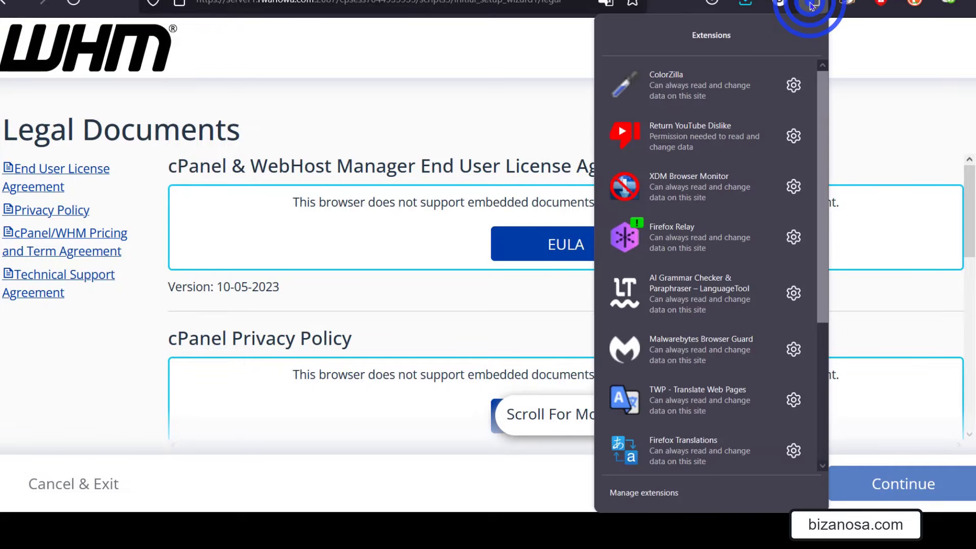
scroll(694, 183, down, 4)
click(758, 267)
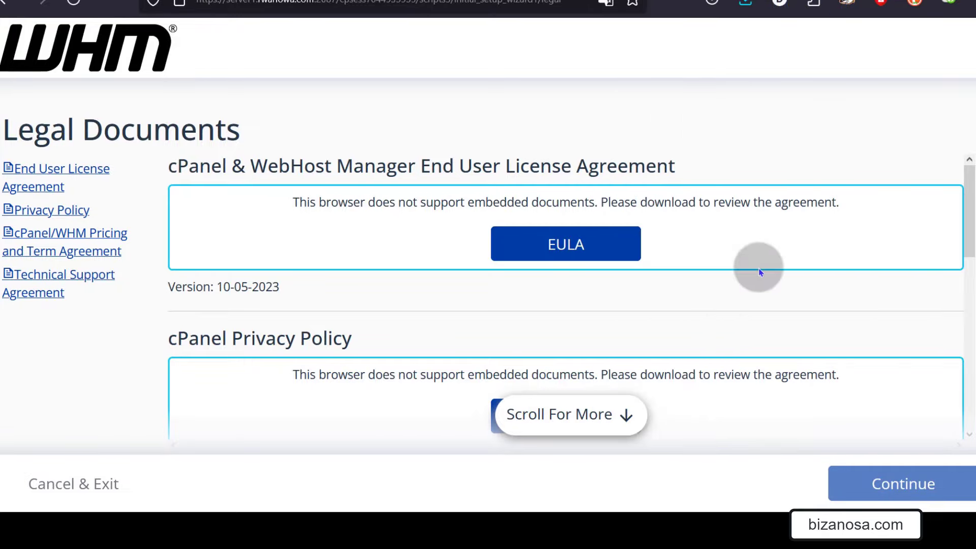
click(812, 4)
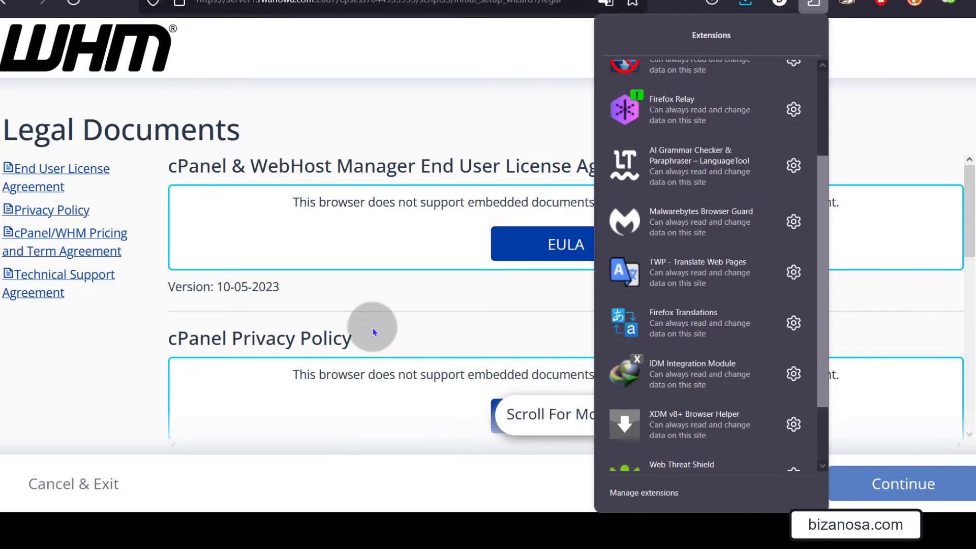
click(423, 283)
click(69, 3)
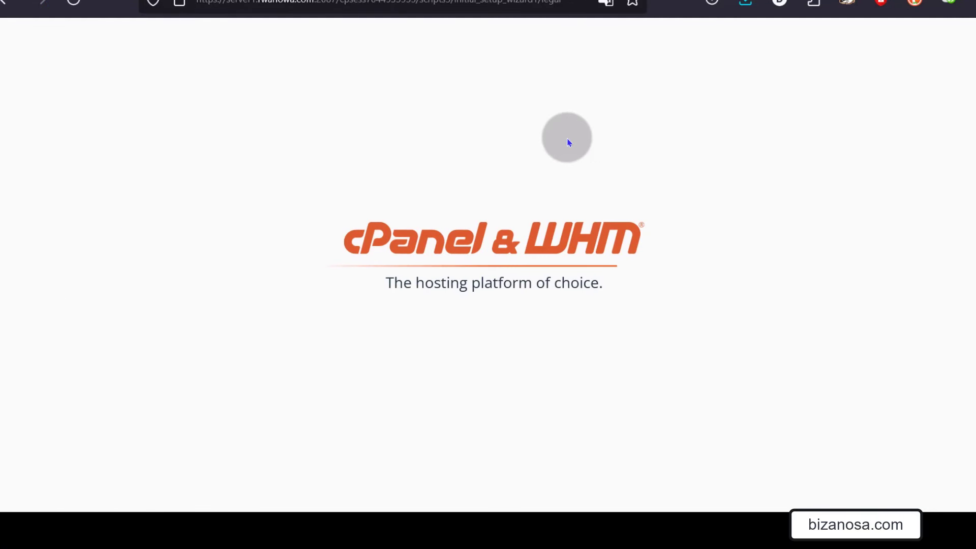
- Read through the legal documents, tick the agreement checkbox and continue
scroll(594, 331, down, 5)
click(573, 414)
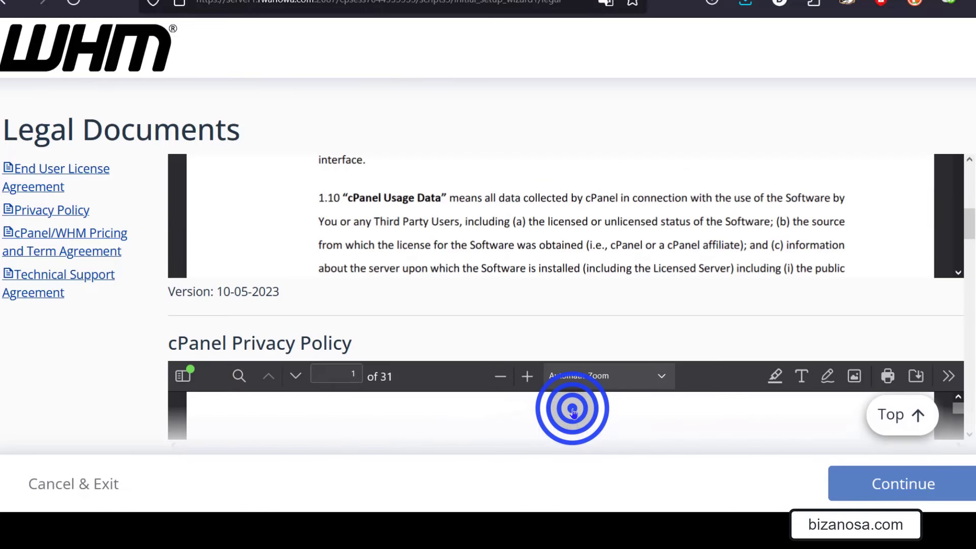
scroll(642, 333, down, 4)
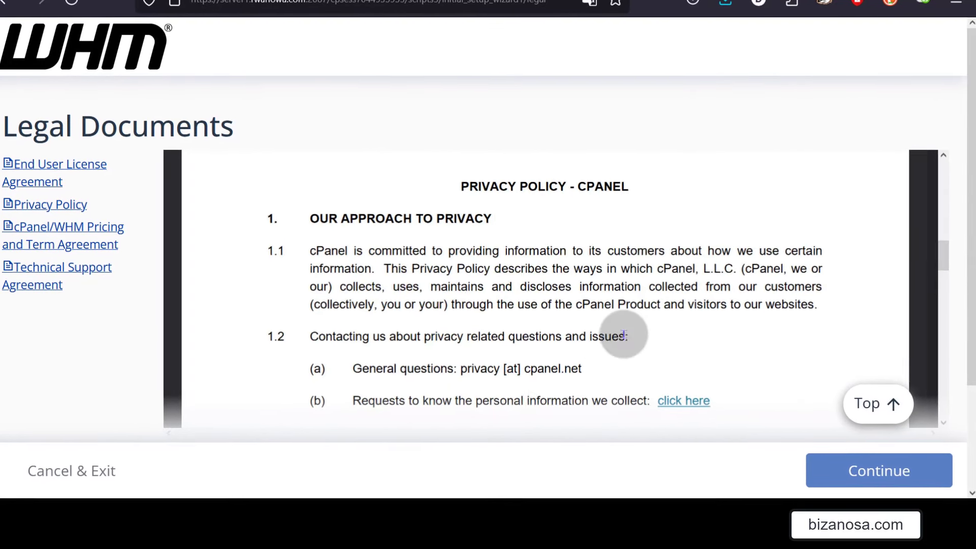
scroll(624, 334, down, 10)
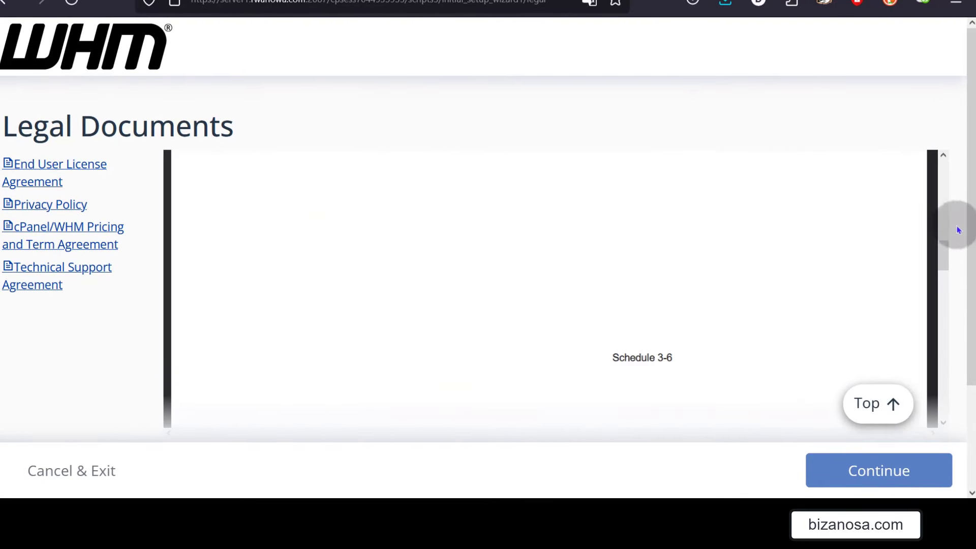
drag(943, 248, 926, 440)
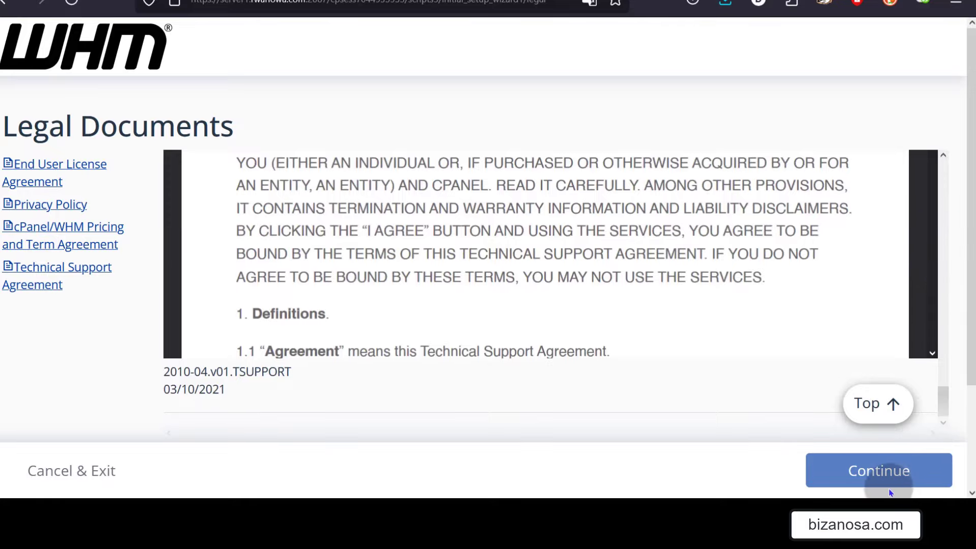
scroll(584, 378, down, 3)
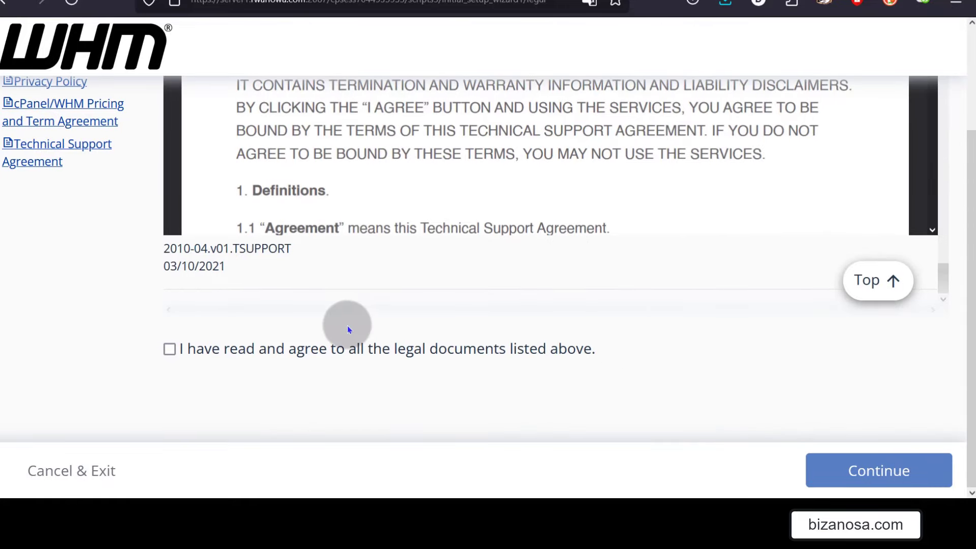
click(454, 315)
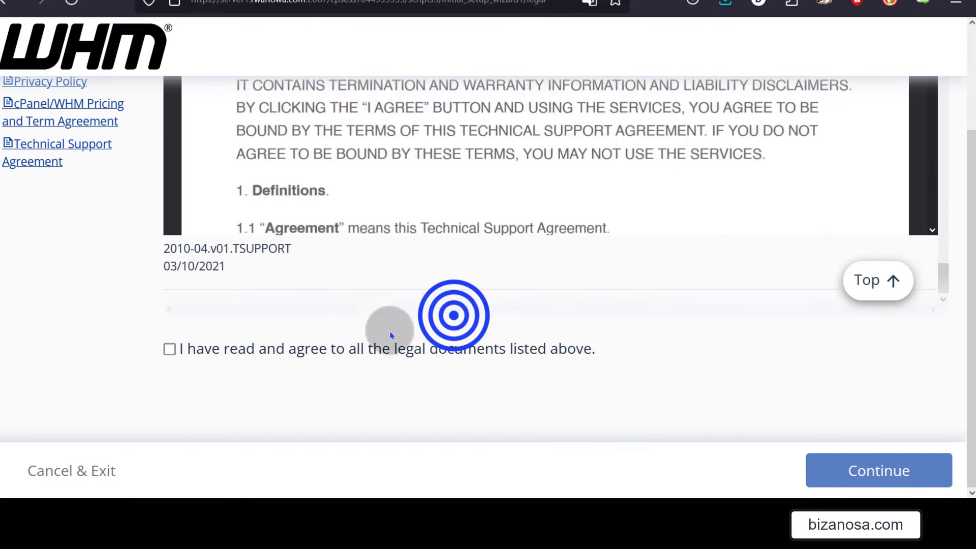
scroll(679, 349, up, 3)
scroll(679, 349, down, 4)
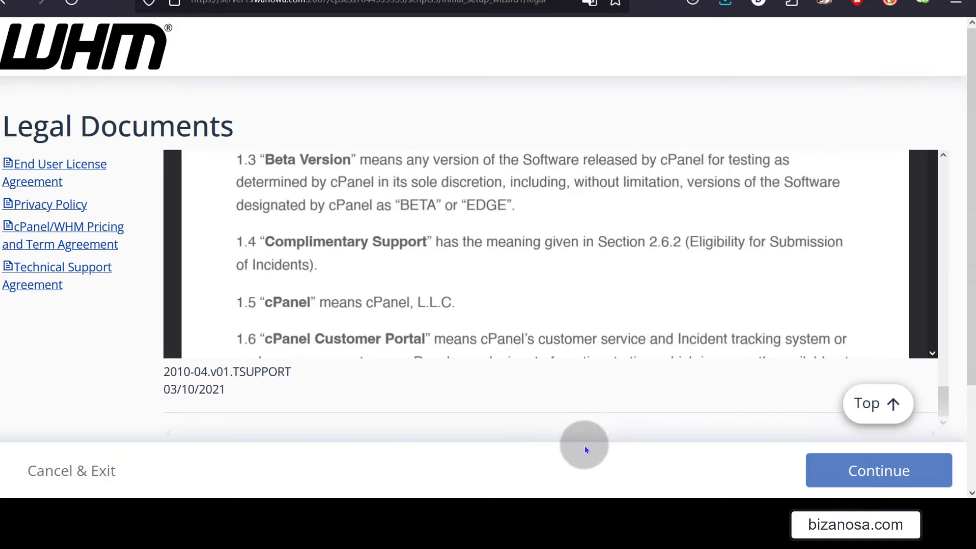
scroll(570, 456, down, 3)
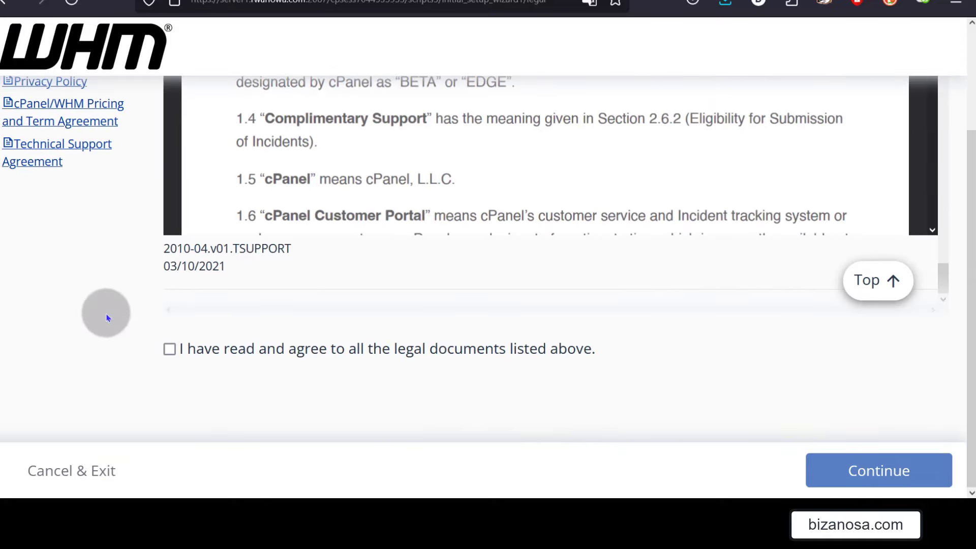
scroll(106, 318, up, 2)
scroll(105, 305, down, 2)
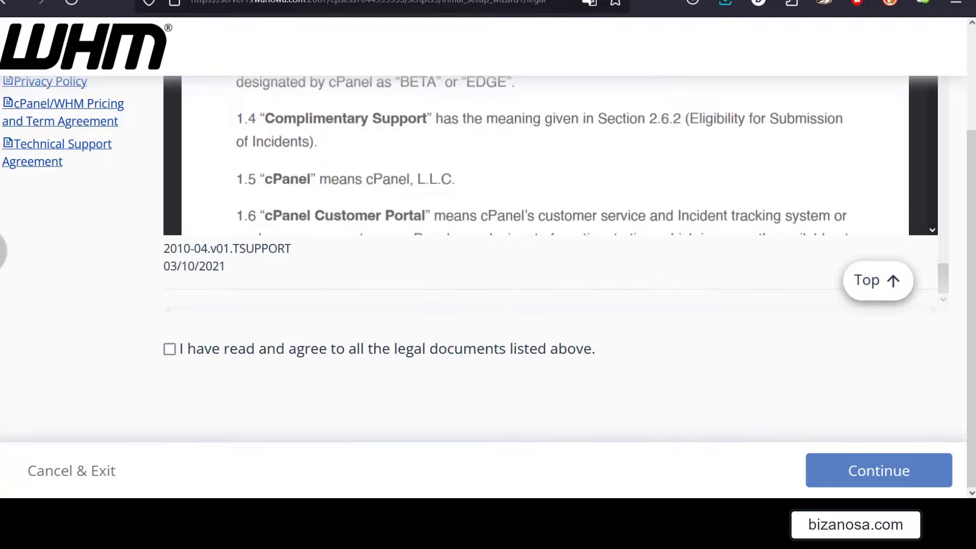
click(169, 349)
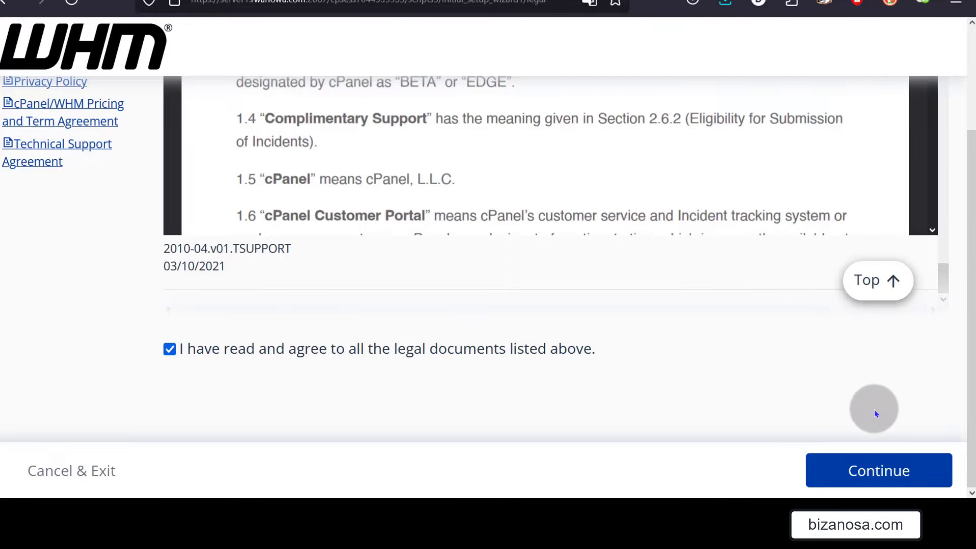
click(871, 477)
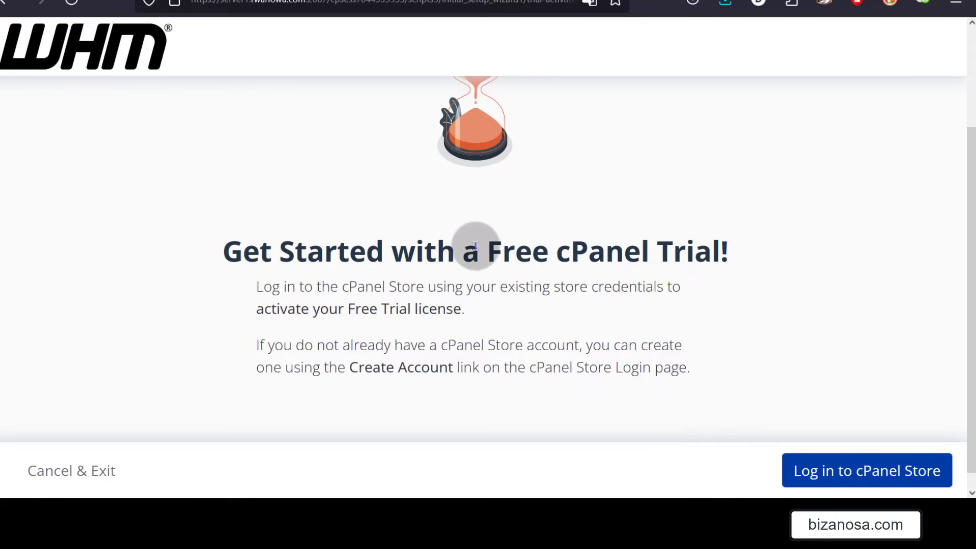
- Zoom the page to 90% and log in to the cPanel Store for the free trial
key(ctrl+minus)
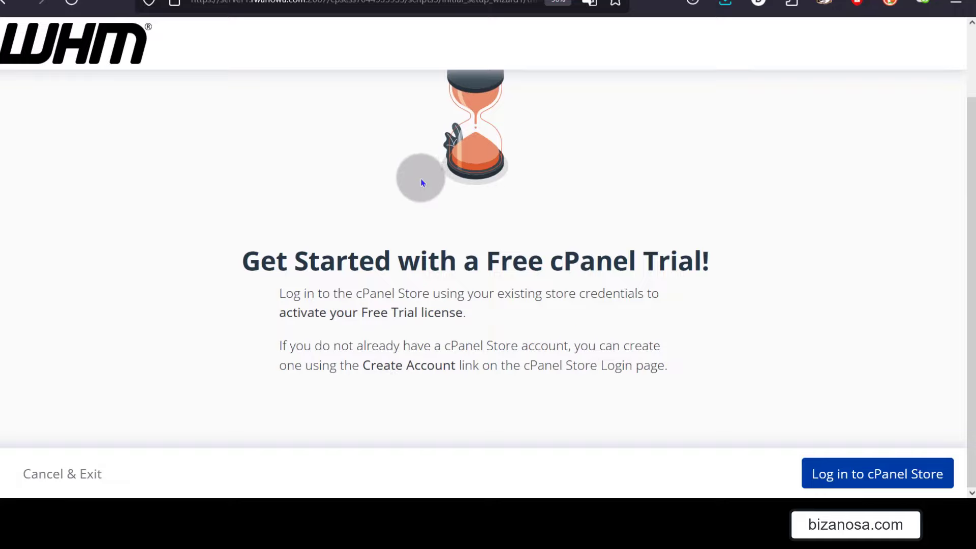
click(884, 475)
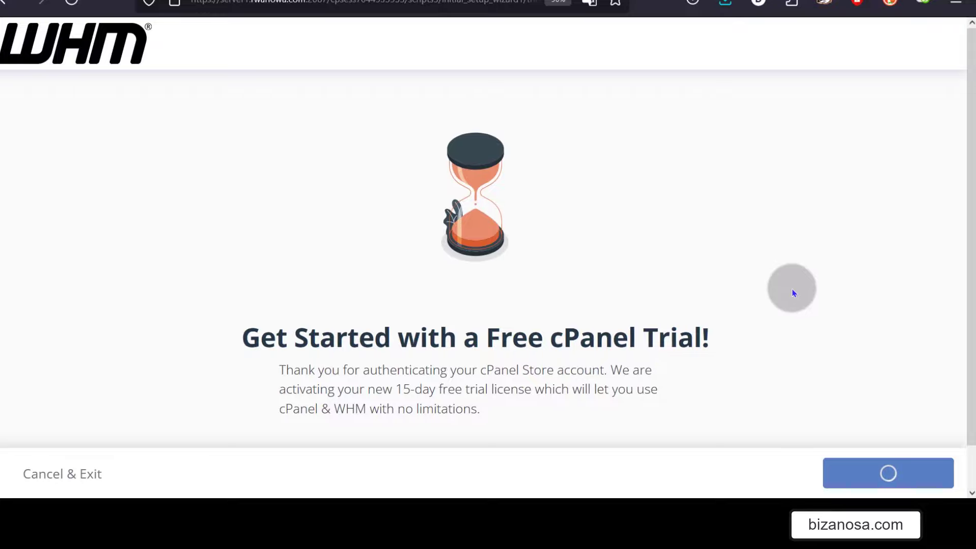
scroll(446, 248, down, 2)
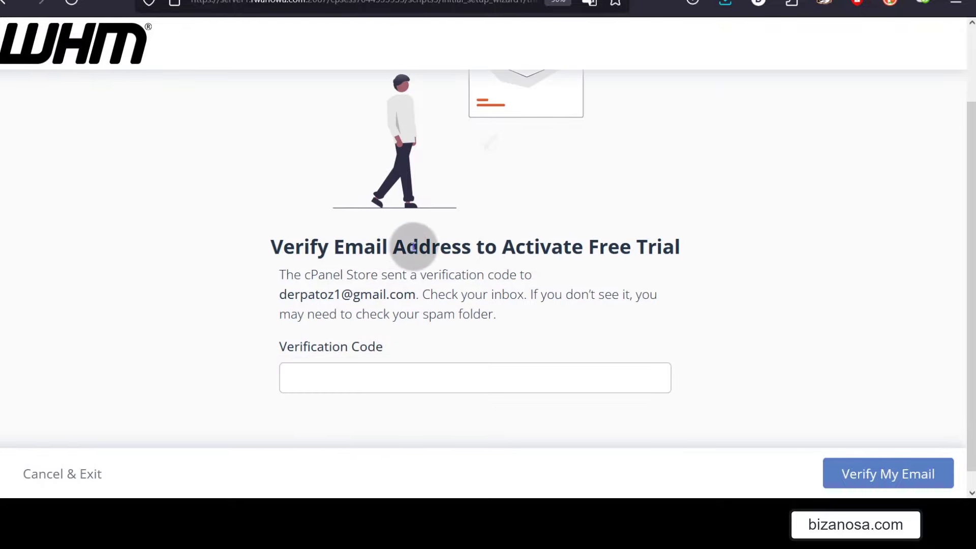
- Paste the emailed verification code into Verification Code and submit it to activate the 15-day trial
click(464, 367)
scroll(464, 367, down, 1)
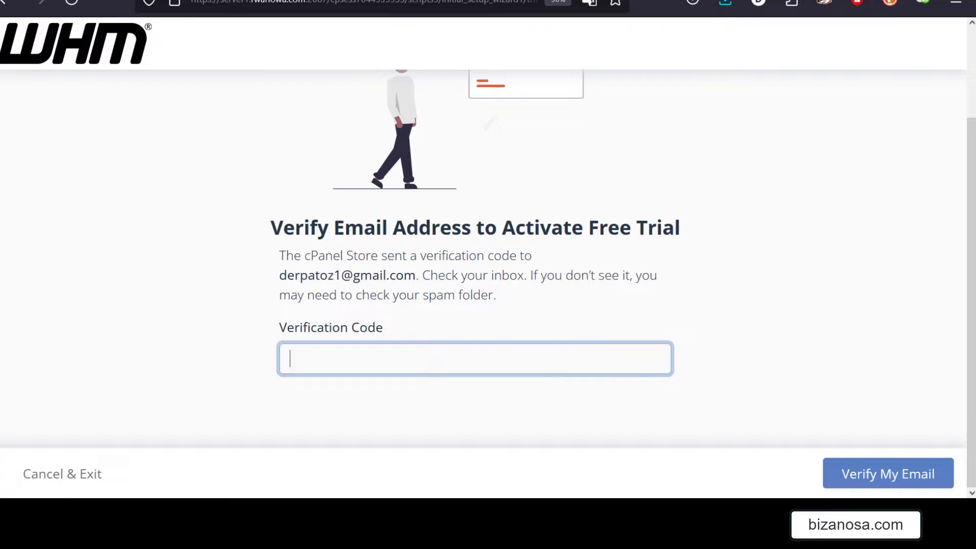
key(ctrl+t)
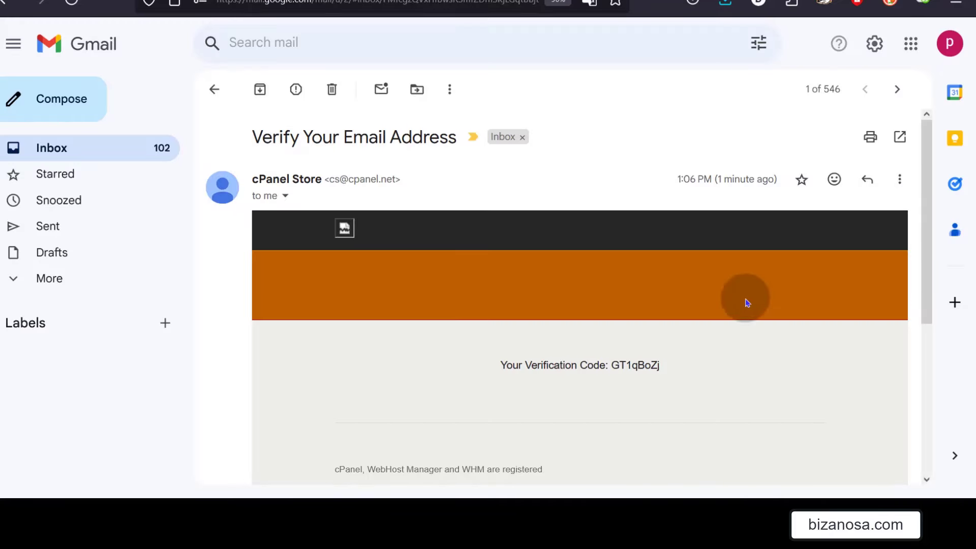
double_click(611, 363)
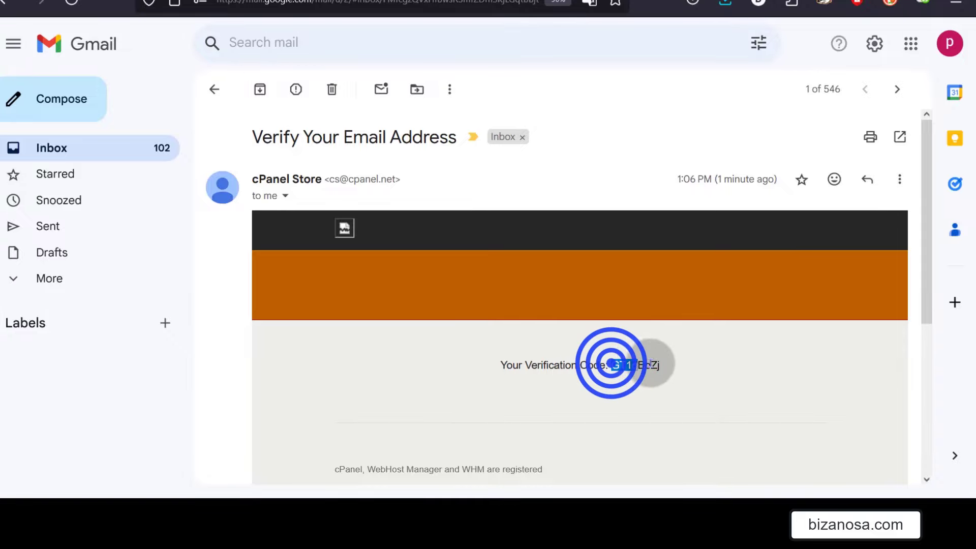
key(ctrl+c)
right_click(353, 362)
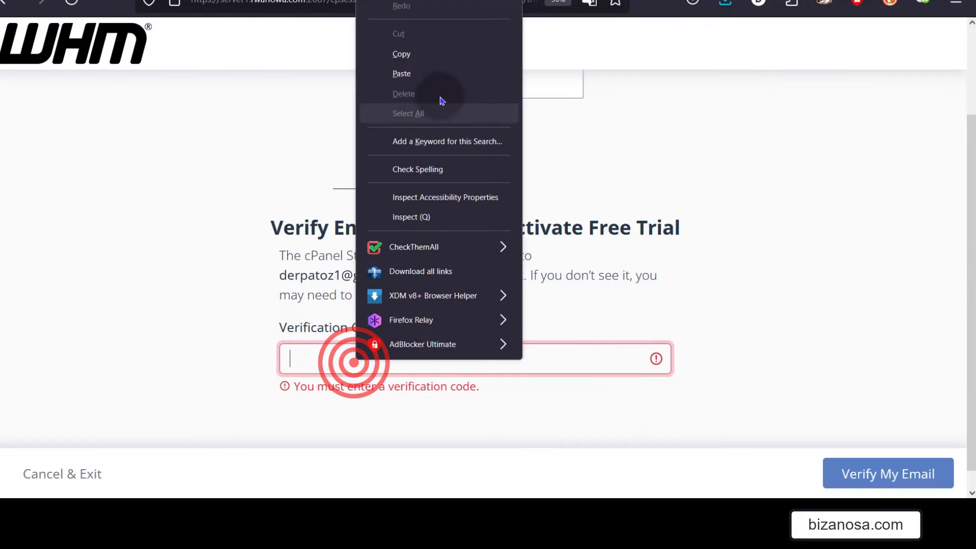
click(440, 74)
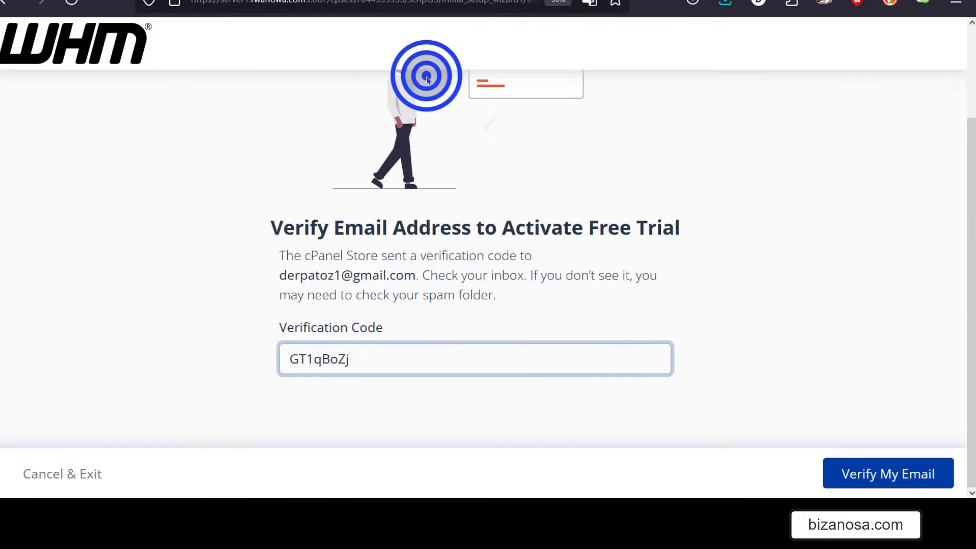
click(885, 472)
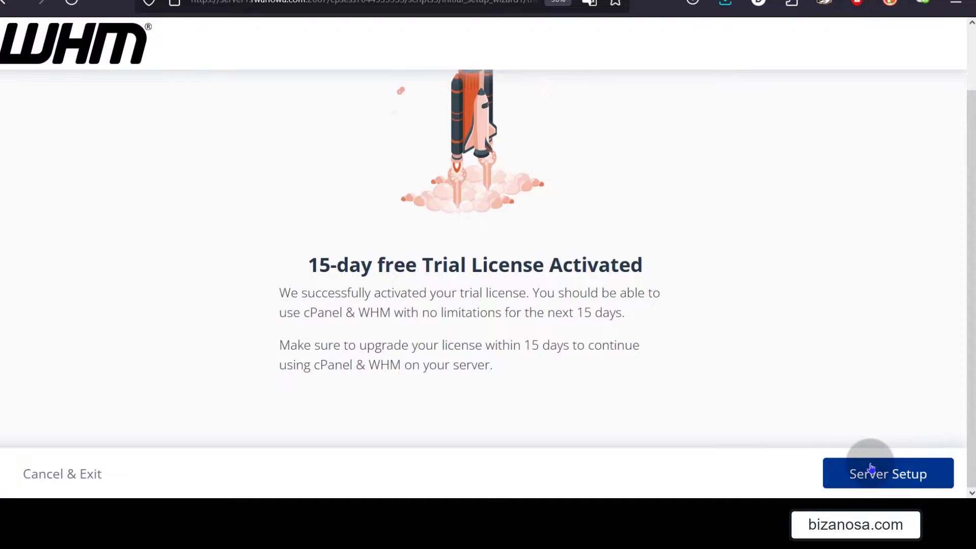
- Begin Server Setup and paste the contact e-mail into the Email Address field
click(892, 473)
scroll(415, 283, up, 2)
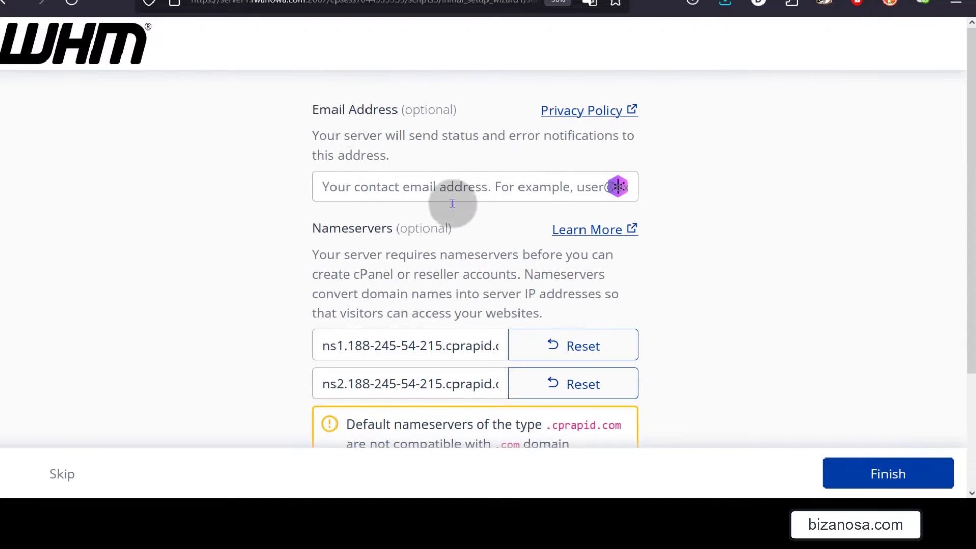
scroll(435, 196, down, 2)
scroll(422, 201, up, 2)
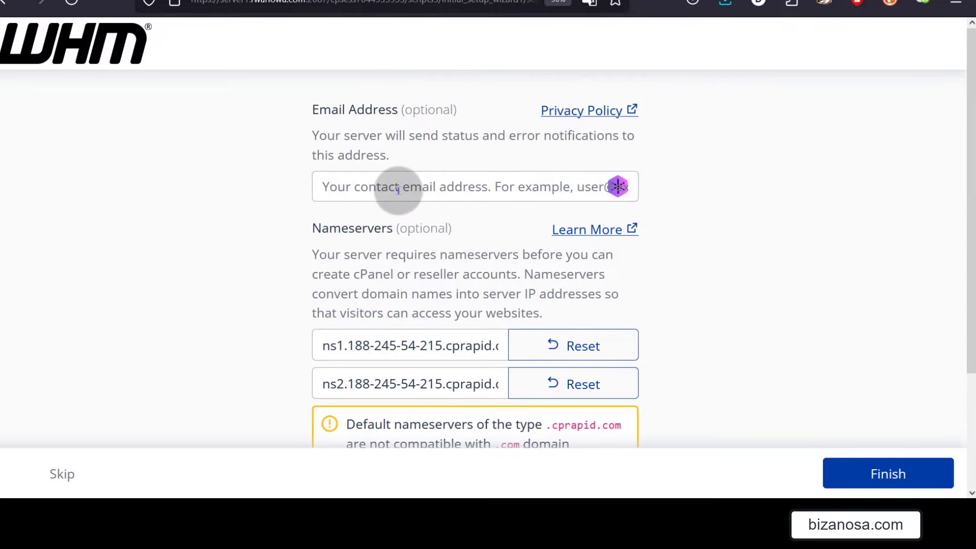
click(437, 189)
key(ctrl+v)
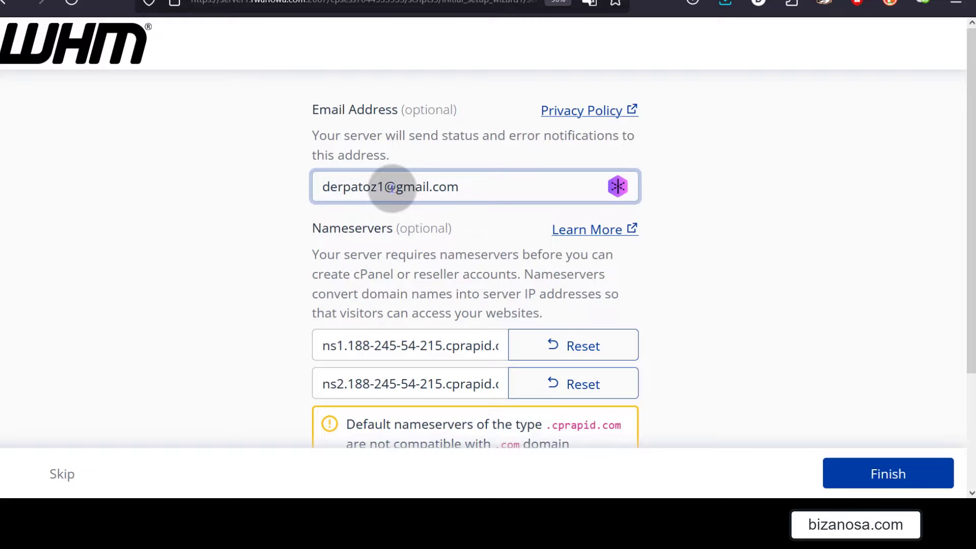
click(484, 190)
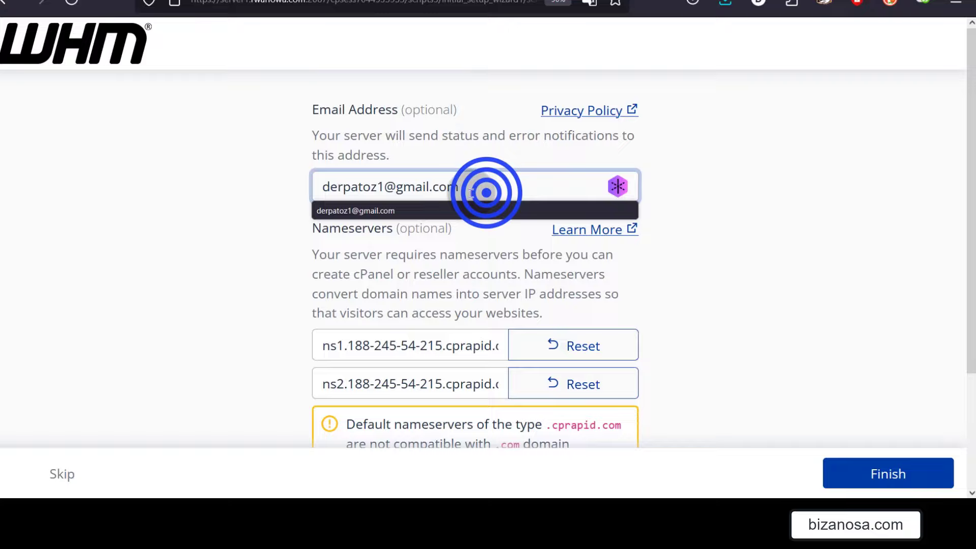
click(264, 189)
key(Tab)
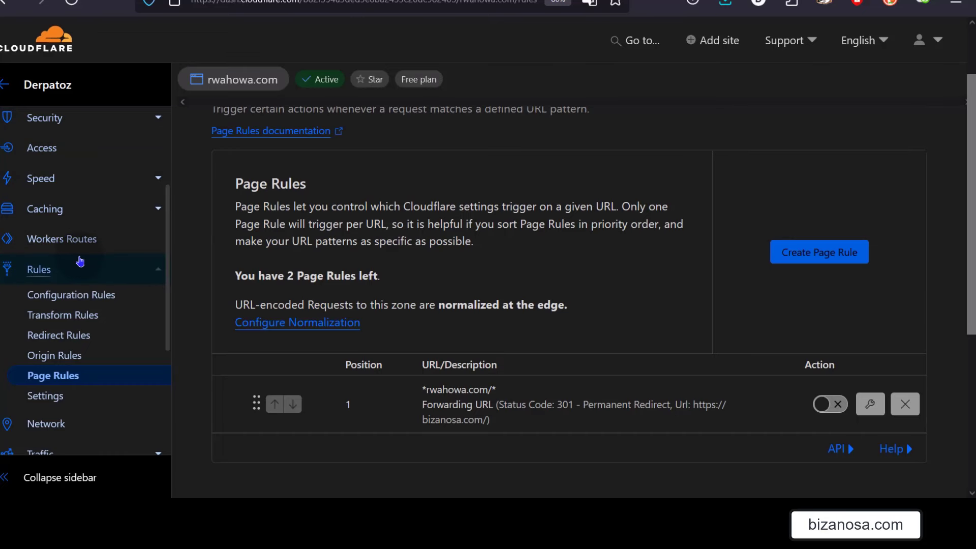
- Open the domain's DNS records in Cloudflare to find its assigned nameservers
scroll(80, 260, up, 3)
click(36, 162)
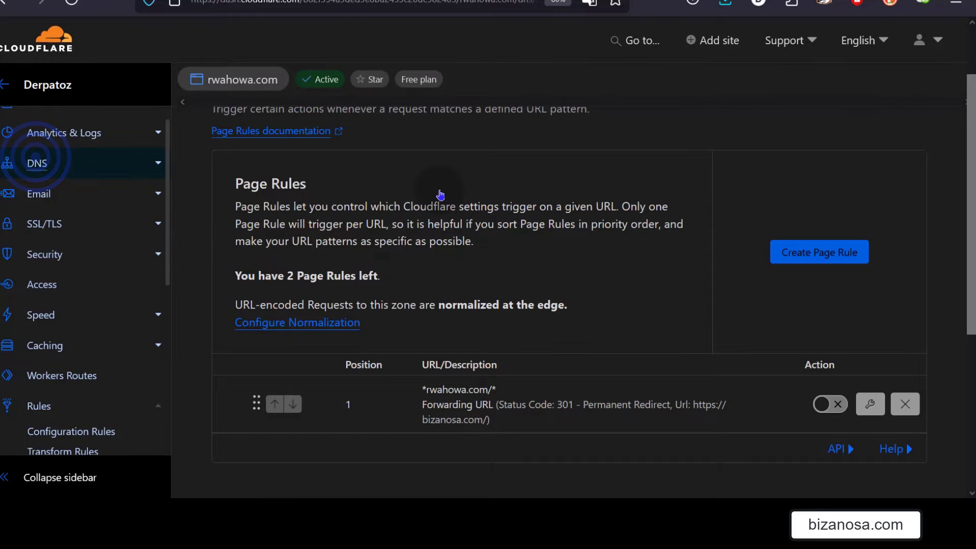
scroll(434, 224, down, 6)
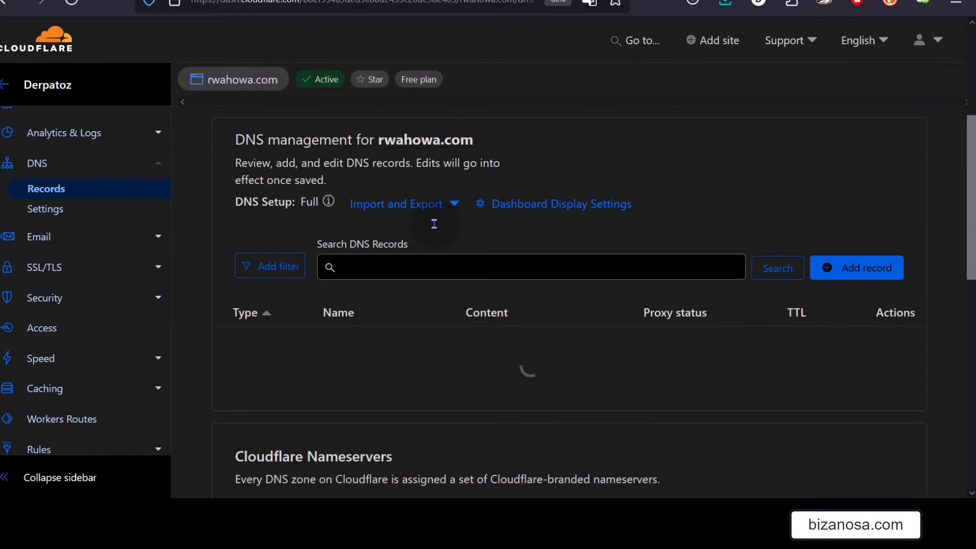
scroll(435, 229, down, 5)
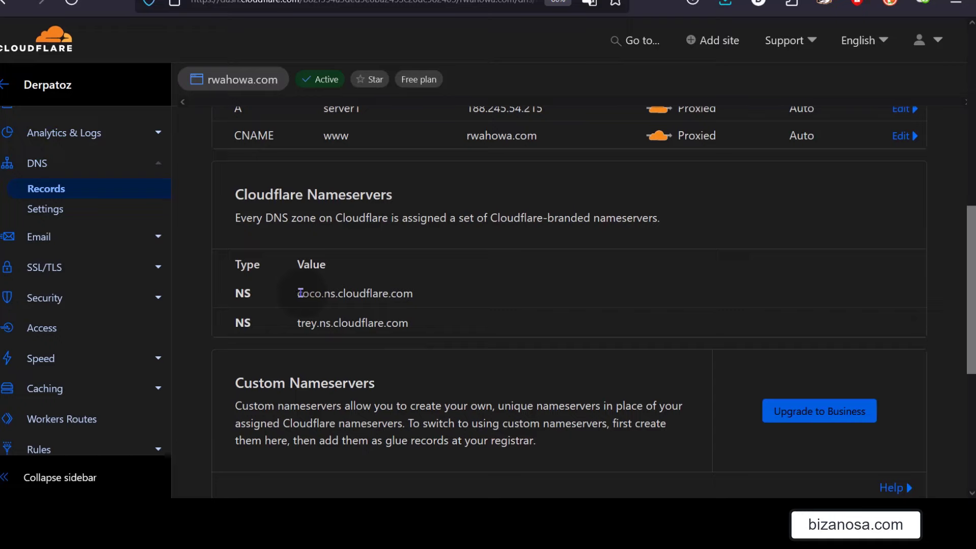
- Enter coco.ns.cloudflare.com and trey.ns.cloudflare.com as WHM's nameservers and finish setup
drag(298, 291, 344, 292)
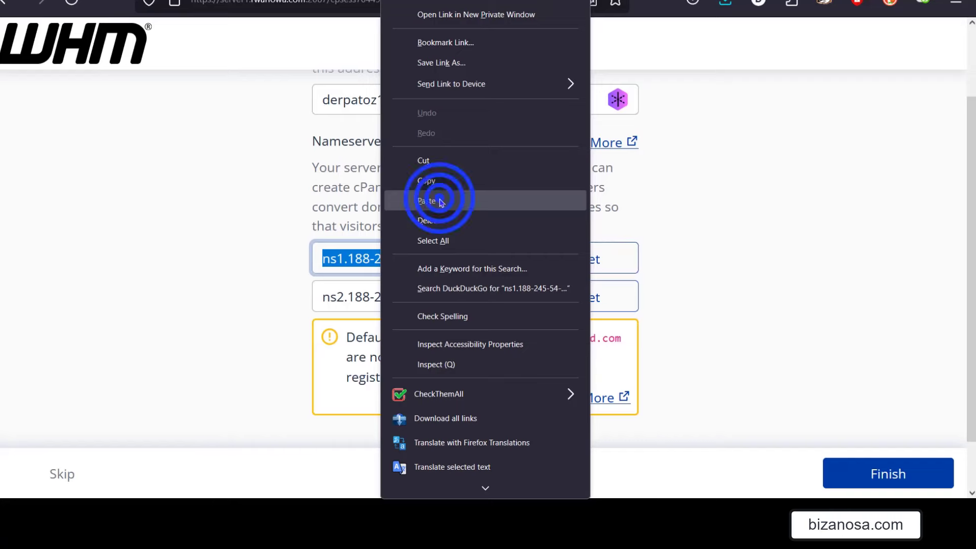
click(438, 198)
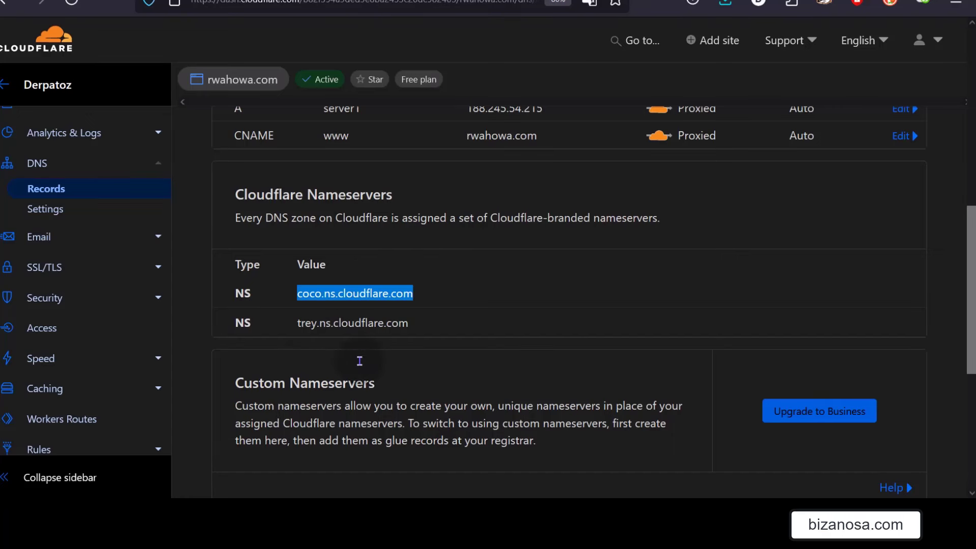
drag(298, 323, 409, 323)
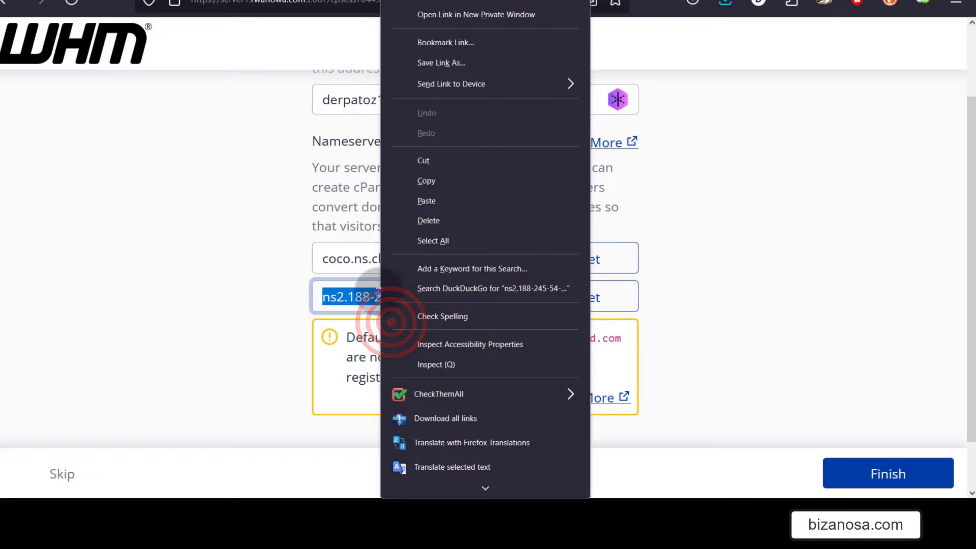
click(423, 199)
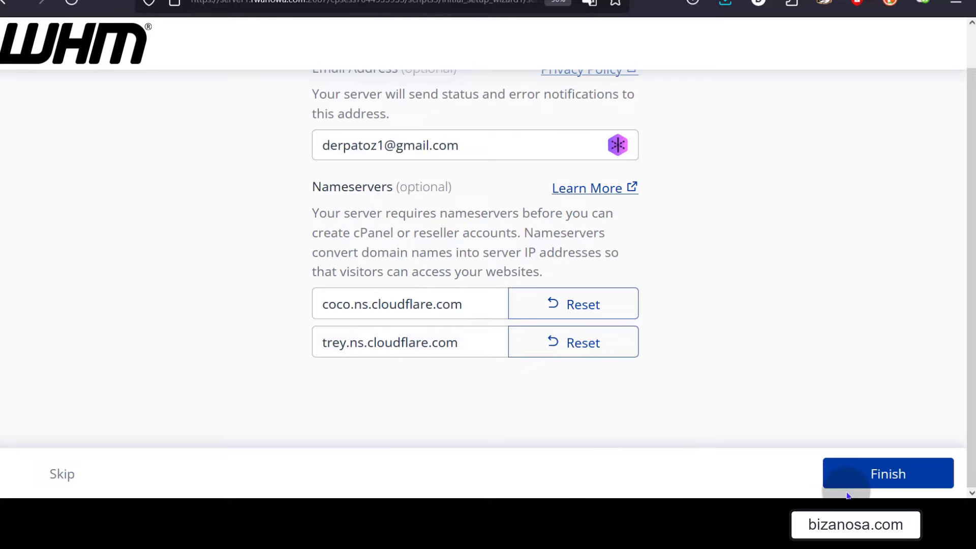
click(907, 475)
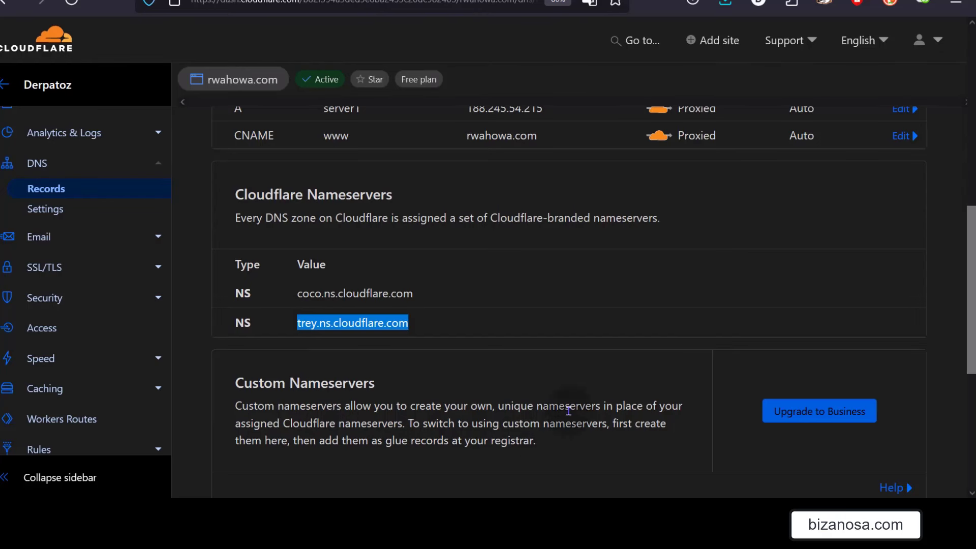
scroll(516, 279, up, 5)
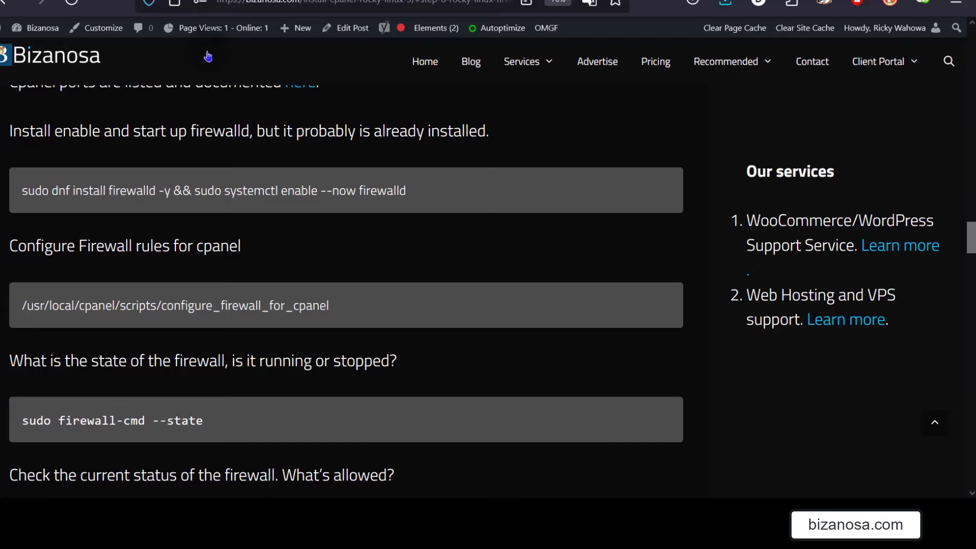
- Save the WHM feature settings to reach the dashboard with its 30-account Trial License notice
scroll(195, 216, up, 15)
scroll(195, 214, down, 10)
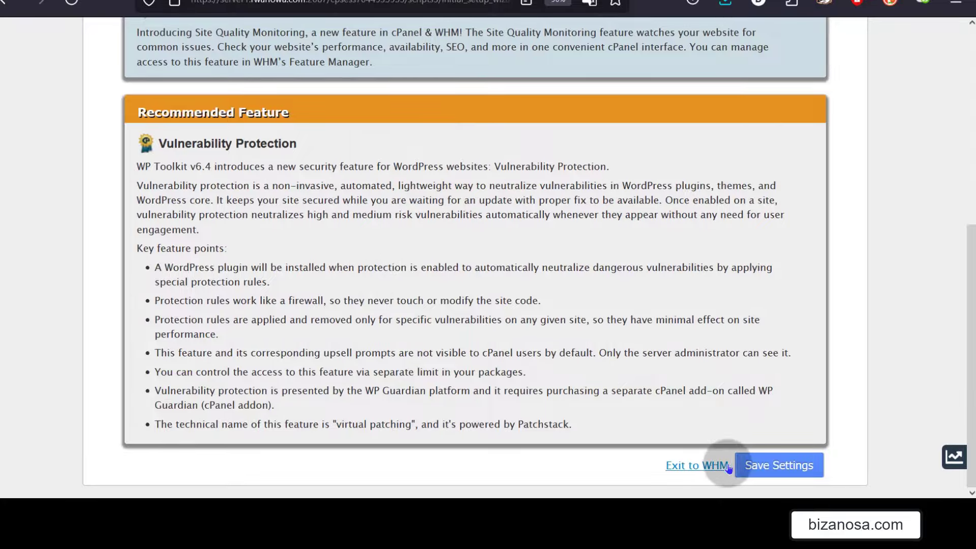
click(782, 466)
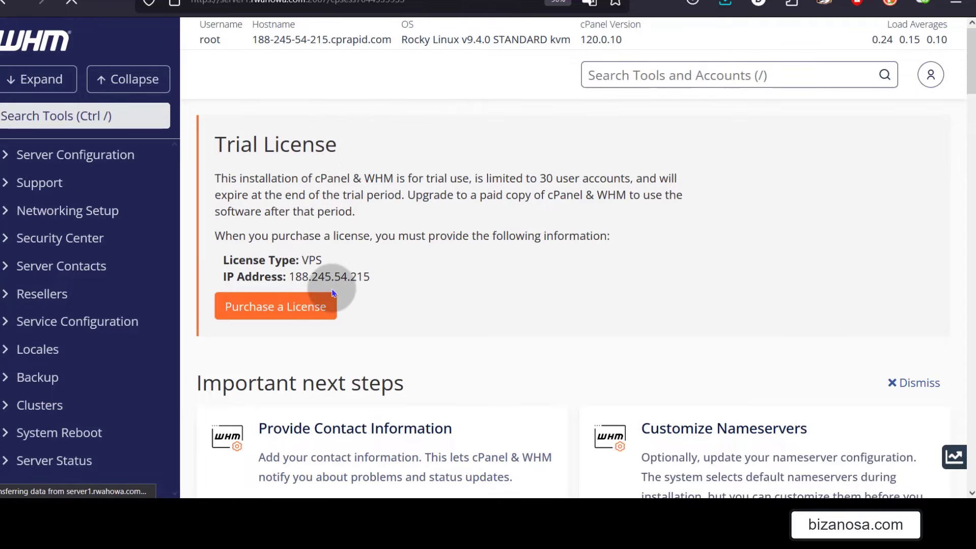
- Scroll the WHM home page and highlight the 30 user accounts trial limit
scroll(506, 305, down, 15)
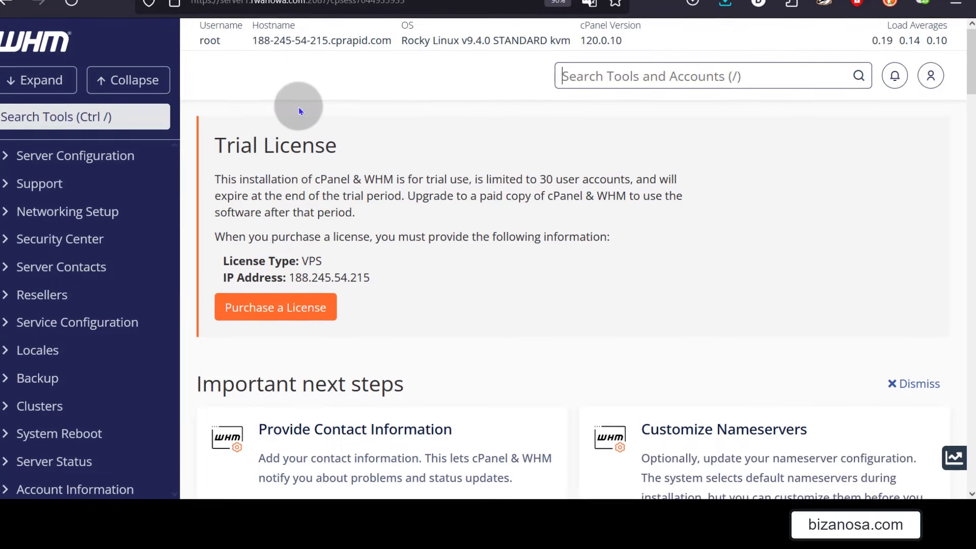
scroll(318, 275, down, 6)
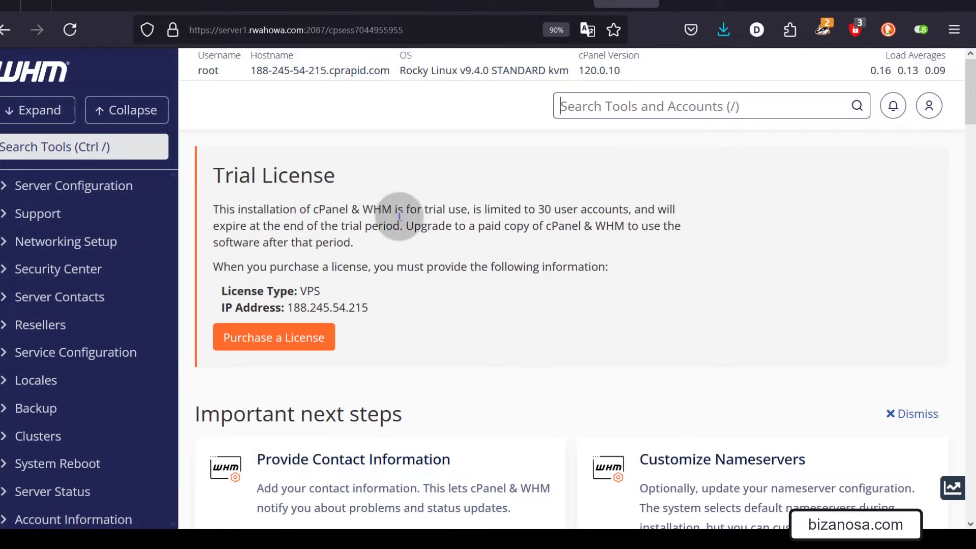
drag(540, 209, 631, 209)
click(509, 312)
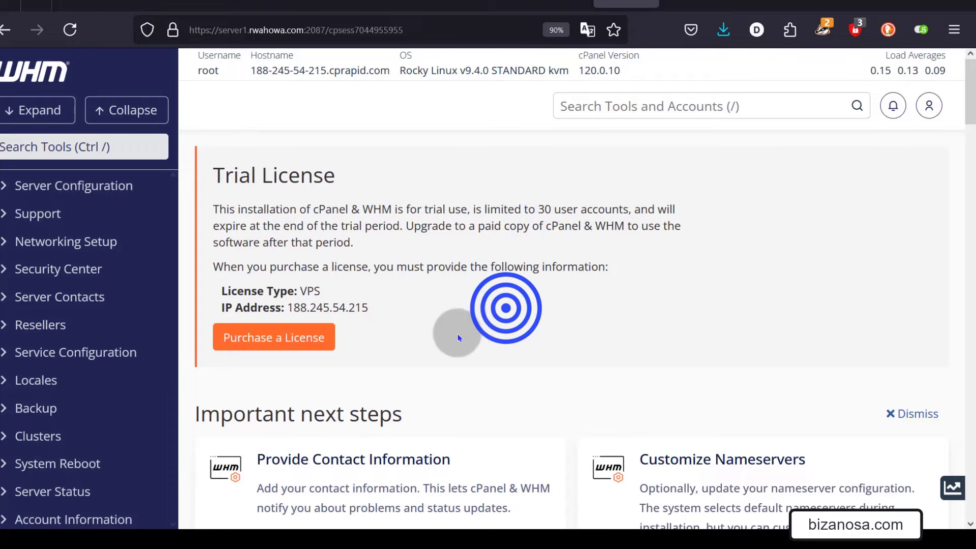
scroll(385, 358, down, 5)
scroll(384, 362, up, 5)
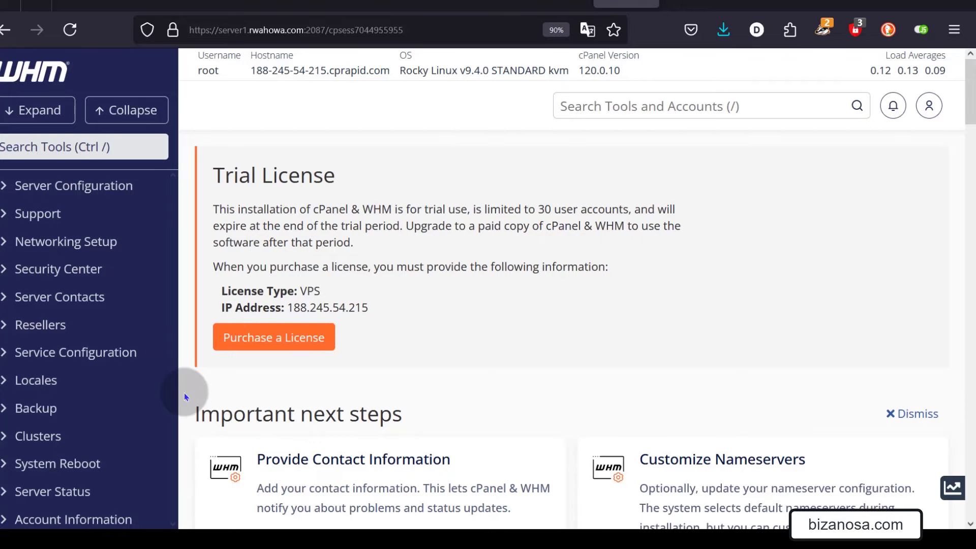
scroll(94, 308, down, 5)
scroll(93, 310, up, 5)
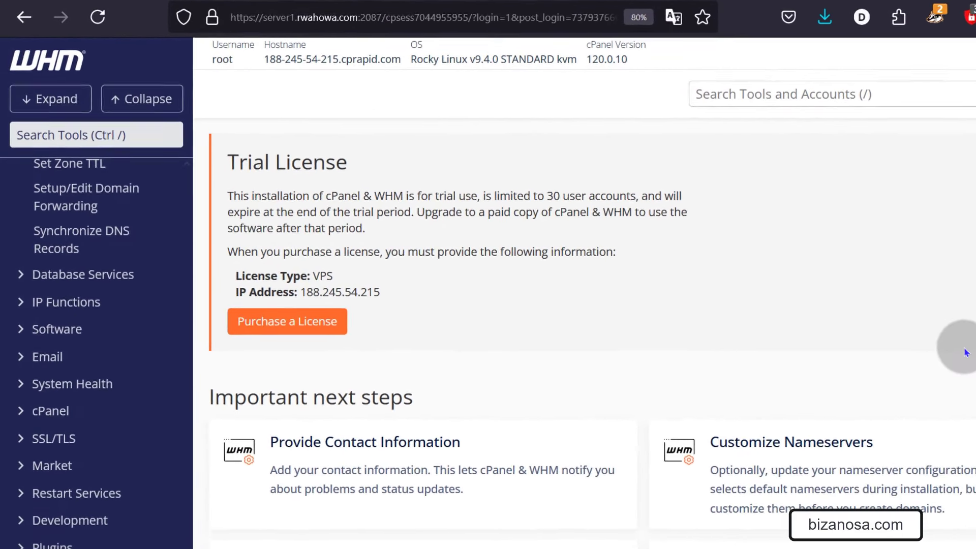
- Highlight the cPanel version 120.0.10 and the Rocky Linux operating system version
click(584, 45)
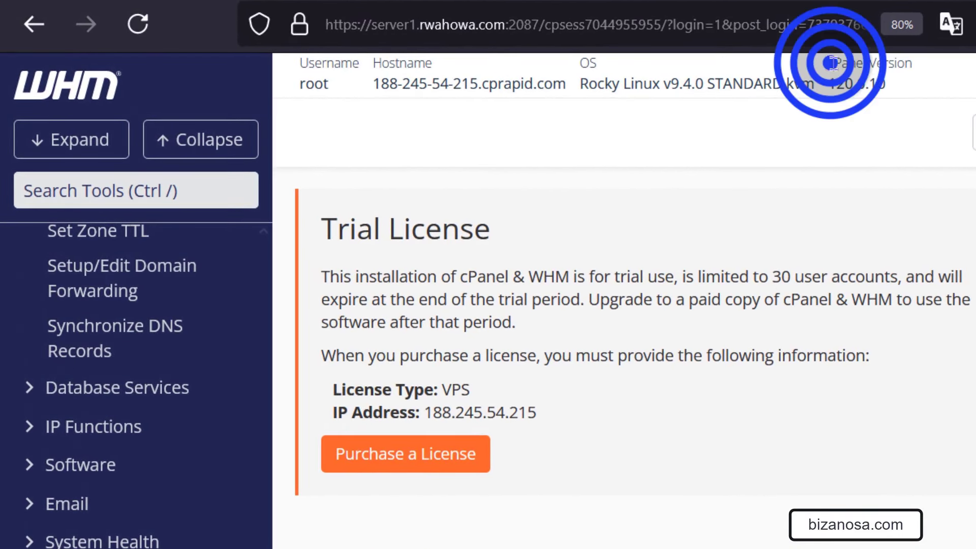
drag(830, 63, 902, 83)
click(847, 142)
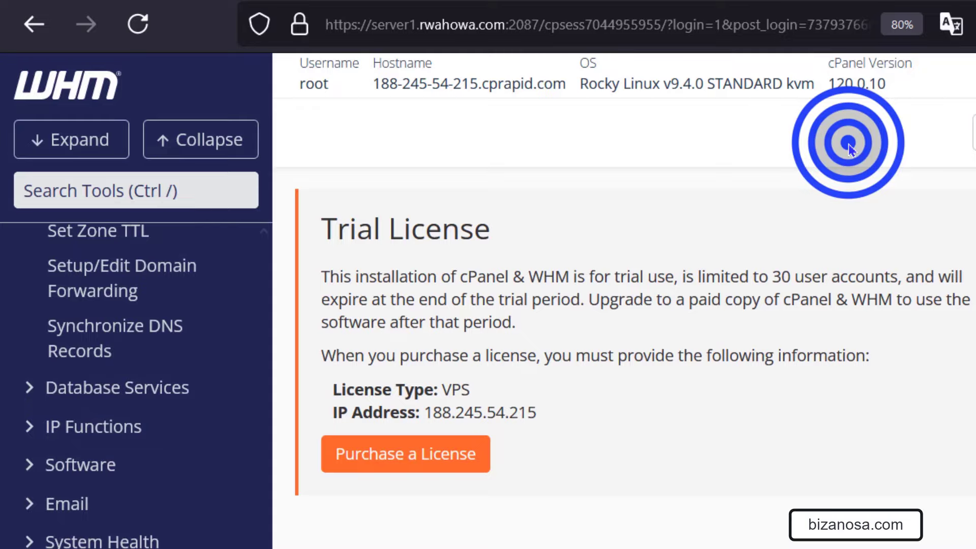
click(586, 76)
drag(586, 76, 682, 84)
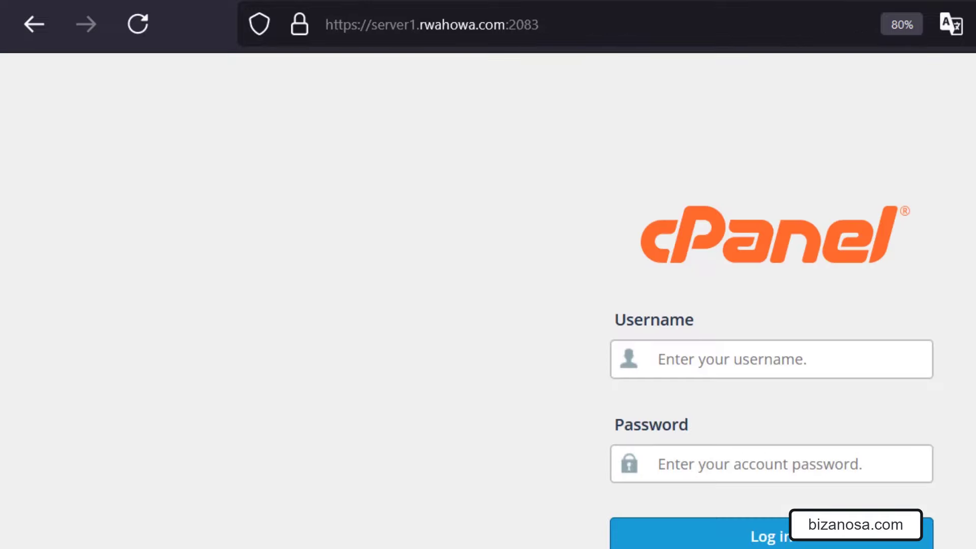
- Attempt a root login on cPanel port 2083 using the saved autofill credentials
click(971, 351)
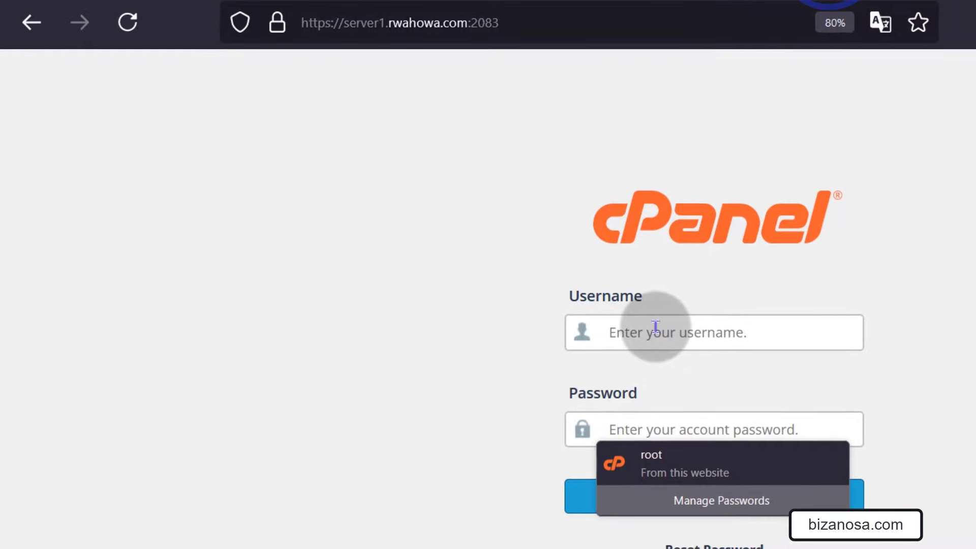
click(672, 335)
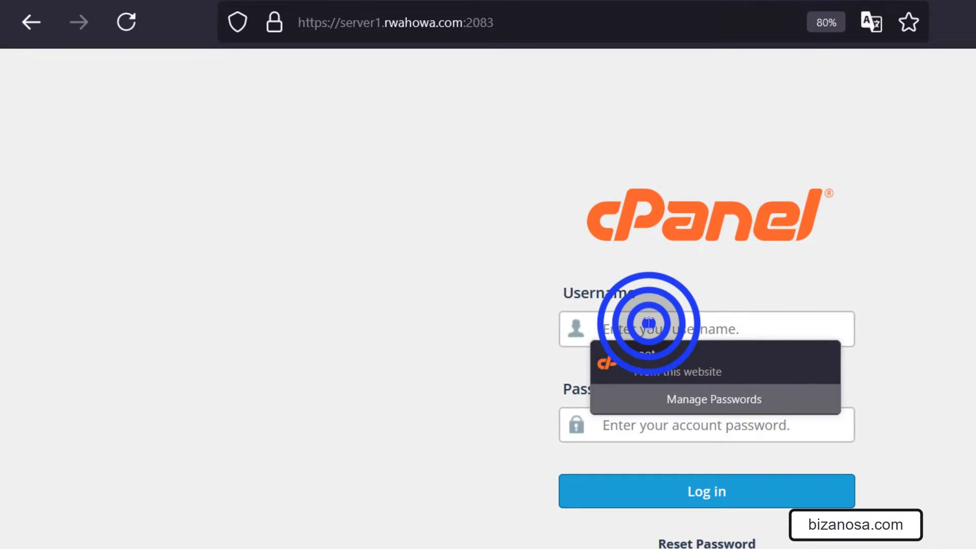
click(663, 361)
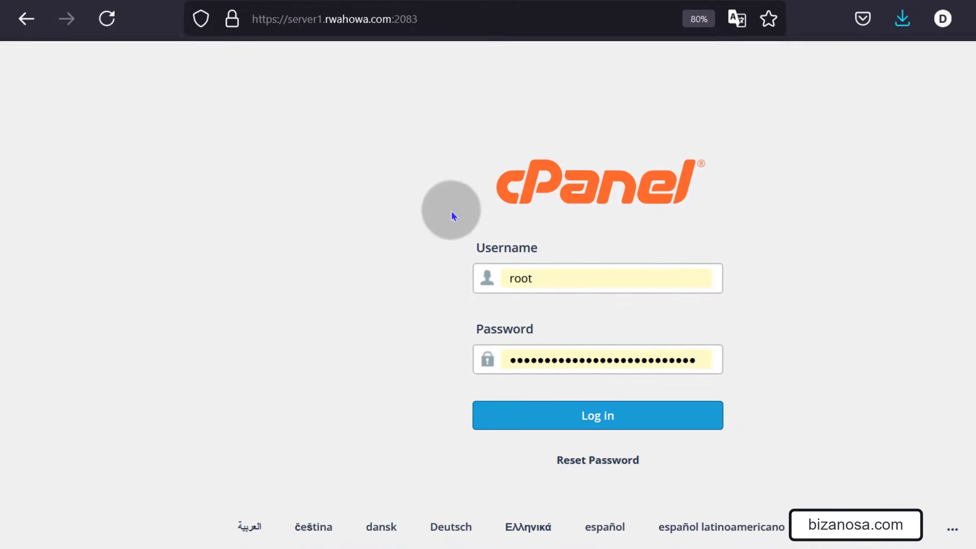
click(586, 401)
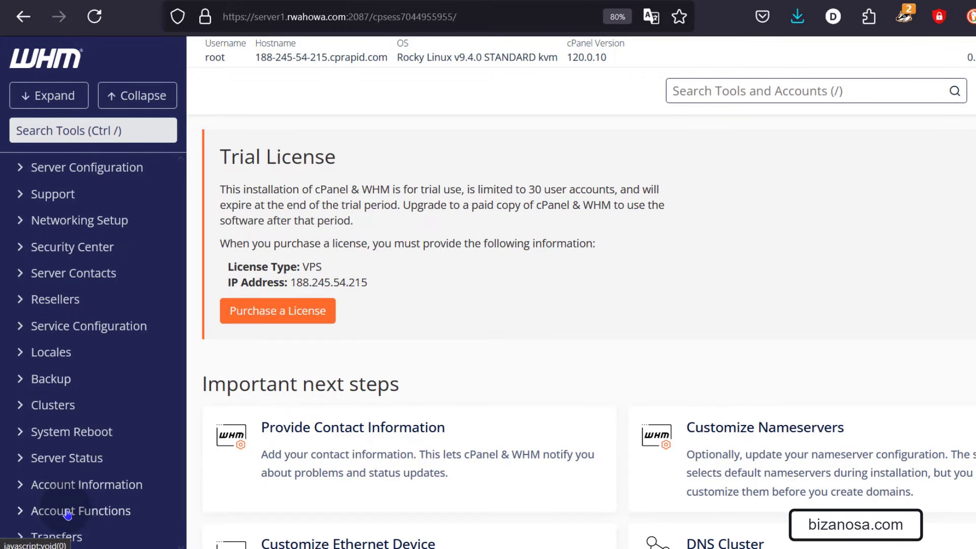
- Expand WHM's Account Functions, open the new-account tool, then return to the Bizanosa article
click(67, 510)
scroll(81, 458, down, 5)
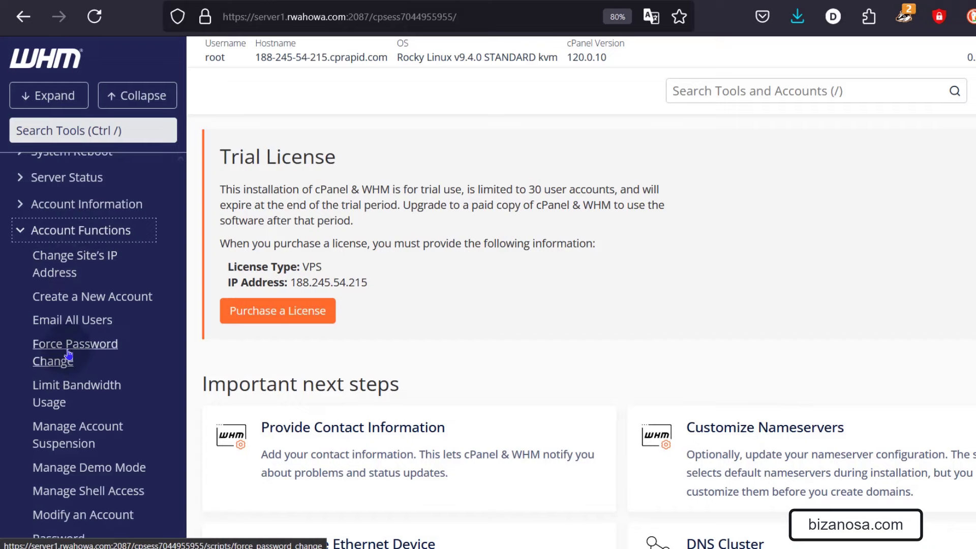
click(99, 299)
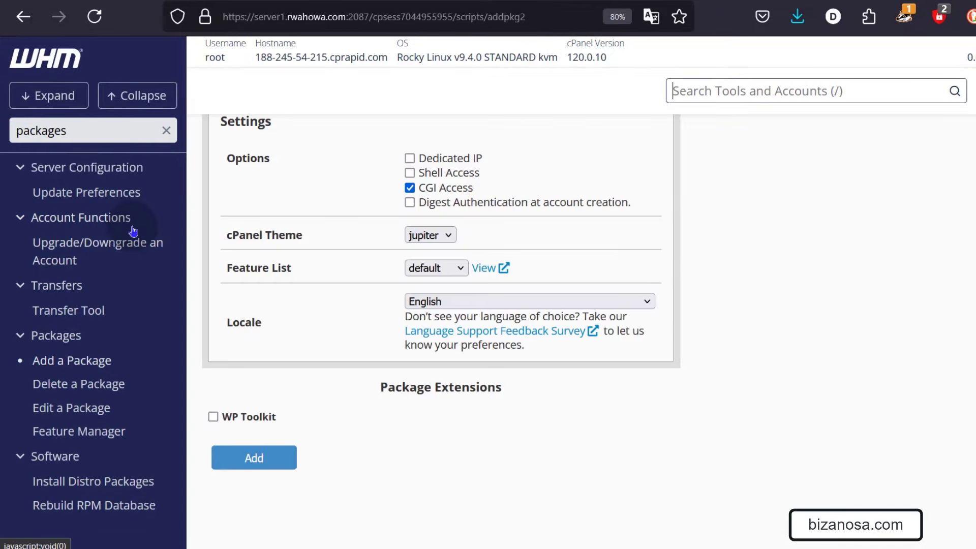
click(165, 128)
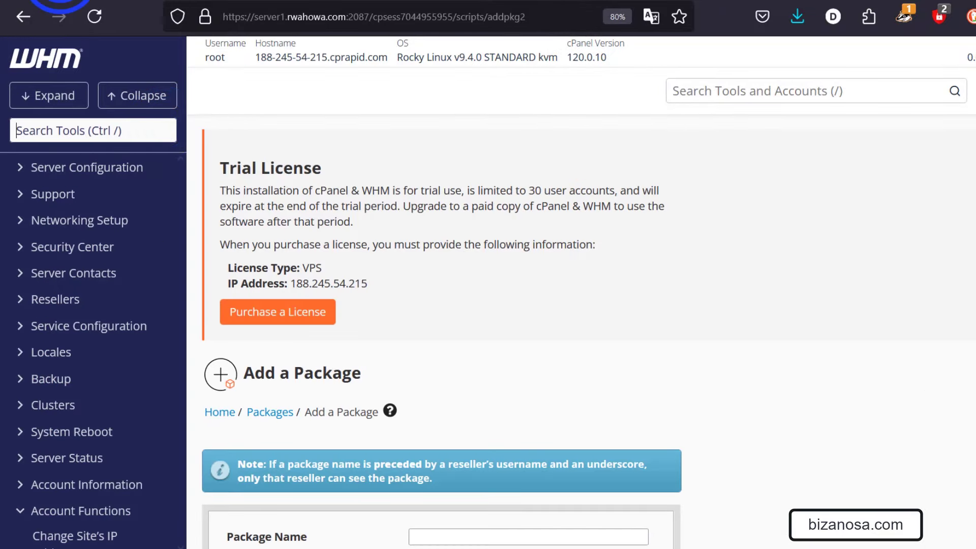
click(187, 1)
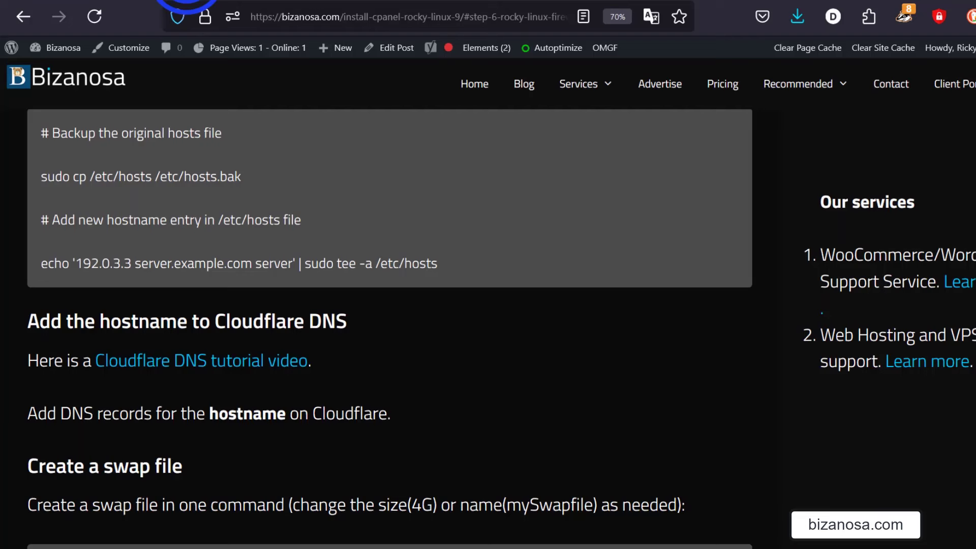
- Resubmit the filled-in root login on the cPanel login page
scroll(368, 271, down, 4)
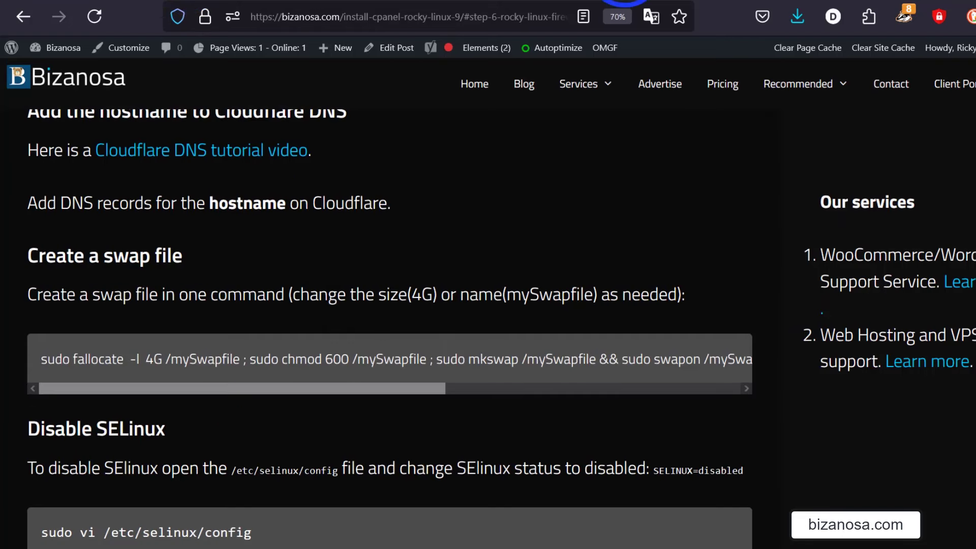
click(624, 1)
click(714, 0)
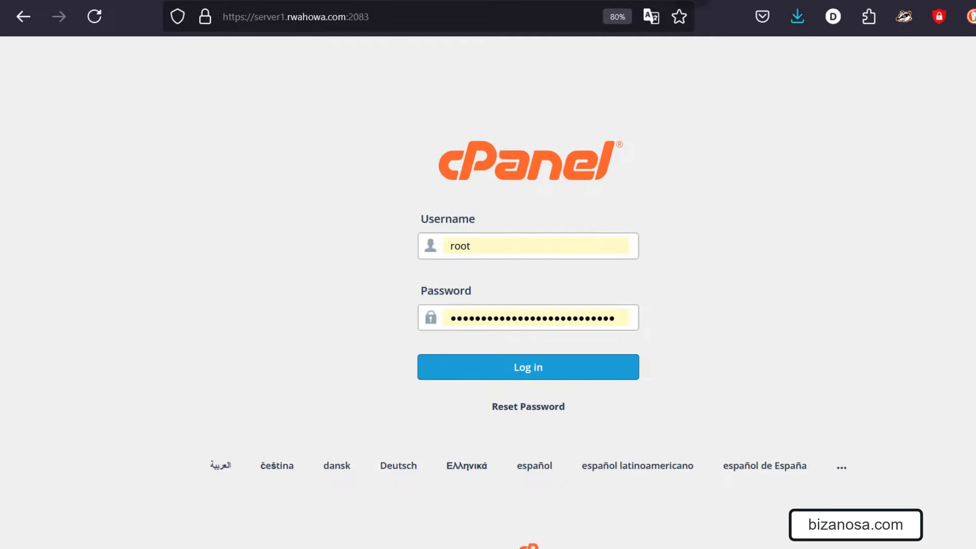
click(527, 358)
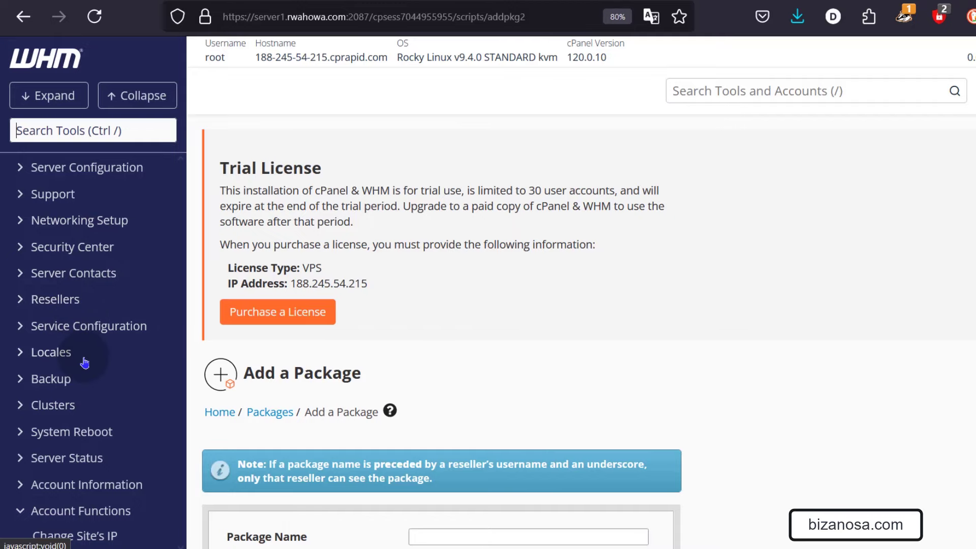
- Read through the guide's firewall-cmd port commands and Activate cPanel/WHM License section
scroll(98, 375, down, 4)
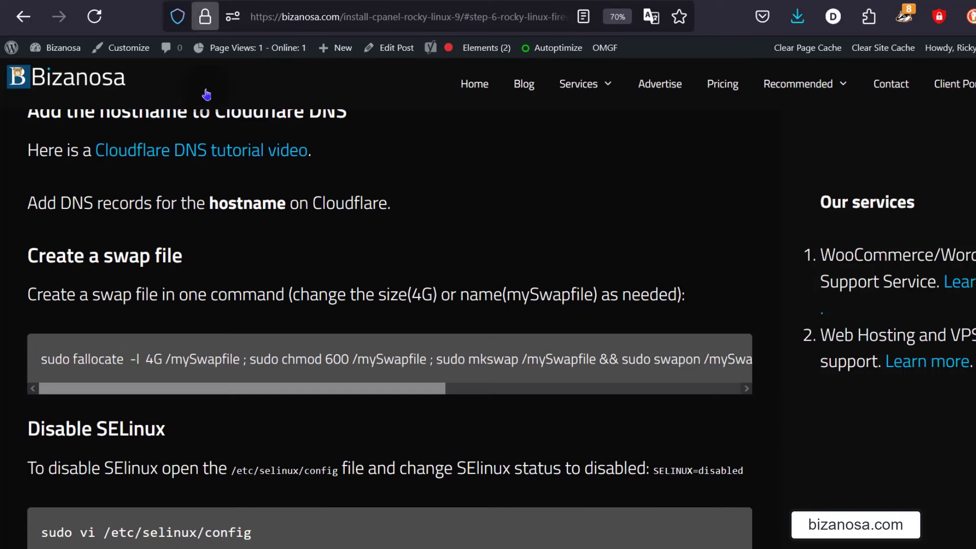
scroll(383, 354, up, 3)
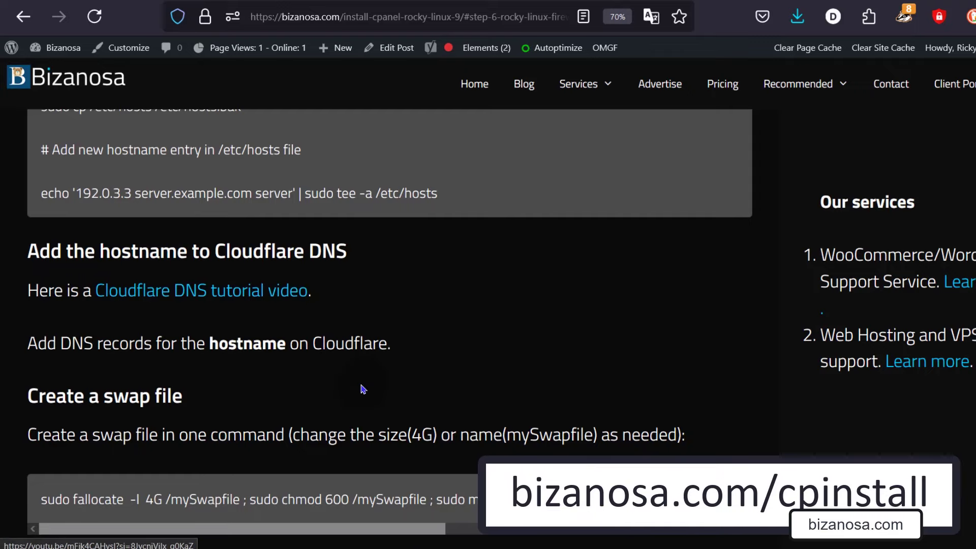
scroll(363, 389, up, 6)
scroll(166, 269, down, 10)
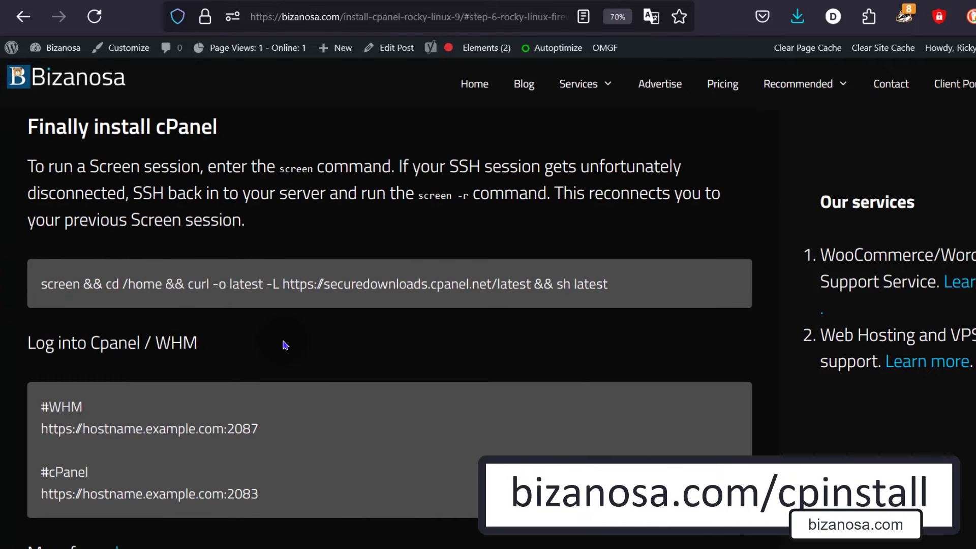
scroll(487, 378, down, 10)
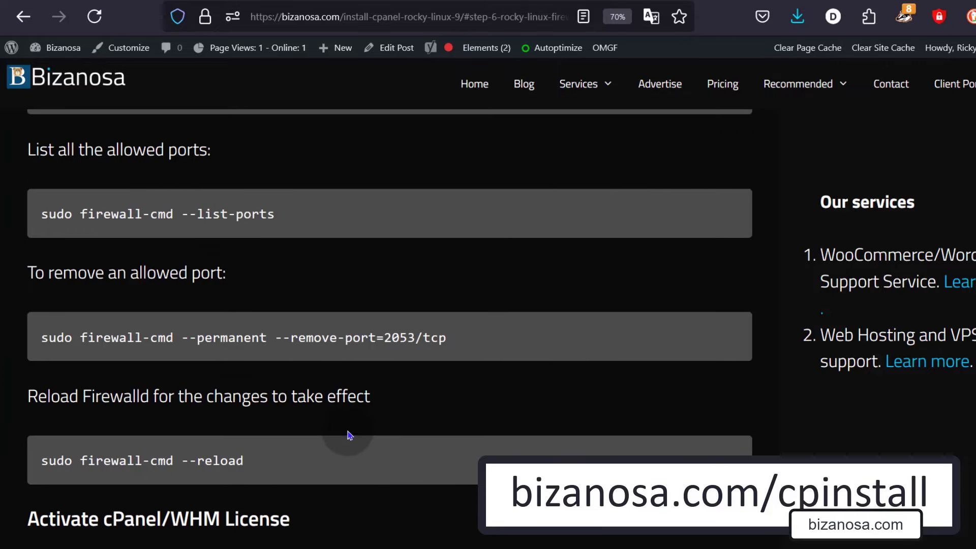
scroll(349, 434, down, 3)
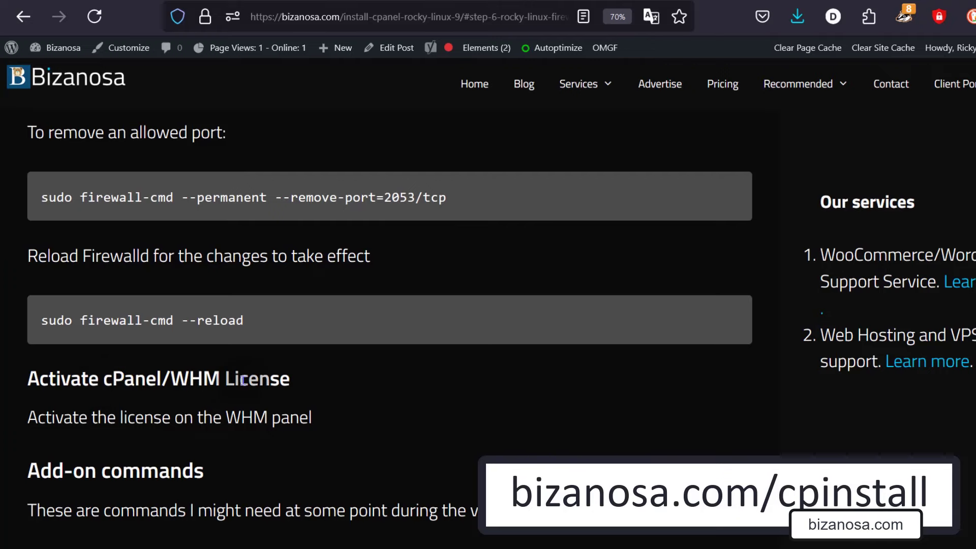
scroll(244, 380, down, 3)
scroll(331, 260, down, 10)
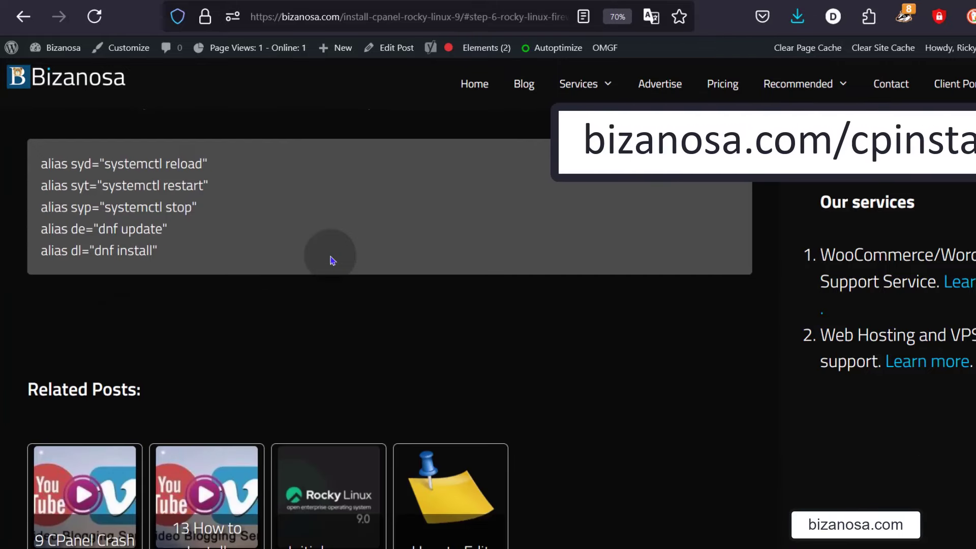
scroll(332, 260, down, 5)
scroll(331, 260, up, 10)
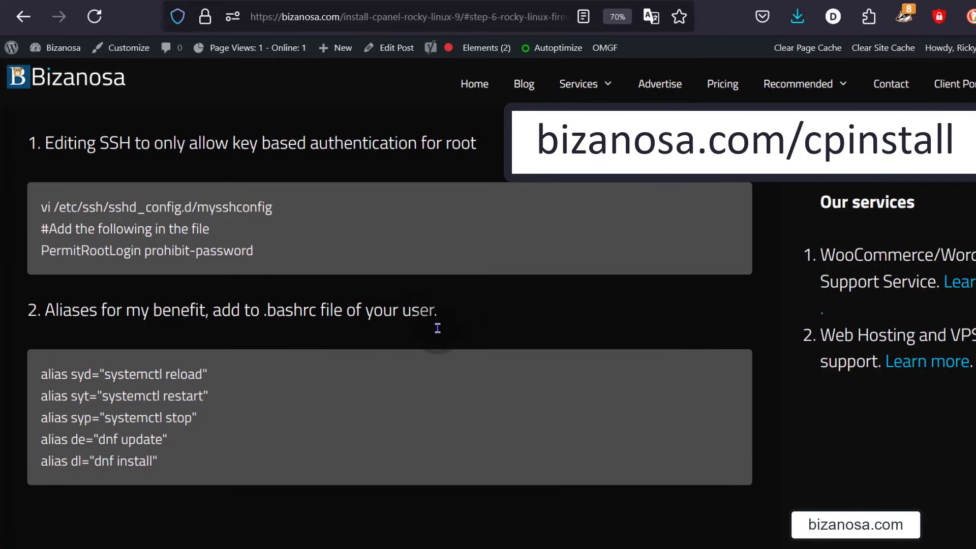
scroll(473, 330, up, 15)
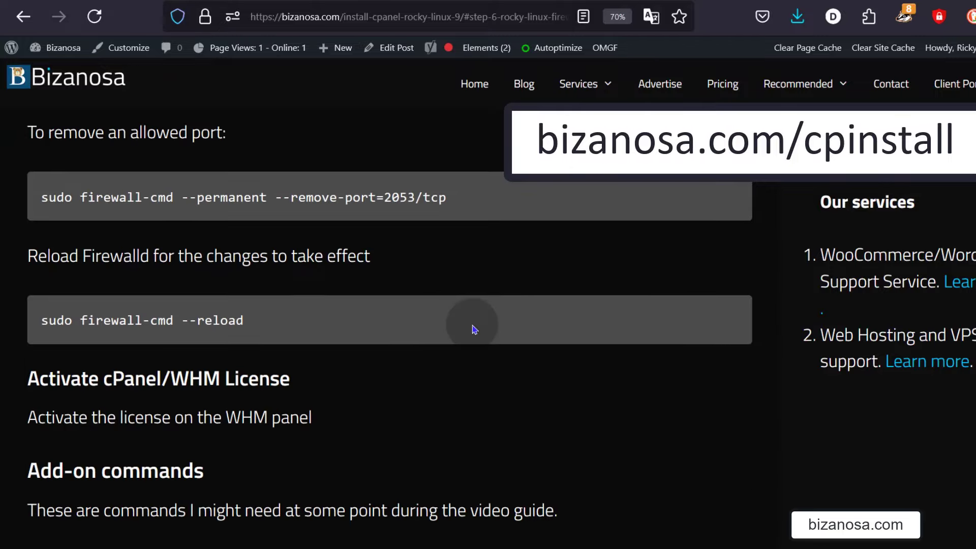
scroll(474, 329, down, 4)
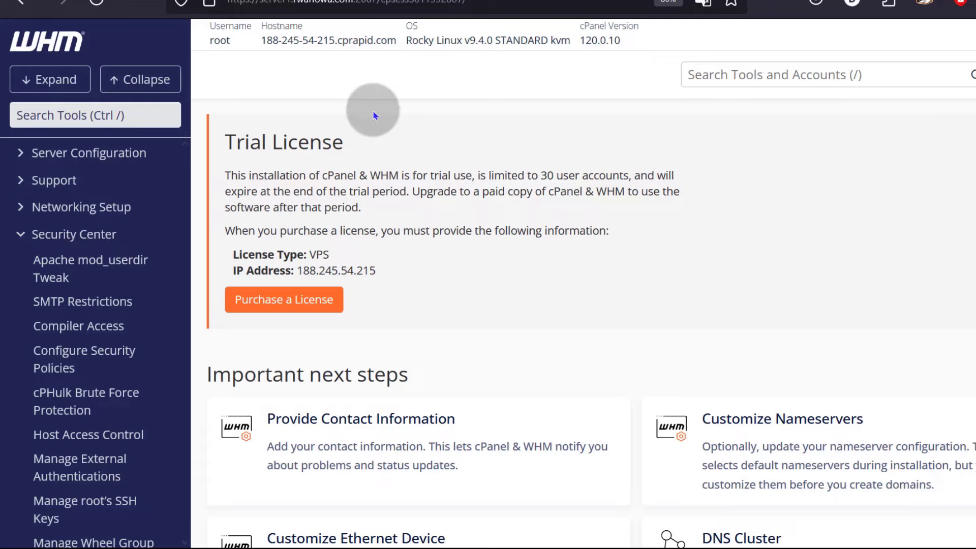
- Search the cPanel docs for 'sec' and open the Security Best Practices document
scroll(474, 124, down, 15)
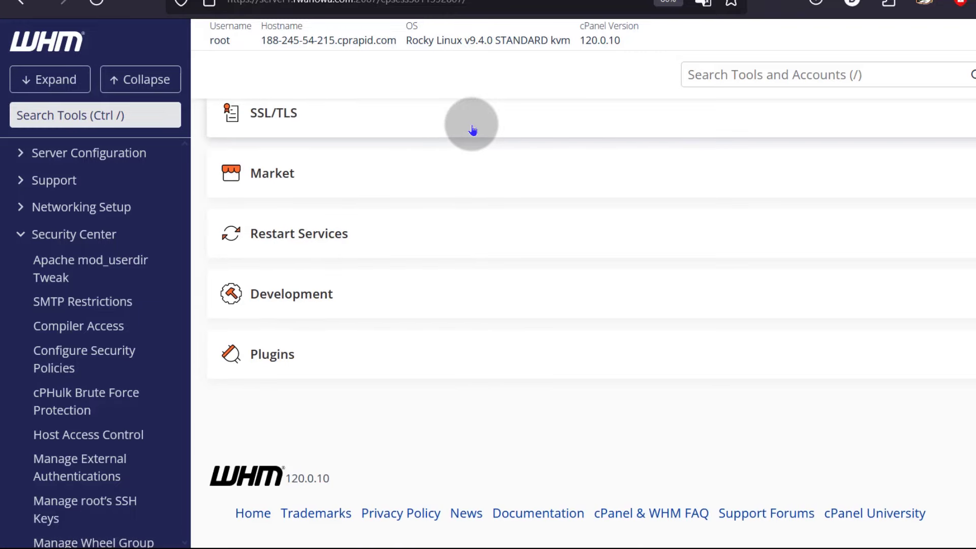
click(530, 512)
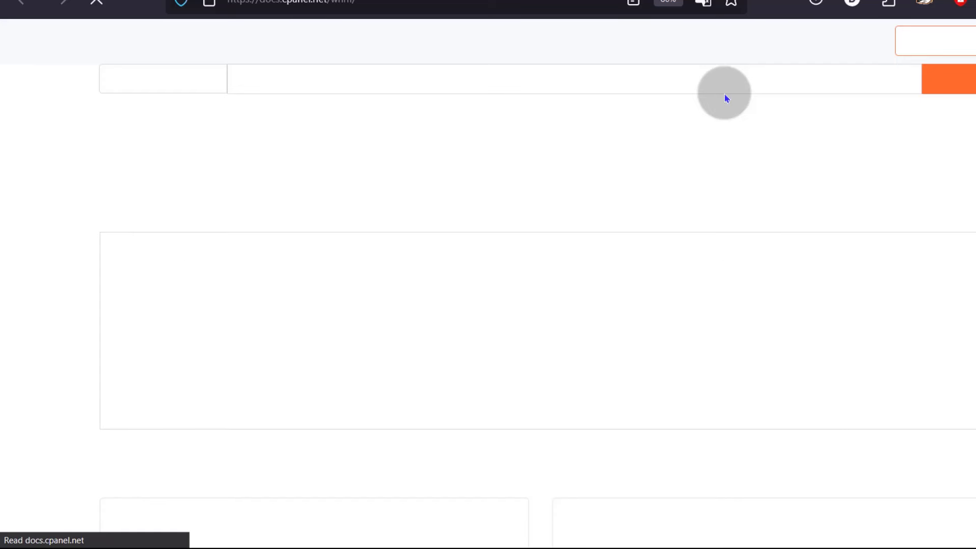
click(332, 80)
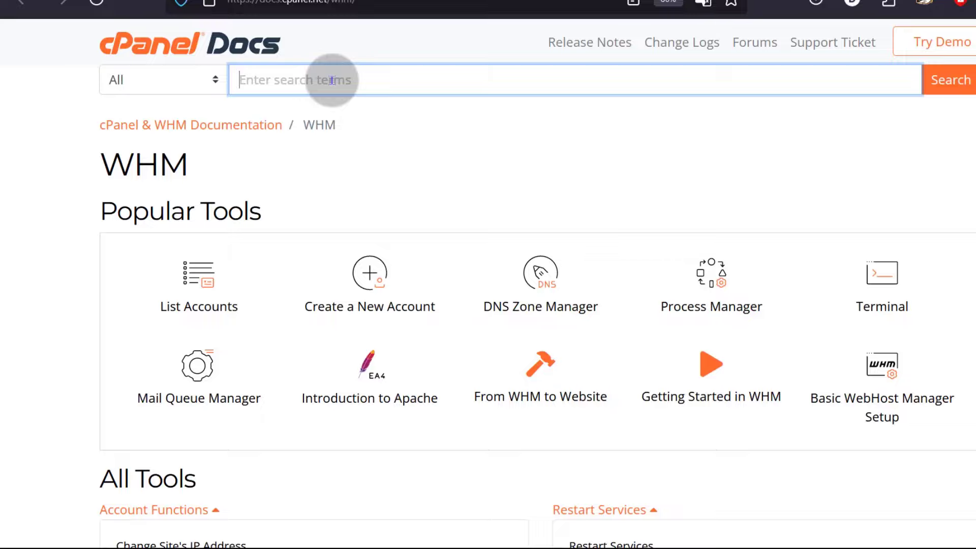
text(sec)
click(316, 101)
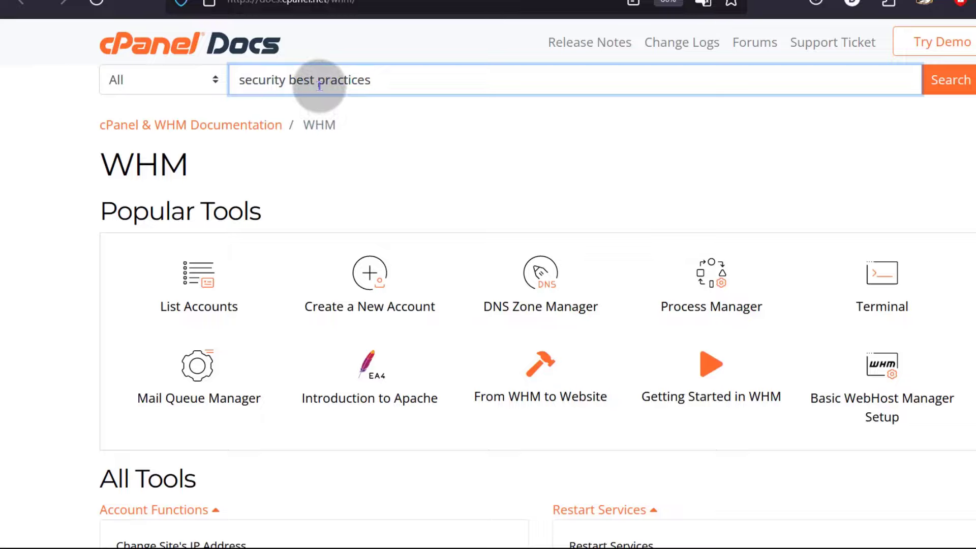
click(949, 80)
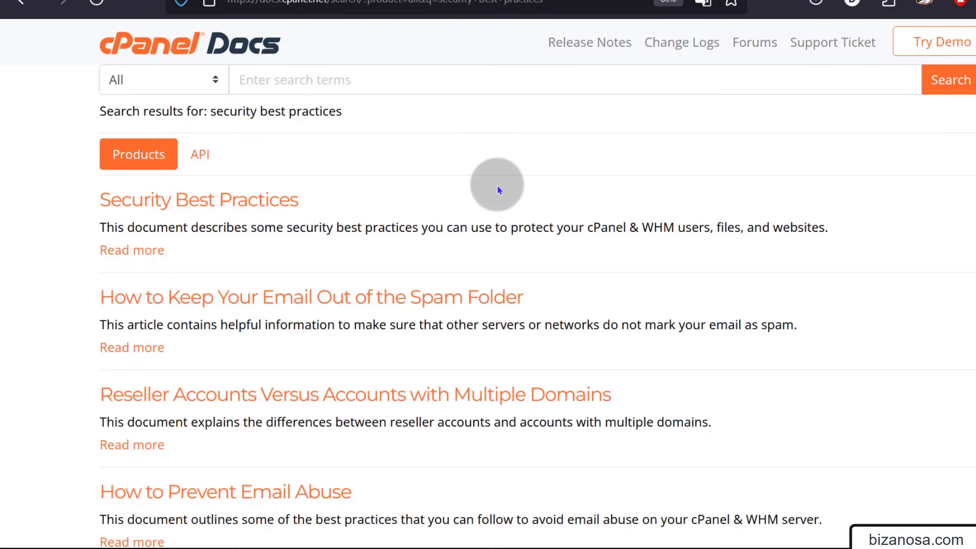
click(198, 201)
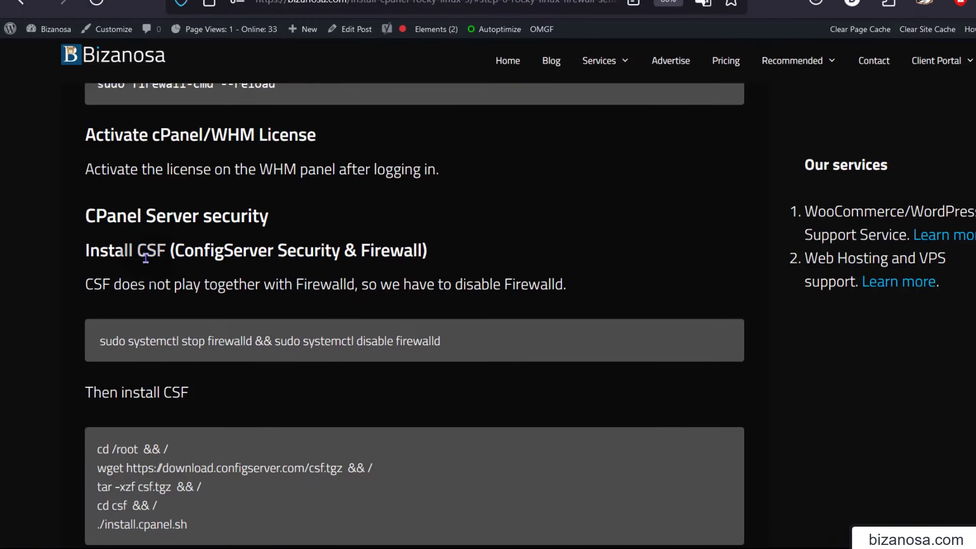
- Highlight CSF in the guide's Install CSF heading
drag(136, 252, 164, 252)
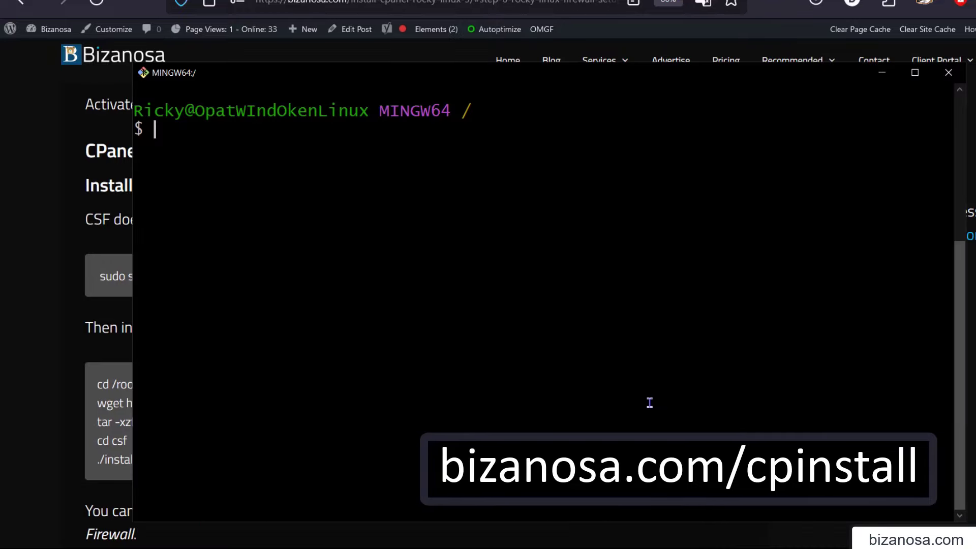
- SSH into the server as root with the key file and its passphrase
key(Up)
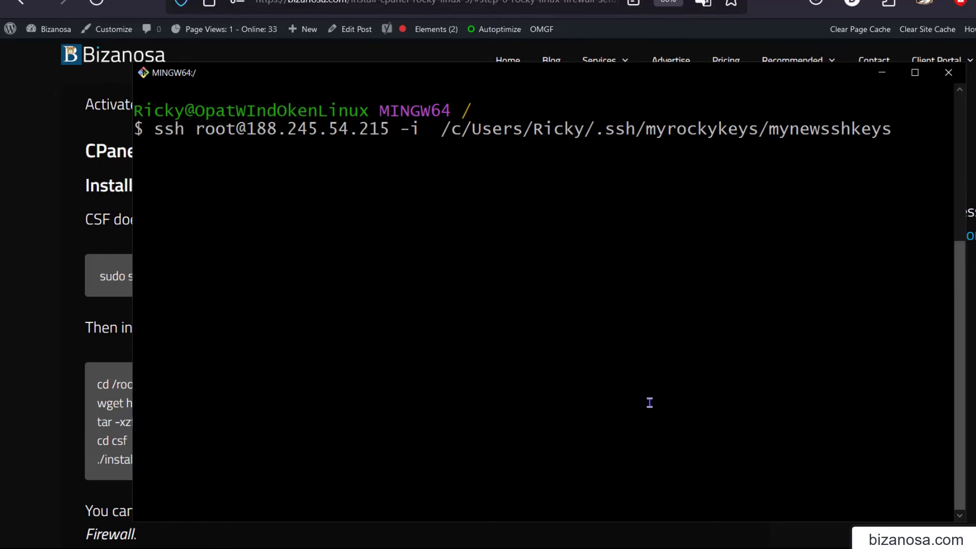
key(Return)
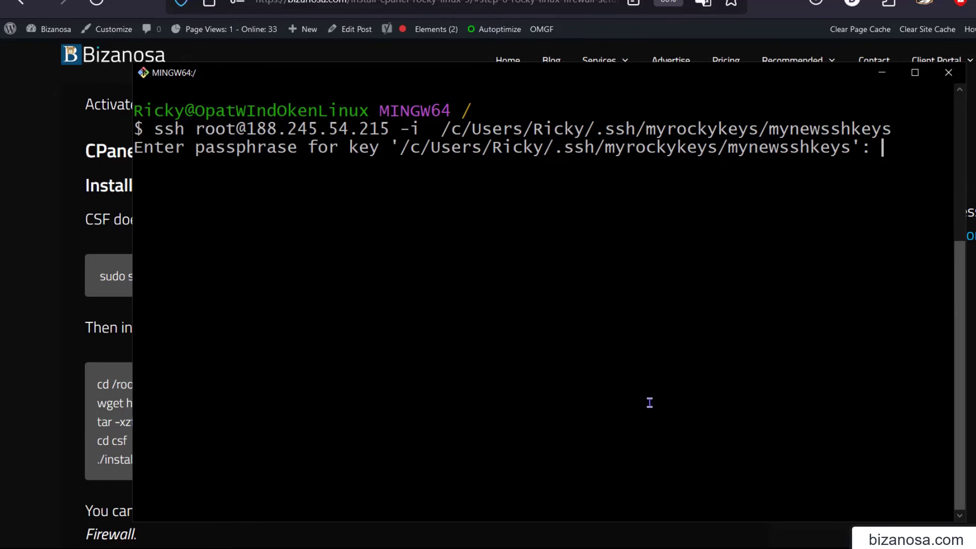
key(Return)
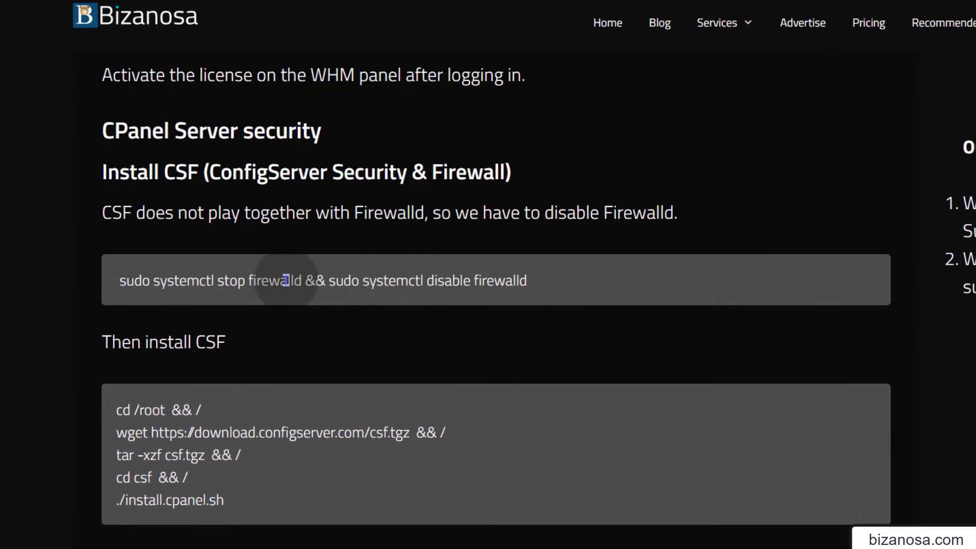
- Stop and disable firewalld by running the guide's command in the terminal
triple_click(285, 280)
key(ctrl+c)
right_click(286, 280)
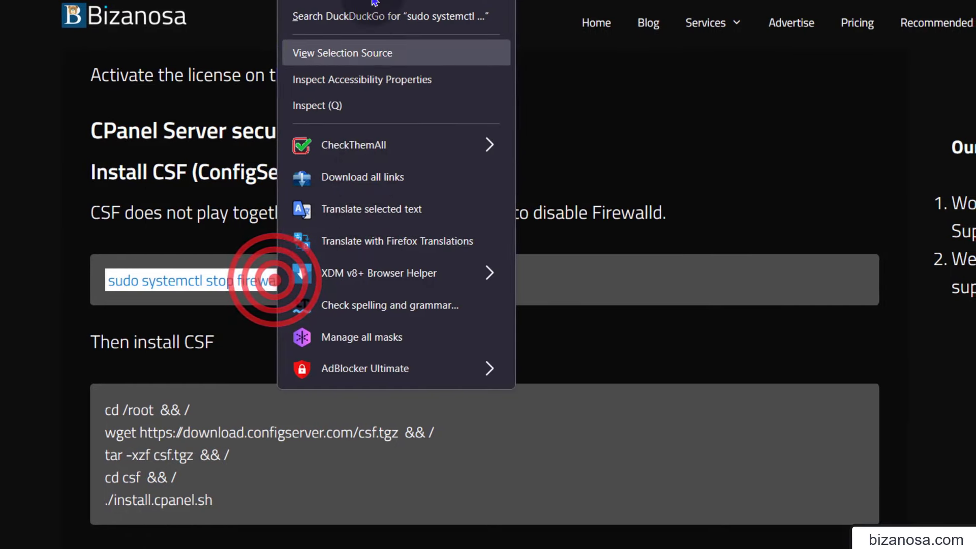
right_click(468, 59)
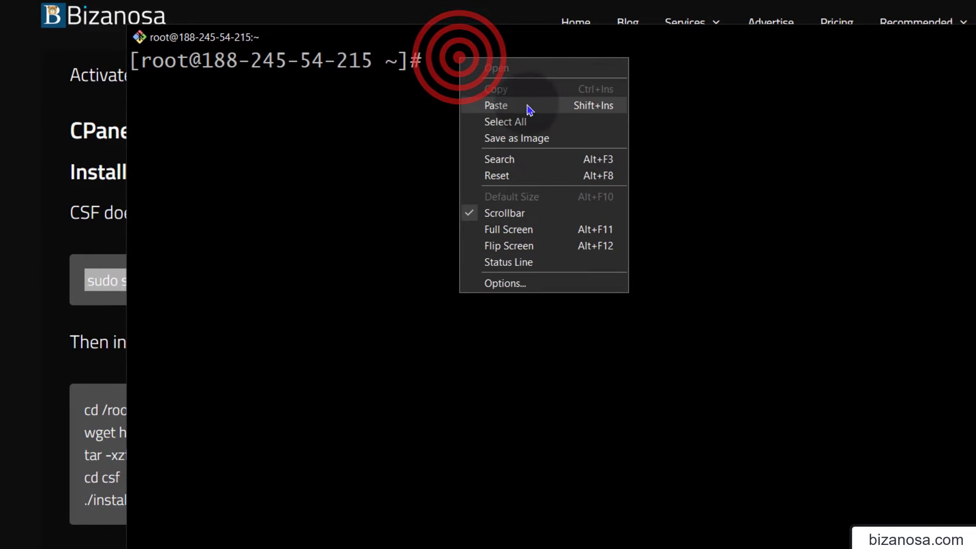
click(515, 104)
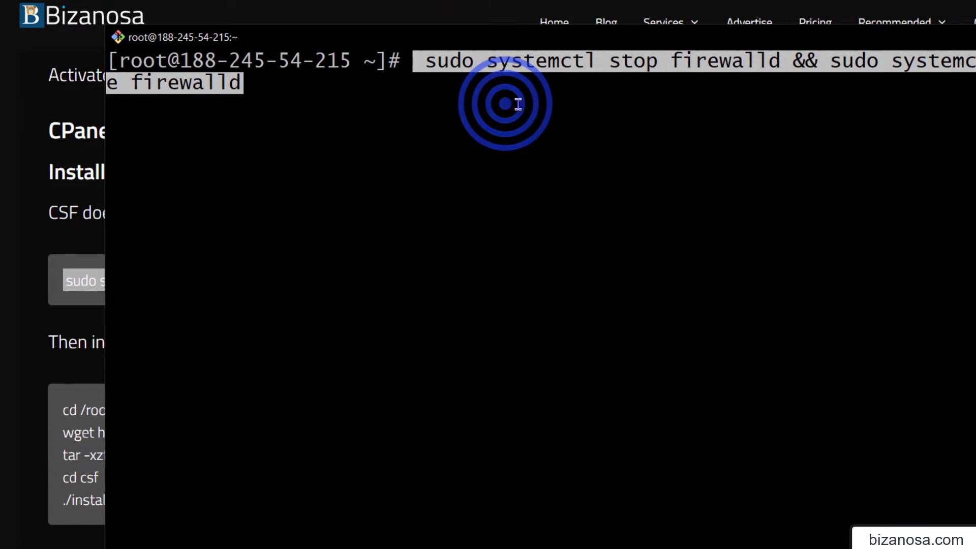
key(Return)
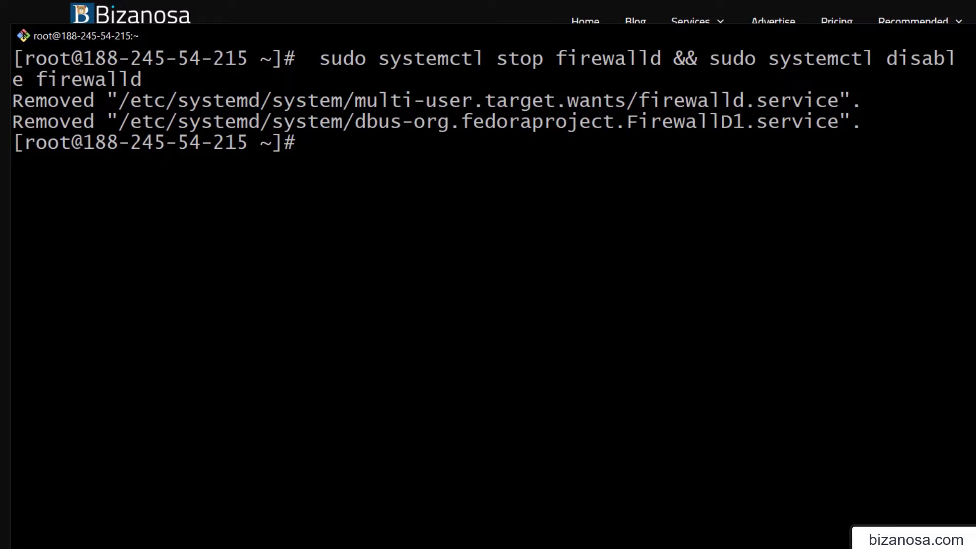
key(alt+Tab)
- Copy the five CSF install command lines from the guide
scroll(330, 344, down, 1)
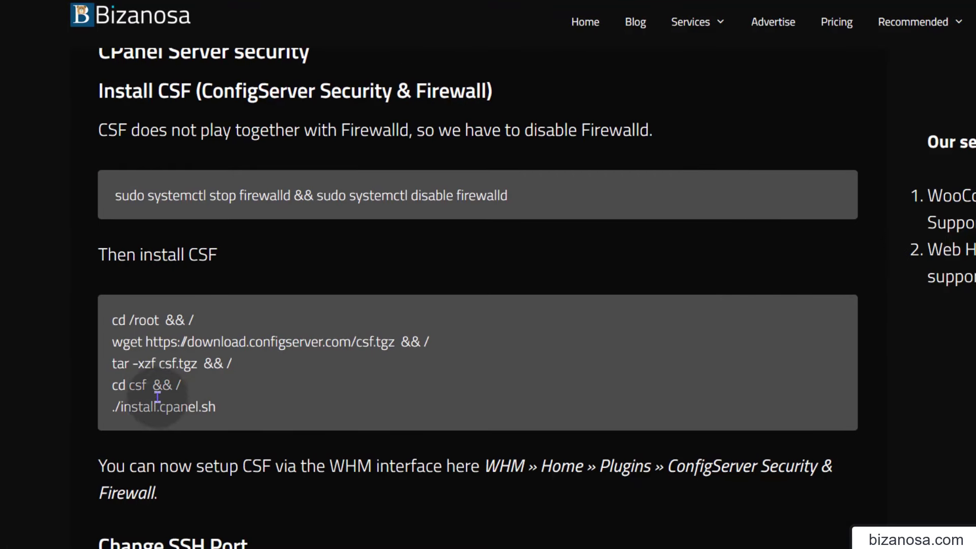
drag(113, 320, 246, 414)
right_click(190, 409)
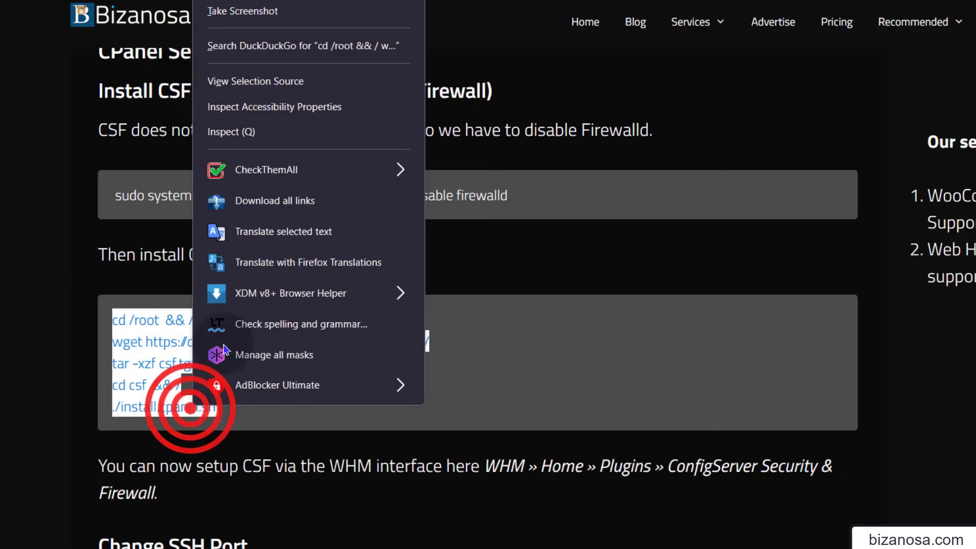
click(231, 0)
click(257, 398)
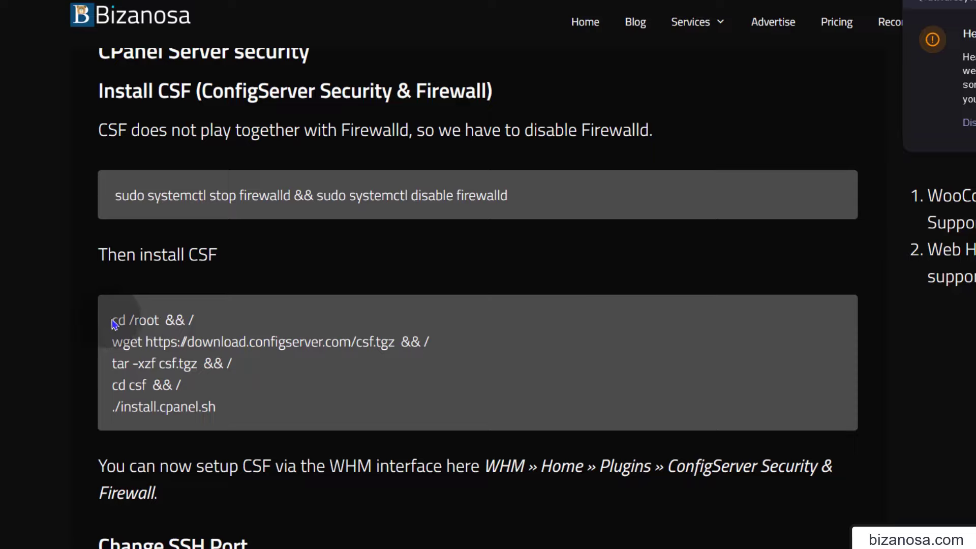
- Point out each install step: cd /root, csf.tgz download, tar extraction, cd csf, ./install.cpanel.sh
drag(113, 320, 148, 319)
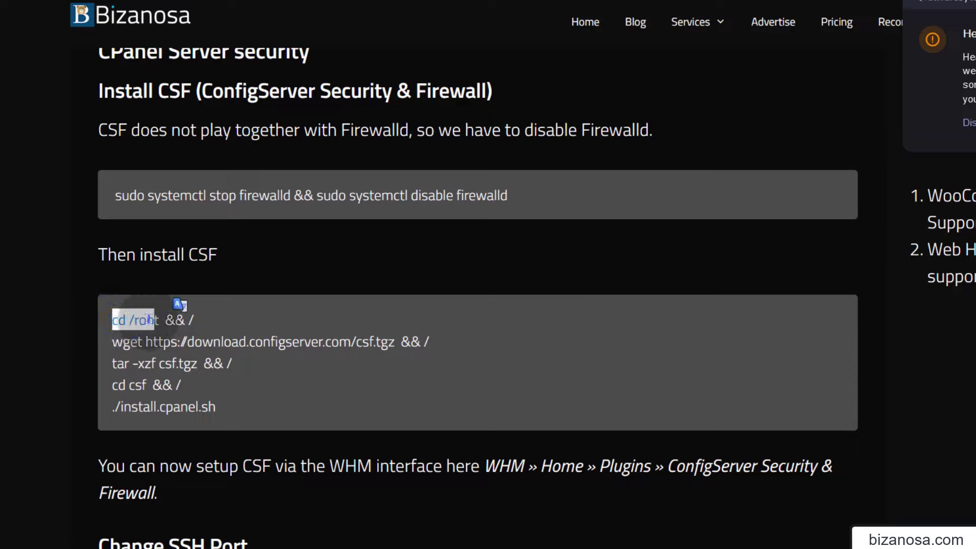
click(149, 319)
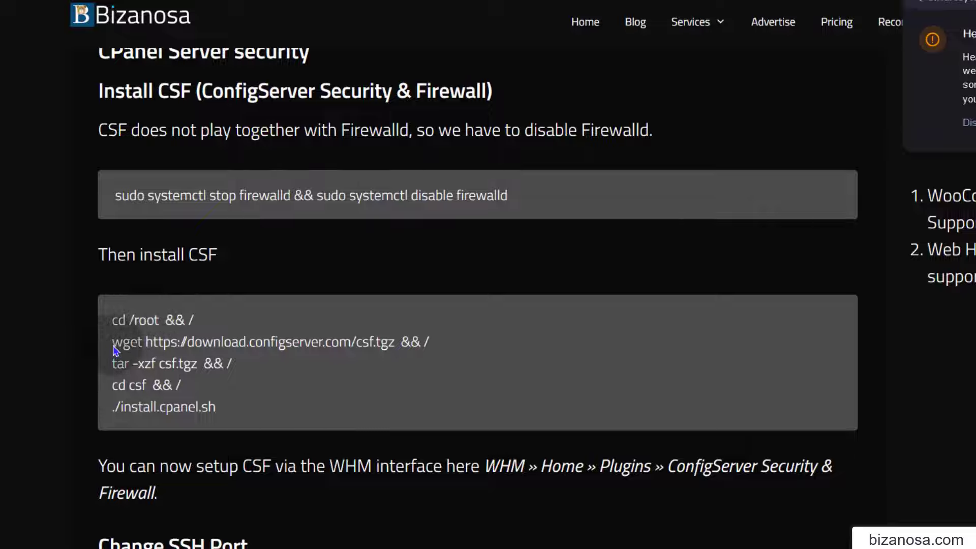
drag(232, 341, 391, 342)
click(387, 373)
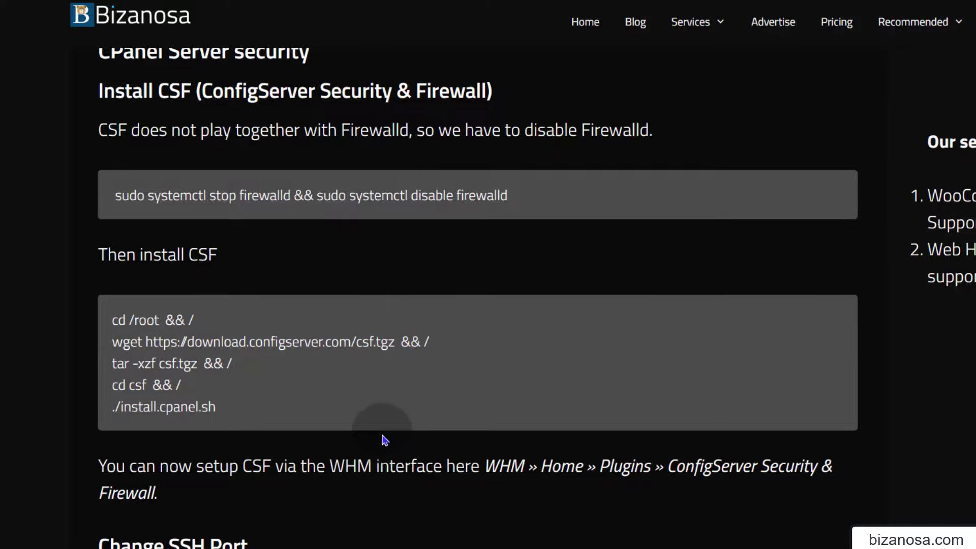
drag(112, 364, 197, 364)
click(261, 379)
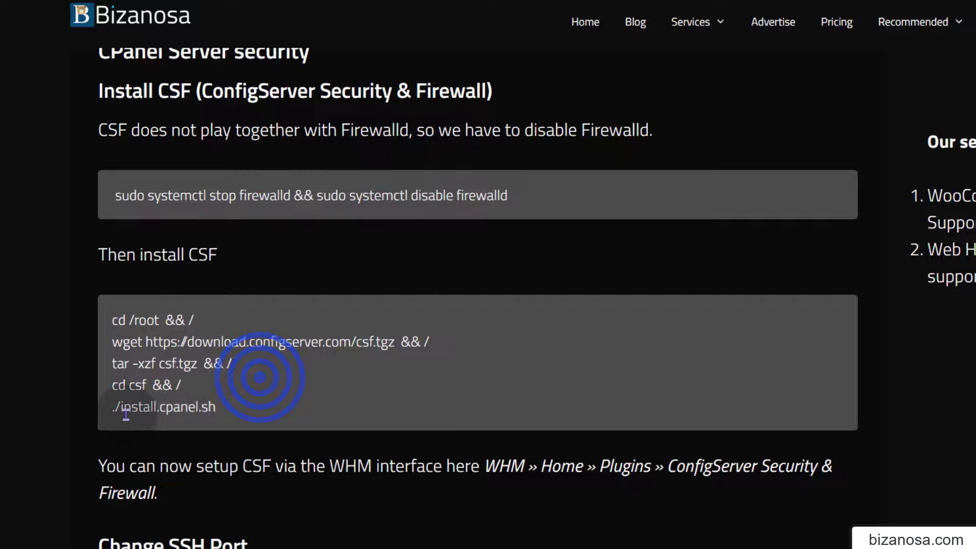
click(115, 385)
drag(115, 385, 143, 383)
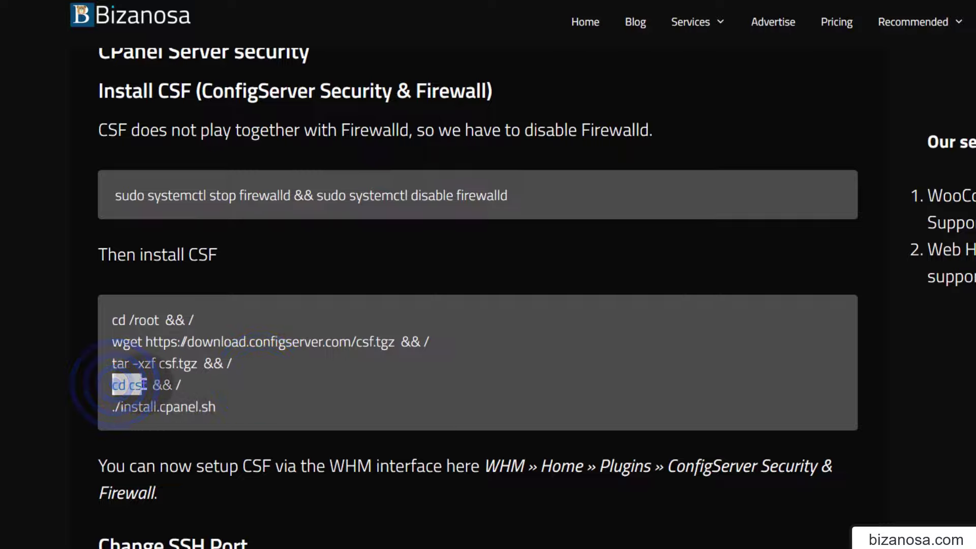
click(132, 380)
click(113, 408)
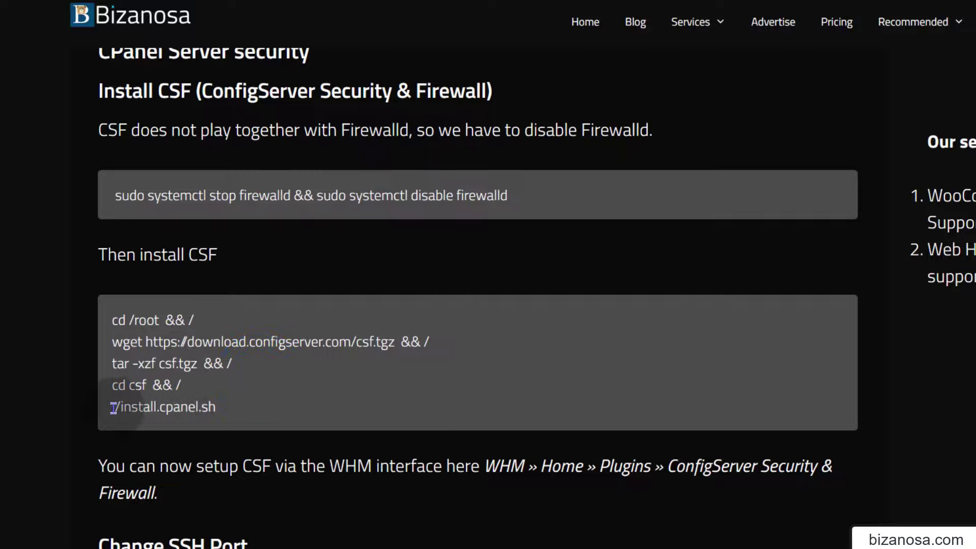
drag(111, 408, 257, 414)
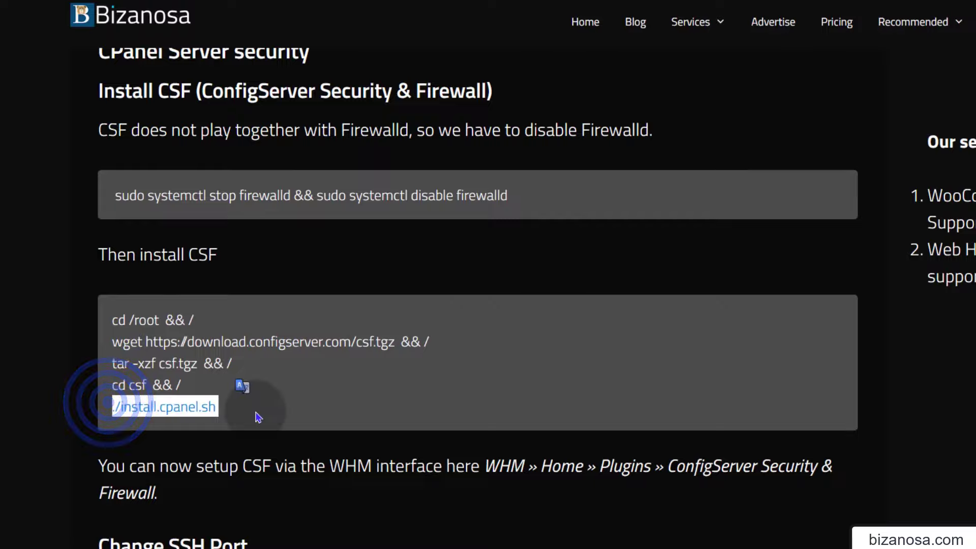
click(257, 417)
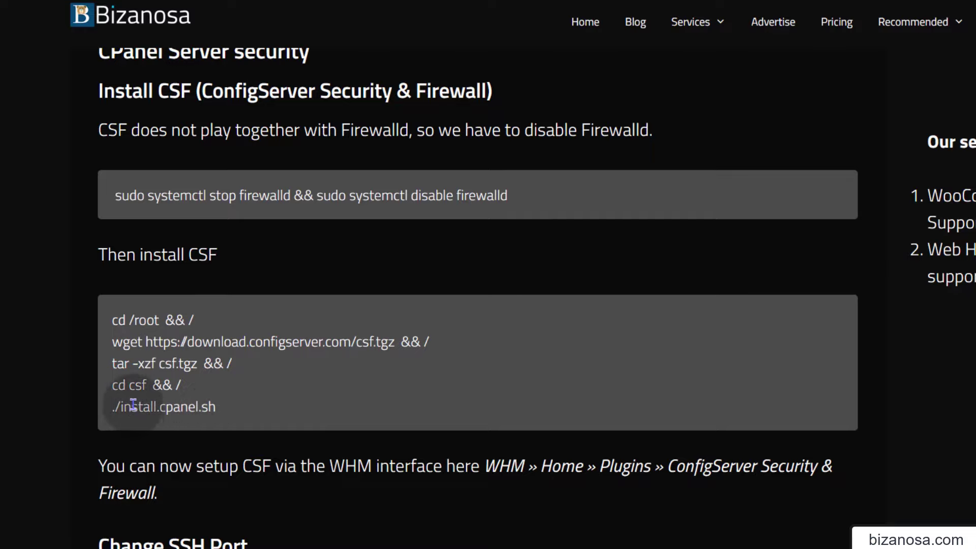
- Paste the whole CSF install block at the server's root prompt
drag(113, 319, 221, 408)
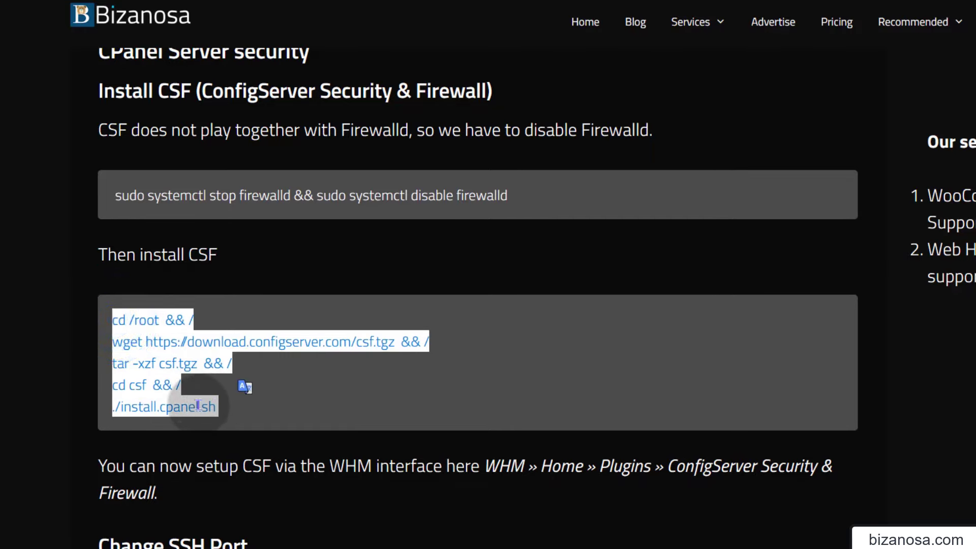
key(alt+Tab)
right_click(323, 149)
click(381, 196)
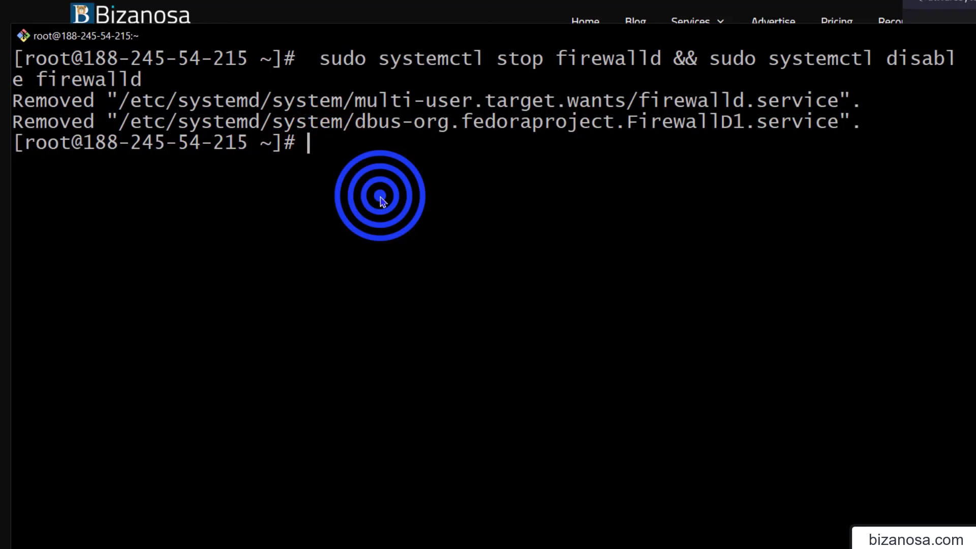
- Run the pasted cd/wget/tar/install.cpanel.sh block so CSF installs on server1 and reports Installation Completed
key(Return)
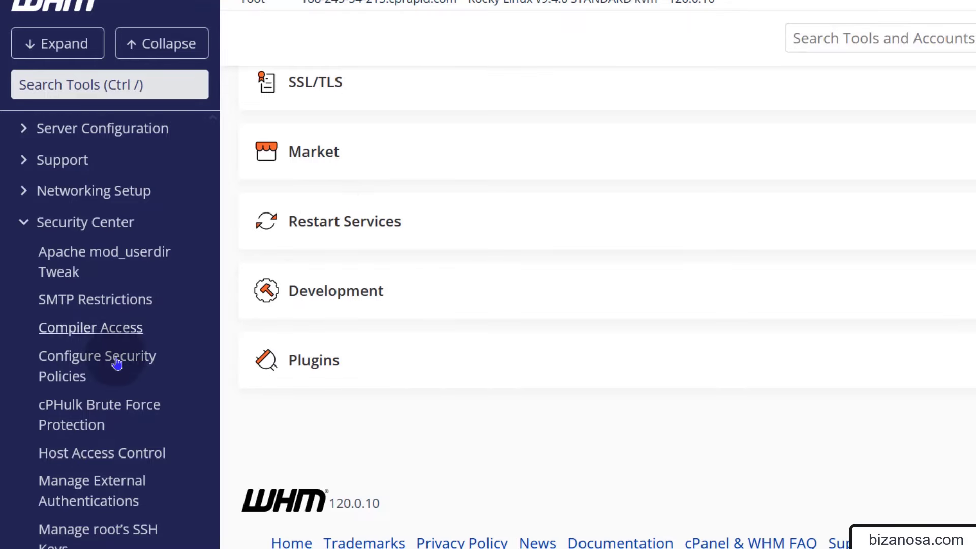
scroll(109, 370, down, 12)
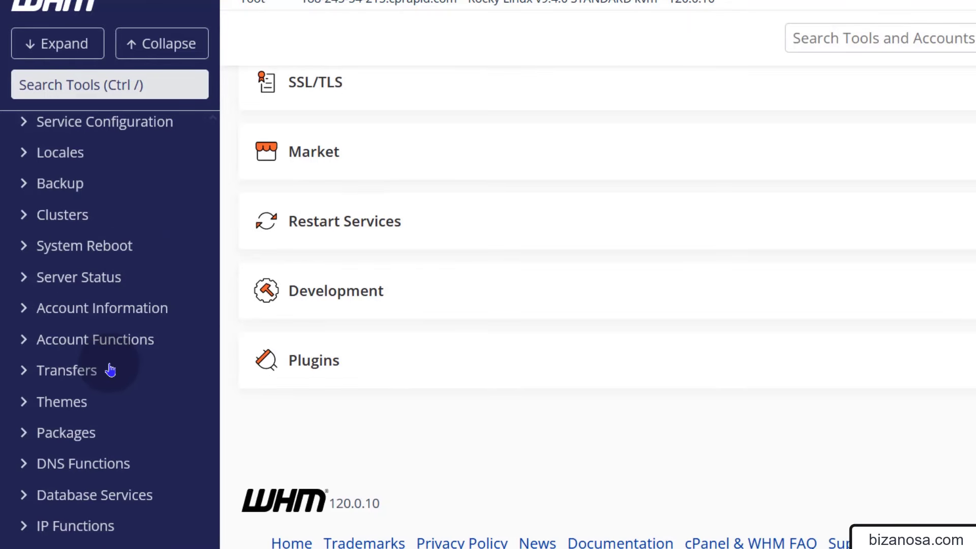
- Go through WHM Plugins to ConfigServer Security & Firewall and open its Firewall Configuration page
scroll(109, 355, up, 15)
click(178, 49)
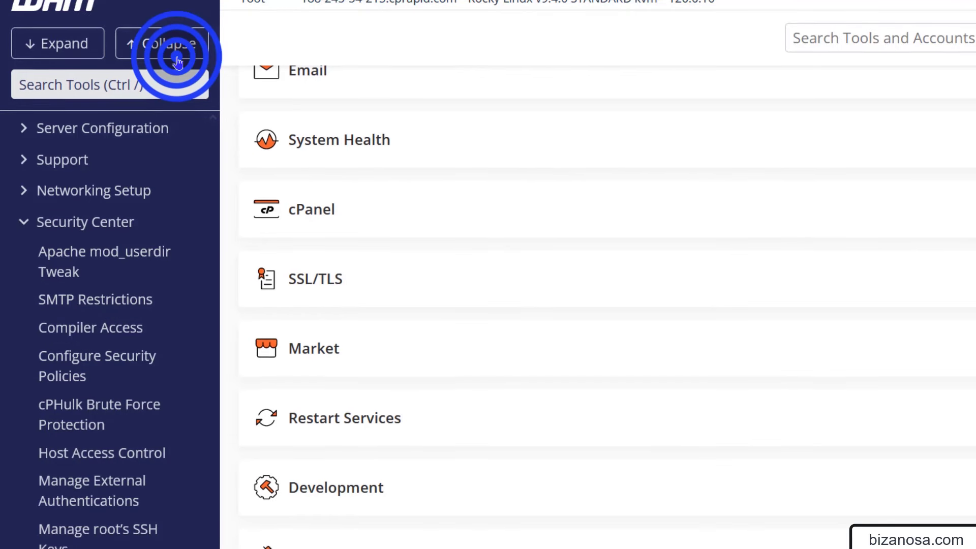
scroll(135, 352, down, 10)
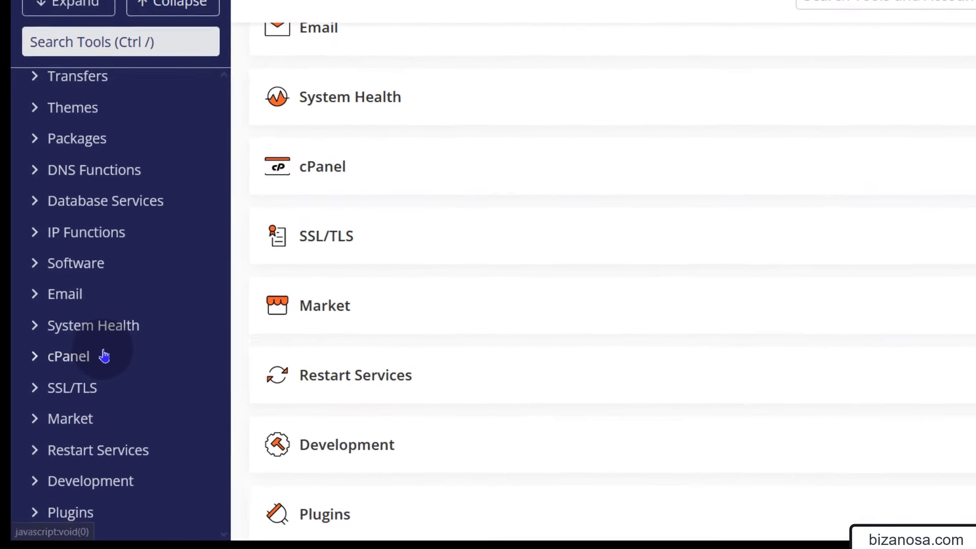
click(35, 501)
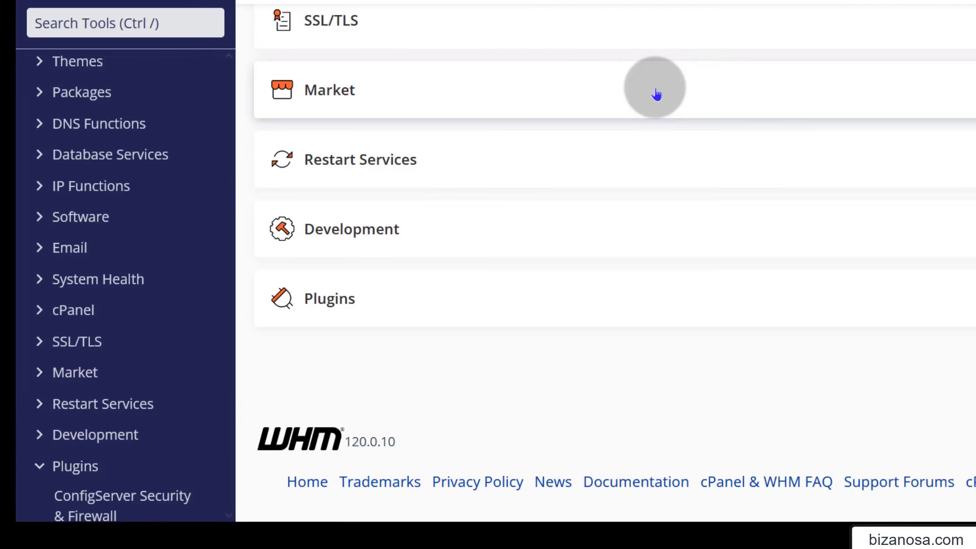
scroll(163, 407, down, 1)
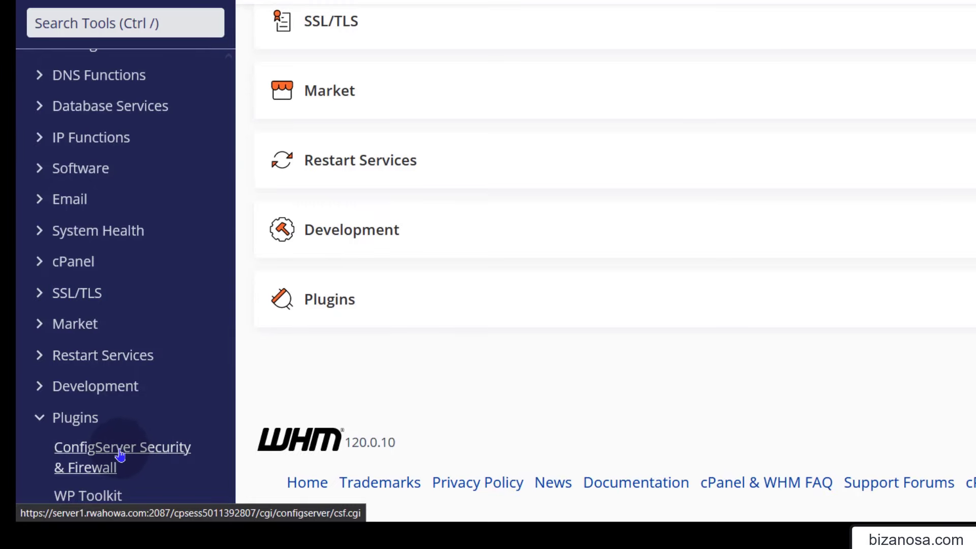
click(88, 450)
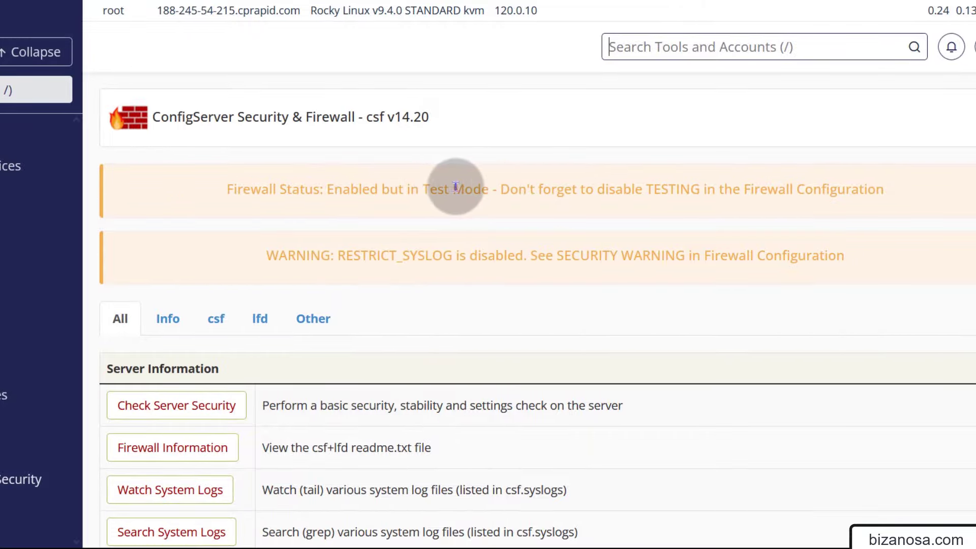
scroll(559, 269, down, 5)
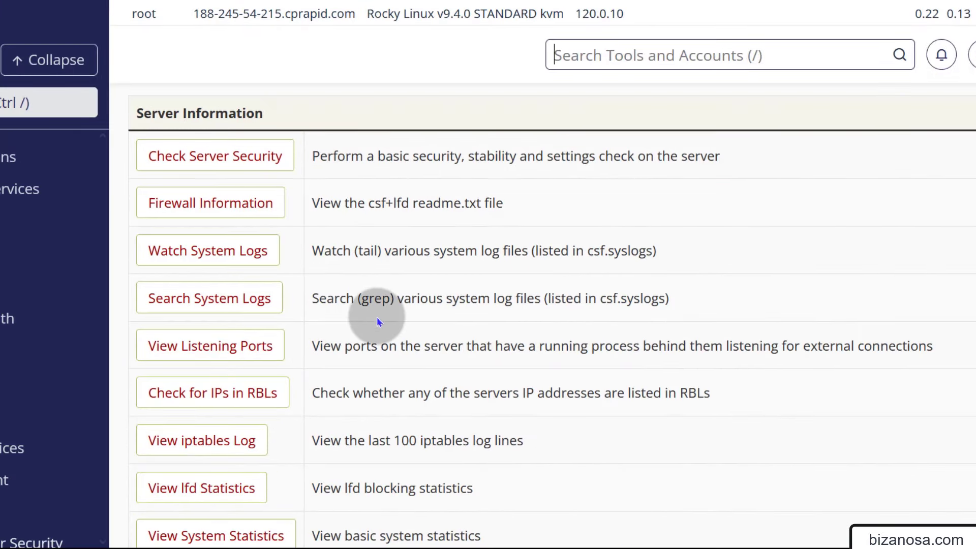
scroll(432, 282, down, 2)
scroll(304, 325, down, 3)
scroll(297, 312, down, 10)
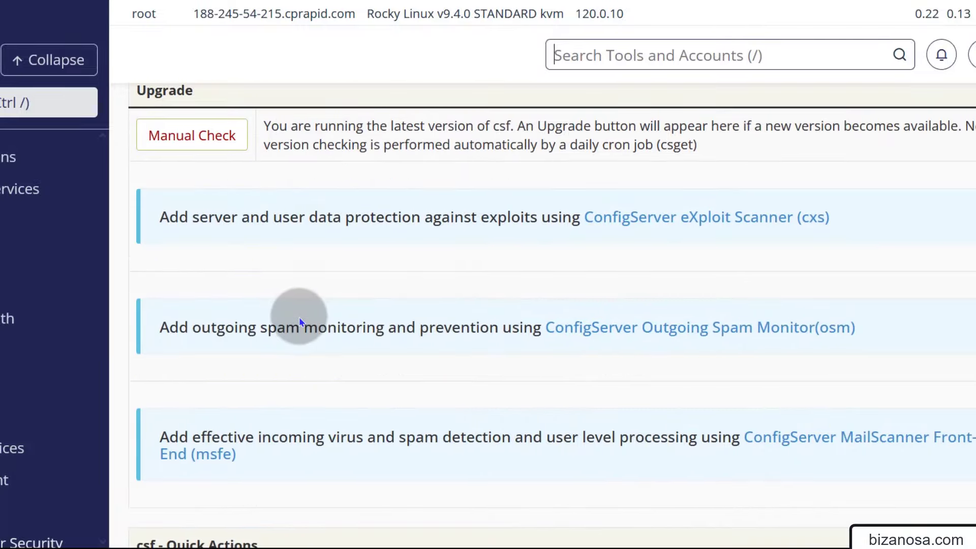
scroll(299, 316, down, 8)
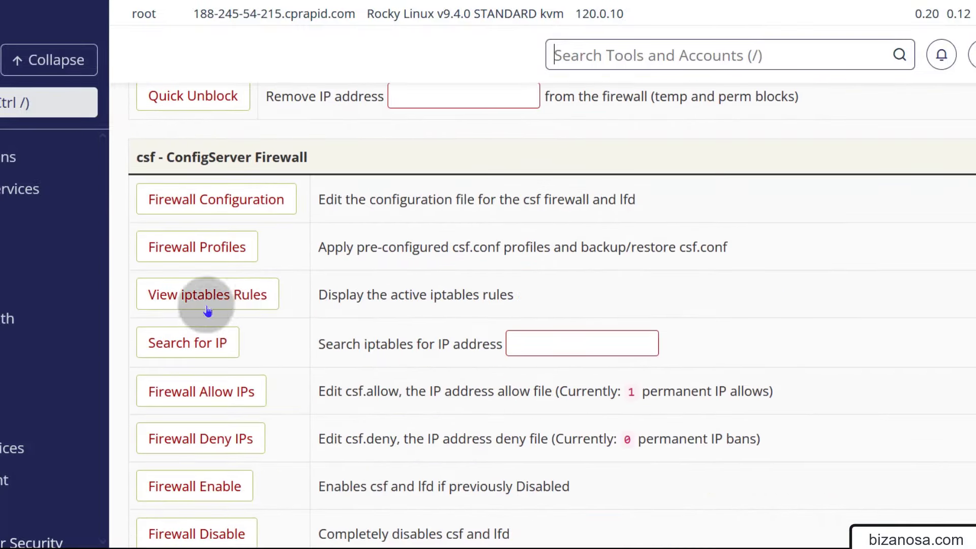
click(219, 202)
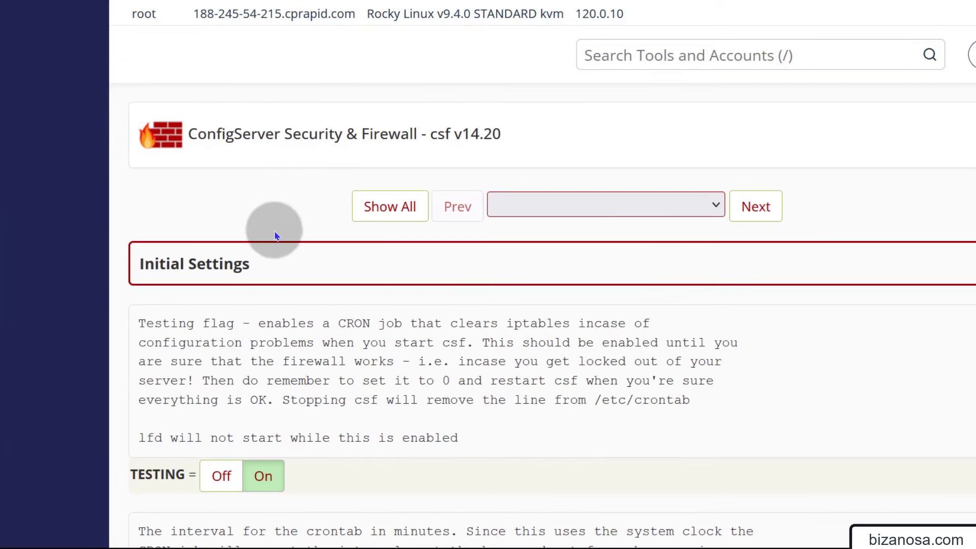
- Set the csf TESTING option to Off and save the configuration with Change
scroll(370, 284, down, 4)
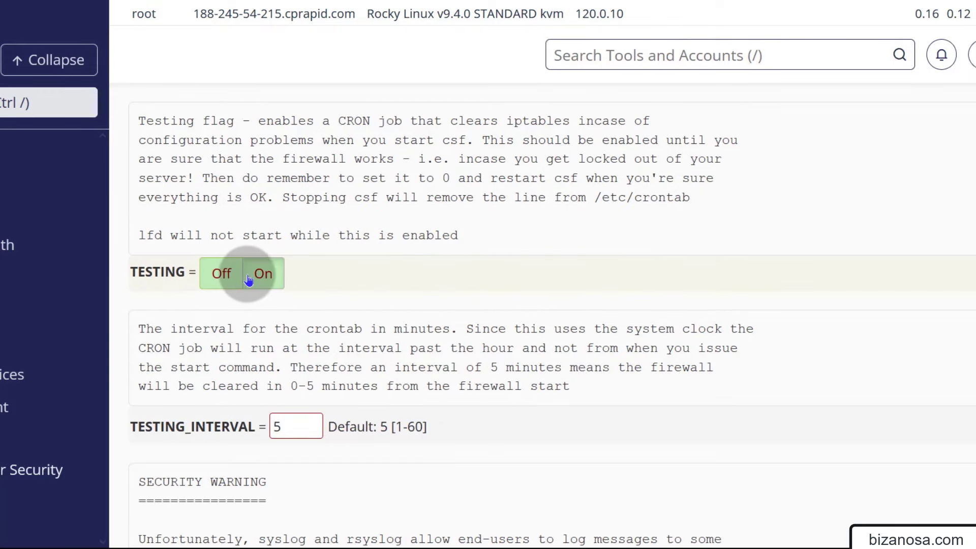
click(219, 275)
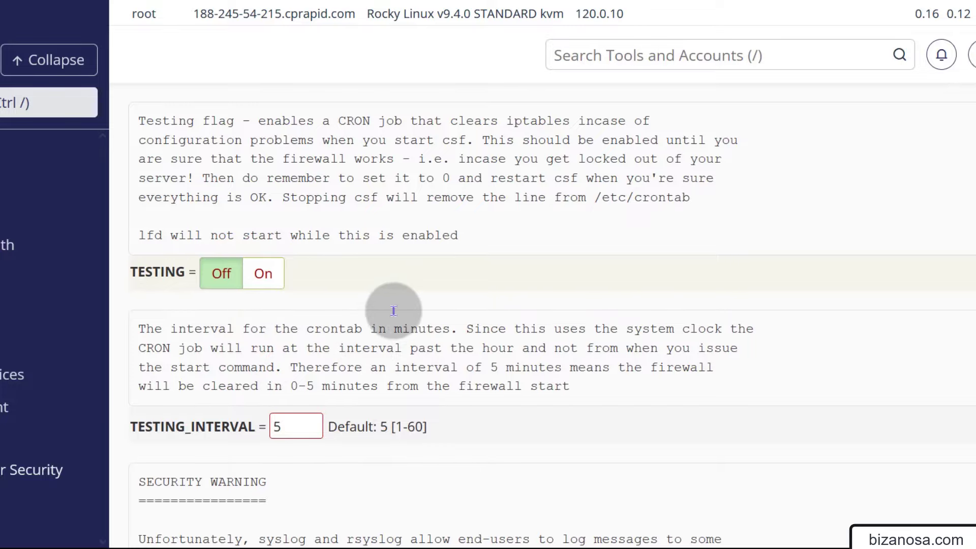
scroll(393, 310, down, 20)
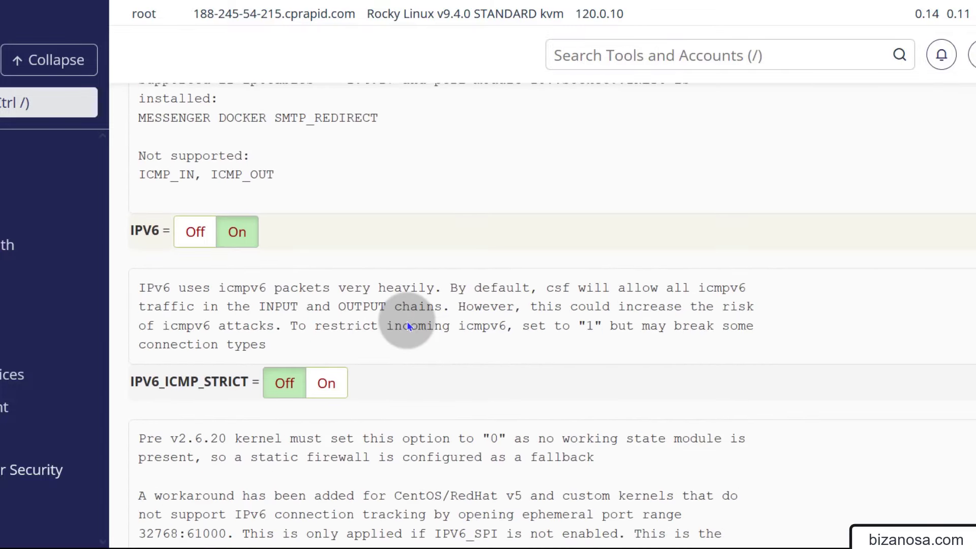
scroll(408, 326, down, 20)
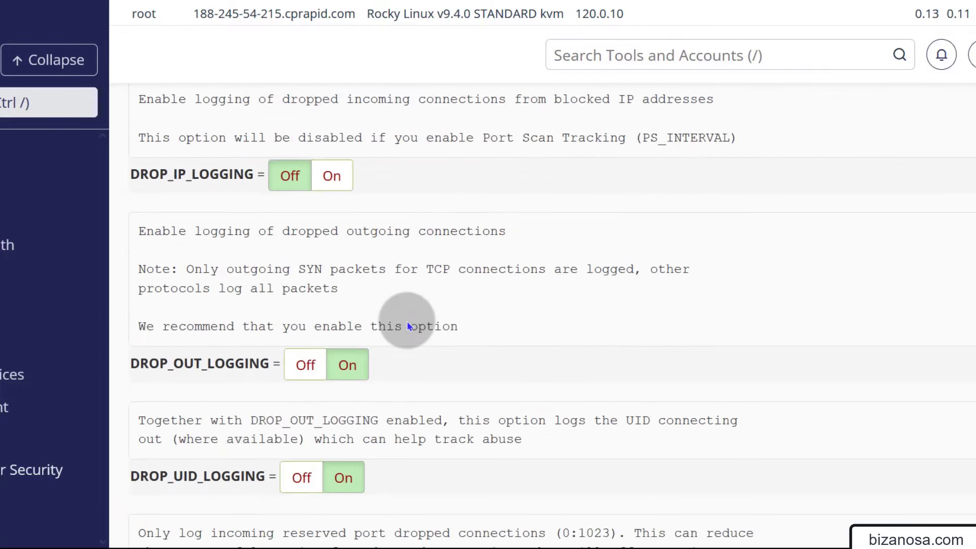
scroll(408, 326, down, 20)
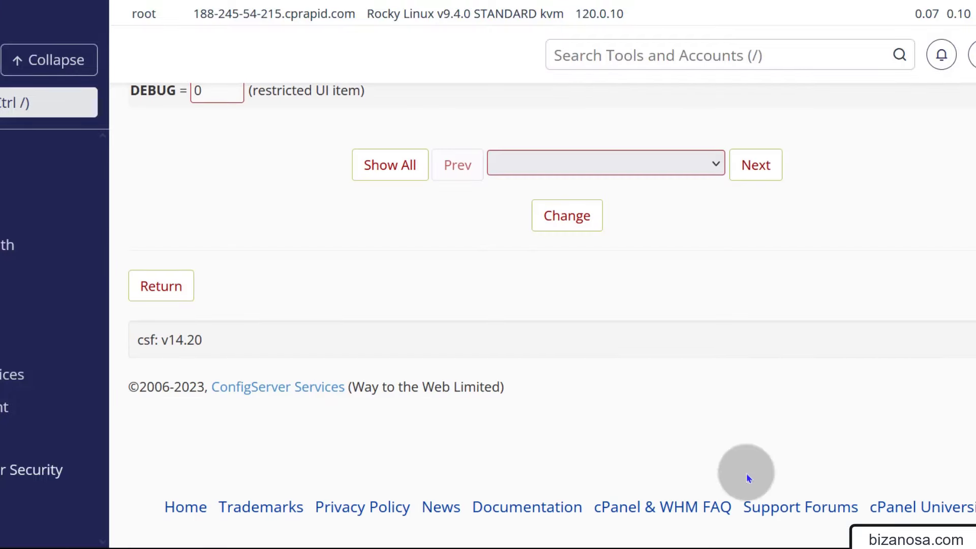
click(578, 223)
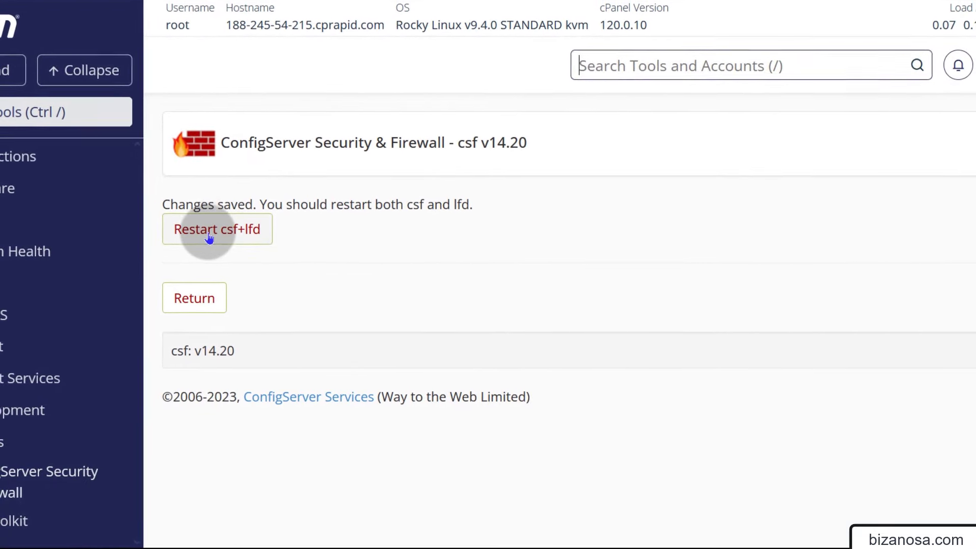
- Restart csf+lfd, then return to the csf main page showing Enabled and Running
click(191, 229)
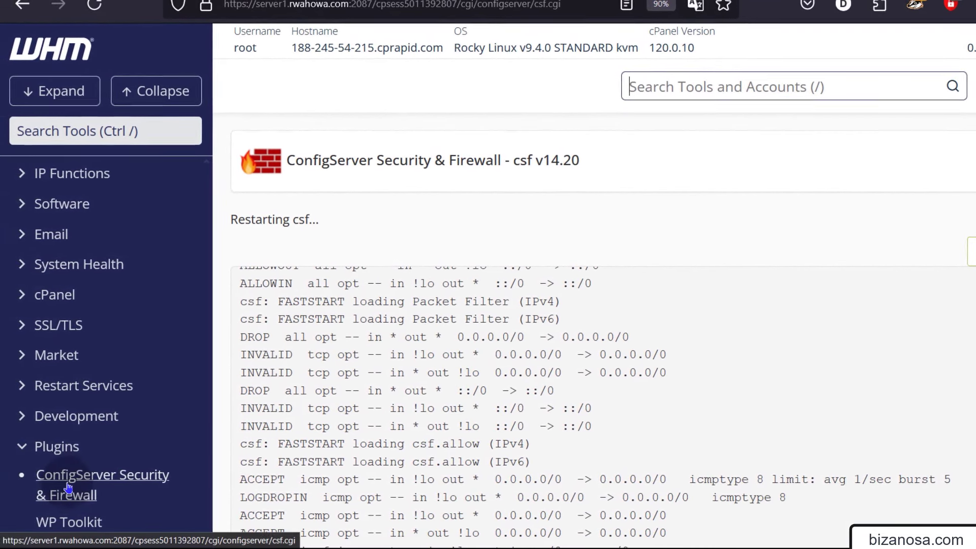
click(60, 480)
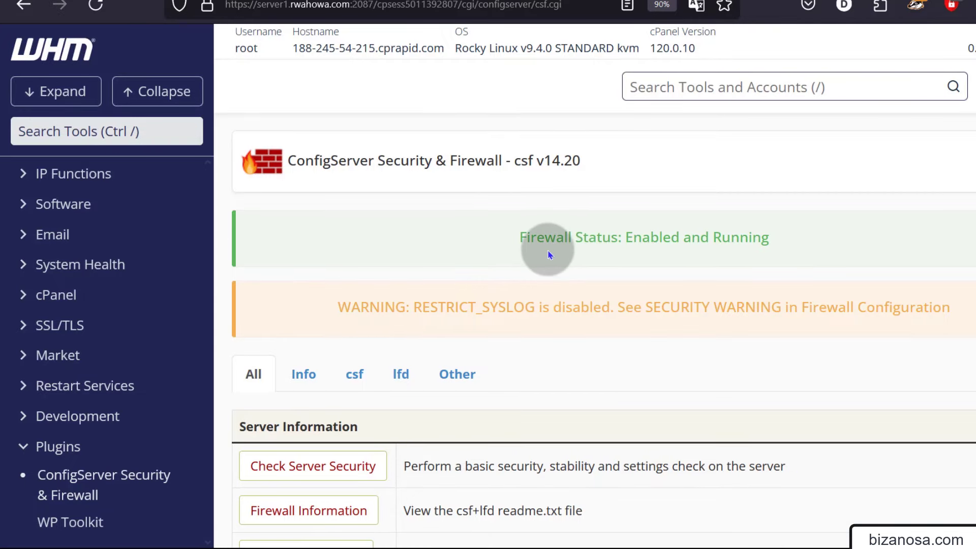
scroll(559, 264, down, 3)
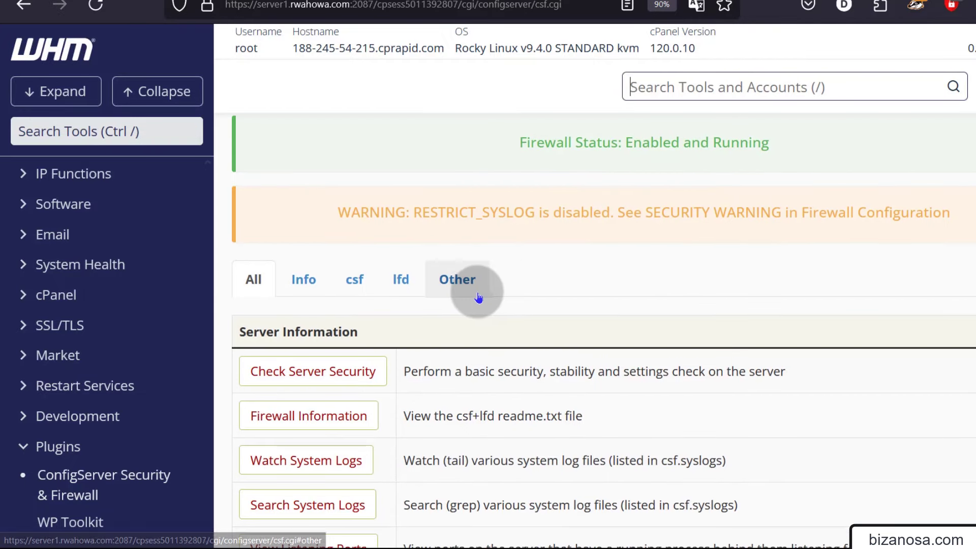
scroll(510, 289, up, 3)
scroll(526, 267, down, 5)
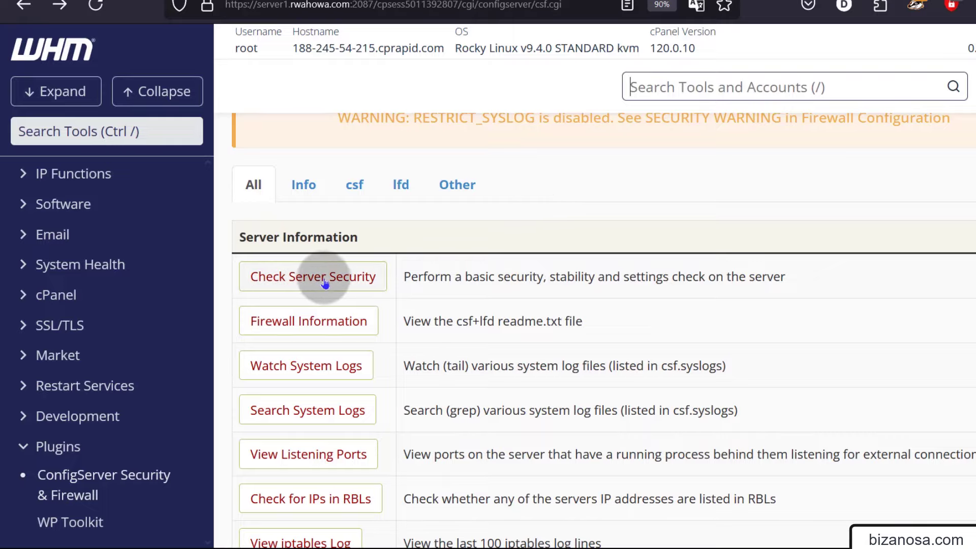
- Run Check Server Security and scroll through the Firewall, Server and SSH/Telnet results
click(306, 277)
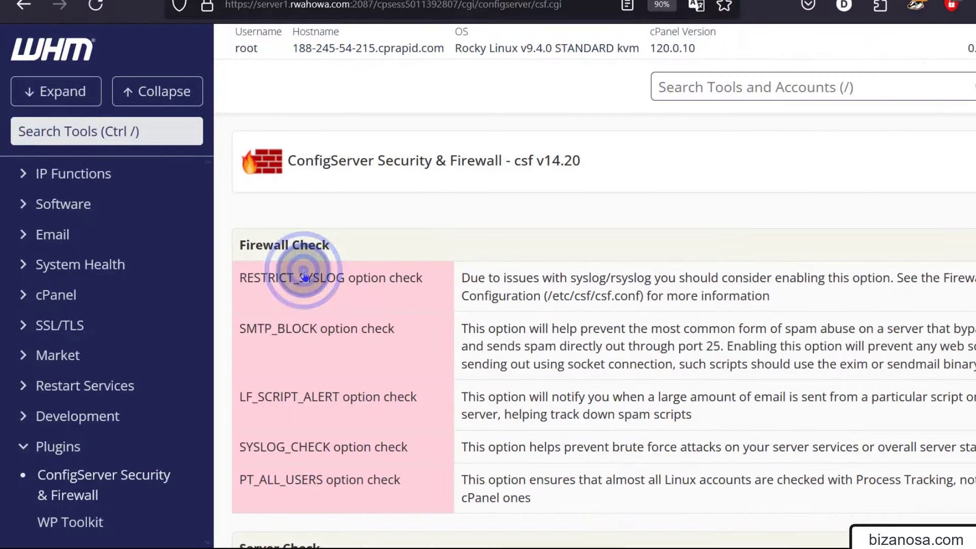
scroll(366, 269, down, 15)
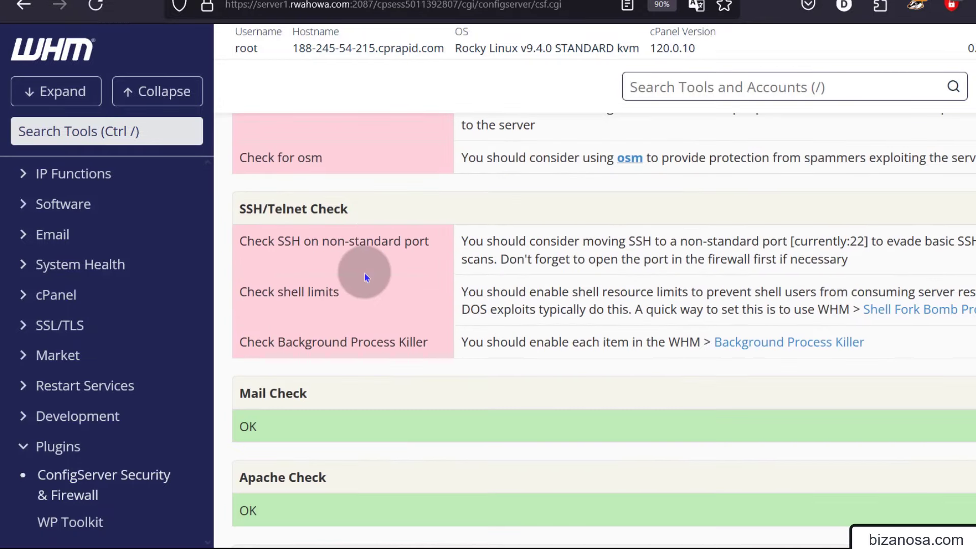
scroll(364, 273, down, 10)
scroll(386, 259, up, 20)
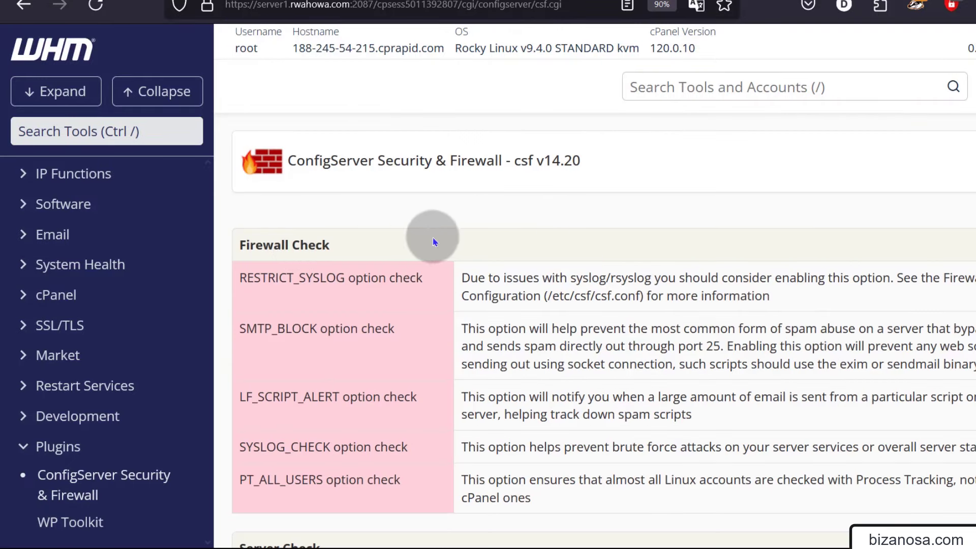
scroll(406, 258, down, 9)
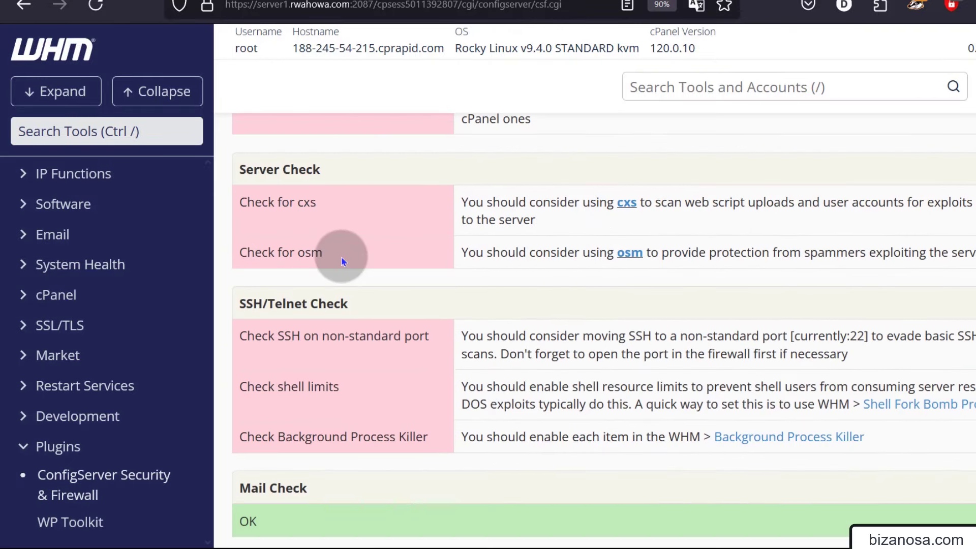
scroll(342, 261, down, 15)
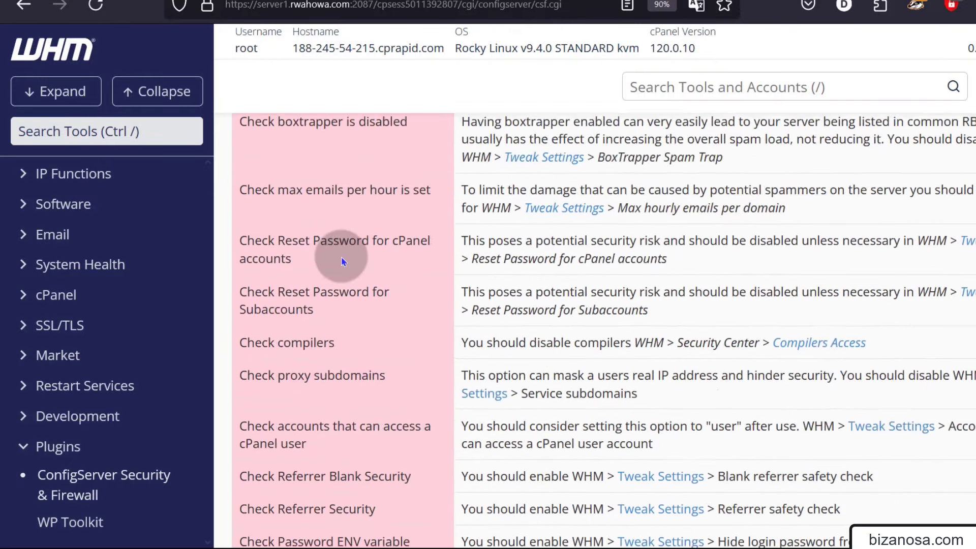
scroll(340, 261, down, 10)
scroll(403, 261, up, 4)
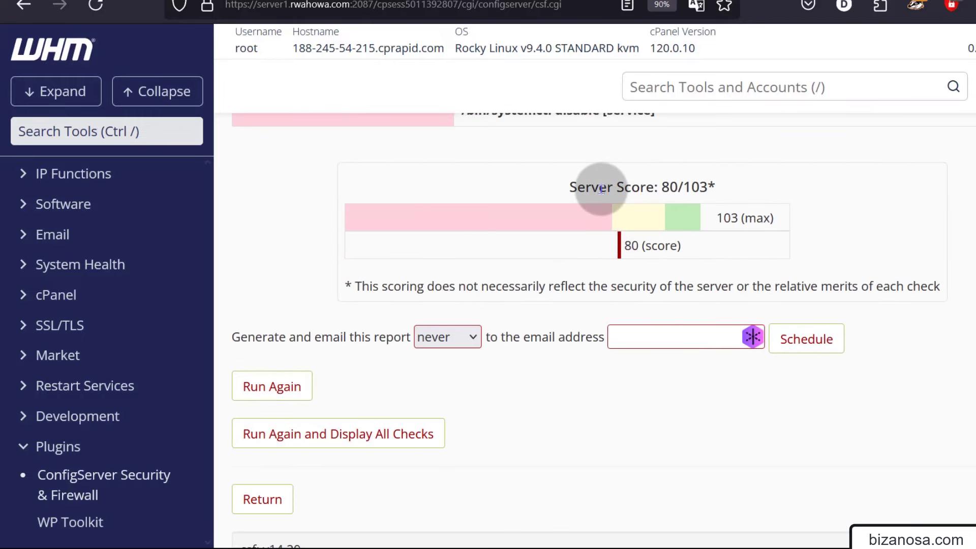
- Highlight the 80/103 server score and the Check shell limits item, then clear the selection
double_click(665, 187)
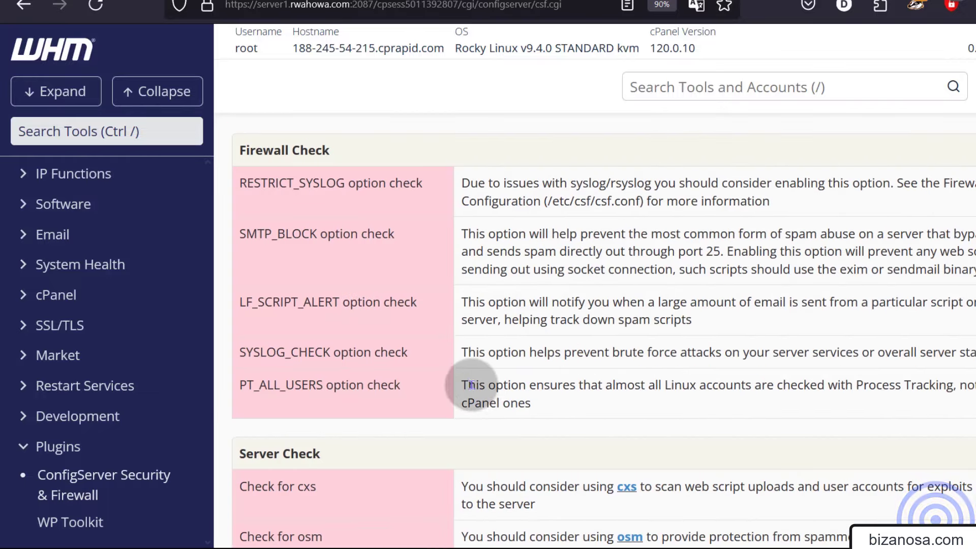
scroll(508, 422, up, 2)
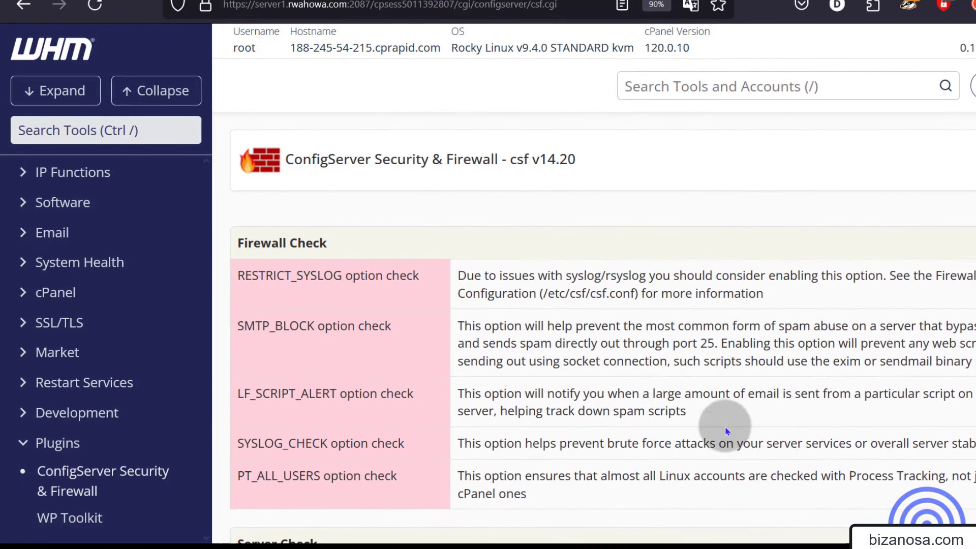
scroll(551, 309, down, 8)
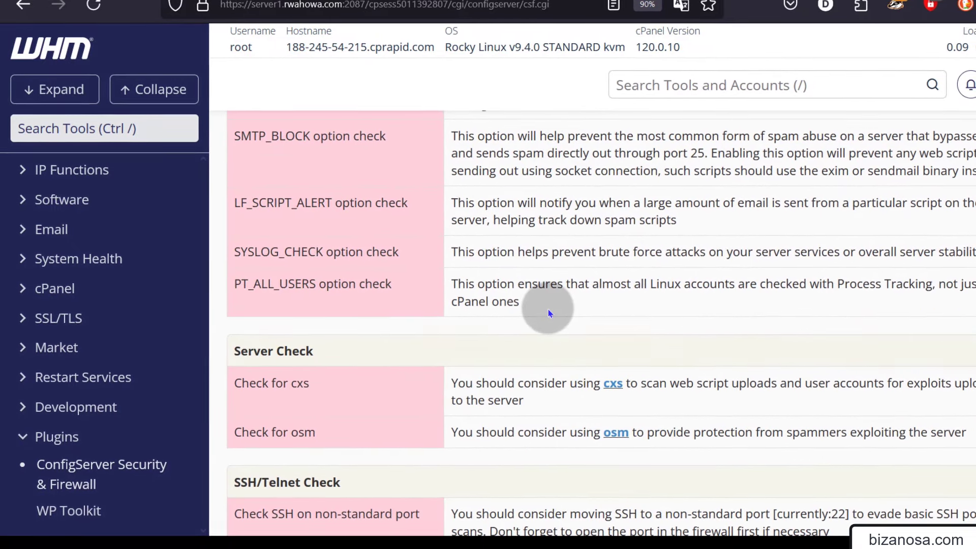
scroll(523, 275, up, 2)
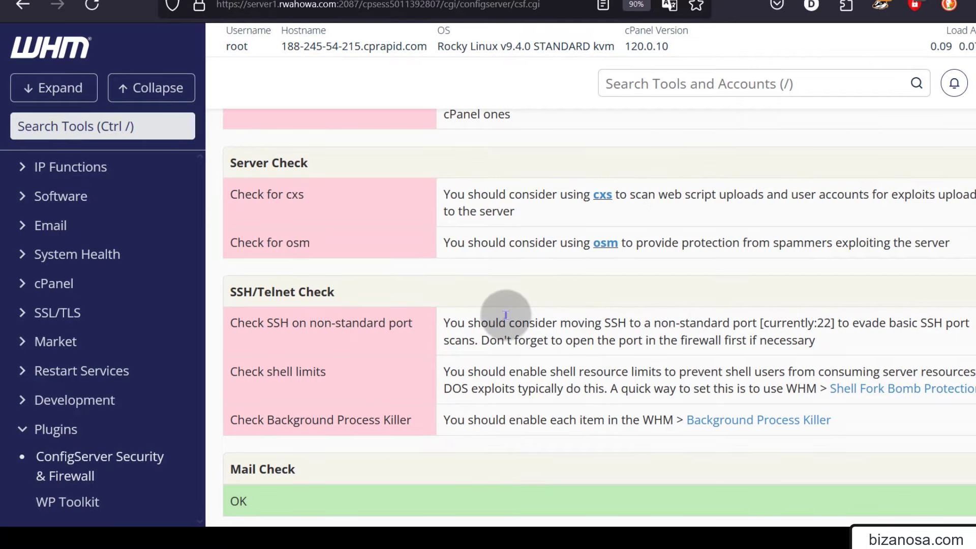
scroll(482, 285, down, 2)
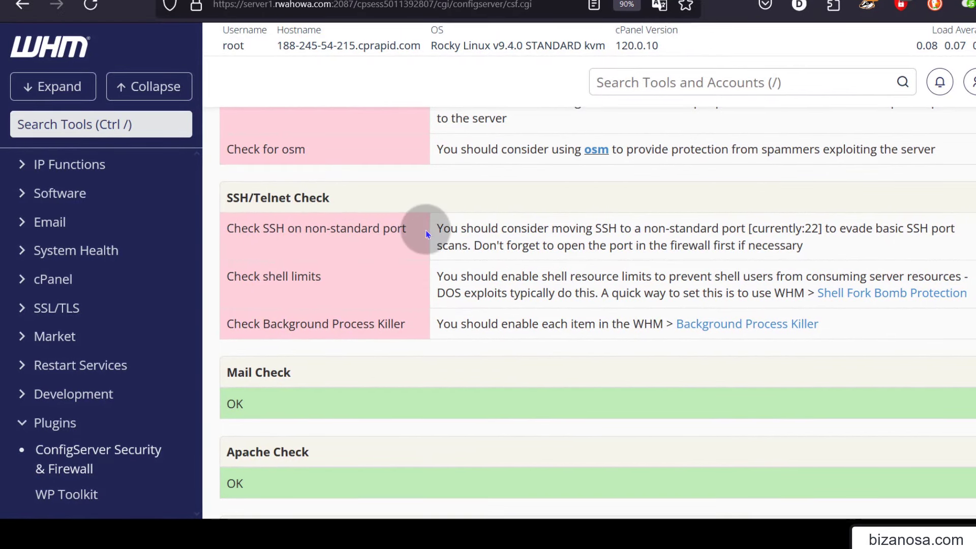
drag(227, 269, 320, 275)
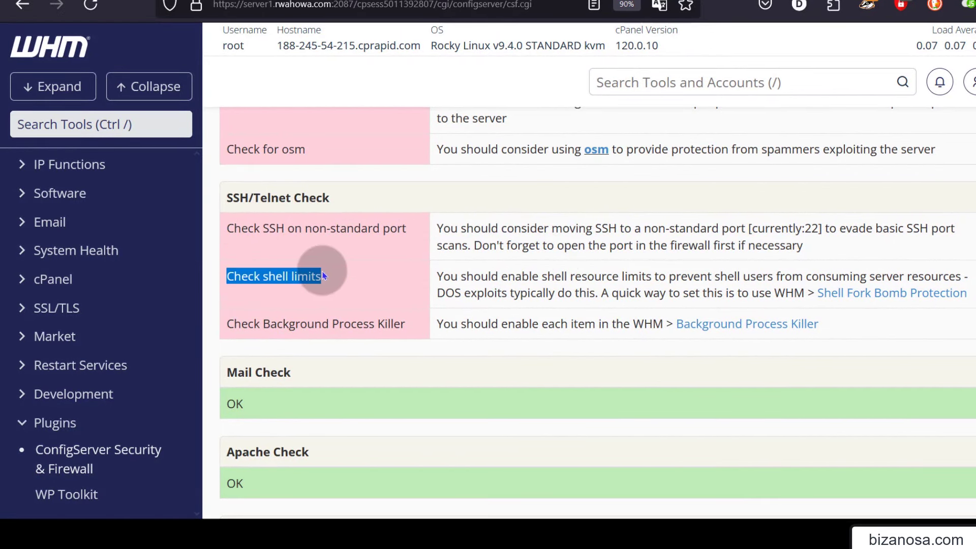
click(679, 290)
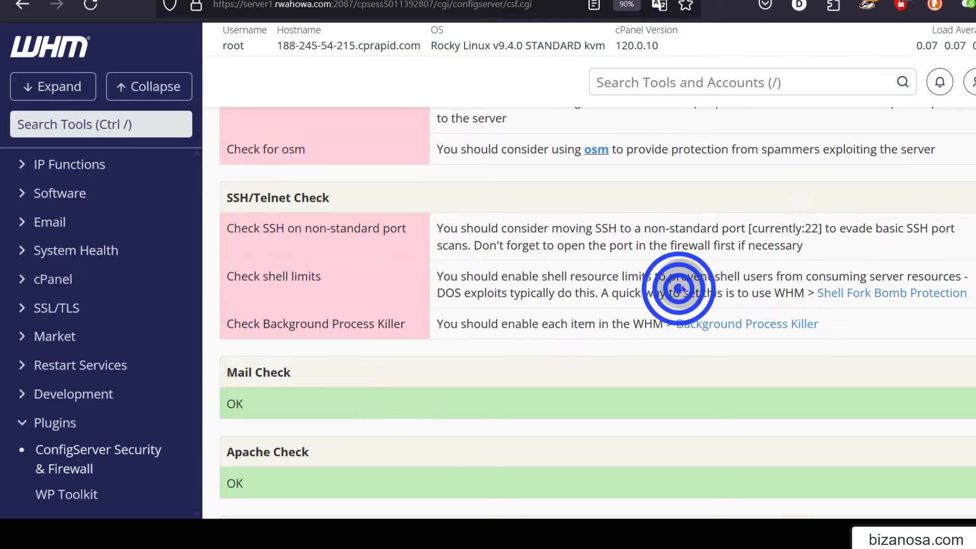
- Open the Shell Fork Bomb Protection link in a new tab and switch to it
right_click(857, 295)
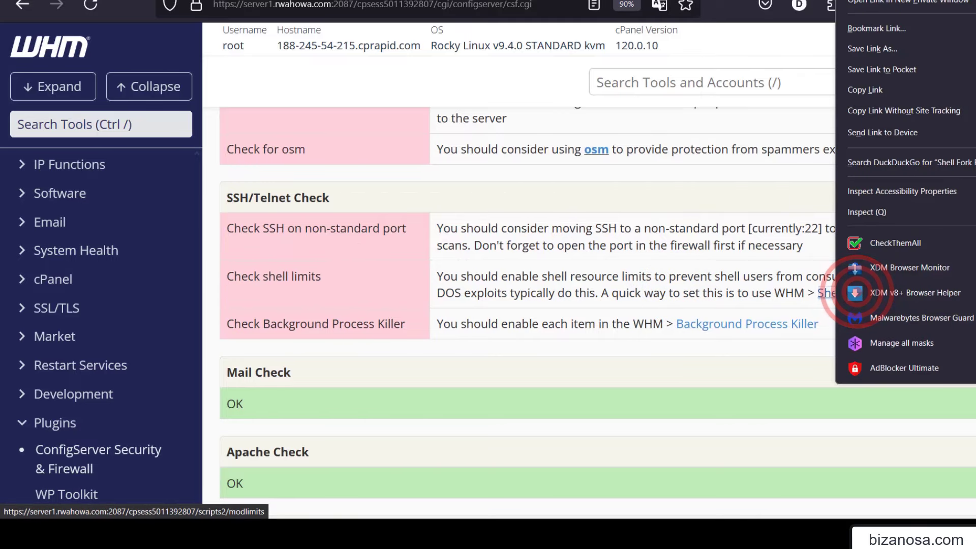
click(881, 0)
click(727, 0)
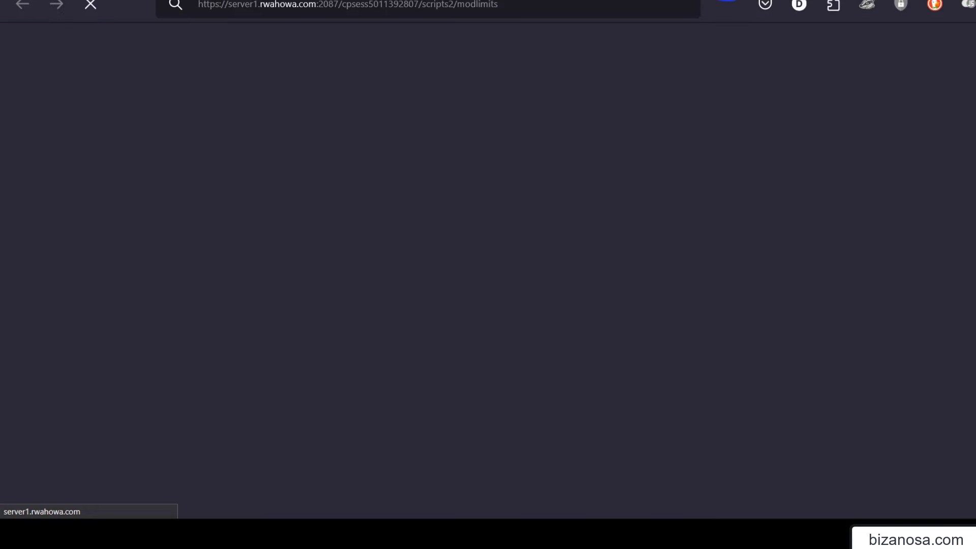
click(883, 495)
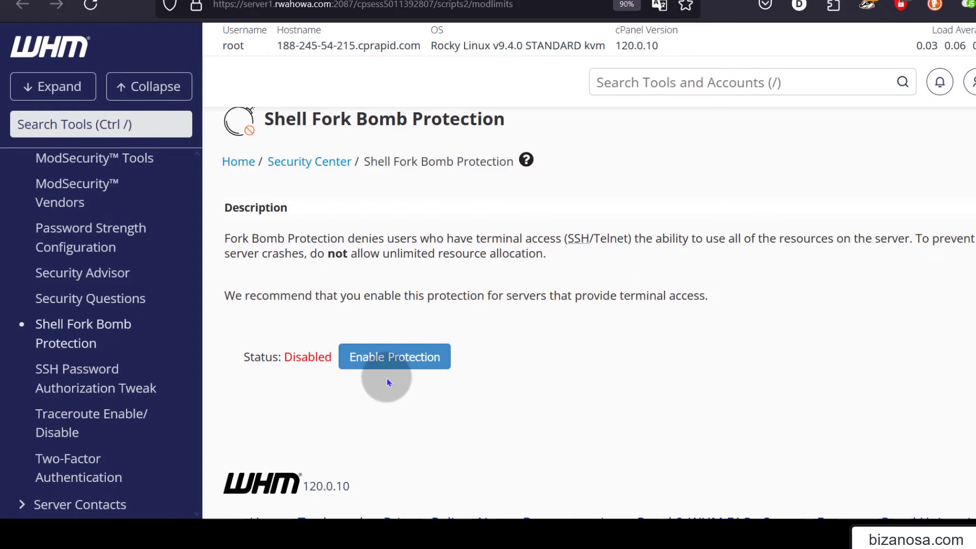
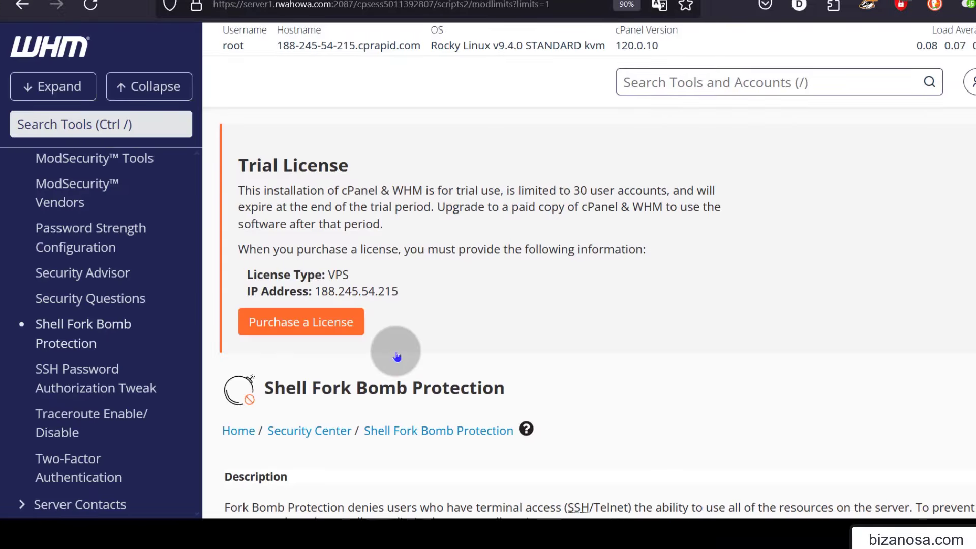
- Confirm that Shell Fork Bomb Protection shows Status: Enabled
scroll(526, 319, down, 5)
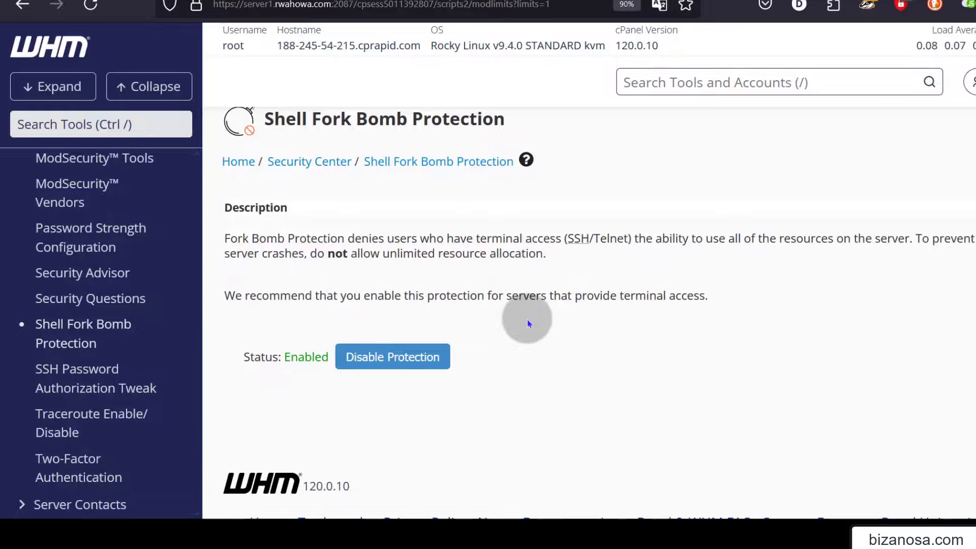
drag(286, 358, 332, 358)
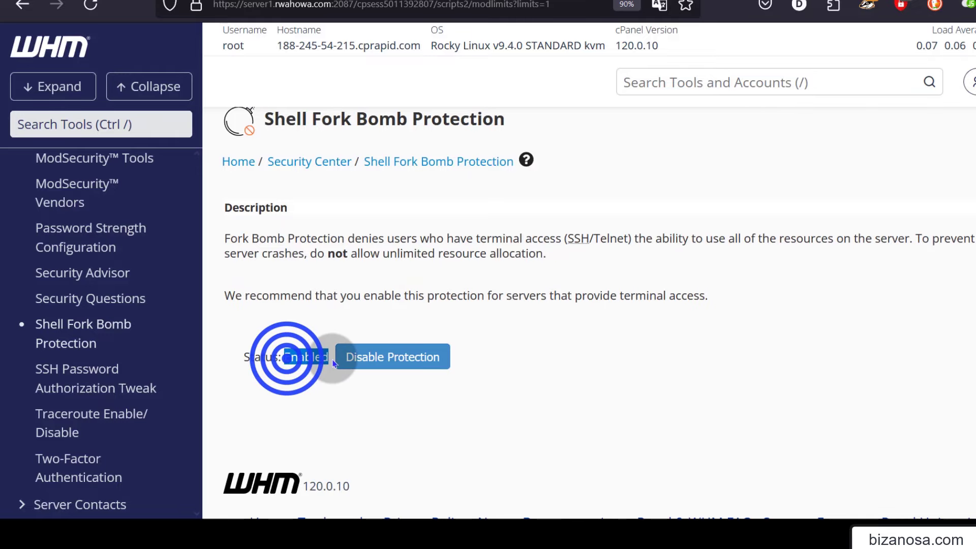
click(358, 406)
- Back in the CSF security check, open the Background Process Killer link in a new tab
click(711, 1)
scroll(422, 356, down, 1)
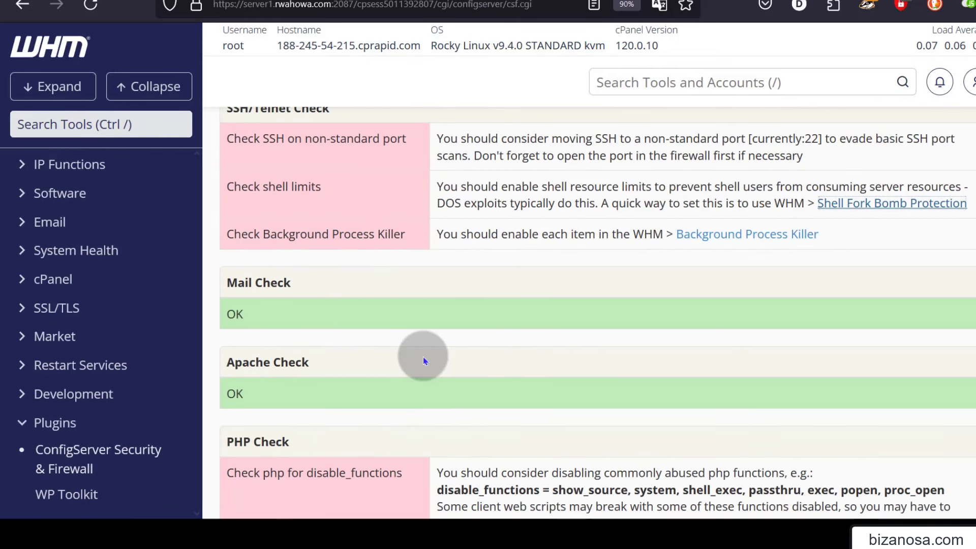
scroll(422, 356, up, 1)
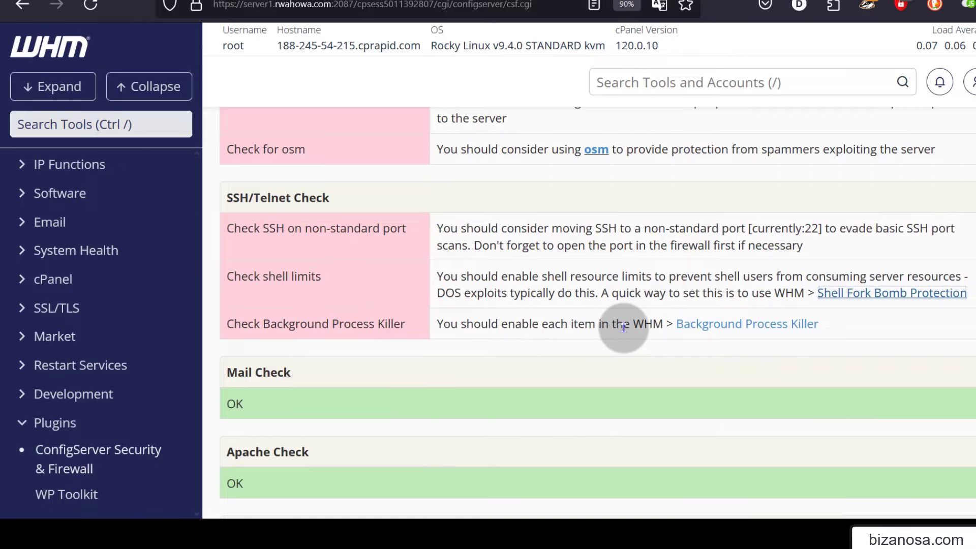
right_click(716, 328)
click(762, 0)
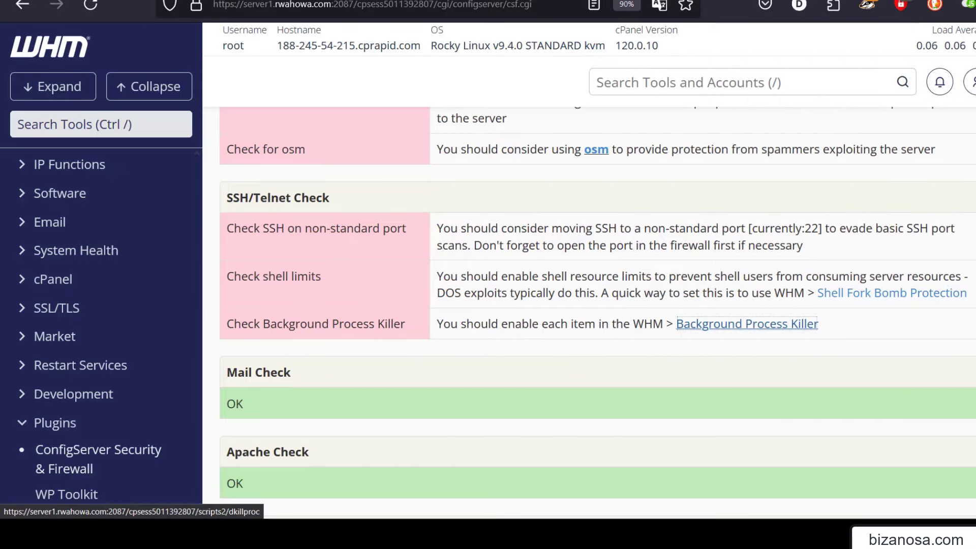
- Mark all nine processes in Background Process Killer, from BitchX through services, to be killed
click(686, 0)
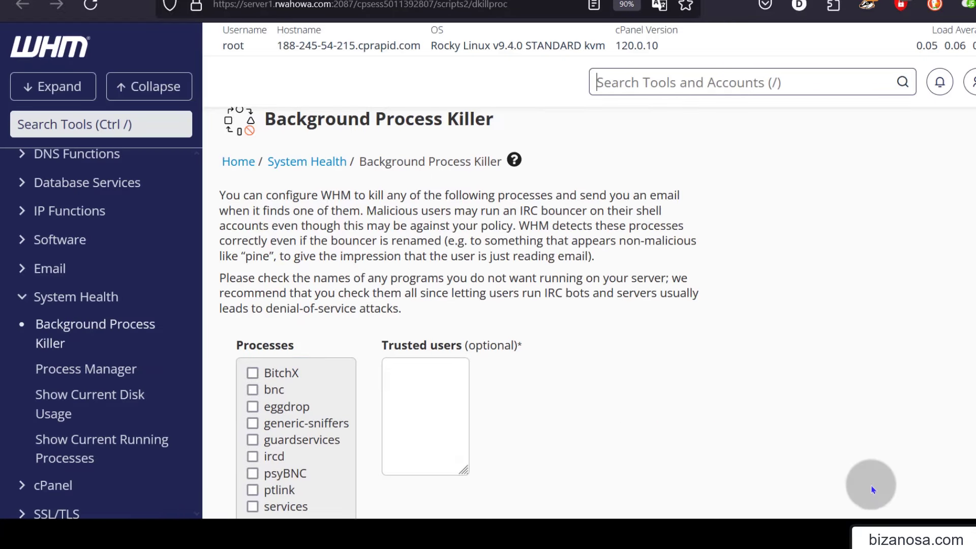
click(884, 493)
scroll(640, 432, down, 1)
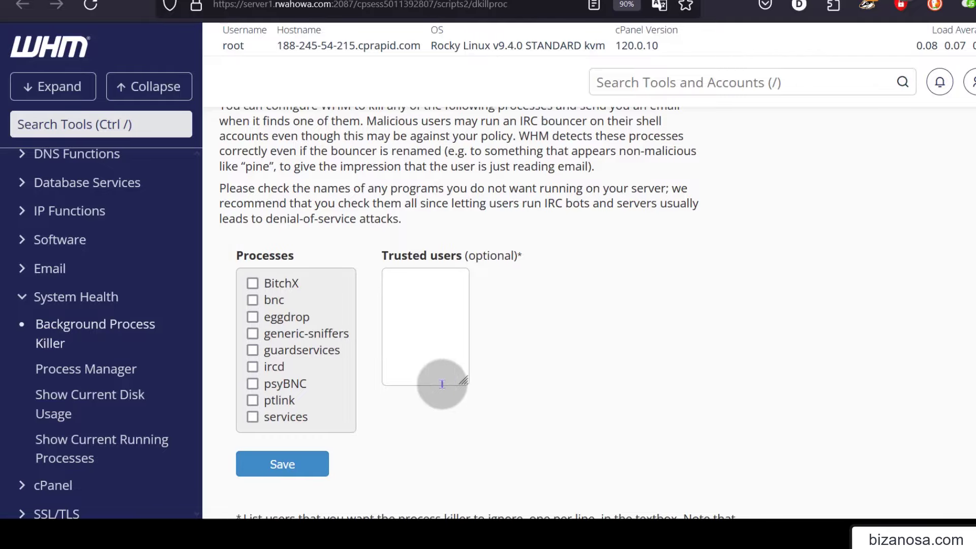
click(252, 284)
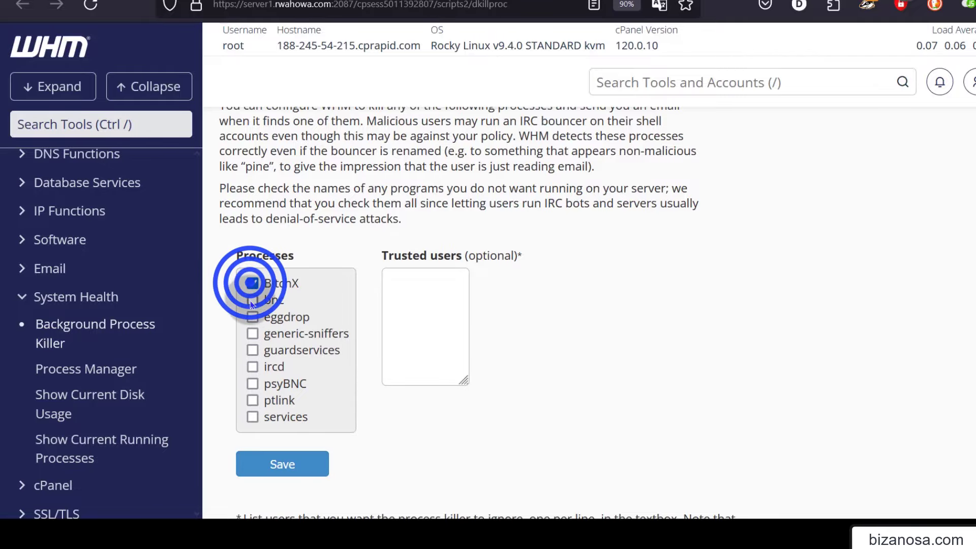
click(252, 300)
click(251, 316)
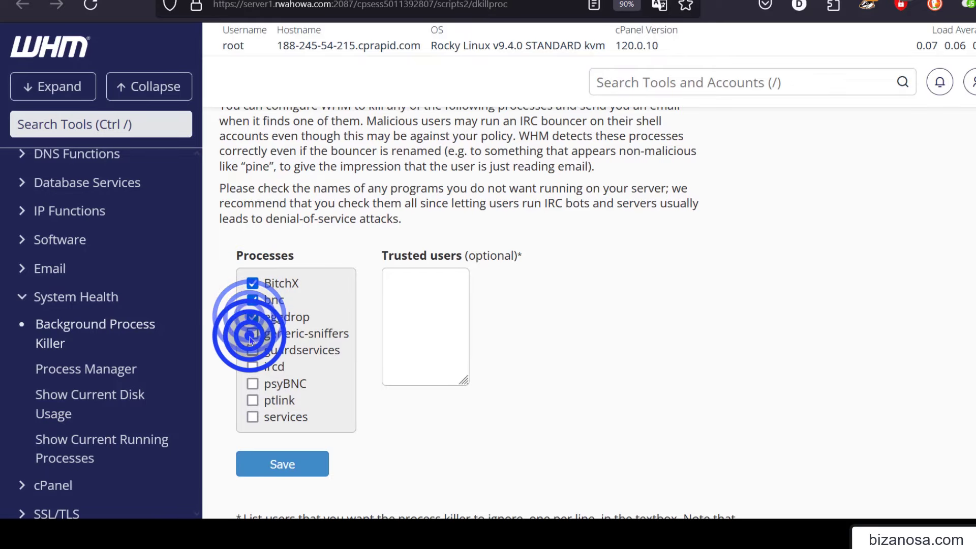
click(252, 334)
click(252, 350)
click(253, 367)
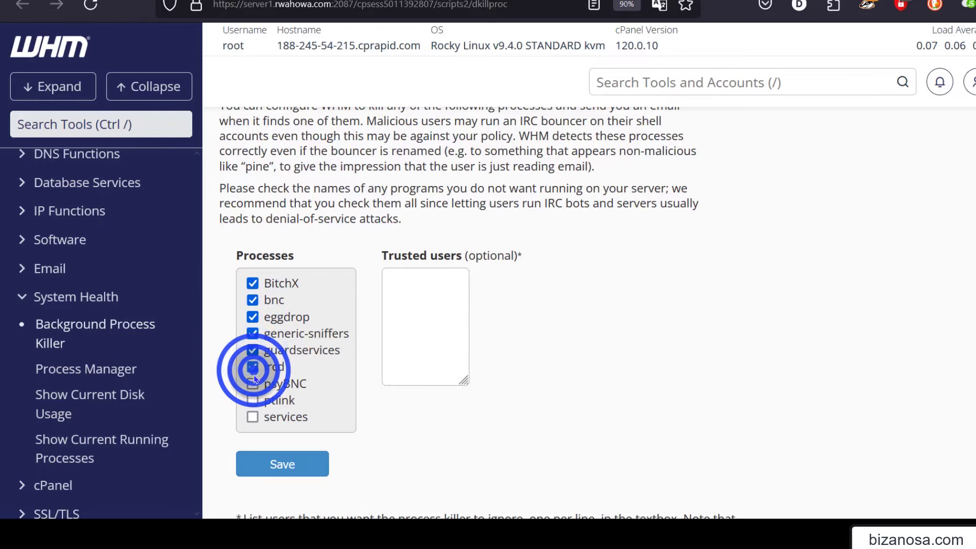
click(252, 384)
click(251, 400)
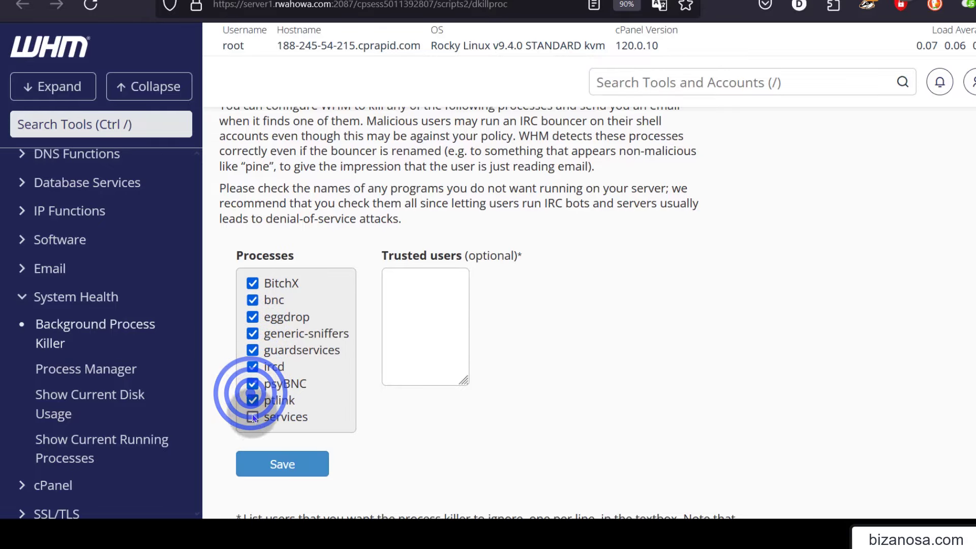
click(252, 416)
- Save the Background Process Killer selections
scroll(314, 393, down, 2)
click(280, 373)
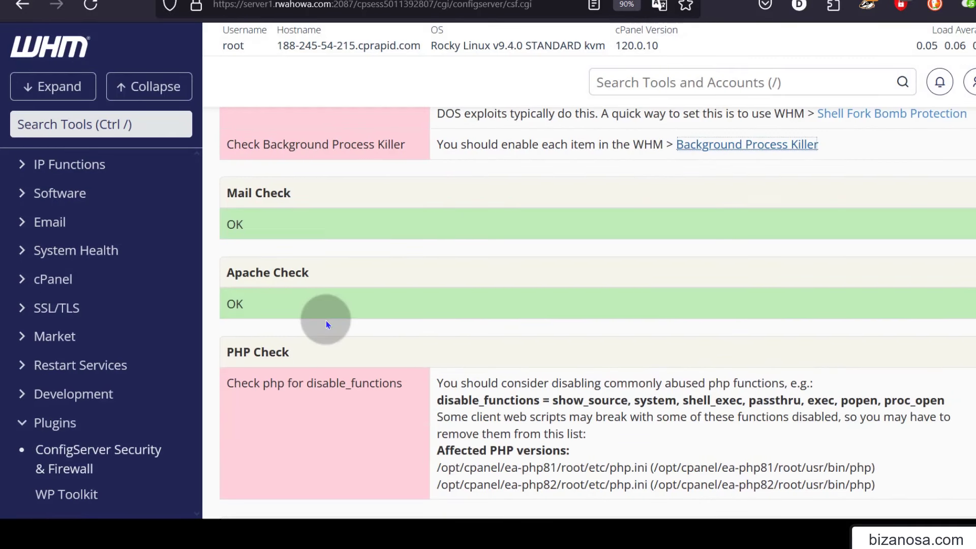
scroll(325, 320, down, 4)
- Open the WHM Settings Check's Tweak Settings link in a new tab
scroll(393, 276, down, 2)
scroll(392, 275, down, 3)
scroll(255, 236, up, 2)
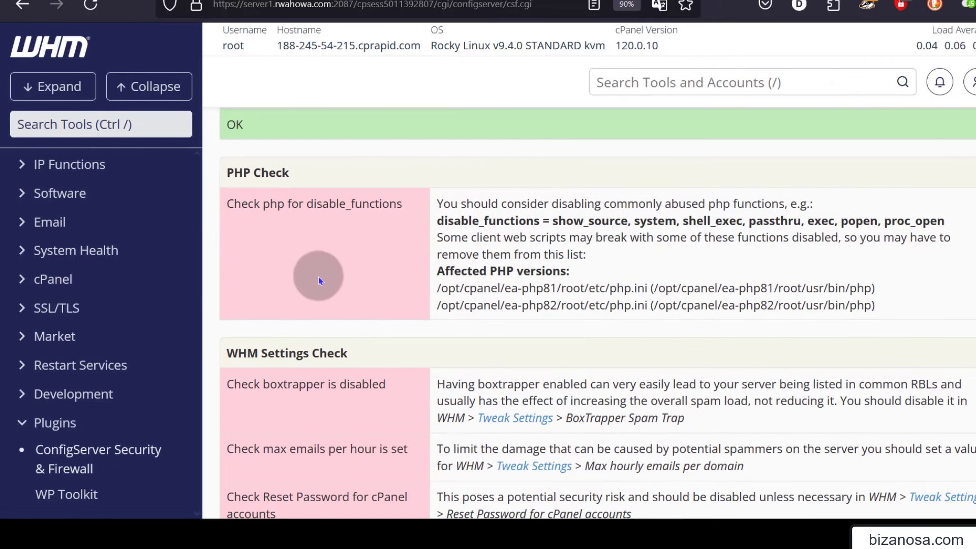
scroll(449, 282, down, 3)
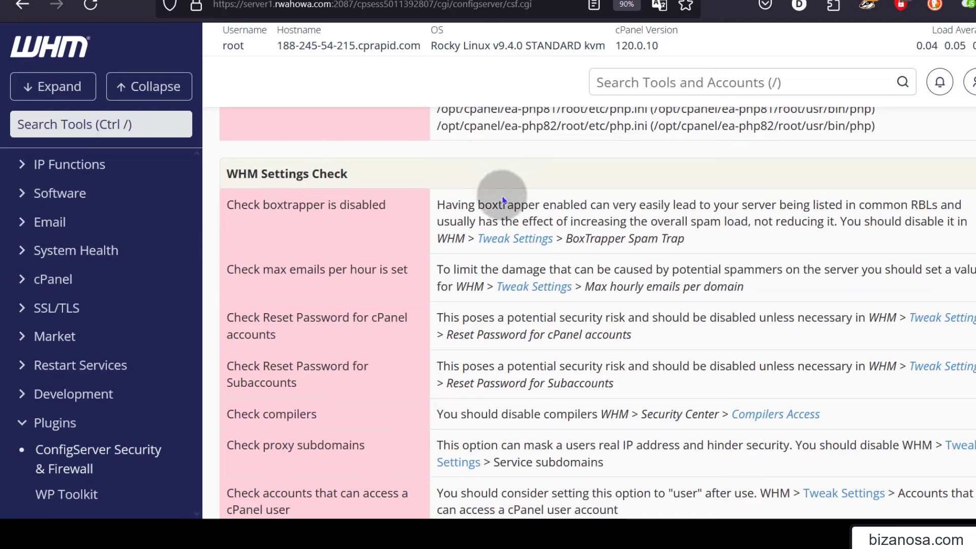
right_click(513, 239)
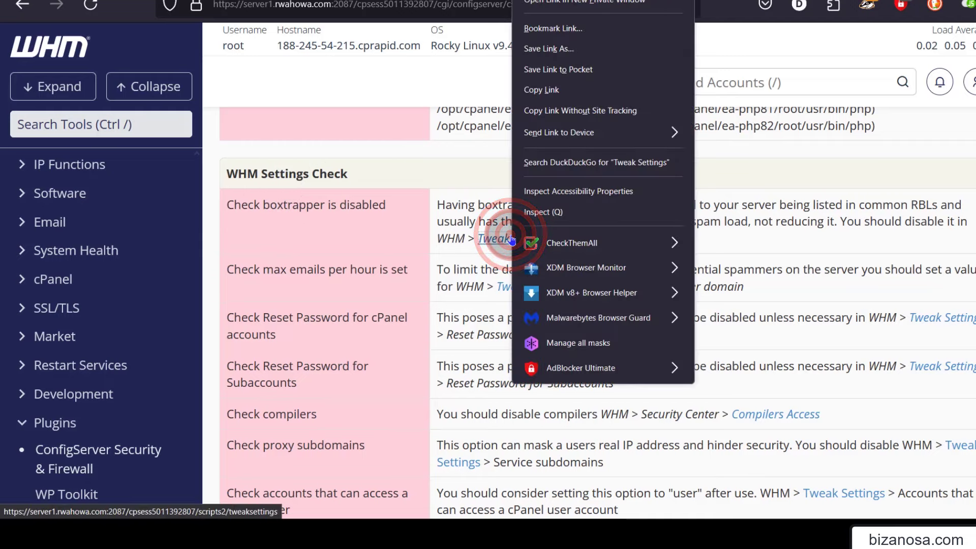
click(556, 0)
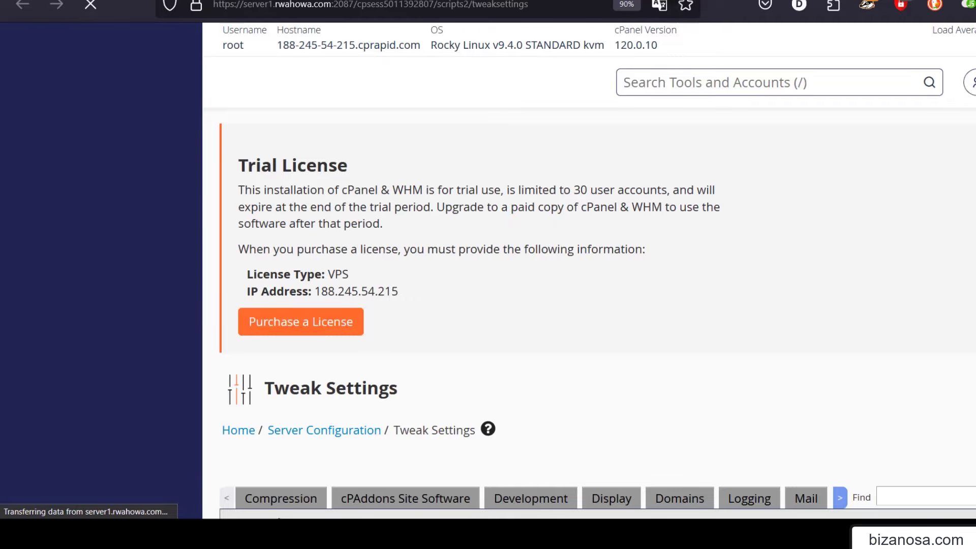
click(686, 0)
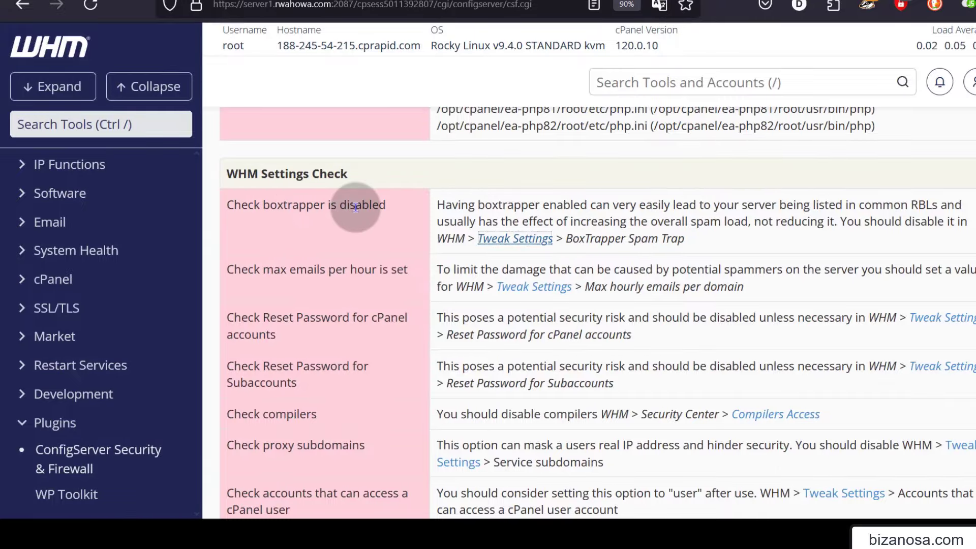
scroll(304, 238, down, 4)
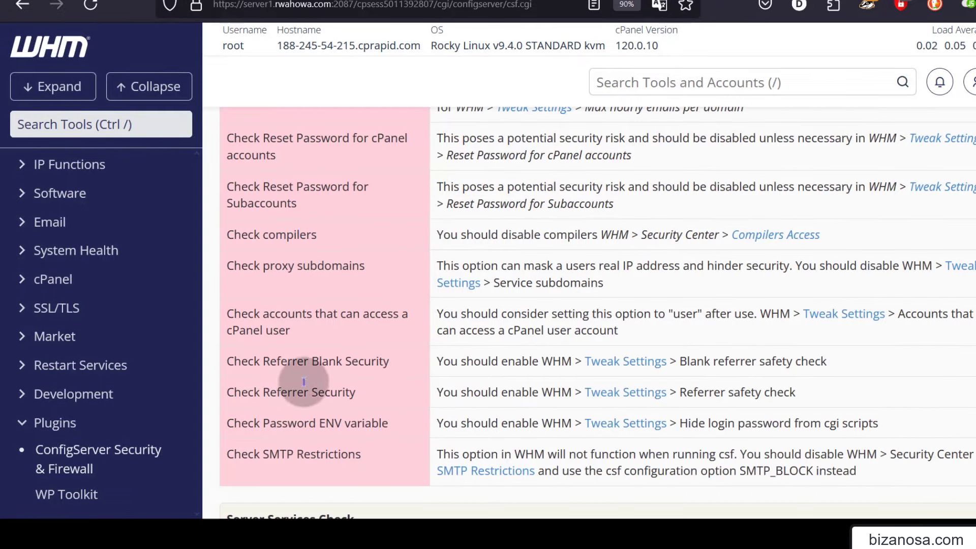
scroll(307, 376, up, 2)
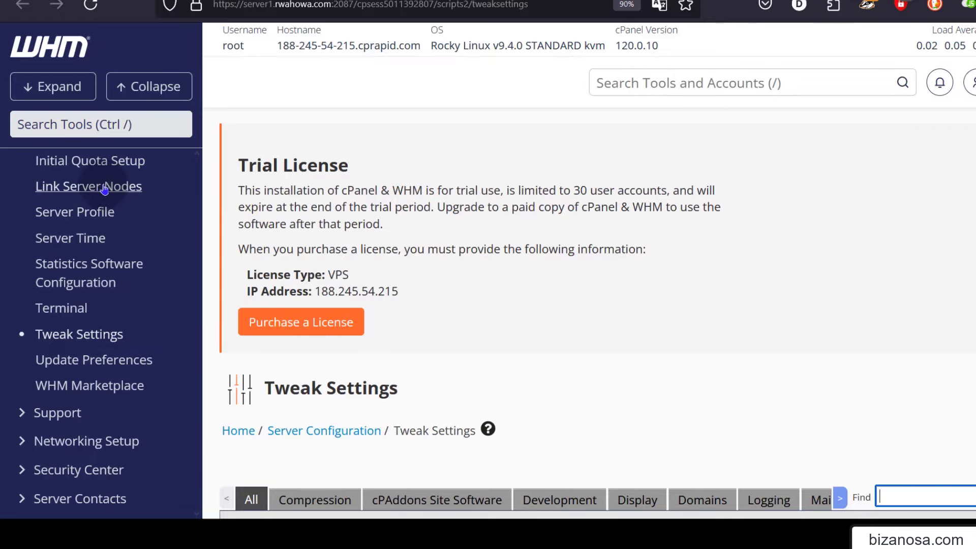
- Copy the word 'boxtrapper' from the security report's WHM Settings Check
scroll(106, 225, up, 2)
scroll(117, 285, down, 5)
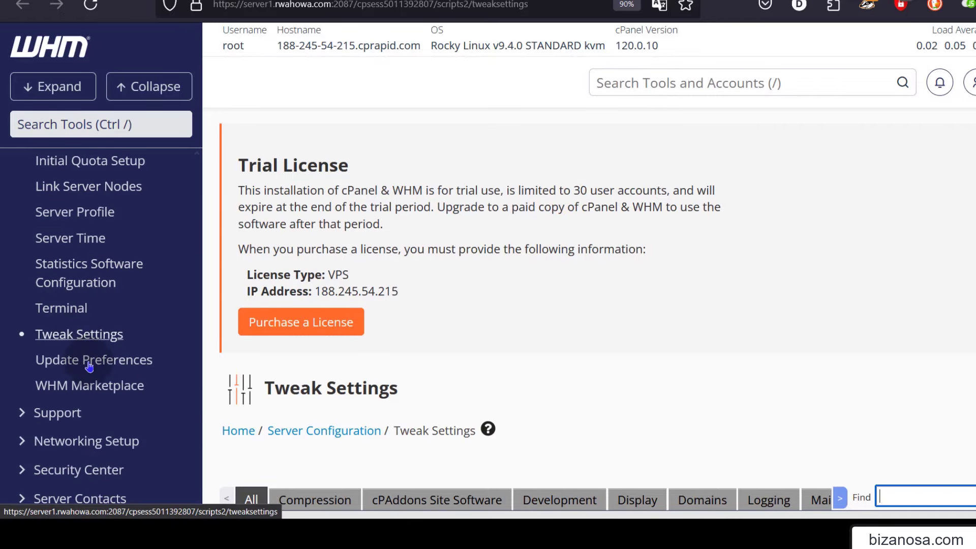
scroll(82, 305, up, 4)
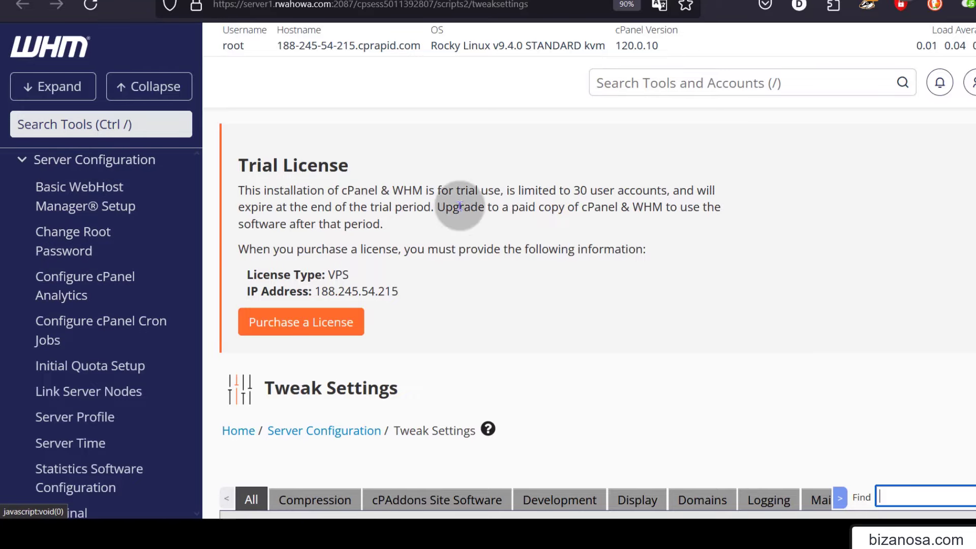
scroll(554, 195, down, 3)
scroll(553, 194, down, 3)
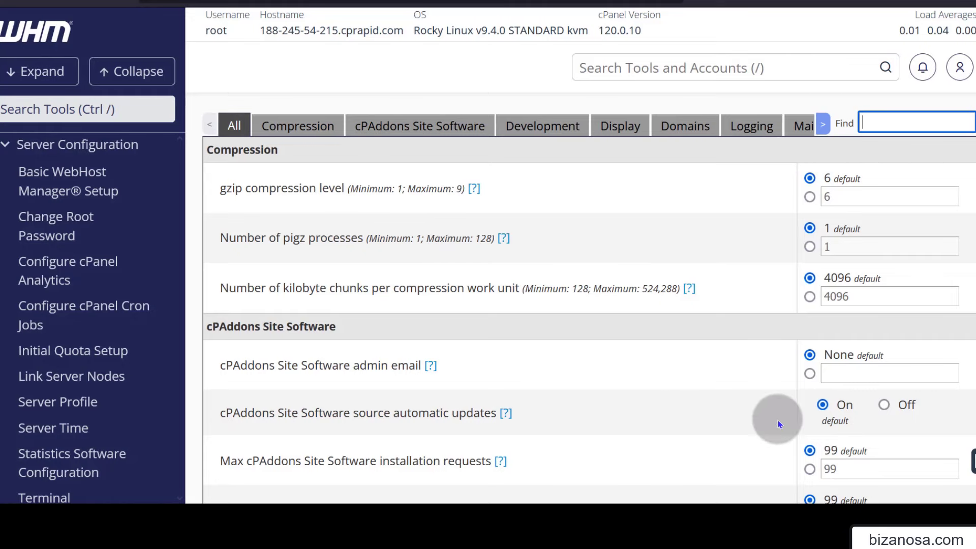
scroll(867, 468, down, 10)
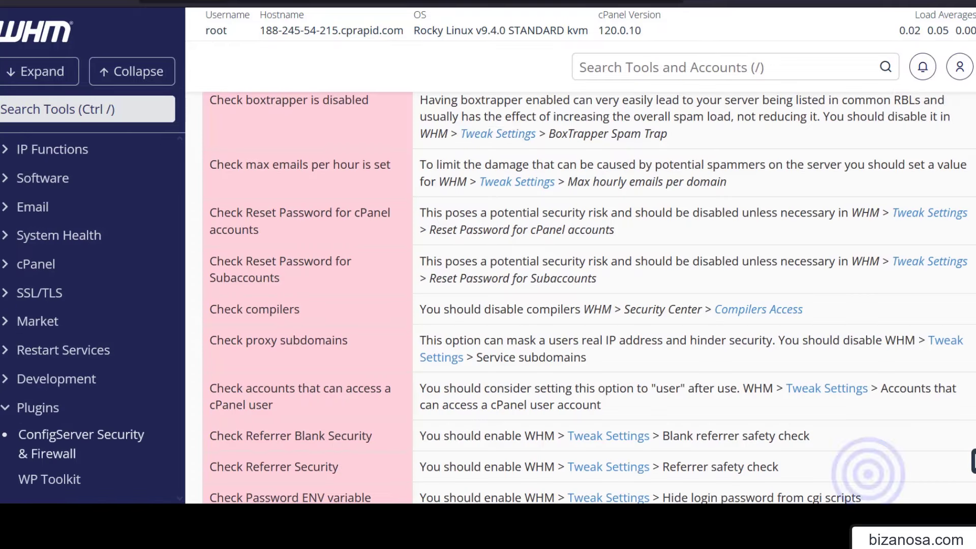
scroll(252, 253, up, 3)
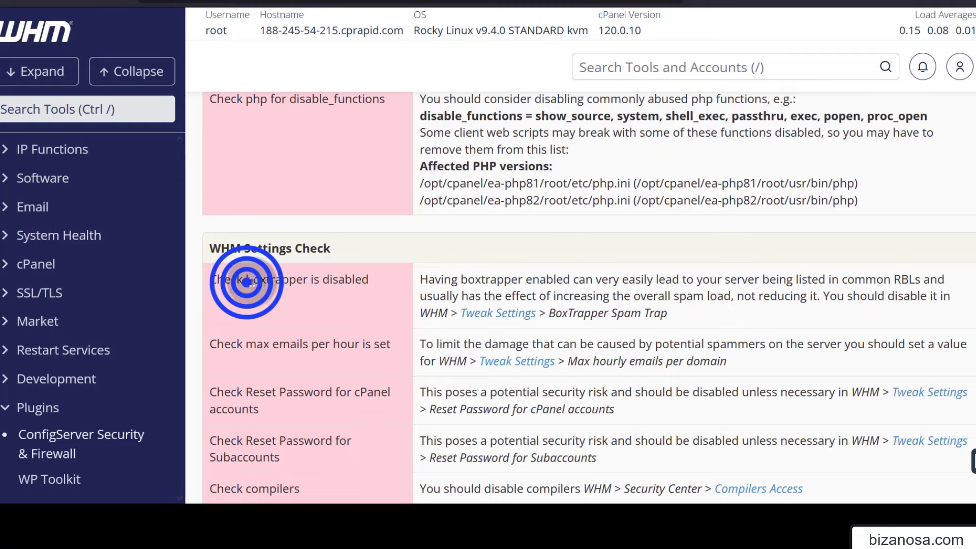
double_click(295, 283)
key(ctrl+c)
right_click(295, 283)
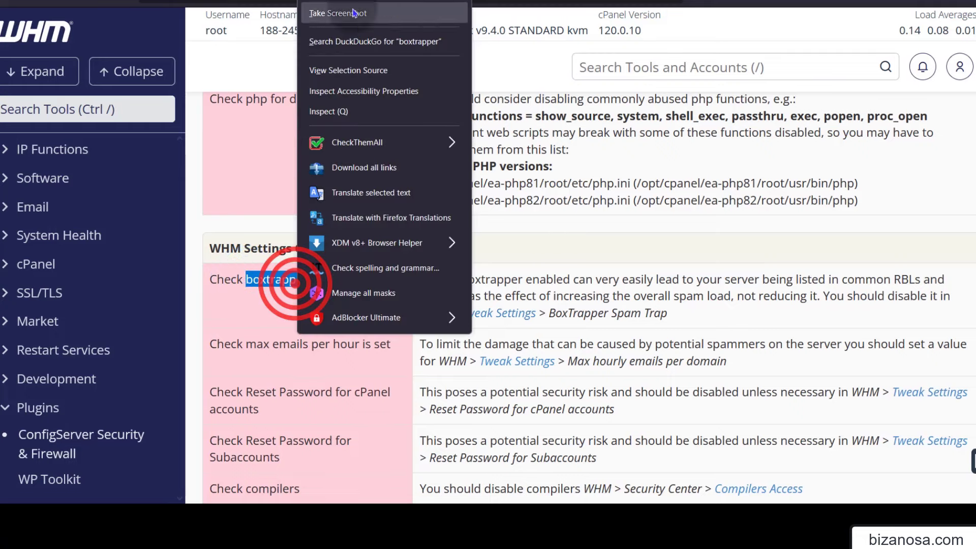
click(346, 0)
- Find the BoxTrapper spam trap setting in Tweak Settings, switch it Off, and save
click(355, 0)
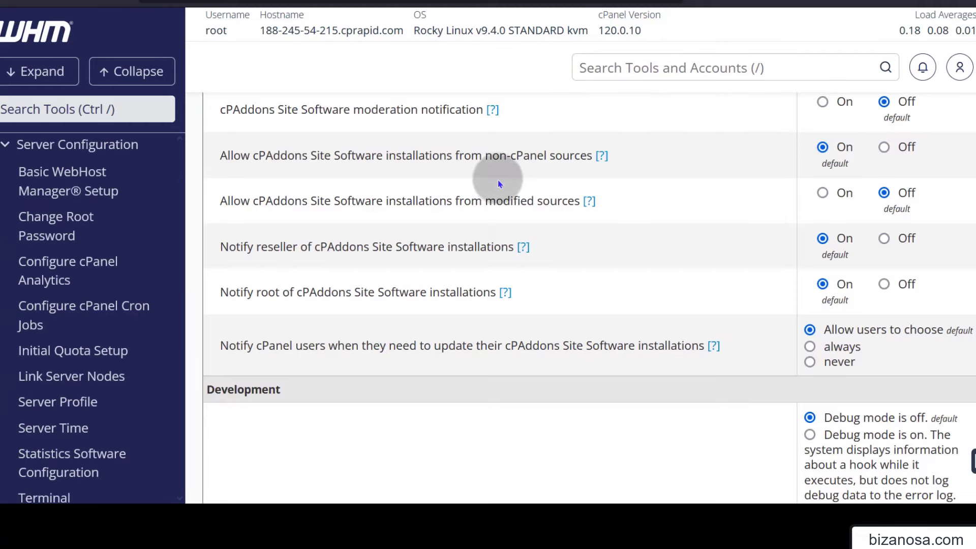
key(ctrl+f)
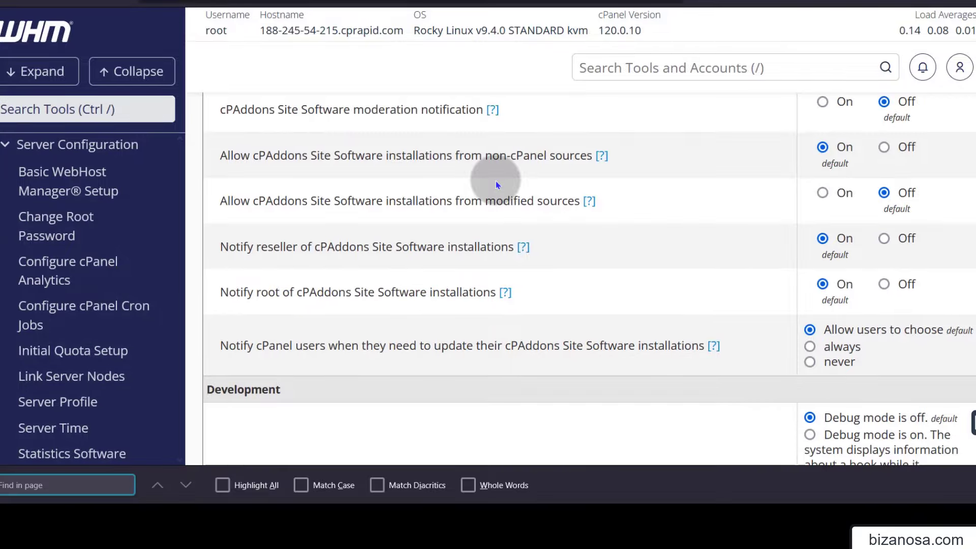
key(ctrl+v)
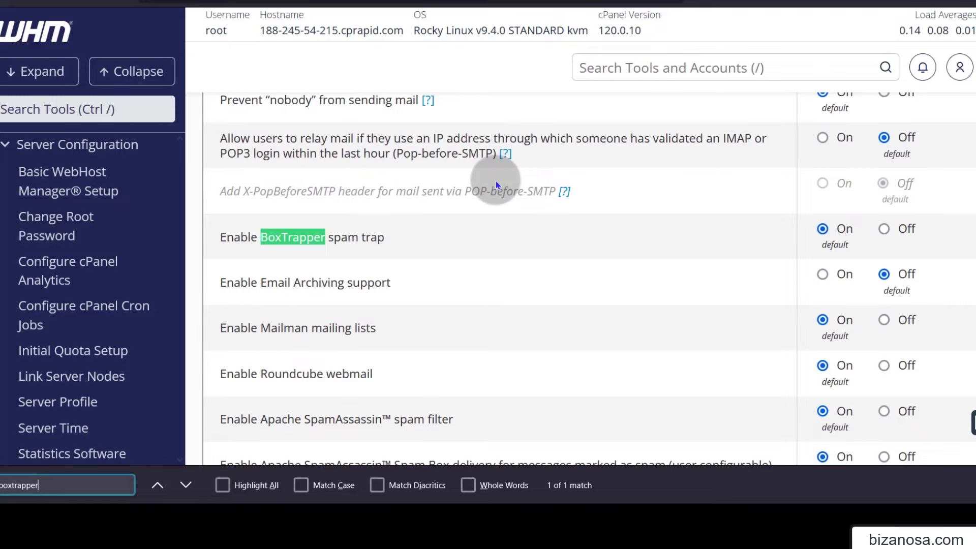
click(318, 238)
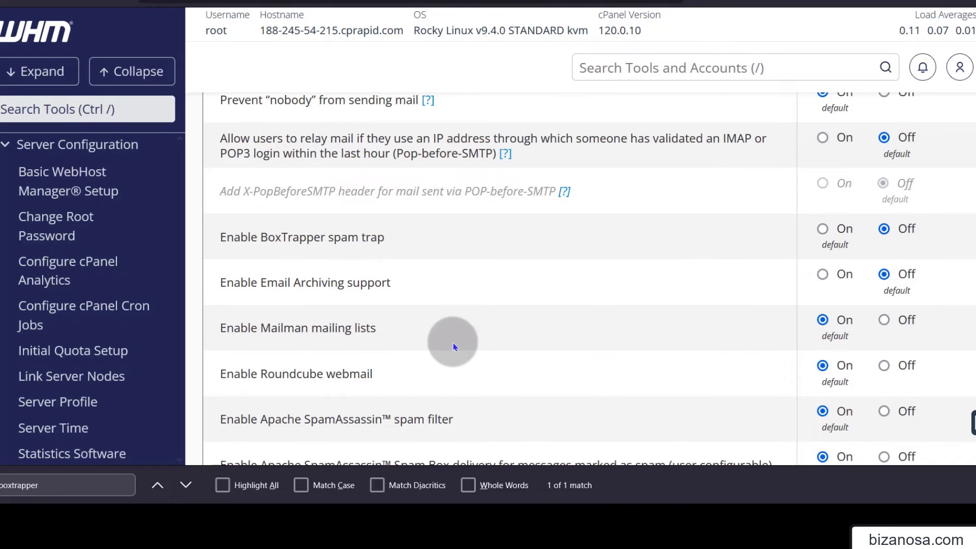
scroll(690, 300, down, 15)
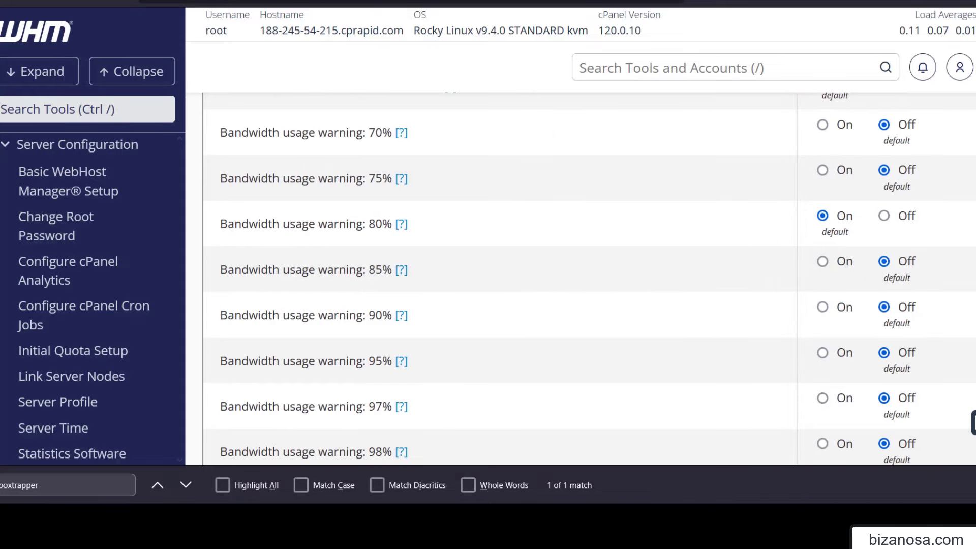
click(970, 484)
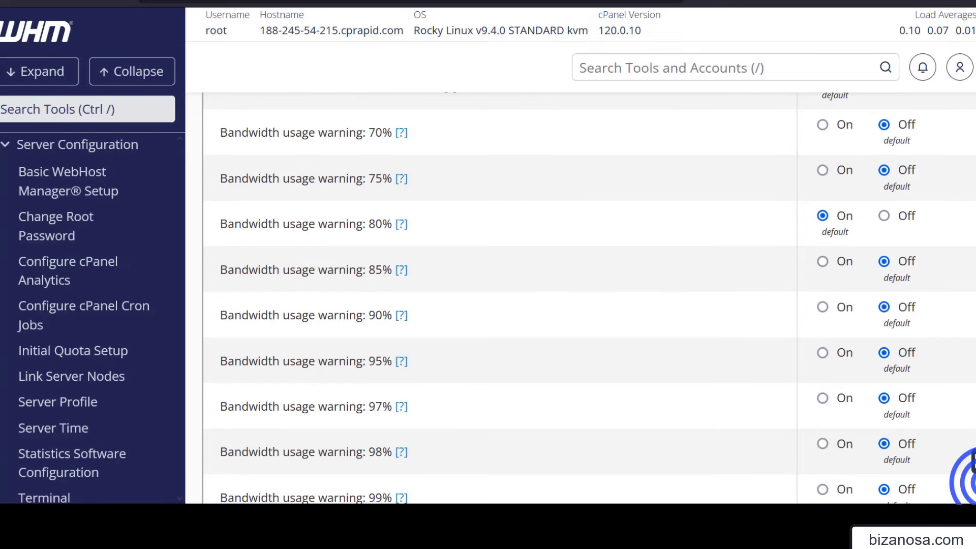
scroll(588, 298, down, 15)
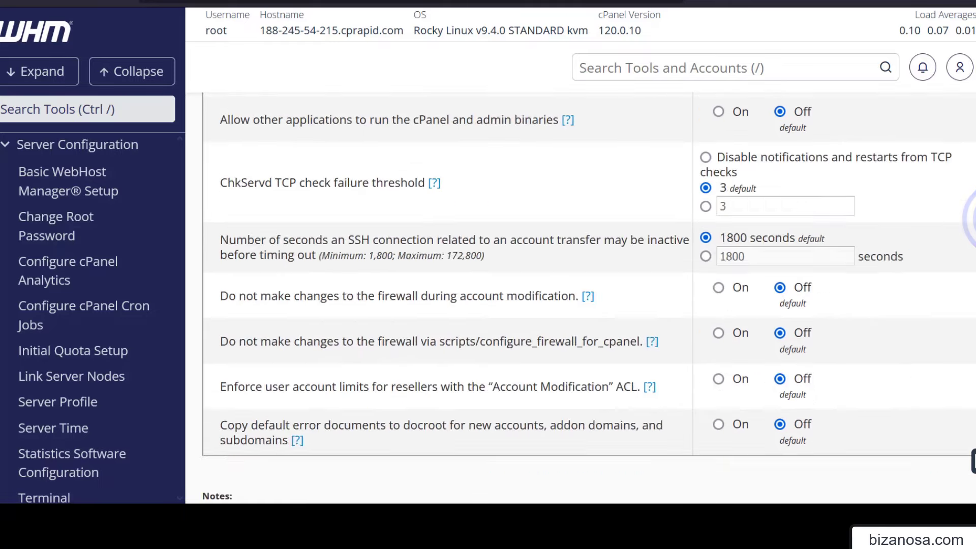
click(255, 340)
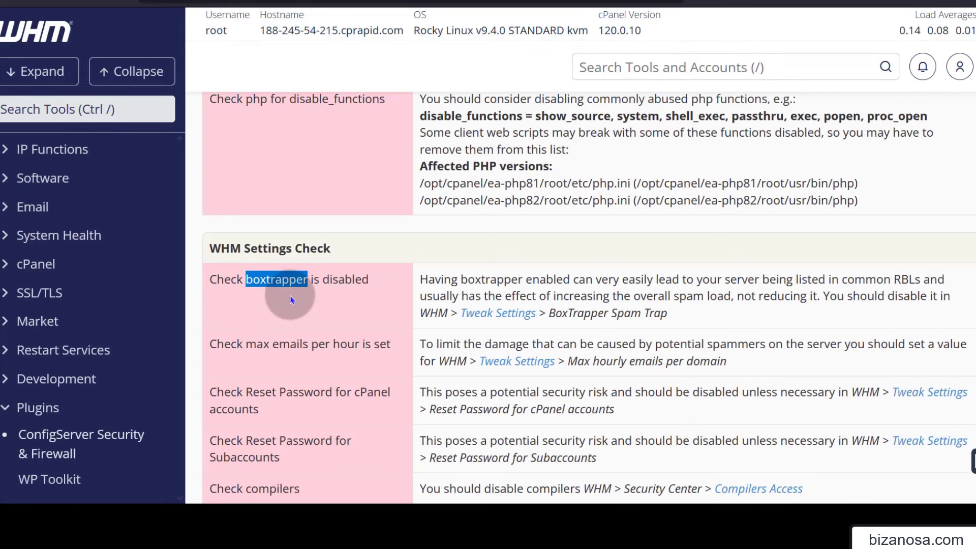
- Copy the word 'max' from the security report's hourly email check
click(315, 296)
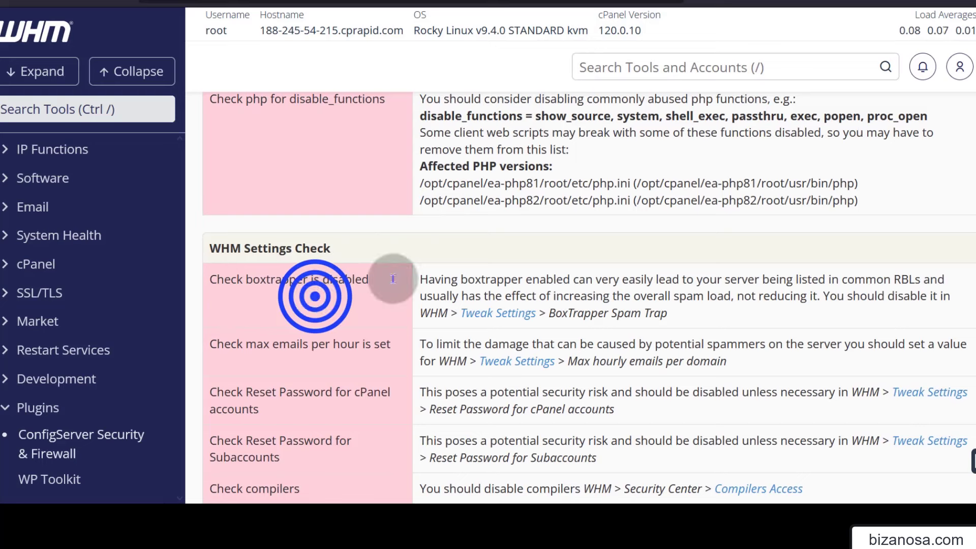
scroll(393, 278, down, 2)
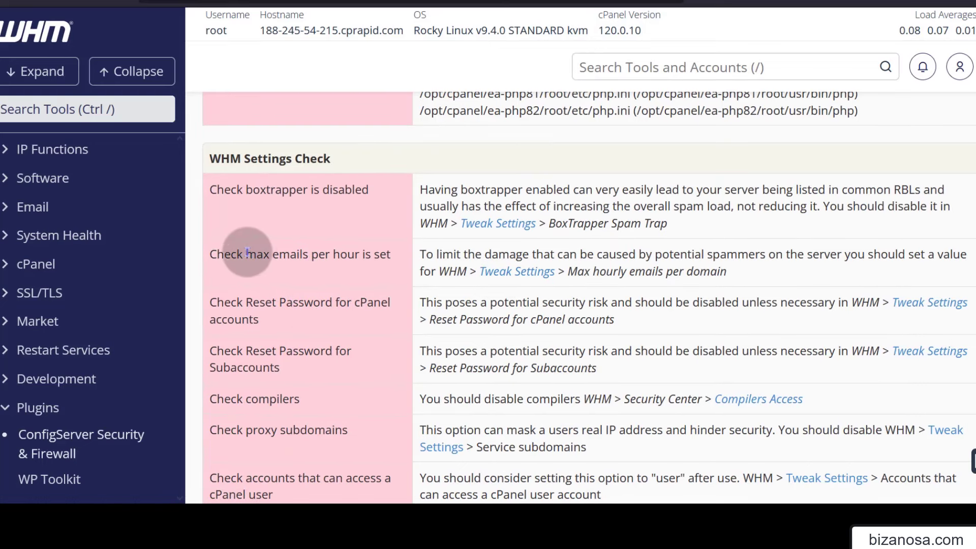
drag(247, 253, 267, 254)
right_click(268, 254)
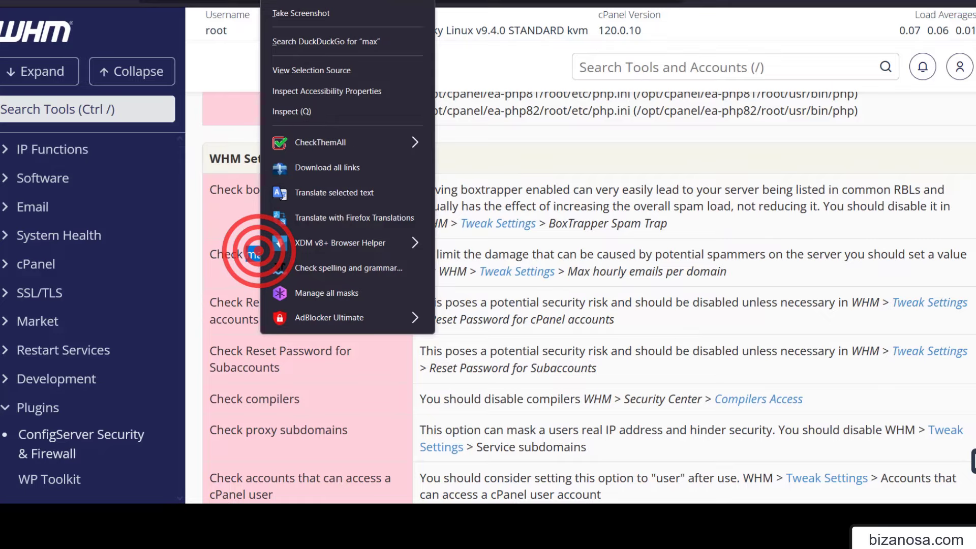
key(ctrl+c)
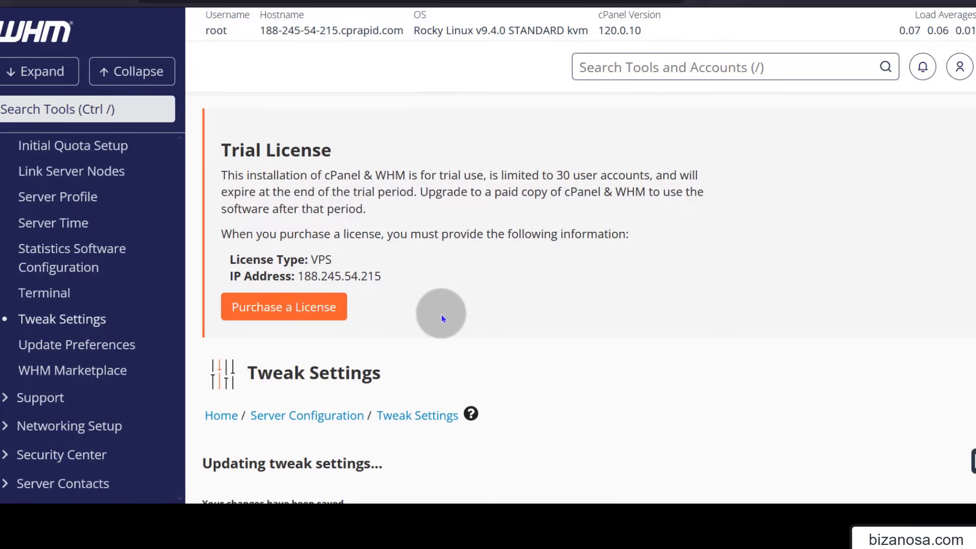
- Search the reloaded Tweak Settings for 'max' until Max hourly emails per domain appears
key(ctrl+f)
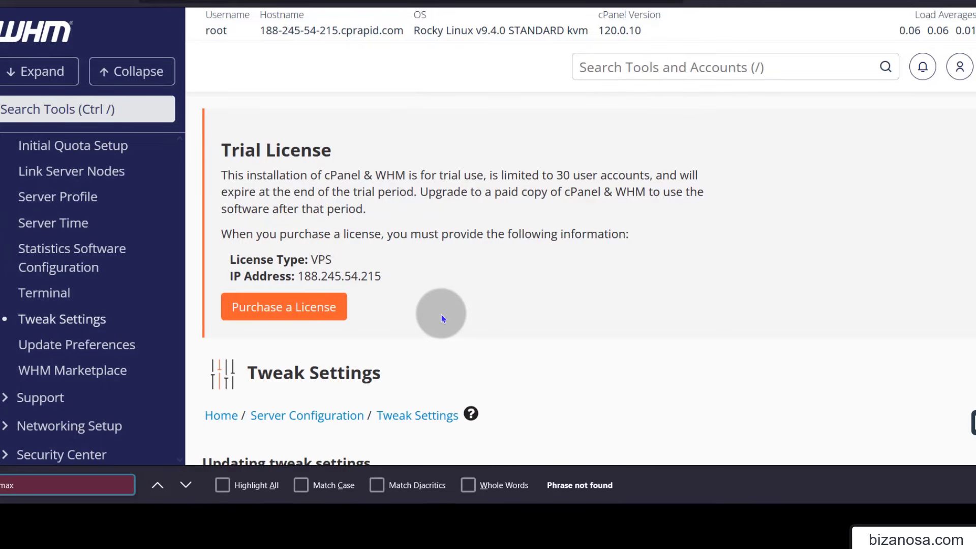
scroll(460, 258, down, 4)
scroll(473, 235, up, 4)
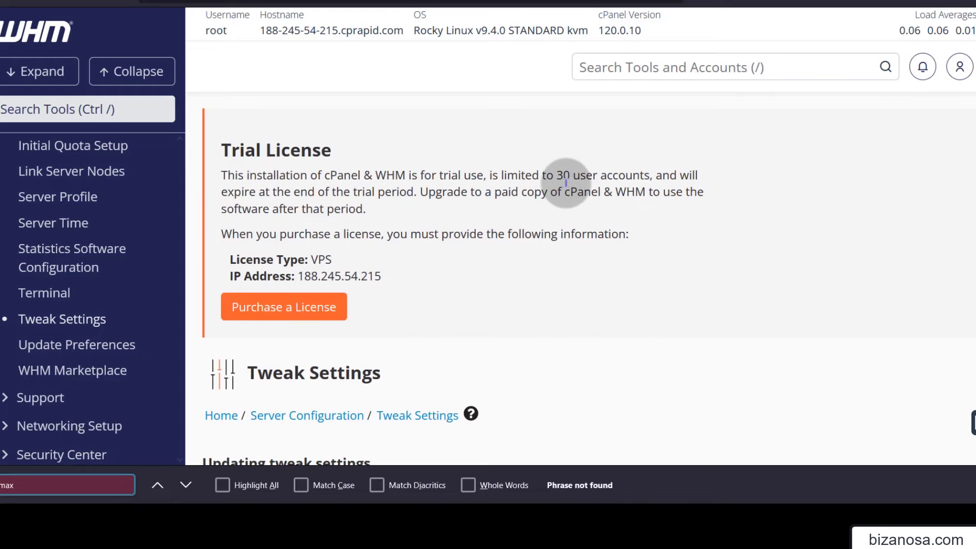
scroll(566, 184, down, 4)
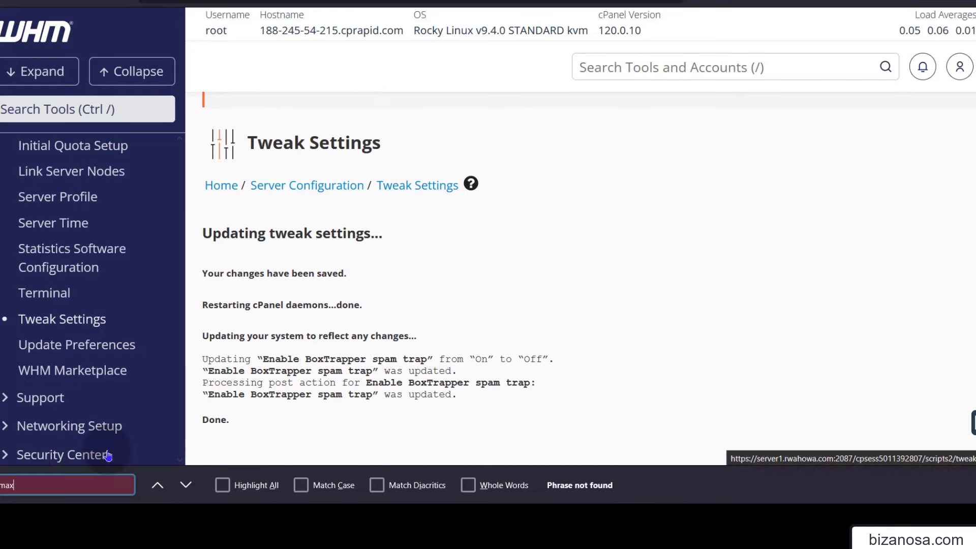
click(417, 186)
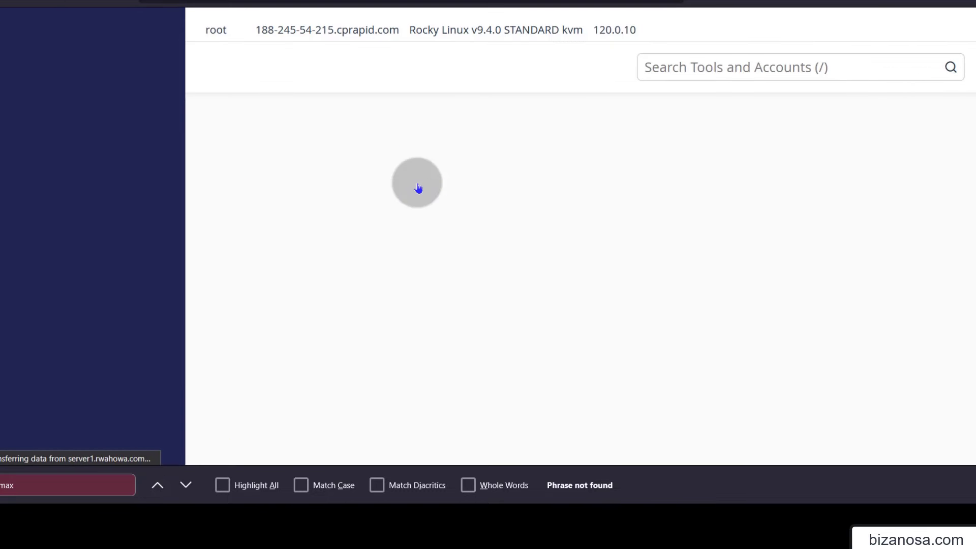
scroll(509, 234, down, 10)
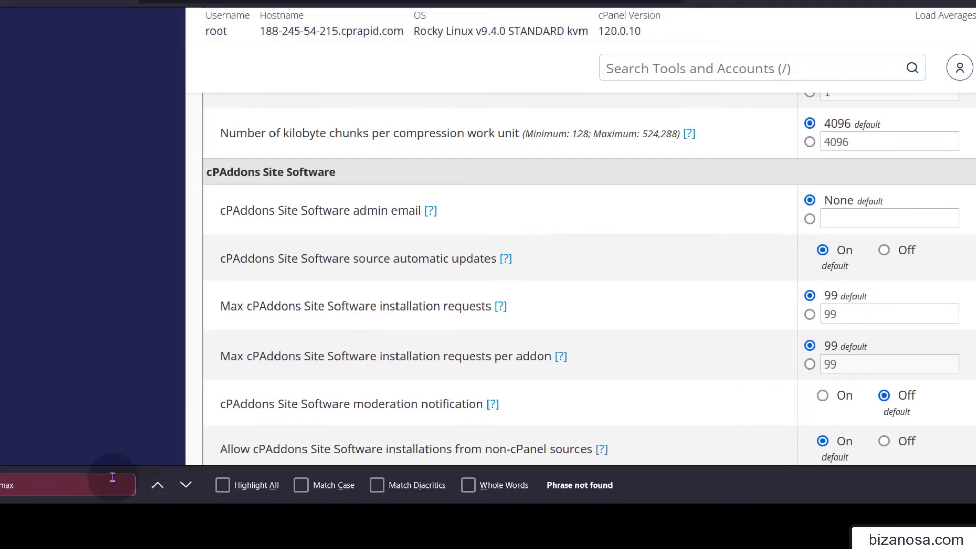
click(46, 484)
scroll(313, 394, down, 7)
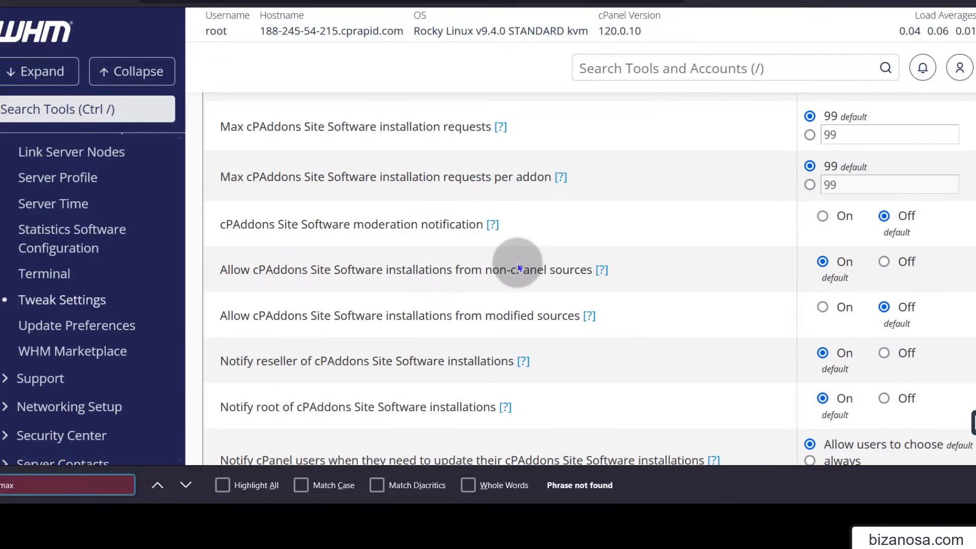
click(186, 487)
click(186, 487)
click(186, 487)
click(186, 487)
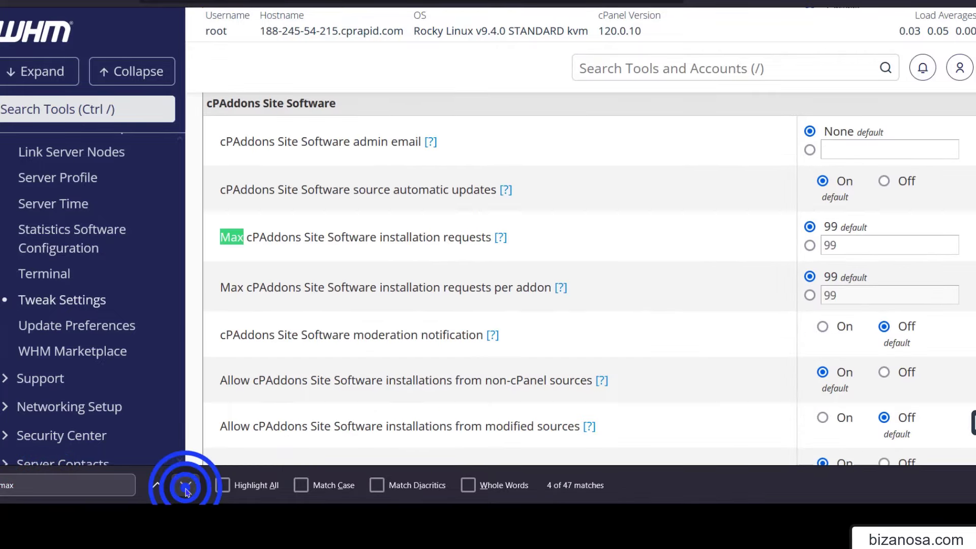
click(186, 487)
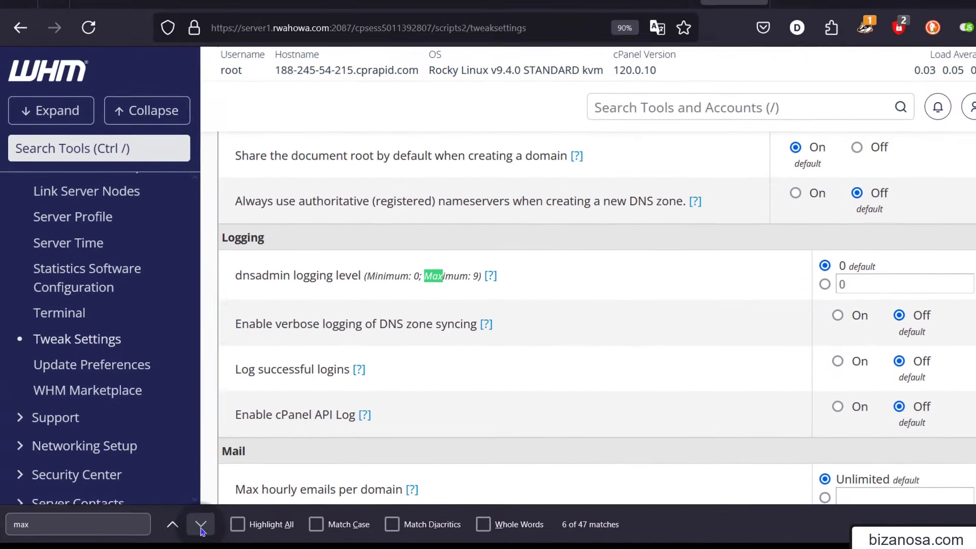
click(186, 486)
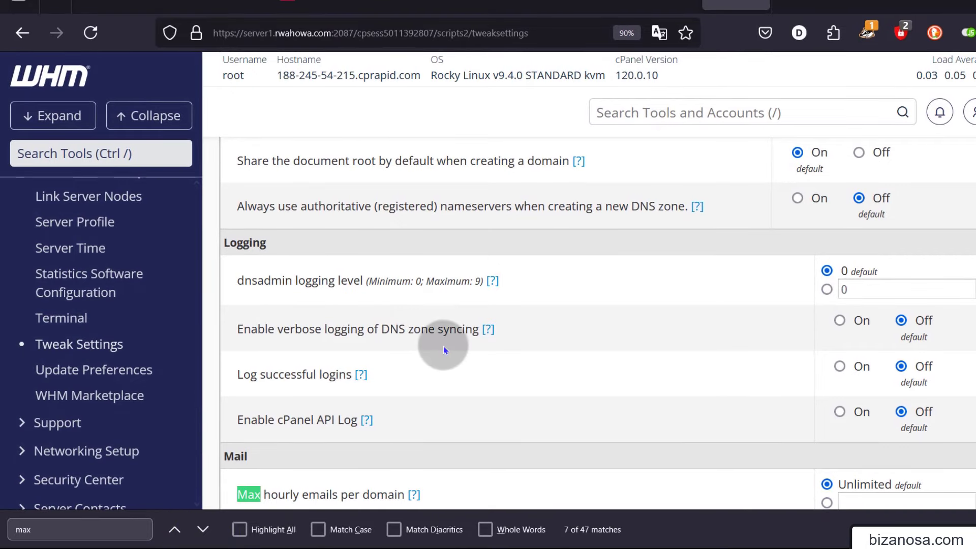
scroll(443, 345, down, 5)
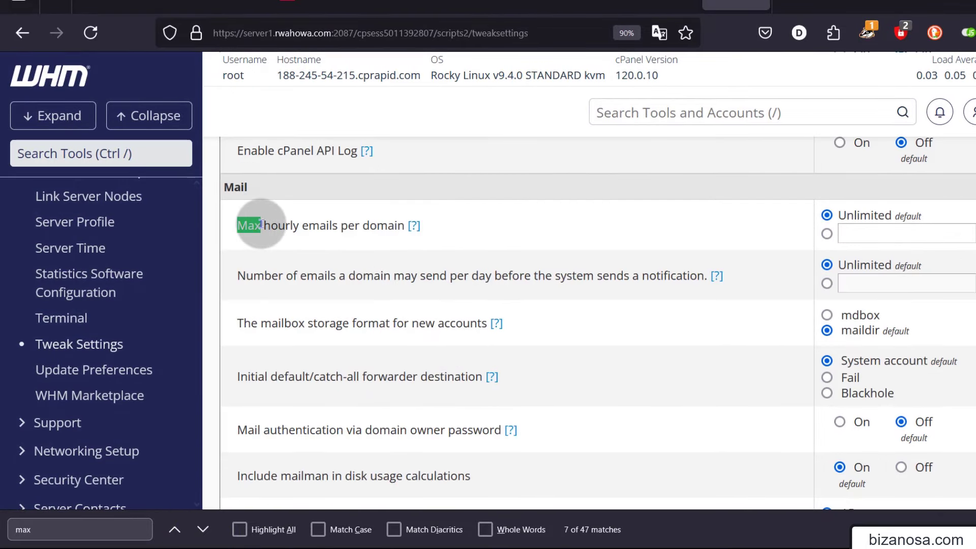
- Replace Unlimited with a custom limit of 99 for Max hourly emails per domain
click(854, 236)
click(827, 233)
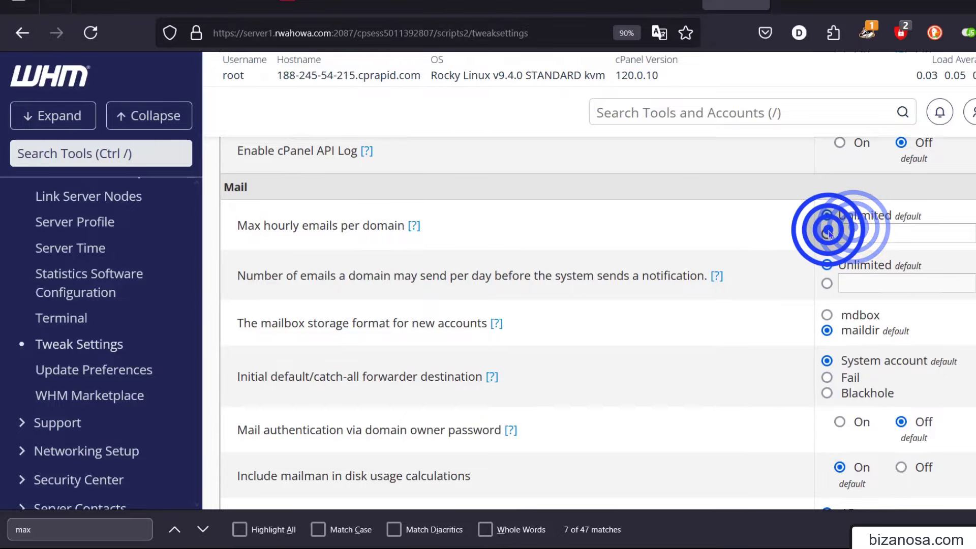
click(859, 231)
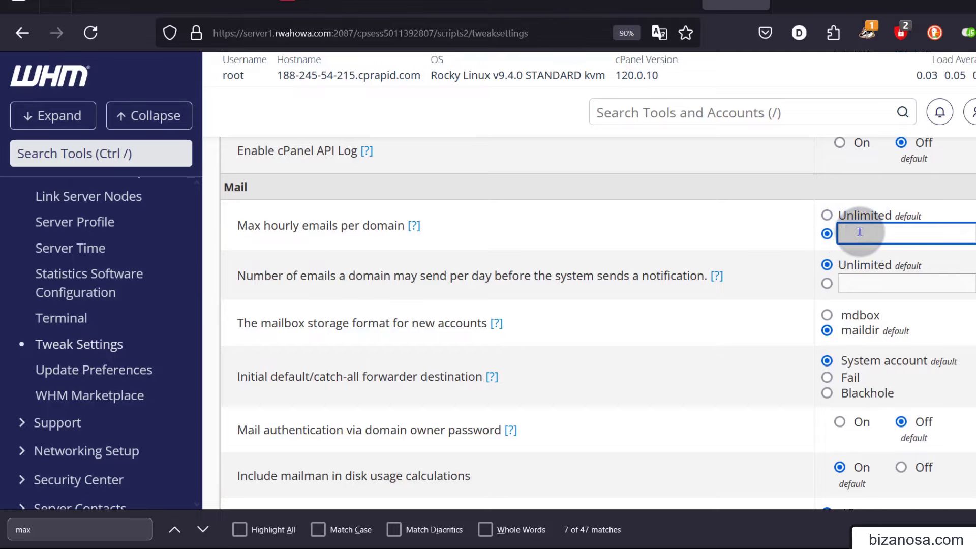
text(99)
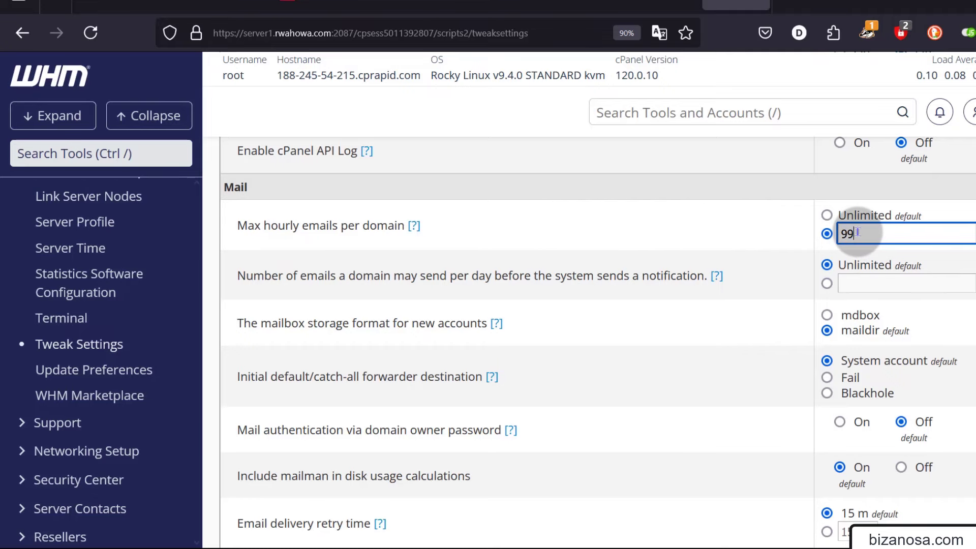
- Copy 'Reset' from the report's Check Reset Password for cPanel accounts item
click(662, 3)
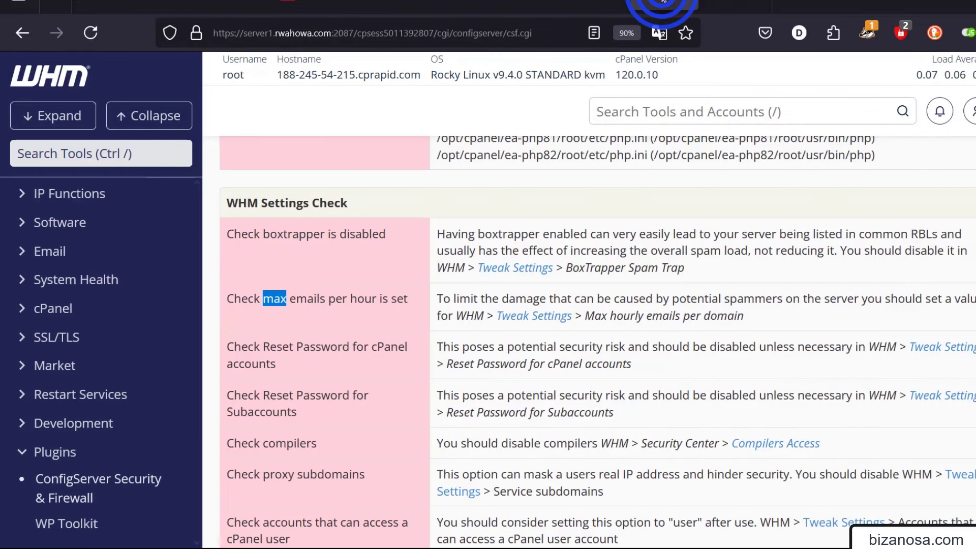
scroll(292, 312, down, 2)
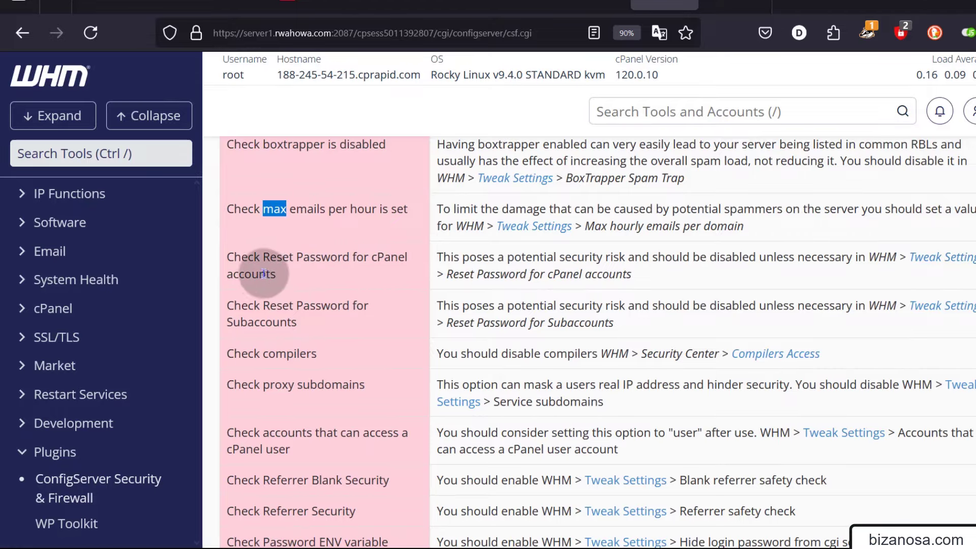
scroll(340, 263, down, 2)
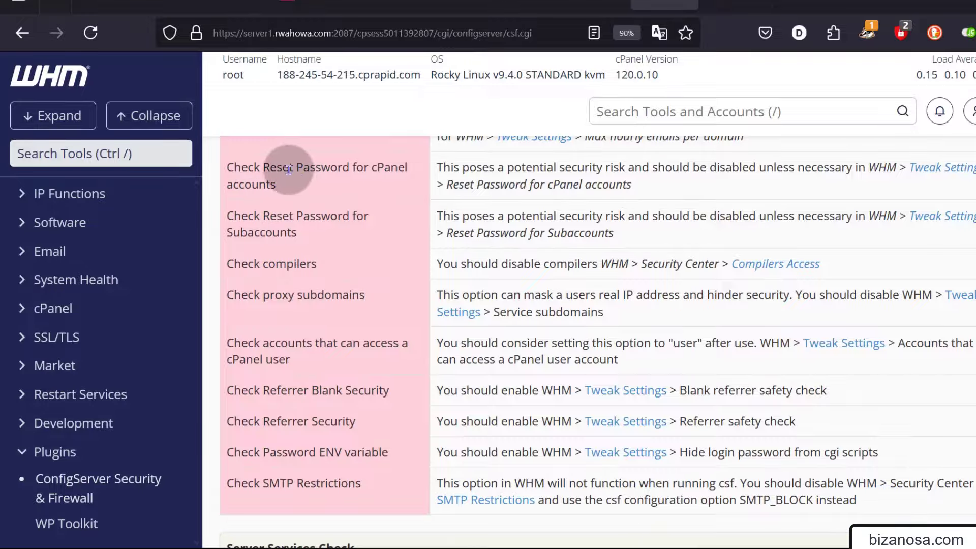
drag(263, 164, 296, 168)
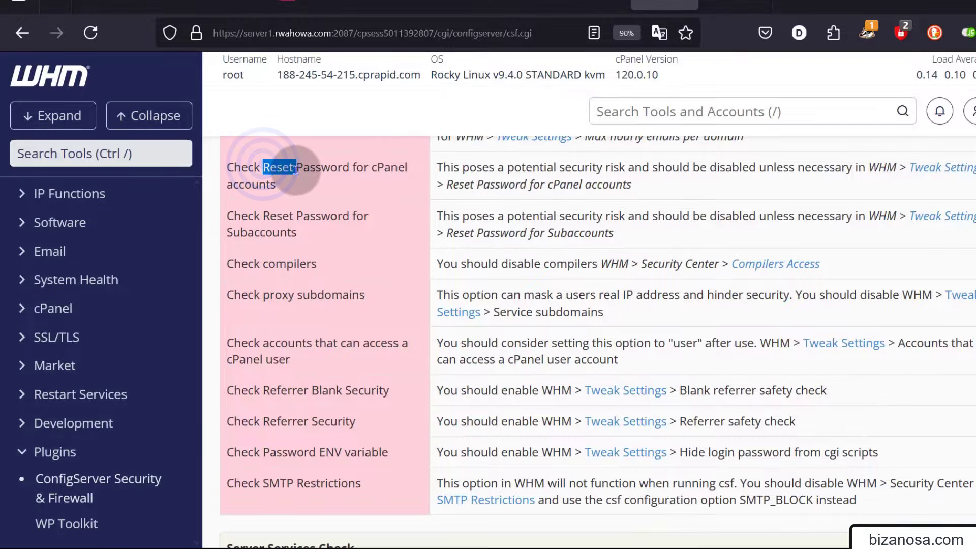
right_click(285, 152)
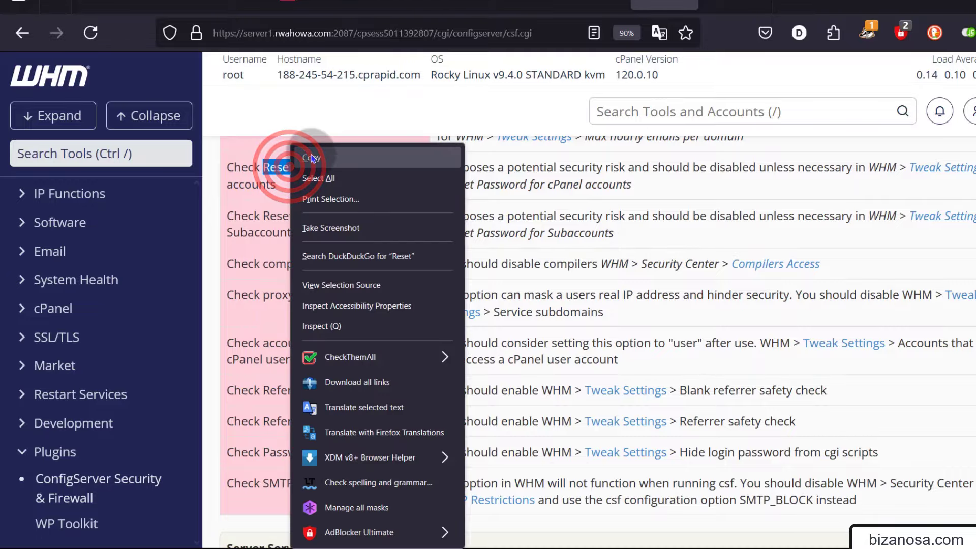
click(311, 153)
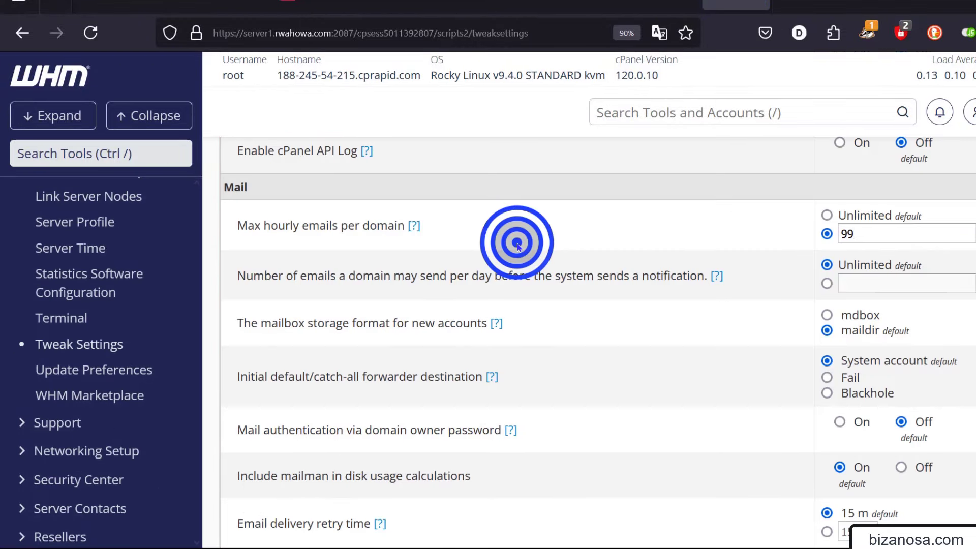
- Search Tweak Settings for 'Reset' and set Reset Password Off for cPanel accounts and subaccounts
key(ctrl+f)
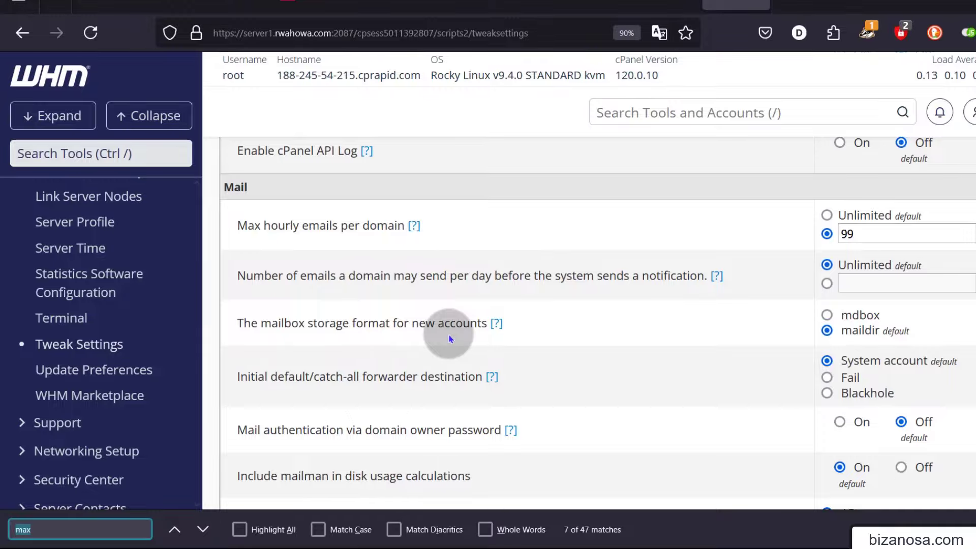
text(Reset)
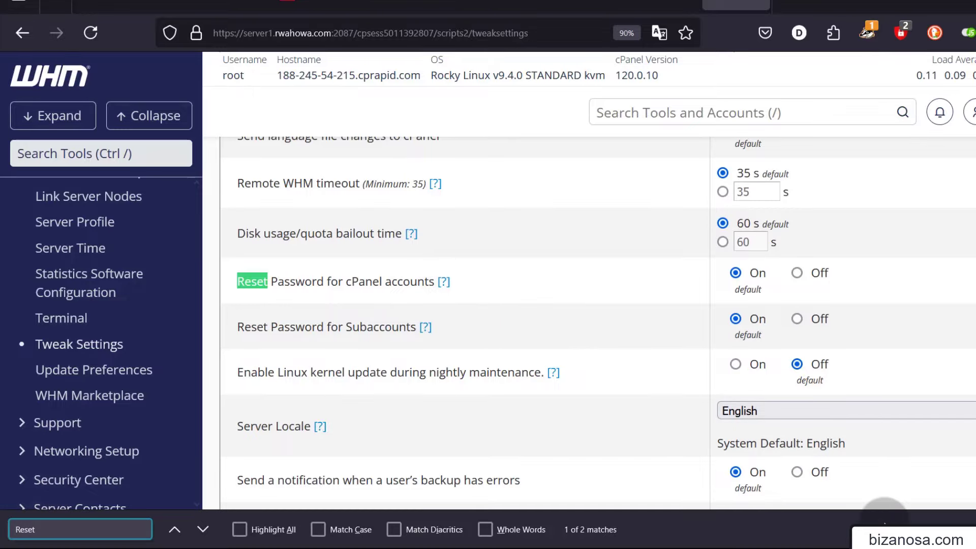
click(443, 282)
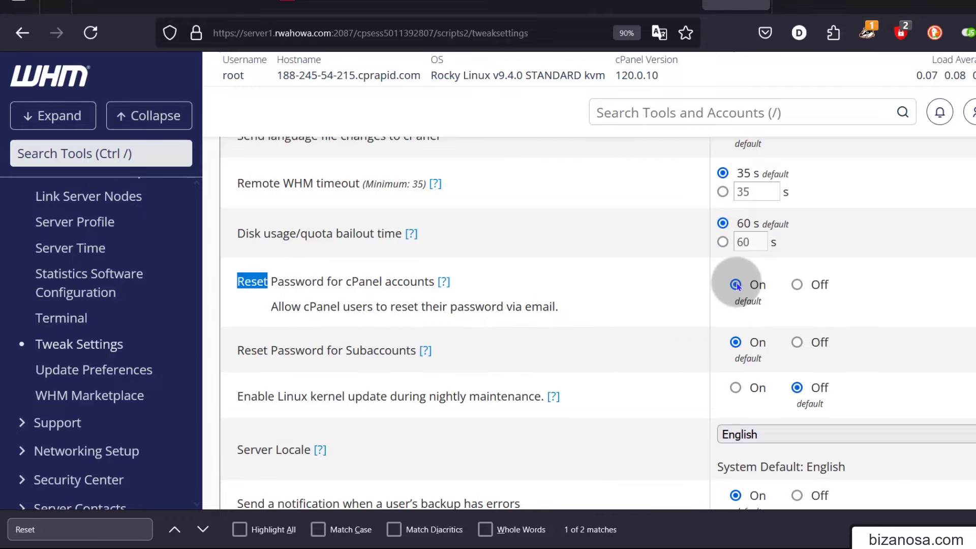
click(797, 284)
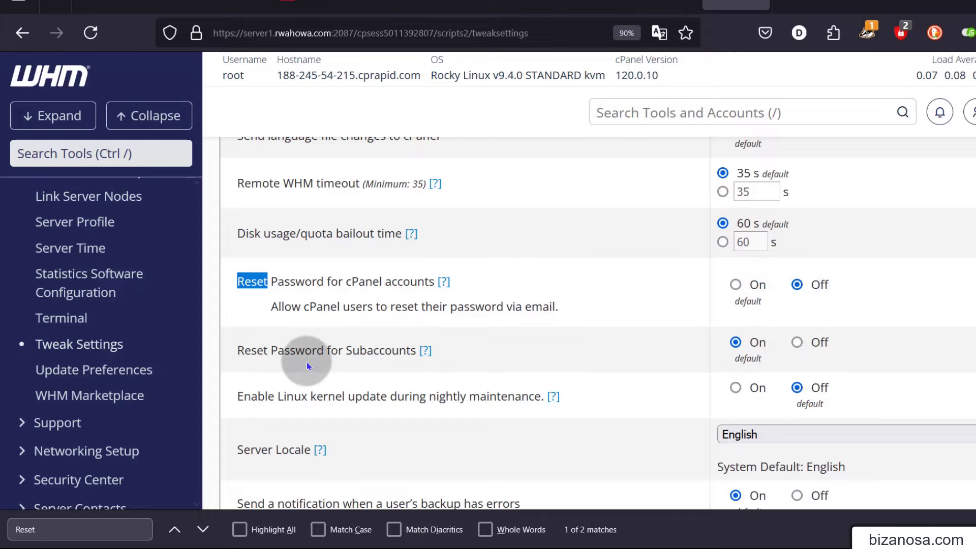
click(796, 342)
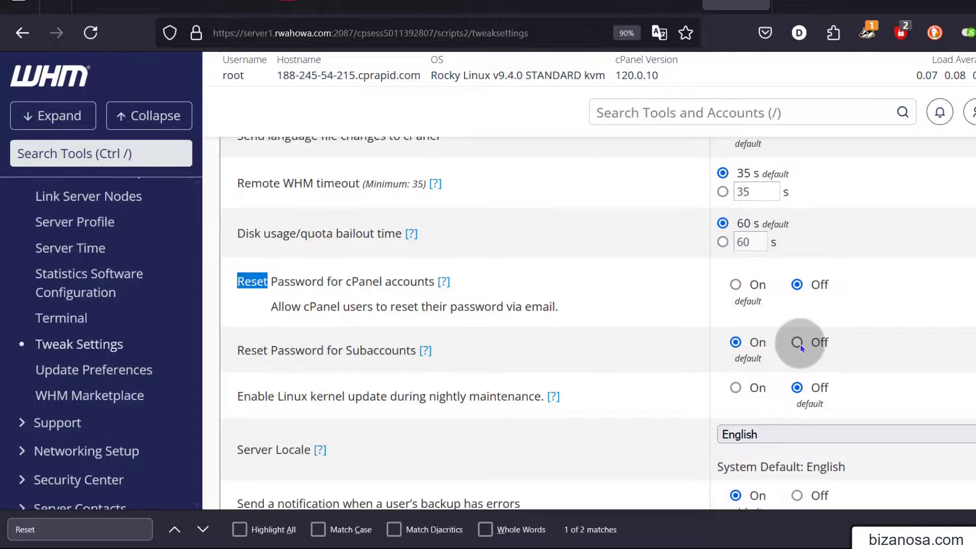
scroll(800, 344, down, 2)
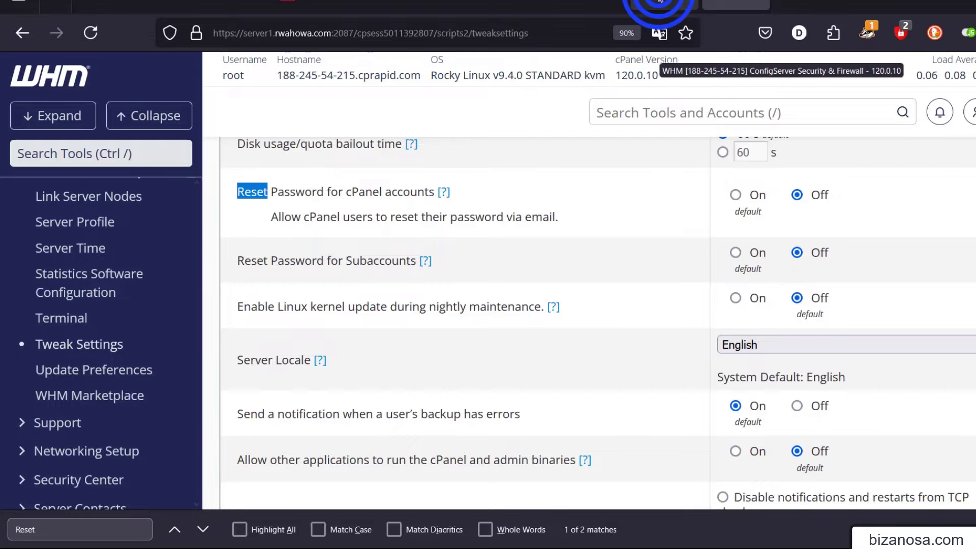
click(659, 2)
scroll(335, 246, down, 3)
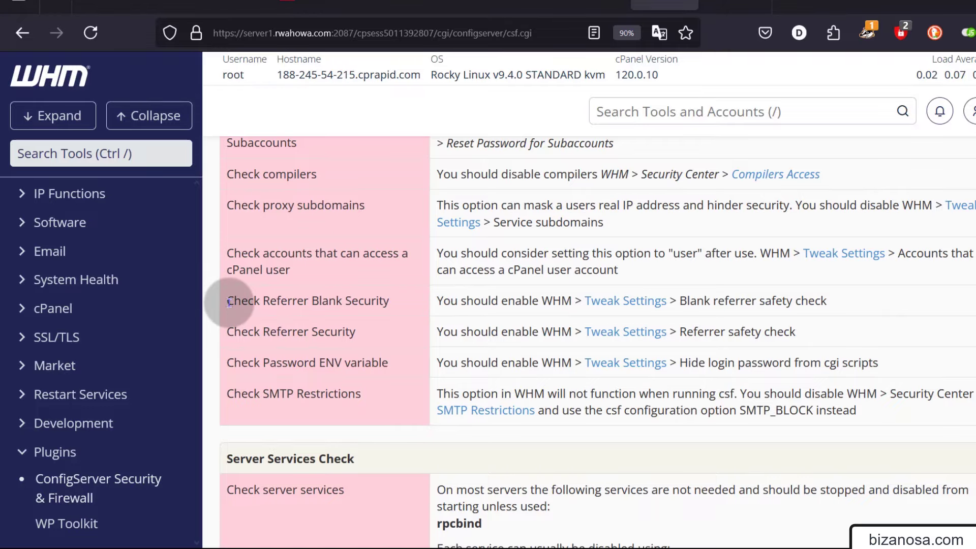
- Copy 'Check Referrer' from the security check report
drag(229, 301, 310, 302)
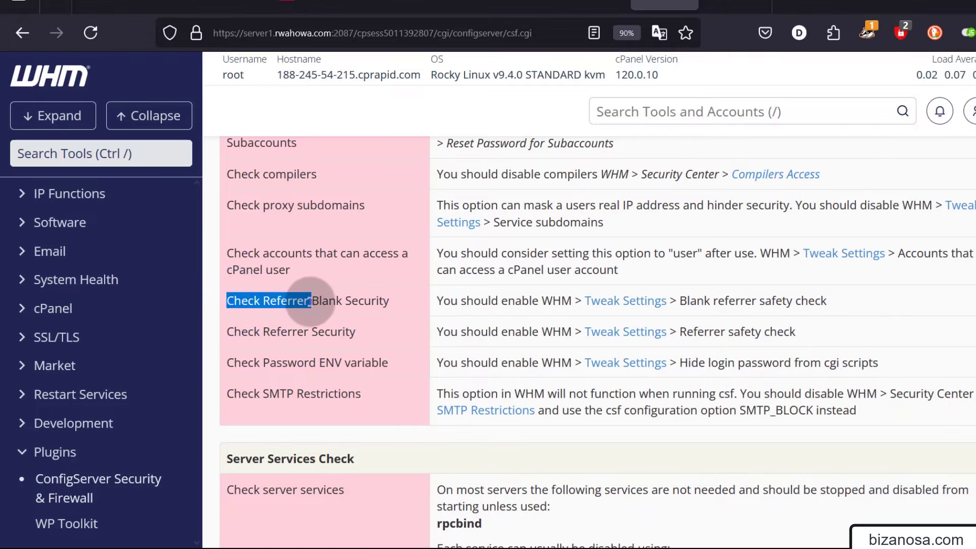
right_click(272, 298)
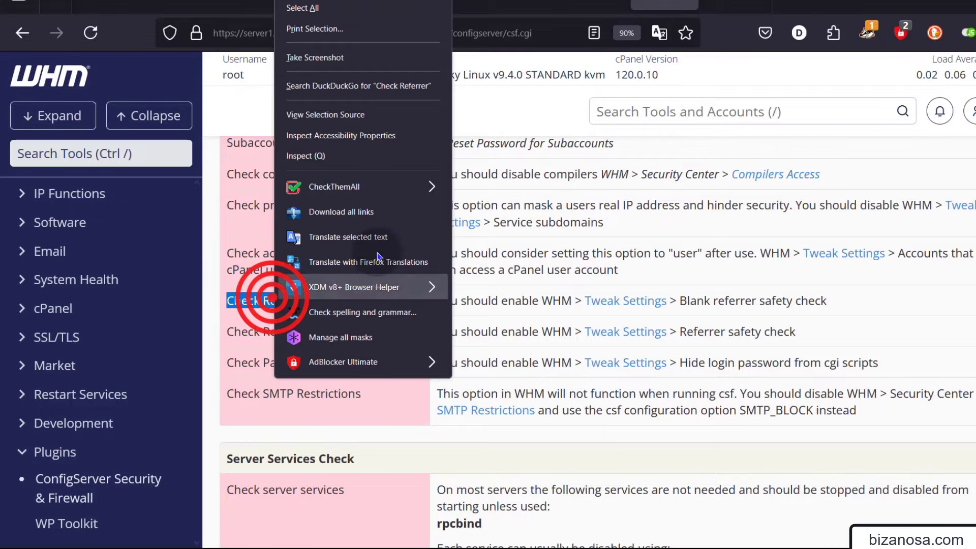
click(327, 4)
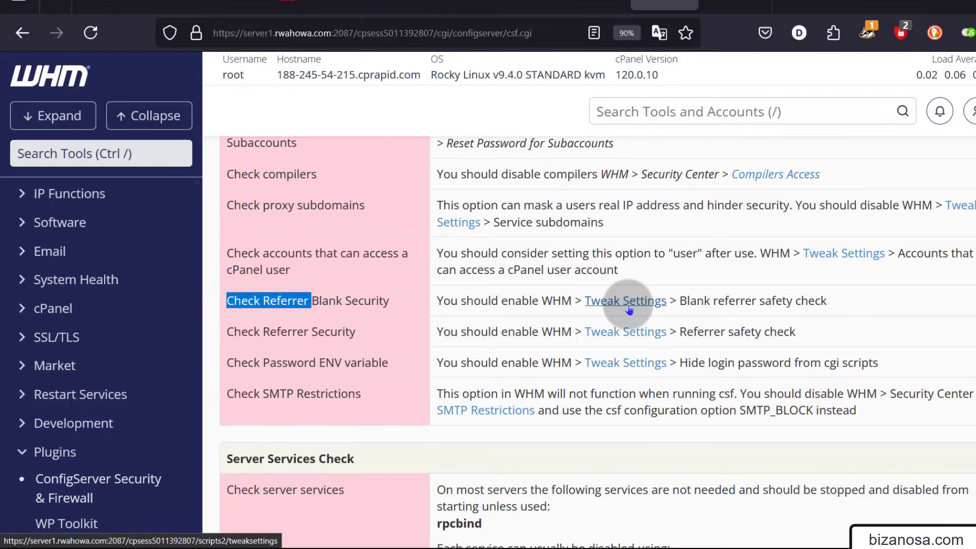
- Search Tweak Settings for 'Referrer' and set both Blank referrer and Referrer safety checks On
click(725, 3)
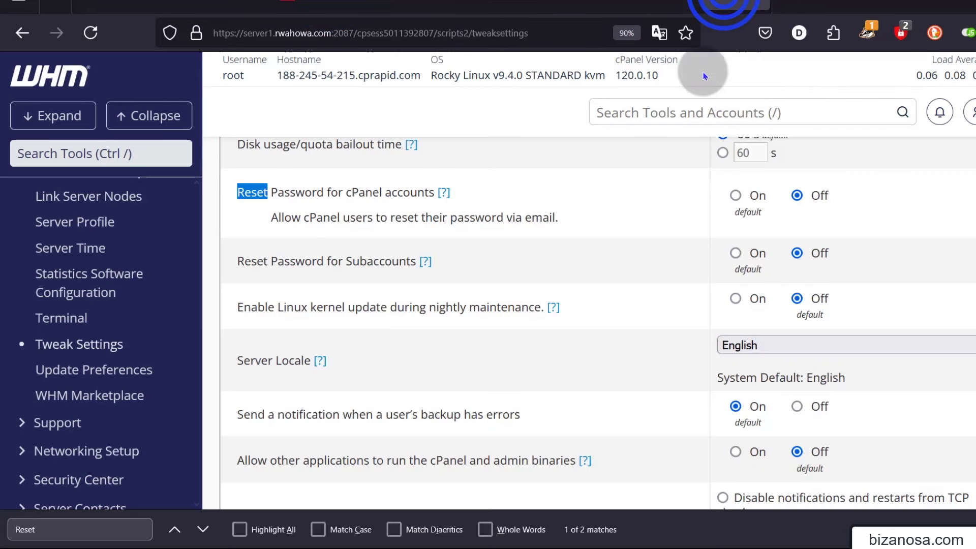
click(119, 530)
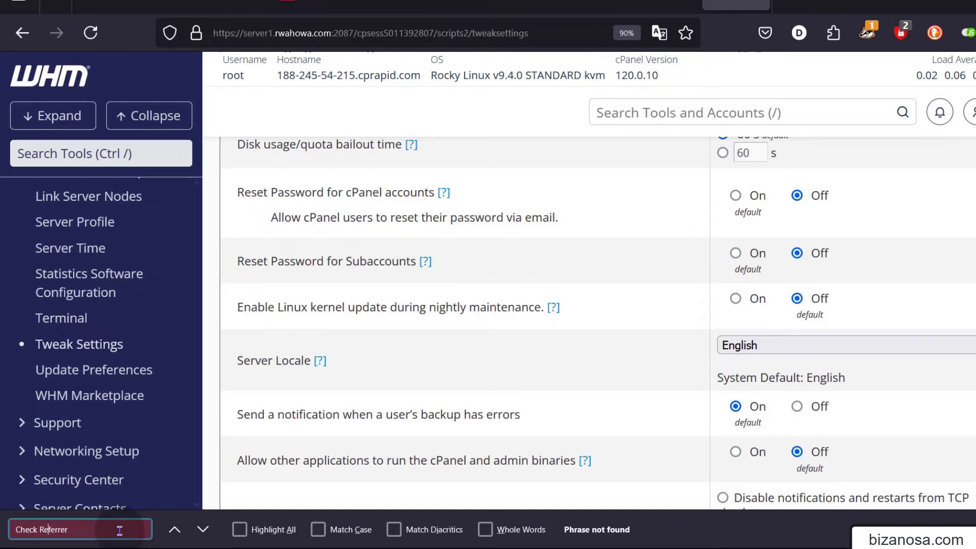
key(BackSpace)
key(BackSpace)
key(BackSpace)
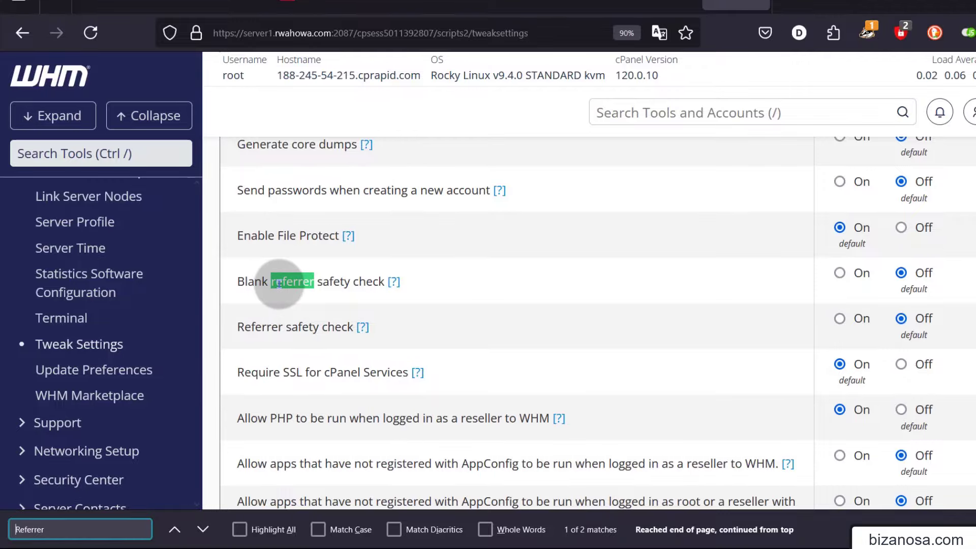
click(839, 273)
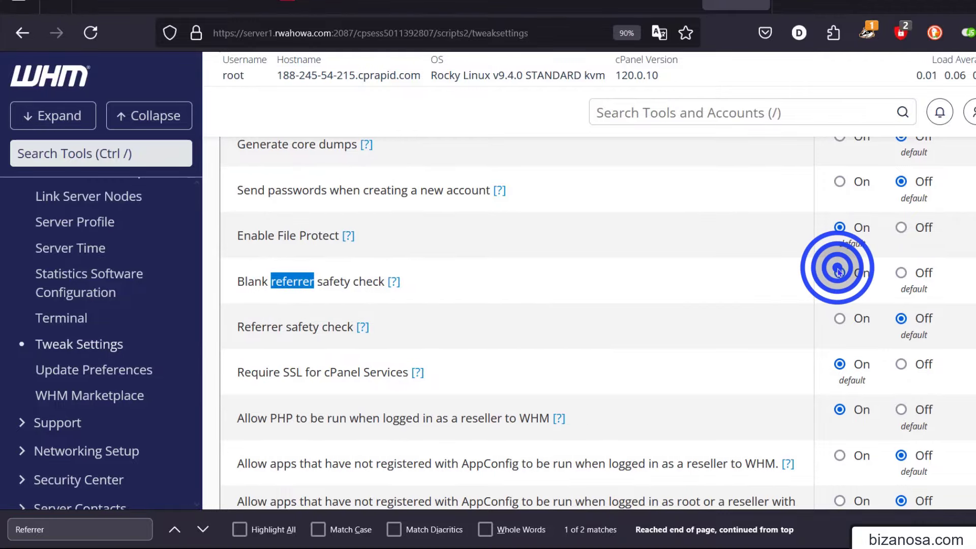
click(393, 281)
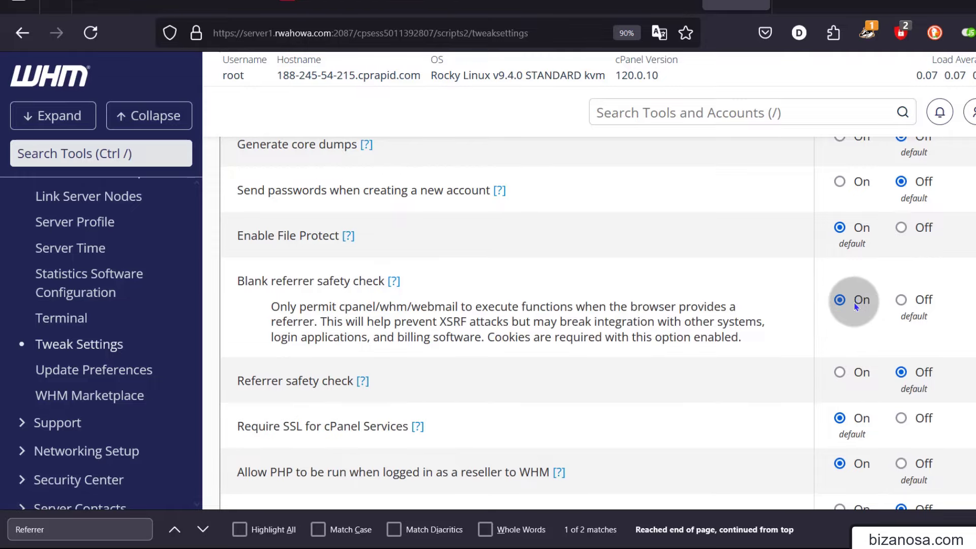
click(839, 372)
scroll(539, 376, down, 2)
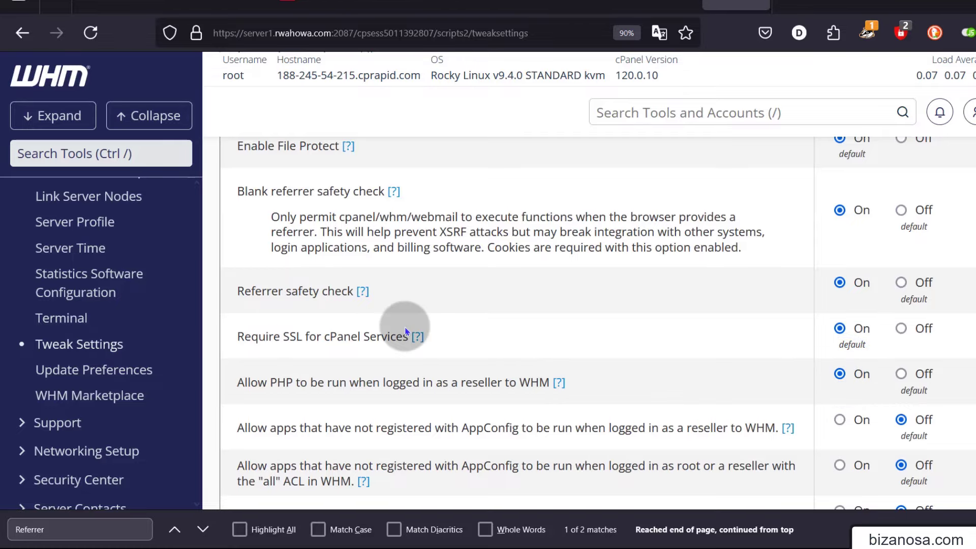
click(652, 6)
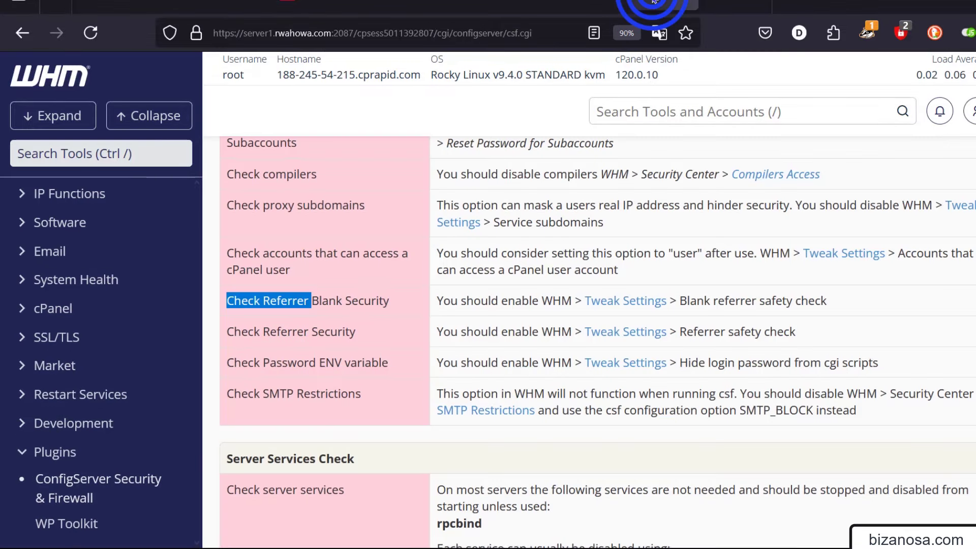
scroll(401, 346, down, 2)
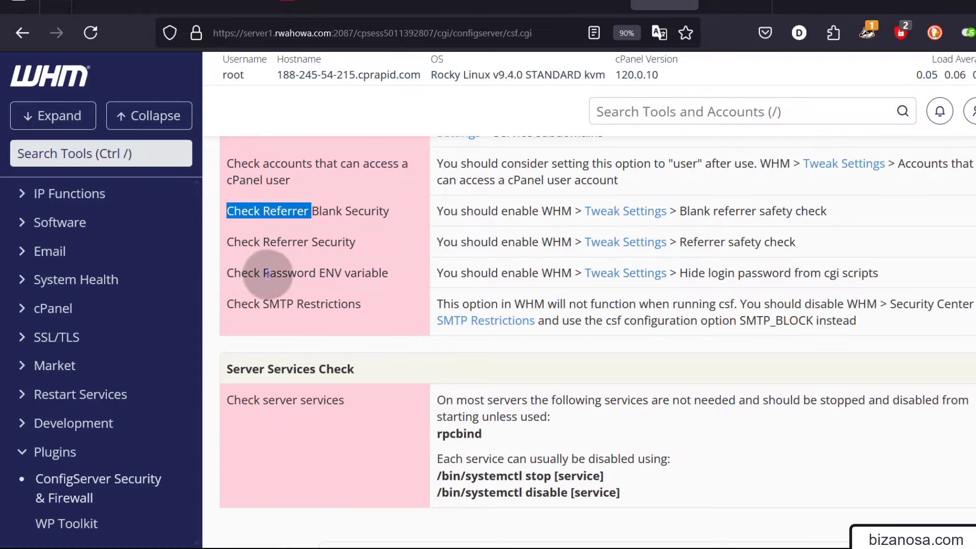
drag(263, 272, 303, 273)
right_click(304, 273)
click(340, 5)
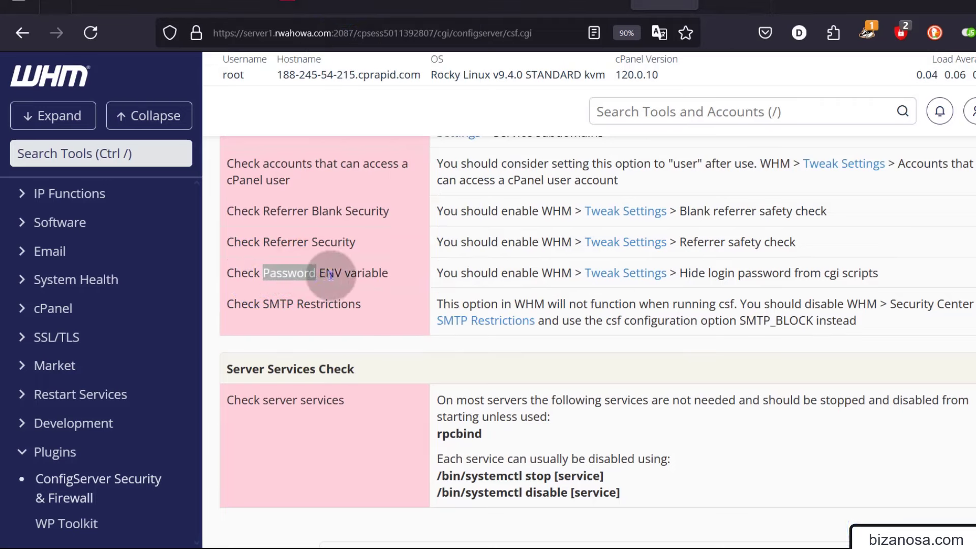
click(346, 276)
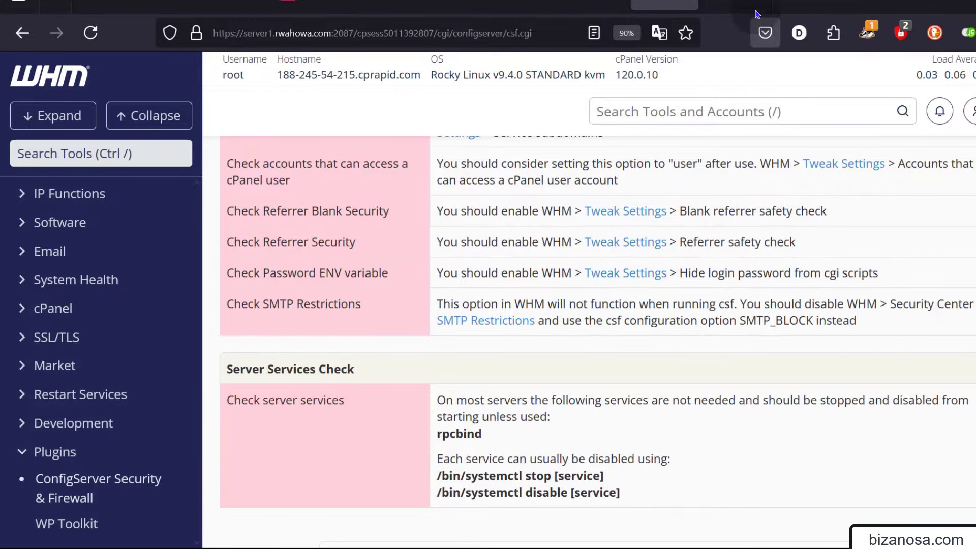
click(734, 6)
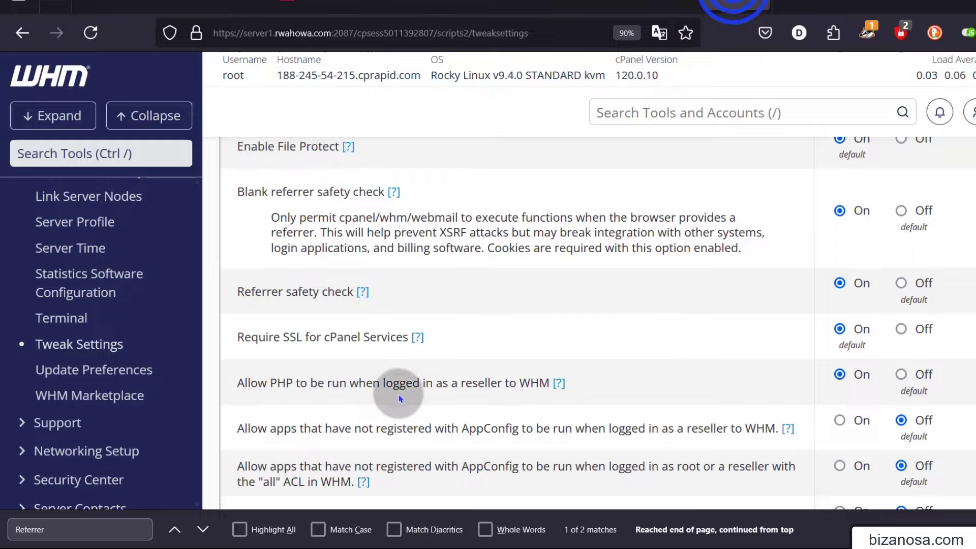
- Search Tweak Settings for 'Password' and set Hide login password from cgi scripts to On
right_click(59, 529)
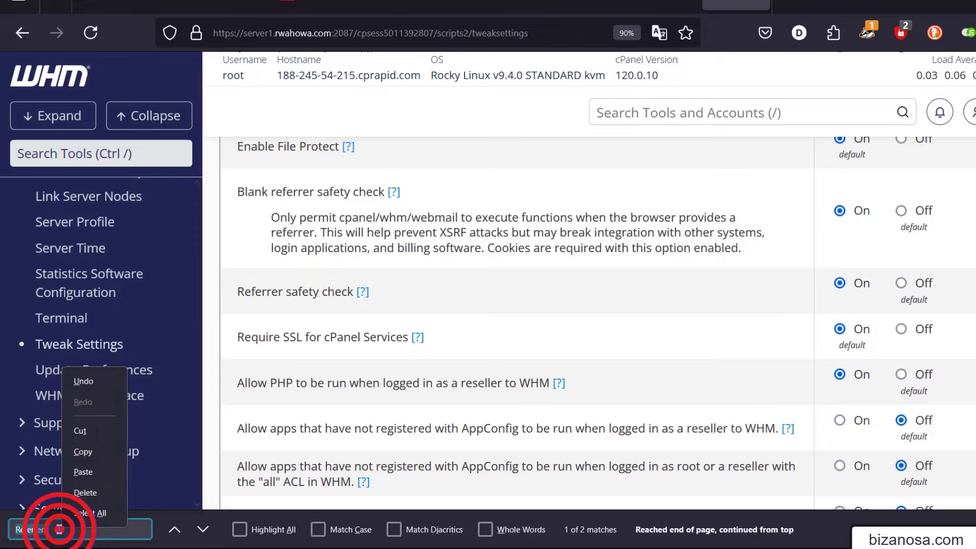
click(89, 474)
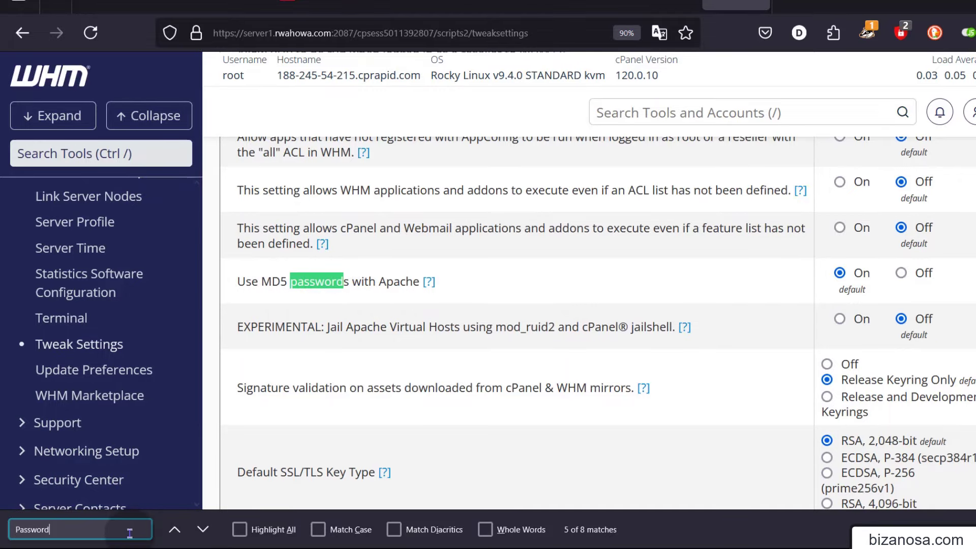
click(203, 530)
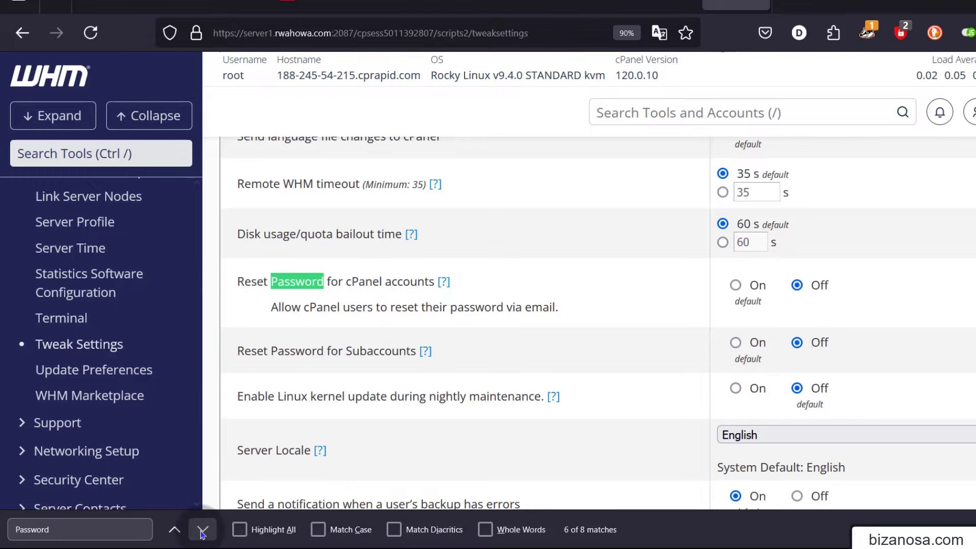
click(202, 531)
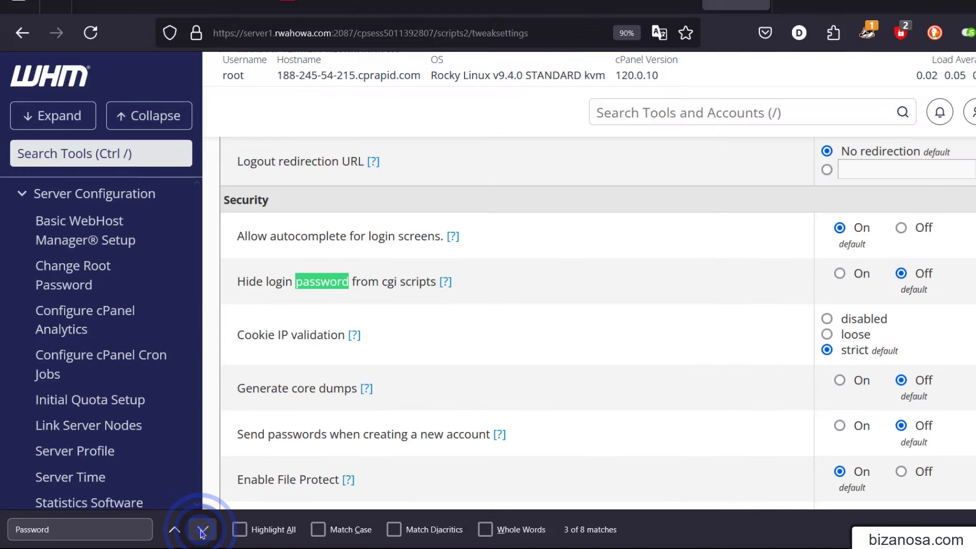
click(305, 283)
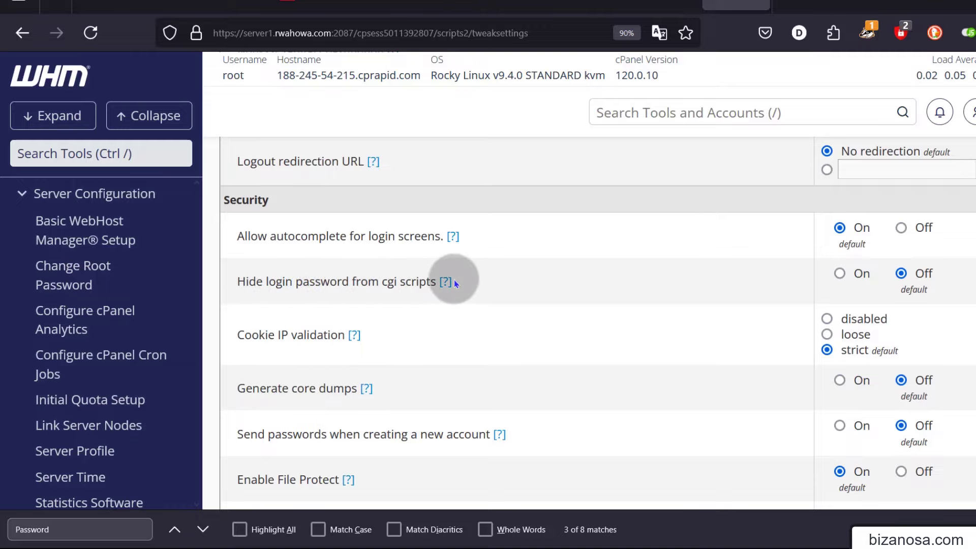
click(841, 274)
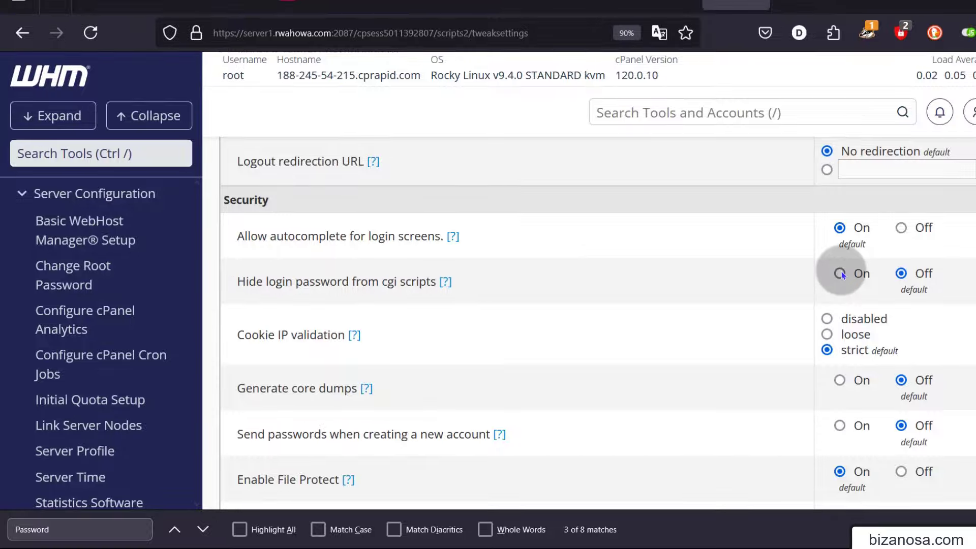
click(841, 272)
key(ctrl+shift+Tab)
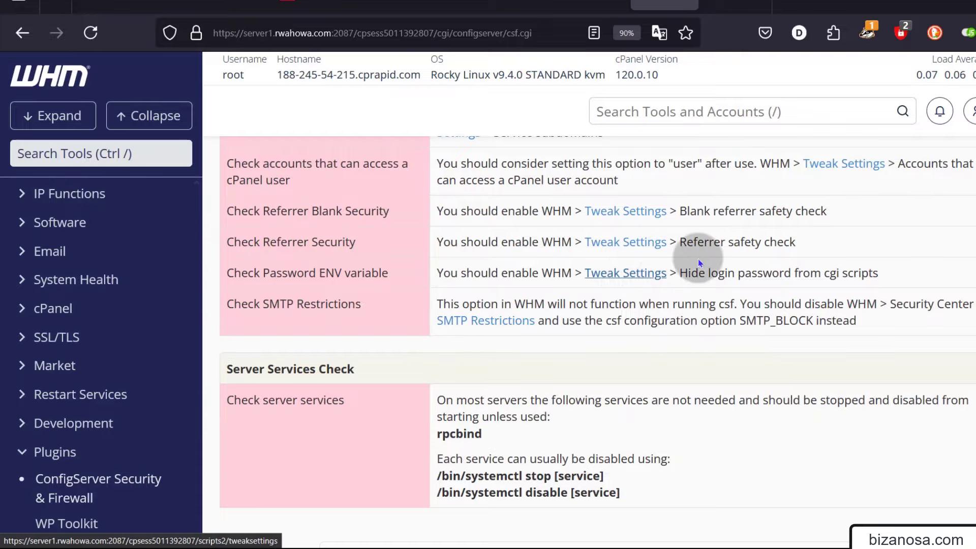
- Save Tweak Settings: login password hidden, hourly emails 99, referrer checks on, password resets off
scroll(336, 275, down, 2)
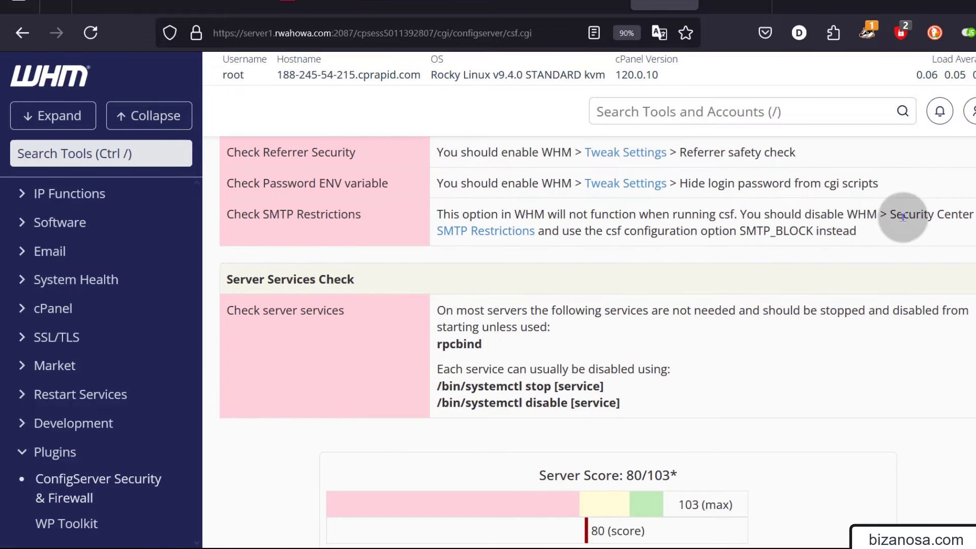
scroll(584, 254, down, 4)
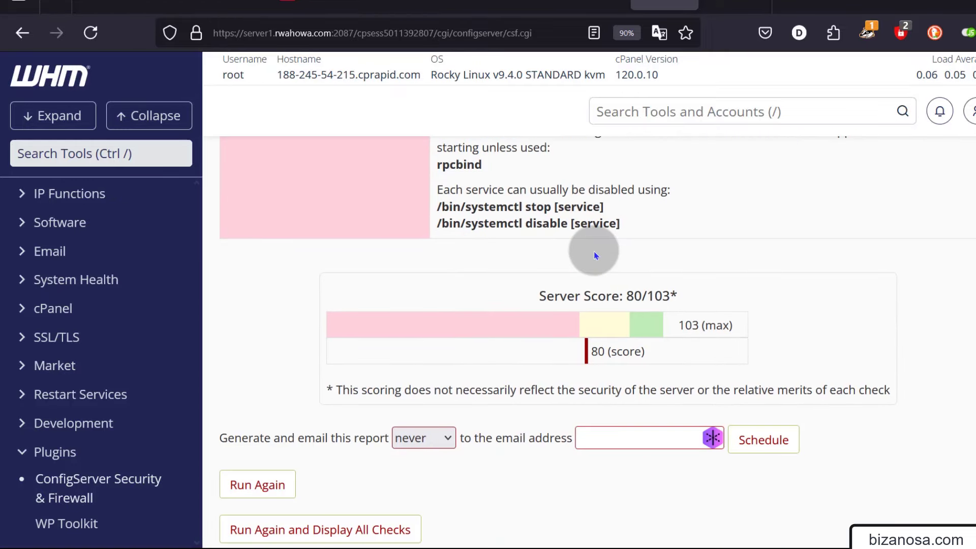
scroll(585, 254, up, 6)
scroll(654, 283, up, 8)
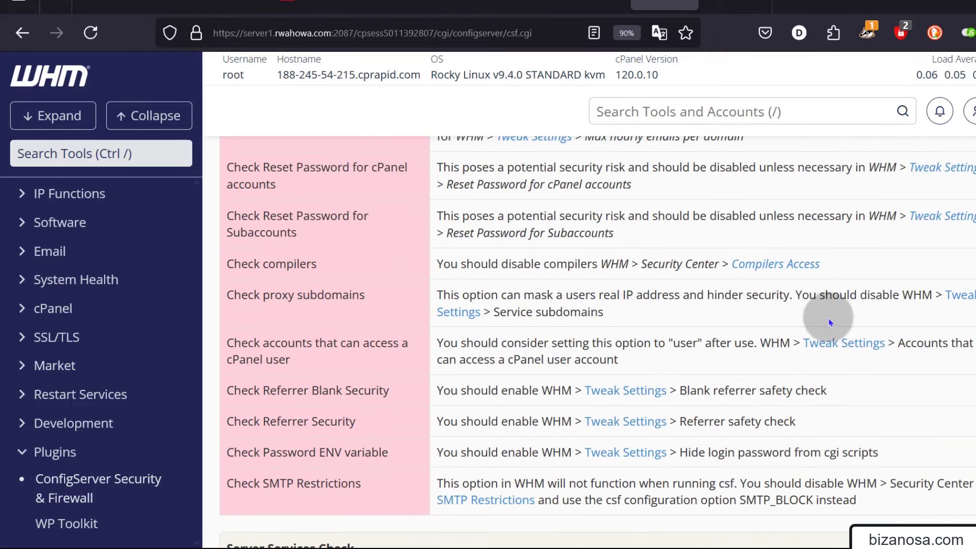
scroll(783, 303, up, 2)
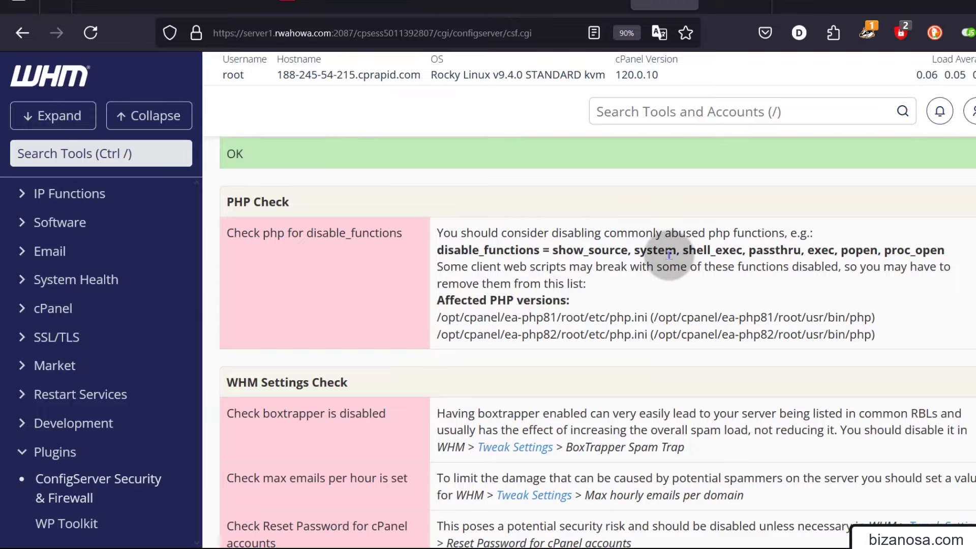
scroll(668, 254, up, 6)
click(732, 7)
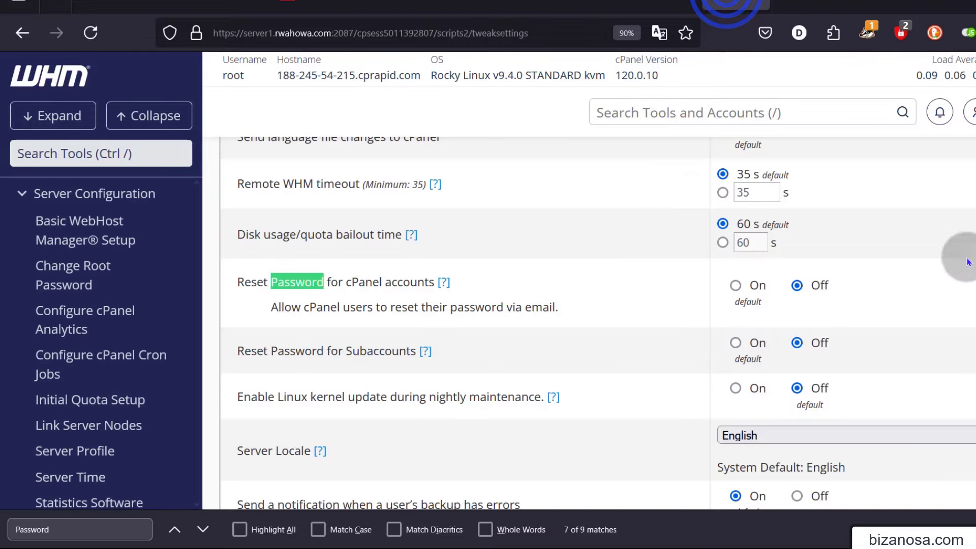
scroll(598, 322, down, 10)
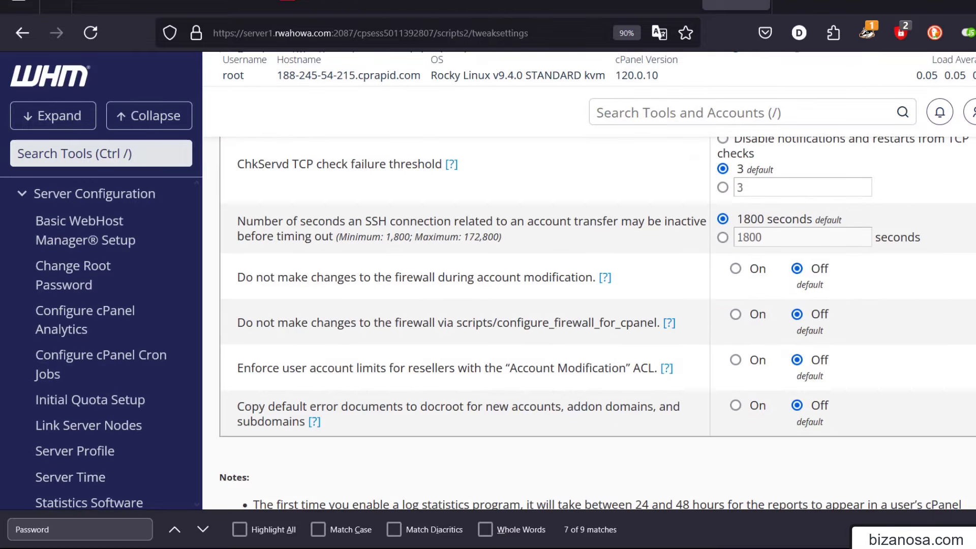
scroll(596, 290, down, 5)
click(280, 331)
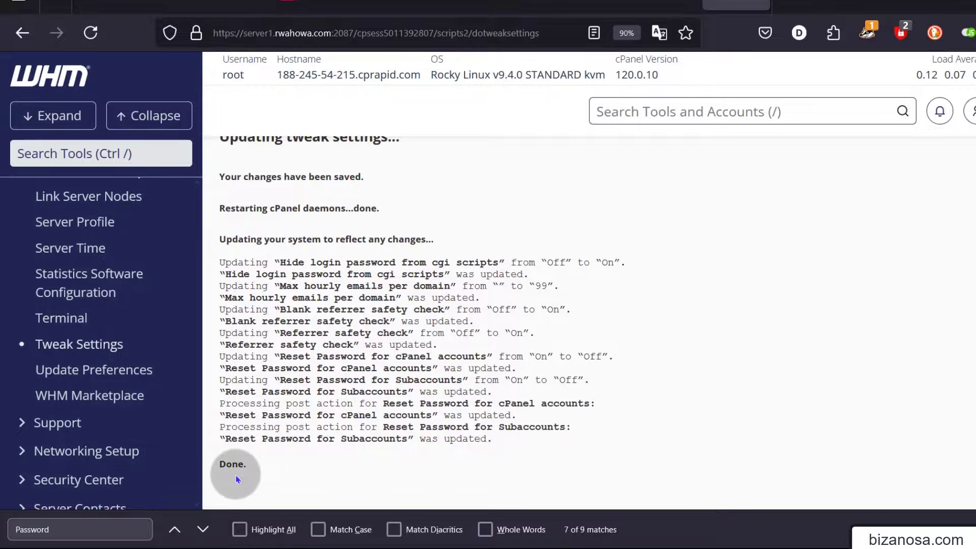
click(668, 4)
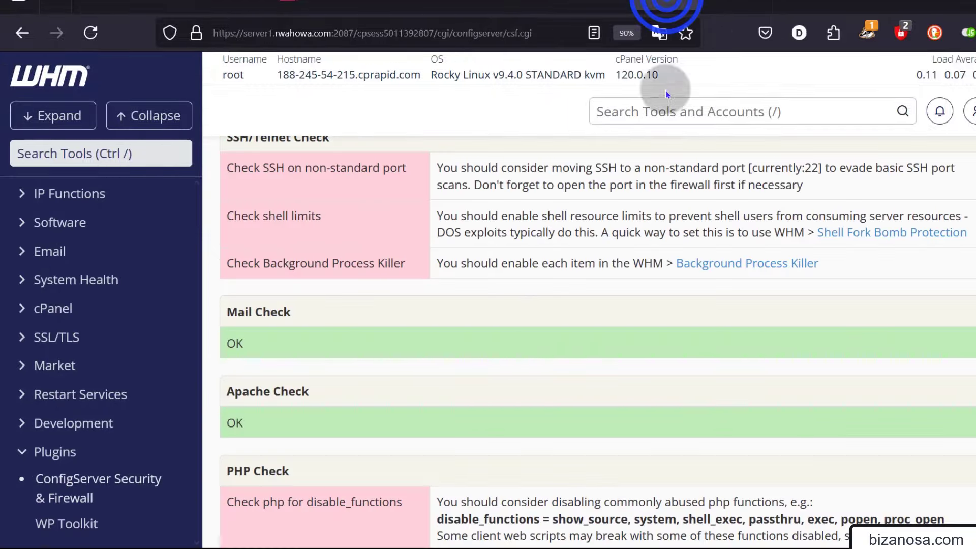
scroll(599, 334, down, 20)
scroll(599, 335, up, 5)
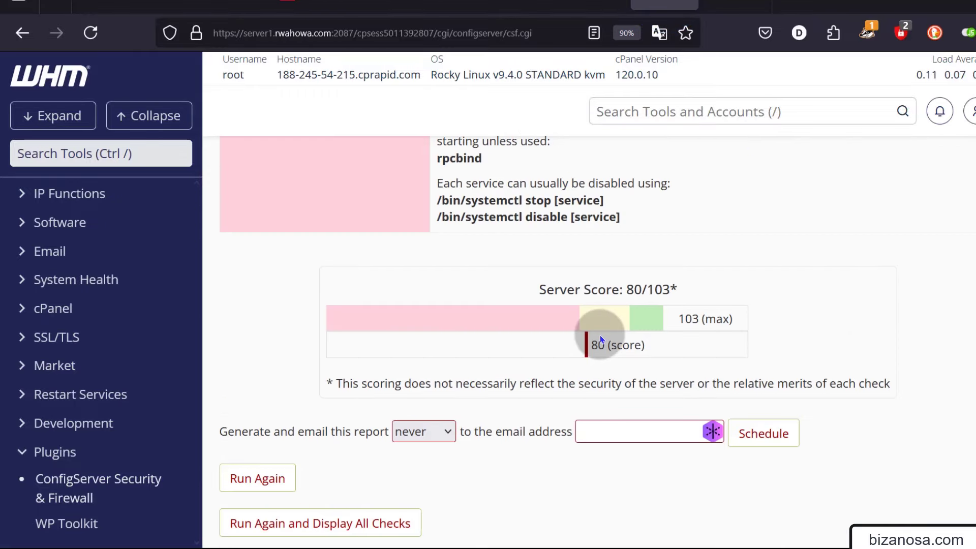
key(F5)
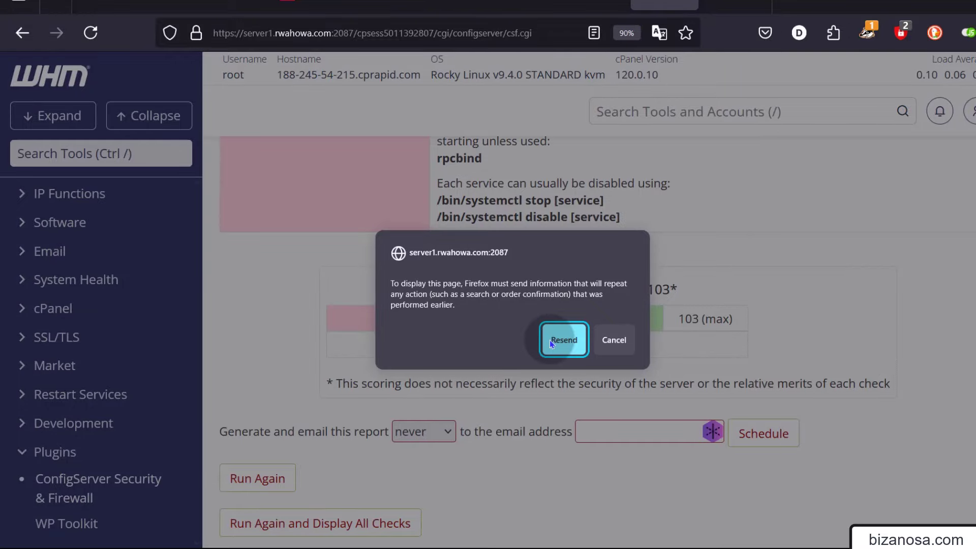
click(549, 340)
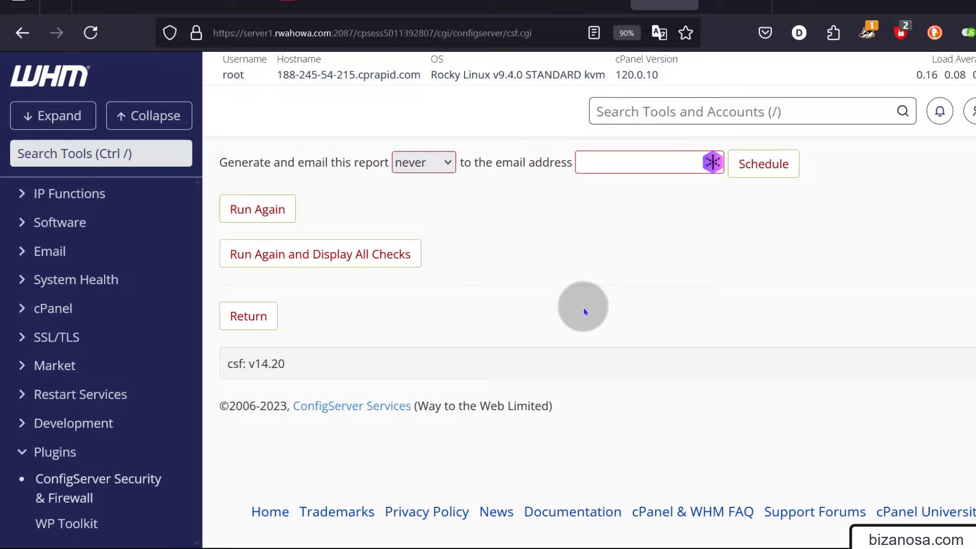
scroll(583, 312, up, 8)
scroll(582, 312, down, 3)
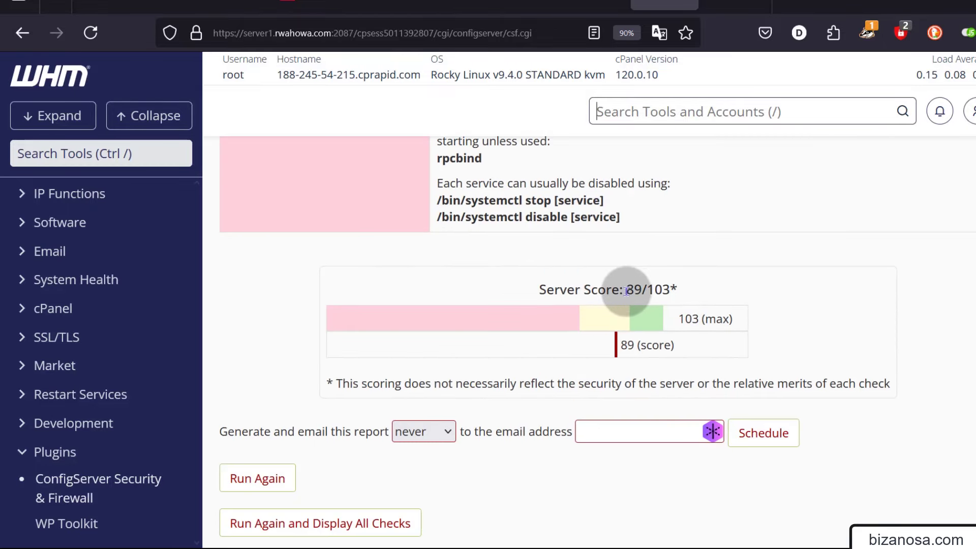
scroll(636, 293, up, 4)
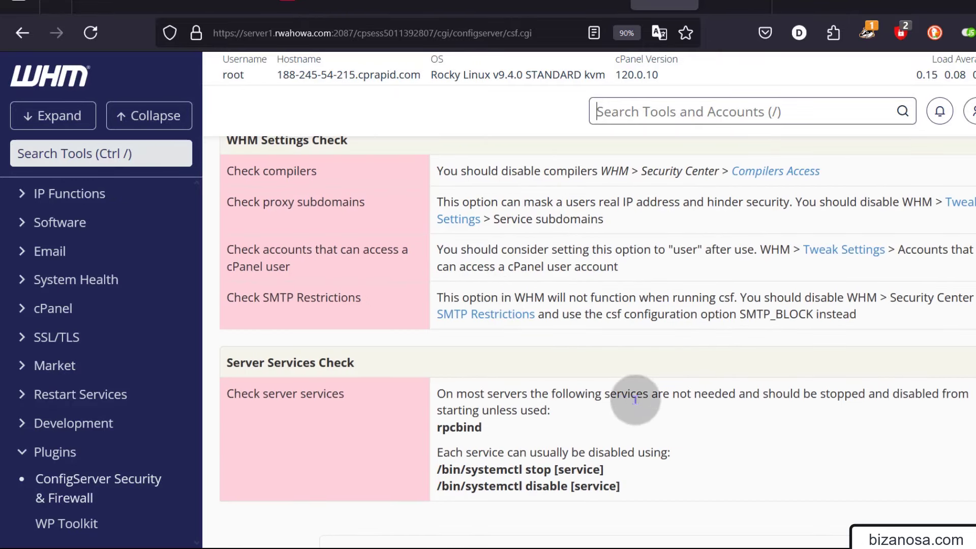
scroll(671, 266, down, 2)
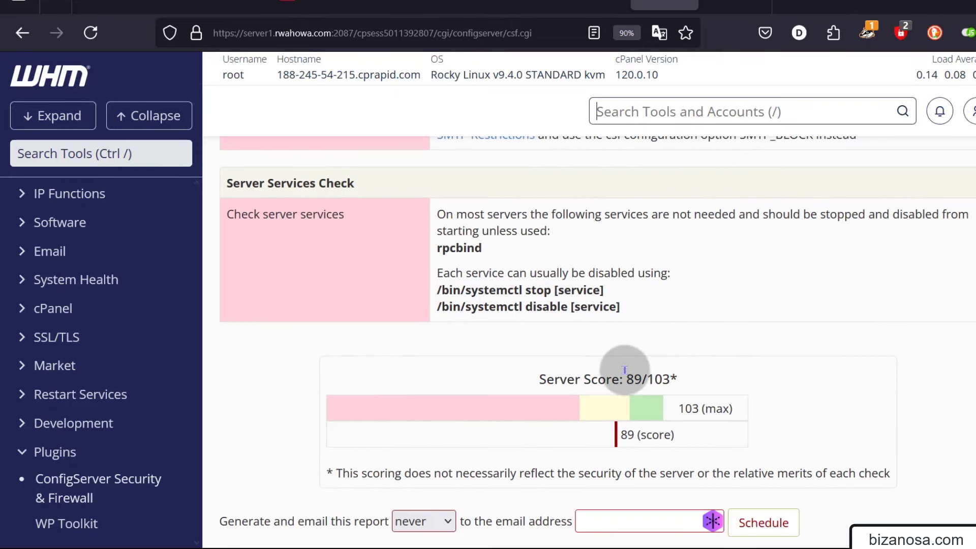
scroll(494, 341, up, 2)
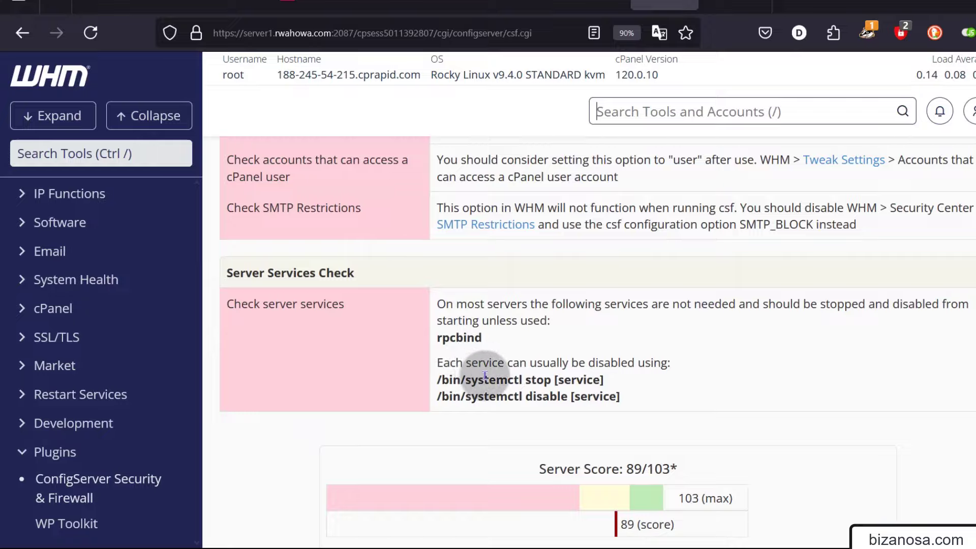
scroll(518, 315, up, 2)
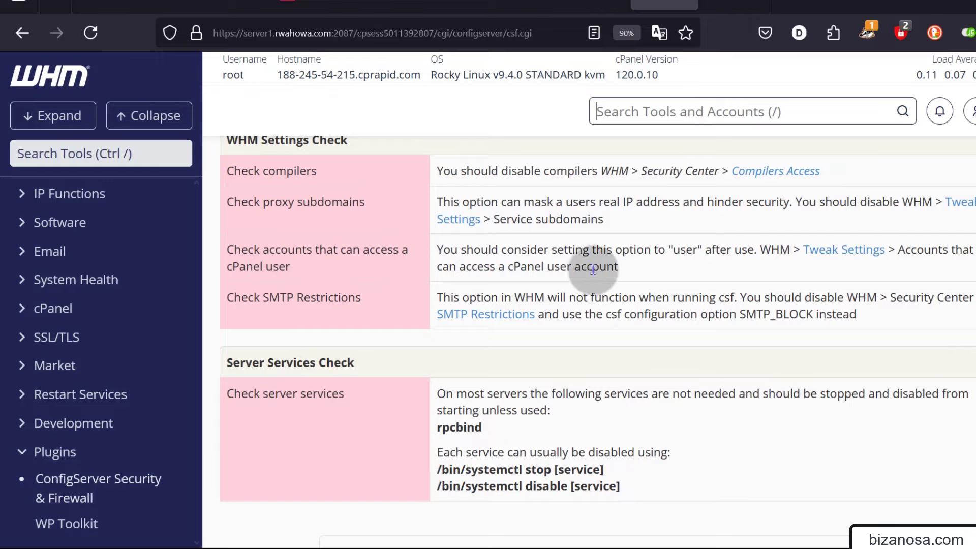
- Copy the phrase 'cPanel user' from the security report's account access advice
right_click(848, 252)
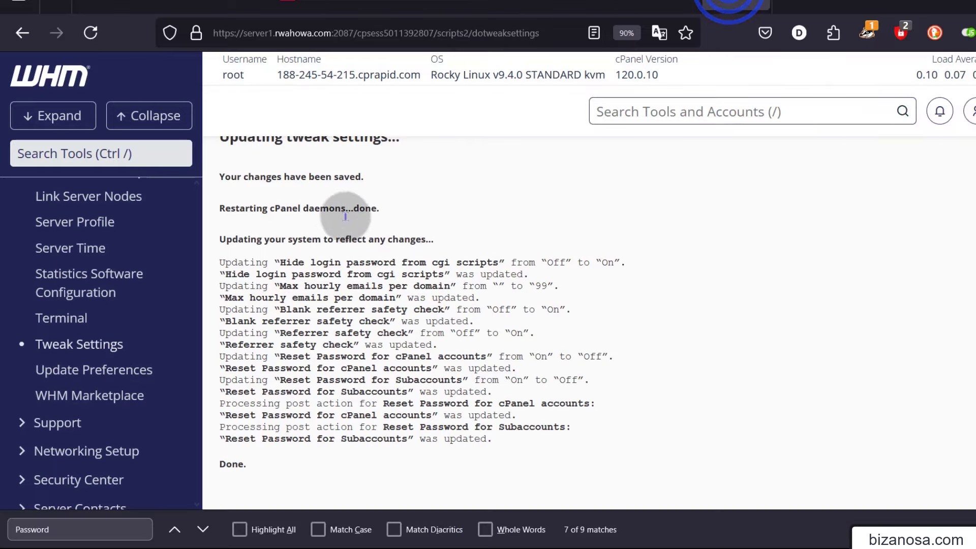
scroll(345, 217, up, 8)
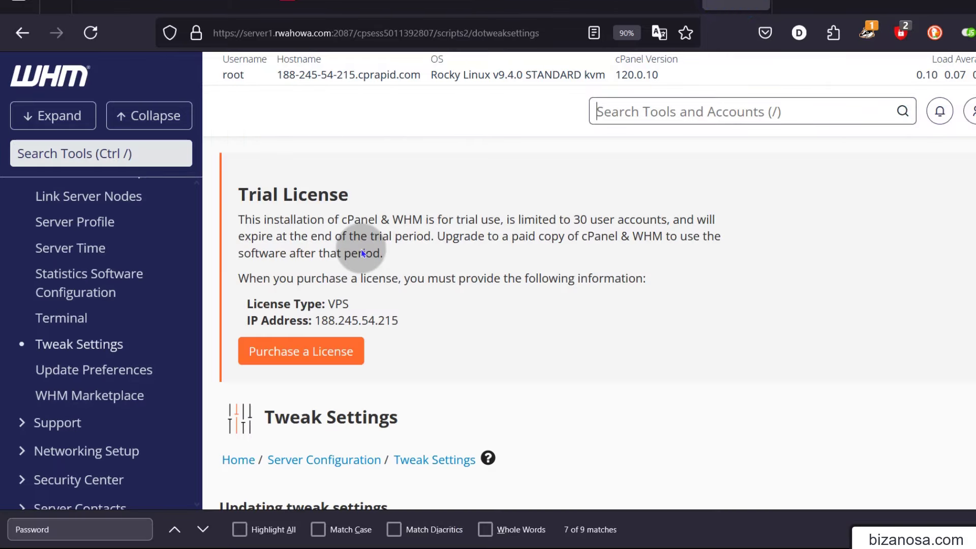
scroll(391, 355, down, 4)
click(429, 277)
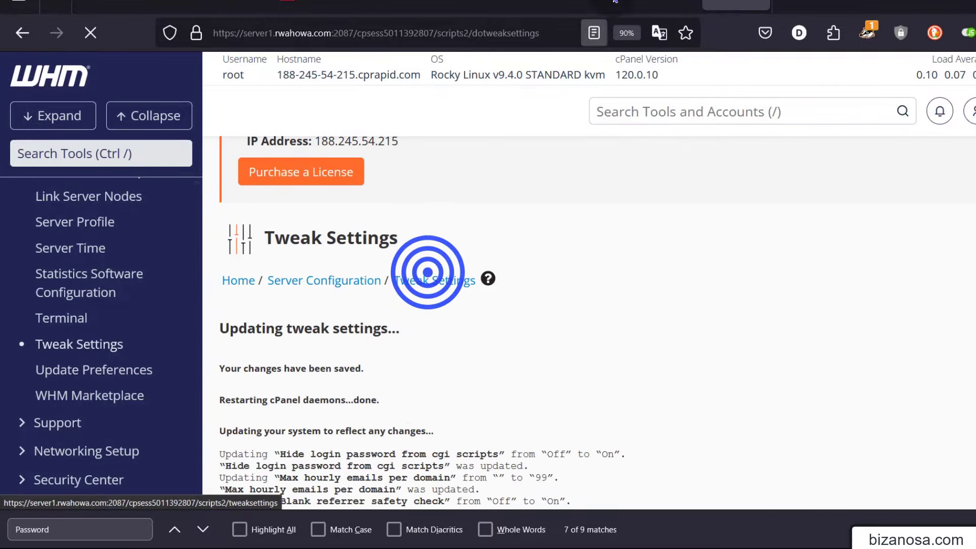
click(661, 2)
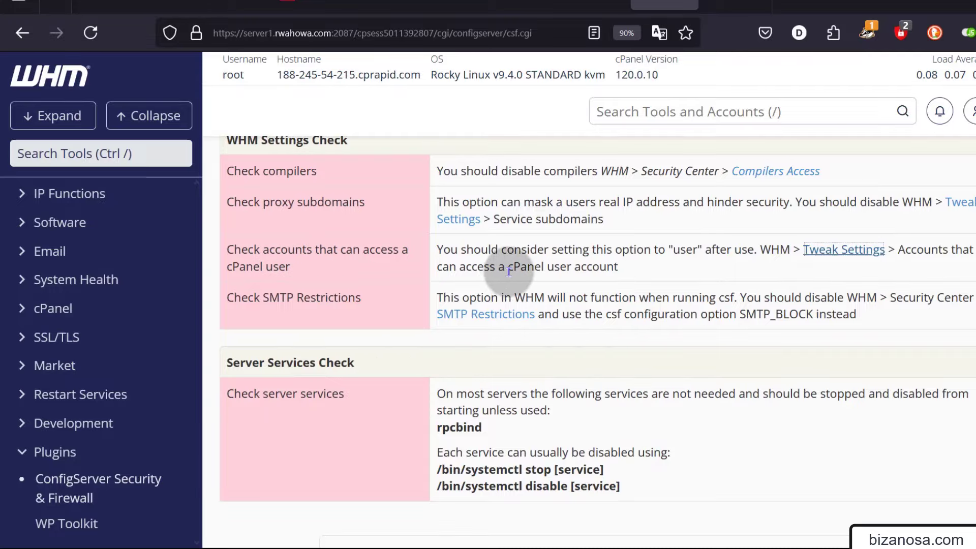
drag(507, 269, 571, 270)
key(ctrl+c)
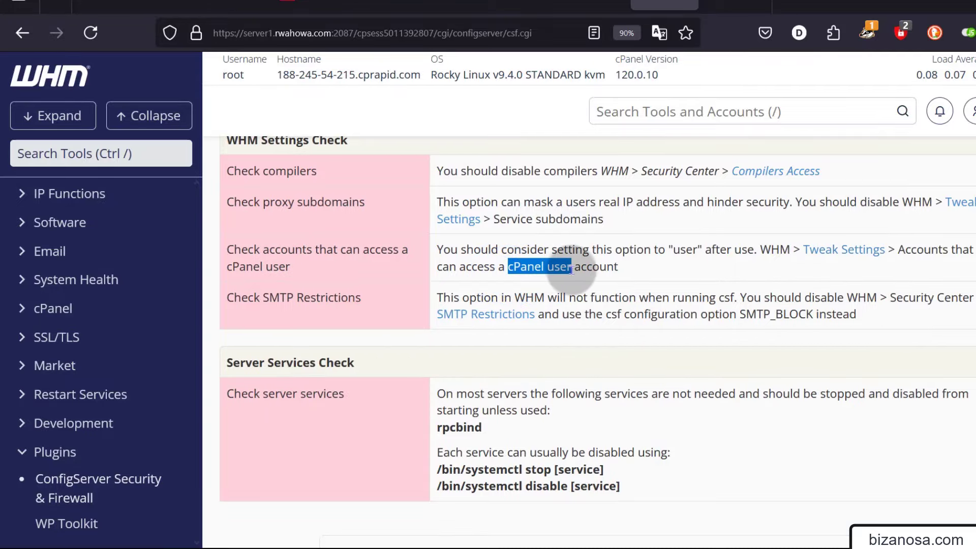
right_click(546, 270)
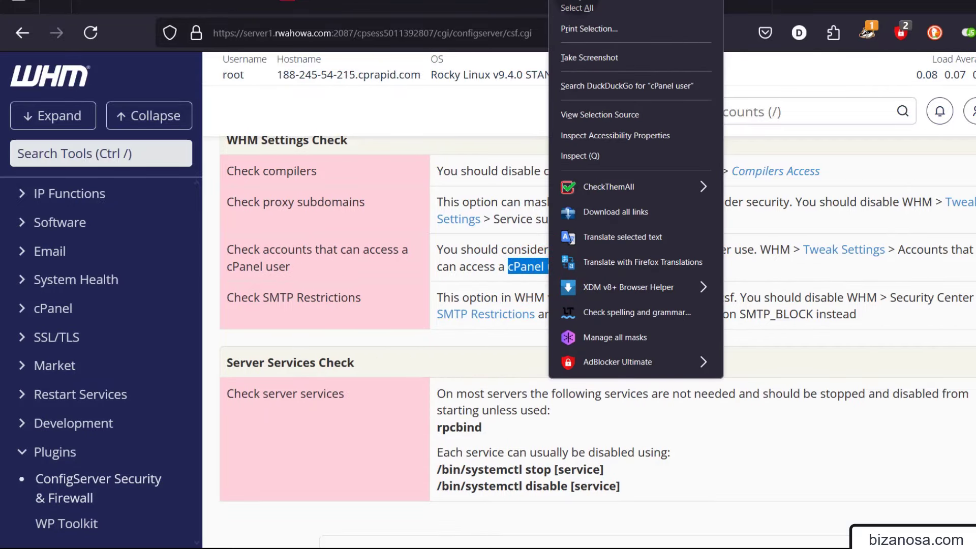
click(576, 5)
- Search Tweak Settings for 'cPanel user' to find the account access setting
click(736, 5)
scroll(316, 382, down, 10)
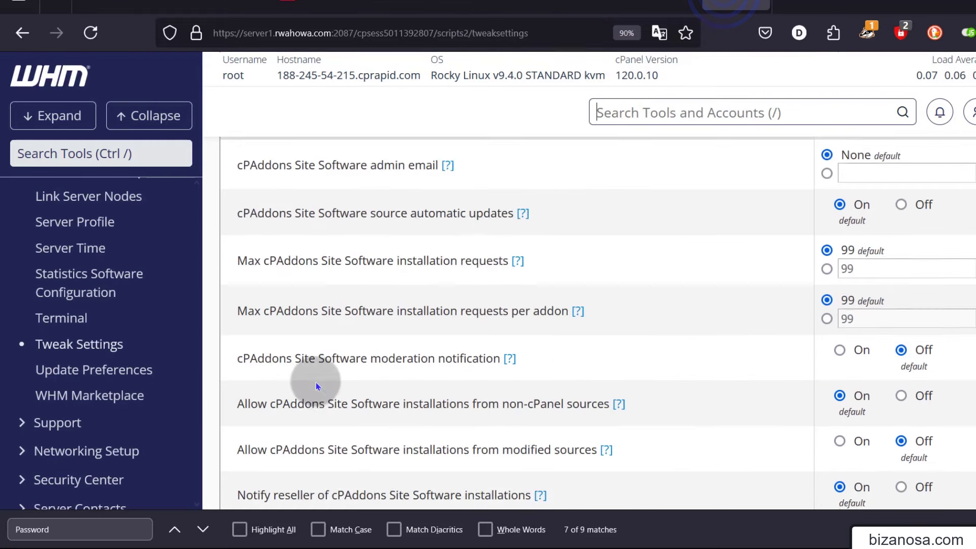
click(47, 529)
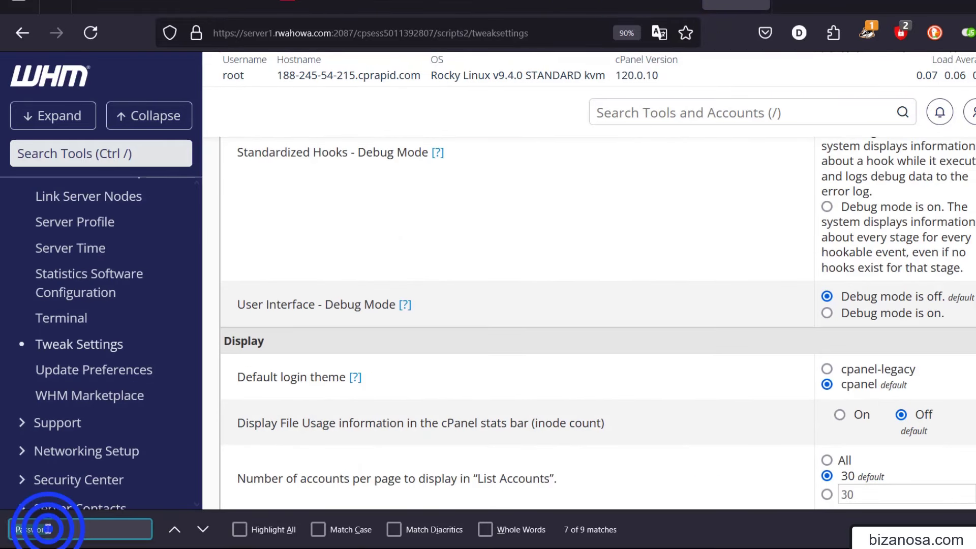
right_click(48, 529)
click(77, 468)
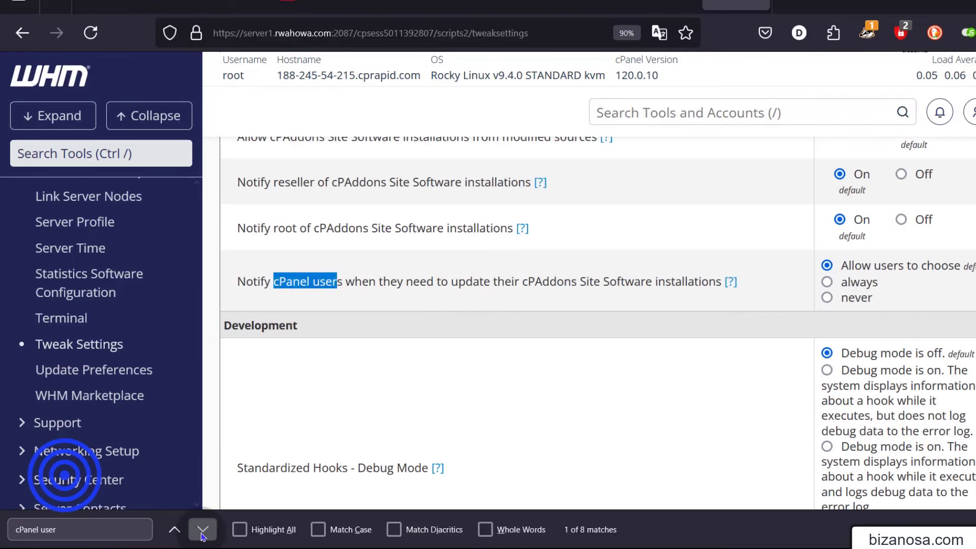
click(202, 530)
click(202, 530)
click(202, 530)
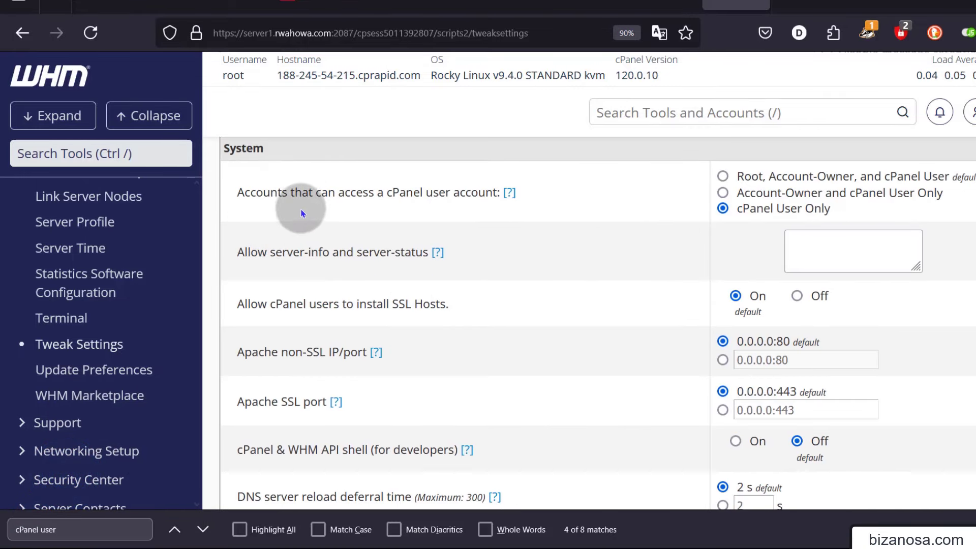
- Set cPanel user account access to 'cPanel User Only' and return to the security report
drag(388, 194, 460, 193)
click(461, 193)
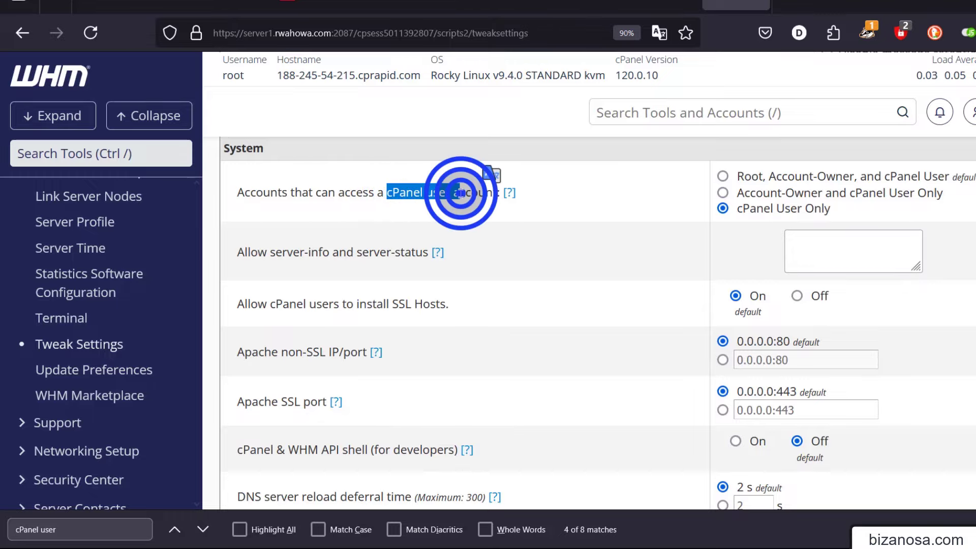
click(722, 206)
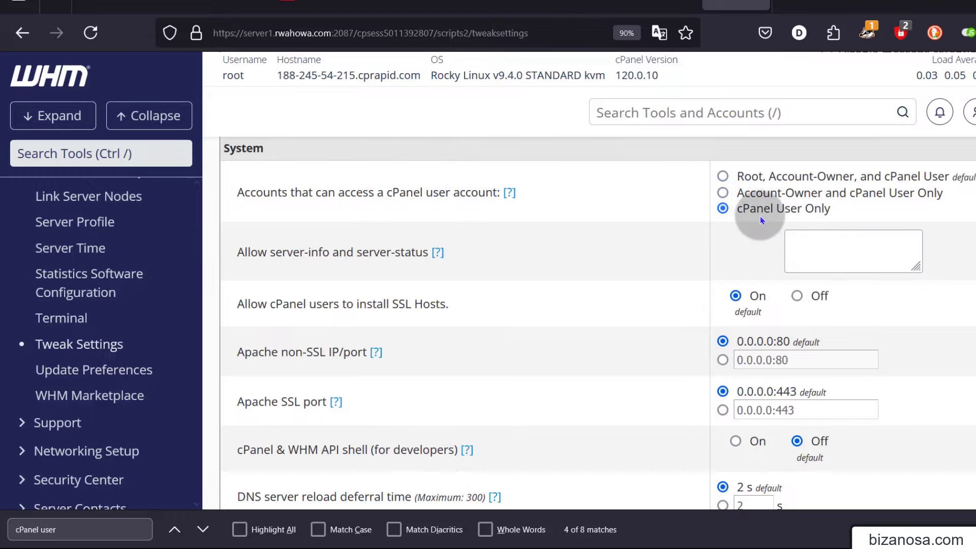
click(720, 173)
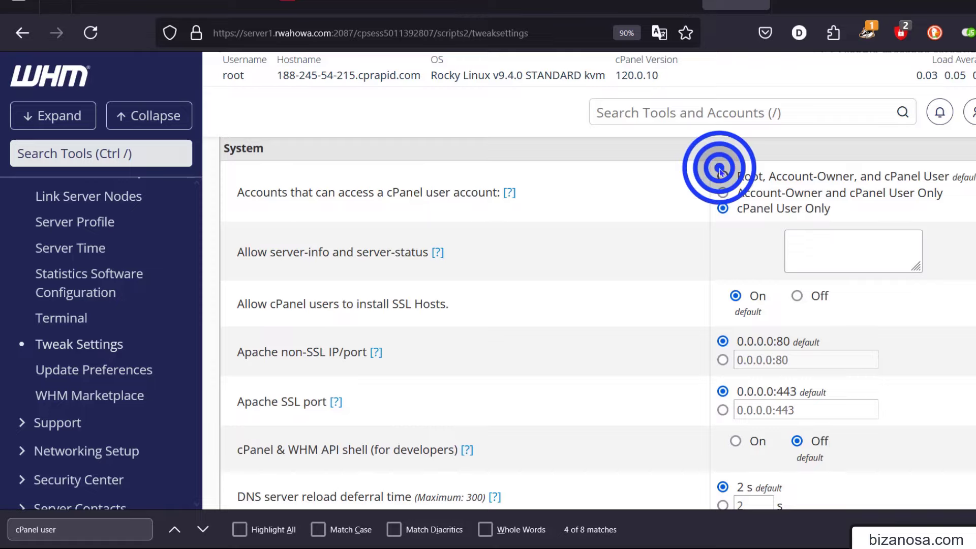
click(722, 208)
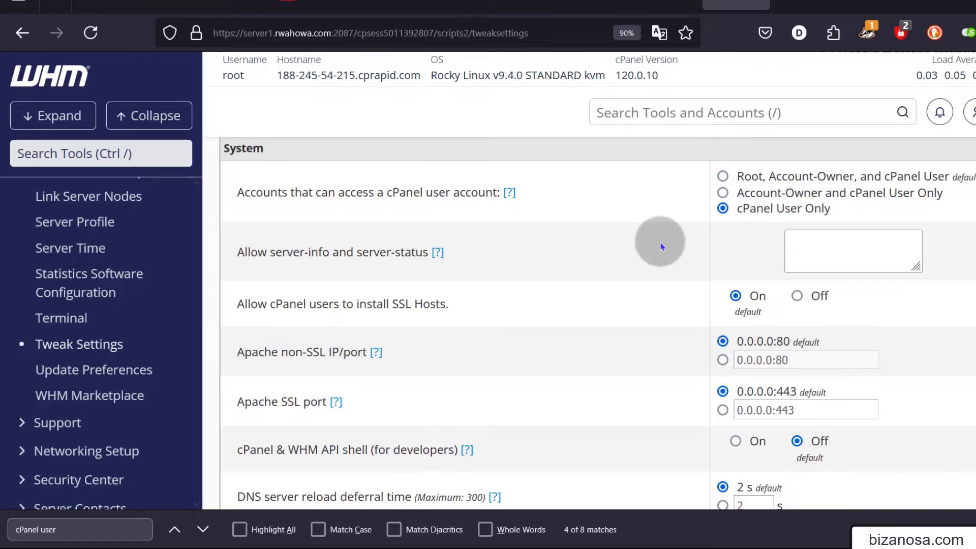
click(655, 4)
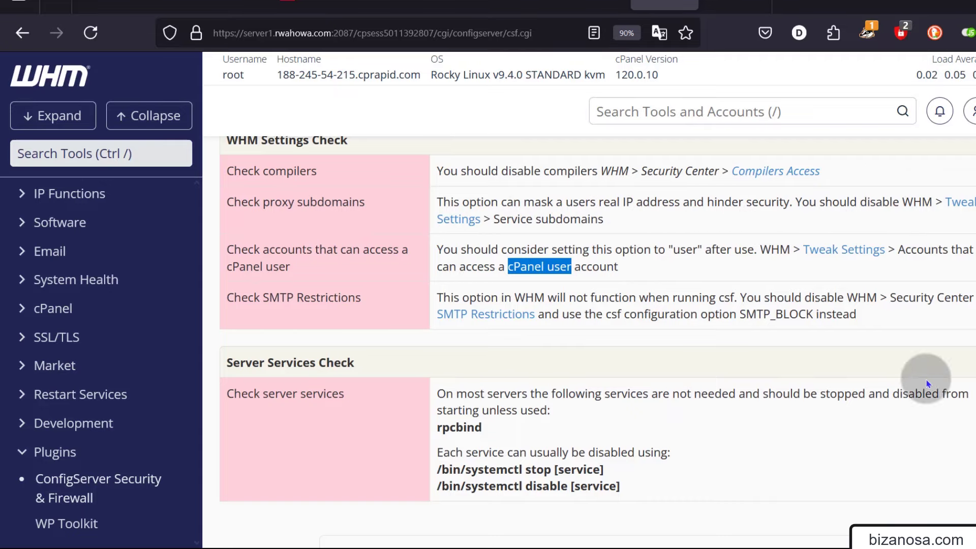
click(884, 523)
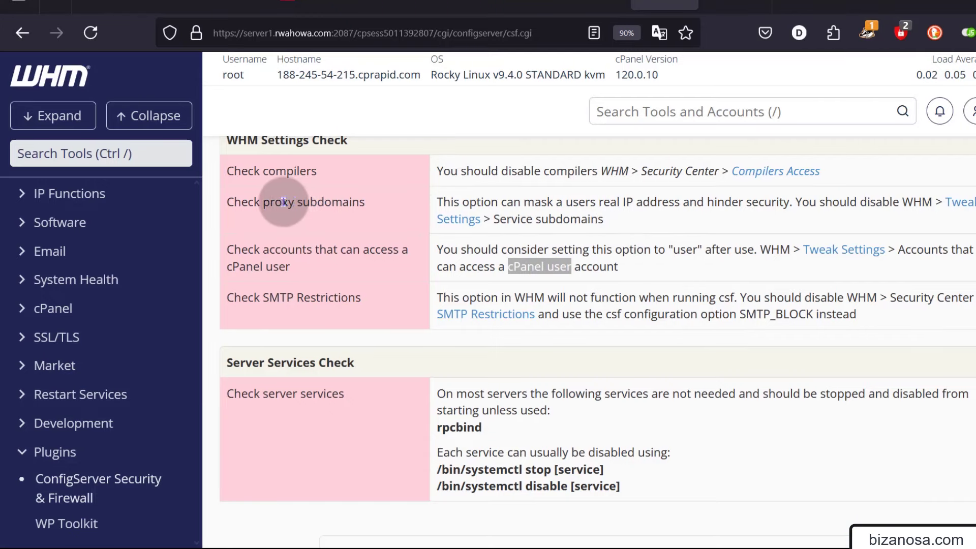
- Copy 'Service subdomains' from the report and find that setting in Tweak Settings
click(264, 201)
drag(264, 201, 365, 202)
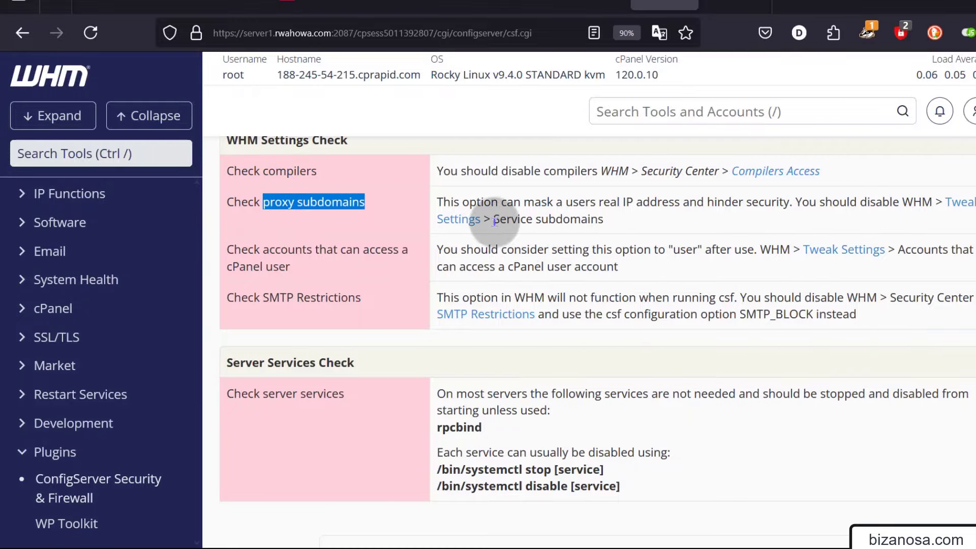
drag(494, 220, 604, 221)
key(ctrl+c)
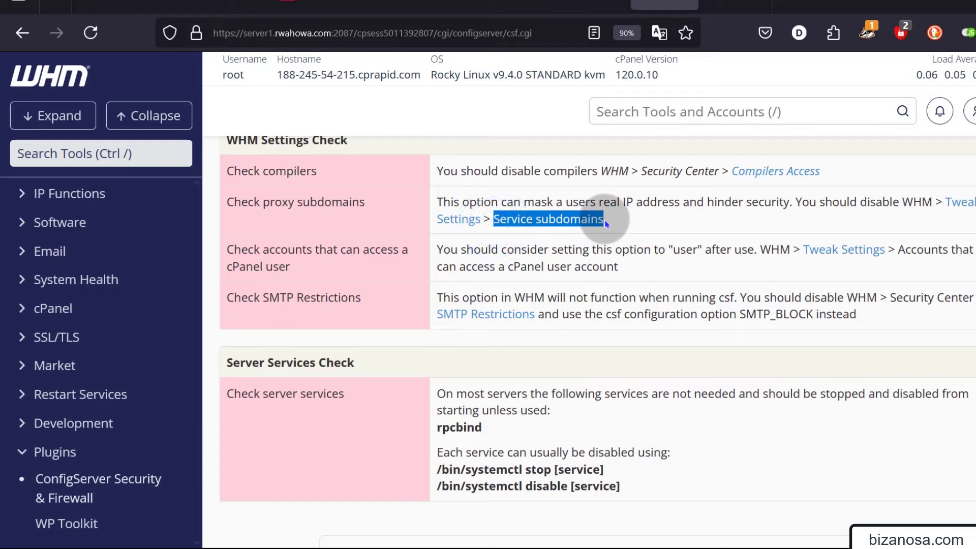
right_click(540, 220)
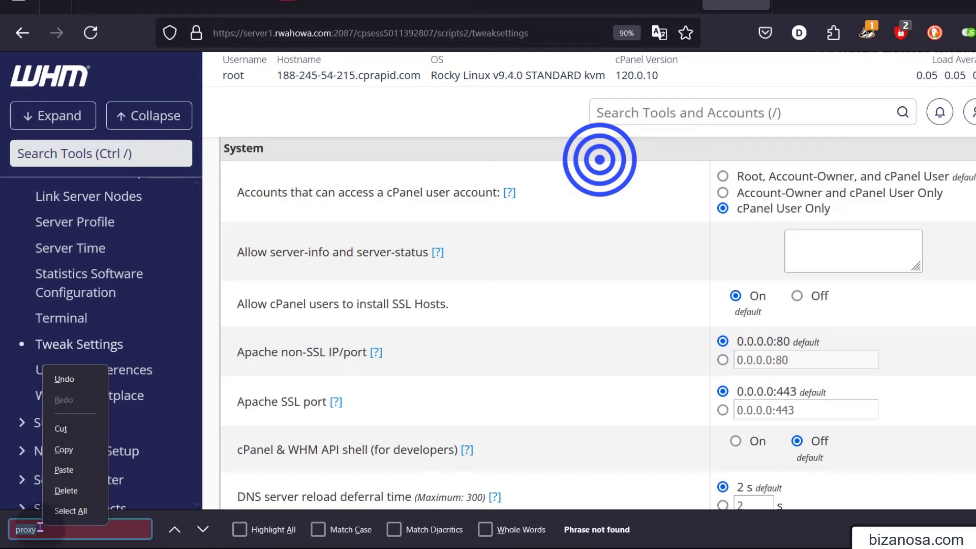
click(80, 468)
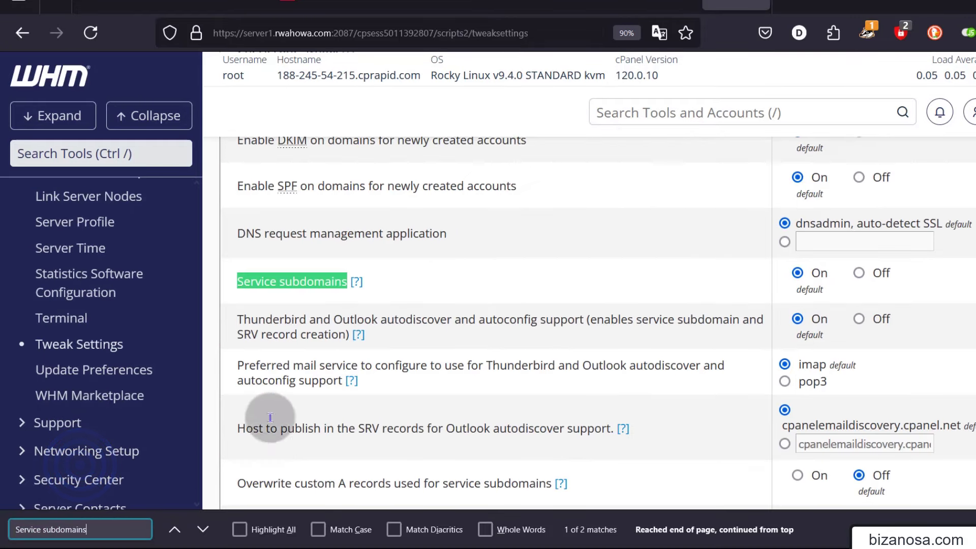
click(340, 299)
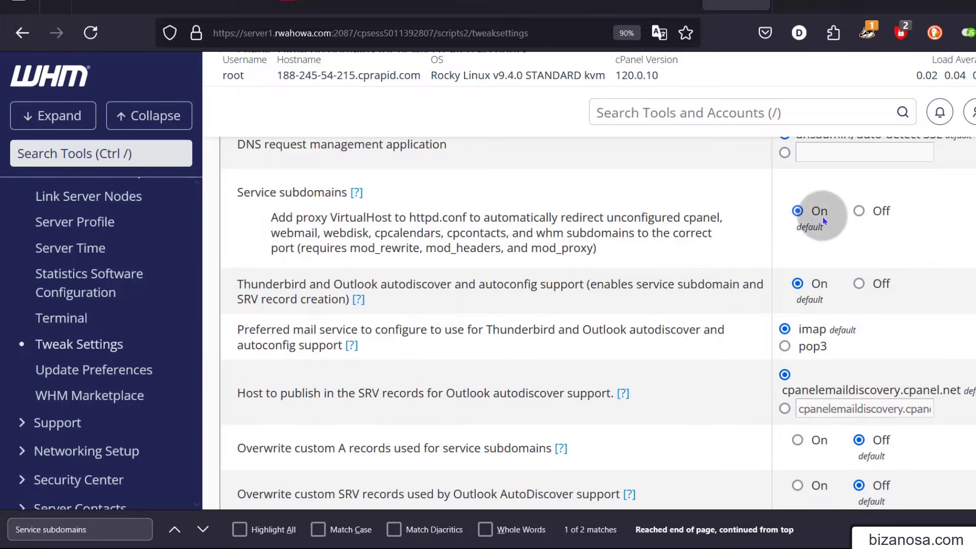
- Switch Service subdomains to Off, save Tweak Settings, and return to the report
click(859, 211)
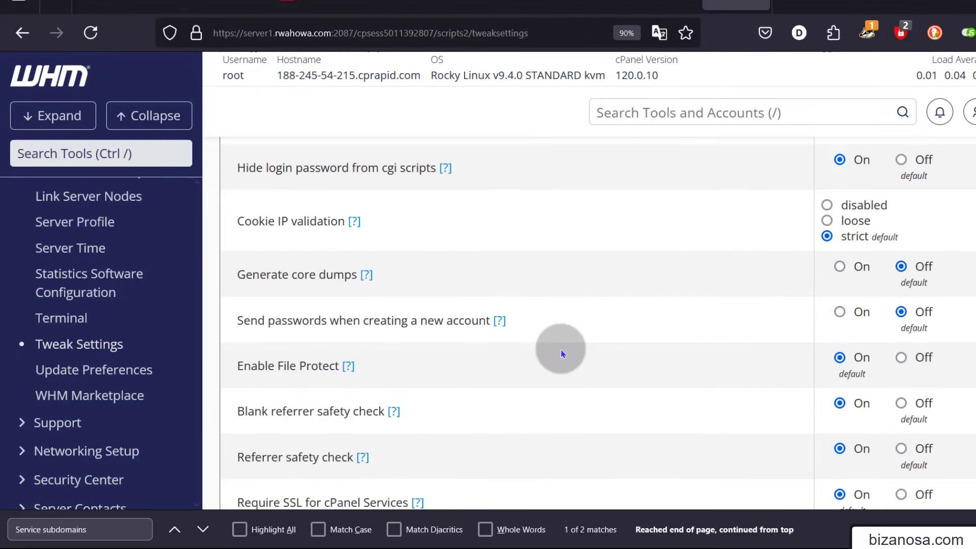
scroll(560, 350, down, 10)
click(975, 529)
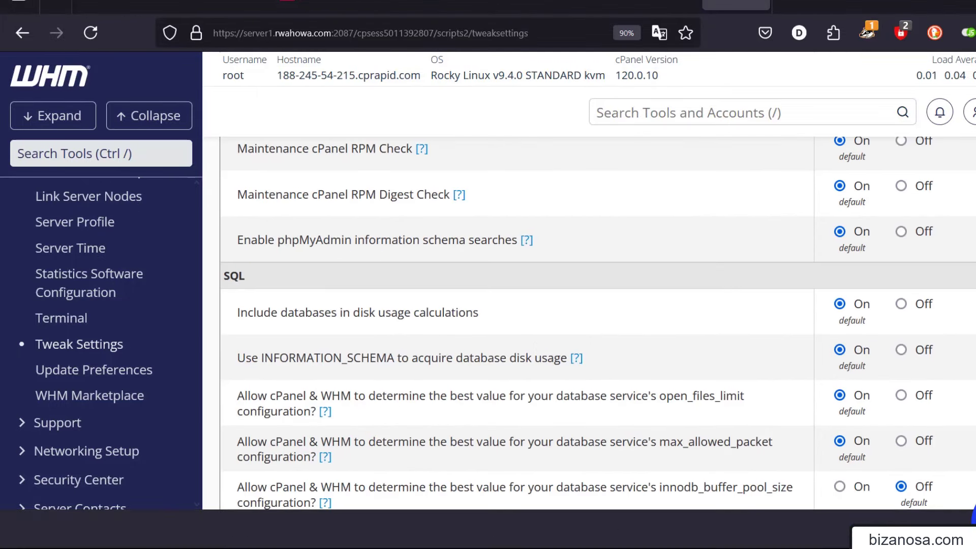
scroll(598, 340, down, 15)
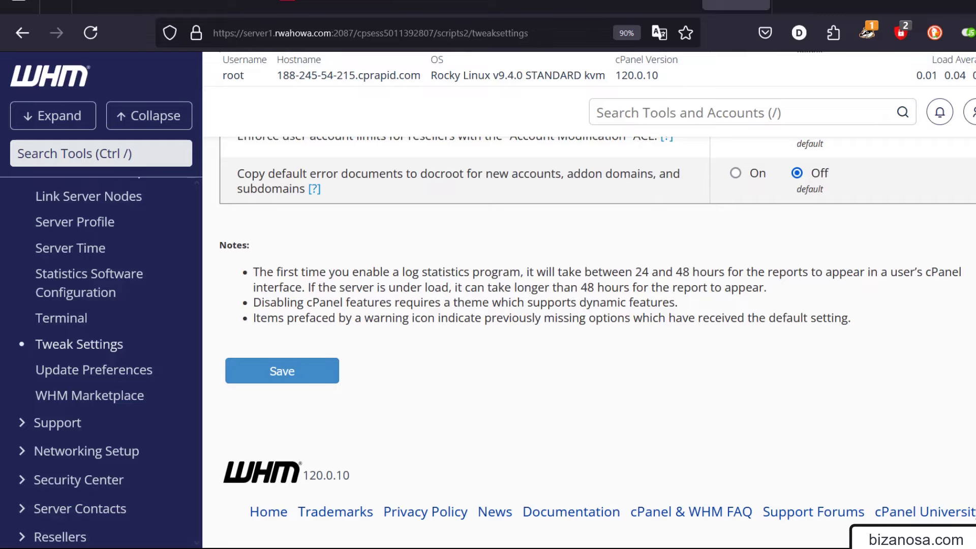
click(268, 372)
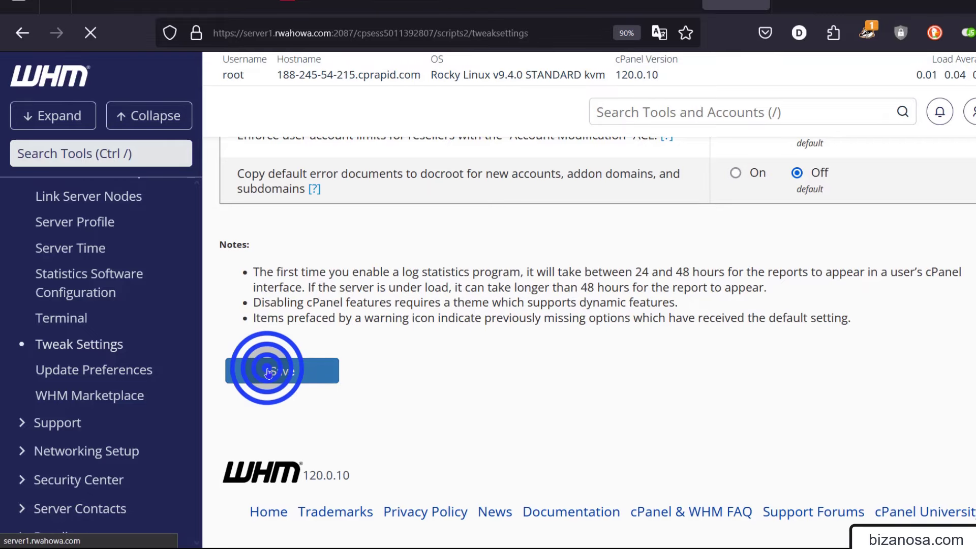
click(659, 2)
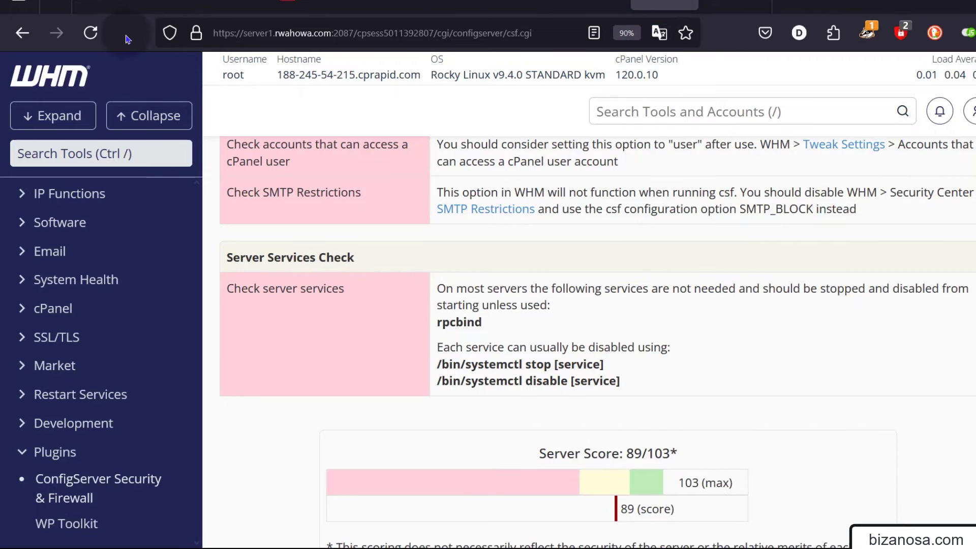
- Re-run the CSF security check and review the new 92/104 score
click(90, 33)
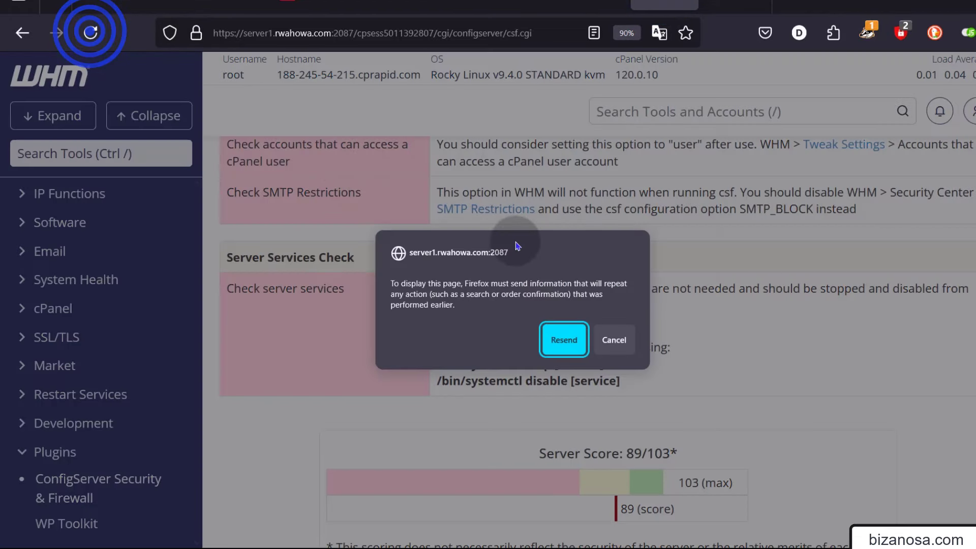
click(562, 340)
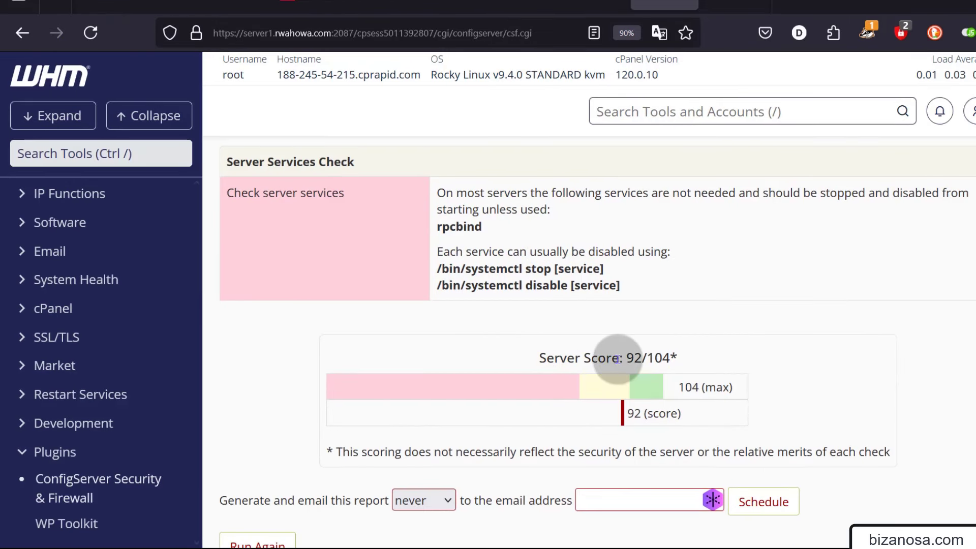
double_click(633, 359)
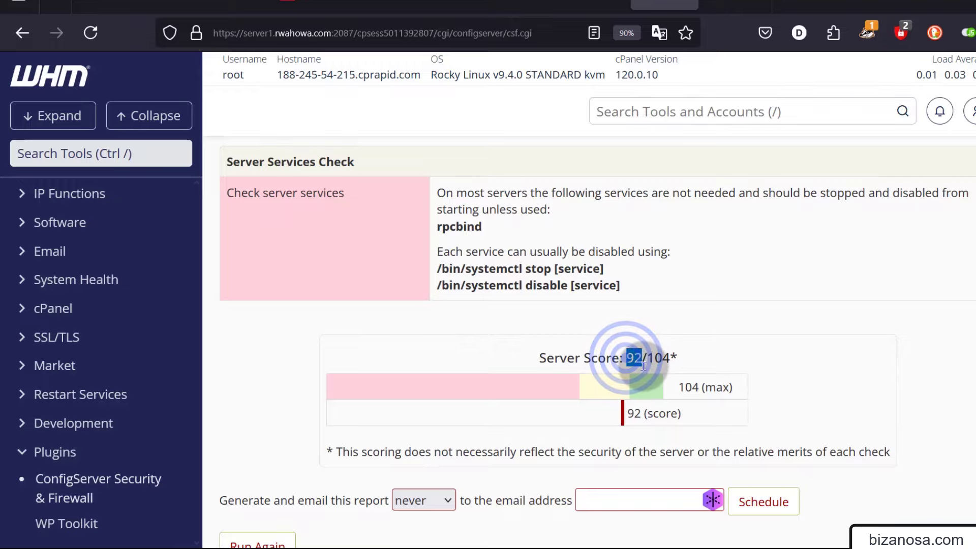
click(390, 329)
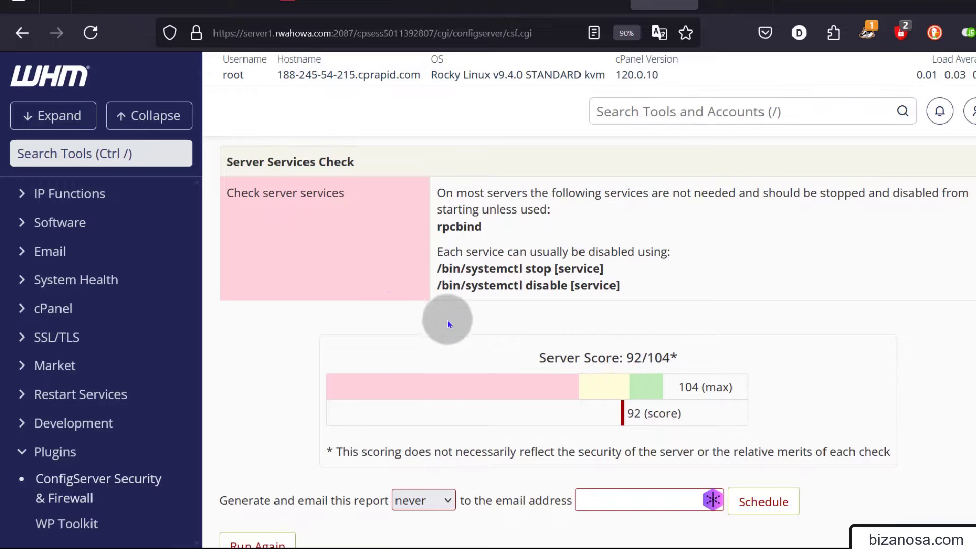
scroll(514, 311, up, 3)
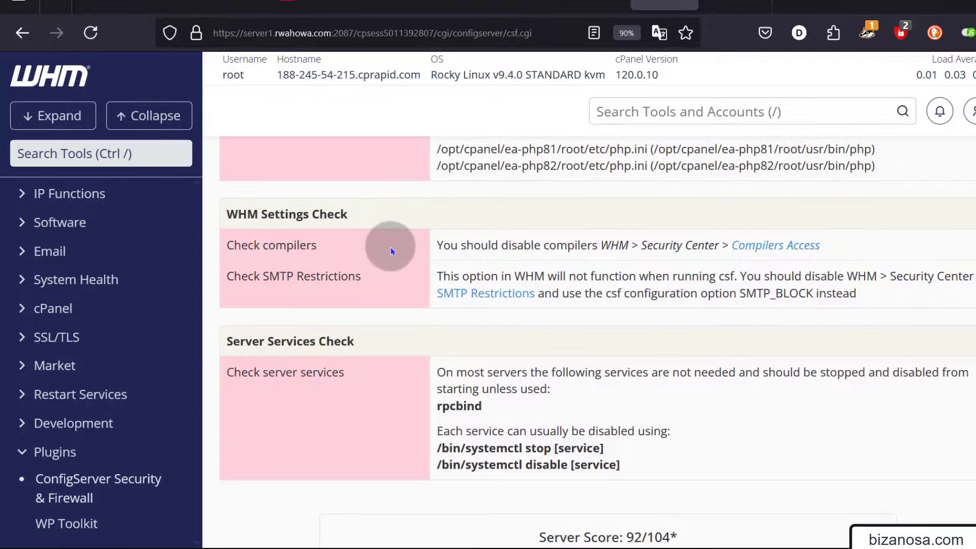
drag(238, 244, 305, 246)
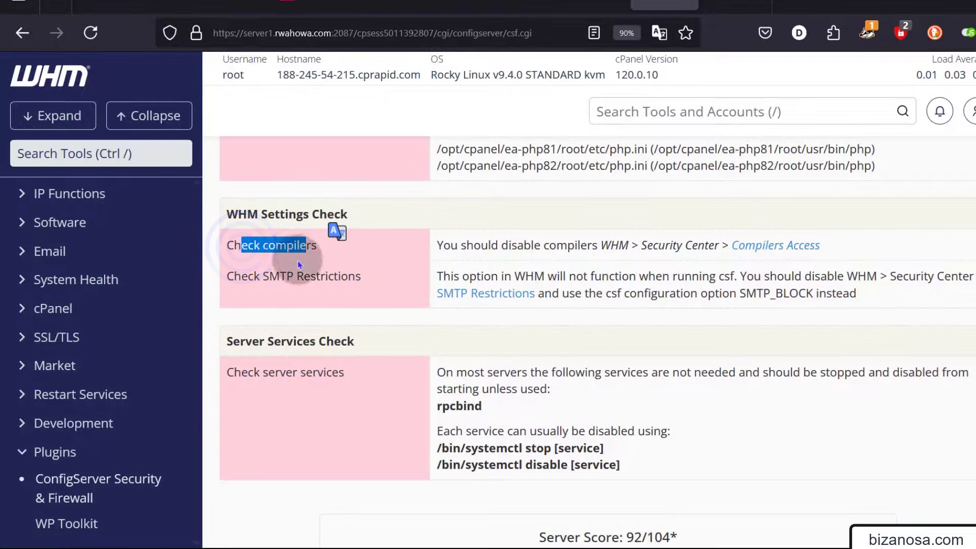
click(278, 242)
drag(234, 244, 312, 245)
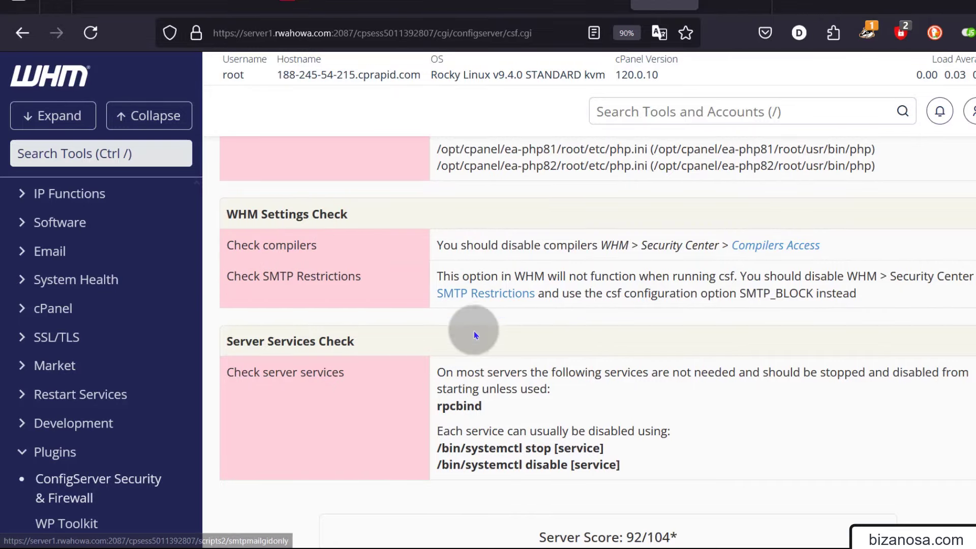
- Open the SMTP Restrictions and Compilers Access links from the report separately
right_click(477, 293)
click(537, 8)
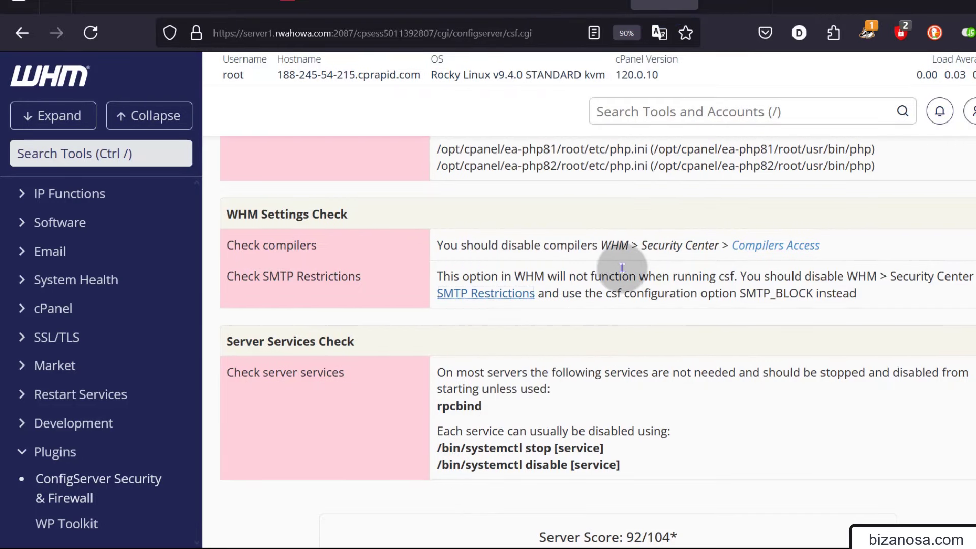
click(765, 243)
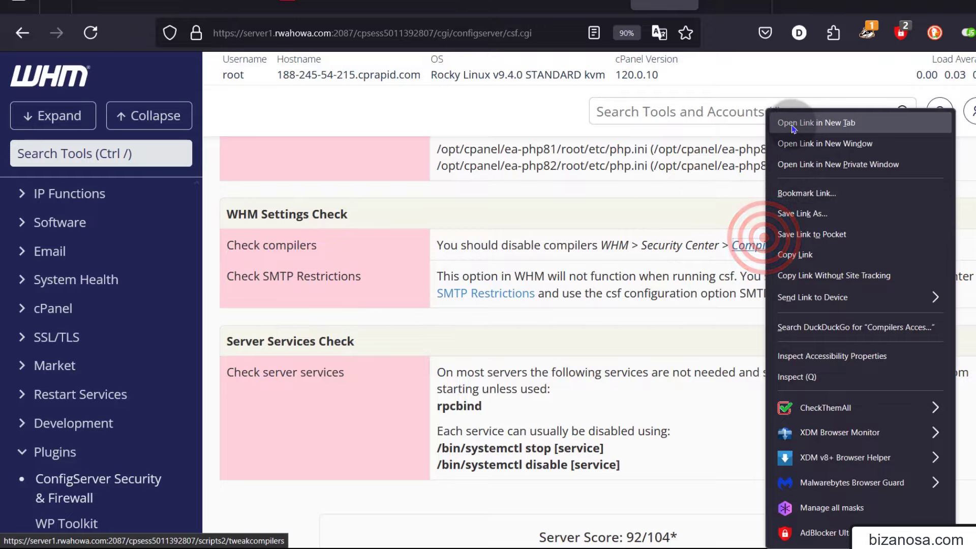
- Disable compilers for unprivileged users on the Compiler Access page
click(791, 122)
click(735, 7)
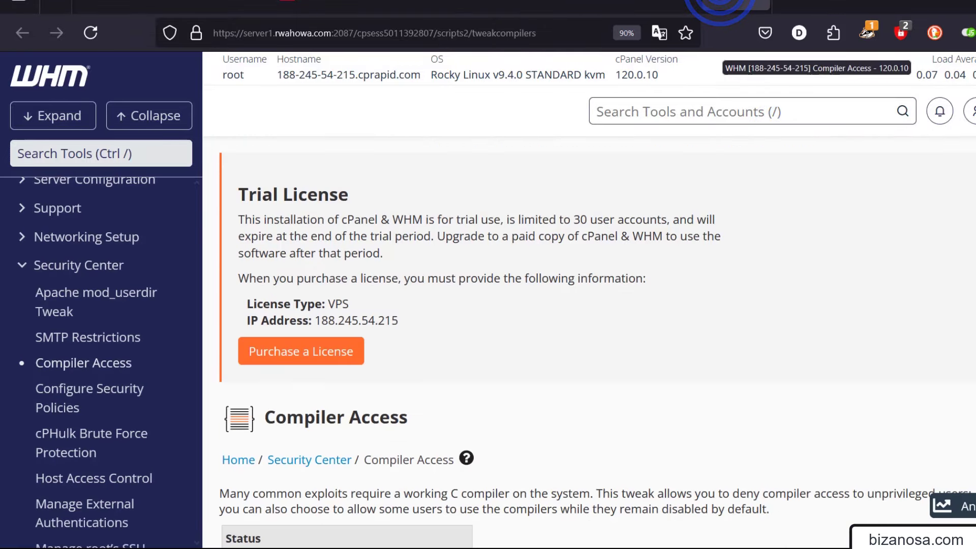
scroll(472, 236, down, 5)
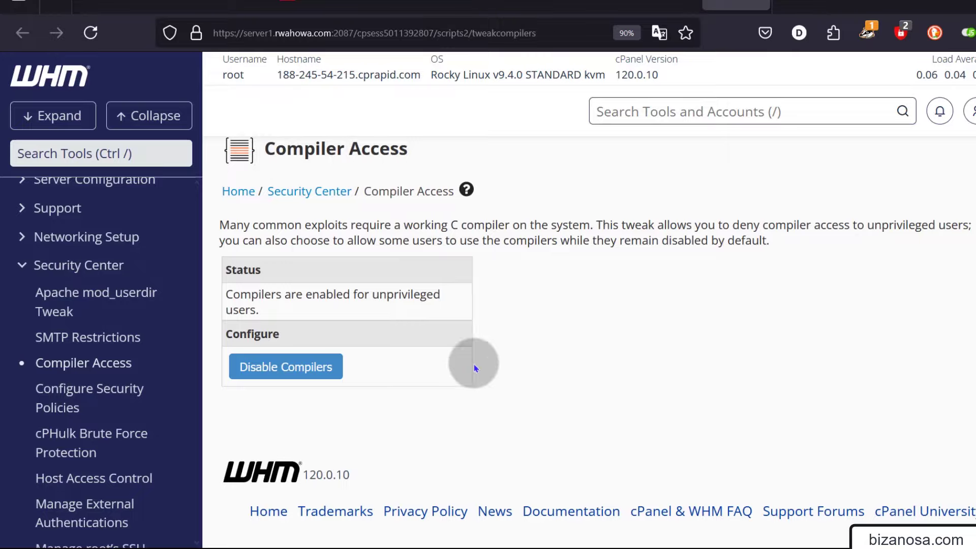
click(276, 374)
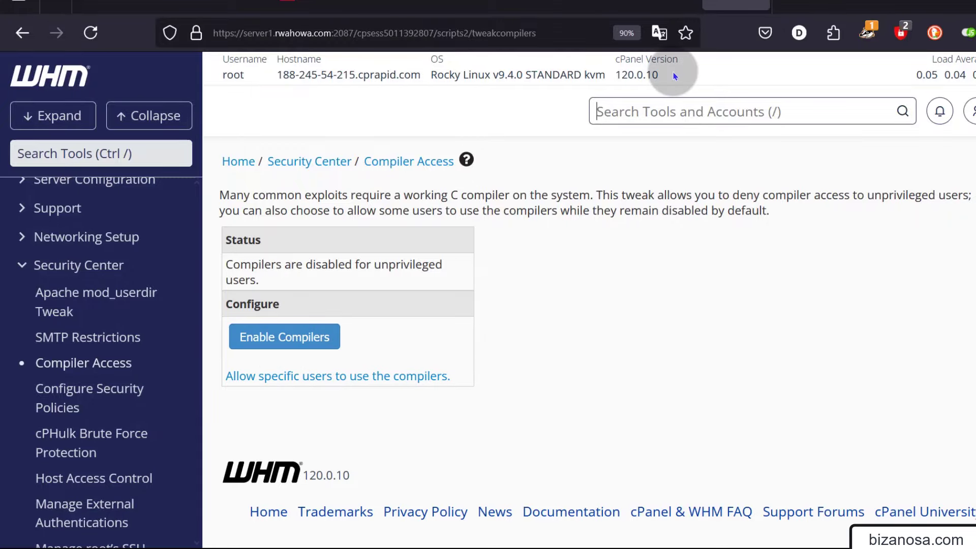
- Turn off the SMTP restriction on the SMTP Restrictions page
click(757, 3)
click(732, 3)
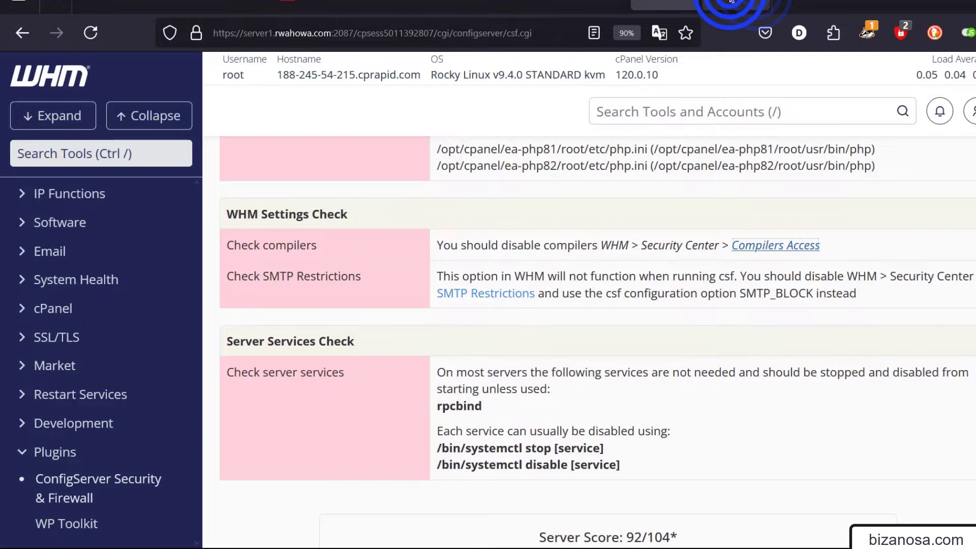
scroll(485, 336, down, 4)
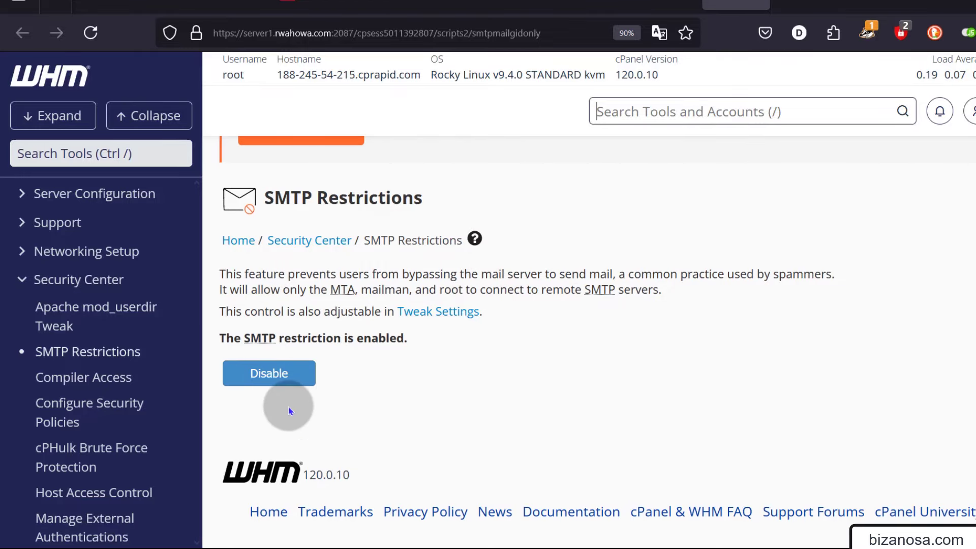
click(270, 377)
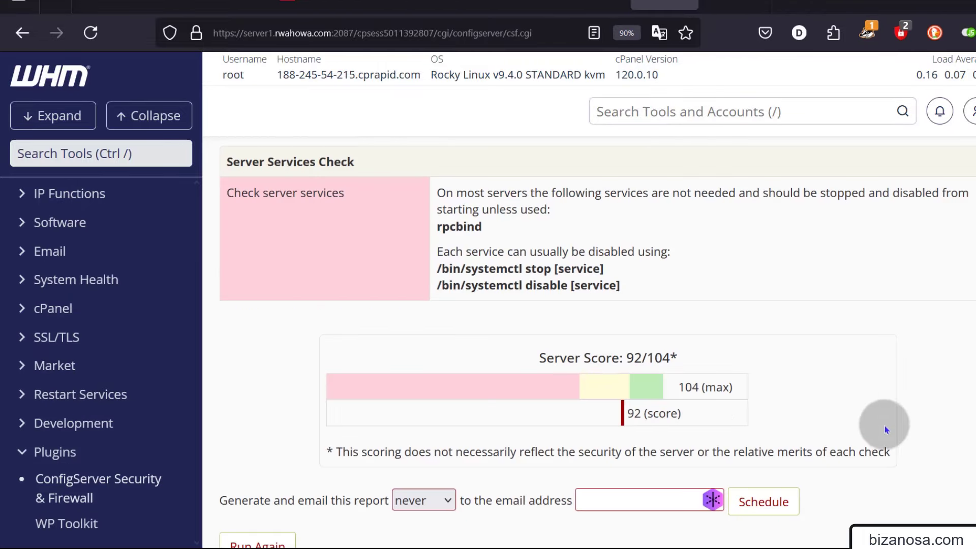
- Re-run the CSF security check so the score updates to 94/104
scroll(663, 355, down, 4)
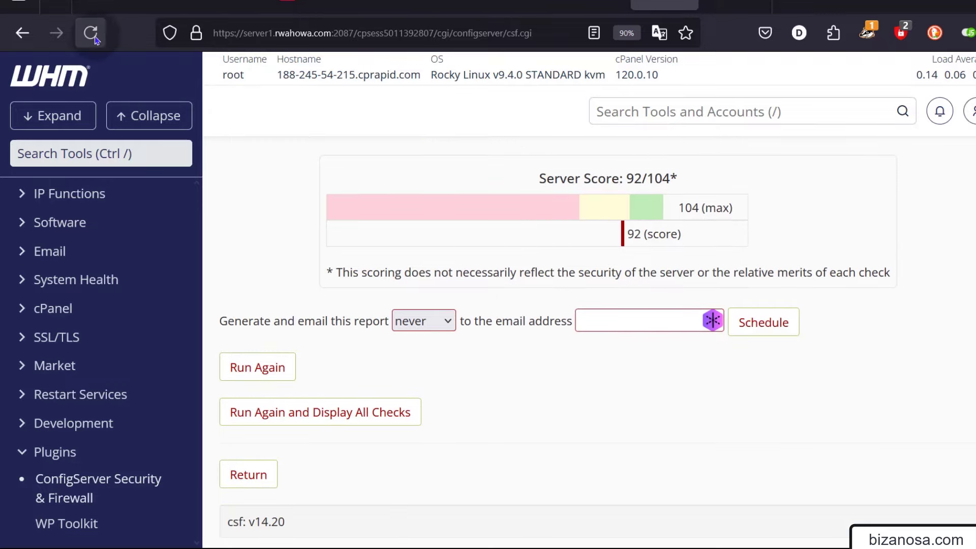
click(90, 33)
click(563, 339)
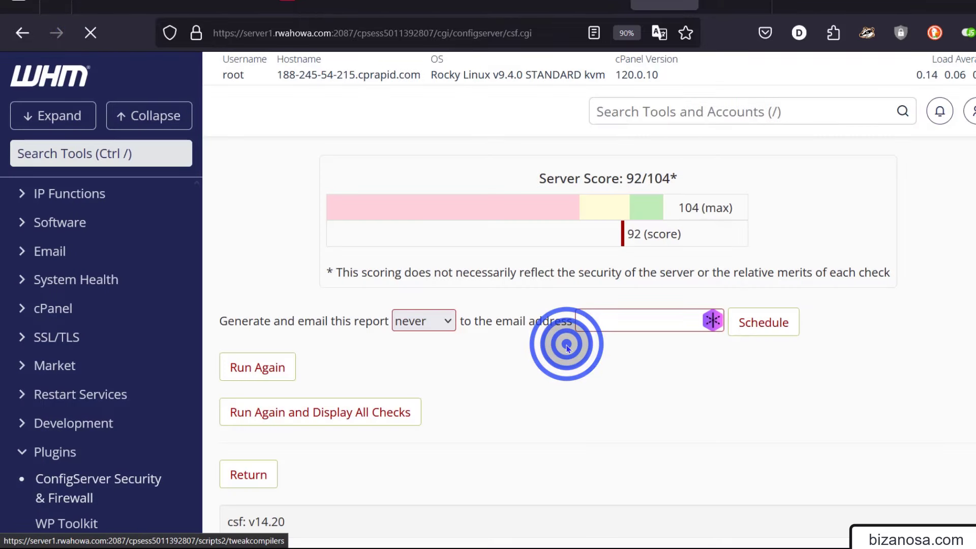
scroll(377, 325, up, 4)
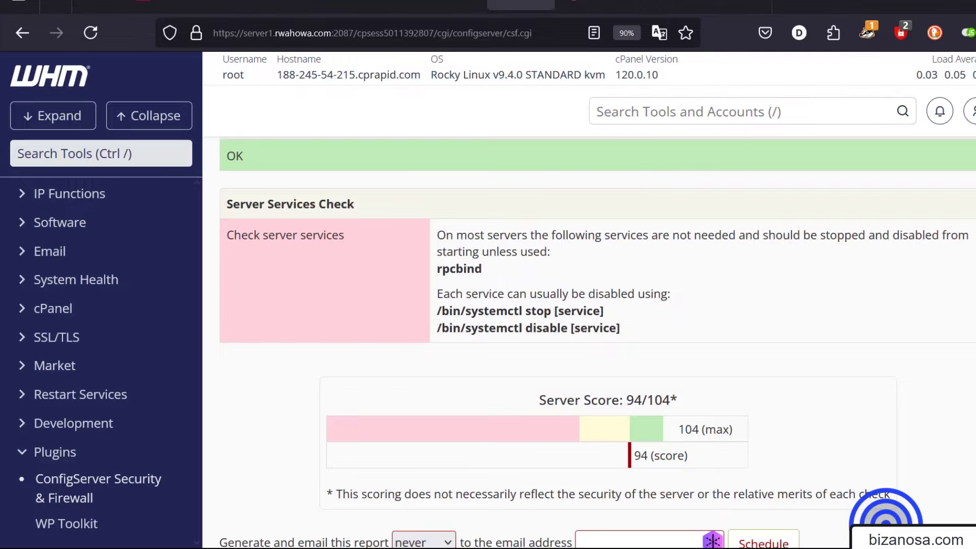
- Copy the flagged service name 'rpcbind' and bring up the MINGW64 terminal
double_click(453, 265)
key(ctrl+c)
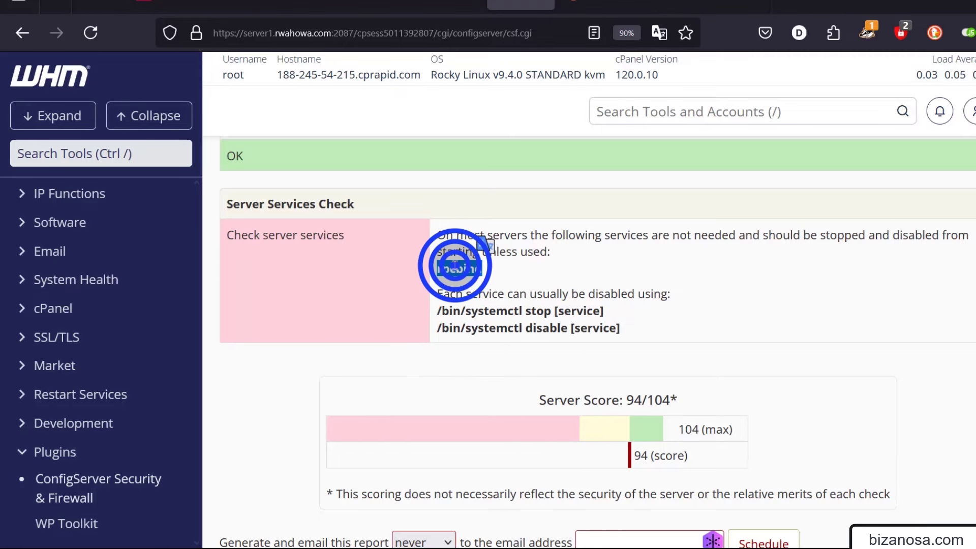
right_click(455, 265)
click(487, 4)
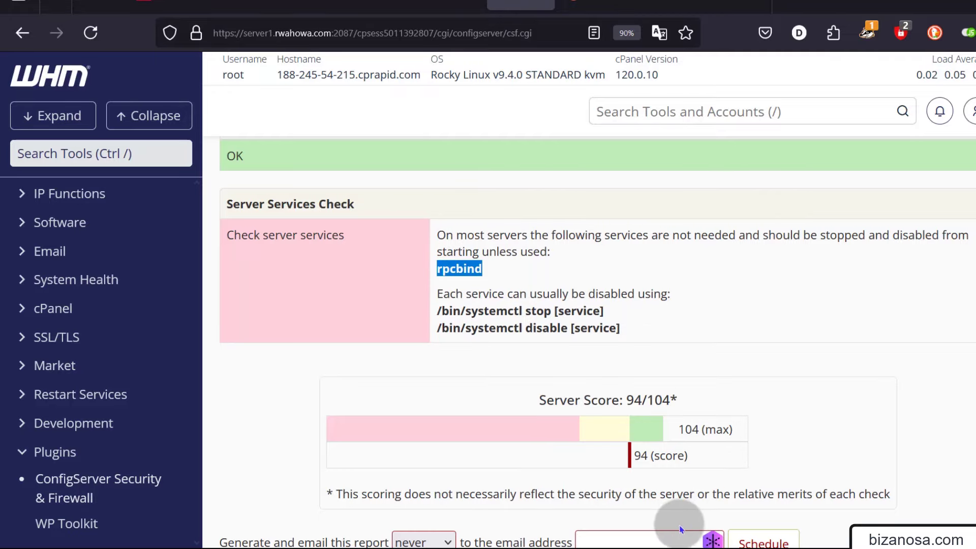
click(668, 548)
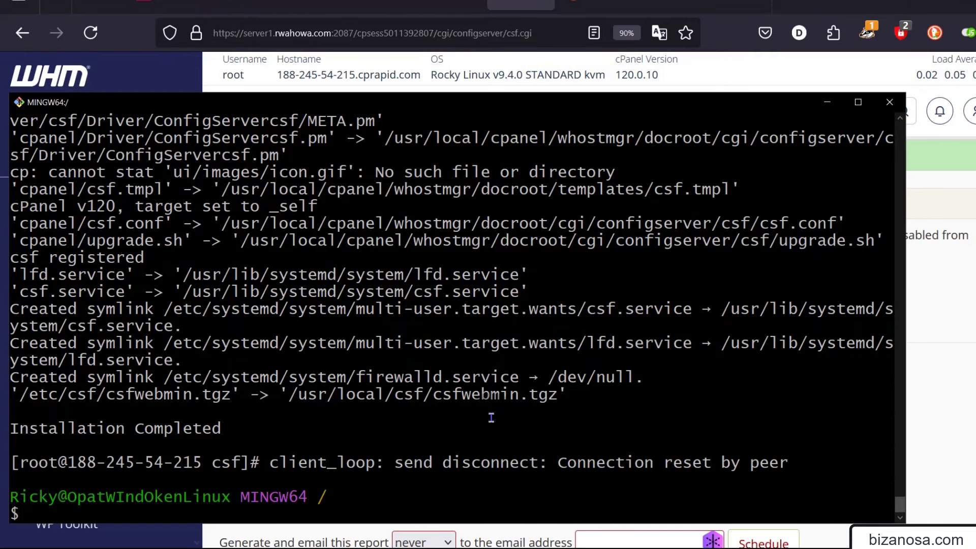
- Log into the server as root over SSH using the earlier ssh command
key(ctrl+l)
key(Up)
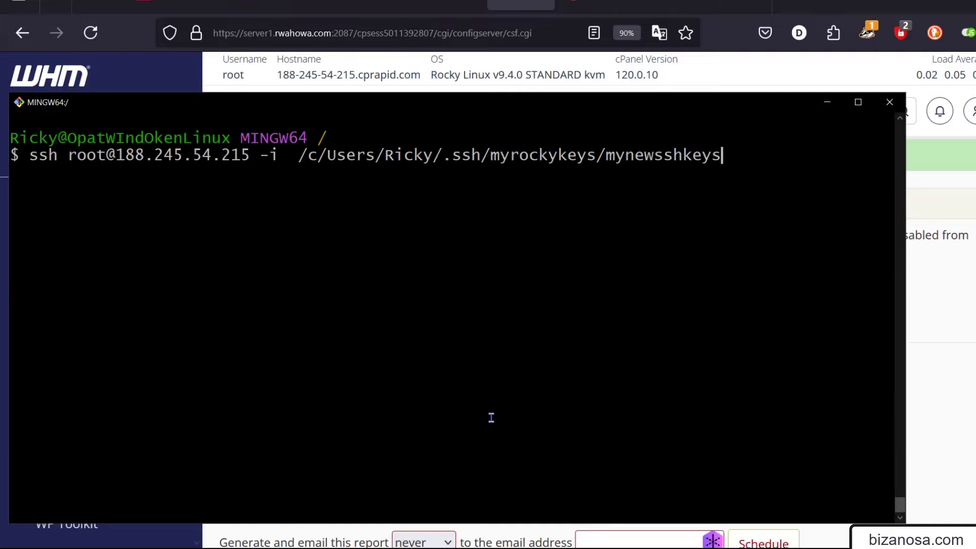
key(Return)
key(Return)
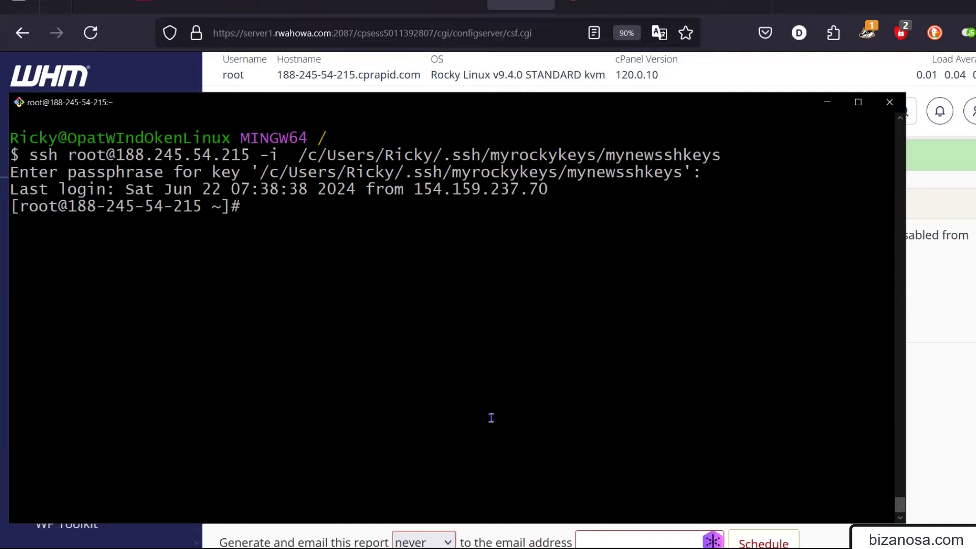
- Stop the rpcbind service with 'systemctl stop rpcbind'
key(ctrl+l)
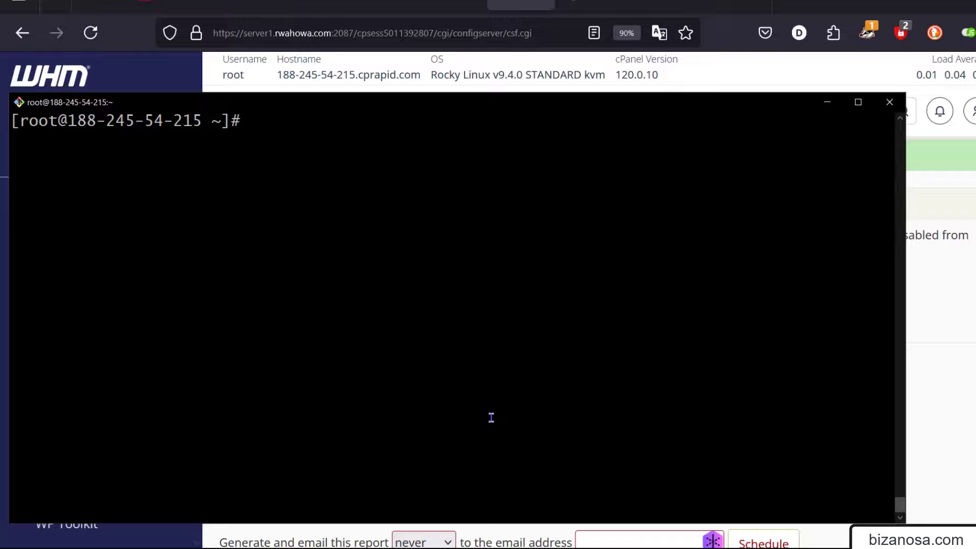
text(systemctl)
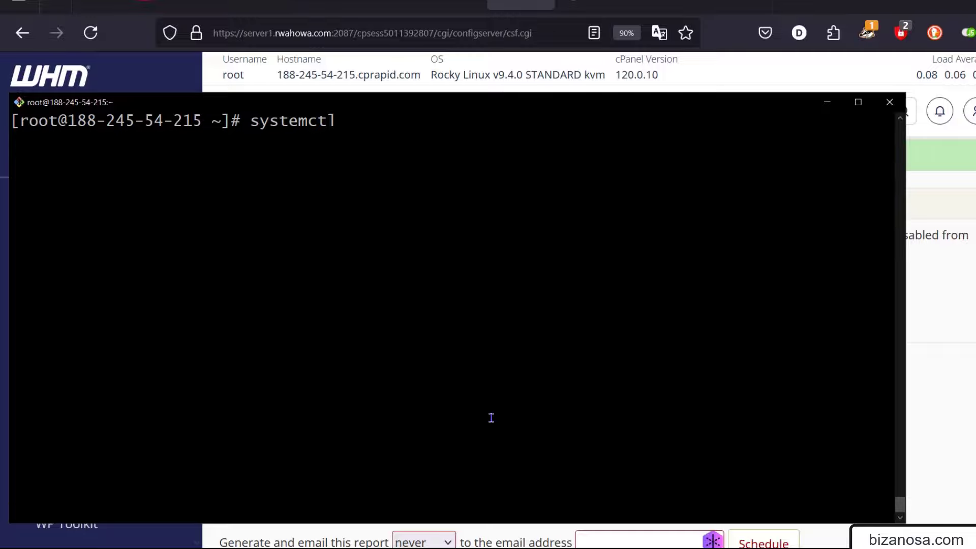
text( stop)
right_click(491, 417)
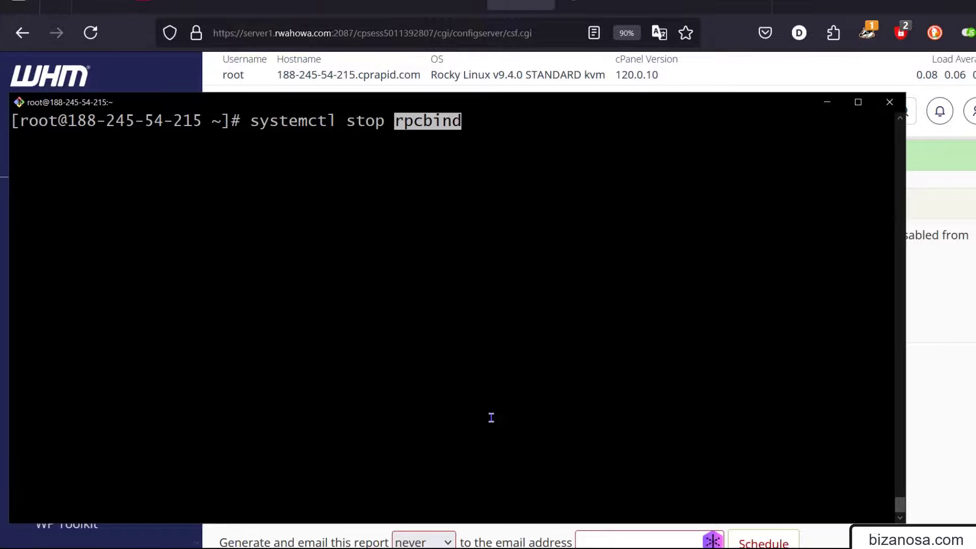
key(Return)
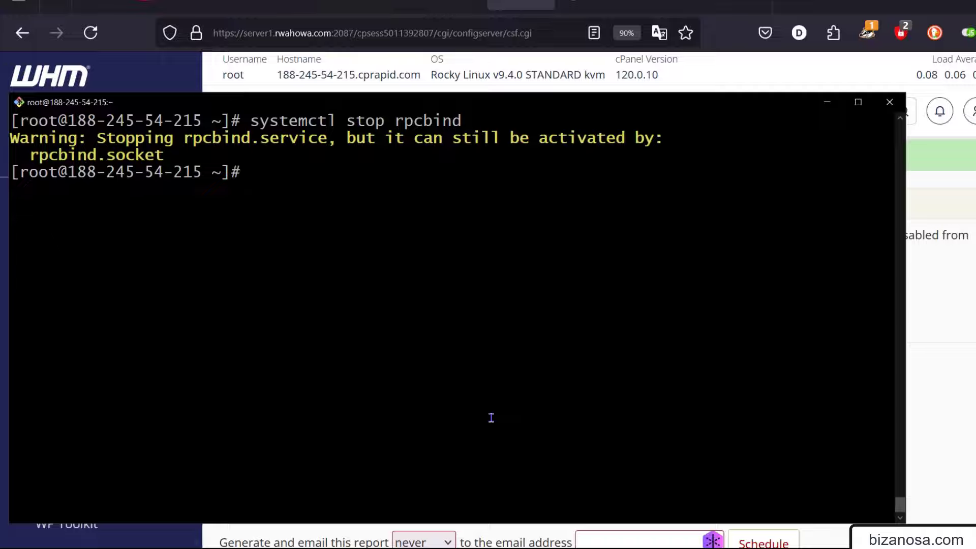
key(Up)
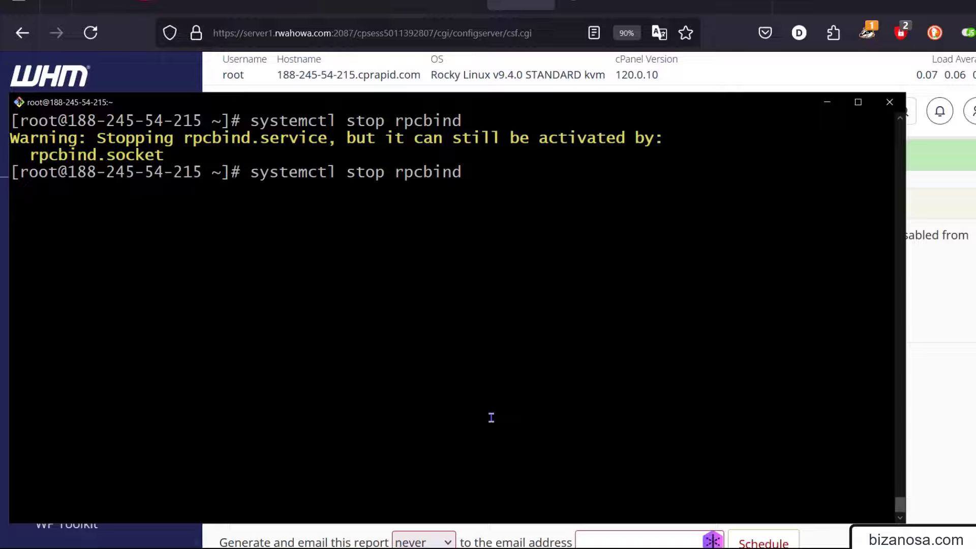
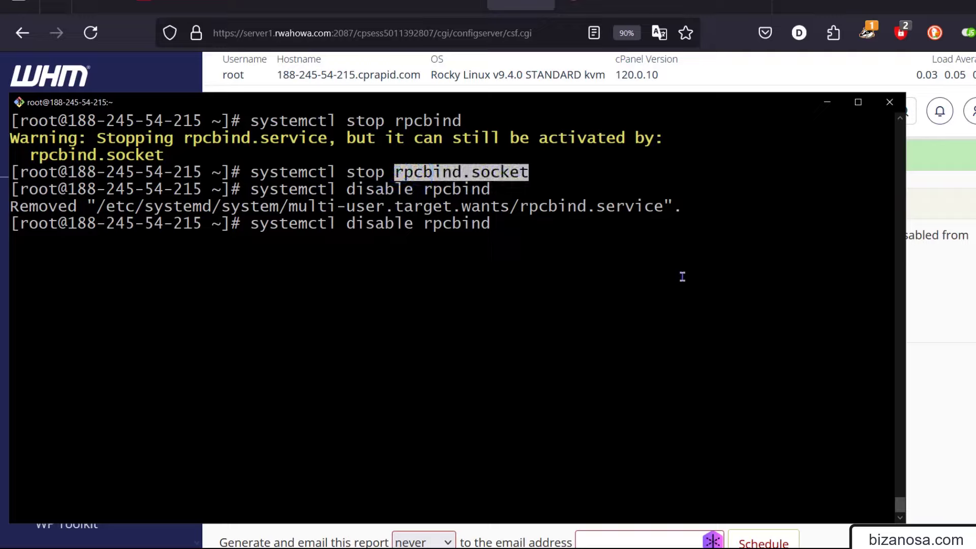
- Disable rpcbind.socket with 'systemctl disable rpcbind.socket', then reload WHM's security check page
right_click(487, 174)
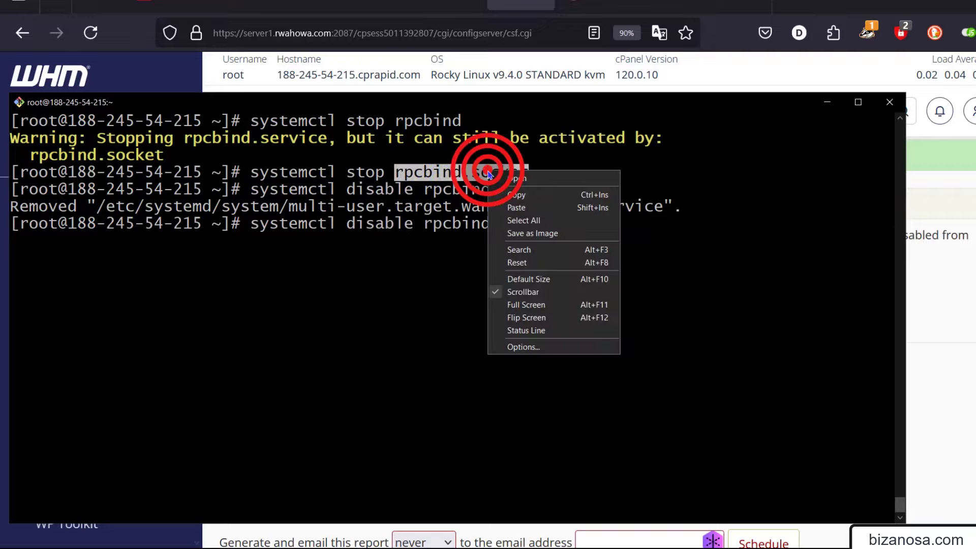
click(536, 205)
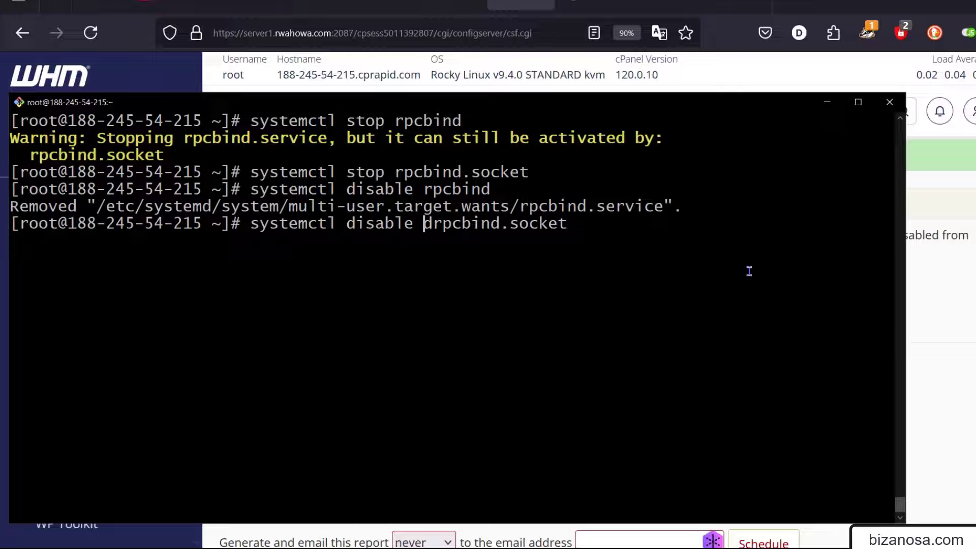
key(Return)
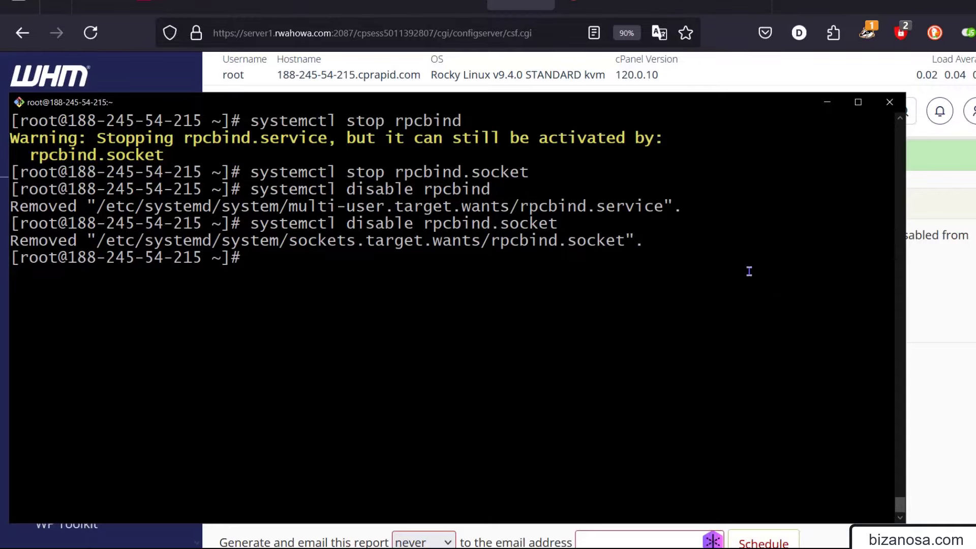
click(827, 102)
click(90, 33)
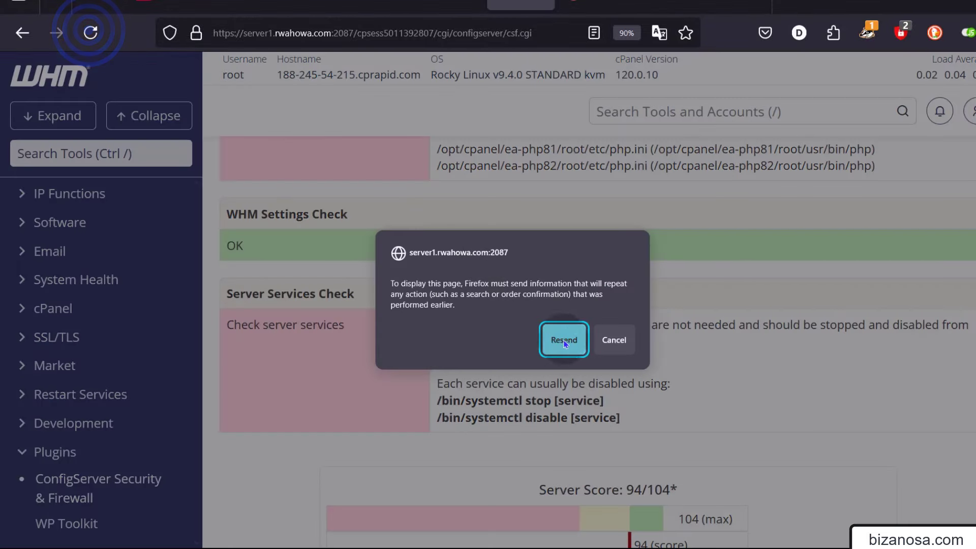
- Resend the request to rerun the security checks and reset the page zoom to 100%
click(564, 341)
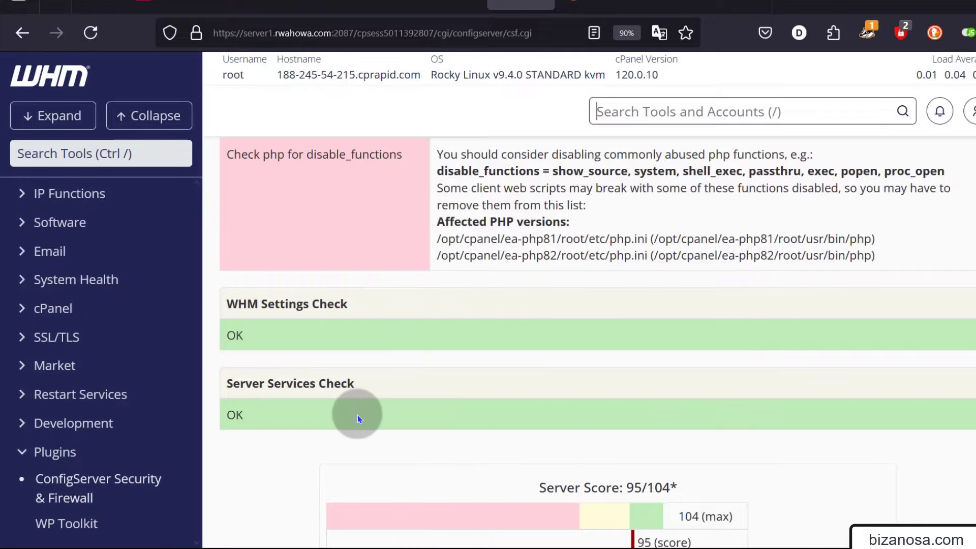
scroll(357, 414, up, 2)
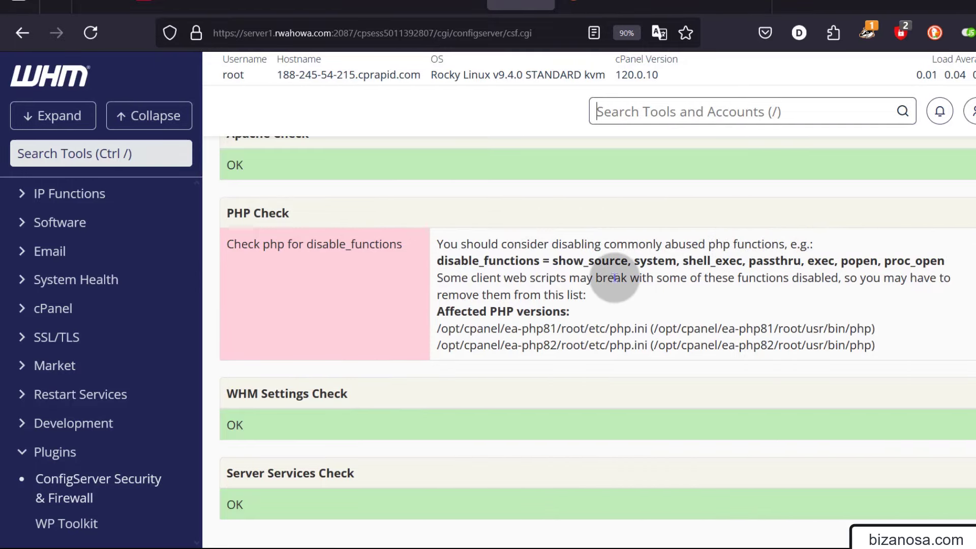
key(ctrl+plus)
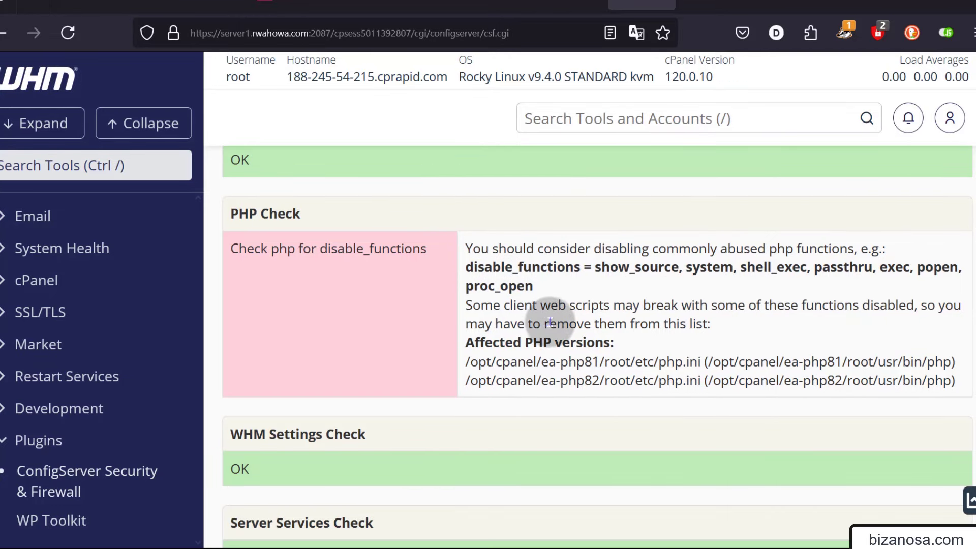
- Copy the flagged directive name disable_functions from the PHP Check
drag(467, 268, 577, 266)
key(ctrl+c)
right_click(563, 270)
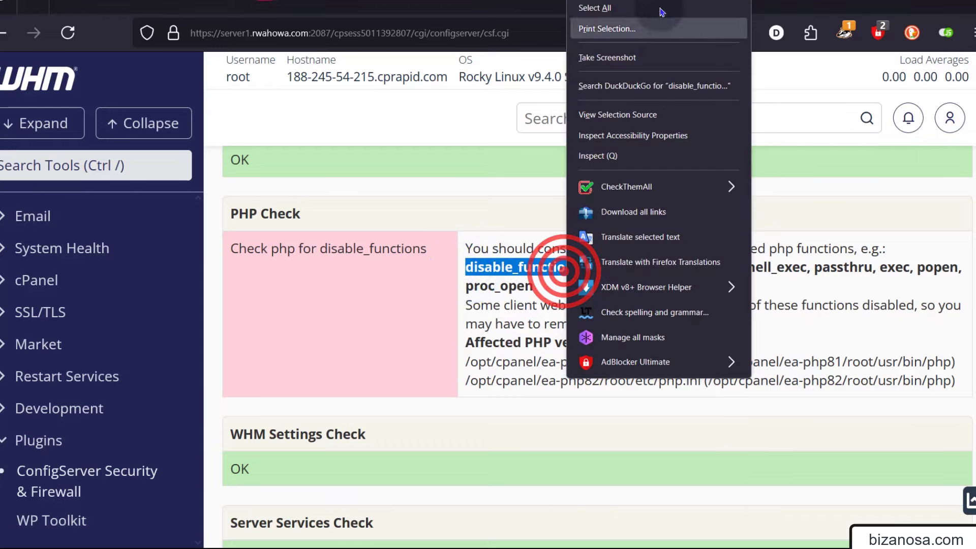
click(605, 0)
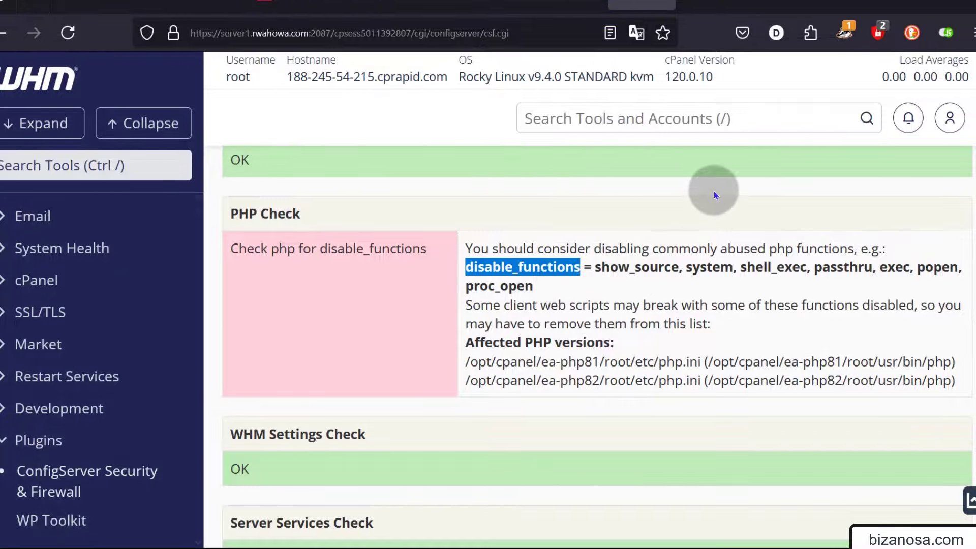
- Search the tools for 'phpini' and open the MultiPHP INI Editor in a new tab
click(661, 113)
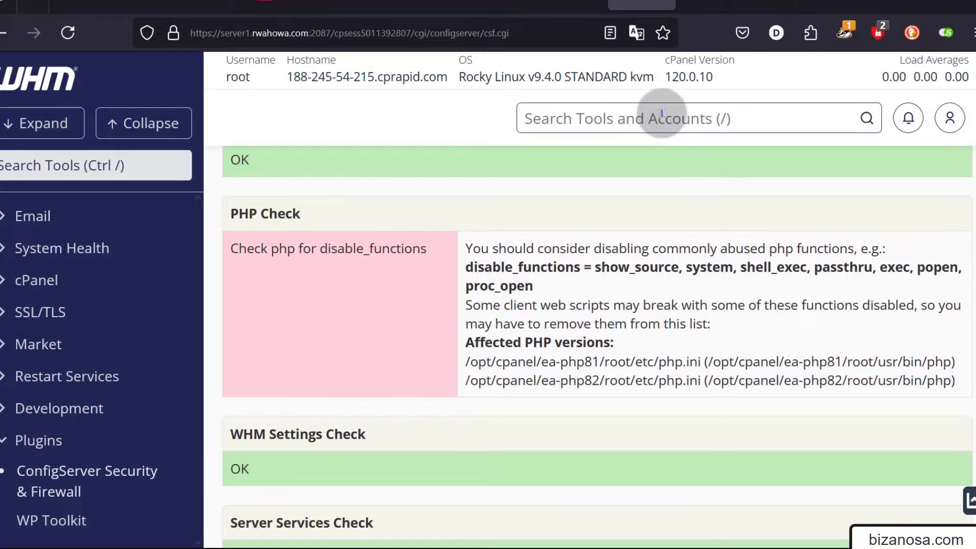
text(p)
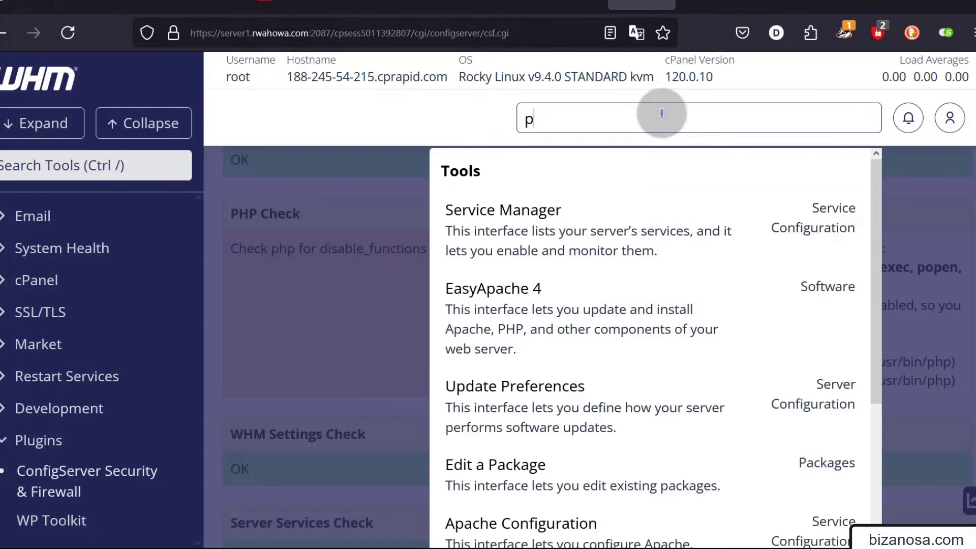
text(hpini)
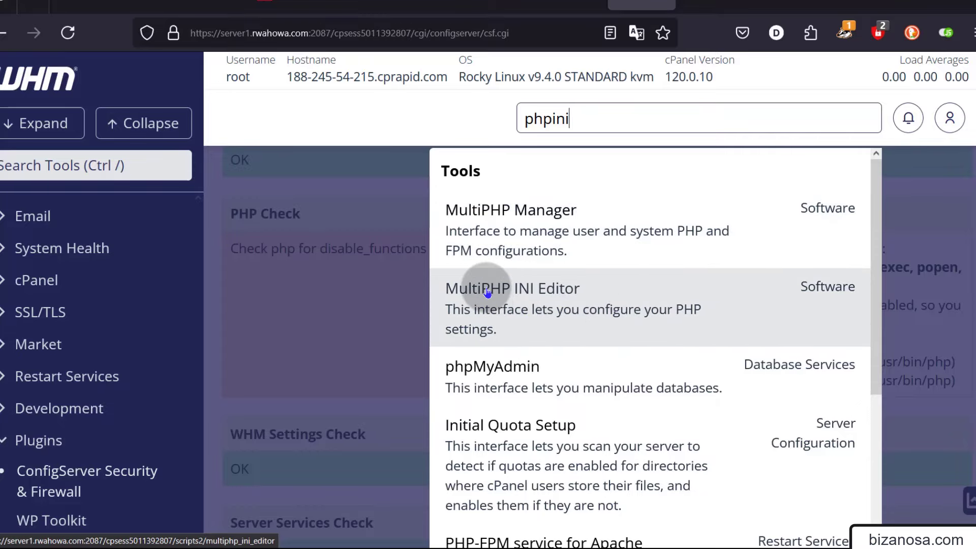
right_click(487, 292)
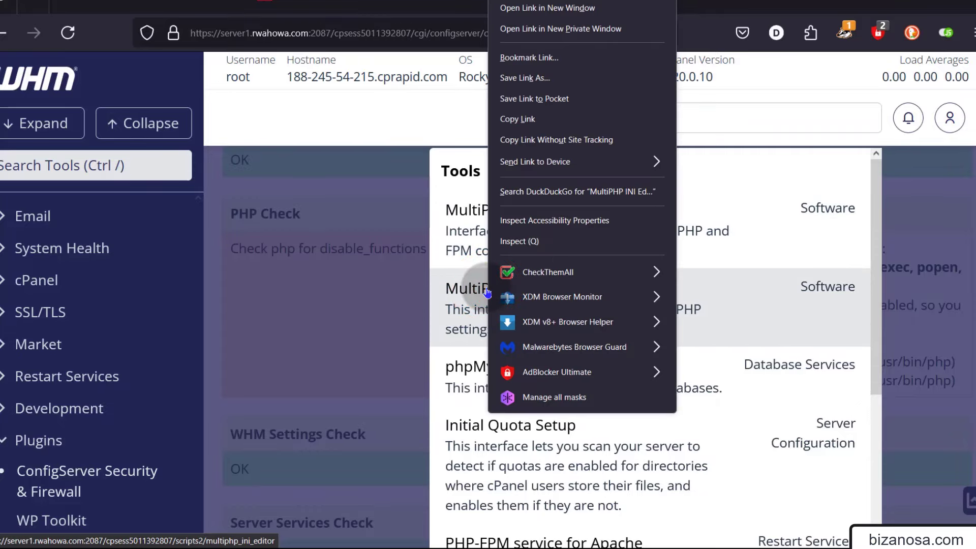
click(569, 1)
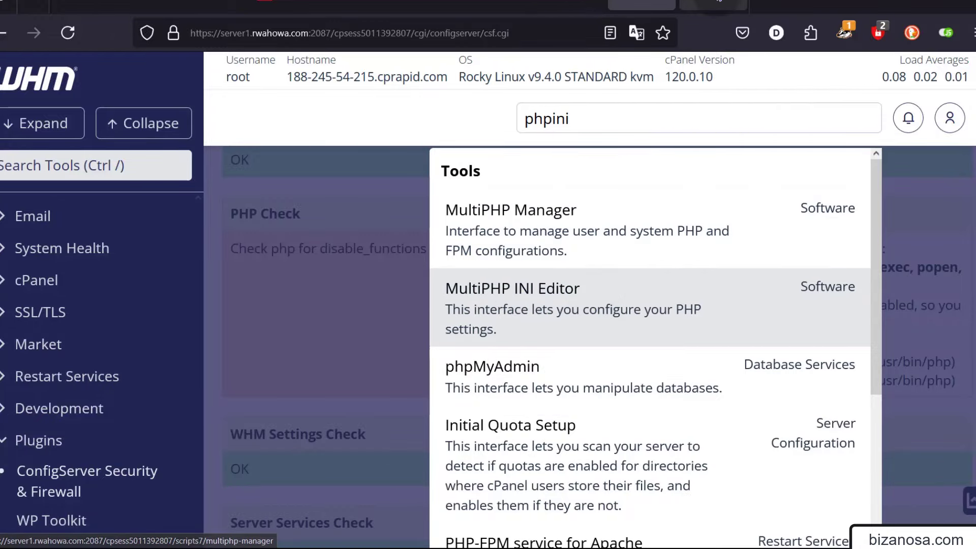
click(596, 304)
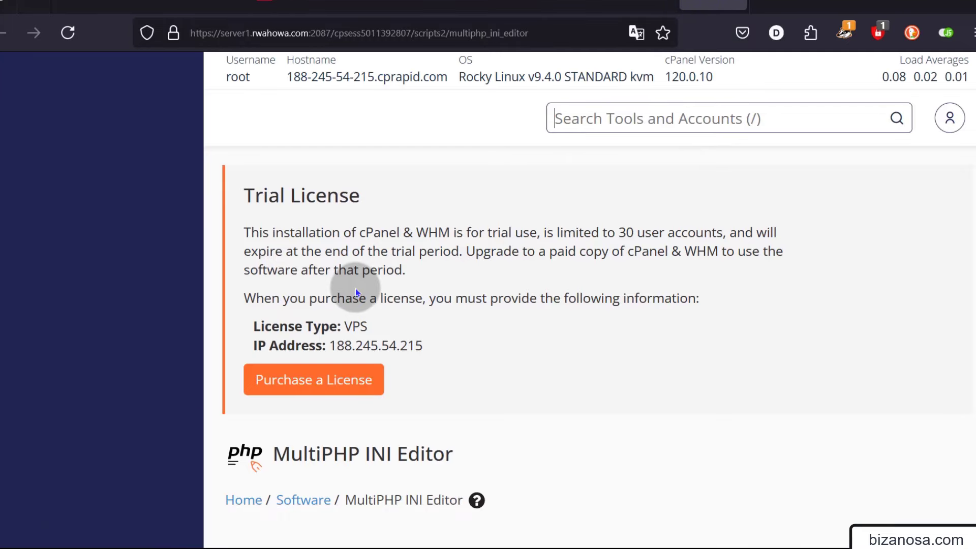
- Switch the MultiPHP INI Editor to Editor Mode and load the ea-php81 php.ini
scroll(462, 288, down, 4)
scroll(338, 304, down, 4)
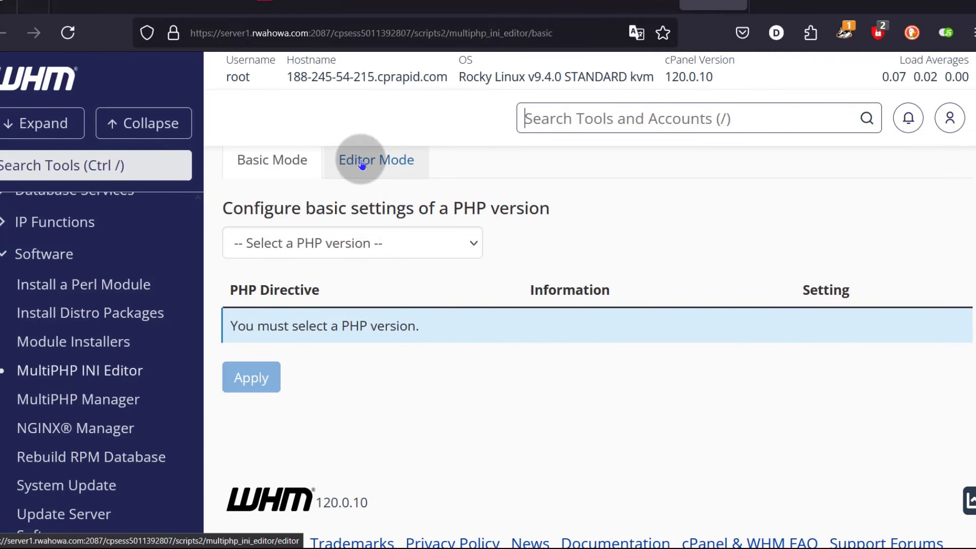
click(362, 162)
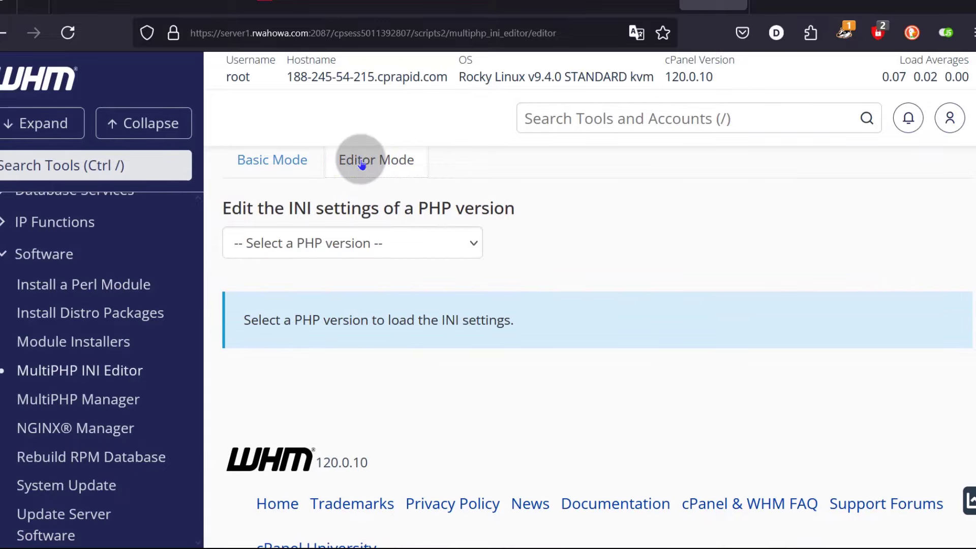
click(474, 244)
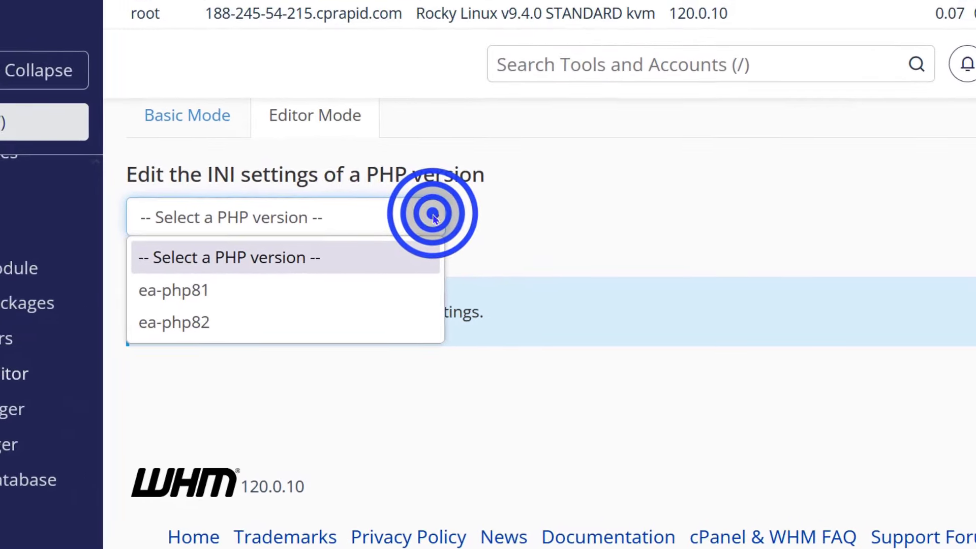
click(145, 290)
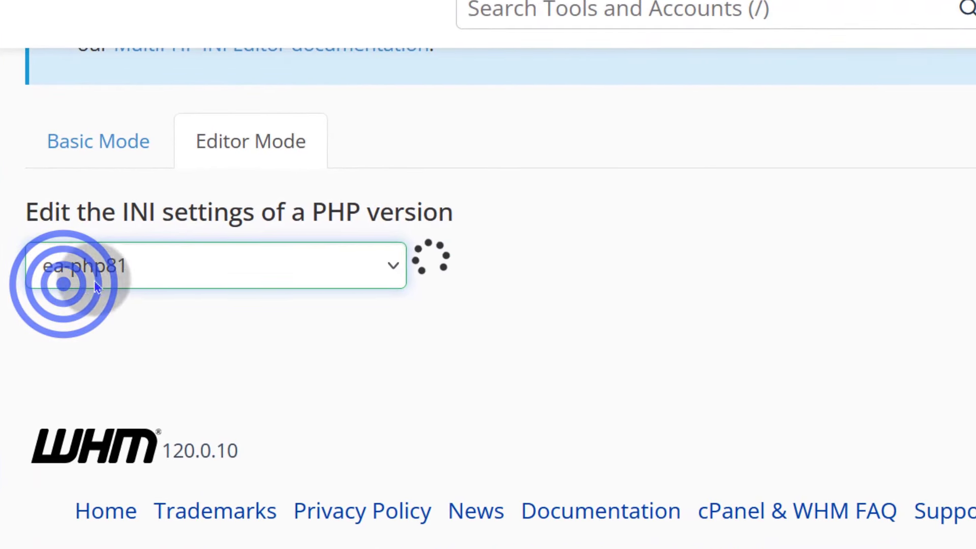
- Find disable_functions in the ea-php81 INI, located on line 304
scroll(608, 167, down, 3)
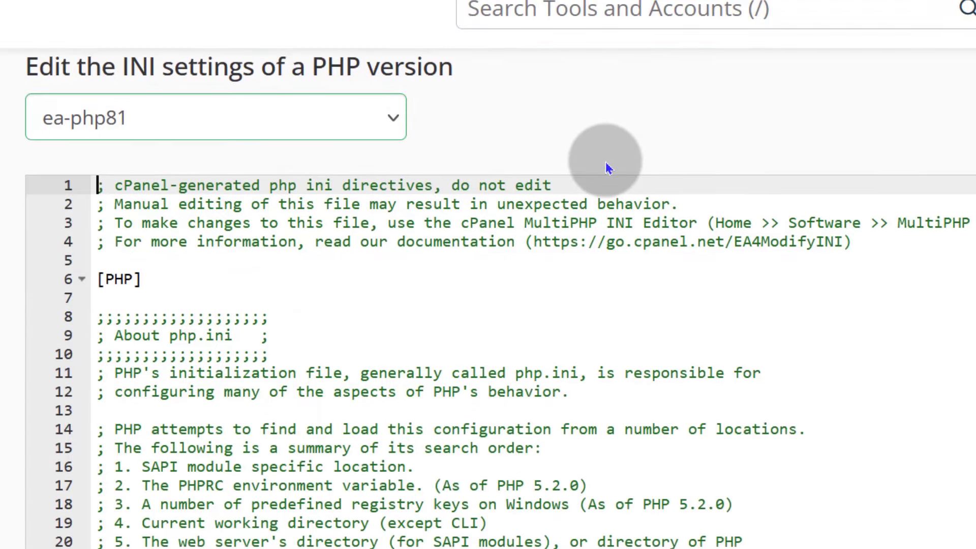
scroll(608, 168, down, 3)
click(127, 267)
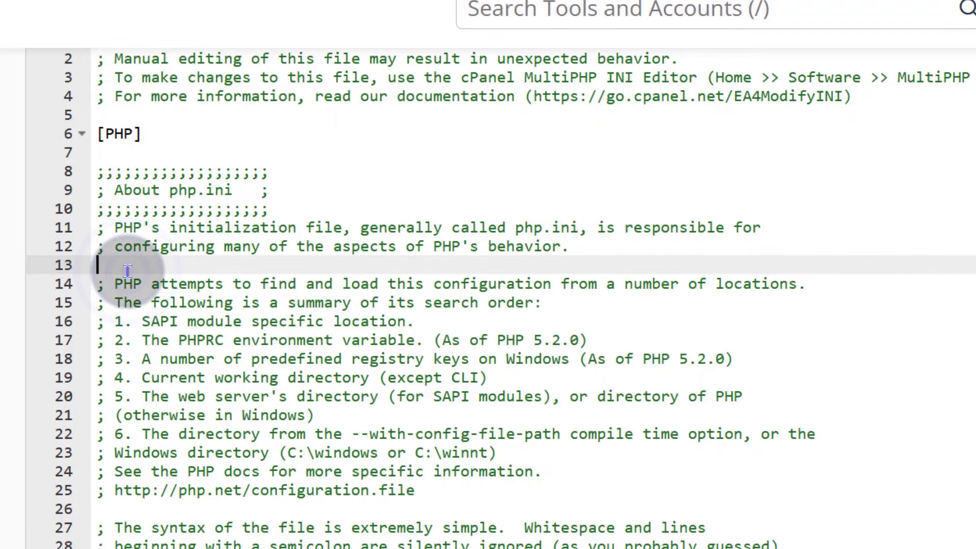
key(ctrl+f)
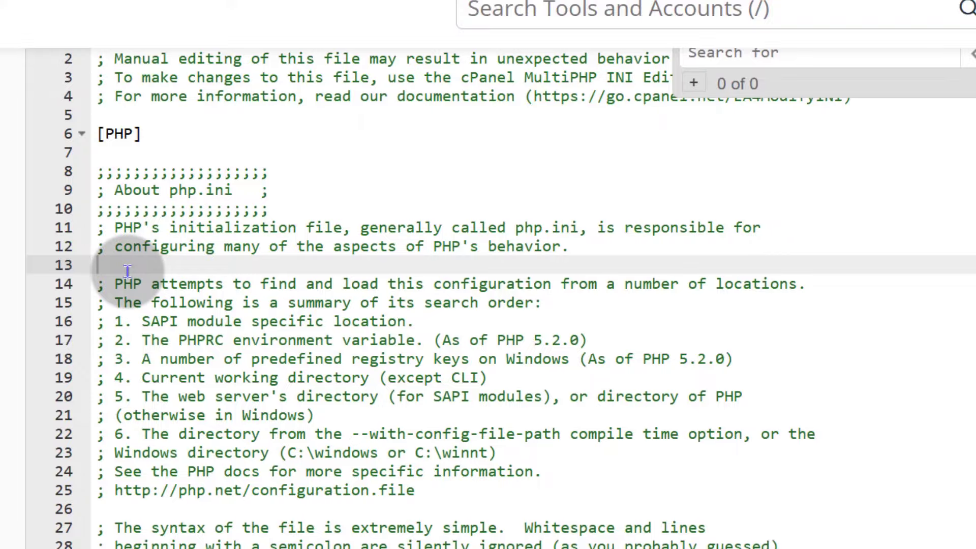
key(ctrl+v)
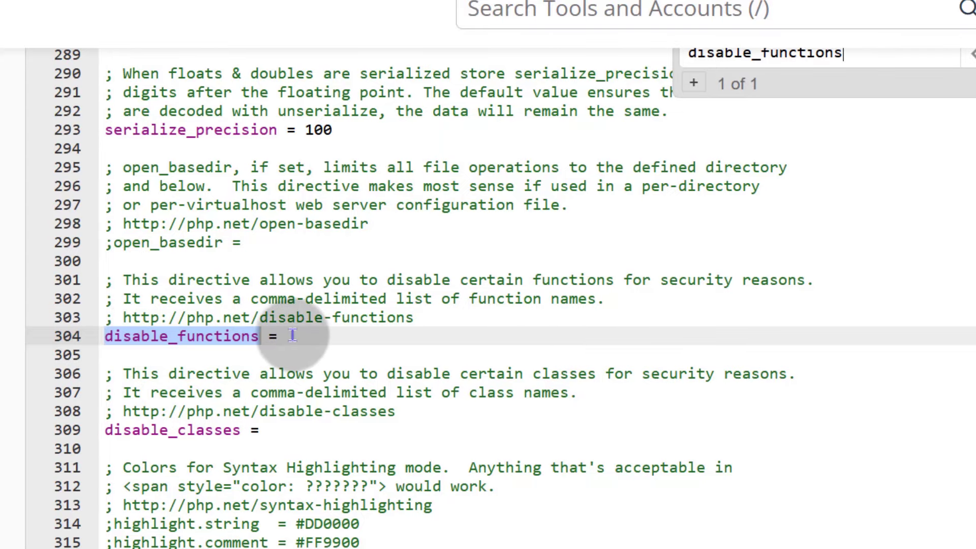
click(311, 343)
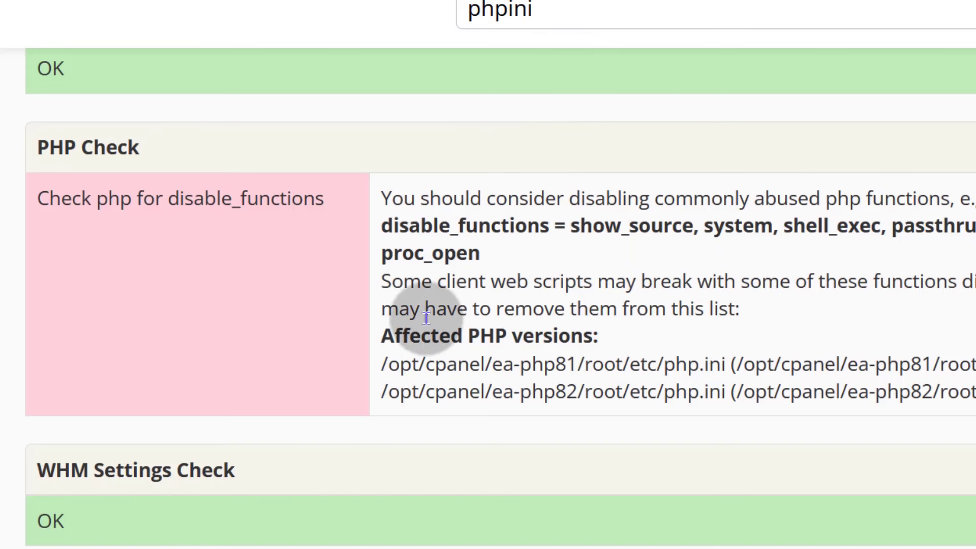
- Replace line 304 with show_source, system, shell_exec, passthru, exec, popen, proc_open and save
drag(385, 223, 480, 253)
key(ctrl+c)
right_click(467, 253)
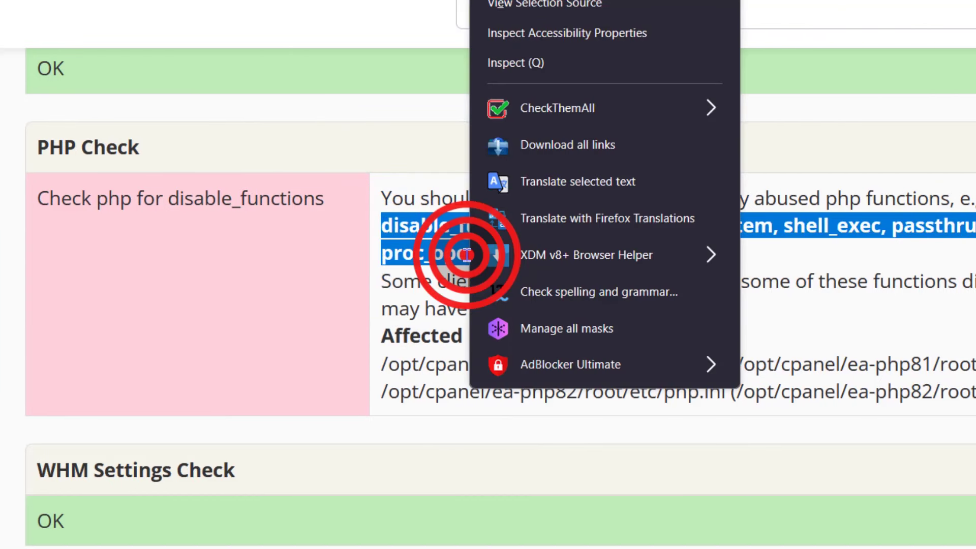
key(Escape)
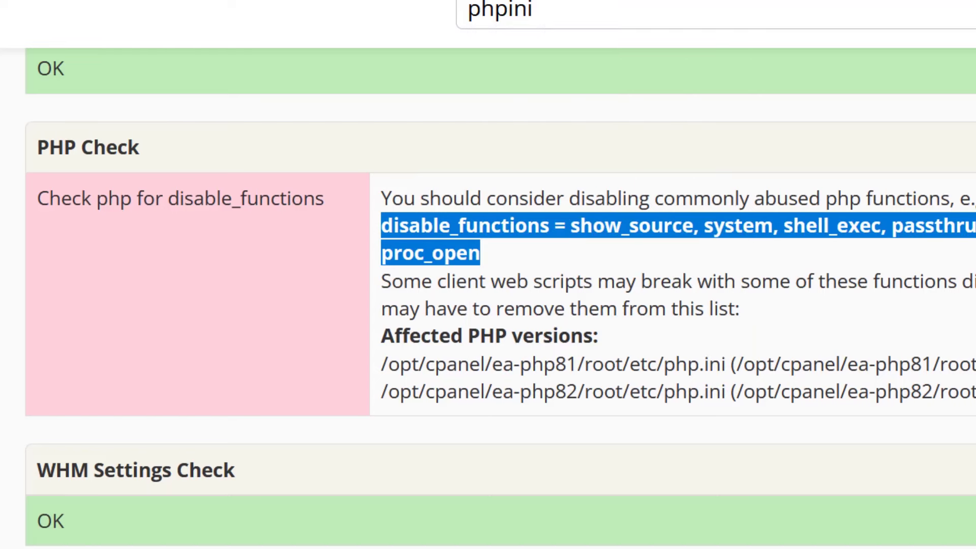
click(863, 1)
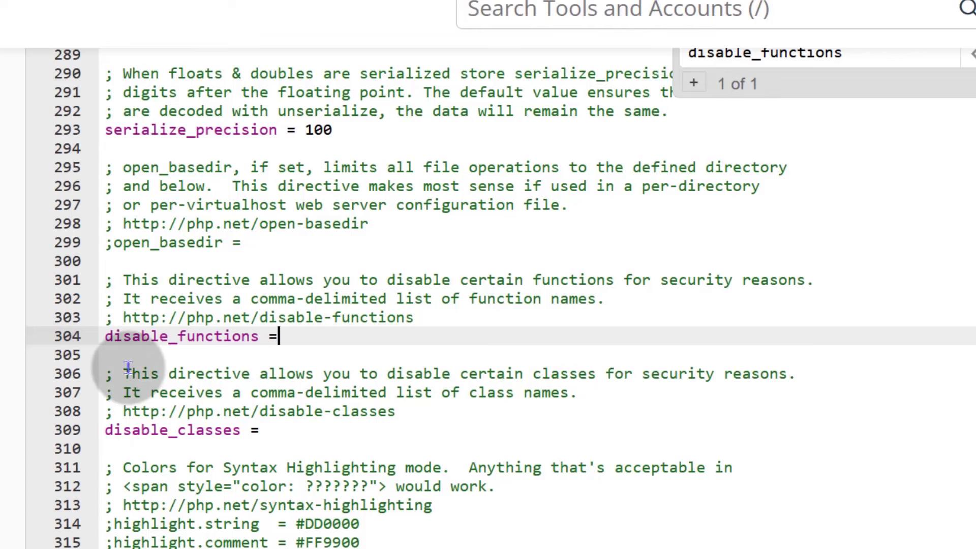
triple_click(147, 337)
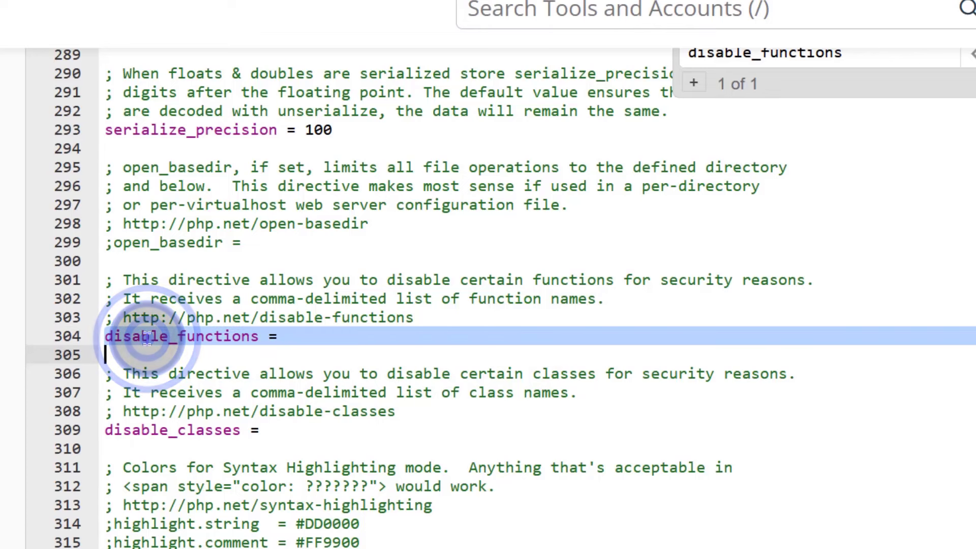
key(ctrl+v)
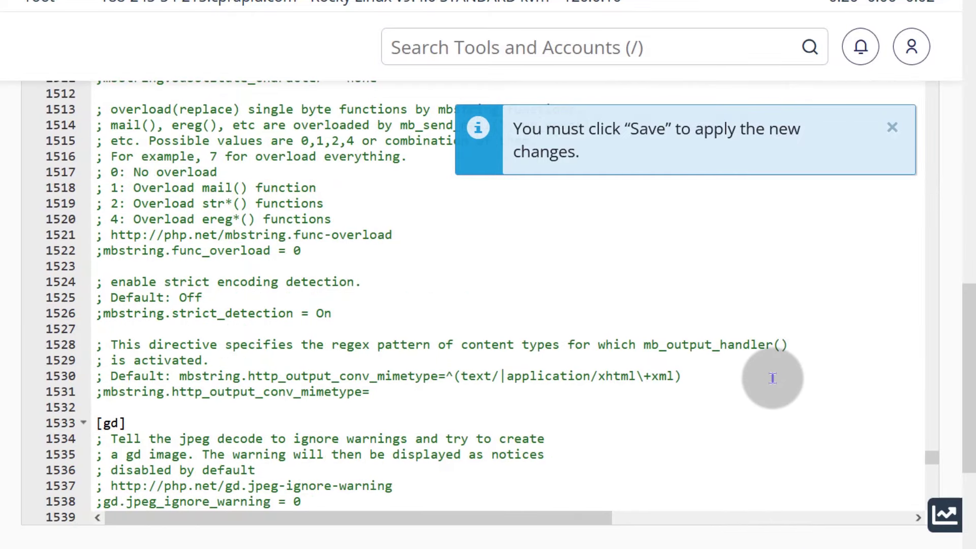
click(969, 370)
drag(969, 365, 970, 228)
click(903, 330)
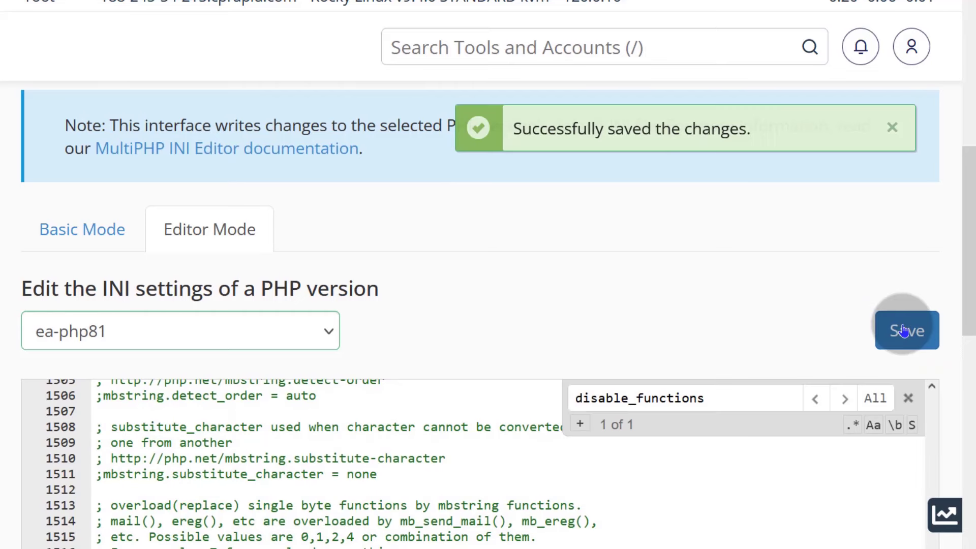
- Load the ea-php82 INI and find its disable_functions line
click(327, 332)
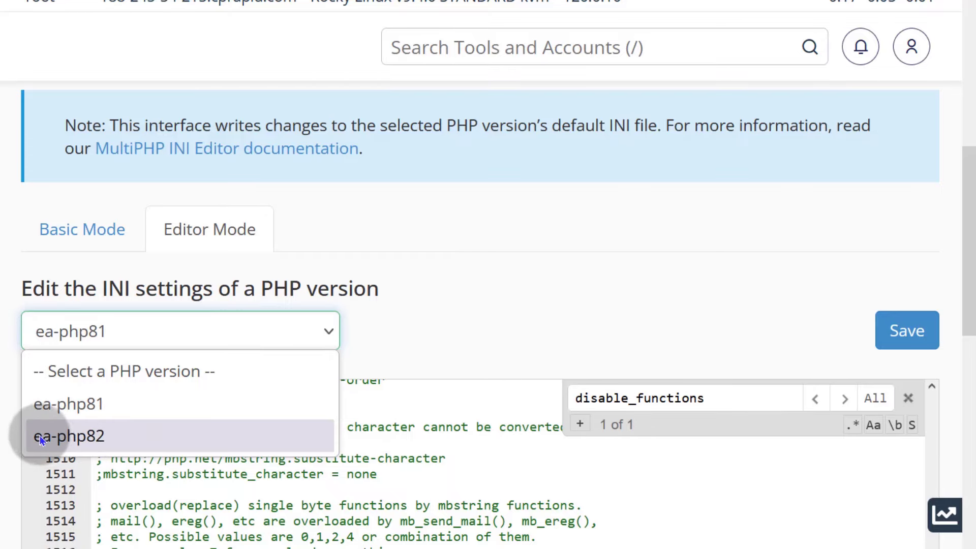
click(77, 435)
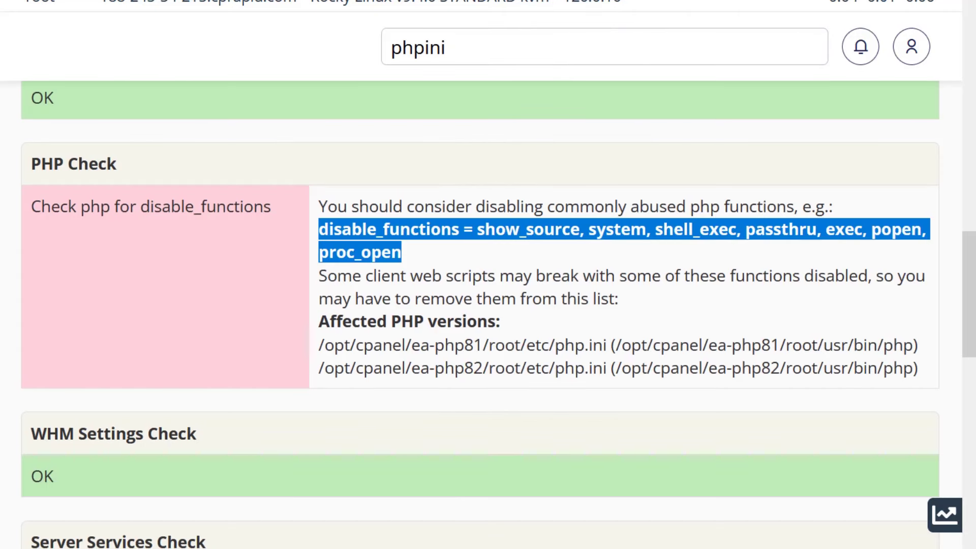
drag(319, 229, 460, 230)
right_click(423, 232)
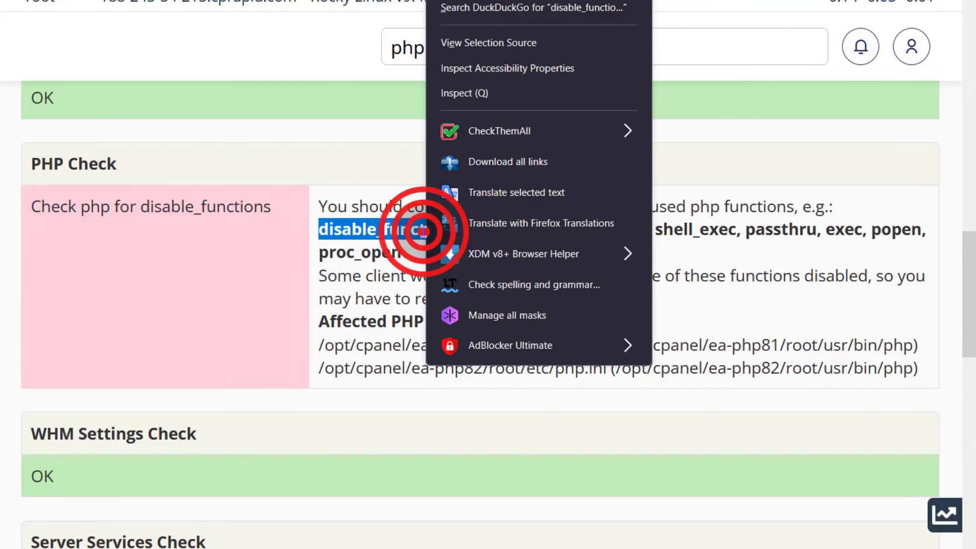
click(457, 0)
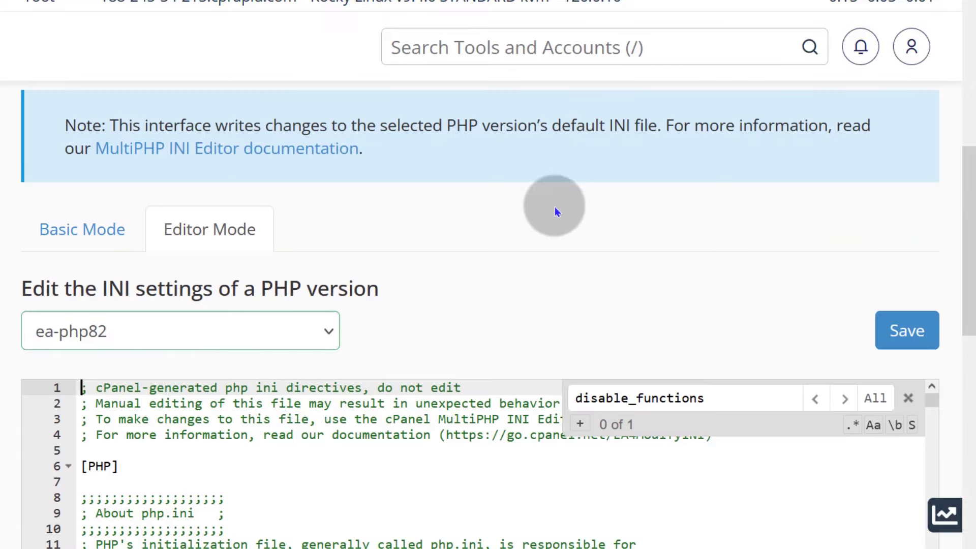
scroll(516, 259, down, 5)
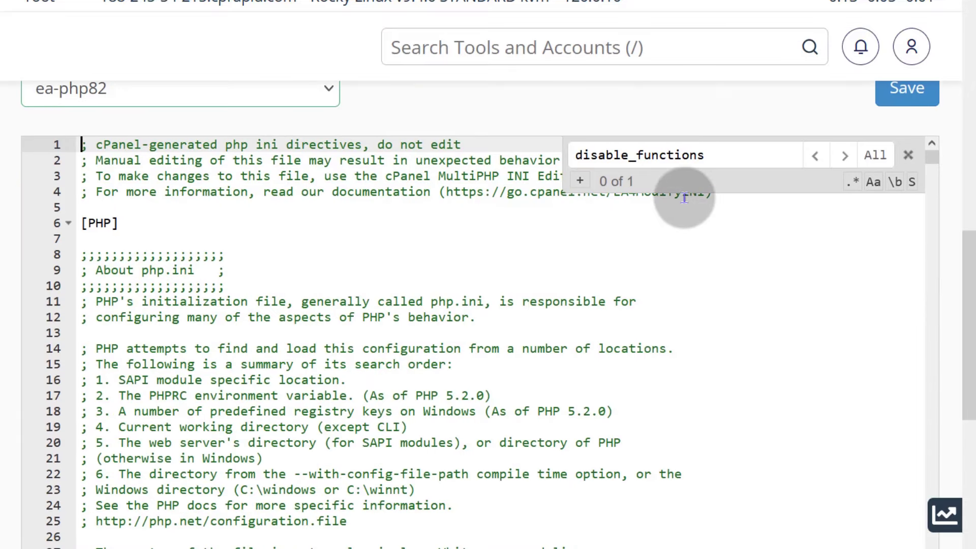
click(726, 154)
key(Return)
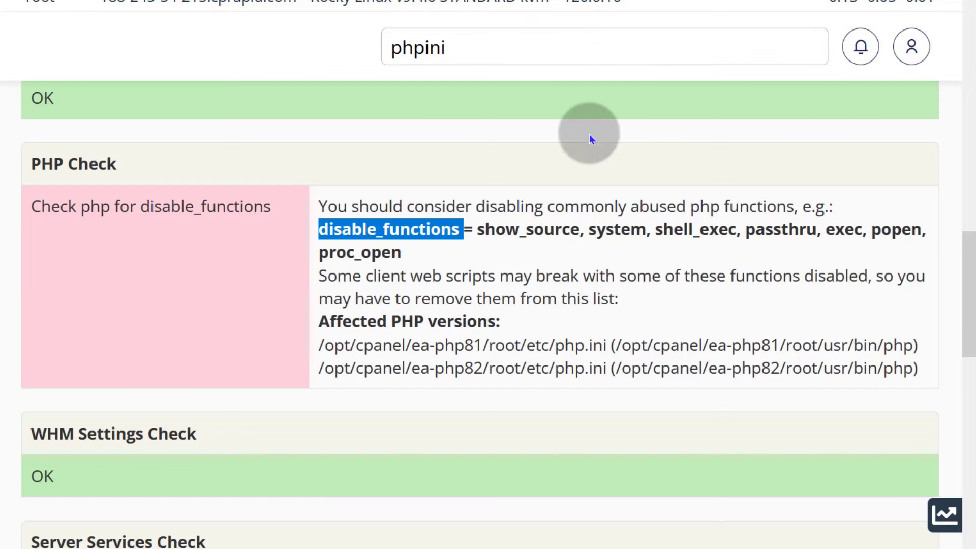
- Replace ea-php82's line 304 with the recommended disable_functions list and save
click(320, 228)
drag(321, 227, 407, 249)
key(ctrl+c)
right_click(393, 249)
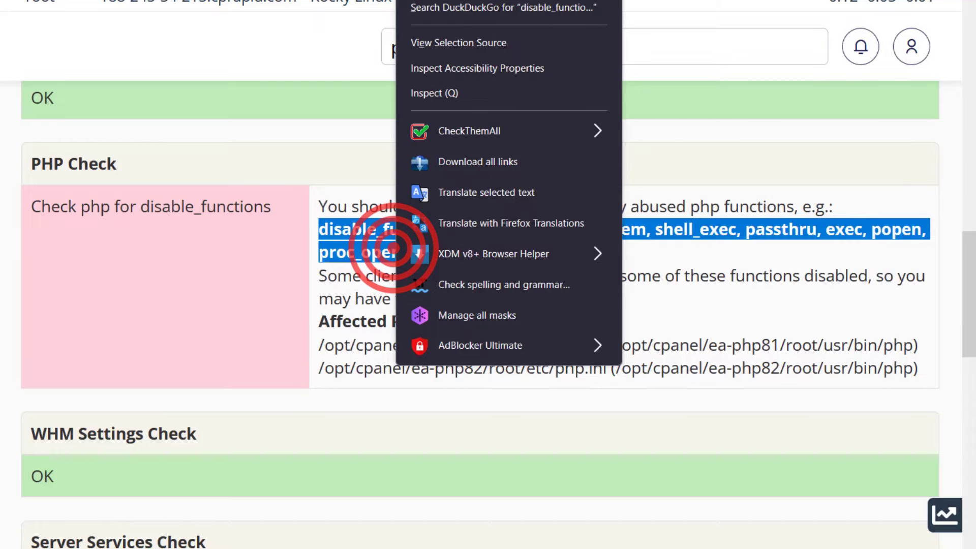
key(Escape)
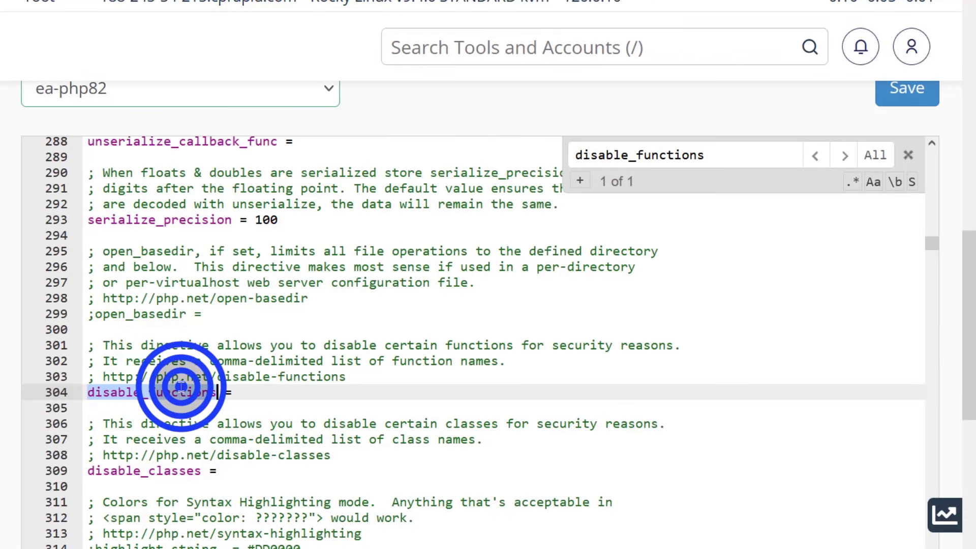
triple_click(182, 388)
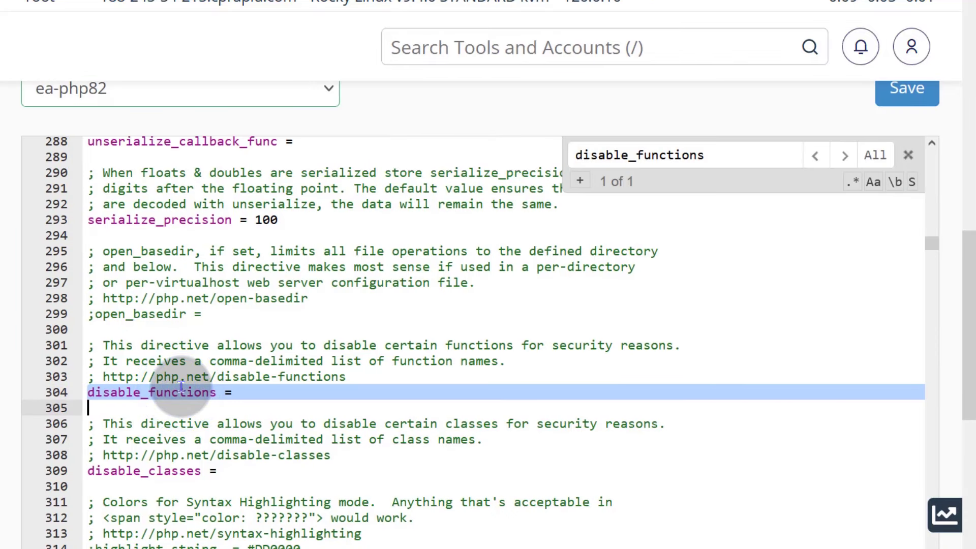
key(ctrl+v)
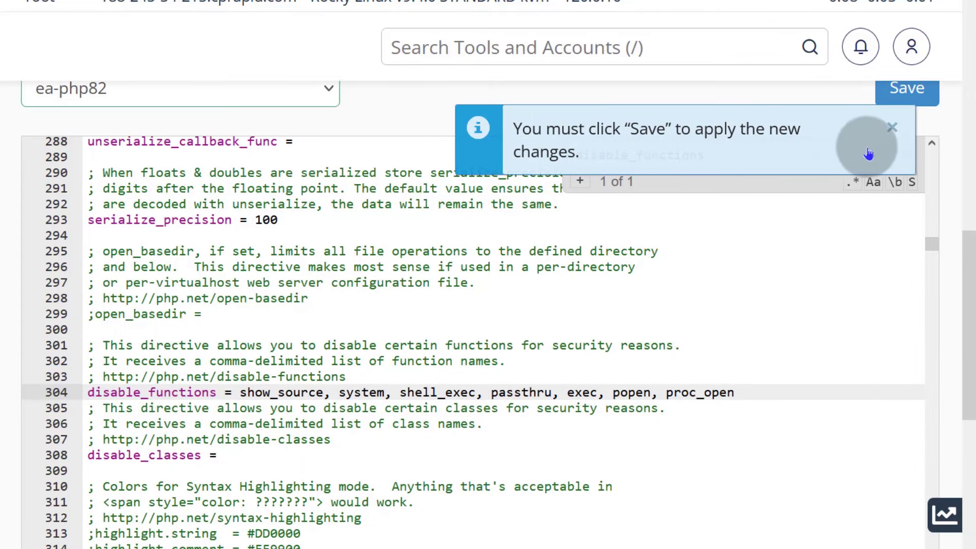
click(913, 90)
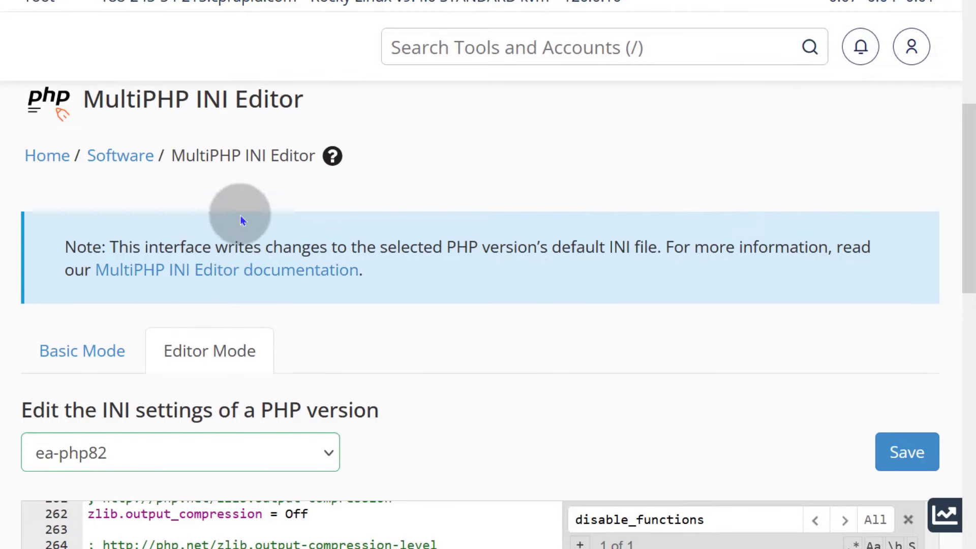
- Return to the WHM tools search to look for the service restart tools
scroll(330, 244, down, 5)
scroll(447, 255, up, 3)
scroll(699, 171, up, 5)
click(631, 39)
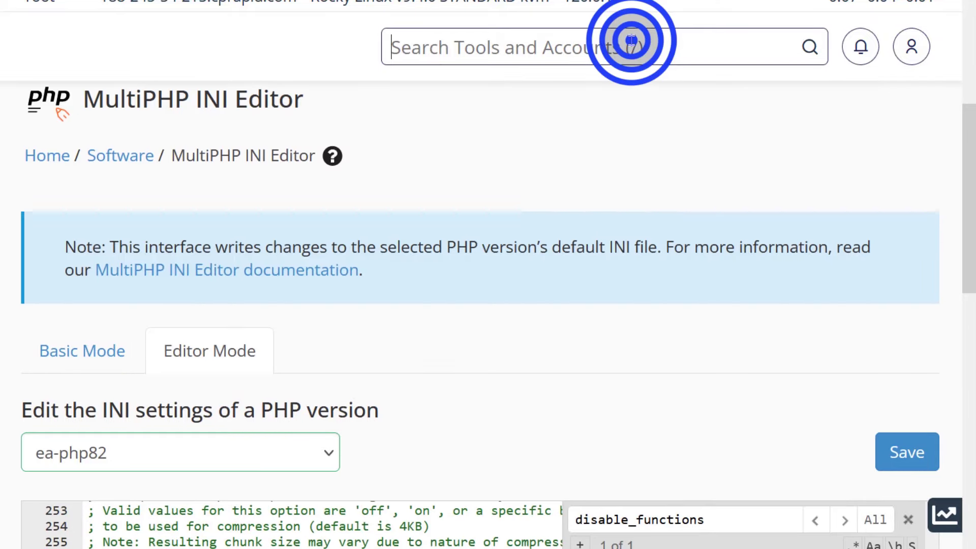
click(531, 34)
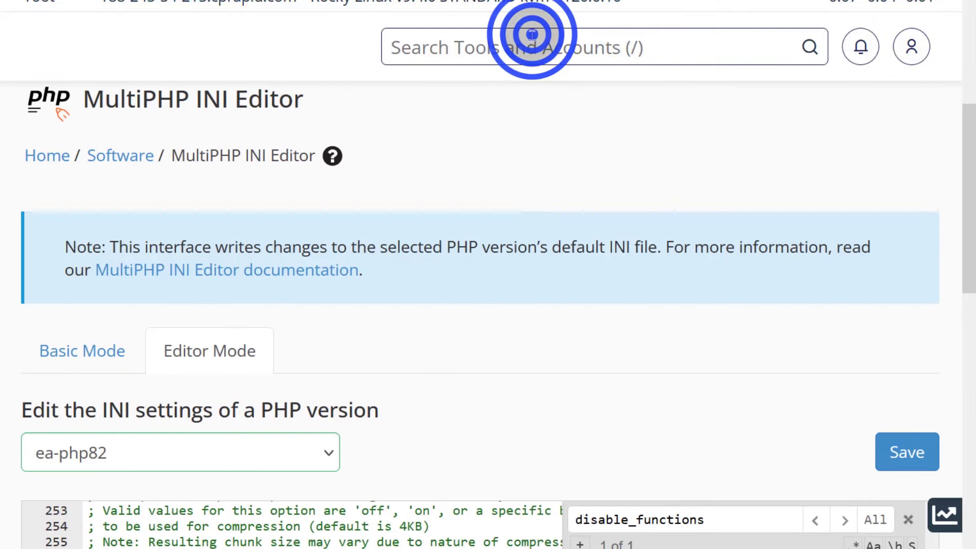
scroll(532, 349, down, 10)
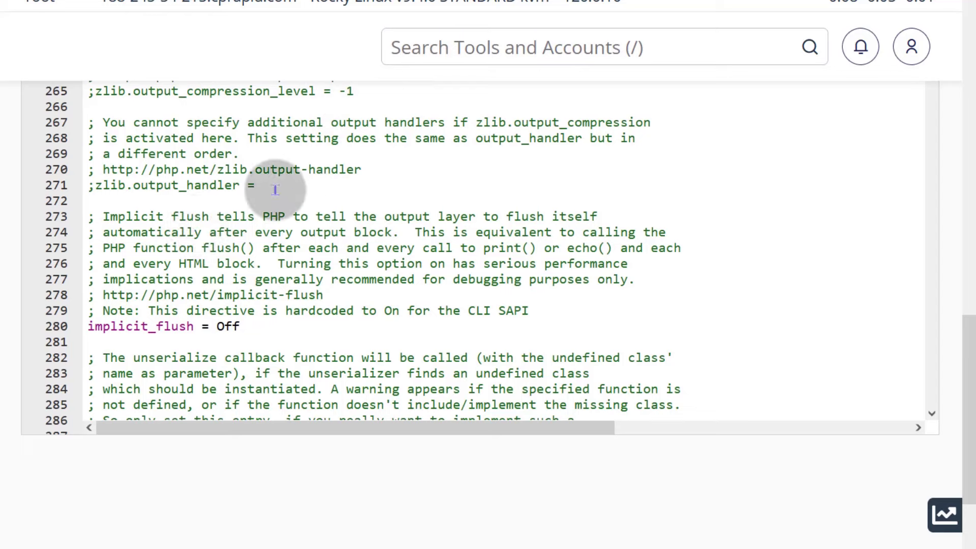
click(456, 52)
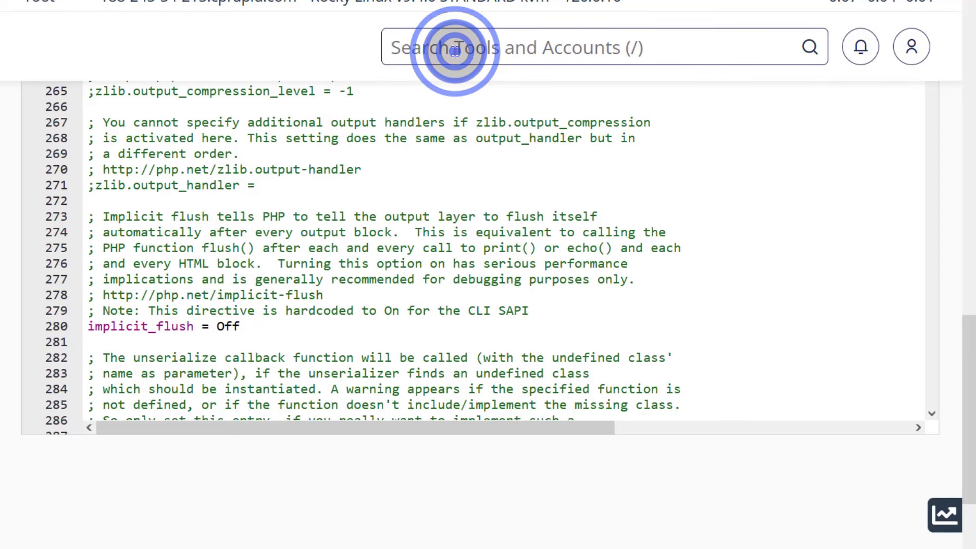
- Search tools for 'restar' and open the PHP-FPM service for Apache and HTTP Server (Apache) restart pages
text(restart)
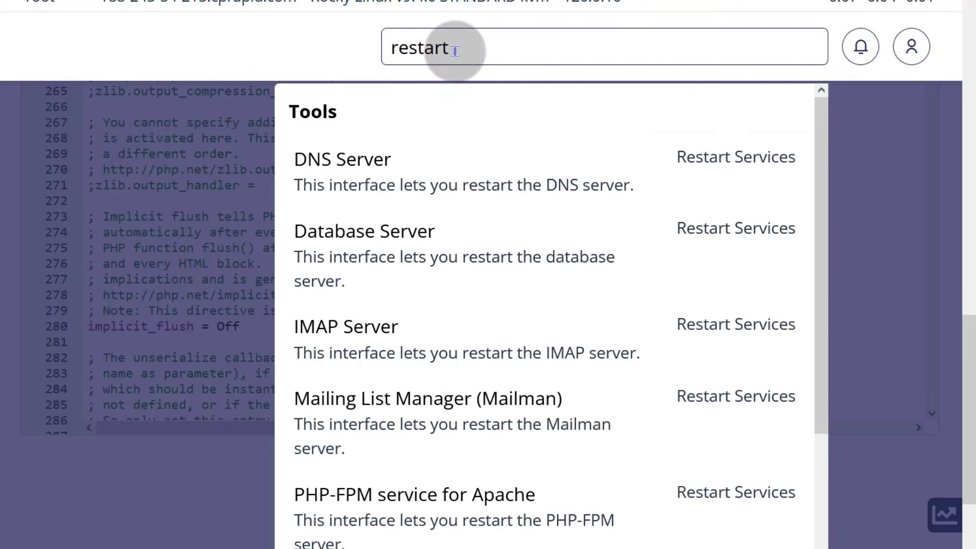
scroll(437, 214, down, 3)
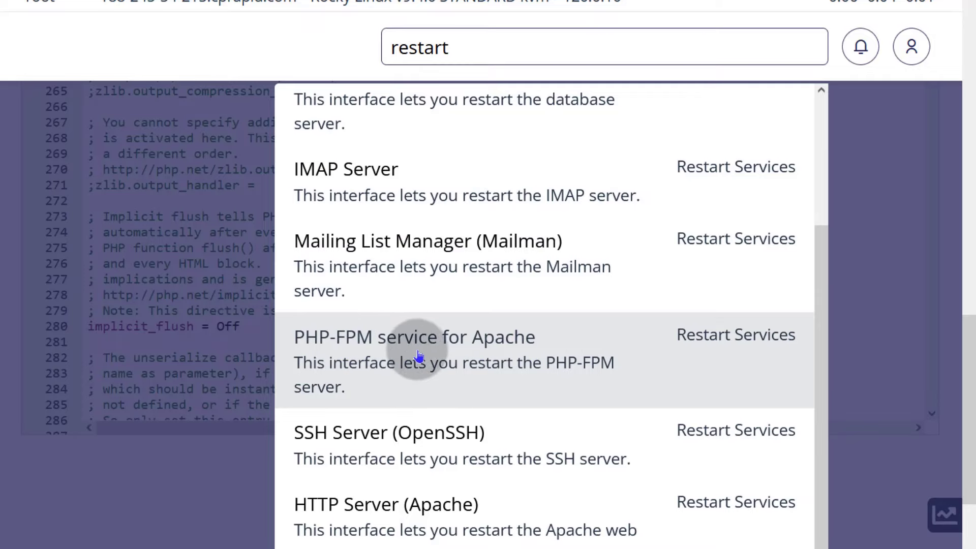
right_click(365, 336)
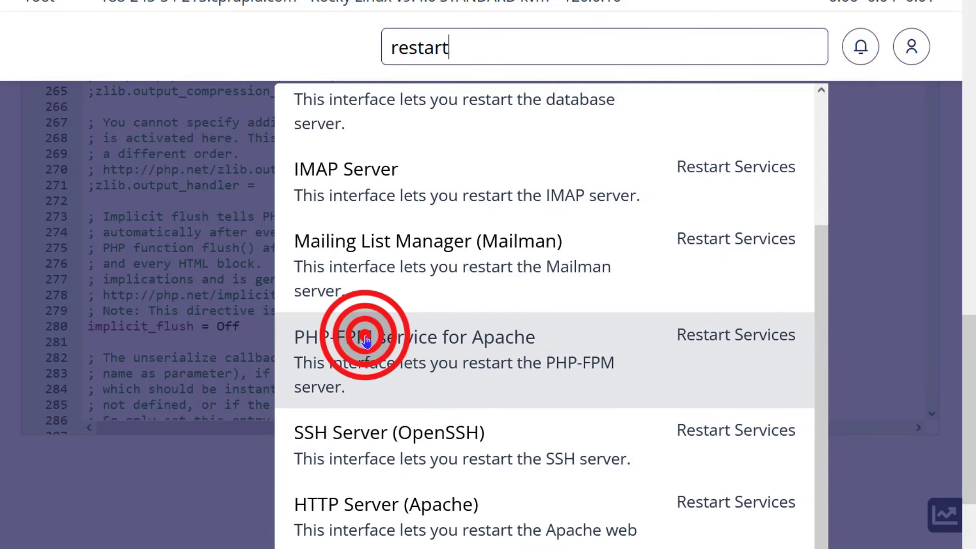
key(Escape)
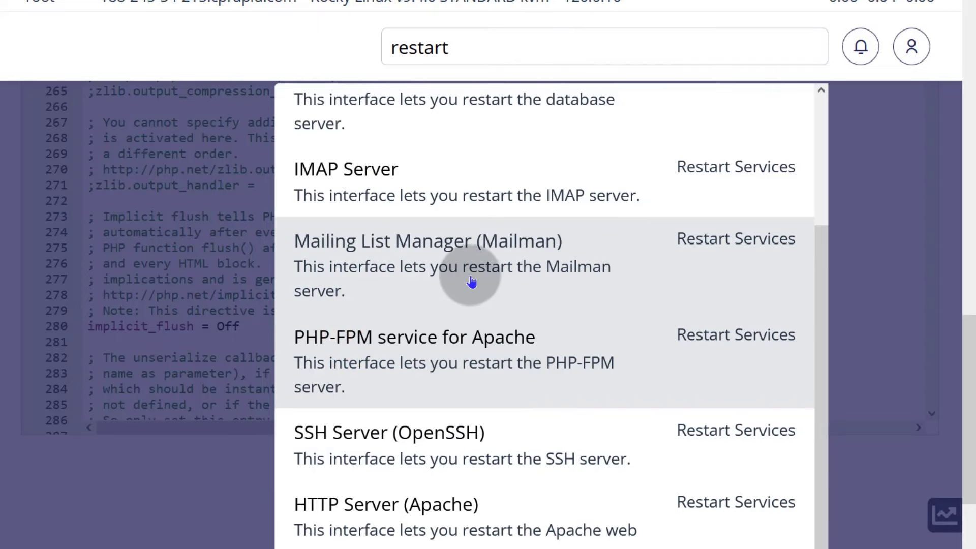
scroll(440, 294, down, 3)
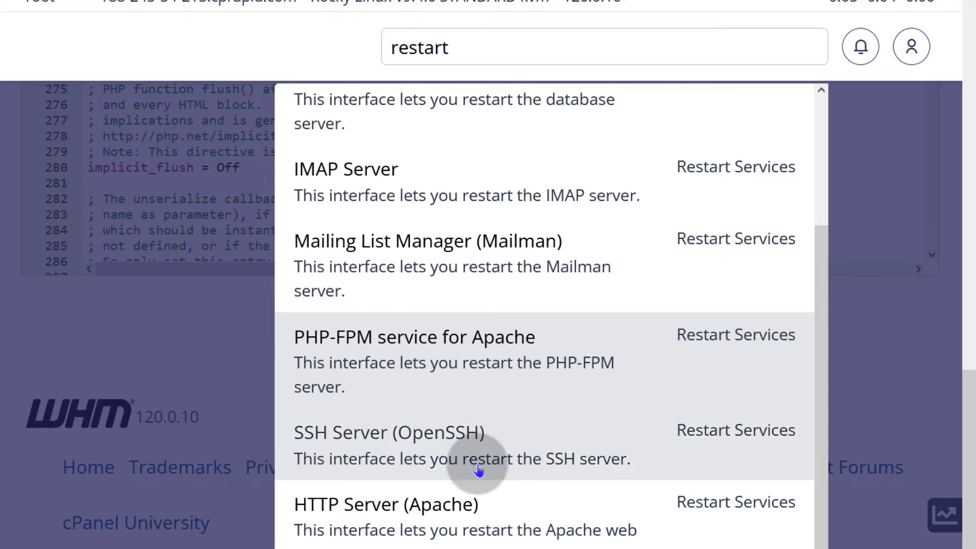
right_click(348, 501)
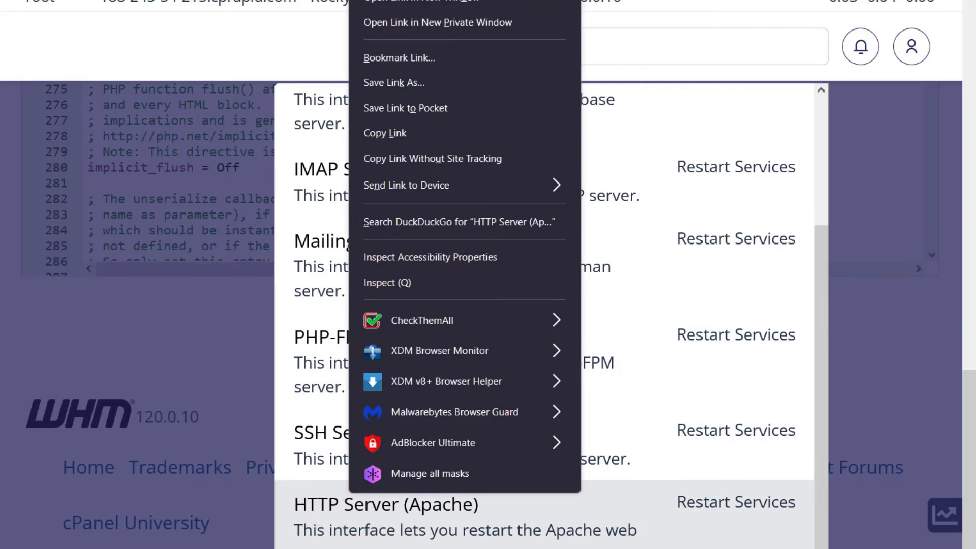
click(409, 0)
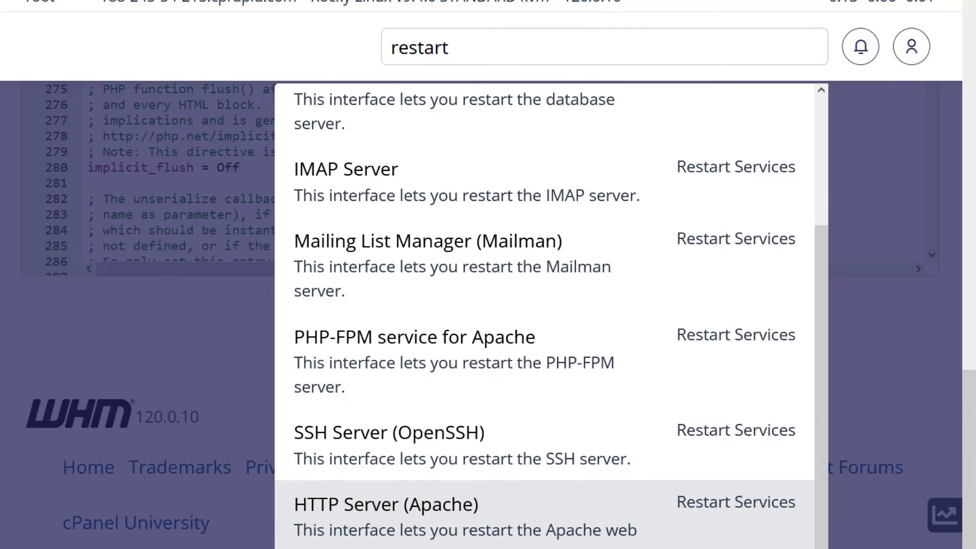
- Restart the PHP-FPM service for Apache and the Apache web server
scroll(322, 222, down, 6)
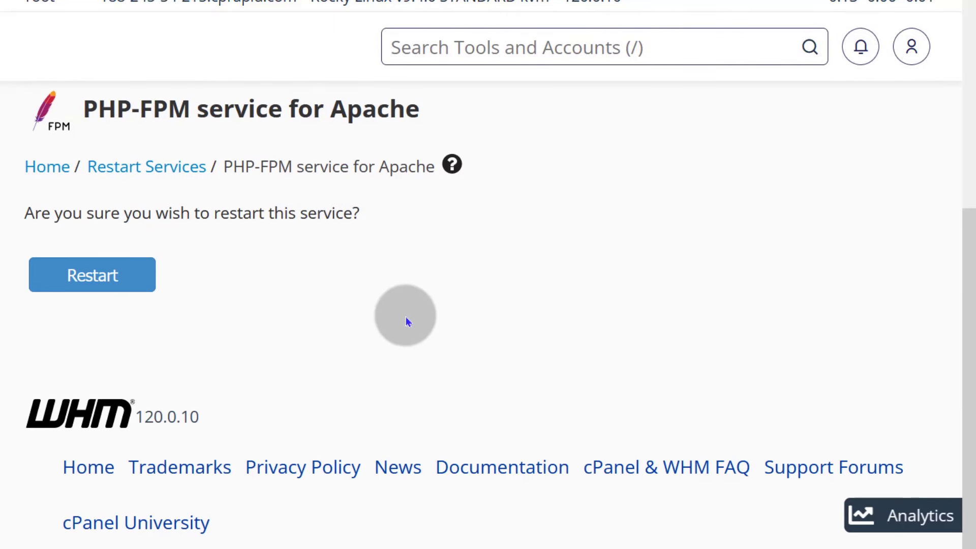
click(93, 276)
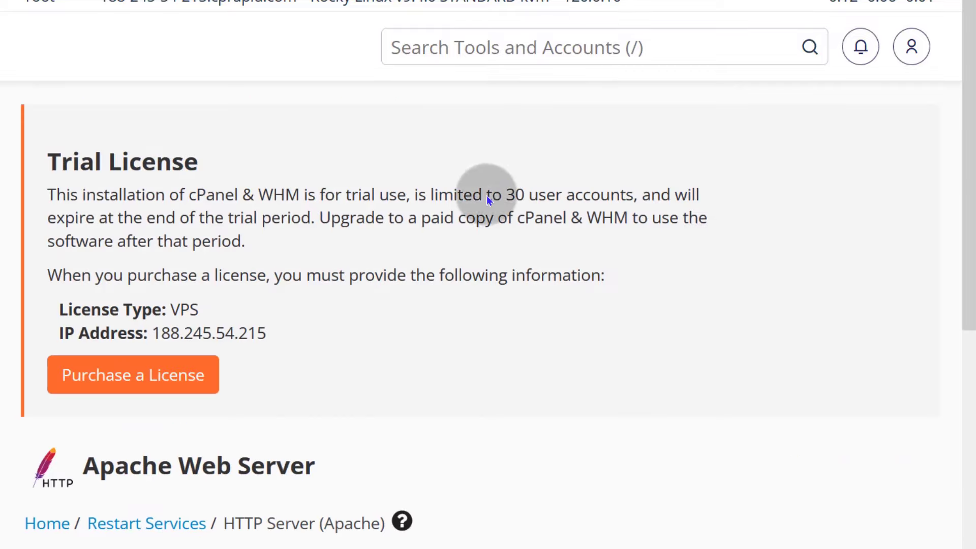
scroll(233, 331, down, 5)
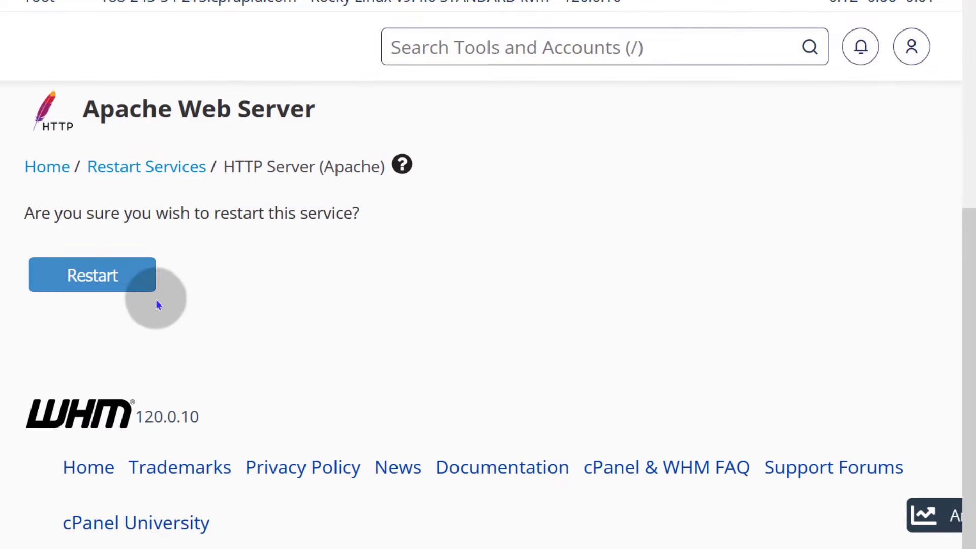
click(89, 269)
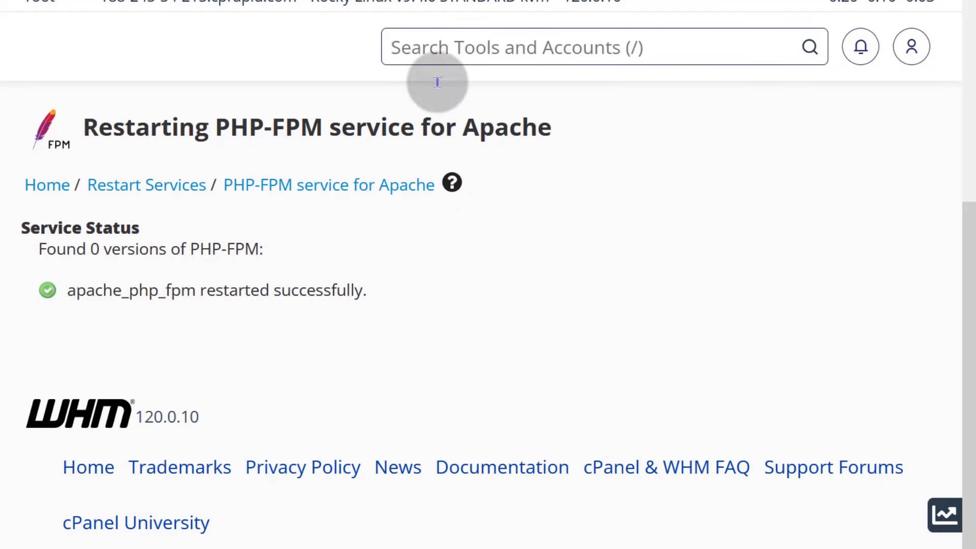
click(440, 39)
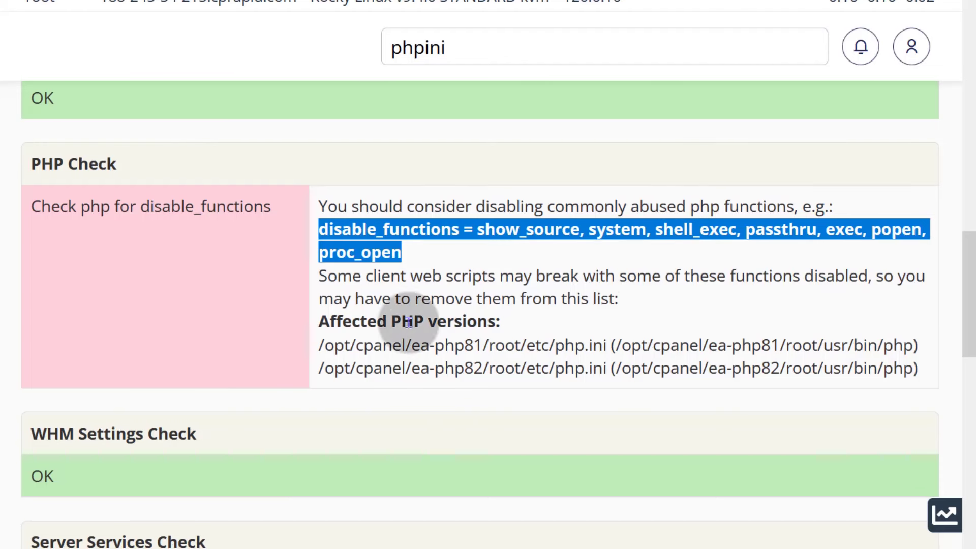
- Reload the Security Advisor with F5 and resend to rerun the security checks
click(388, 268)
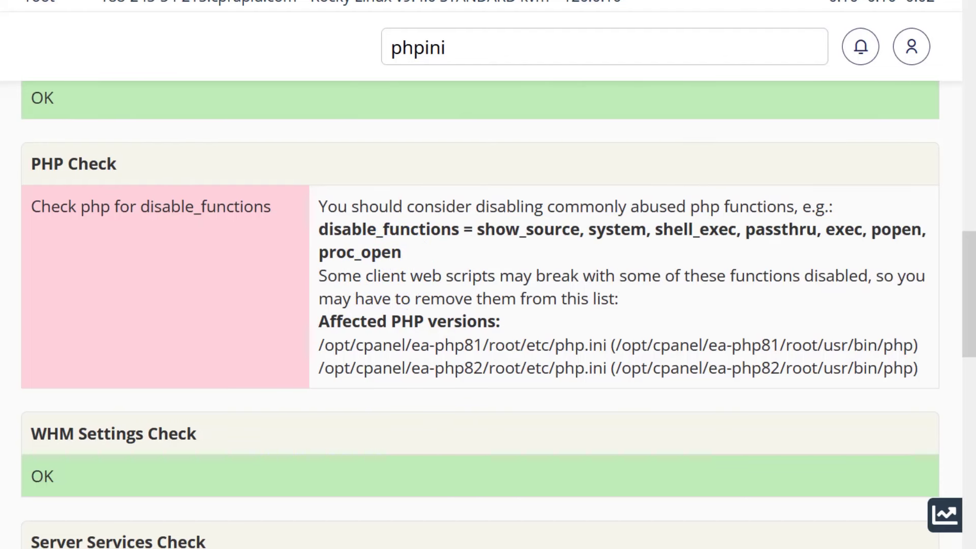
key(F5)
click(405, 316)
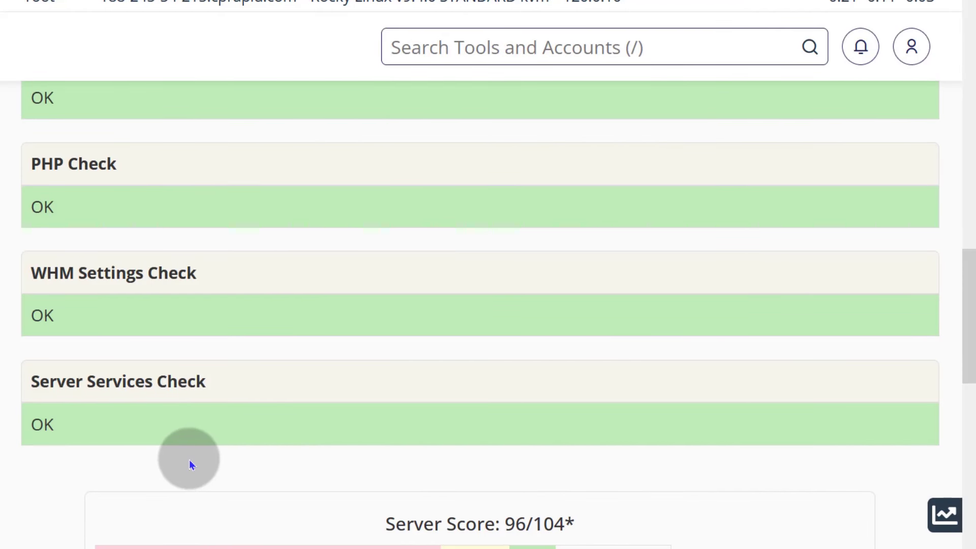
- Review the results showing PHP Check OK at 96/104 and the SSH port 22 warning
scroll(189, 462, up, 2)
scroll(189, 466, down, 6)
scroll(194, 453, up, 4)
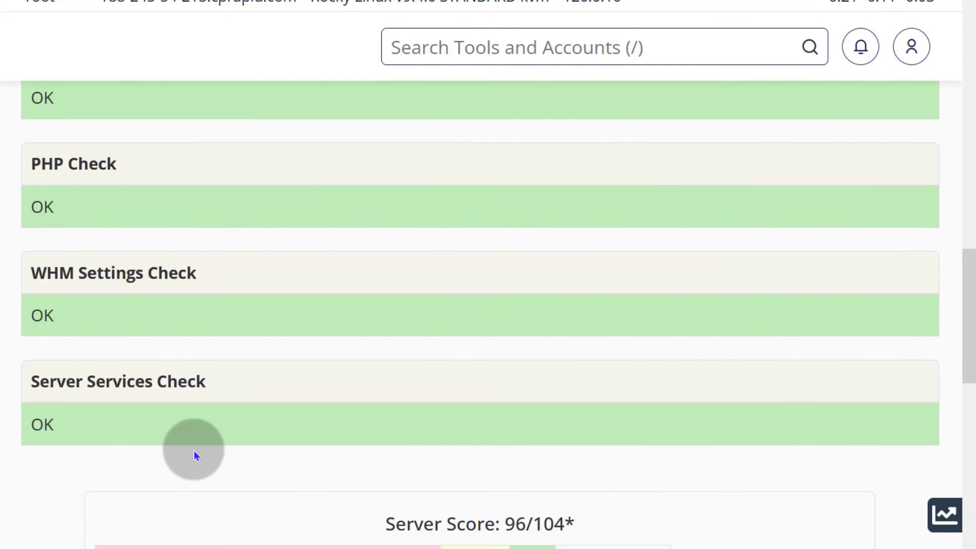
scroll(197, 453, down, 4)
scroll(222, 403, up, 10)
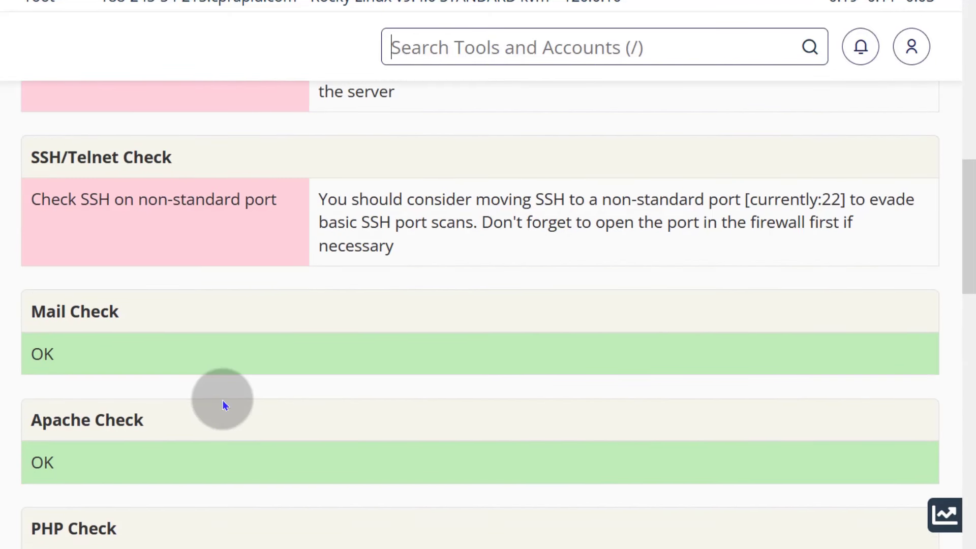
scroll(223, 400, up, 2)
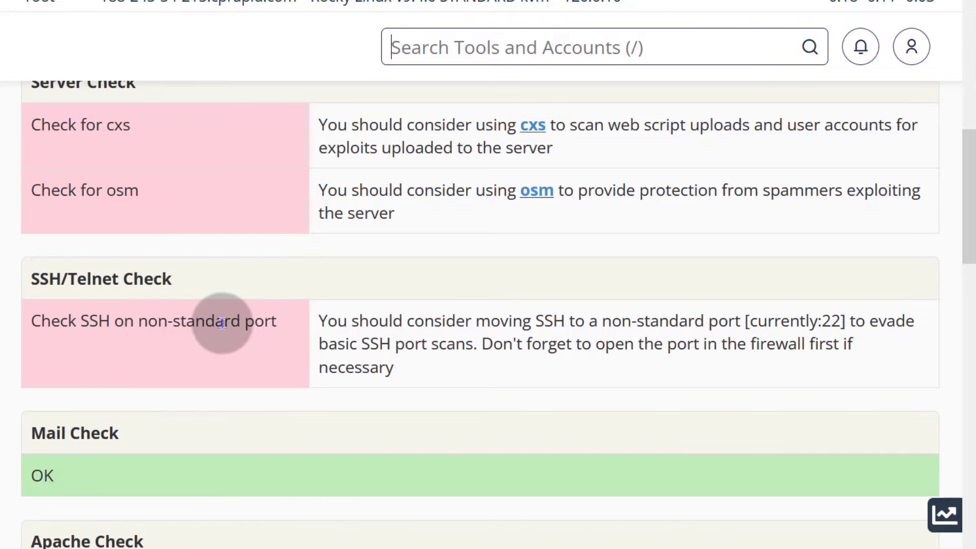
double_click(823, 321)
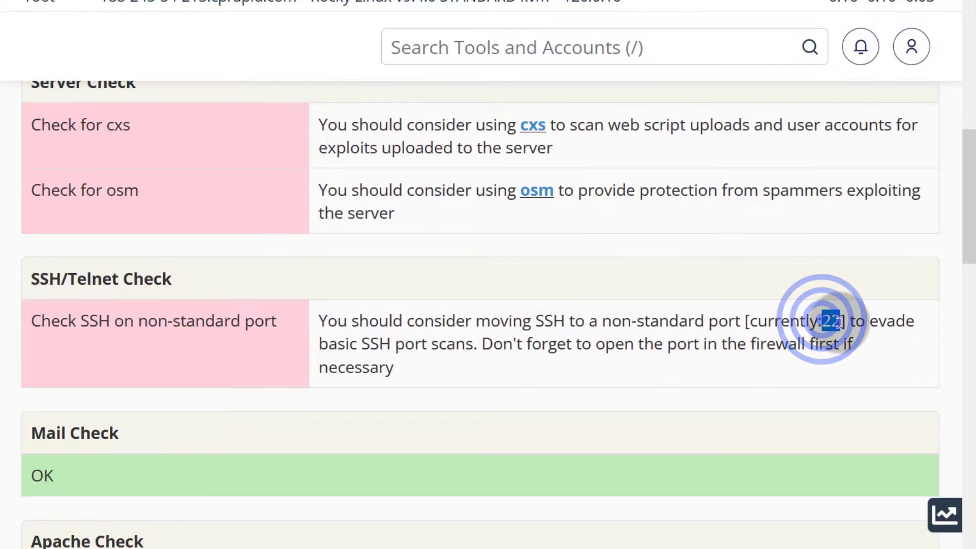
click(535, 391)
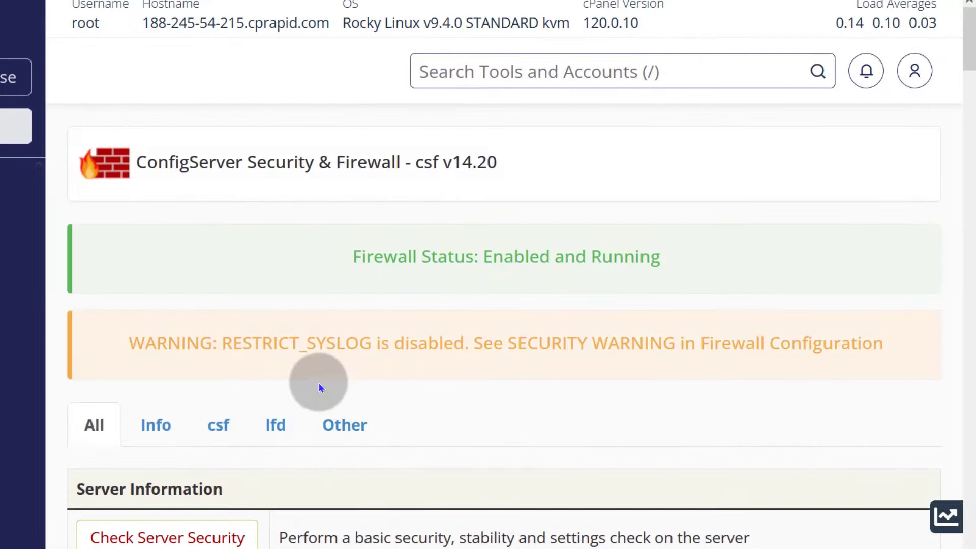
- Scroll to Server Information on the csf page and view the listening ports (22, 25, 53)
scroll(320, 386, down, 4)
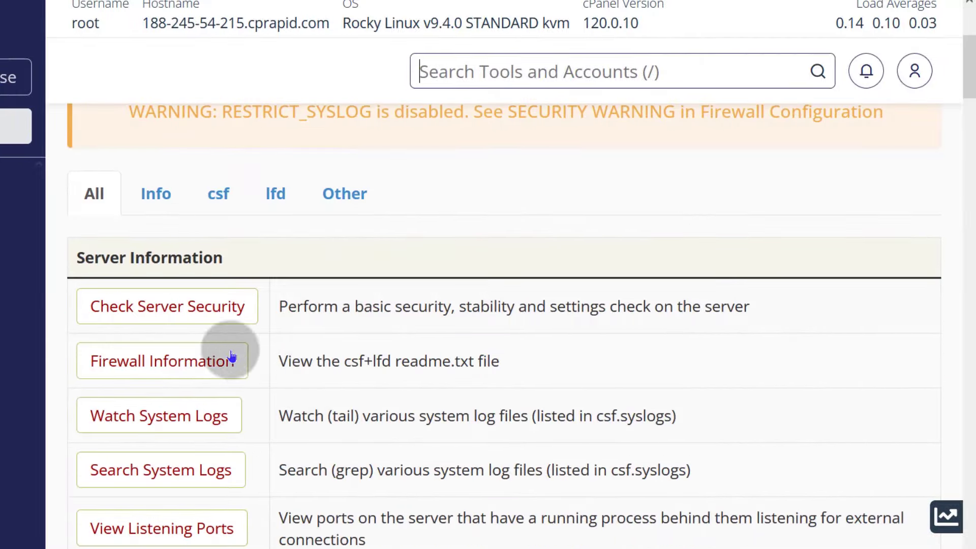
scroll(294, 282, down, 2)
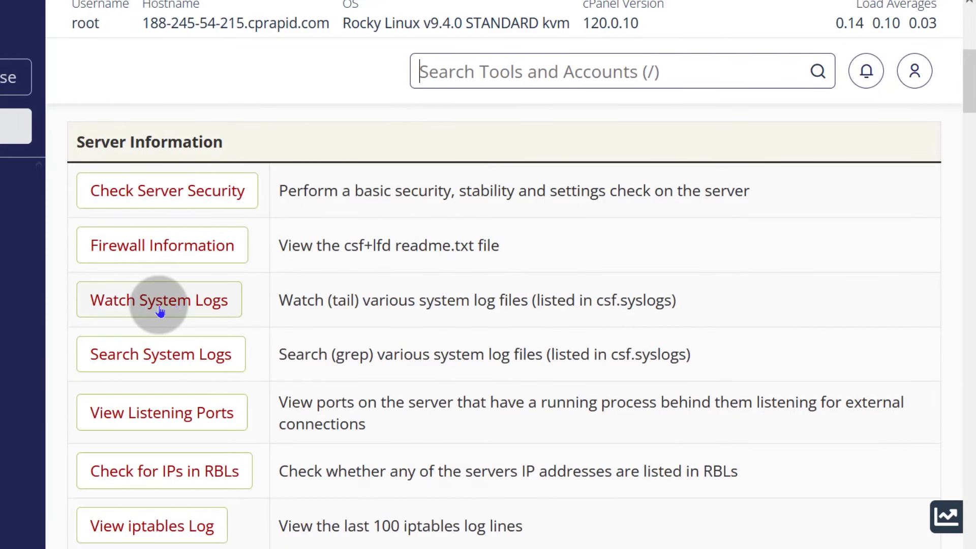
scroll(257, 329, down, 2)
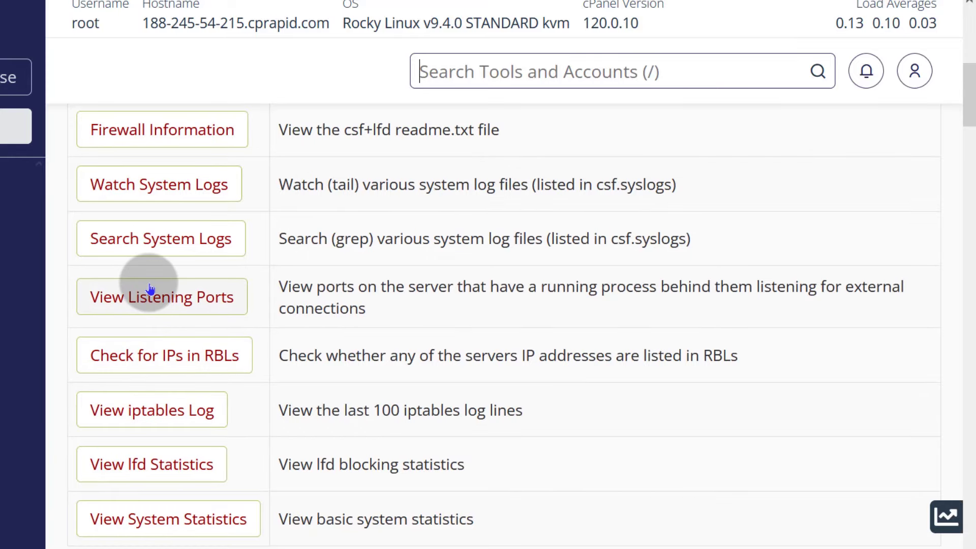
click(165, 302)
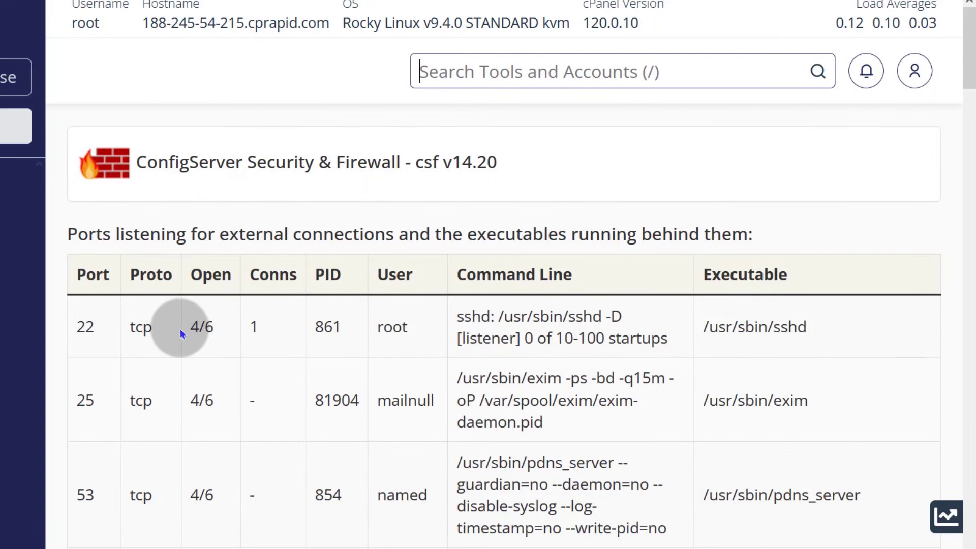
scroll(180, 328, down, 2)
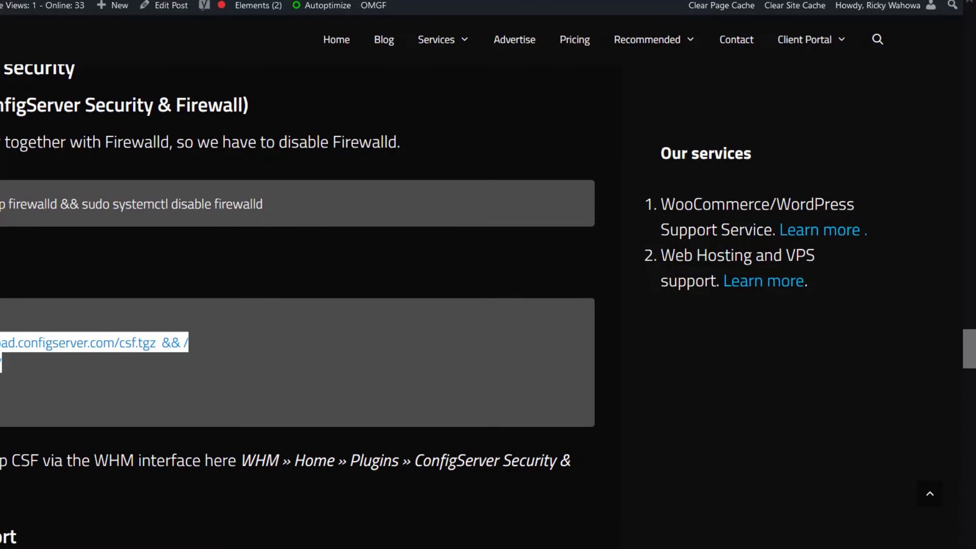
- Copy the port number 999 from the guide's Change SSH Port firewall-cmd line
scroll(314, 339, down, 6)
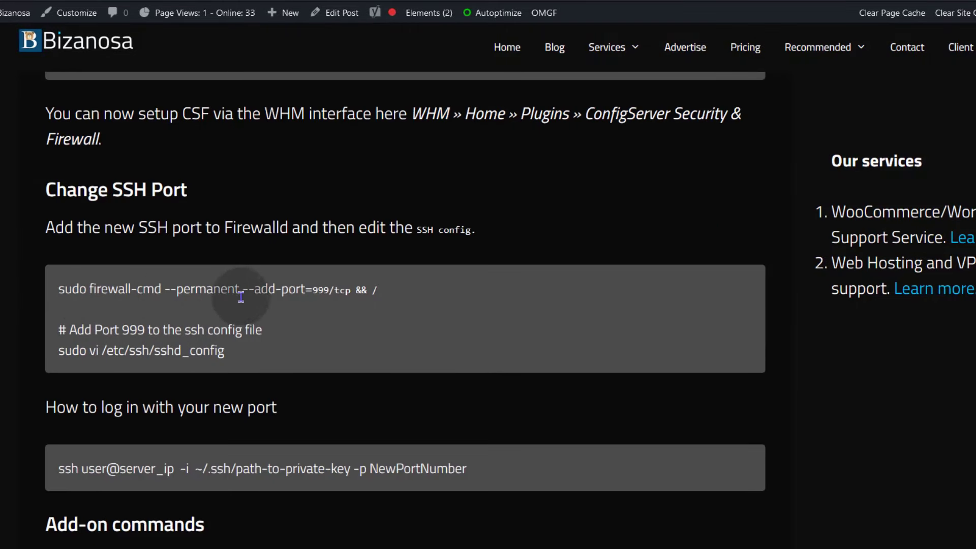
right_click(320, 290)
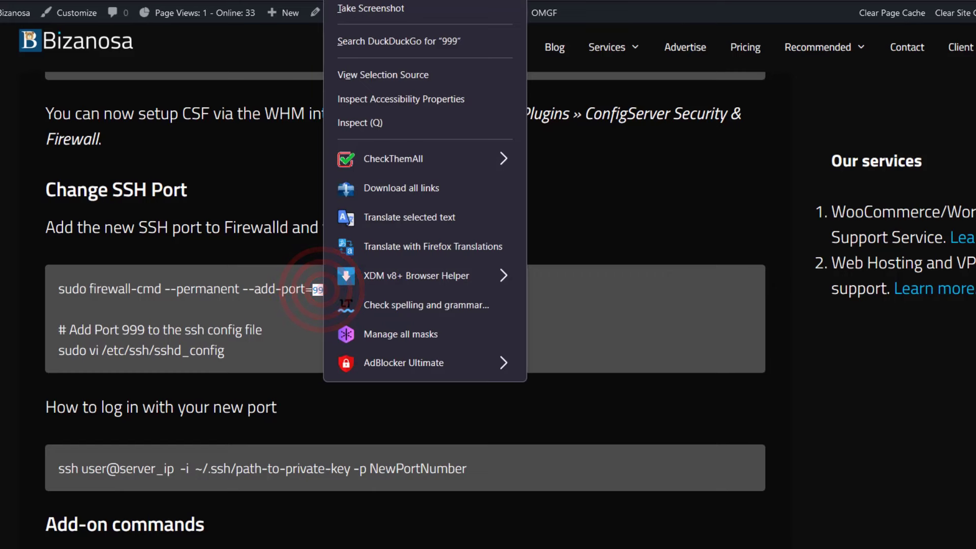
key(ctrl+c)
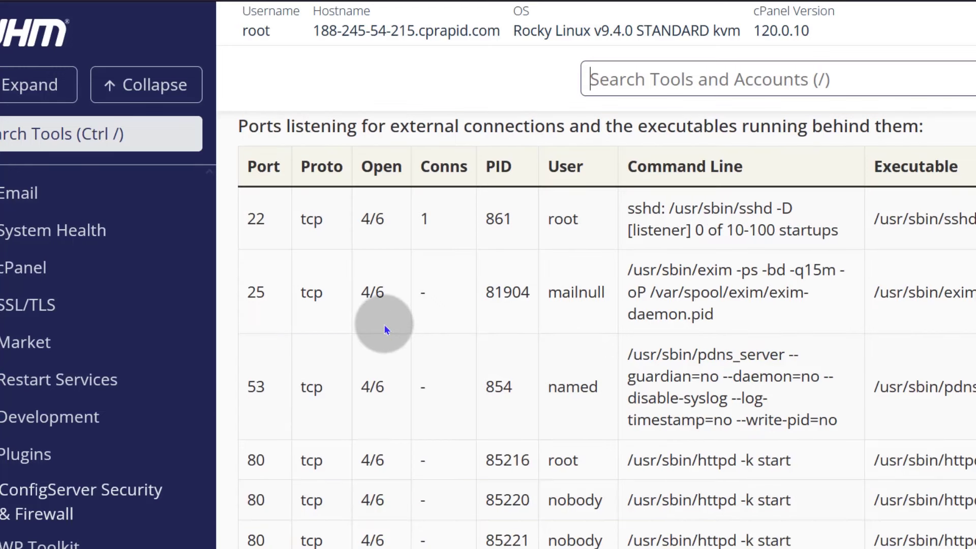
- Review the listening-ports table (SSH 22, httpd 80, dovecot 110), then return to the csf main page
click(234, 309)
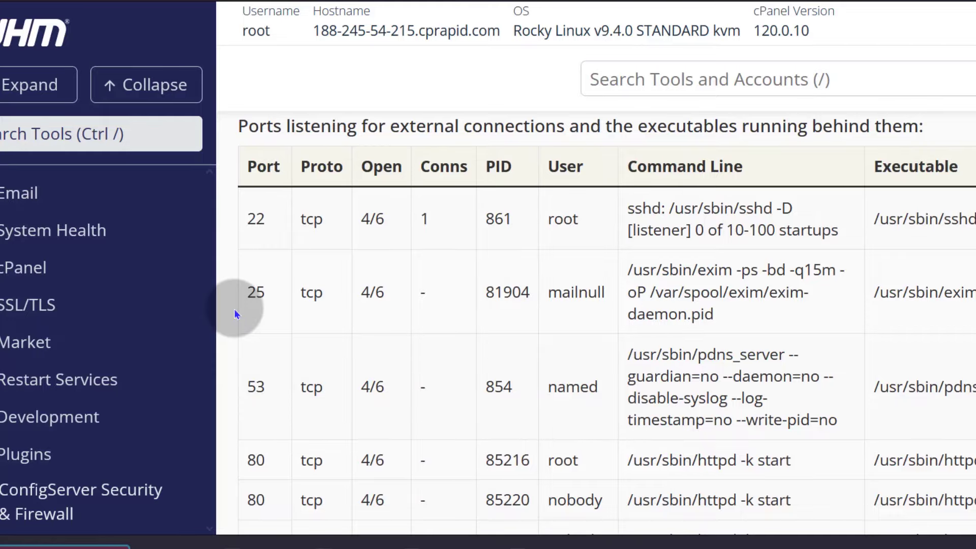
scroll(273, 231, down, 15)
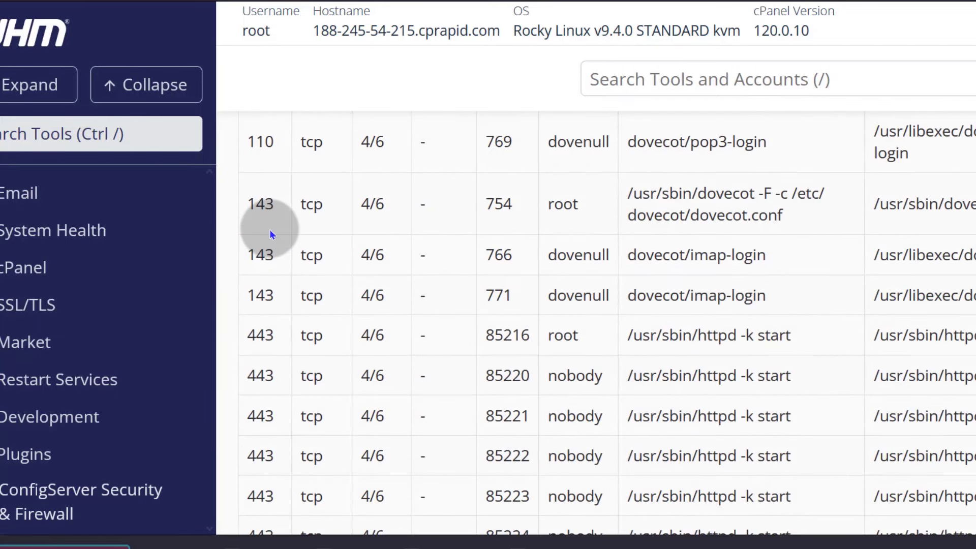
scroll(269, 228, down, 6)
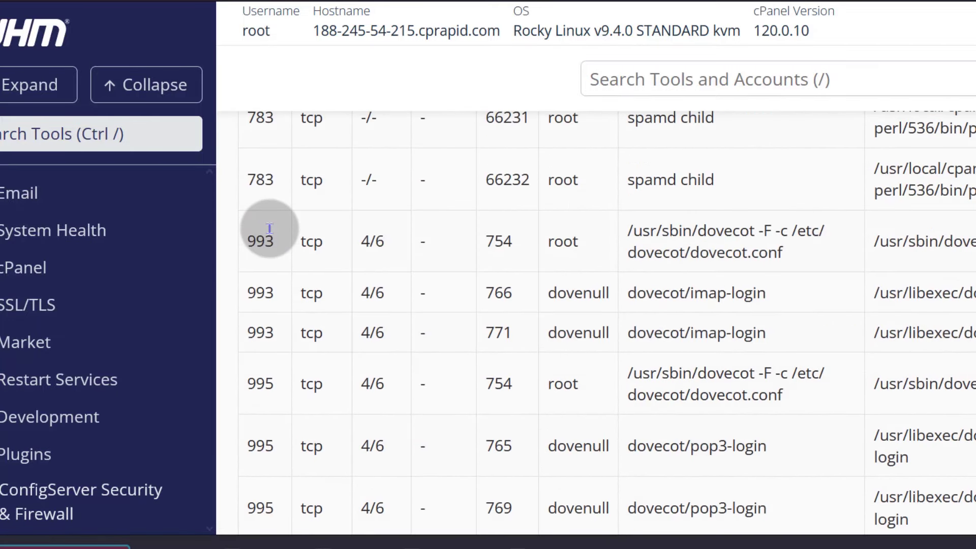
scroll(270, 231, down, 4)
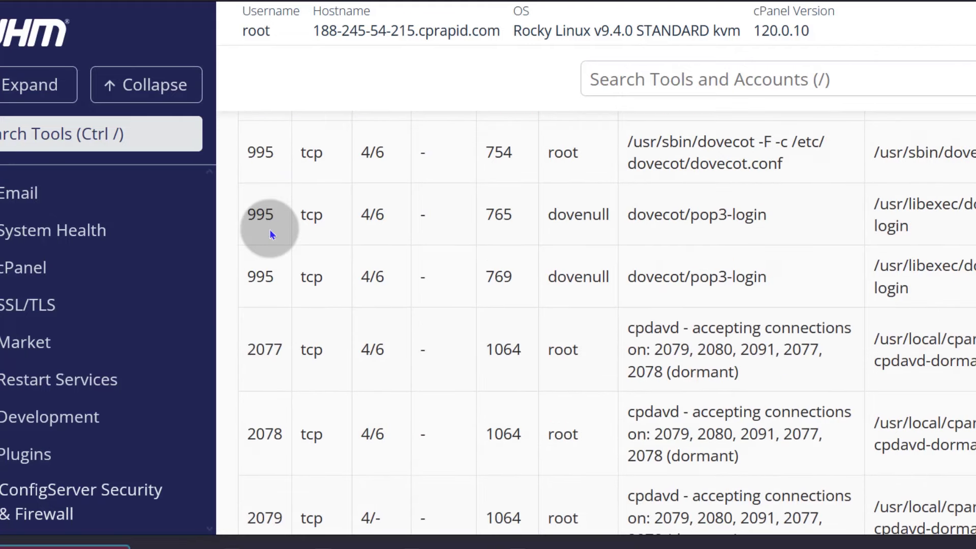
scroll(258, 374, down, 10)
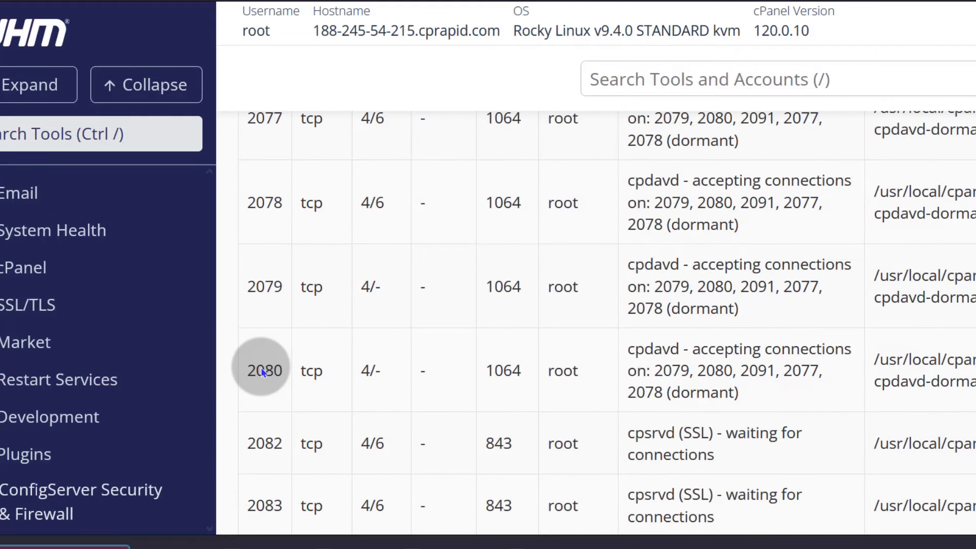
scroll(260, 368, down, 8)
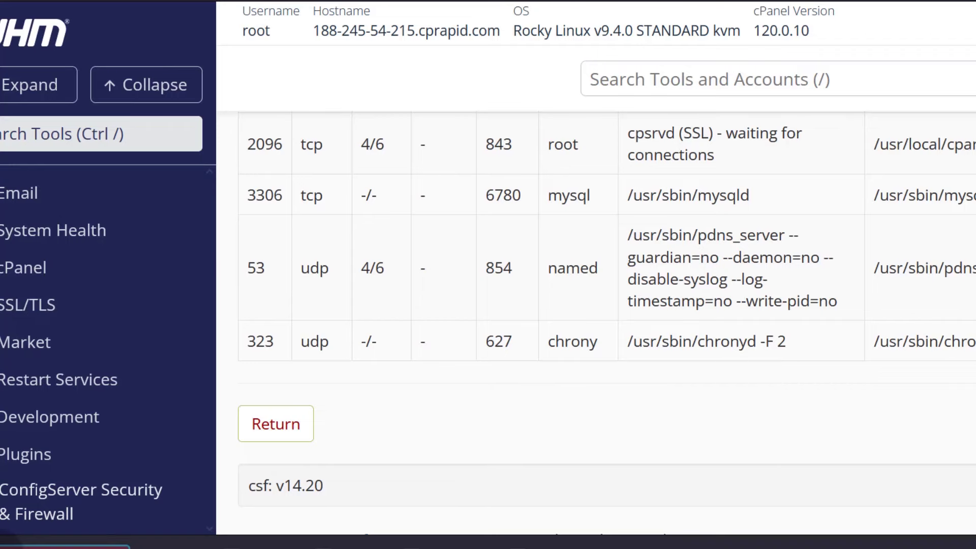
click(243, 252)
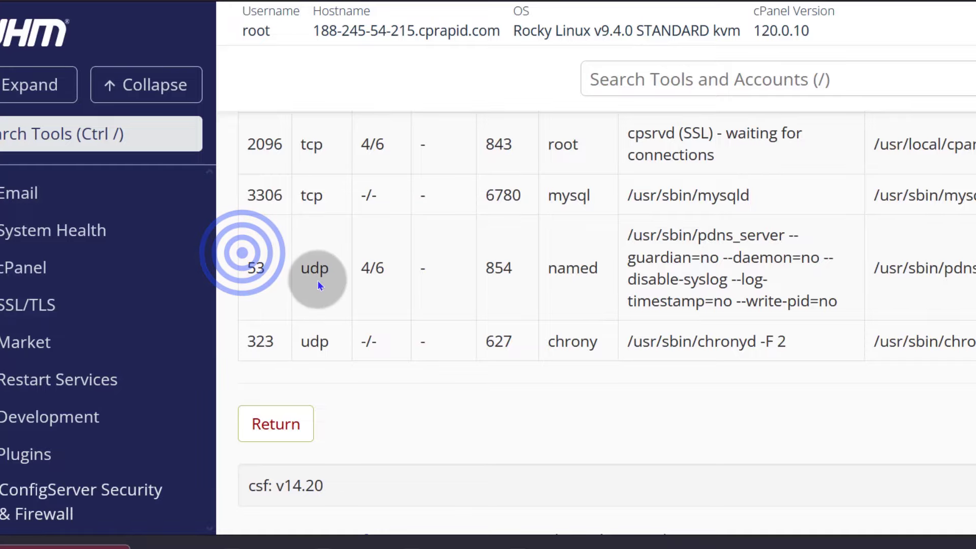
scroll(427, 382, up, 10)
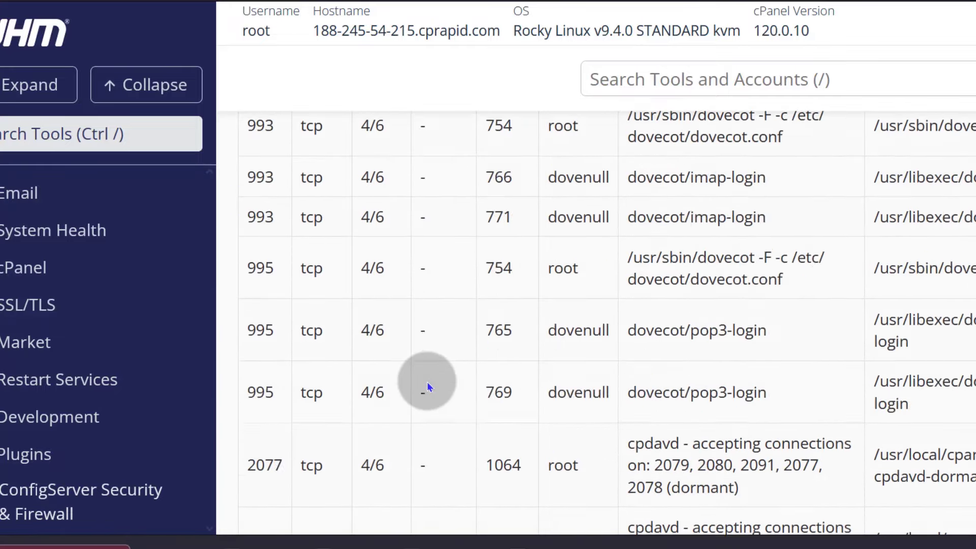
scroll(427, 382, up, 8)
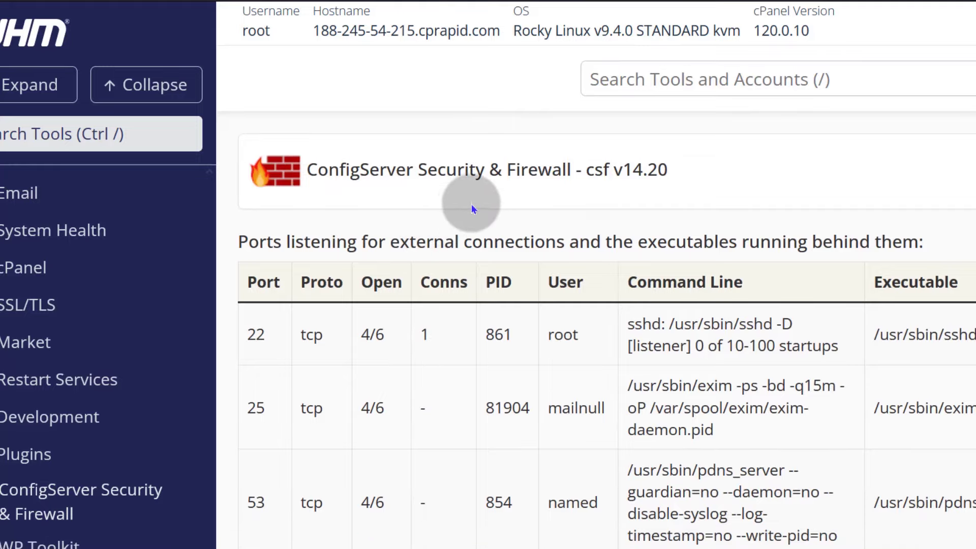
scroll(295, 278, down, 9)
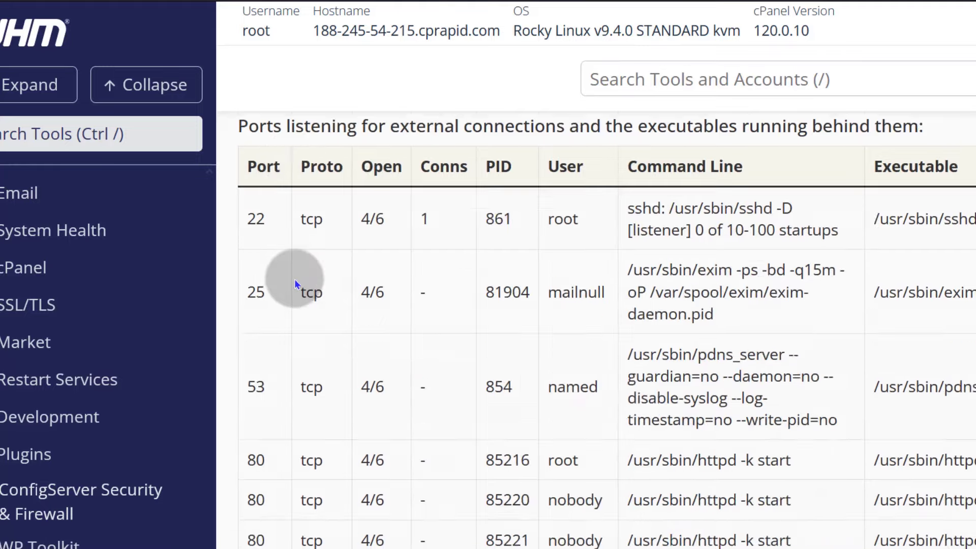
click(42, 497)
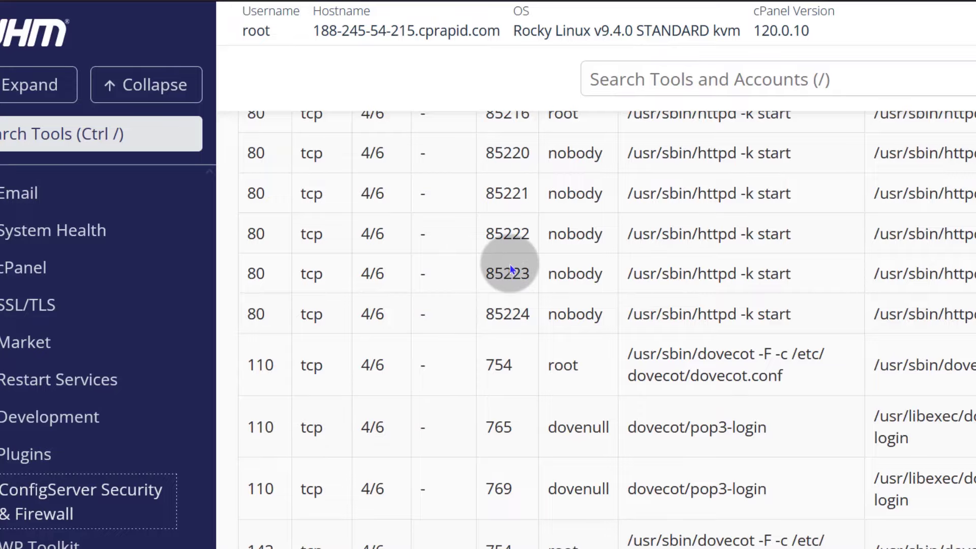
scroll(440, 261, down, 2)
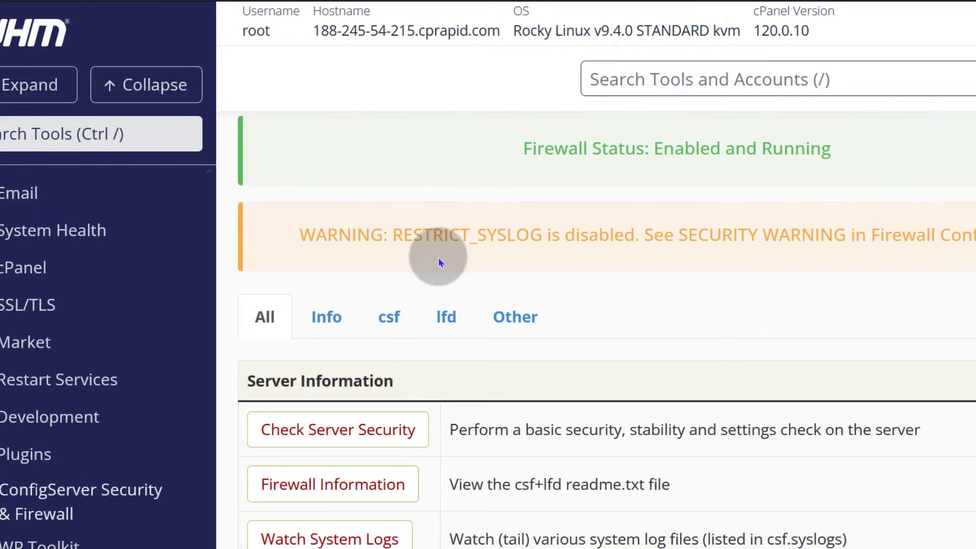
scroll(414, 285, down, 17)
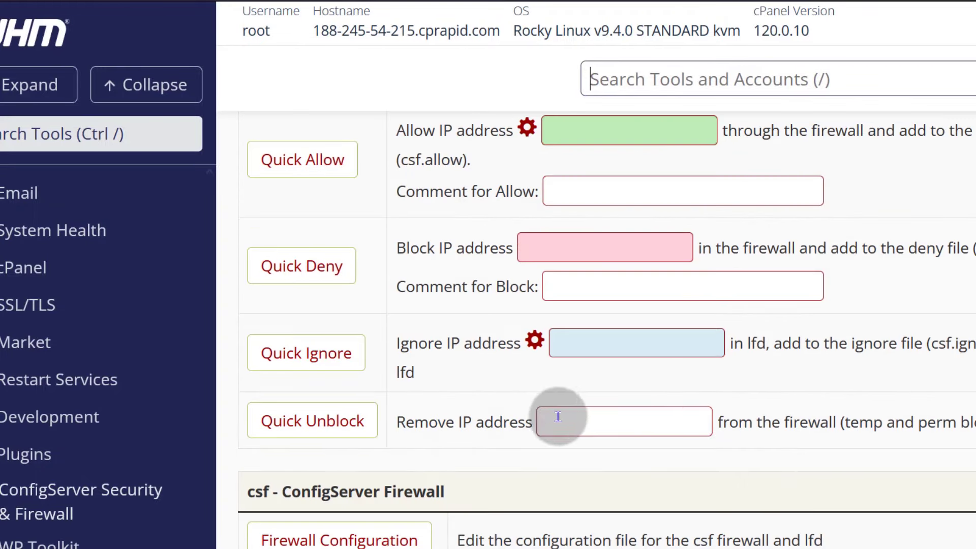
scroll(968, 526, down, 10)
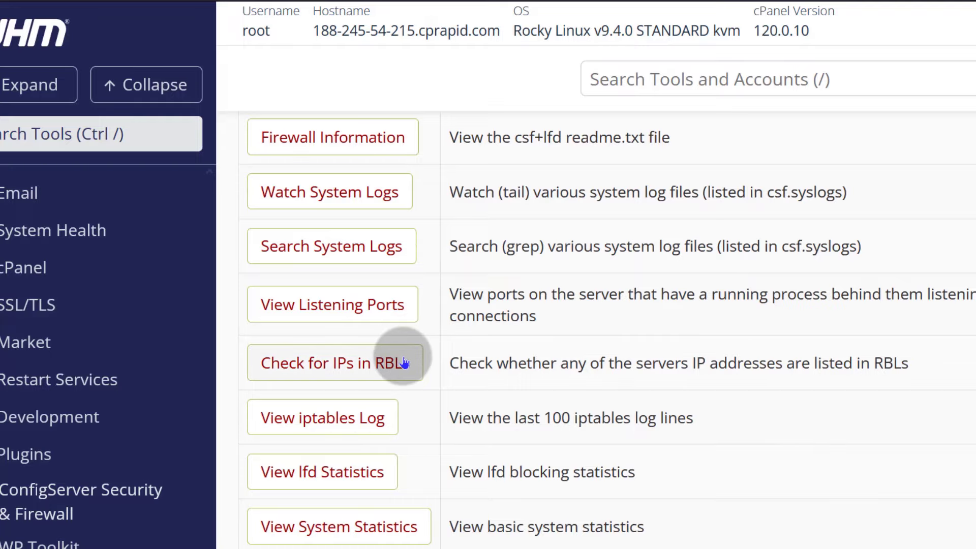
scroll(430, 273, up, 20)
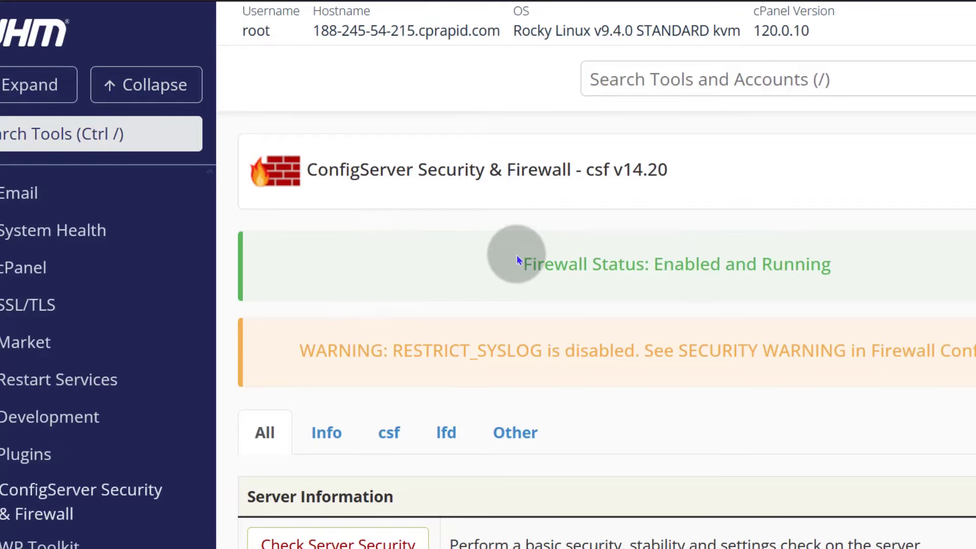
scroll(498, 249, down, 18)
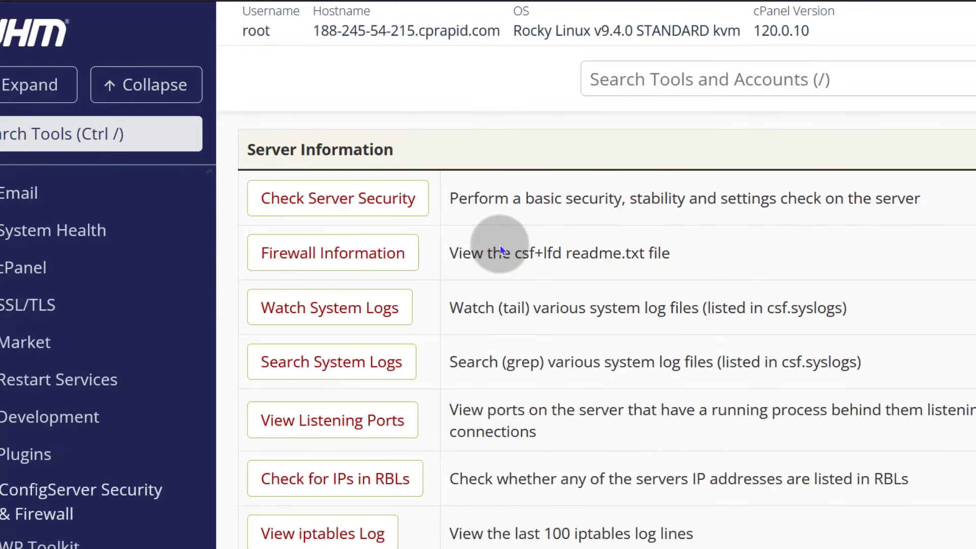
scroll(407, 249, up, 9)
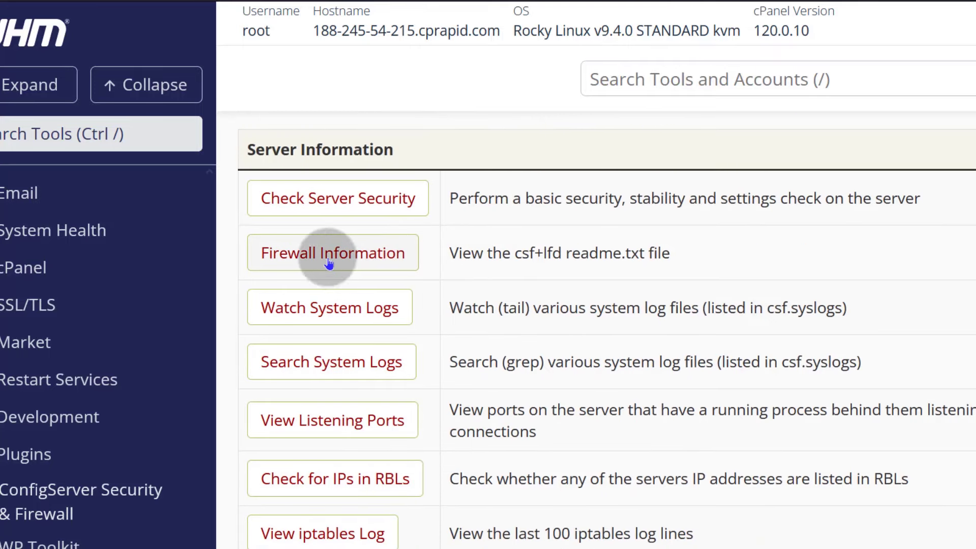
scroll(406, 255, down, 14)
scroll(366, 252, down, 15)
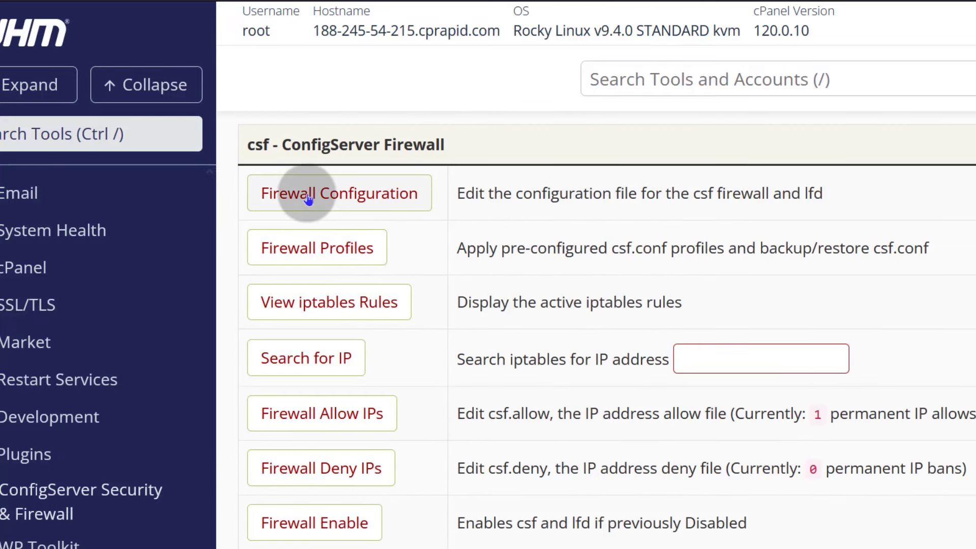
- Open csf Firewall Configuration and locate the TCP_IN allowed ports field
click(324, 194)
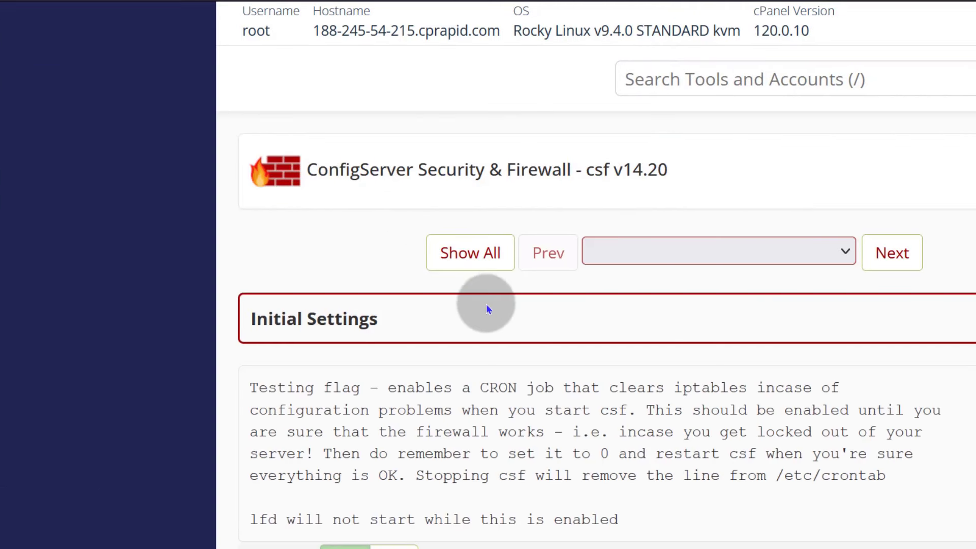
scroll(429, 312, down, 10)
scroll(427, 309, up, 7)
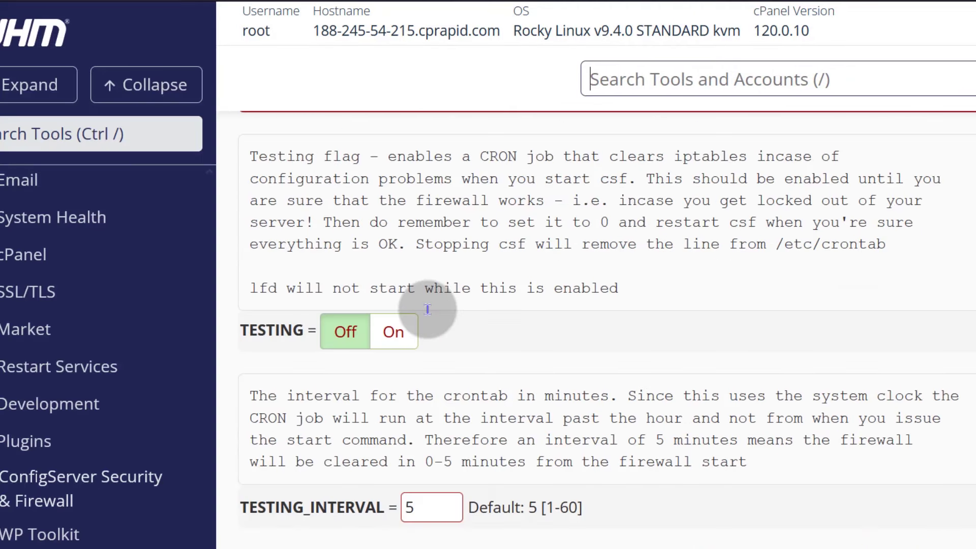
scroll(427, 310, down, 15)
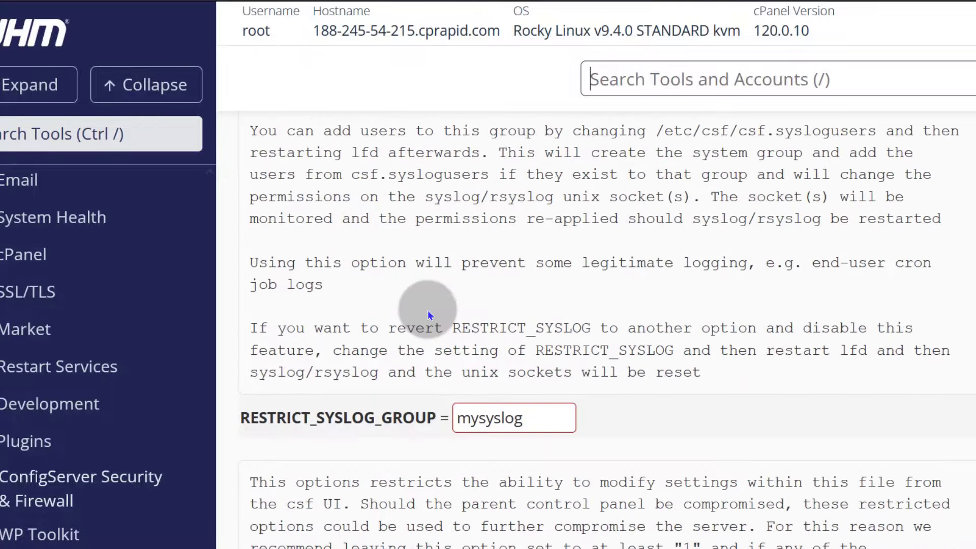
scroll(428, 311, down, 20)
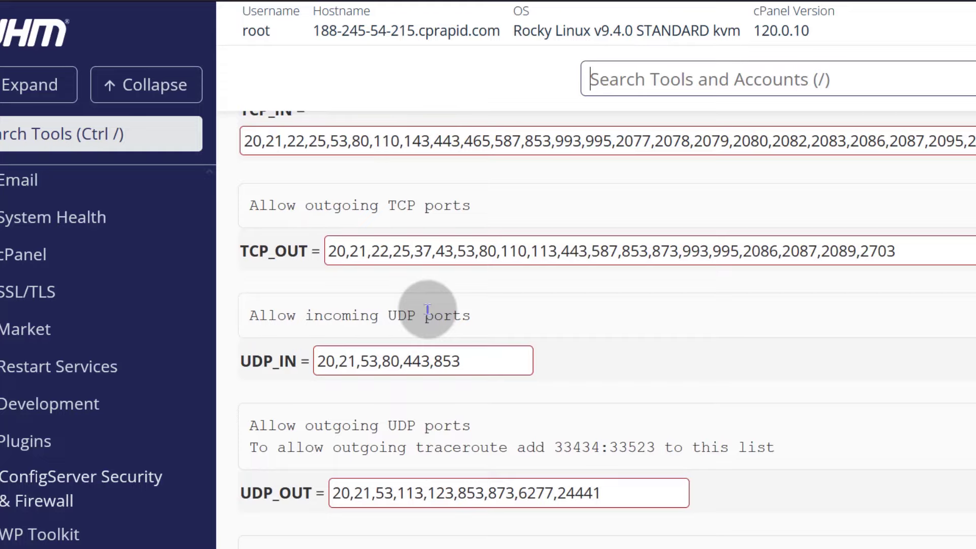
scroll(427, 309, up, 2)
scroll(428, 310, down, 2)
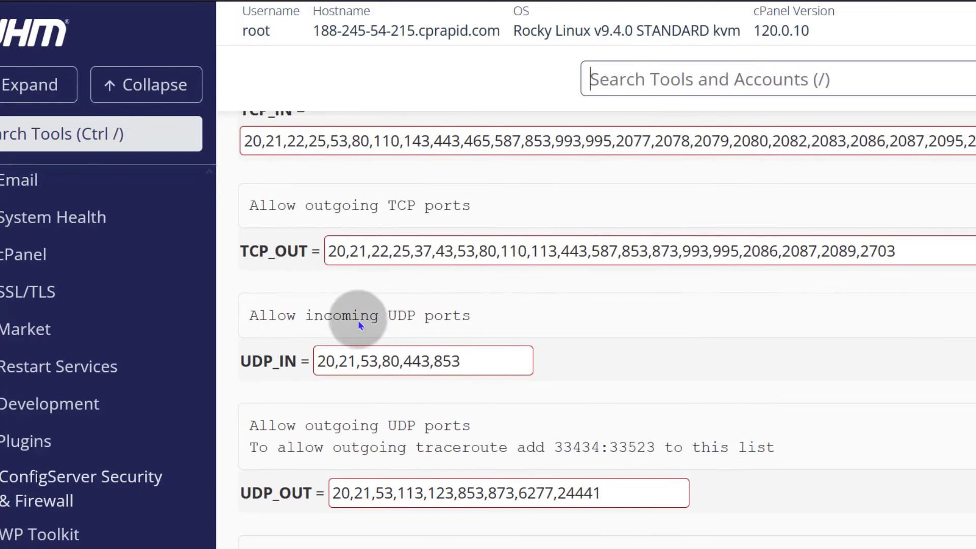
scroll(316, 306, up, 2)
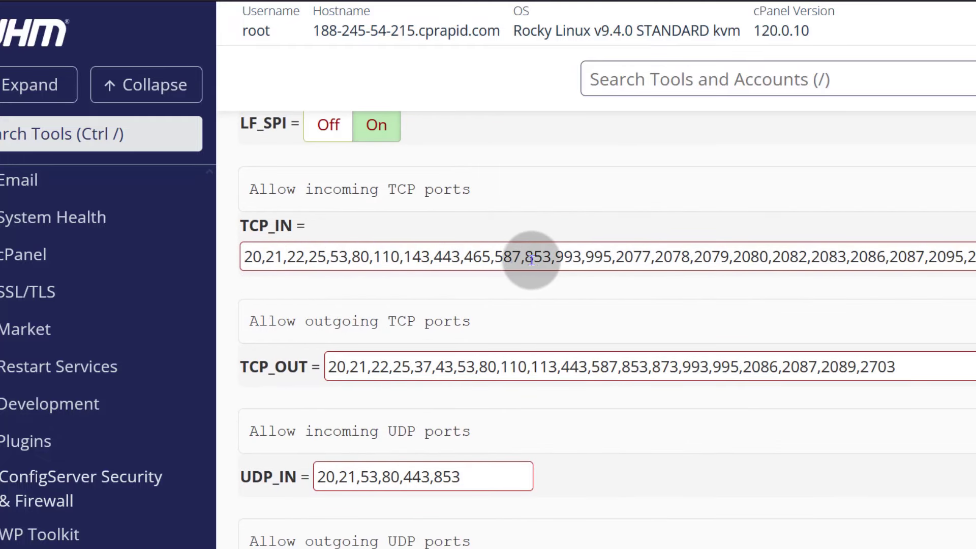
- Insert '999,' after port 995 in TCP_IN and save the configuration with Change
click(616, 257)
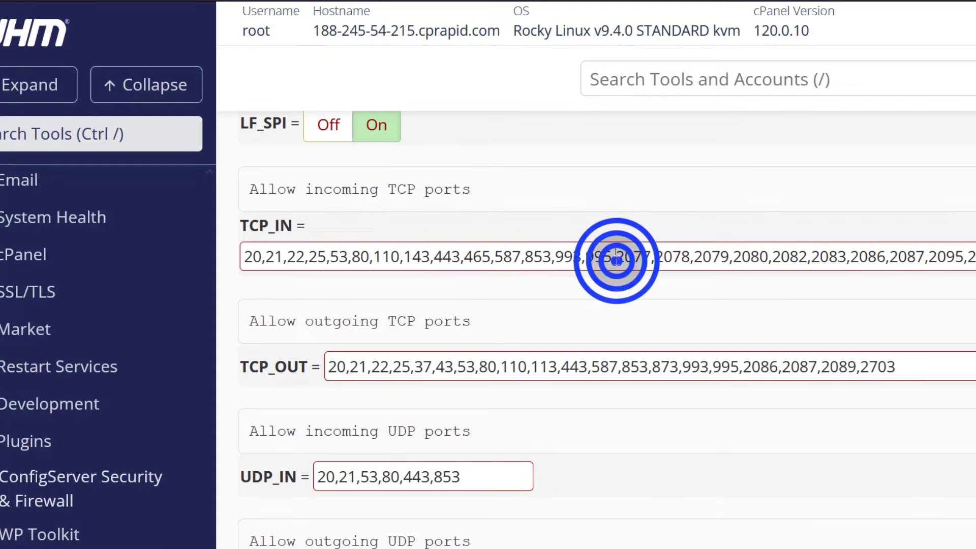
text(999)
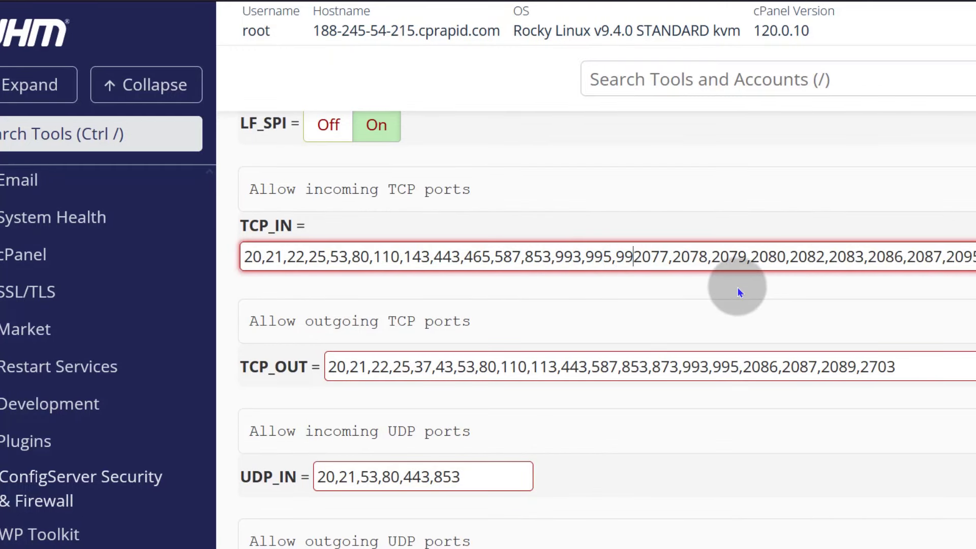
text(,)
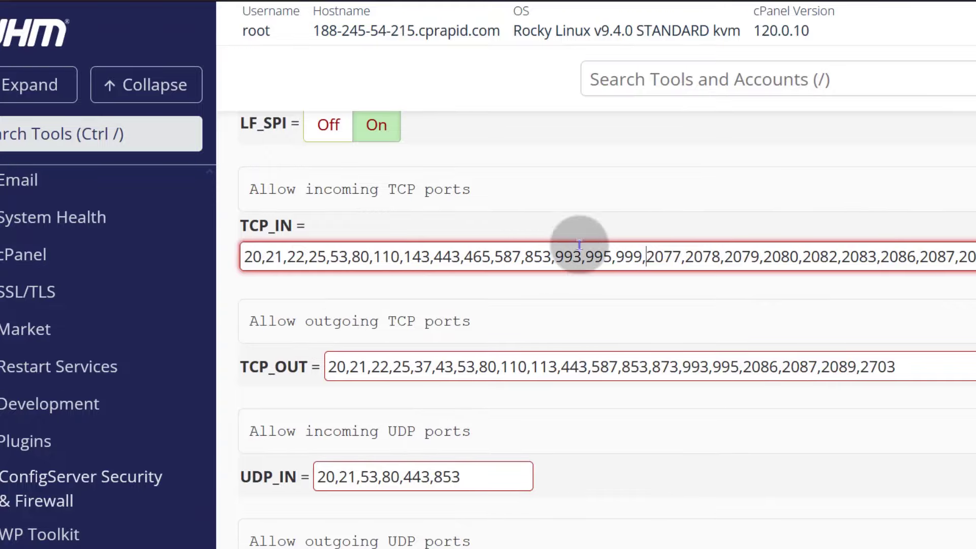
double_click(628, 256)
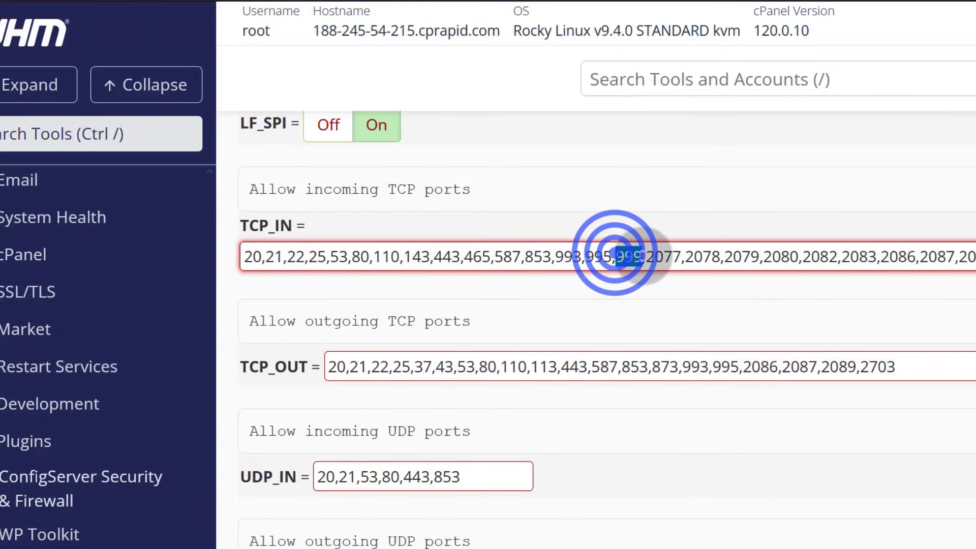
click(671, 285)
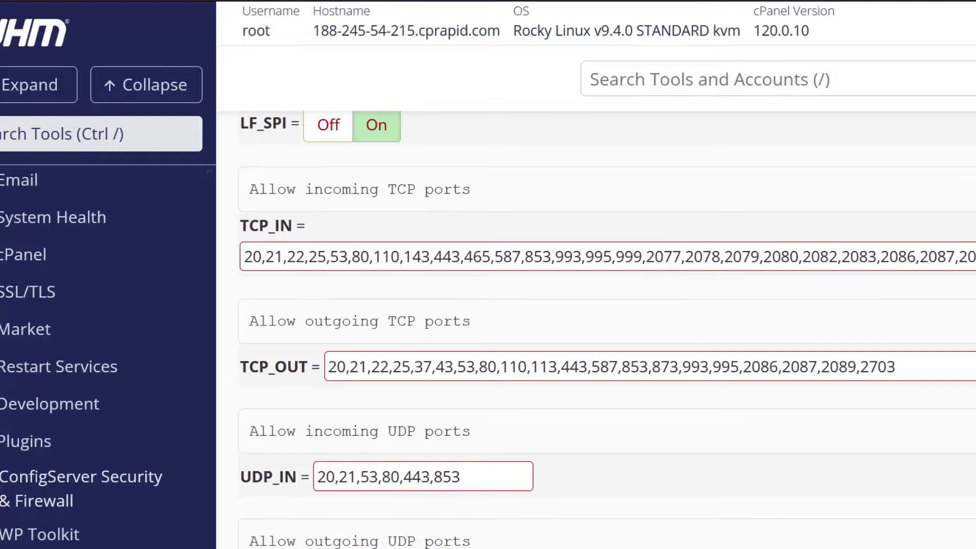
scroll(677, 261, down, 20)
click(677, 262)
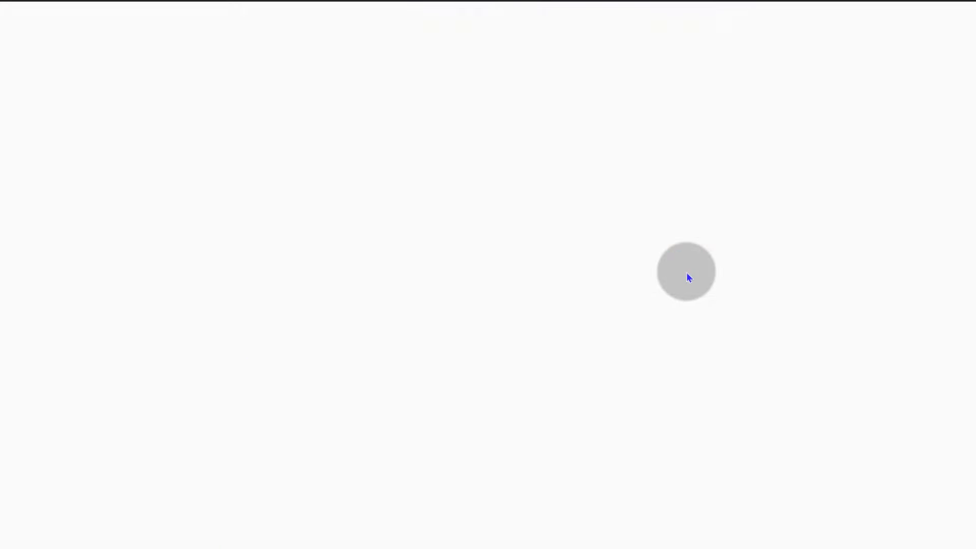
- Restart csf+lfd and check the output until both report Done
click(295, 274)
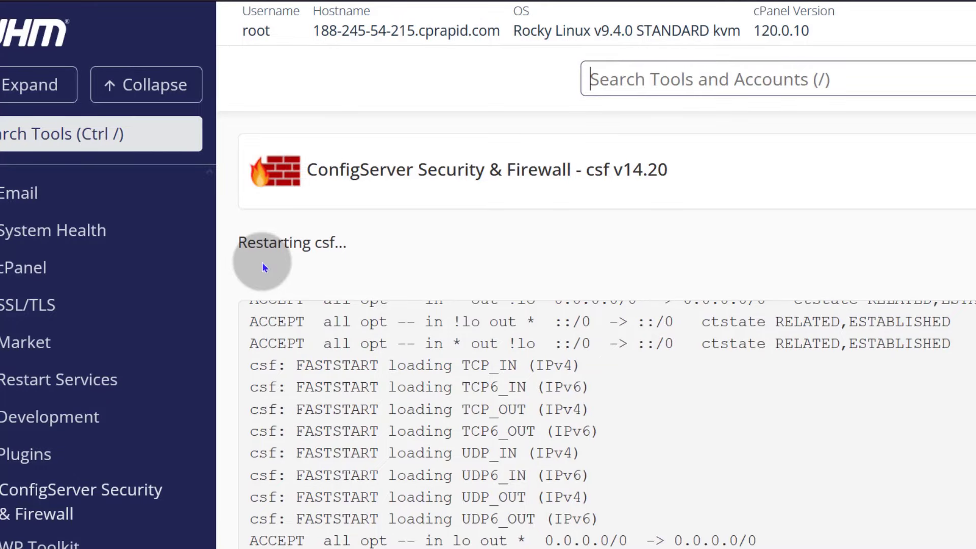
scroll(467, 346, down, 10)
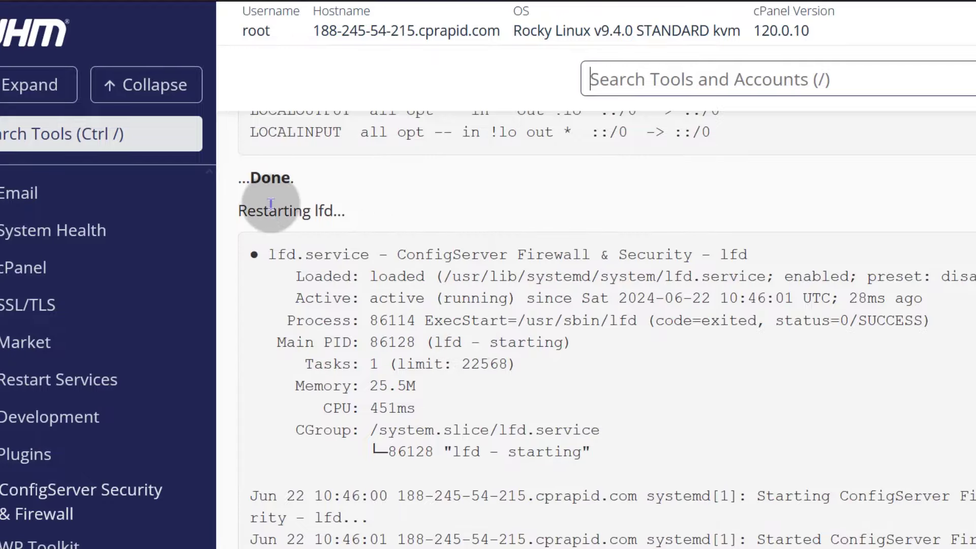
scroll(427, 255, down, 8)
scroll(398, 359, up, 4)
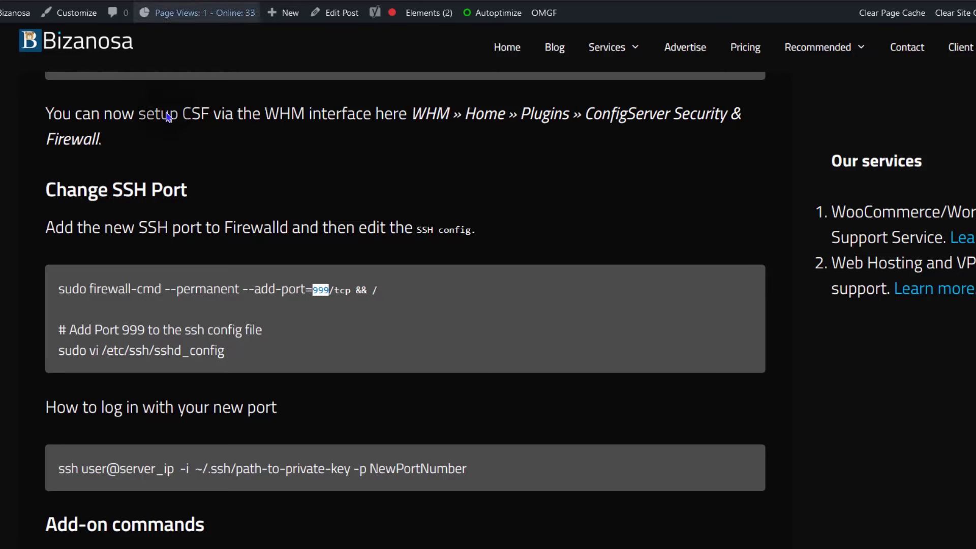
- Clear the 999/tcp selection and bring the guide's Change SSH Port code block into view
click(376, 318)
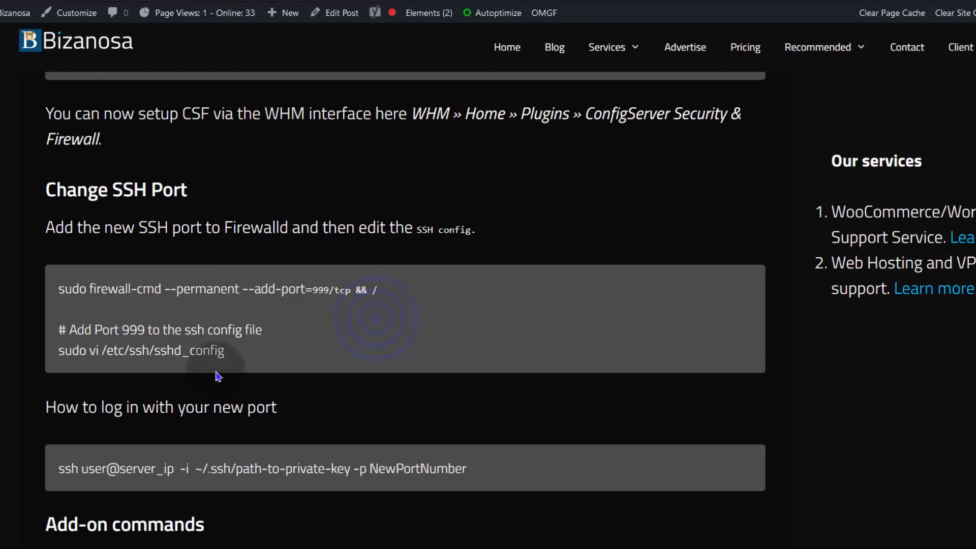
scroll(235, 392, up, 3)
click(86, 142)
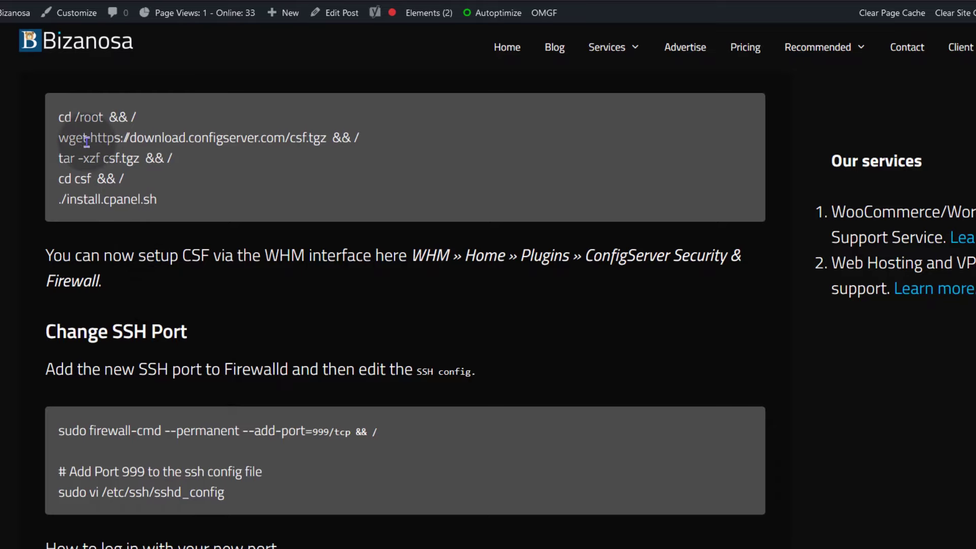
scroll(216, 349, down, 3)
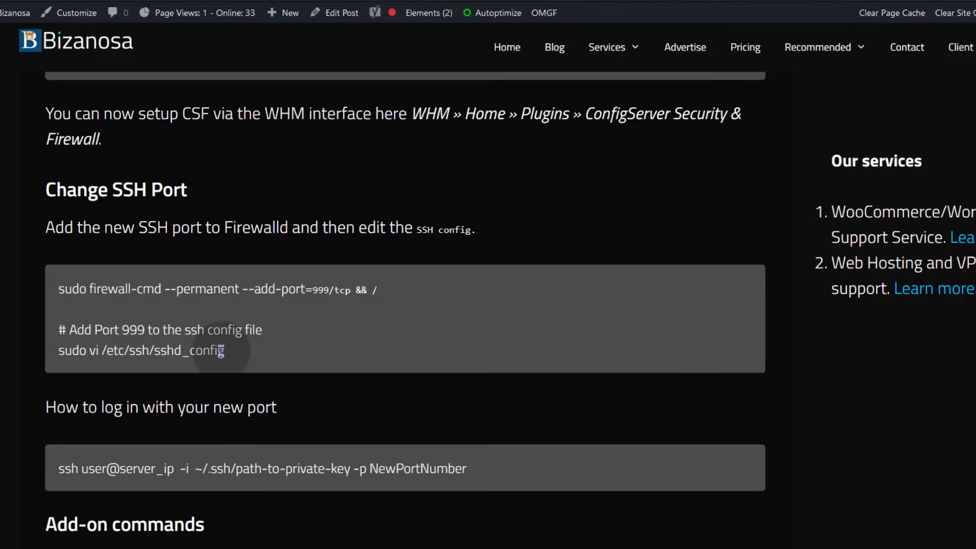
- Copy 'sudo vi /etc/ssh/sshd_config' from the guide and switch to the terminal
drag(221, 351, 61, 352)
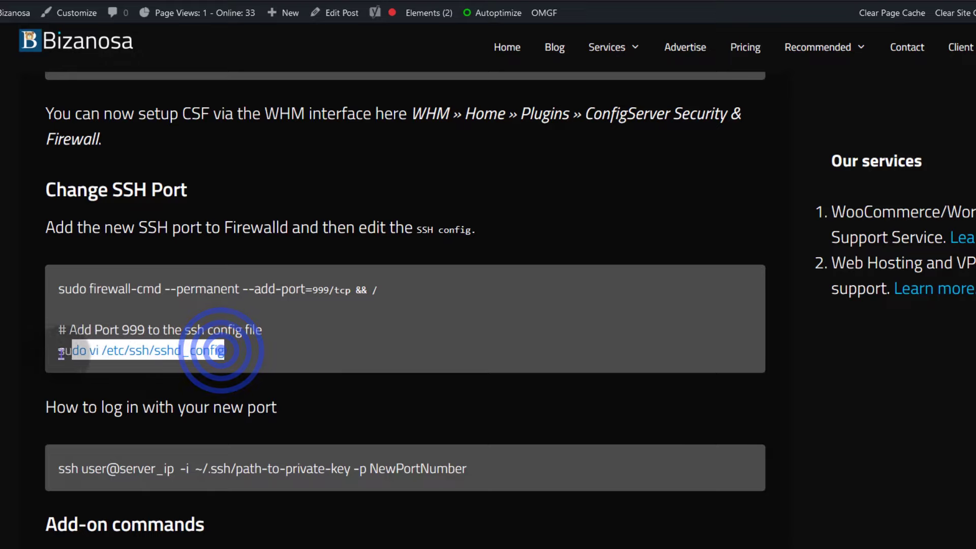
right_click(119, 349)
click(200, 1)
click(92, 347)
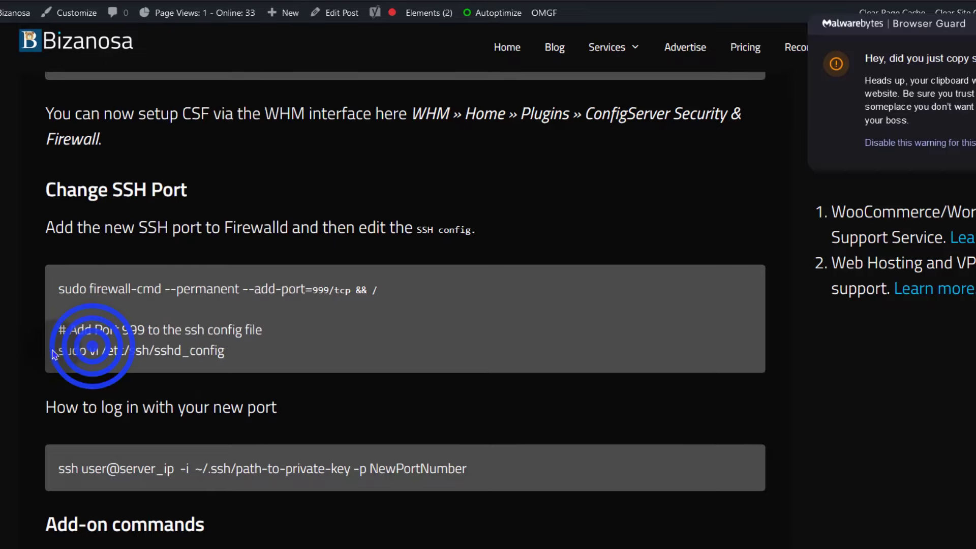
drag(60, 349, 122, 357)
key(ctrl+c)
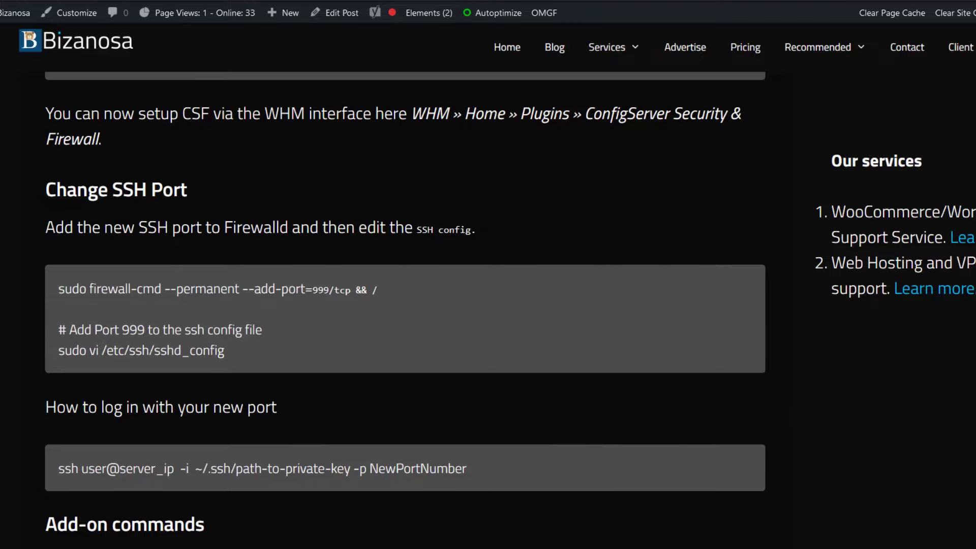
key(super)
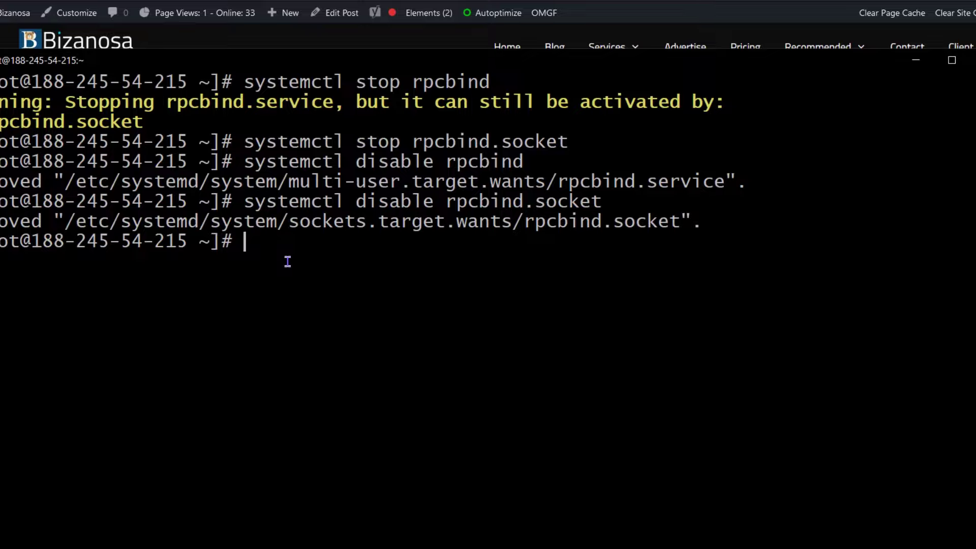
- Open /etc/ssh/sshd_config in vi and turn on line numbers with :set nu
key(ctrl+l)
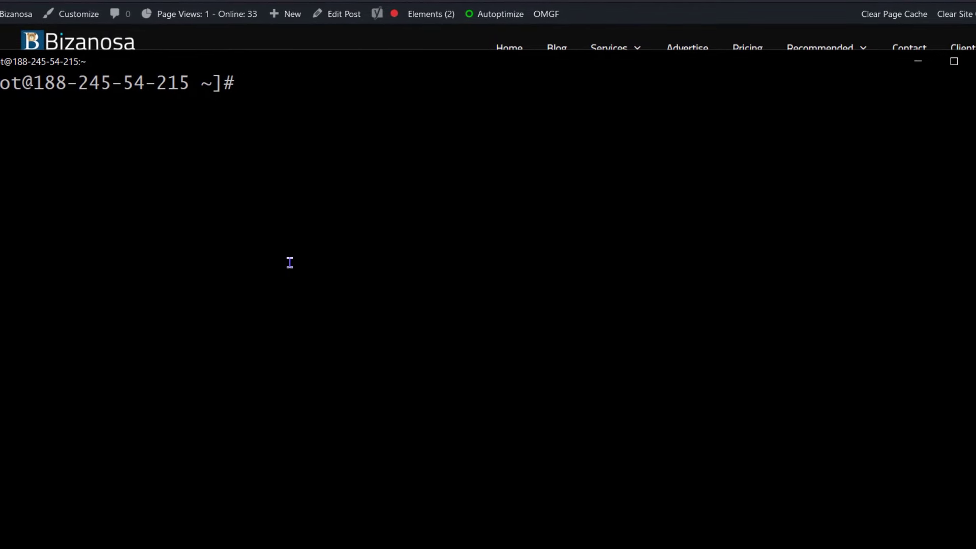
key(ctrl+v)
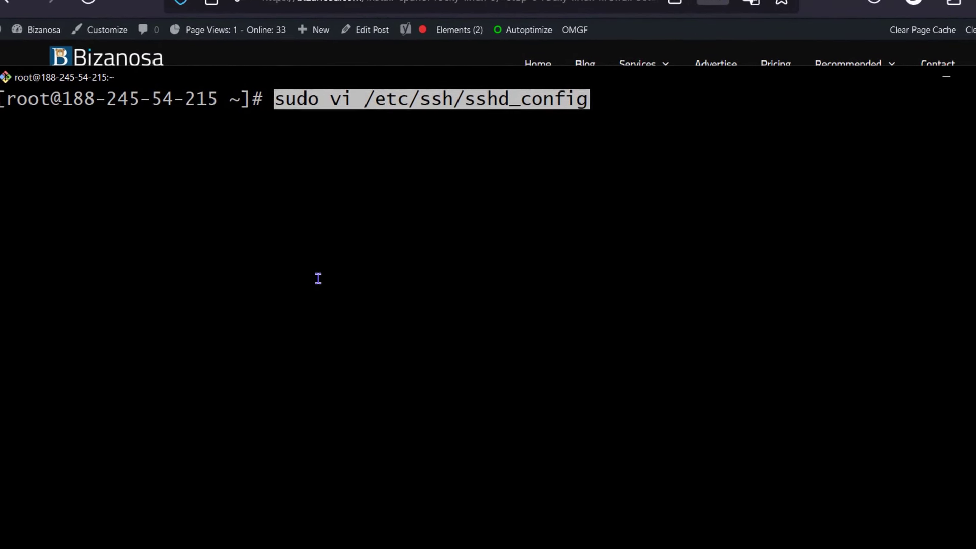
key(Return)
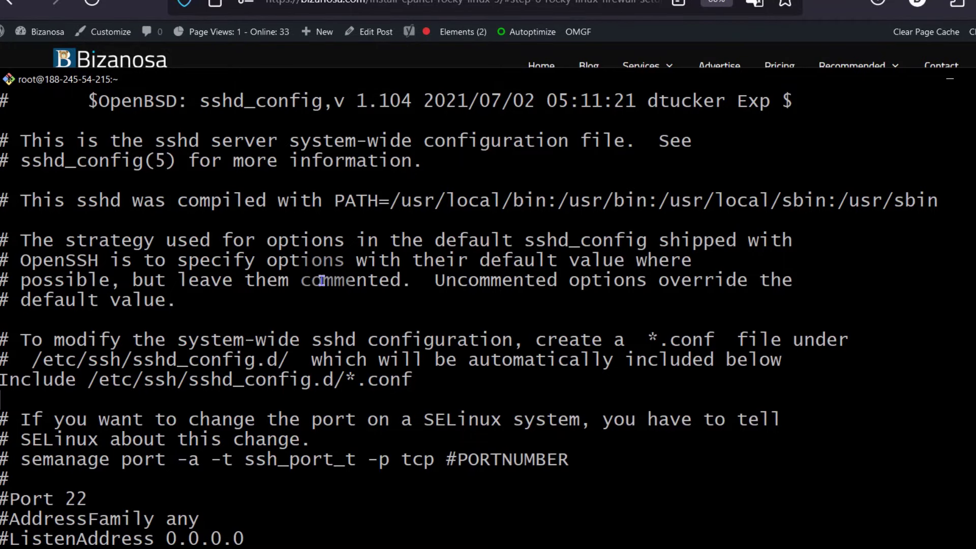
key(Down)
key(Down)
key(Down)
key(Down)
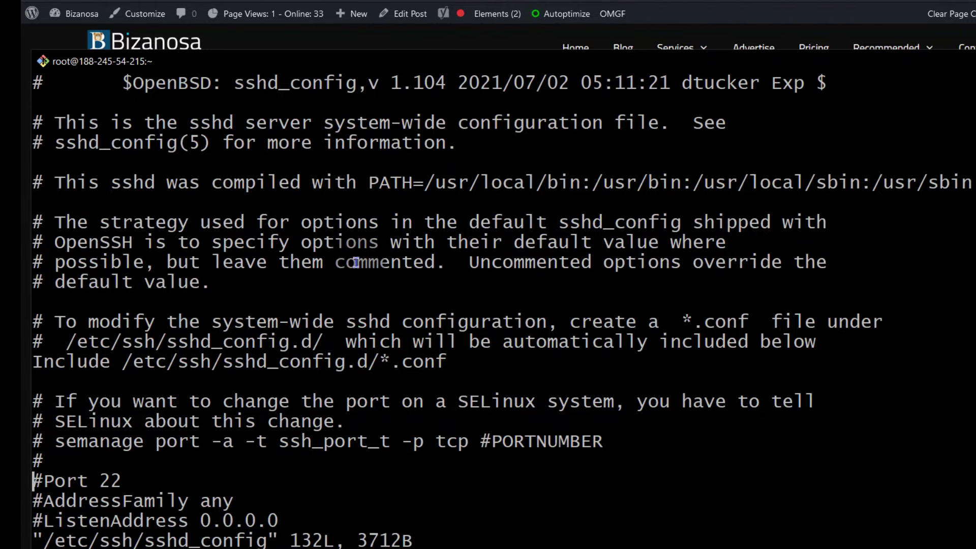
key(colon)
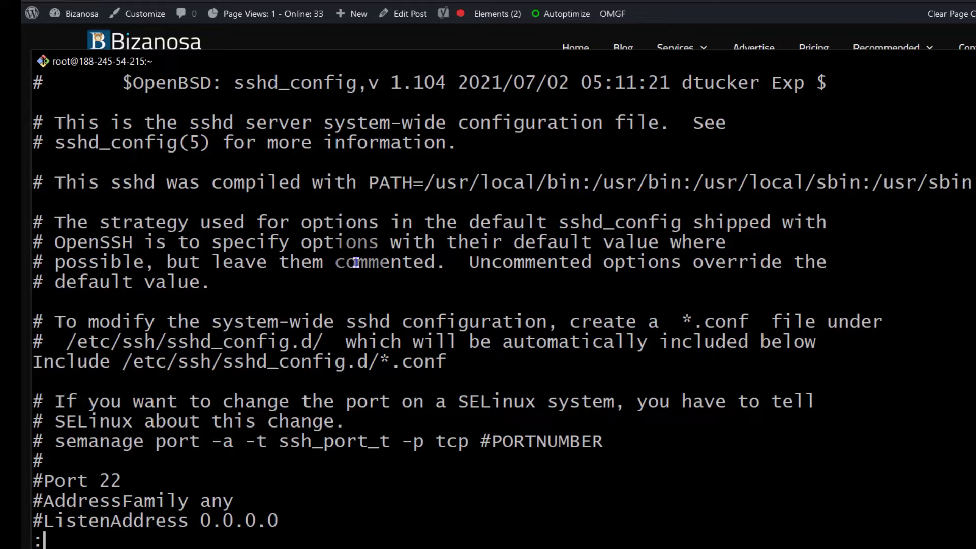
text(set nu)
key(Return)
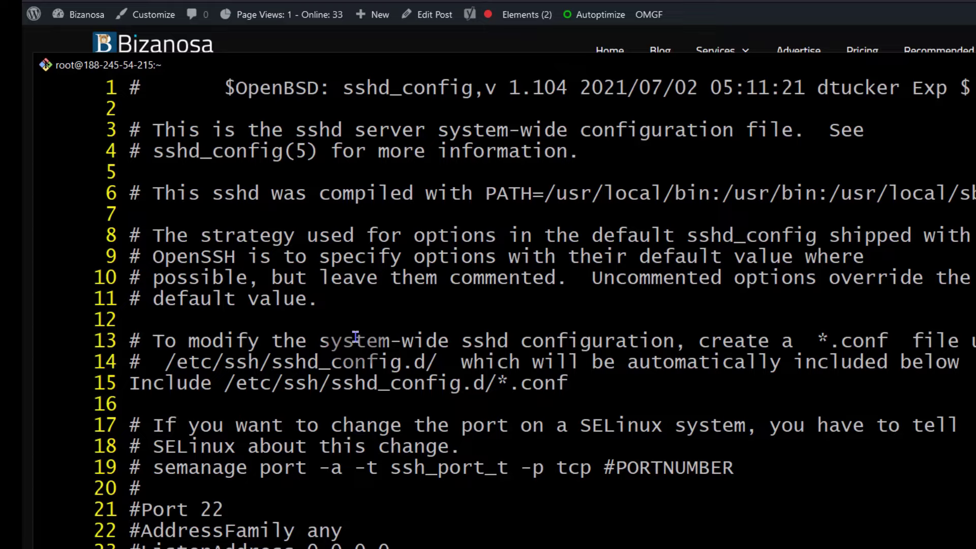
- Uncomment the Port line, change 22 to 999, and save with :wq
key(Delete)
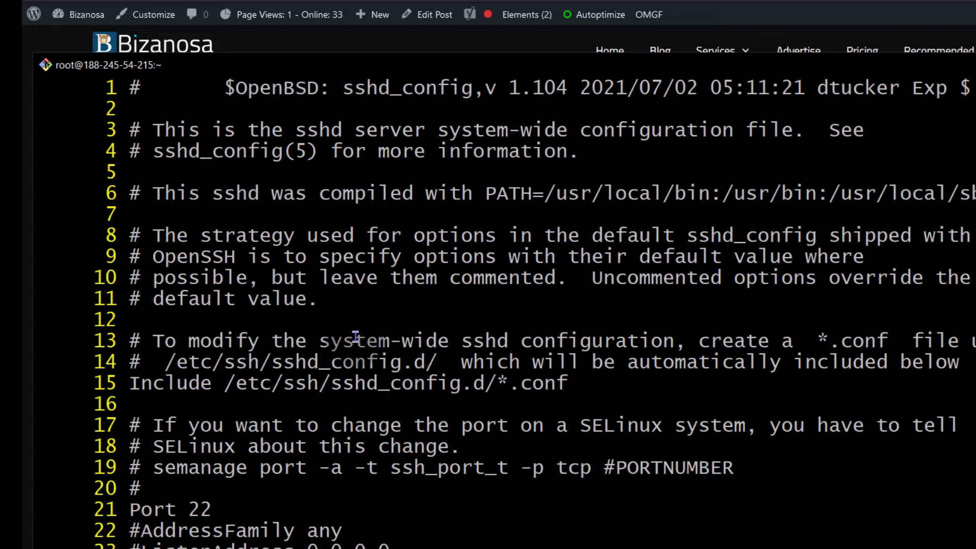
key(shift+a)
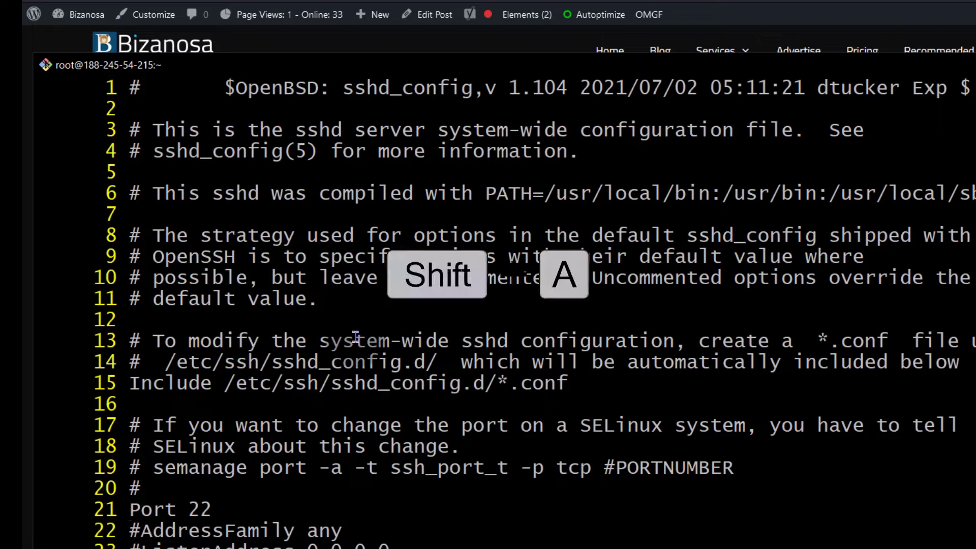
click(546, 522)
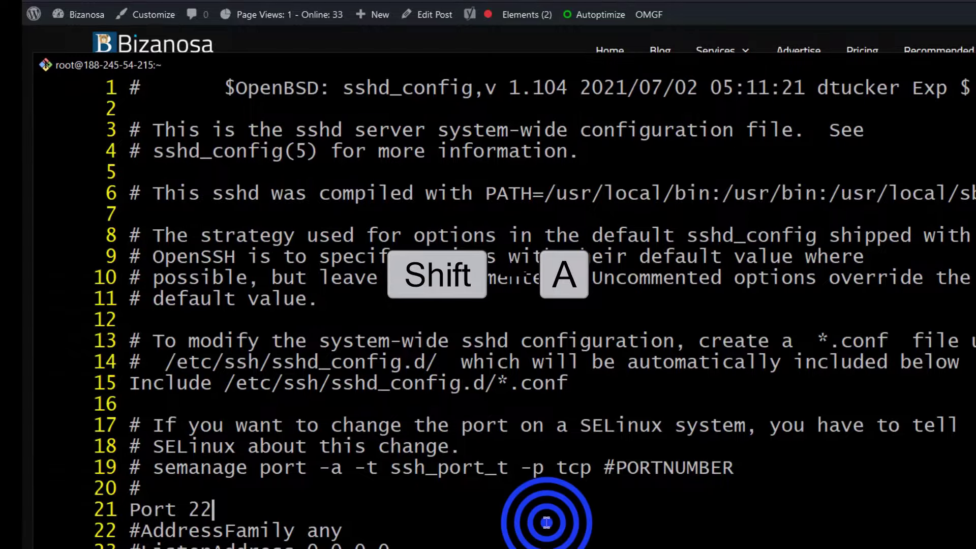
key(BackSpace)
key(BackSpace)
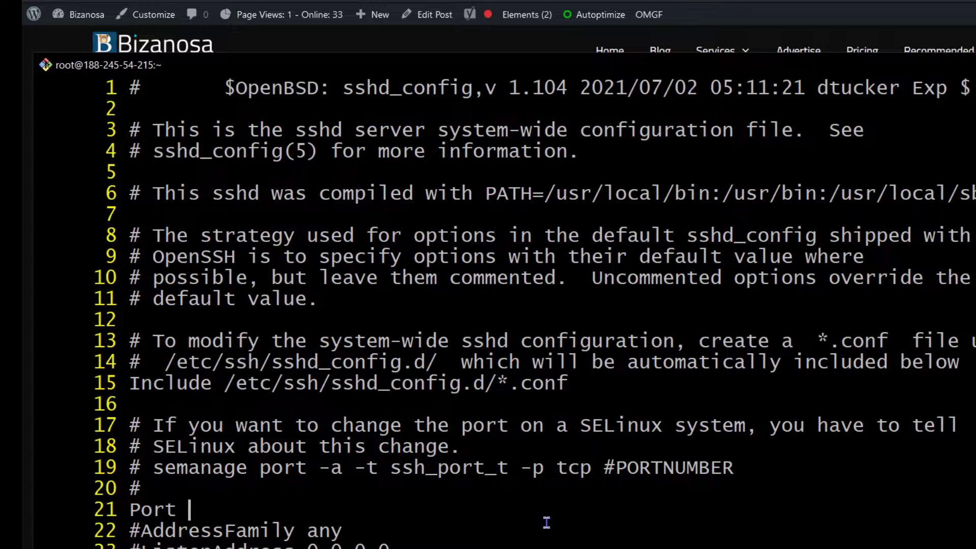
text(999)
key(Escape)
text(:wq)
key(Return)
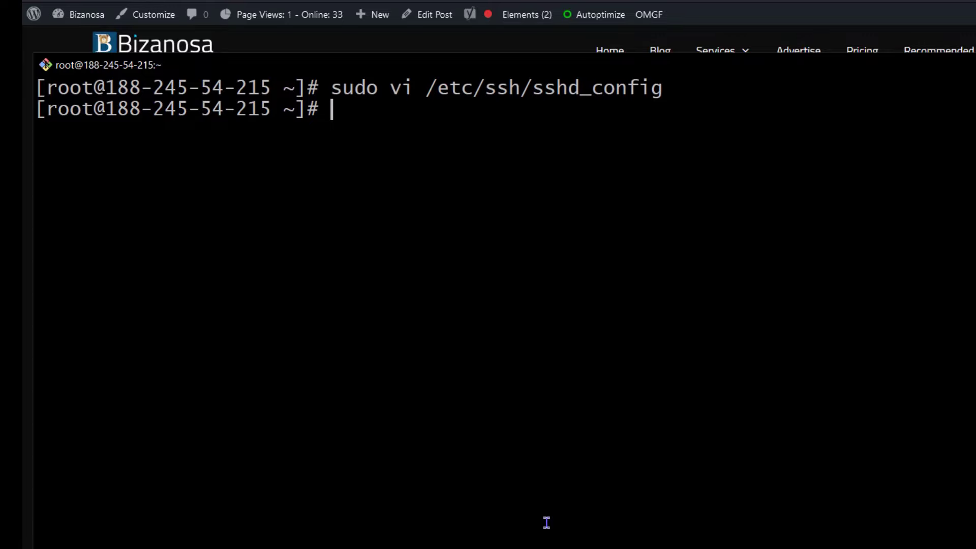
- Run 'systemctl reload ssh', then retry as 'systemctl reload sshd' after the not-found error
text(system)
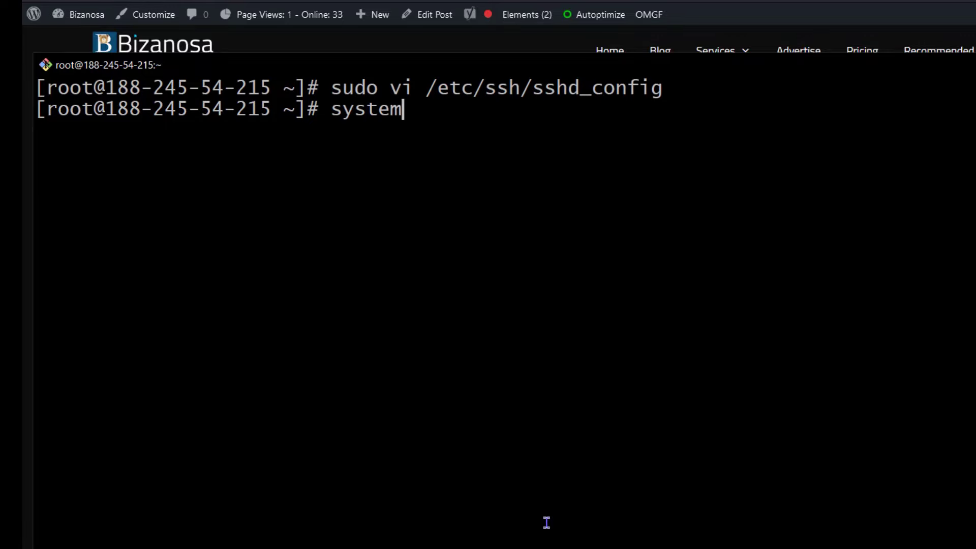
text(ctl ssh)
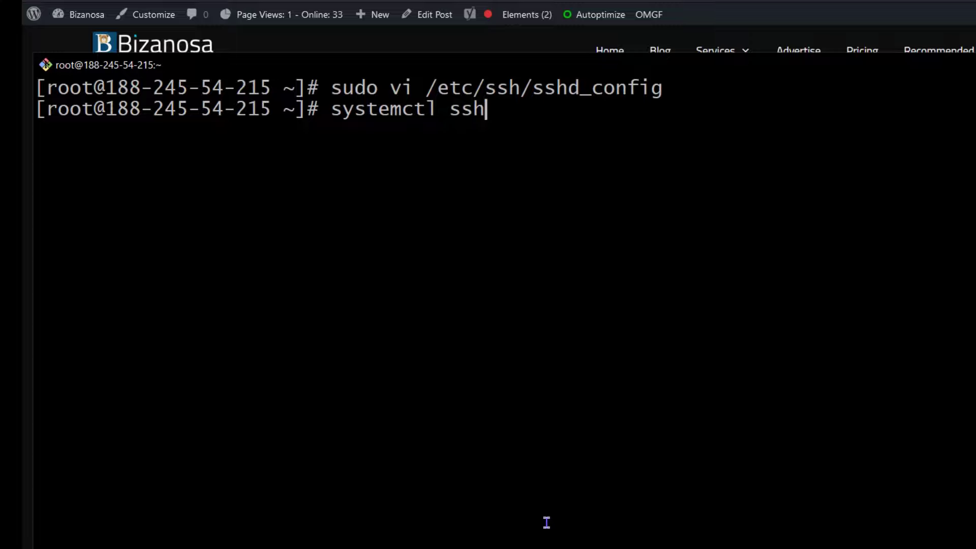
key(Left)
key(Left)
key(Left)
key(Left)
text(restar)
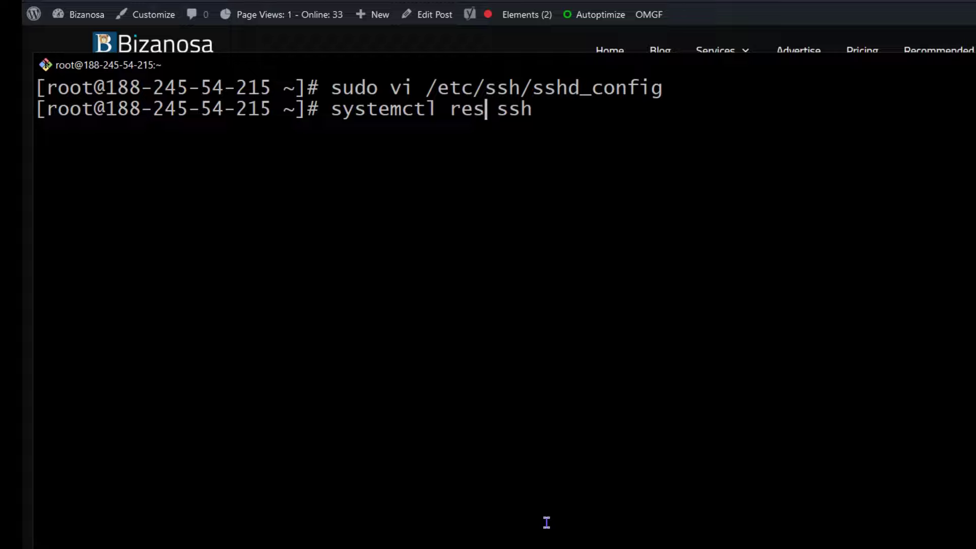
key(BackSpace)
key(BackSpace)
key(BackSpace)
key(BackSpace)
text(load)
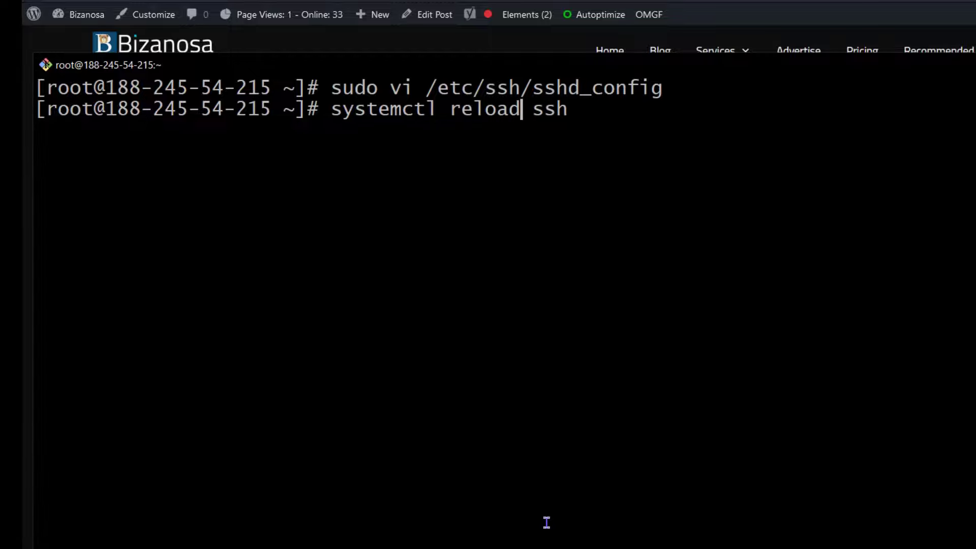
key(Return)
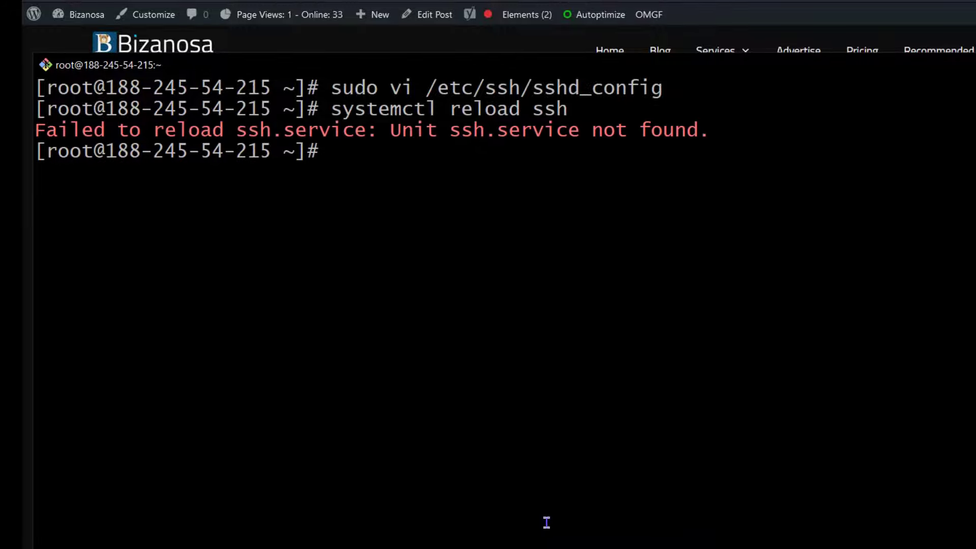
key(Up)
text(d)
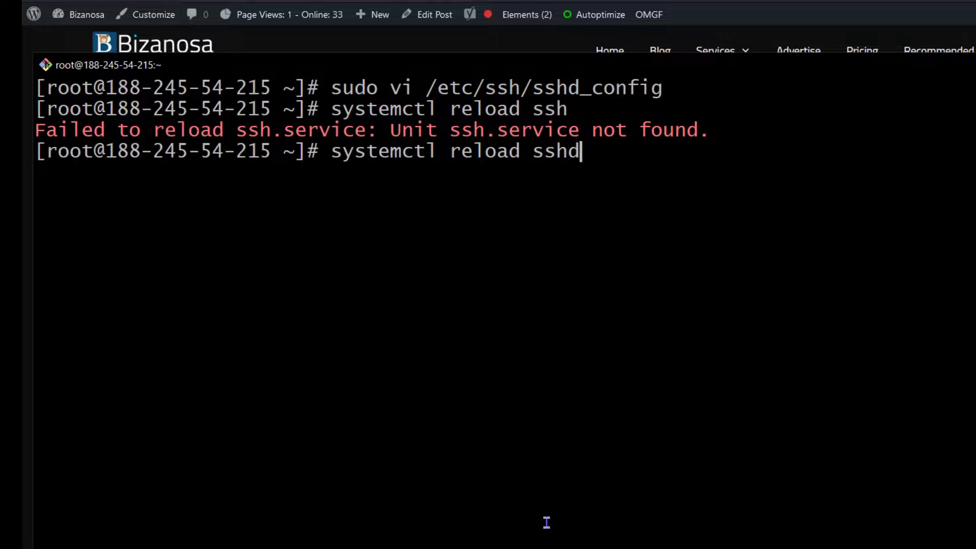
key(Return)
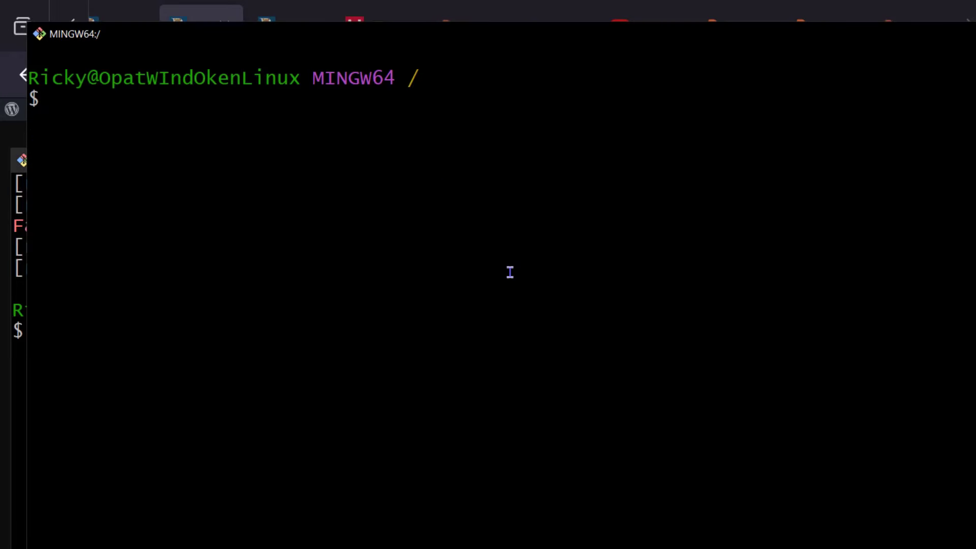
- Retry the SSH login without -p 999 to see port 22 refused, then re-add '-p 999'
key(Up)
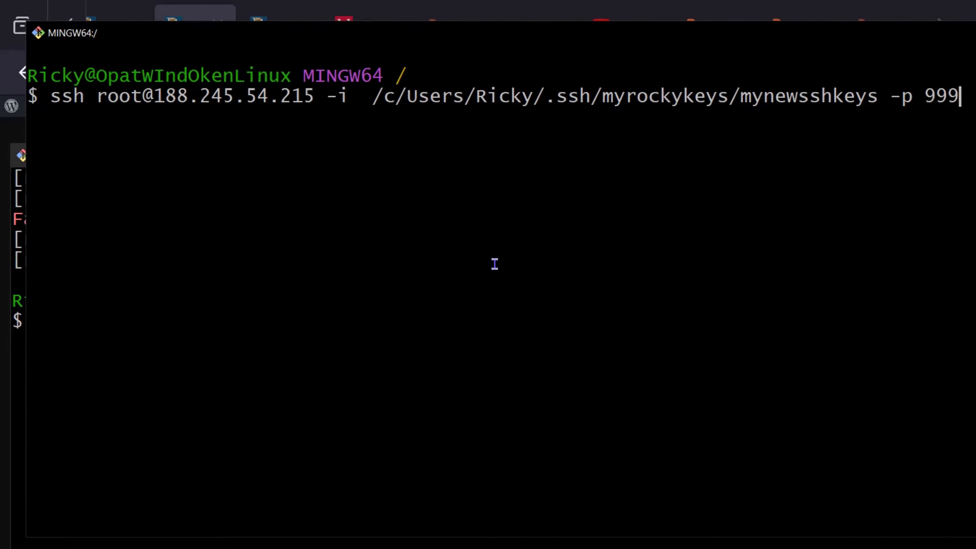
key(BackSpace)
key(BackSpace)
key(BackSpace)
key(BackSpace)
key(BackSpace)
key(BackSpace)
key(BackSpace)
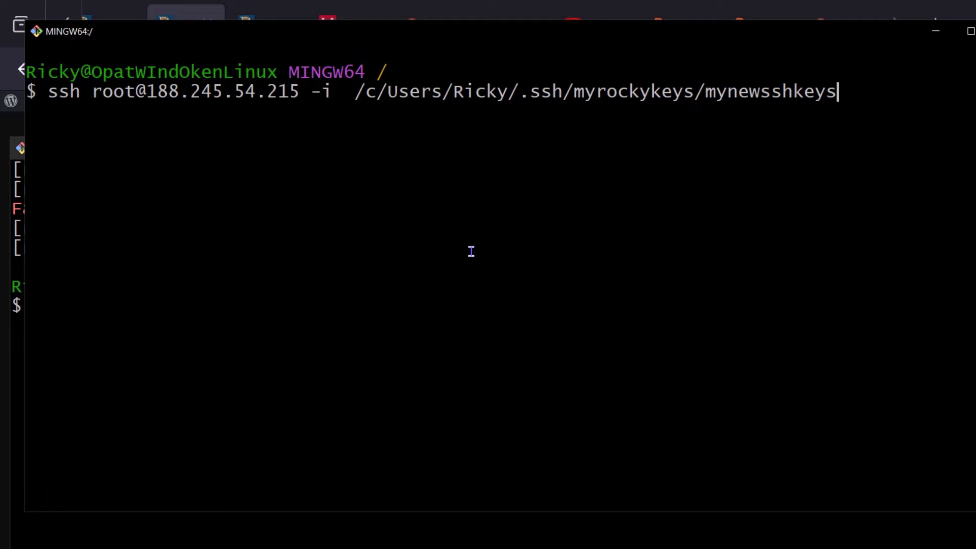
key(Return)
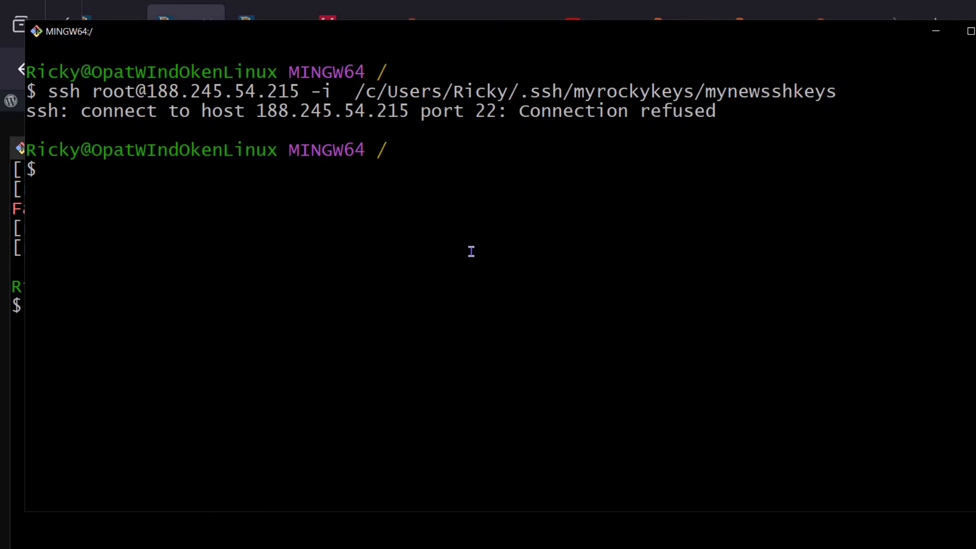
key(Up)
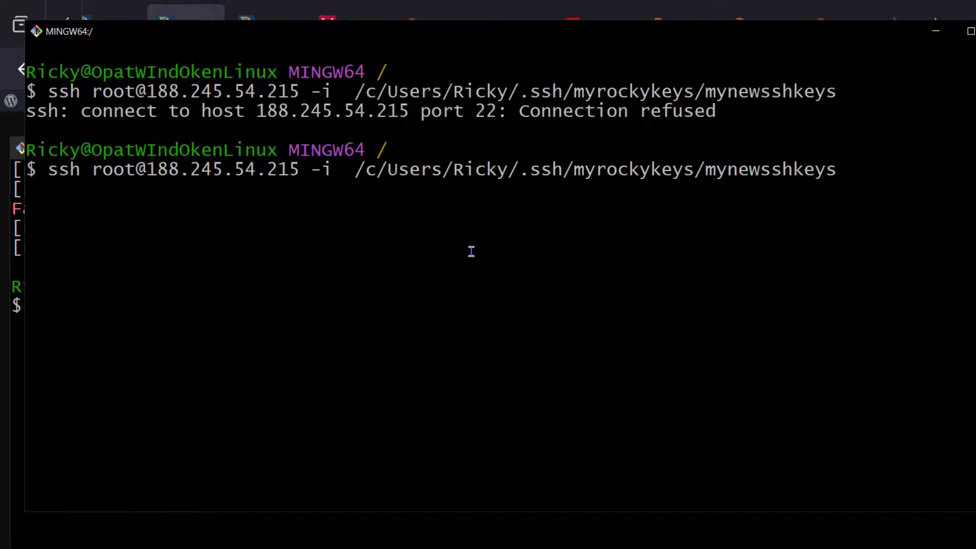
text(-p 999)
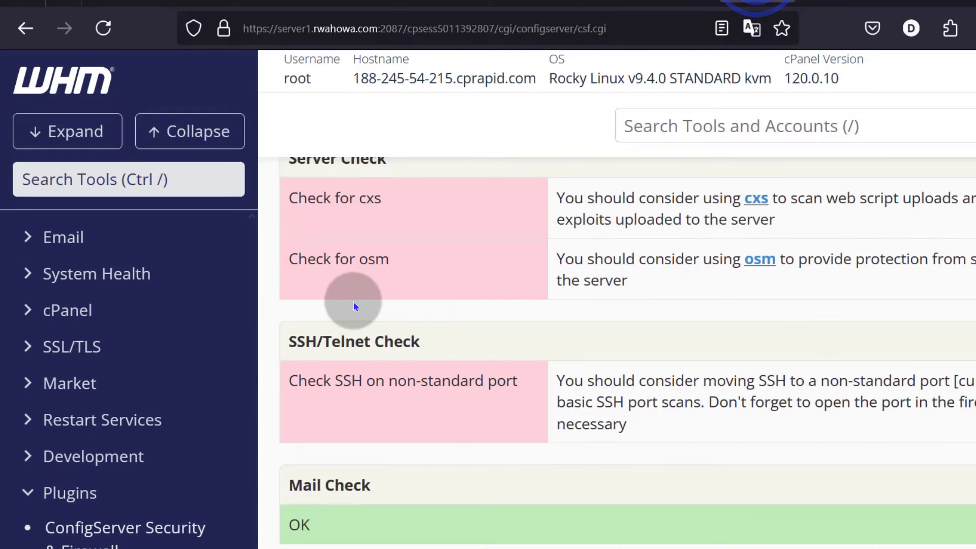
- Rerun the security check so SSH/Telnet Check shows OK, then open the cxs link
scroll(478, 355, down, 2)
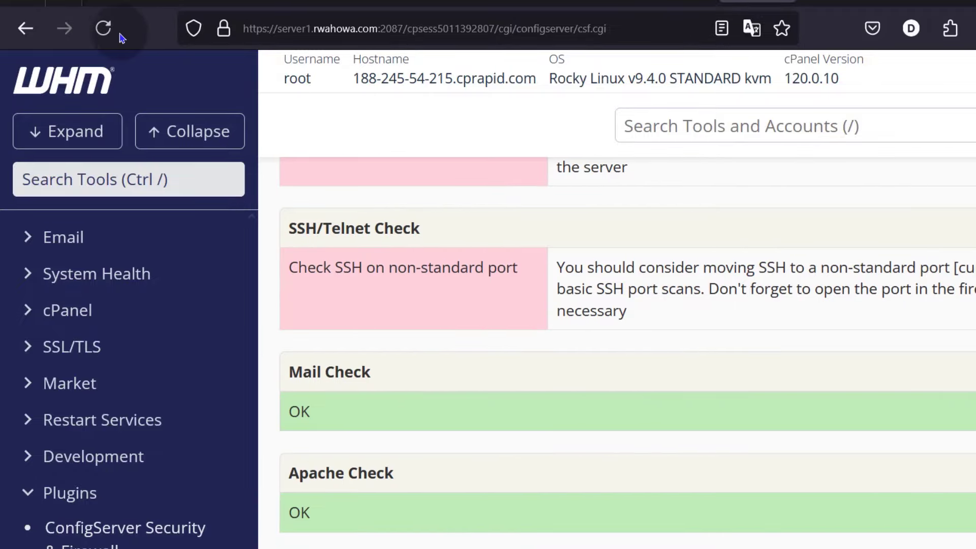
click(103, 28)
click(643, 378)
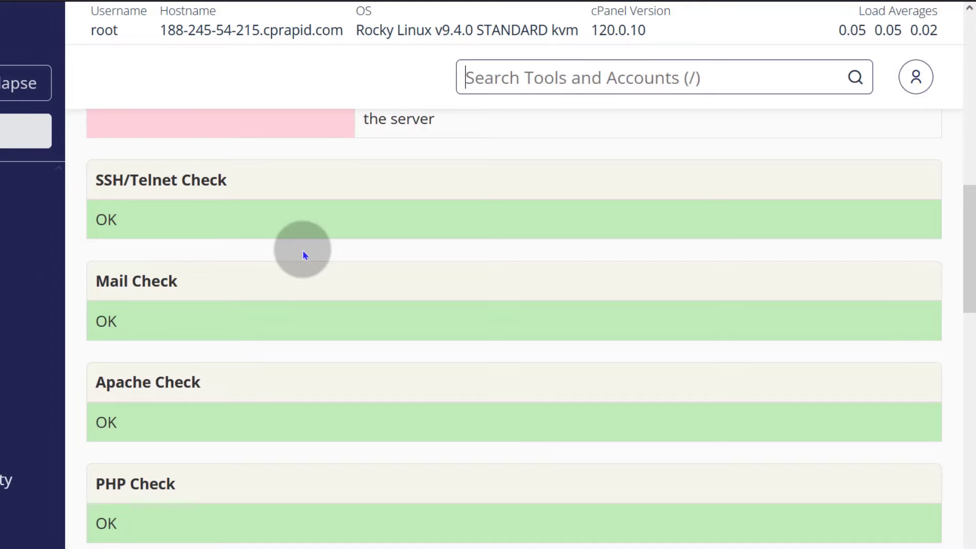
scroll(109, 311, up, 2)
scroll(294, 336, up, 10)
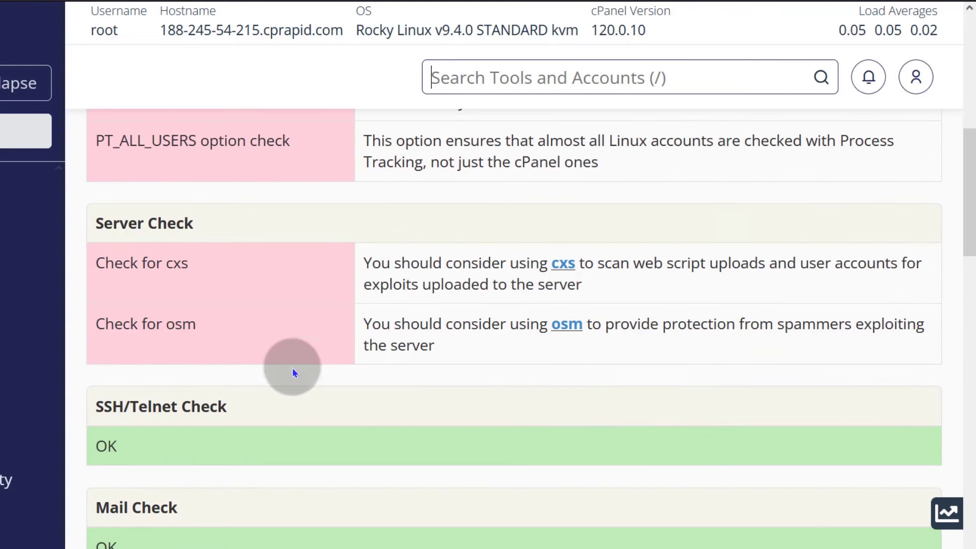
scroll(296, 393, down, 8)
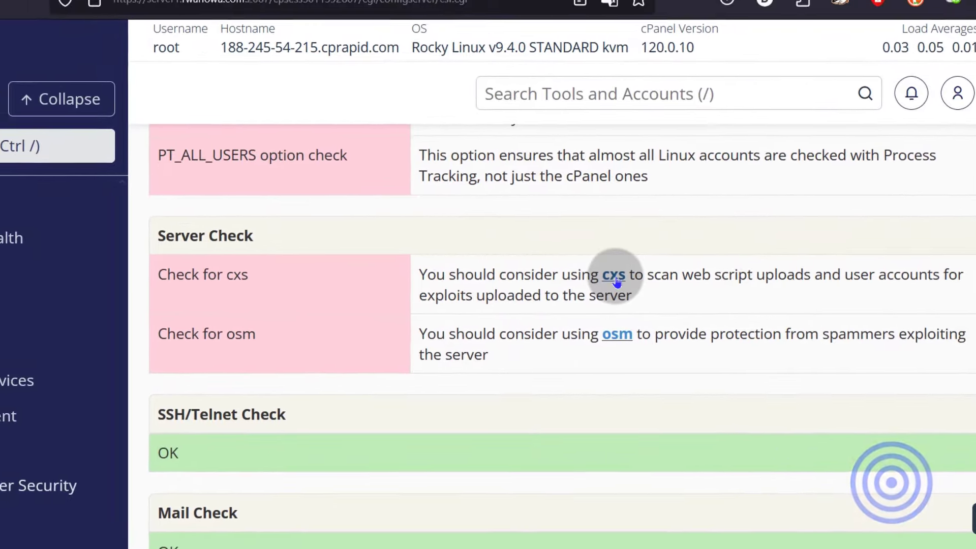
click(562, 264)
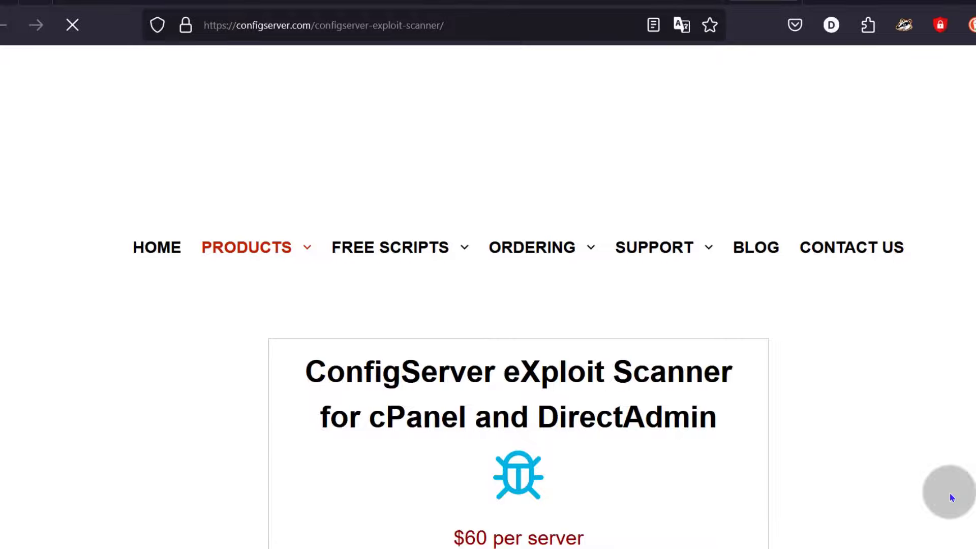
- Scroll through the ConfigServer eXploit Scanner page, then return to the WHM tab
scroll(472, 367, down, 2)
scroll(472, 367, down, 2)
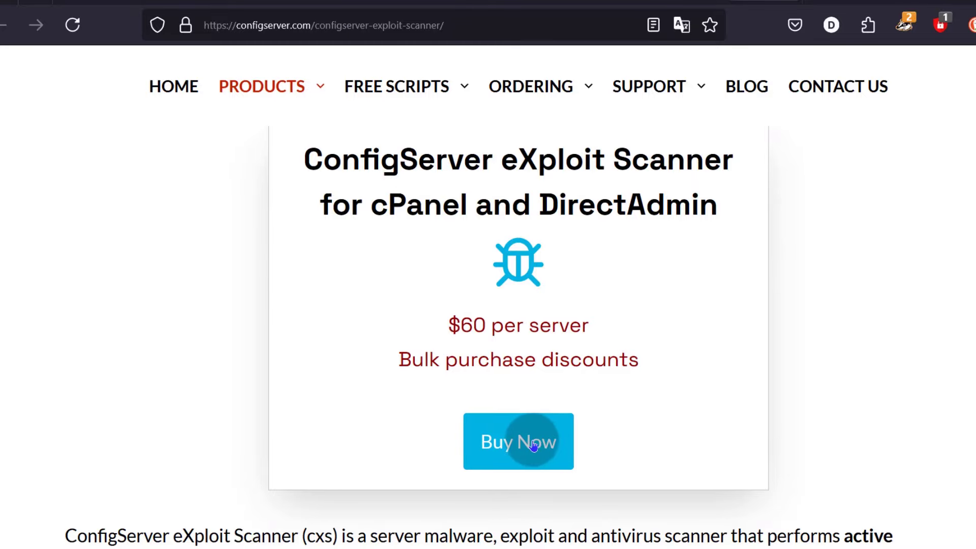
scroll(549, 385, down, 5)
scroll(550, 388, down, 15)
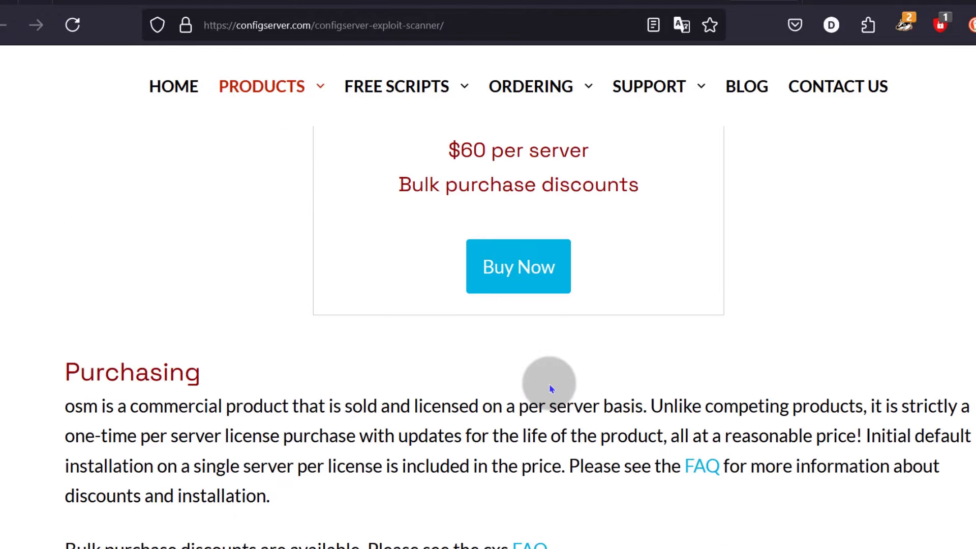
scroll(548, 383, up, 20)
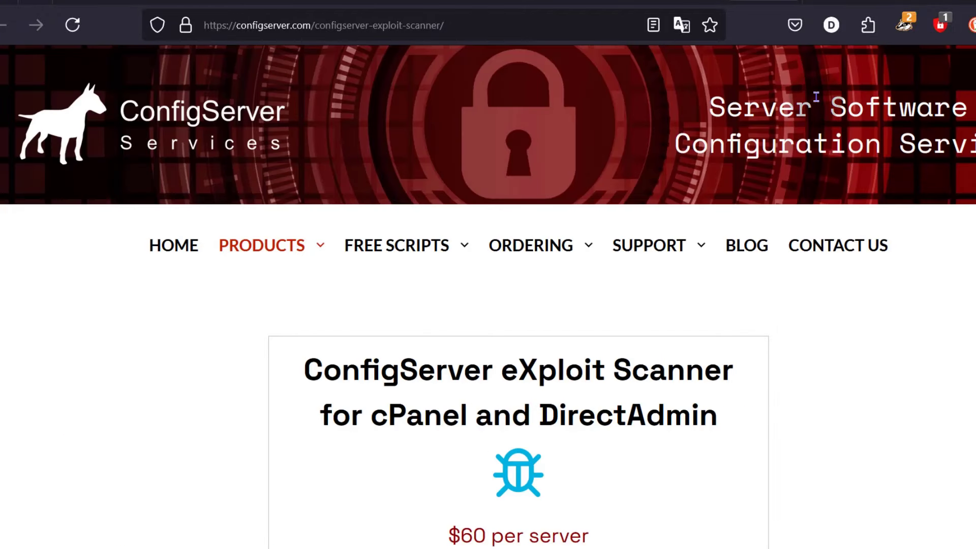
click(780, 4)
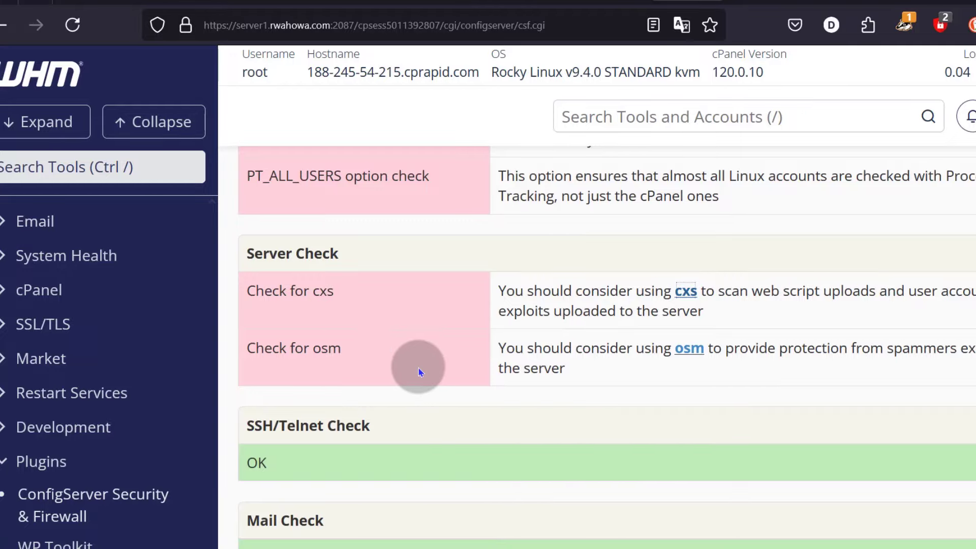
- Open the osm link in a new tab and review the Outgoing Spam Monitor page
click(696, 348)
click(747, 6)
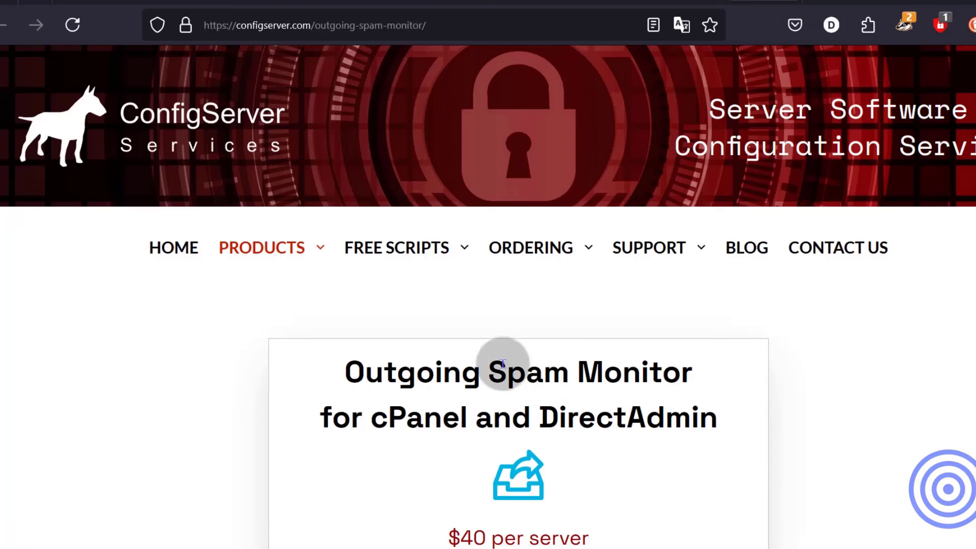
scroll(528, 326, down, 5)
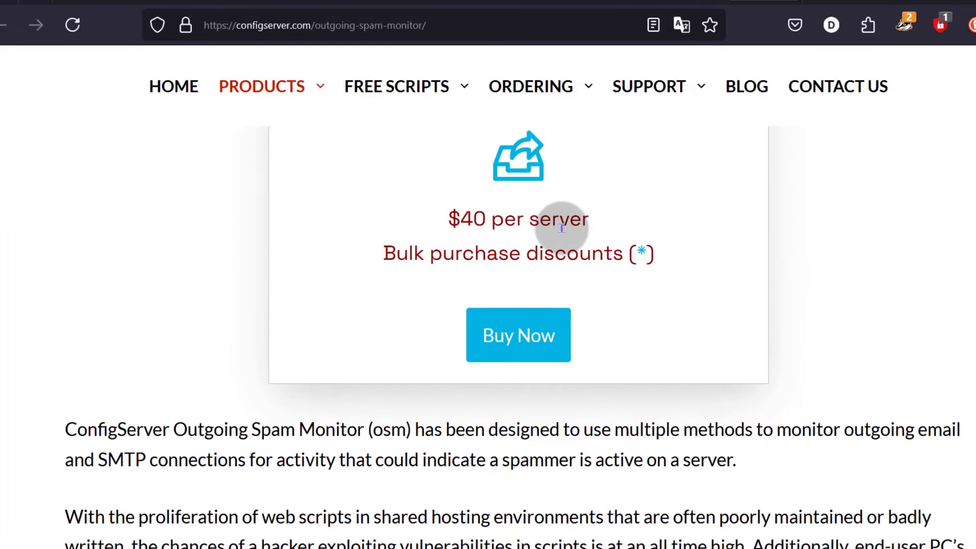
scroll(619, 356, down, 15)
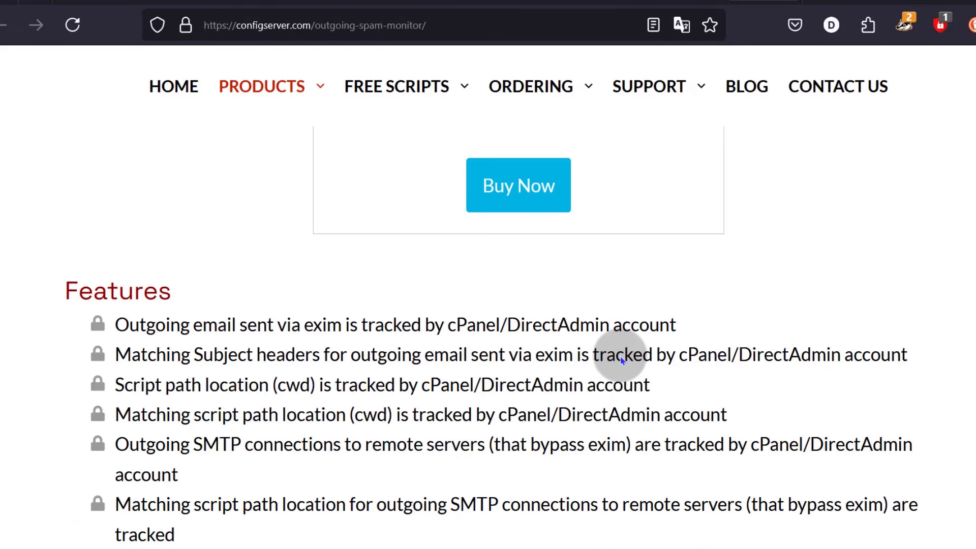
scroll(620, 356, up, 20)
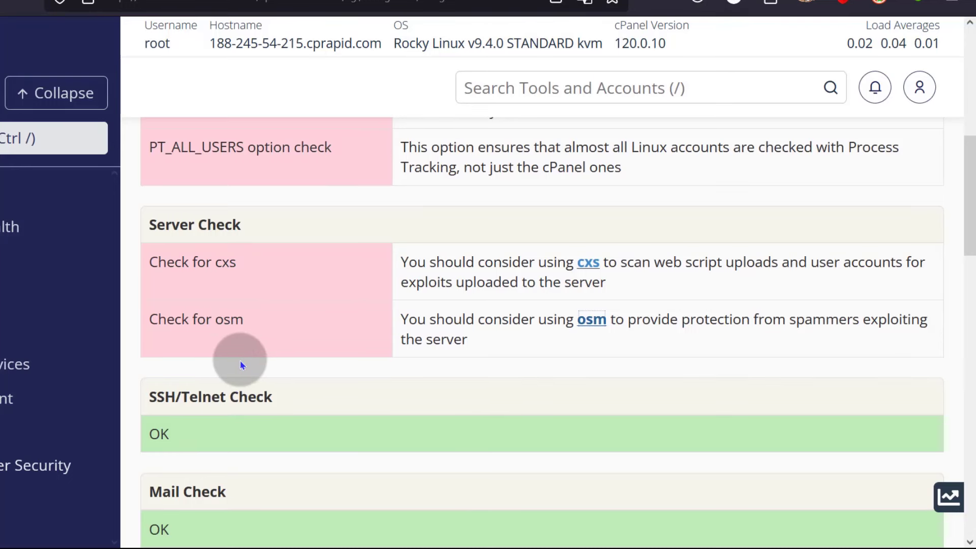
- Copy the /etc/csf/csf.conf path from the RESTRICT_SYSLOG row and switch to the terminal
scroll(240, 361, up, 1)
scroll(351, 383, up, 5)
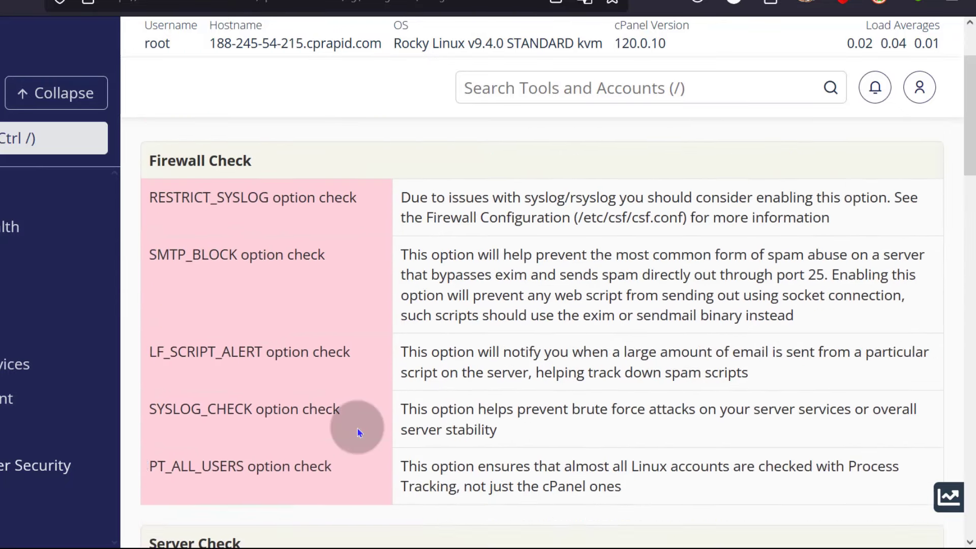
scroll(358, 432, up, 2)
scroll(371, 474, down, 2)
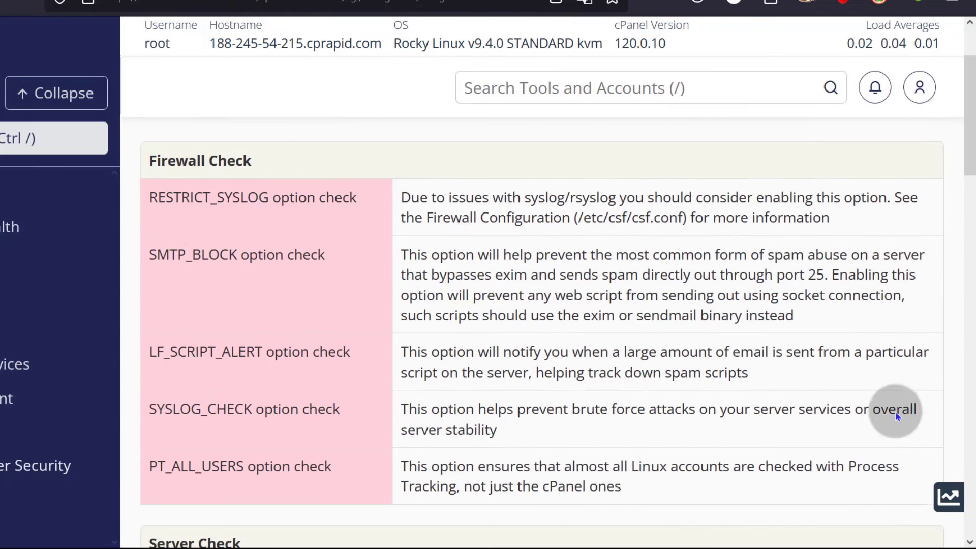
click(852, 468)
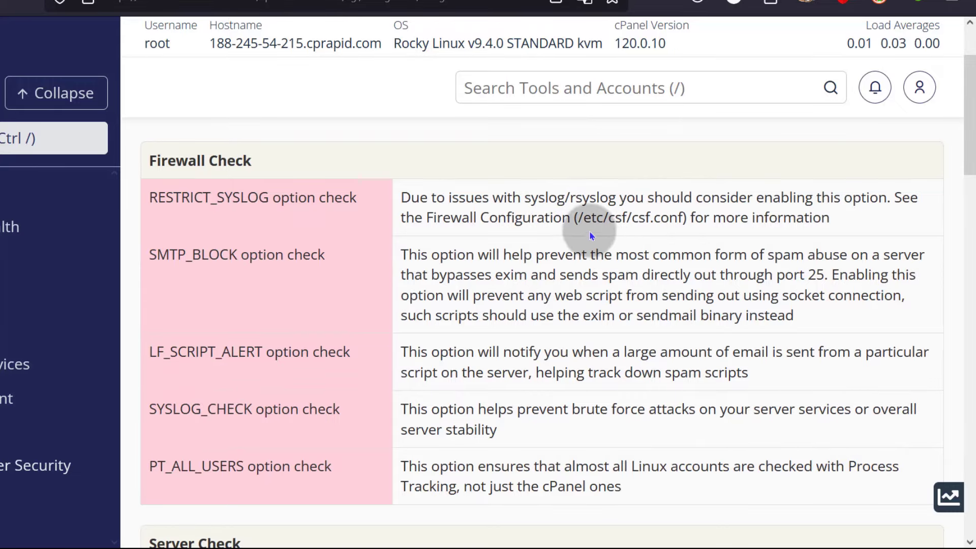
click(579, 218)
drag(636, 212, 682, 218)
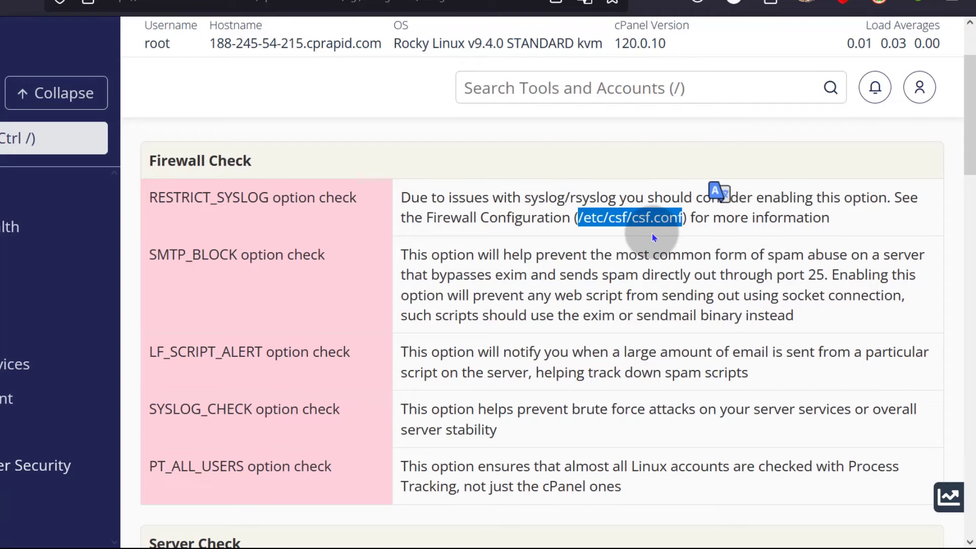
right_click(643, 218)
click(667, 130)
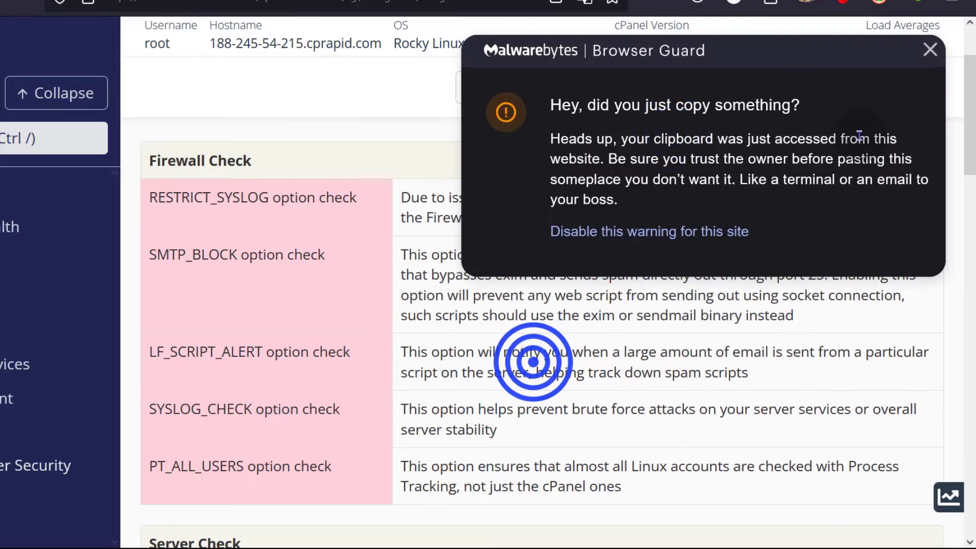
click(929, 49)
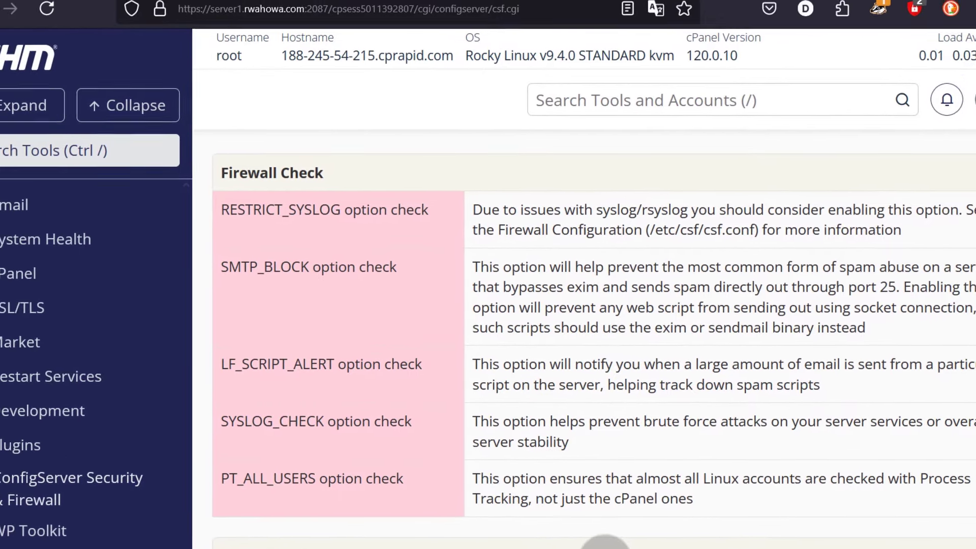
key(alt+Tab)
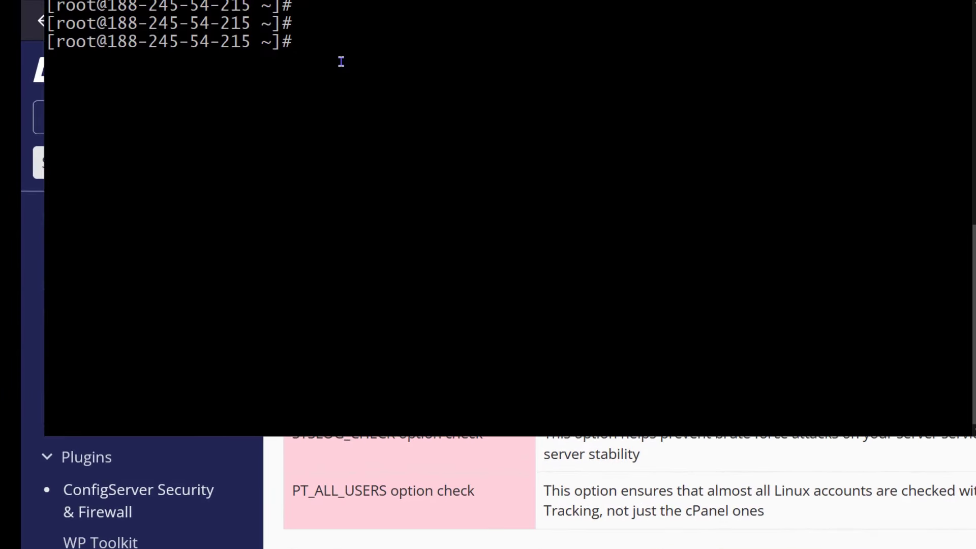
- Open /etc/csf/csf.conf in vi using the pasted path
text(vi)
key(ctrl+v)
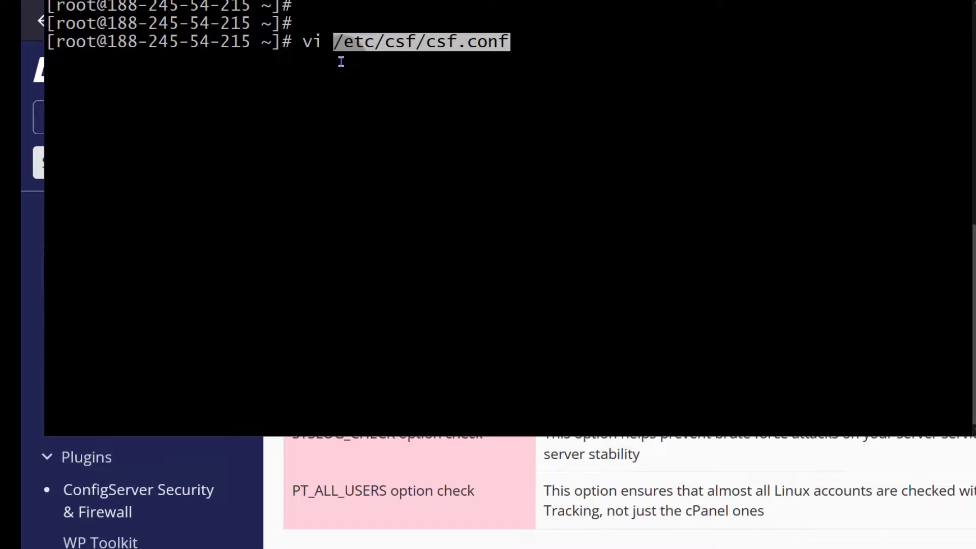
key(Return)
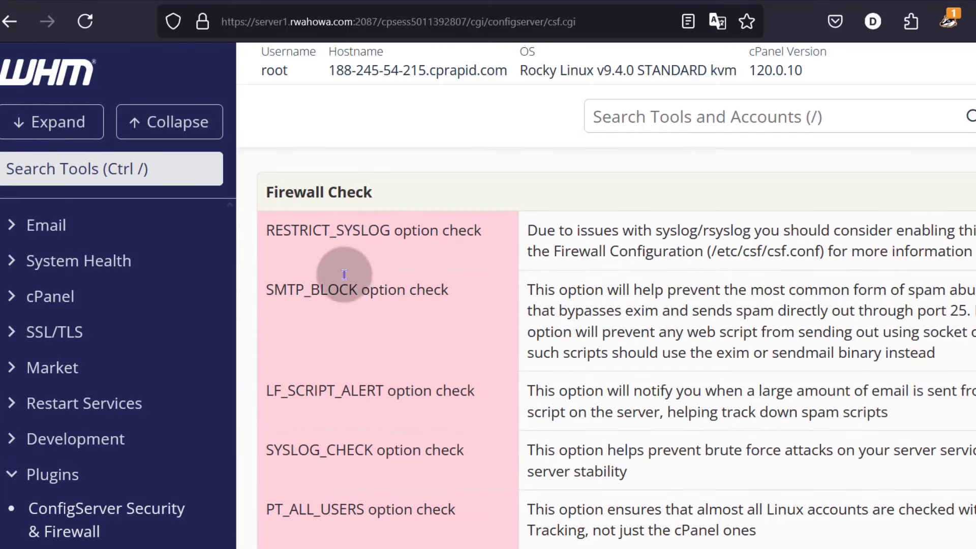
- Copy RESTRICT_SYSLOG from WHM and begin a / search for it in vi
drag(268, 226, 379, 230)
right_click(379, 230)
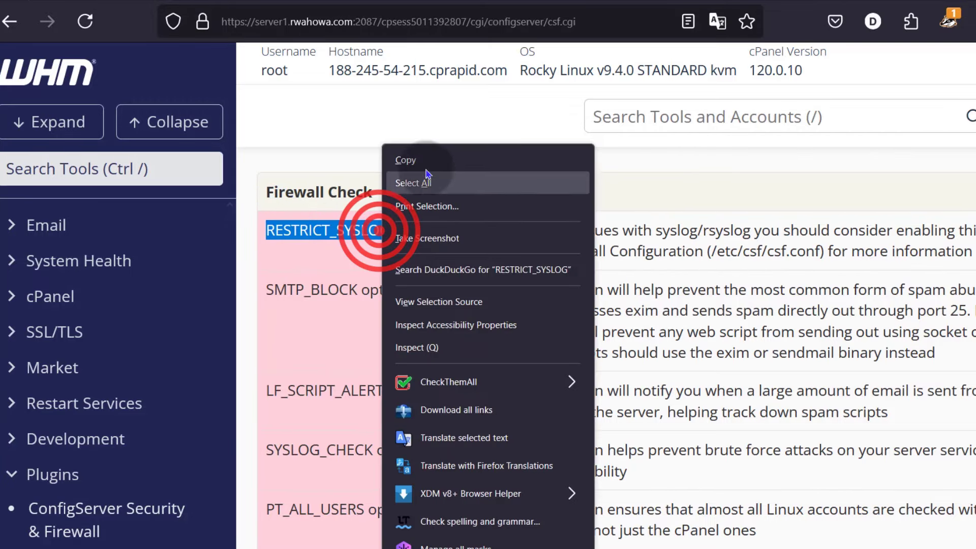
click(411, 162)
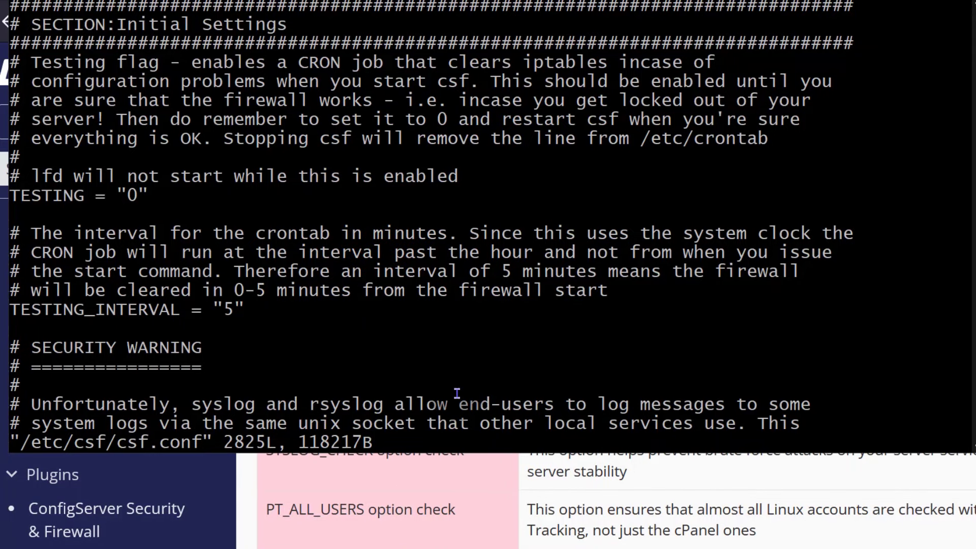
key(slash)
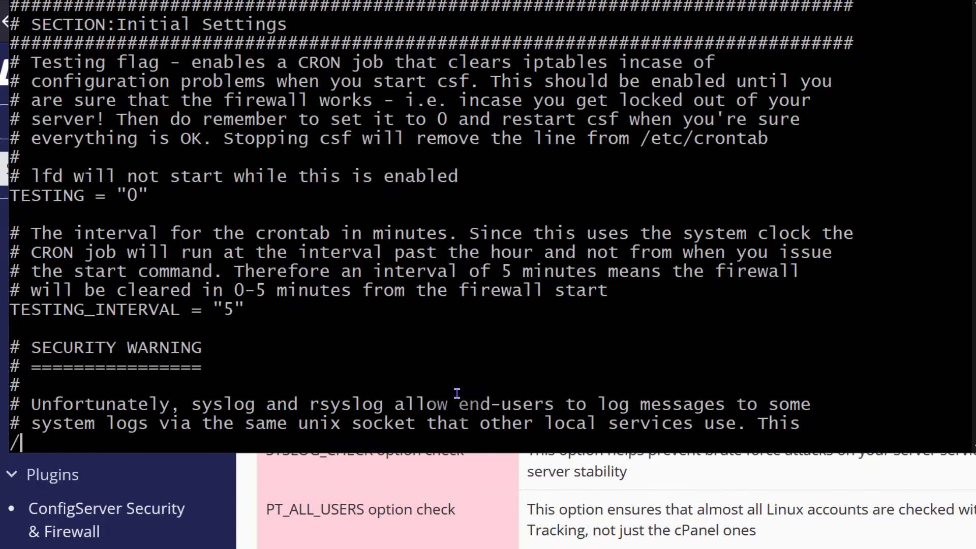
- Search csf.conf for RESTRICT_SYSLOG and locate its setting and the recommended option 3
key(shift+Insert)
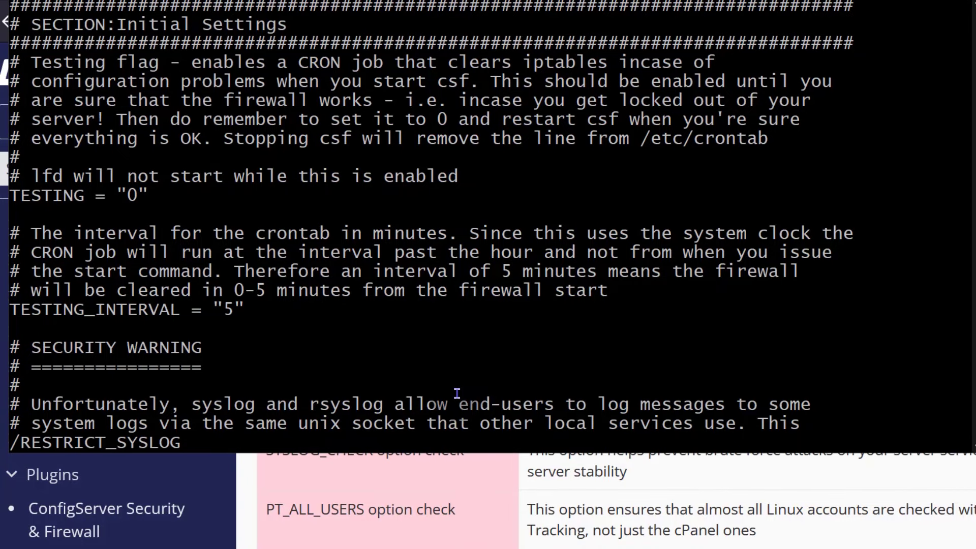
key(Return)
key(n)
key(n)
key(n)
key(n)
key(n)
key(n)
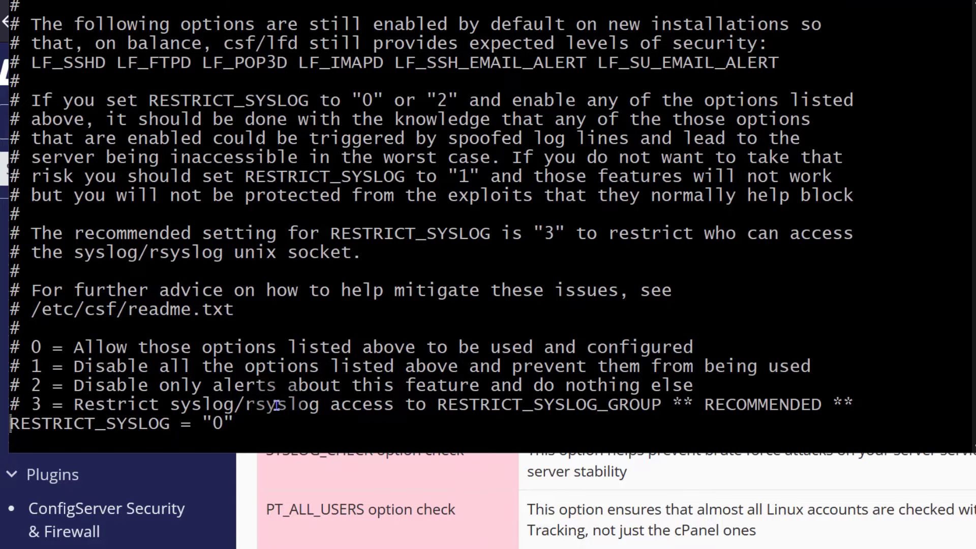
click(429, 339)
key(N)
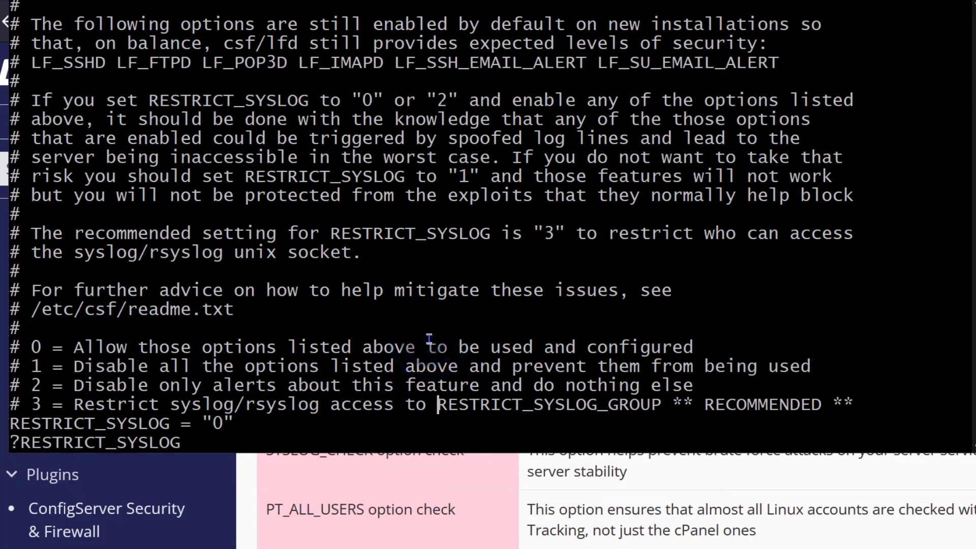
key(n)
key(n)
key(N)
key(N)
key(N)
scroll(429, 338, down, 2)
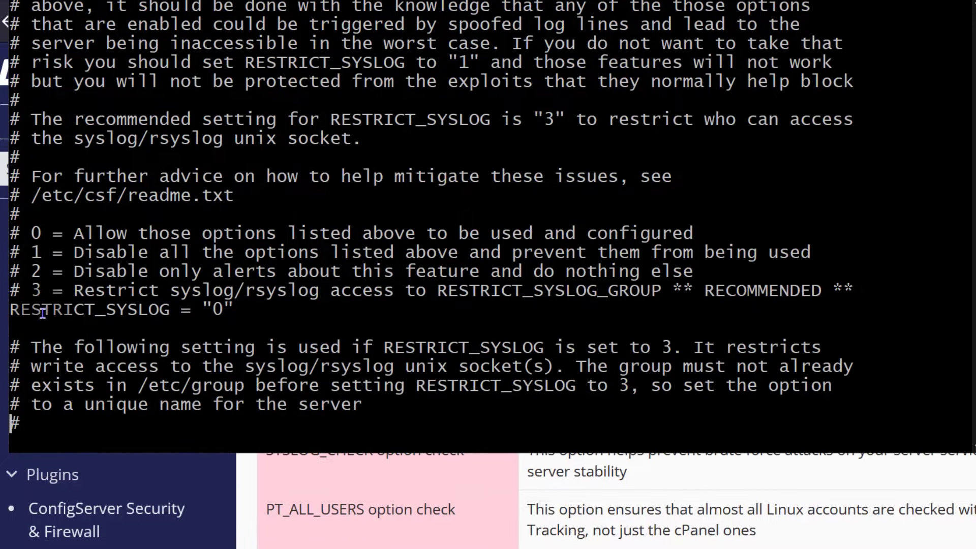
drag(42, 313, 192, 312)
click(219, 313)
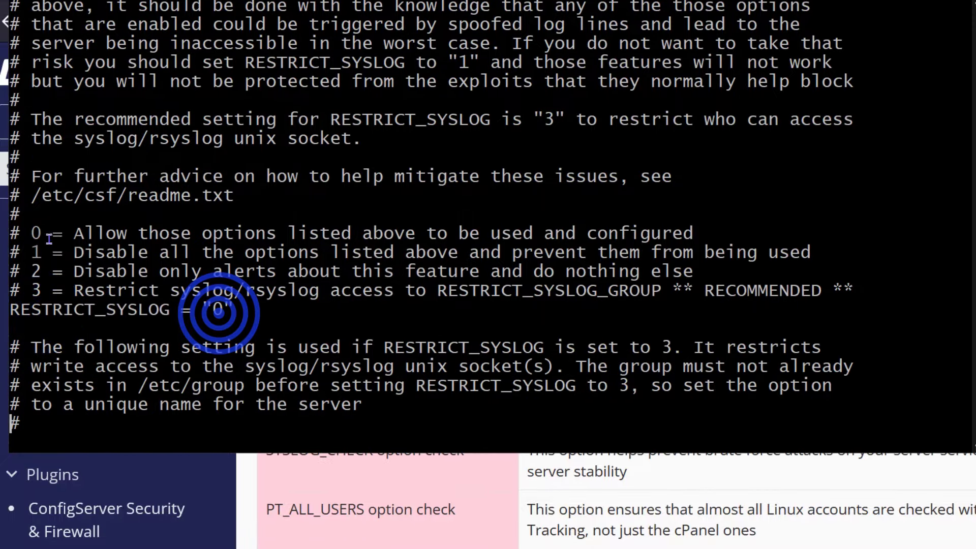
drag(30, 234, 41, 235)
drag(31, 291, 41, 291)
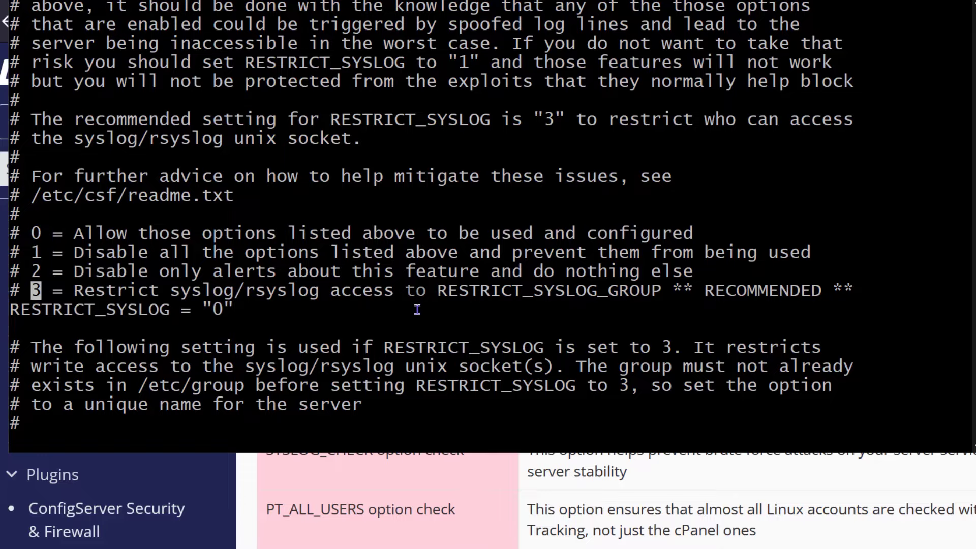
scroll(413, 299, down, 1)
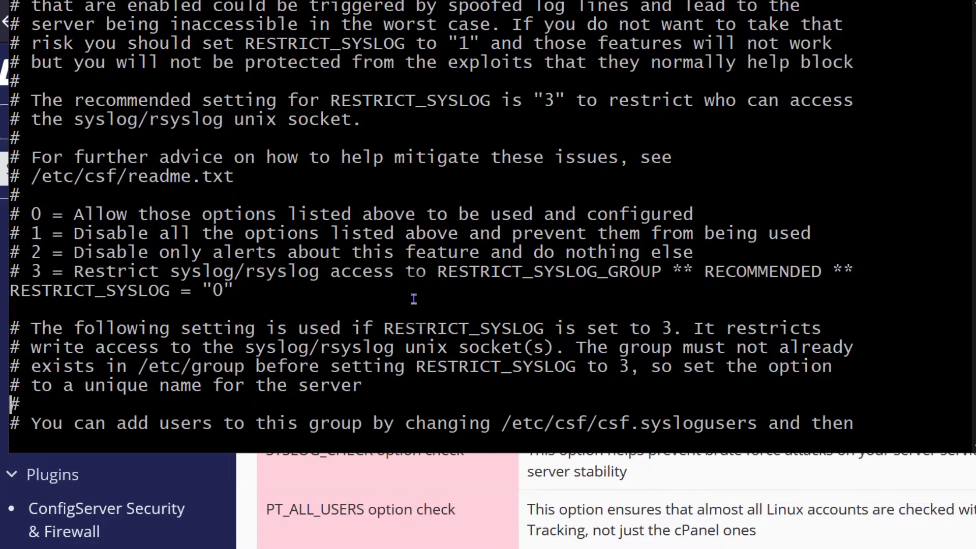
- Change the RESTRICT_SYSLOG value from "0" to "3"
key(Up)
key(Up)
key(Up)
key(Up)
key(Up)
key(Up)
key(A)
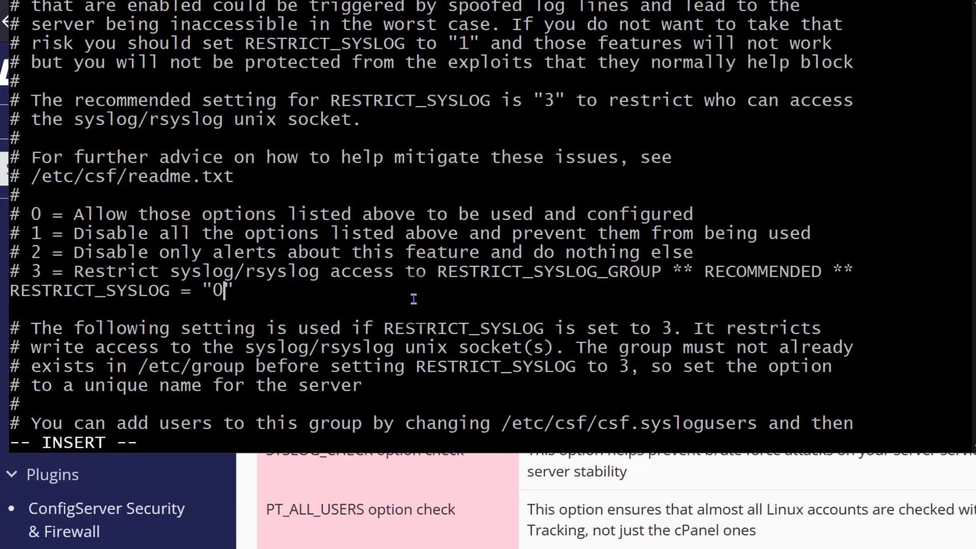
key(BackSpace)
text(3)
- Copy the SMTP_BLOCK option name from WHM's Firewall Check list
click(508, 477)
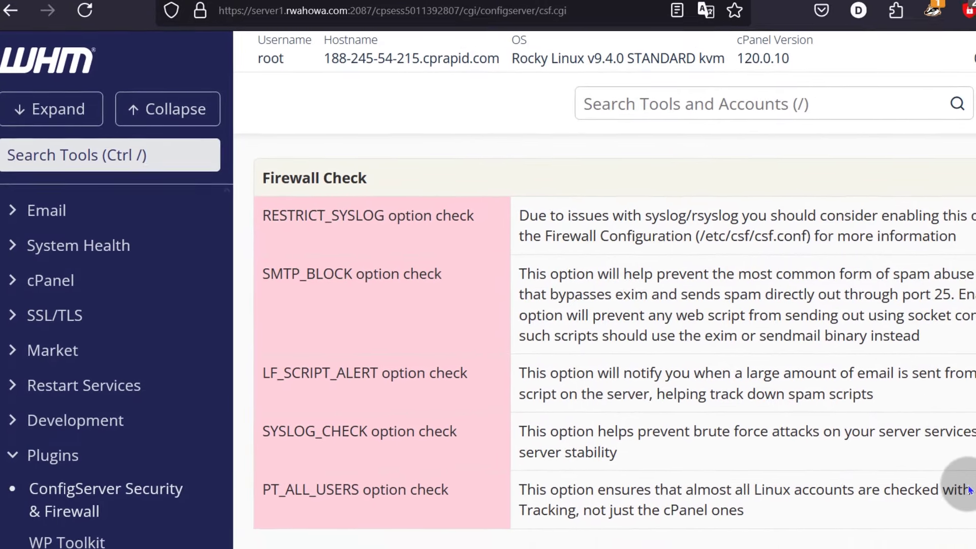
scroll(943, 453, down, 2)
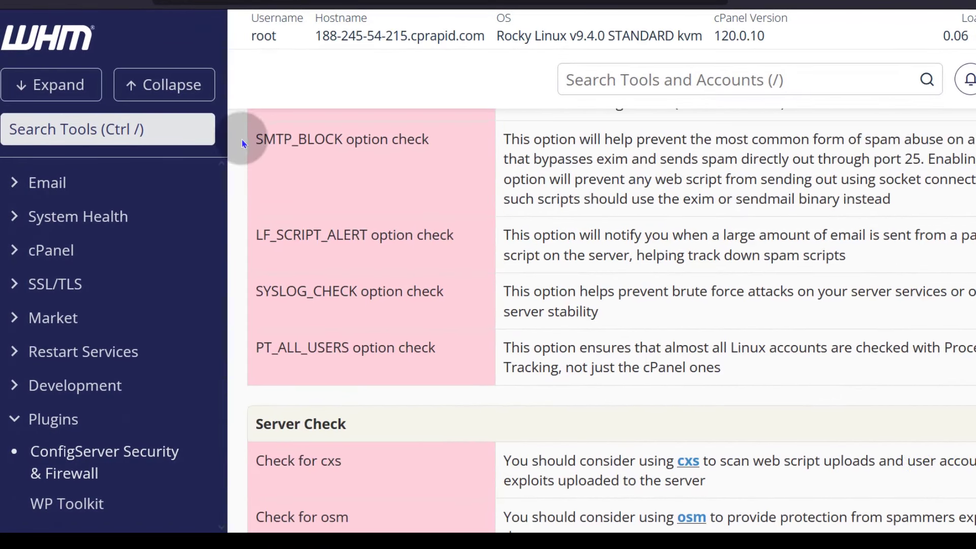
drag(256, 136, 343, 138)
right_click(289, 127)
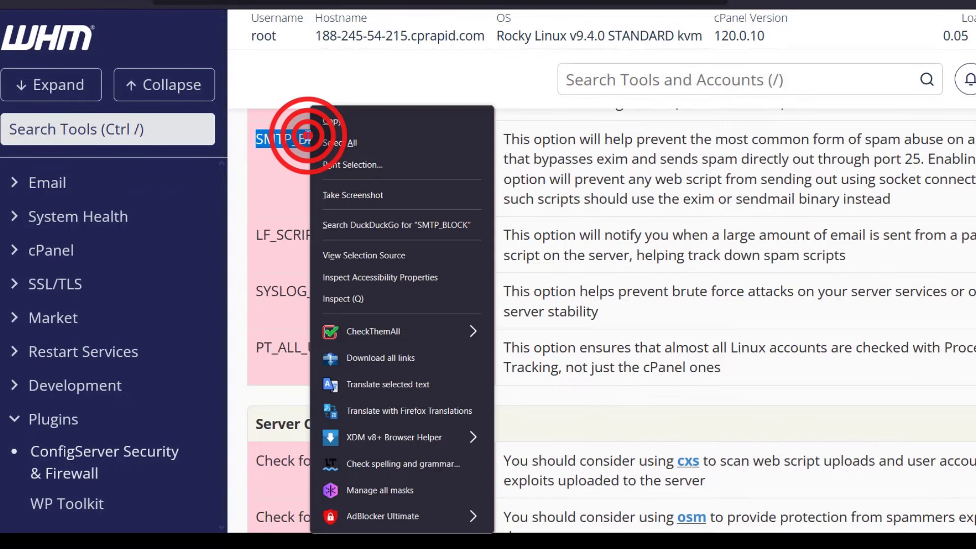
click(336, 131)
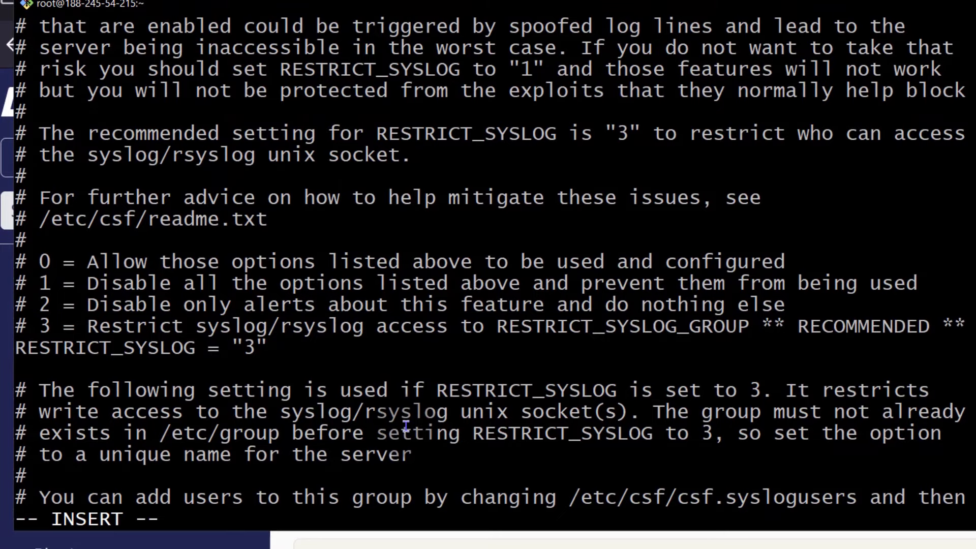
- Find SMTP_BLOCK in csf.conf and change its value from "0" to "1"
key(Escape)
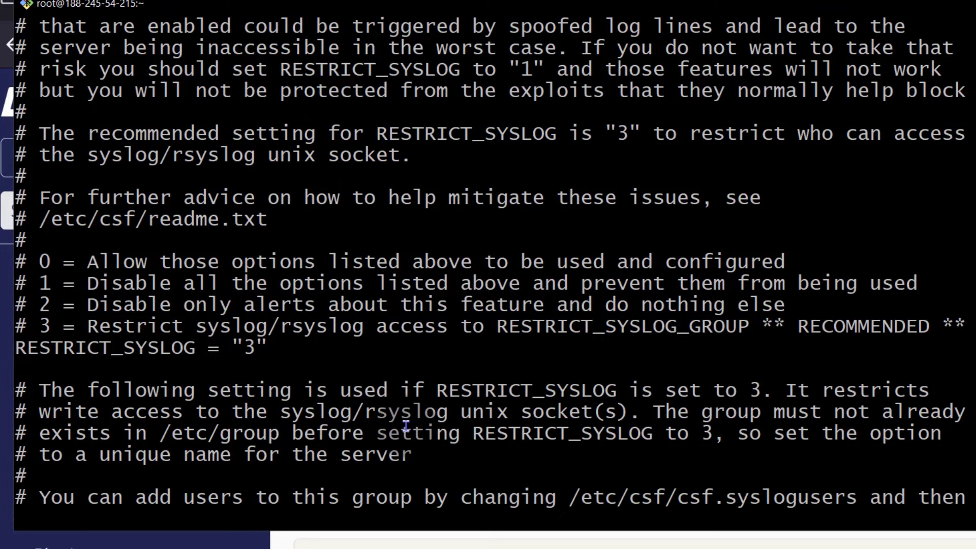
key(slash)
text(SMTP_BLOCK)
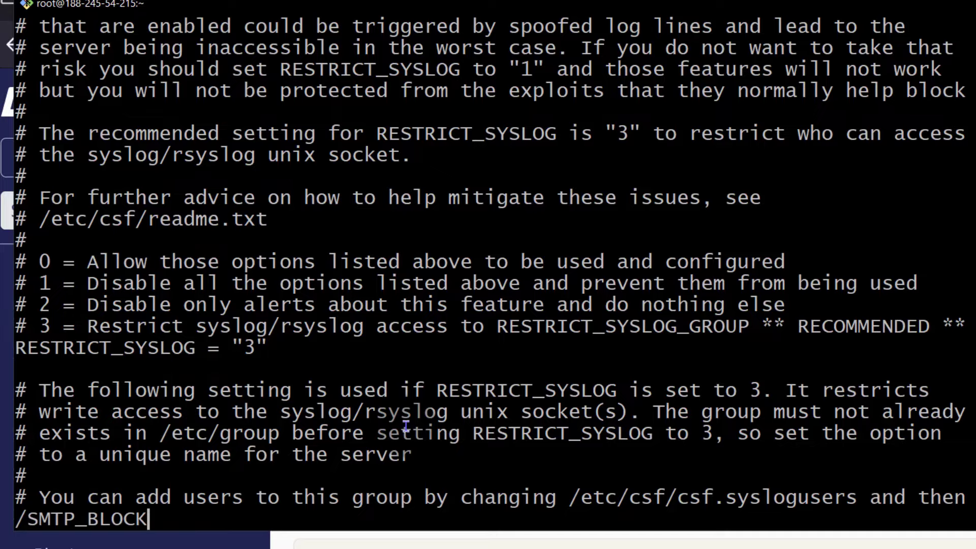
key(Return)
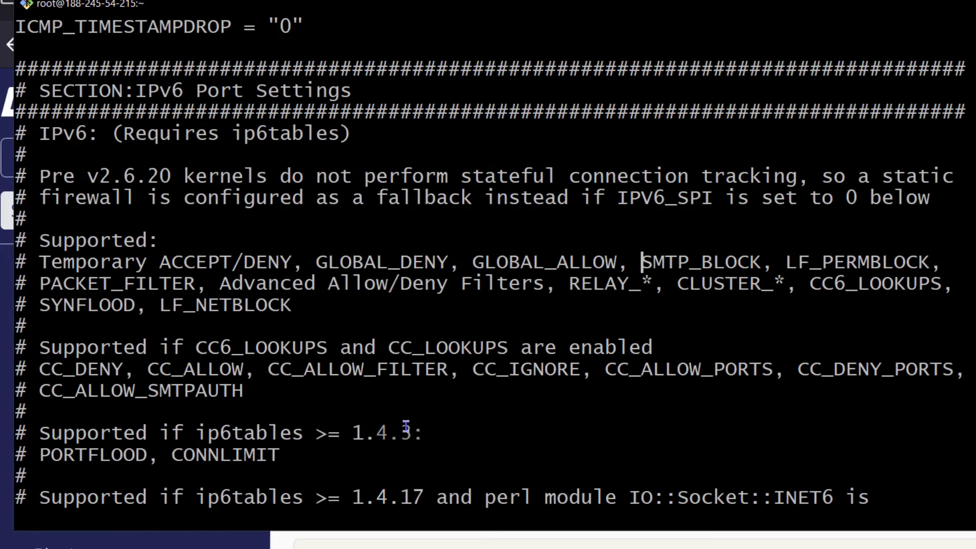
key(n)
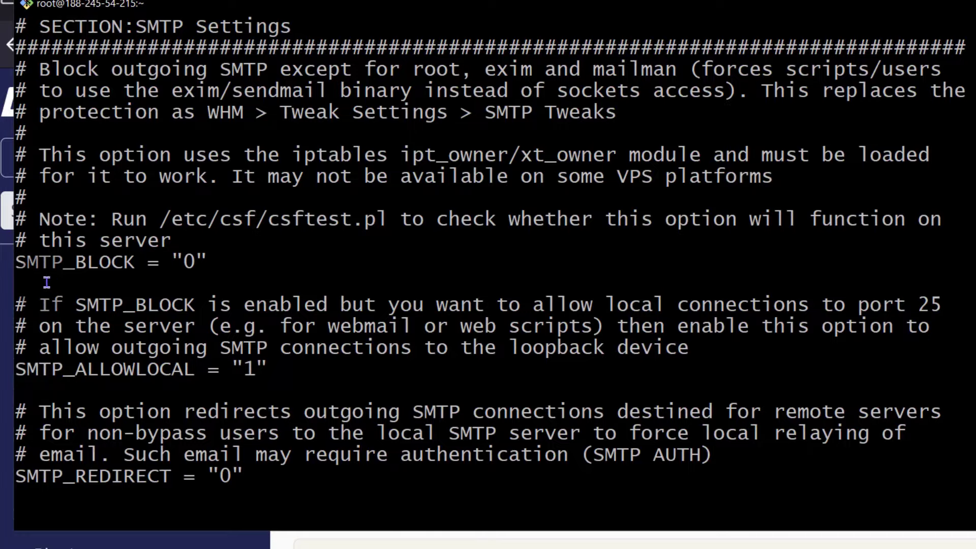
double_click(21, 265)
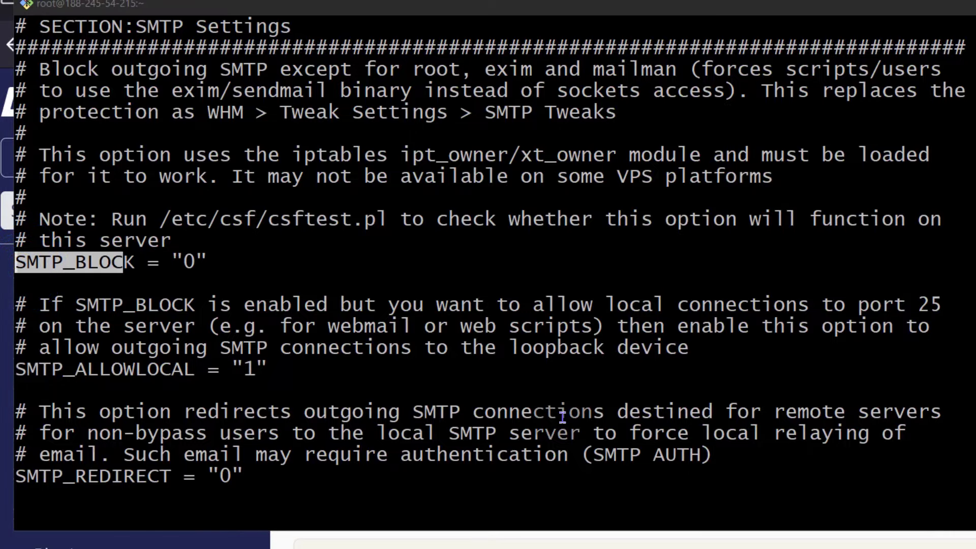
click(140, 261)
key(A)
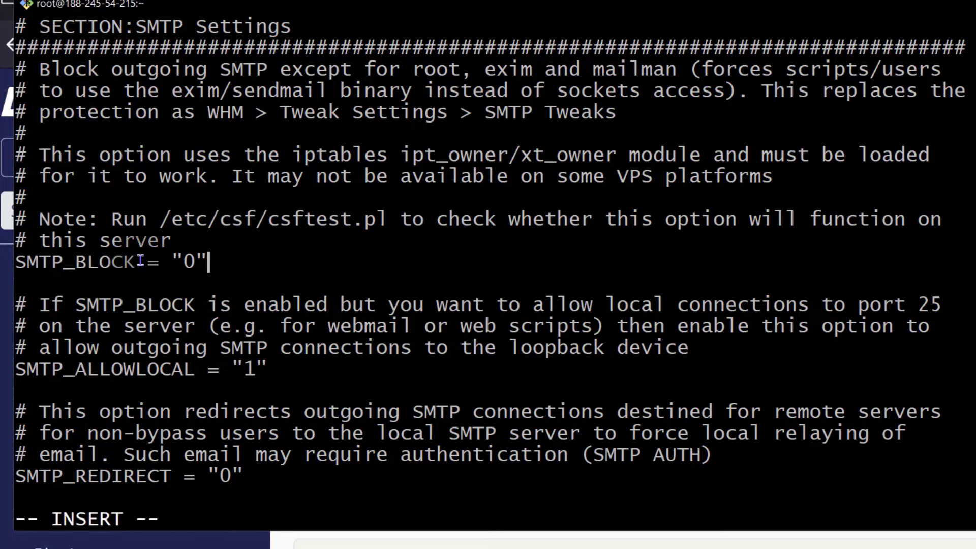
key(Left)
key(BackSpace)
text(1)
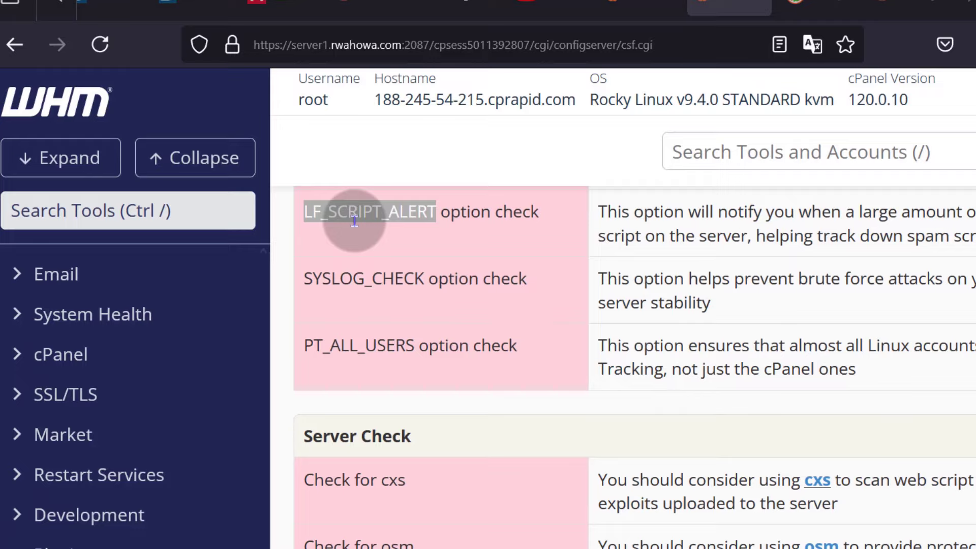
- Copy the LF_SCRIPT_ALERT option name from WHM's Firewall Check list
click(354, 220)
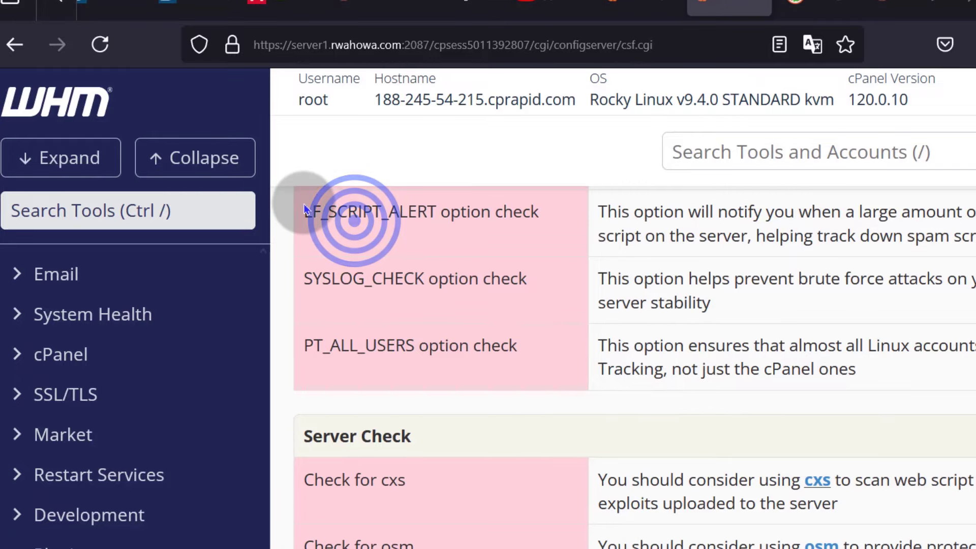
drag(304, 209, 433, 208)
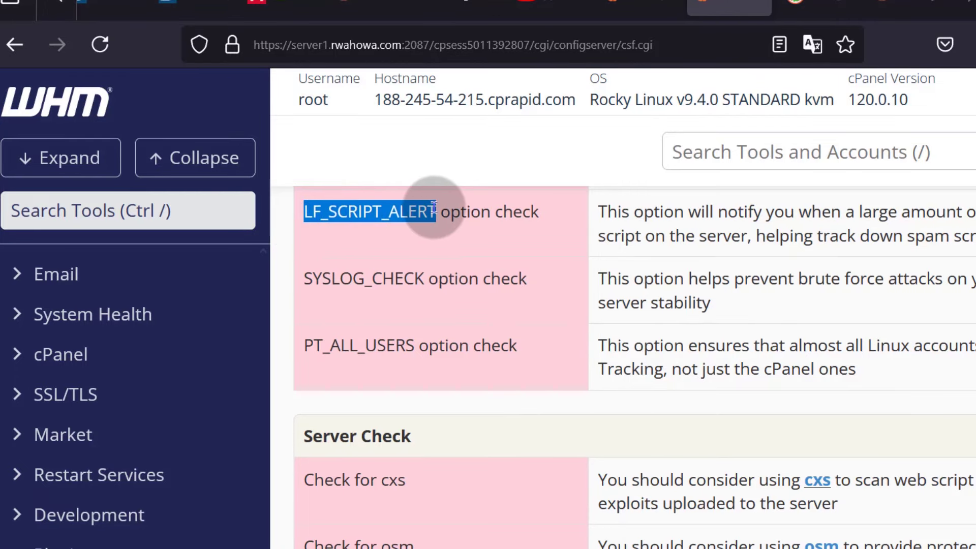
right_click(407, 218)
click(447, 195)
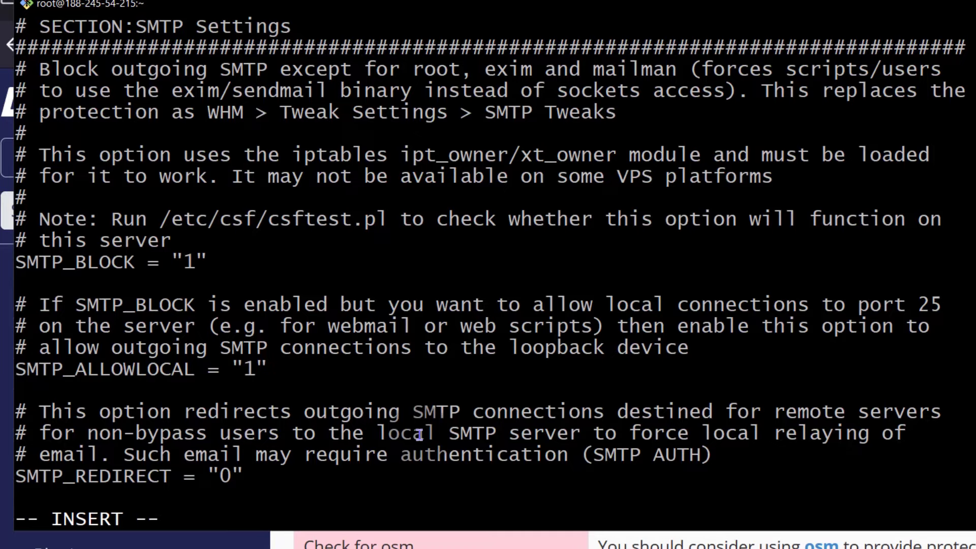
key(Escape)
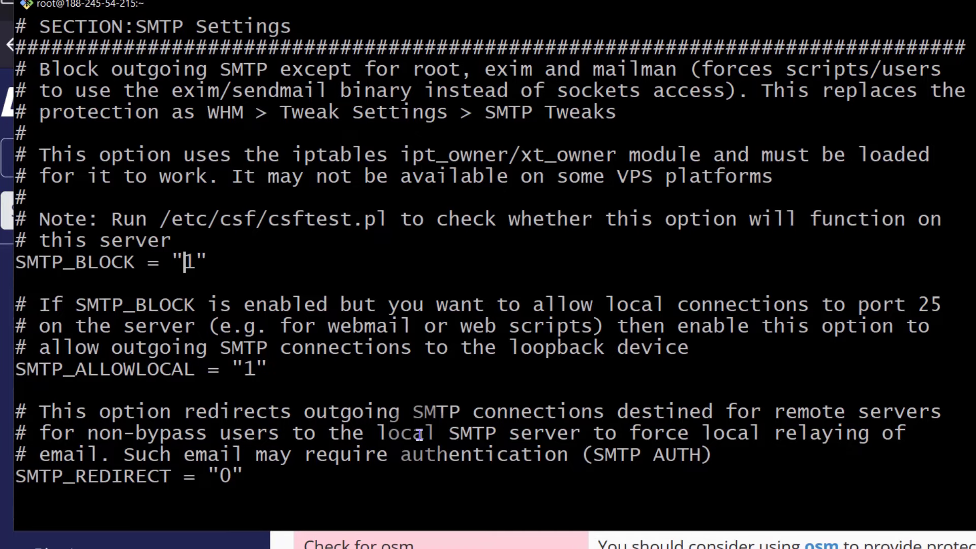
- Search csf.conf for LF_SCRIPT_ALERT and change its value from "0" to "1"
key(slash)
right_click(418, 434)
key(Return)
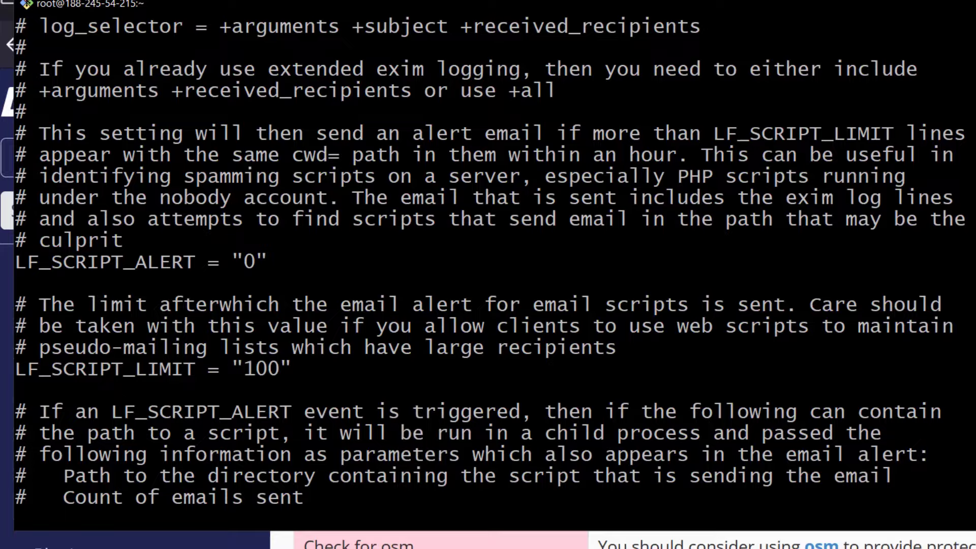
key(A)
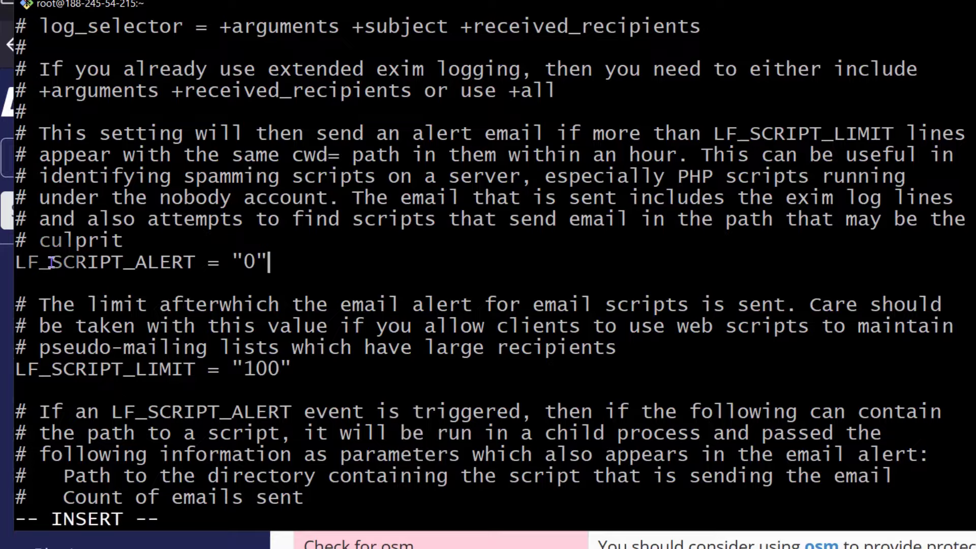
key(Left)
key(BackSpace)
text(1)
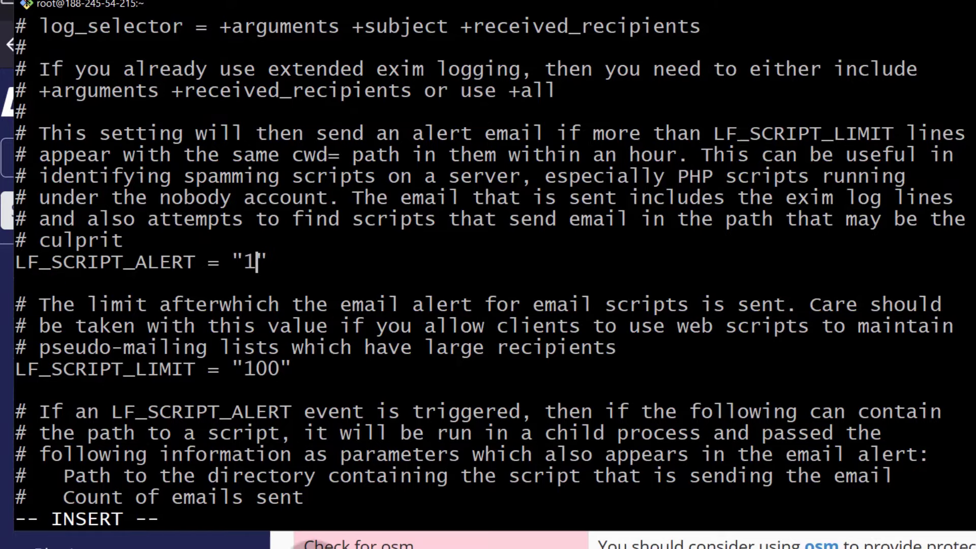
click(307, 543)
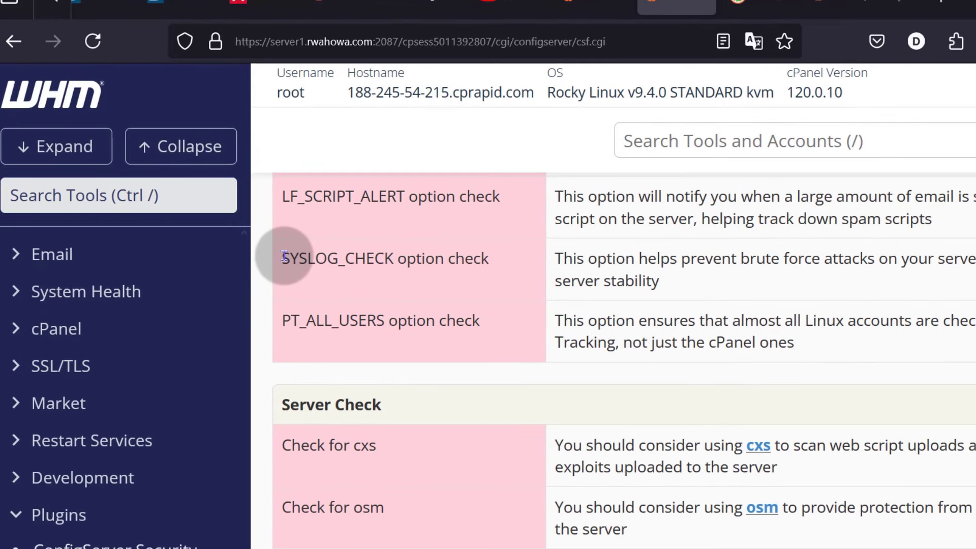
- Copy SYSLOG_CHECK from the WHM check and find its setting in csf.conf
double_click(309, 277)
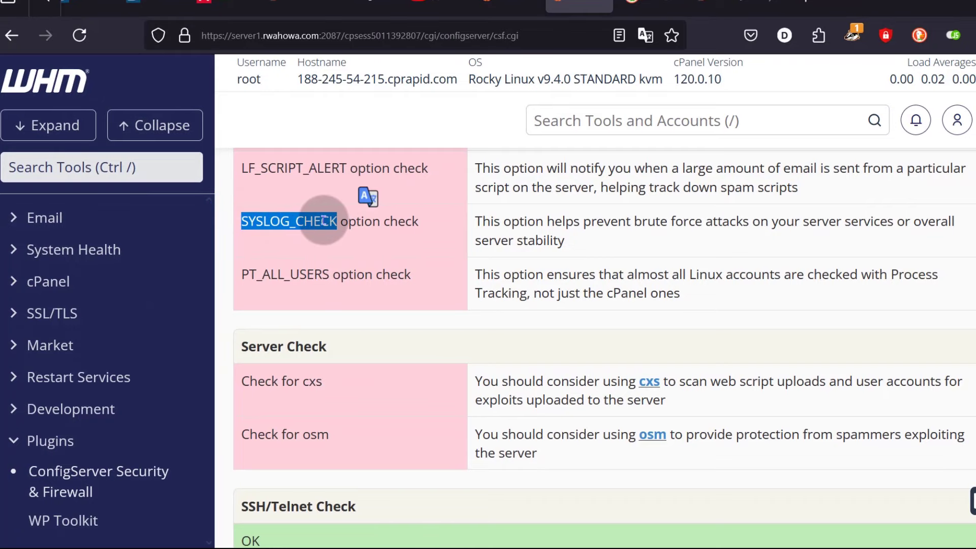
right_click(323, 220)
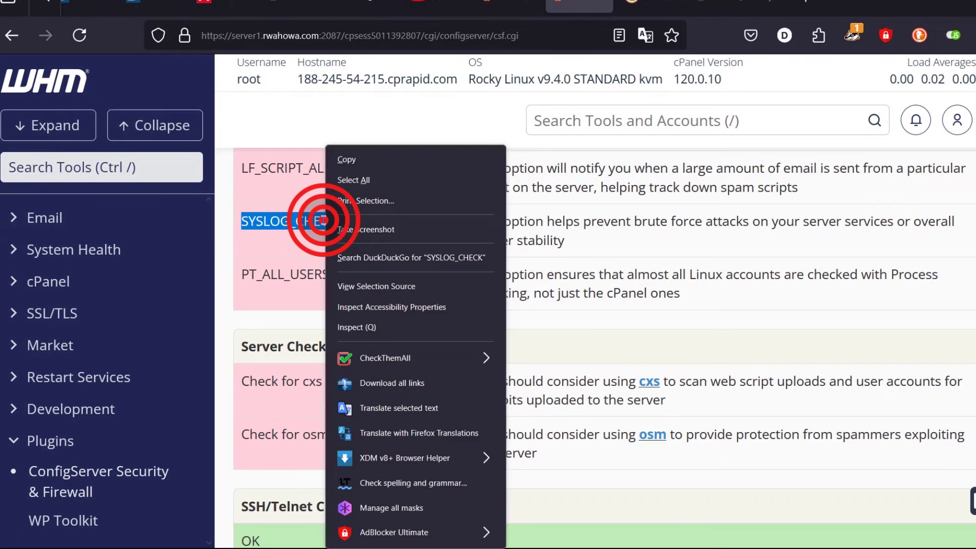
click(336, 155)
key(alt+Tab)
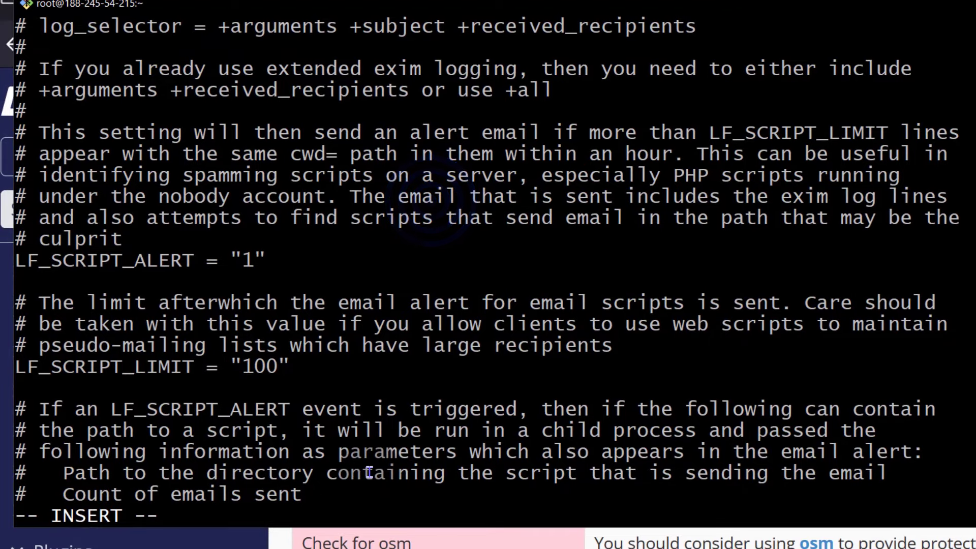
key(Escape)
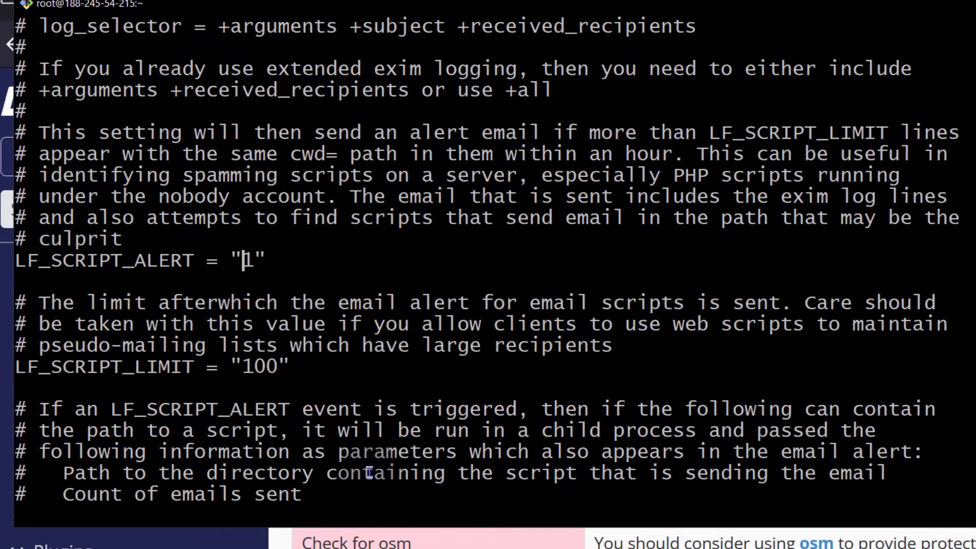
key(slash)
right_click(369, 473)
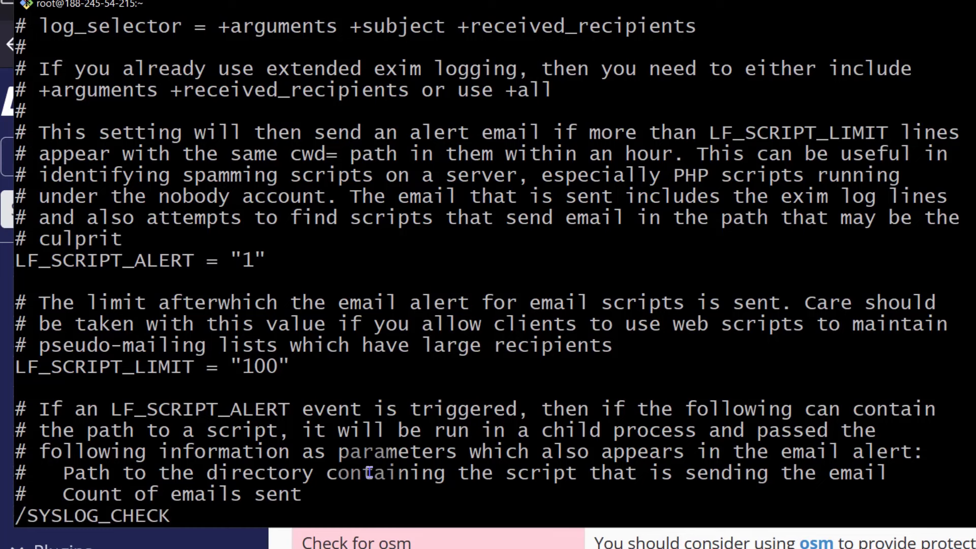
key(Return)
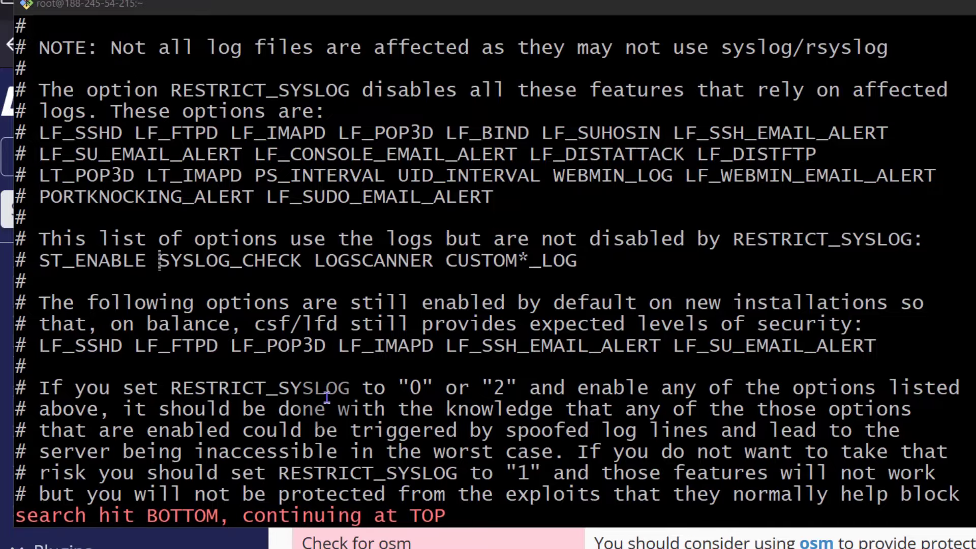
key(N)
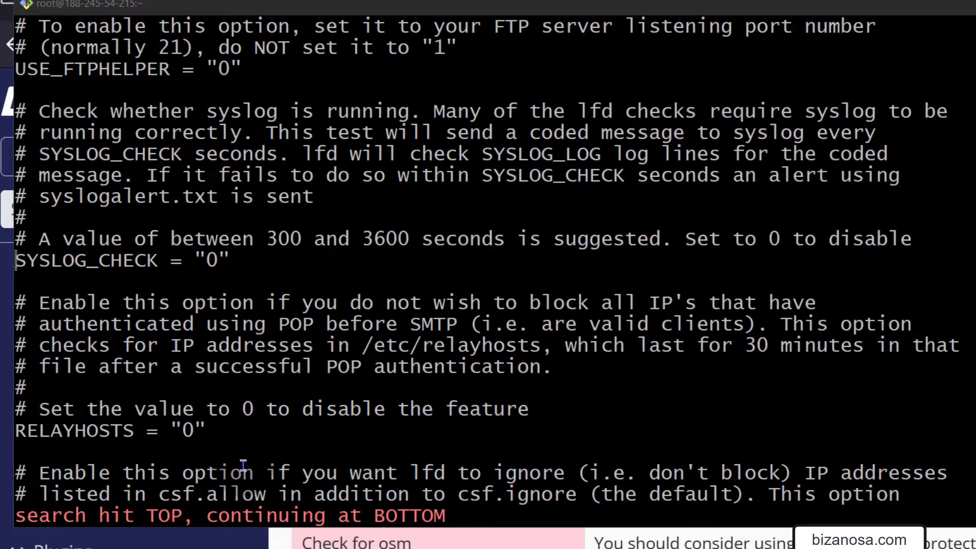
- Change the SYSLOG_CHECK value from "0" to "1"
click(244, 265)
key(a)
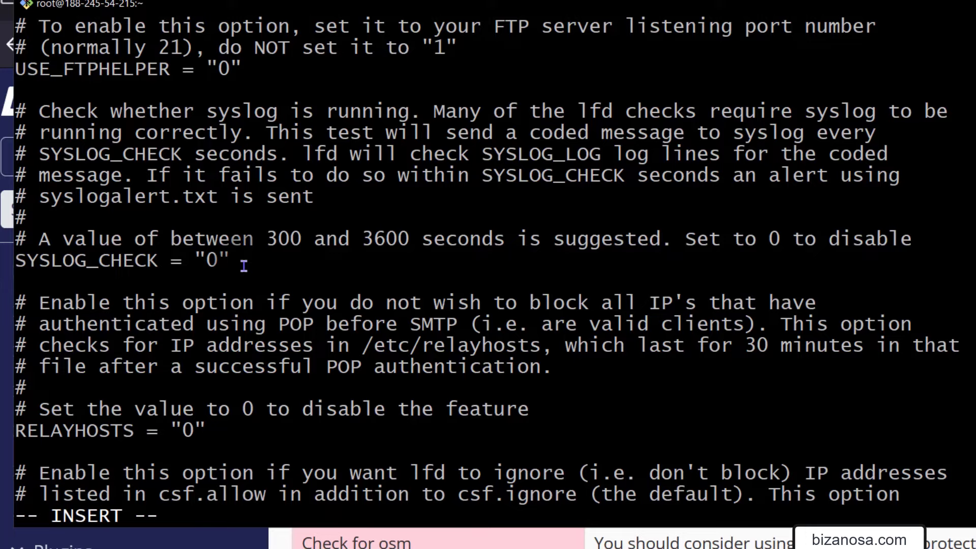
key(Left)
key(BackSpace)
text(1)
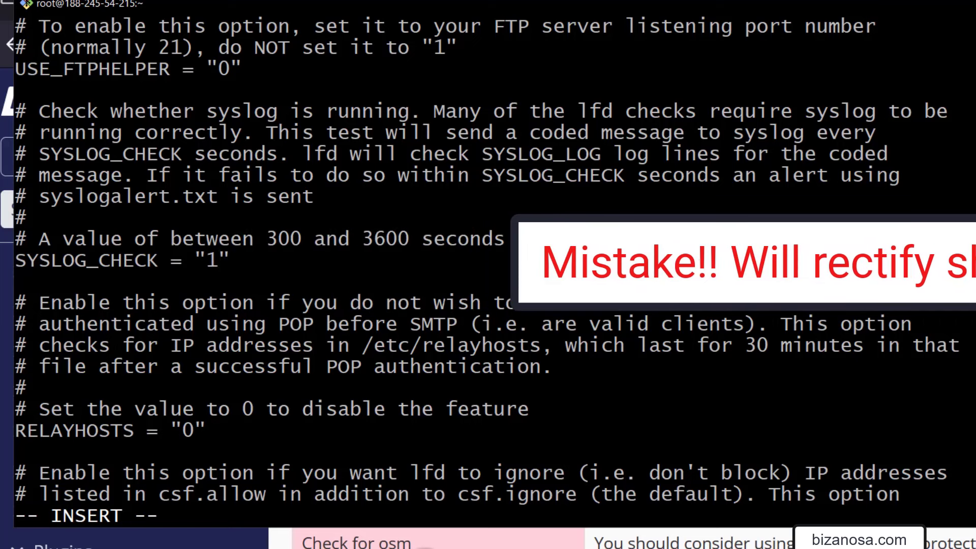
click(424, 542)
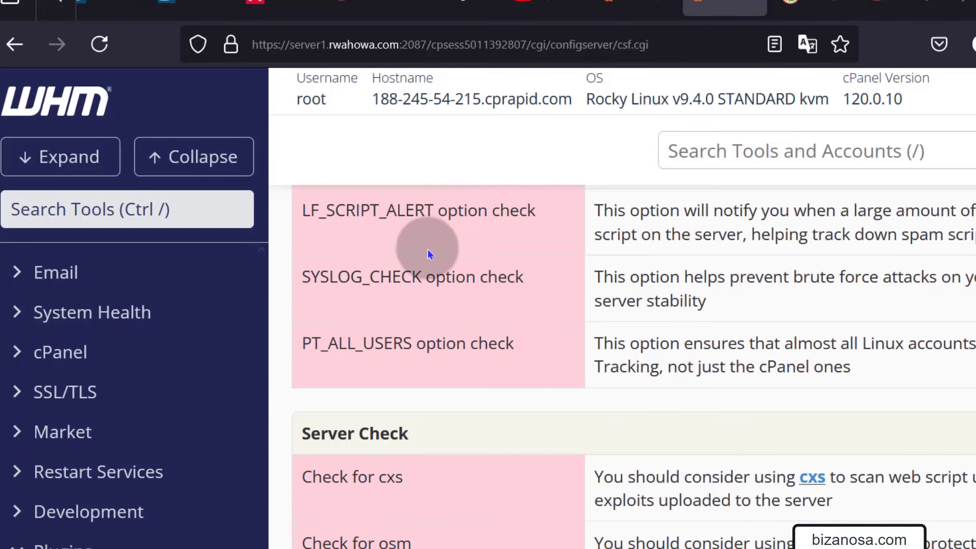
- Find PT_ALL_USERS in csf.conf and change its value from "0" to "1"
double_click(303, 345)
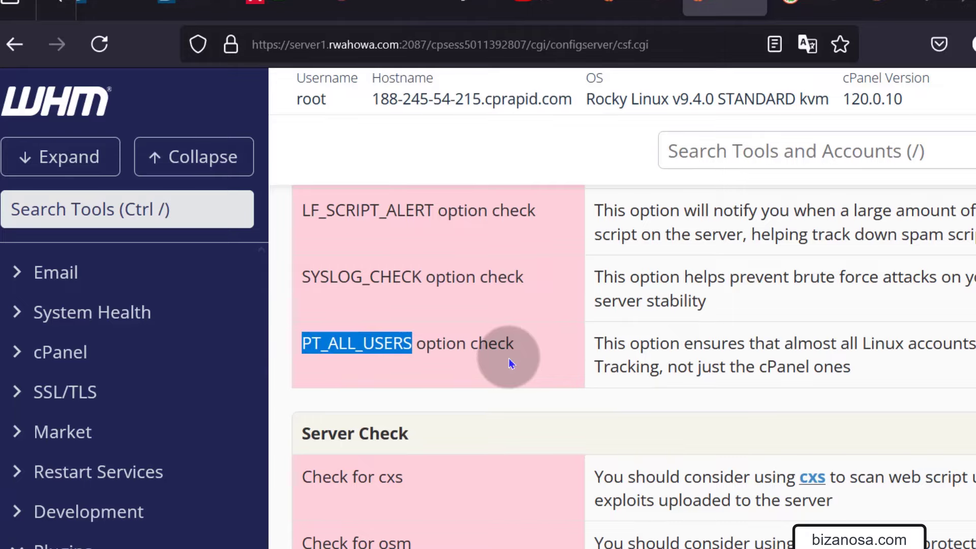
key(alt+Tab)
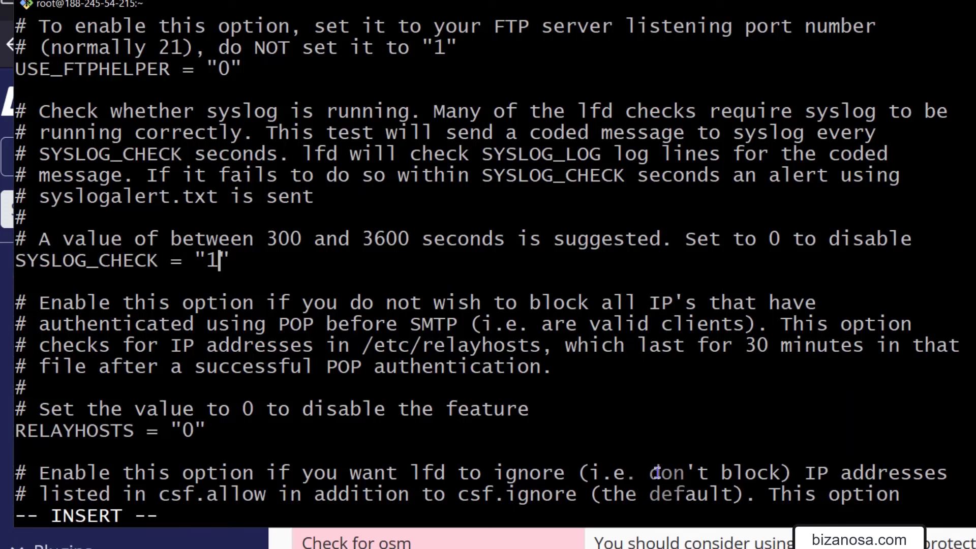
key(Escape)
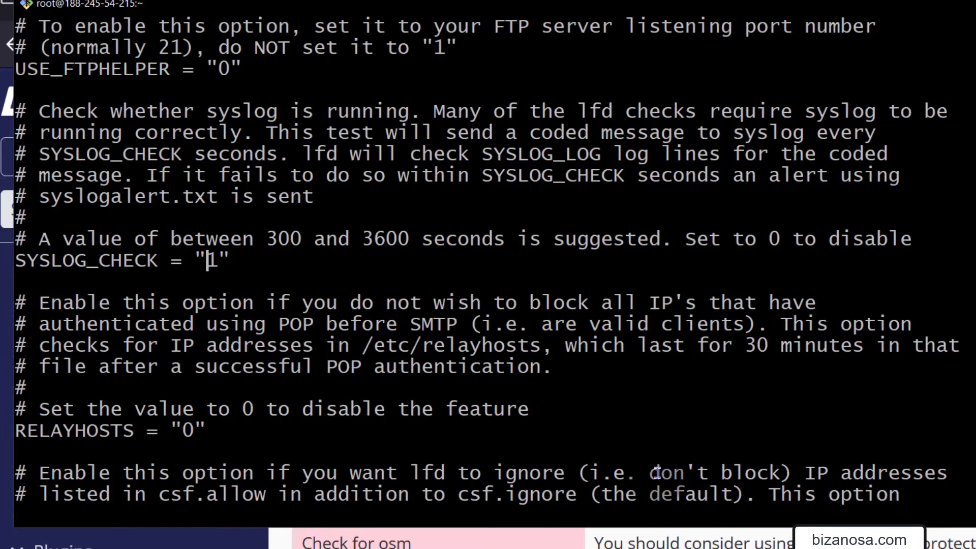
text(PT_ALL_USERS)
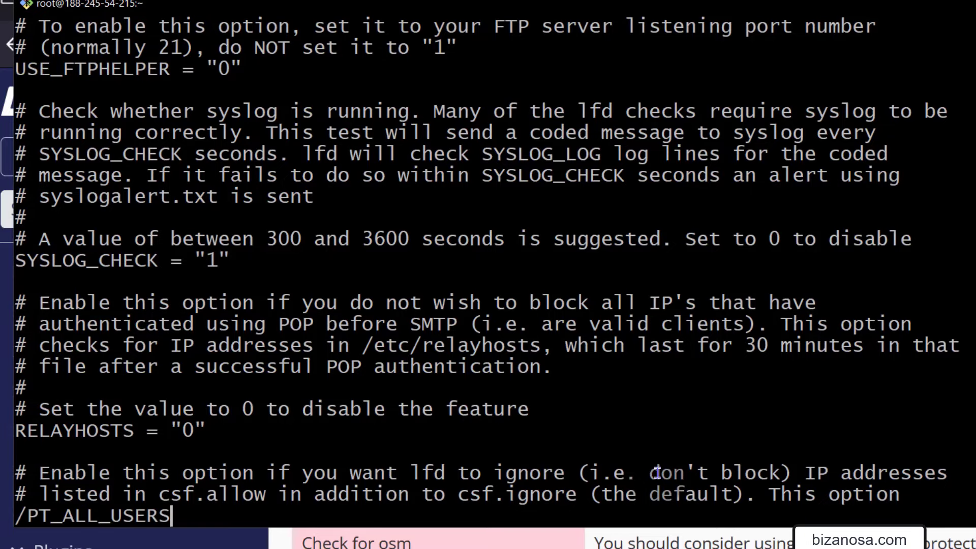
key(Return)
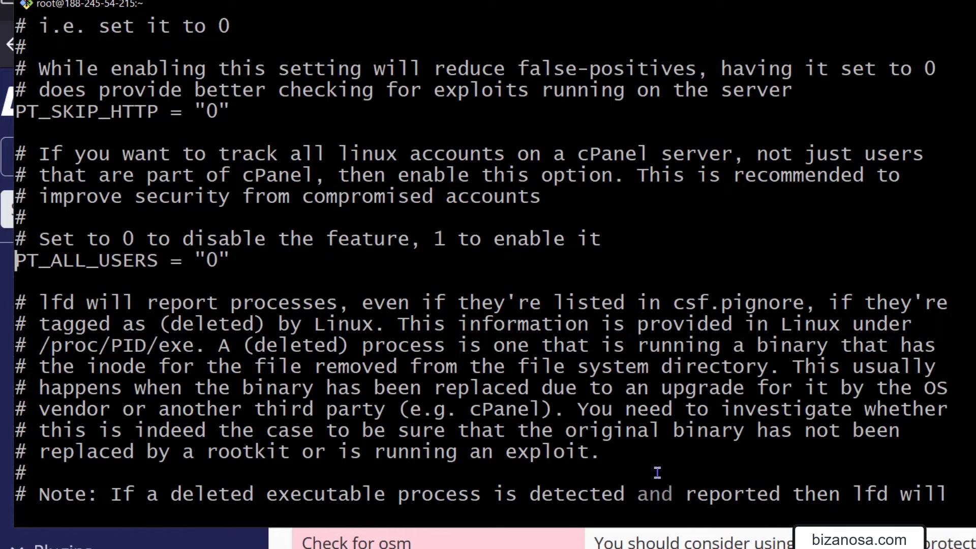
key(shift+a)
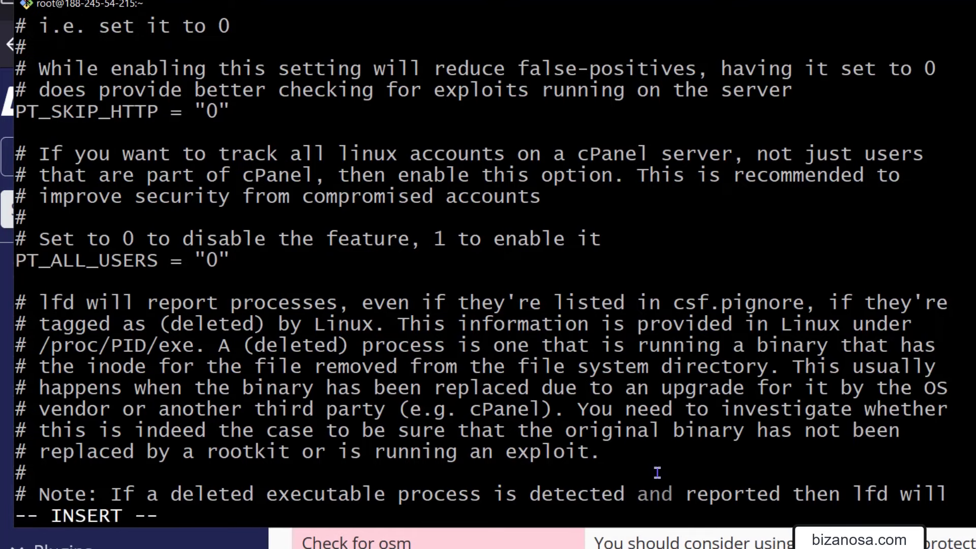
key(Left)
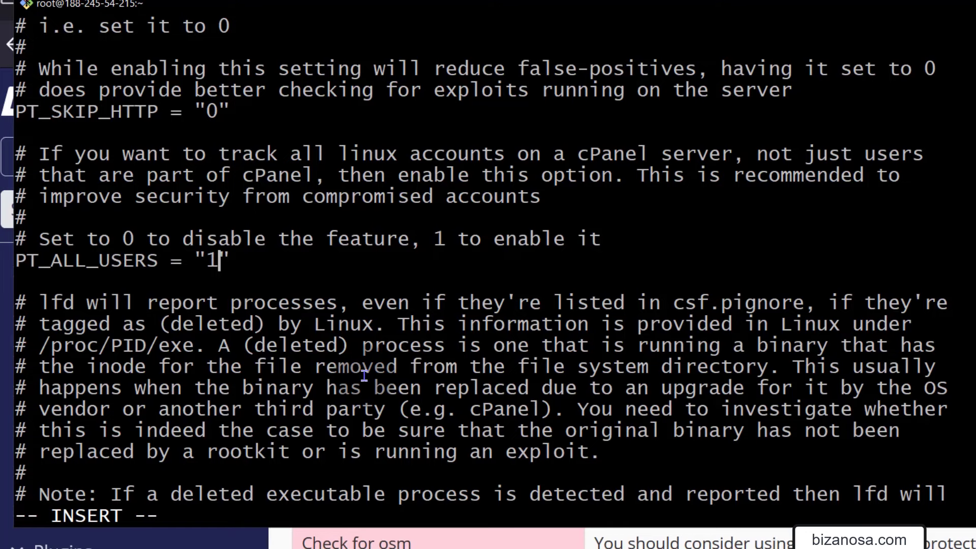
- Save csf.conf and quit vi with :wq
key(Escape)
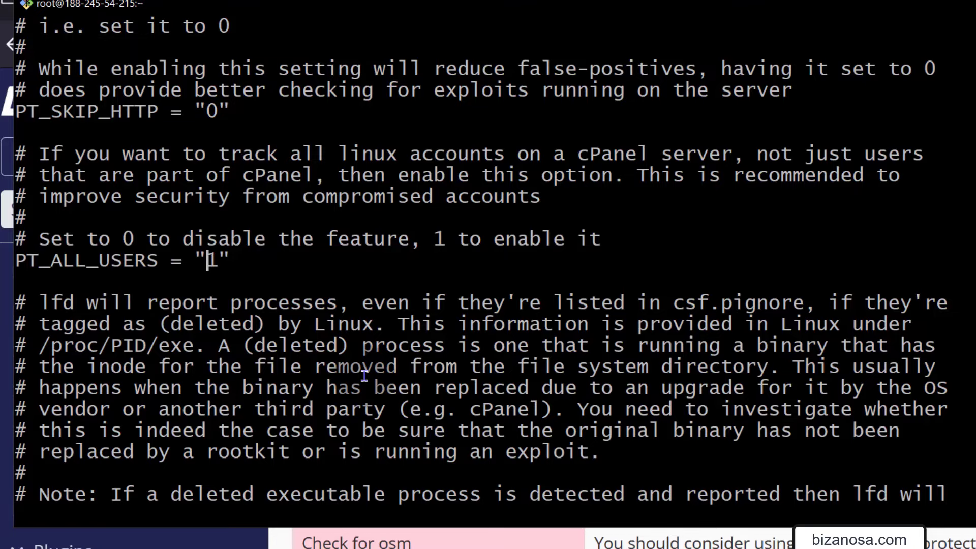
text(:wq)
key(Return)
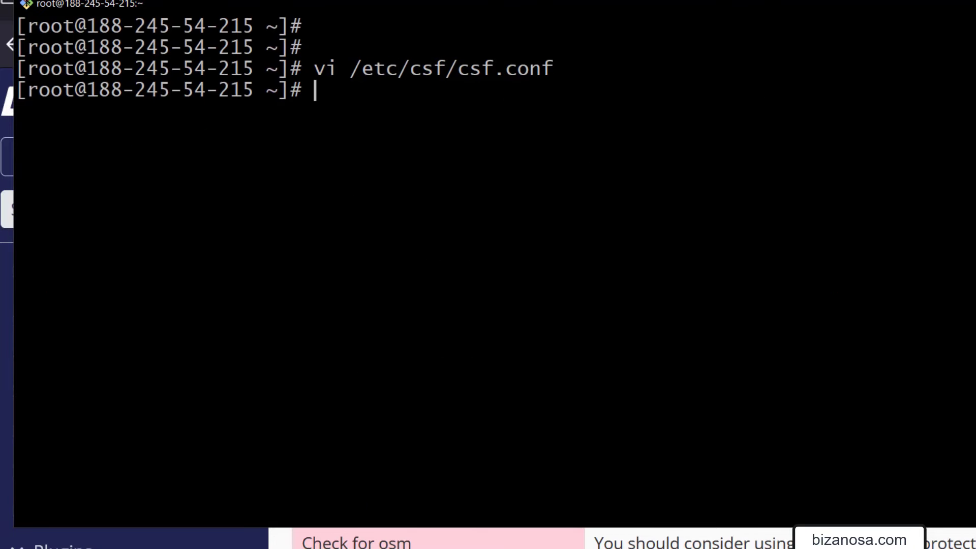
- Open ConfigServer Security & Firewall in WHM and restart the csf firewall
click(516, 548)
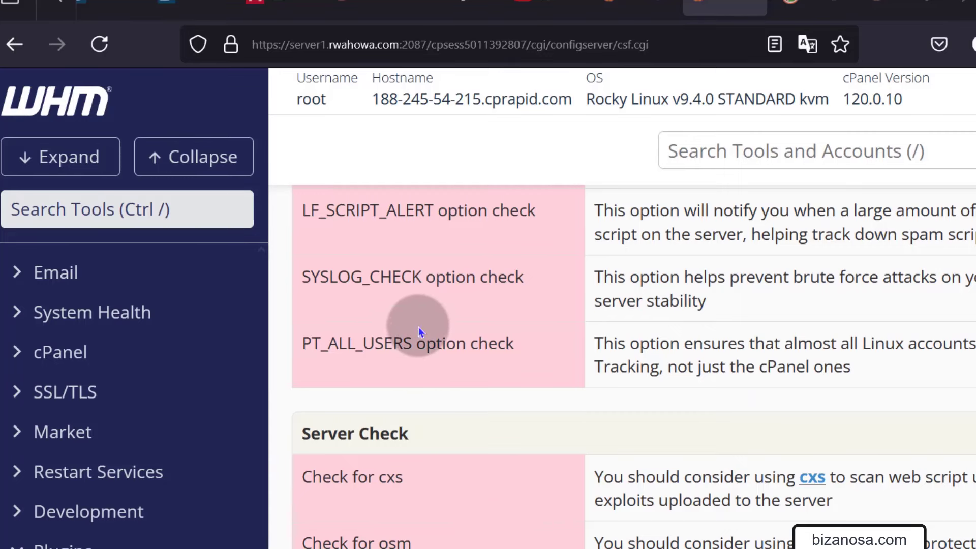
scroll(102, 195, down, 10)
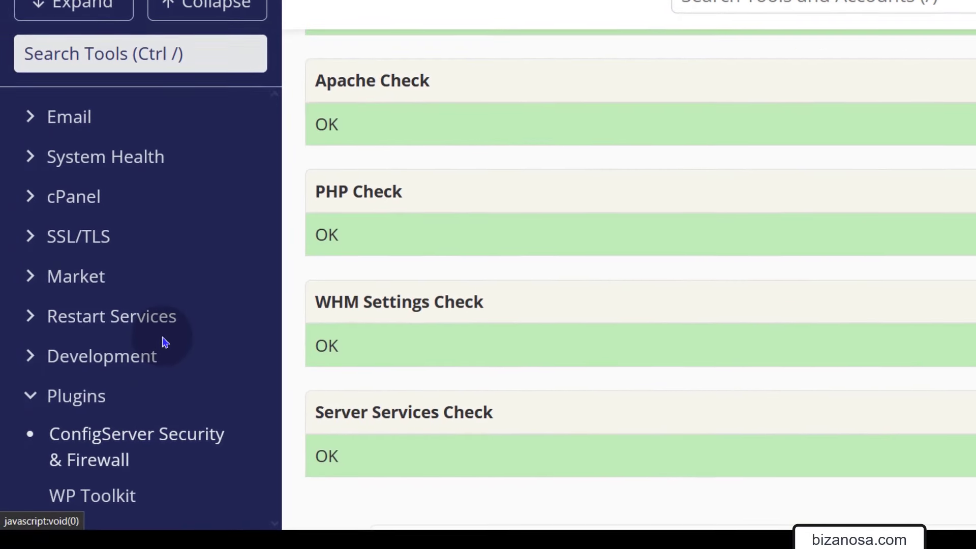
right_click(75, 526)
key(Escape)
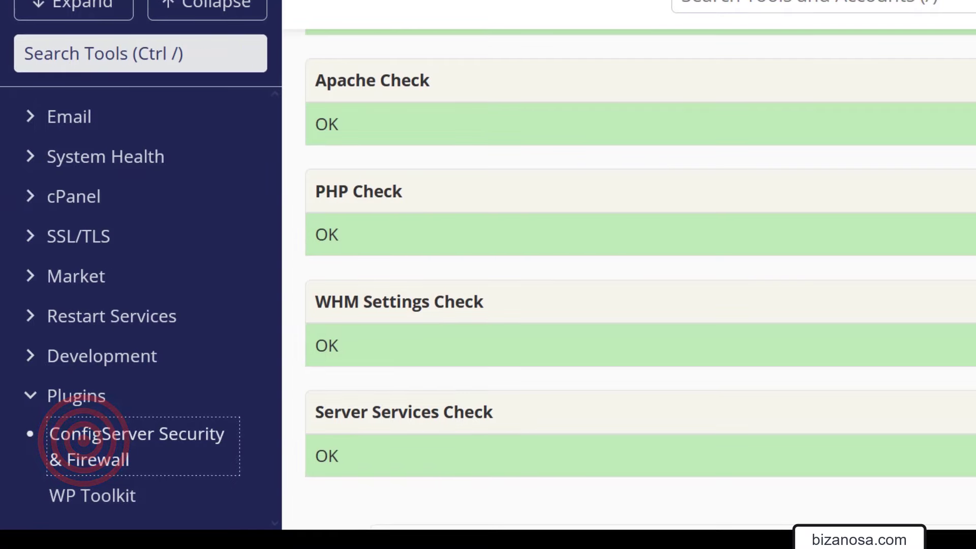
click(114, 442)
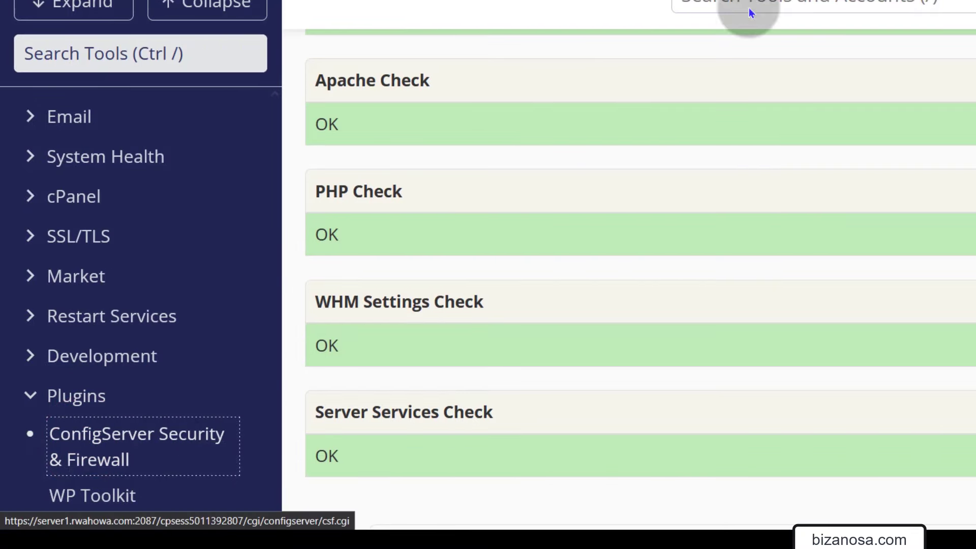
scroll(436, 351, down, 8)
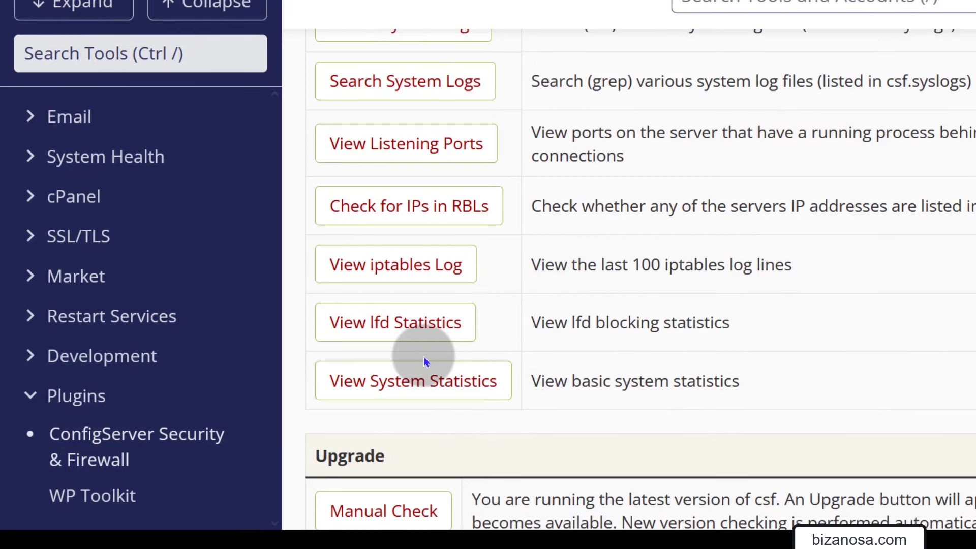
scroll(425, 359, down, 2)
scroll(466, 310, down, 20)
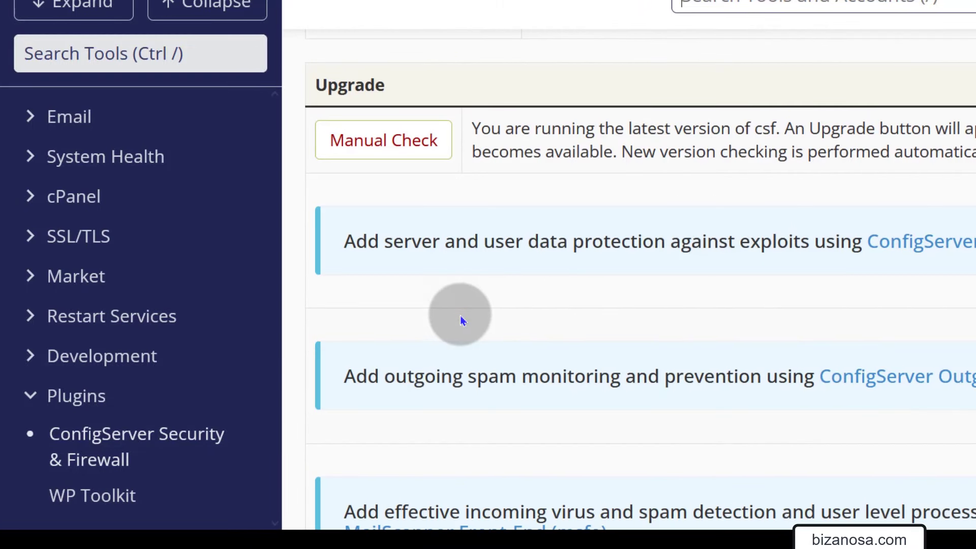
scroll(429, 320, down, 5)
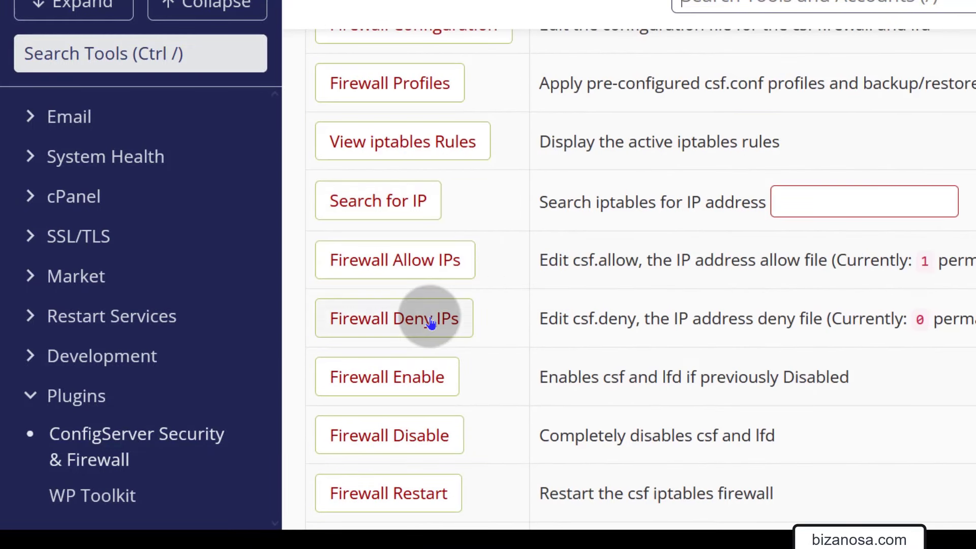
scroll(387, 376, down, 3)
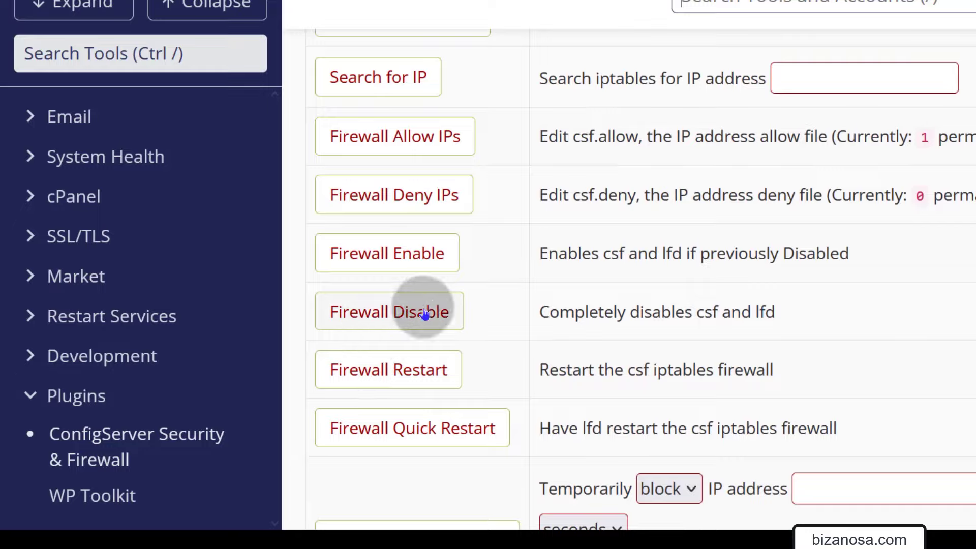
click(380, 371)
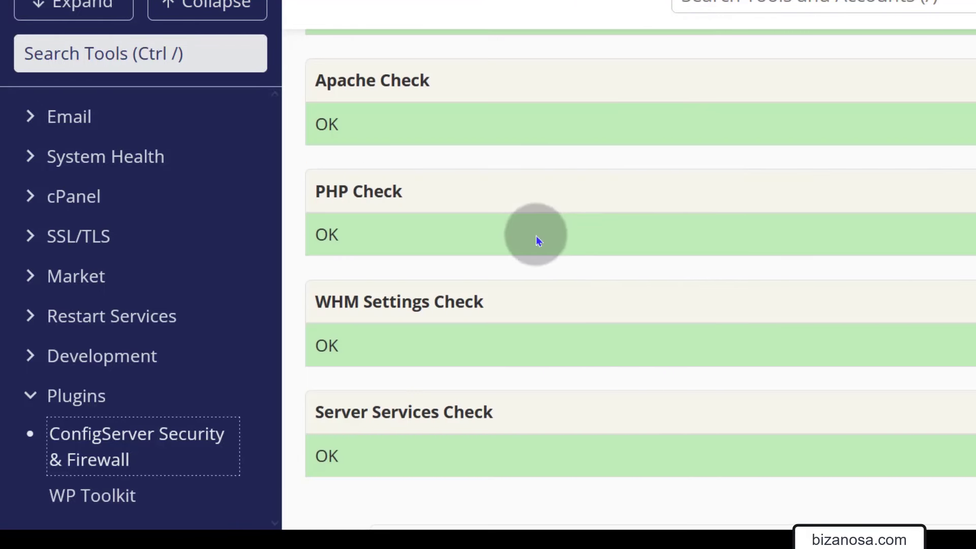
- Reload the csf security check page
scroll(518, 239, down, 10)
scroll(520, 242, up, 15)
scroll(518, 238, up, 4)
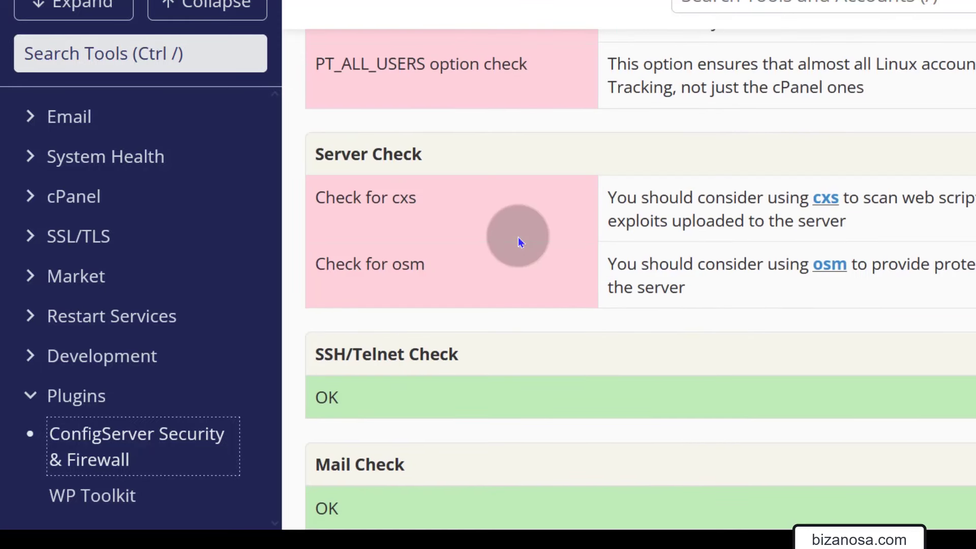
scroll(501, 233, down, 3)
scroll(427, 195, up, 1)
scroll(444, 210, up, 5)
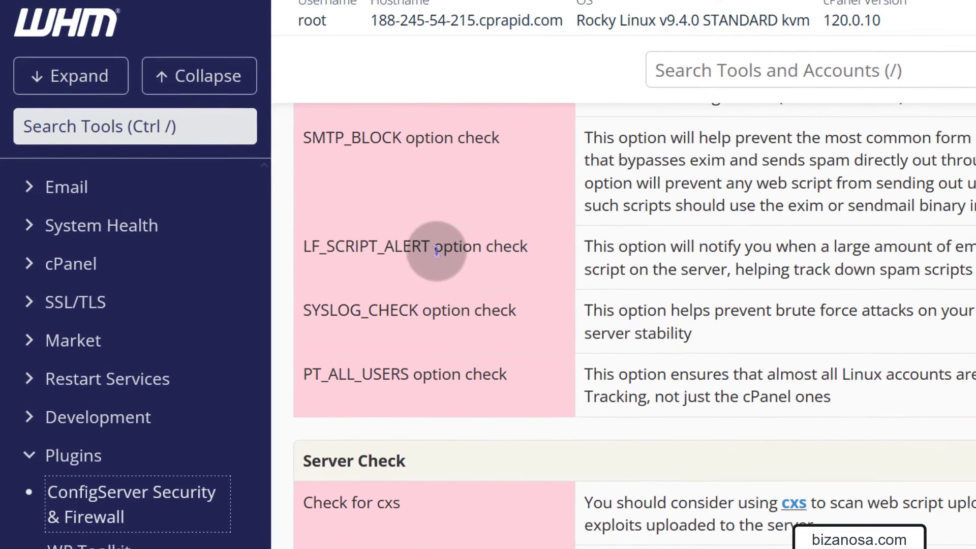
click(112, 33)
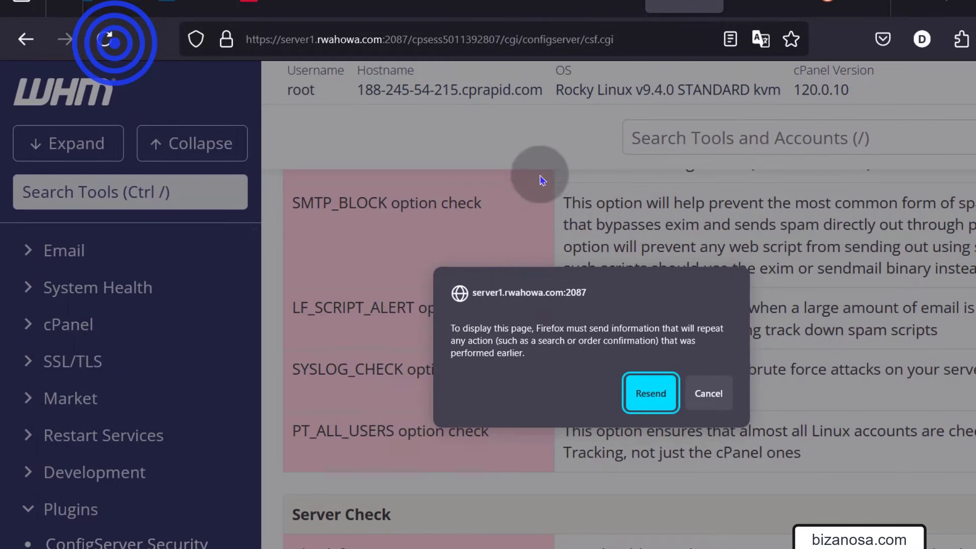
- Resend the check request and review the Firewall Check warning for SYSLOG_CHECK = 1
click(646, 393)
scroll(520, 385, down, 7)
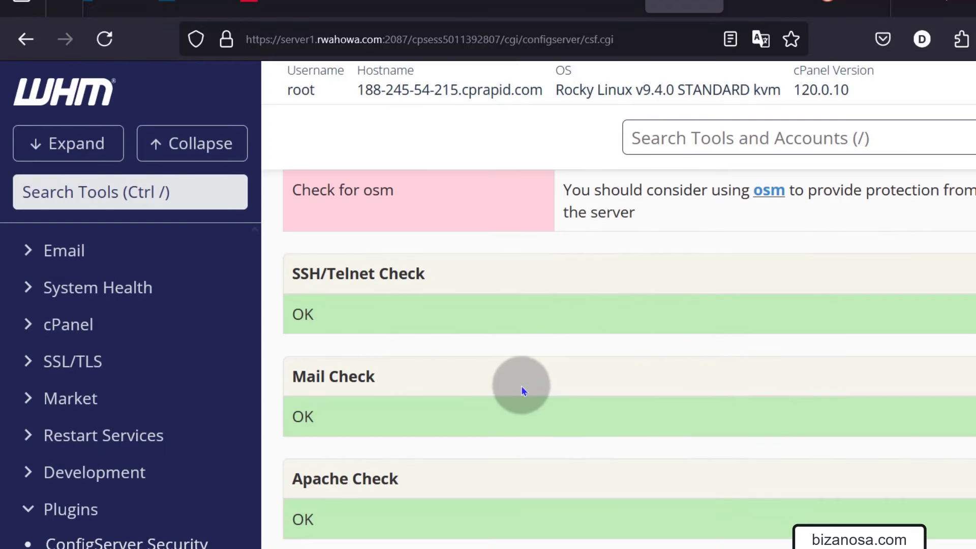
scroll(521, 385, up, 2)
scroll(424, 394, up, 8)
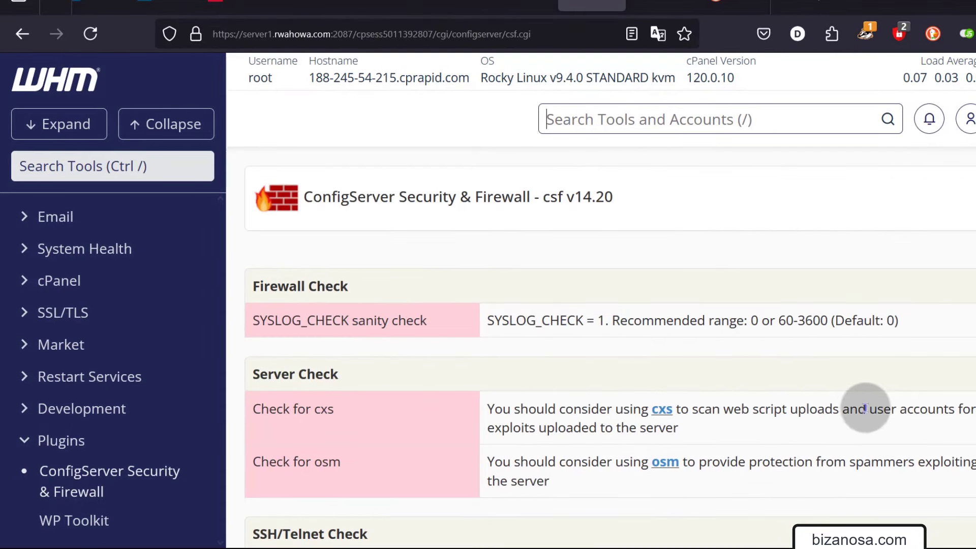
click(909, 469)
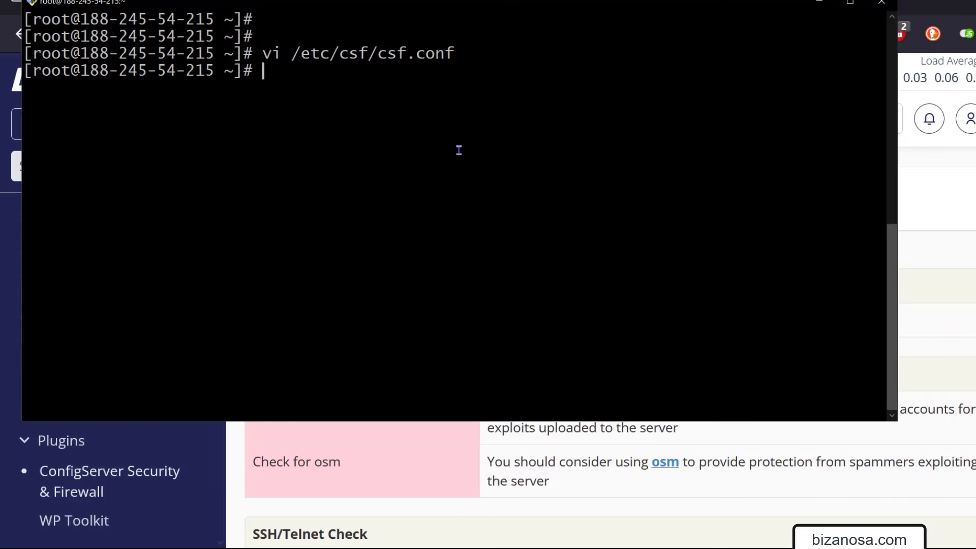
- Reopen csf.conf in vi and locate the SYSLOG_CHECK setting line
key(Up)
key(Return)
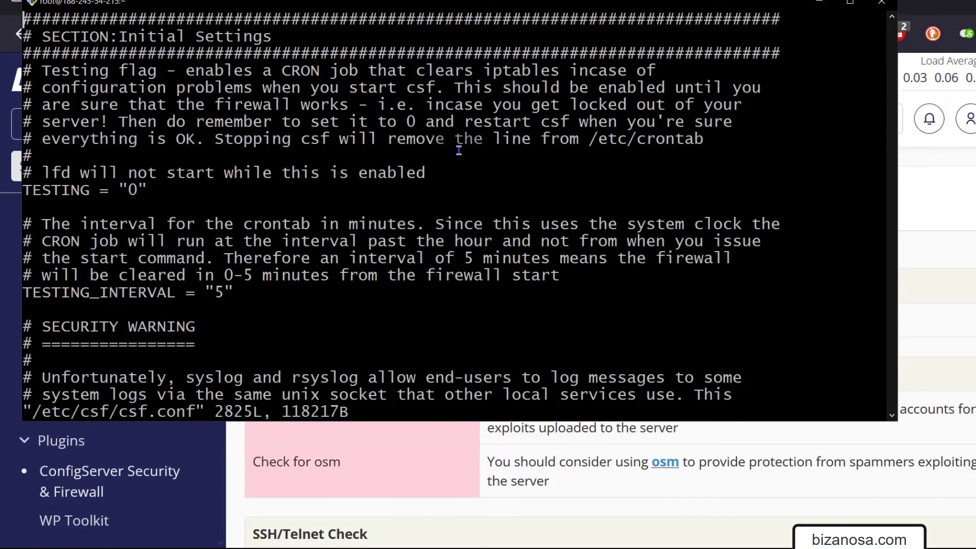
click(235, 450)
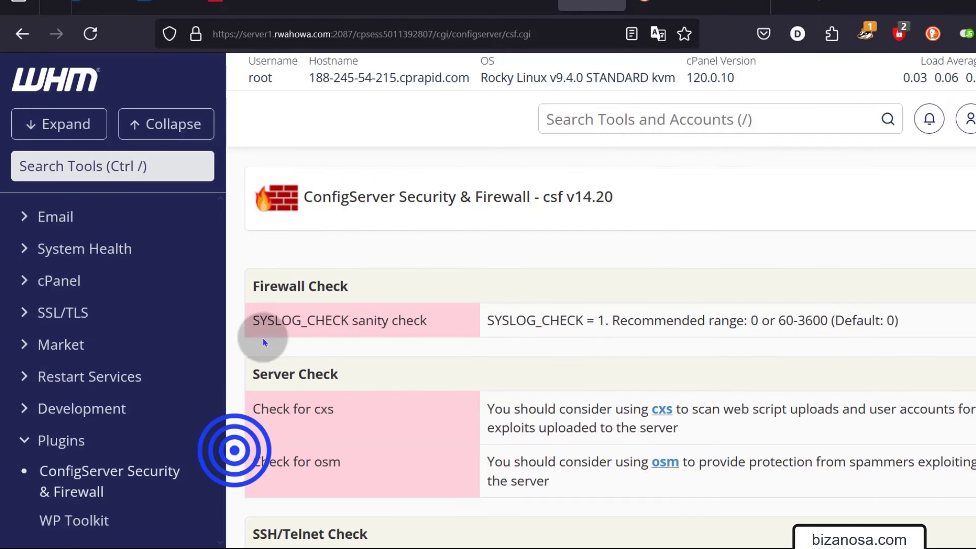
click(255, 320)
key(alt+Tab)
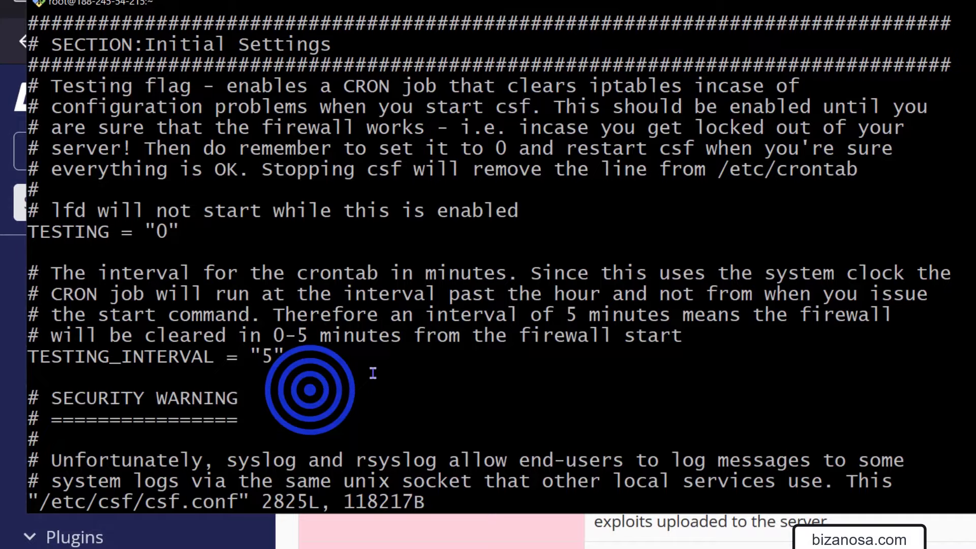
key(slash)
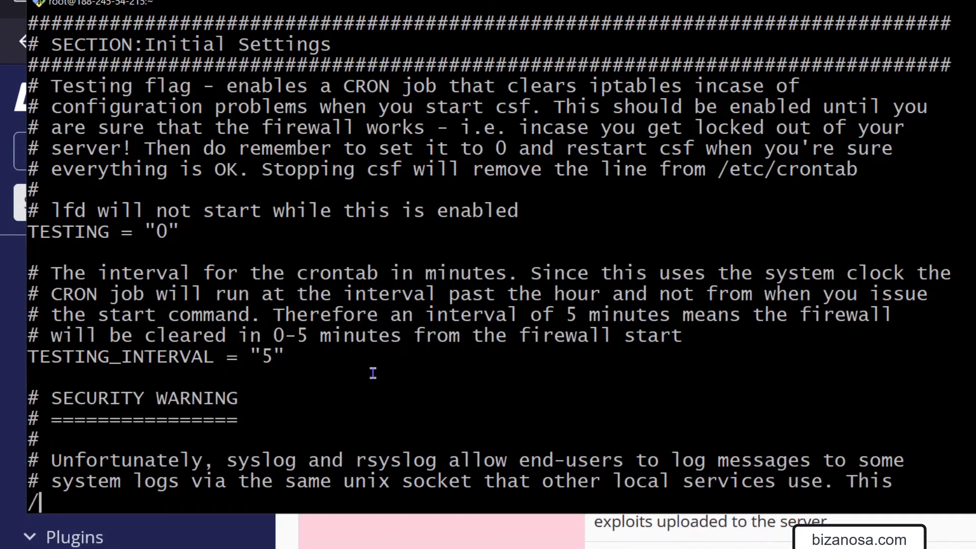
text(SYSLOG_CHECK)
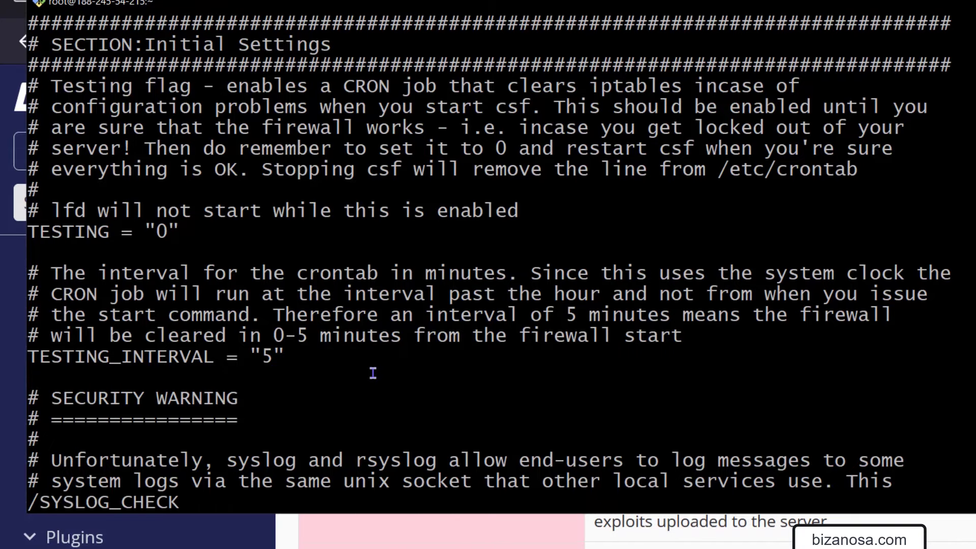
key(Return)
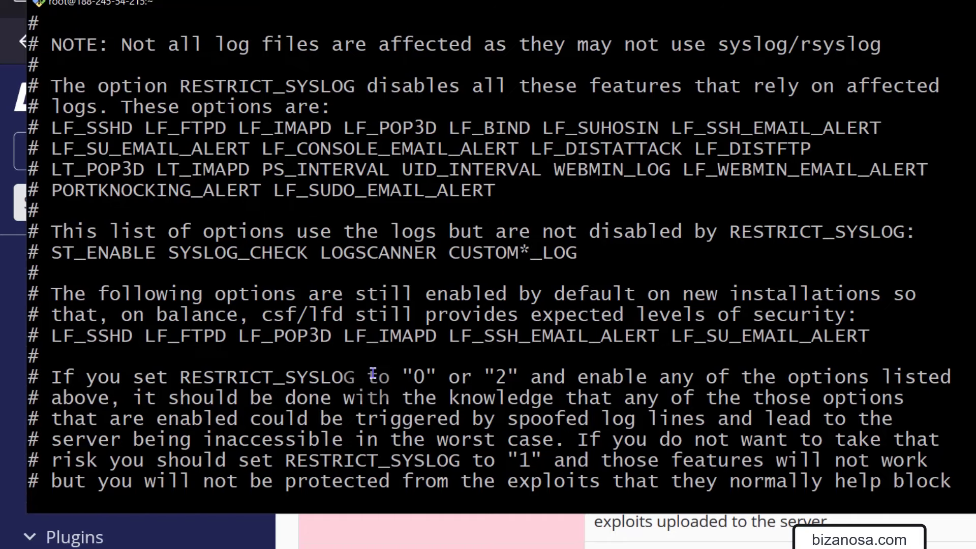
key(n)
key(n)
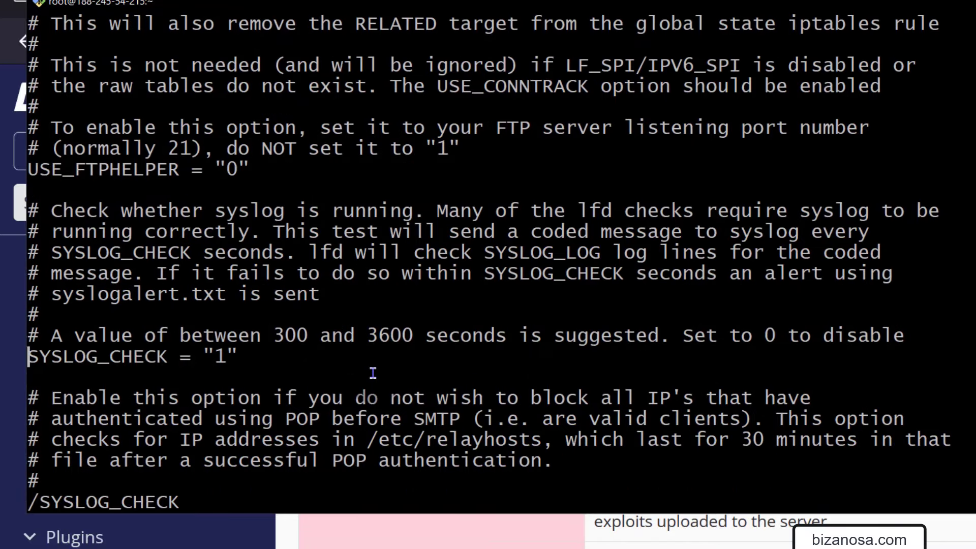
- Change SYSLOG_CHECK from "1" to "500" and save with :wq
key(i)
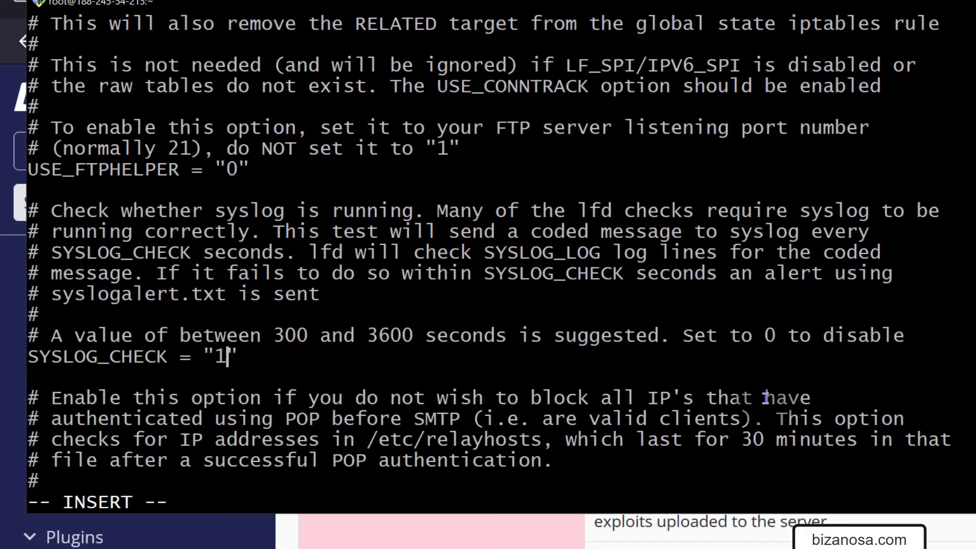
key(BackSpace)
text(500)
key(Escape)
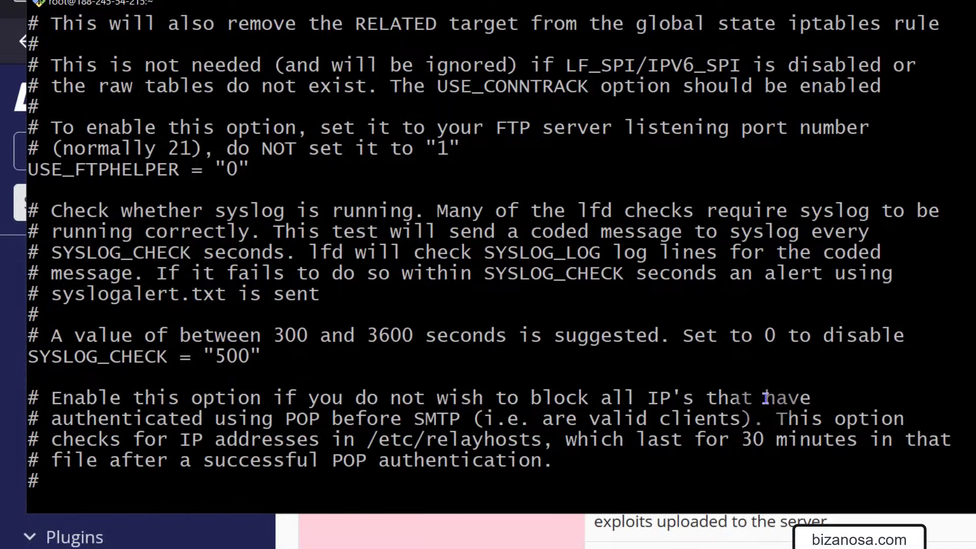
text(:wq)
key(Return)
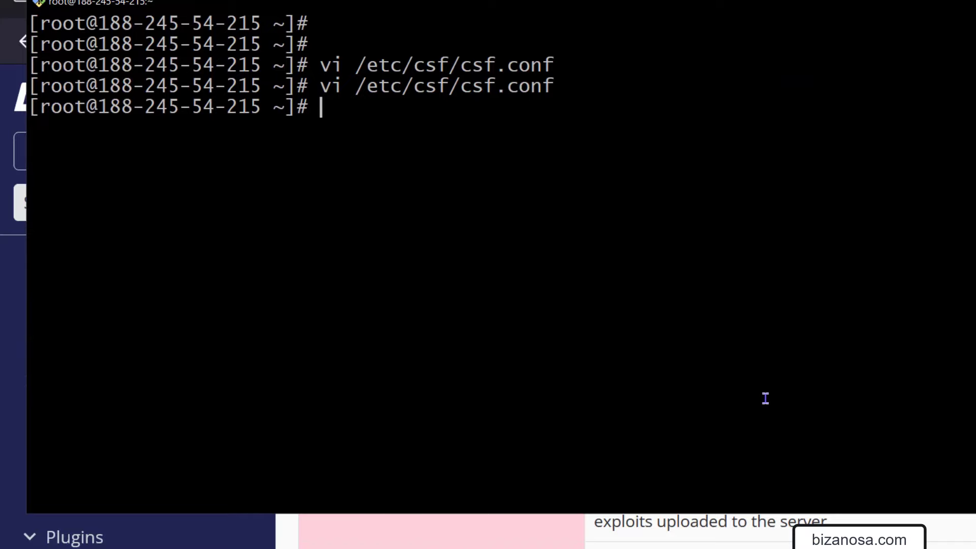
- Run `csf -r` at the shell prompt to reload the firewall rules
text(csr)
key(BackSpace)
text(f -r)
key(Return)
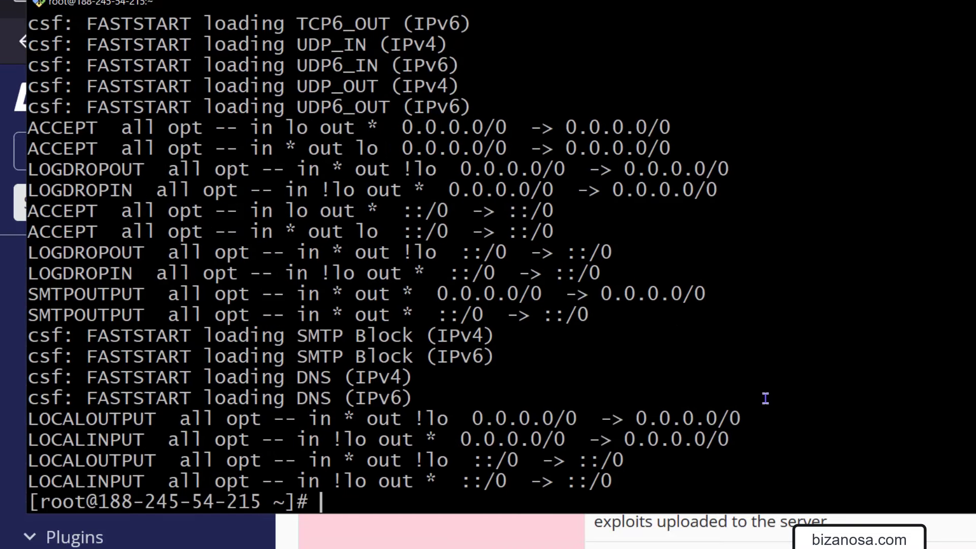
key(alt+Tab)
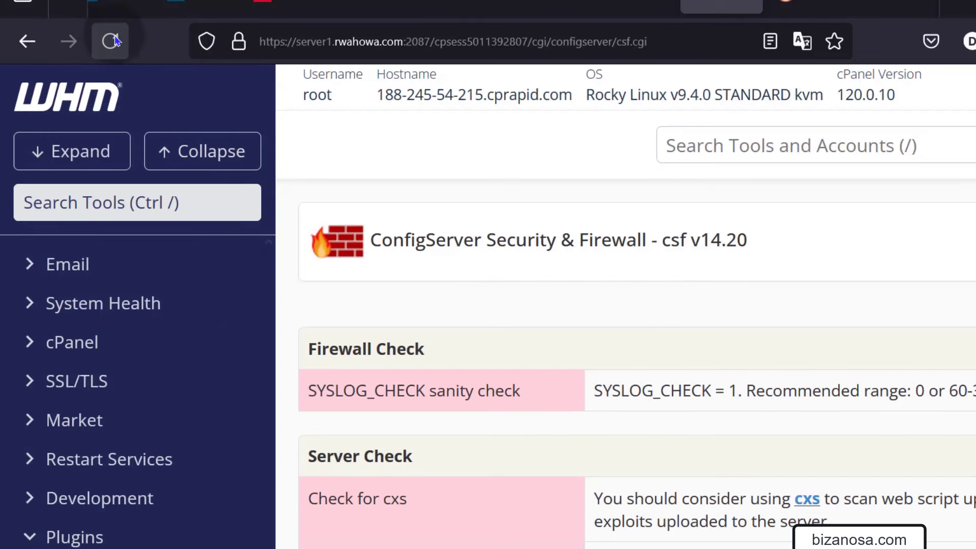
- Reload the csf check page and confirm Firewall Check OK with server score 102/104
click(110, 41)
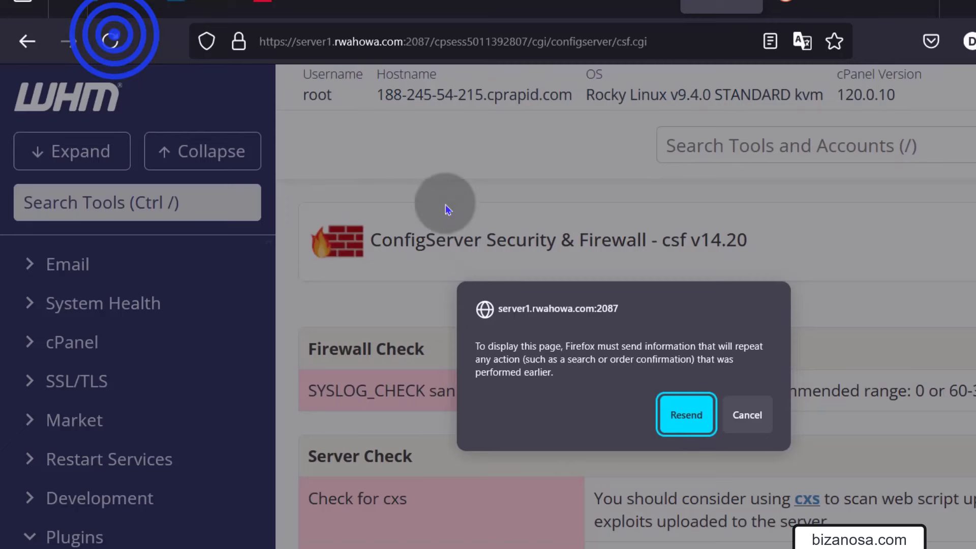
click(684, 409)
drag(305, 390, 381, 387)
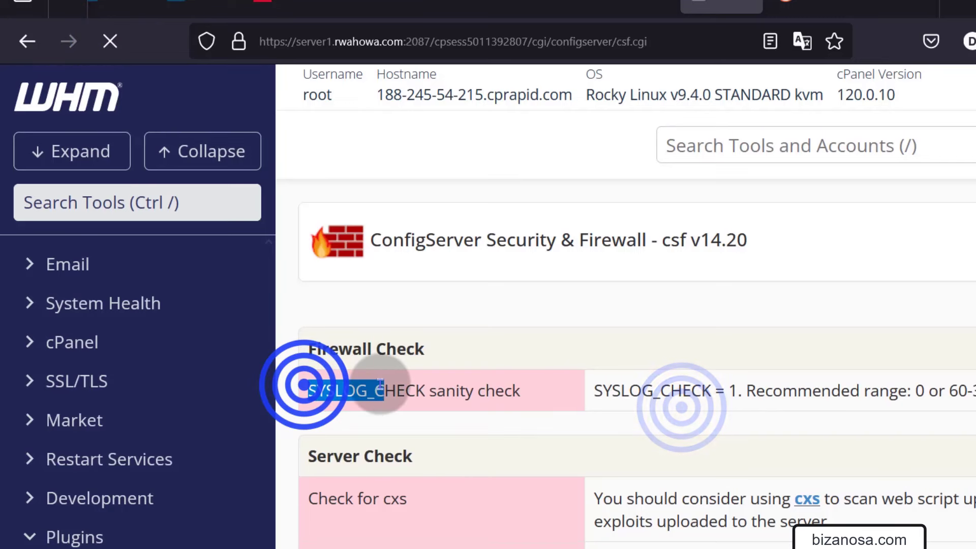
click(563, 330)
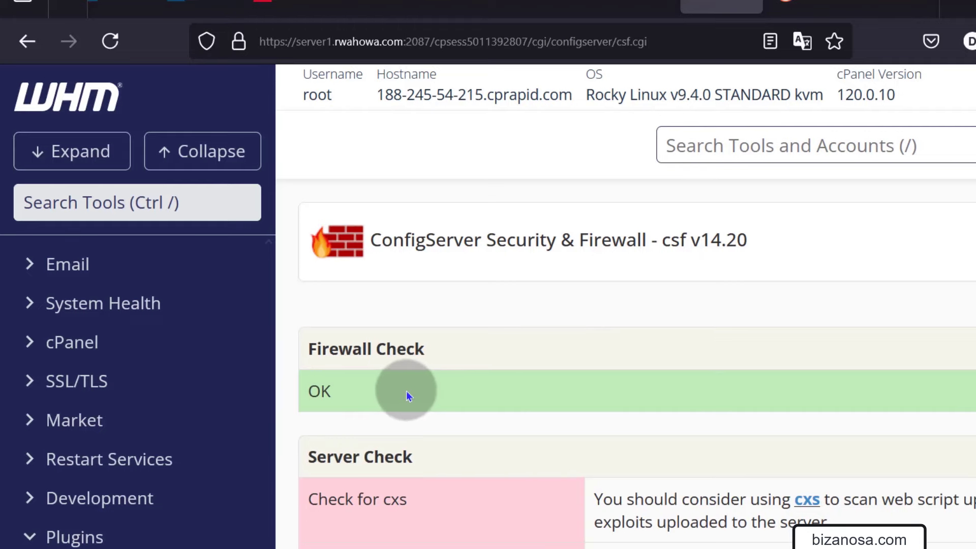
scroll(479, 355, down, 10)
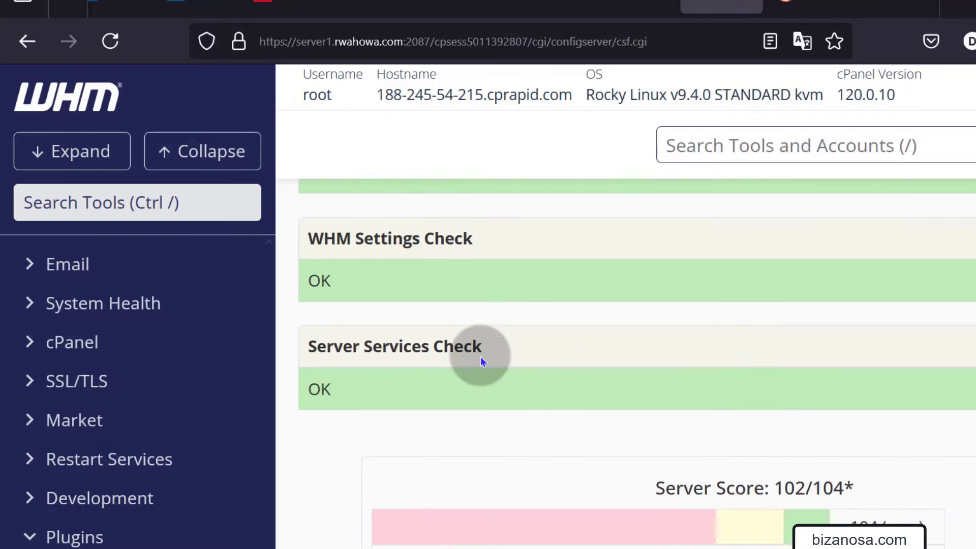
scroll(480, 355, up, 8)
scroll(833, 290, down, 12)
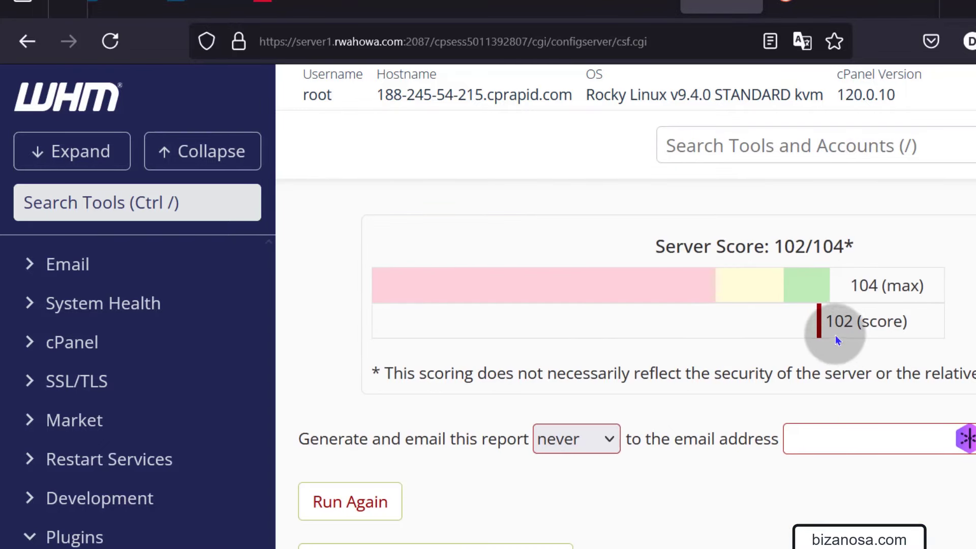
scroll(609, 387, down, 5)
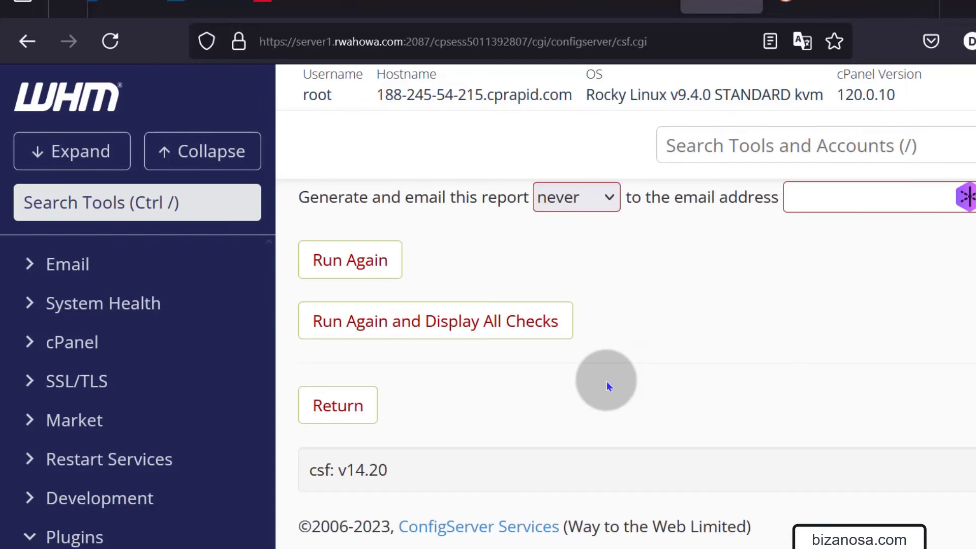
scroll(608, 387, up, 20)
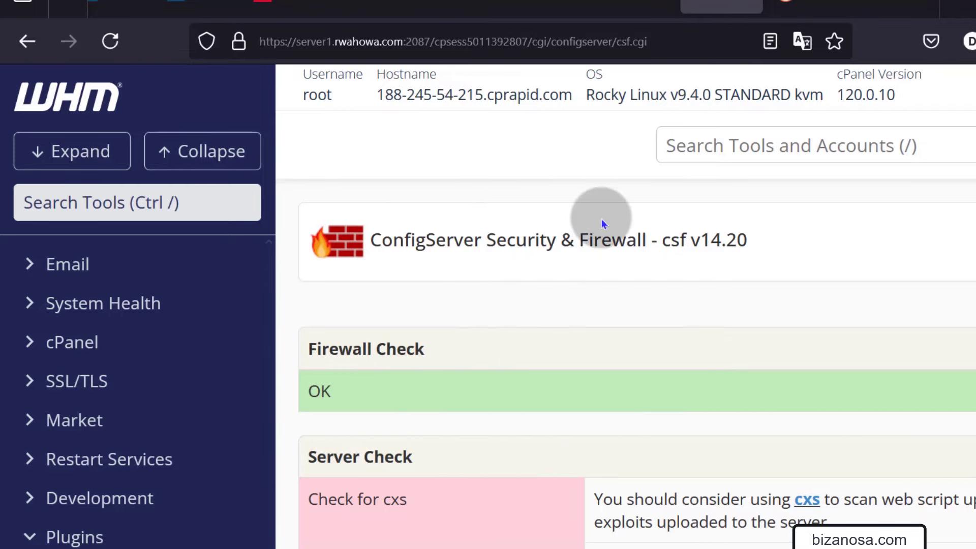
scroll(645, 212, down, 20)
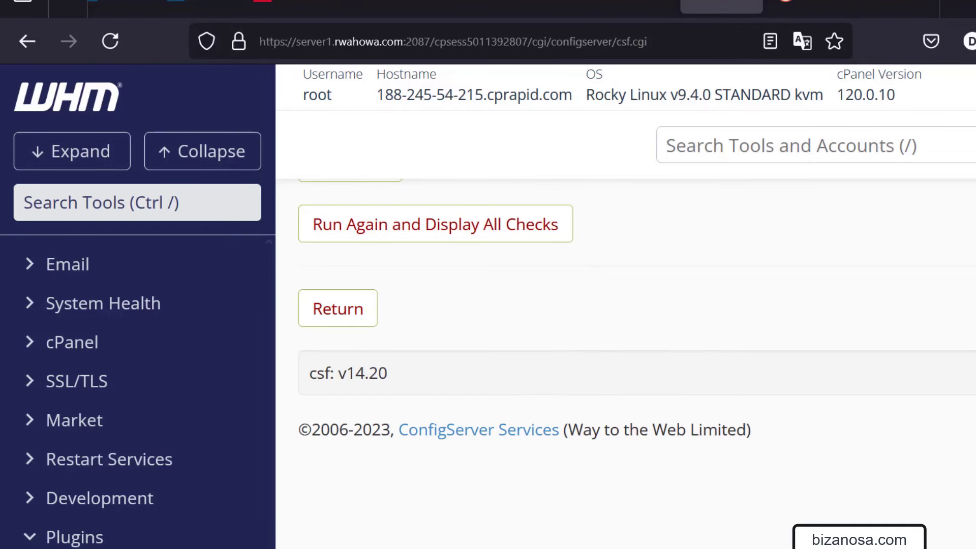
- Search cPanel Docs for 'security best practices' and open the Security Best Practices article
click(630, 548)
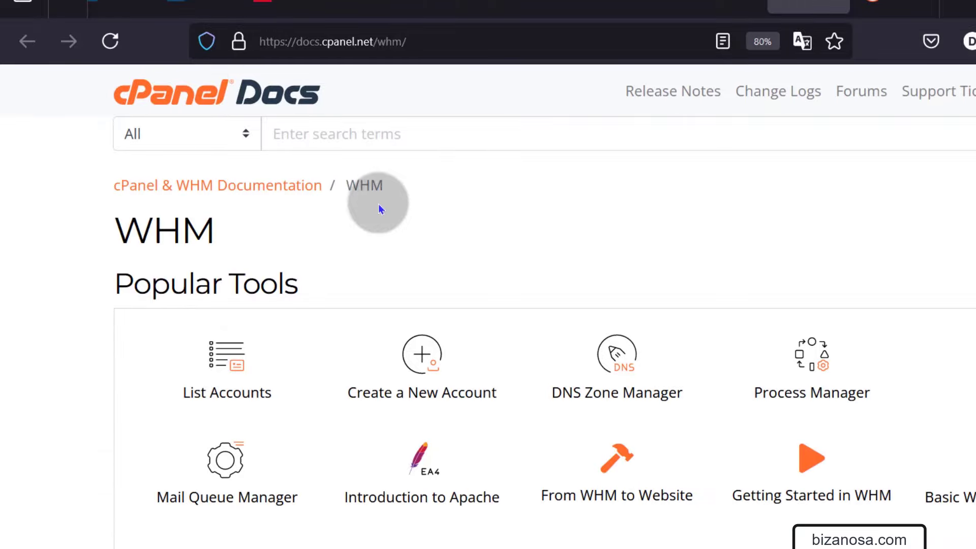
click(375, 124)
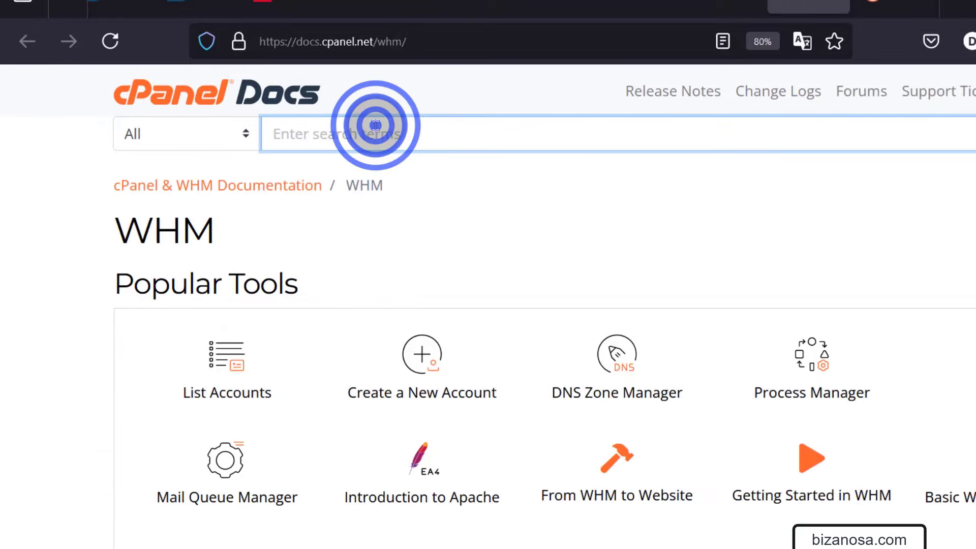
text(sec)
click(310, 163)
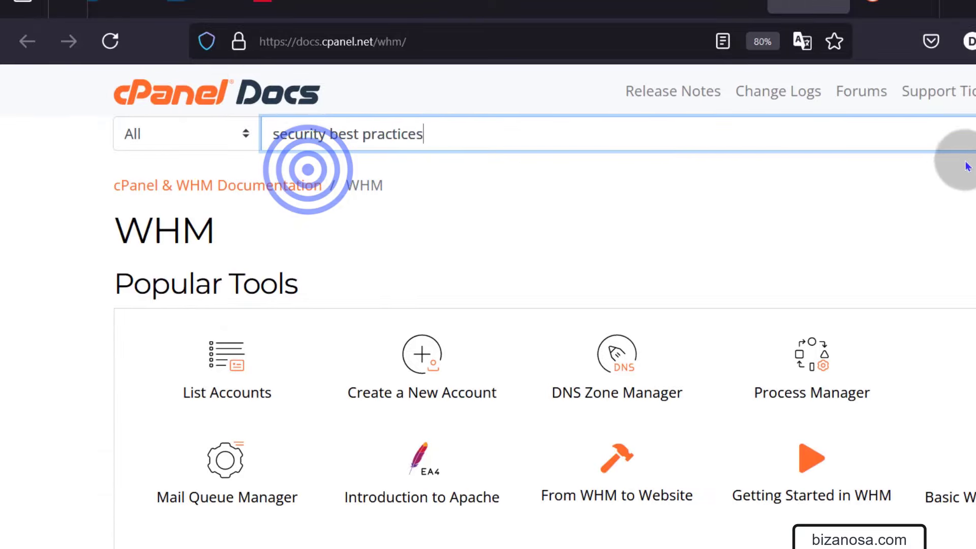
key(Return)
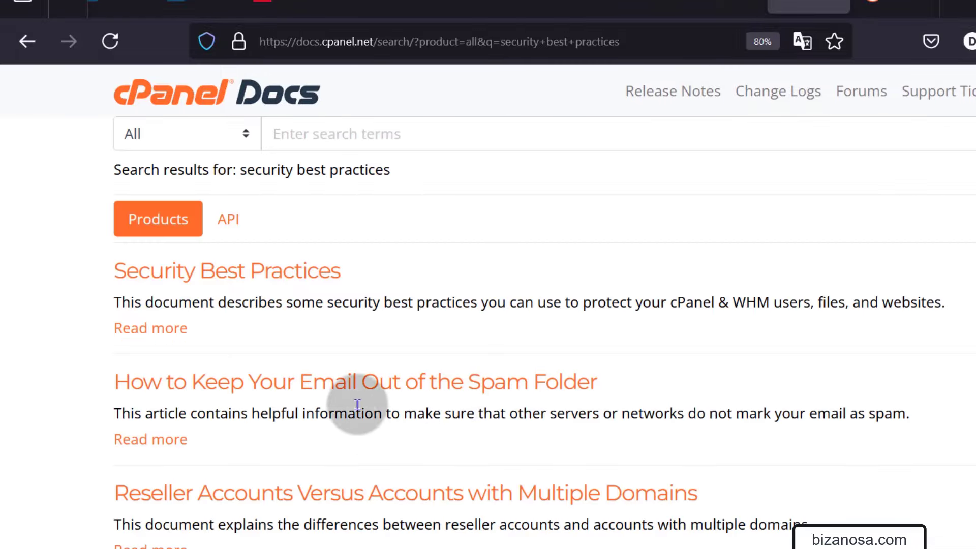
click(222, 281)
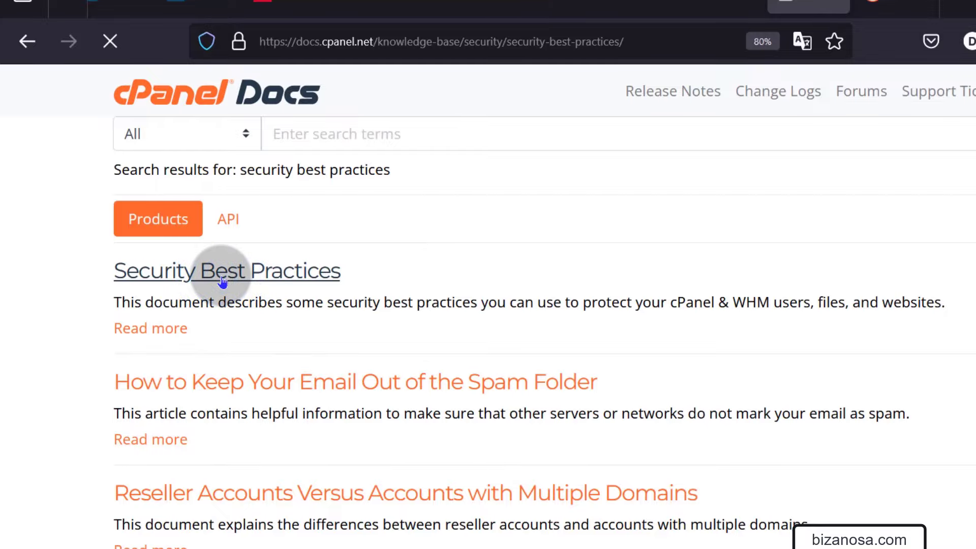
- Open the Tips to Make Your Server More Secure link in a new tab and view it
scroll(580, 371, down, 3)
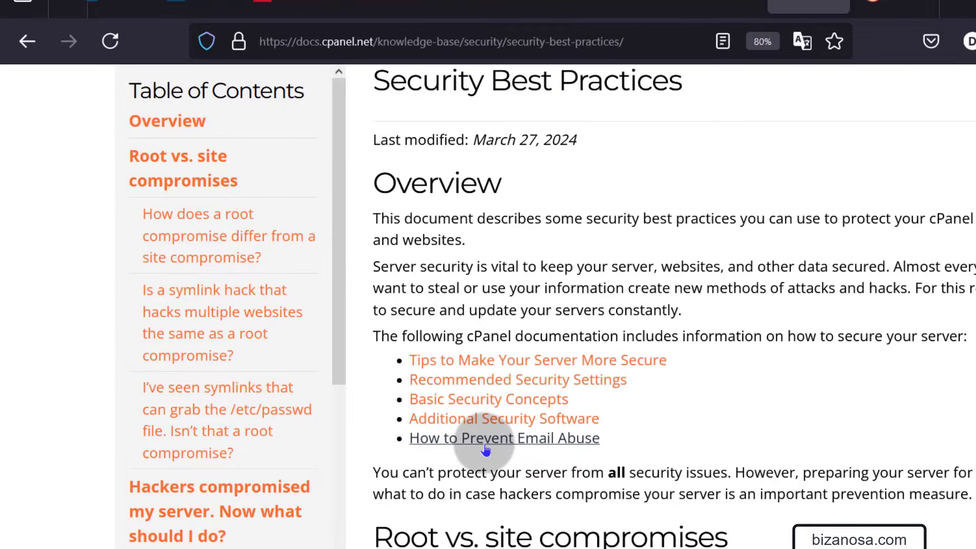
right_click(465, 361)
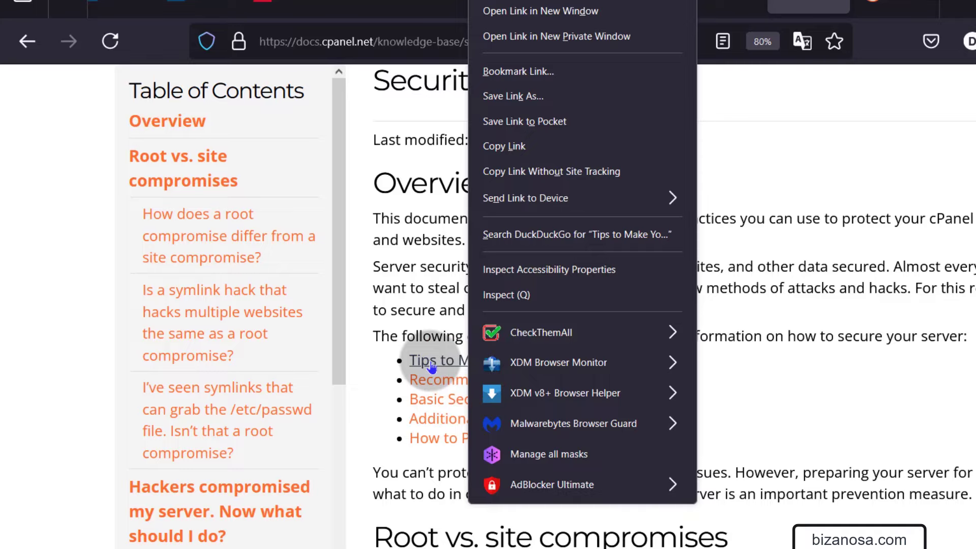
click(523, 5)
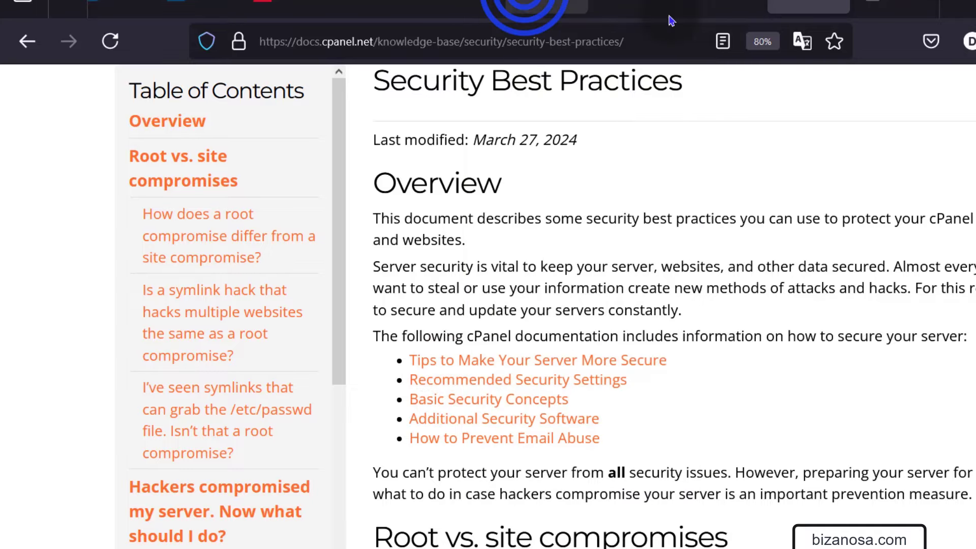
click(893, 6)
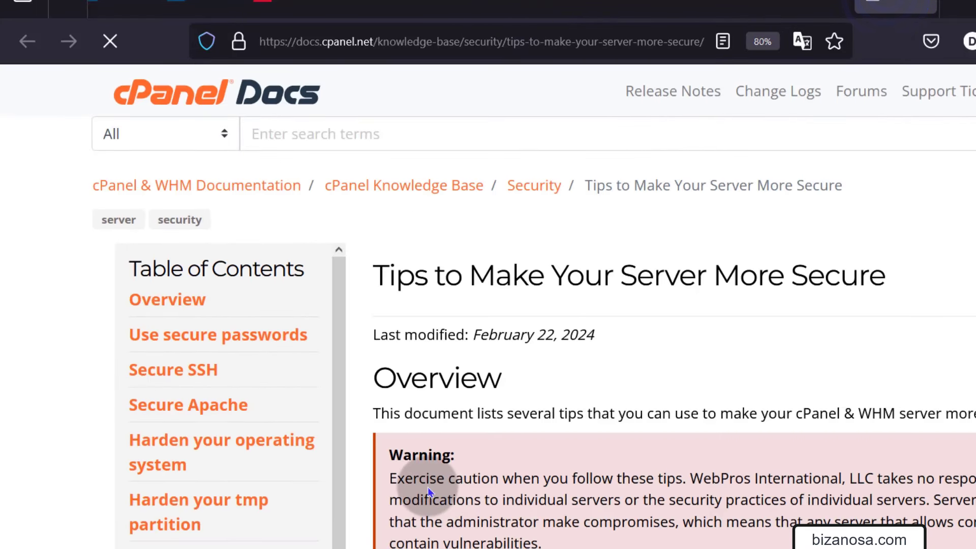
scroll(592, 350, down, 5)
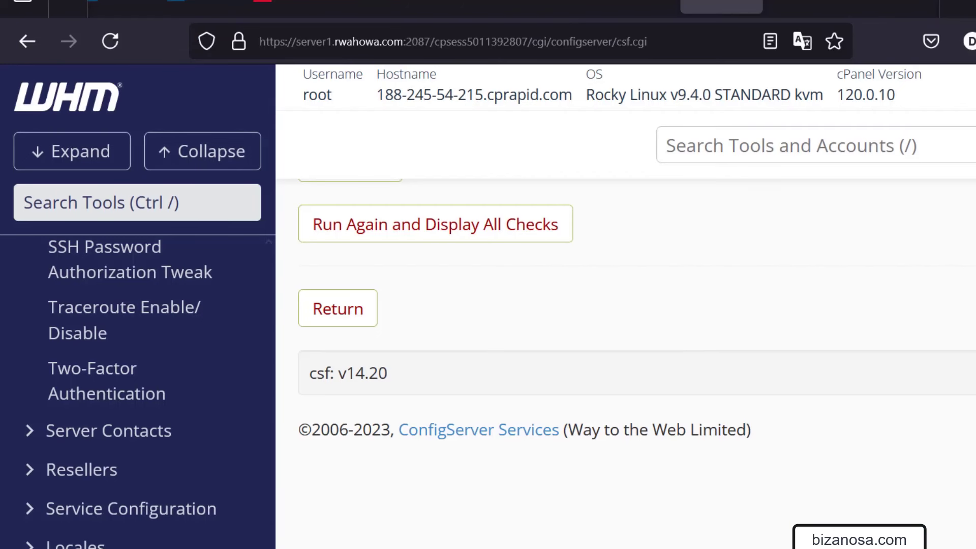
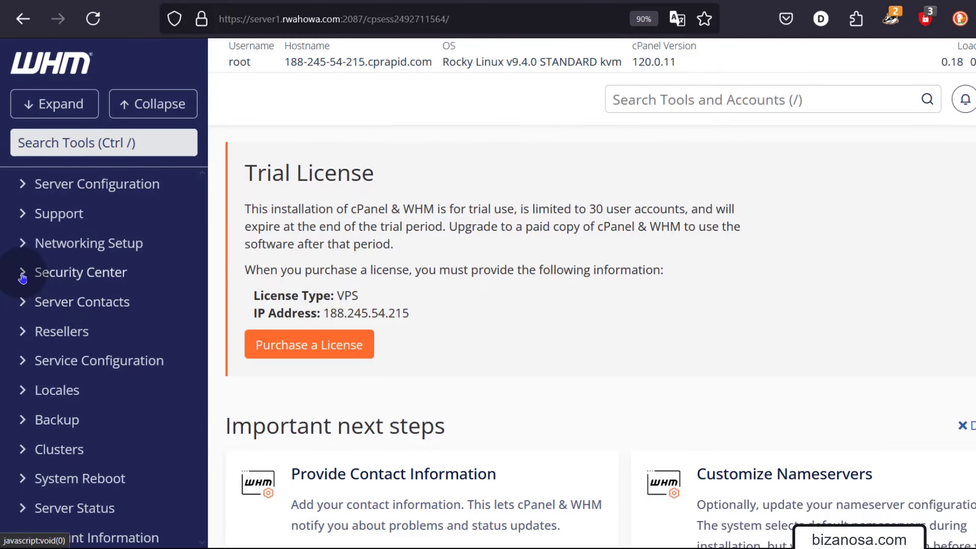
- Search the WHM tools for '2f' and open the Two-Factor Authentication page, zoomed out
click(93, 138)
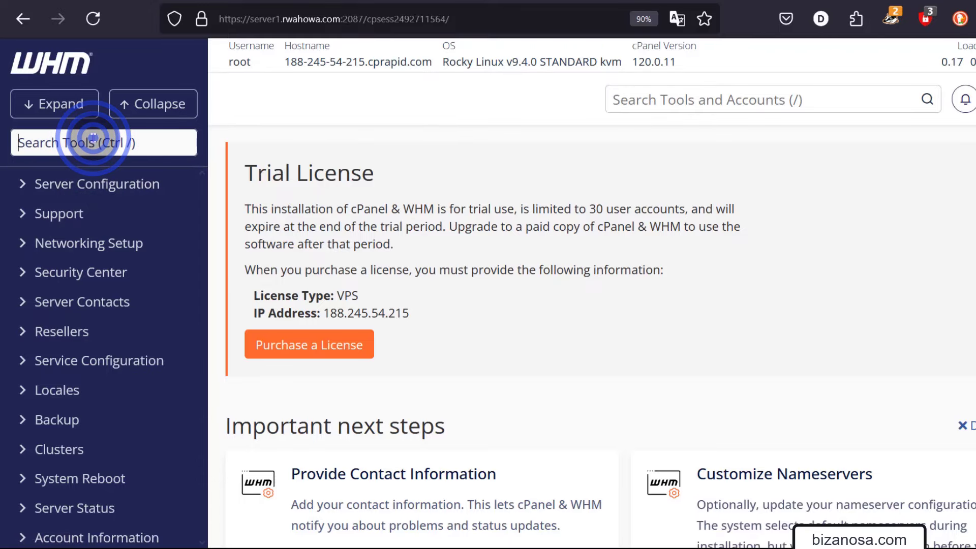
click(102, 144)
text(2fa)
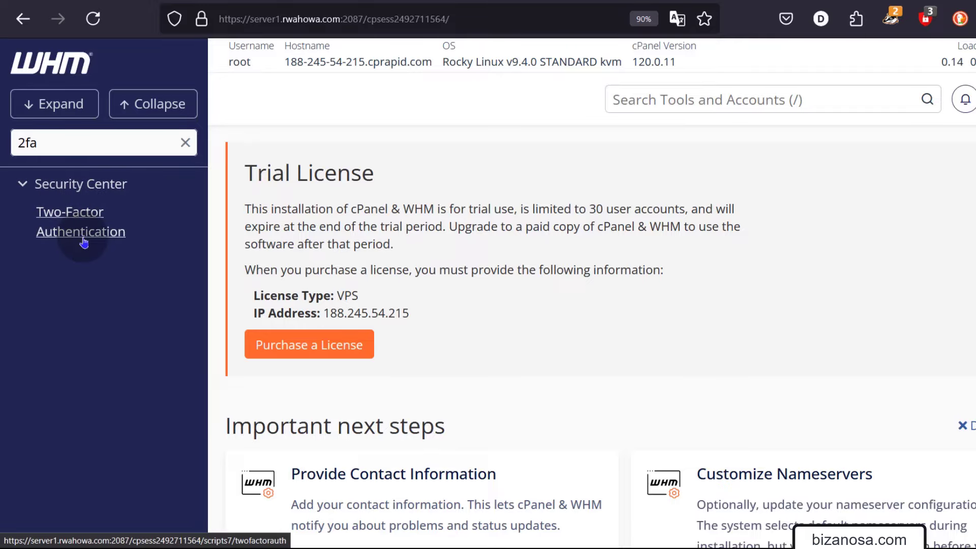
click(68, 223)
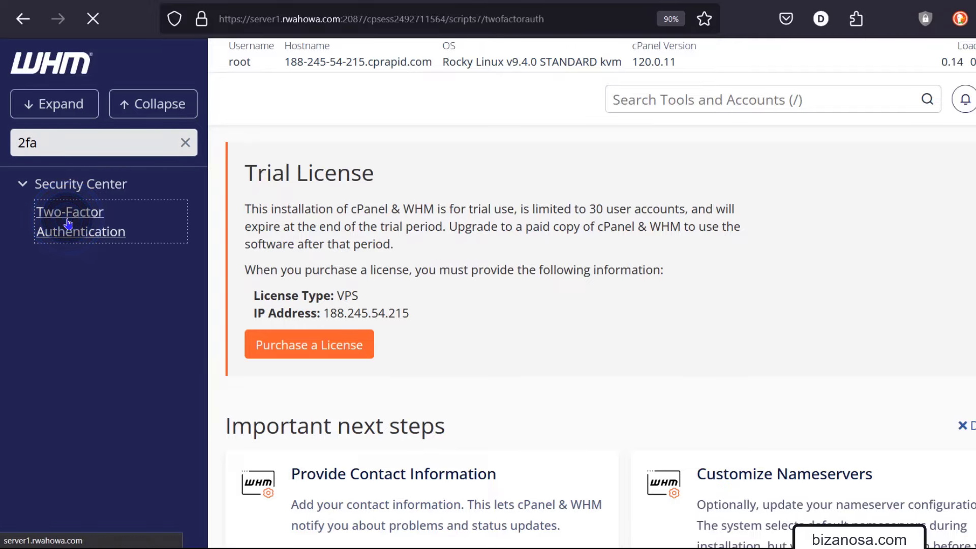
scroll(496, 268, down, 5)
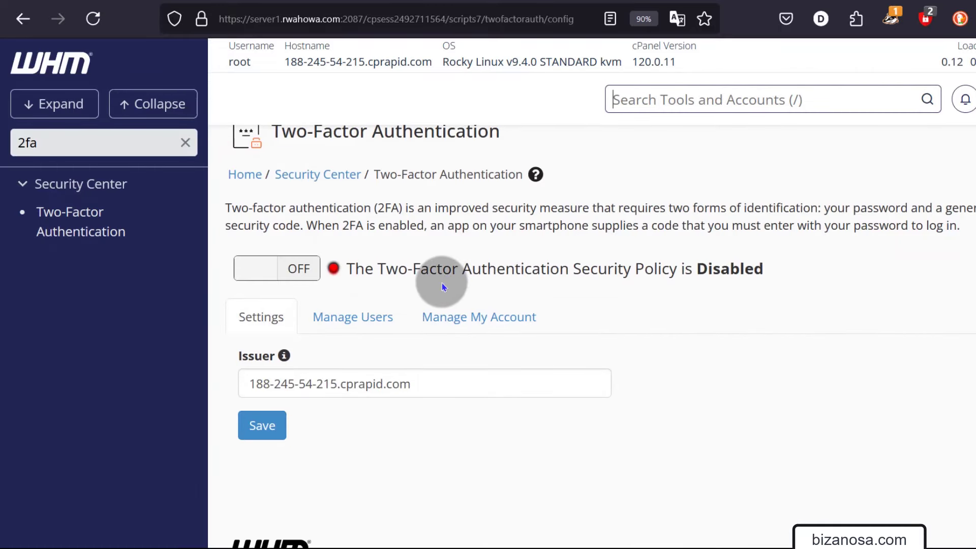
key(ctrl+minus)
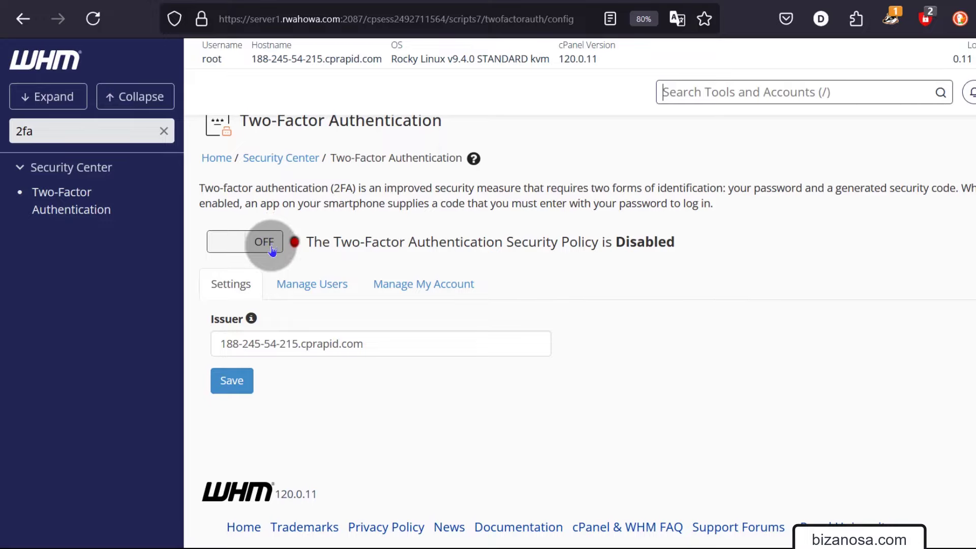
- Turn the 2FA policy on, save issuer 'My WHM Server1', then view root's 2FA status
click(245, 246)
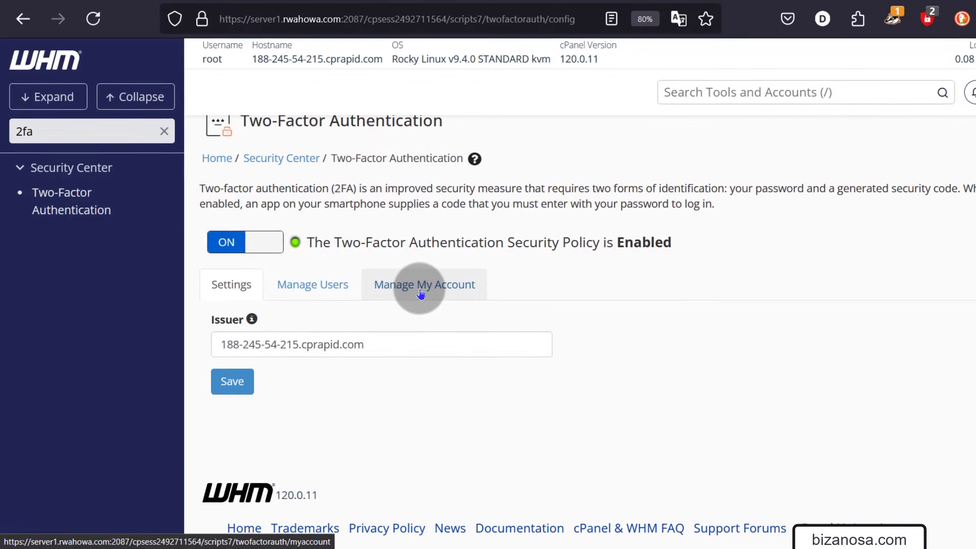
drag(381, 373, 226, 368)
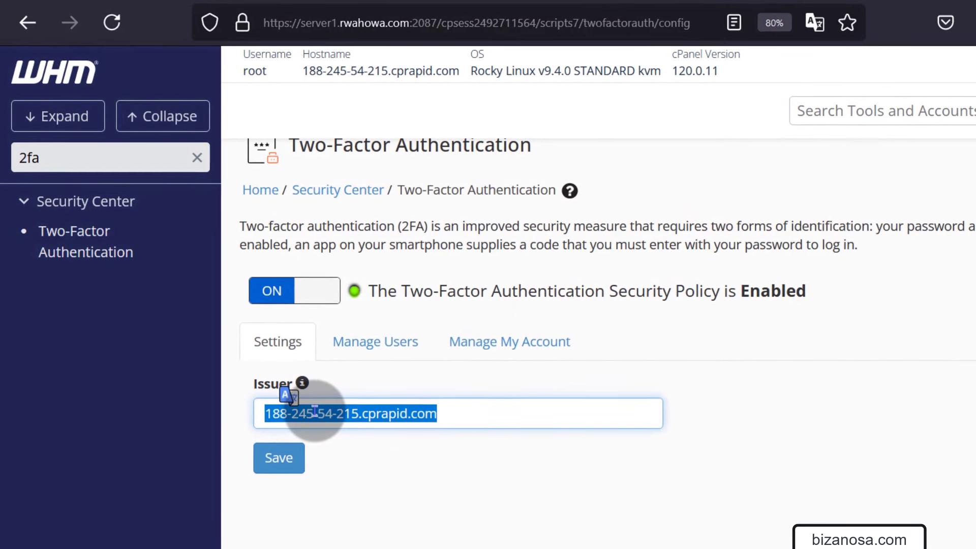
click(311, 411)
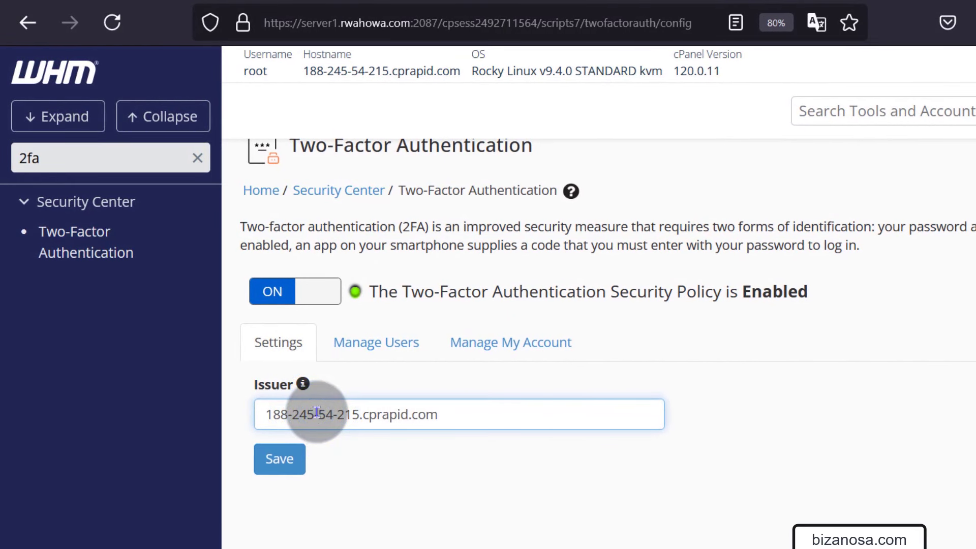
drag(457, 414, 206, 420)
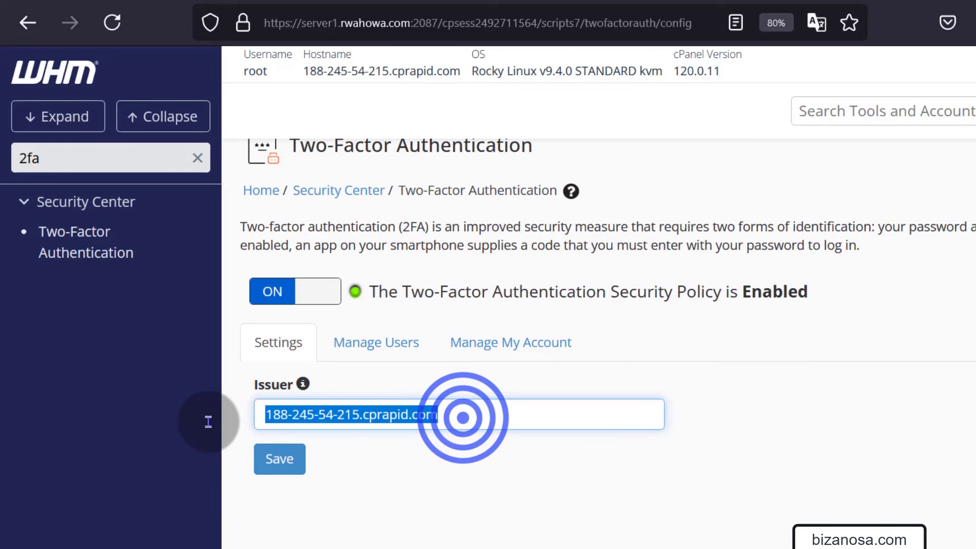
text(WHM Server1)
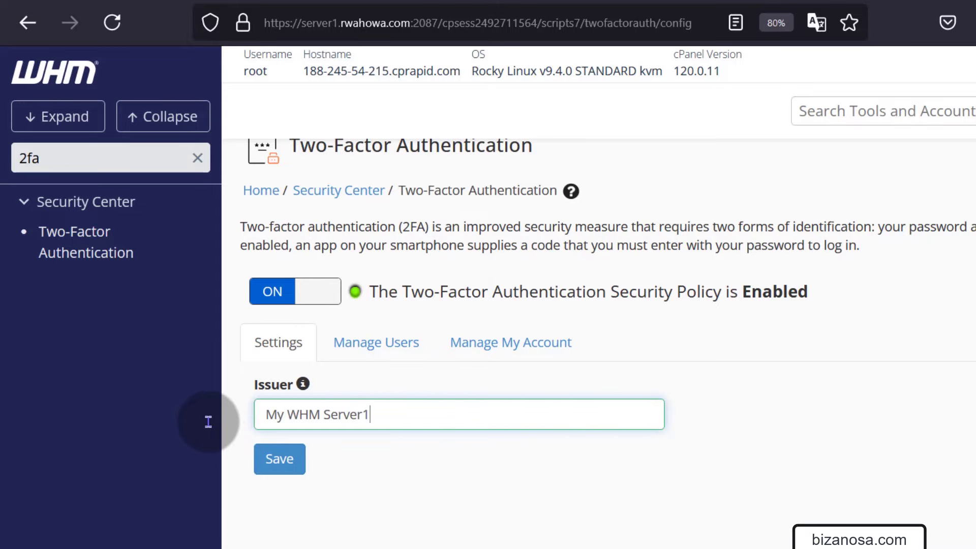
click(275, 457)
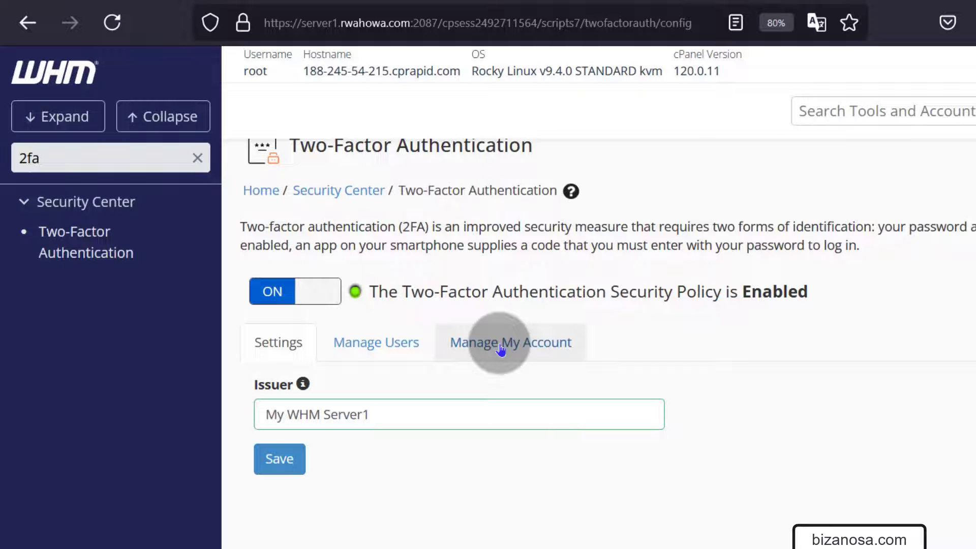
click(487, 342)
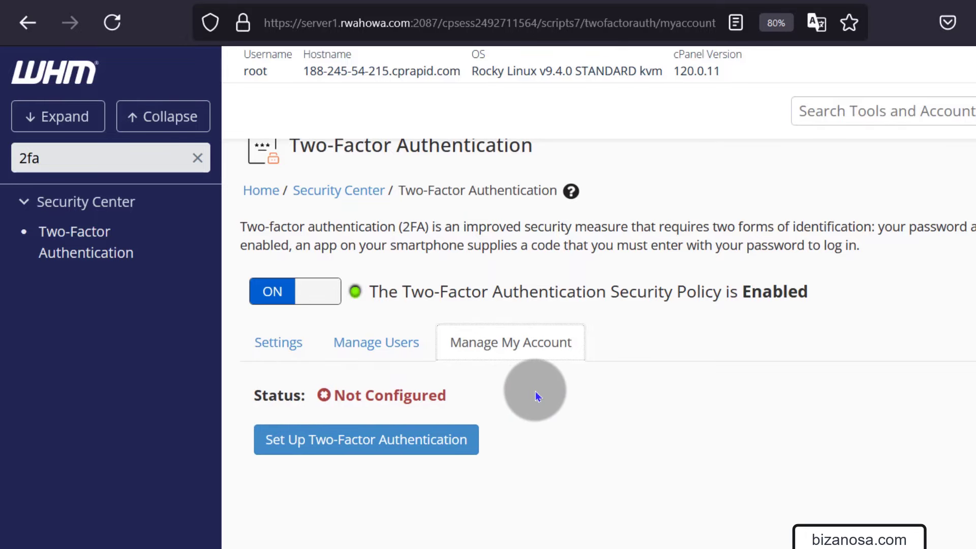
- Set up root's 2FA by scanning the QR code and entering the app's six-digit security code
click(351, 440)
scroll(670, 414, down, 3)
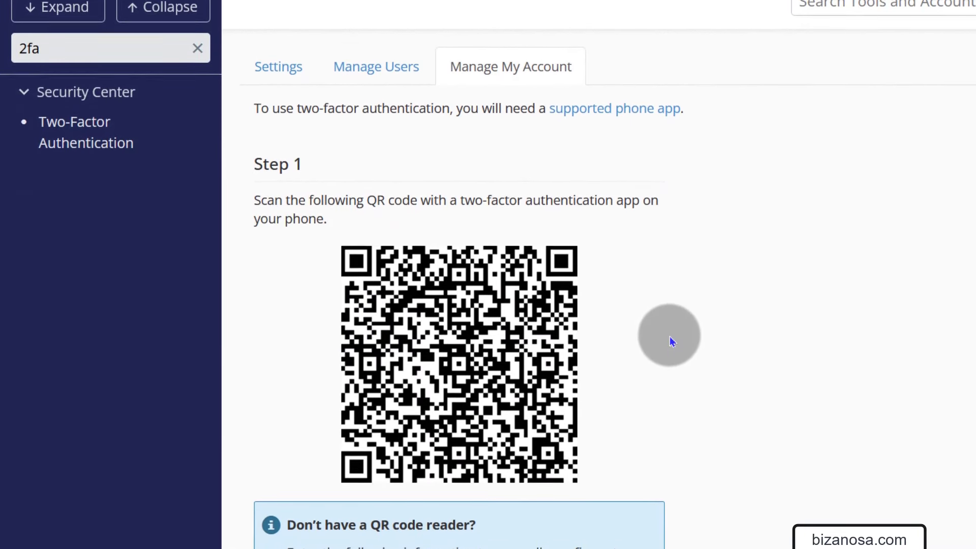
scroll(670, 338, down, 10)
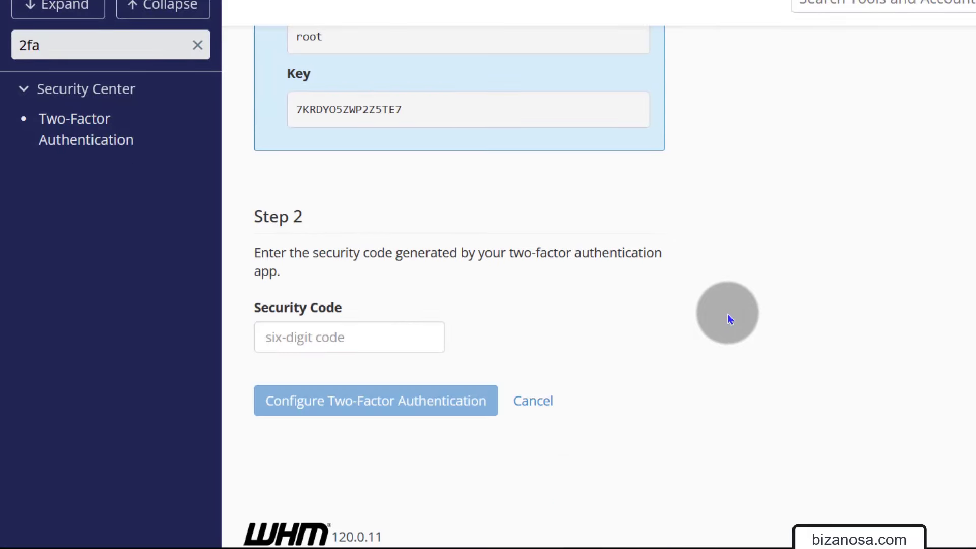
click(337, 334)
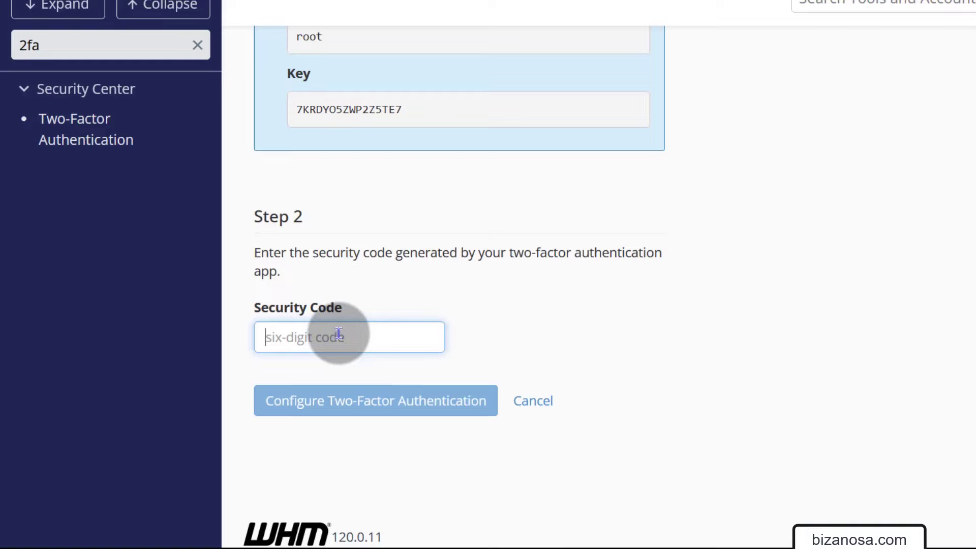
click(338, 333)
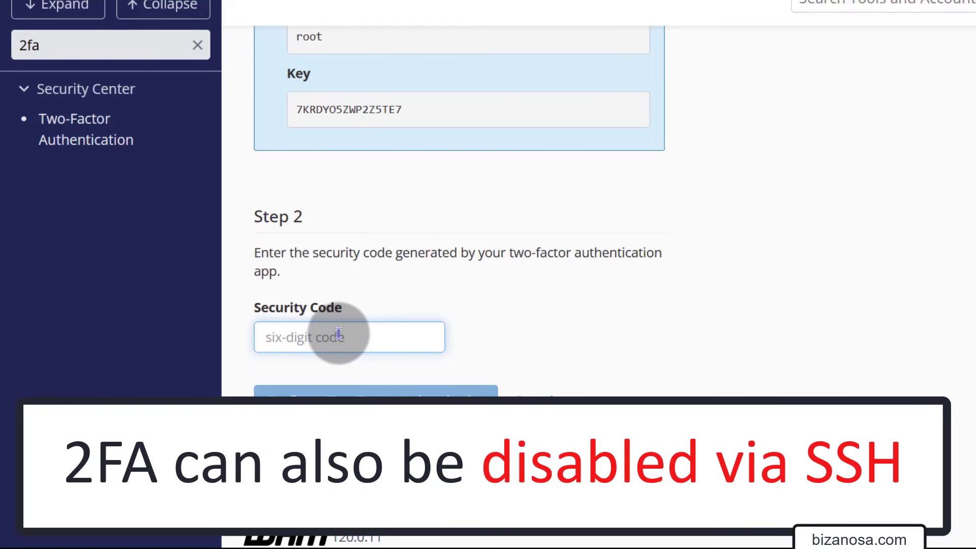
scroll(353, 339, down, 1)
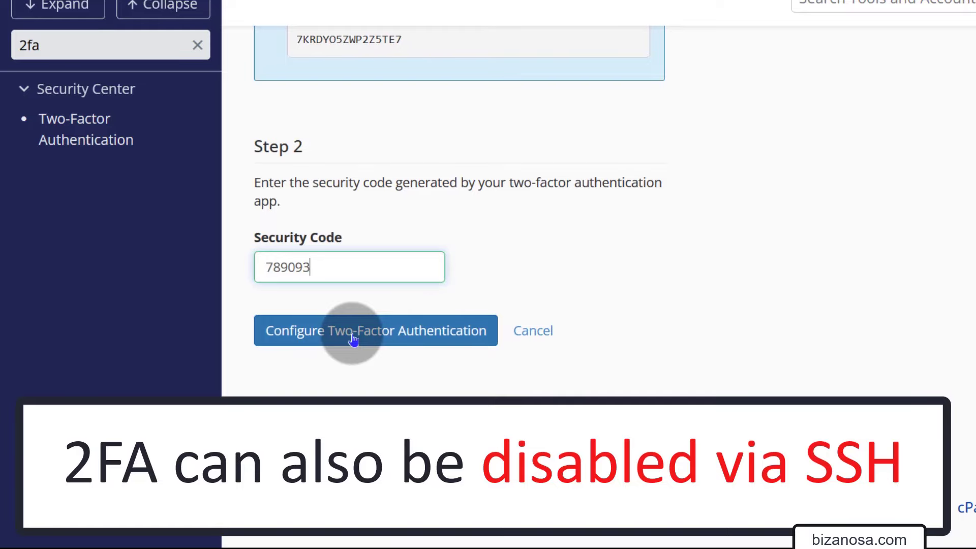
click(353, 340)
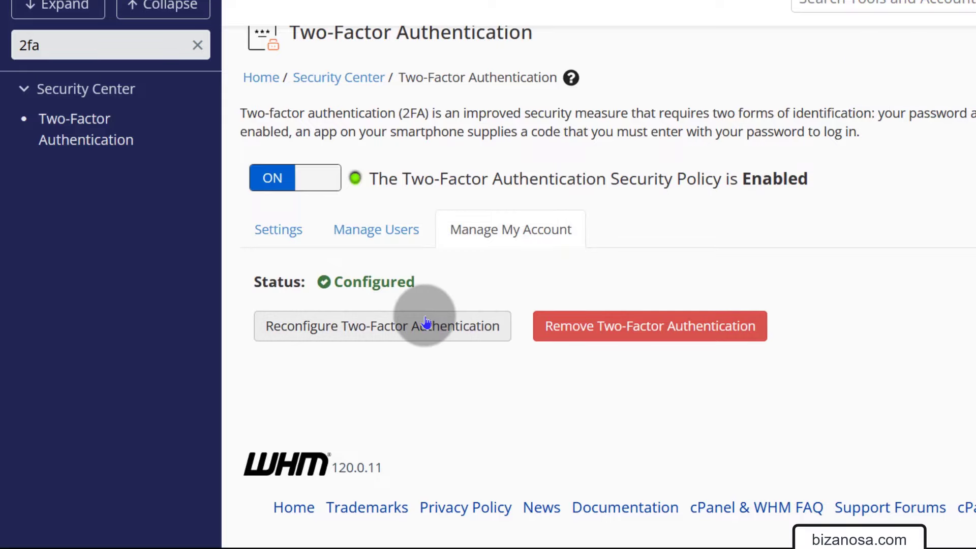
scroll(712, 283, up, 5)
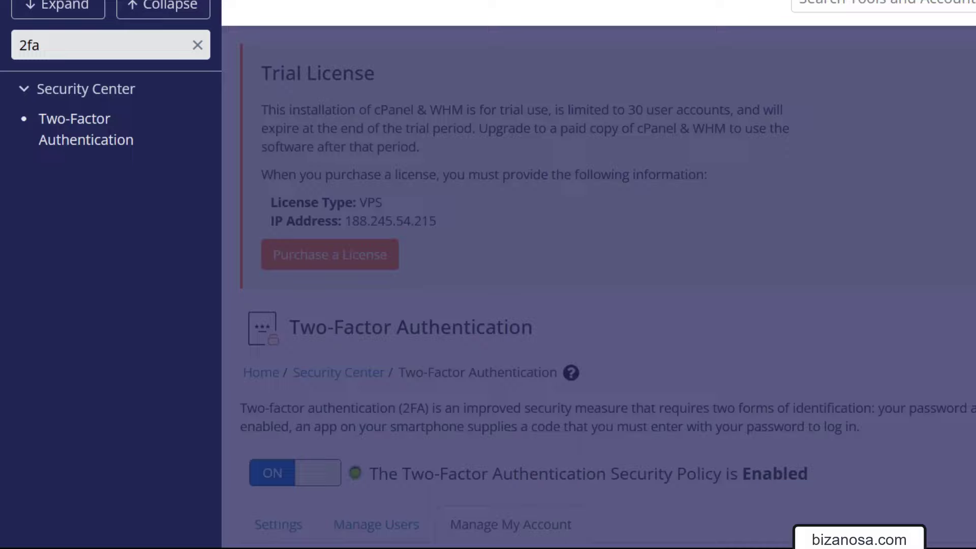
scroll(629, 189, down, 5)
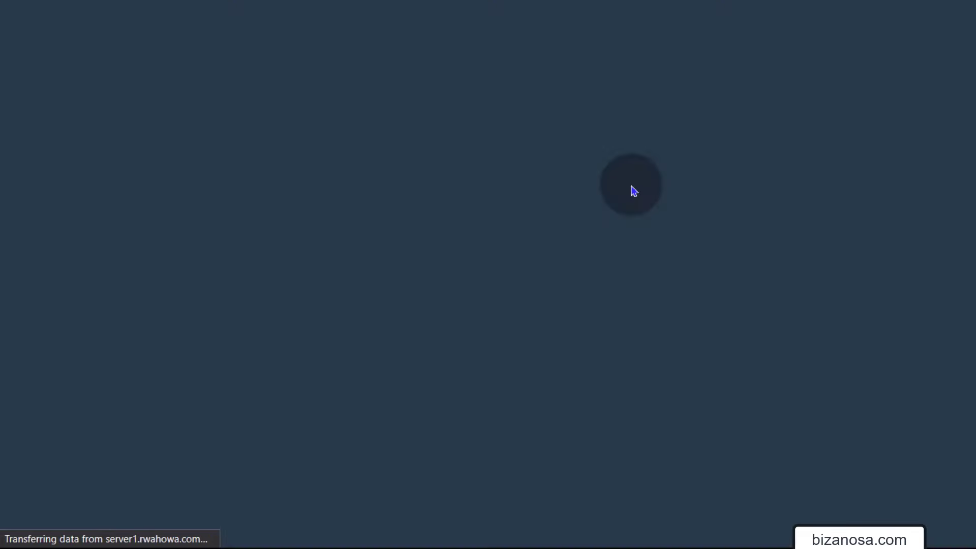
- Log back in as root, pasting the authenticator's security code and continuing to the dashboard
click(611, 373)
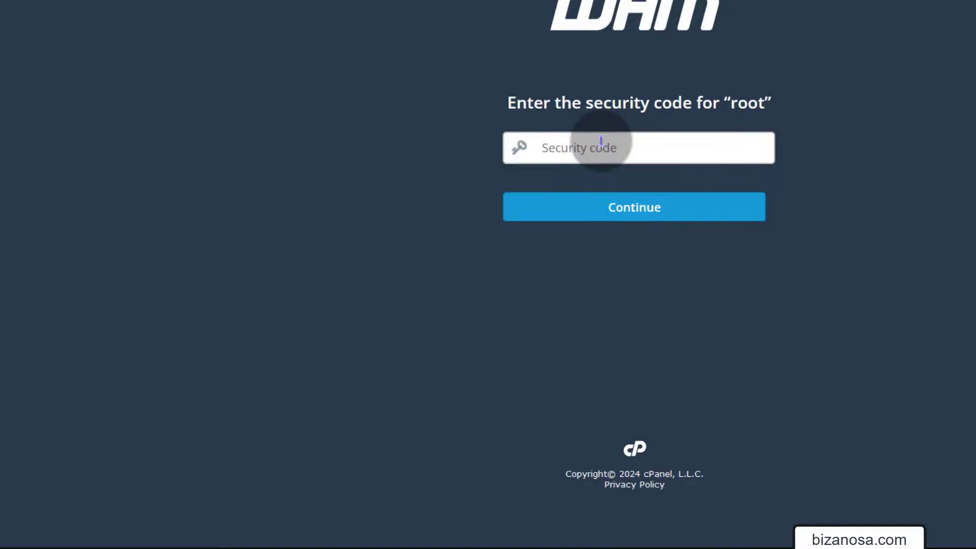
click(601, 141)
key(ctrl+v)
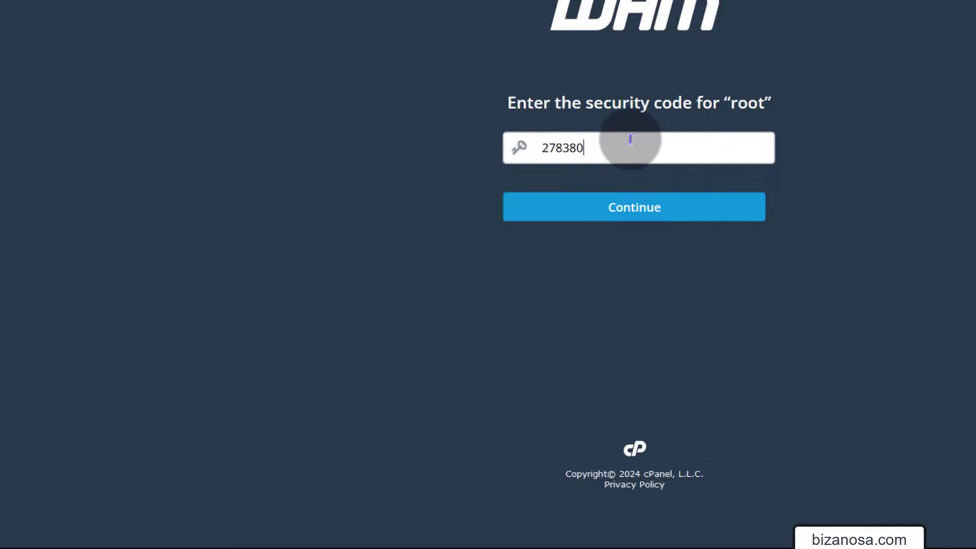
click(679, 206)
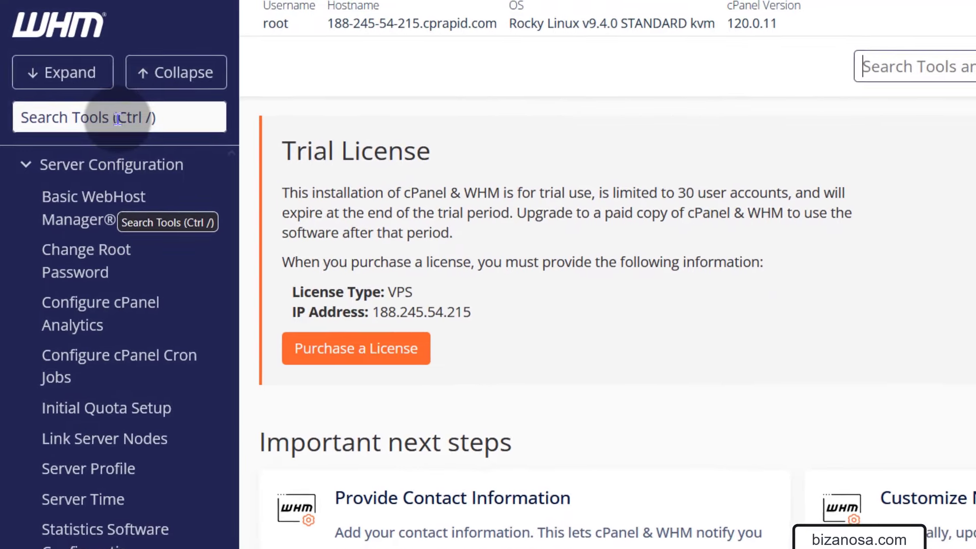
- Search tools for 'plug', open Manage Plugins and install ClamAV for cPanel
click(102, 104)
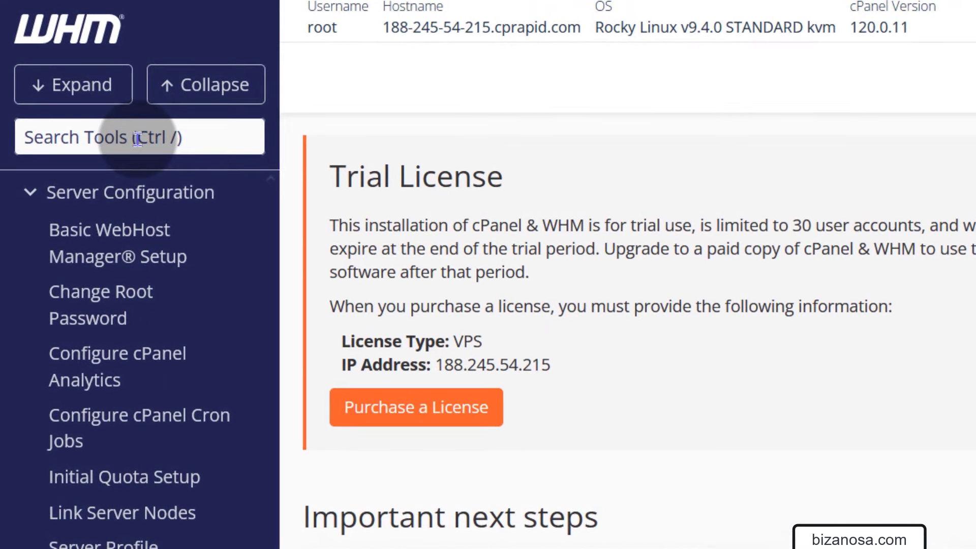
text(plugins)
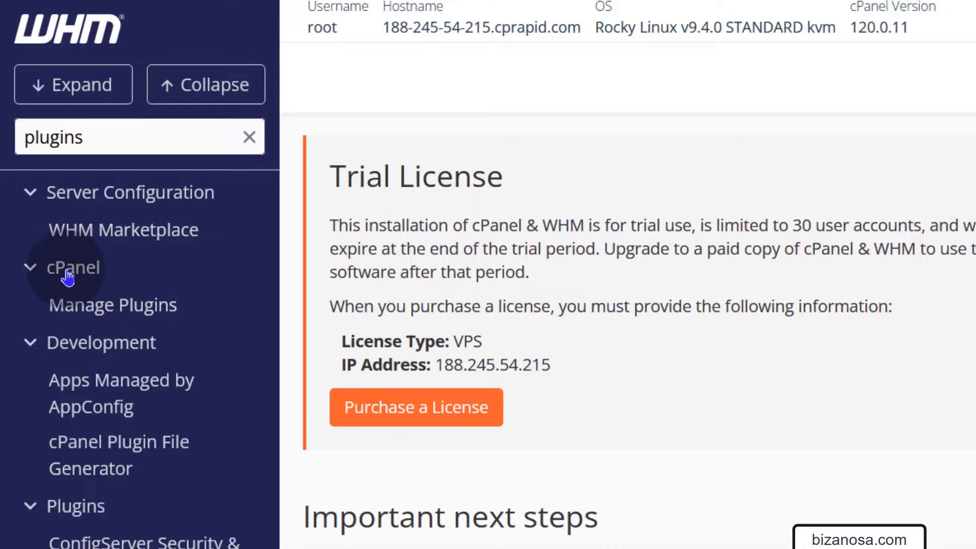
click(107, 314)
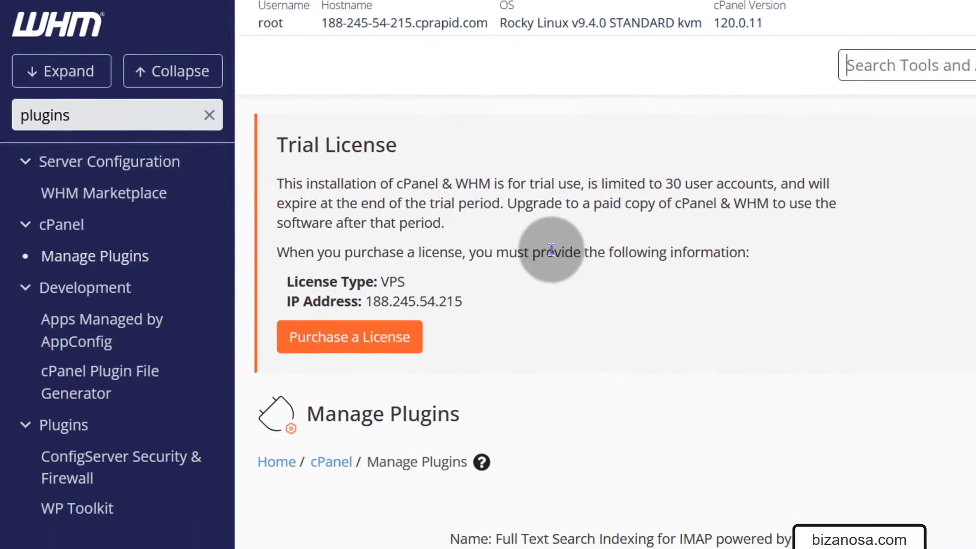
scroll(552, 249, down, 8)
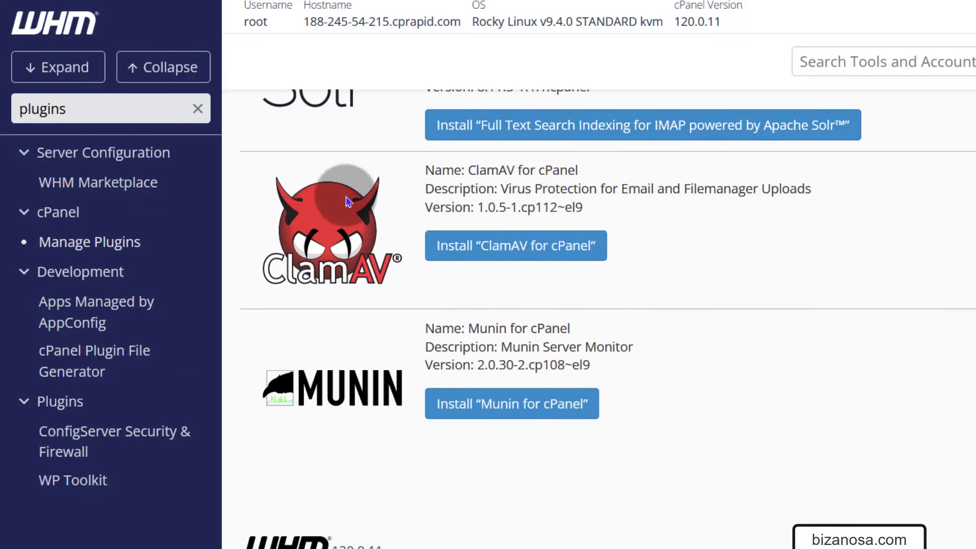
click(526, 245)
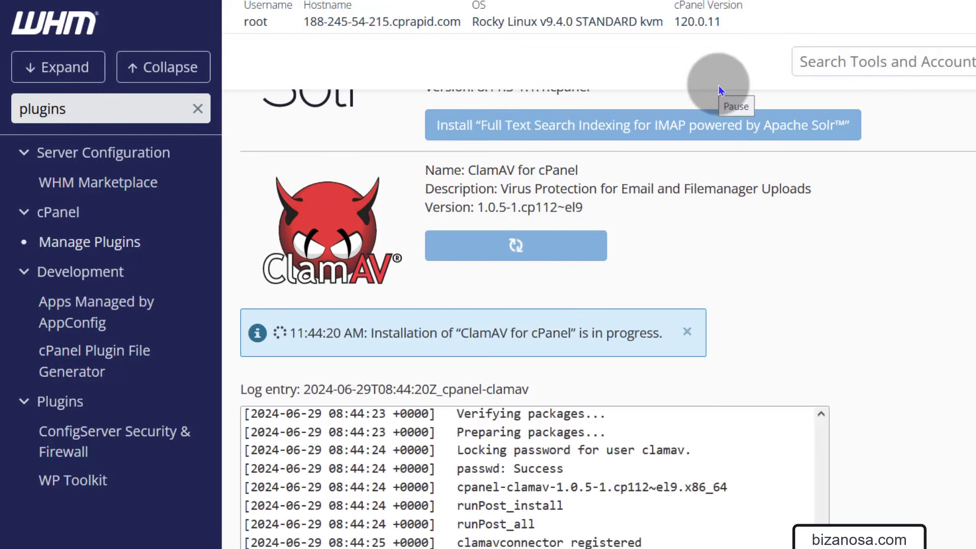
scroll(718, 83, down, 3)
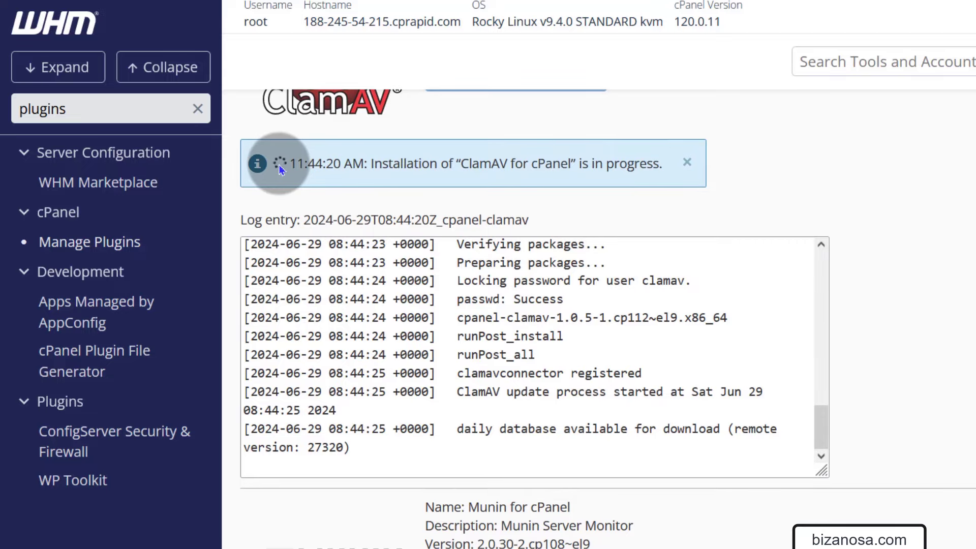
click(722, 88)
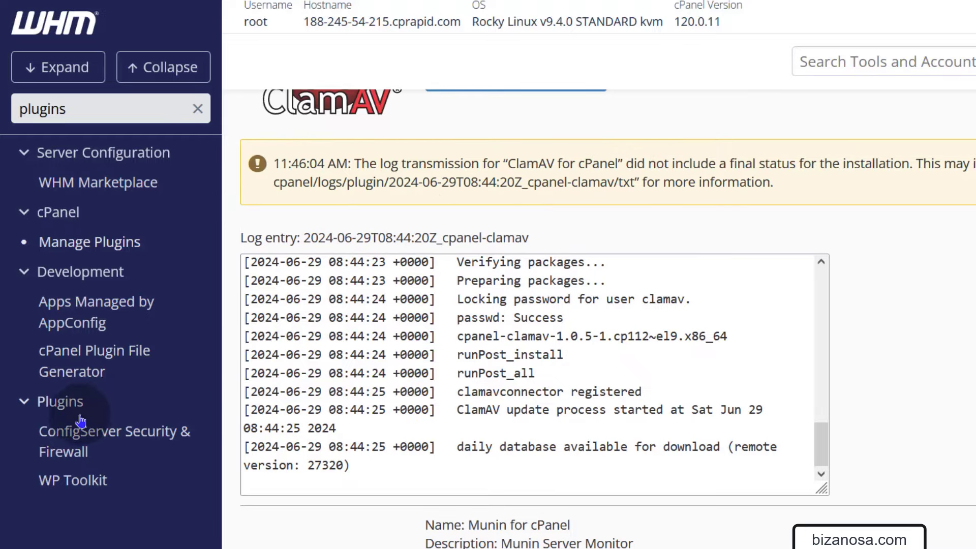
- Clear the tool search and expand the Plugins category to reveal Configure ClamAV Scanner
click(198, 108)
click(161, 62)
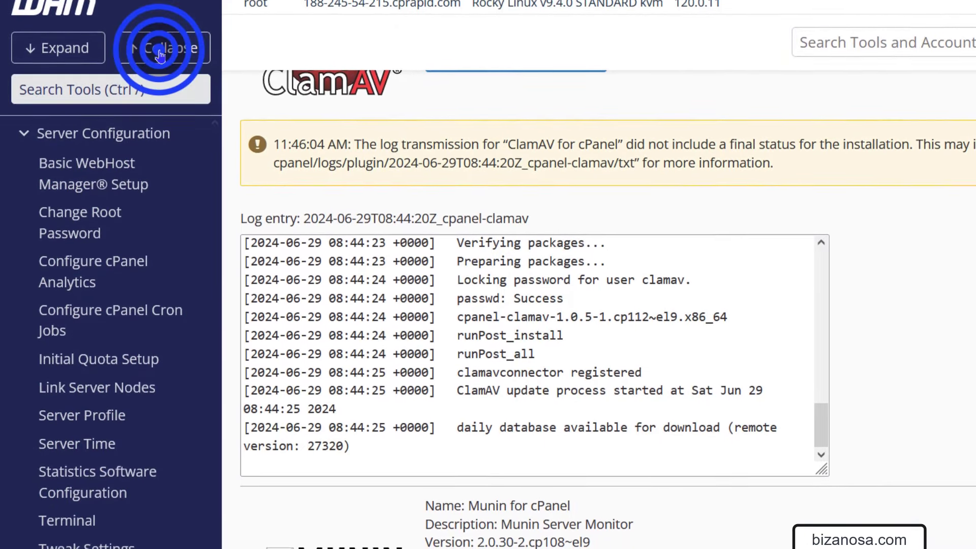
scroll(127, 213, down, 8)
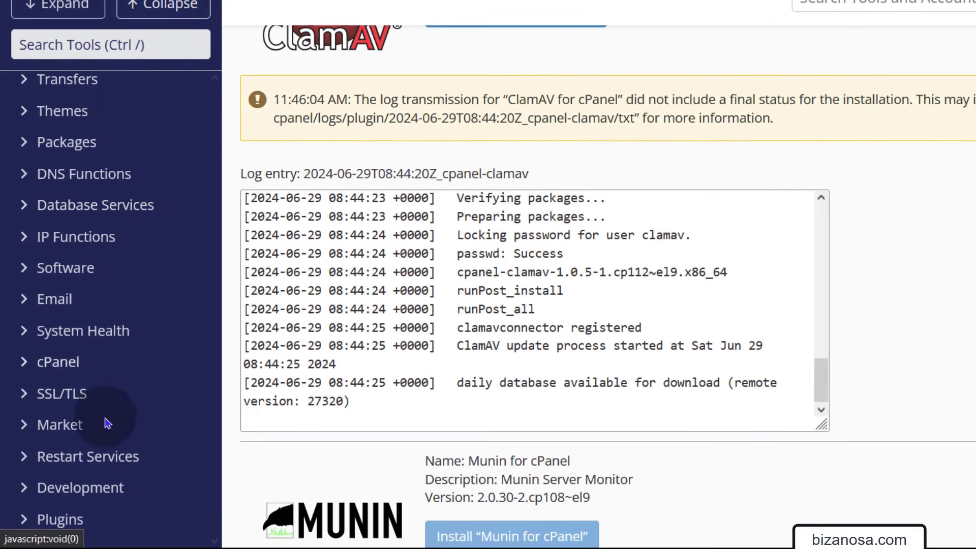
click(28, 521)
scroll(157, 326, down, 5)
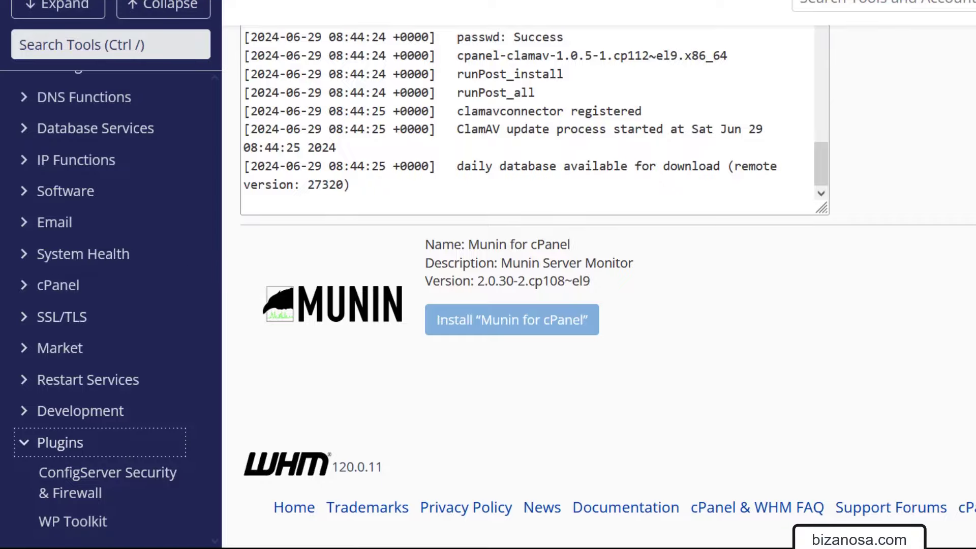
click(819, 192)
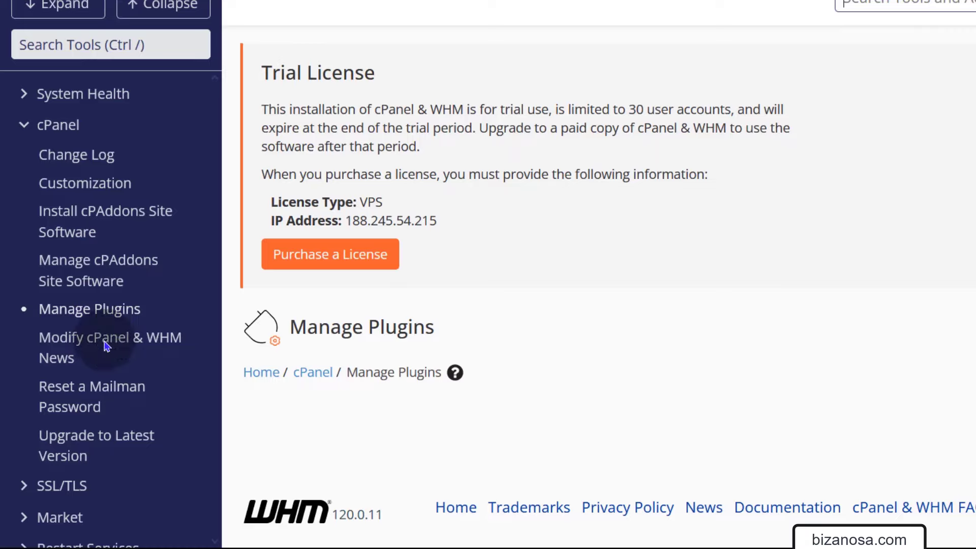
scroll(104, 344, down, 3)
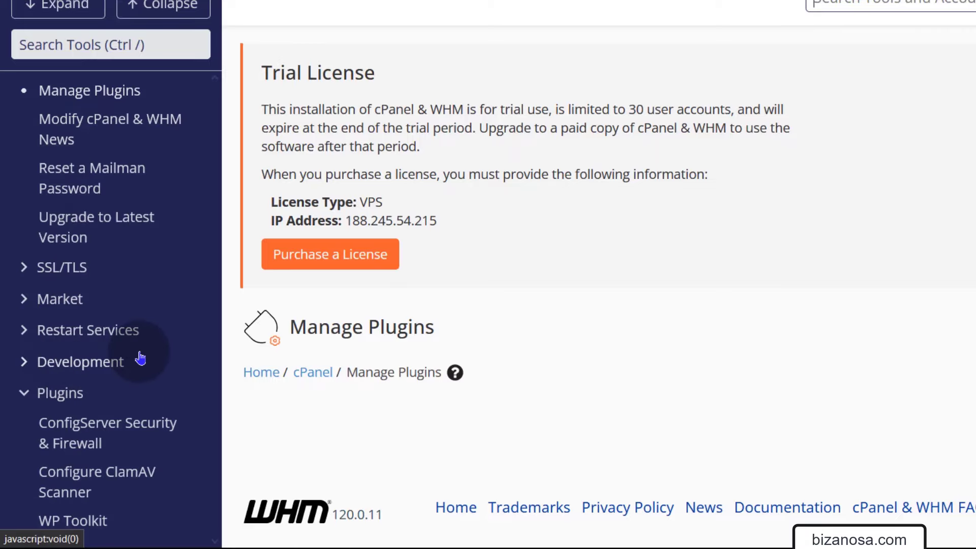
- In Configure ClamAV Scanner, save all four scans as allowed for all users, then open User Configuration
click(71, 480)
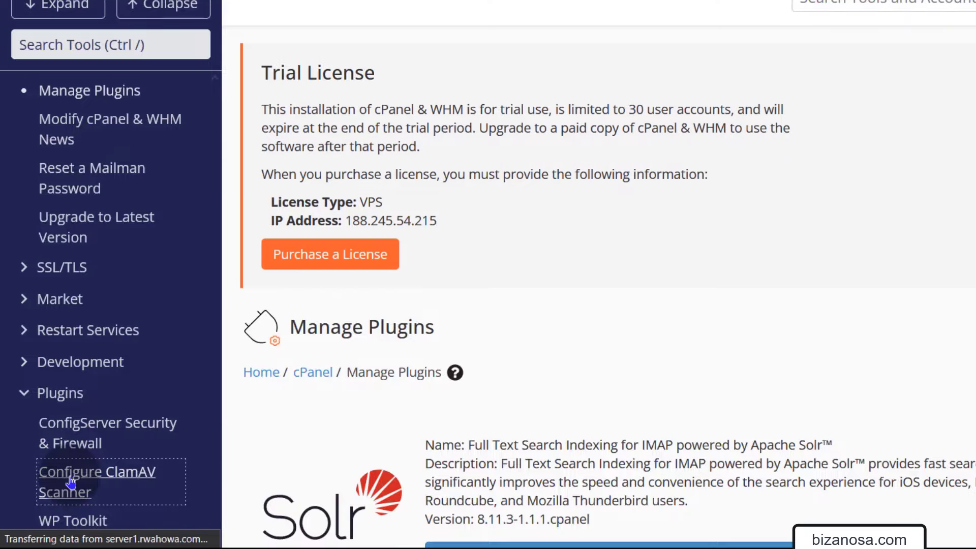
scroll(802, 224, down, 4)
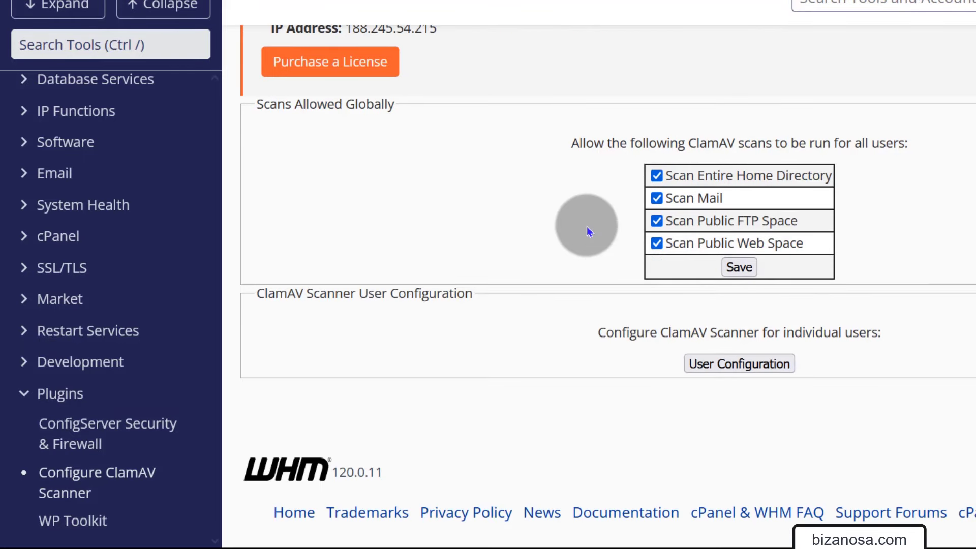
click(739, 269)
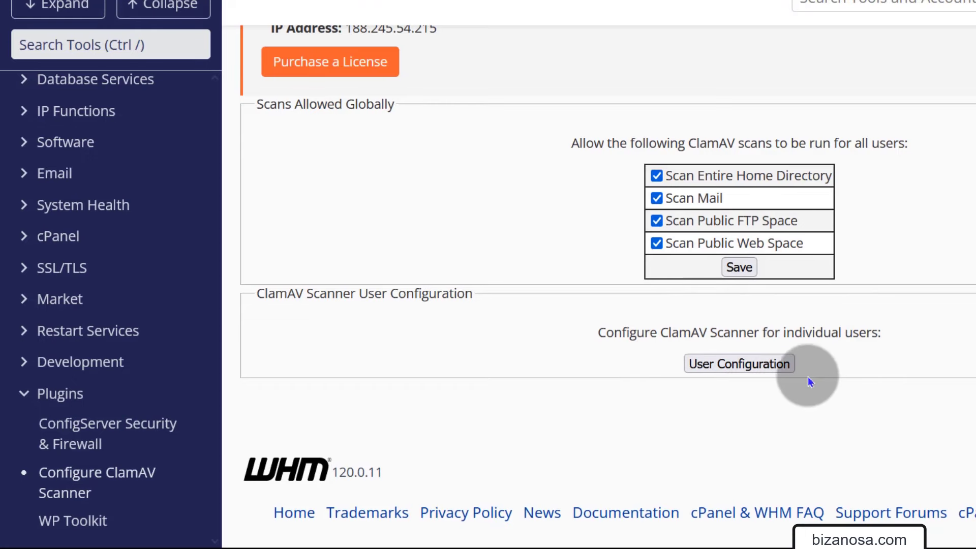
click(733, 362)
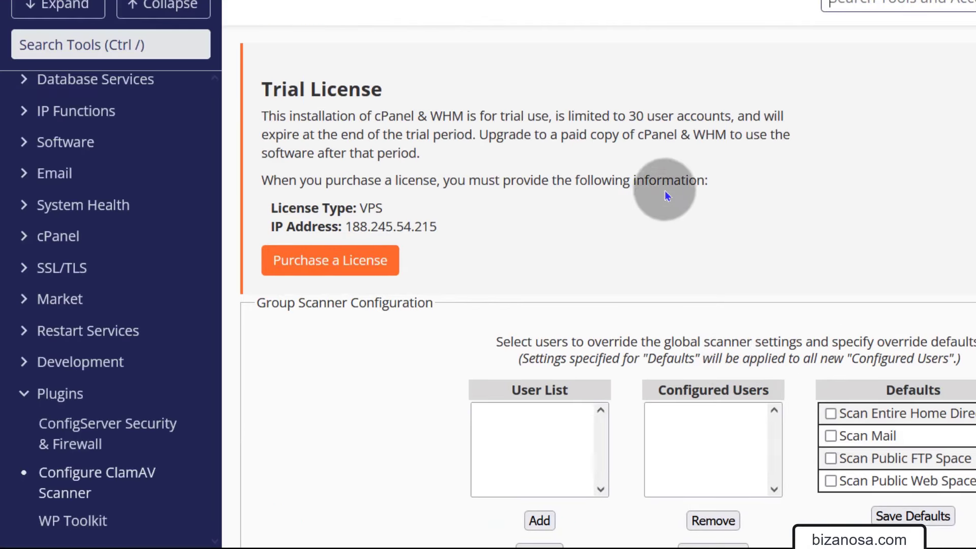
scroll(693, 168, down, 2)
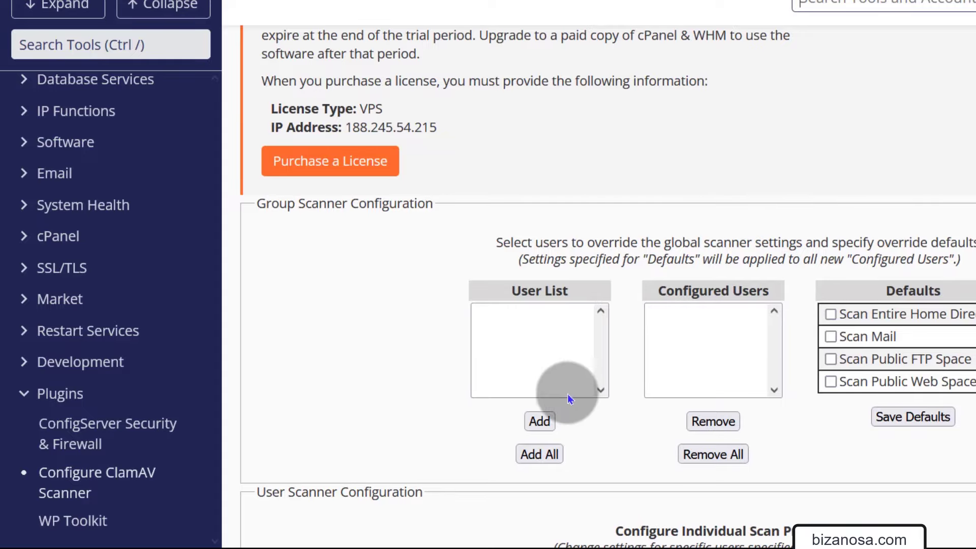
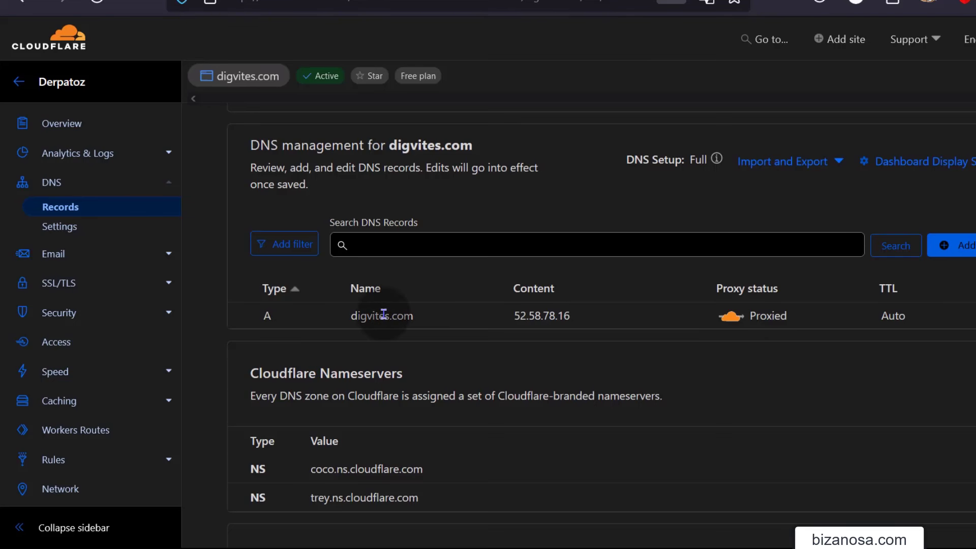
- Select the digvites.com name in Cloudflare DNS Records to check its proxied A record
double_click(384, 315)
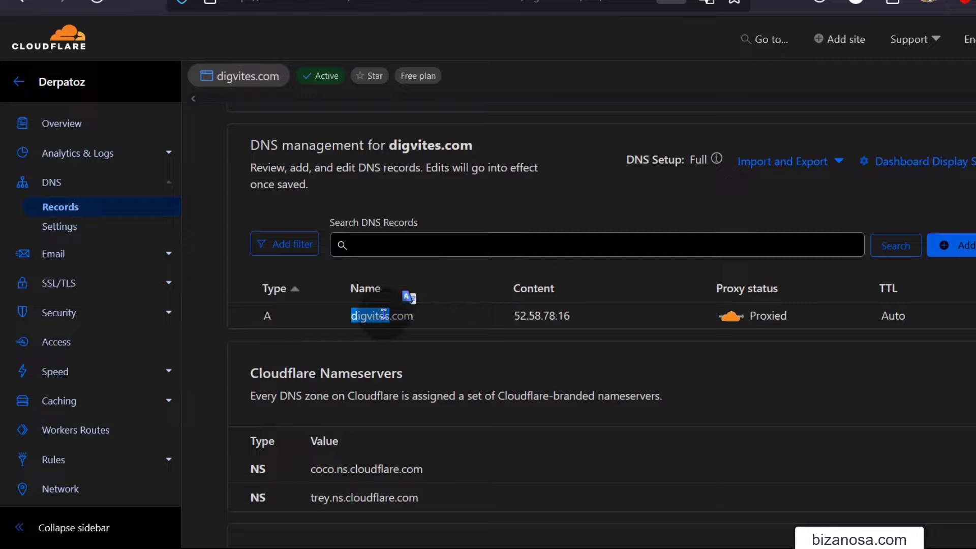
double_click(383, 315)
right_click(384, 314)
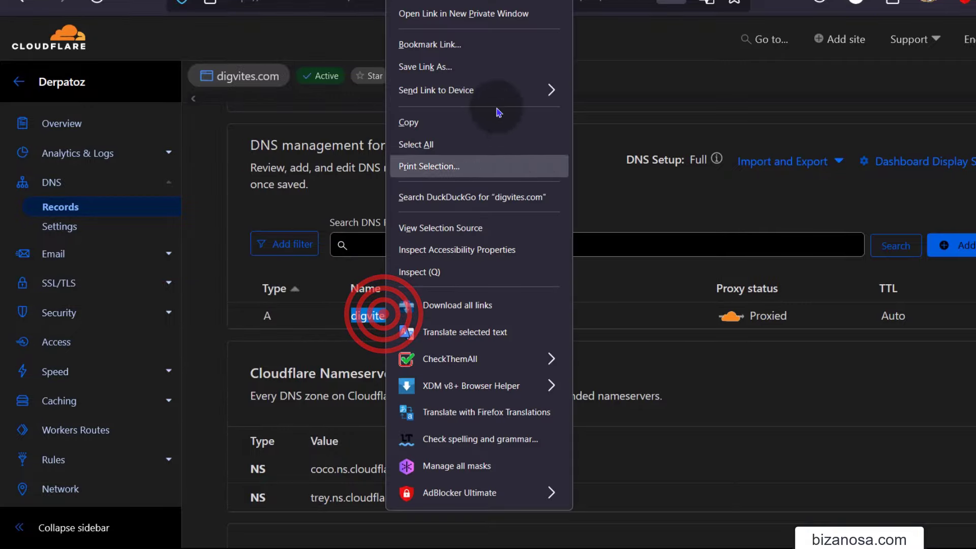
click(450, 0)
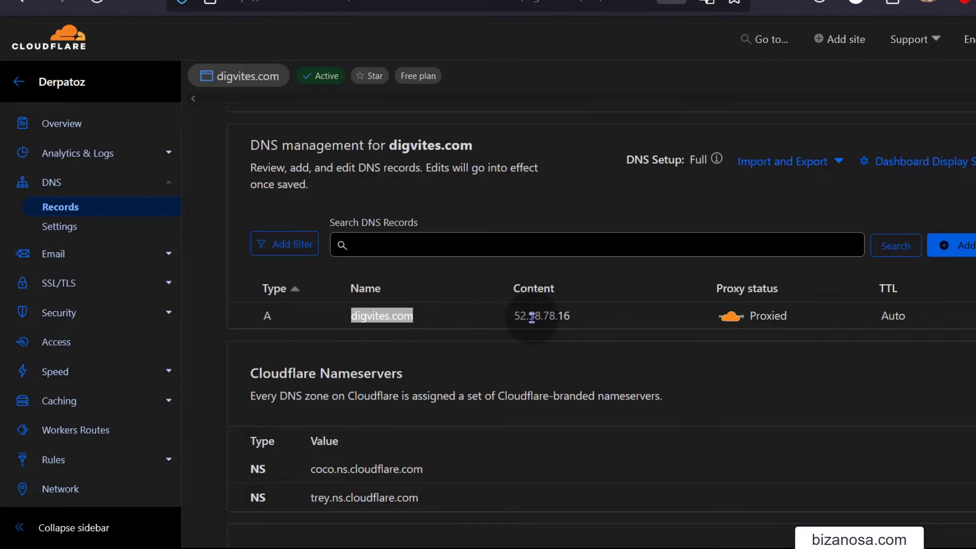
click(522, 344)
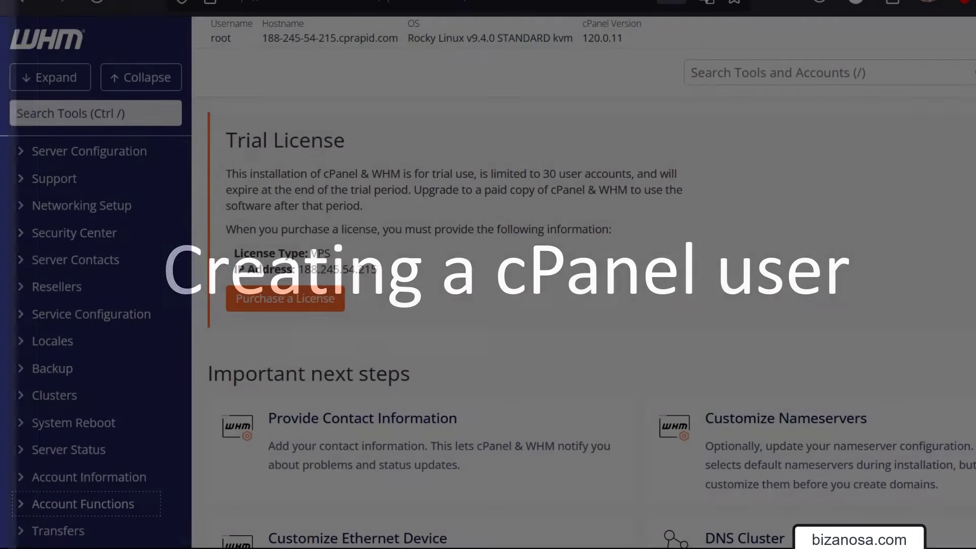
- Open WHM's Create a New Account form from Account Functions
scroll(126, 342, down, 4)
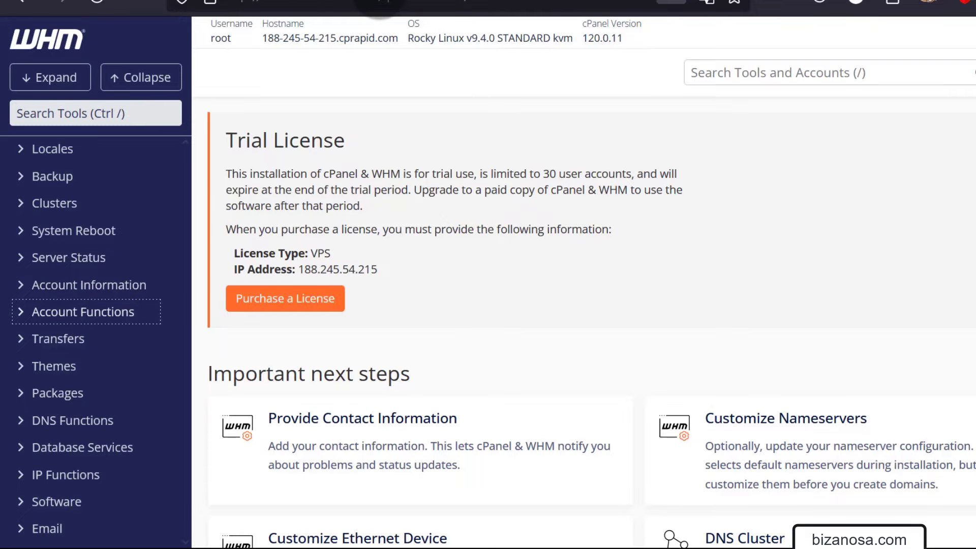
drag(380, 1, 265, 1)
click(849, 207)
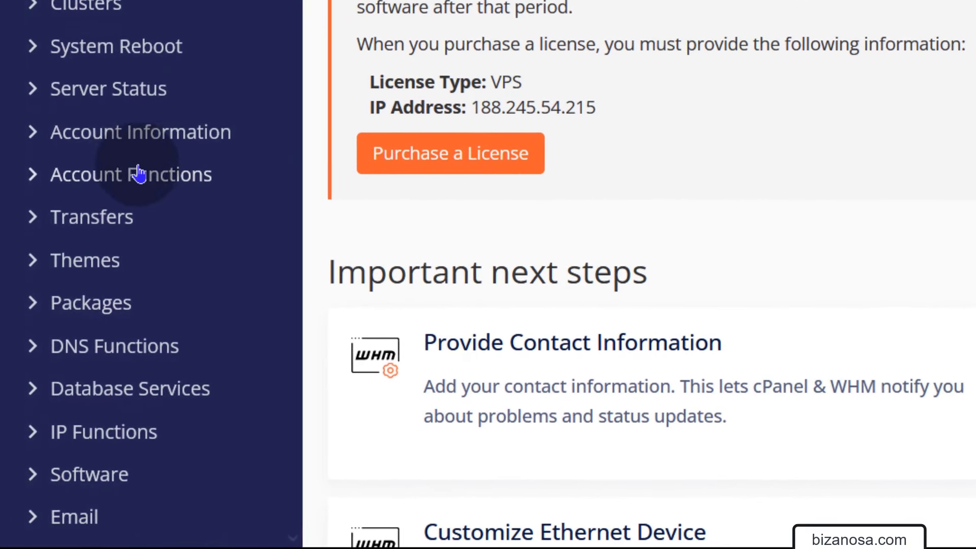
click(27, 178)
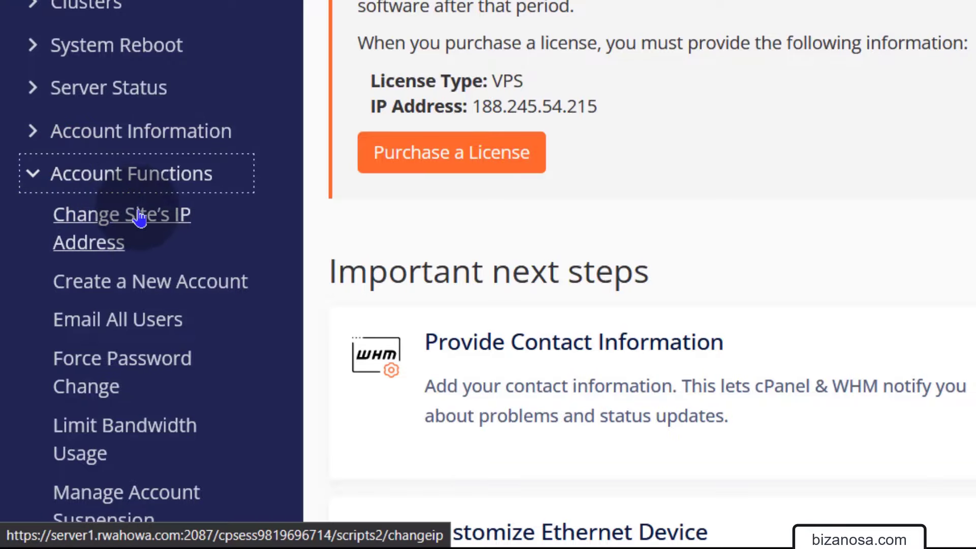
click(134, 285)
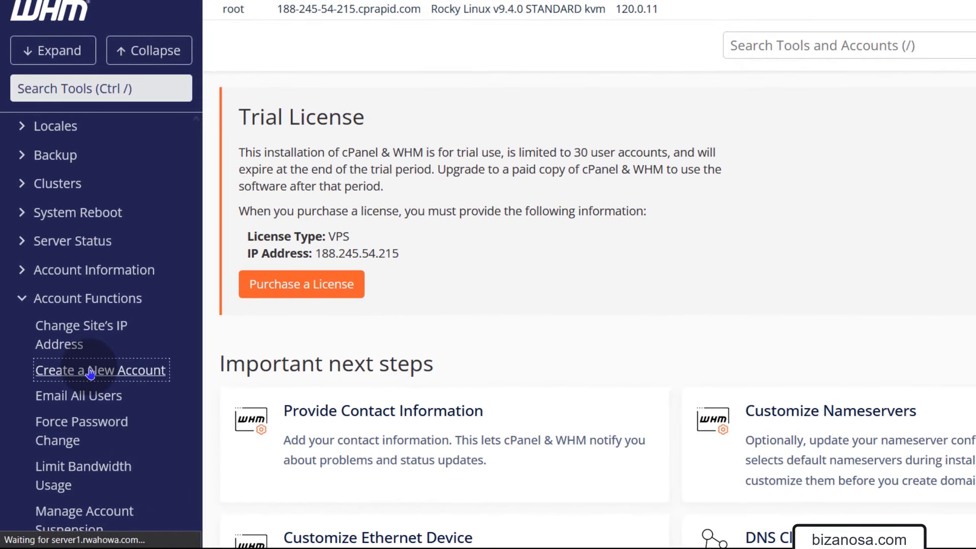
- Expand the Server Configuration tools in the WHM sidebar
scroll(624, 248, down, 1)
scroll(624, 248, up, 2)
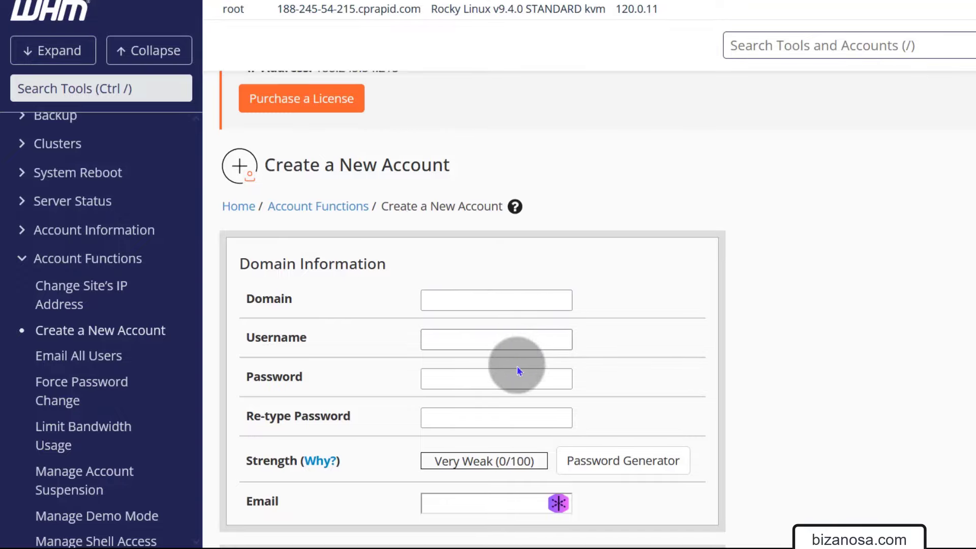
scroll(332, 333, up, 3)
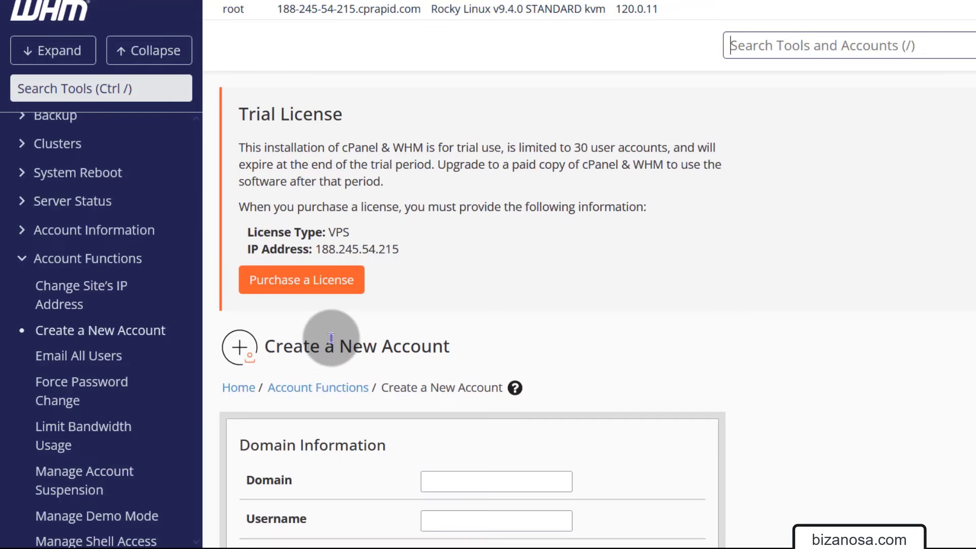
scroll(25, 237, up, 4)
click(23, 128)
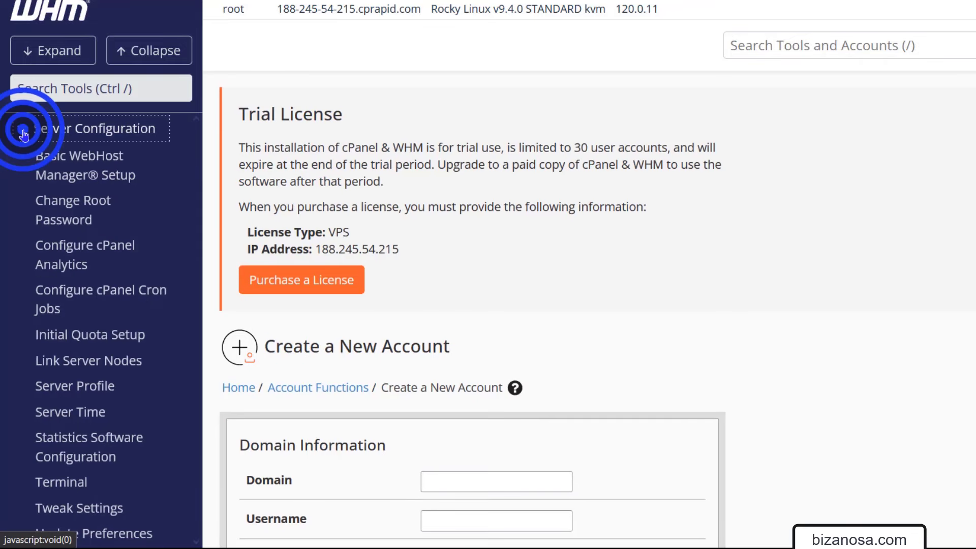
right_click(65, 159)
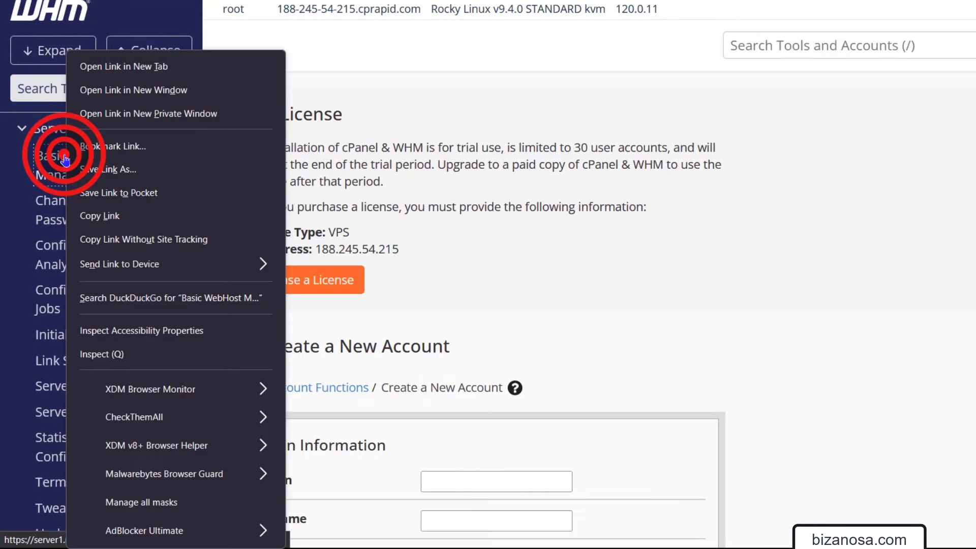
click(137, 70)
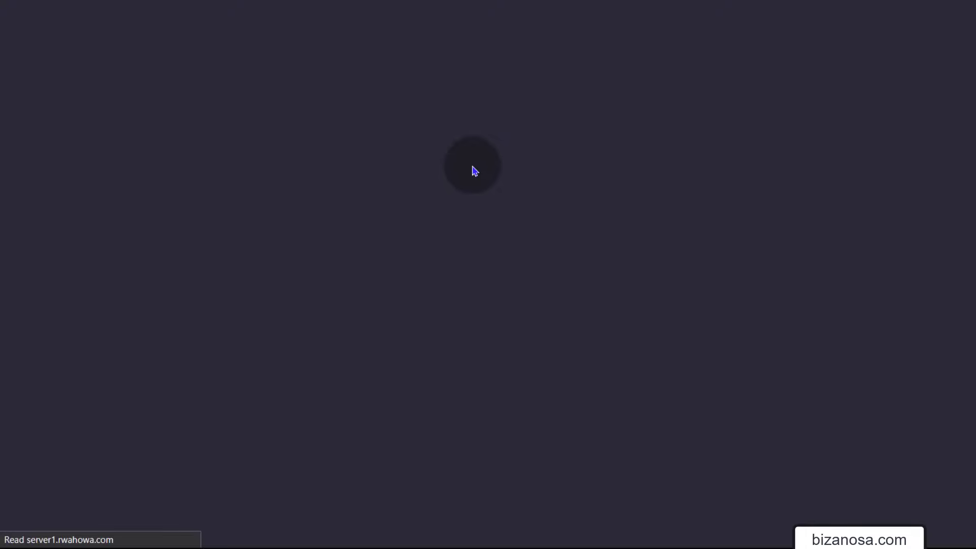
scroll(457, 239, down, 15)
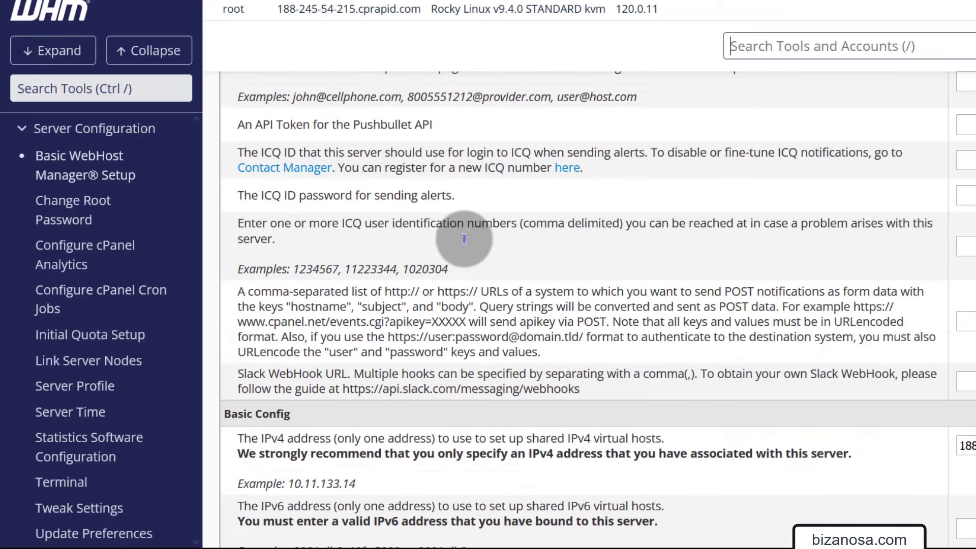
scroll(464, 239, down, 15)
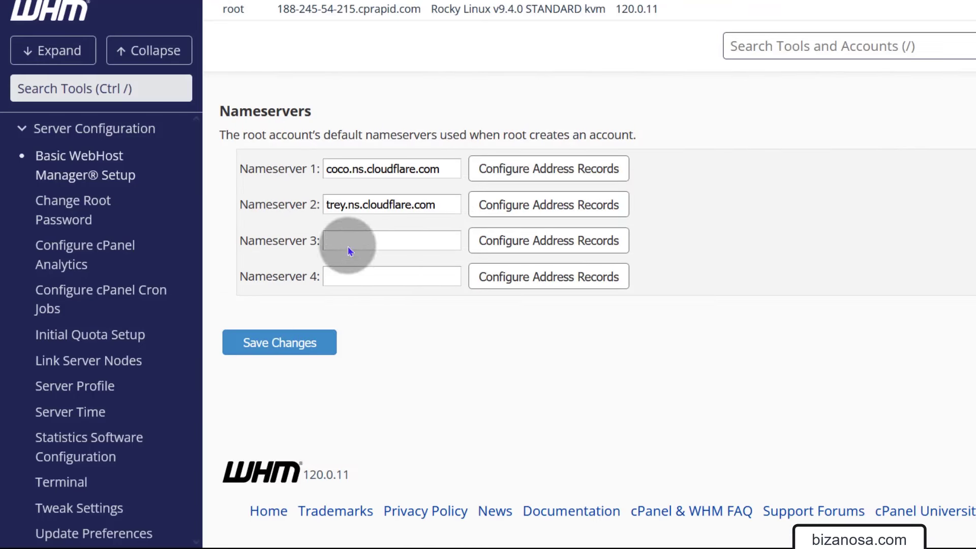
triple_click(393, 169)
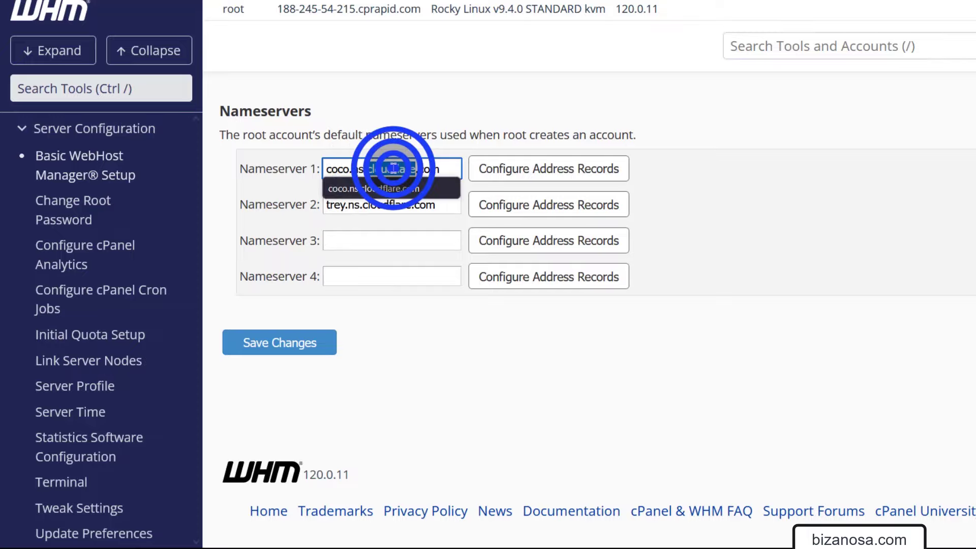
click(719, 206)
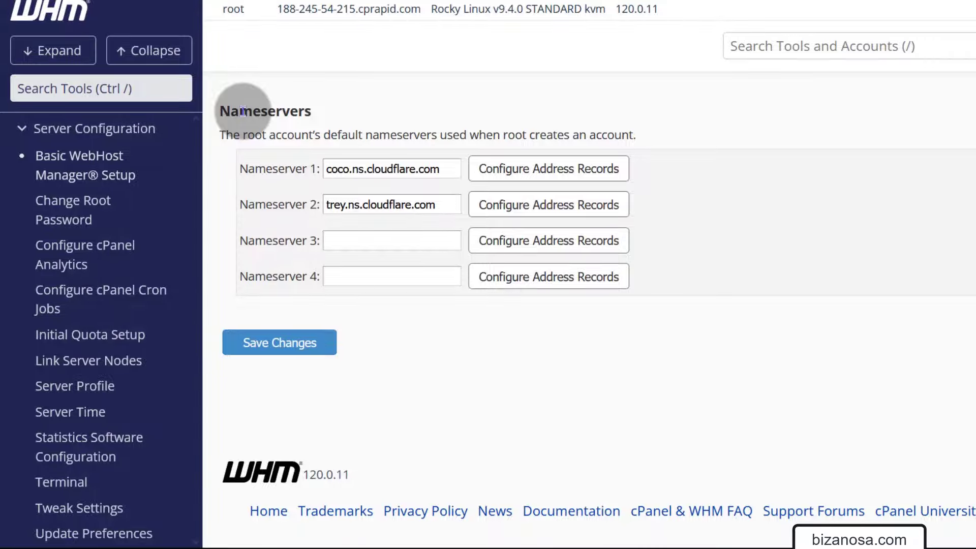
click(399, 1)
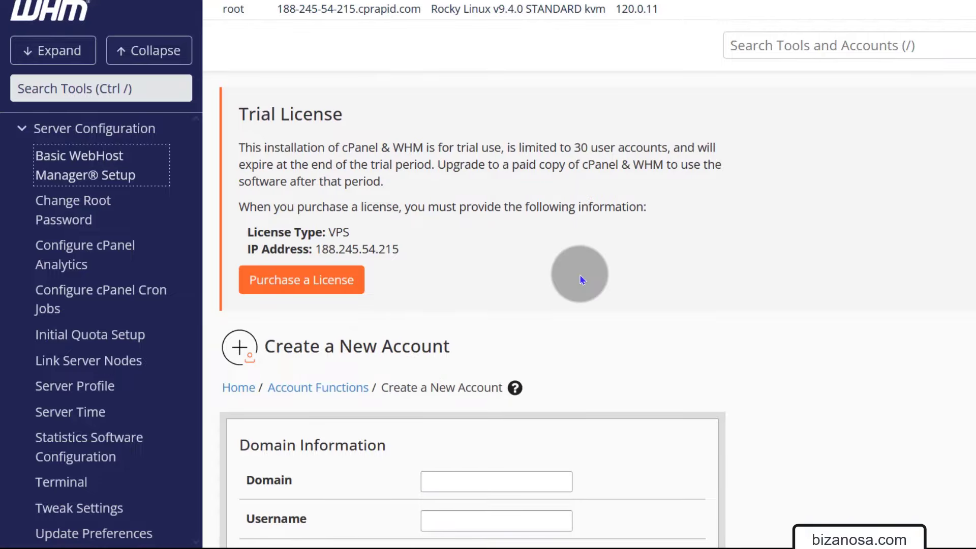
- Copy digvites.com from Cloudflare and paste it into the new account's Domain field
scroll(580, 277, down, 5)
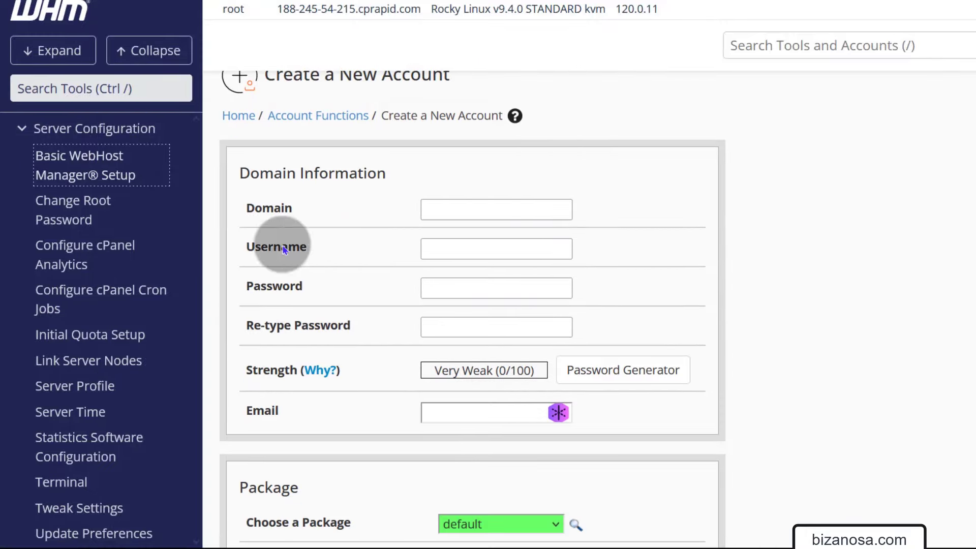
scroll(351, 436, down, 3)
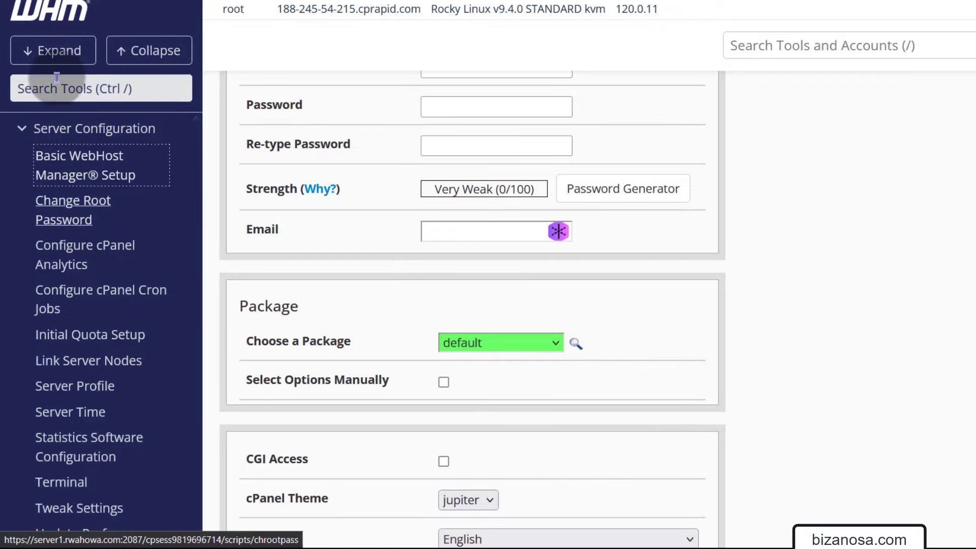
click(90, 85)
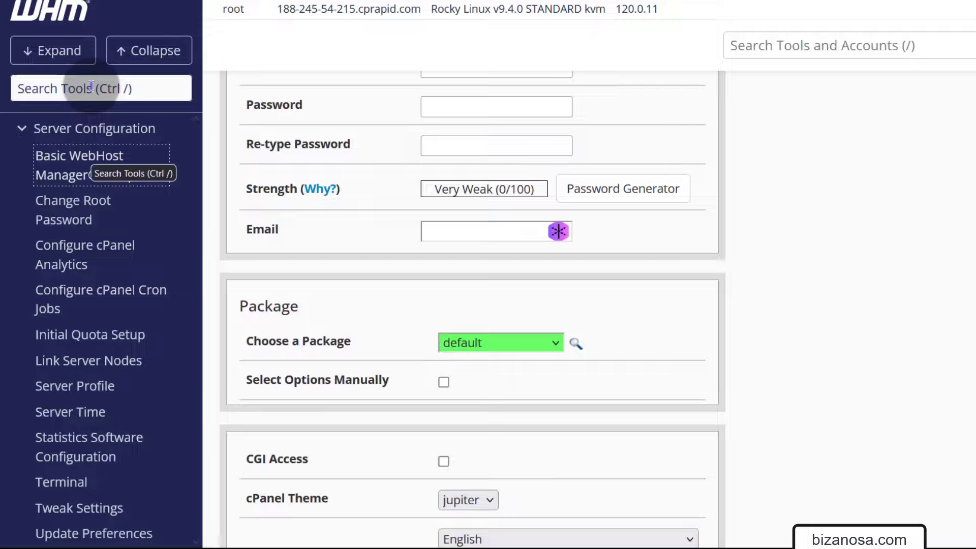
click(91, 86)
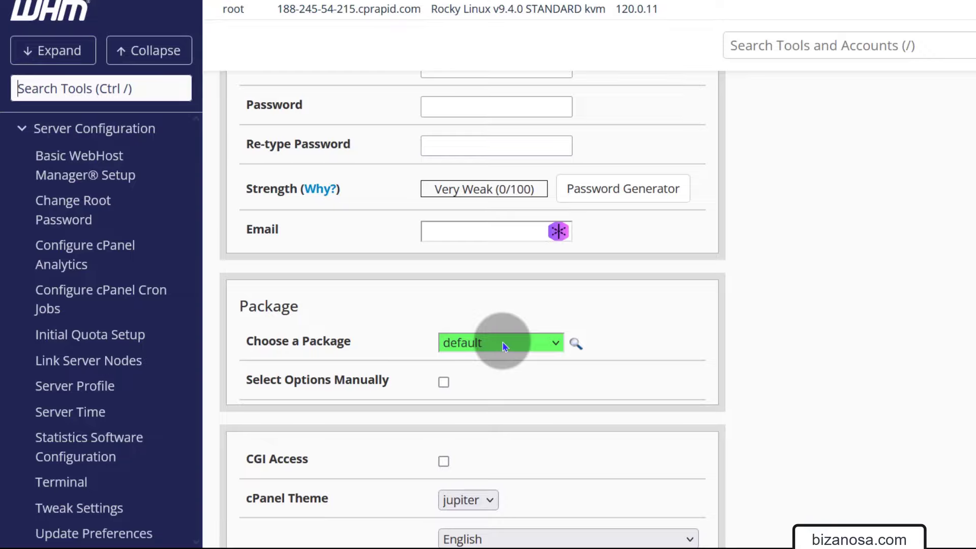
scroll(505, 346, up, 2)
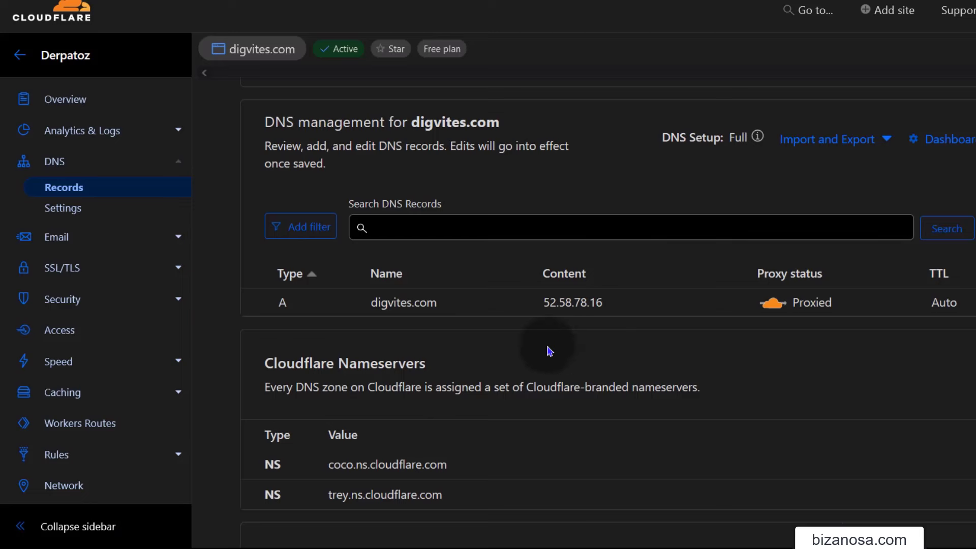
scroll(434, 391, down, 3)
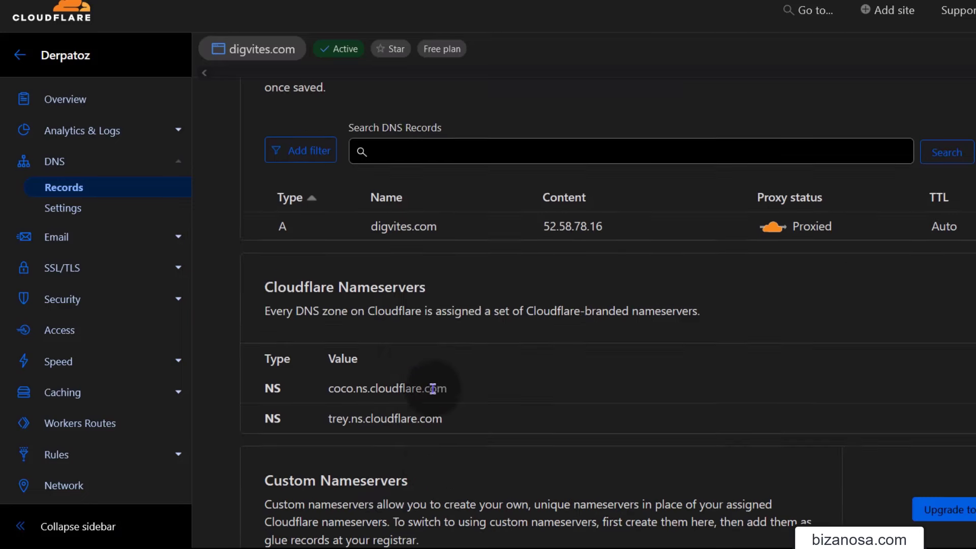
scroll(442, 385, up, 5)
click(412, 374)
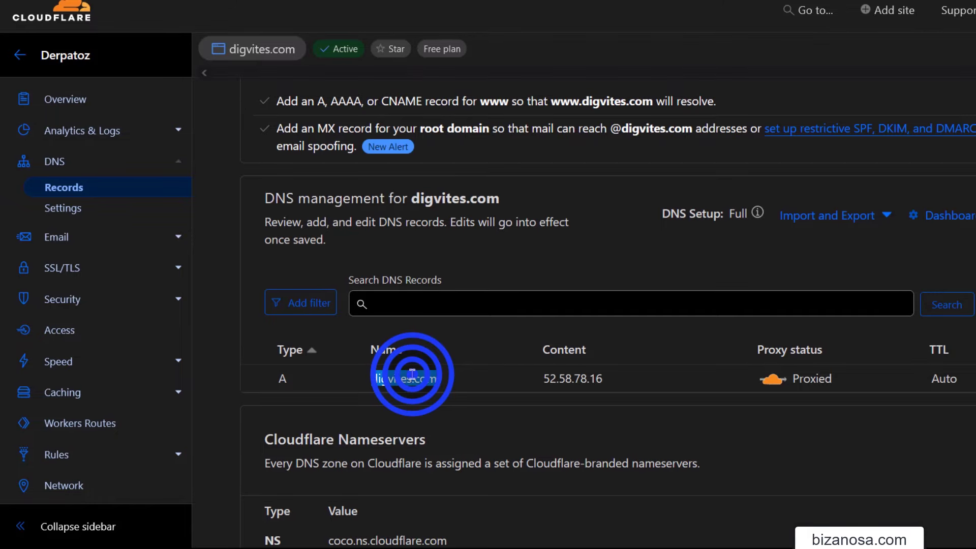
right_click(412, 376)
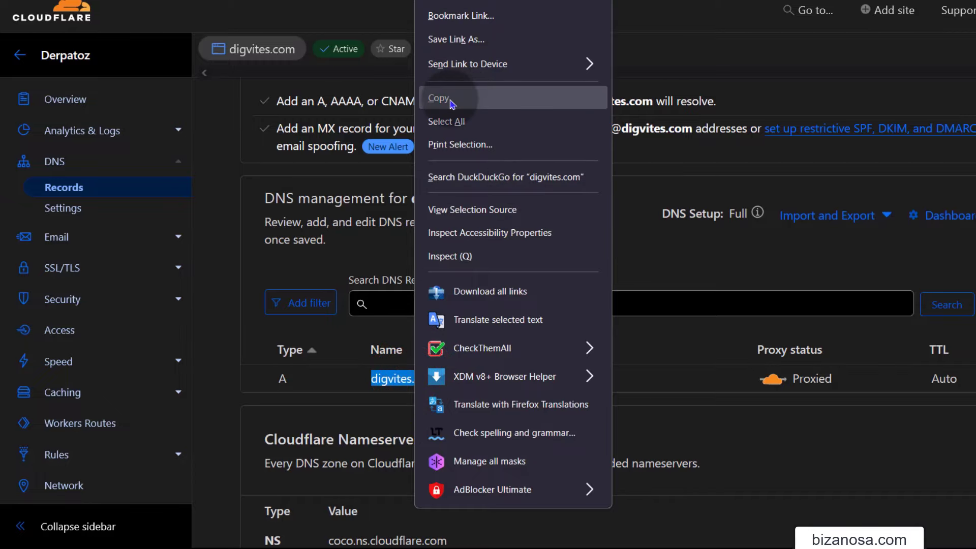
click(464, 120)
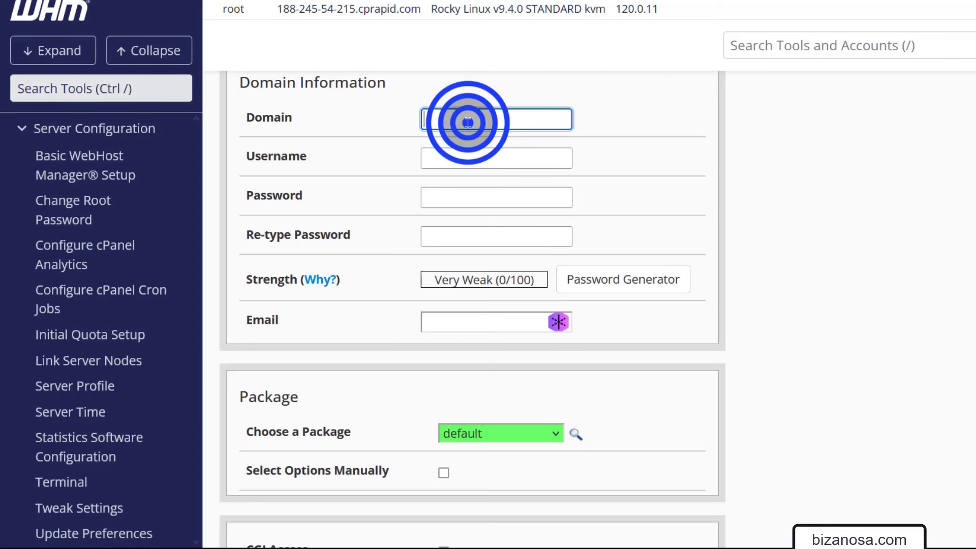
right_click(464, 120)
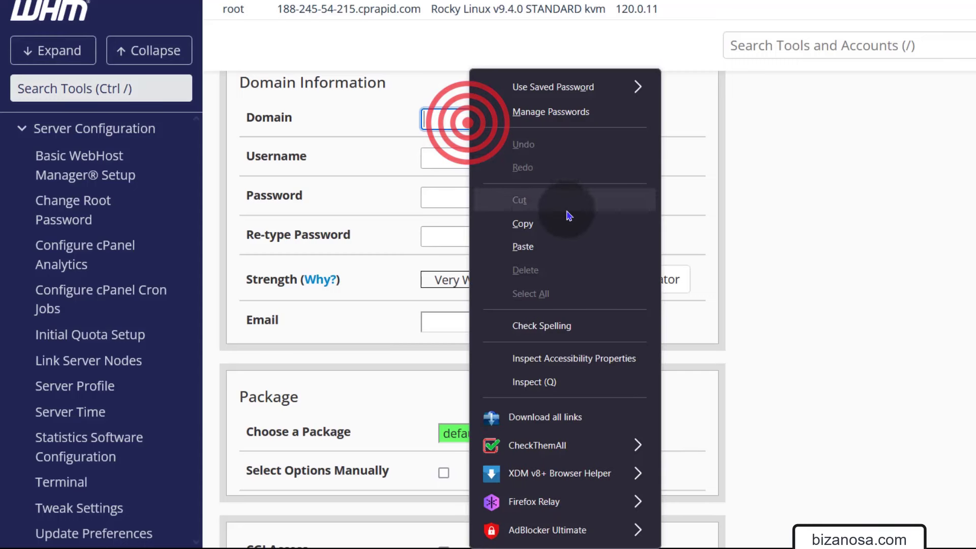
click(528, 247)
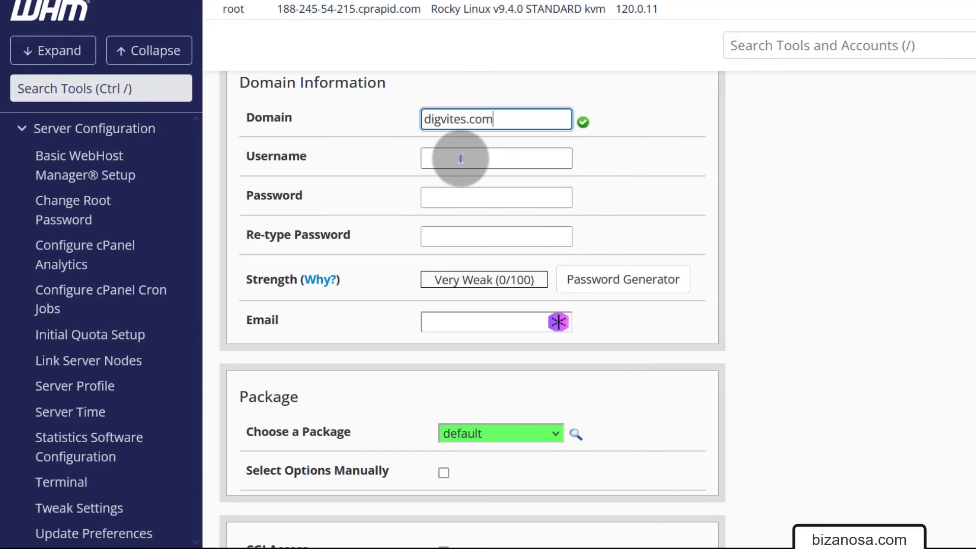
- Set the account username to digvites240
click(460, 158)
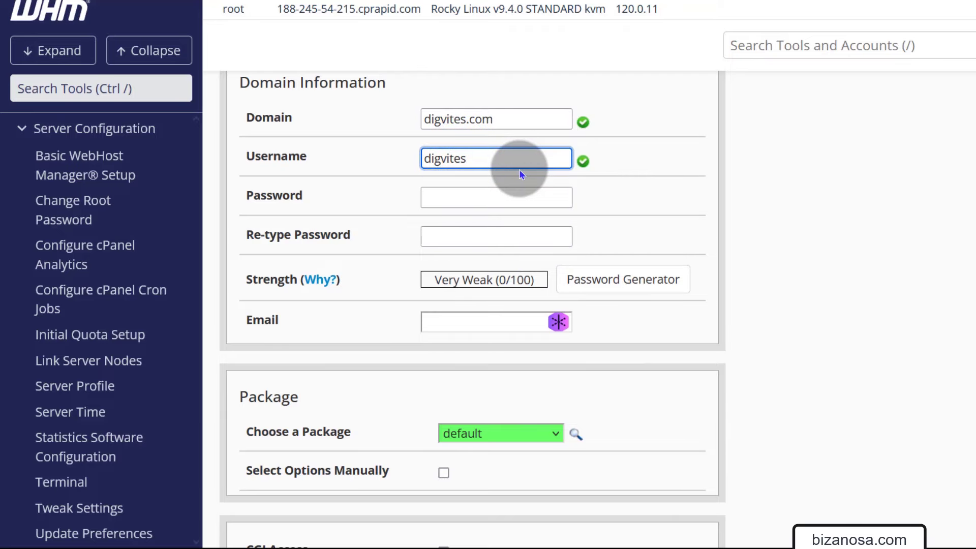
key(BackSpace)
text(s240)
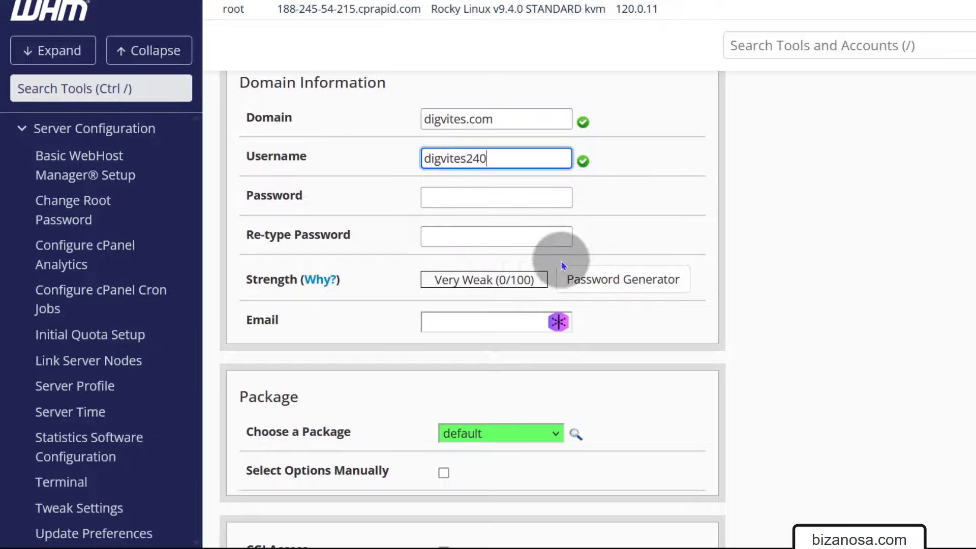
- Fill the password fields with a Firefox securely generated password and copy it
click(463, 198)
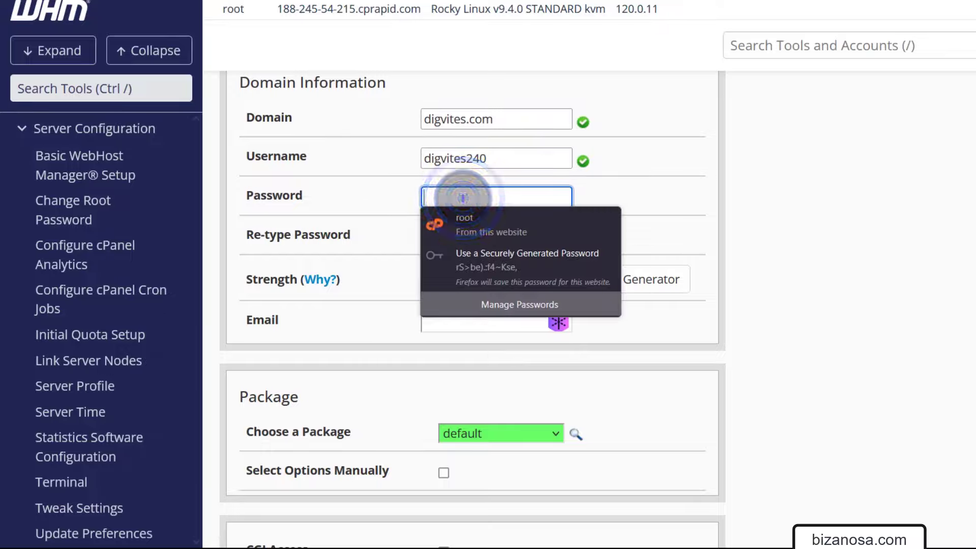
click(537, 270)
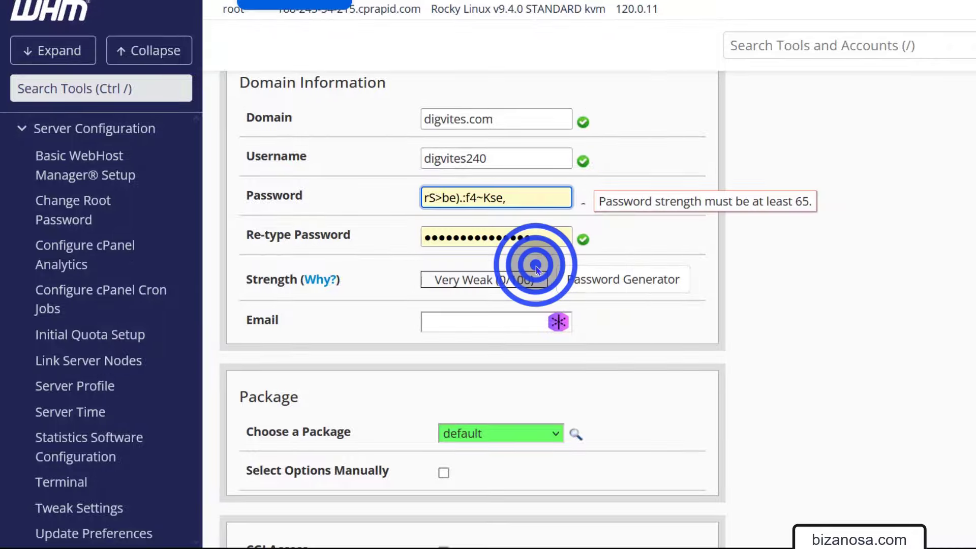
double_click(485, 209)
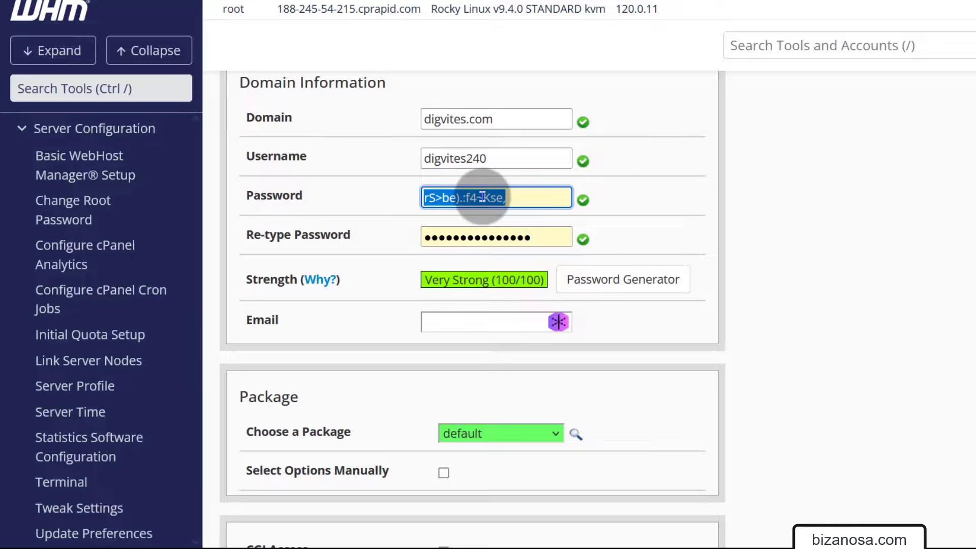
right_click(485, 209)
click(539, 232)
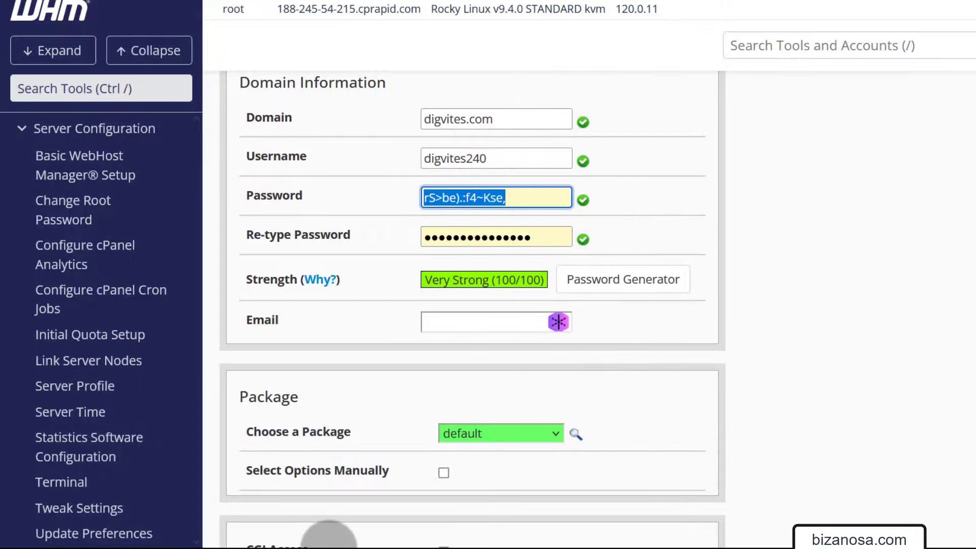
- Record the generated password and username digvites240 in the notes editor
click(329, 548)
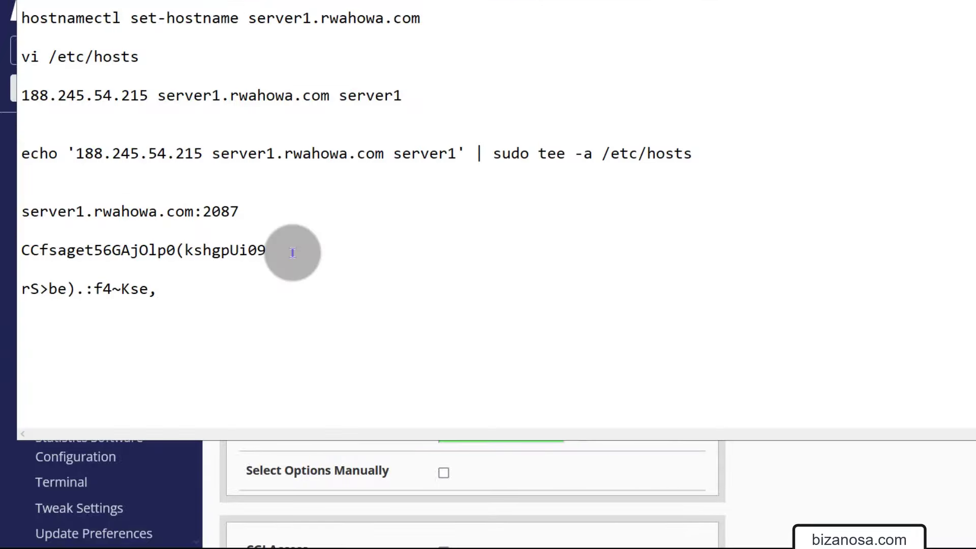
click(218, 449)
click(478, 117)
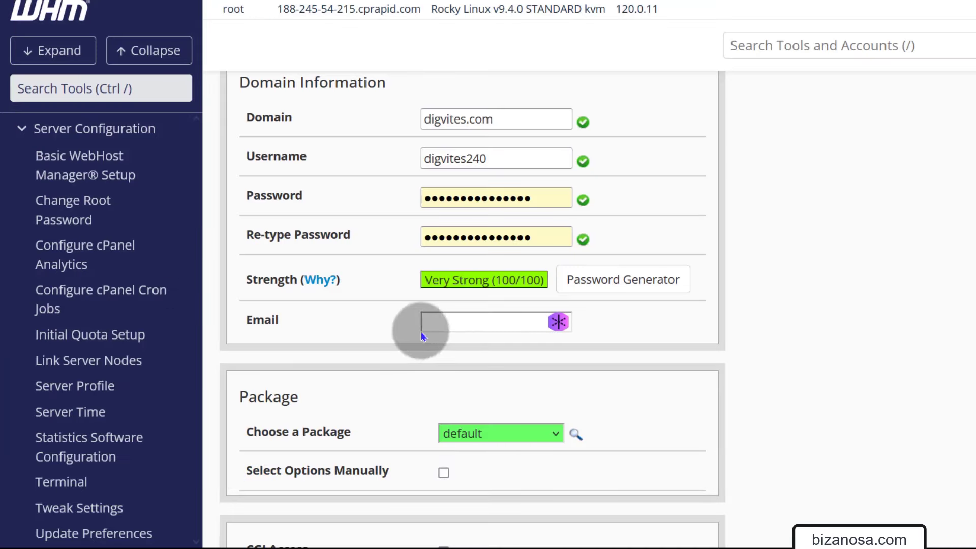
scroll(420, 324, down, 3)
click(470, 143)
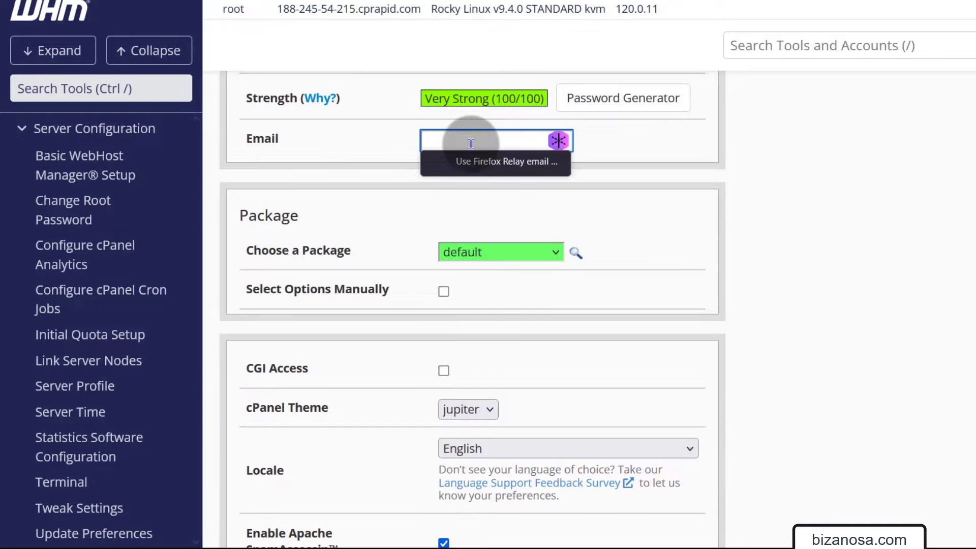
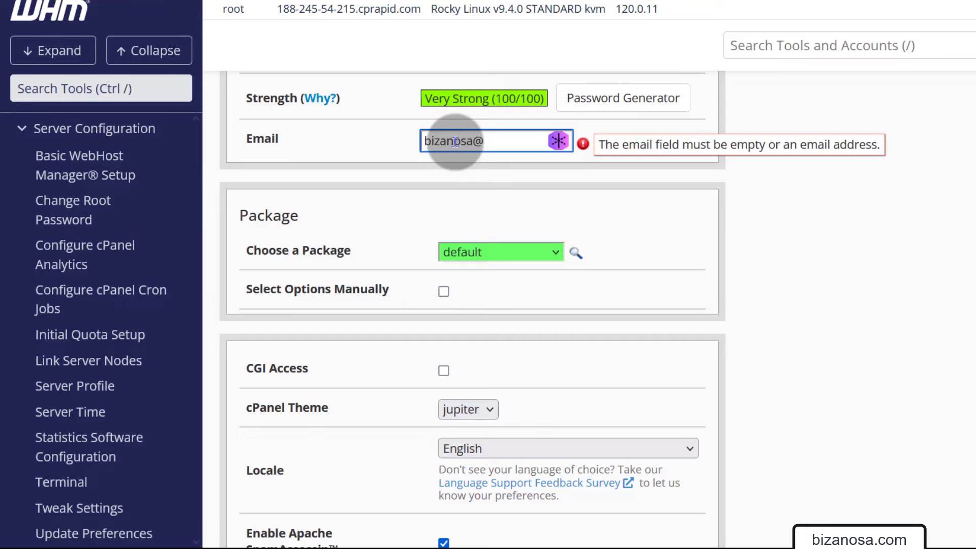
- Enter the contact e-mail address and keep the default hosting package
click(634, 265)
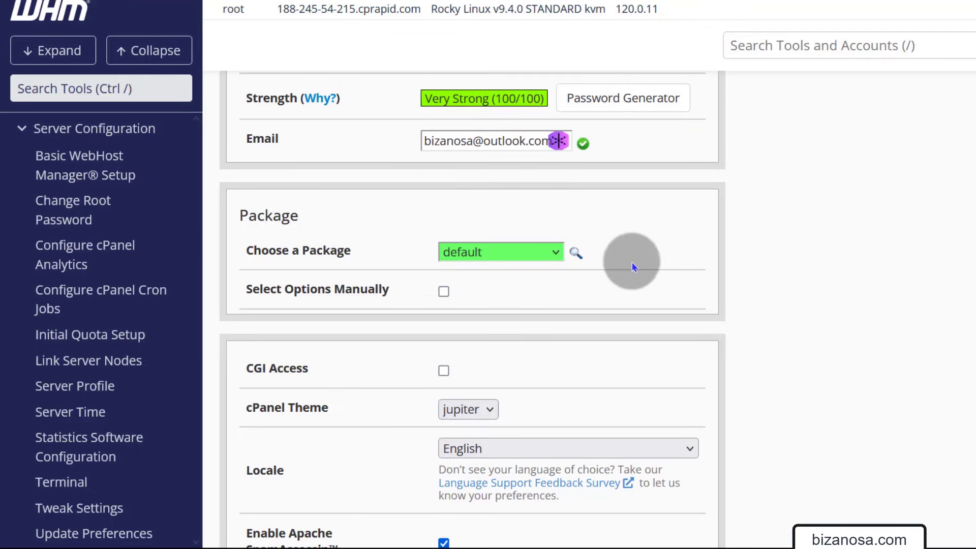
scroll(612, 246, down, 4)
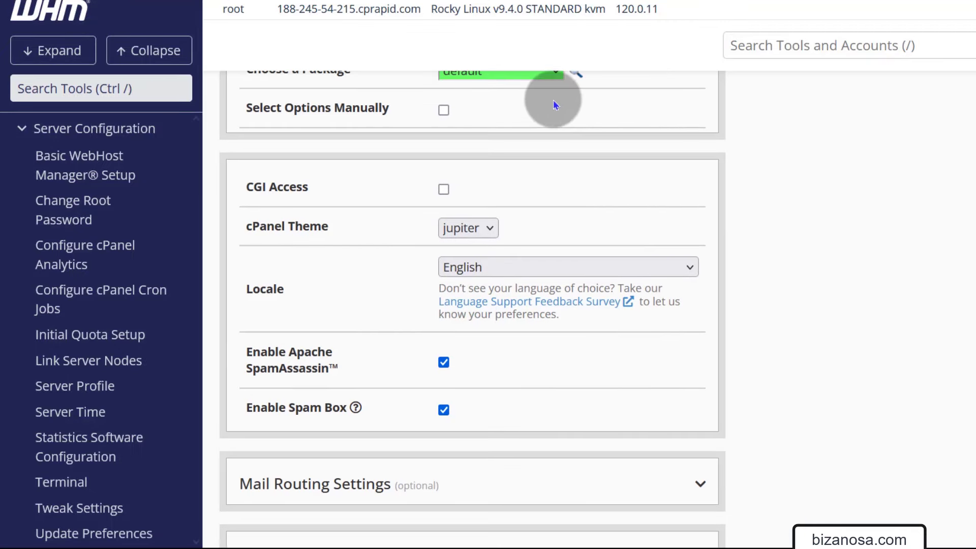
scroll(560, 102, up, 2)
click(556, 162)
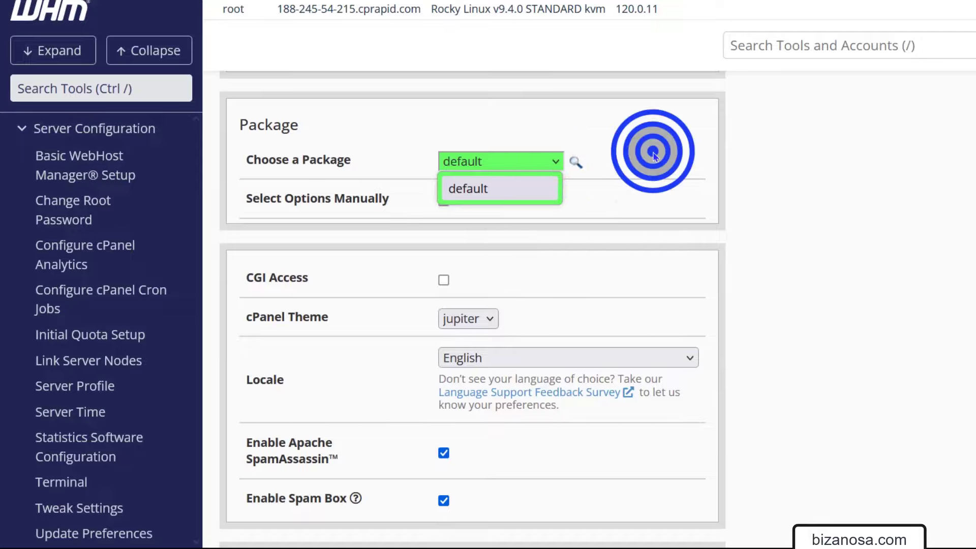
click(509, 189)
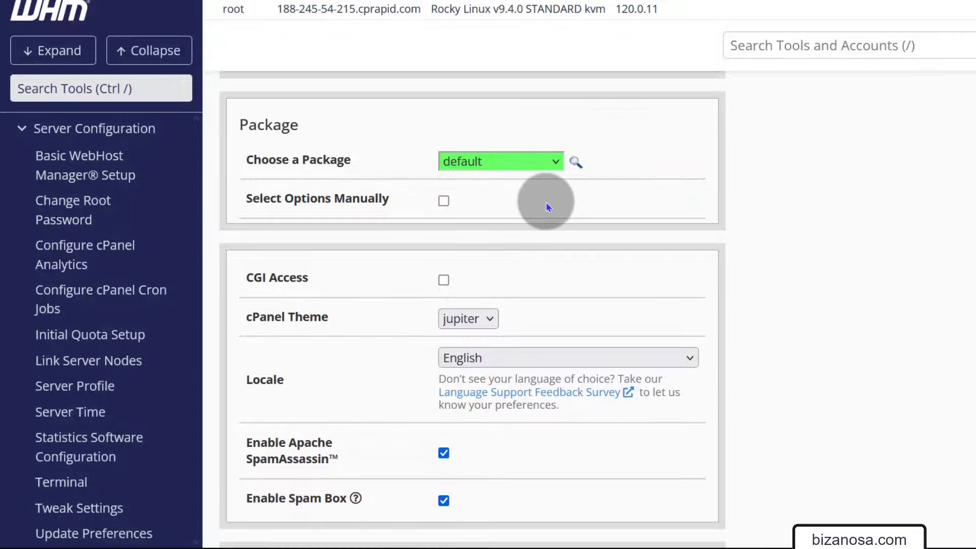
- Turn Select Options Manually on to review resources, then switch it back off
click(442, 201)
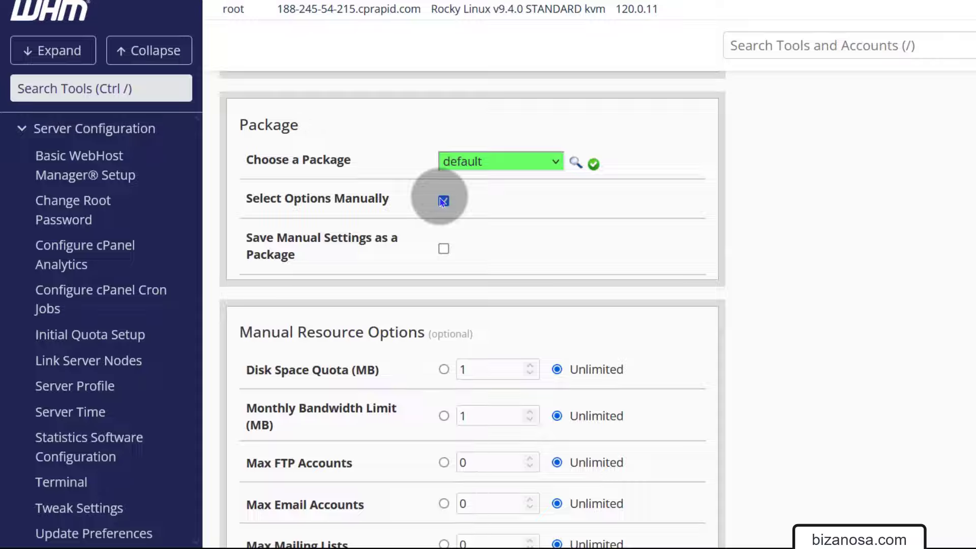
scroll(501, 272, down, 14)
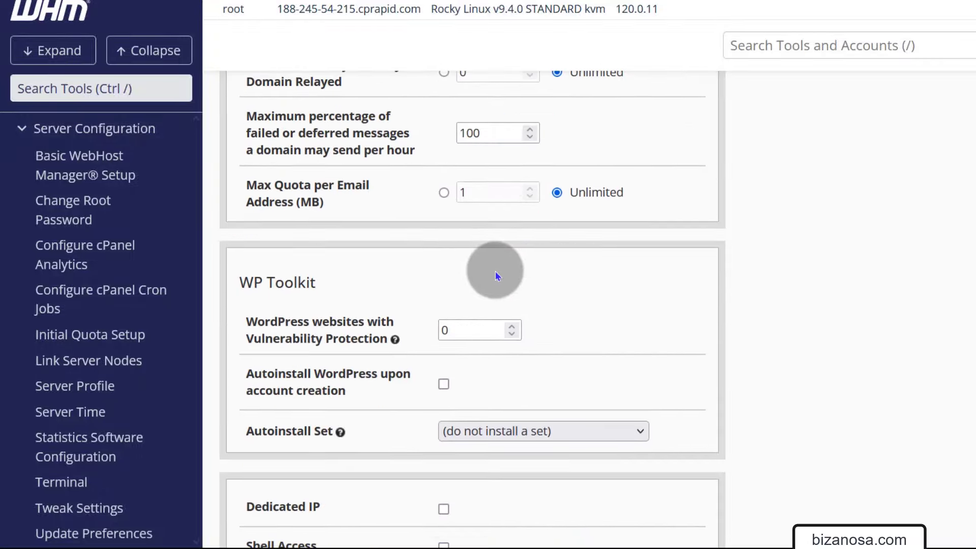
scroll(474, 307, up, 2)
scroll(475, 307, down, 2)
scroll(474, 307, up, 7)
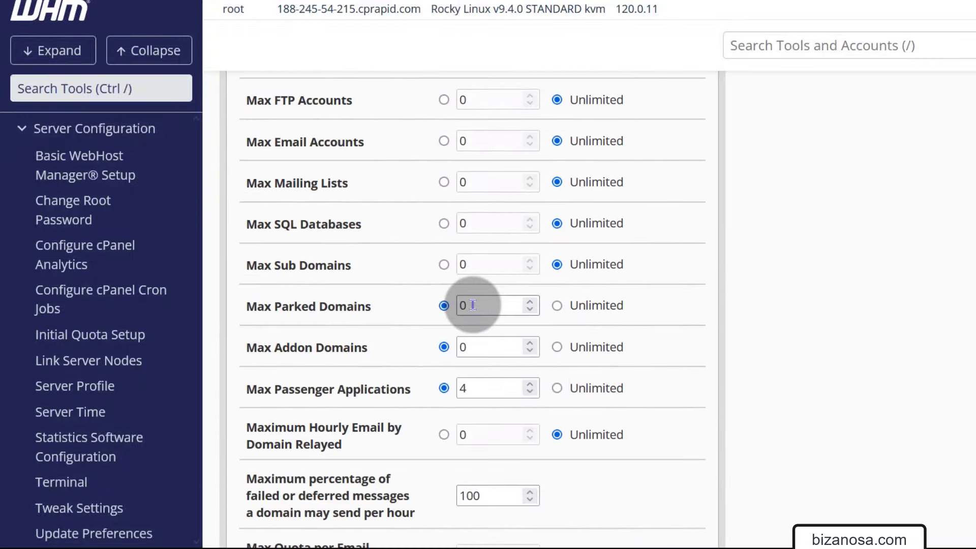
scroll(491, 333, down, 3)
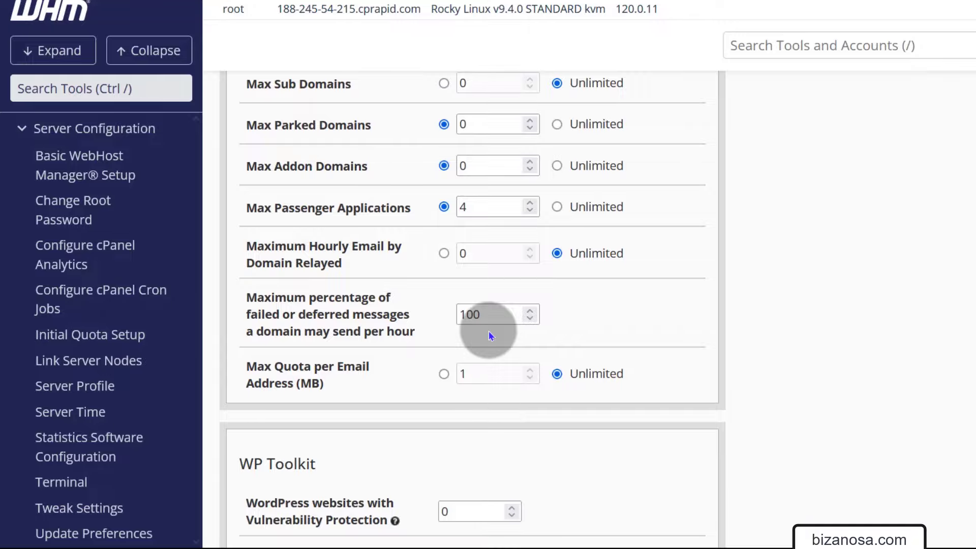
scroll(490, 336, down, 11)
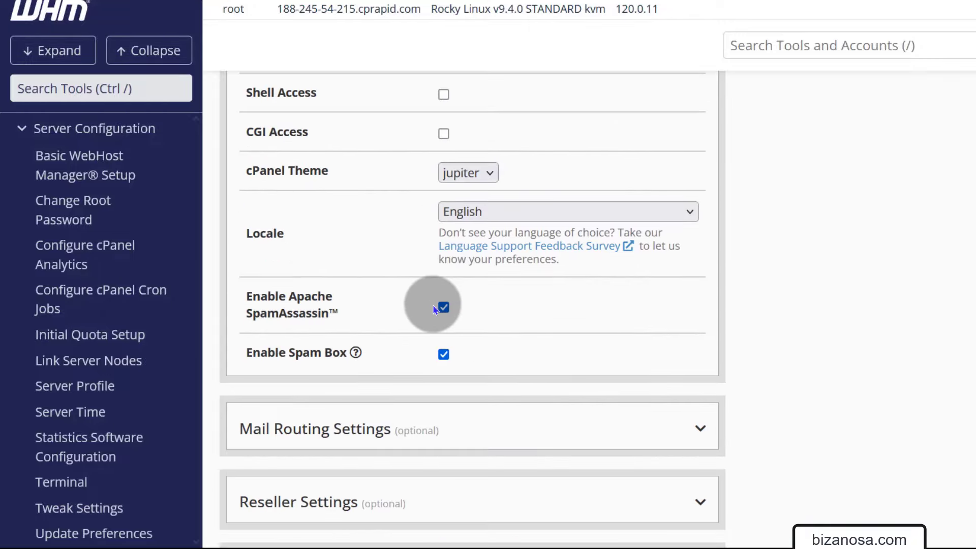
scroll(445, 307, down, 3)
scroll(456, 305, up, 14)
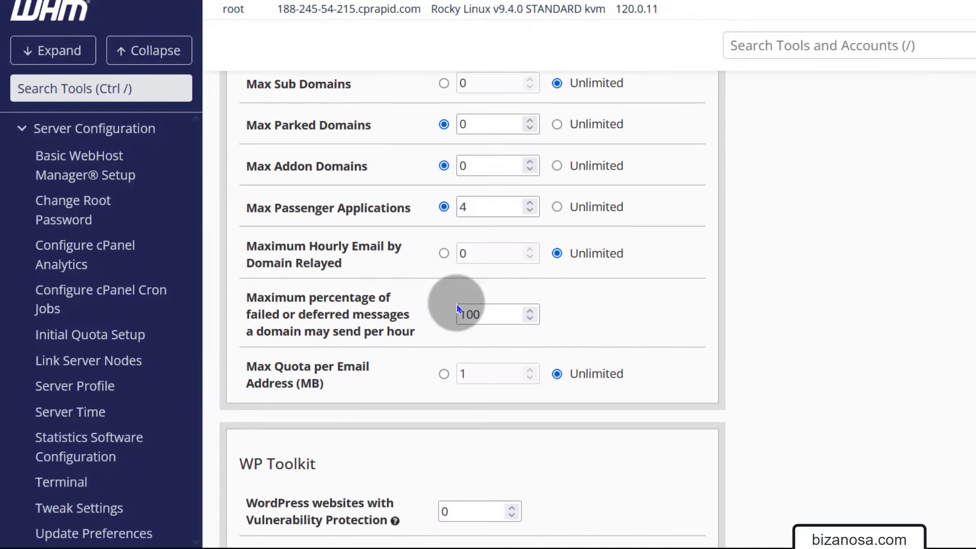
scroll(457, 308, up, 10)
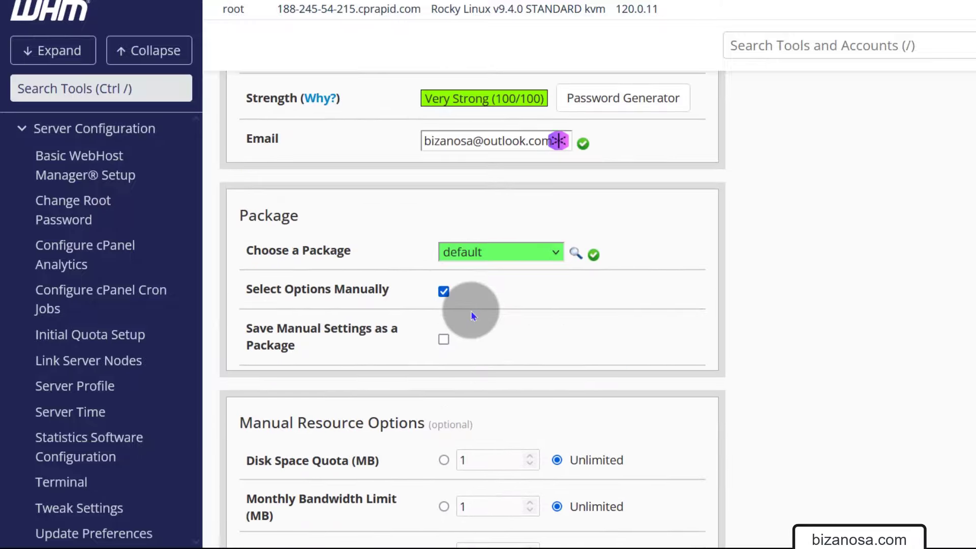
click(443, 292)
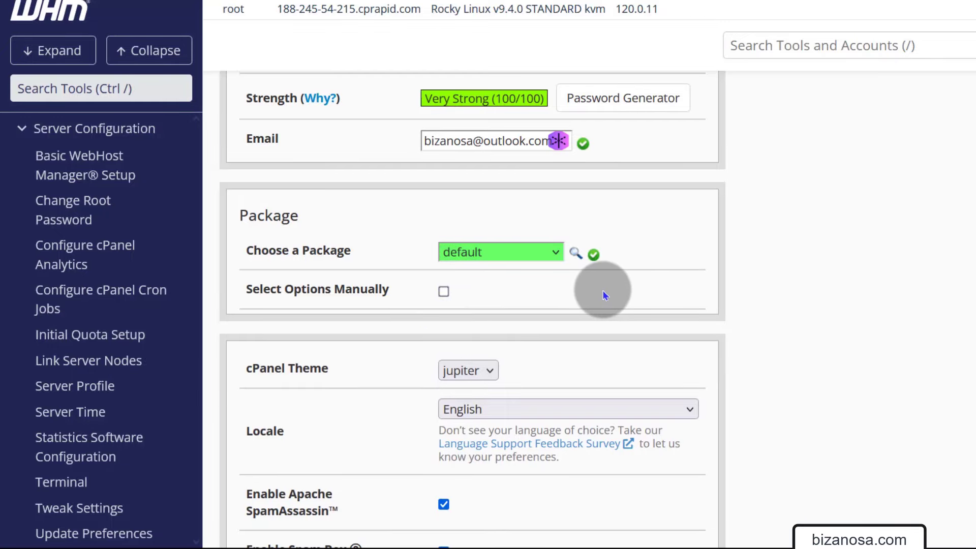
scroll(592, 290, down, 5)
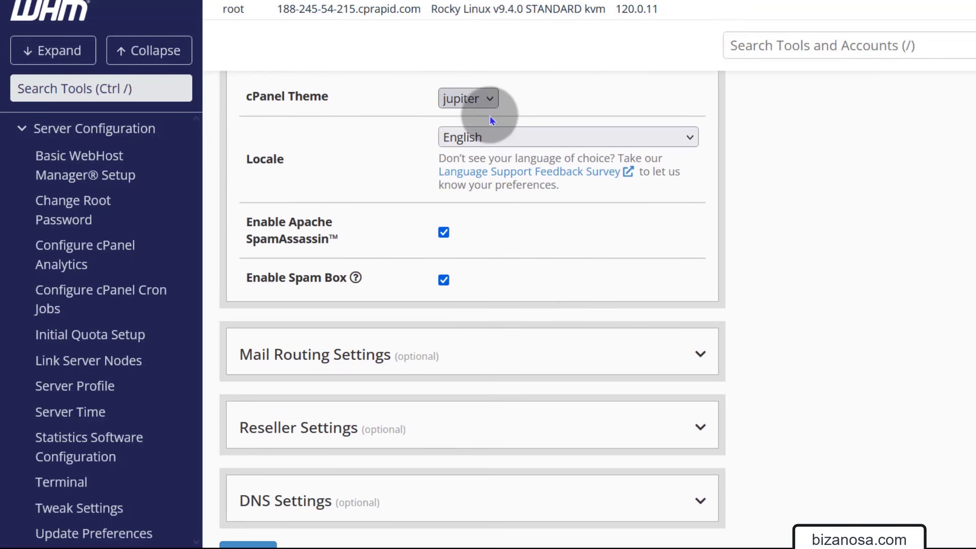
- Keep the jupiter cPanel theme and English locale
click(487, 99)
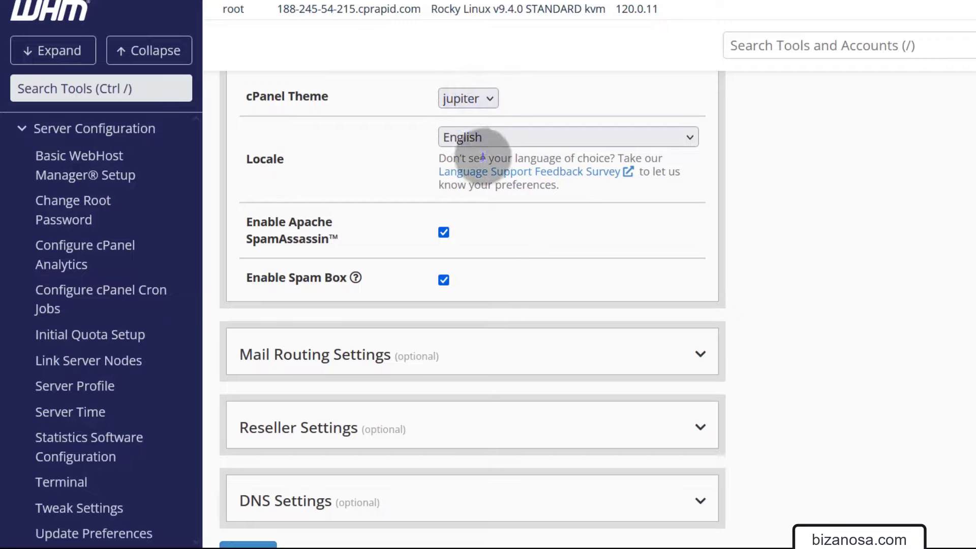
click(560, 135)
scroll(541, 483, down, 5)
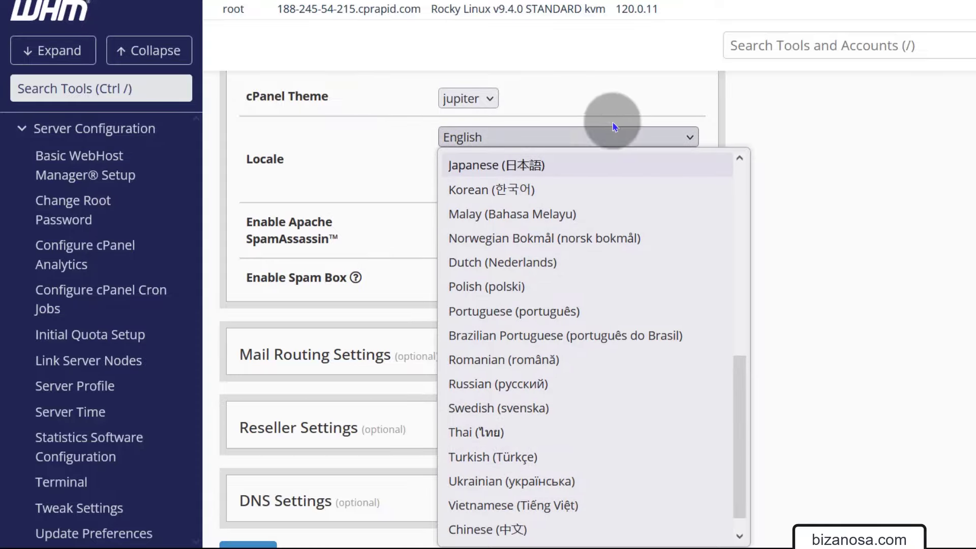
click(618, 103)
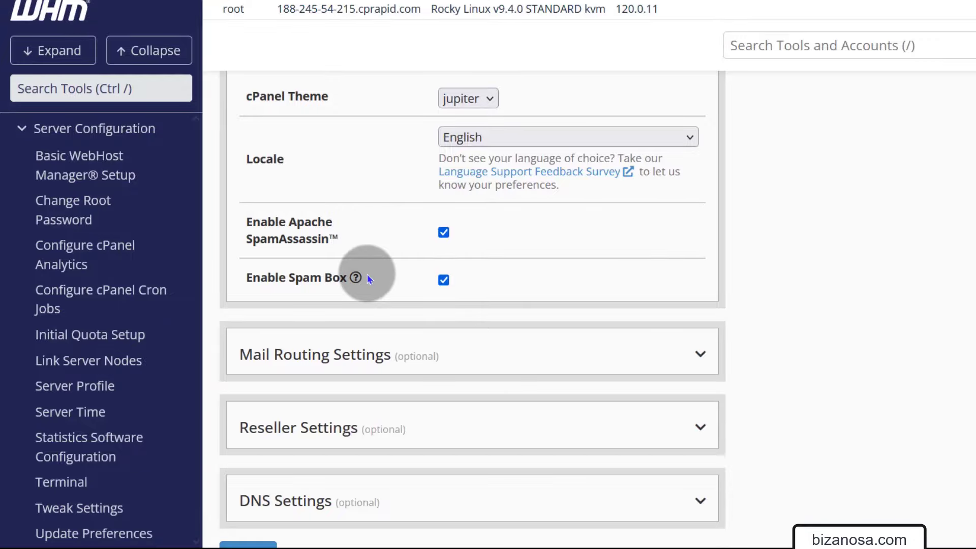
scroll(369, 278, down, 3)
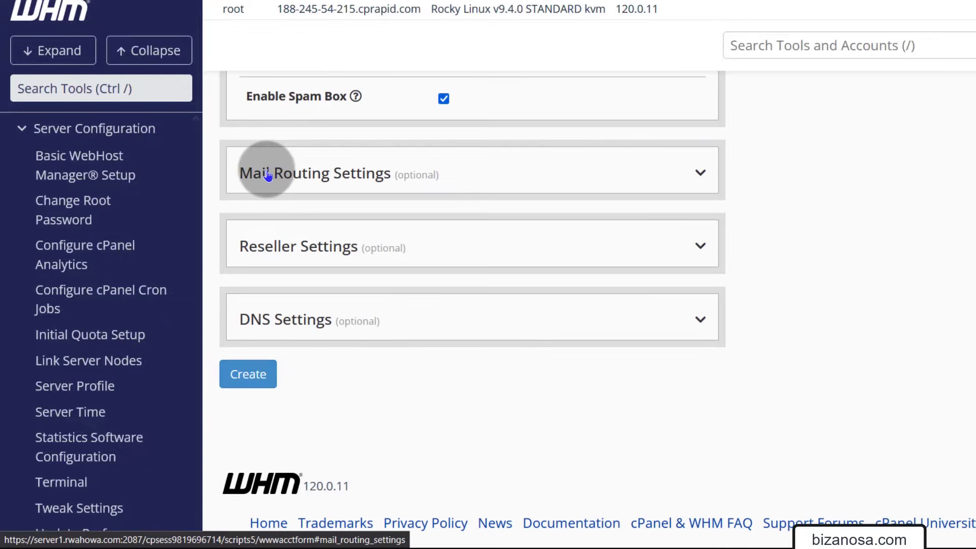
- Try remote mail exchanger routing, then set mail routing back to local
click(697, 172)
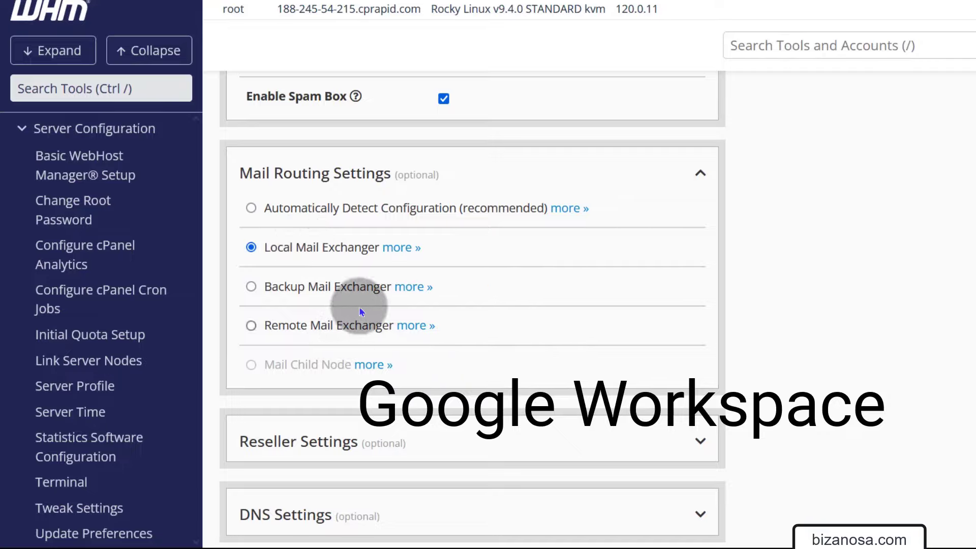
click(251, 326)
scroll(430, 151, down, 4)
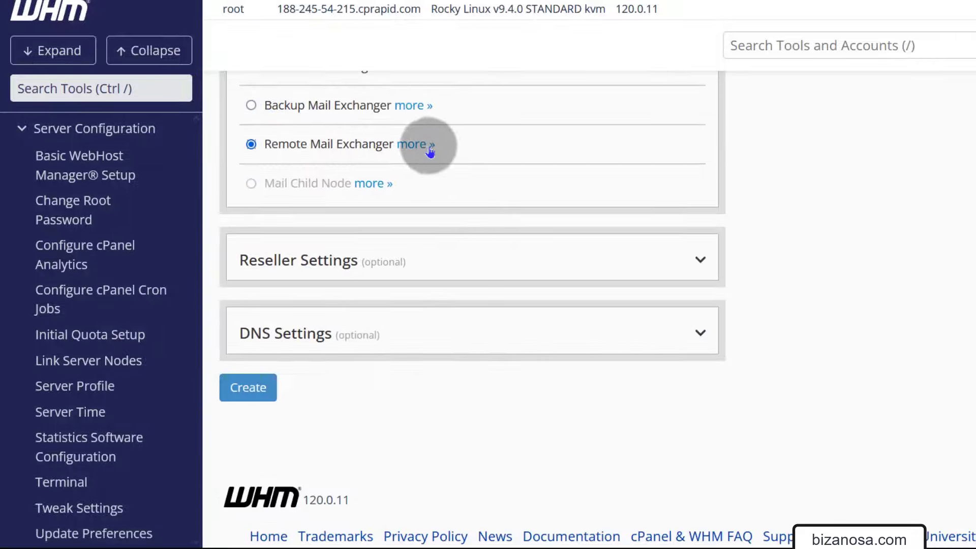
click(431, 145)
scroll(430, 145, up, 4)
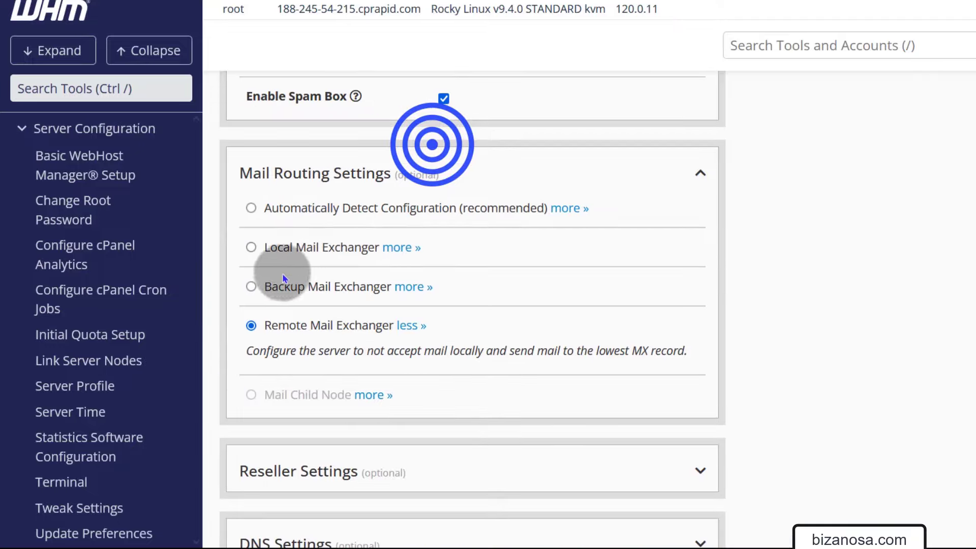
click(251, 247)
scroll(512, 251, down, 5)
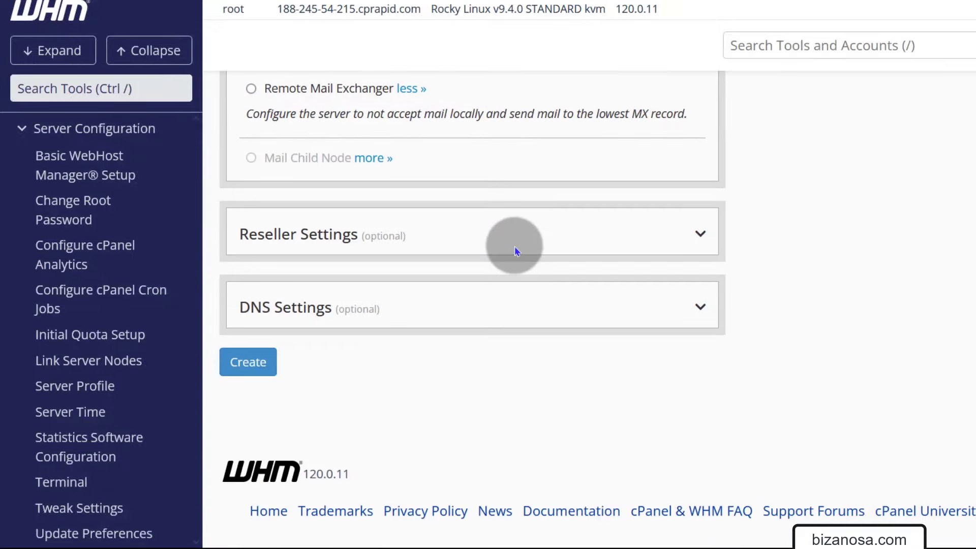
- Leave reseller off and check DNS settings: DKIM, SPF and Cloudflare nameservers
click(650, 231)
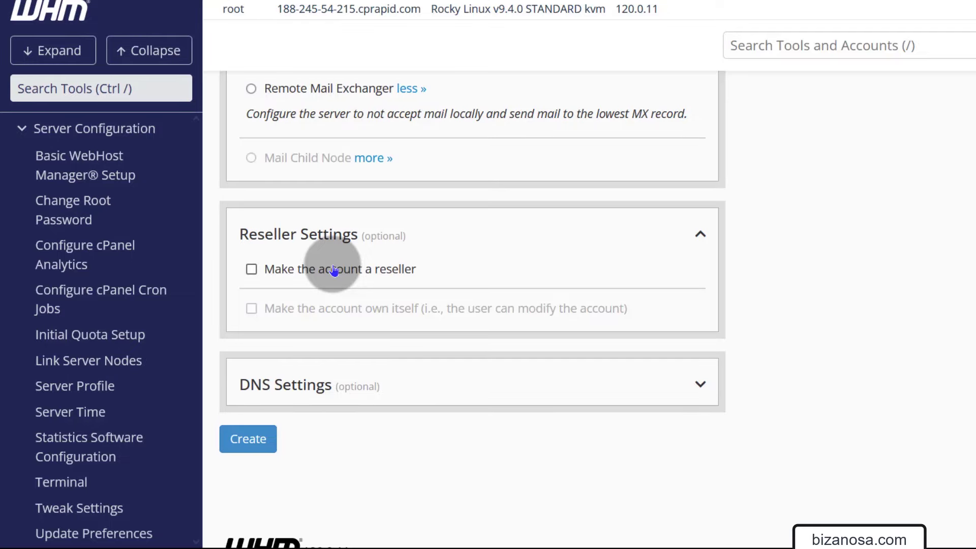
scroll(544, 274, down, 1)
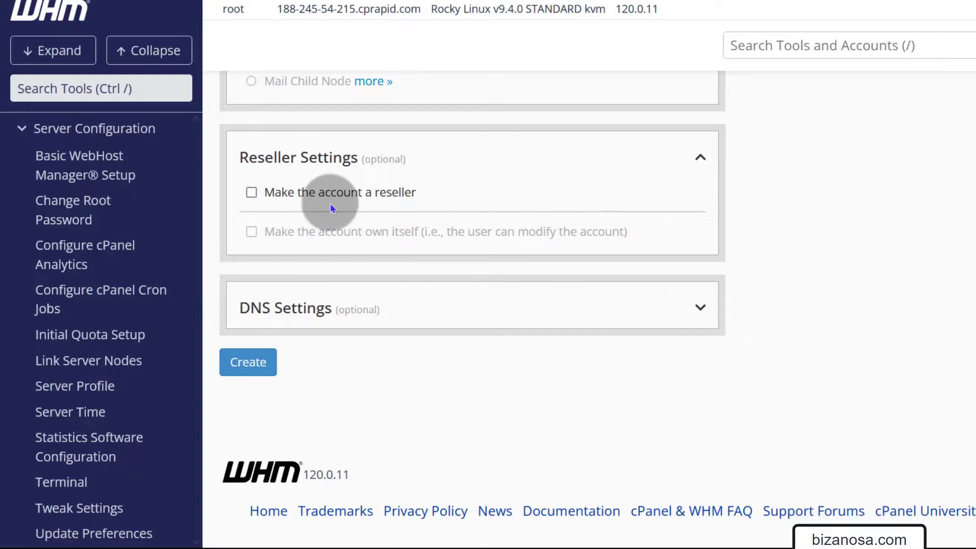
click(690, 302)
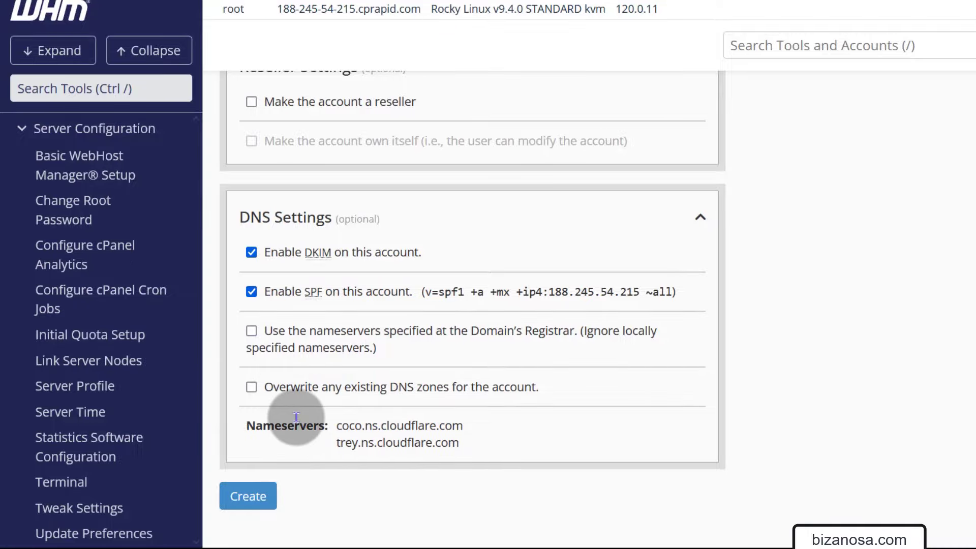
- Submit the form to create the digvites.com account and review the 'Account Creation Ok' log
click(254, 503)
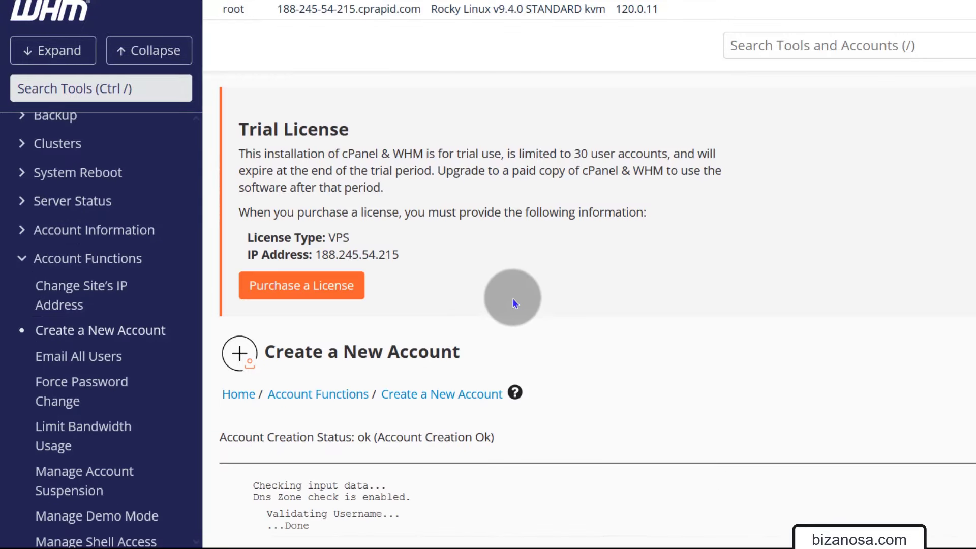
scroll(531, 298, down, 4)
scroll(532, 297, up, 1)
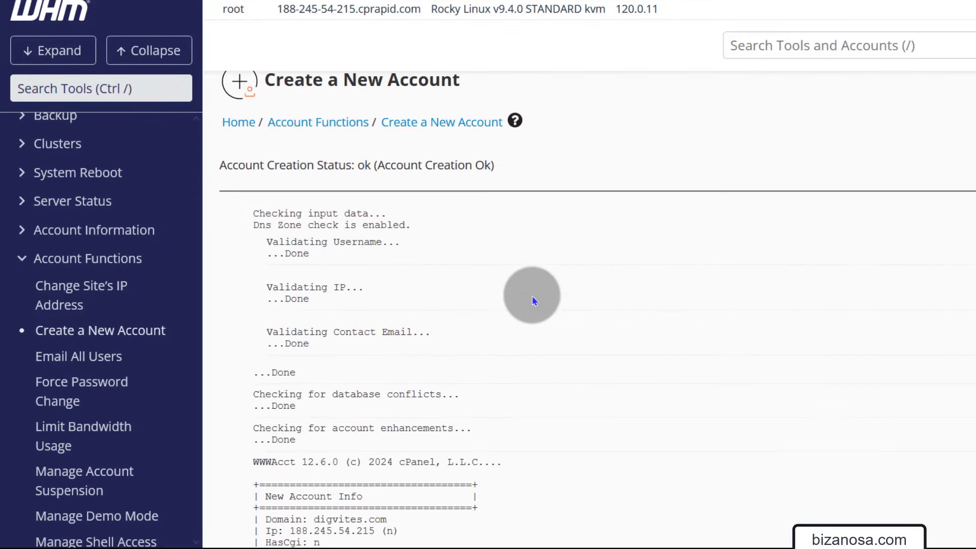
scroll(533, 299, down, 15)
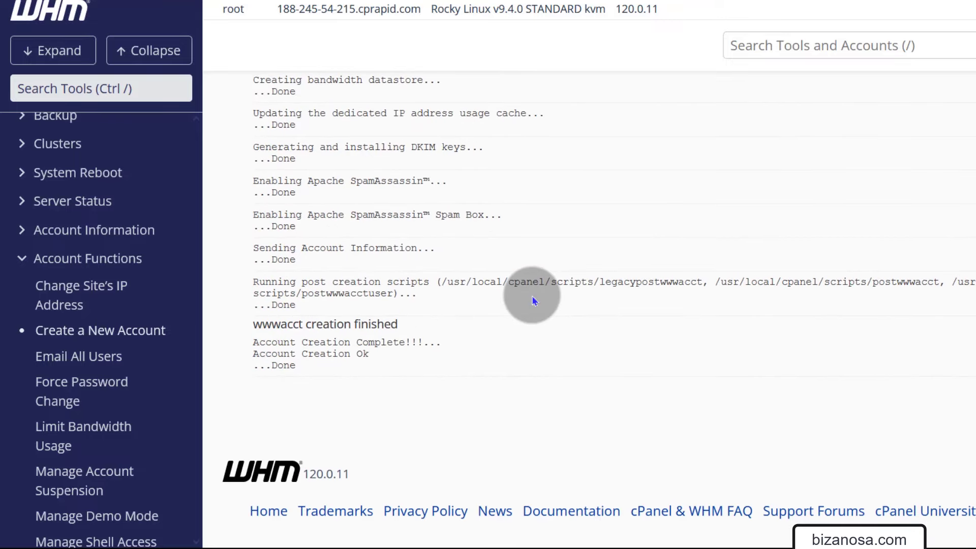
scroll(628, 359, up, 10)
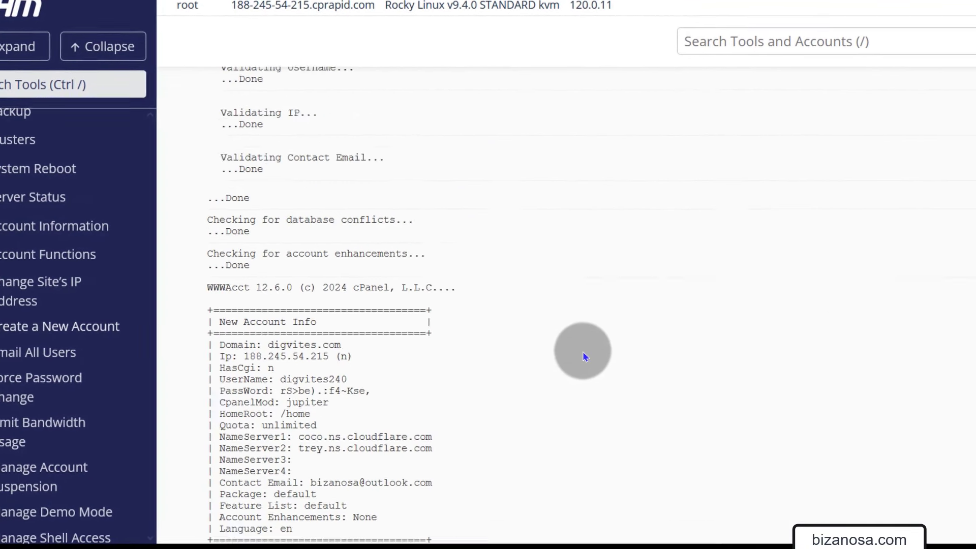
scroll(584, 355, up, 8)
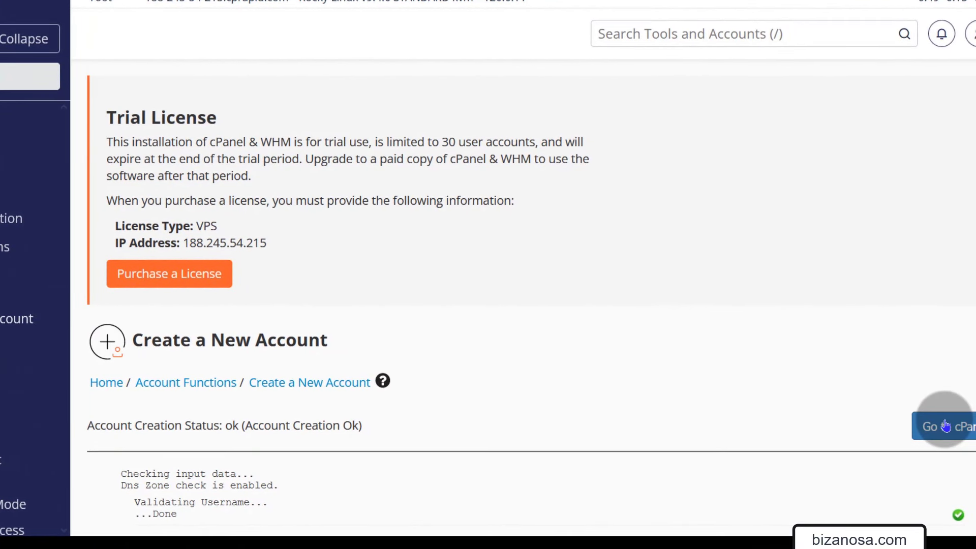
scroll(945, 425, down, 2)
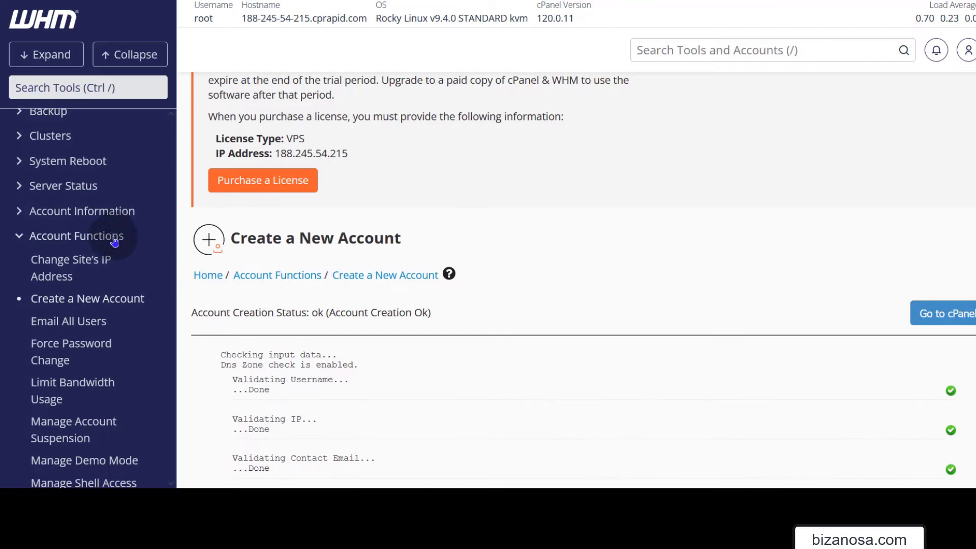
- Open List Accounts and expand the digvites.com row showing username digvites240 and the default package
click(23, 210)
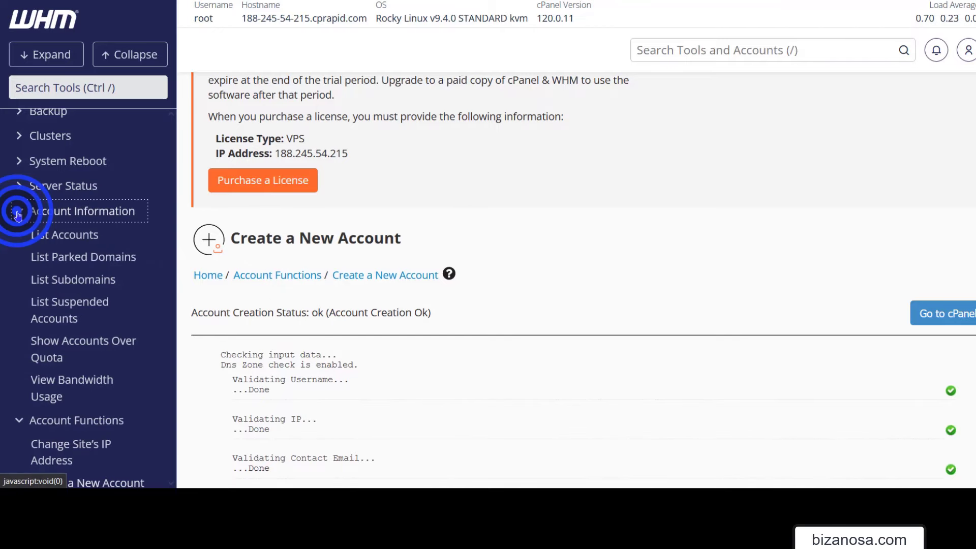
click(53, 237)
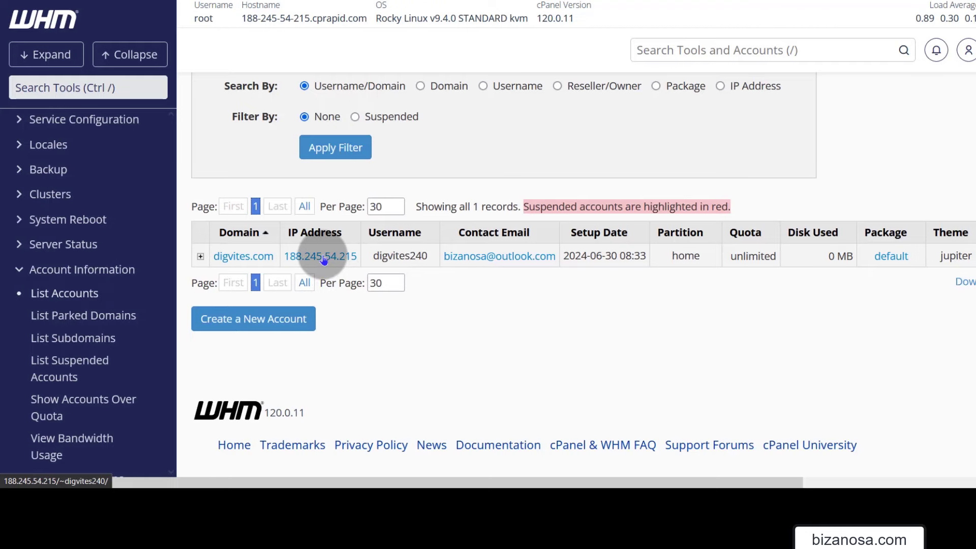
click(202, 255)
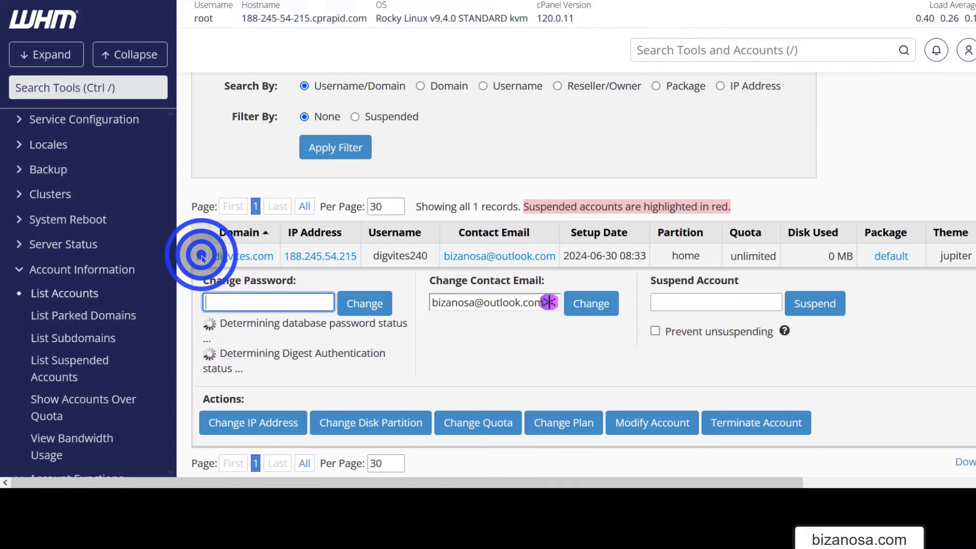
click(452, 328)
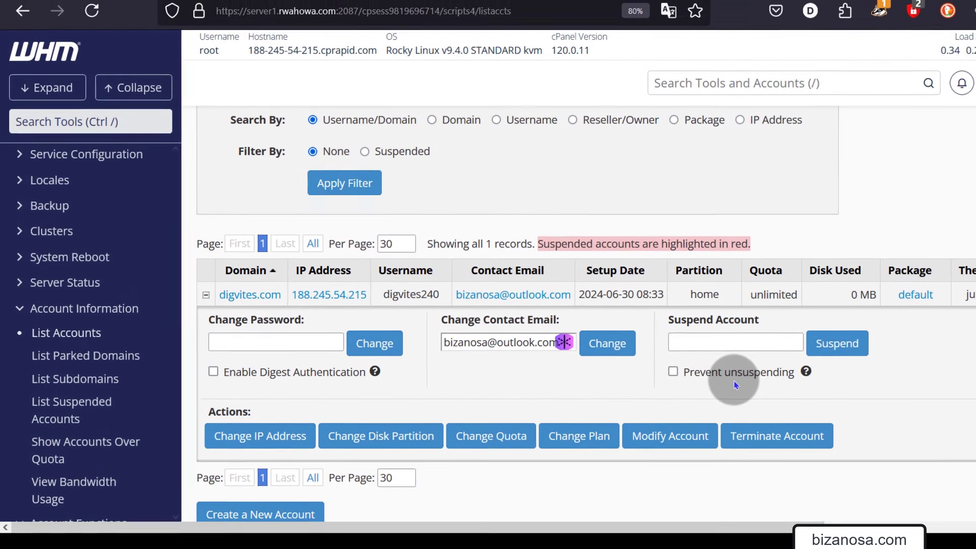
scroll(90, 403, down, 3)
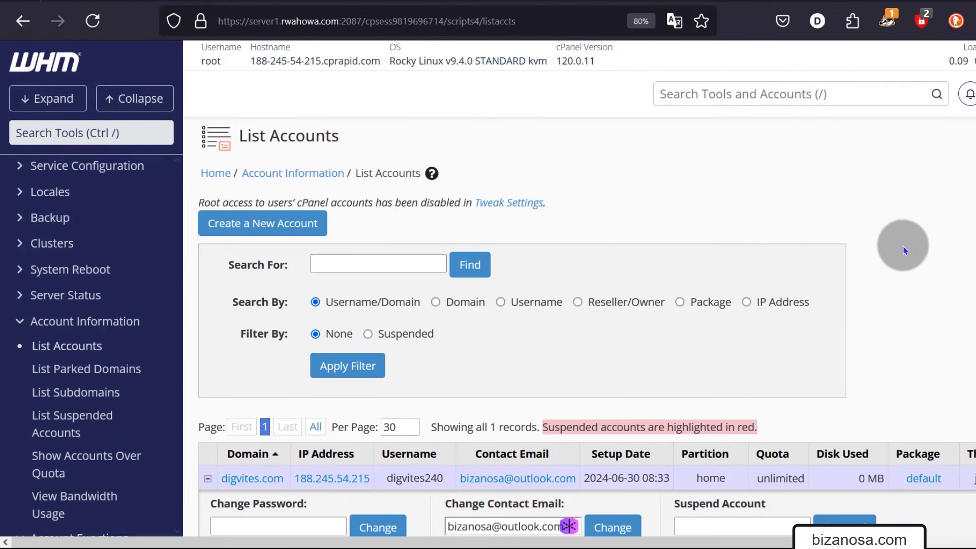
scroll(902, 254, down, 2)
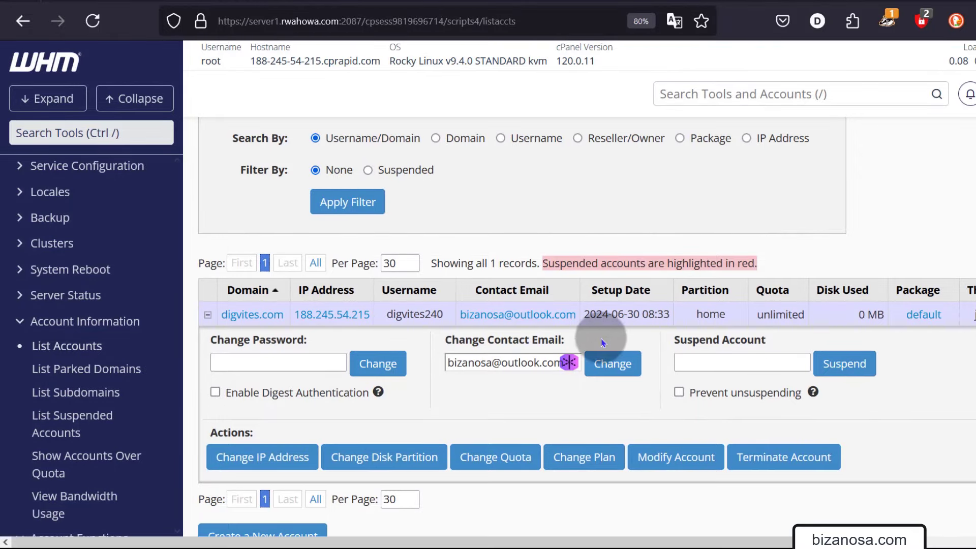
scroll(547, 358, up, 3)
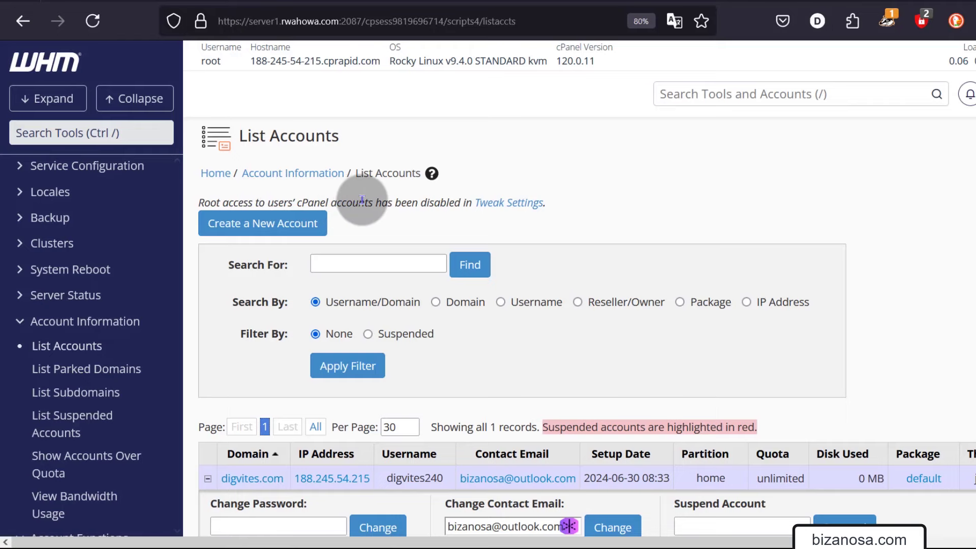
scroll(531, 239, down, 3)
scroll(526, 345, up, 3)
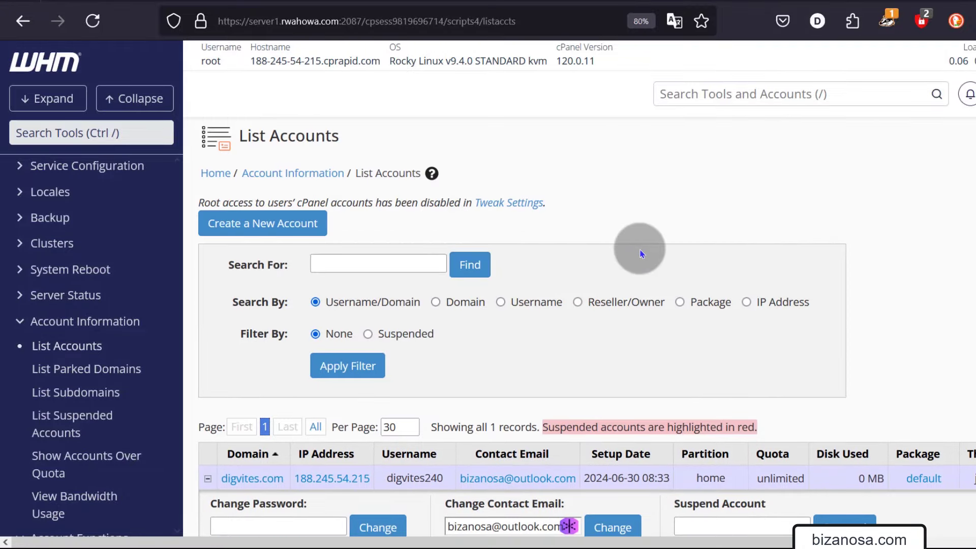
- In Tweak Settings, set cPanel user account access to 'Account-Owner and cPanel User Only' and save
right_click(507, 205)
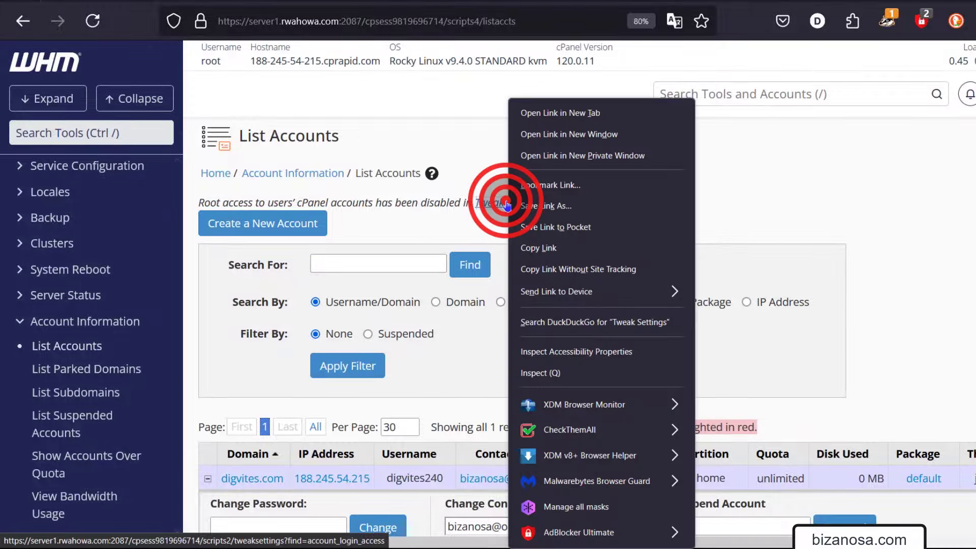
click(557, 106)
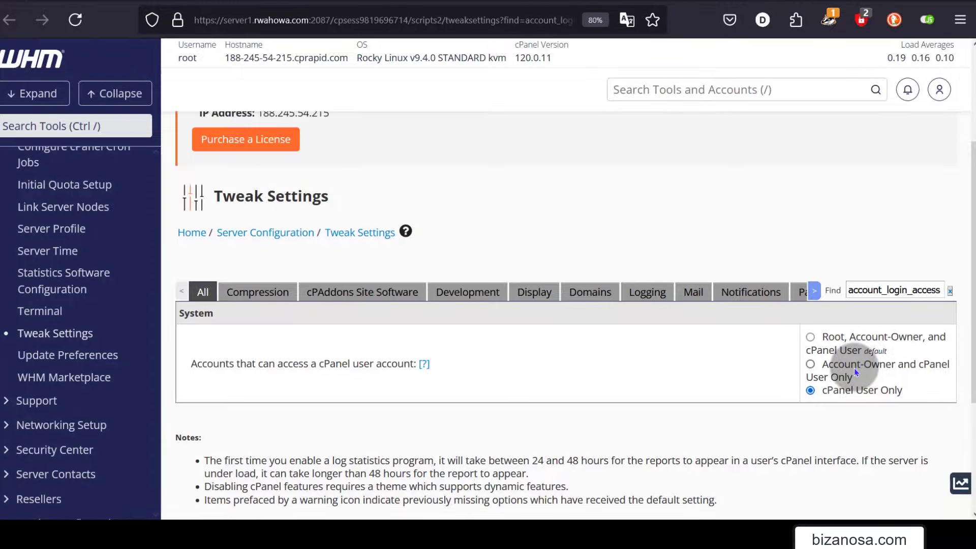
click(809, 360)
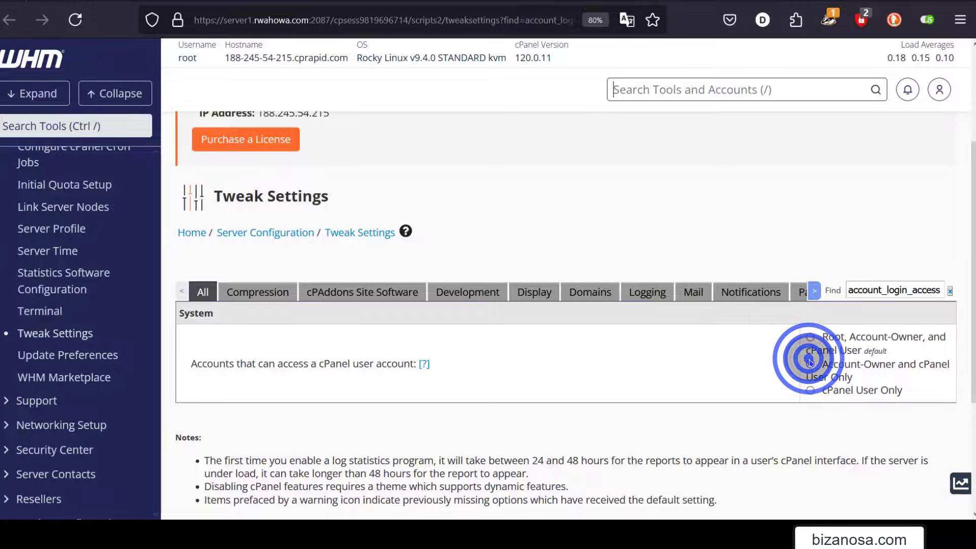
scroll(868, 369, down, 3)
click(265, 386)
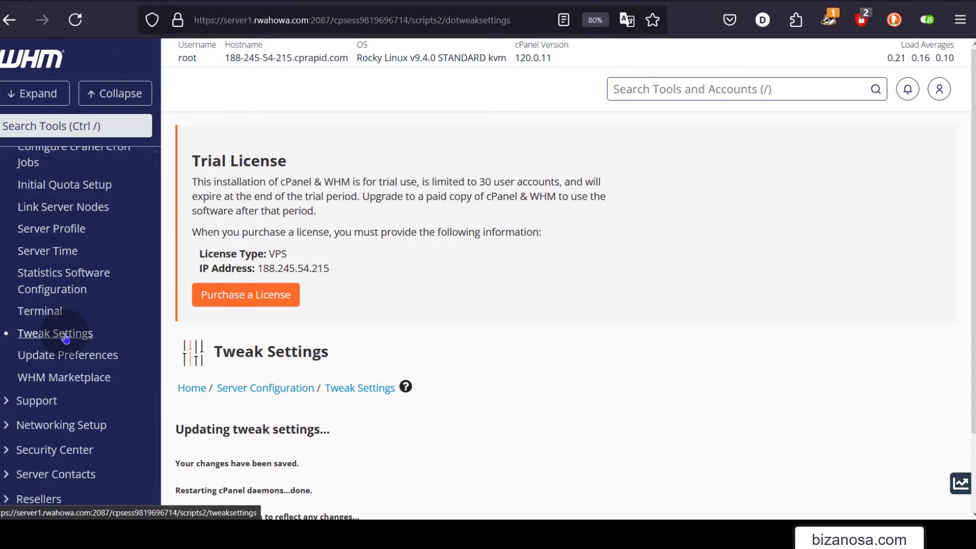
scroll(66, 345, down, 3)
scroll(65, 347, down, 2)
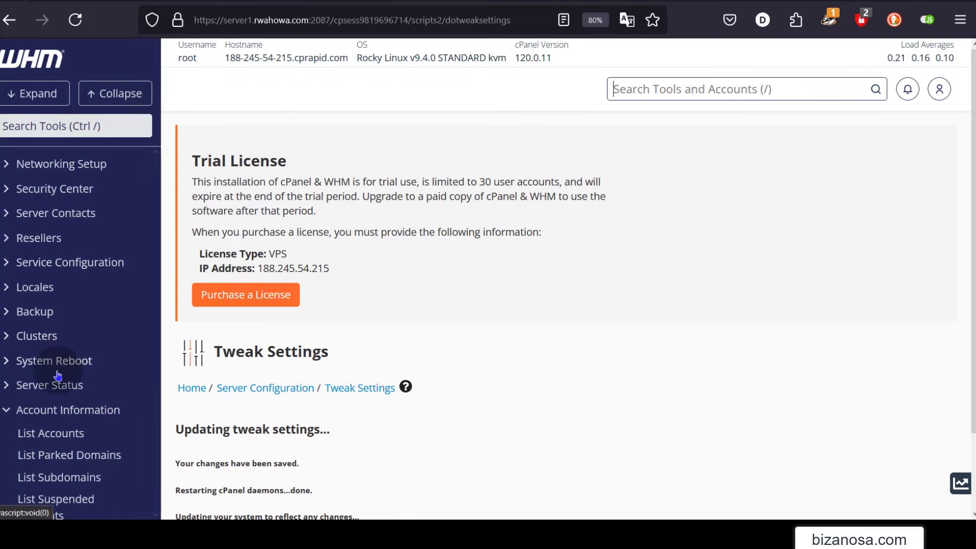
scroll(39, 405, down, 2)
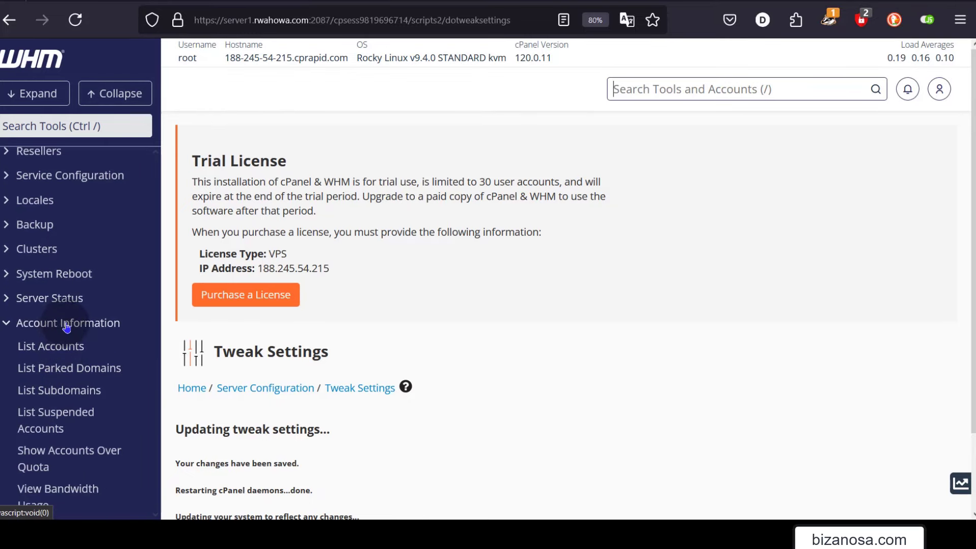
- Log into the digvites.com account's cPanel from the List Accounts page
click(58, 345)
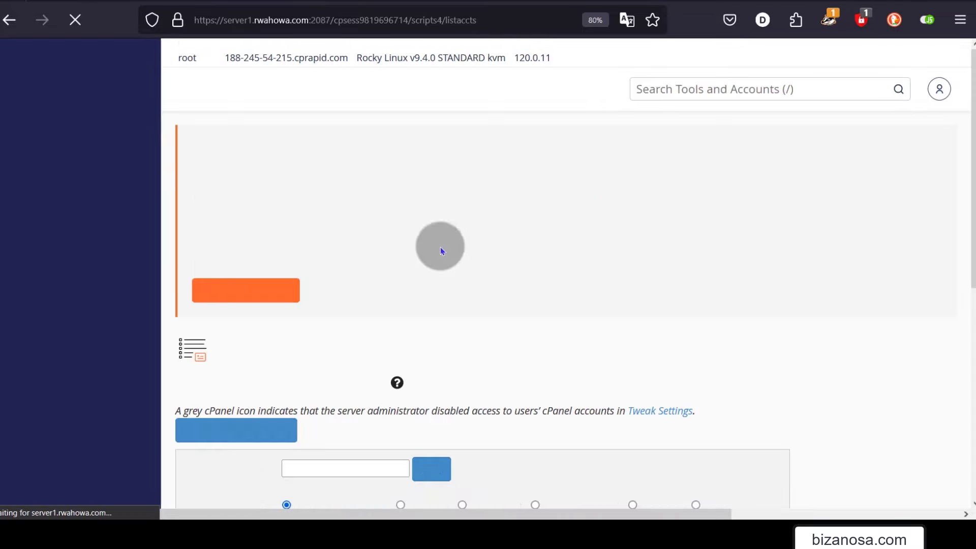
scroll(530, 216, down, 3)
scroll(529, 211, down, 3)
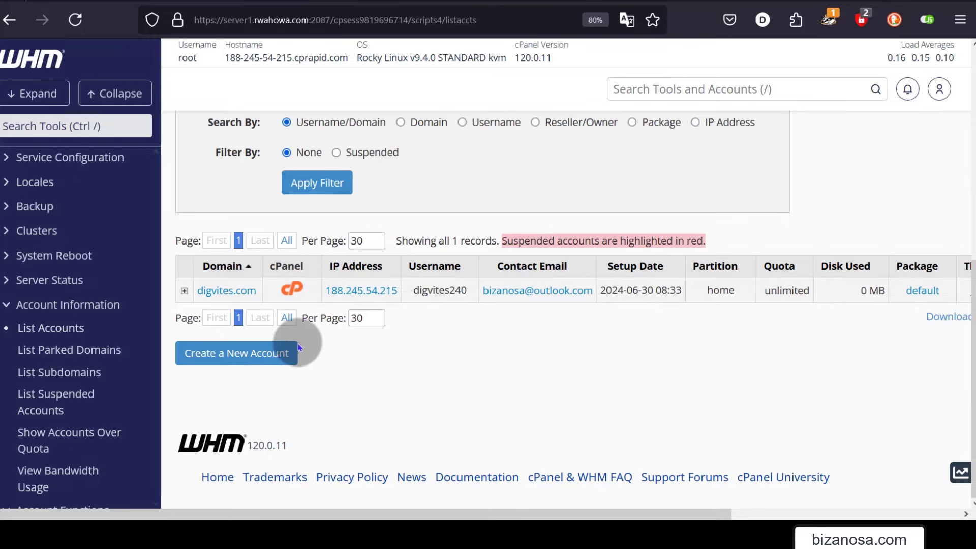
click(291, 288)
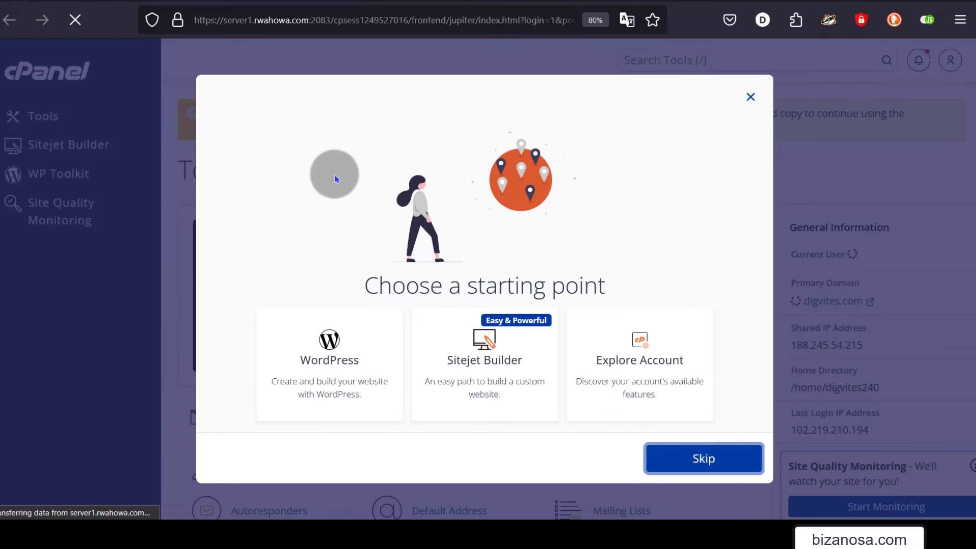
click(317, 2)
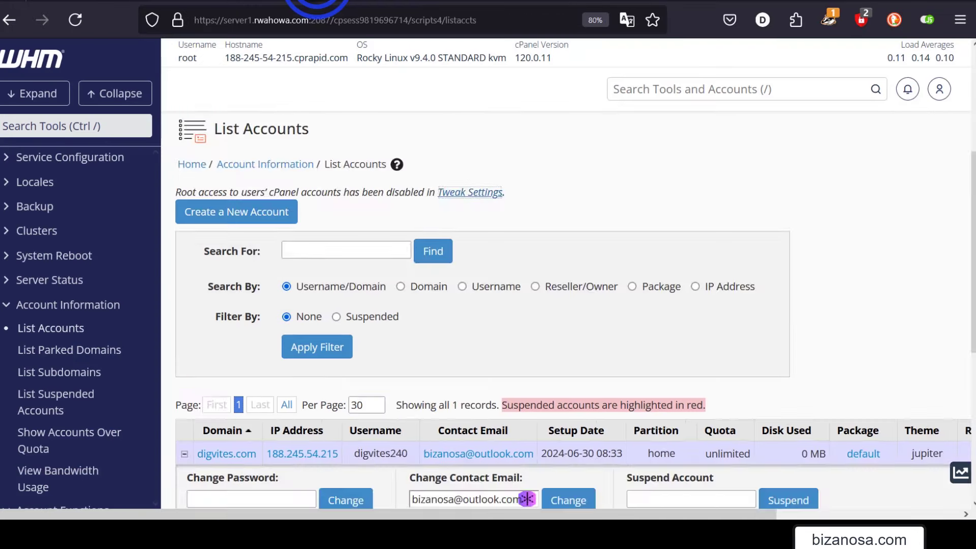
click(234, 1)
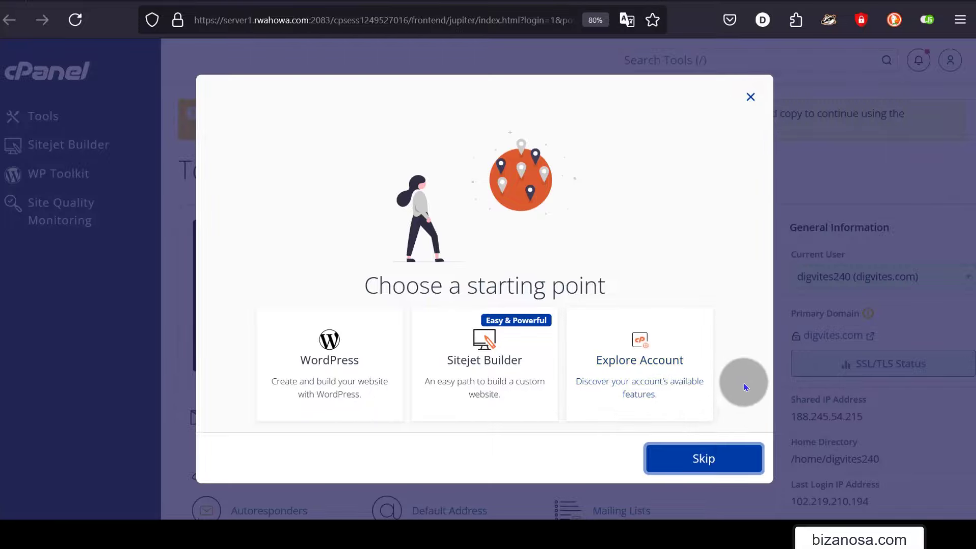
- Skip the welcome dialog, look over WP Toolkit's empty site list, then go back to cPanel home
click(702, 457)
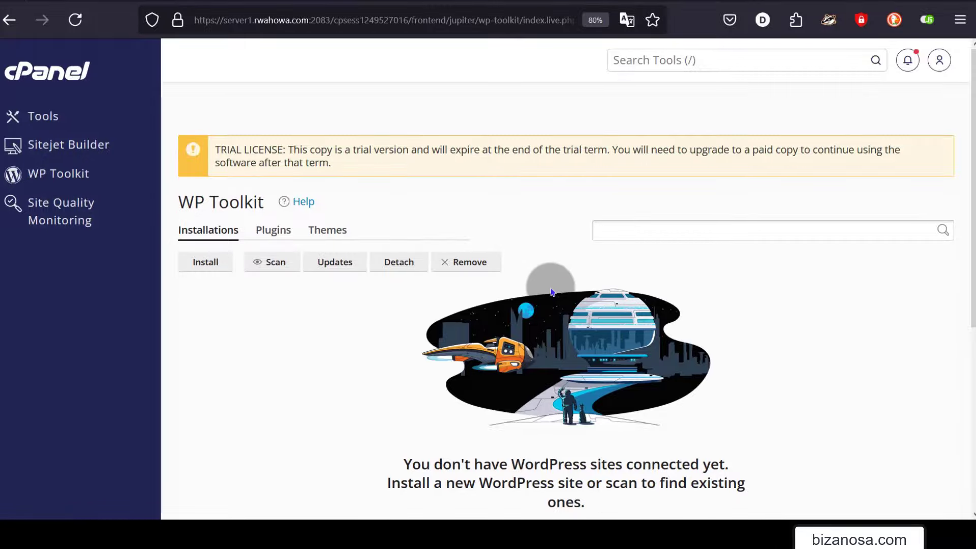
scroll(551, 291, down, 5)
scroll(617, 275, down, 1)
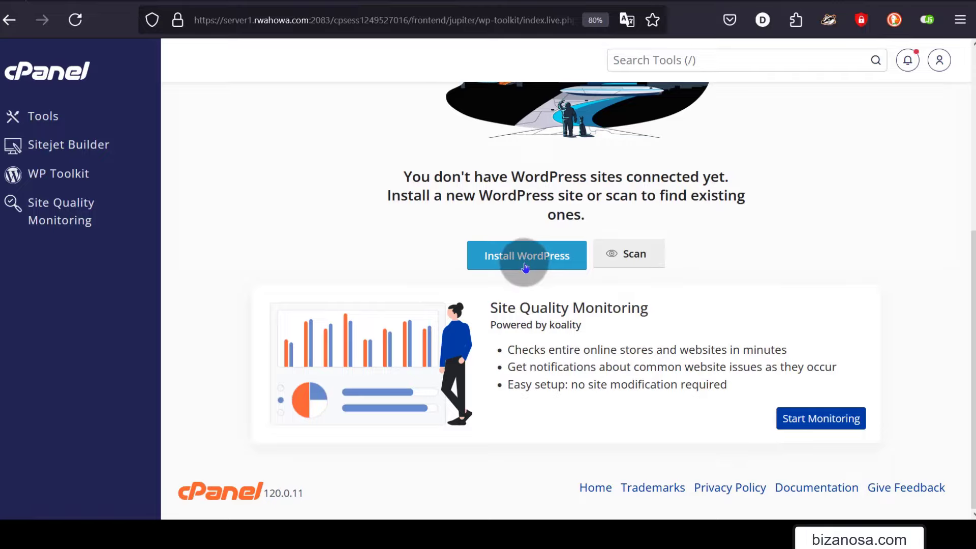
scroll(524, 265, up, 6)
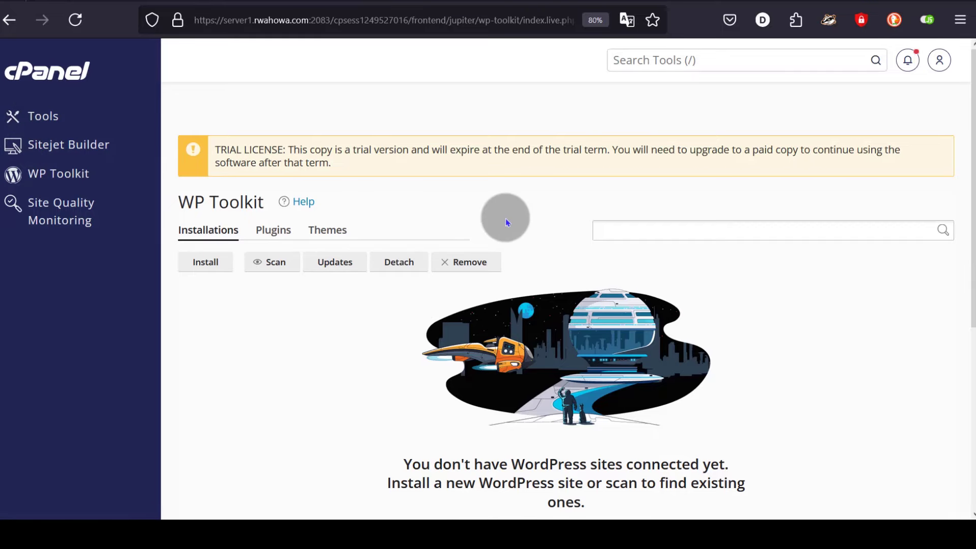
click(45, 73)
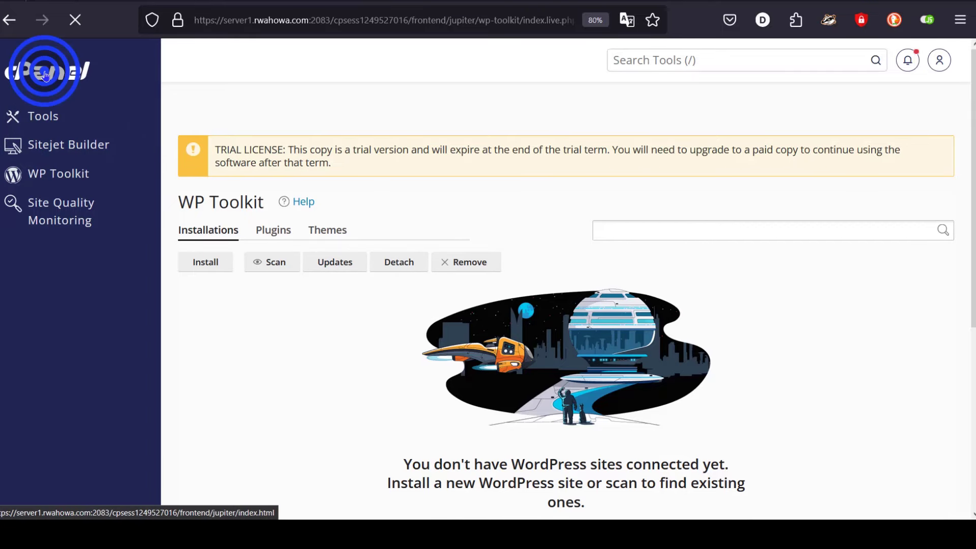
scroll(599, 218, down, 15)
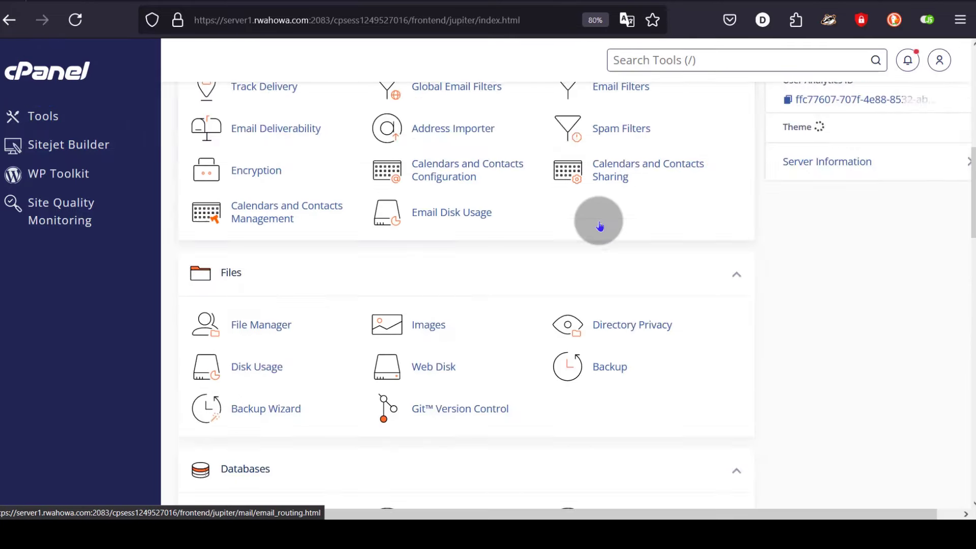
scroll(599, 224, up, 15)
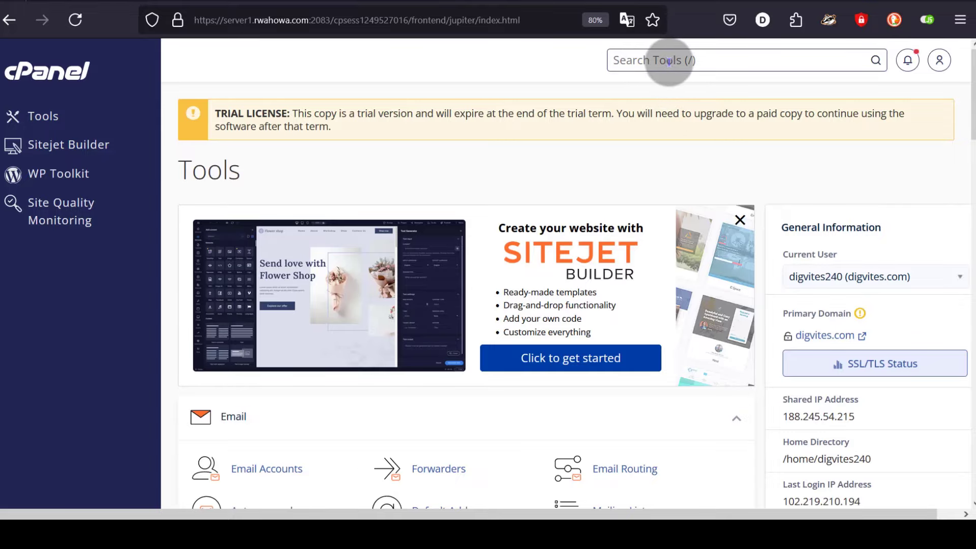
click(666, 60)
text(files)
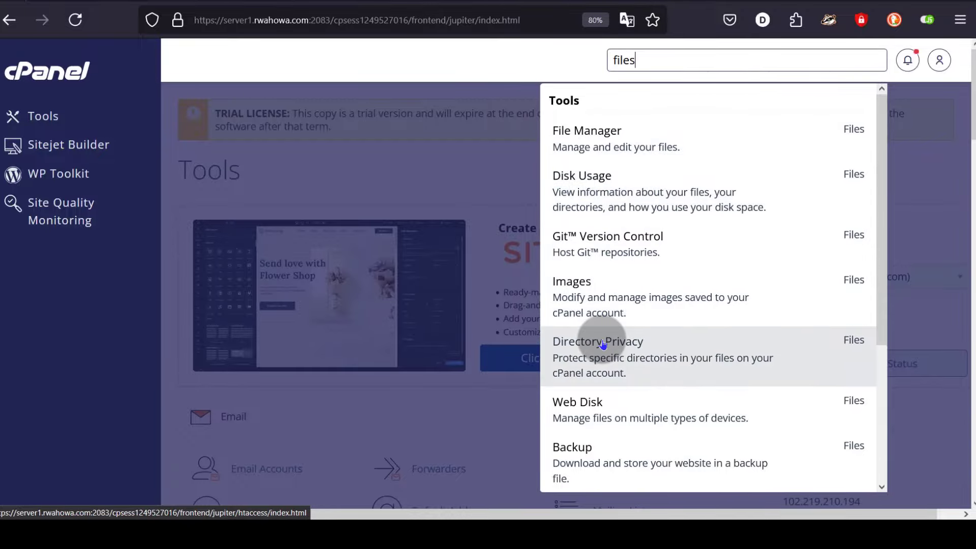
click(506, 60)
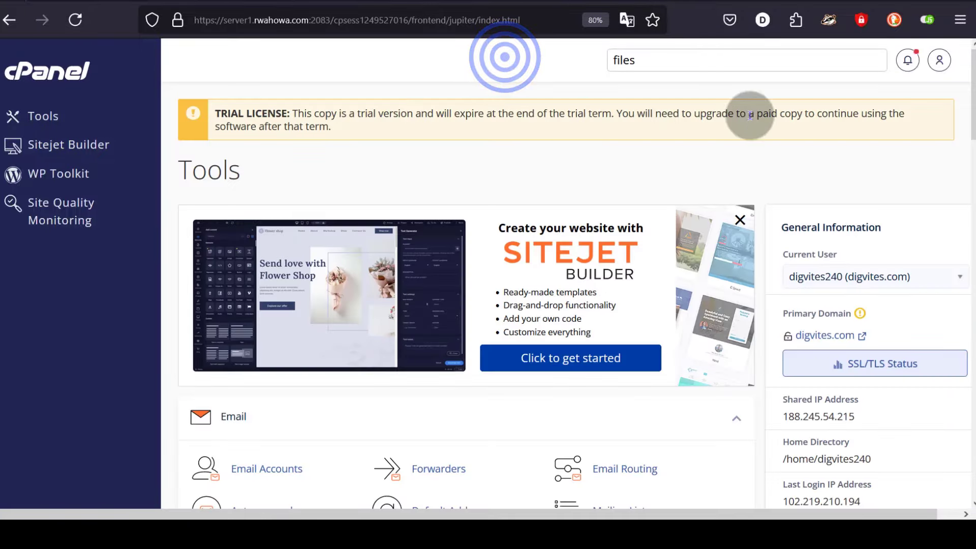
click(941, 58)
click(819, 499)
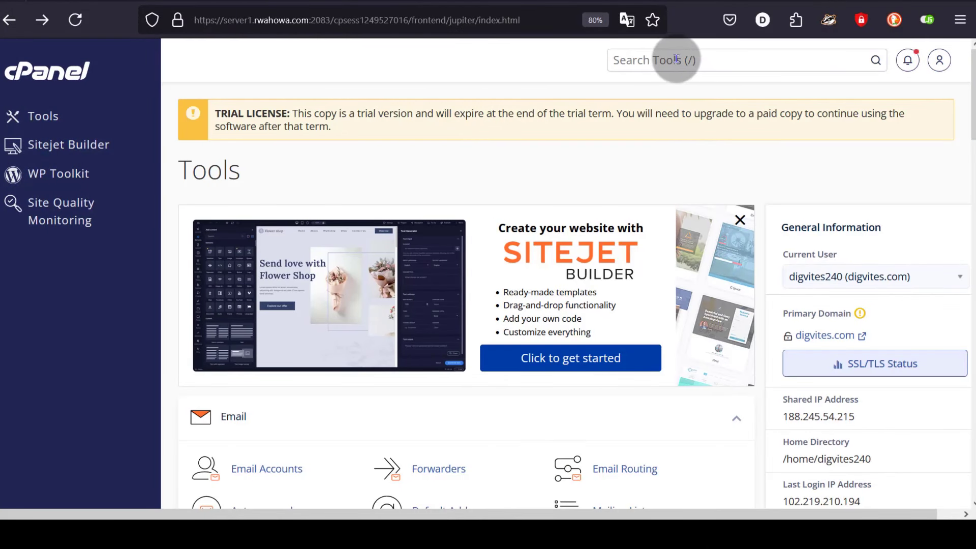
- Find and open the Two-Factor Authentication tool with a '2fa' tool search
click(676, 60)
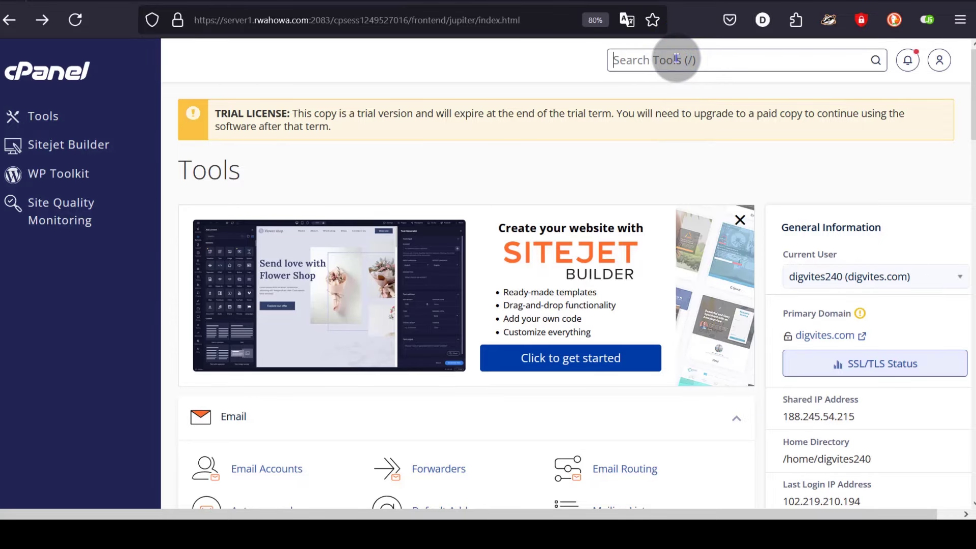
text(2fa)
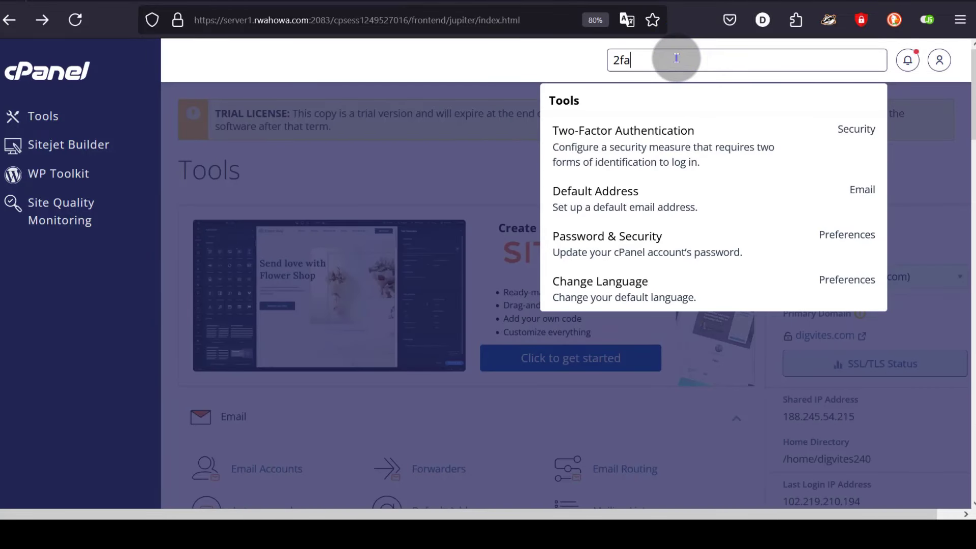
click(675, 136)
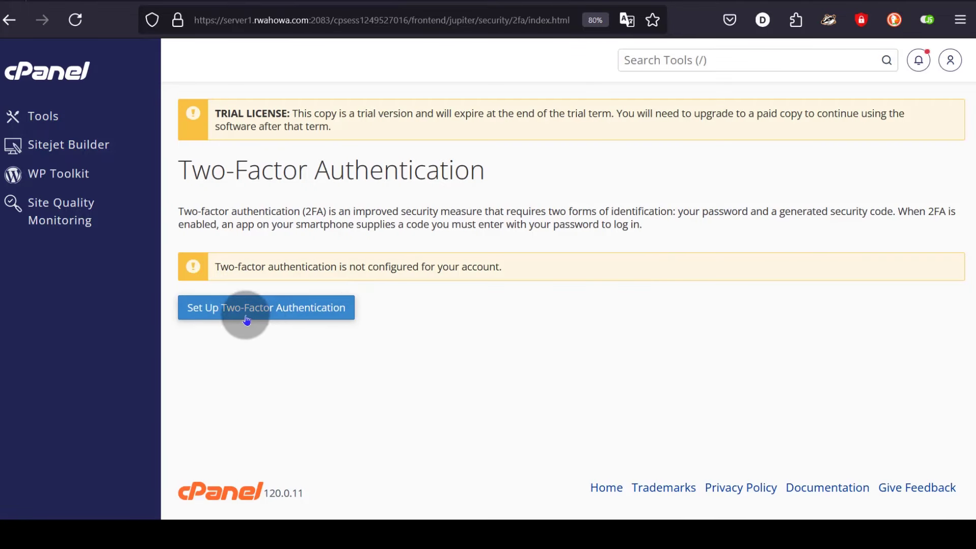
- Set up two-factor authentication by entering the authenticator app's six-digit code
click(237, 311)
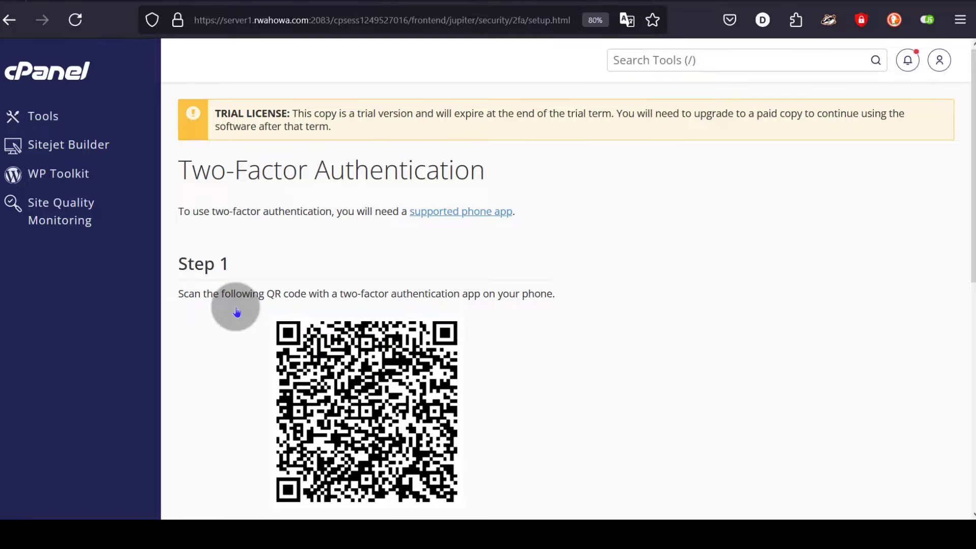
scroll(654, 284, down, 5)
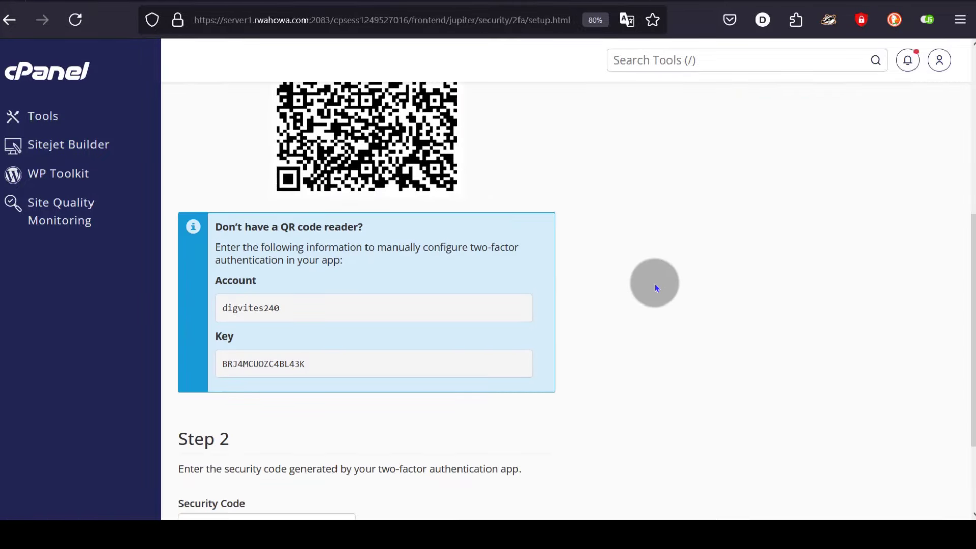
scroll(654, 283, down, 2)
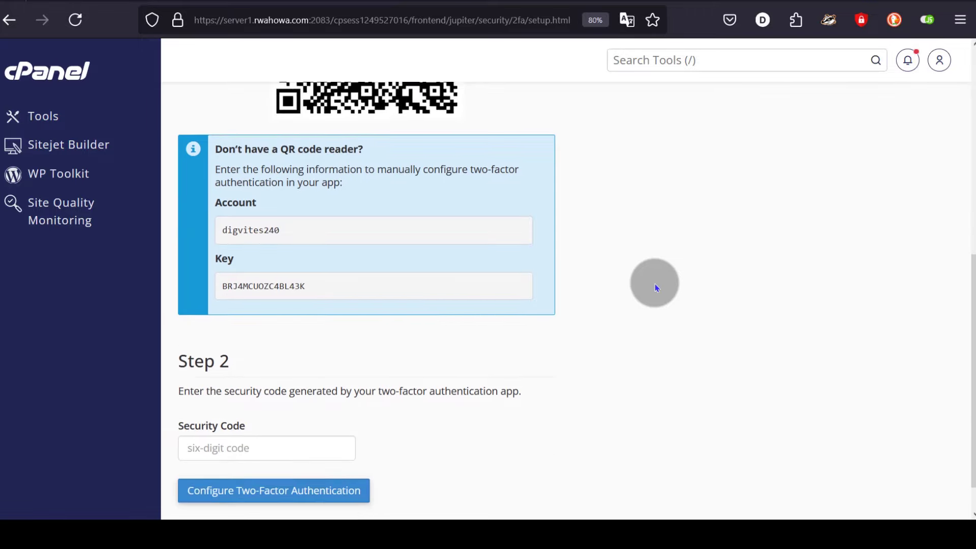
click(275, 406)
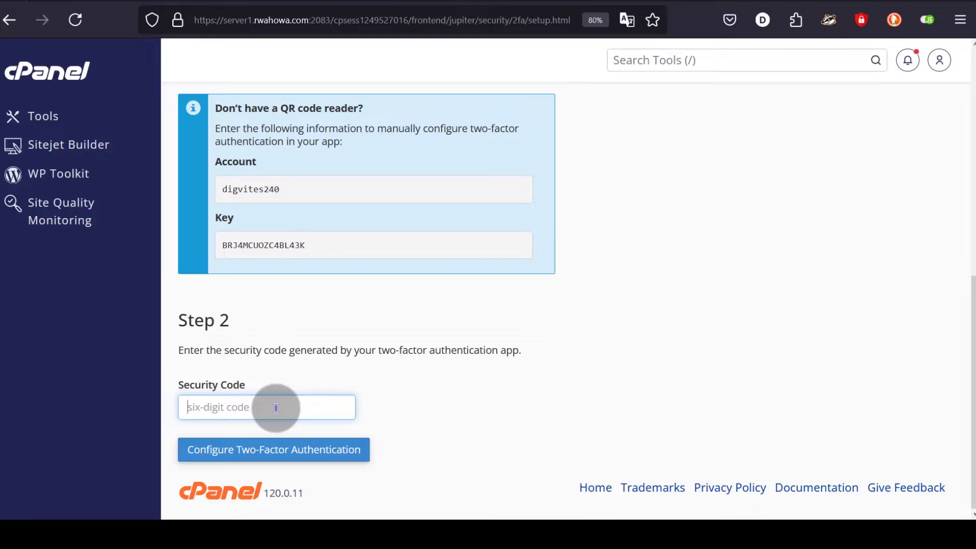
key(ctrl+v)
click(277, 447)
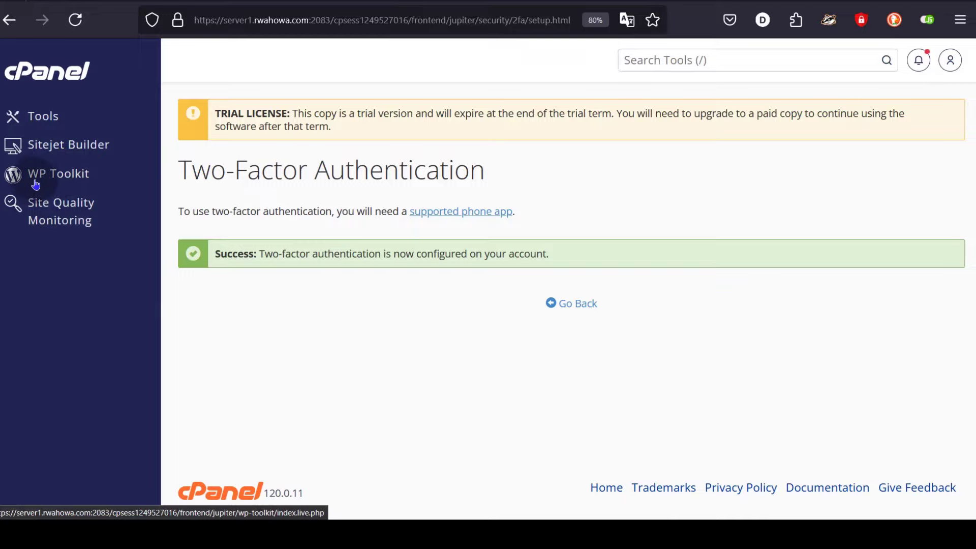
- Open WP Toolkit from the sidebar and scroll down to its Install WordPress button
click(36, 180)
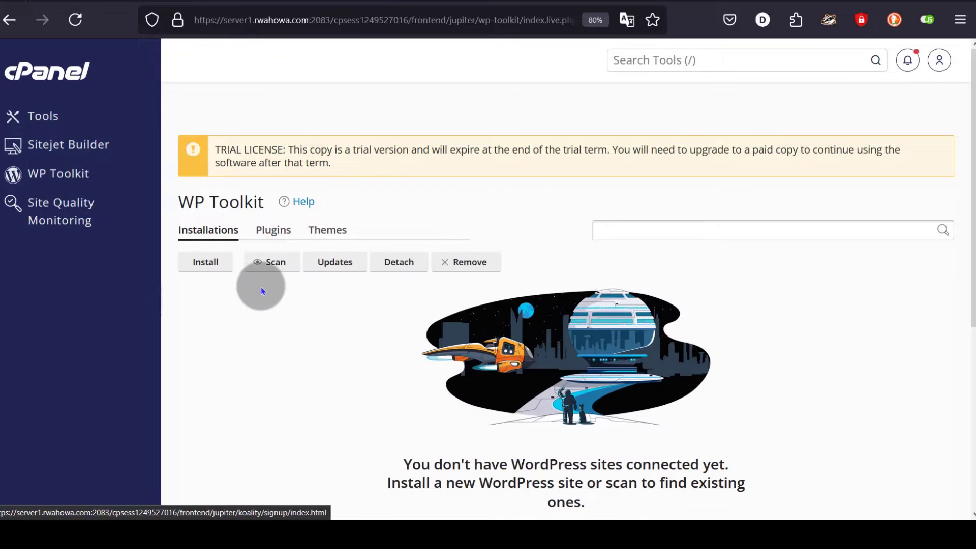
scroll(344, 278, down, 5)
scroll(344, 276, down, 1)
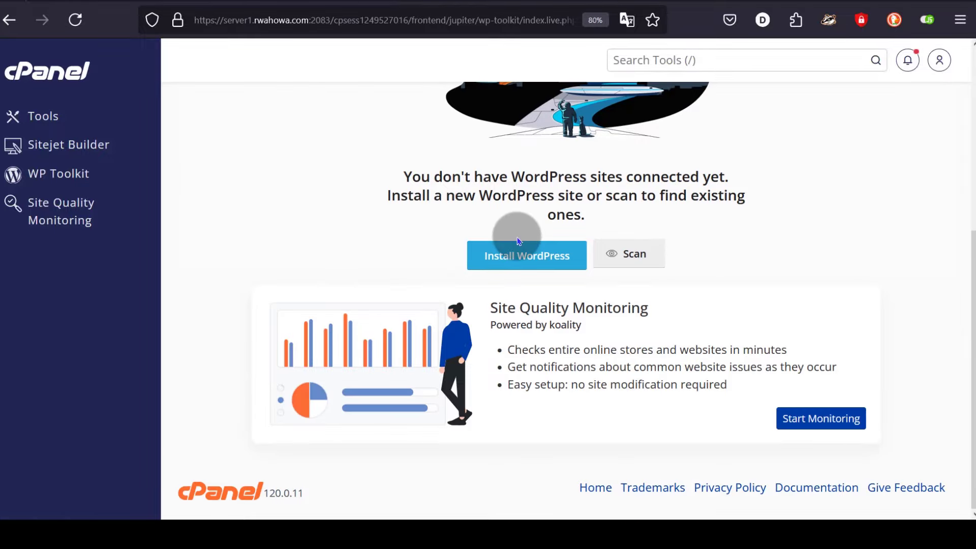
- Copy server IP 188.245.54.215 from WHM's Trial License box and return to Cloudflare DNS
click(351, 1)
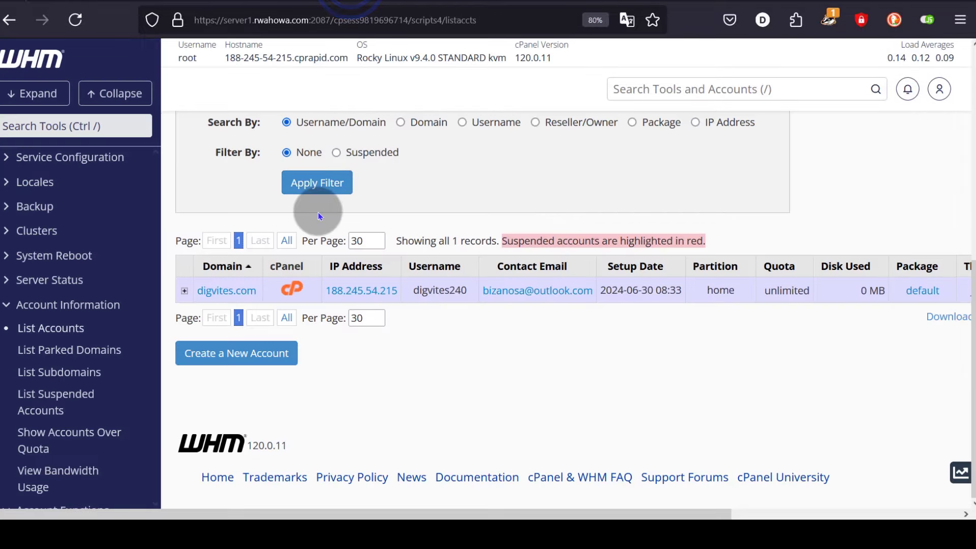
scroll(318, 212, up, 5)
scroll(318, 212, down, 5)
scroll(318, 212, up, 5)
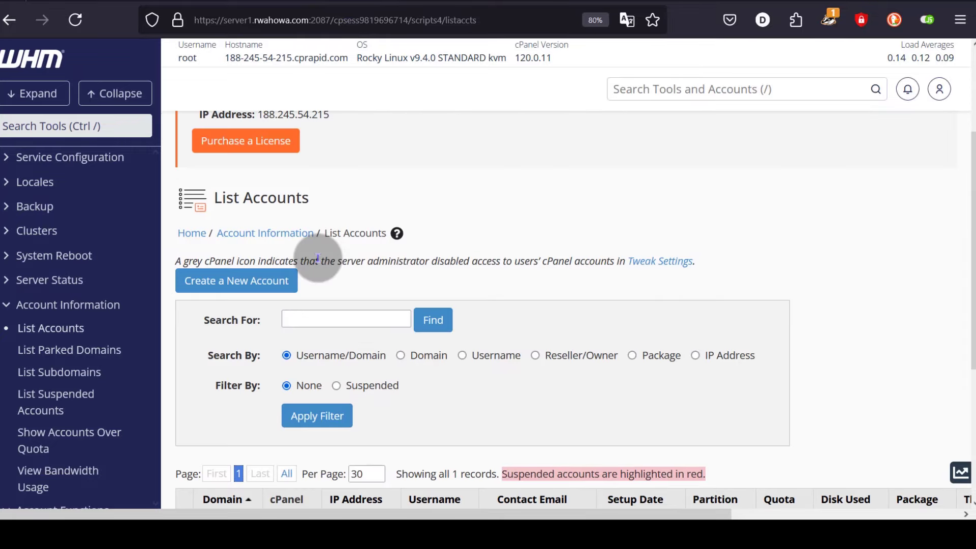
scroll(300, 122, up, 3)
double_click(315, 263)
key(super+c)
right_click(315, 263)
click(350, 17)
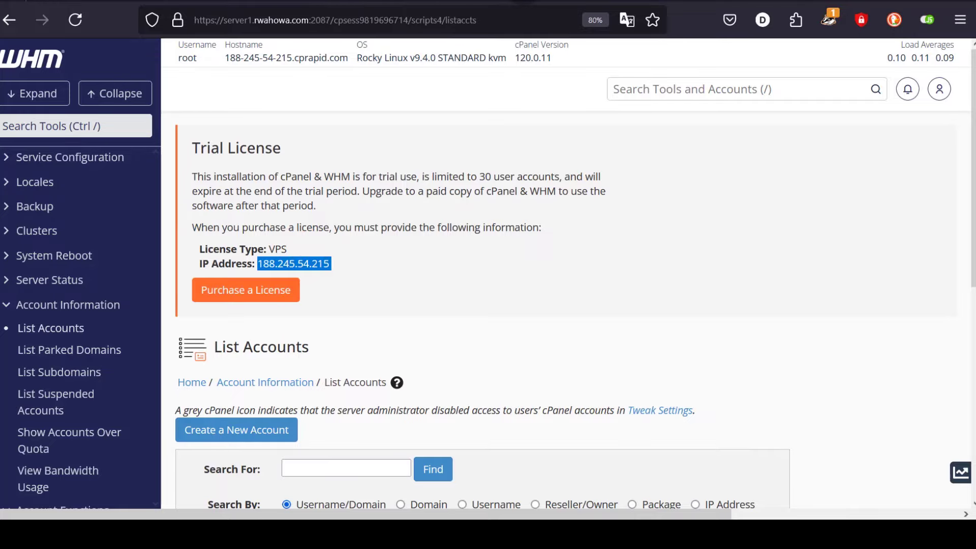
click(522, 2)
scroll(451, 283, down, 2)
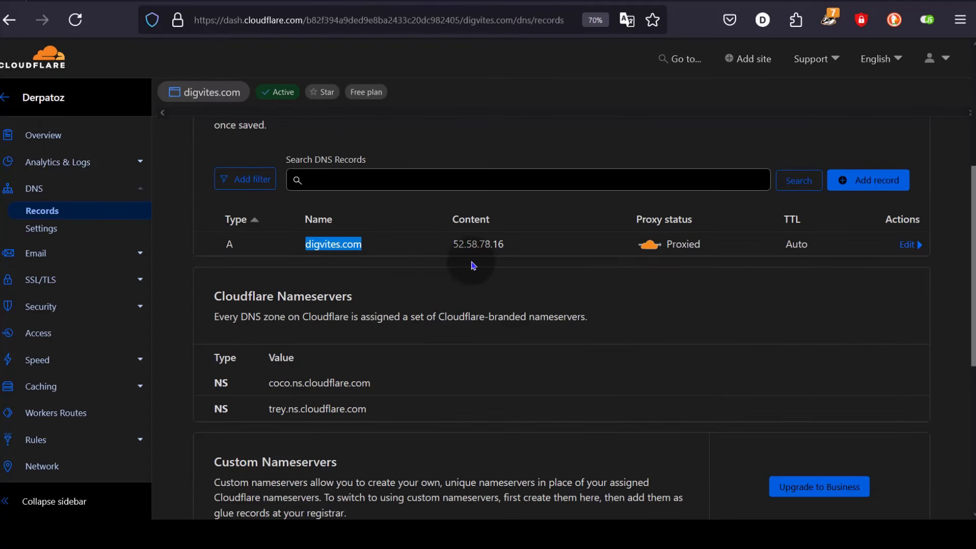
- Replace the digvites.com A record address 52.58.78.16 with 188.245.54.215 and save it
click(474, 246)
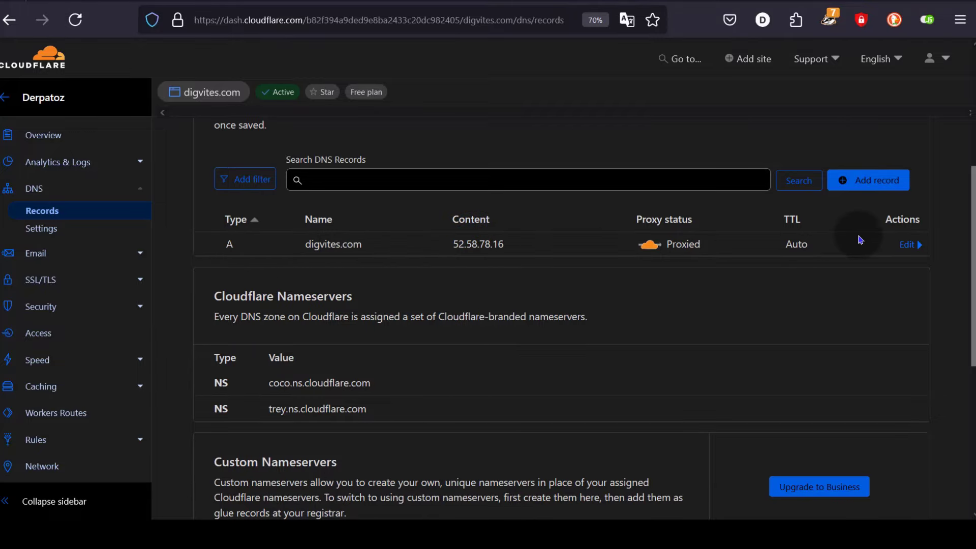
click(909, 245)
triple_click(491, 288)
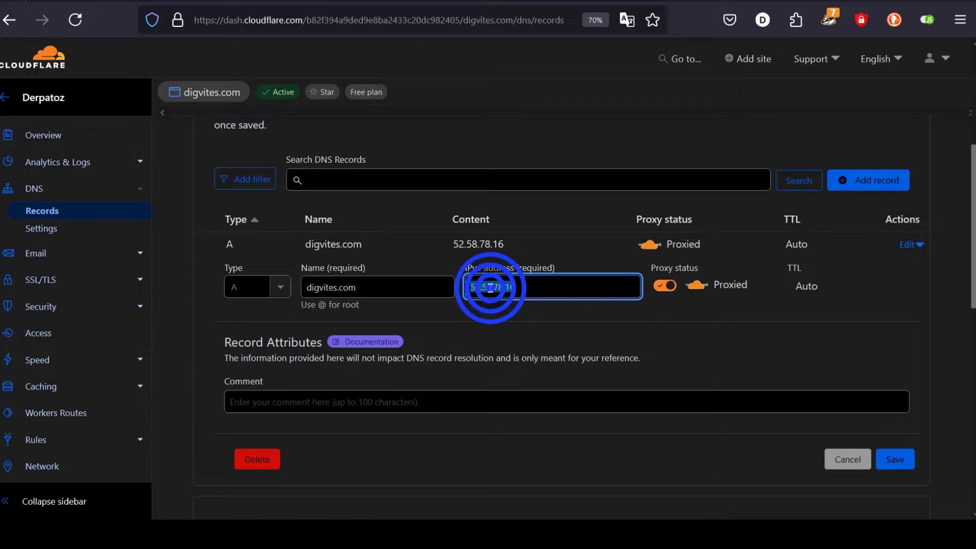
right_click(490, 287)
click(566, 75)
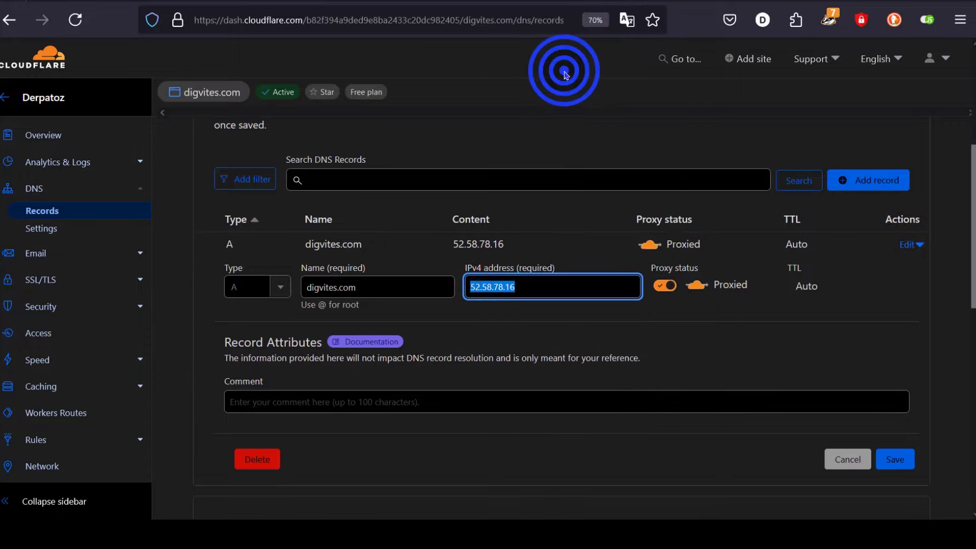
click(702, 354)
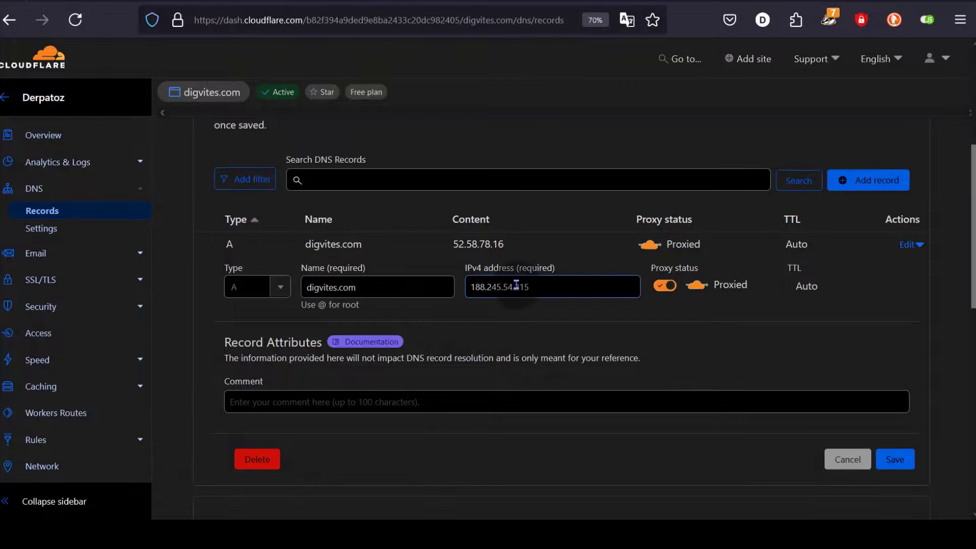
scroll(539, 304, down, 2)
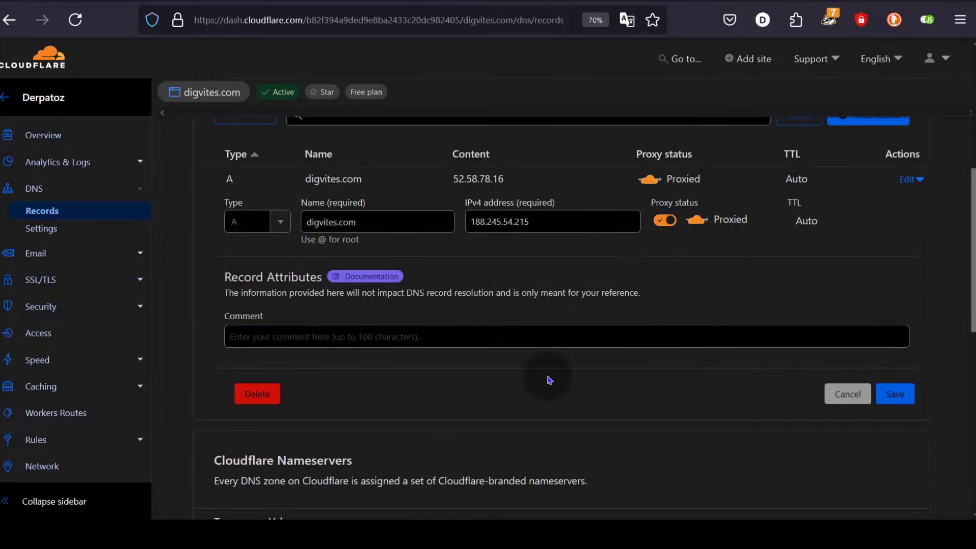
click(894, 401)
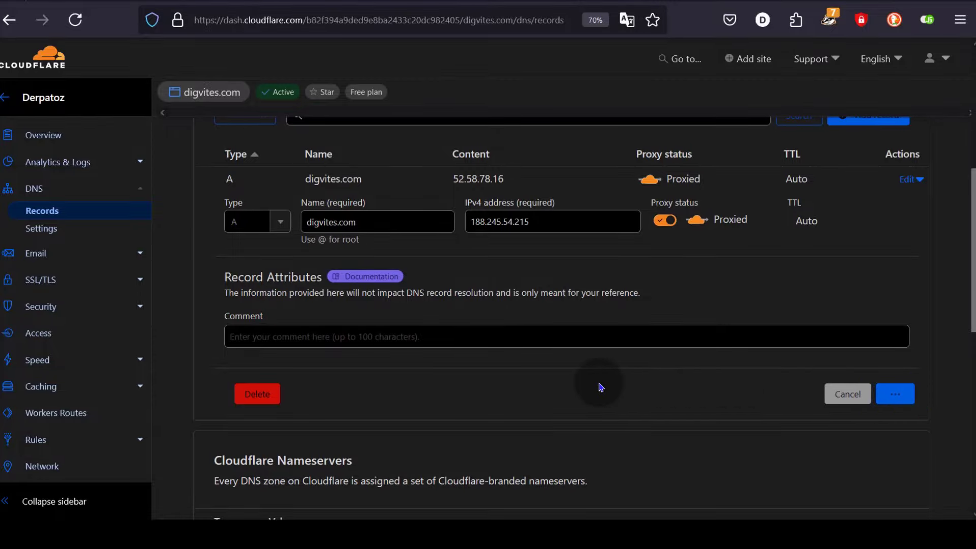
scroll(428, 321, up, 2)
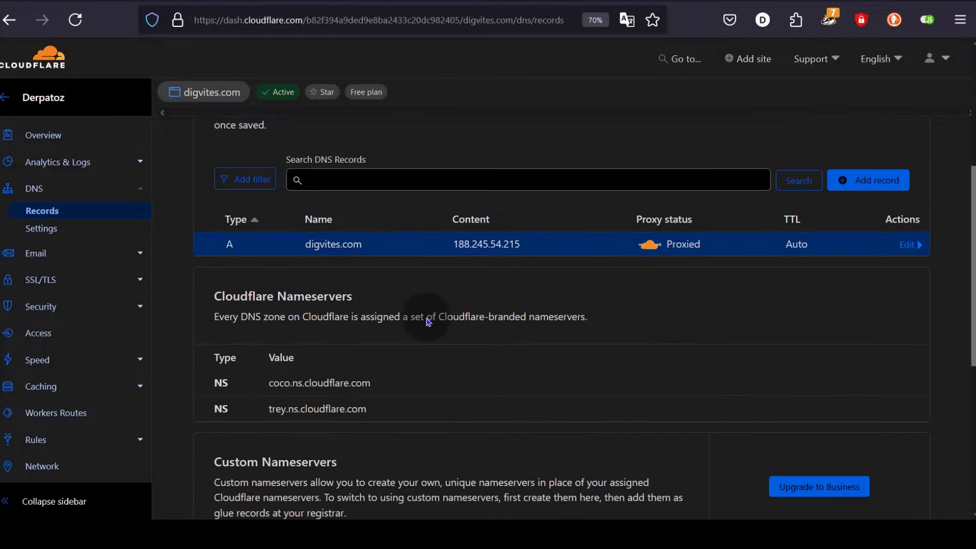
- Add a CNAME record named 'www' targeting @ (digvites.com), then review the record list
click(878, 182)
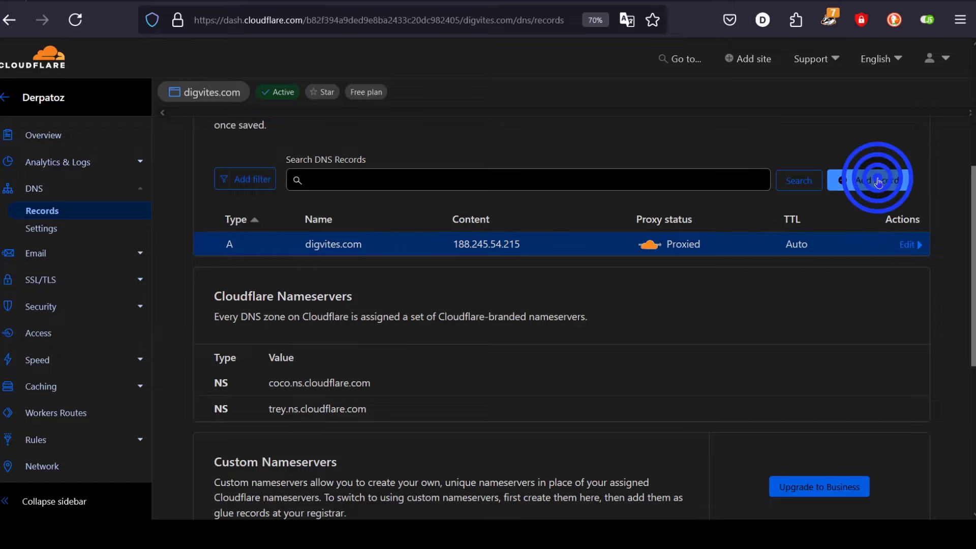
click(292, 270)
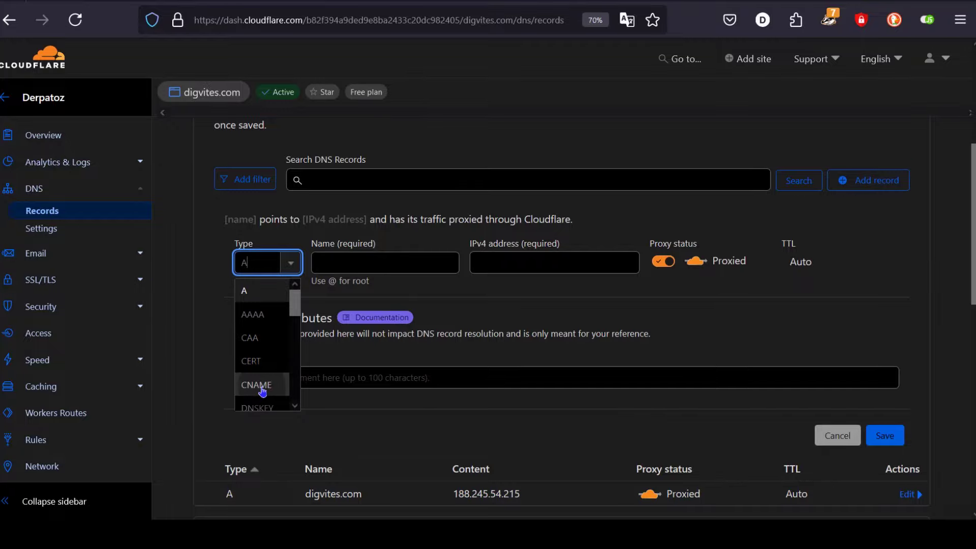
click(260, 387)
click(362, 267)
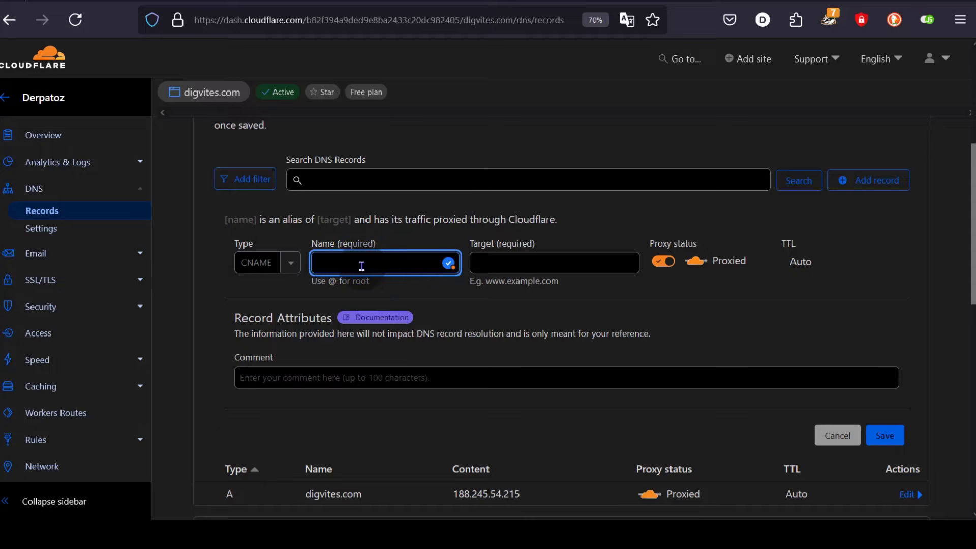
text(www)
click(521, 263)
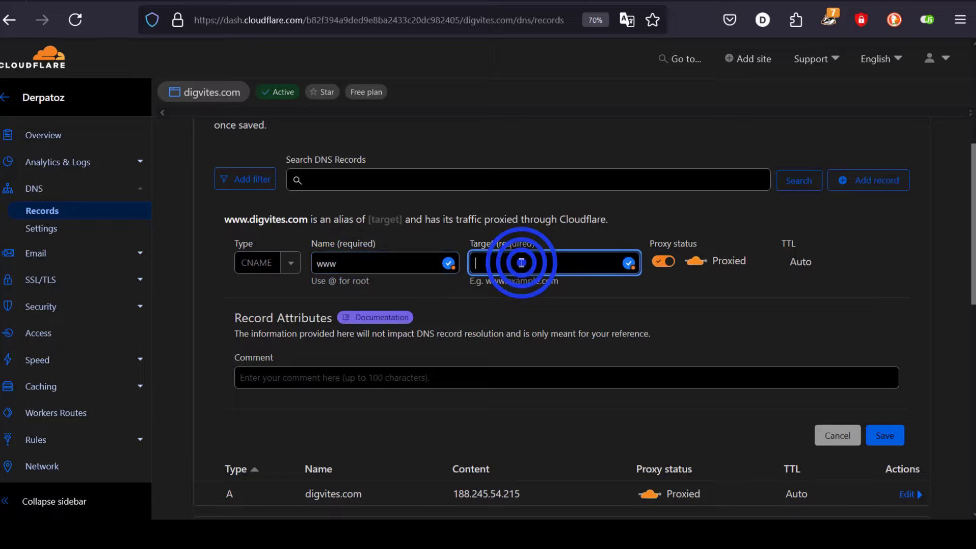
text(@)
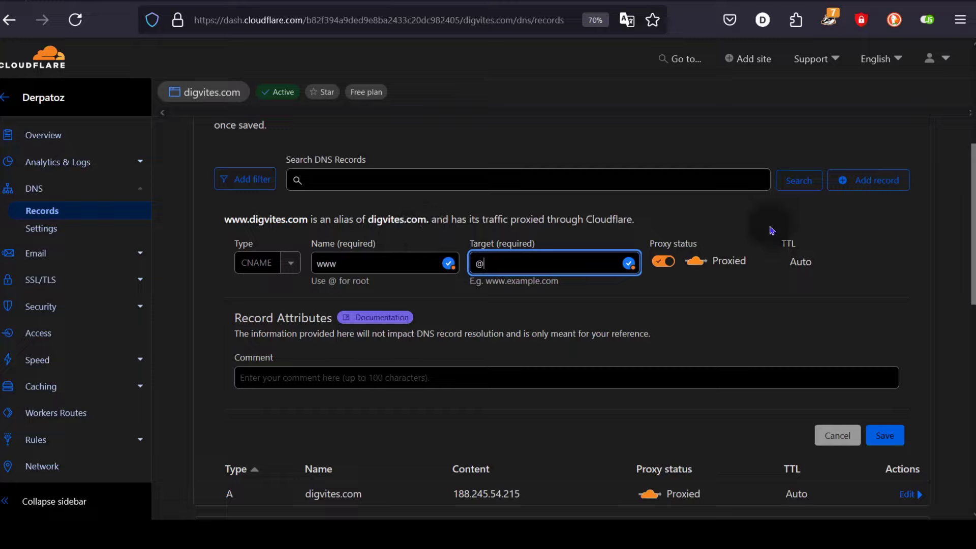
click(884, 435)
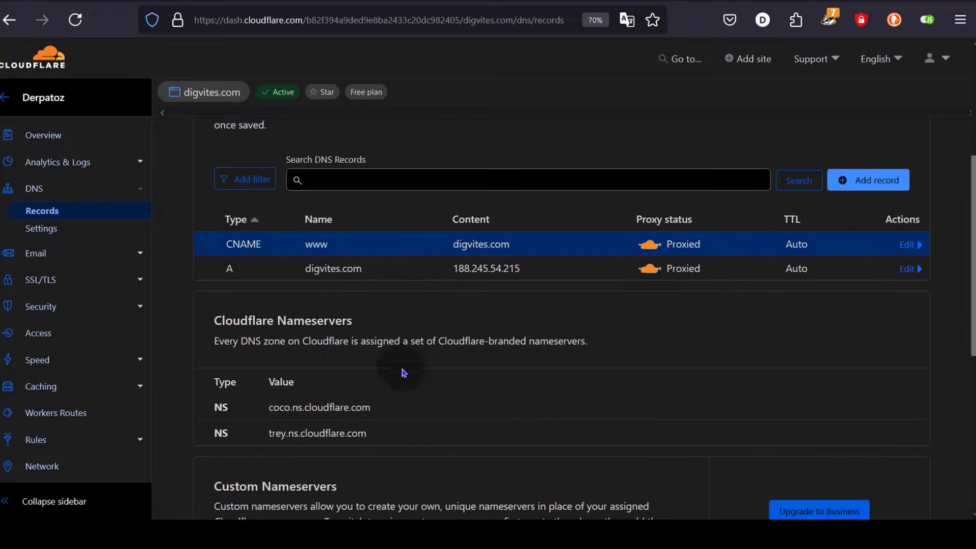
scroll(366, 355, up, 2)
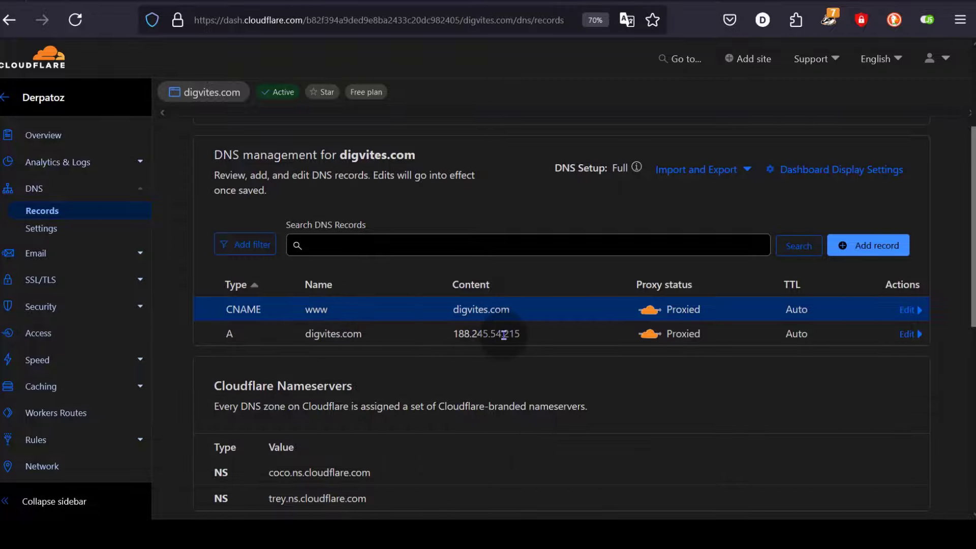
scroll(464, 349, up, 2)
click(369, 219)
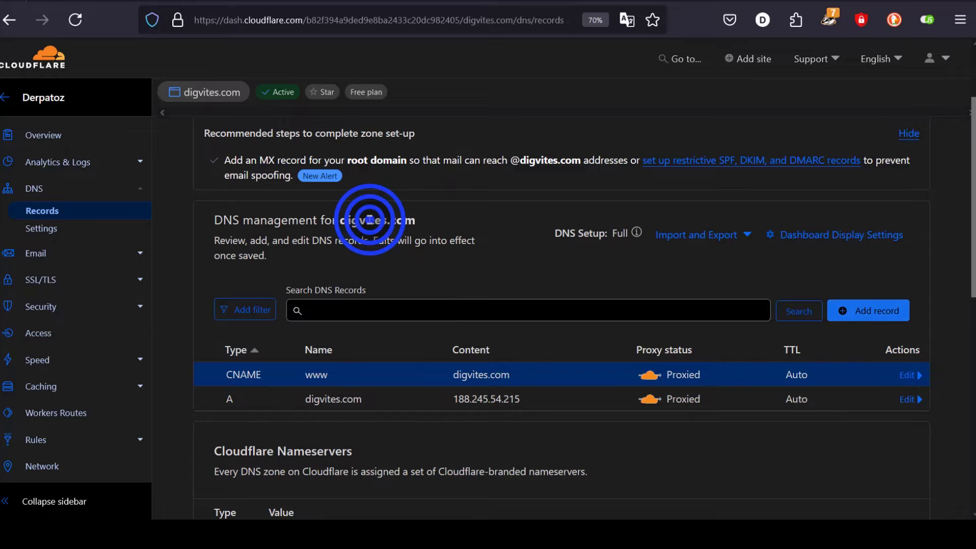
- Open the digvites.com domain link in a new tab and view the site
double_click(369, 220)
drag(342, 219, 415, 220)
right_click(390, 220)
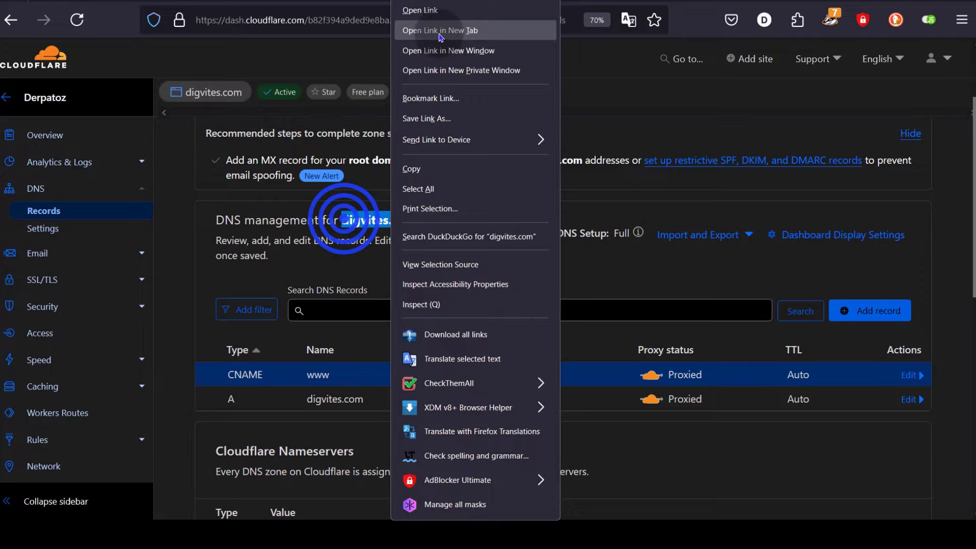
click(440, 31)
click(565, 3)
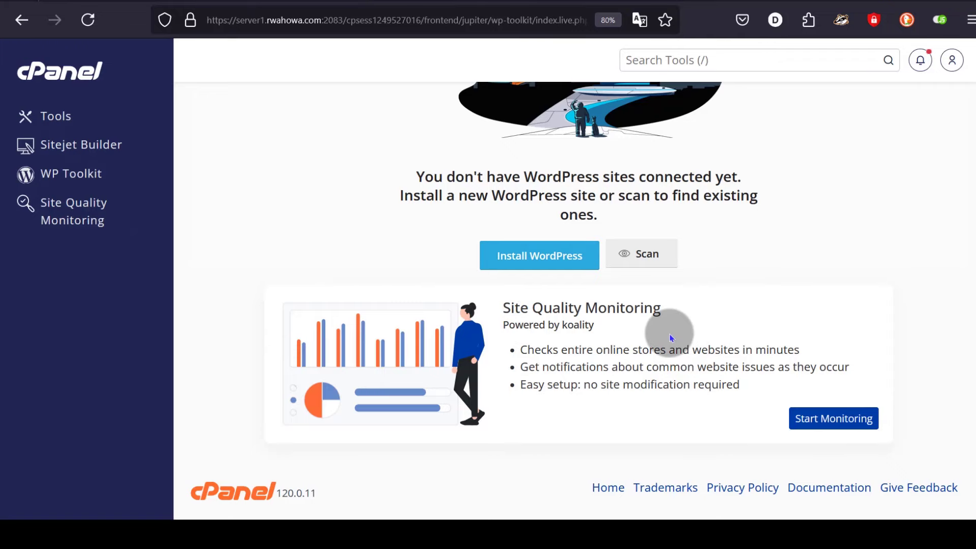
- Start a new WordPress installation and check the 'Everything Inc.' website title
click(528, 254)
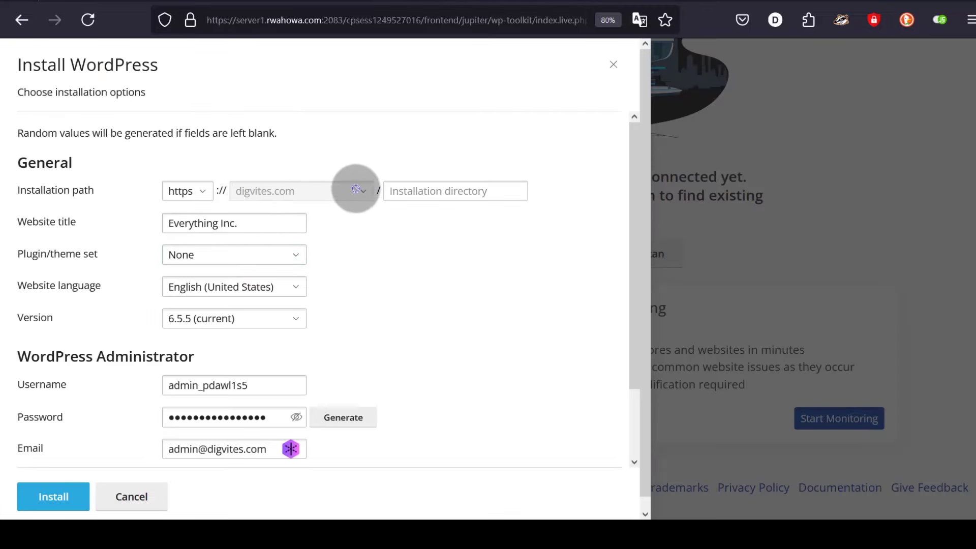
click(409, 190)
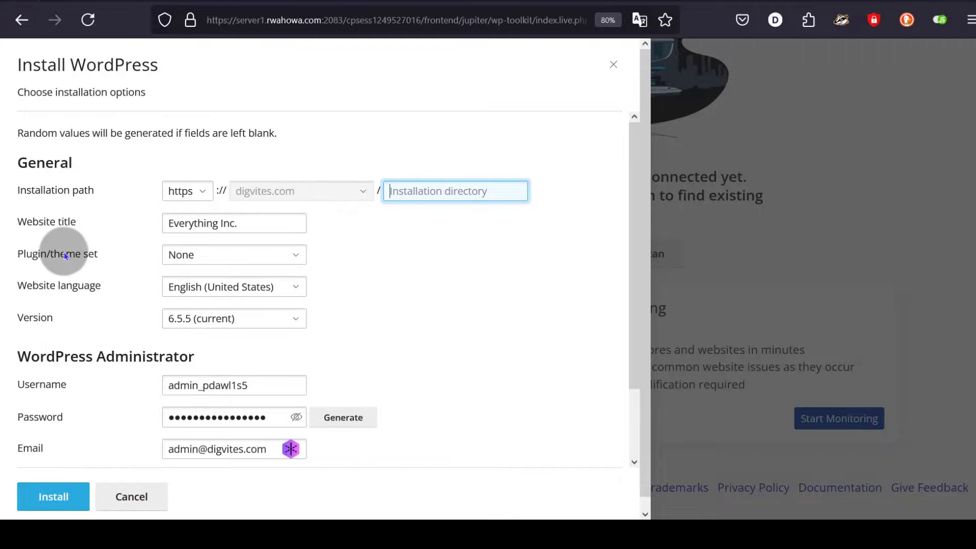
drag(250, 224, 162, 227)
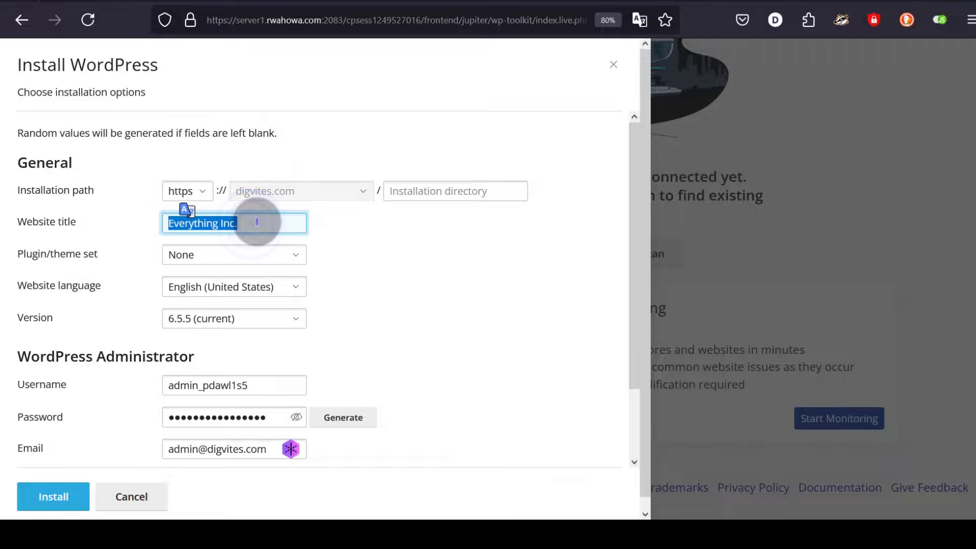
click(257, 222)
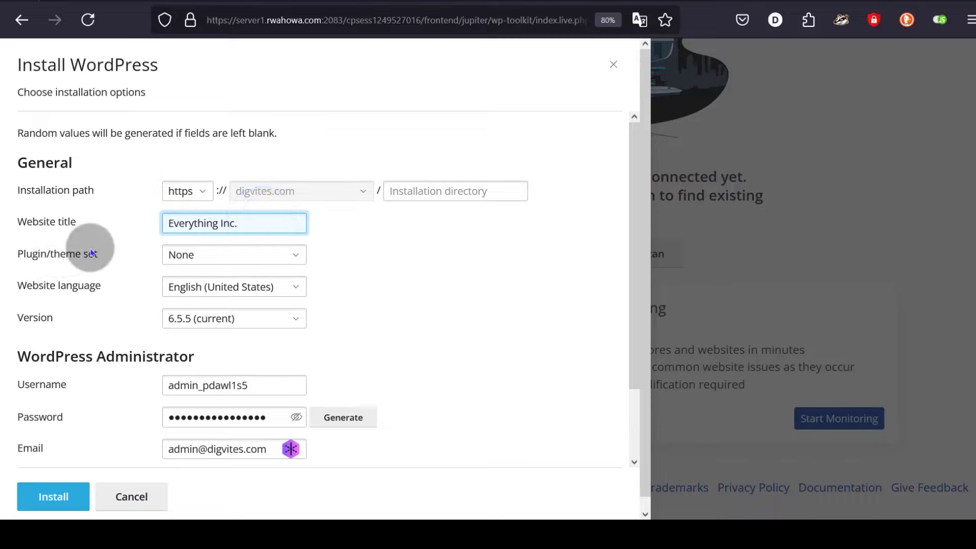
- Choose the WordPress Essentials plugin set, keeping English (United States) and version 6.5.5
click(235, 258)
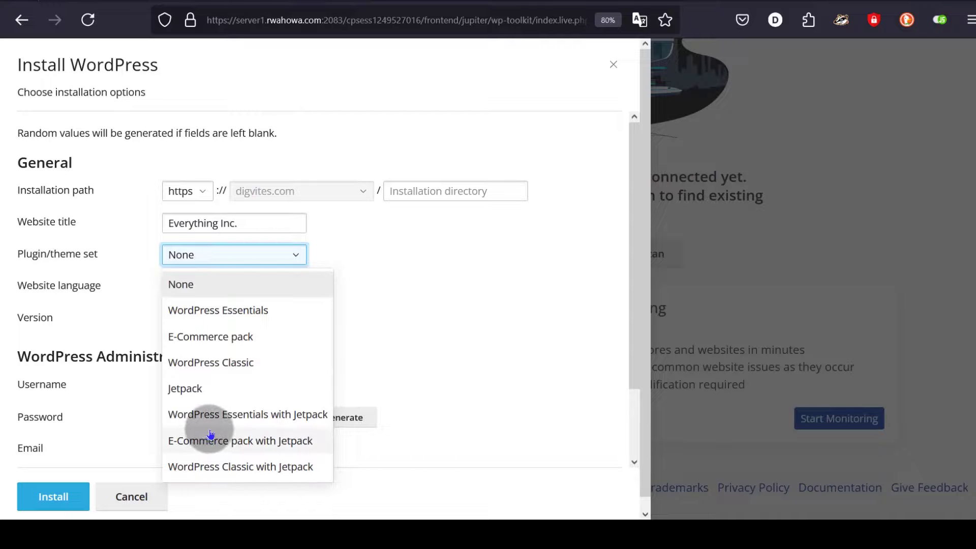
click(219, 311)
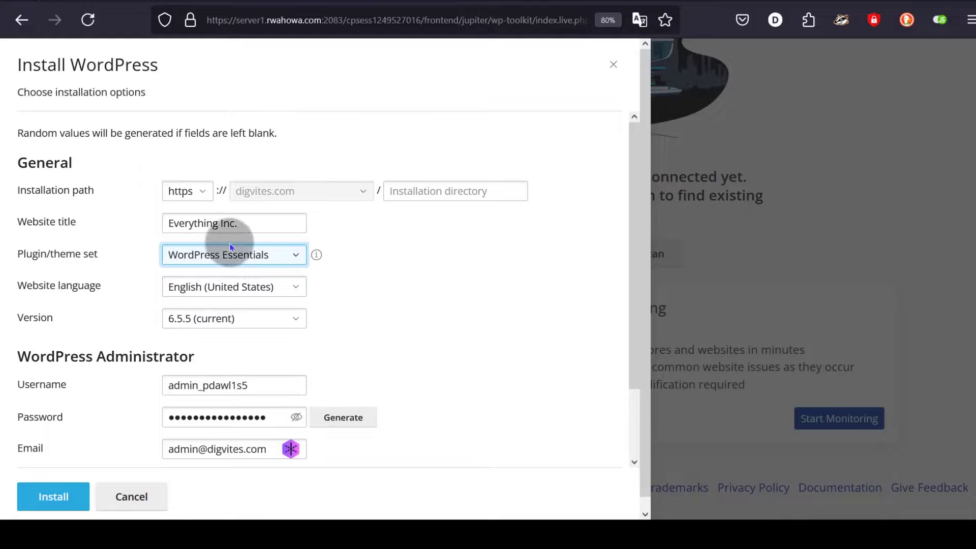
click(232, 288)
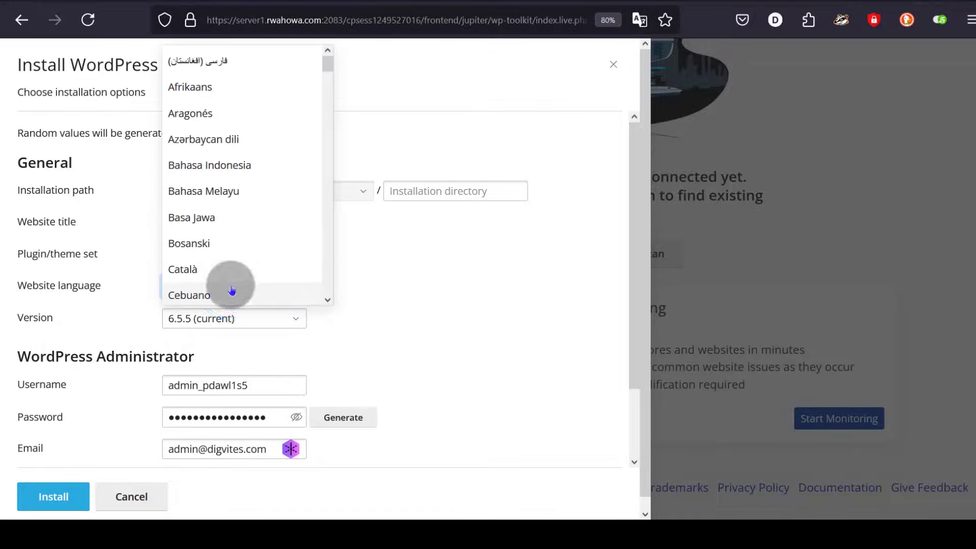
scroll(239, 257, down, 3)
click(398, 292)
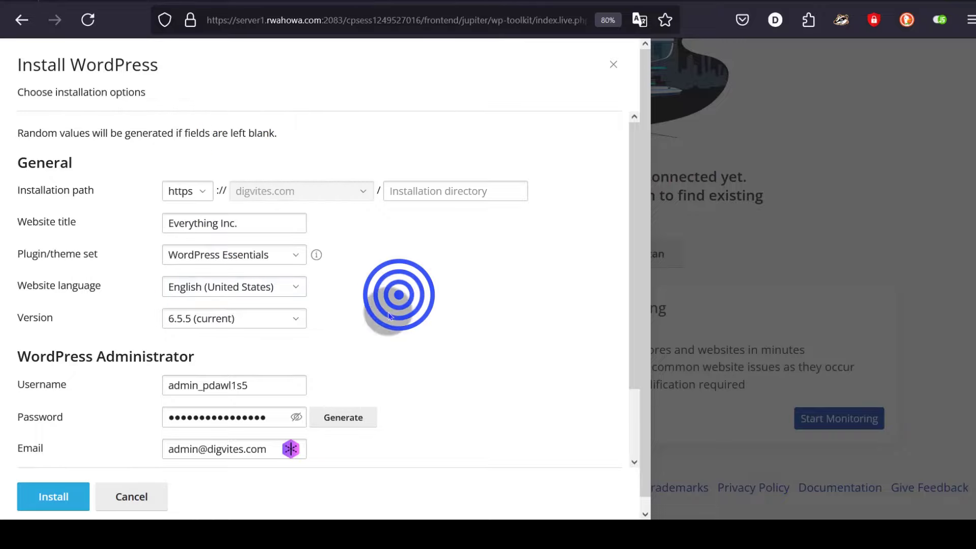
click(254, 317)
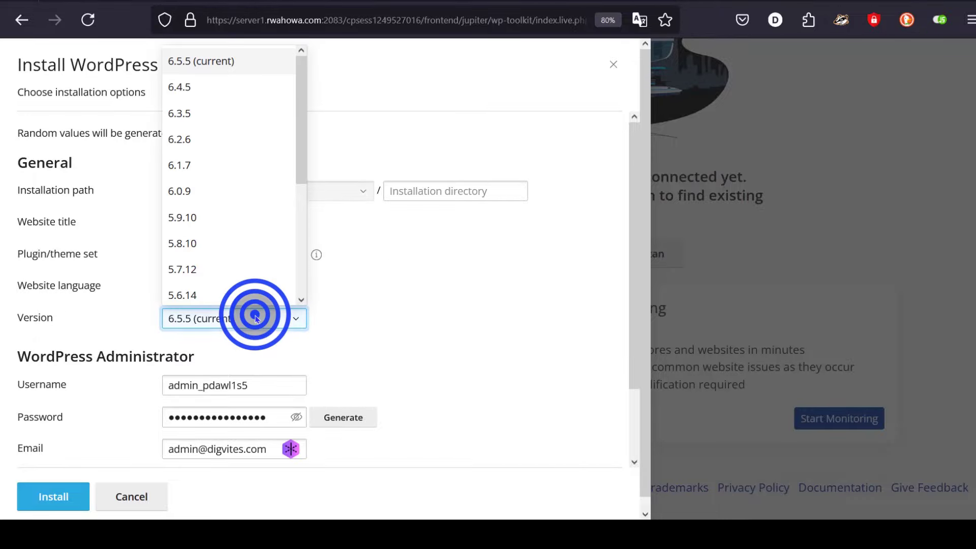
click(410, 332)
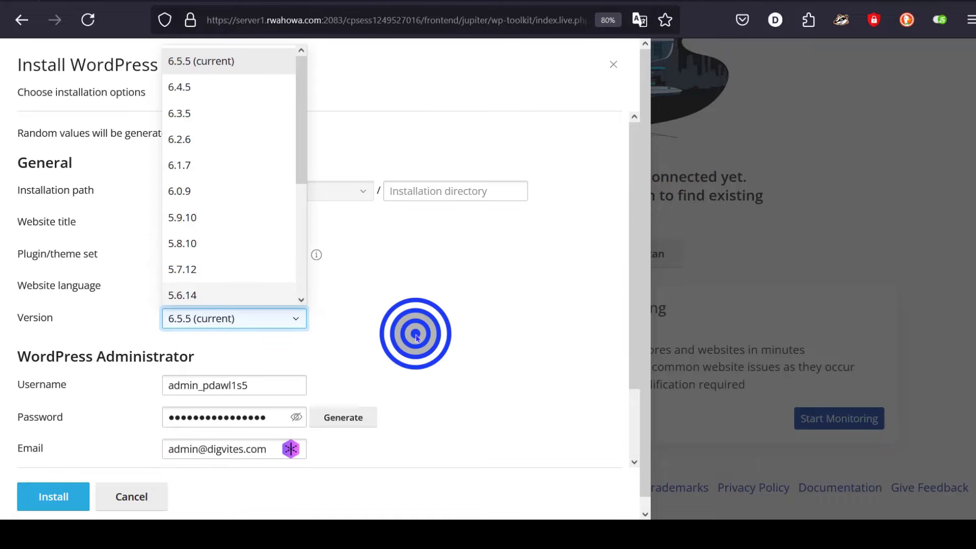
- Select the administrator username text in the install form
scroll(364, 362, down, 3)
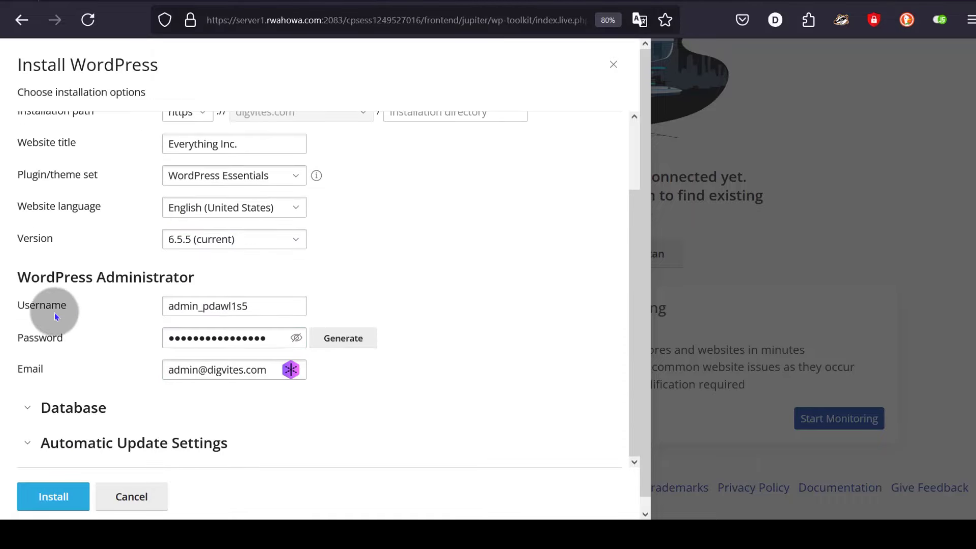
click(200, 305)
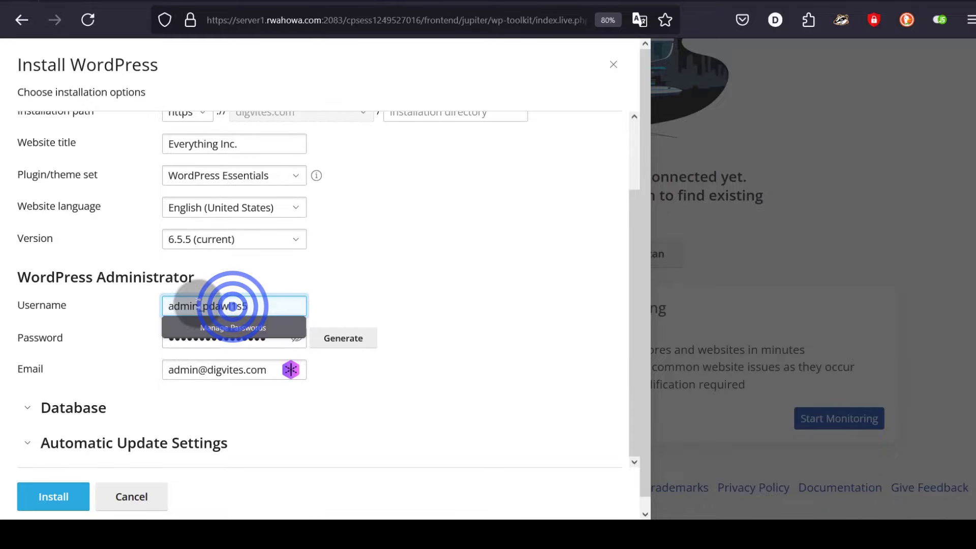
double_click(261, 306)
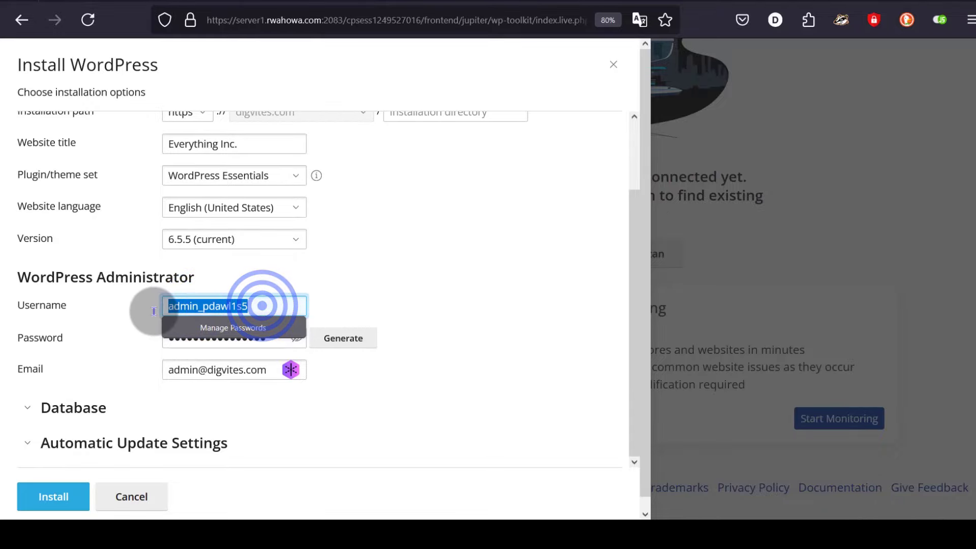
click(260, 309)
drag(260, 310, 165, 310)
click(437, 305)
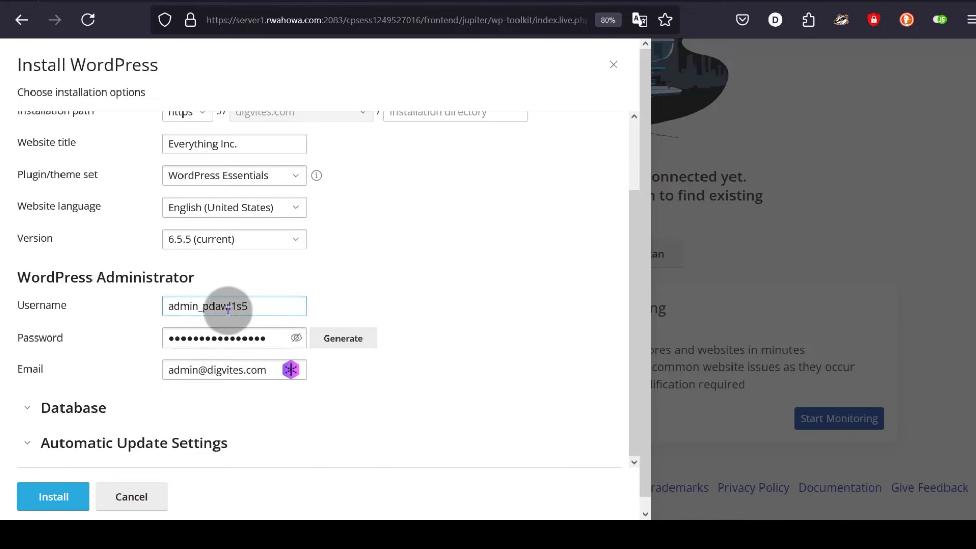
drag(257, 310, 164, 310)
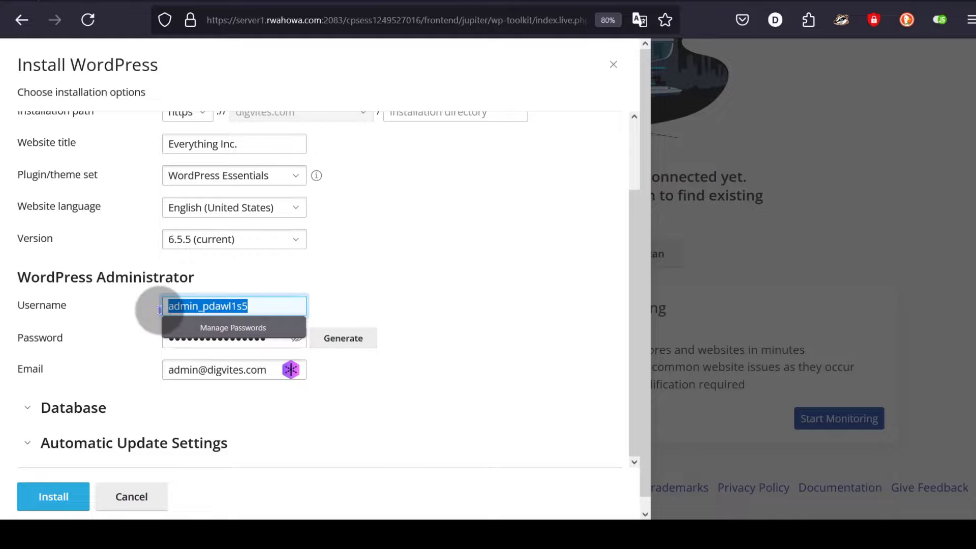
click(435, 315)
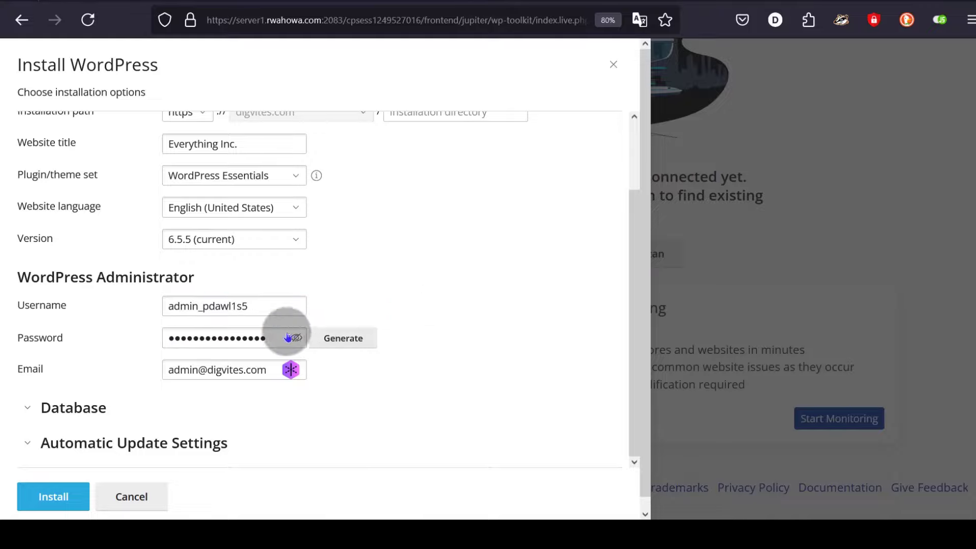
drag(247, 306, 165, 305)
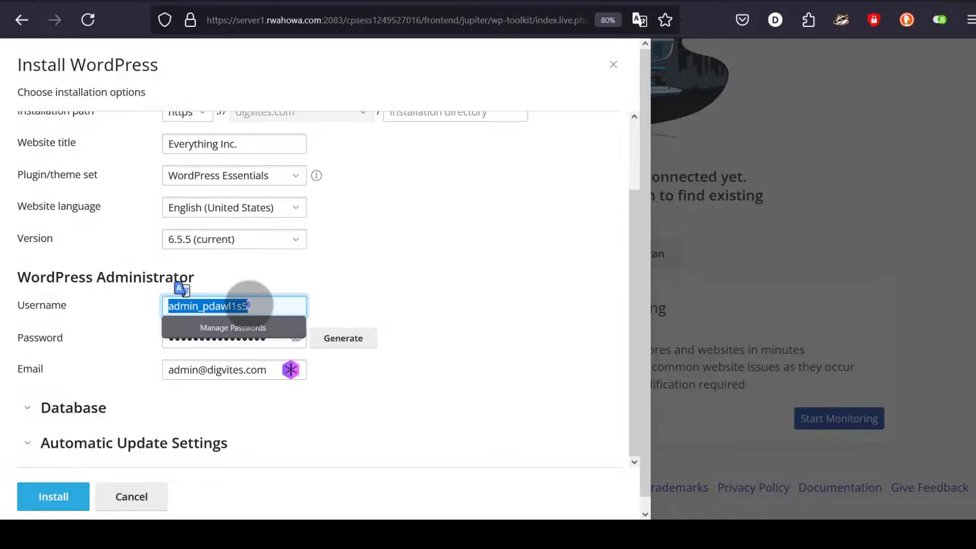
click(398, 290)
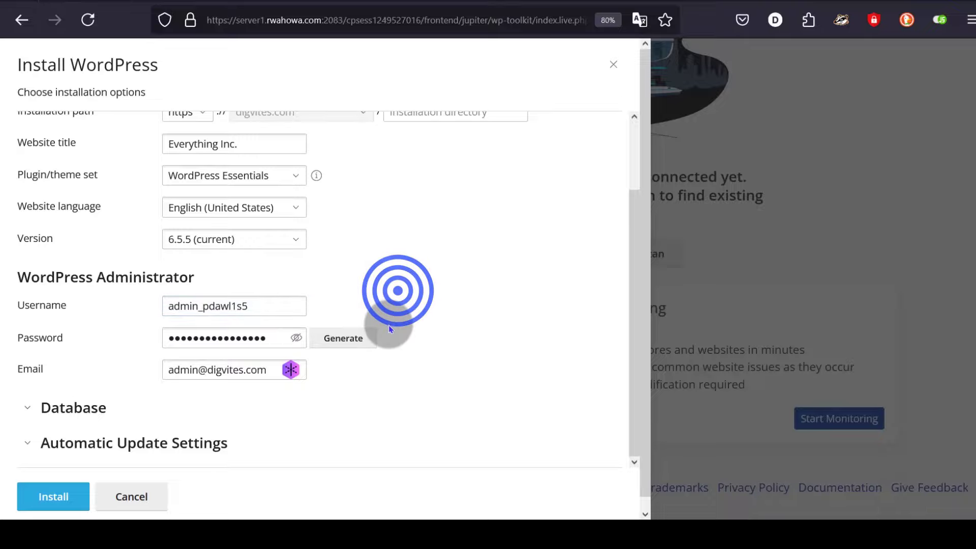
- Reveal and copy the administrator password, then expand the Database settings
scroll(388, 326, down, 1)
click(296, 326)
triple_click(237, 326)
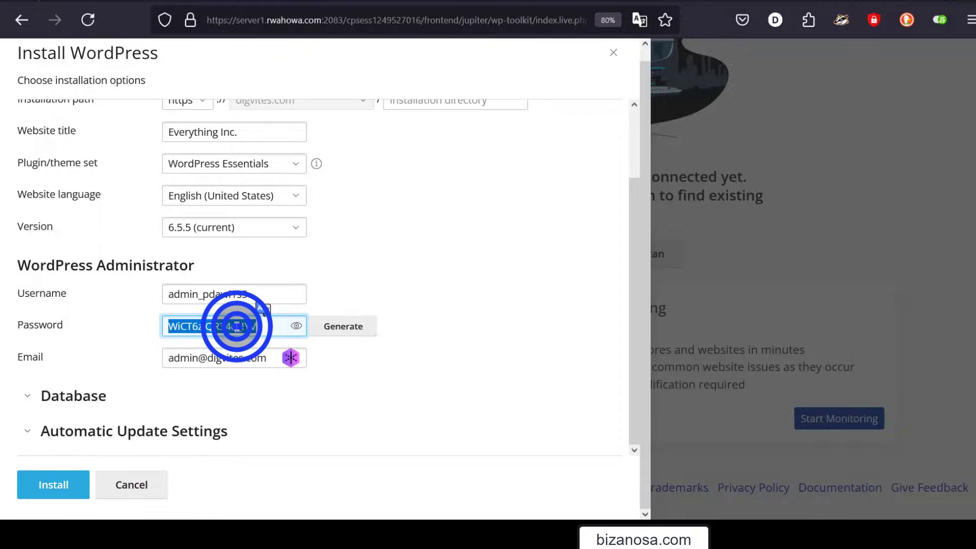
right_click(237, 326)
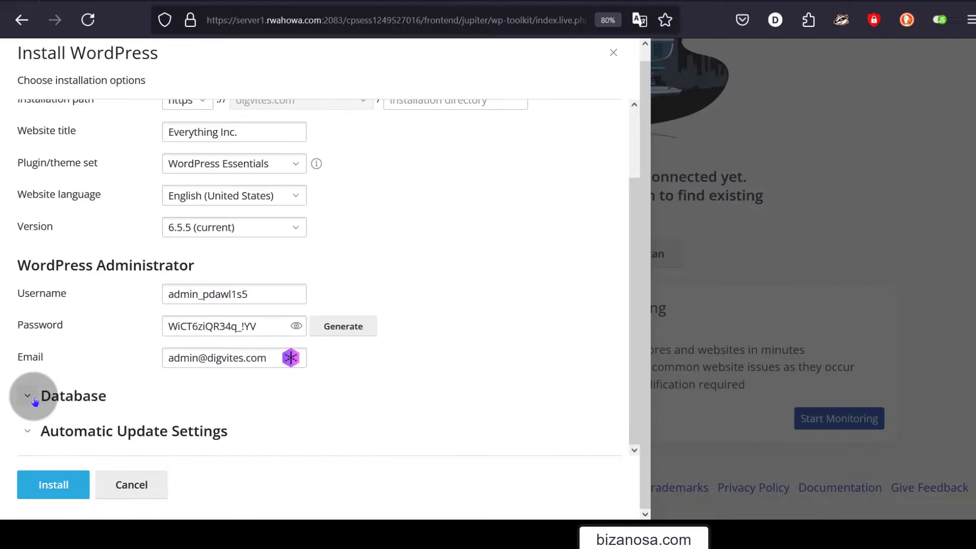
click(31, 397)
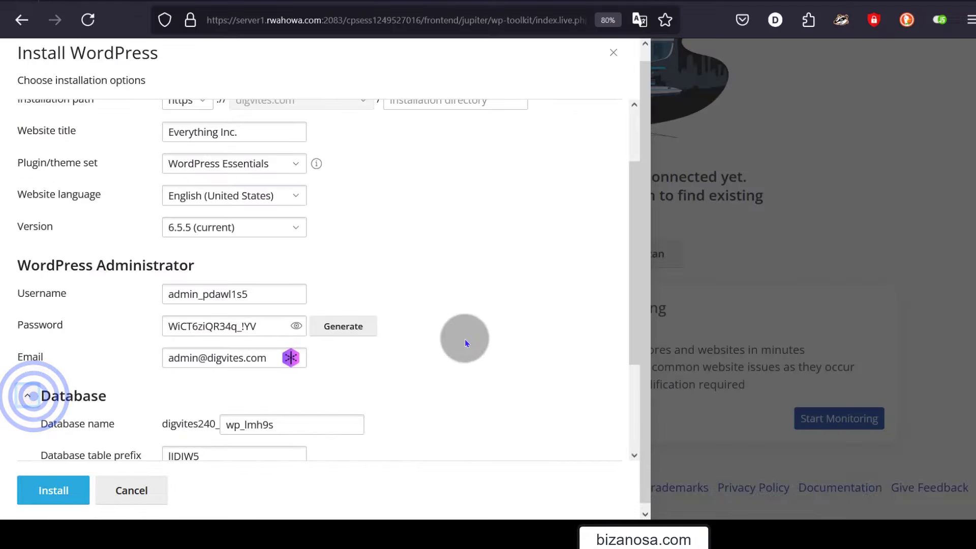
scroll(464, 337, down, 3)
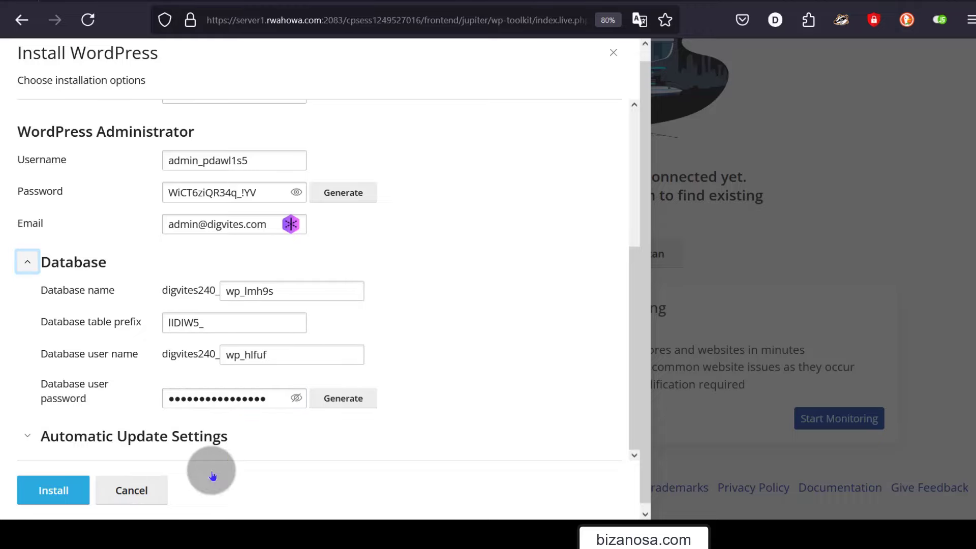
- Expand the automatic update settings and choose Forced for plugins and for themes
click(217, 398)
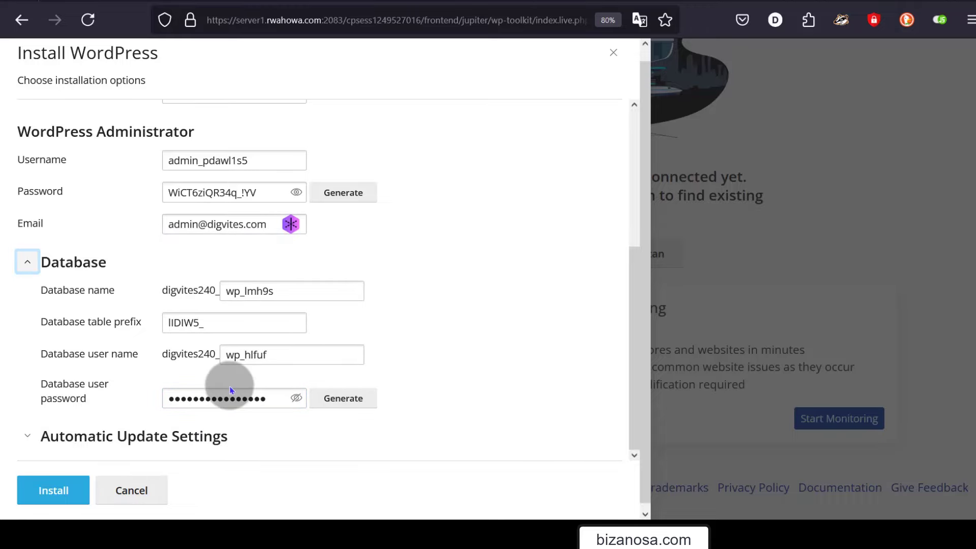
click(125, 442)
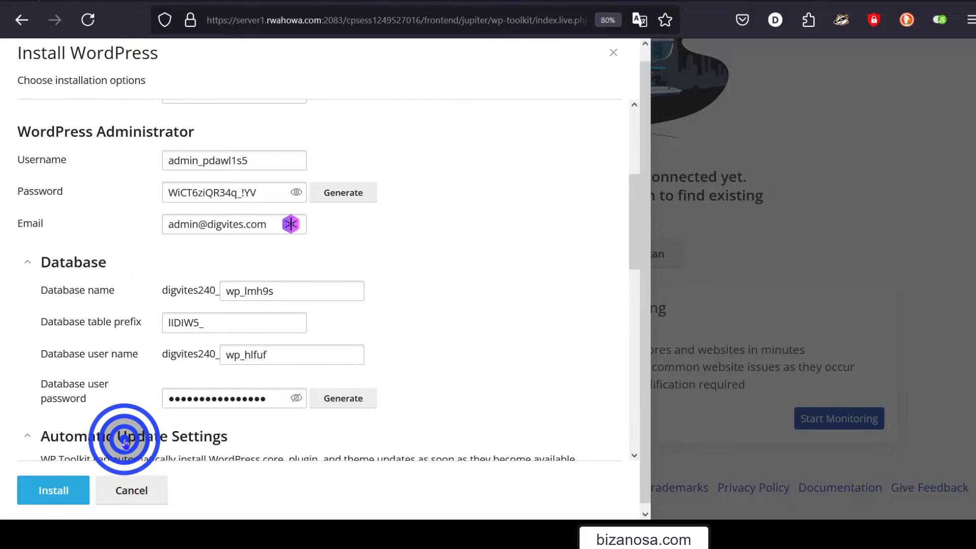
scroll(465, 295, down, 4)
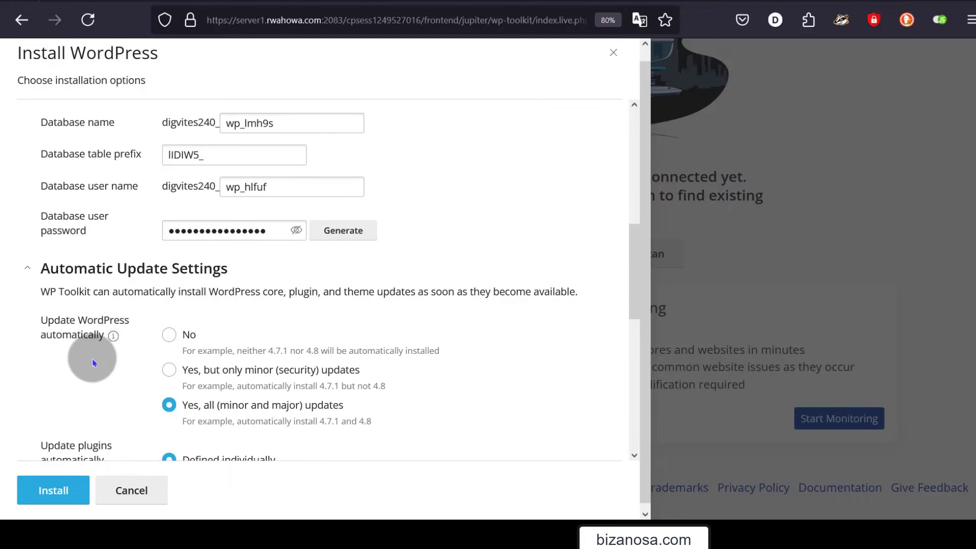
scroll(193, 323, down, 2)
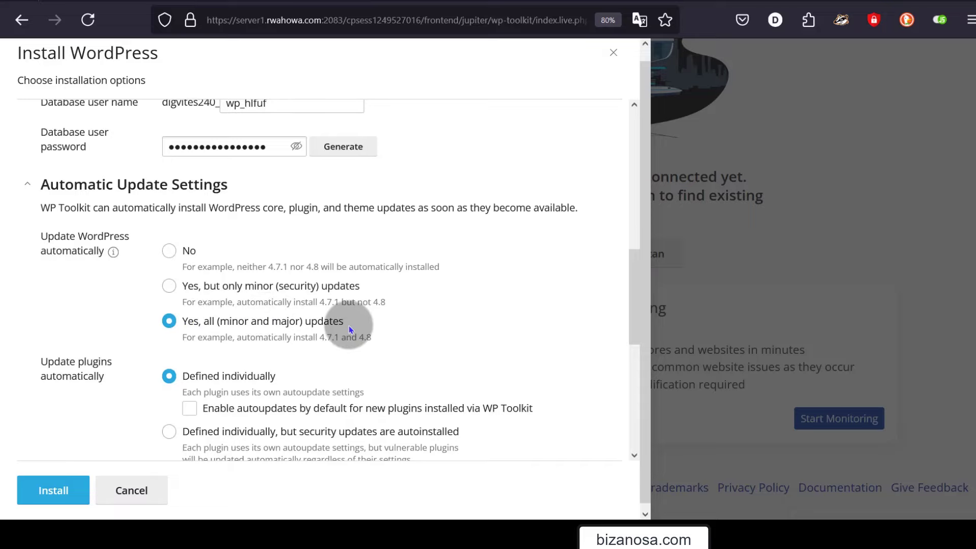
scroll(356, 327, down, 3)
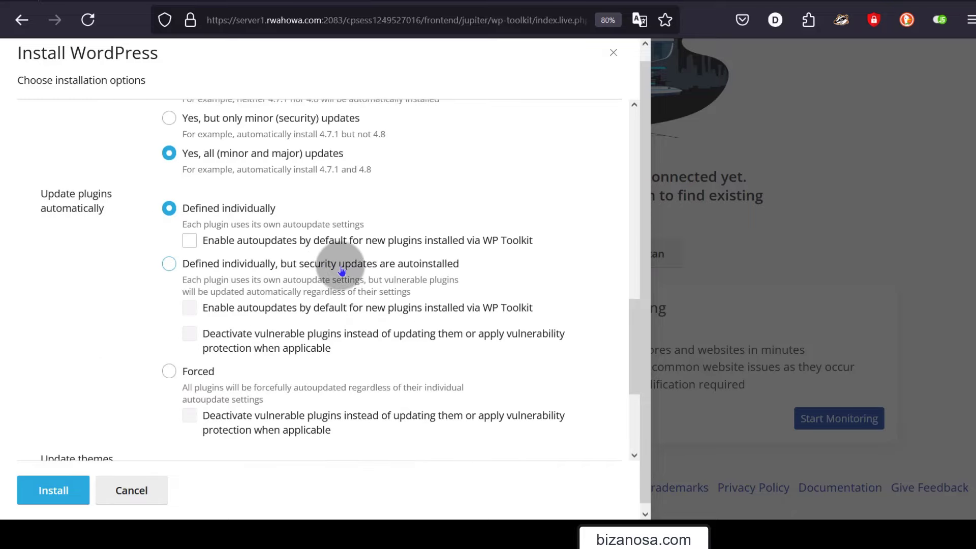
scroll(217, 285, down, 2)
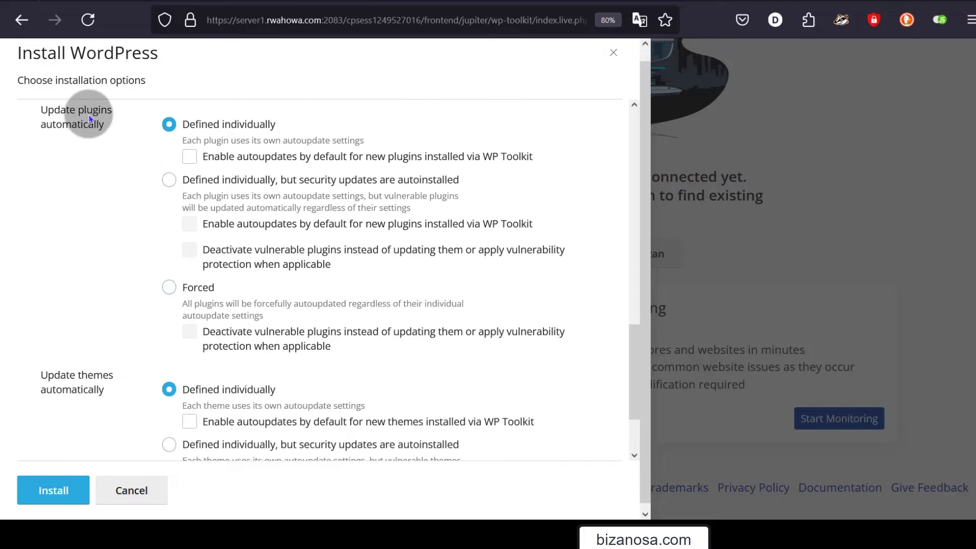
click(169, 287)
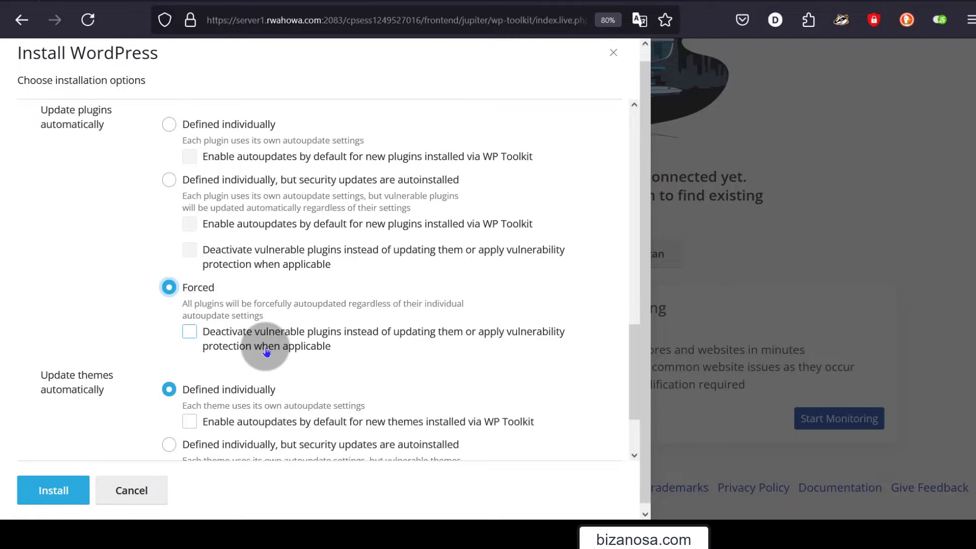
scroll(189, 374, down, 2)
scroll(189, 374, down, 1)
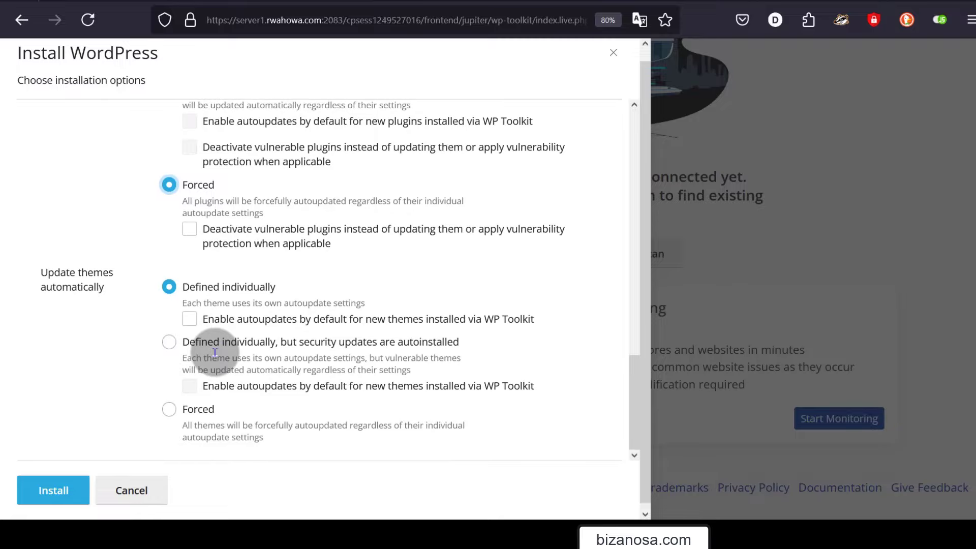
click(169, 410)
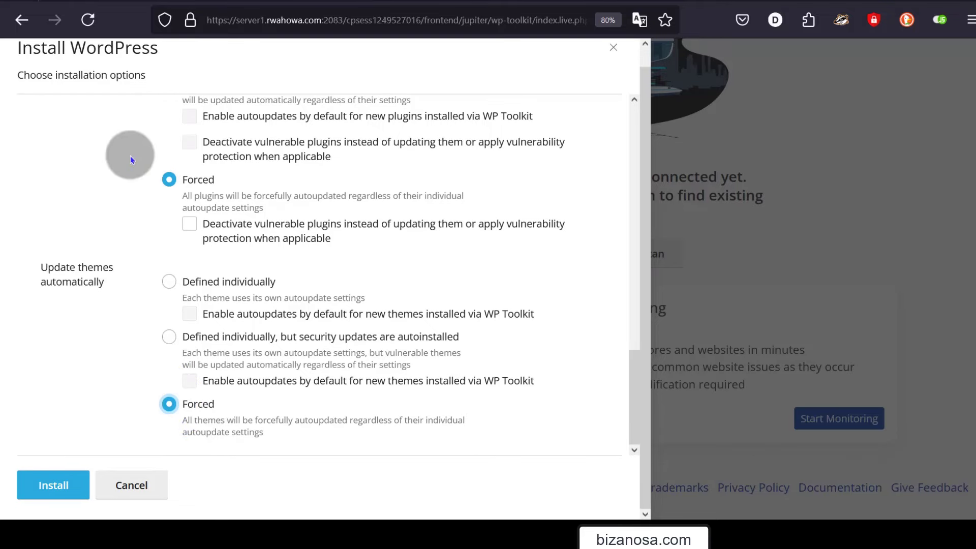
- Install WordPress 'Everything Inc.' on digvites.com and wait for the Installation Complete prompt
click(53, 483)
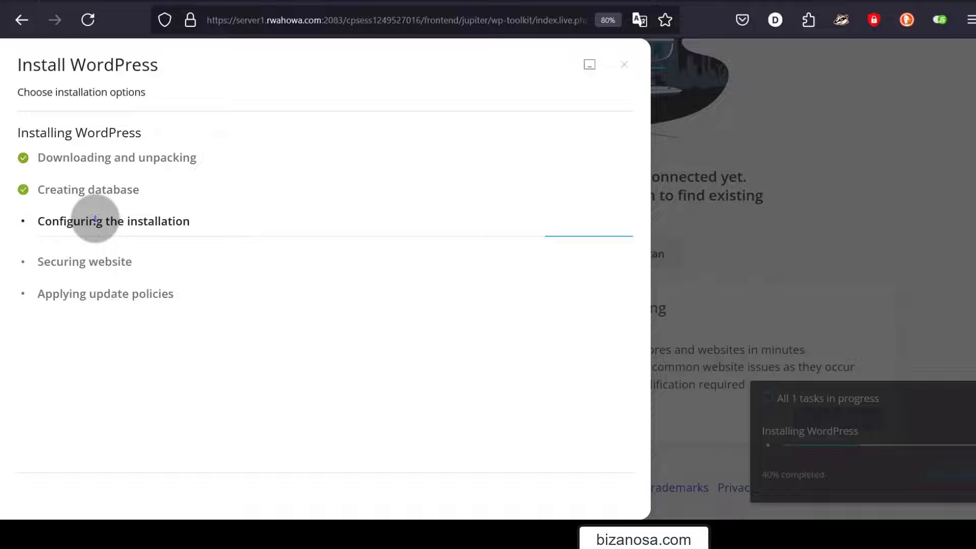
click(838, 475)
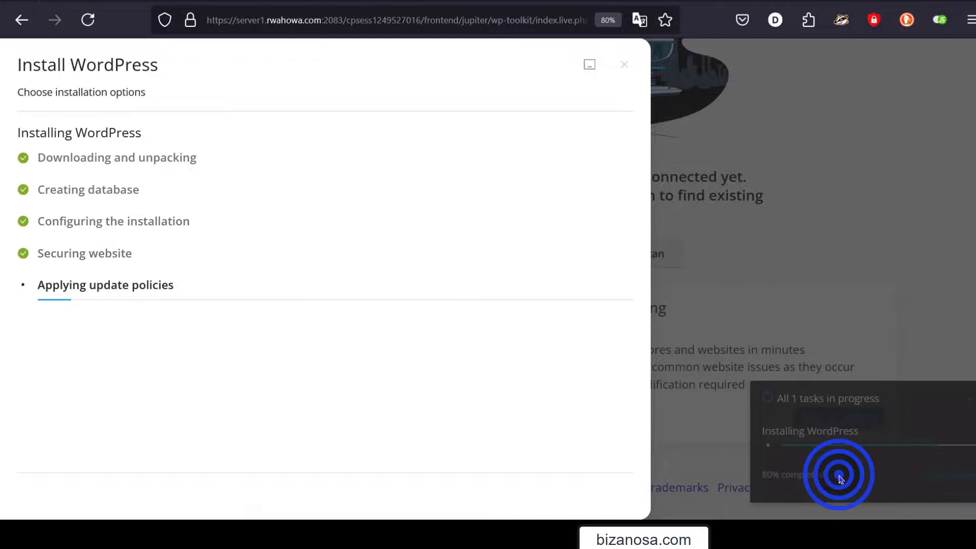
click(838, 475)
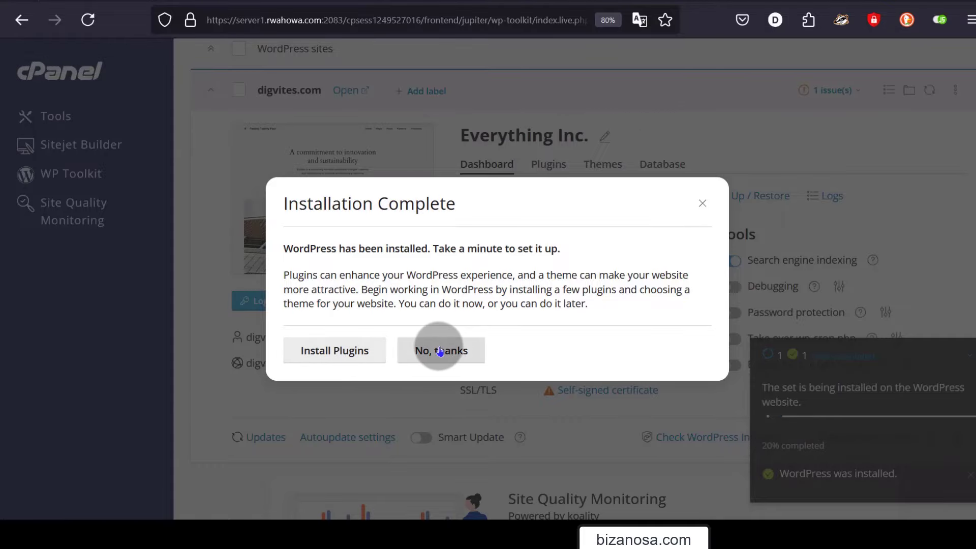
- Browse the Plugins and Themes catalogue for the new site, then close it
click(320, 351)
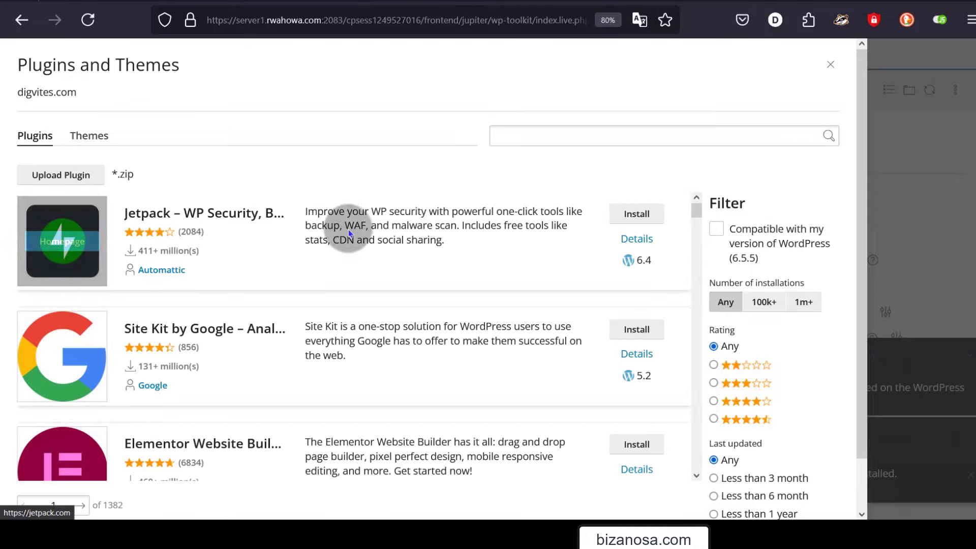
scroll(330, 346, down, 15)
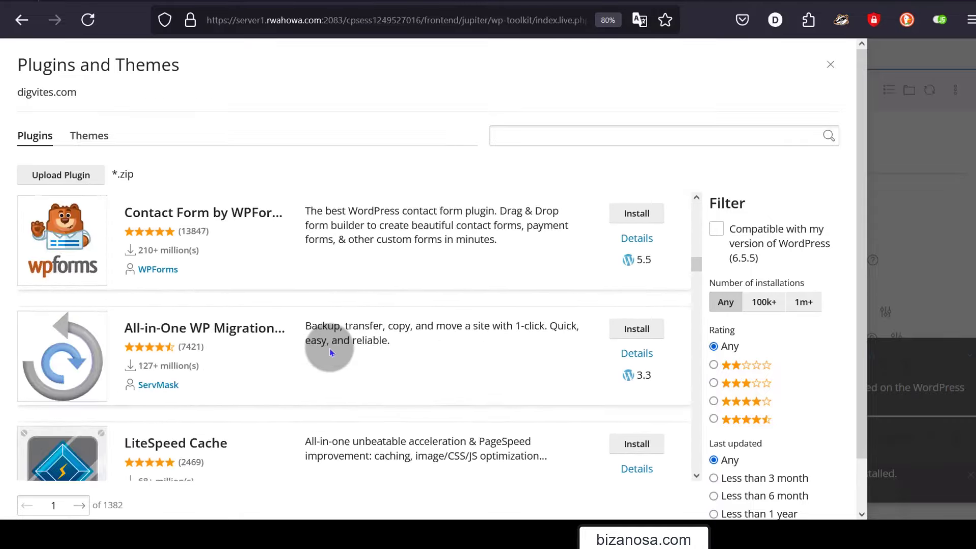
scroll(329, 346, up, 15)
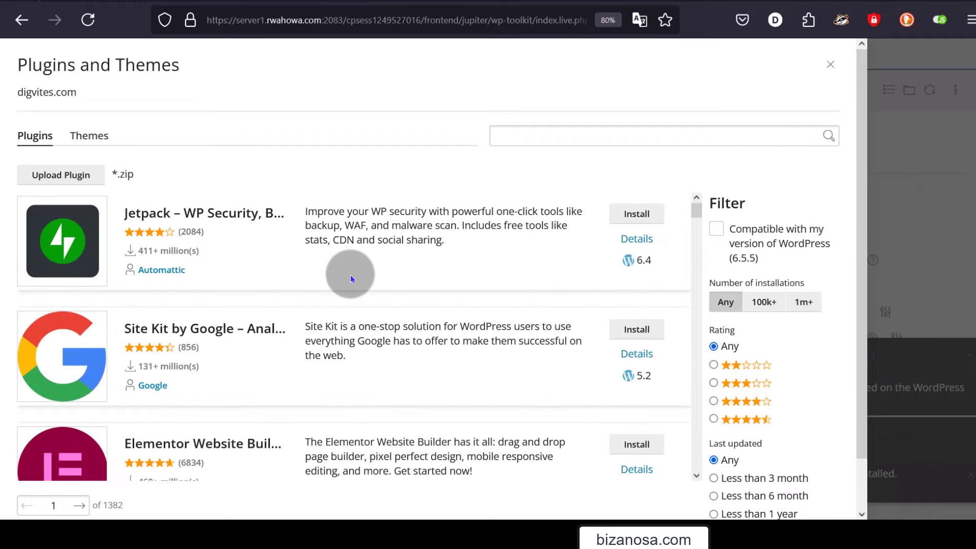
click(830, 65)
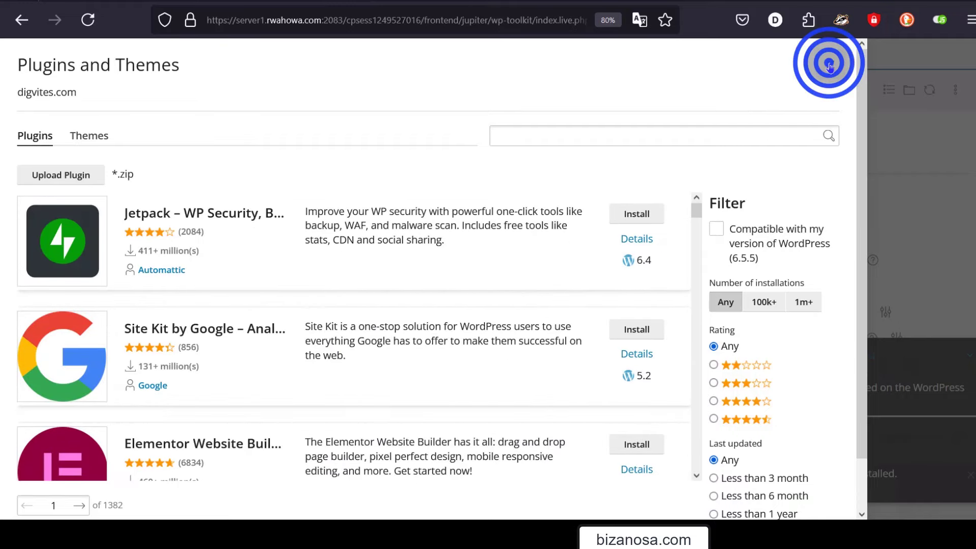
- View the site's login Setup details and close them again
scroll(457, 257, up, 6)
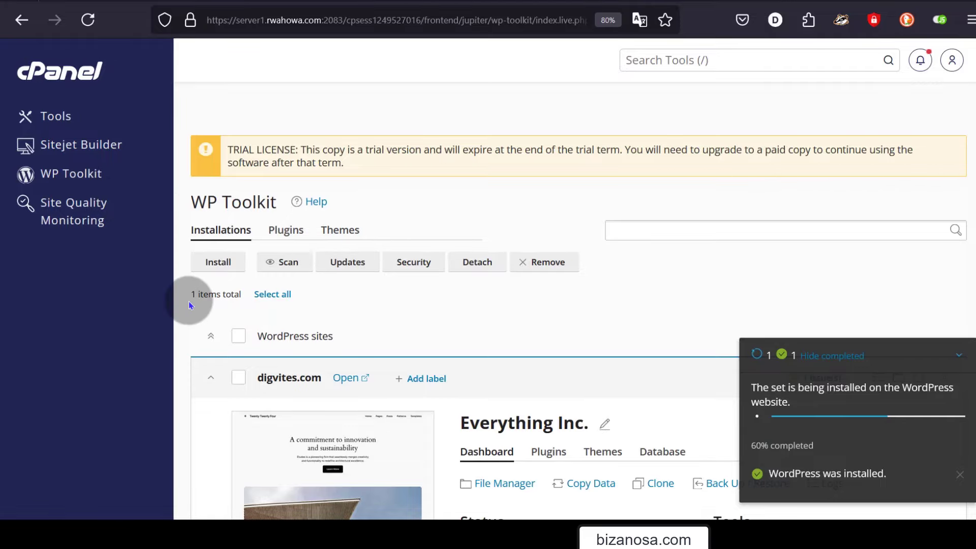
scroll(468, 319, down, 6)
scroll(468, 319, down, 3)
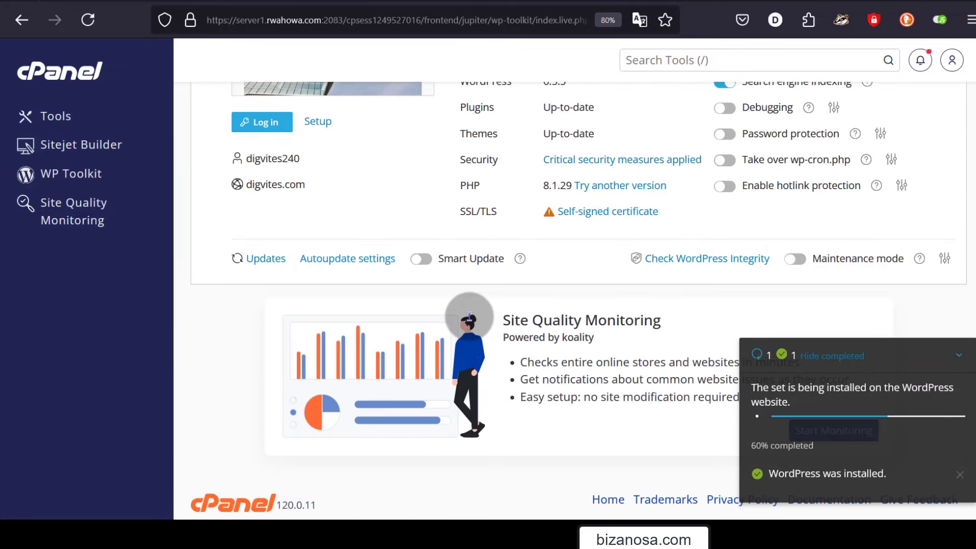
scroll(468, 319, up, 3)
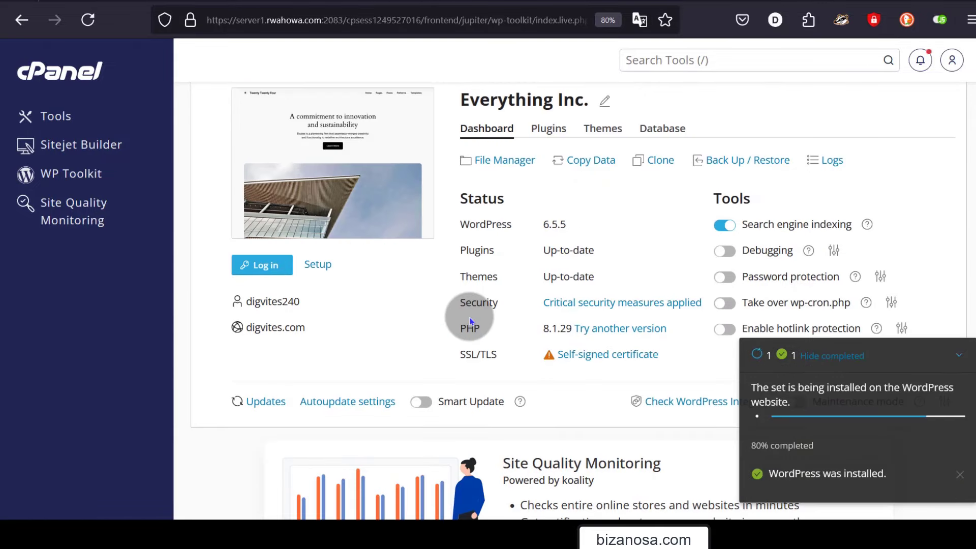
scroll(469, 319, up, 5)
scroll(468, 320, down, 3)
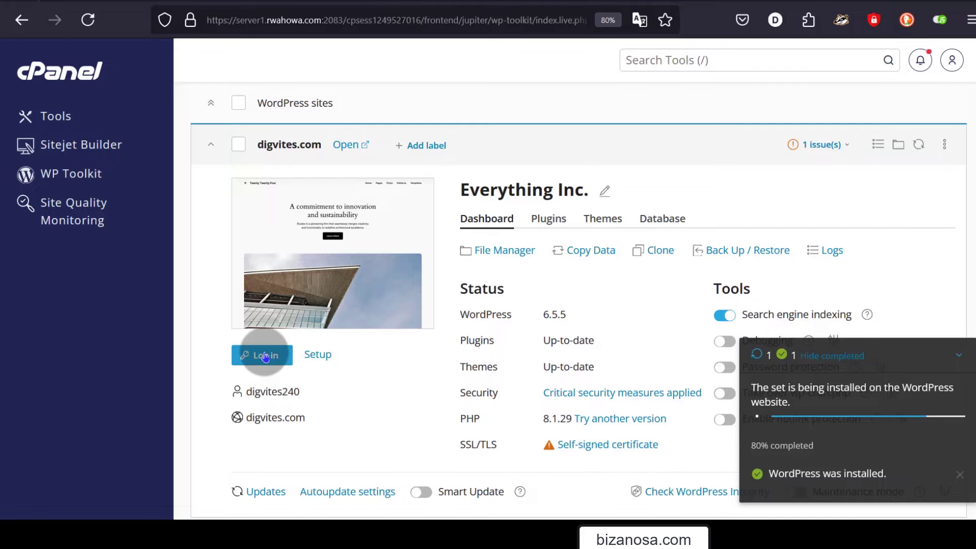
click(324, 353)
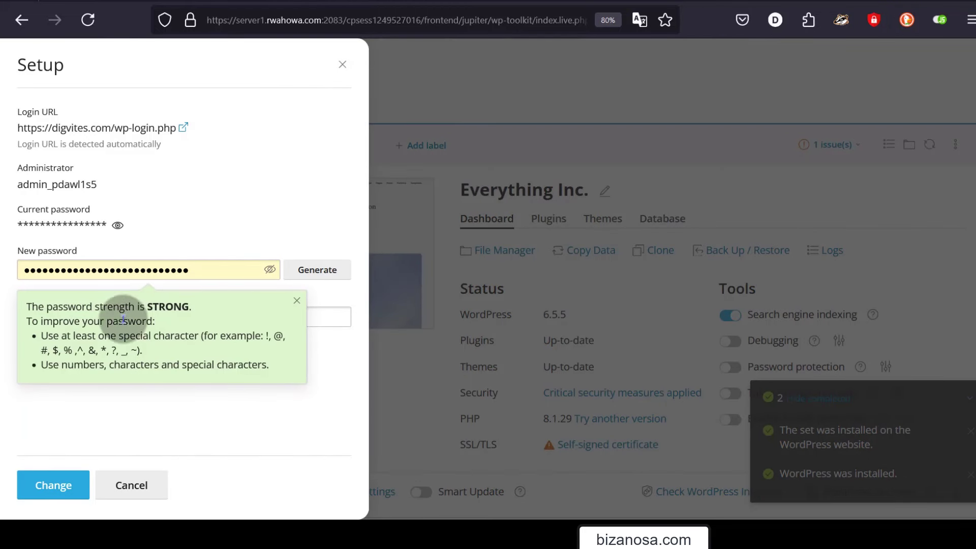
click(342, 65)
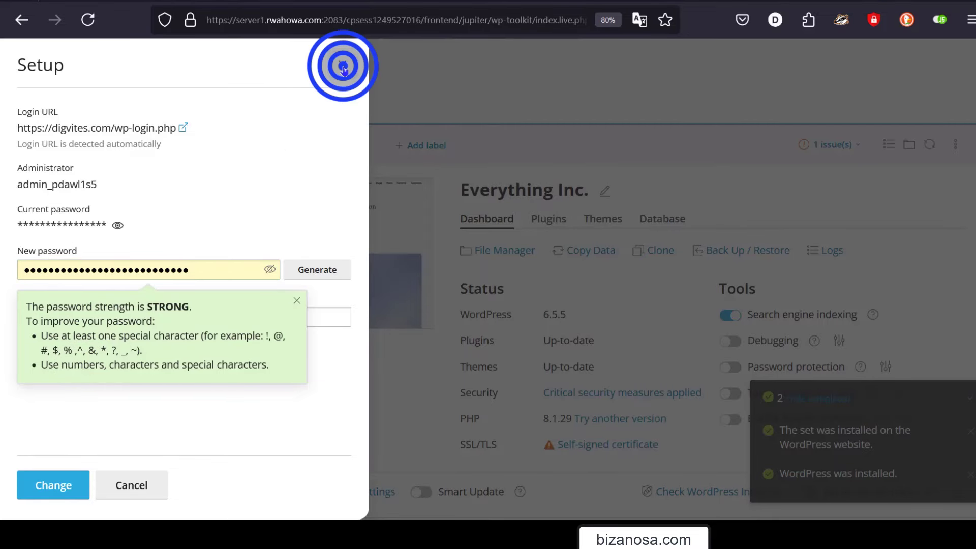
- Review the site Status, confirming the installed WordPress version 6.5.5
scroll(313, 413, down, 2)
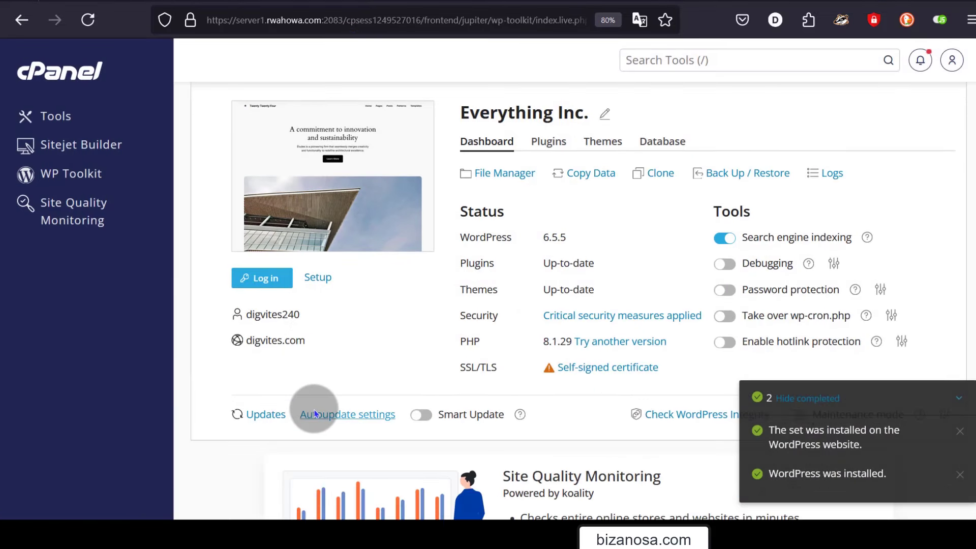
scroll(314, 412, up, 2)
scroll(527, 378, down, 2)
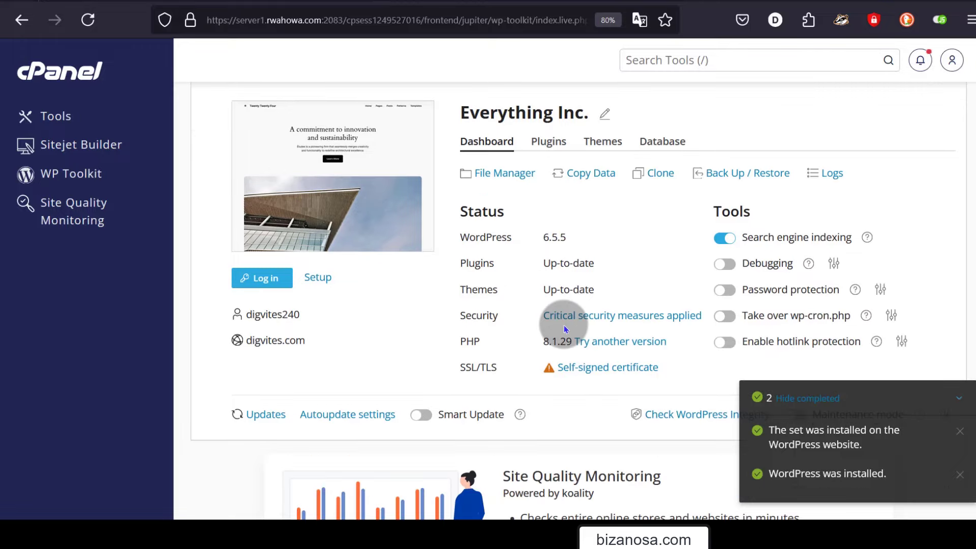
drag(540, 237, 597, 237)
click(598, 238)
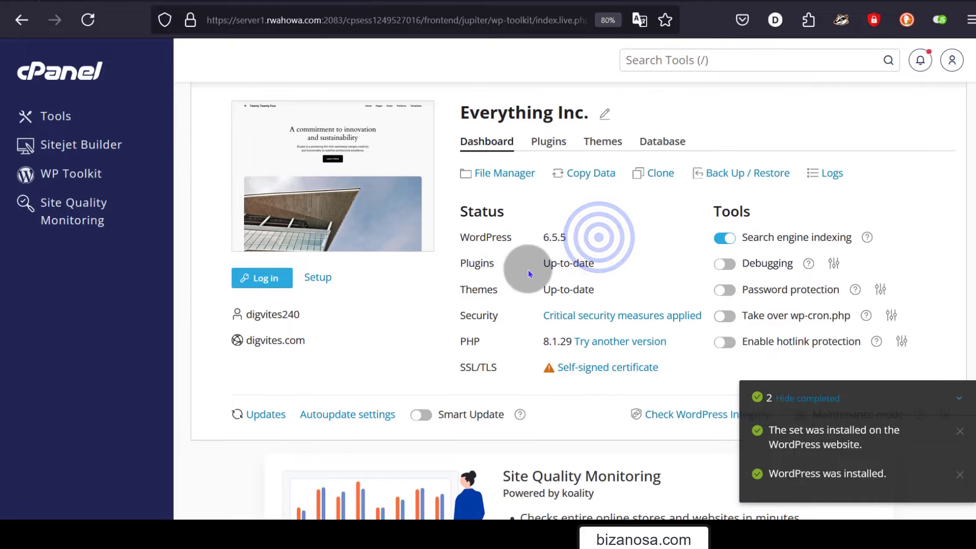
scroll(527, 267, down, 2)
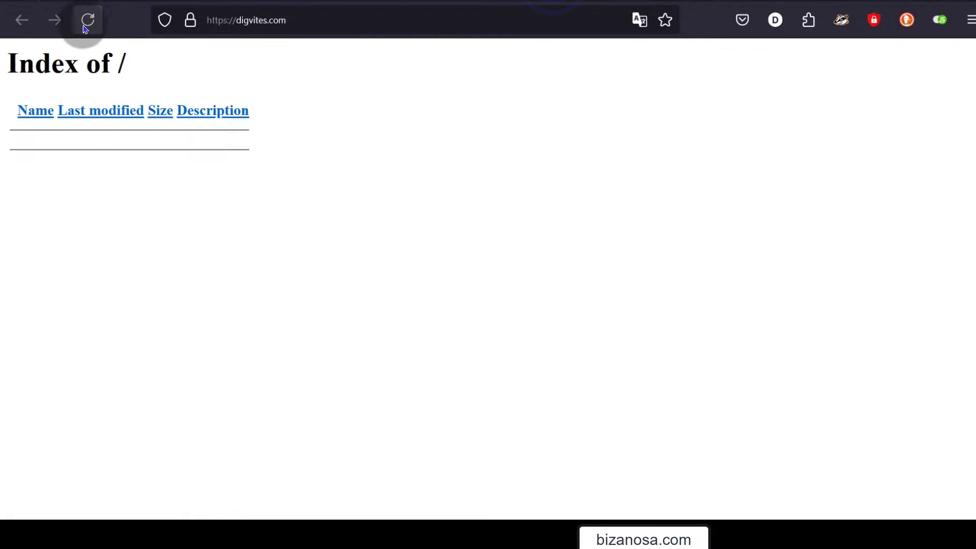
- Reload digvites.com to confirm the Everything Inc. homepage loads, then return to WP Toolkit
click(89, 21)
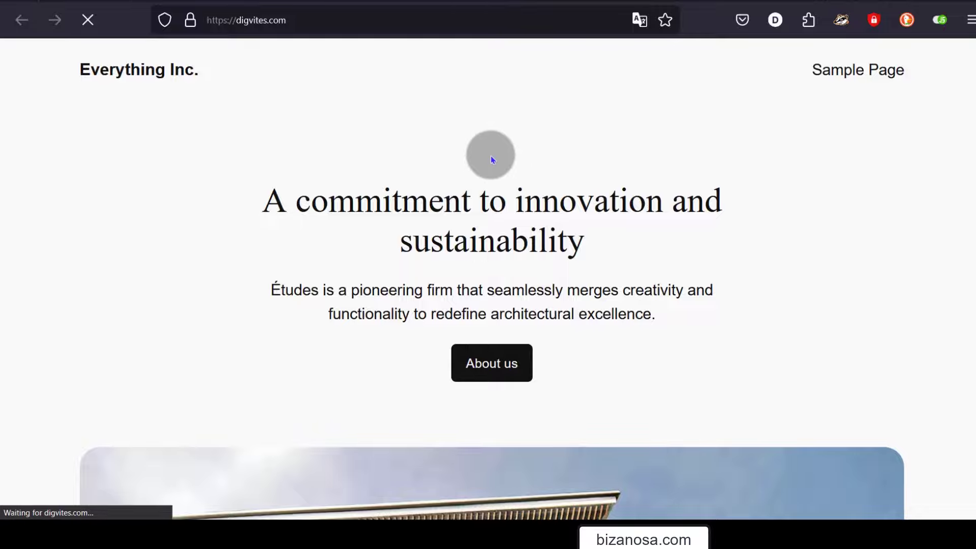
scroll(490, 156, down, 10)
scroll(487, 165, up, 10)
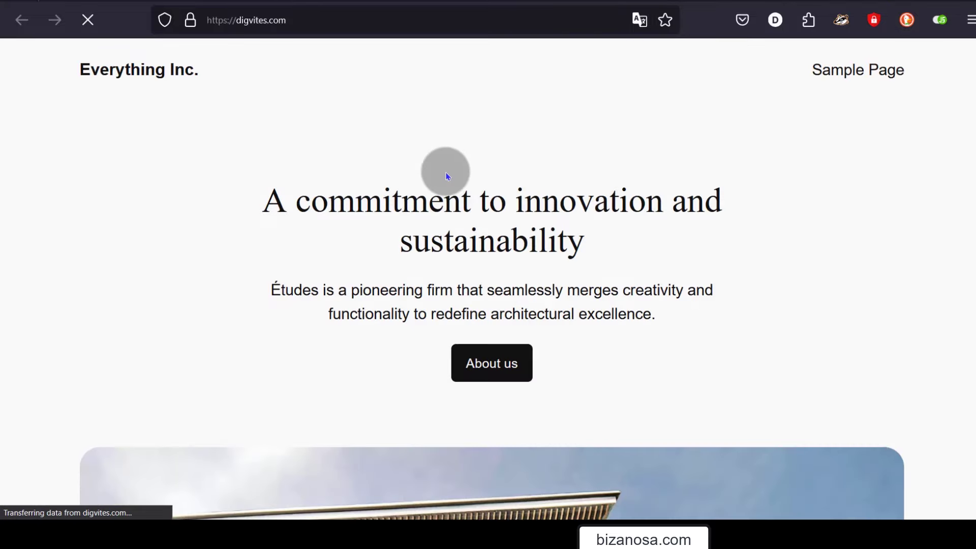
scroll(487, 235, down, 7)
scroll(486, 235, down, 3)
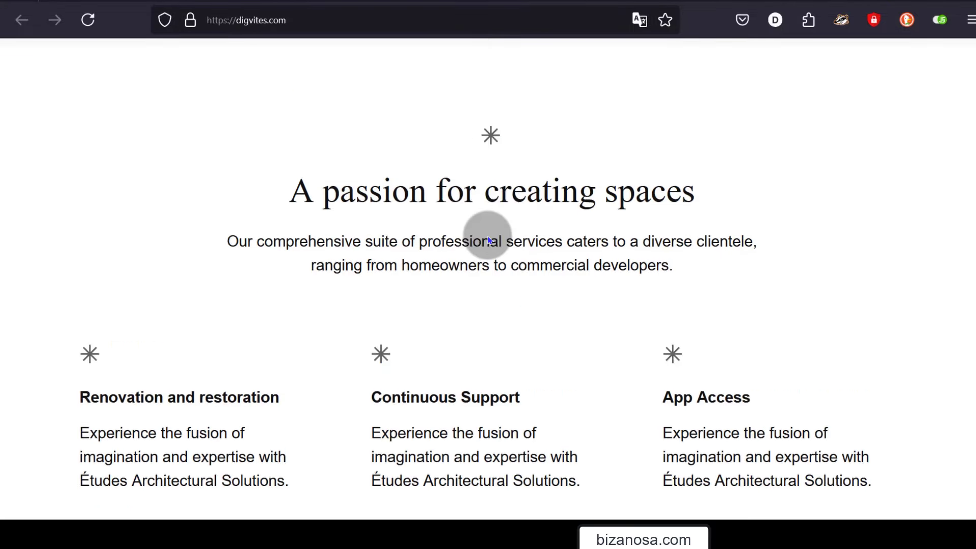
scroll(313, 162, up, 10)
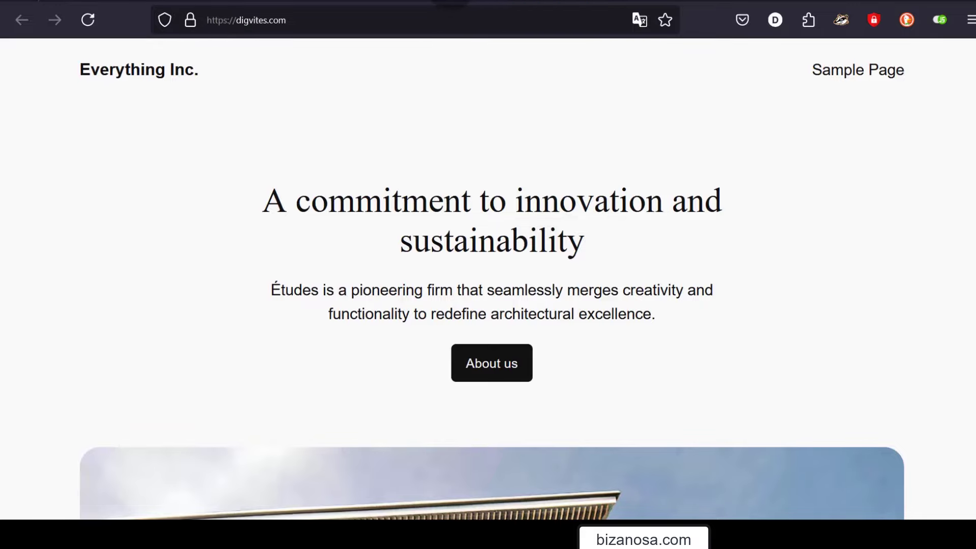
click(404, 2)
- Use Log in on the digvites.com site card to enter the Everything Inc. WordPress admin
scroll(626, 337, down, 5)
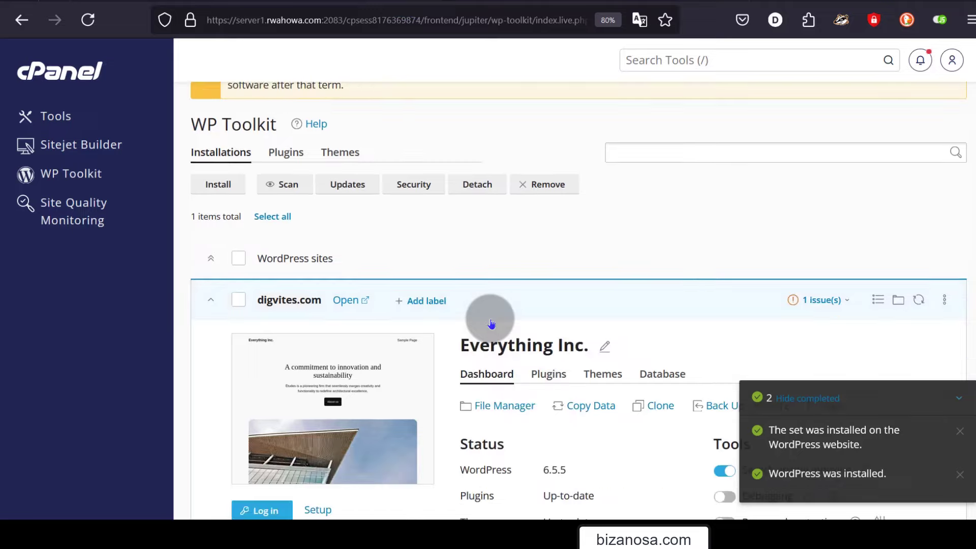
scroll(486, 315, down, 2)
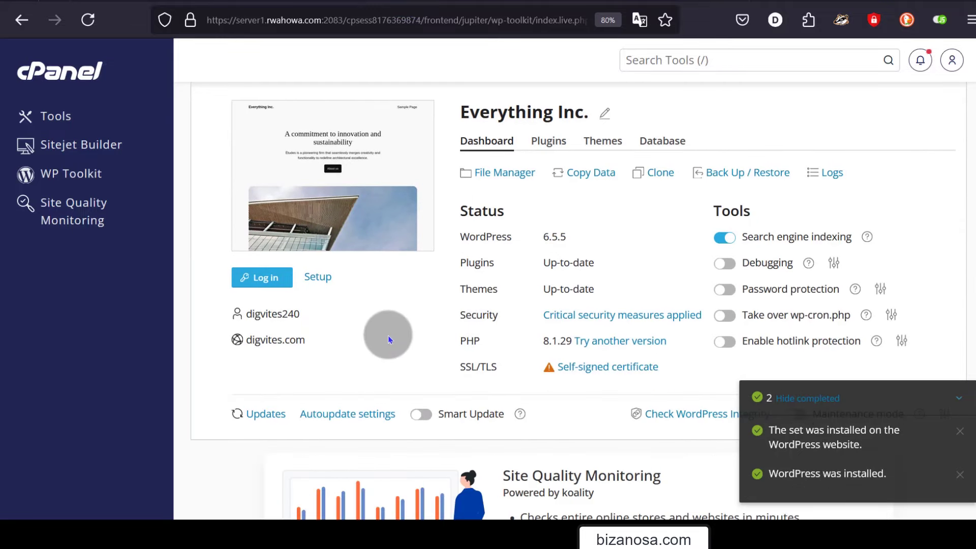
click(265, 280)
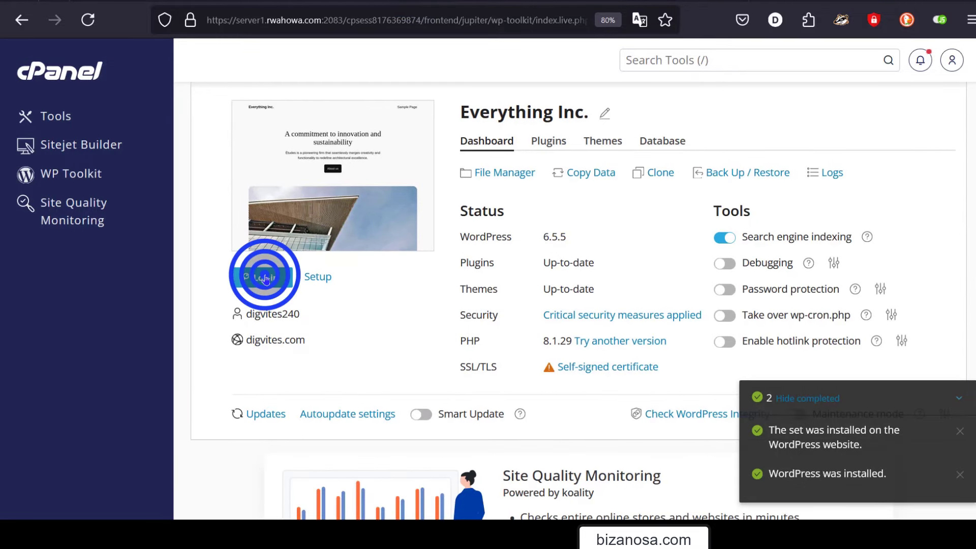
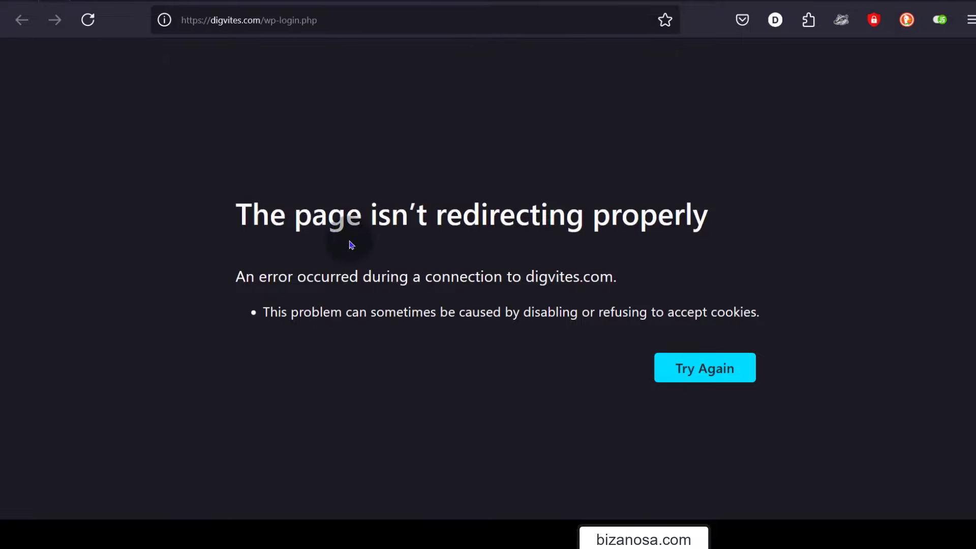
- Back in cPanel, search the tools for 'zone' and open the Zone Editor
drag(330, 218, 443, 243)
click(442, 239)
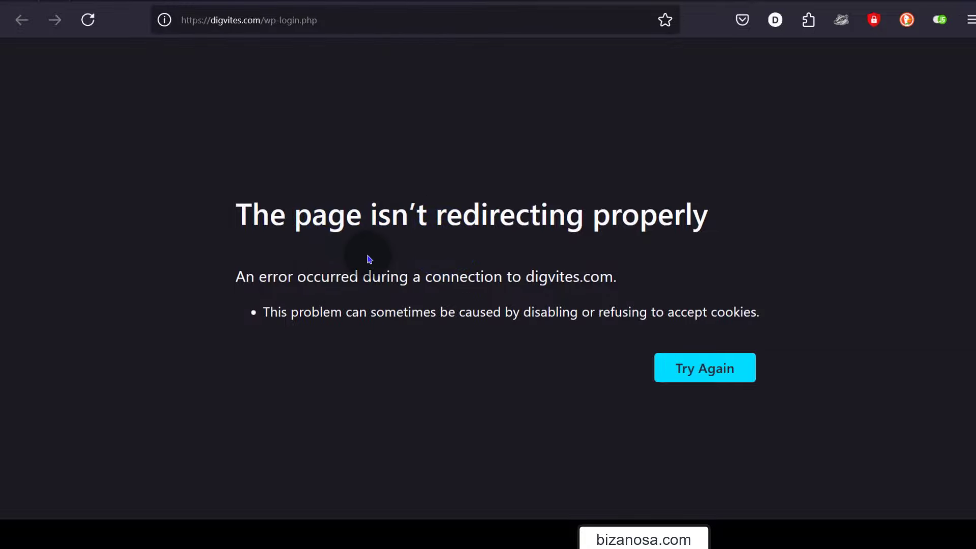
click(435, 3)
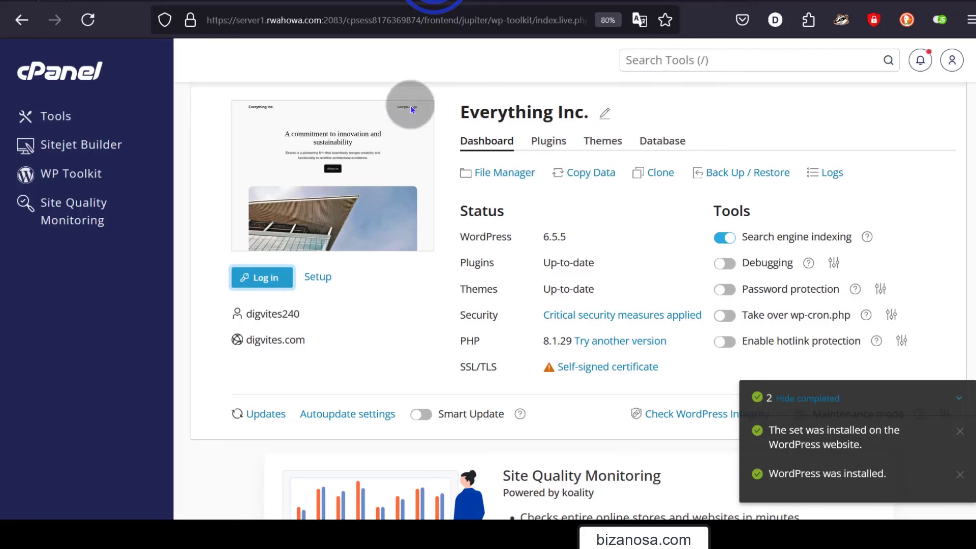
scroll(410, 105, up, 3)
scroll(297, 235, up, 3)
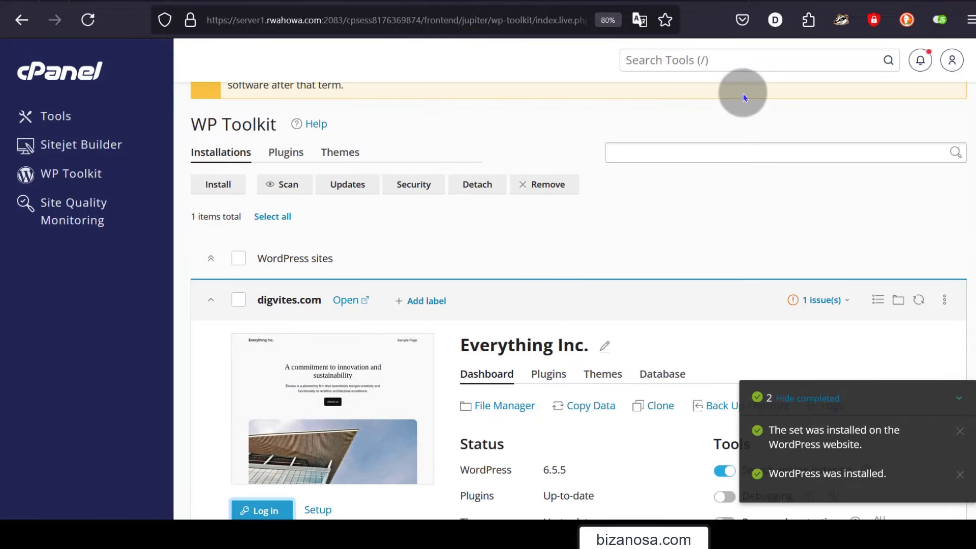
click(712, 60)
text(zo)
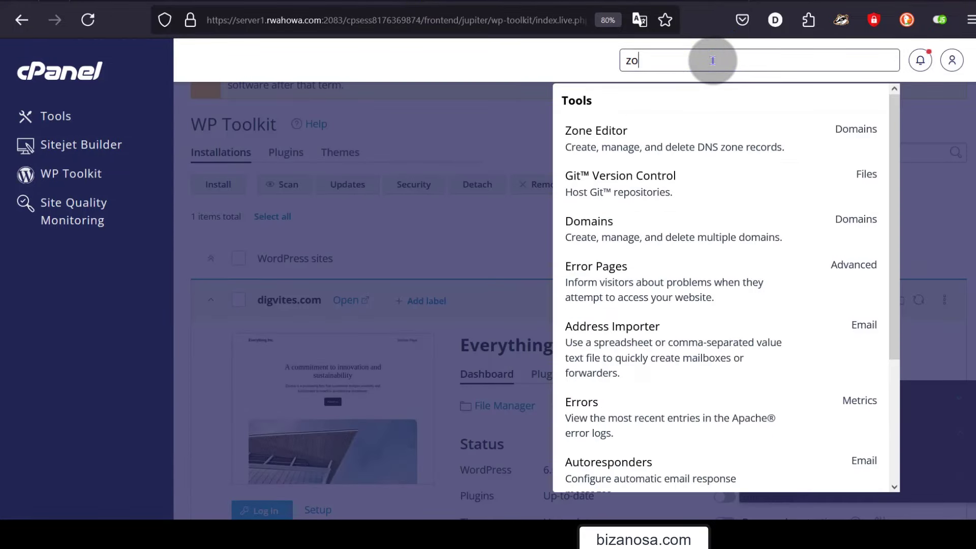
text(ne)
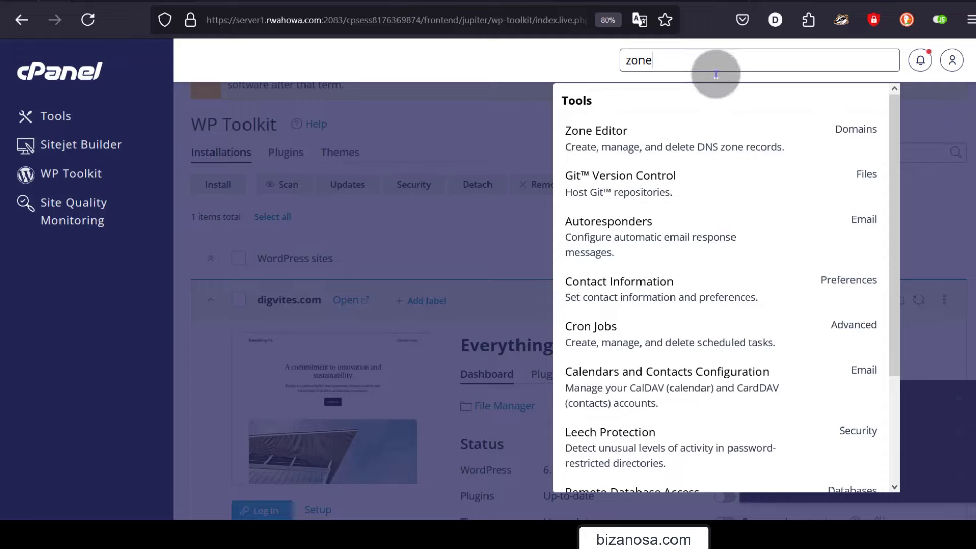
click(587, 144)
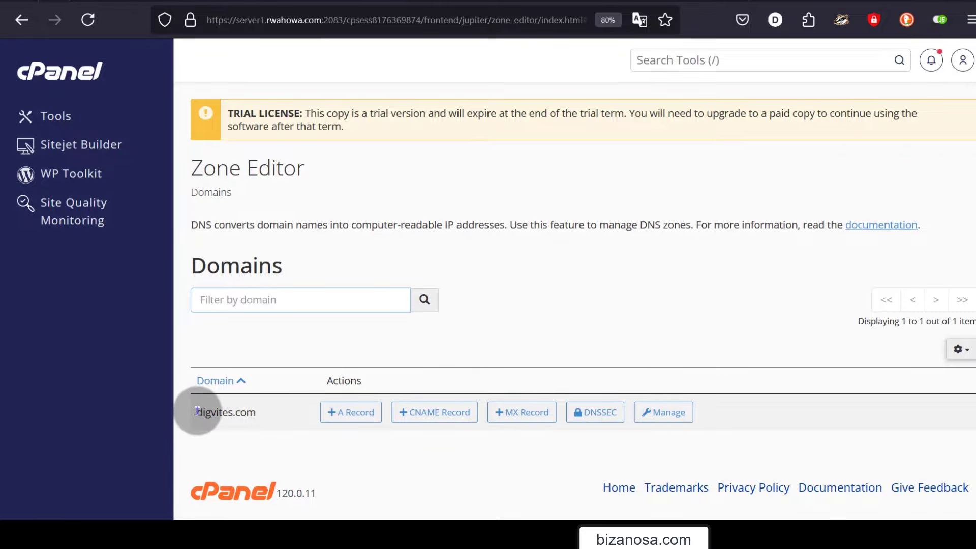
- Manage the digvites.com zone and inspect its MX record with TTL 14400
click(664, 410)
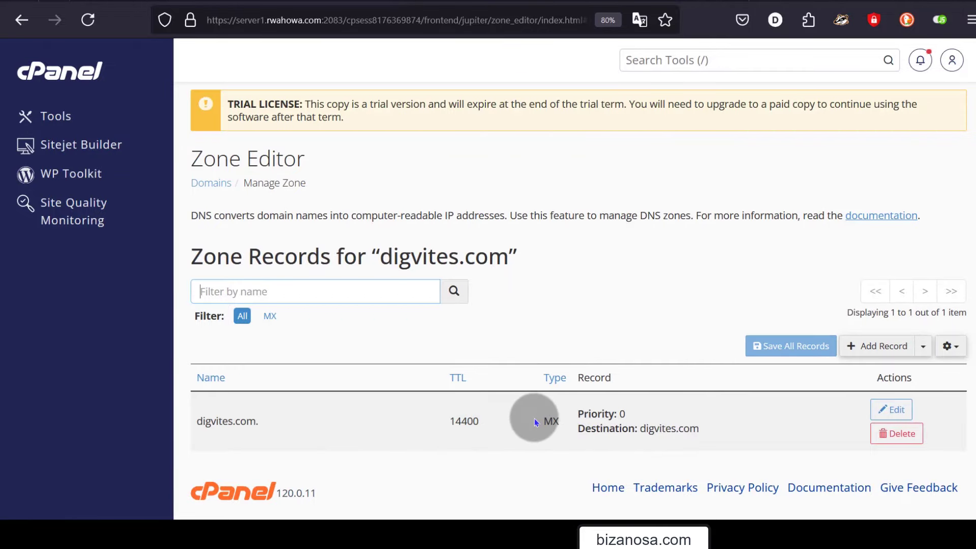
drag(543, 420, 562, 418)
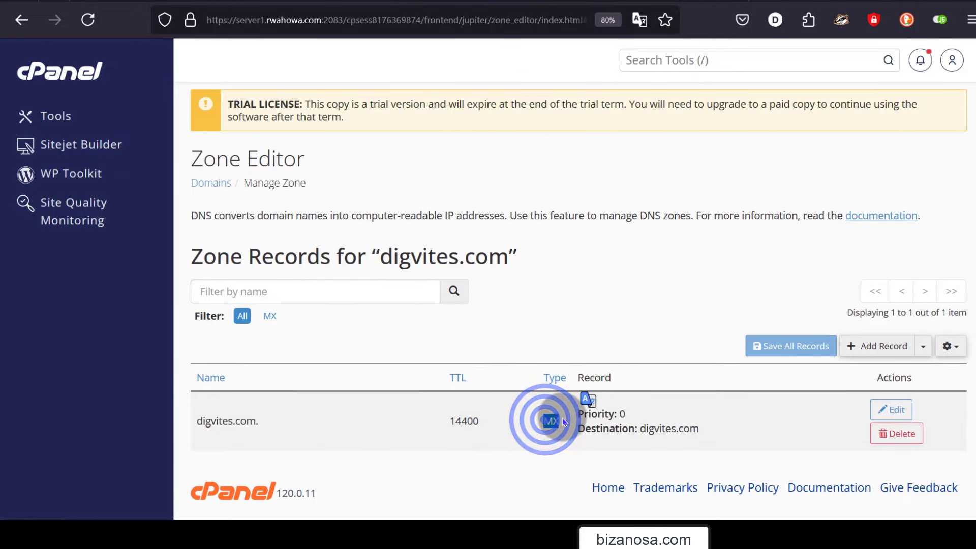
click(562, 417)
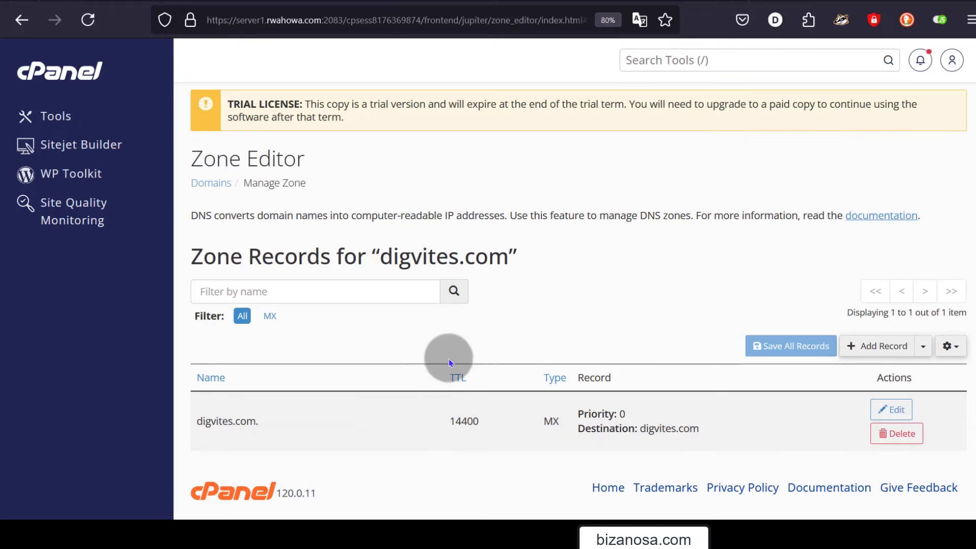
double_click(450, 417)
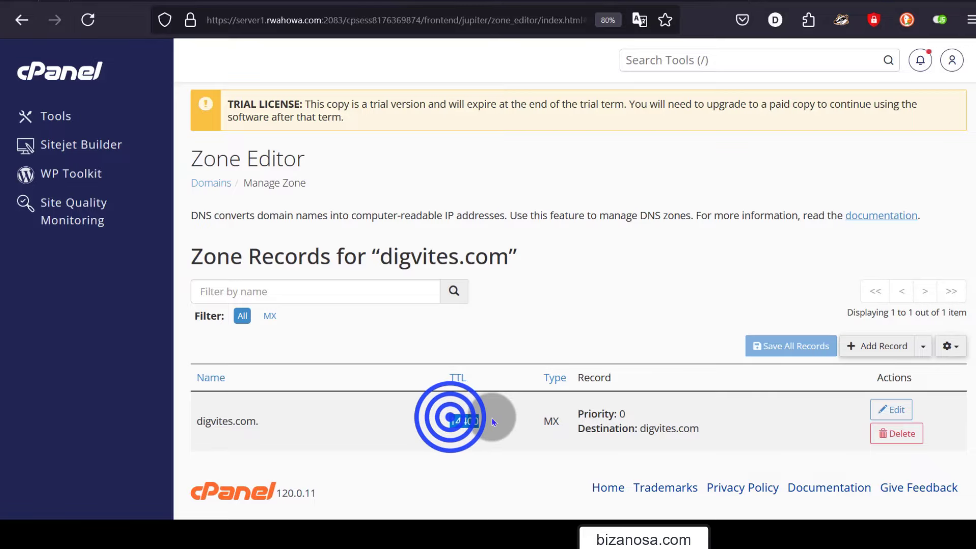
double_click(532, 417)
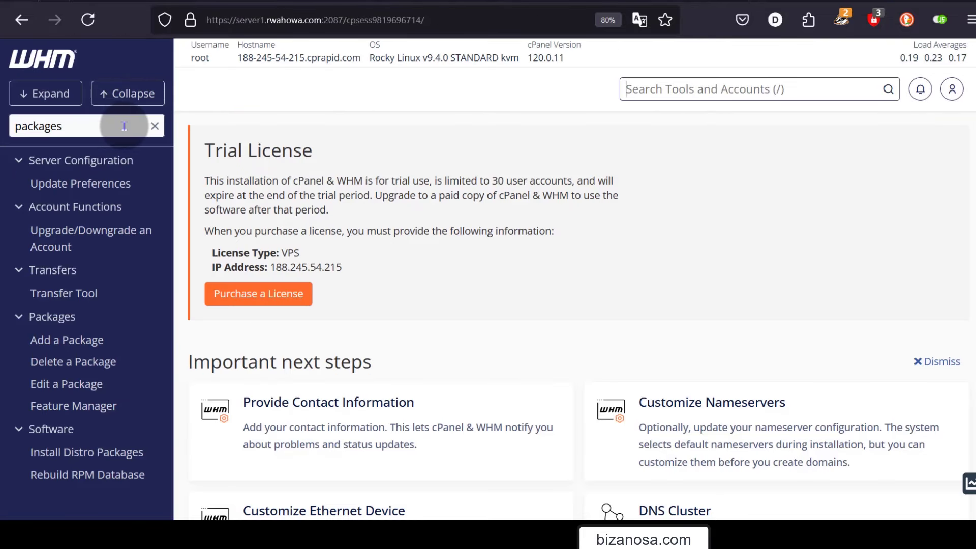
- Open WHM's Edit a Package tool and load the 'default' package for editing
click(101, 125)
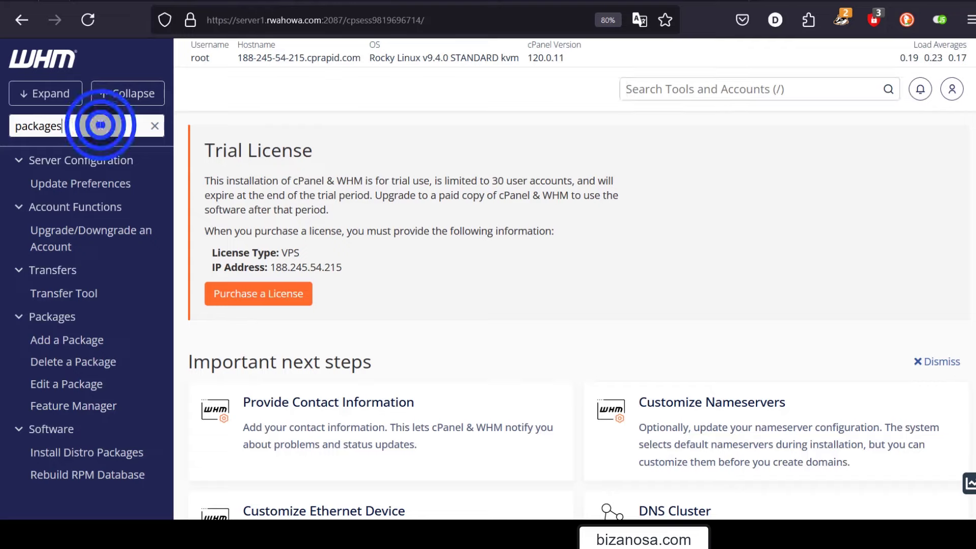
drag(69, 123, 0, 120)
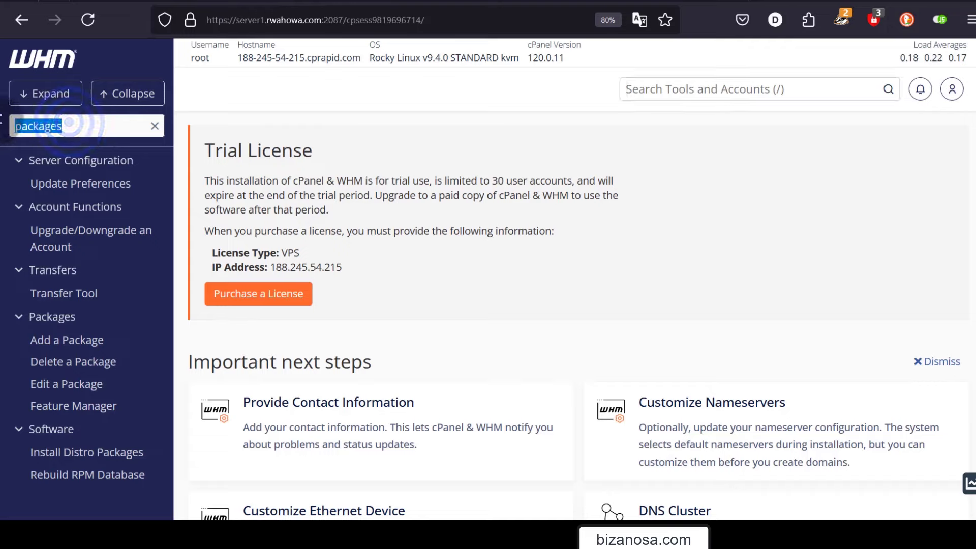
click(77, 126)
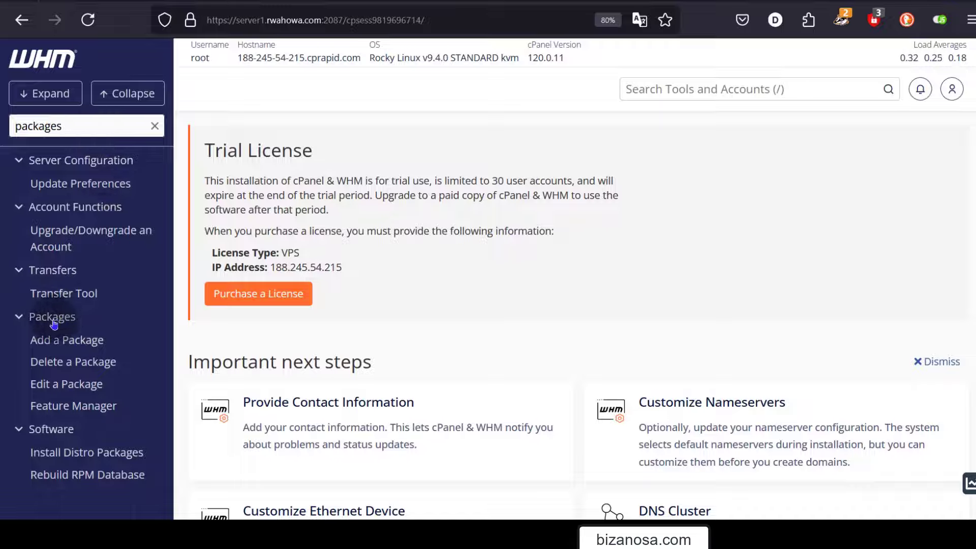
click(57, 388)
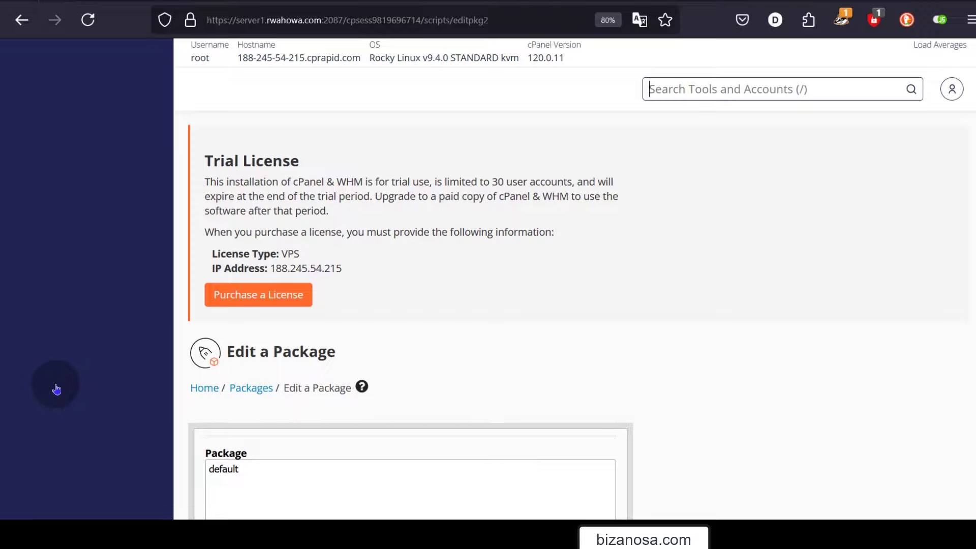
scroll(407, 218, down, 5)
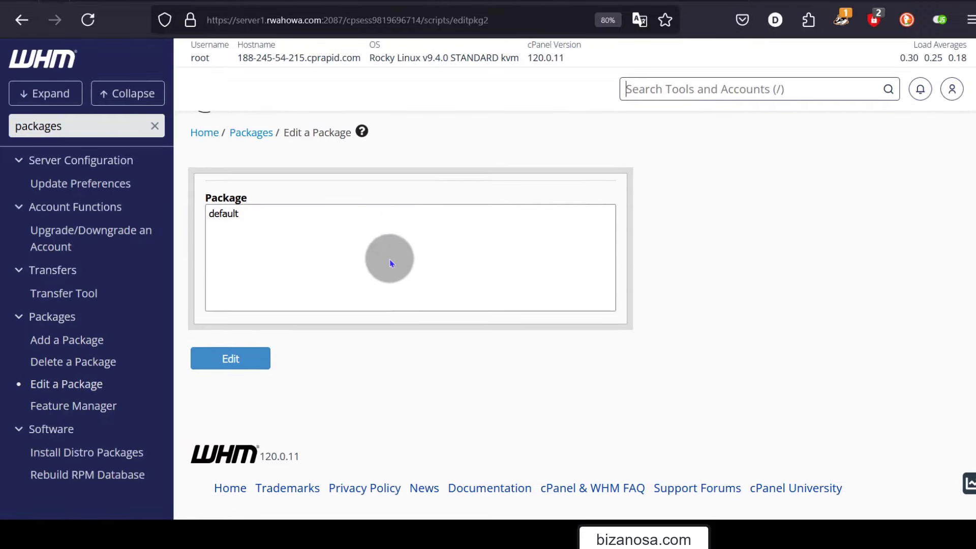
click(219, 216)
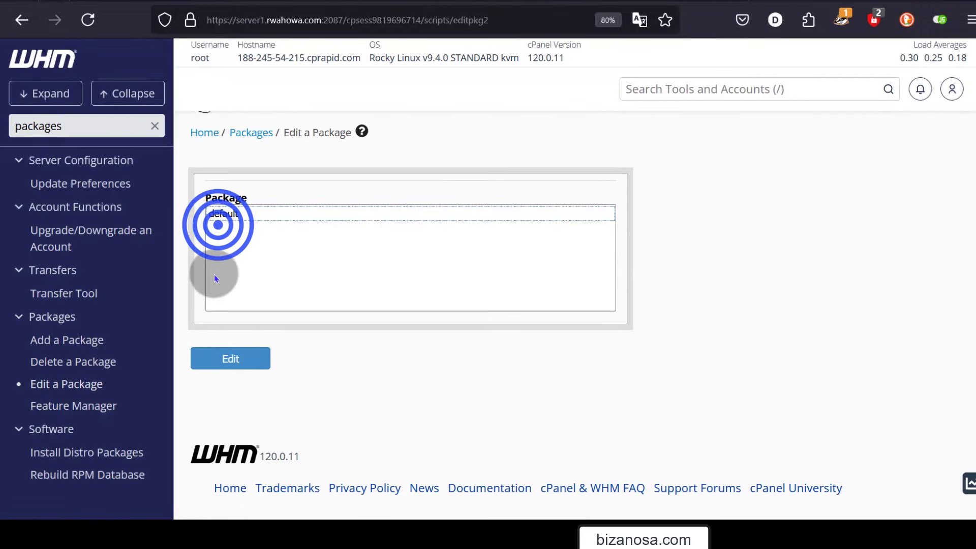
click(221, 213)
click(220, 213)
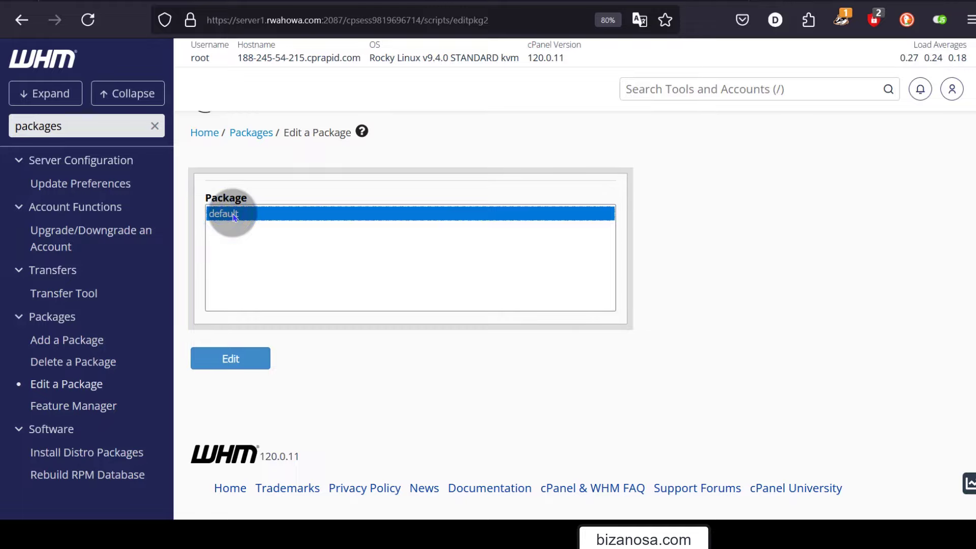
click(230, 359)
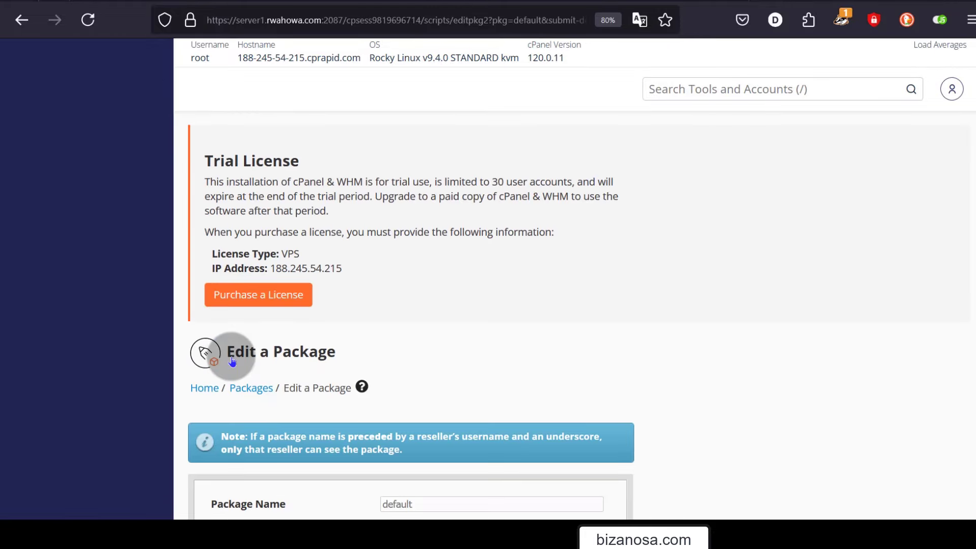
- Scroll the default package's settings down to its Feature List setting
scroll(438, 294, down, 10)
scroll(438, 294, down, 6)
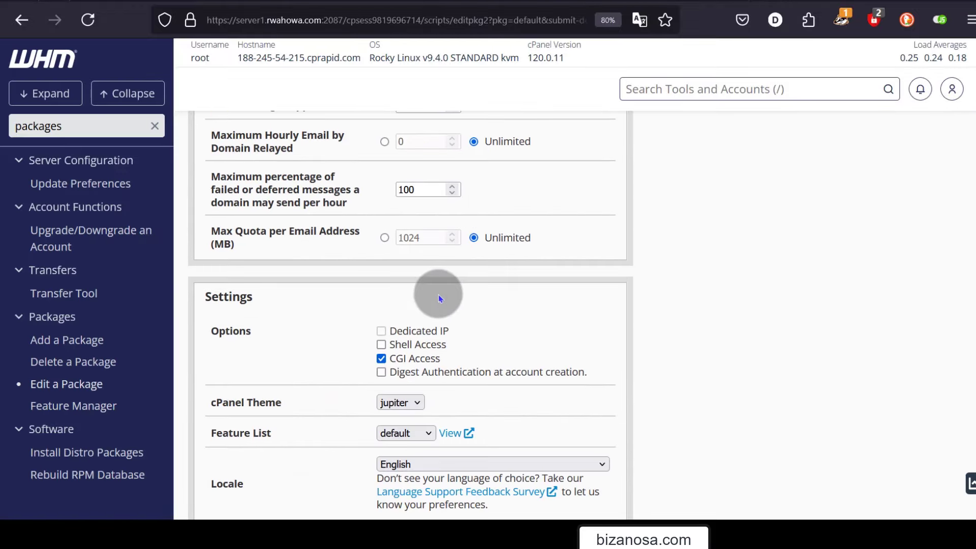
scroll(304, 285, down, 2)
scroll(304, 286, down, 3)
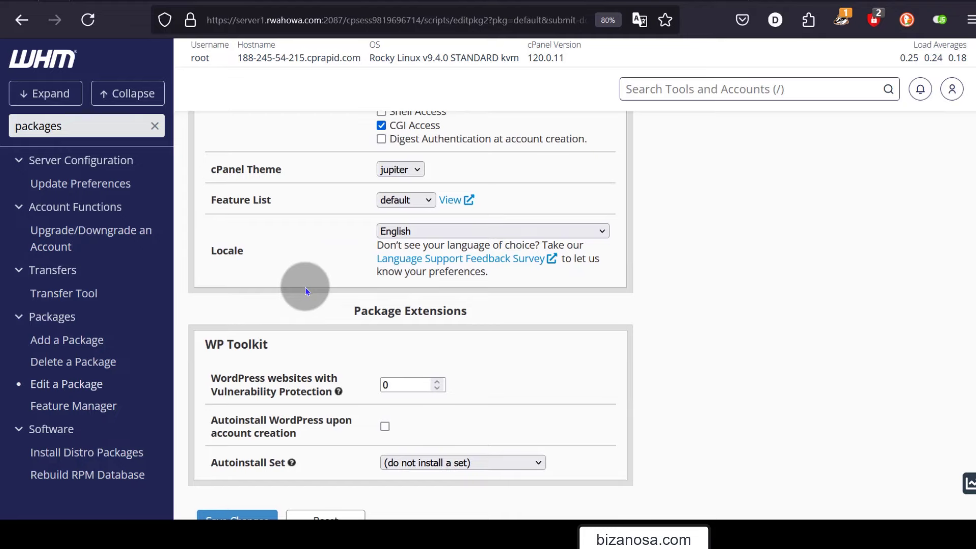
click(226, 194)
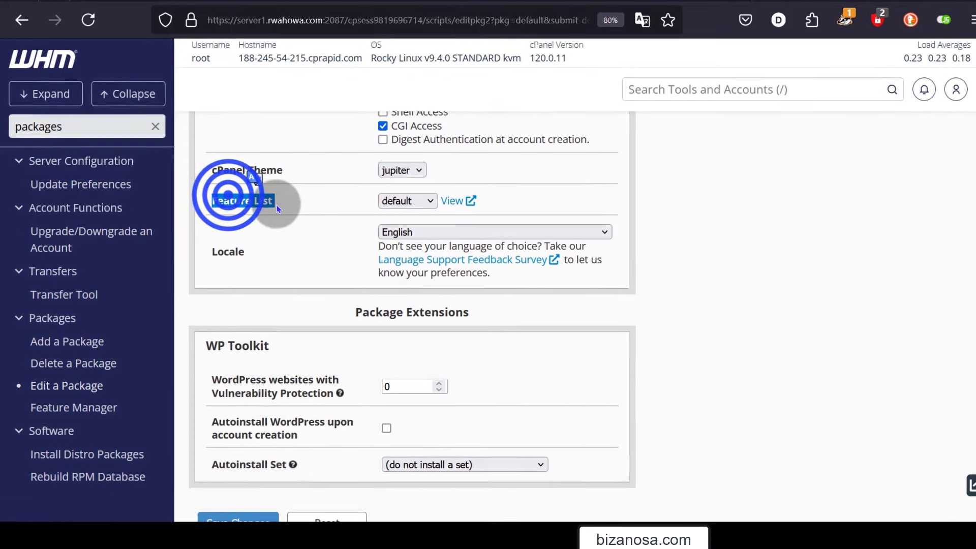
drag(275, 197, 205, 206)
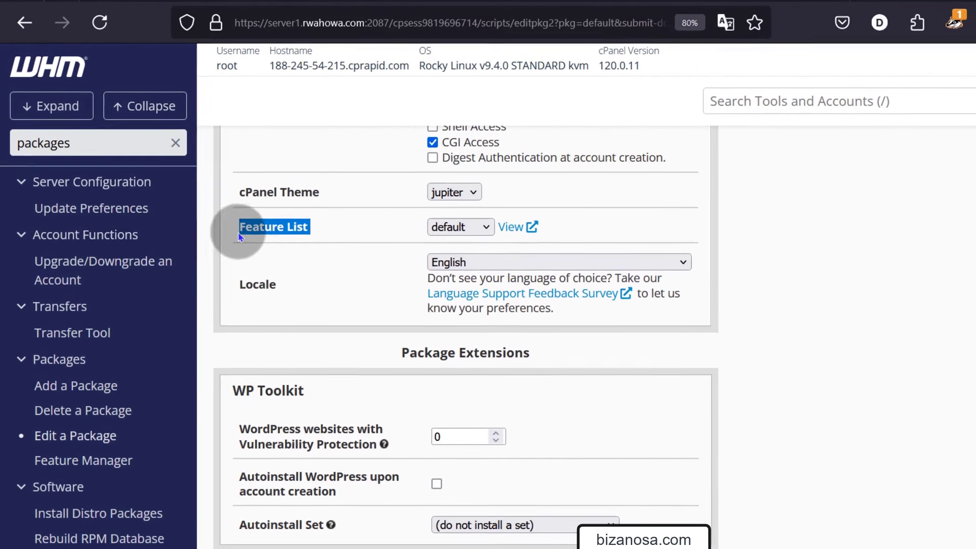
click(354, 235)
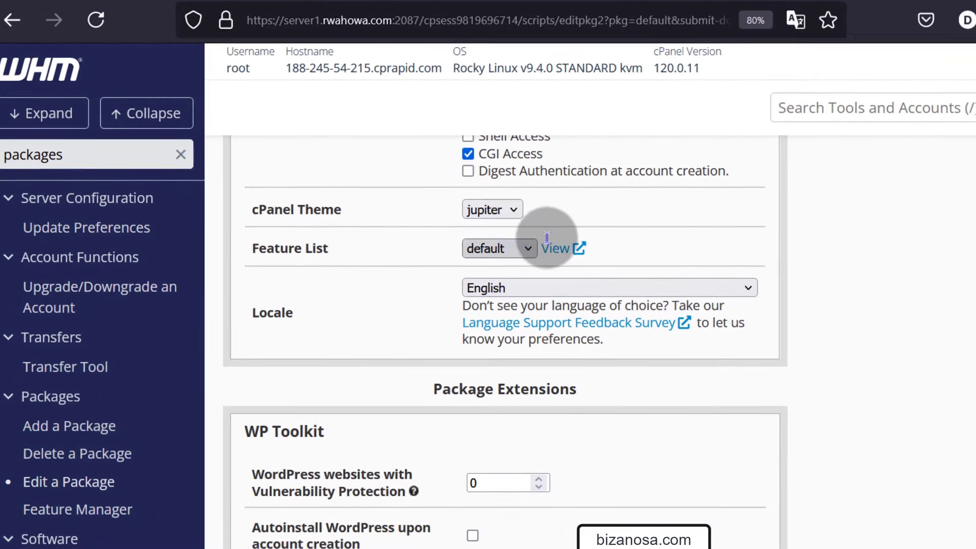
- In the default feature list, enable Zone Editor (AAAA, CAA, DMARC, SRV, TXT), keep Zone Editor (A, CNAME, MX) on, and save
click(564, 252)
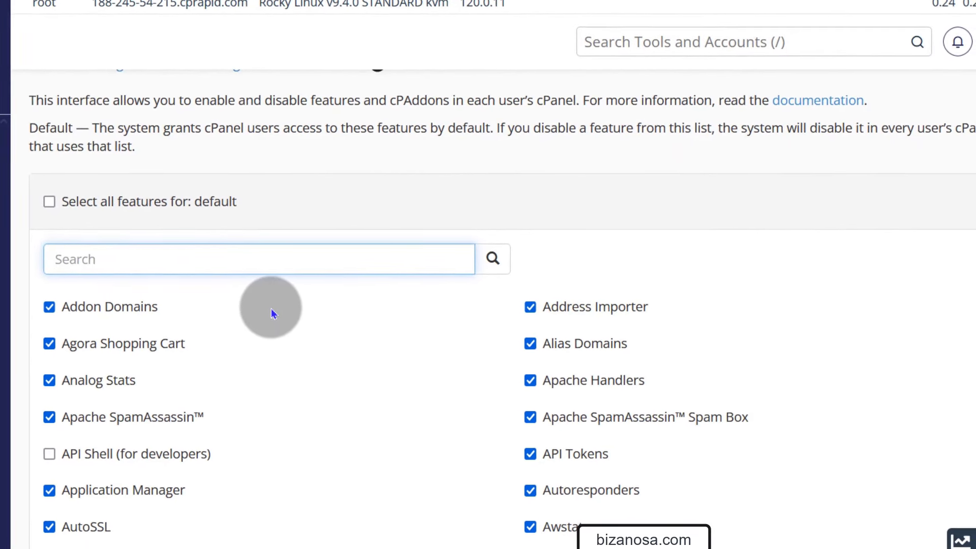
scroll(615, 227, down, 8)
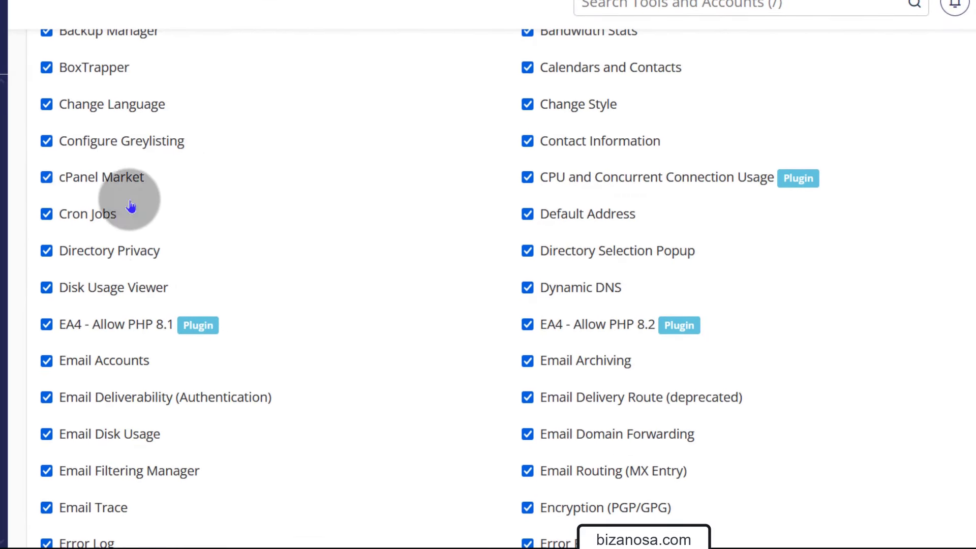
scroll(411, 431, down, 2)
scroll(406, 422, down, 2)
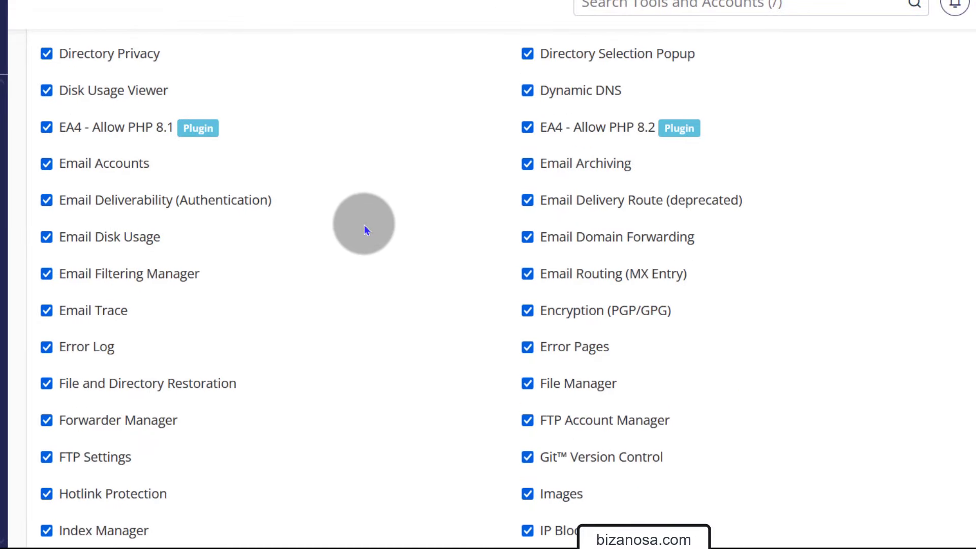
scroll(355, 312, down, 4)
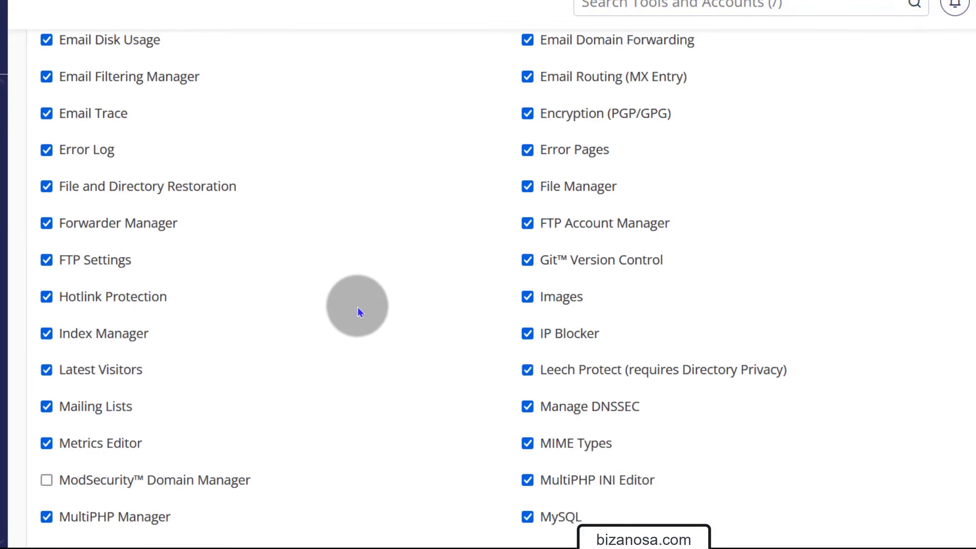
scroll(359, 311, down, 8)
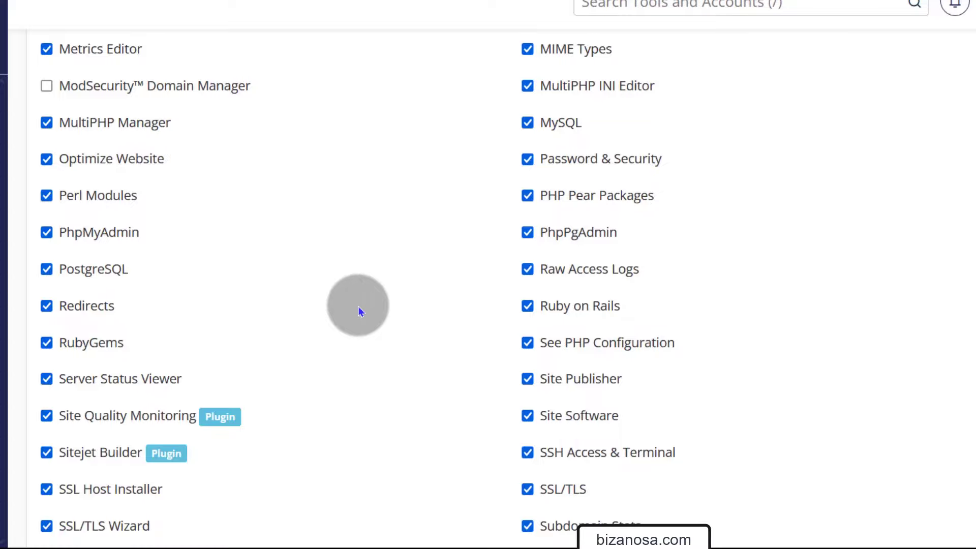
scroll(359, 311, down, 10)
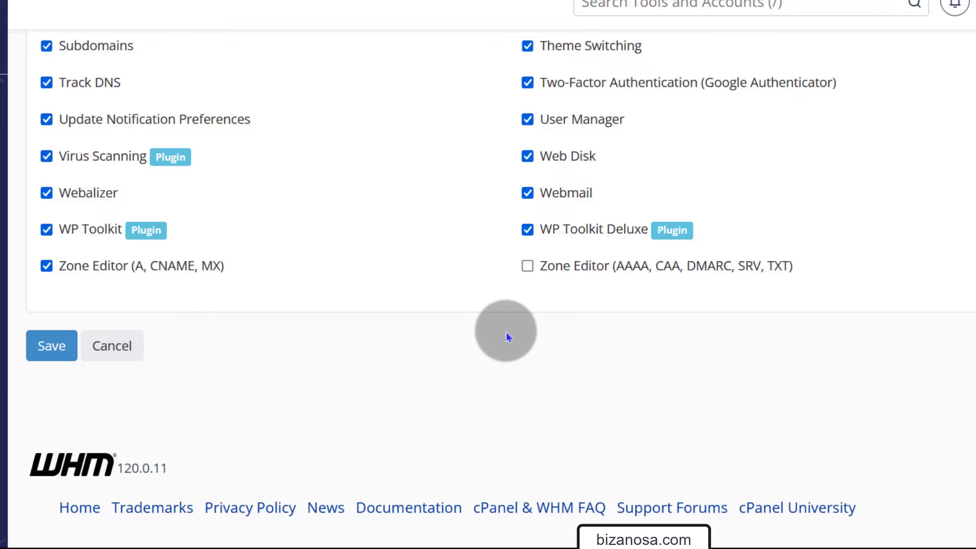
click(526, 268)
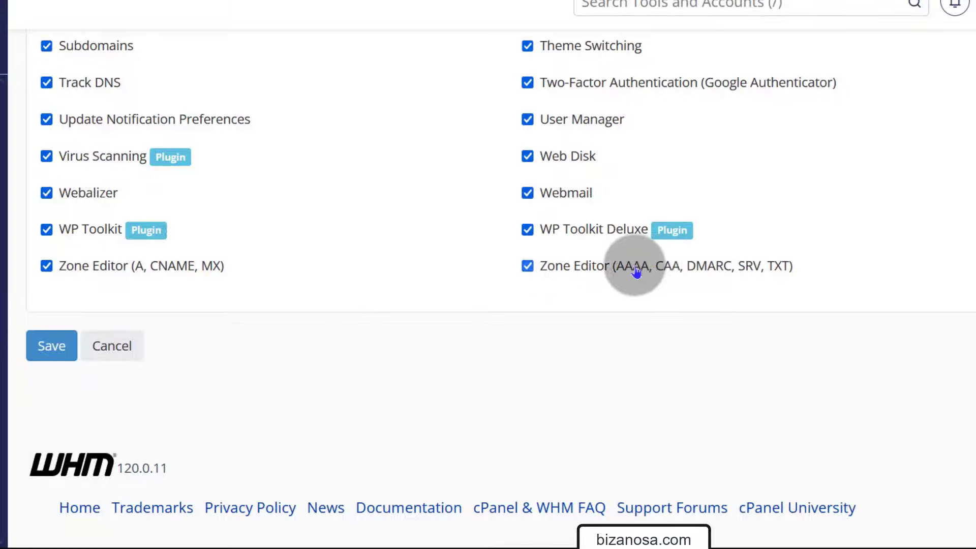
click(48, 264)
click(50, 263)
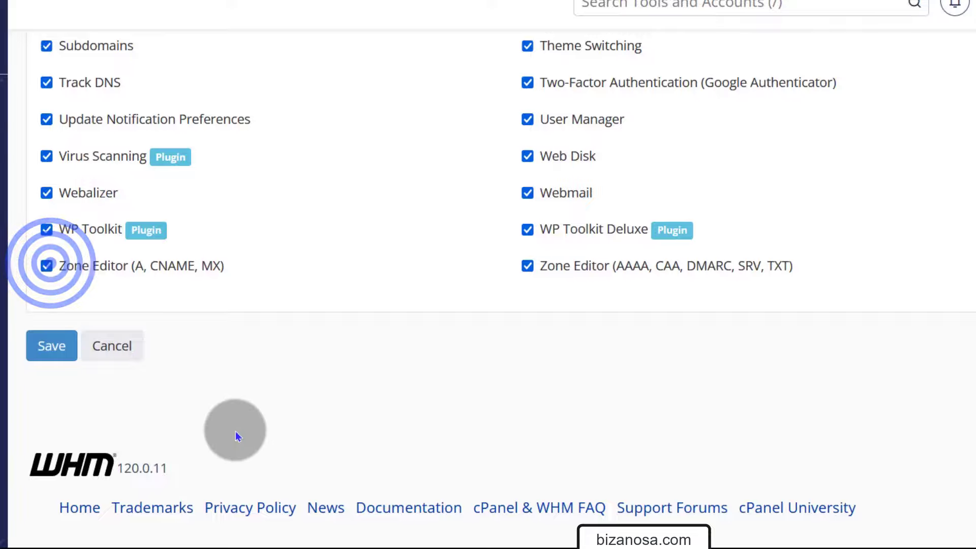
click(49, 350)
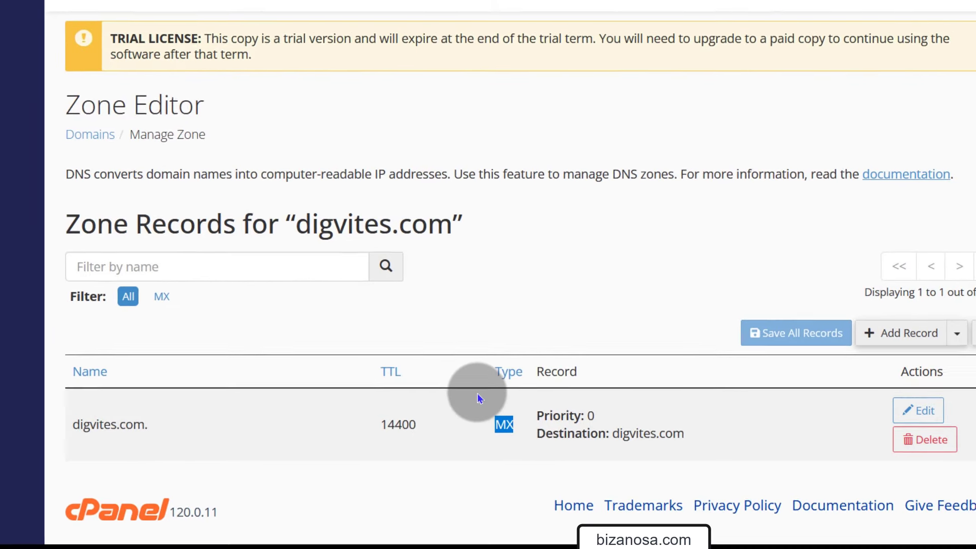
- Reload the digvites.com Zone Editor page and scroll through the new A, CNAME and TXT records
click(347, 301)
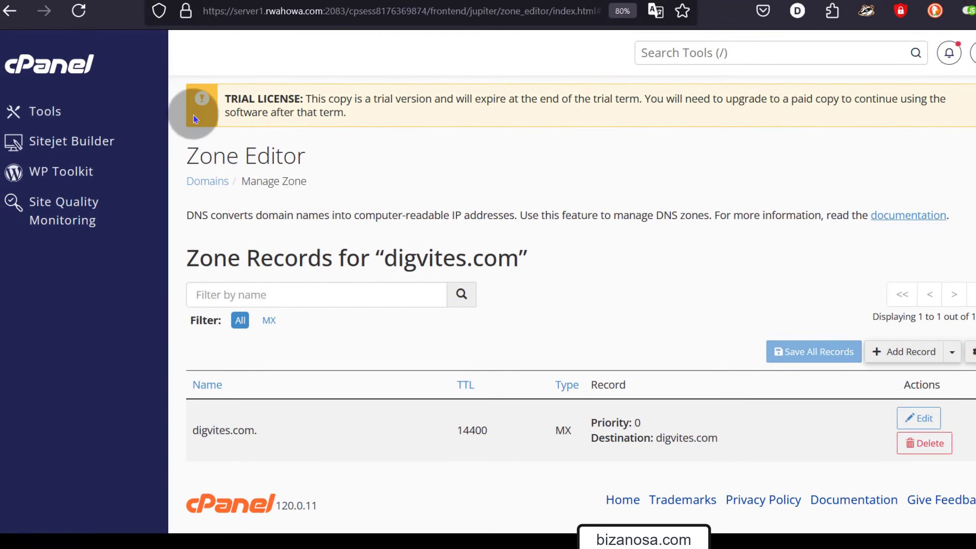
click(80, 12)
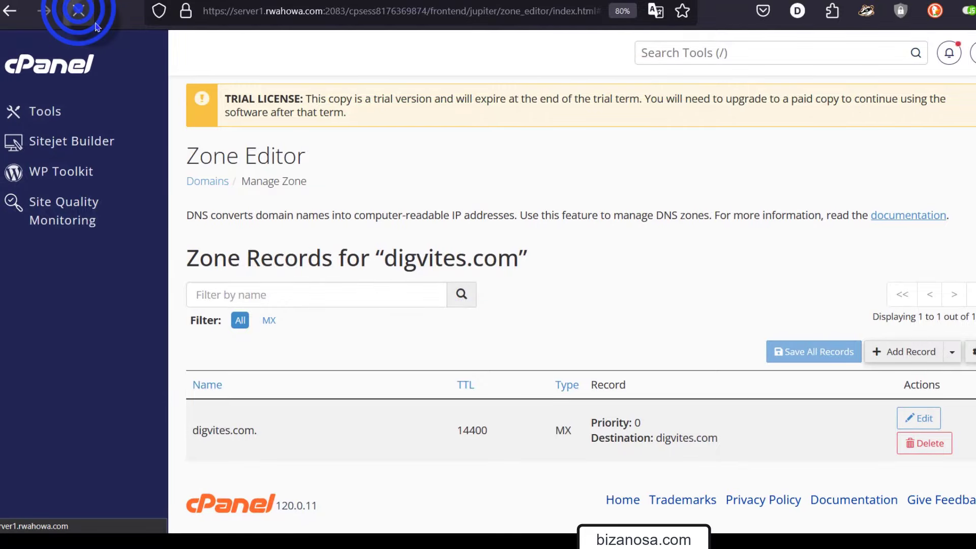
click(587, 144)
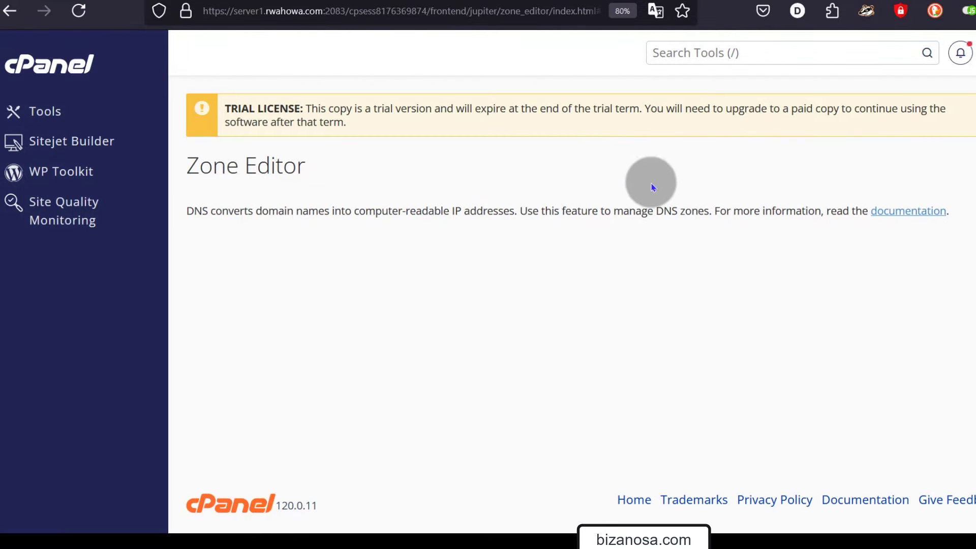
scroll(597, 251, down, 1)
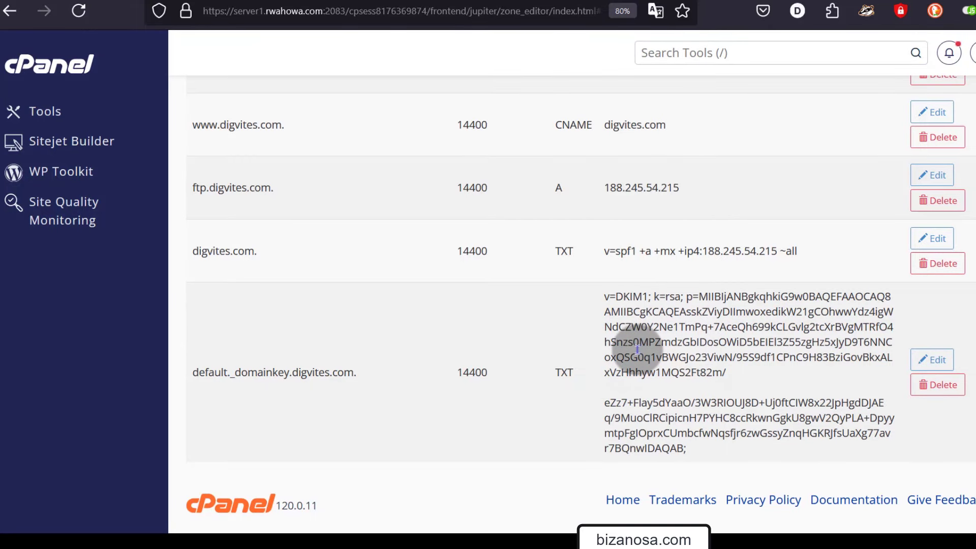
scroll(636, 349, up, 5)
scroll(638, 351, down, 5)
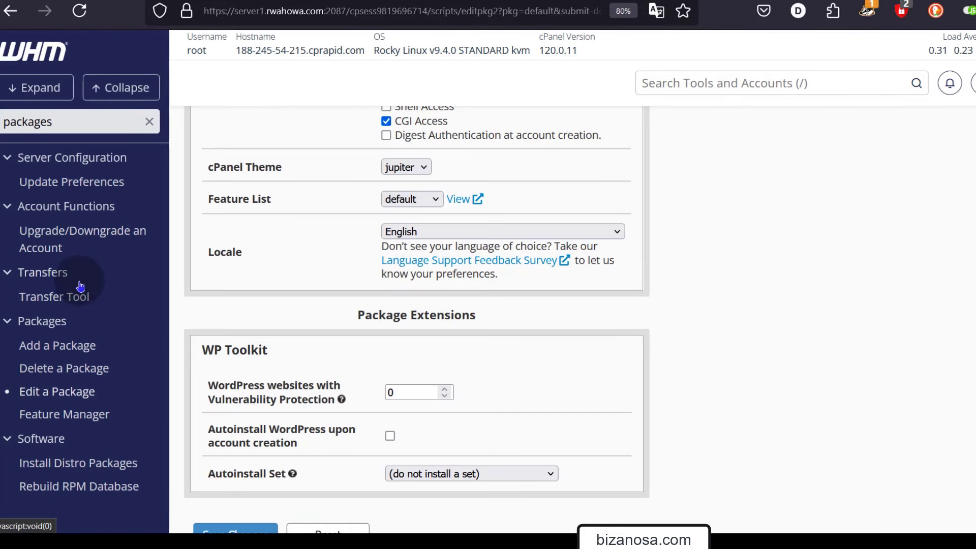
scroll(80, 286, down, 3)
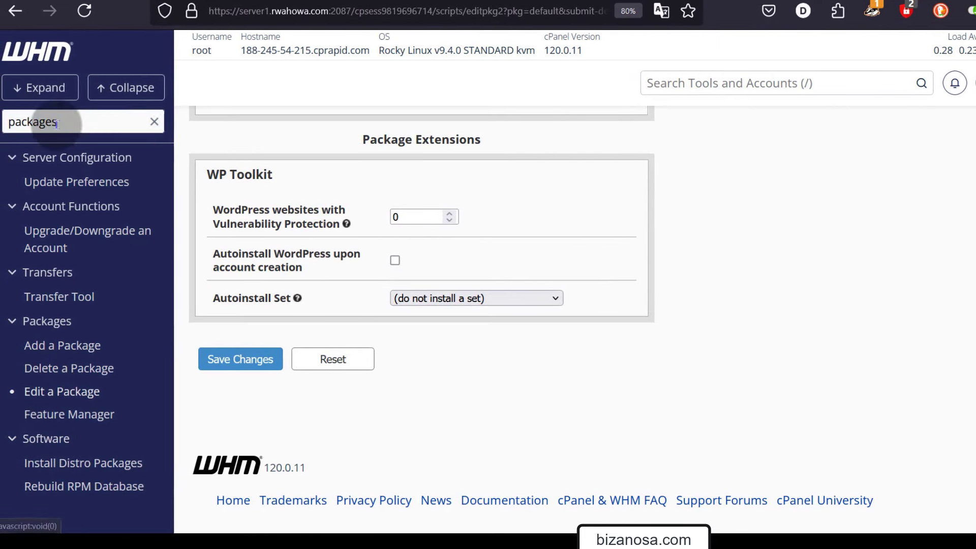
- Filter WHM's sidebar for 'dki' and run Enable DKIM/SPF Globally for all accounts
double_click(71, 118)
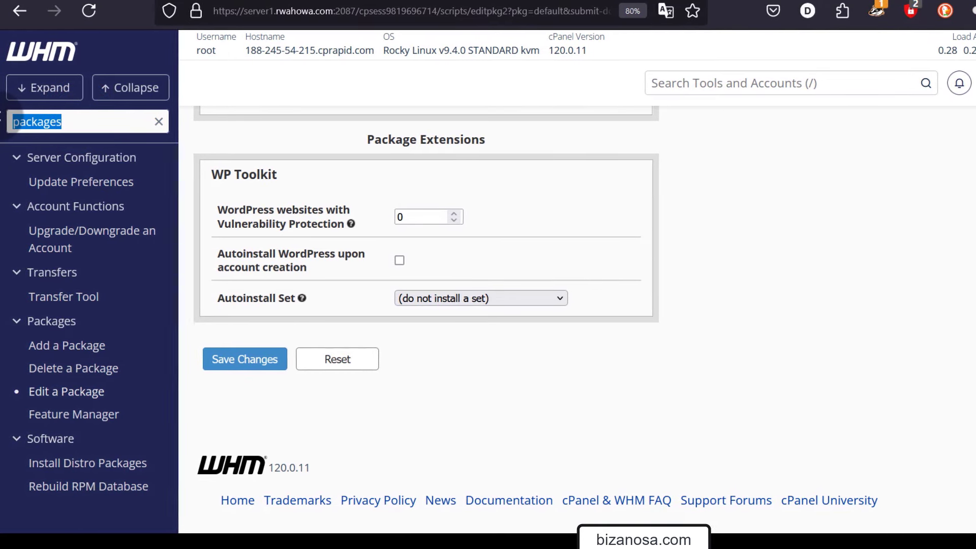
text(dki)
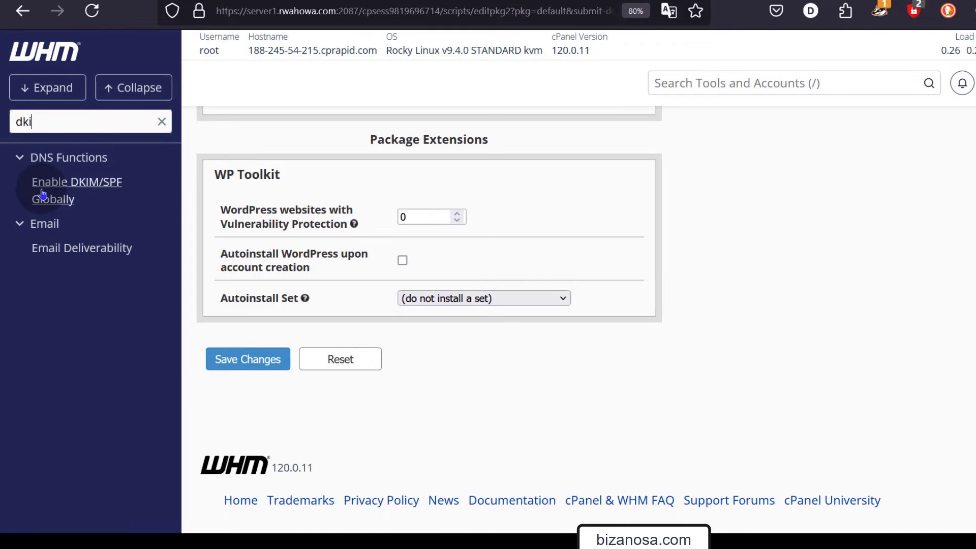
click(60, 191)
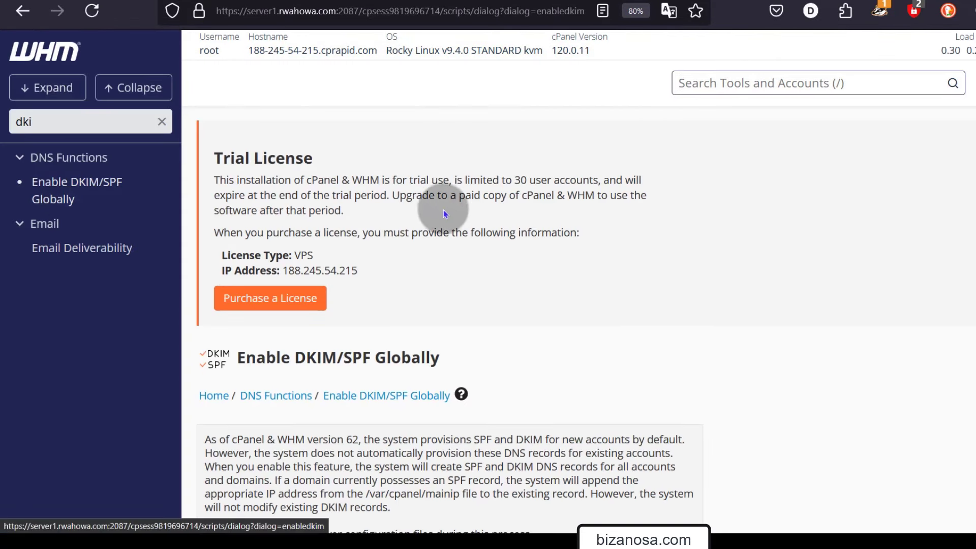
scroll(435, 268, down, 4)
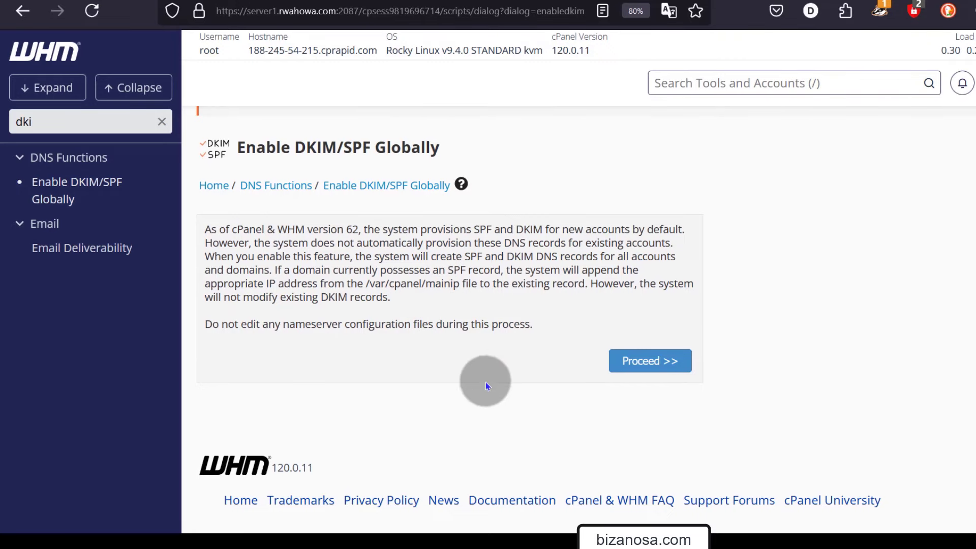
scroll(284, 320, up, 2)
scroll(374, 262, down, 2)
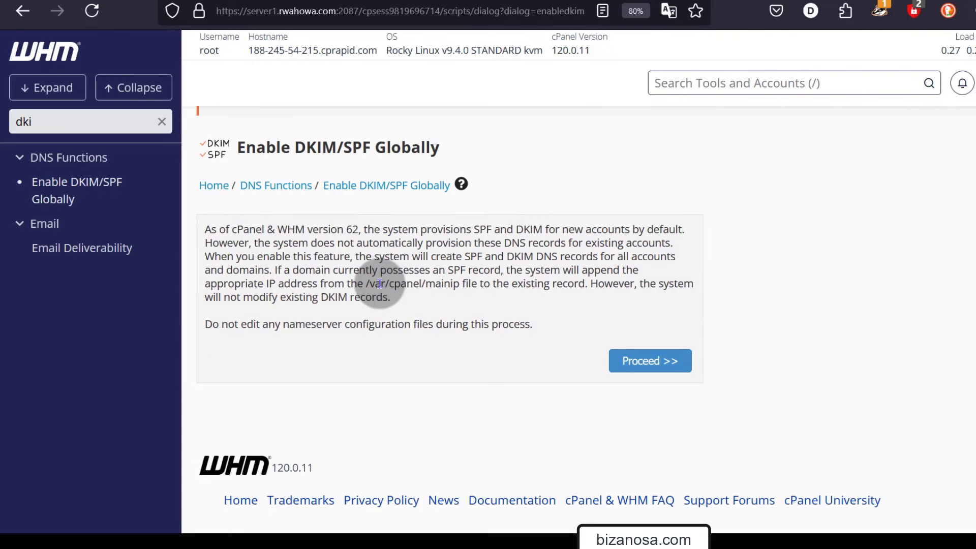
click(665, 363)
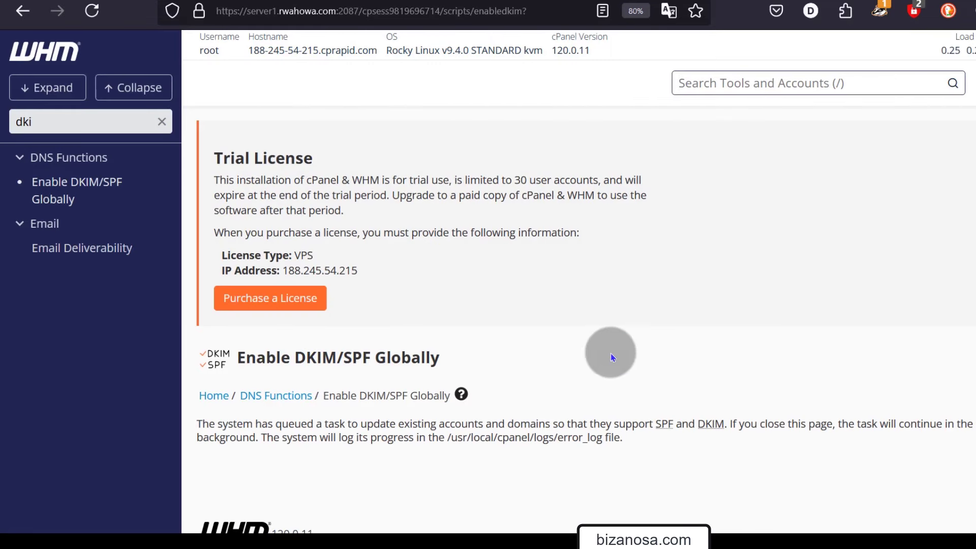
scroll(483, 290, down, 2)
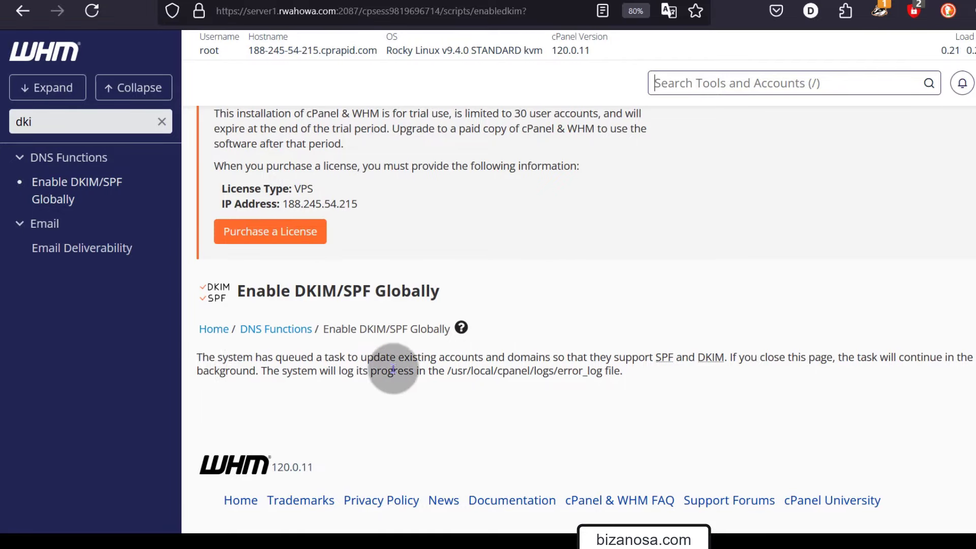
drag(291, 296, 374, 293)
scroll(507, 401, up, 2)
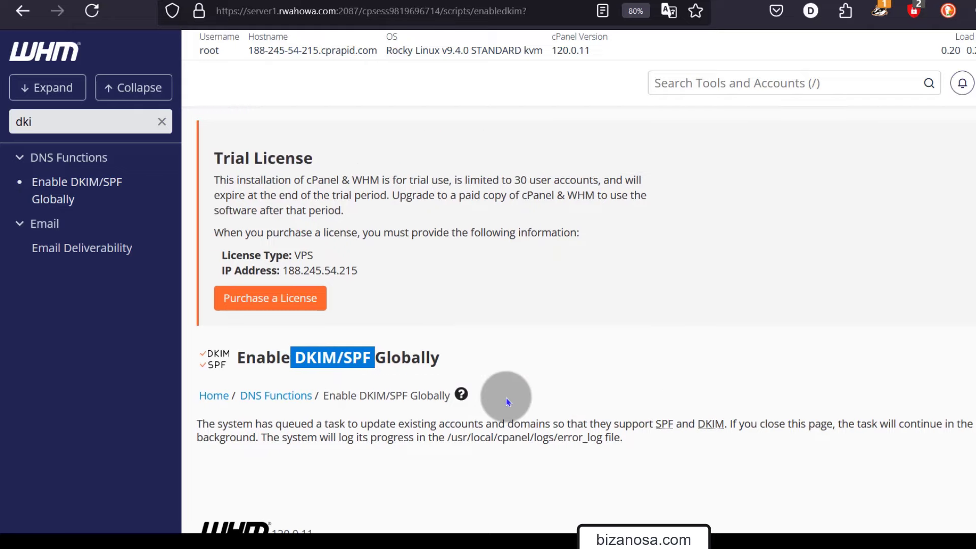
click(563, 359)
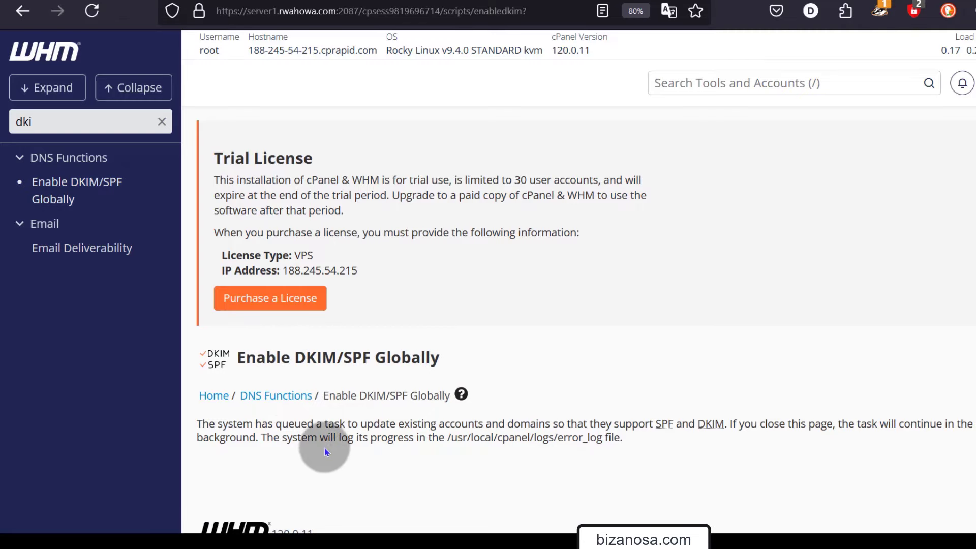
- Return to the DNS Functions tool list and browse it
click(277, 399)
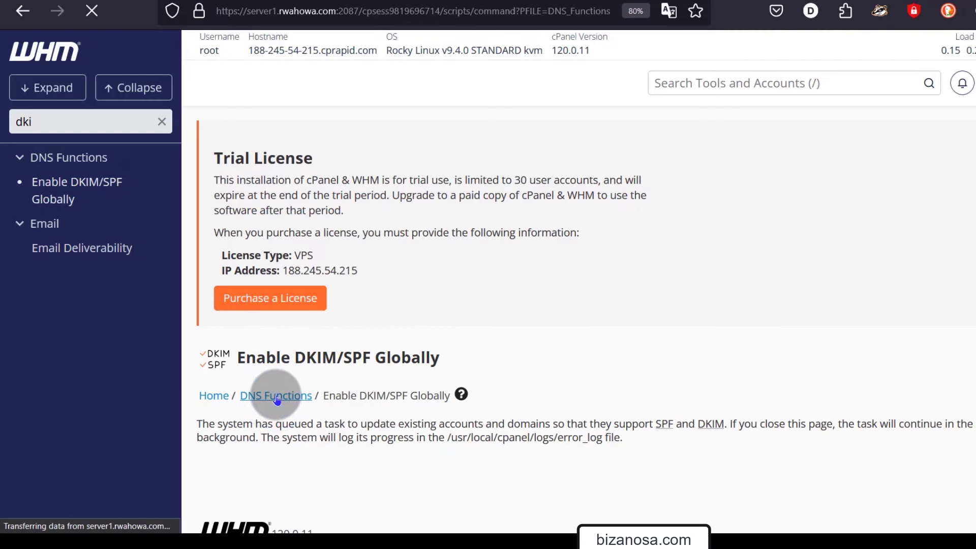
scroll(473, 276, down, 5)
scroll(474, 275, down, 2)
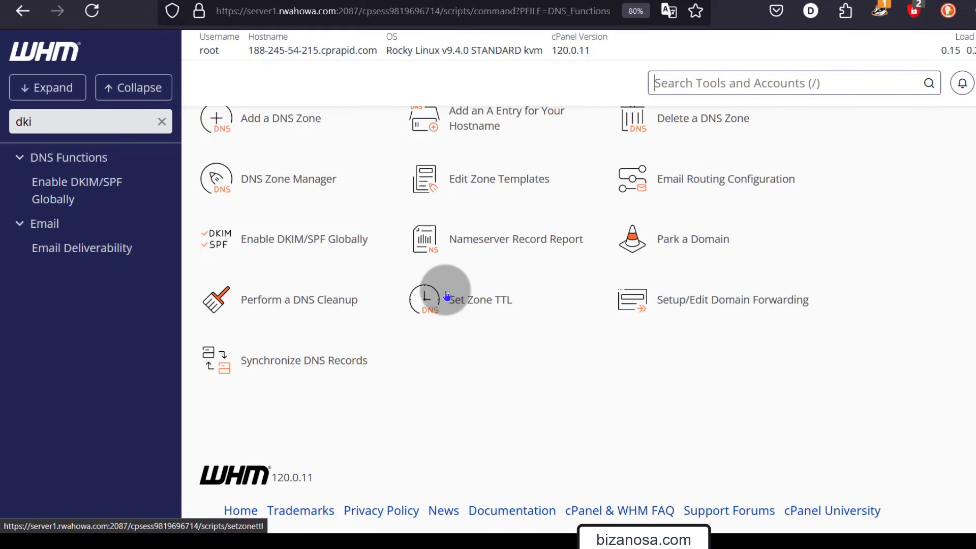
scroll(292, 356, up, 4)
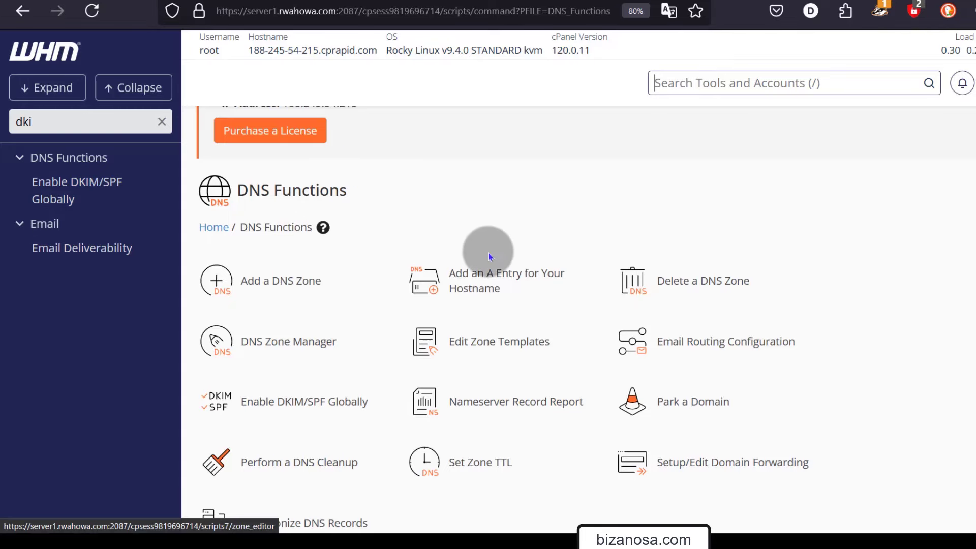
scroll(573, 305, down, 4)
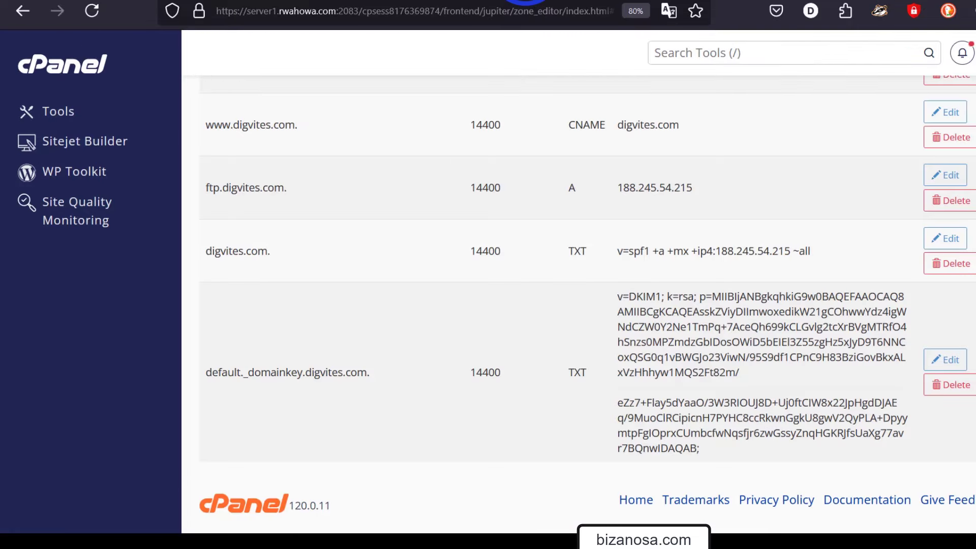
- Search the cPanel tools for 'ss' and choose the SSL/TLS result
scroll(447, 339, up, 5)
scroll(447, 338, down, 6)
scroll(500, 353, up, 10)
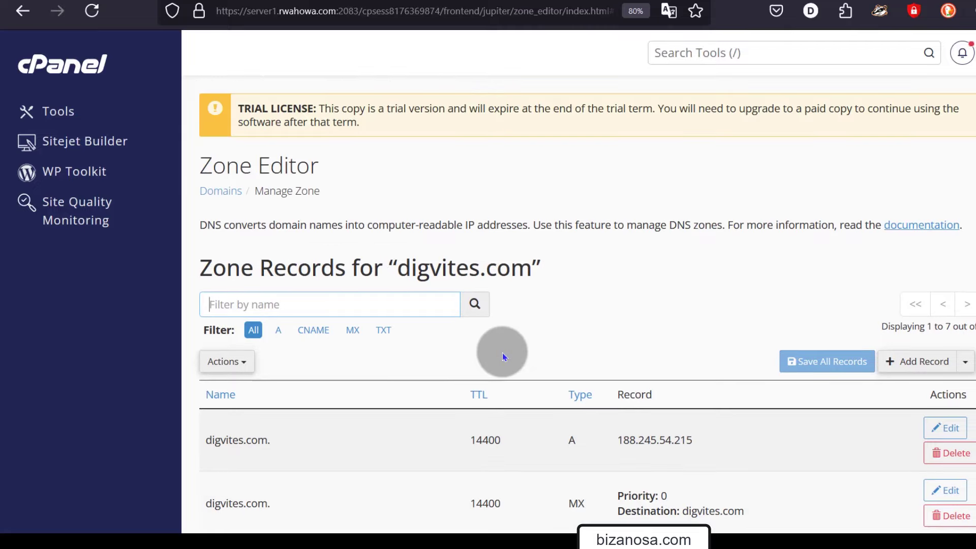
scroll(453, 333, down, 6)
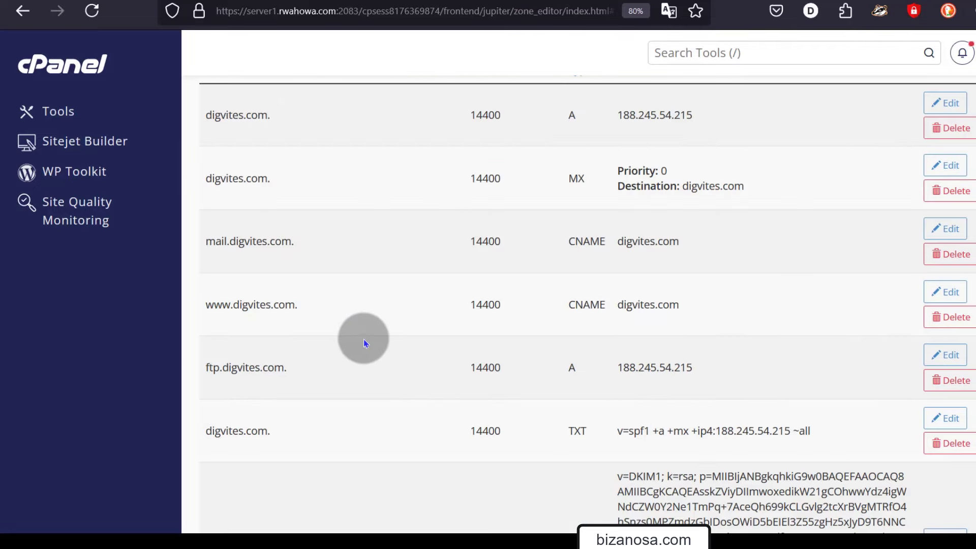
scroll(363, 342, up, 6)
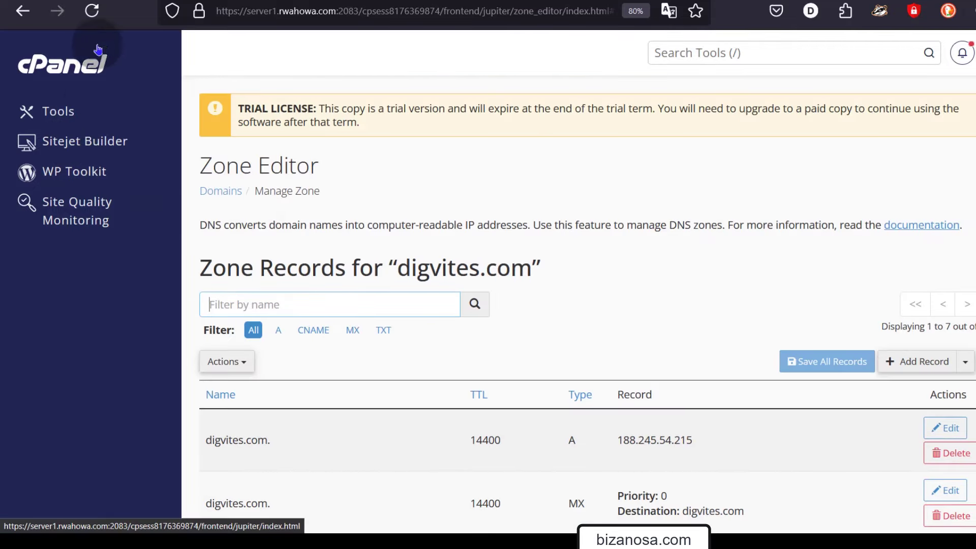
click(742, 53)
text(ssl)
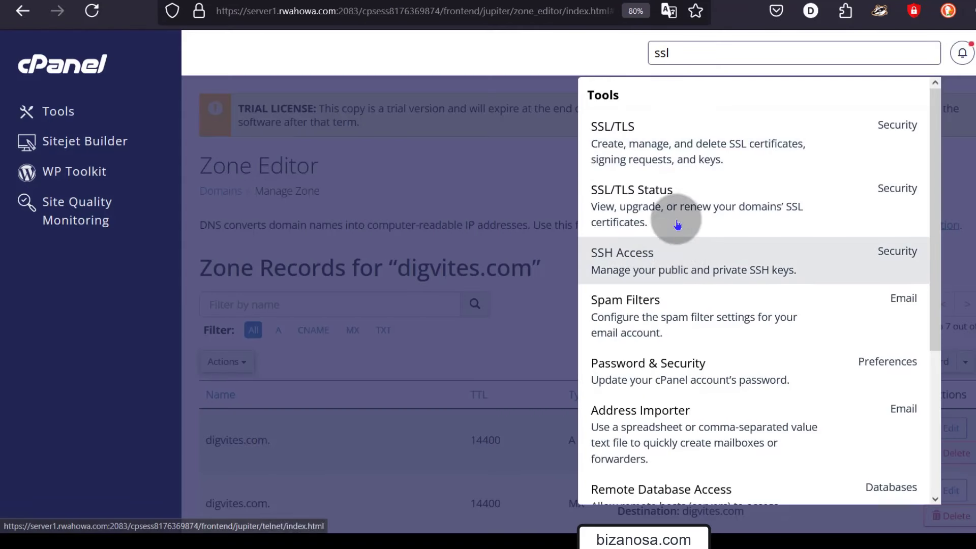
click(654, 136)
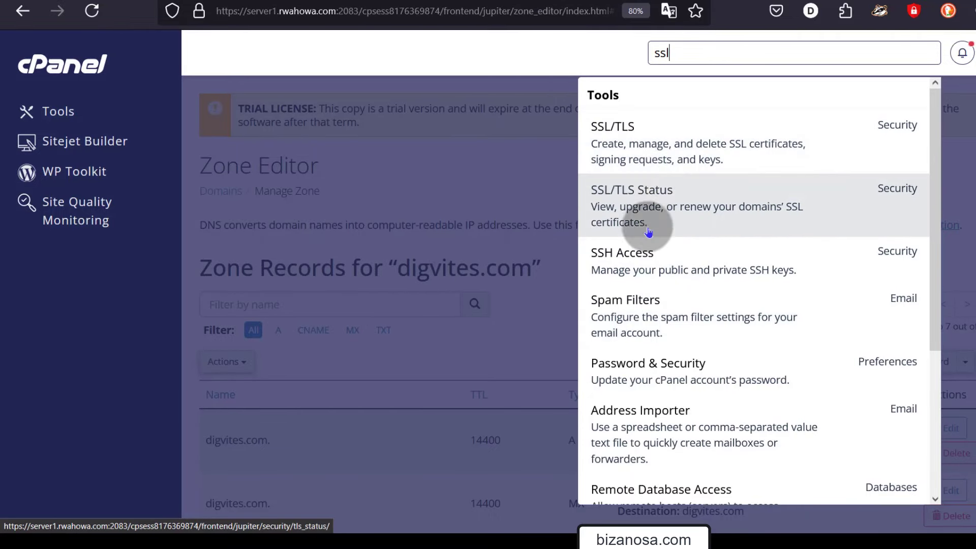
- Open SSL/TLS and its Manage SSL Sites page listing the installed digvites.com certificate
click(642, 128)
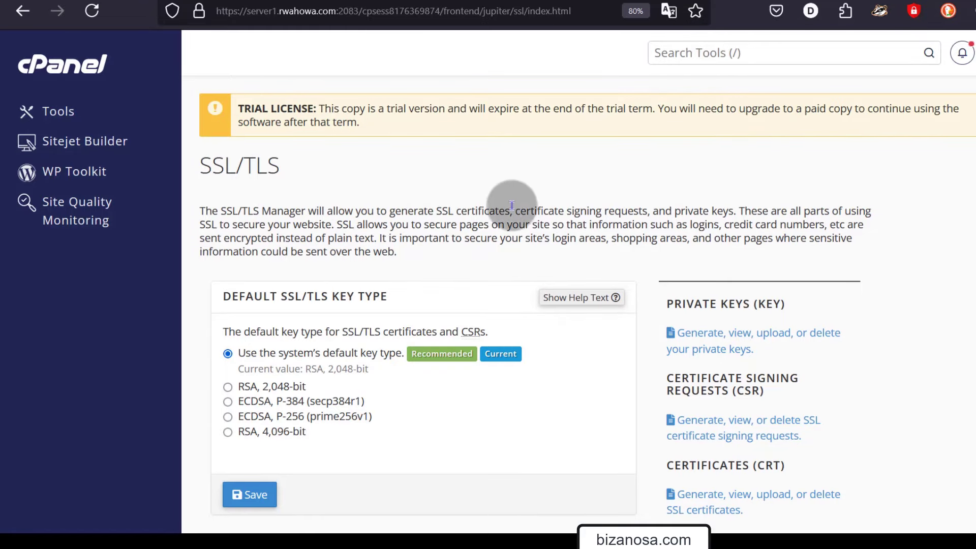
scroll(524, 250, down, 3)
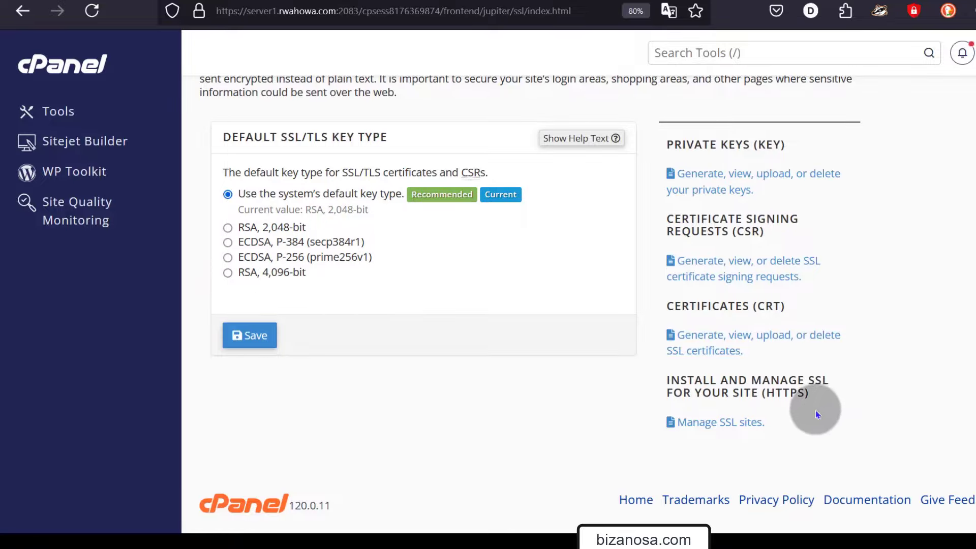
click(718, 422)
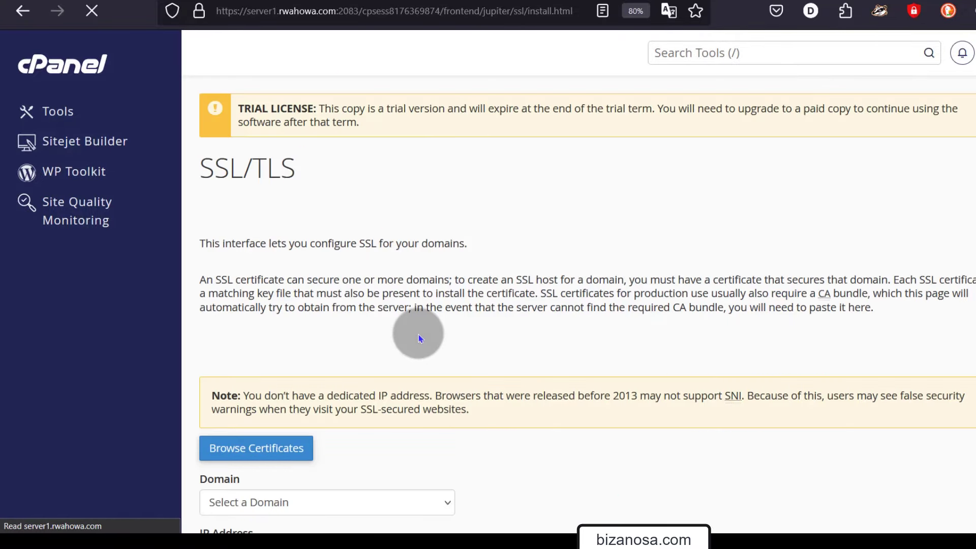
scroll(377, 272, down, 3)
scroll(377, 274, down, 5)
scroll(379, 274, down, 2)
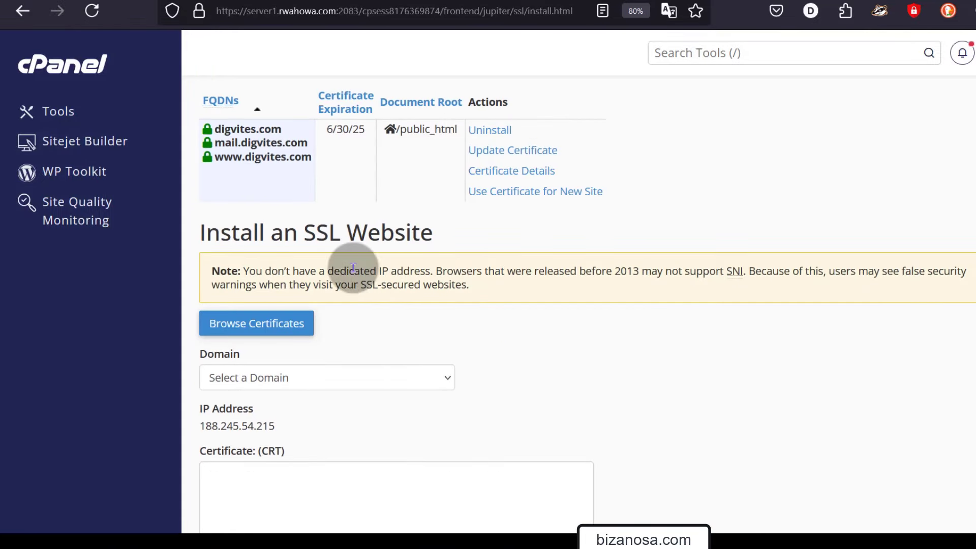
scroll(305, 238, up, 2)
click(227, 208)
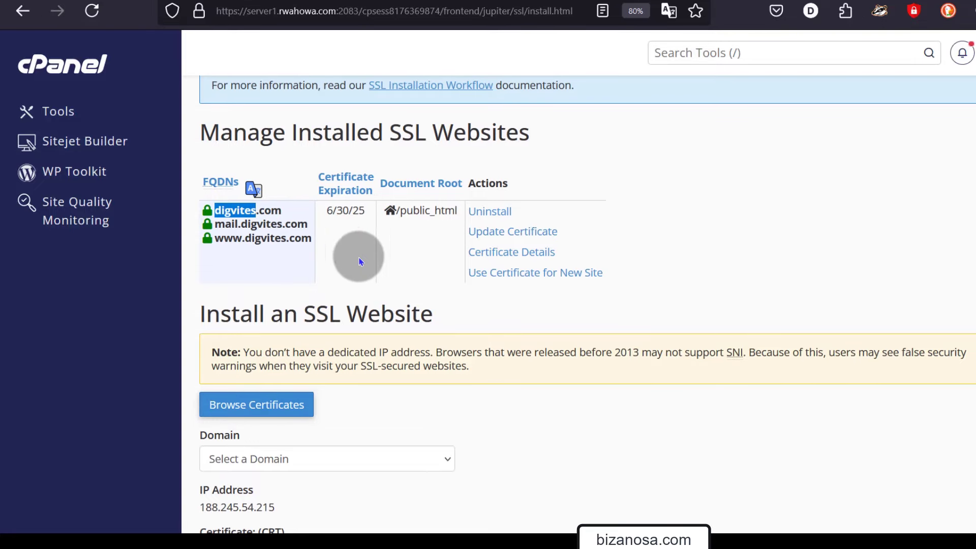
click(722, 257)
- View the self-signed digvites.com certificate details (expiry 6/30/25), then return to the failing login page
click(513, 252)
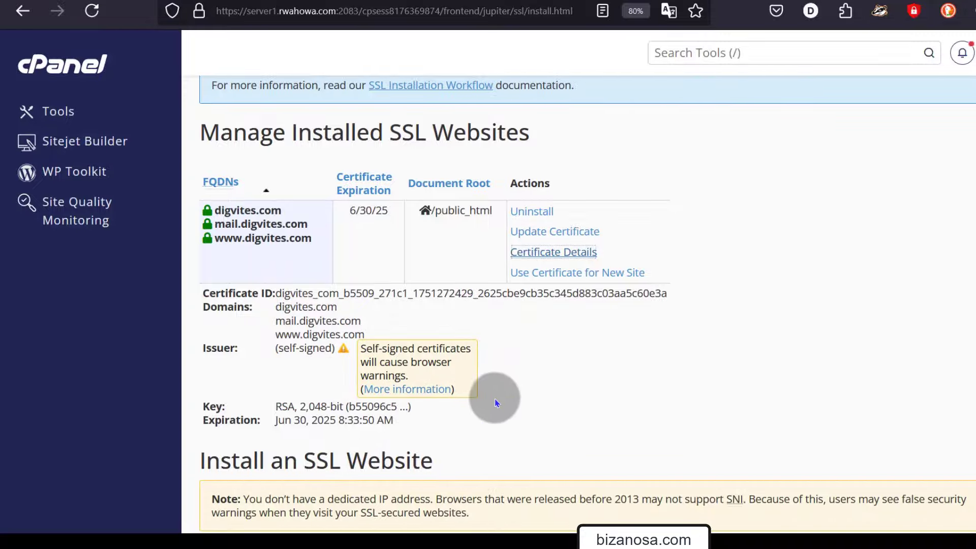
scroll(488, 391, down, 3)
scroll(468, 373, up, 3)
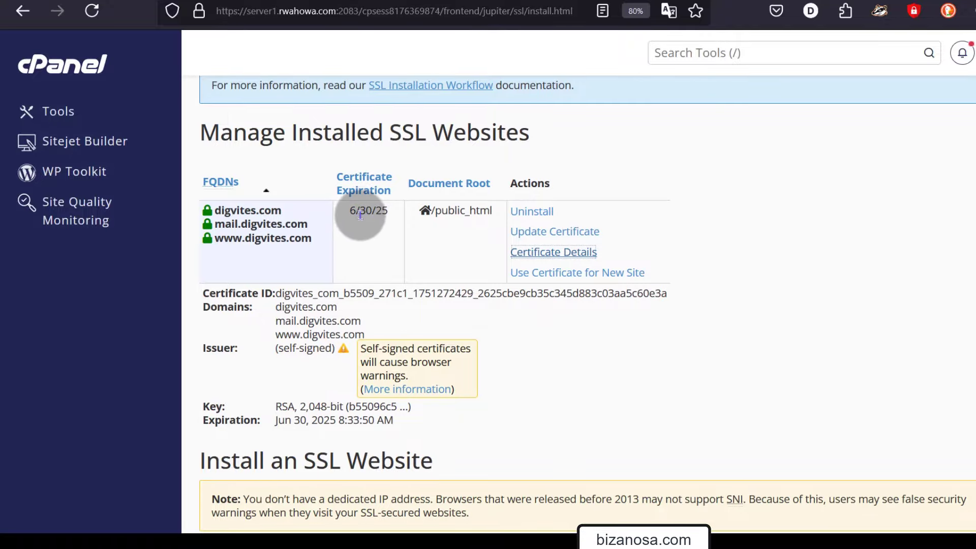
drag(350, 214, 387, 213)
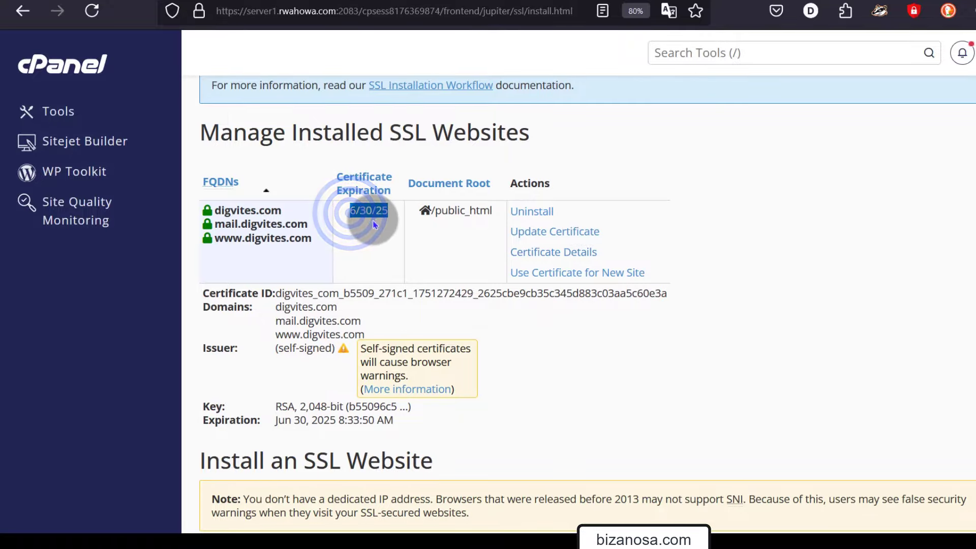
click(371, 221)
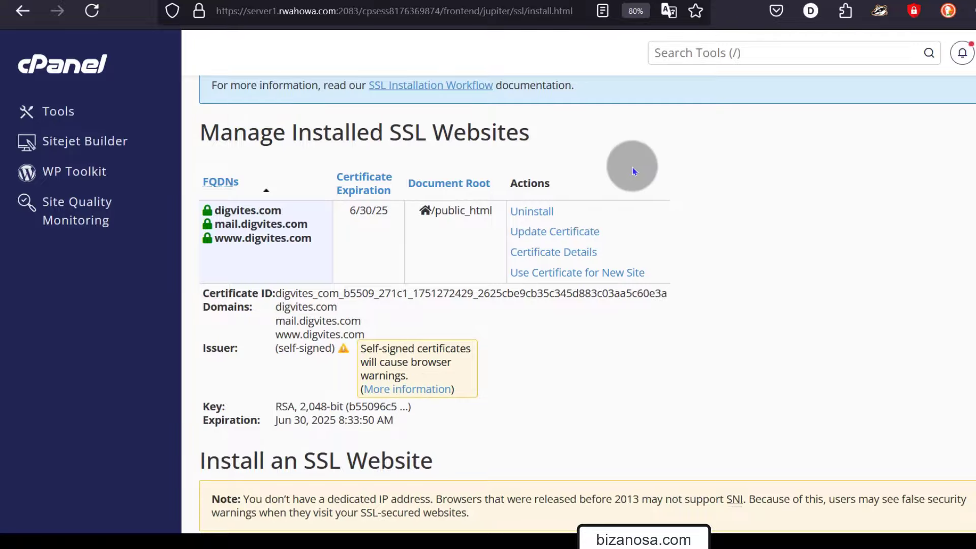
click(595, 0)
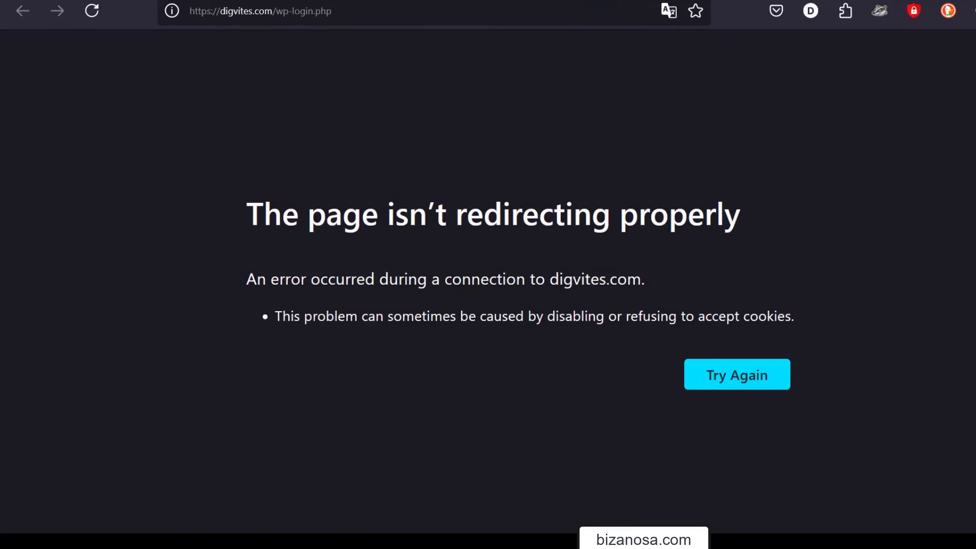
- Switch Cloudflare's digvites.com SSL/TLS mode from Flexible to Full, then reload wp-login.php
click(672, 0)
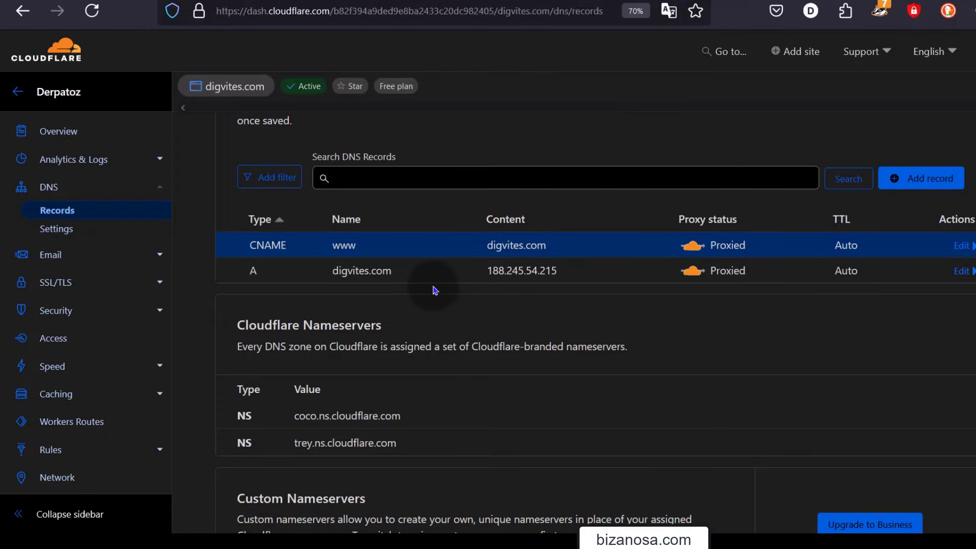
click(62, 288)
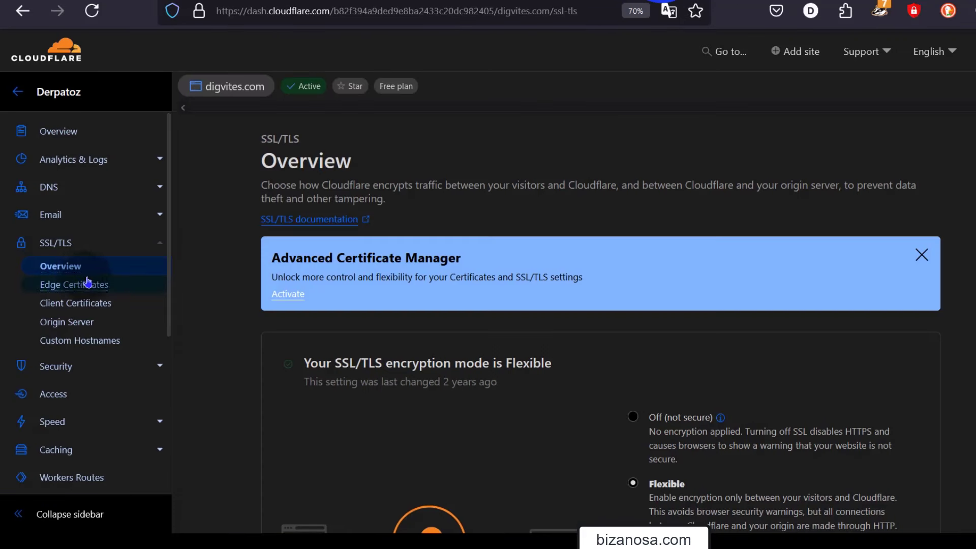
scroll(770, 277, down, 4)
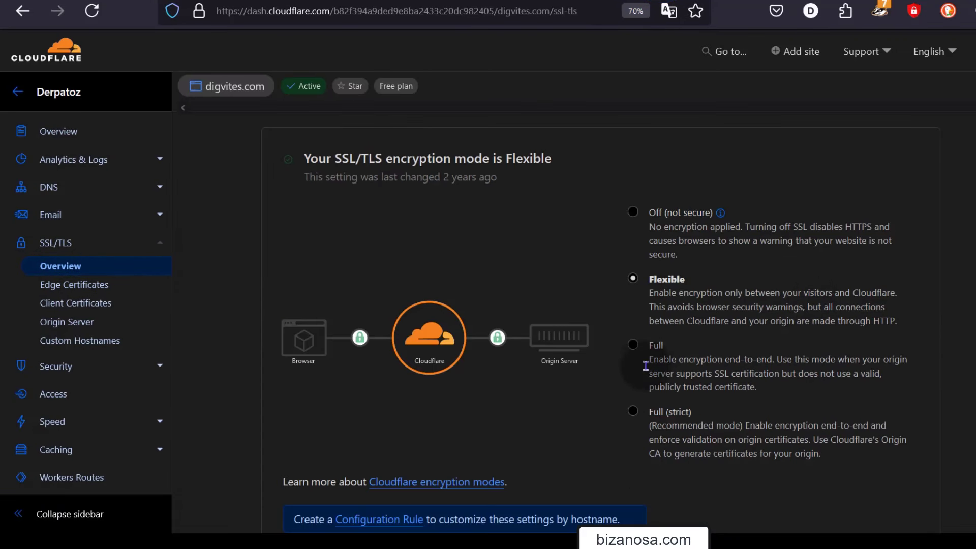
click(633, 346)
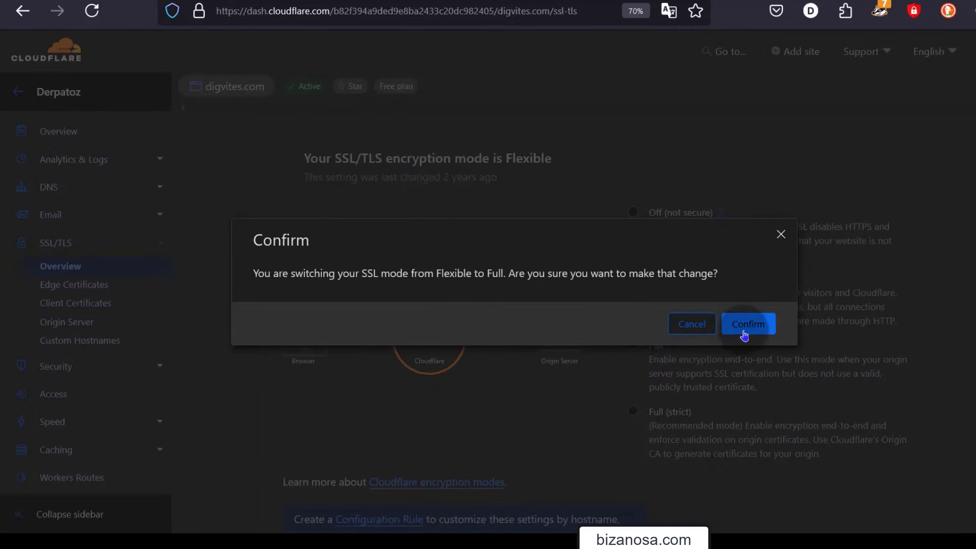
click(746, 331)
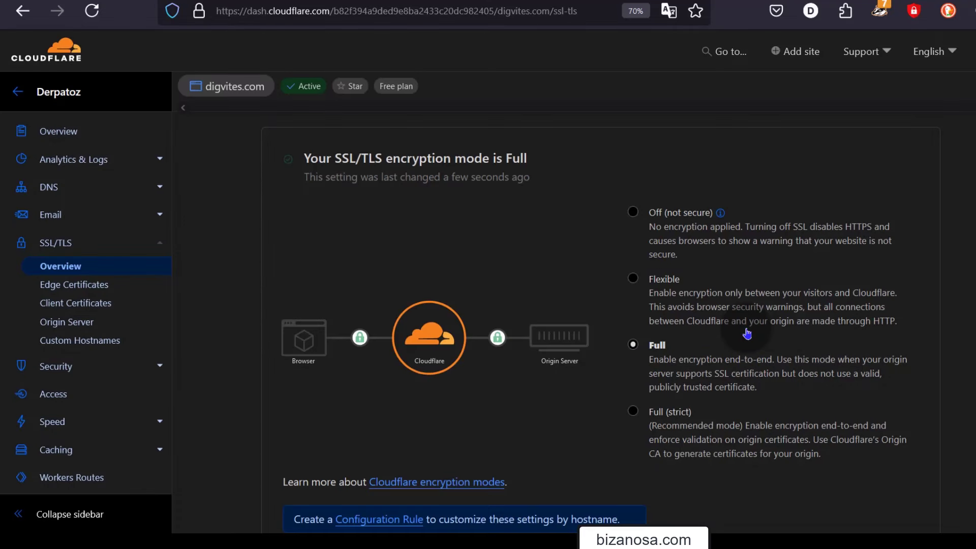
scroll(654, 337, down, 1)
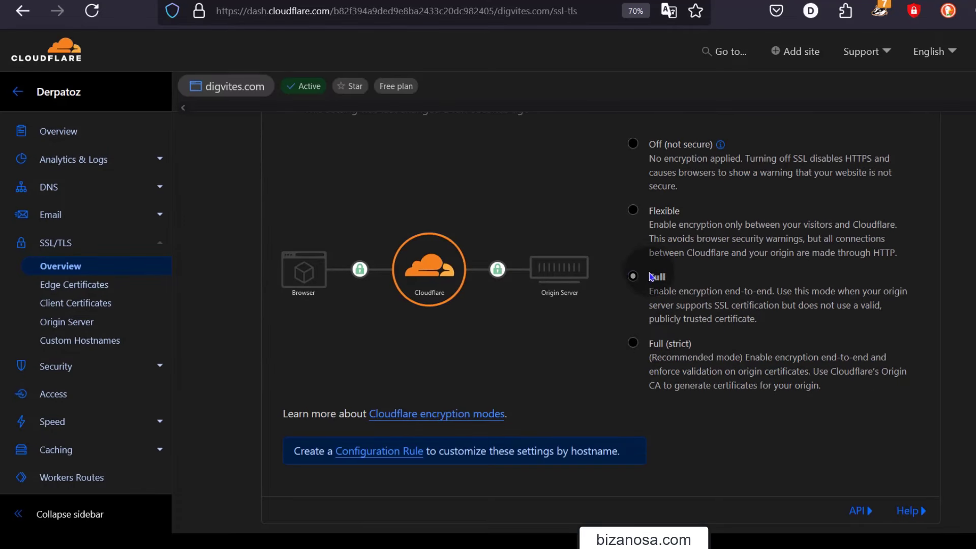
click(593, 0)
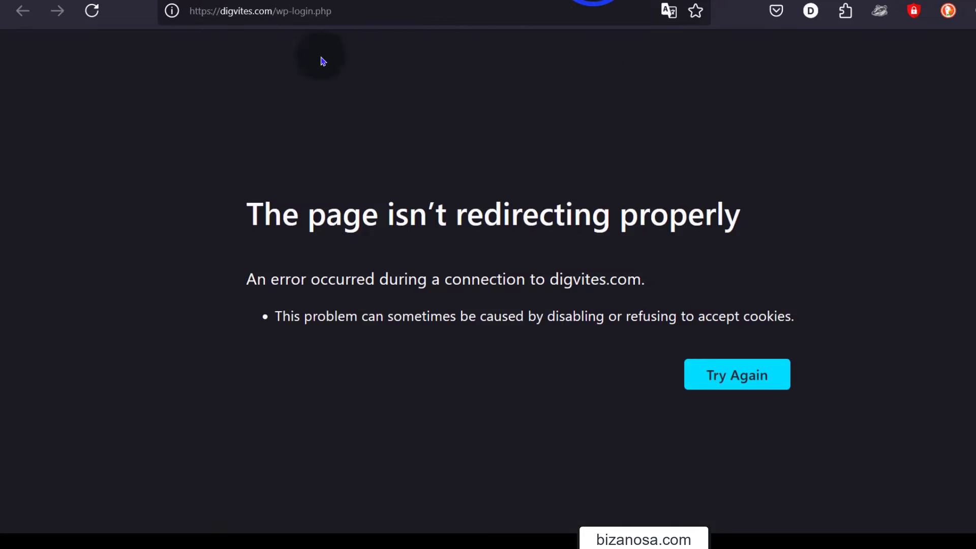
click(93, 10)
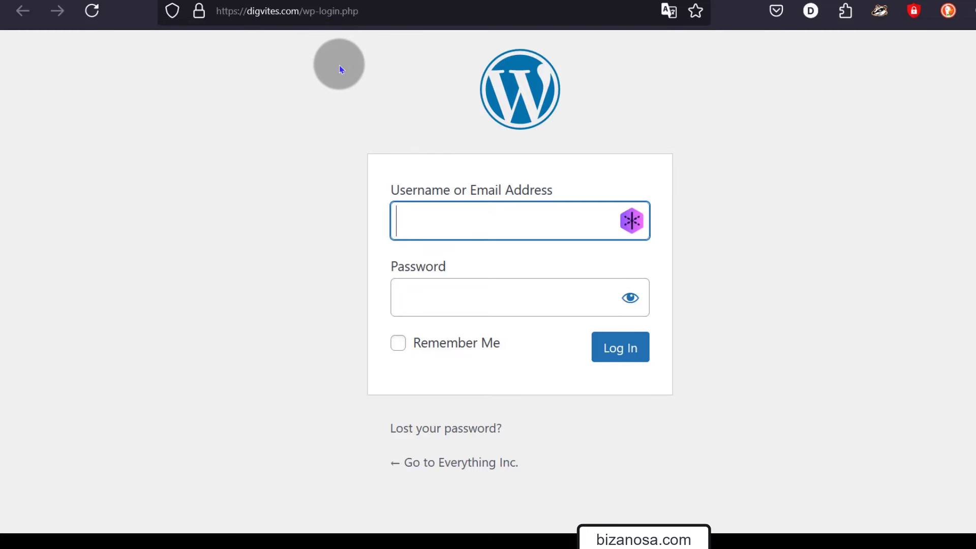
- Check that the wp-login.php form now loads, then follow the link to the Everything Inc. site
click(676, 1)
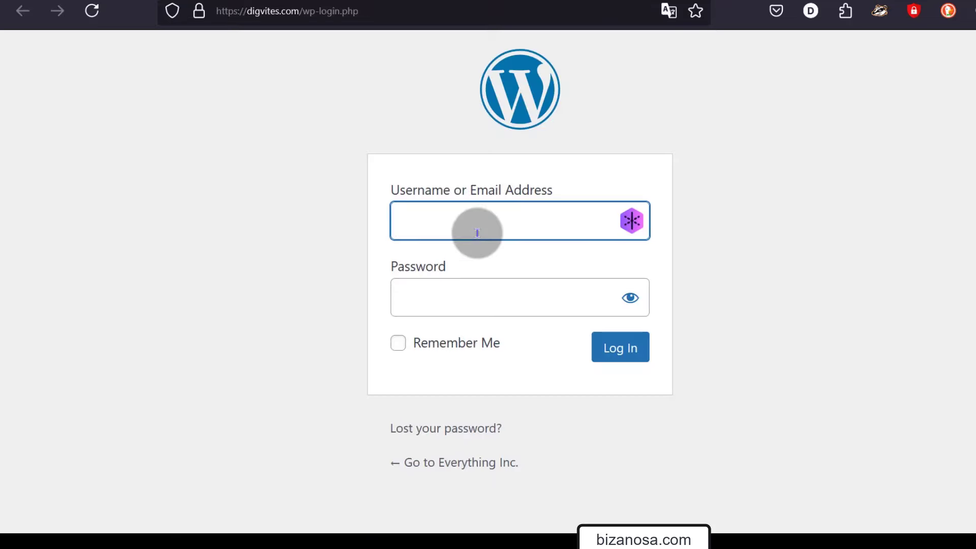
click(475, 228)
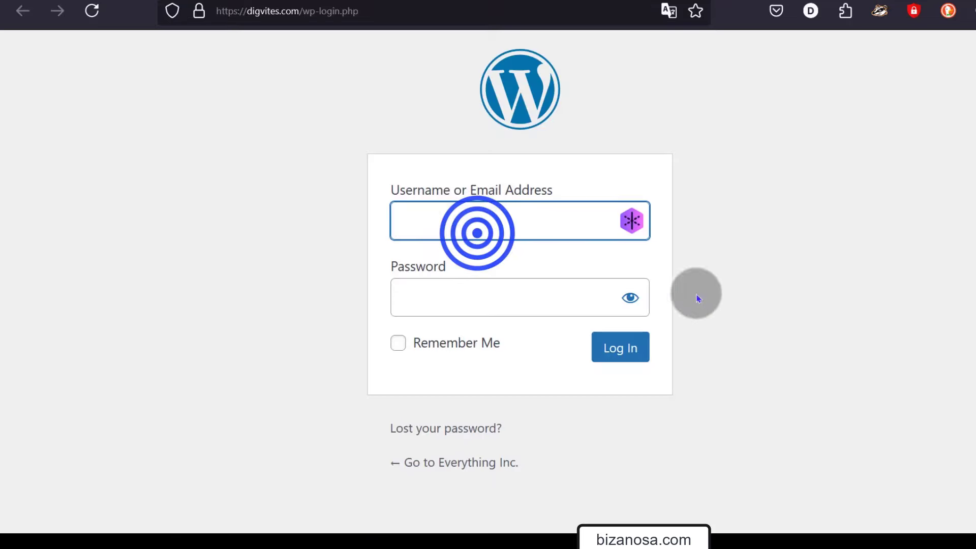
click(459, 472)
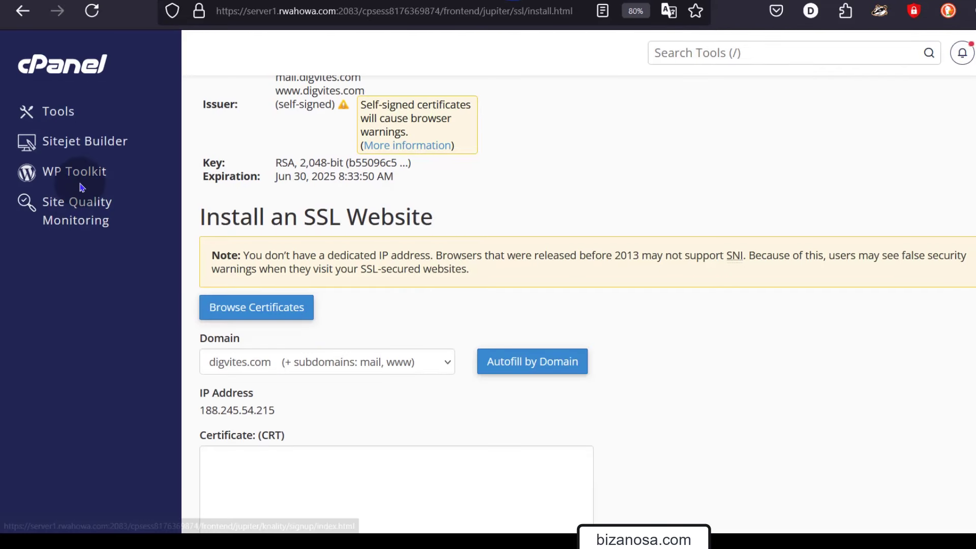
- In WP Toolkit, copy the digvites.com admin username and log in to wp-admin
click(77, 173)
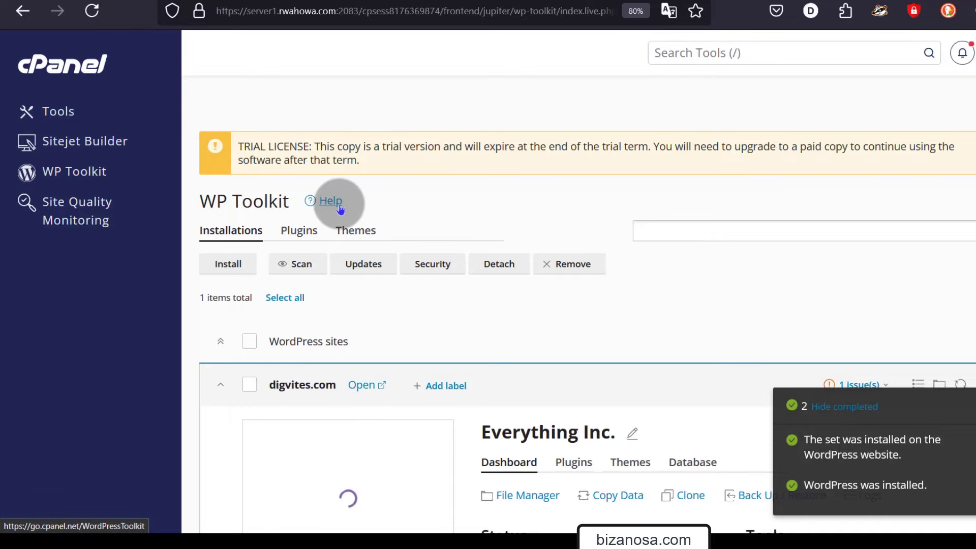
scroll(339, 205, down, 10)
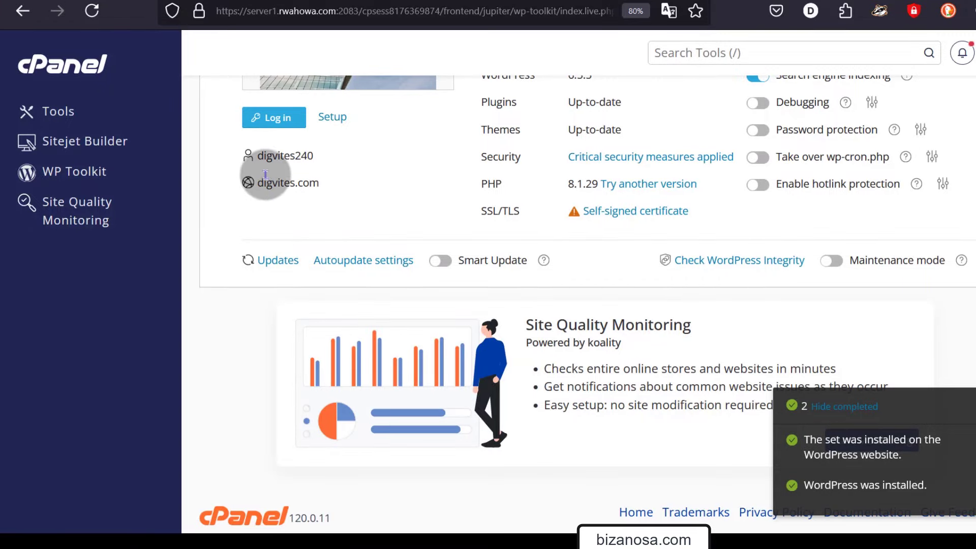
click(281, 154)
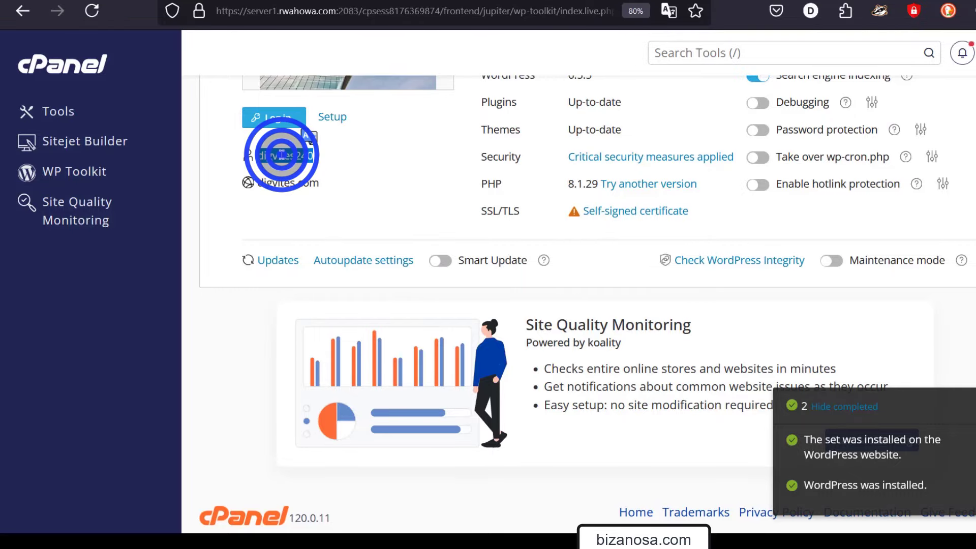
right_click(281, 155)
click(316, 131)
click(269, 119)
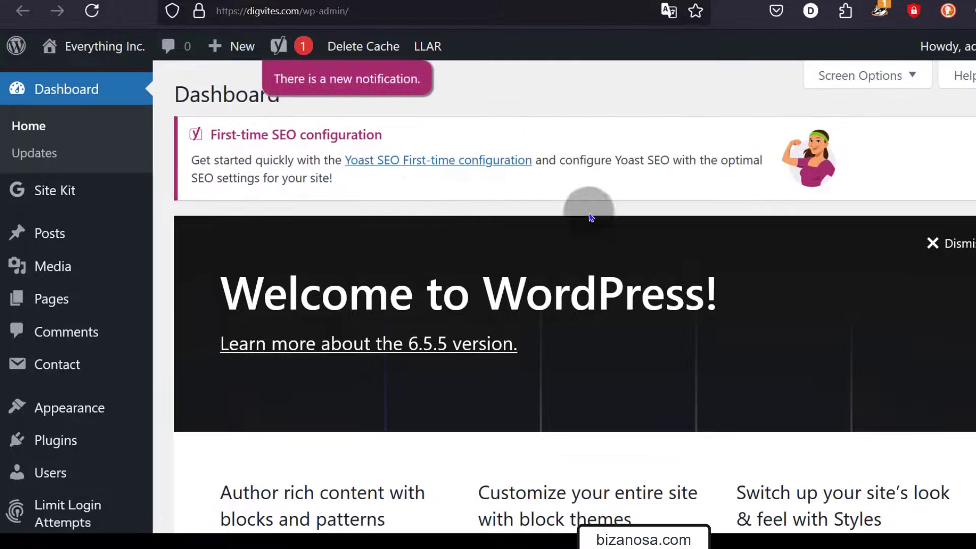
- Look over the Everything Inc. WordPress Dashboard, then return to the WHM home page
scroll(590, 217, down, 5)
scroll(528, 246, up, 5)
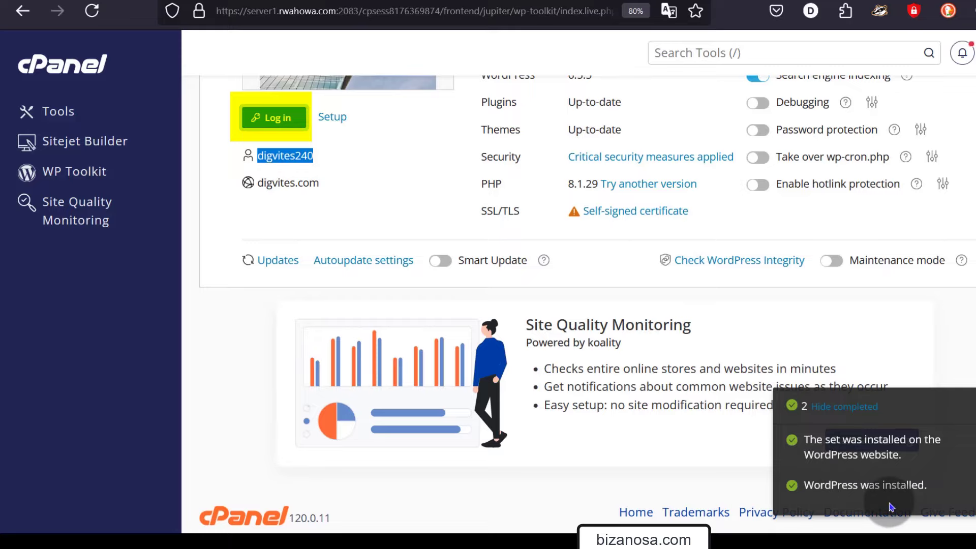
scroll(221, 362, up, 7)
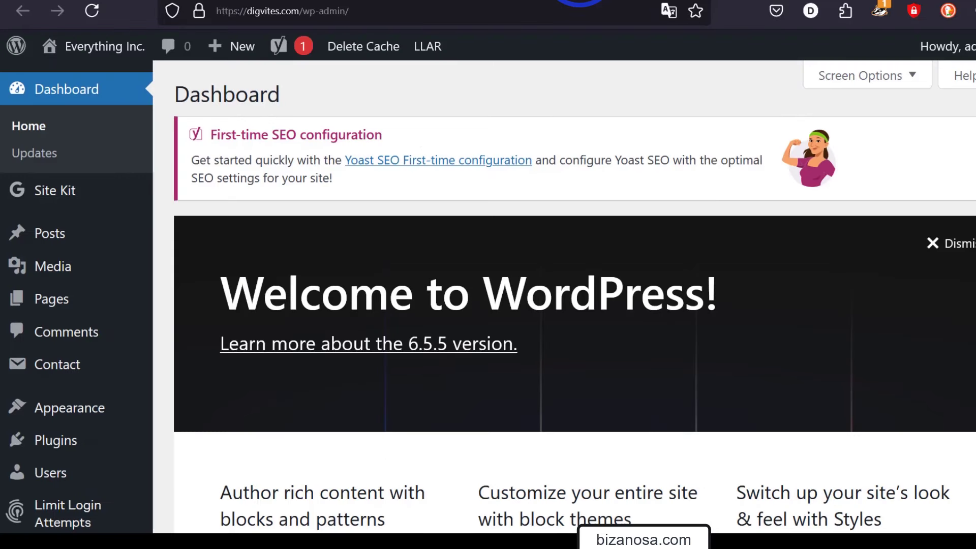
click(384, 145)
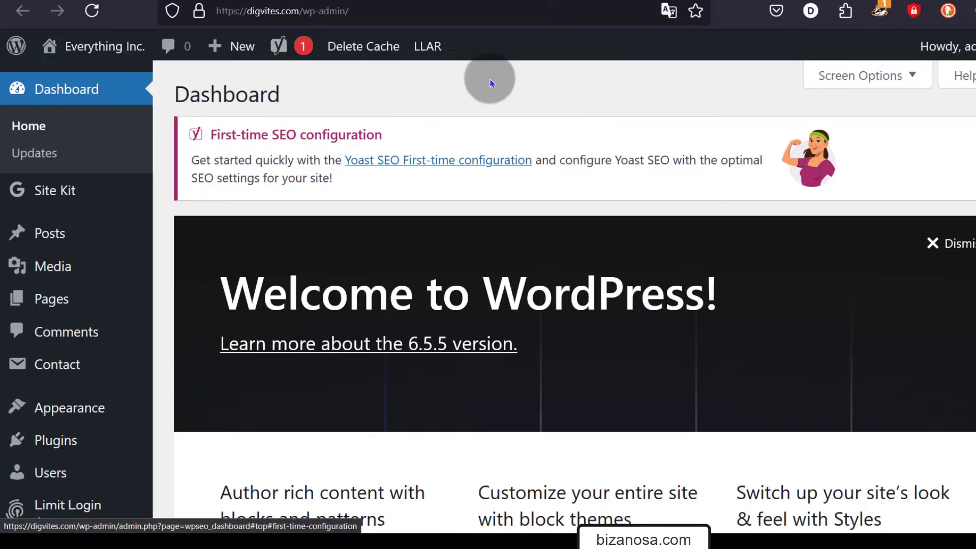
scroll(457, 185, down, 3)
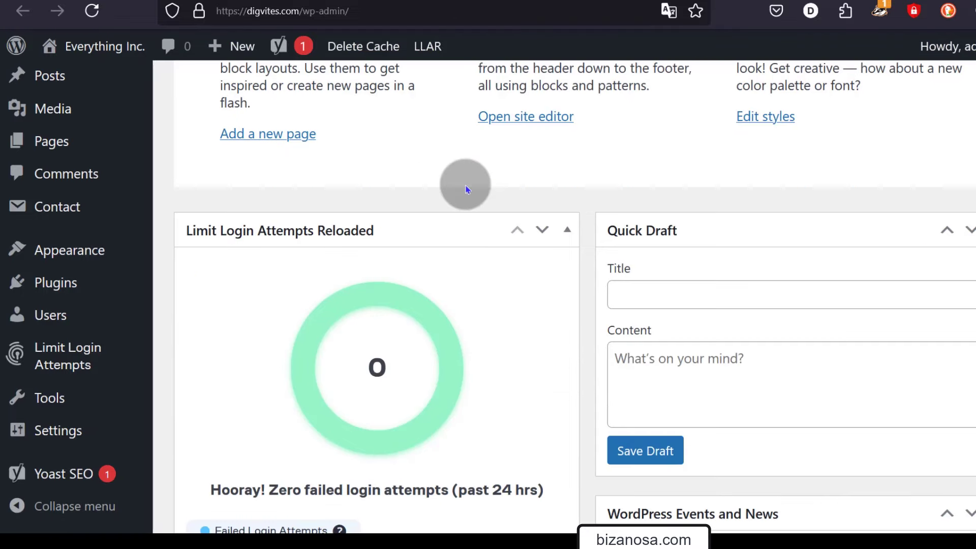
scroll(467, 189, down, 5)
scroll(465, 186, up, 15)
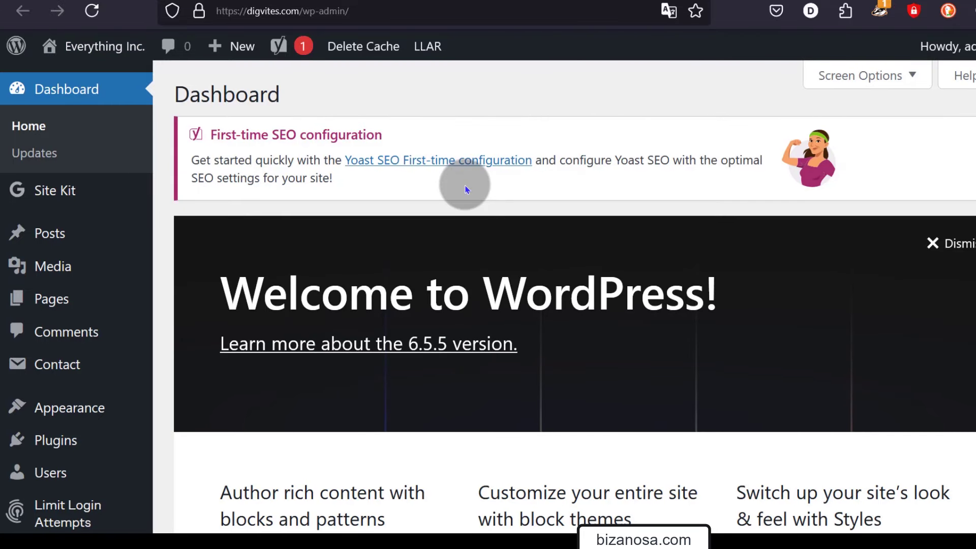
click(159, 1)
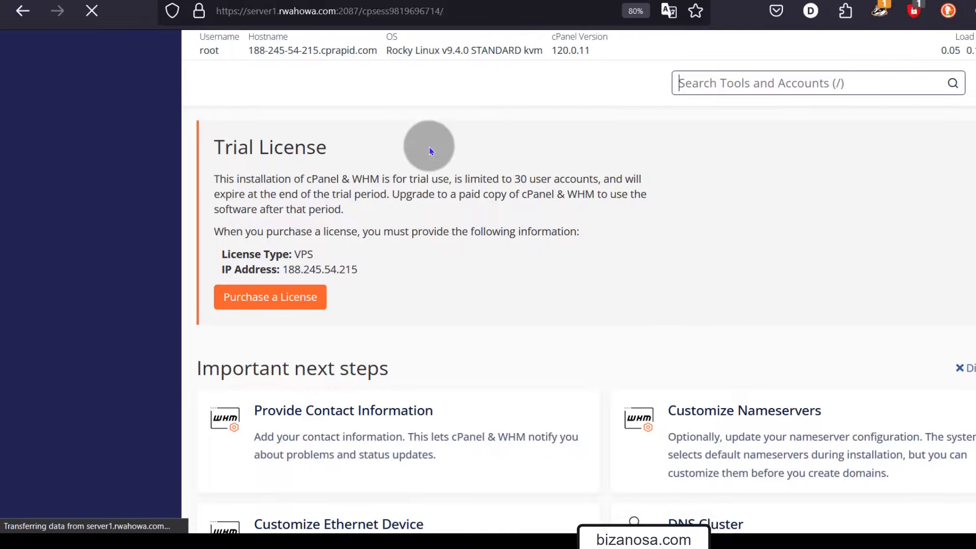
- Tidy the cPanel view: clear the tool filter, collapse Server Configuration, and clear the username selection
scroll(401, 287, down, 5)
scroll(400, 287, up, 5)
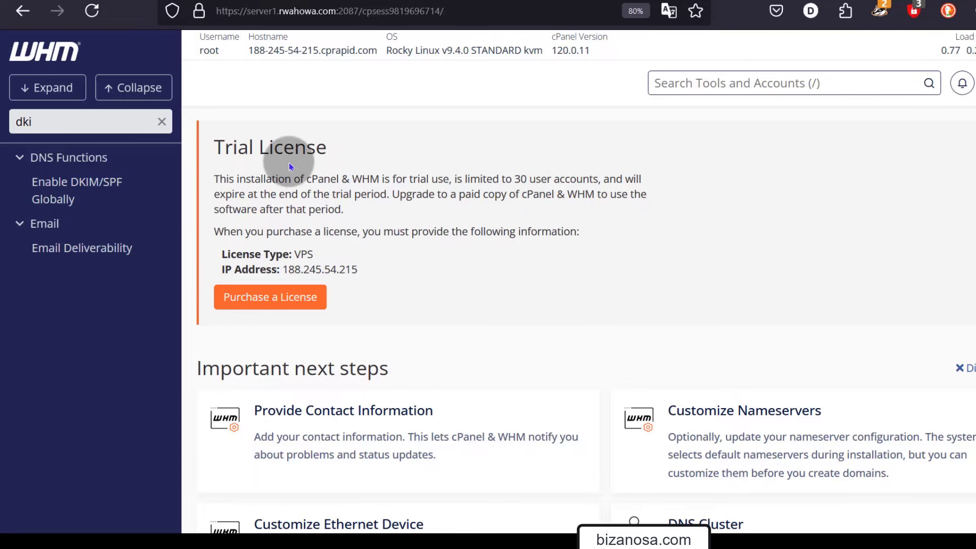
click(161, 121)
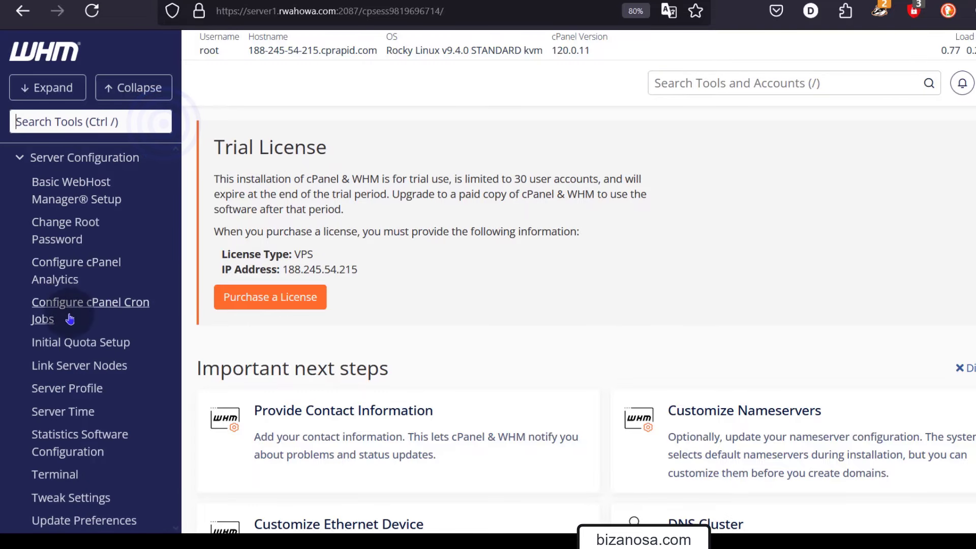
click(18, 158)
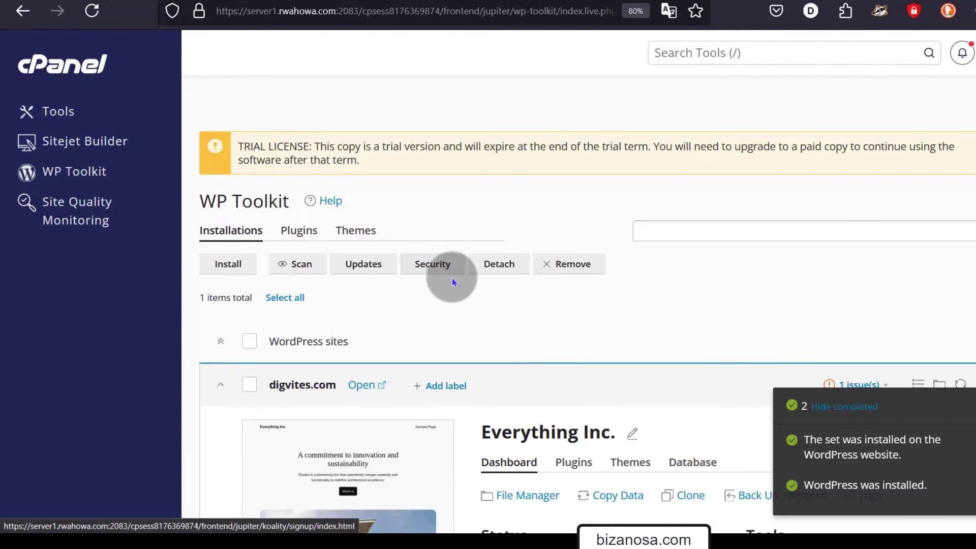
scroll(452, 283, down, 10)
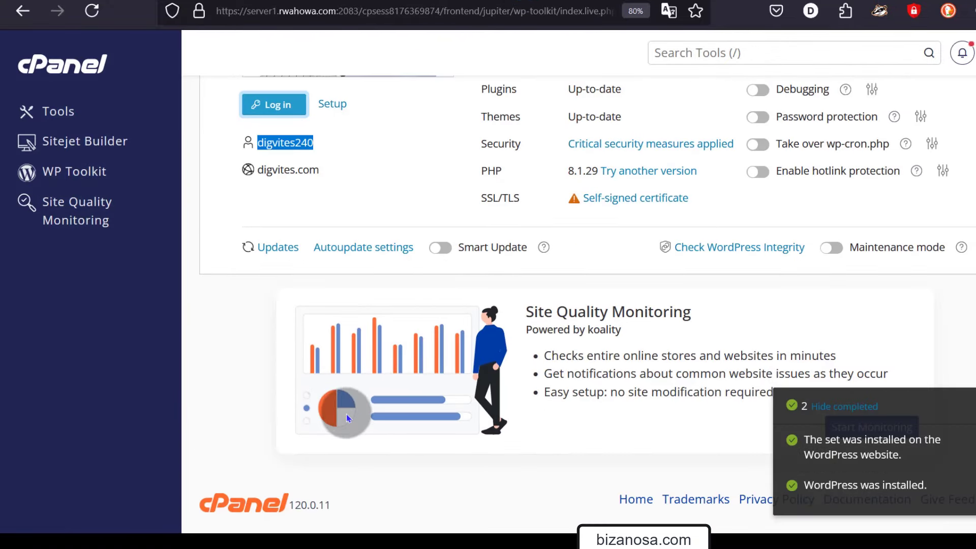
scroll(246, 262, up, 8)
scroll(205, 304, down, 3)
click(205, 304)
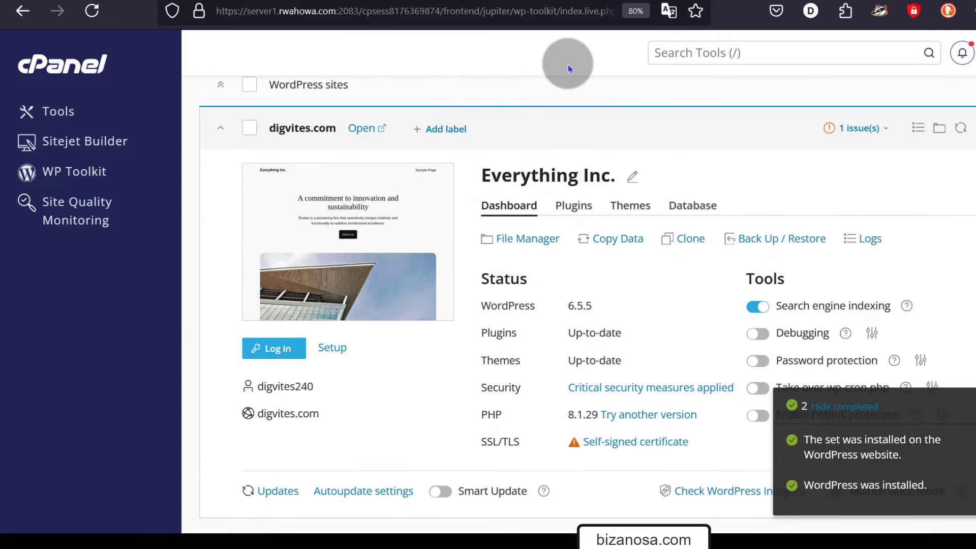
- Go through the WordPress dashboard to Cloudflare's SSL/TLS overview for digvites.com
scroll(538, 381, down, 5)
scroll(562, 320, up, 5)
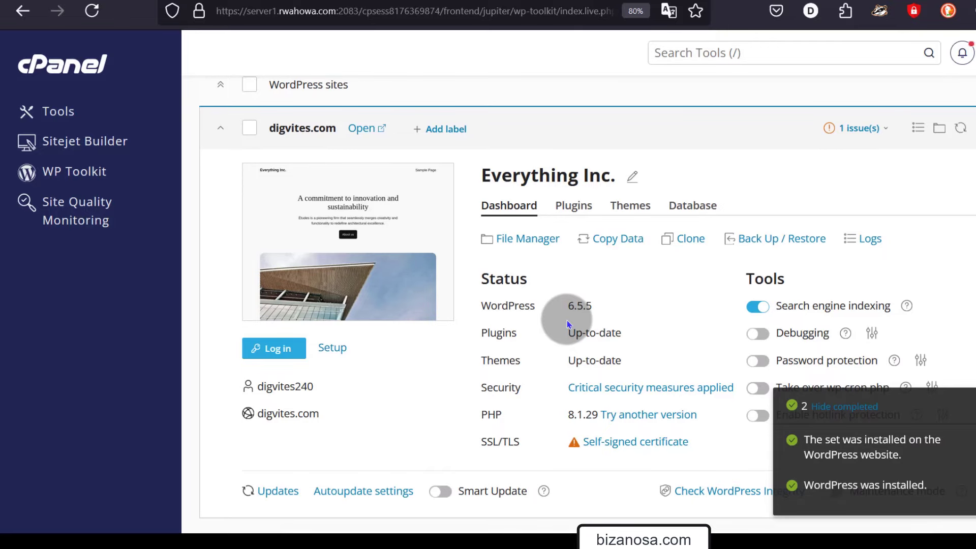
click(595, 1)
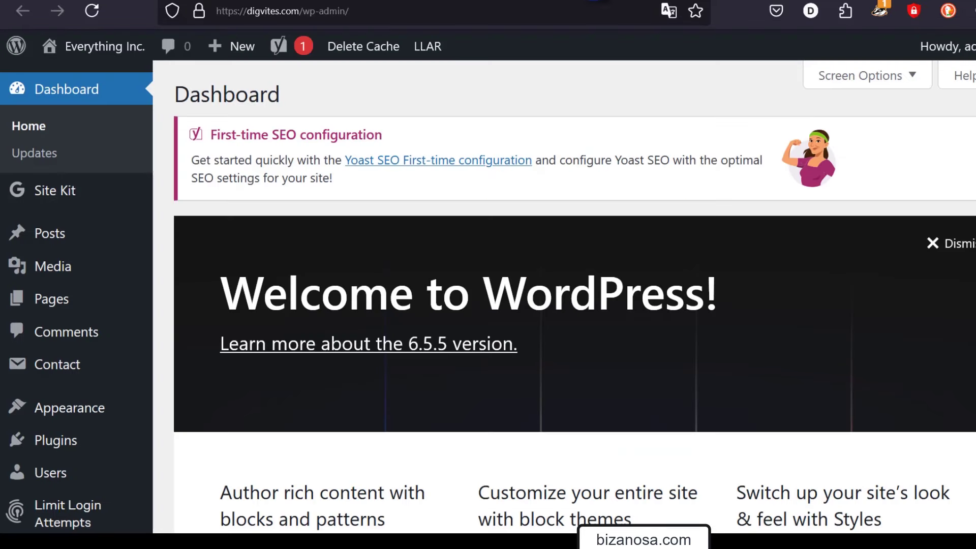
click(487, 1)
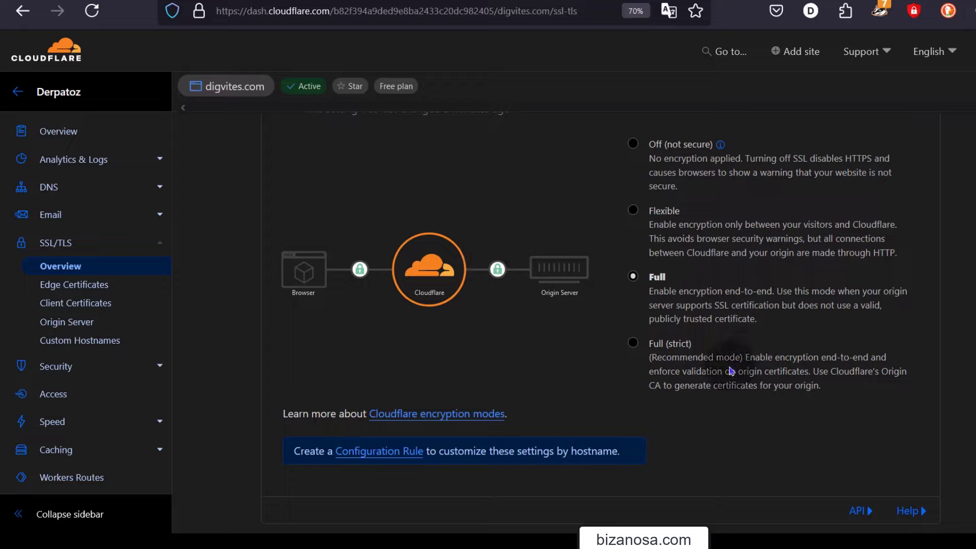
- Review digvites.com's A and CNAME DNS records in Cloudflare and check the Import and Export options
click(46, 186)
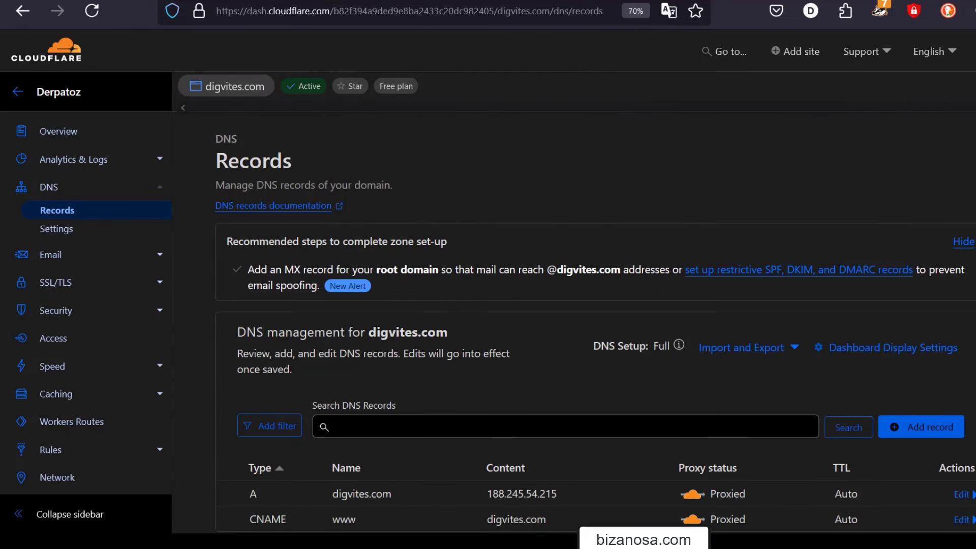
scroll(551, 159, down, 4)
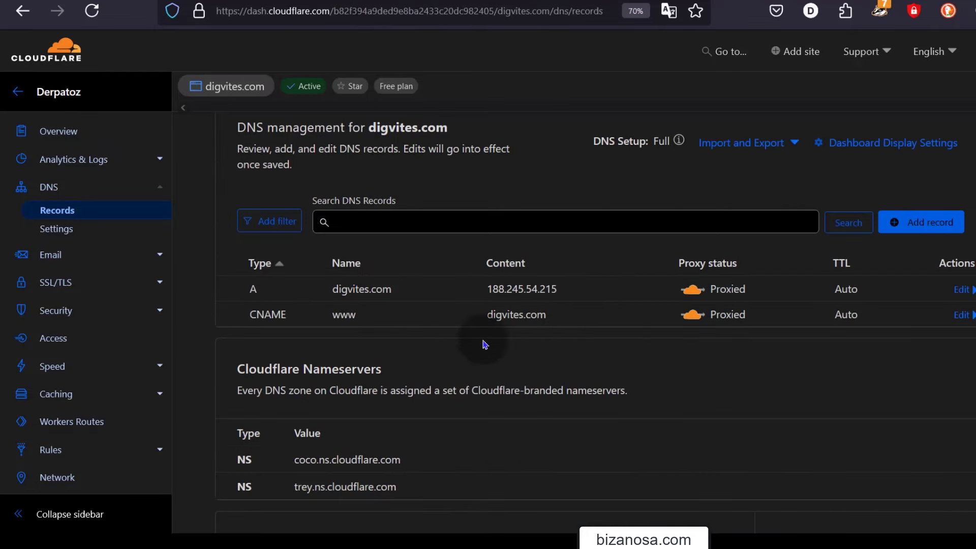
scroll(553, 267, up, 1)
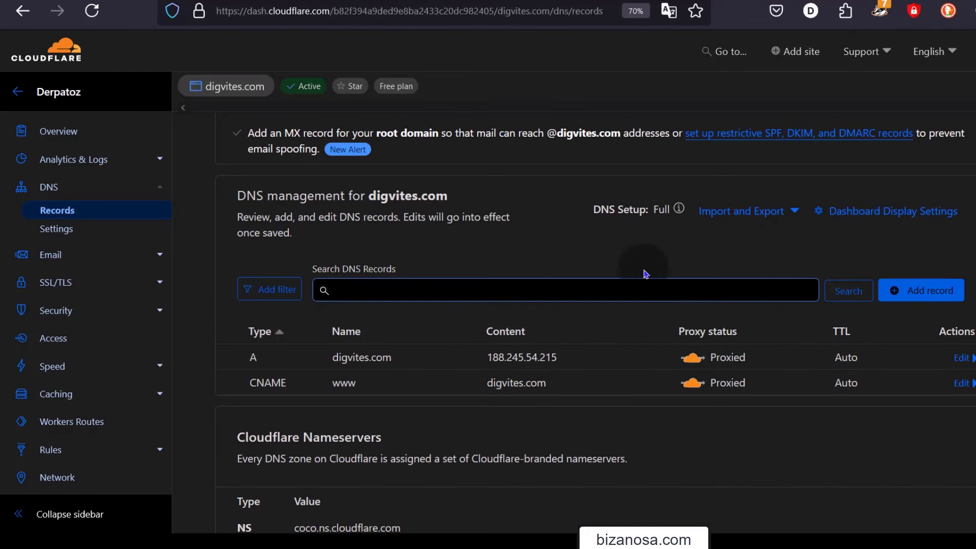
scroll(464, 312, up, 2)
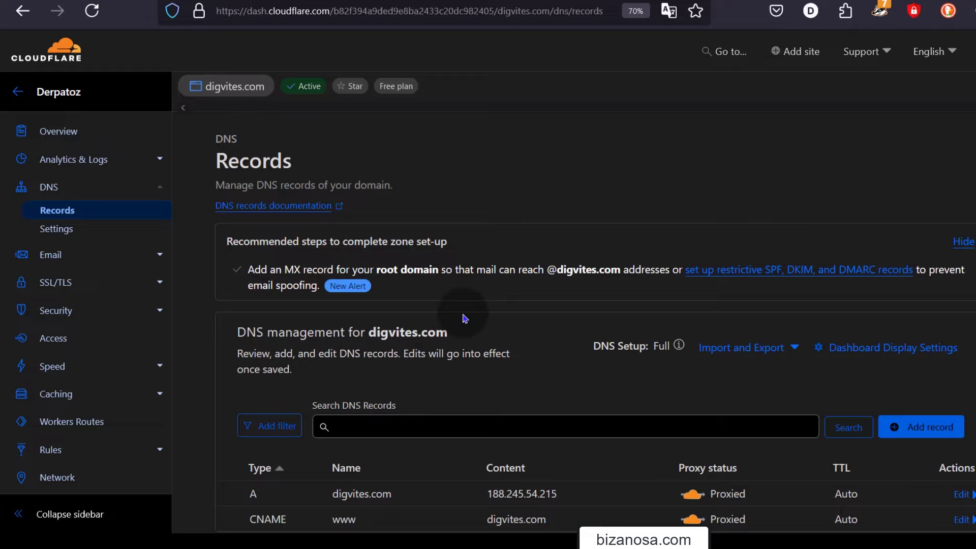
scroll(464, 319, down, 1)
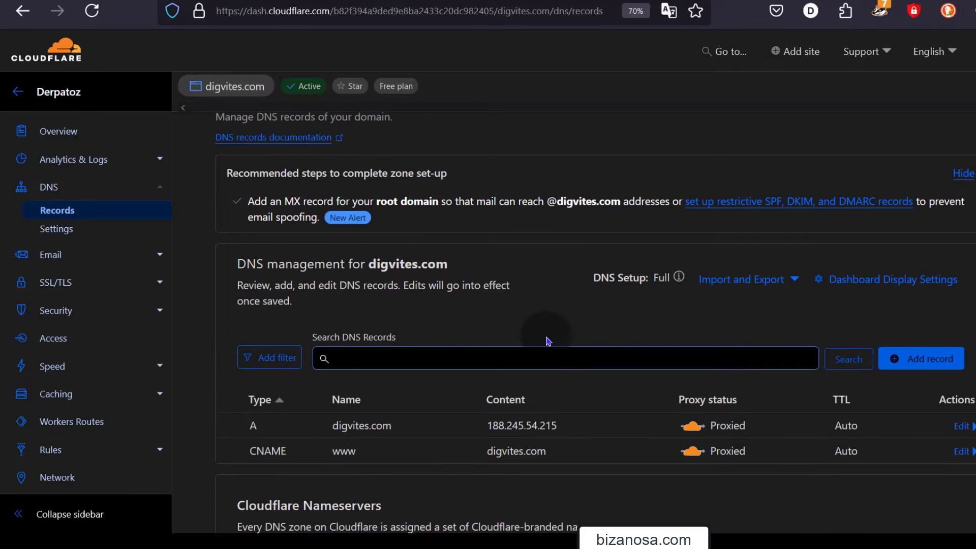
click(743, 284)
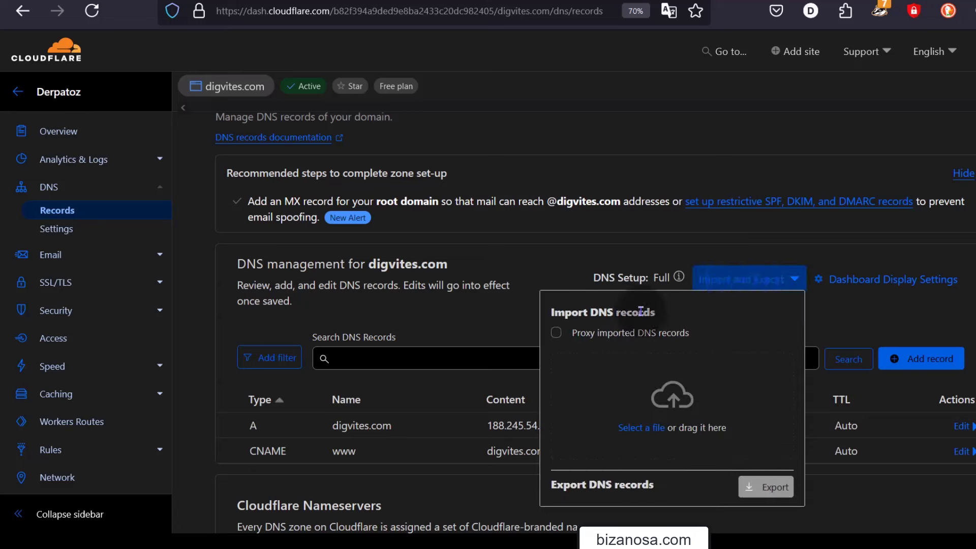
click(548, 255)
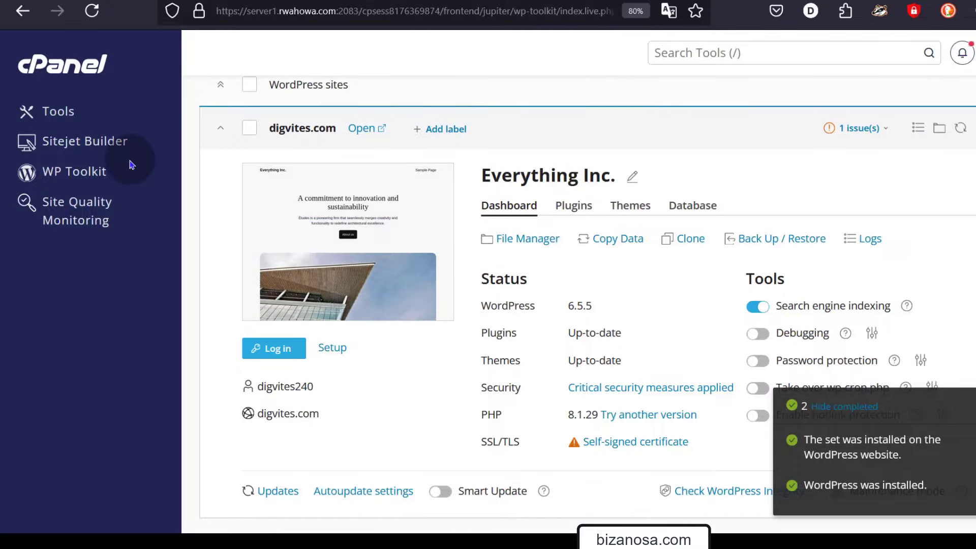
- Search cPanel tools for 'backup' to list Backup and Backup Wizard
scroll(605, 255, down, 2)
scroll(606, 262, up, 5)
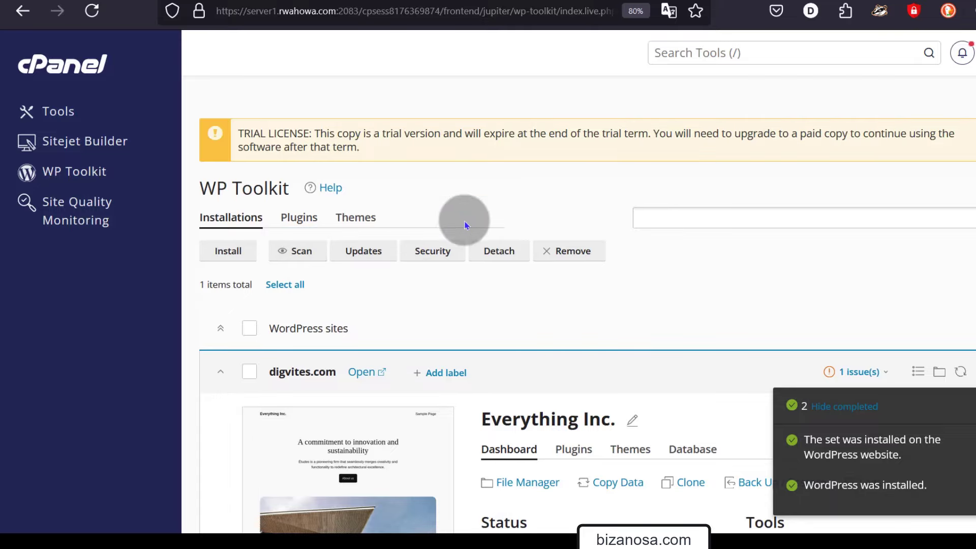
scroll(464, 224, down, 6)
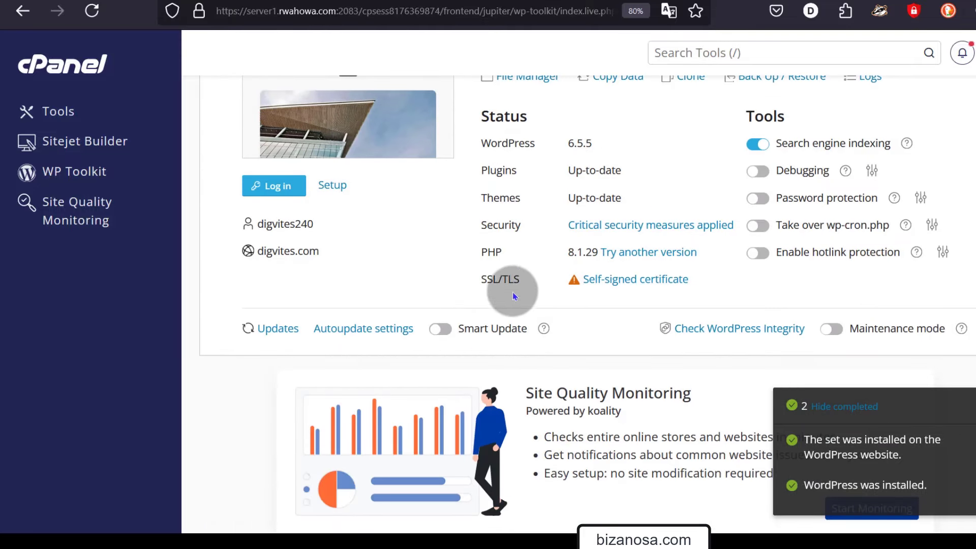
scroll(512, 274, up, 6)
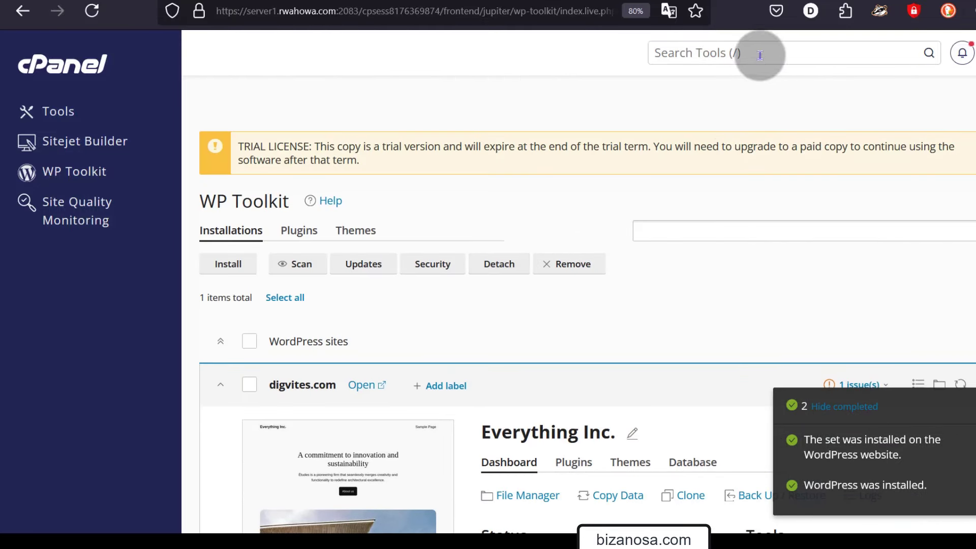
click(753, 48)
text(ba)
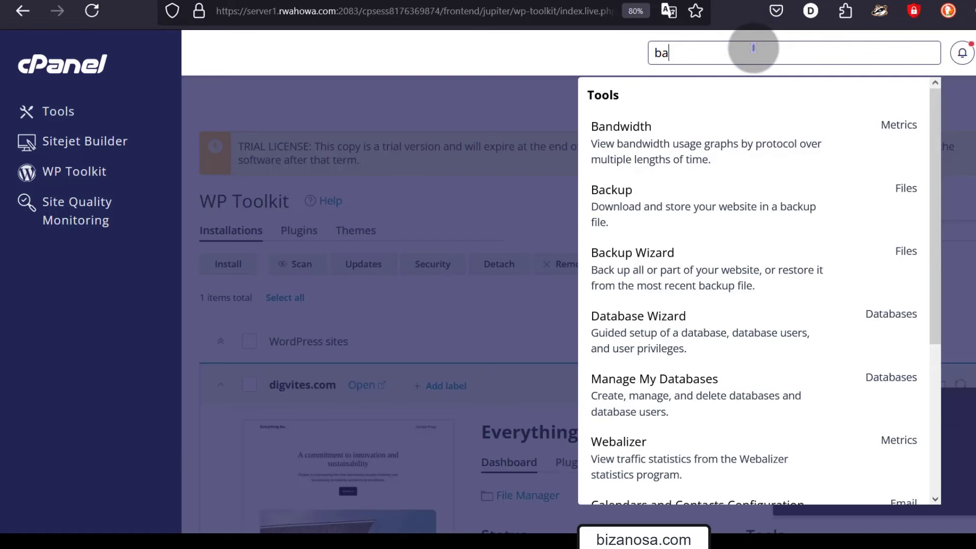
text(ckup)
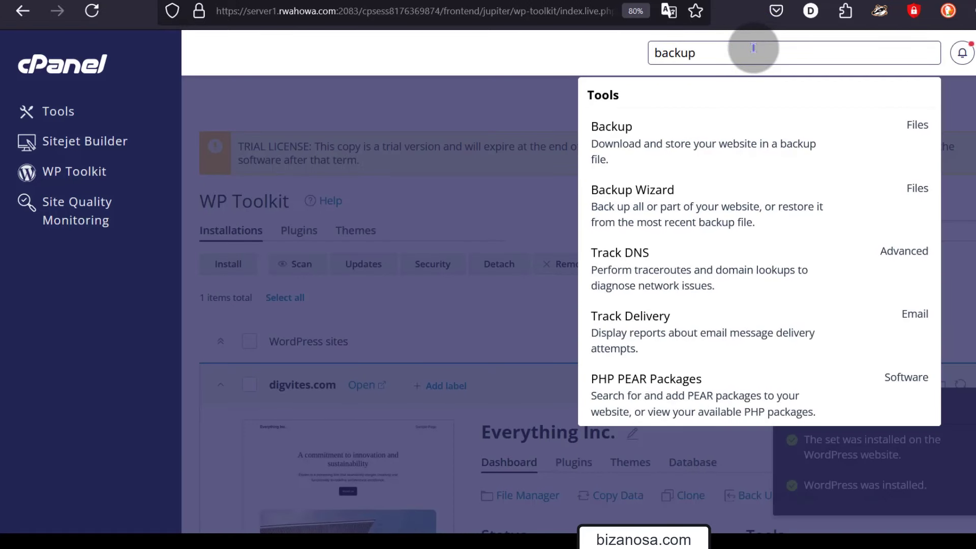
- Generate a full account backup with the Backup Wizard
click(679, 201)
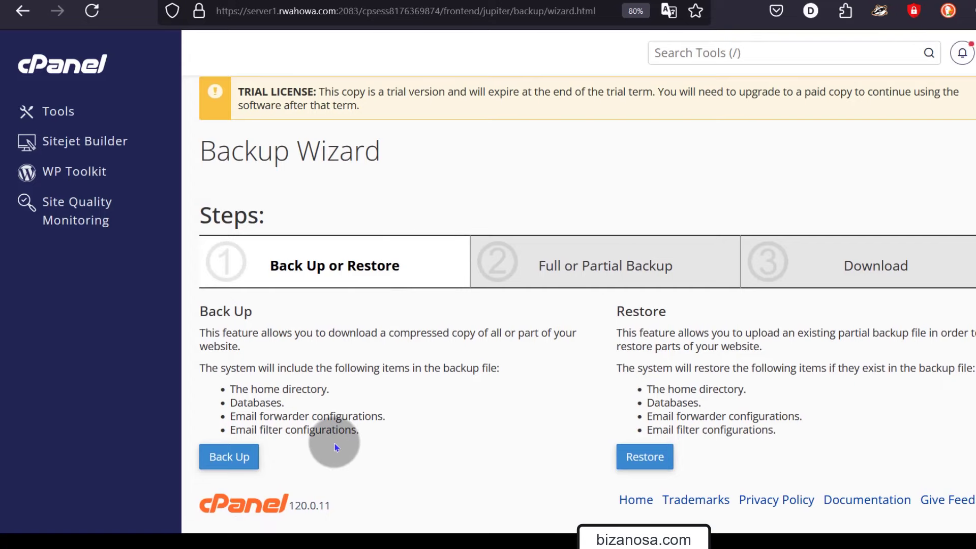
click(234, 452)
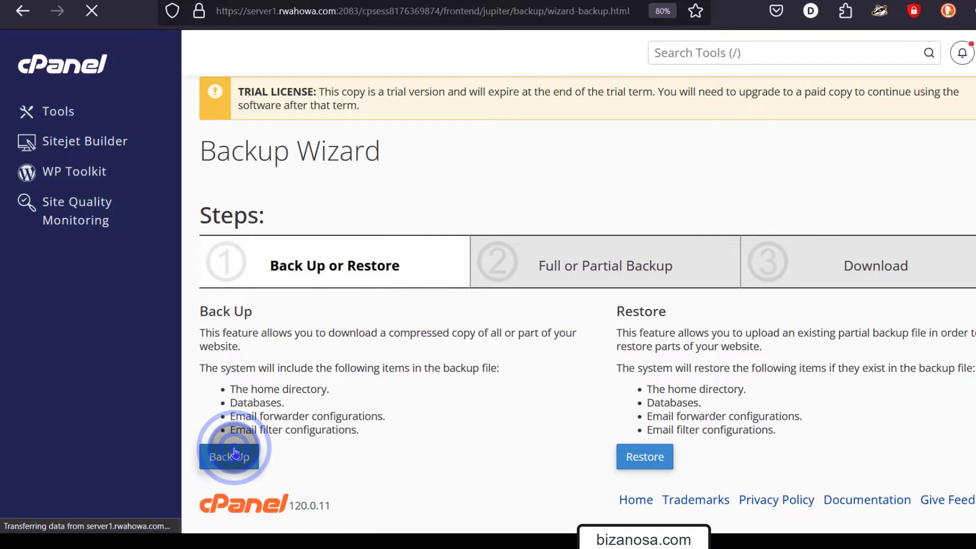
scroll(429, 324, down, 1)
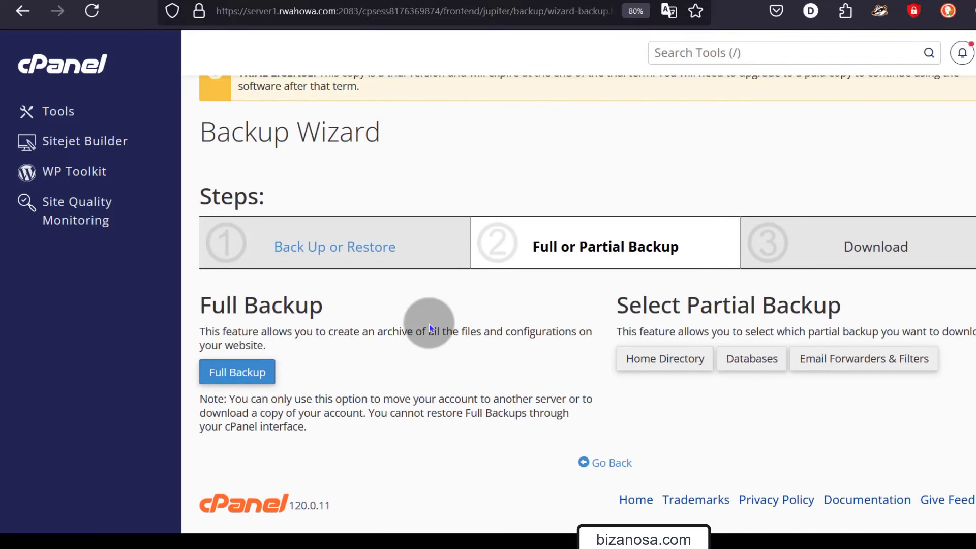
click(235, 375)
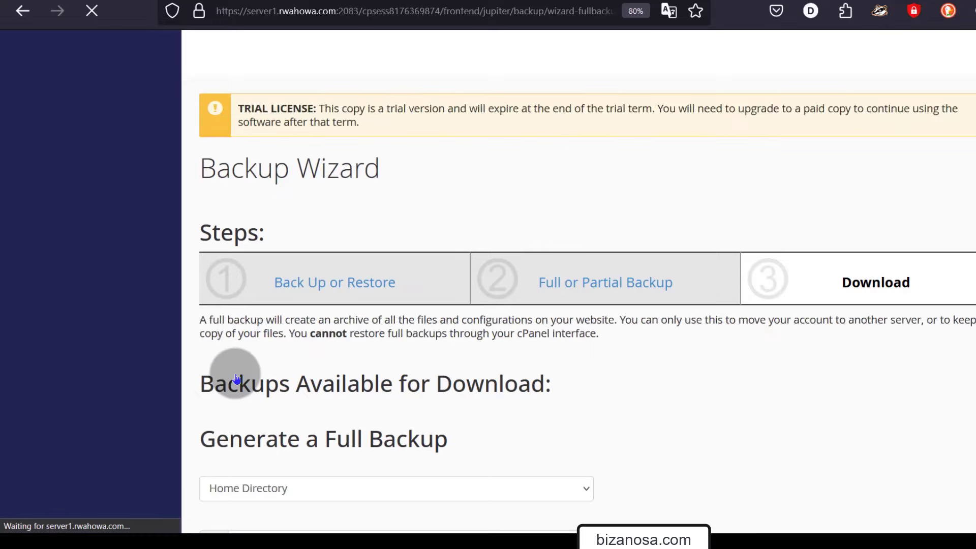
scroll(390, 325, down, 5)
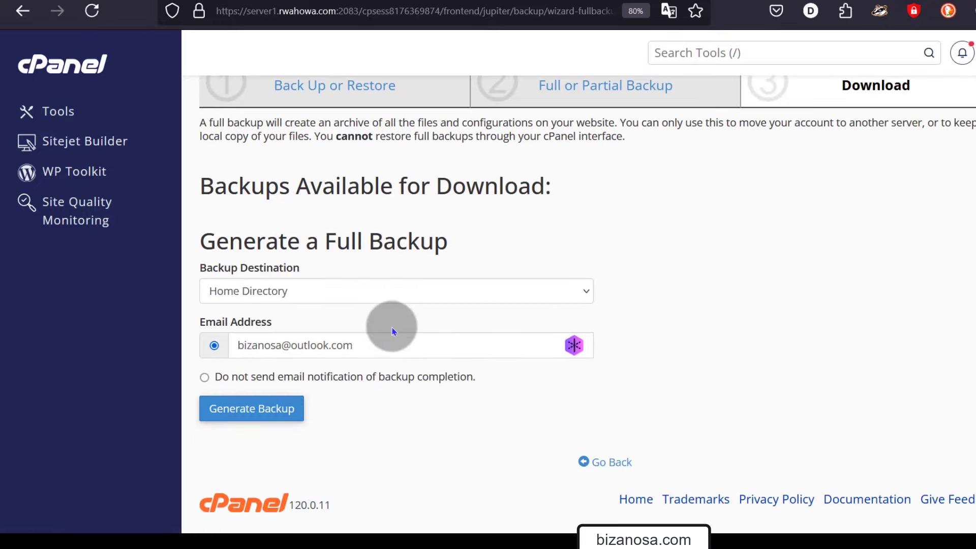
click(261, 414)
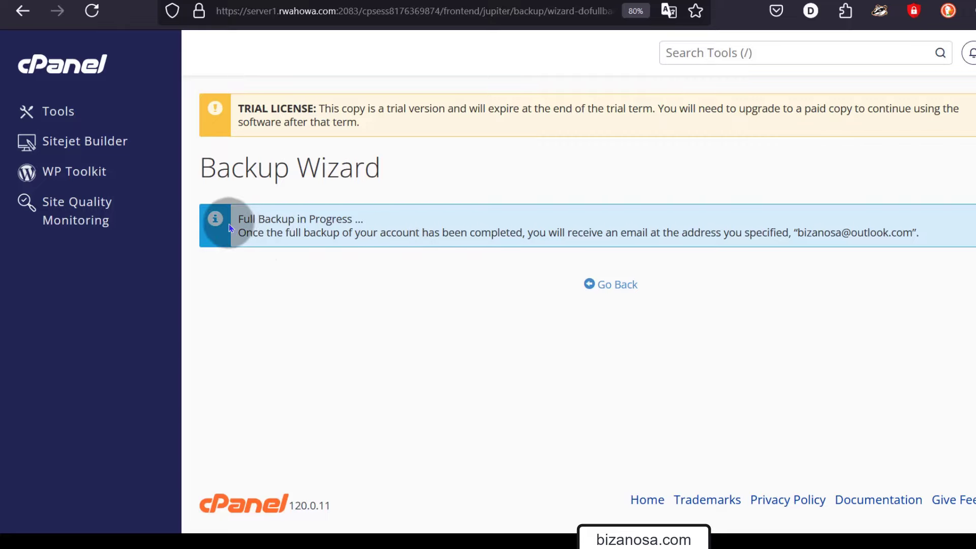
- Download backup-6.30.2024_10-10-53_digvites240.tar.gz from the available backups list
click(612, 284)
scroll(579, 331, down, 5)
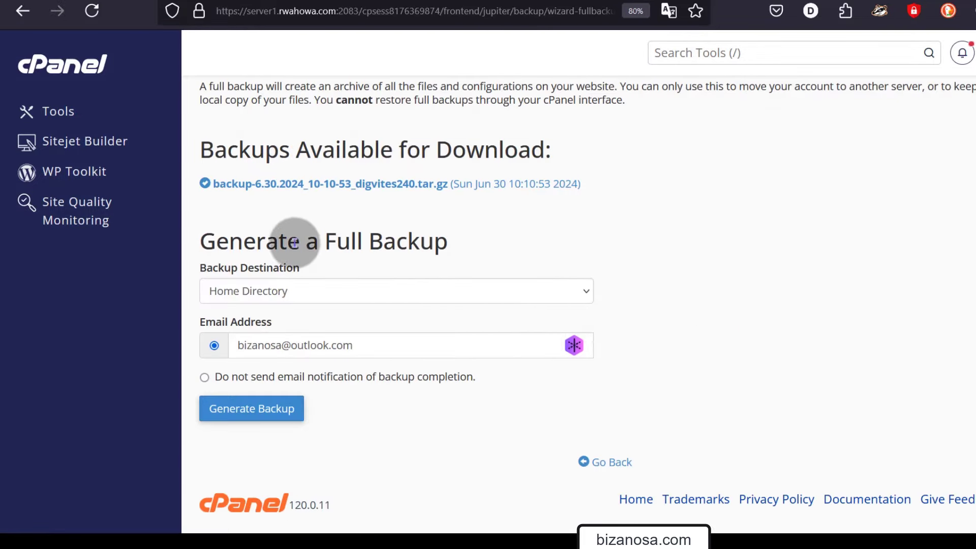
click(326, 186)
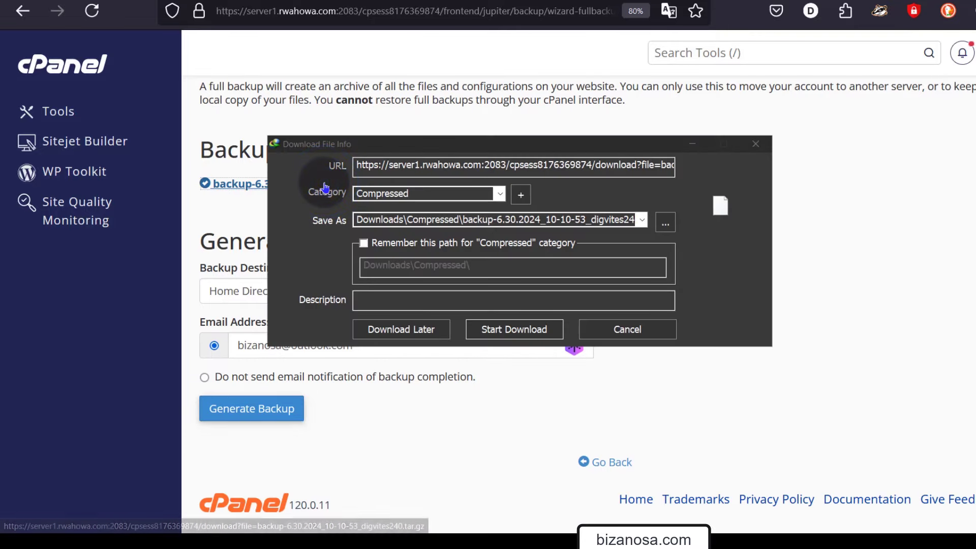
- Save the backup archive with Internet Download Manager into the Compressed downloads folder
click(507, 331)
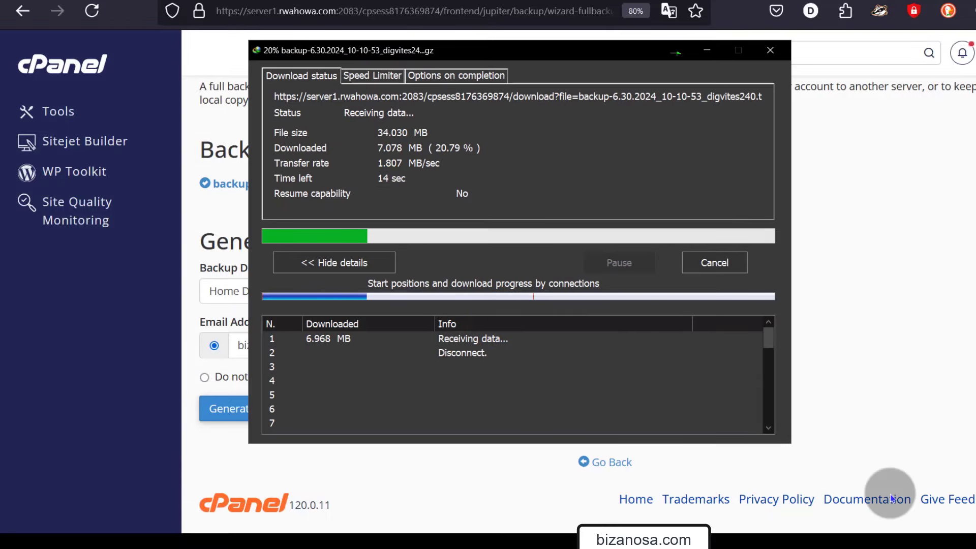
click(359, 305)
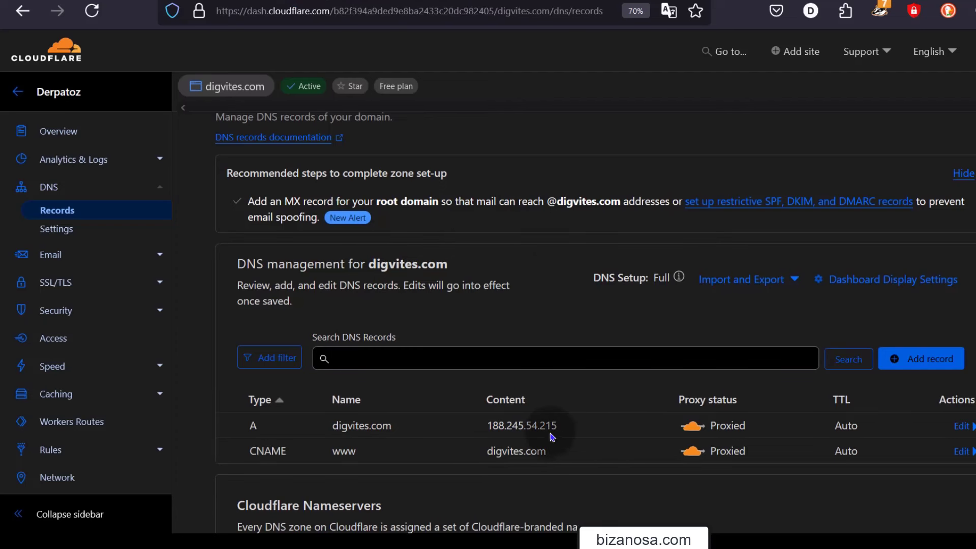
scroll(490, 379, down, 3)
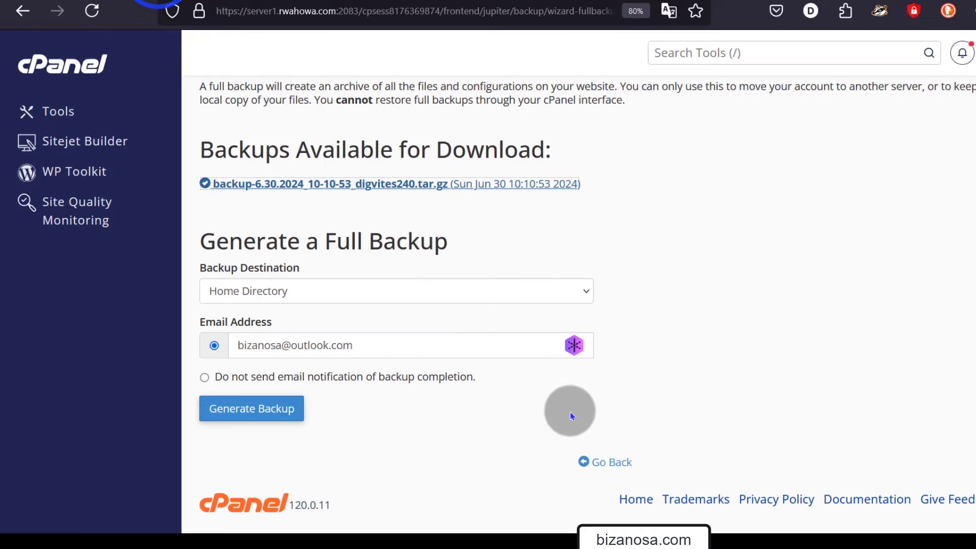
scroll(824, 356, up, 5)
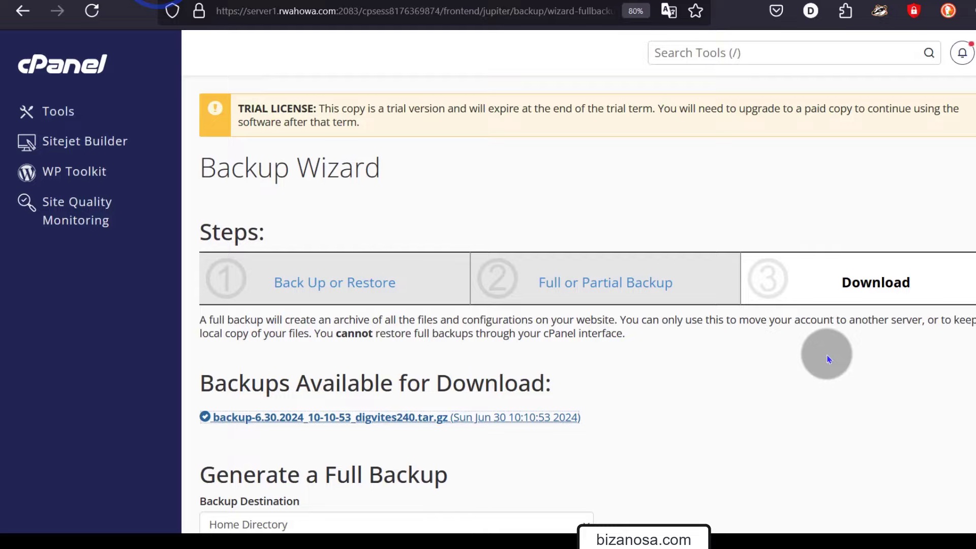
- Focus the cPanel tool search, then move back to Cloudflare's digvites.com DNS records
click(730, 55)
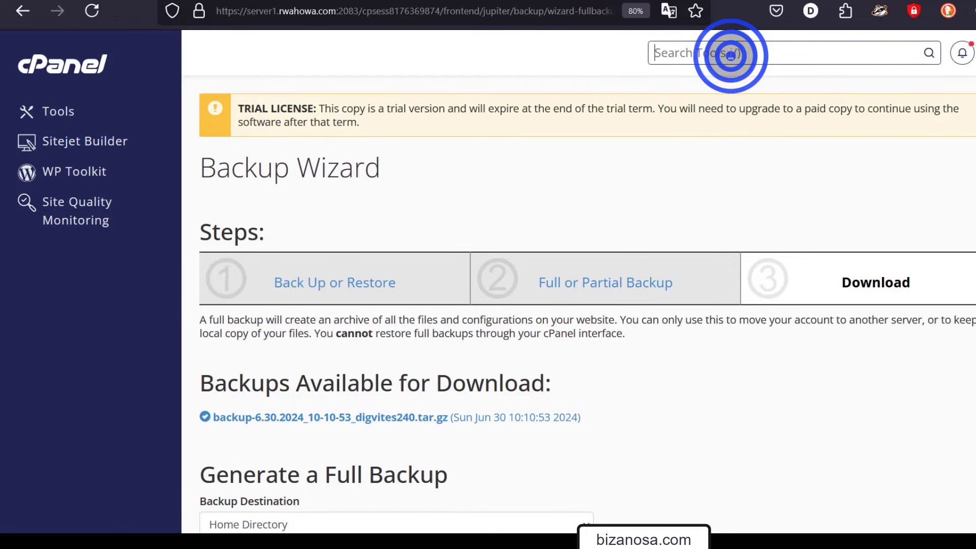
scroll(623, 255, down, 3)
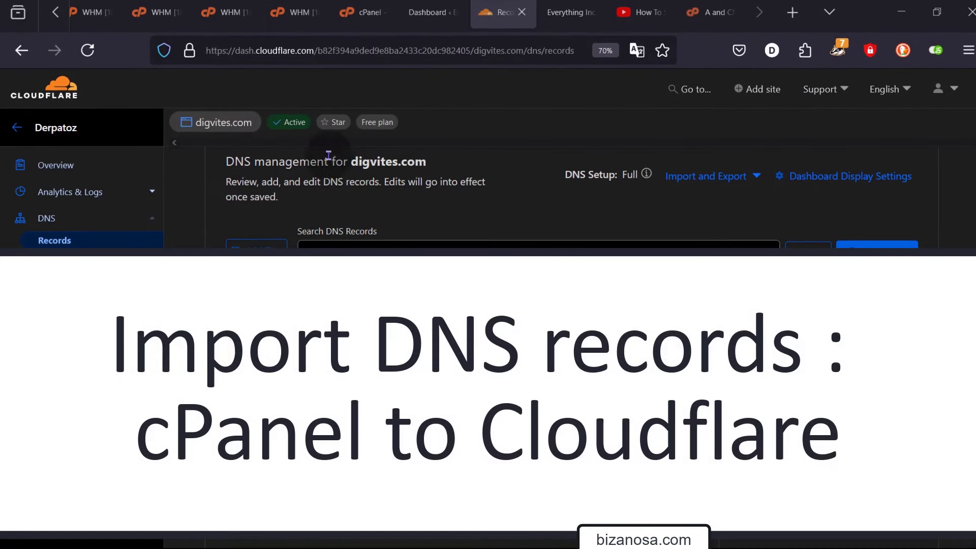
- Check Cloudflare's DNS import options for digvites.com, then return to cPanel Tools
click(717, 171)
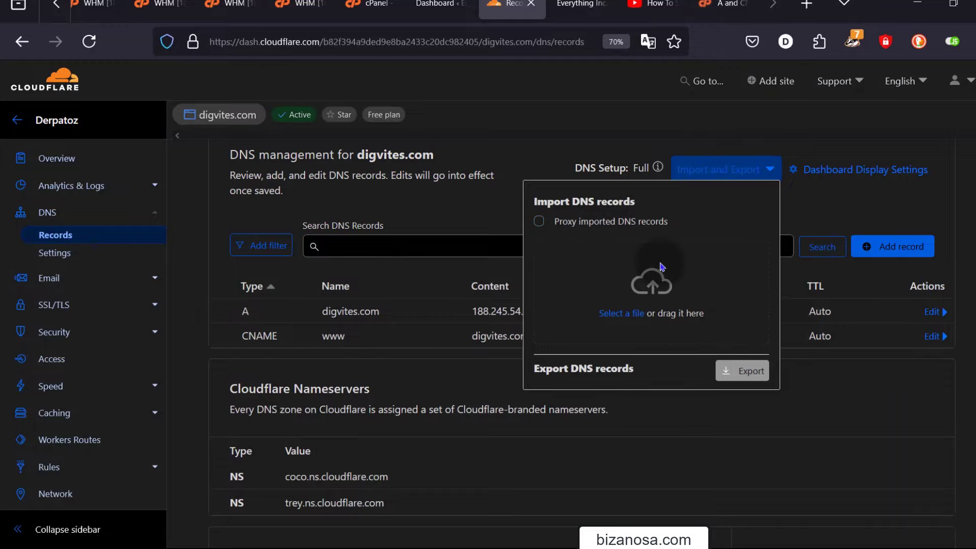
click(576, 128)
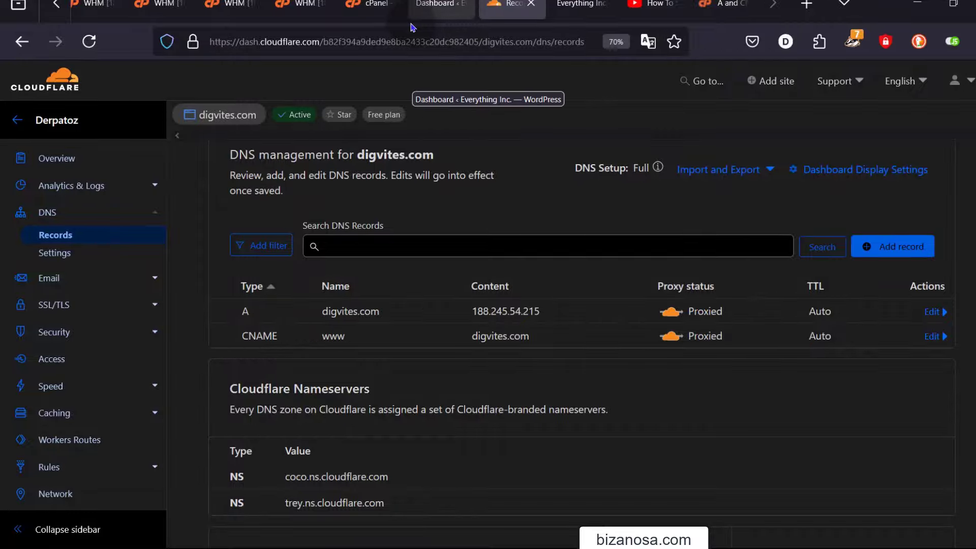
click(364, 5)
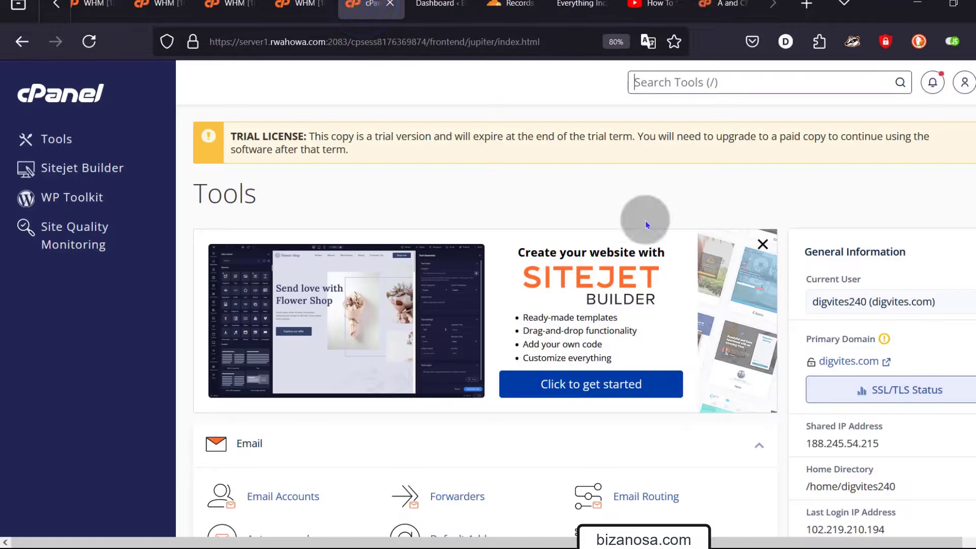
- Find Backup Wizard with 'backu' and generate a second full backup, backup-6.30.2024_10-26-04_digvites240.tar.gz
click(699, 84)
text(b)
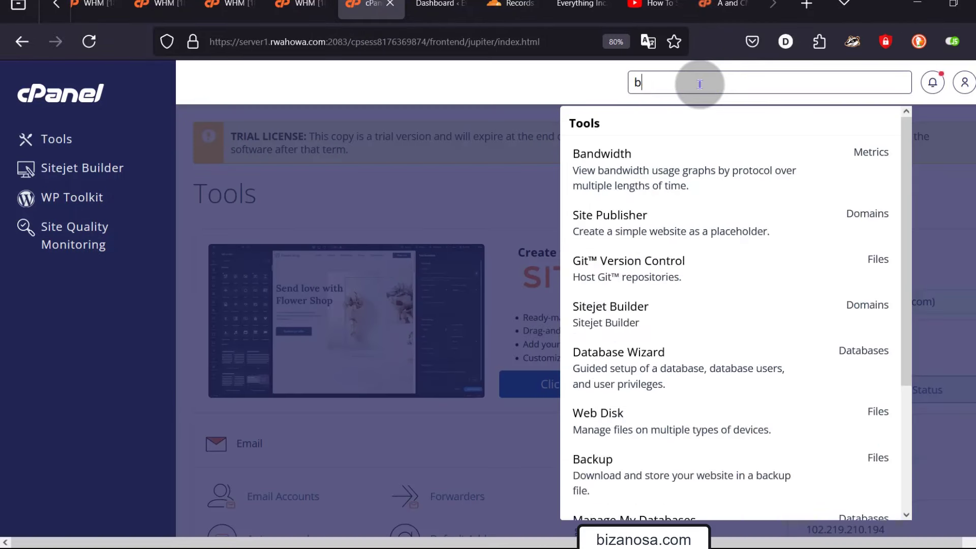
text(acku)
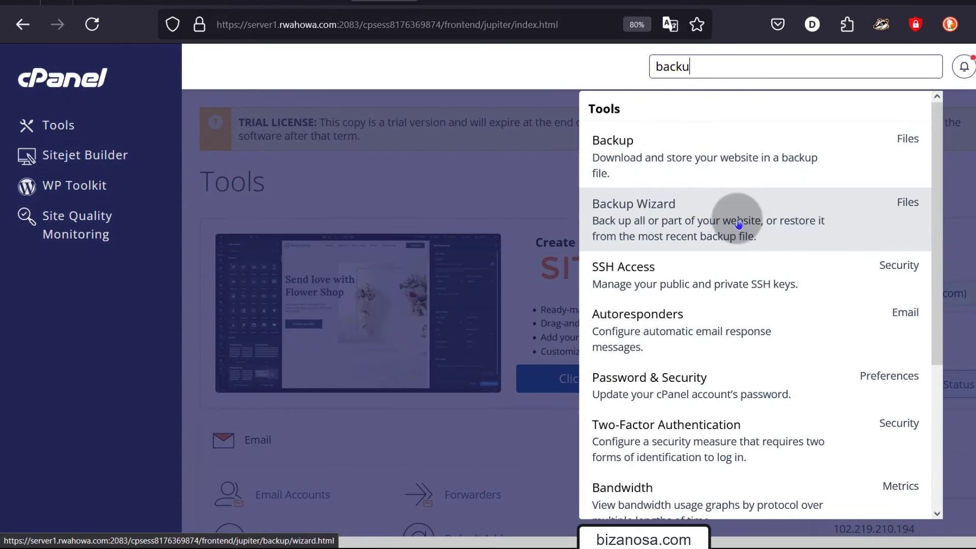
click(662, 216)
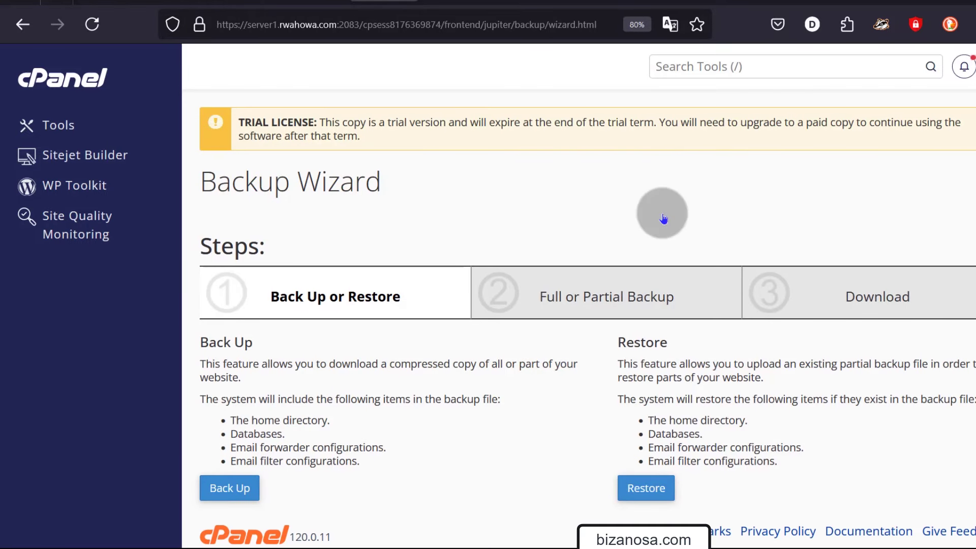
scroll(403, 260, down, 1)
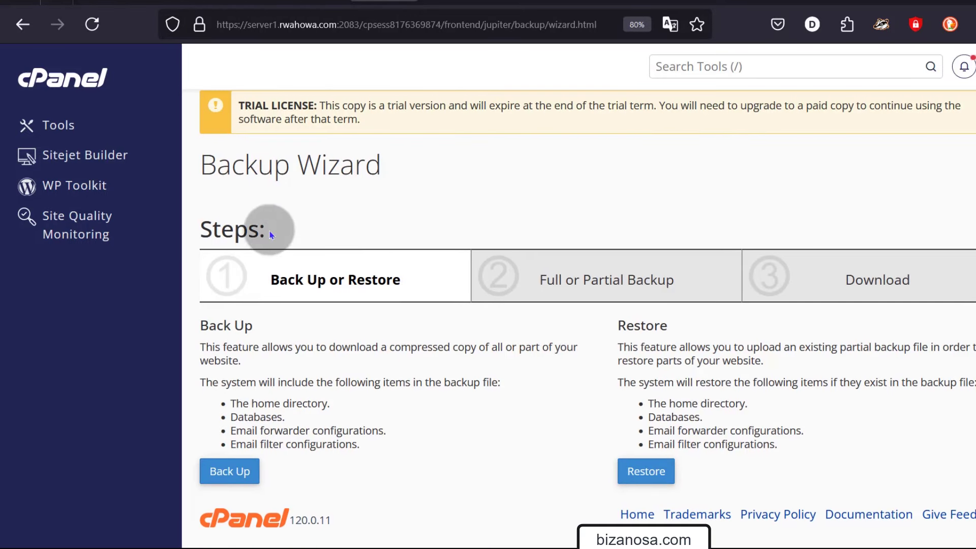
click(234, 475)
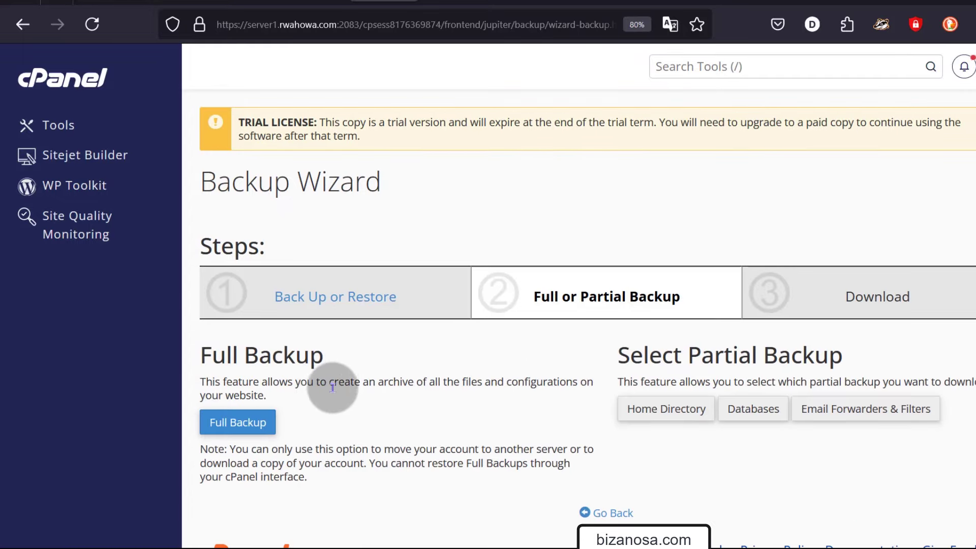
click(236, 431)
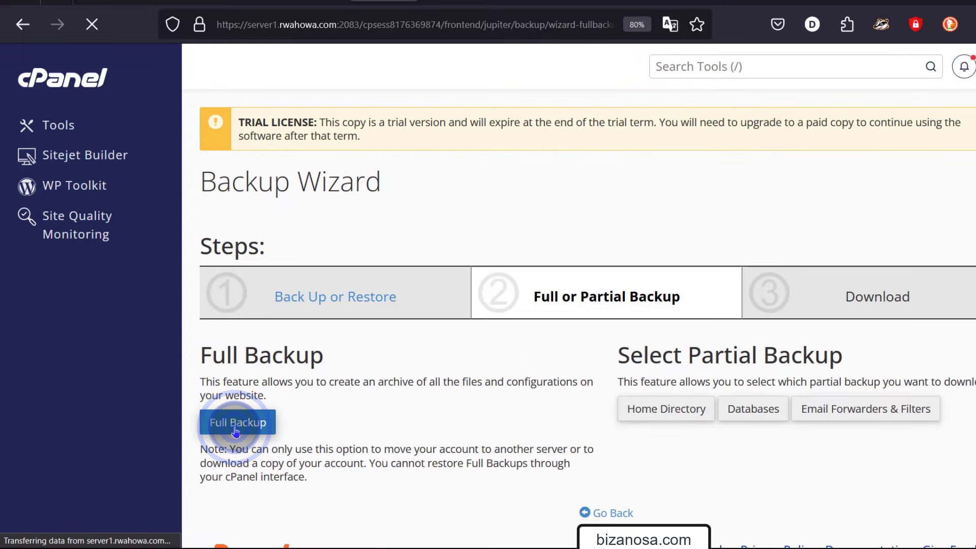
scroll(365, 392, down, 3)
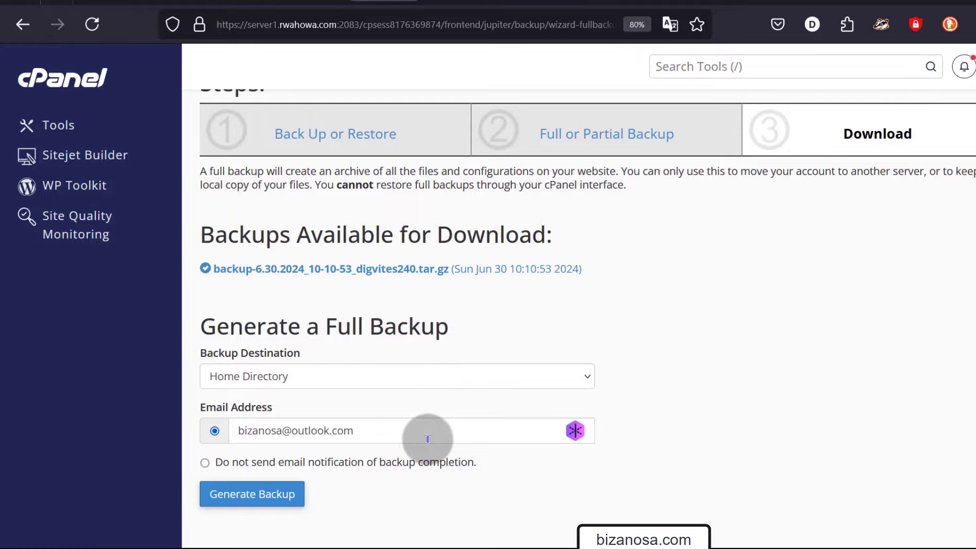
click(246, 498)
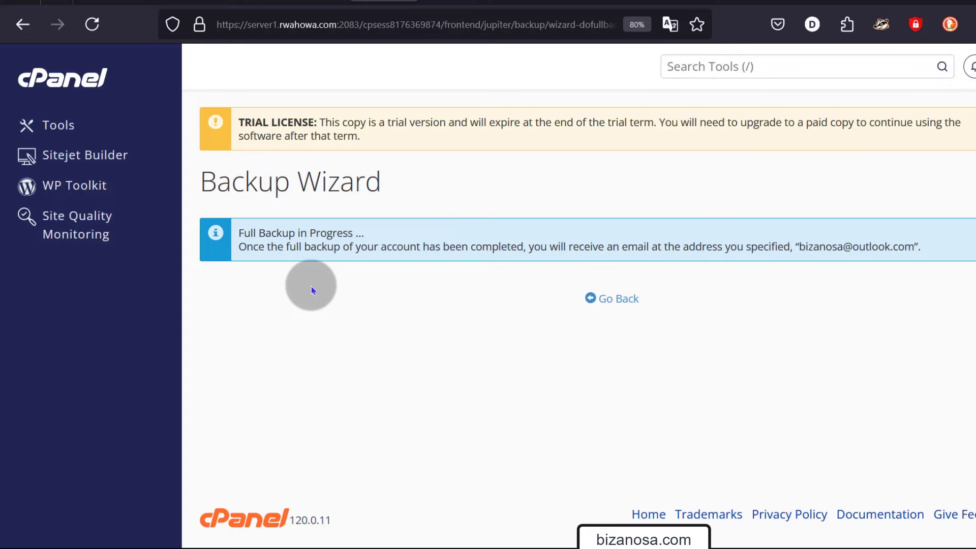
click(20, 26)
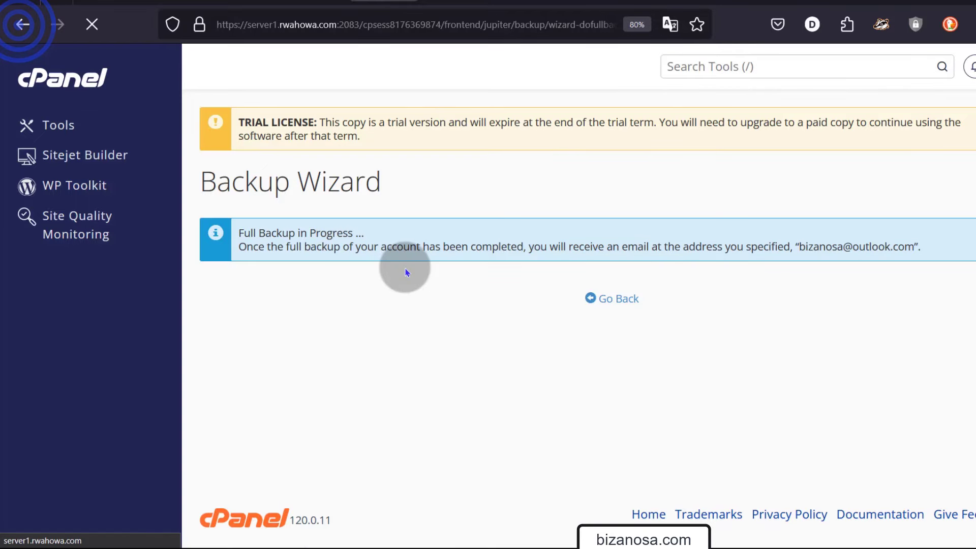
scroll(407, 315, down, 3)
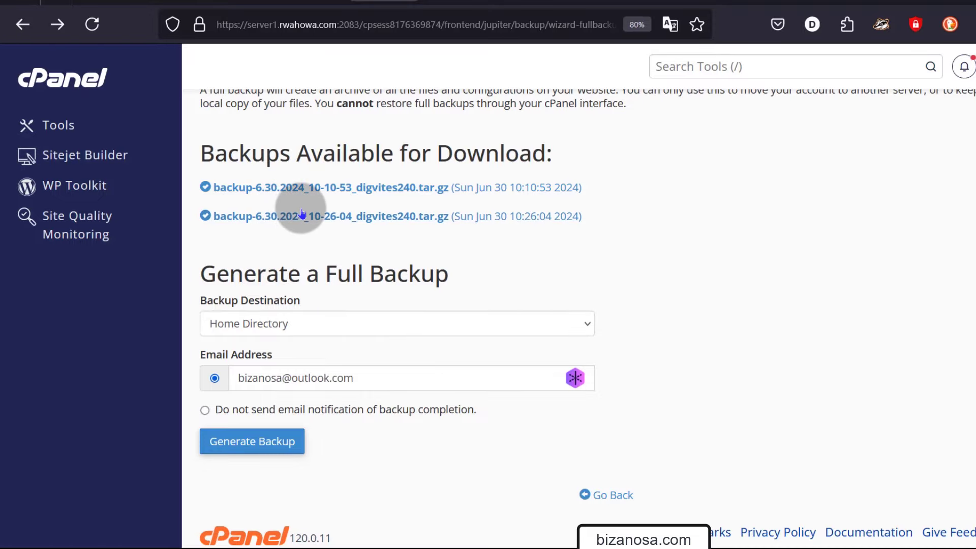
- Download the 34.03 MB backup-6.30.2024_10-26-04_digvites240.tar.gz with IDM and open it
click(346, 220)
click(509, 341)
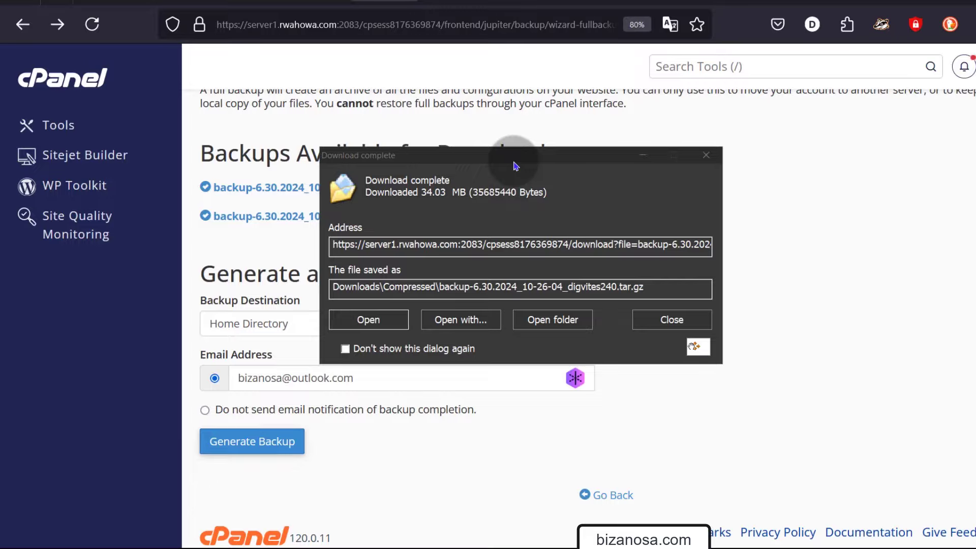
click(674, 246)
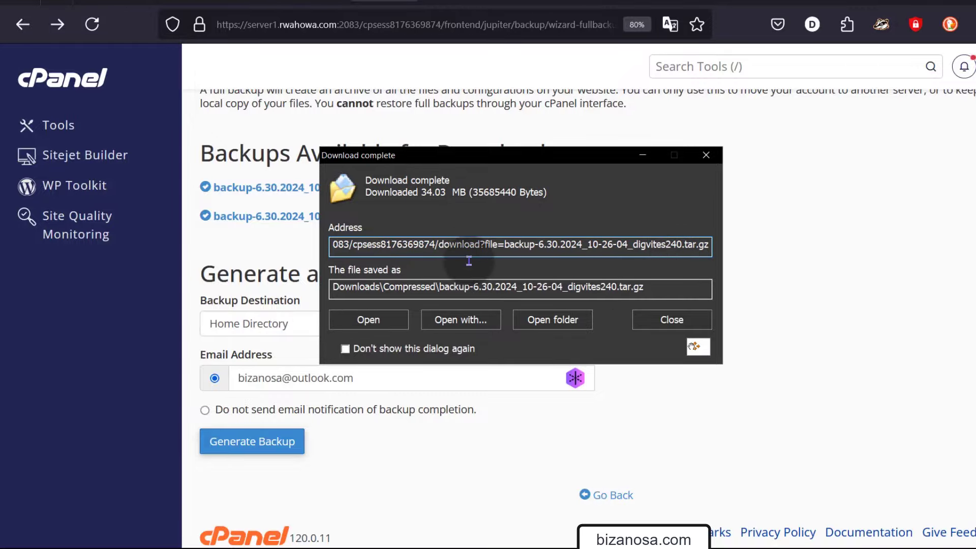
click(367, 319)
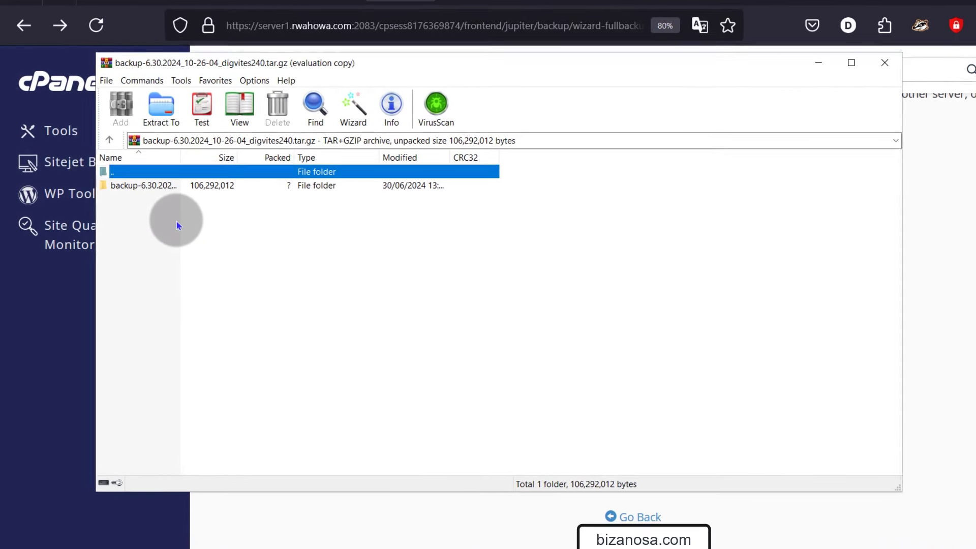
- Select digvites.com.db in the backup's dnszones folder and open File Explorer on the Desktop
double_click(152, 212)
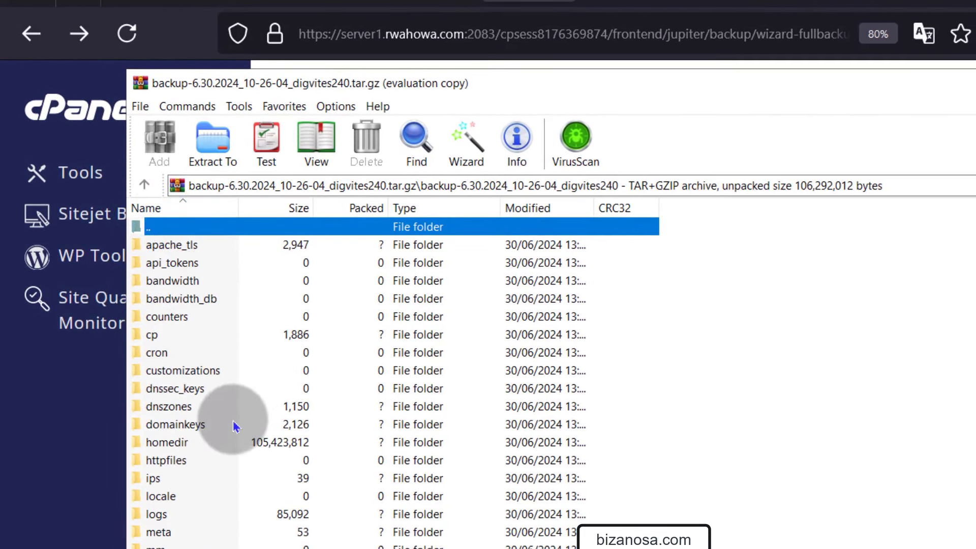
double_click(168, 406)
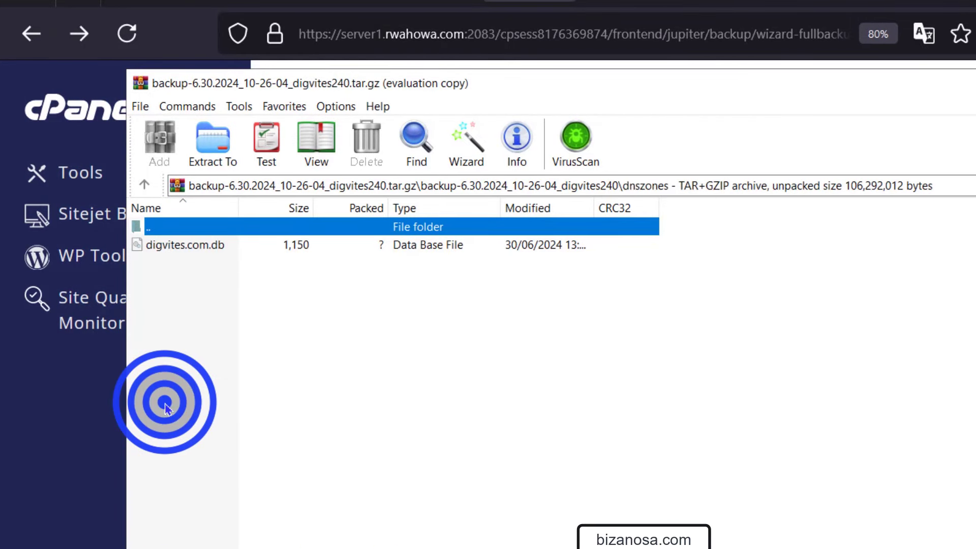
click(182, 244)
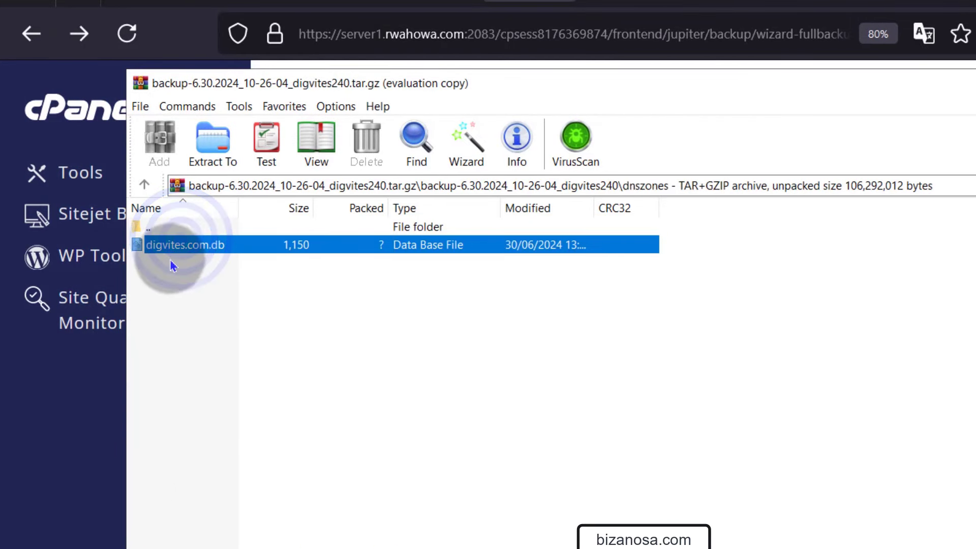
key(super+e)
double_click(389, 118)
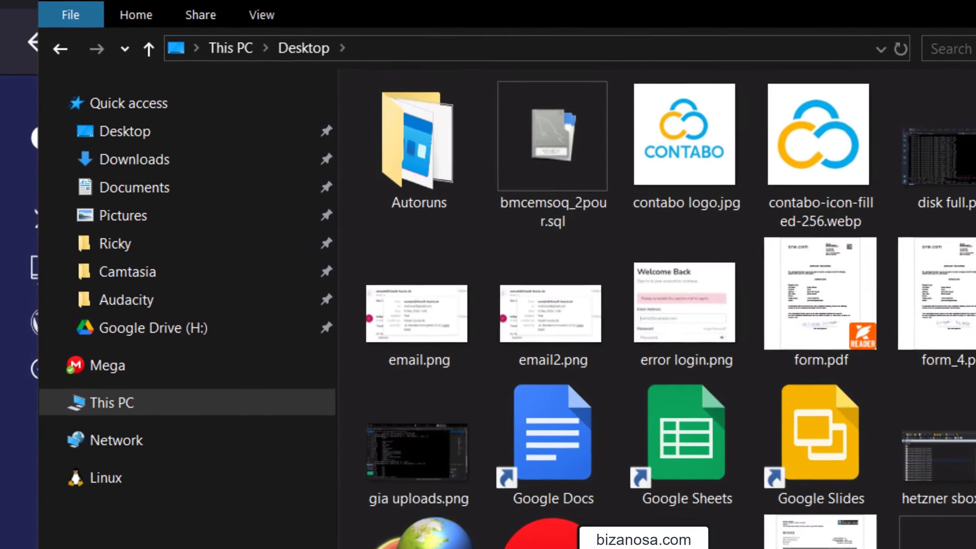
- Create 'New folder' on the Desktop and drag digvites.com.db from the WinRAR archive into it
key(ctrl+shift+n)
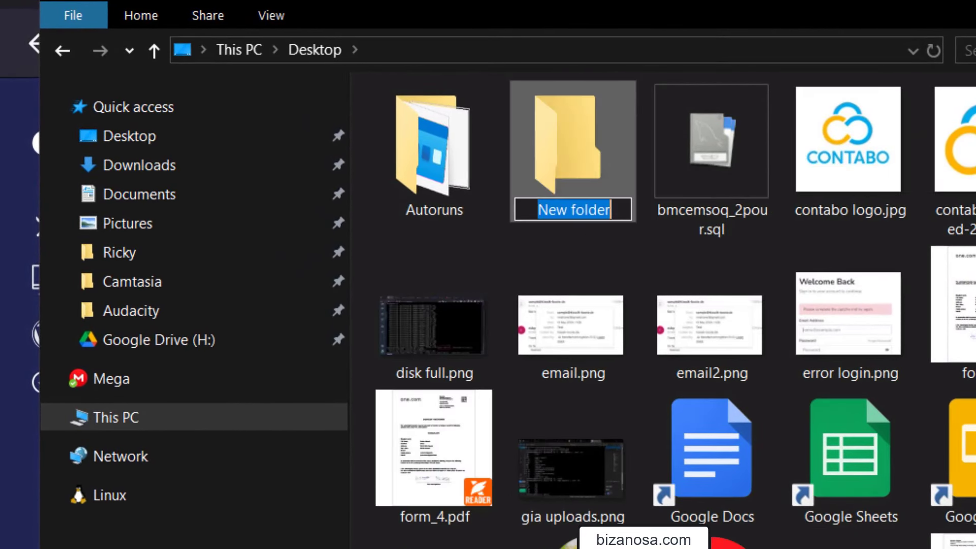
key(Return)
key(Return)
key(alt+Tab)
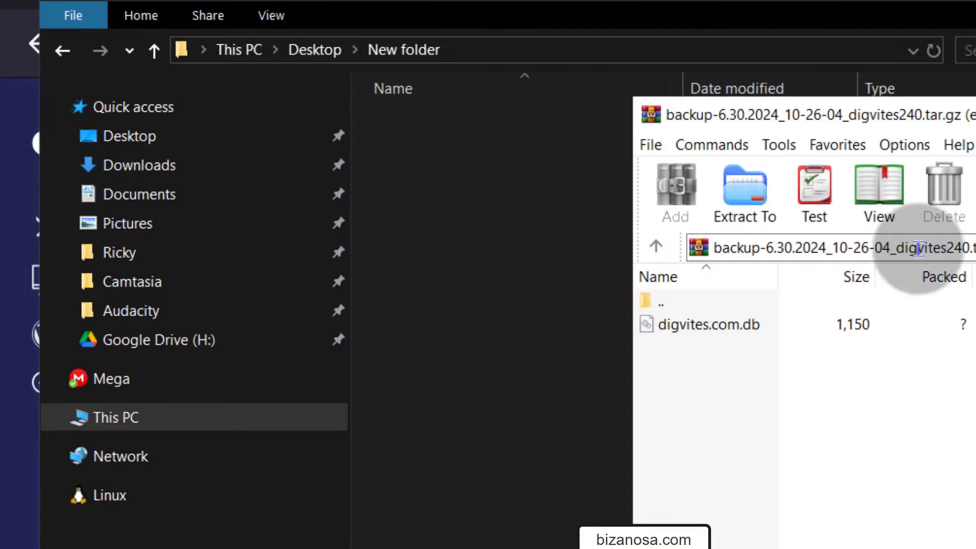
click(721, 324)
drag(721, 324, 425, 309)
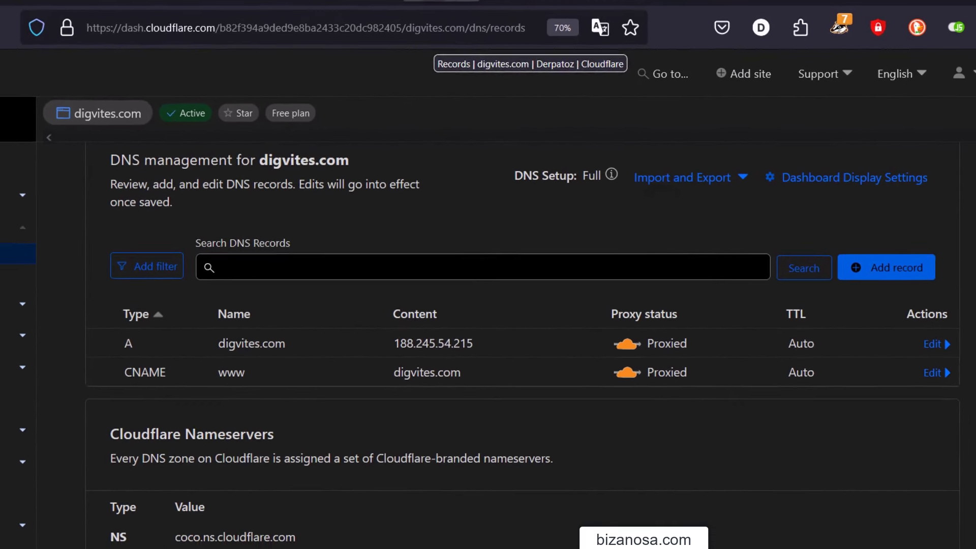
- Drop digvites.com.db from New folder into Cloudflare's DNS records import panel
click(681, 183)
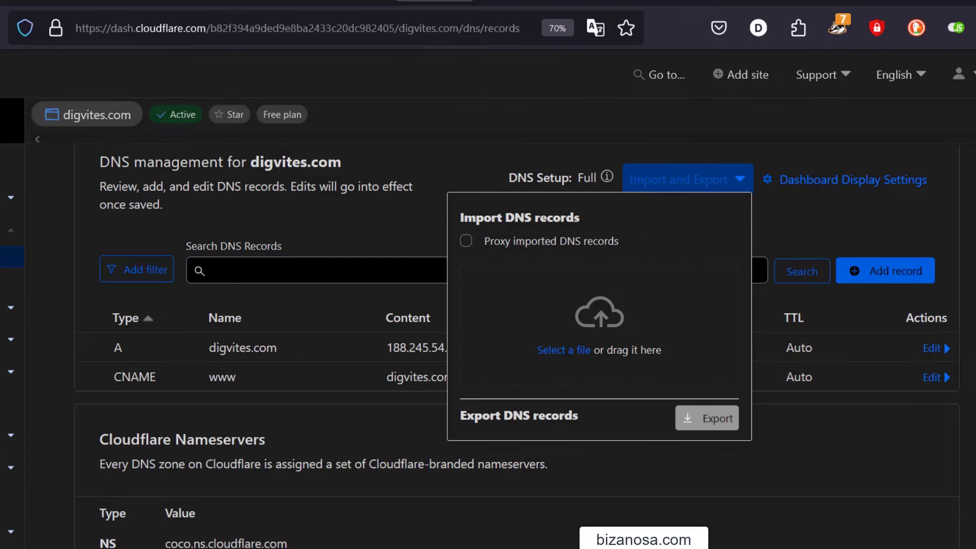
key(alt+Tab)
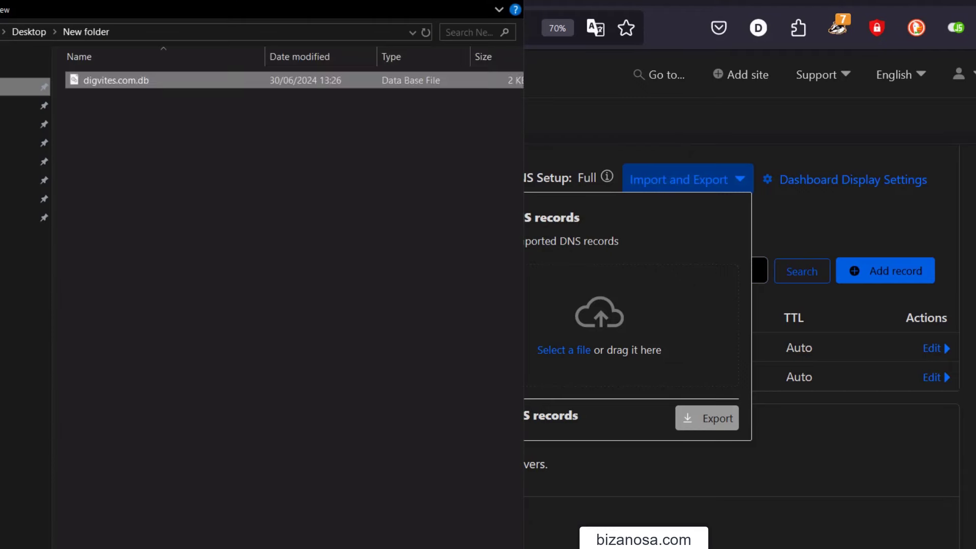
click(29, 32)
double_click(202, 101)
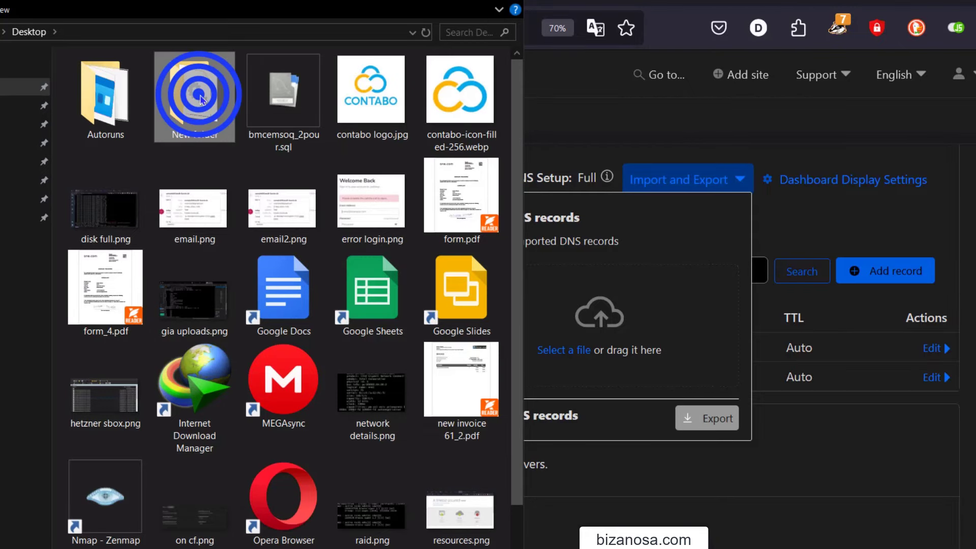
click(117, 81)
drag(116, 82, 627, 312)
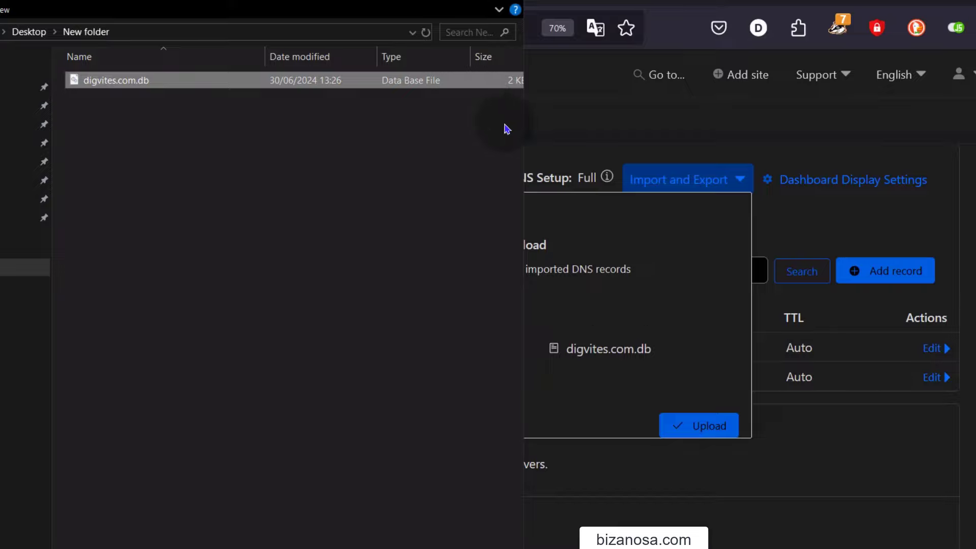
- Enable Proxy imported DNS records and upload the digvites.com.db zone file
click(435, 2)
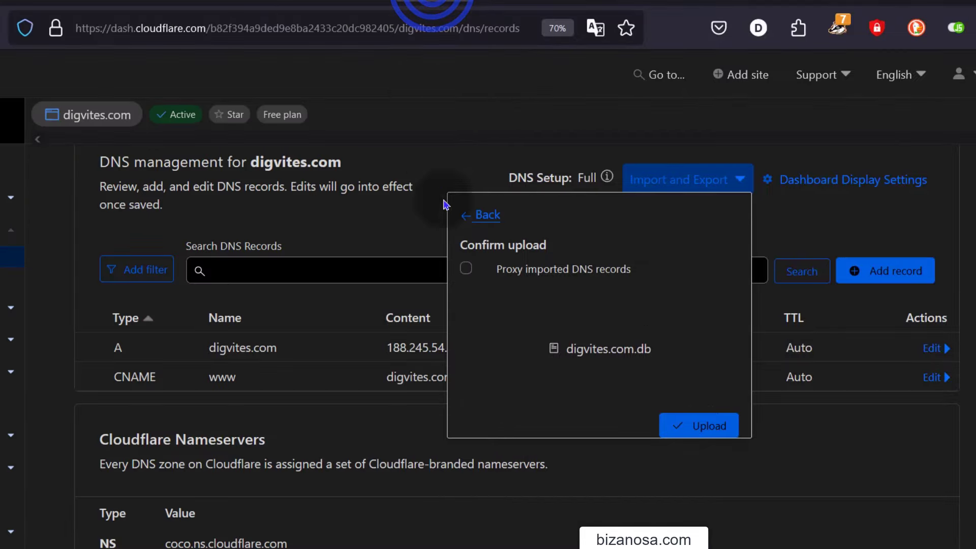
click(465, 269)
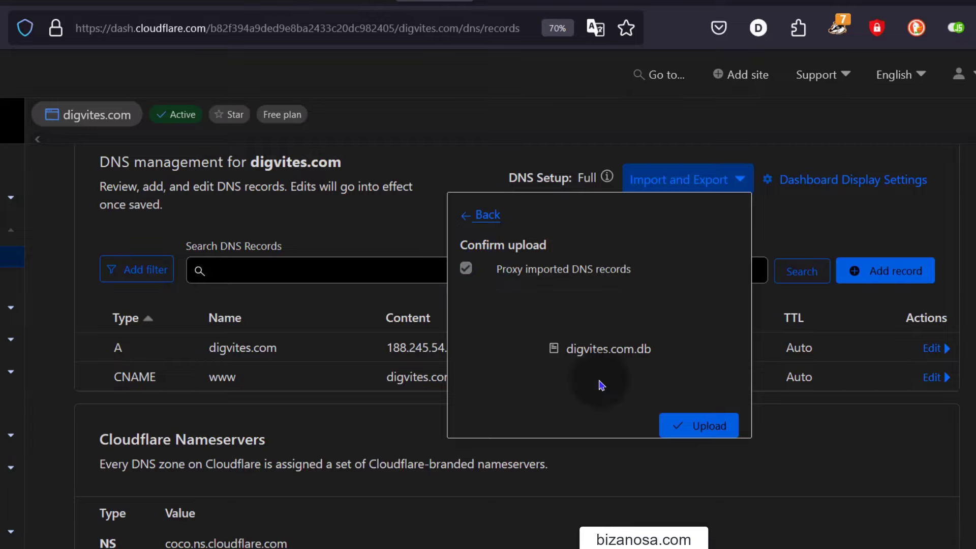
click(694, 432)
click(708, 430)
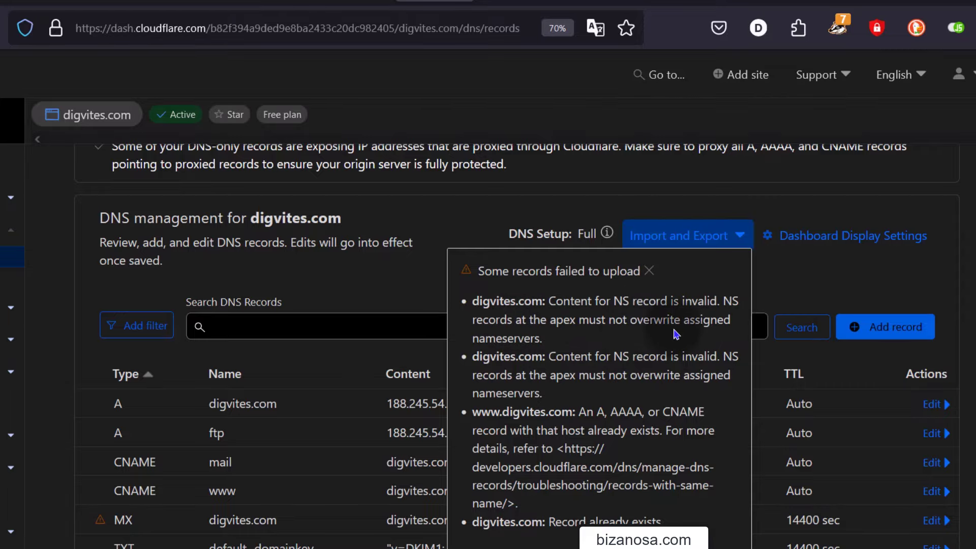
- Review the imported DNS records and dismiss the upload error popup
scroll(675, 334, down, 2)
scroll(600, 333, down, 2)
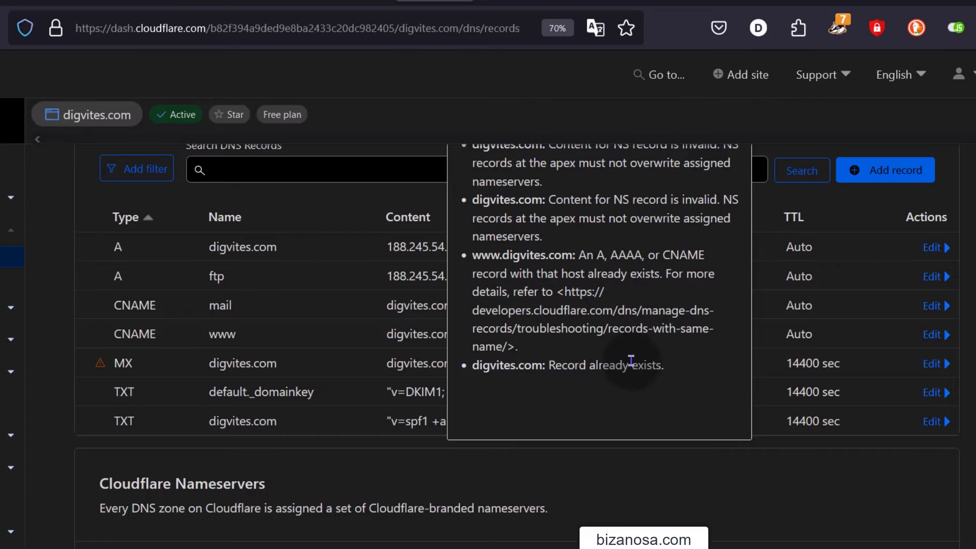
scroll(630, 360, up, 3)
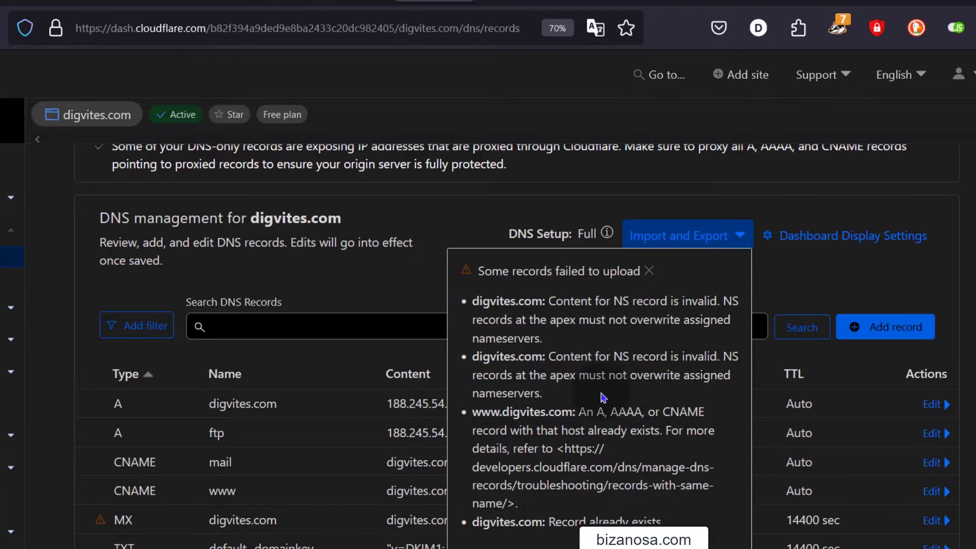
scroll(603, 398, down, 2)
click(341, 344)
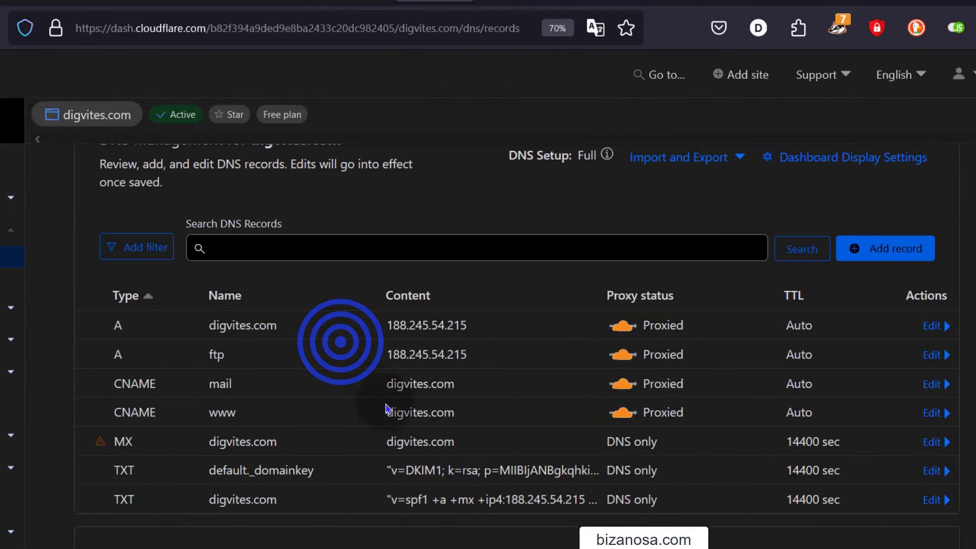
- Copy the digvites.com A record's IP address 188.245.54.215
scroll(386, 409, down, 3)
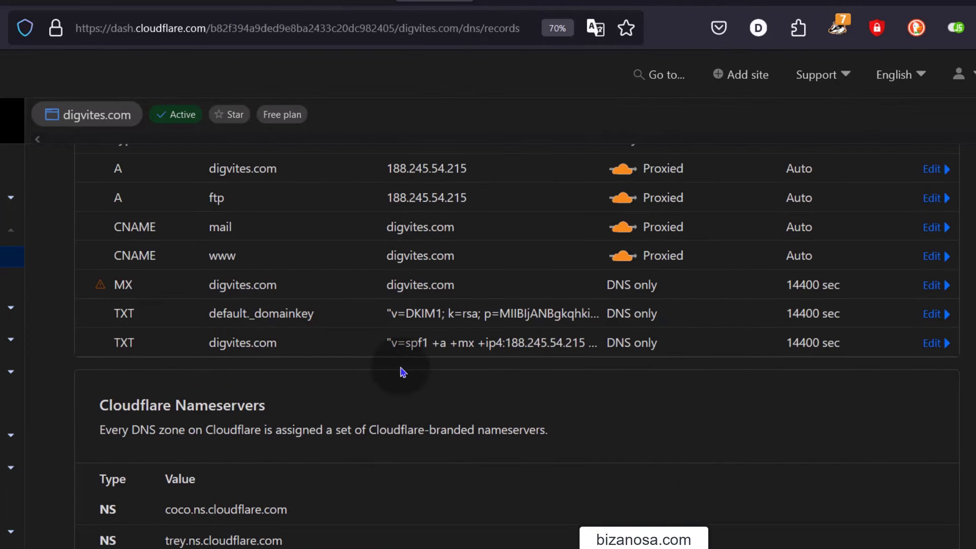
scroll(261, 251, up, 2)
drag(216, 247, 267, 246)
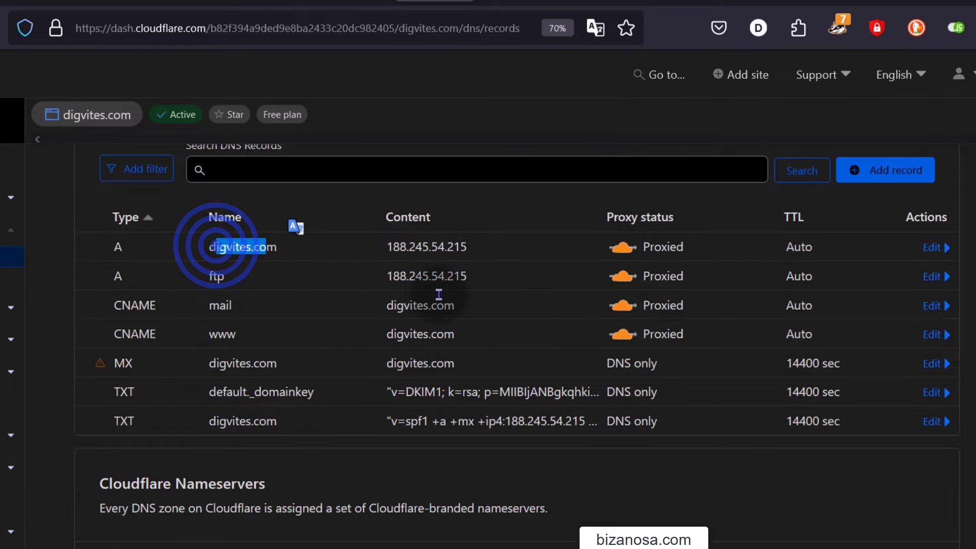
click(430, 448)
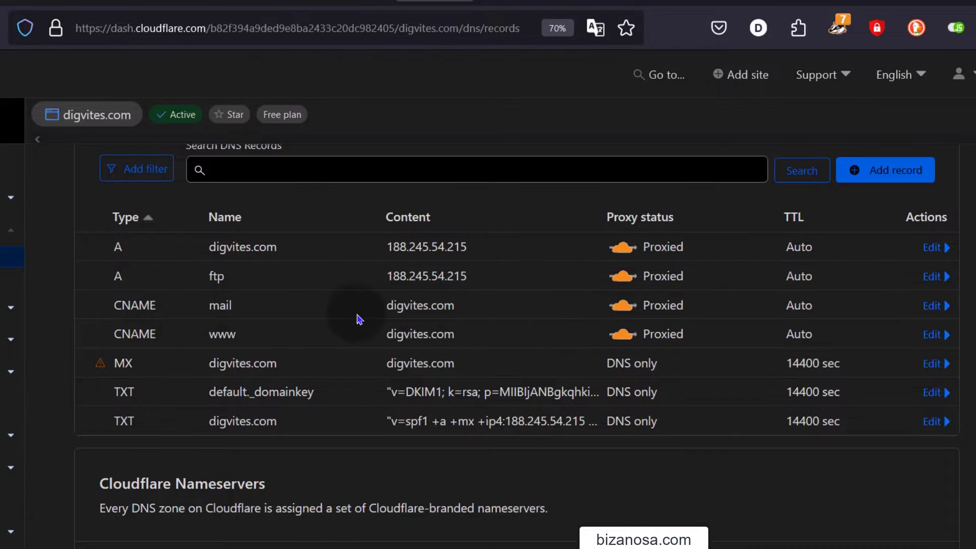
drag(406, 246, 467, 247)
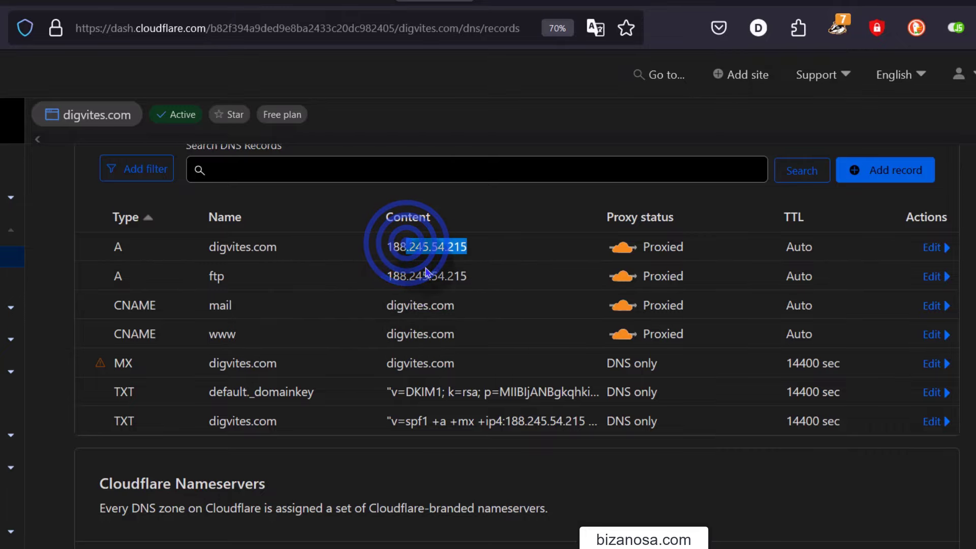
double_click(443, 246)
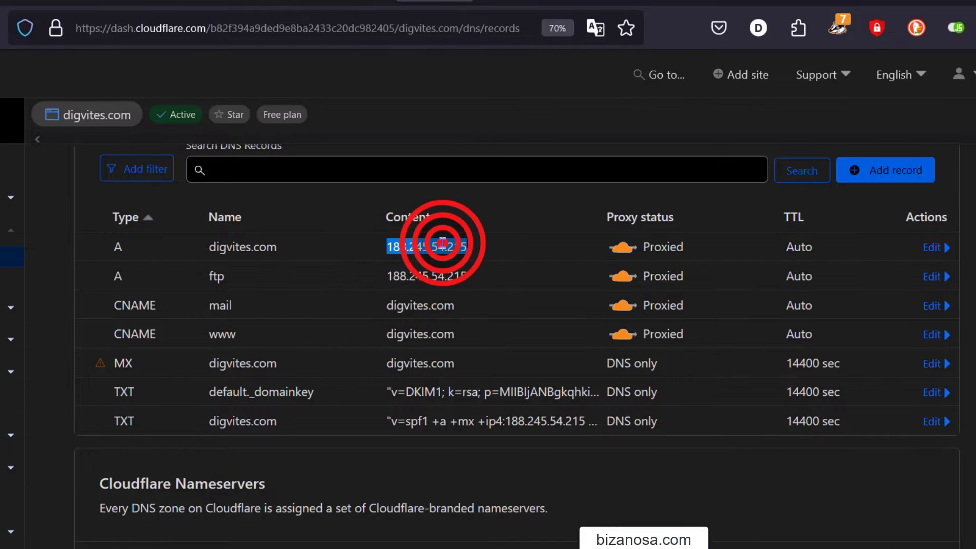
right_click(443, 246)
click(469, 173)
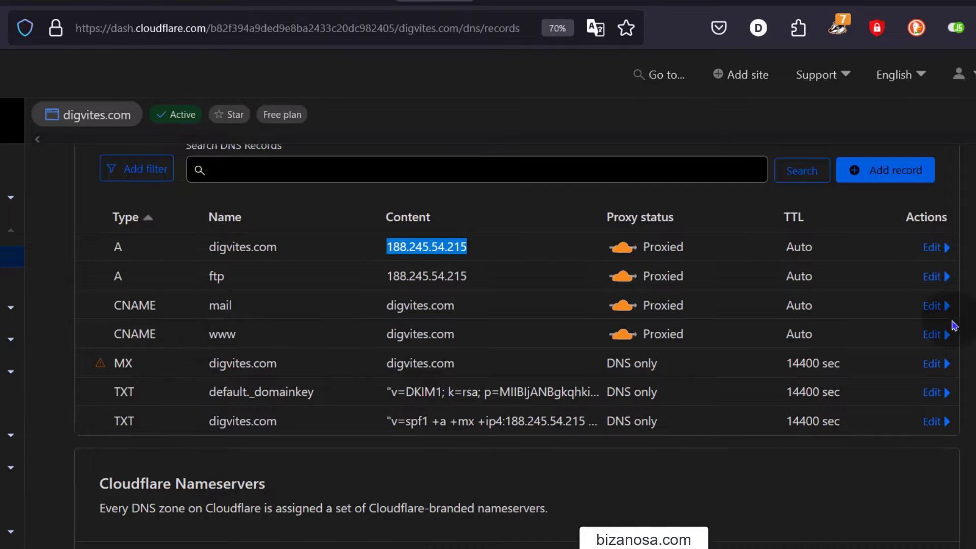
- Change the mail CNAME to an A record with IPv4 188.245.54.215, DNS only, and save
click(934, 307)
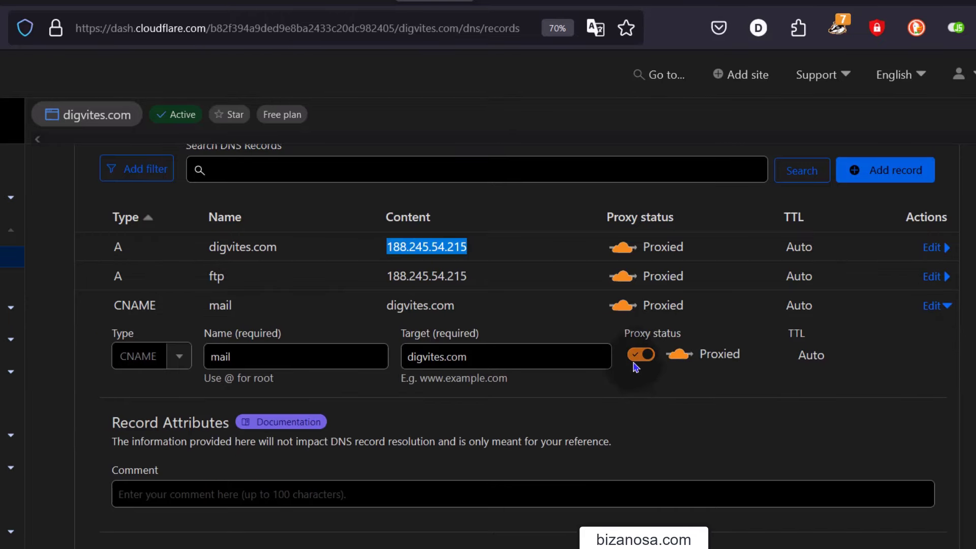
click(181, 360)
click(152, 386)
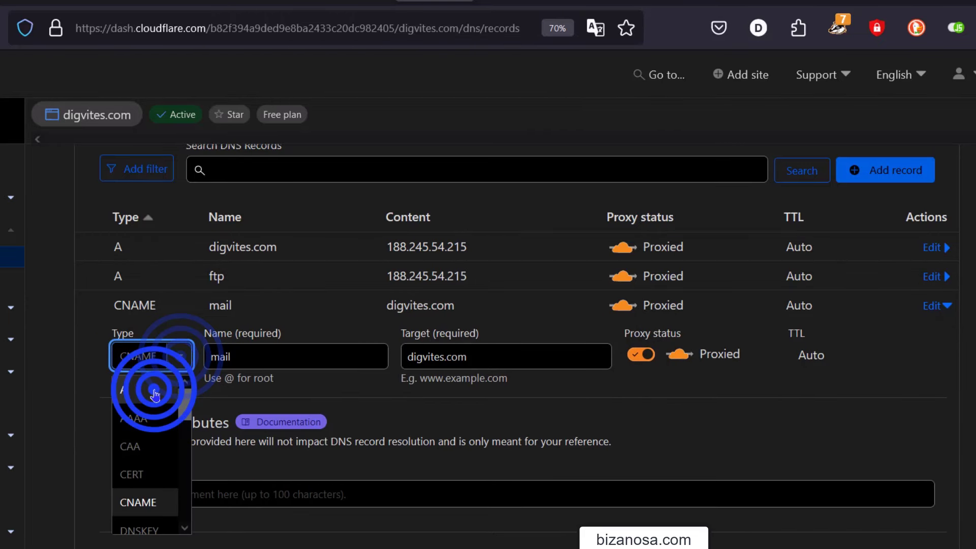
click(283, 354)
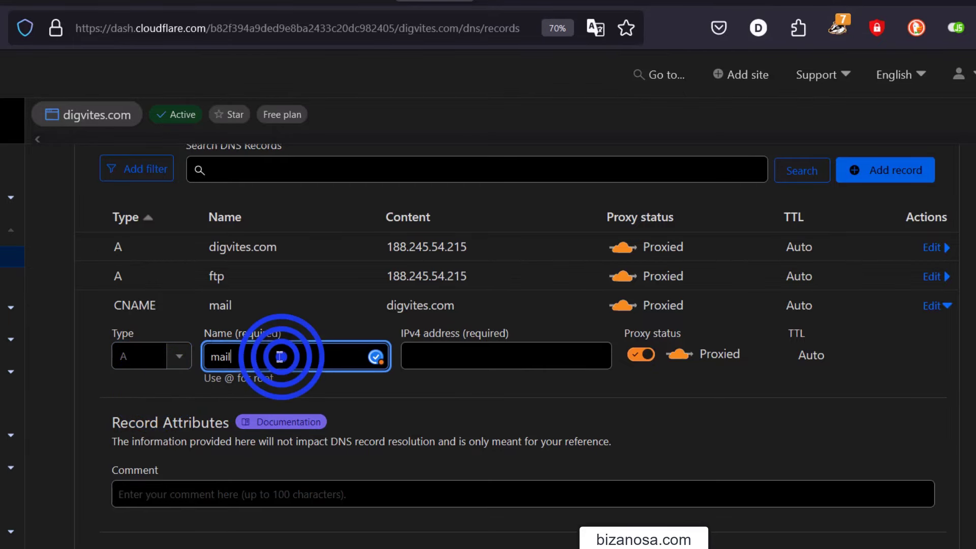
click(461, 359)
right_click(462, 358)
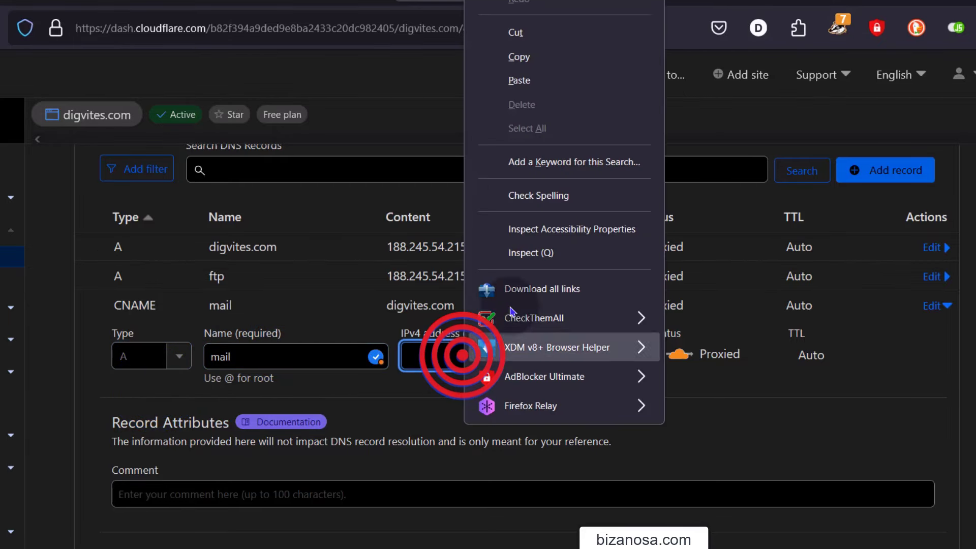
click(557, 73)
click(660, 405)
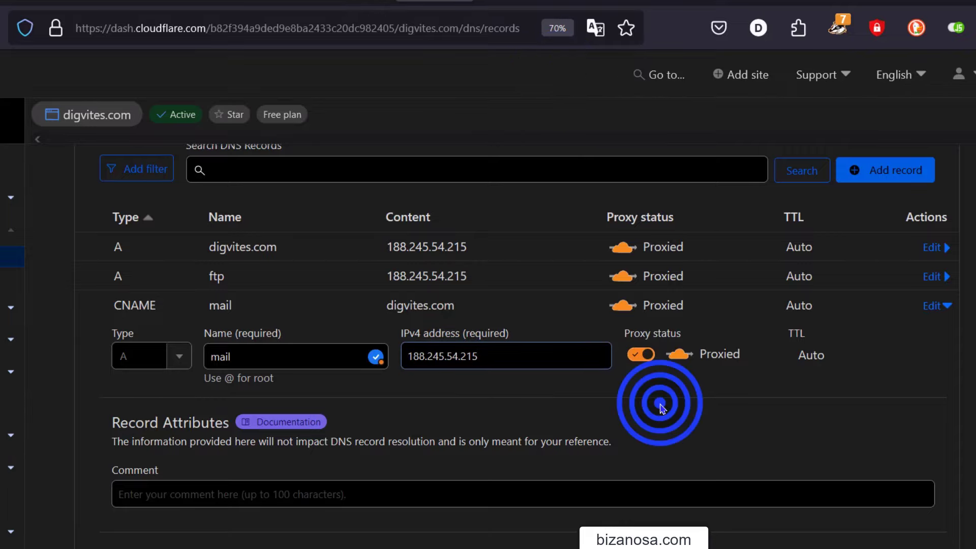
click(642, 355)
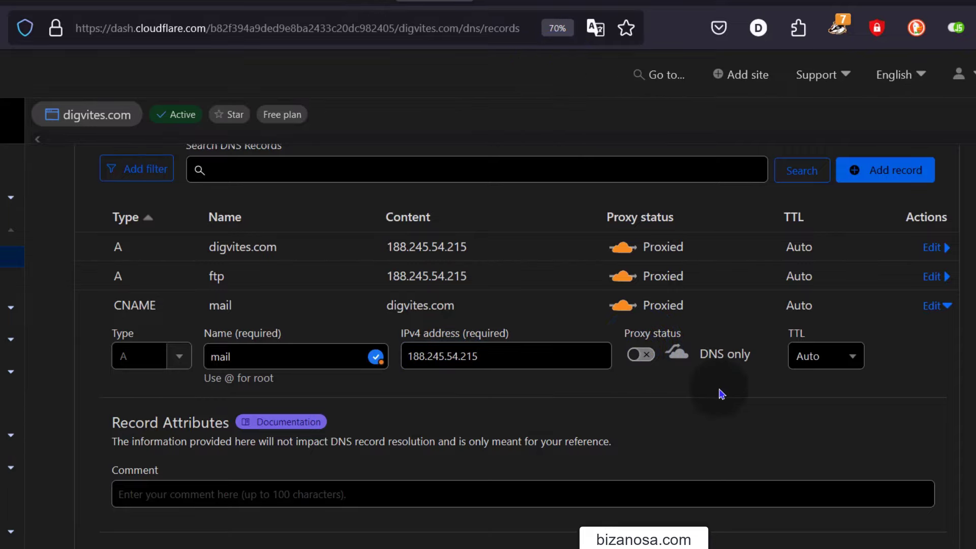
scroll(718, 387, down, 2)
click(928, 494)
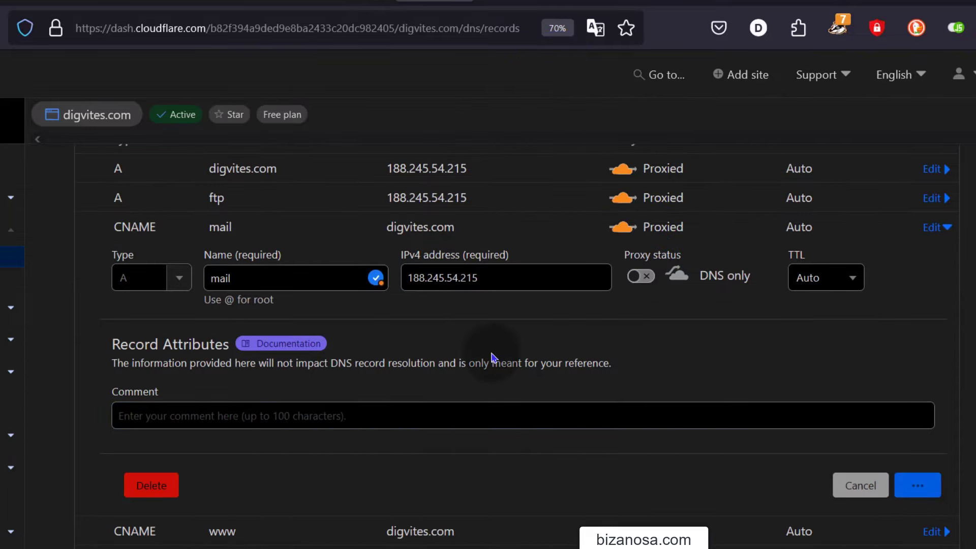
scroll(370, 201, up, 2)
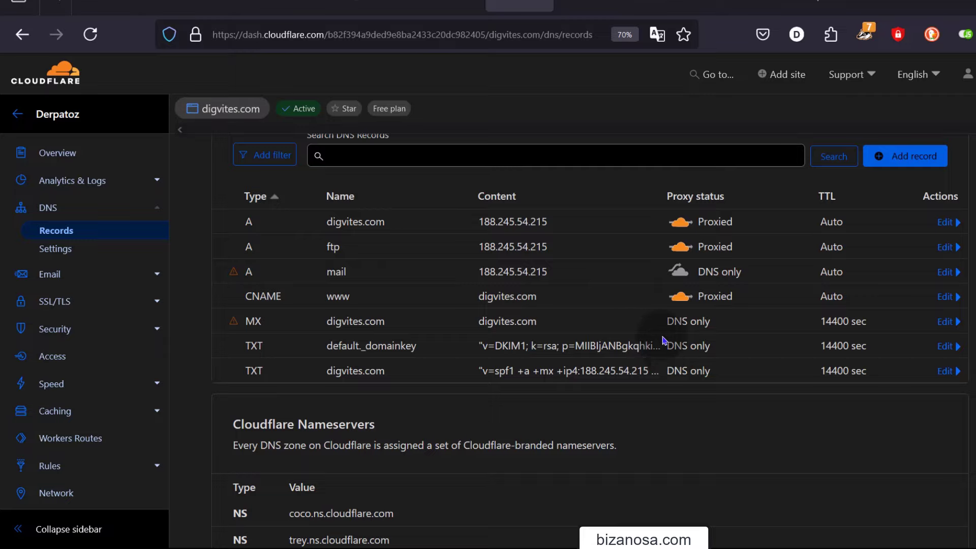
- Copy the root record's IP address 188.245.54.215
right_click(373, 223)
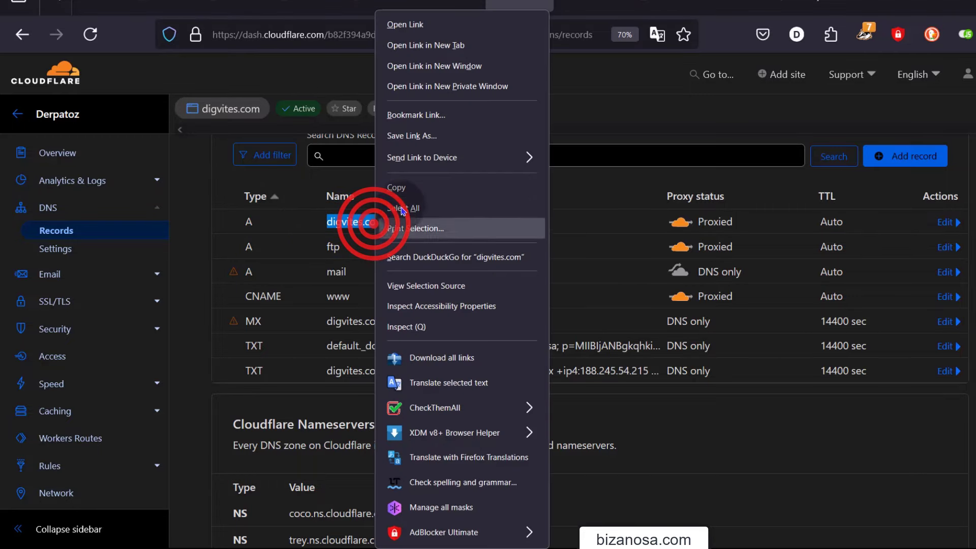
click(421, 188)
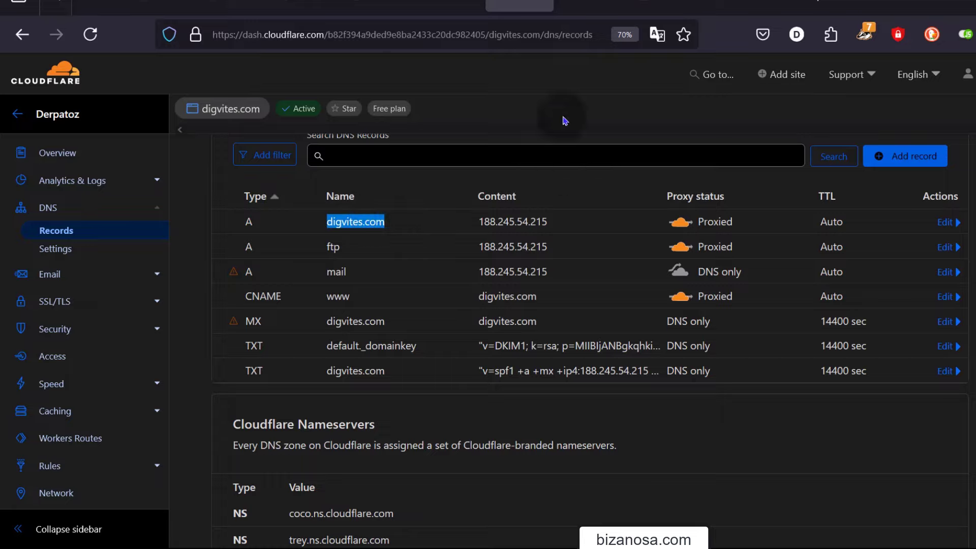
click(563, 116)
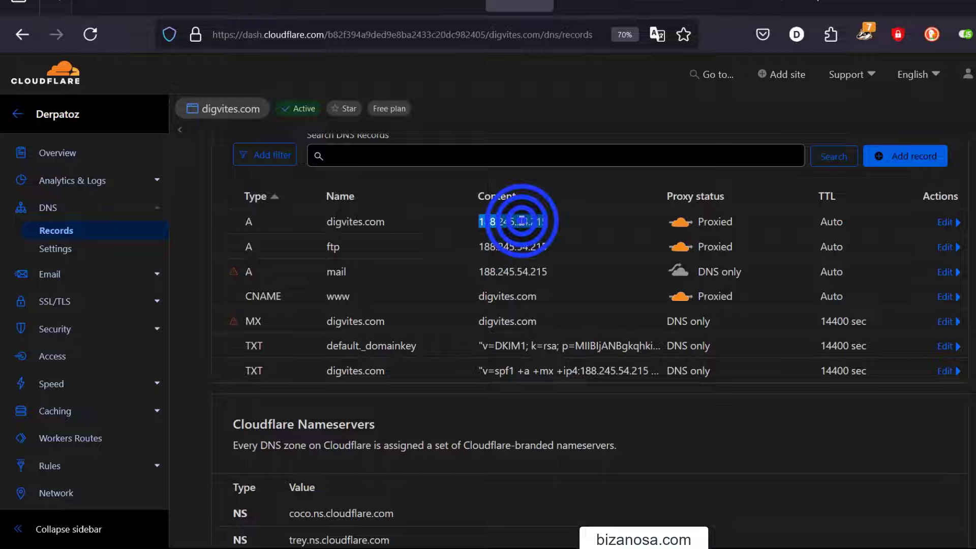
right_click(521, 221)
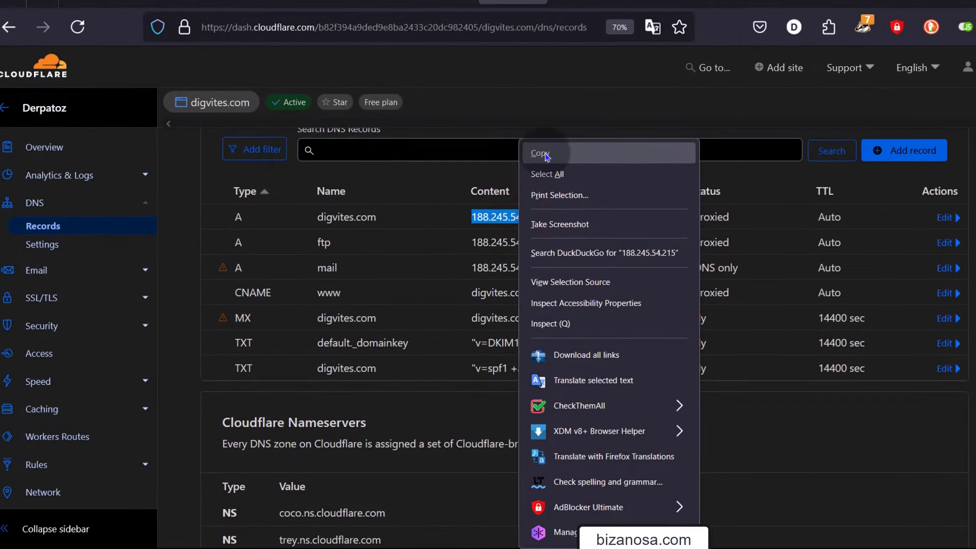
click(543, 152)
- Add a proxied A record named store pointing to 188.245.54.215
click(913, 149)
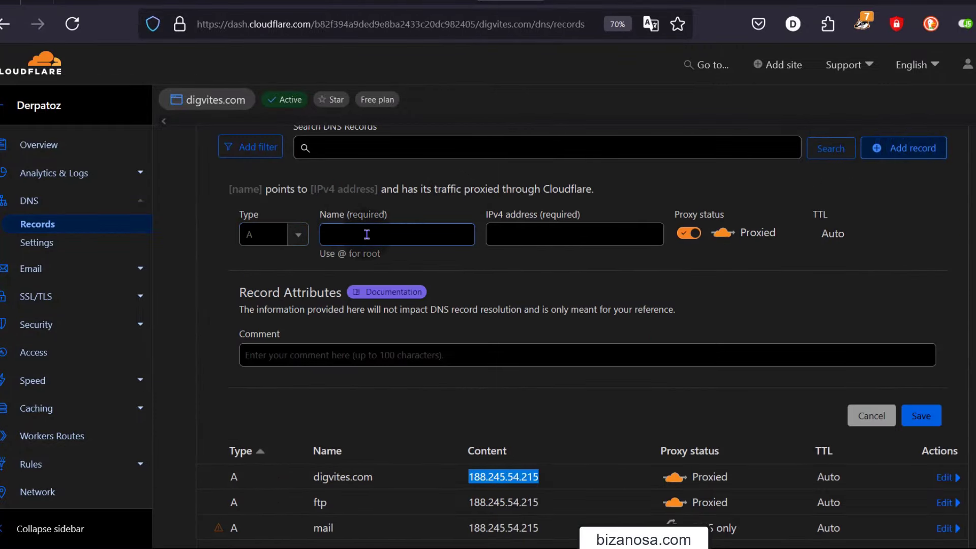
click(367, 234)
text(store)
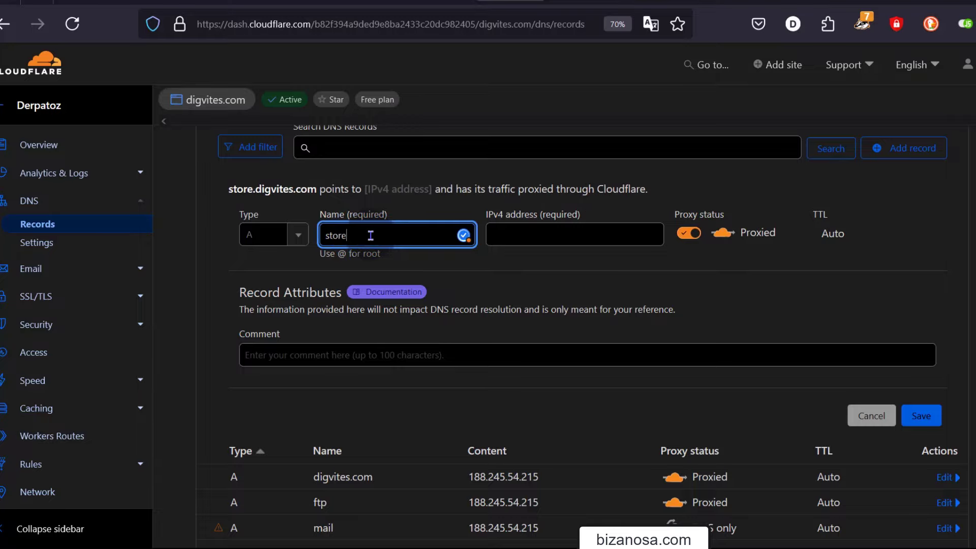
click(518, 235)
right_click(523, 235)
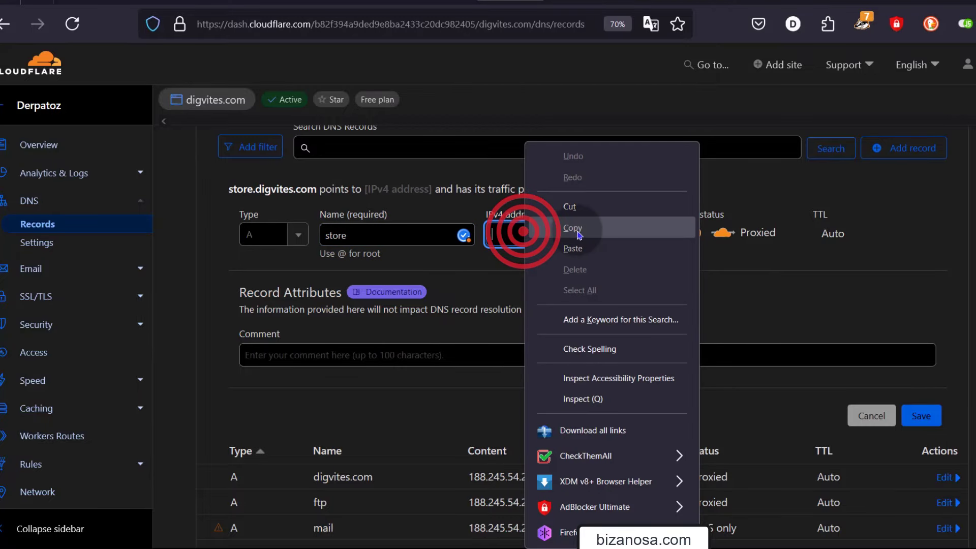
click(589, 248)
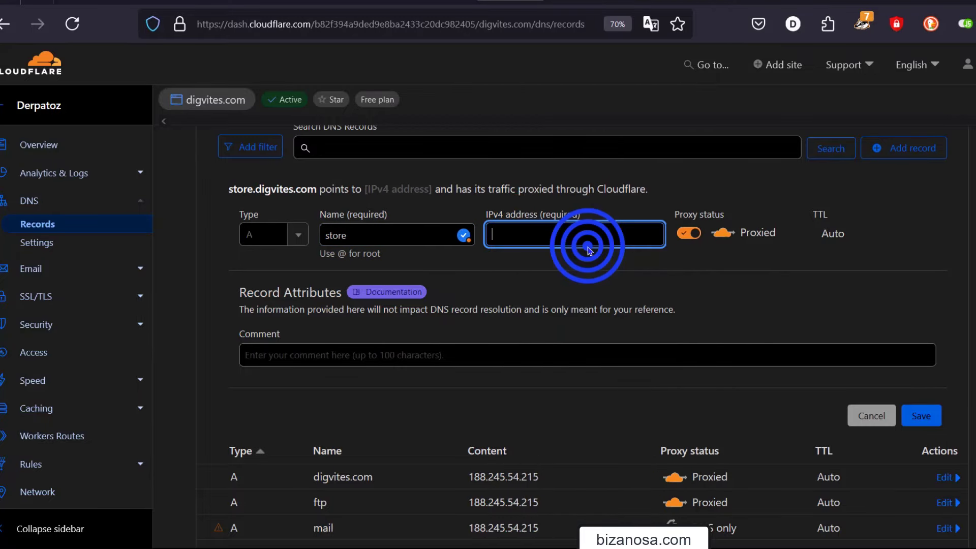
click(766, 265)
click(920, 416)
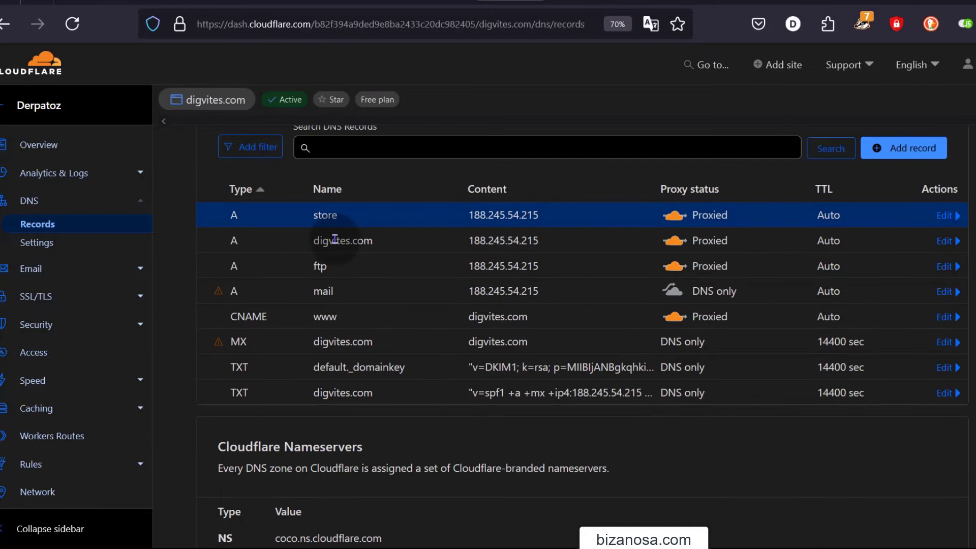
- Copy the root domain name digvites.com from the records list
click(327, 214)
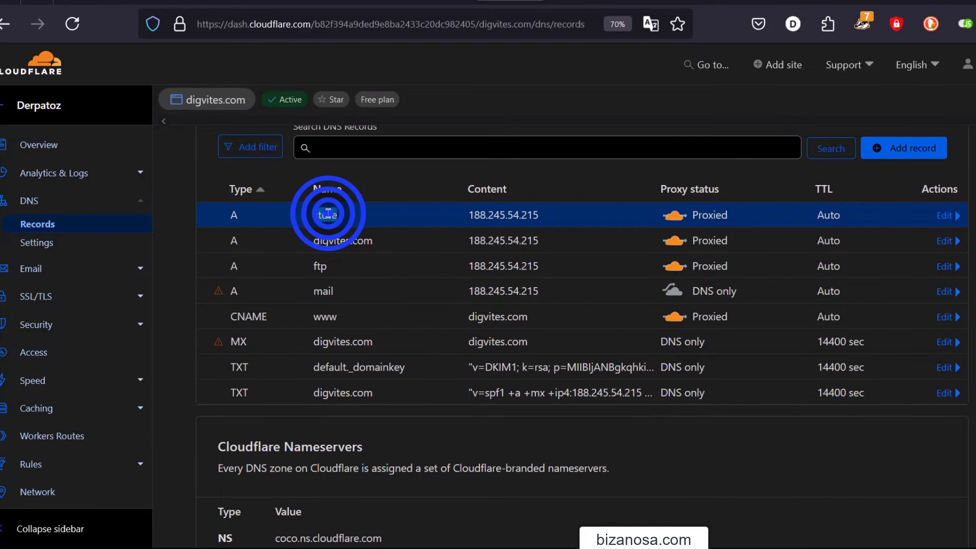
double_click(335, 244)
right_click(336, 244)
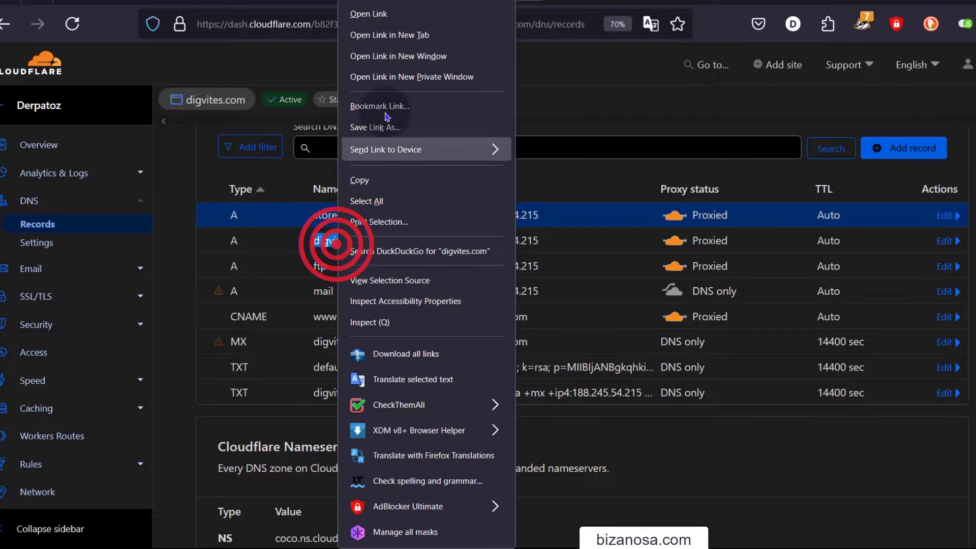
click(375, 180)
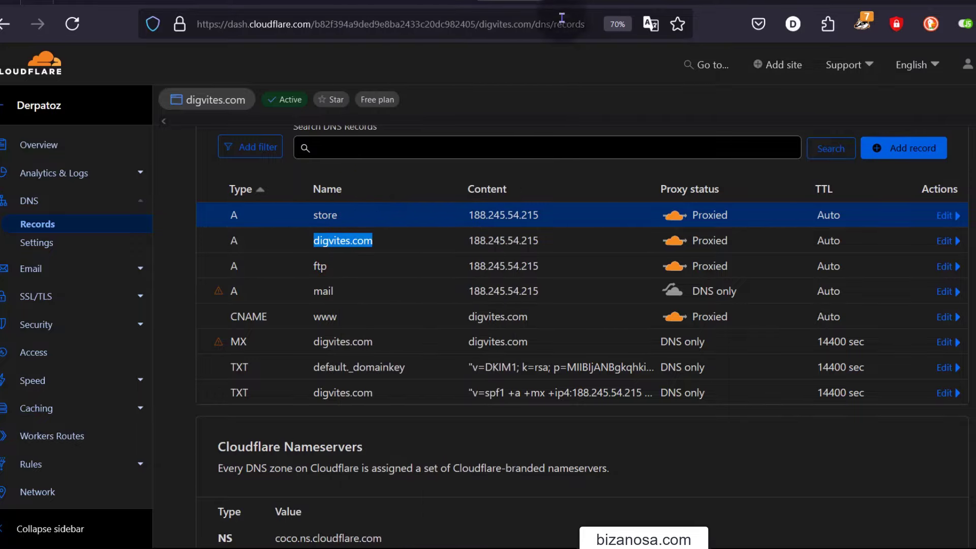
- Load store.digvites.com in the site's browser tab
click(579, 1)
drag(227, 23, 154, 24)
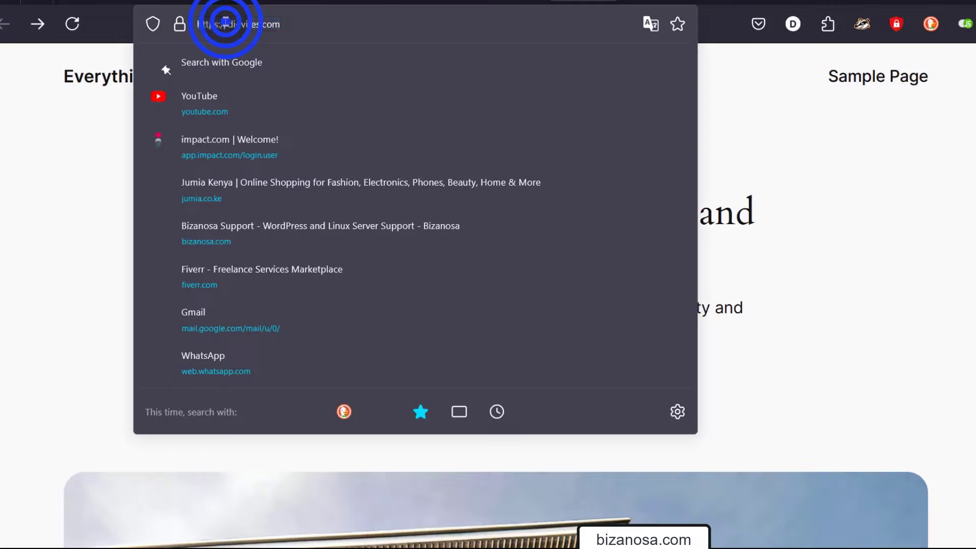
text(store.)
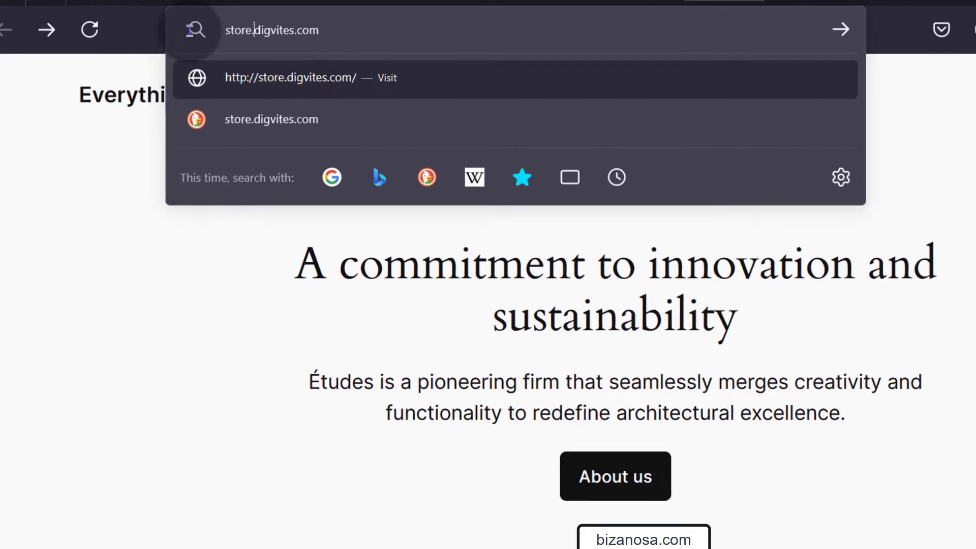
key(Return)
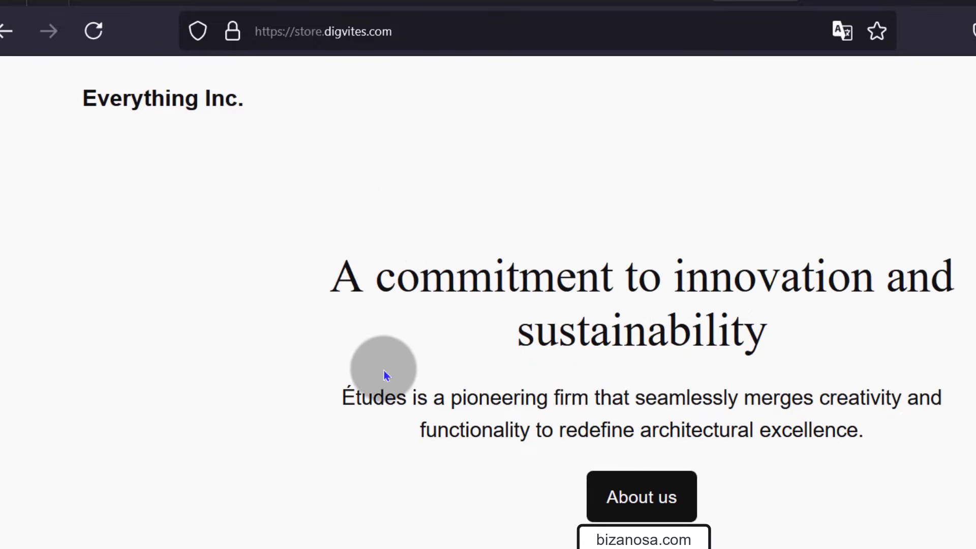
- Copy the full store.digvites.com address from the address bar
drag(293, 32, 385, 29)
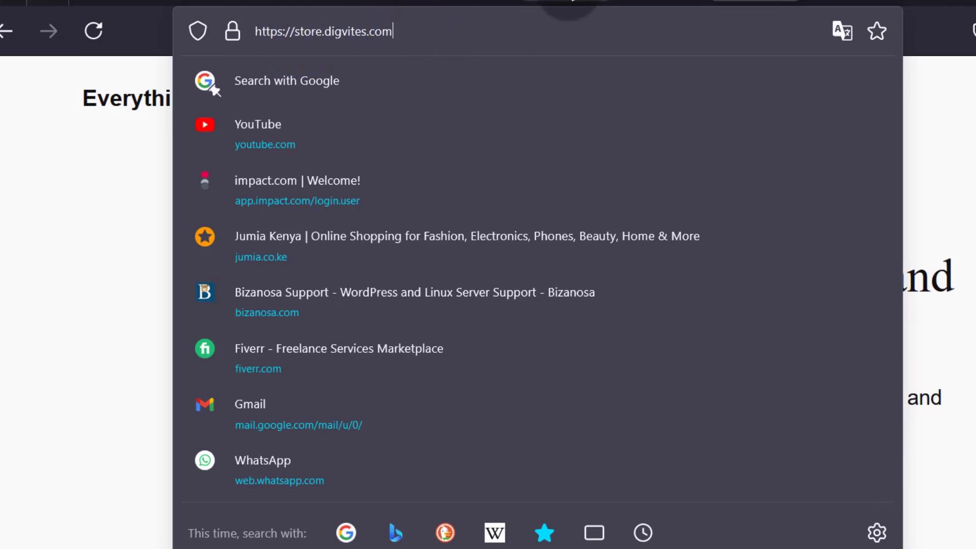
drag(295, 31, 367, 32)
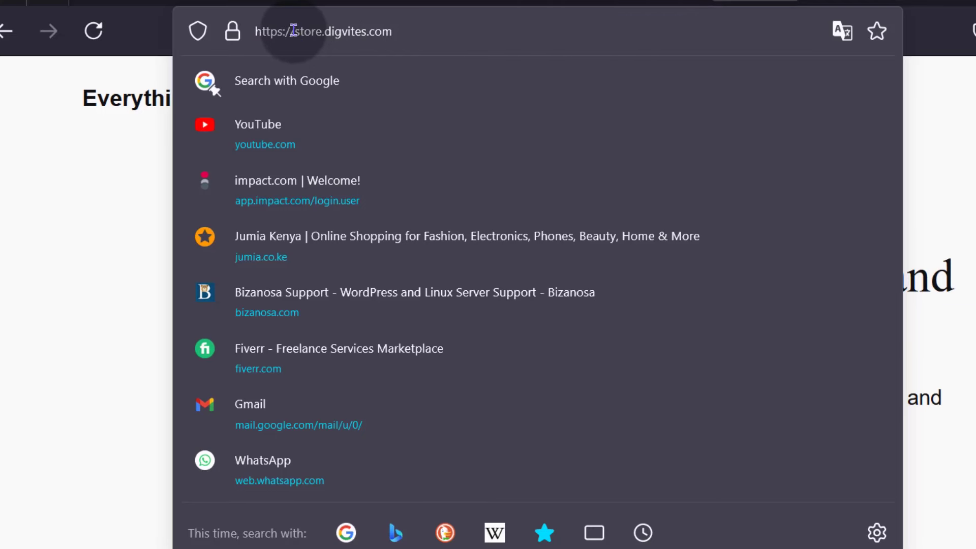
drag(294, 31, 395, 30)
right_click(376, 31)
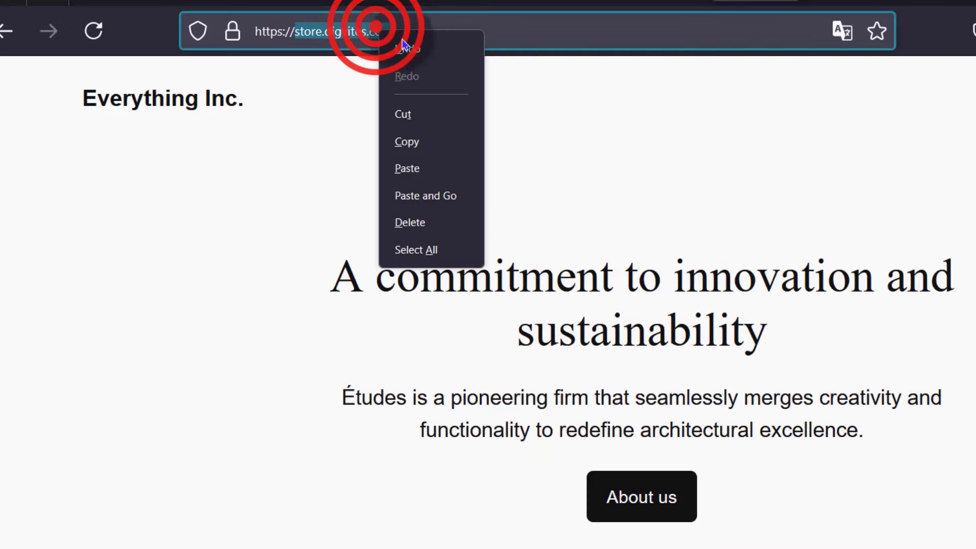
click(429, 140)
- Return to the cPanel home page and open Domains from the Domains section
click(470, 1)
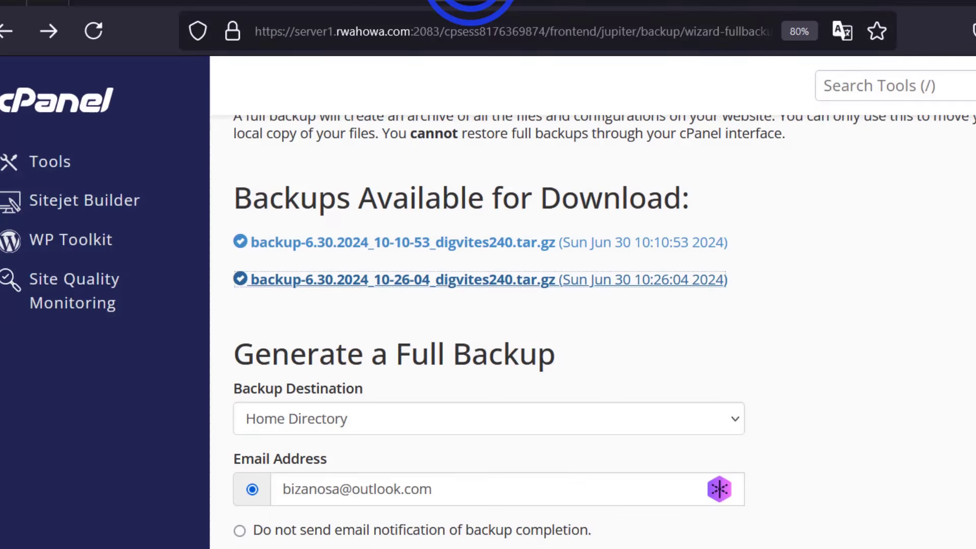
scroll(377, 382, up, 4)
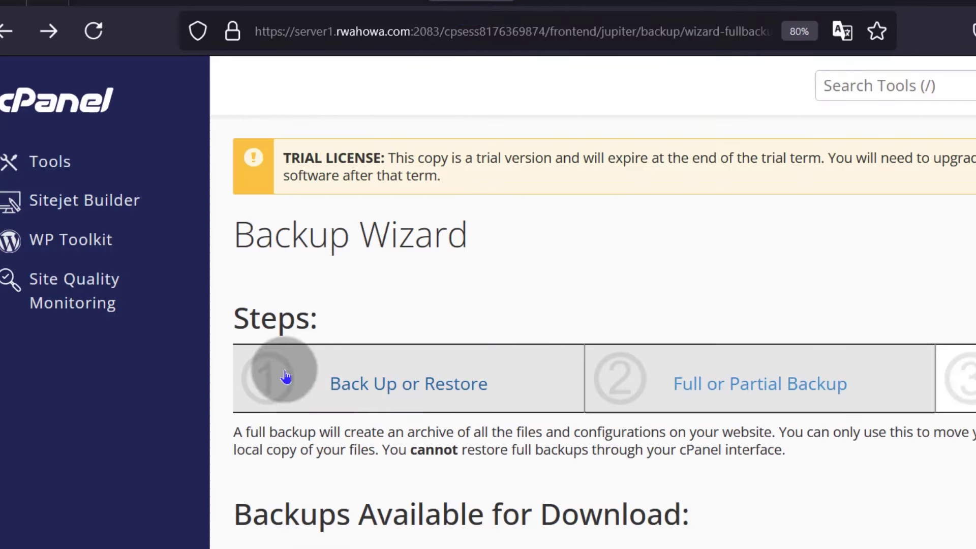
click(41, 99)
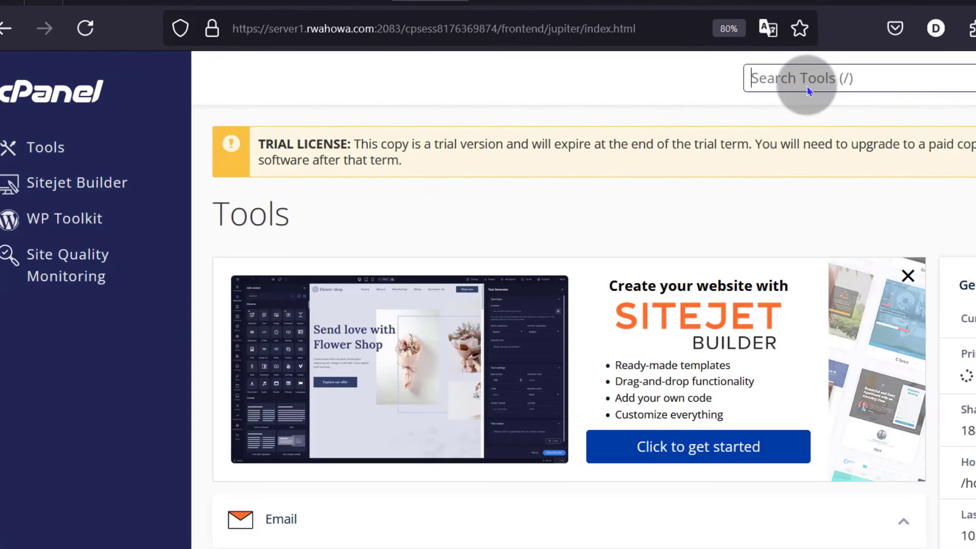
click(879, 85)
scroll(516, 318, down, 10)
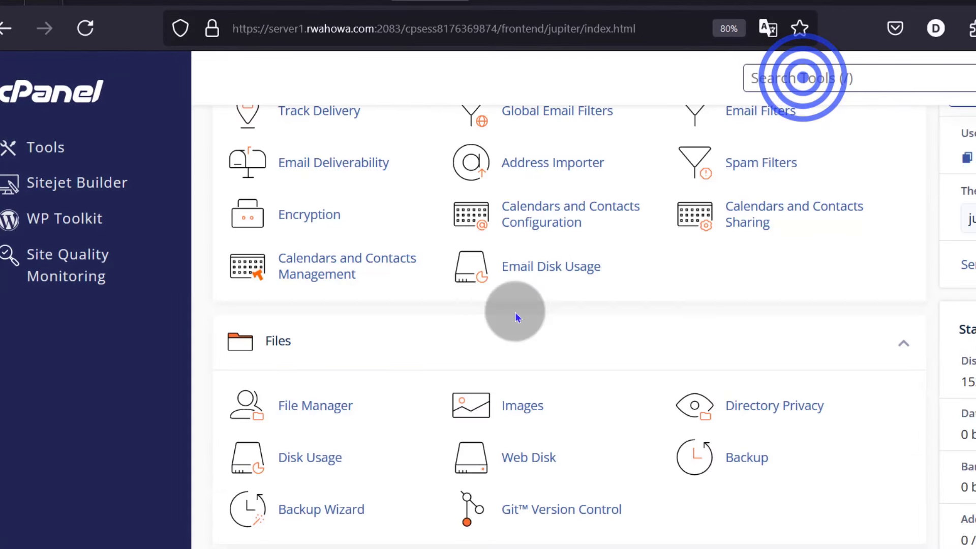
scroll(524, 310, up, 7)
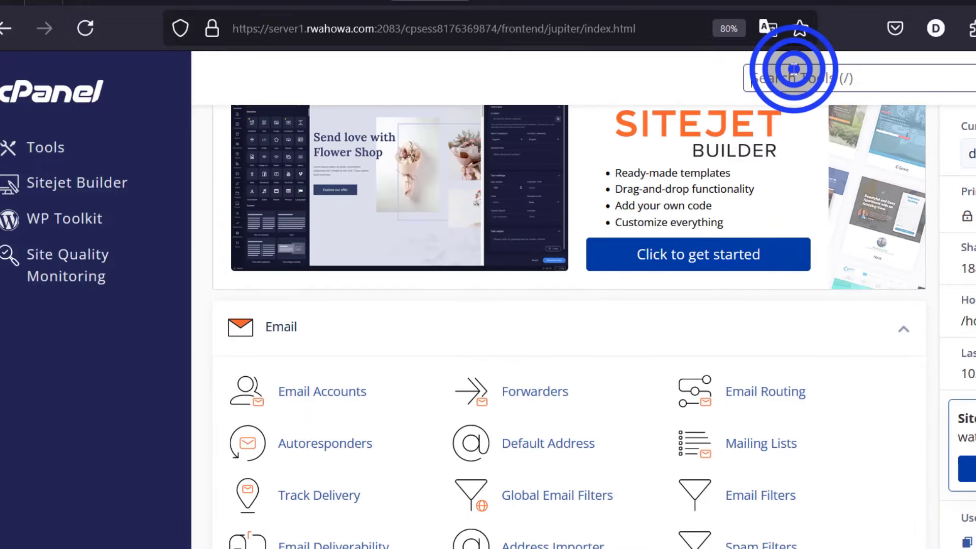
scroll(477, 320, down, 4)
scroll(414, 323, down, 10)
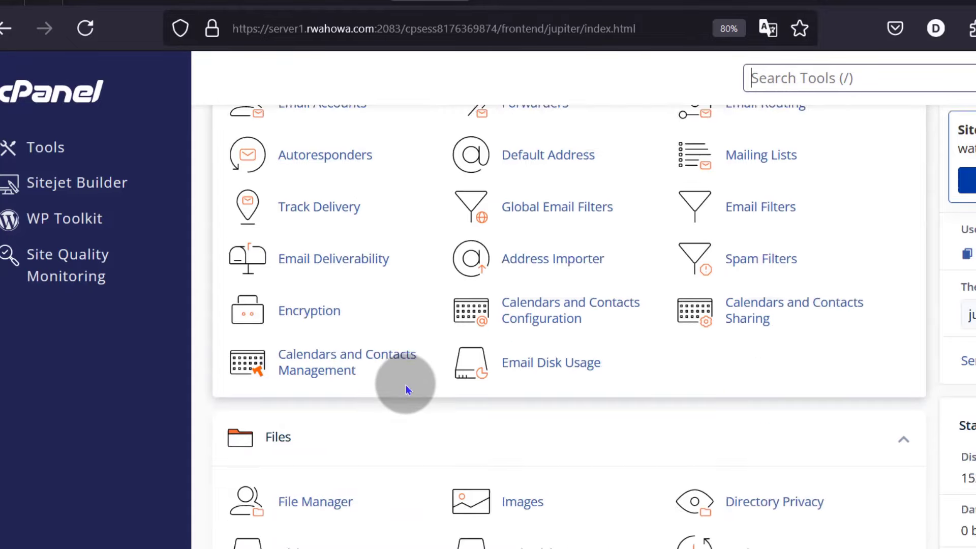
scroll(356, 366, down, 4)
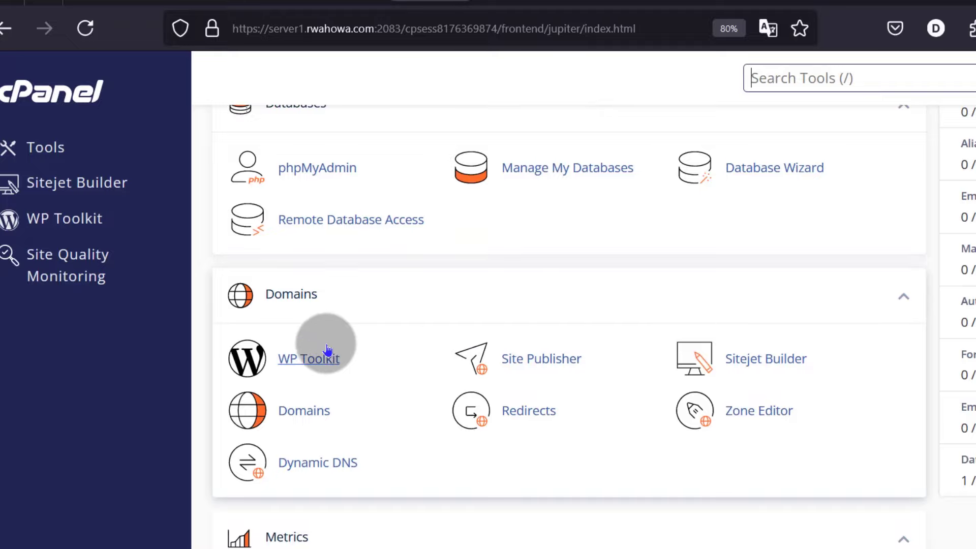
scroll(342, 410, down, 2)
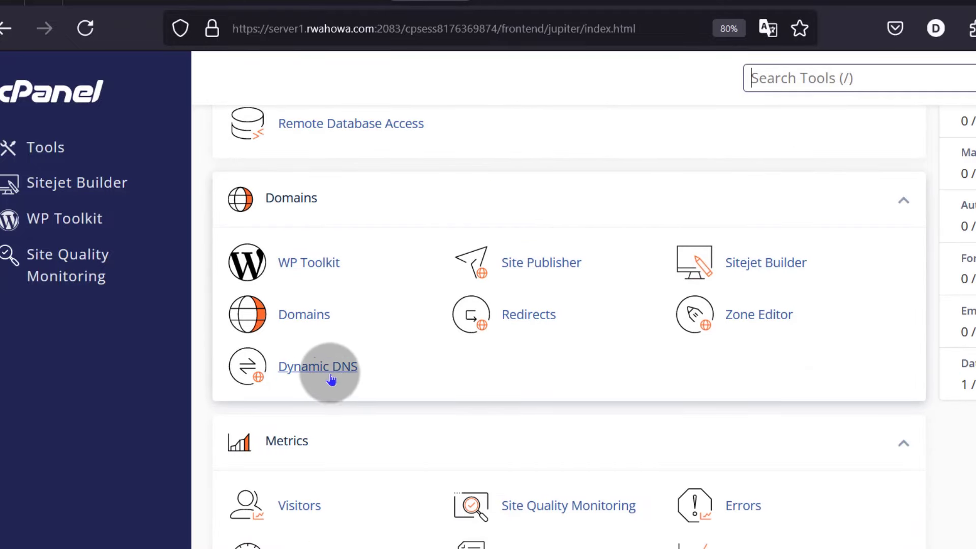
click(302, 315)
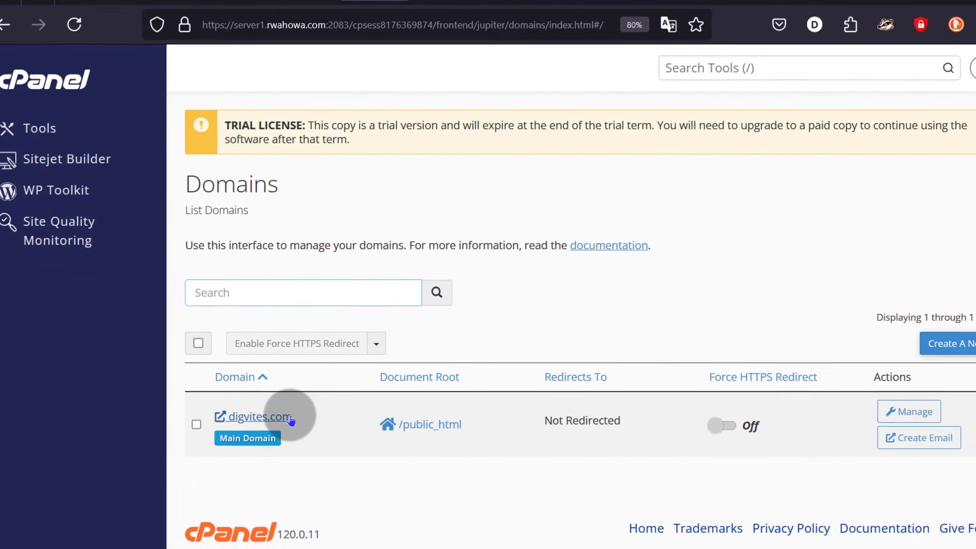
- Create domain store.digvites.com with document root /public_html/store.digvites.com
click(973, 348)
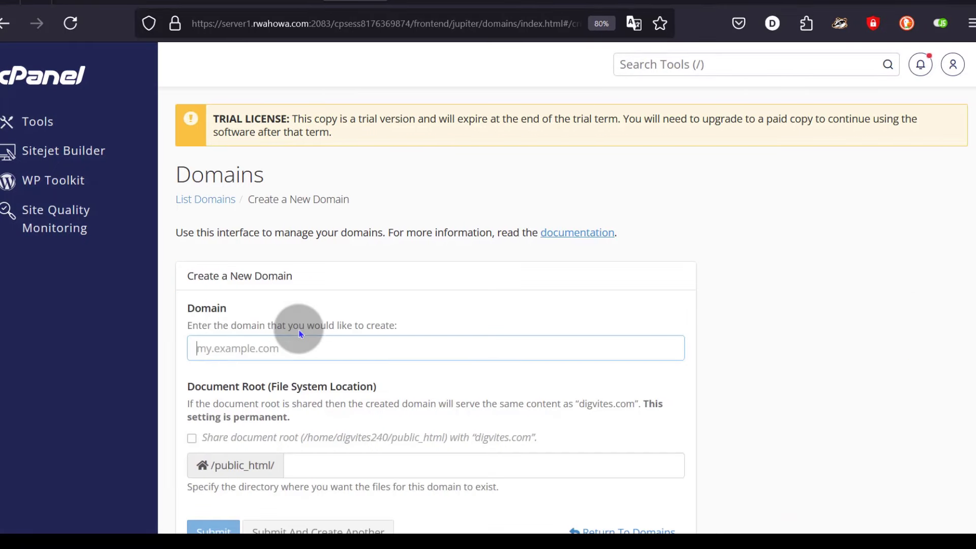
scroll(301, 333, down, 2)
right_click(257, 226)
click(320, 241)
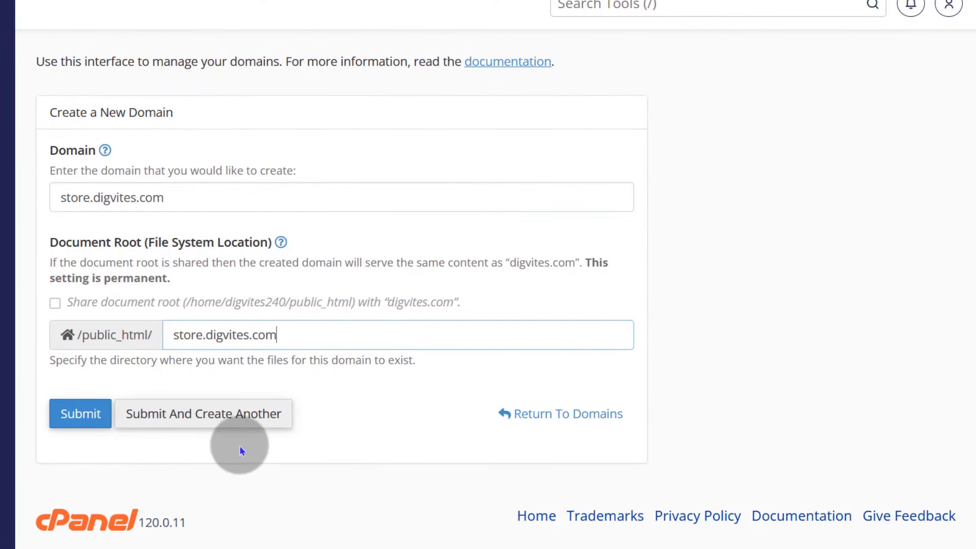
click(77, 417)
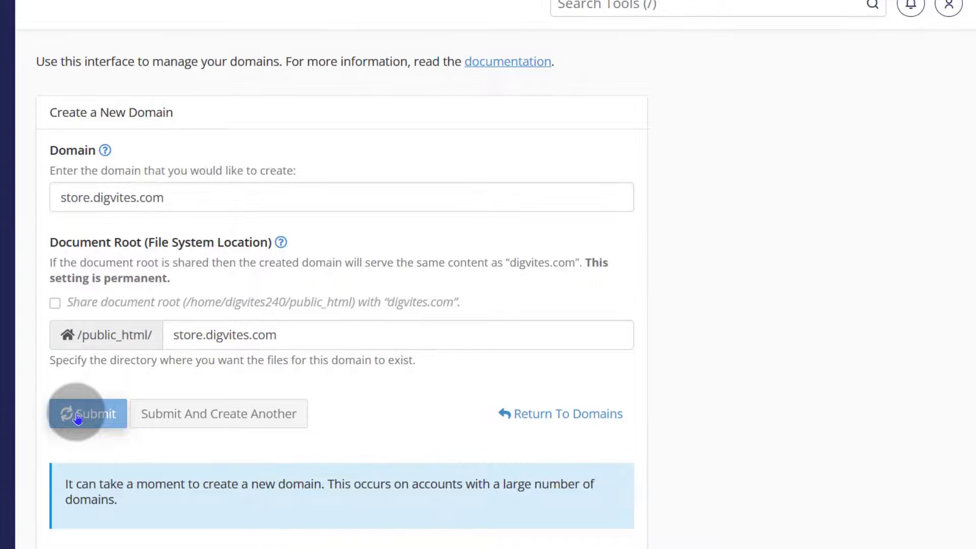
scroll(269, 356, down, 1)
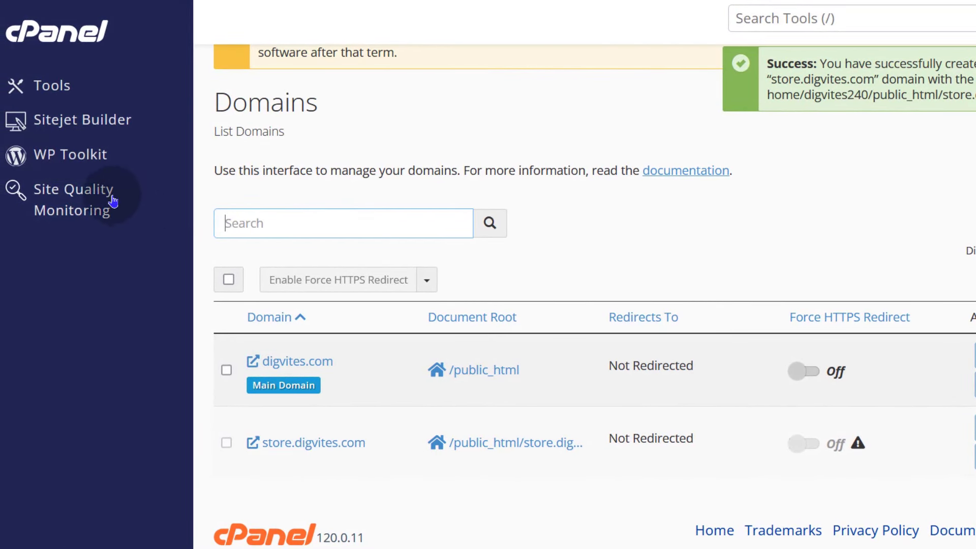
- In WP Toolkit, follow the reported HTTPS redirect issue to the redirect settings
click(57, 160)
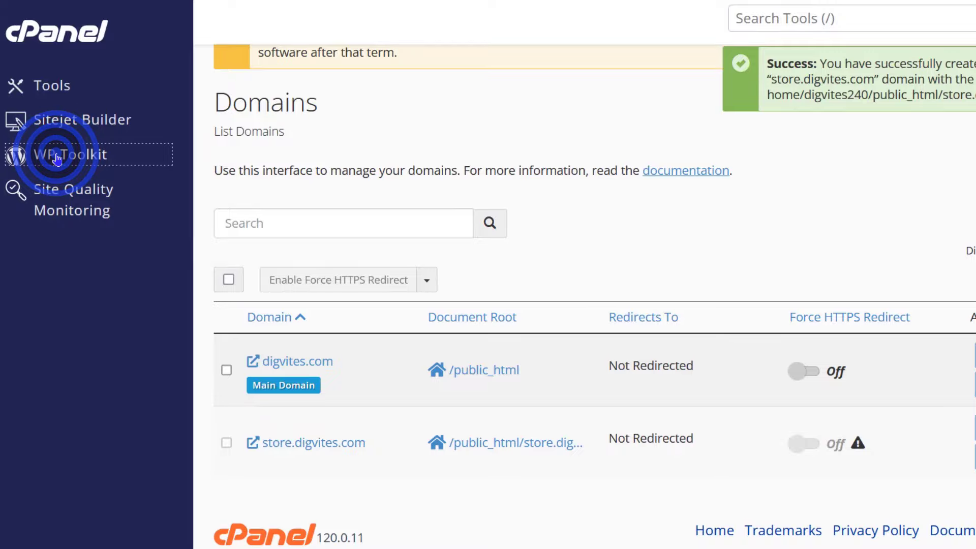
scroll(762, 320, up, 7)
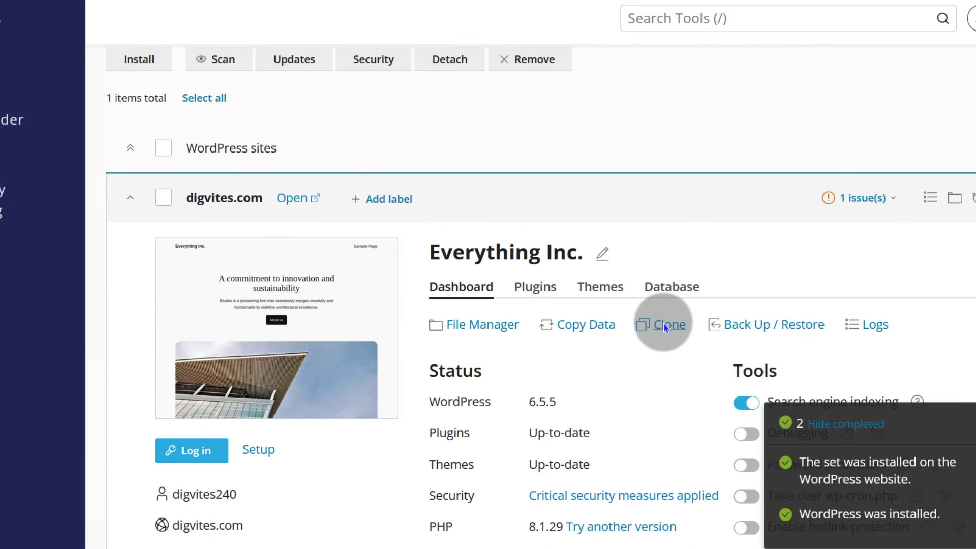
scroll(663, 325, up, 2)
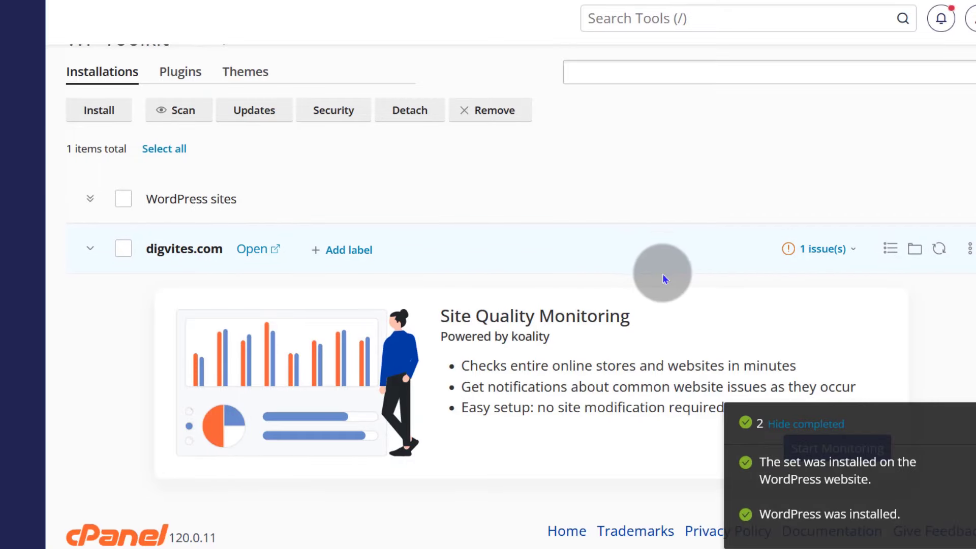
click(842, 248)
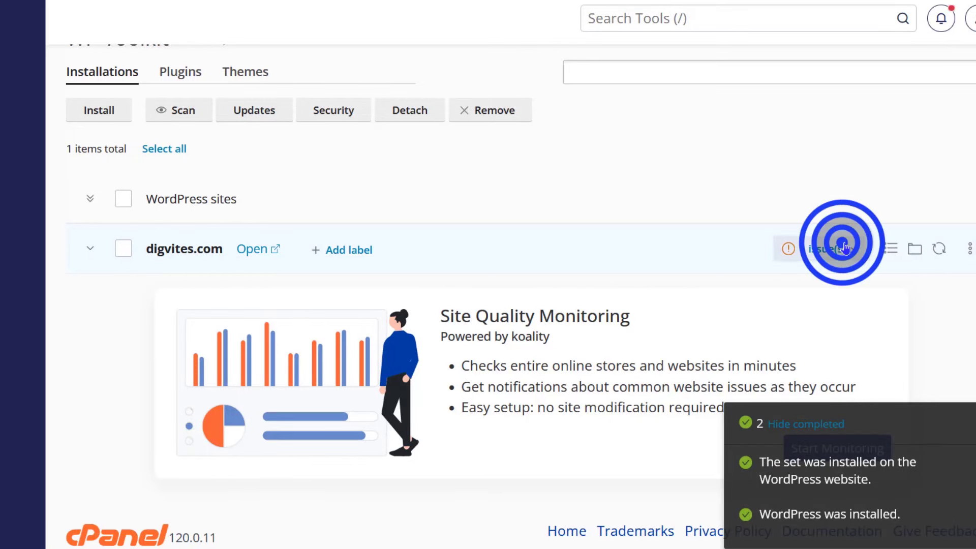
click(850, 320)
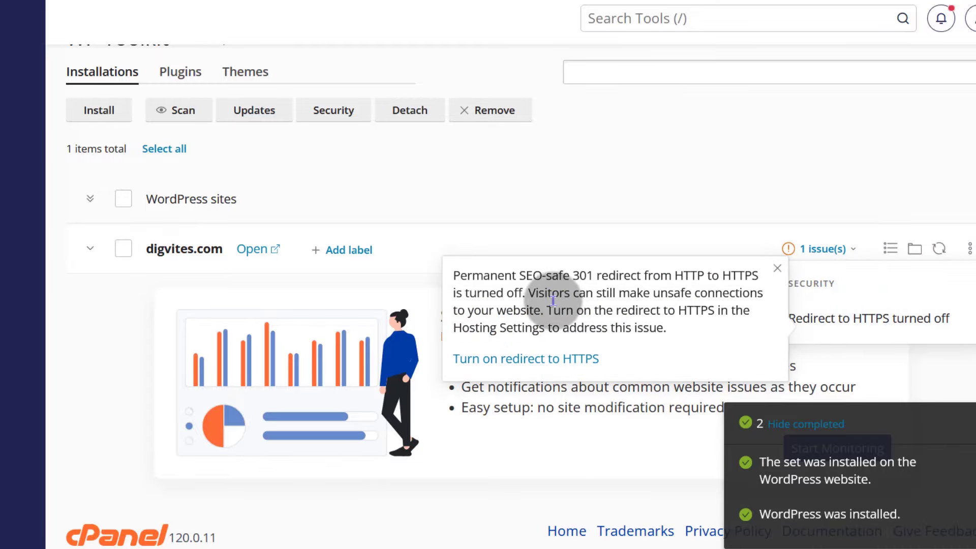
click(504, 360)
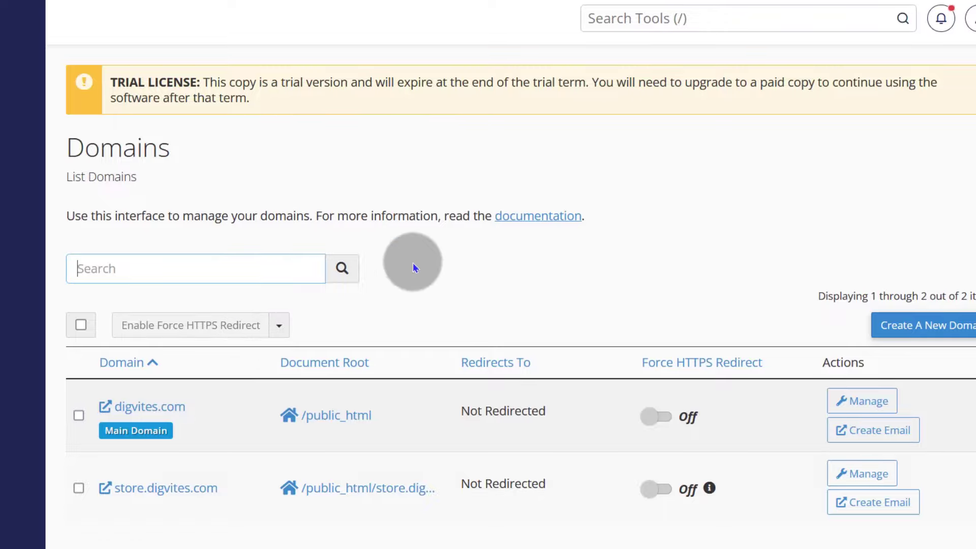
- Switch on Force HTTPS Redirect for digvites.com and store.digvites.com
scroll(330, 374, down, 1)
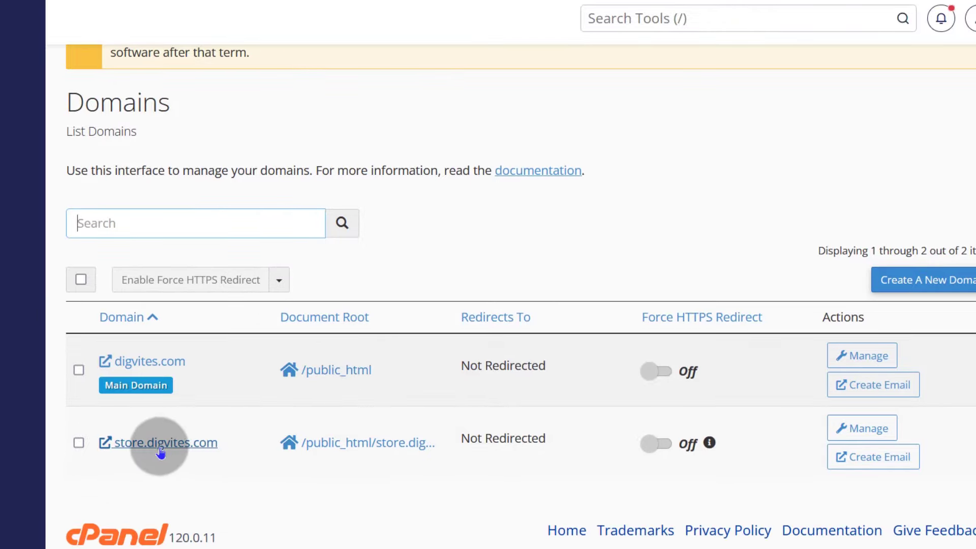
click(662, 449)
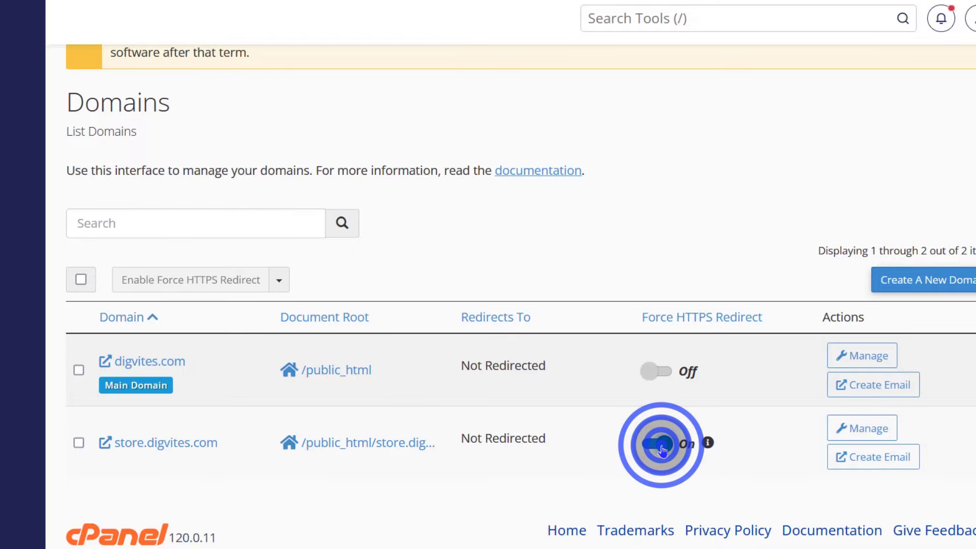
click(662, 449)
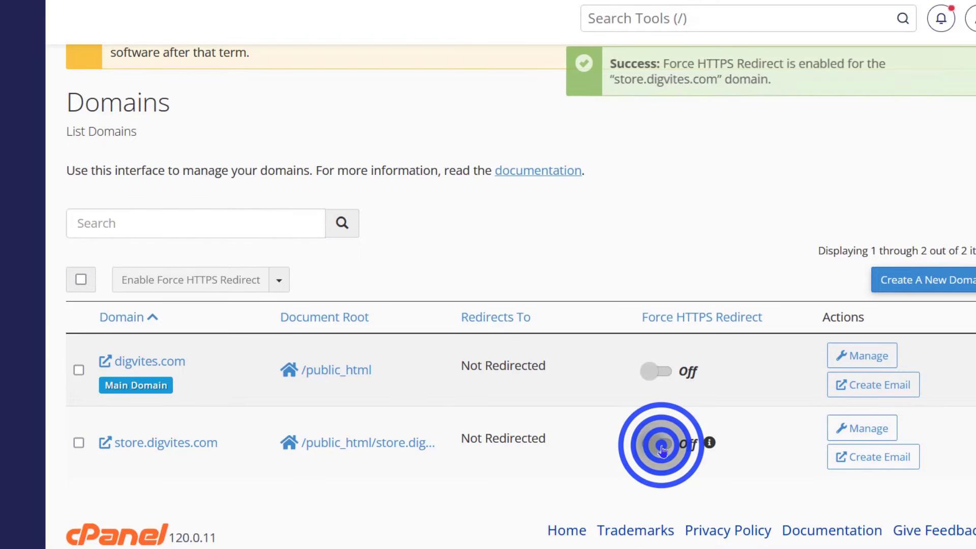
click(657, 372)
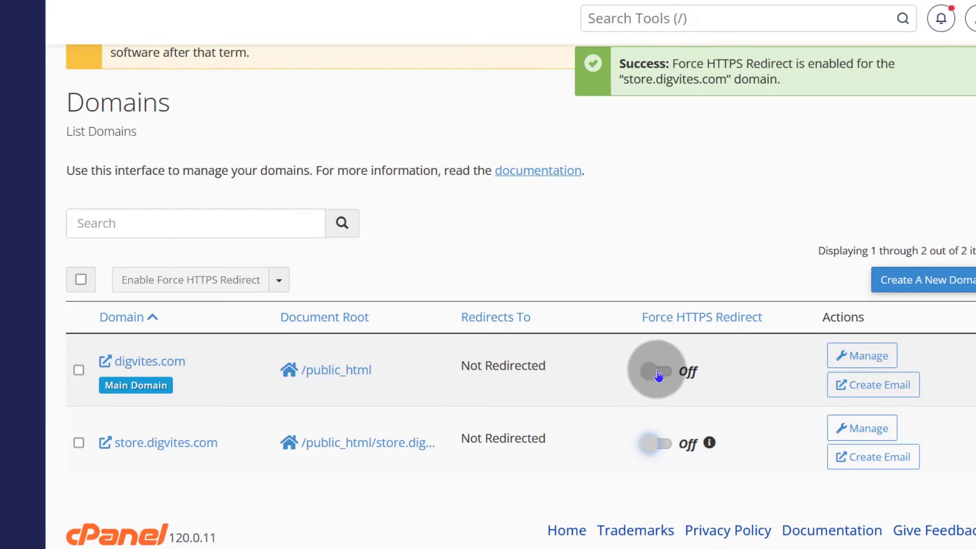
click(661, 445)
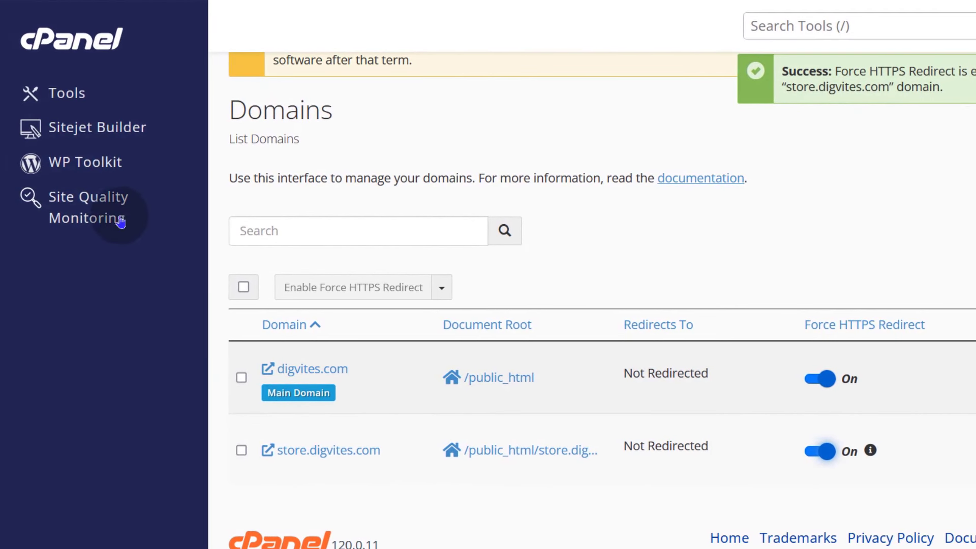
click(77, 163)
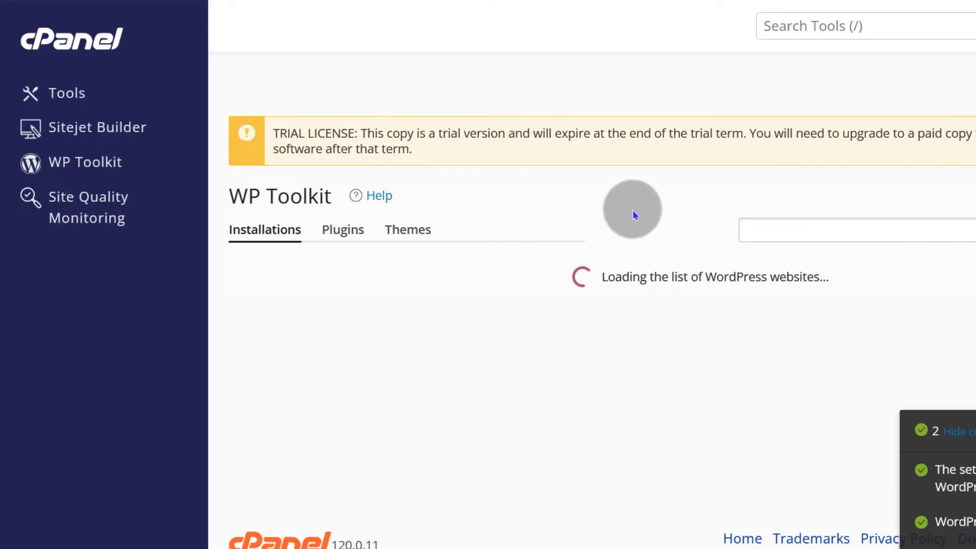
- Start a WordPress installation targeting the store.digvites.com domain
scroll(589, 277, down, 2)
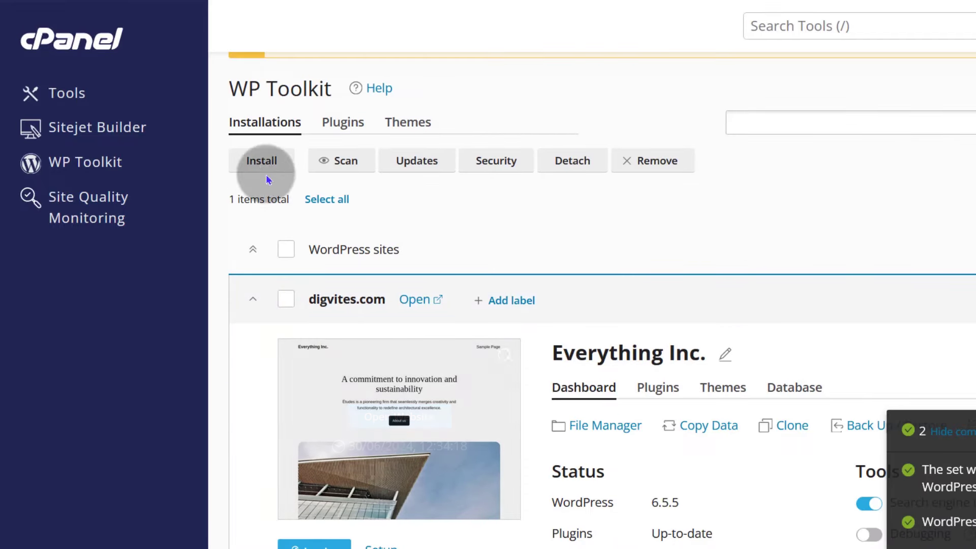
click(253, 160)
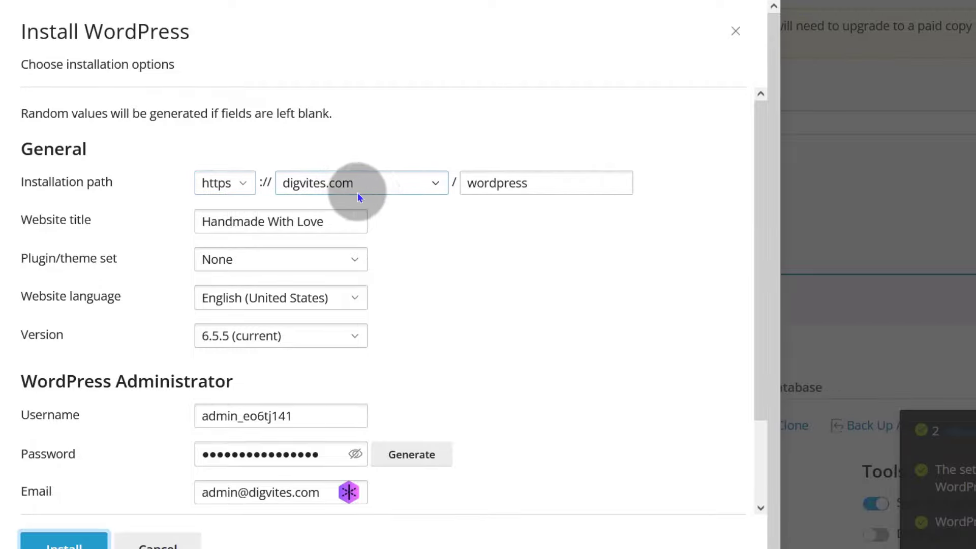
click(429, 182)
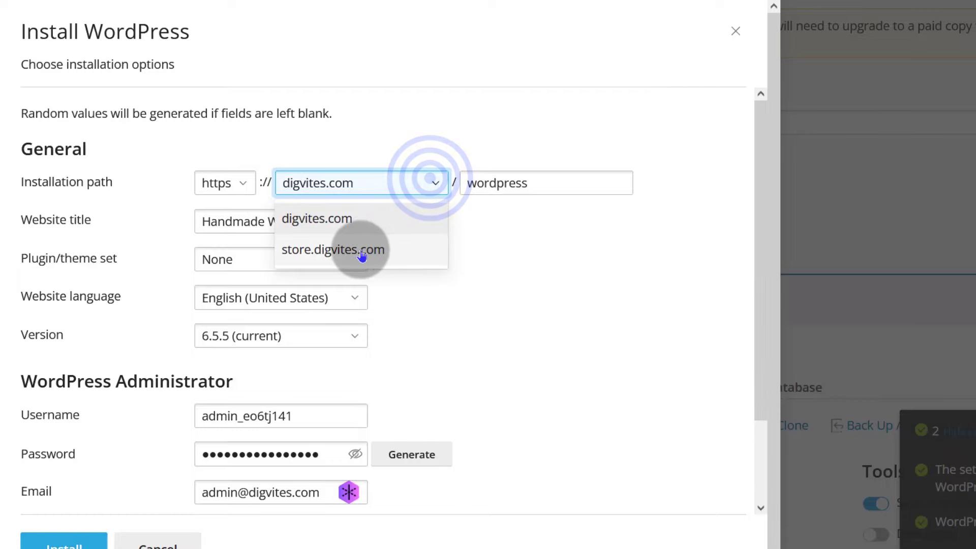
click(353, 251)
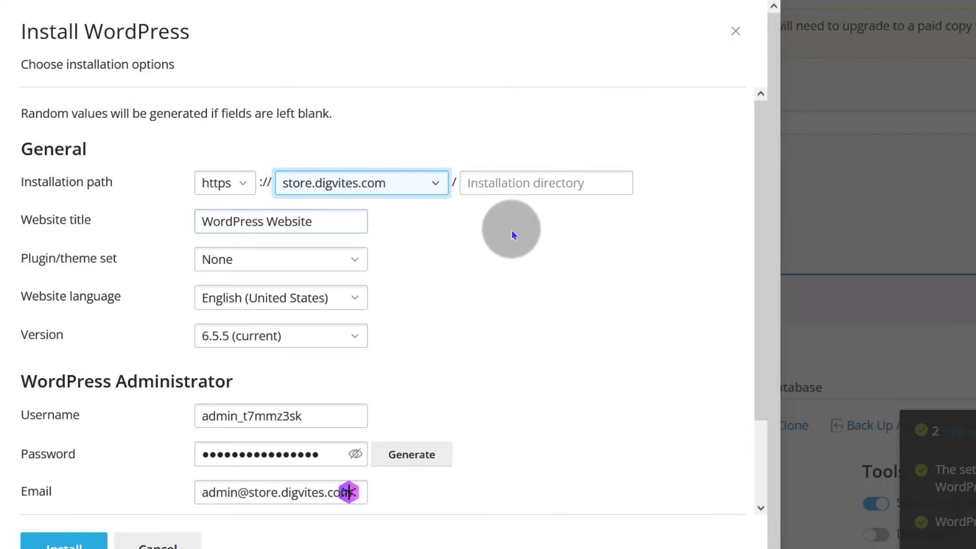
click(460, 183)
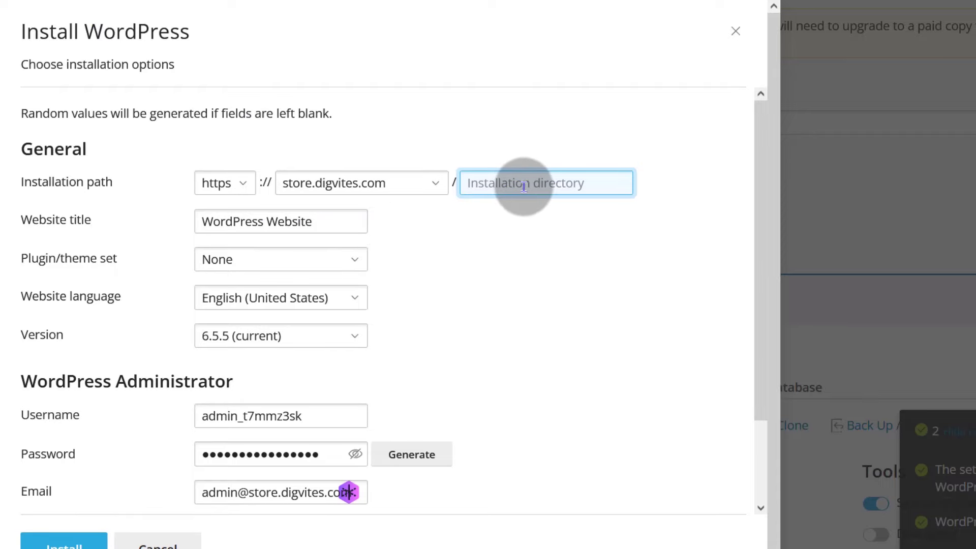
scroll(442, 270, down, 2)
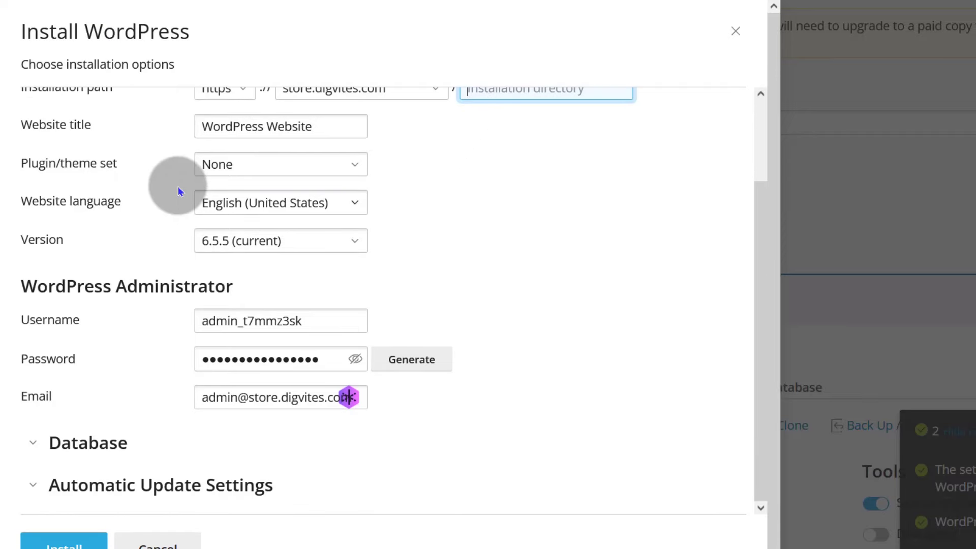
- Title the site WordPress Website Store, choose the E-Commerce pack, and install
click(324, 126)
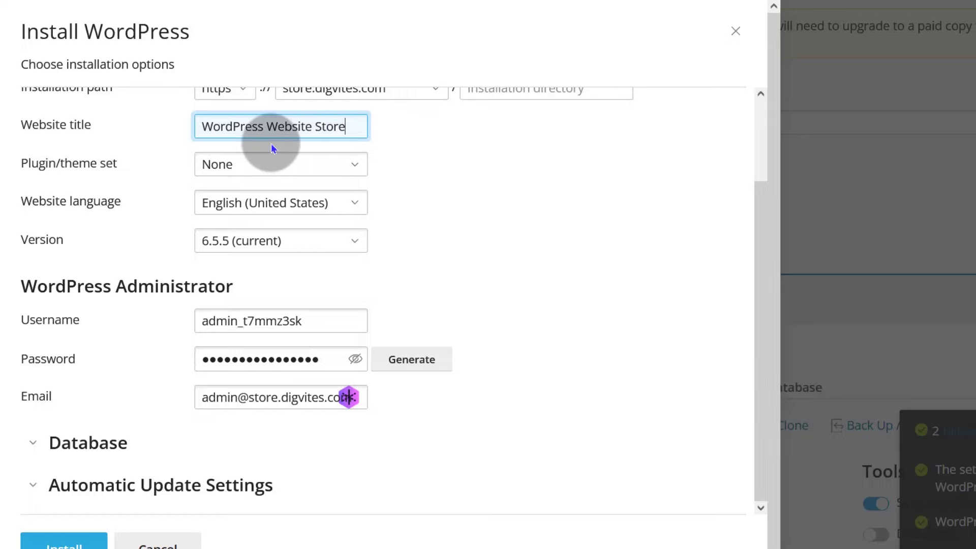
click(228, 164)
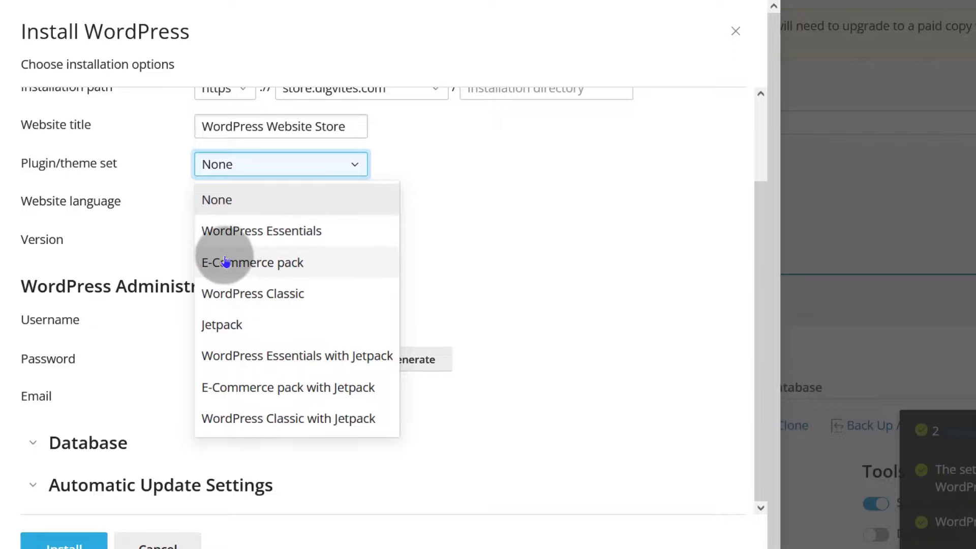
click(242, 262)
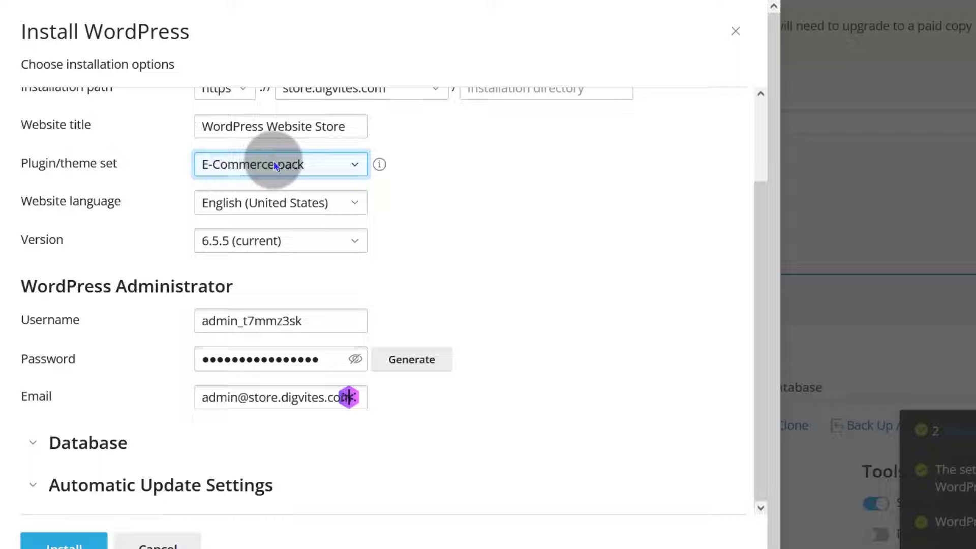
click(301, 202)
click(482, 197)
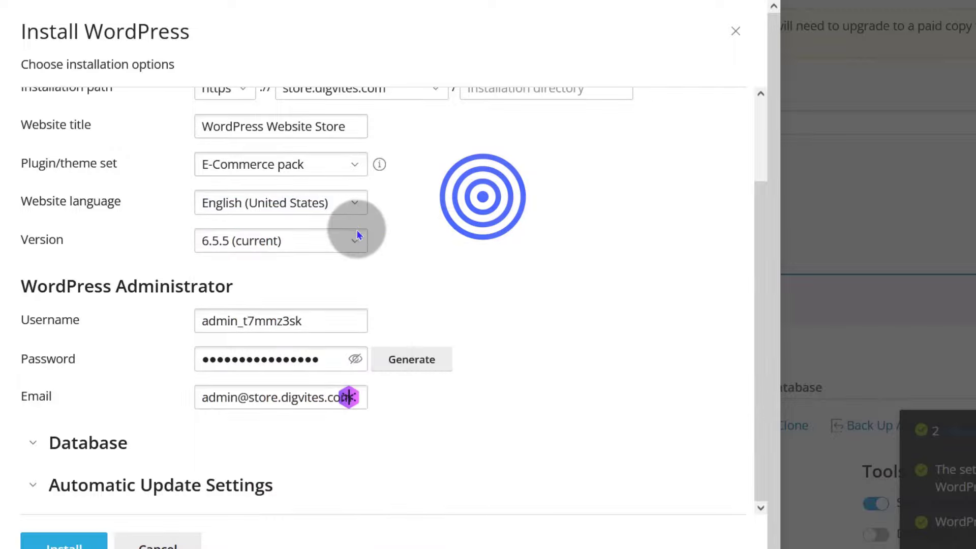
scroll(460, 246, down, 1)
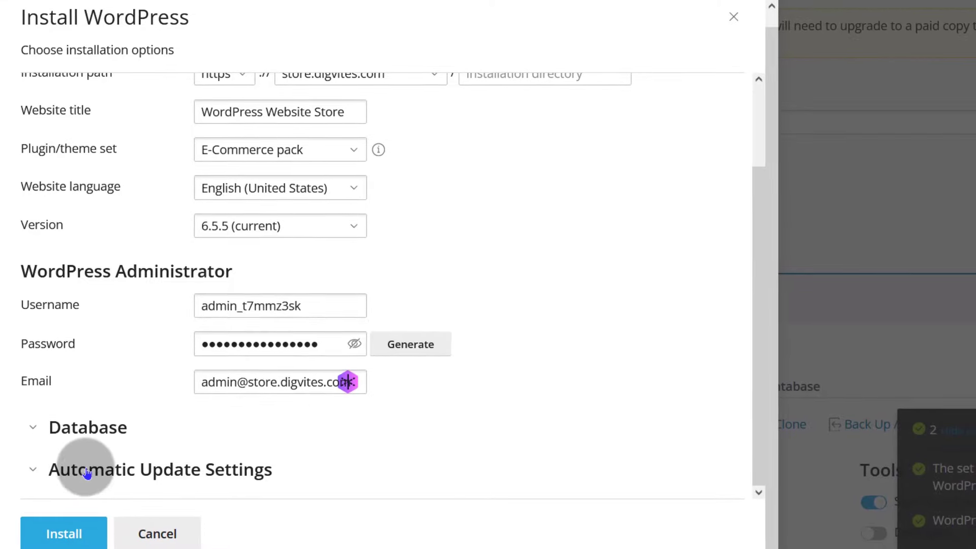
click(58, 536)
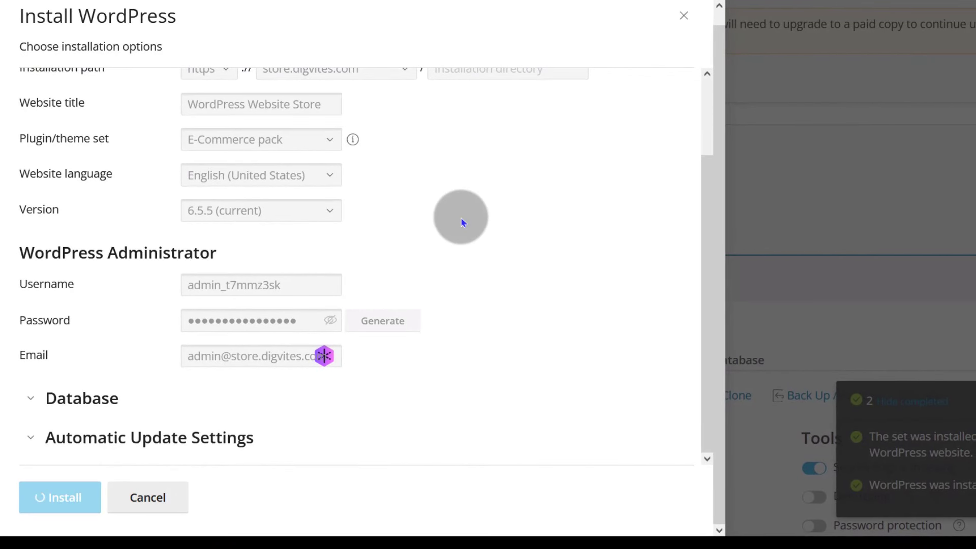
- Install the Yoast SEO plugin on the new store.digvites.com WordPress site
click(303, 459)
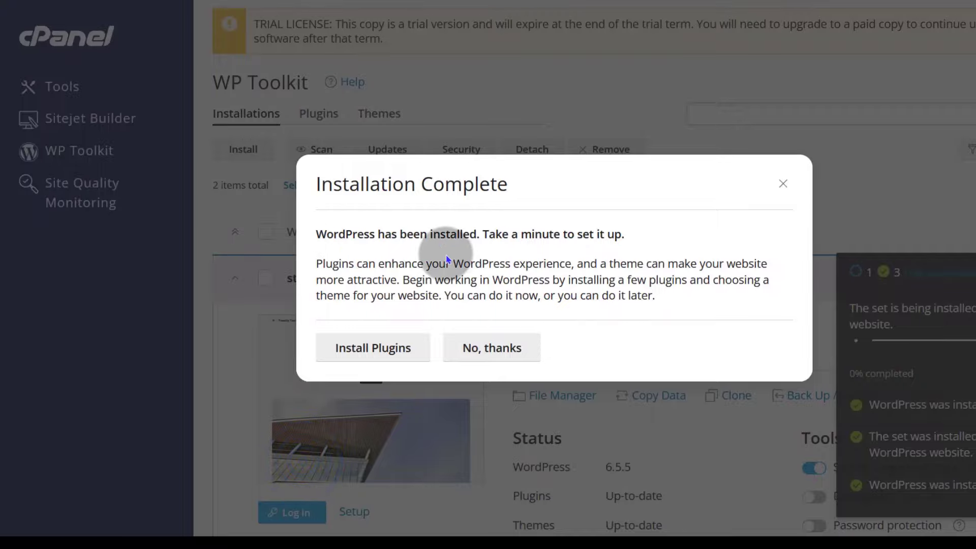
click(376, 345)
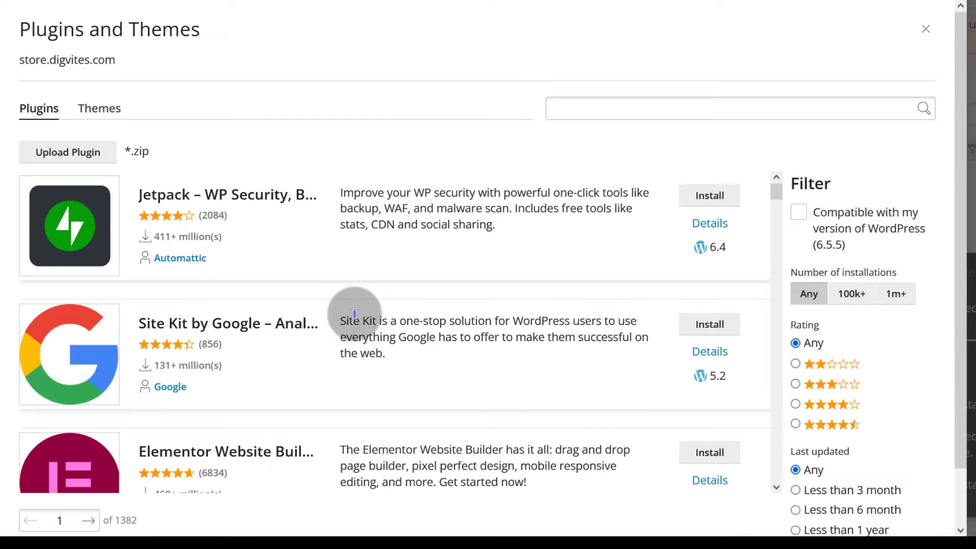
scroll(356, 315, down, 10)
scroll(360, 320, up, 10)
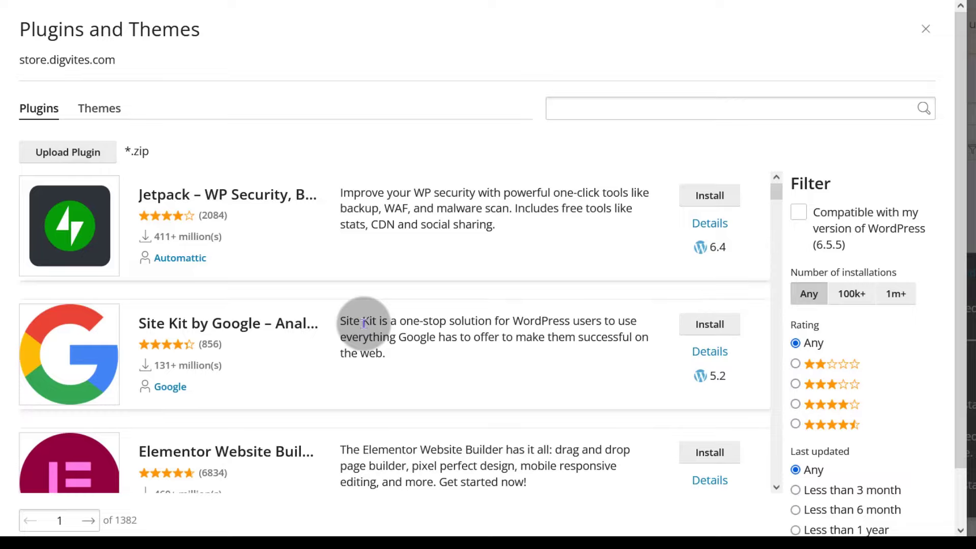
scroll(277, 367, down, 8)
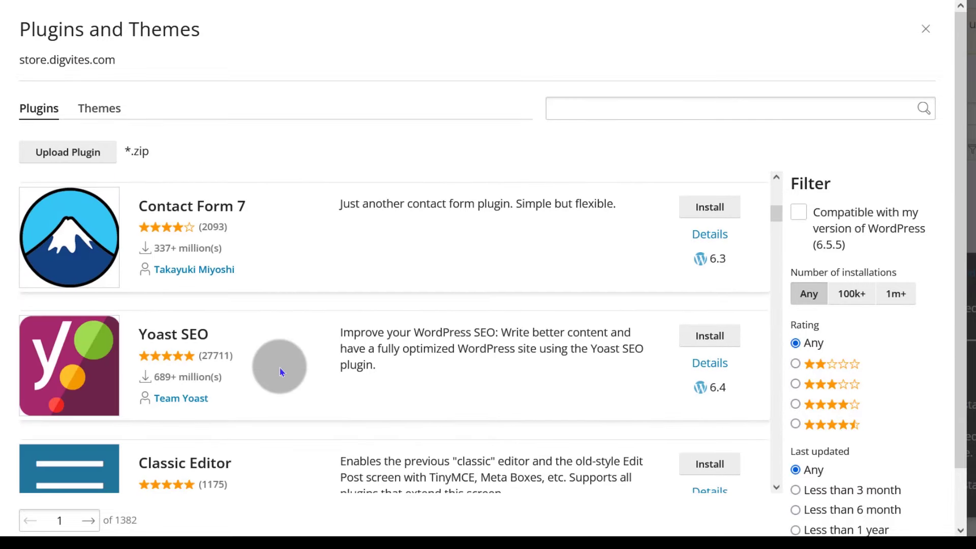
click(709, 243)
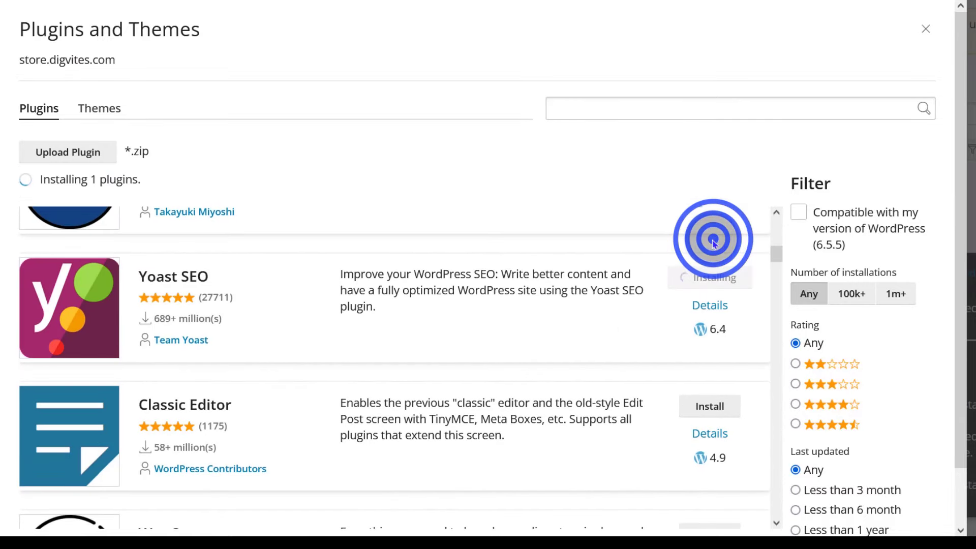
- Log in to the store.digvites.com WordPress admin dashboard from its WP Toolkit card
click(923, 26)
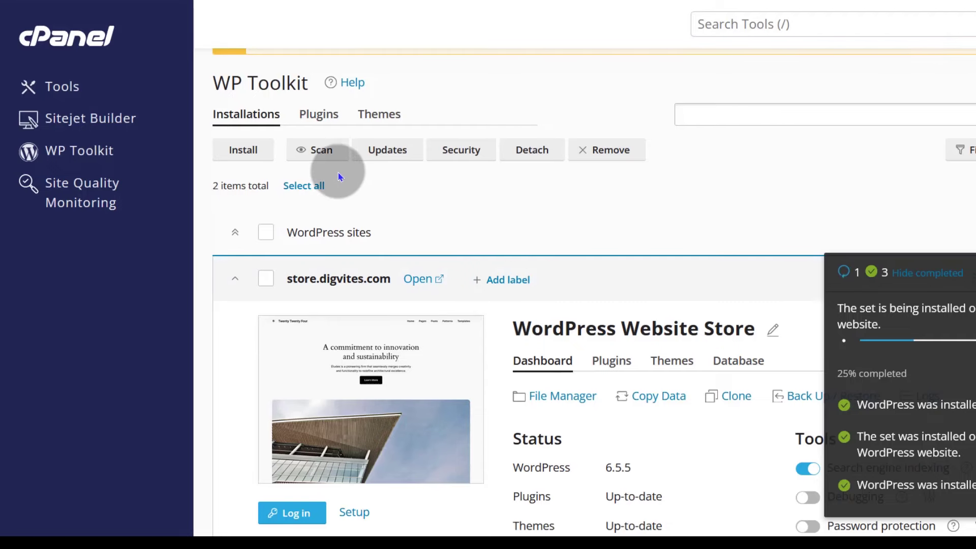
scroll(359, 211, down, 10)
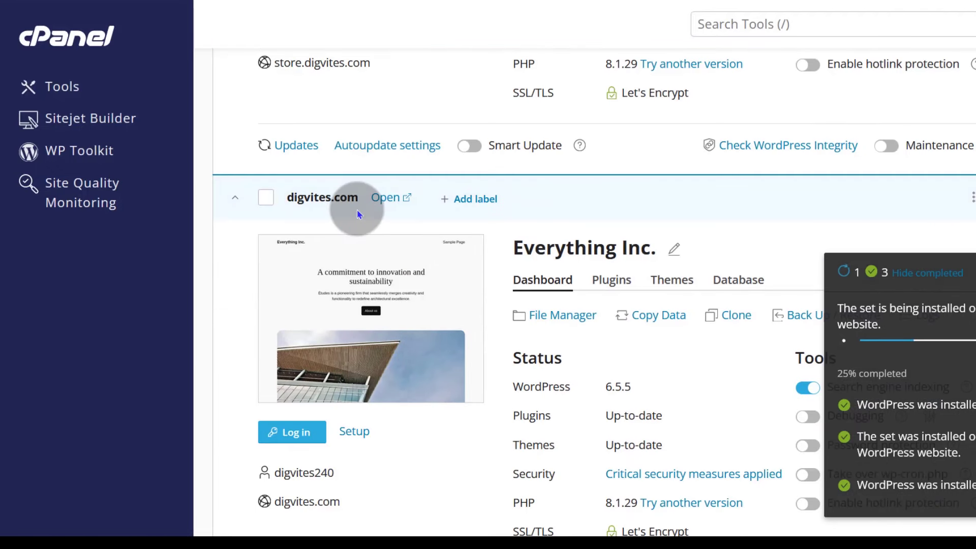
scroll(358, 211, down, 3)
scroll(357, 206, up, 10)
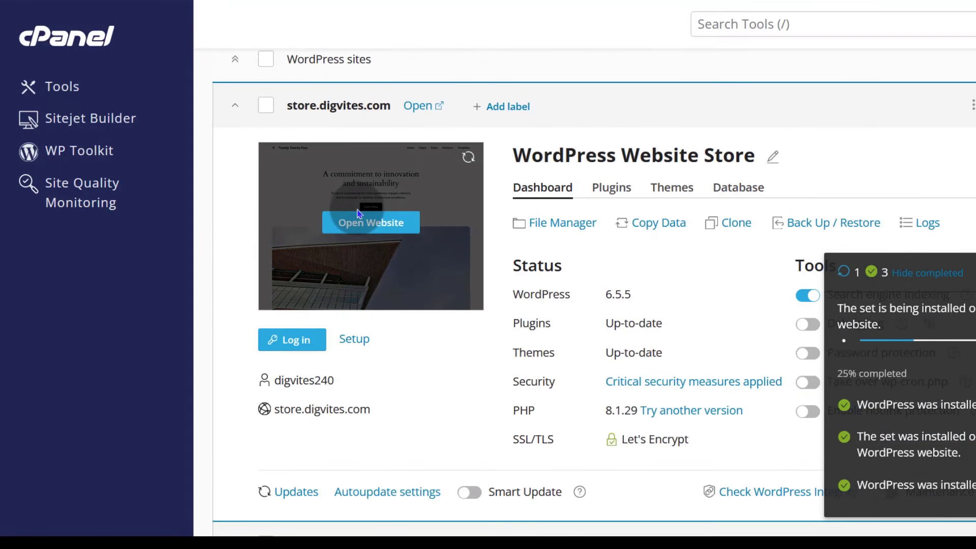
scroll(376, 229, down, 3)
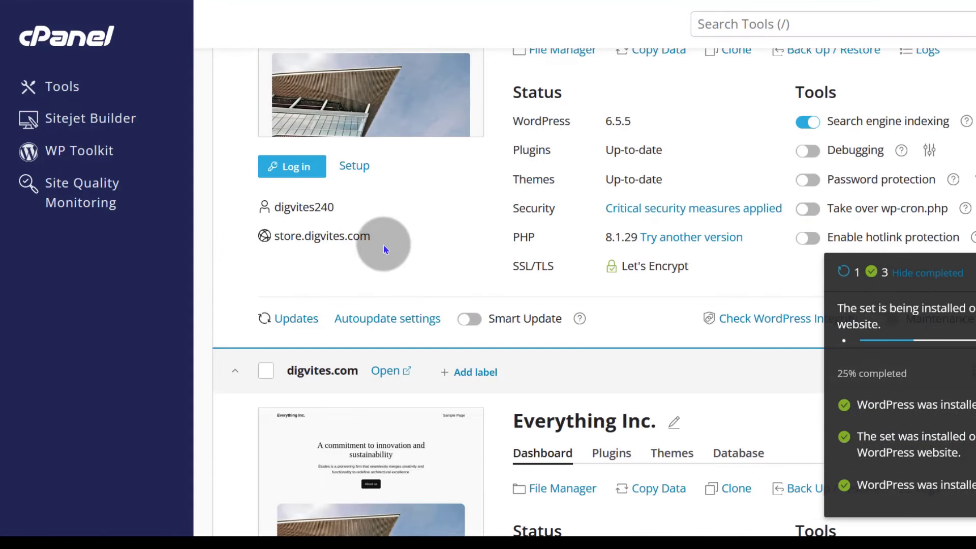
click(277, 170)
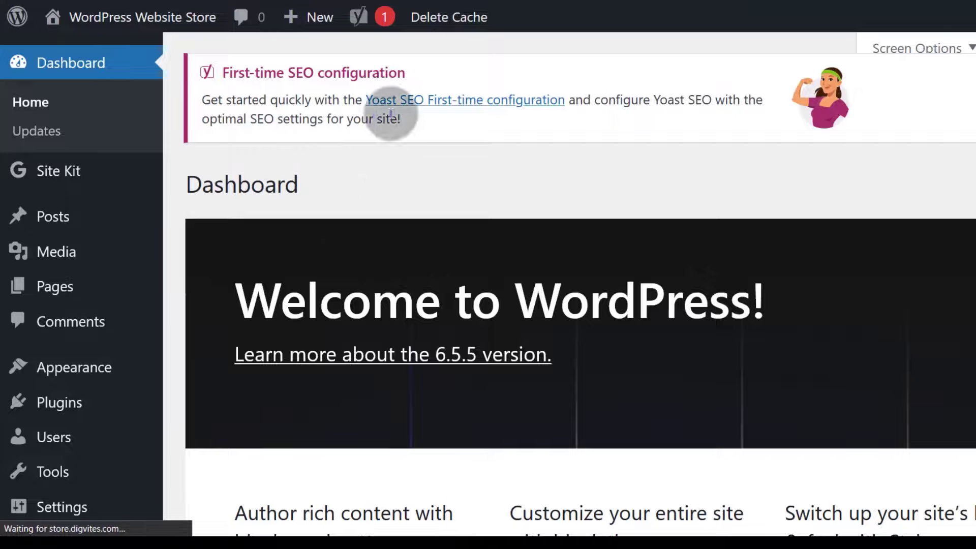
scroll(449, 275, down, 9)
scroll(444, 275, up, 10)
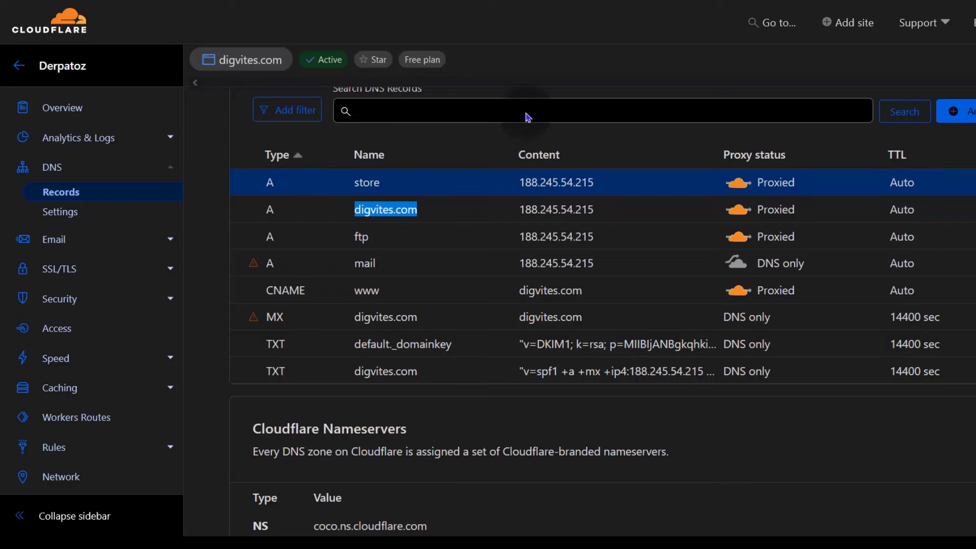
click(421, 228)
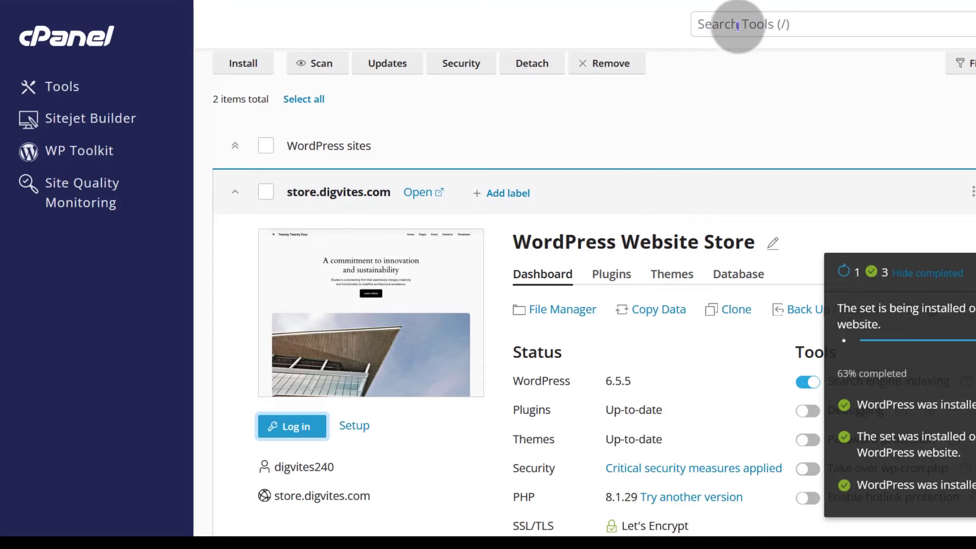
click(736, 22)
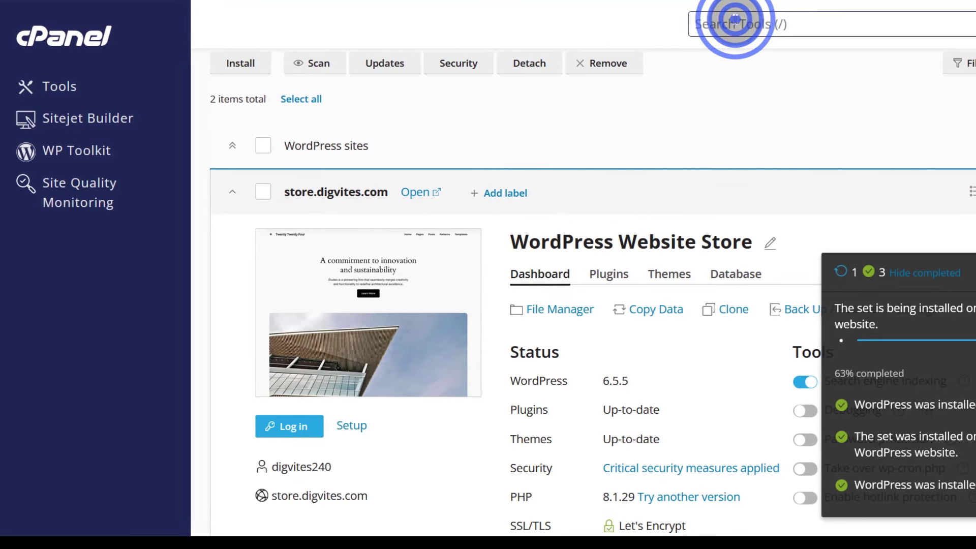
- Find Zone Editor with a 'zone' tool search, open it, and locate digvites.com
text(zone)
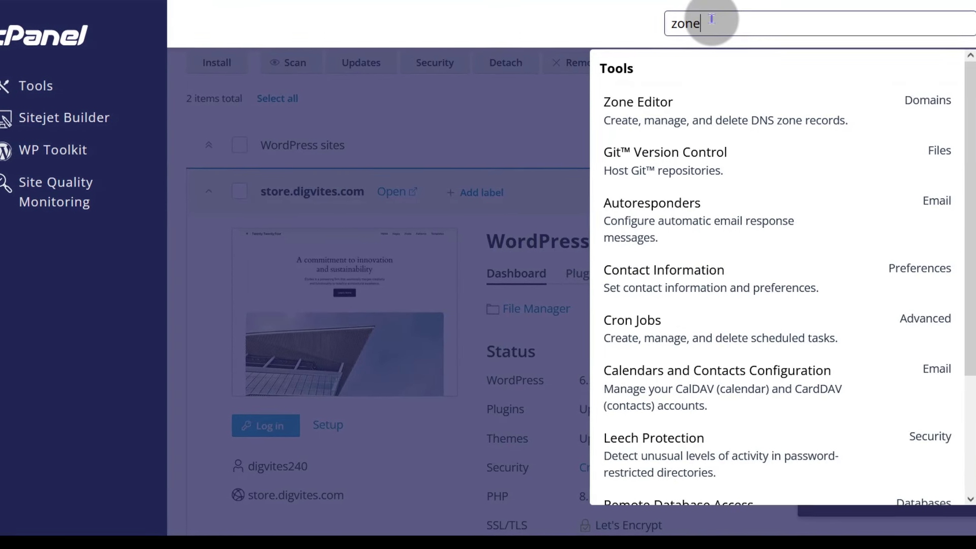
click(687, 114)
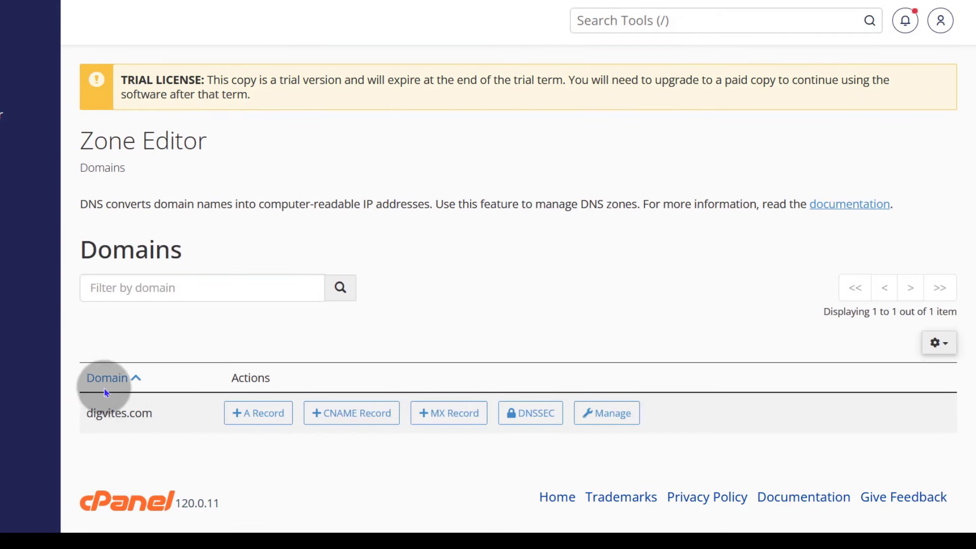
double_click(89, 413)
click(330, 458)
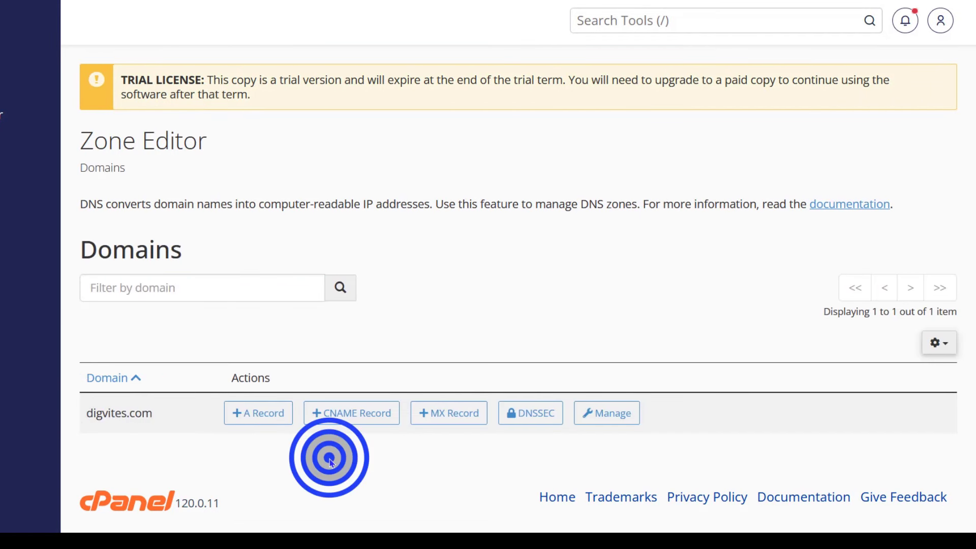
drag(102, 410, 144, 403)
click(500, 452)
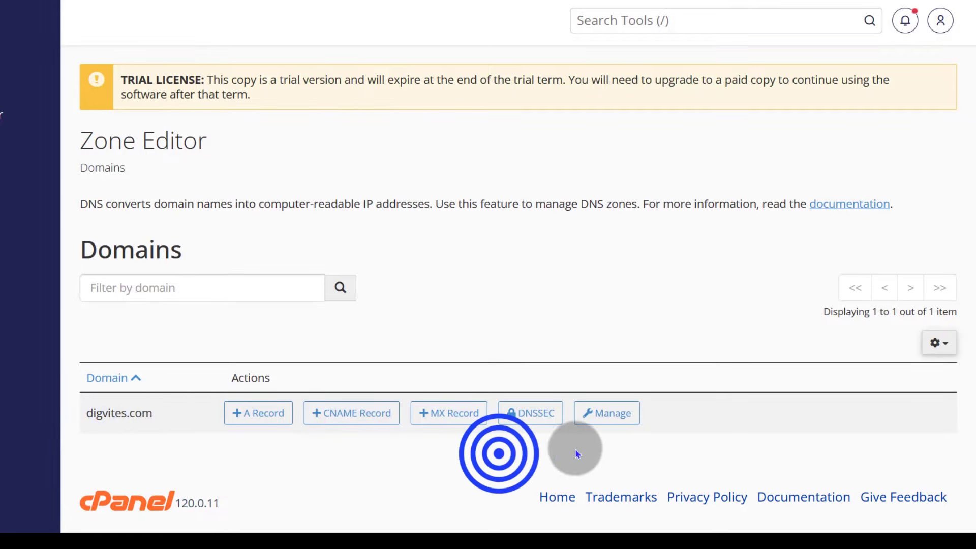
- Manage digvites.com's DNS records and review the store.digvites.com A, DKIM and SPF entries
click(625, 407)
scroll(163, 196, down, 15)
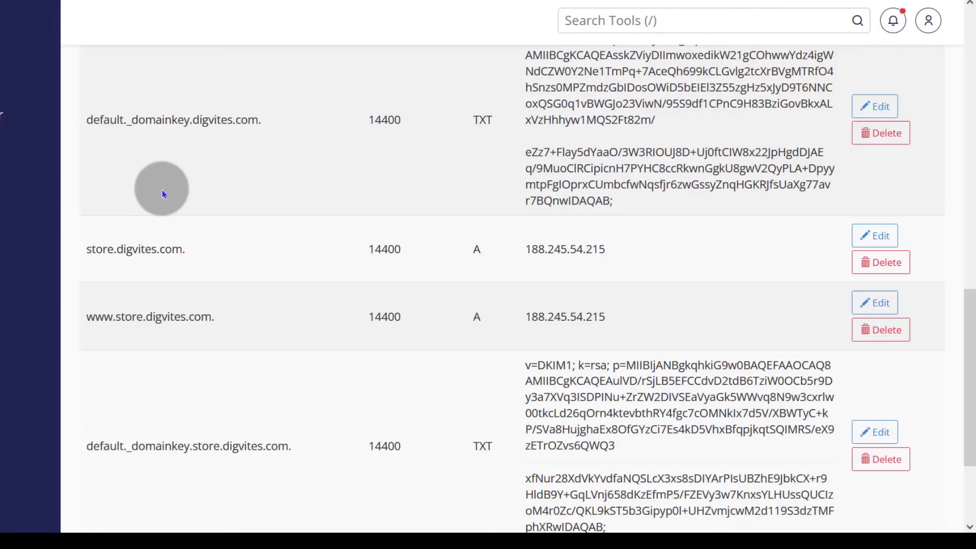
click(87, 159)
double_click(86, 159)
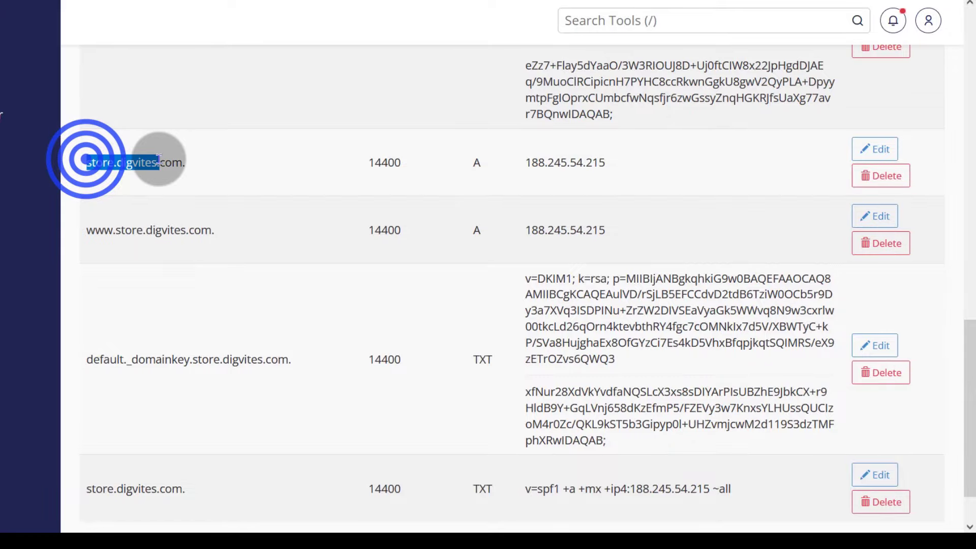
click(67, 195)
scroll(704, 326, down, 2)
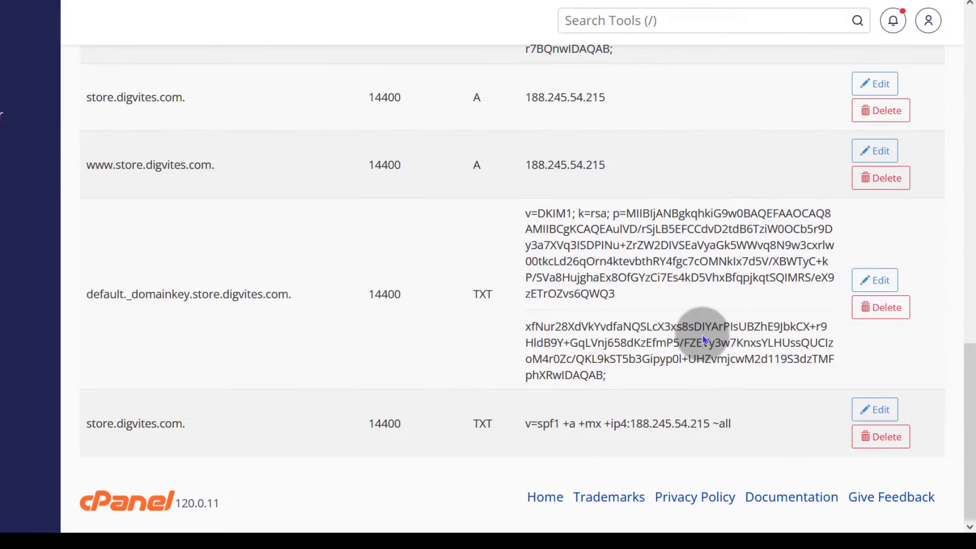
scroll(704, 339, up, 15)
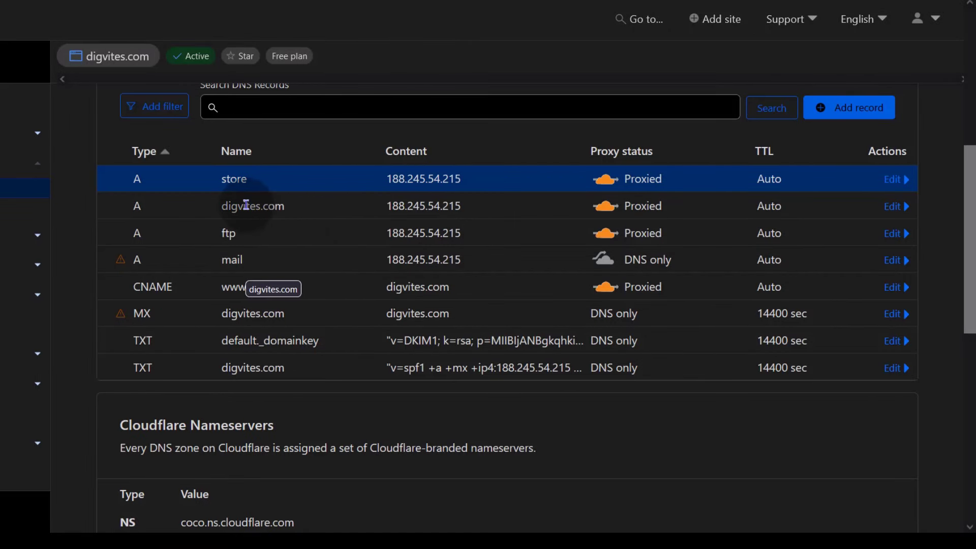
- Switch Cloudflare to accomodater.com's DNS records and copy the accomodater.com name from its A record
click(121, 61)
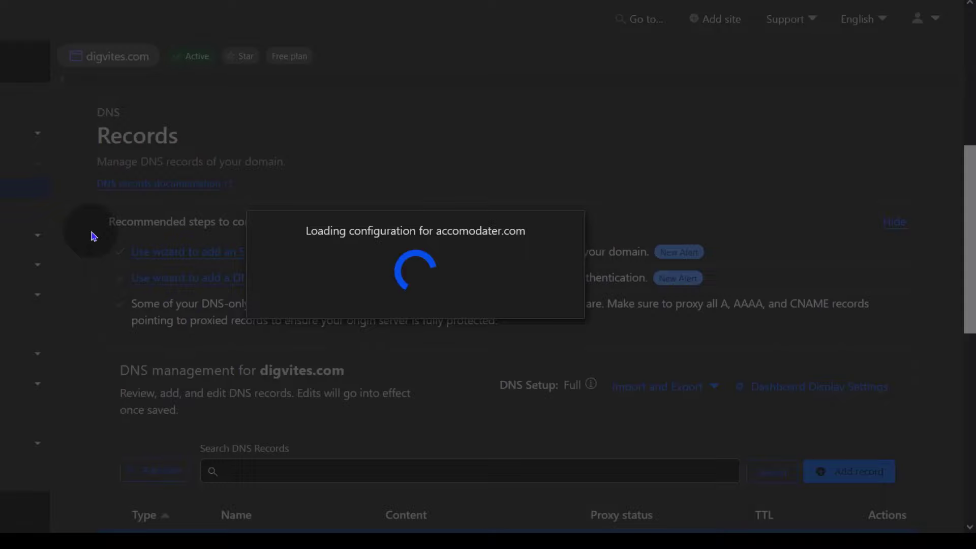
scroll(331, 279, down, 4)
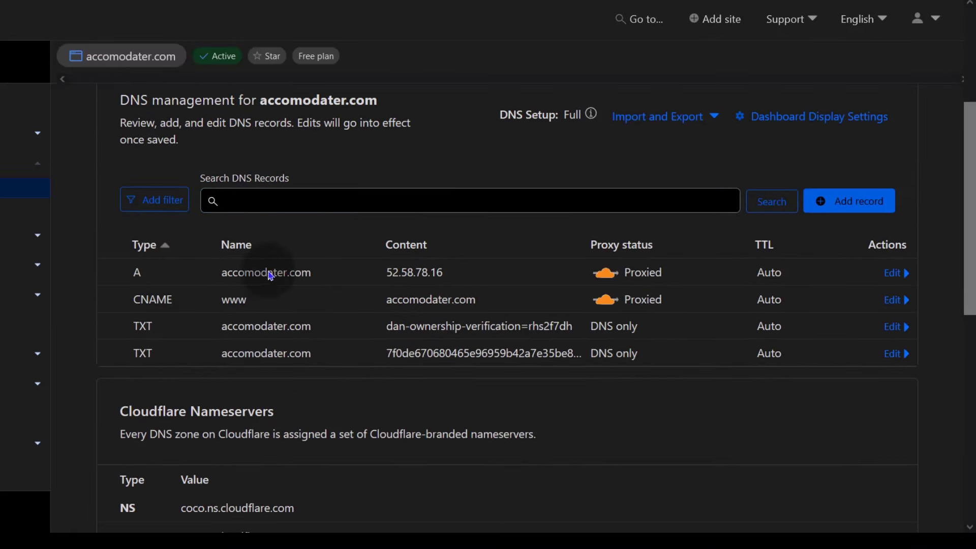
click(269, 273)
right_click(269, 273)
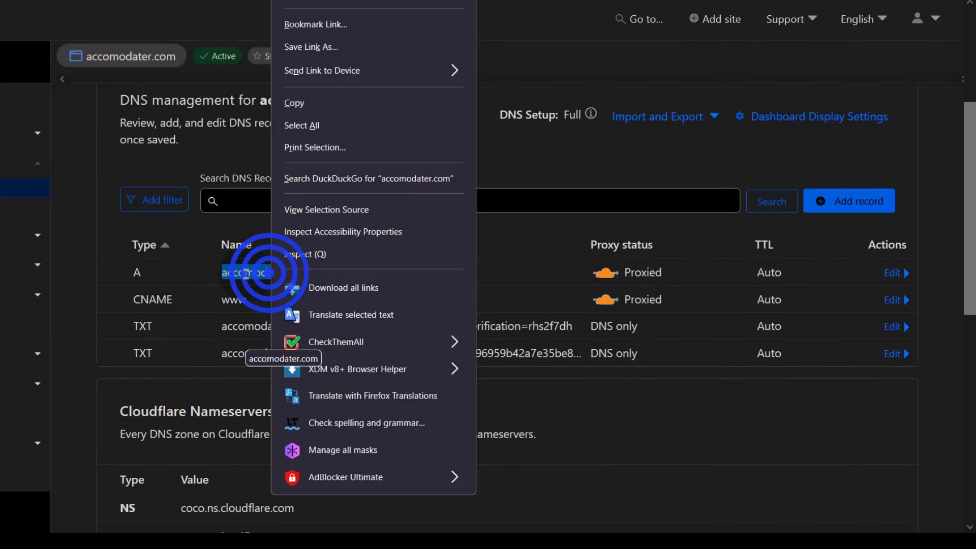
click(298, 103)
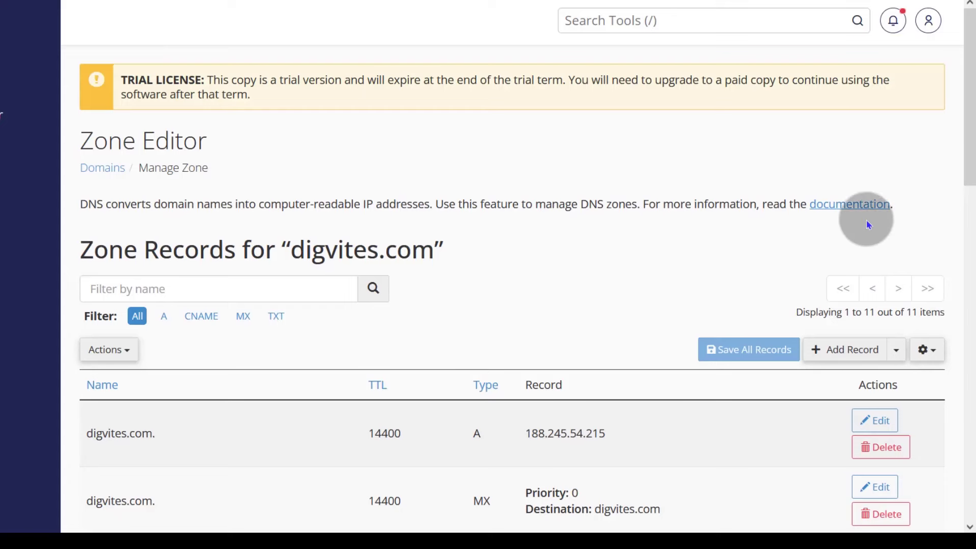
- Find Domains with a 'dom' search, start Create a New Domain, and paste accomodater.com as the domain
click(741, 19)
text(dom)
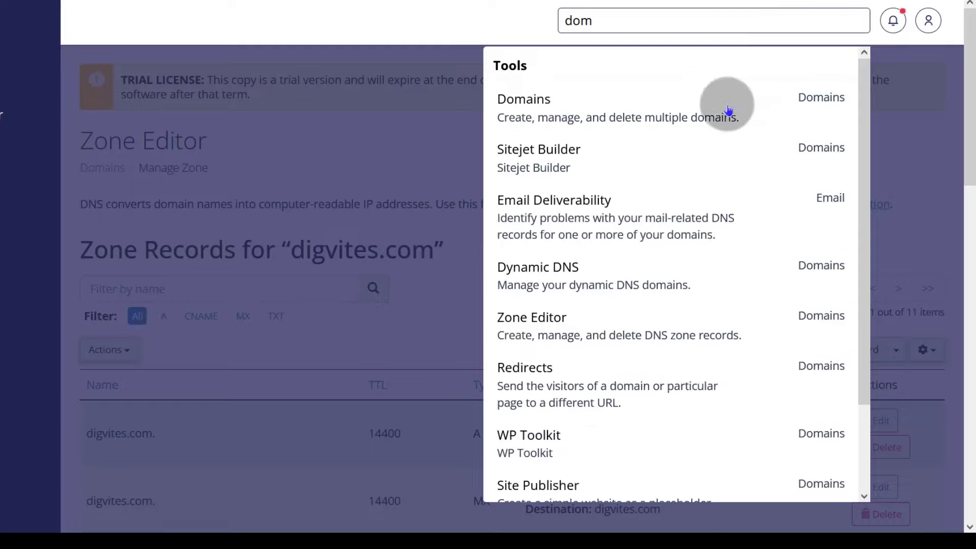
click(514, 105)
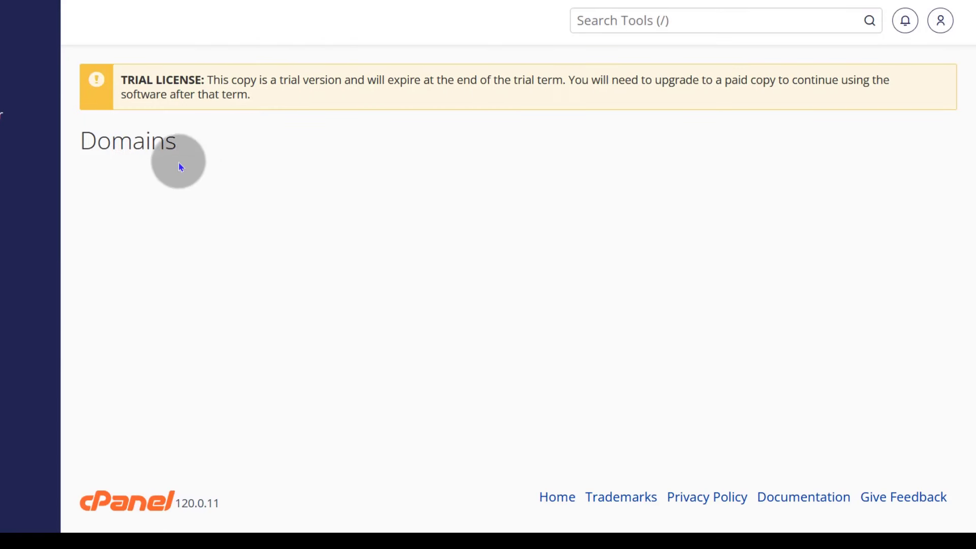
click(874, 264)
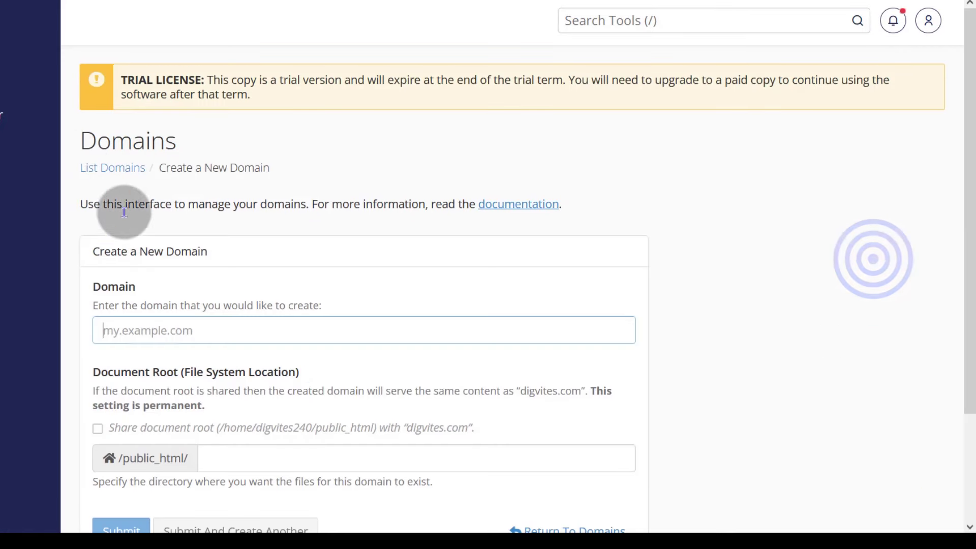
right_click(152, 336)
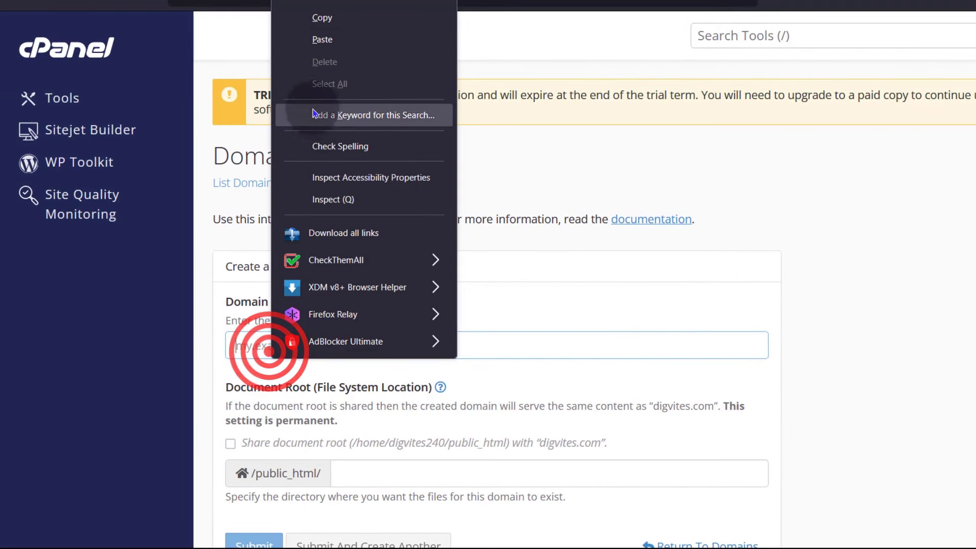
click(205, 33)
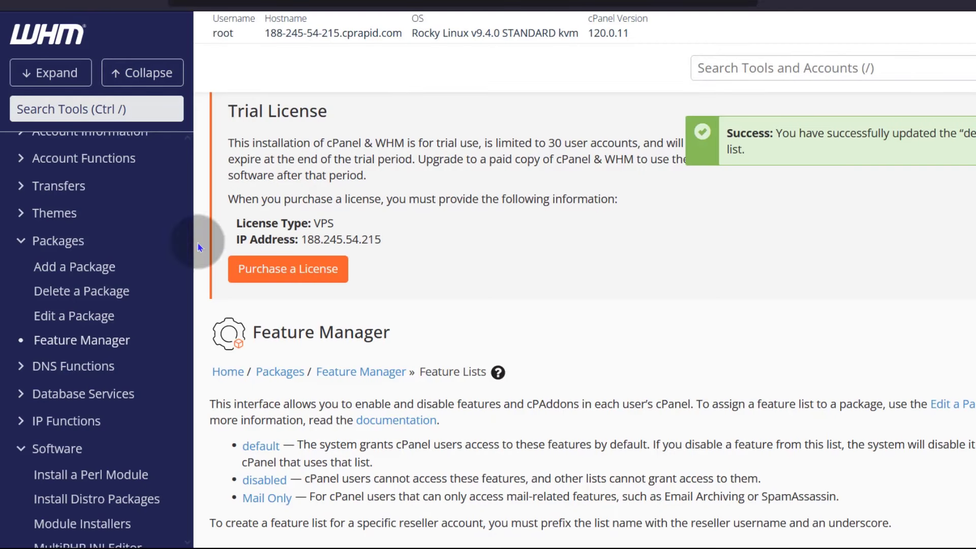
- Open the default package for editing from WHM's Edit a Package page
click(63, 320)
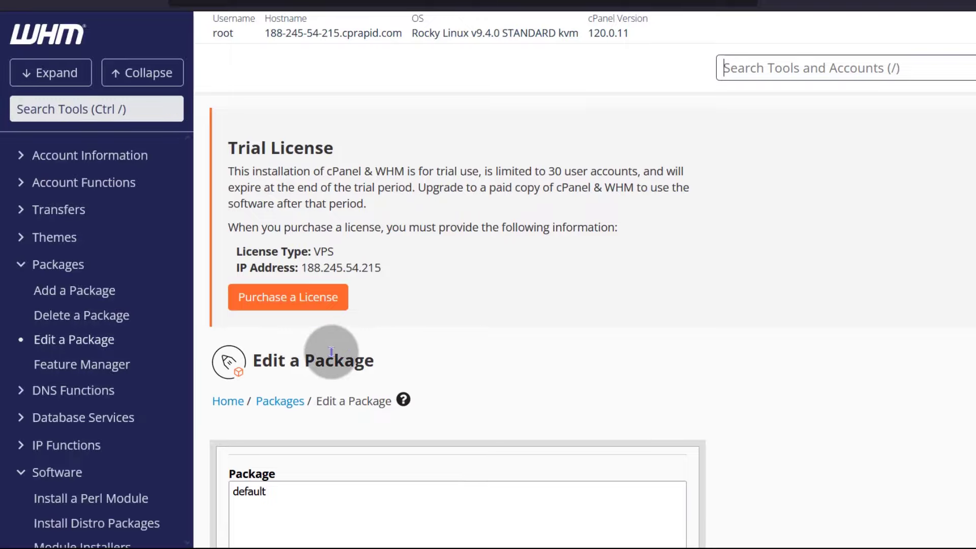
scroll(392, 295, down, 5)
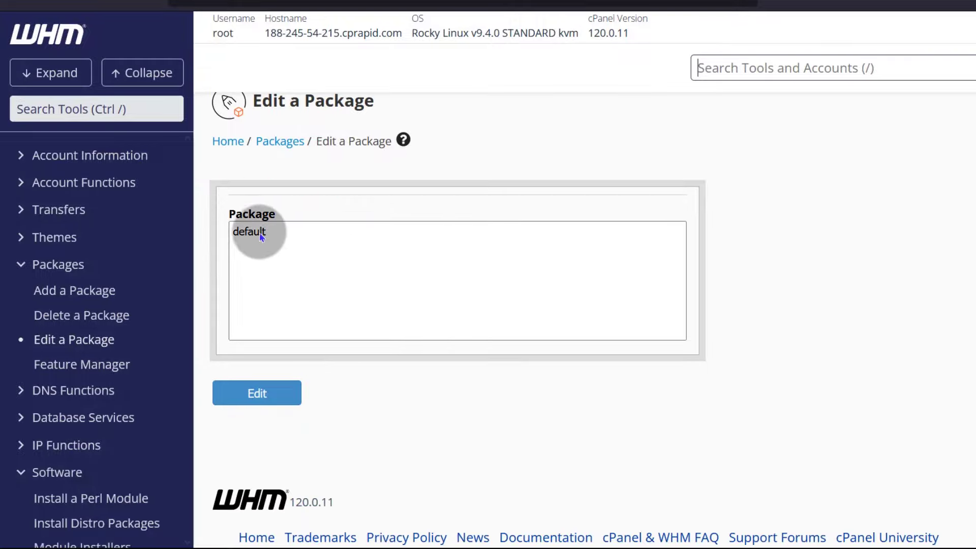
click(249, 232)
click(251, 392)
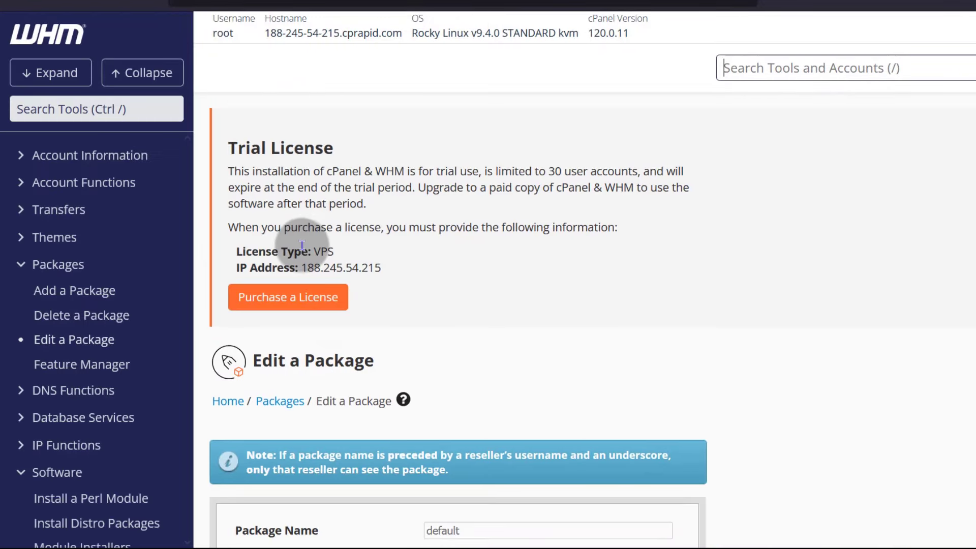
scroll(505, 249, down, 3)
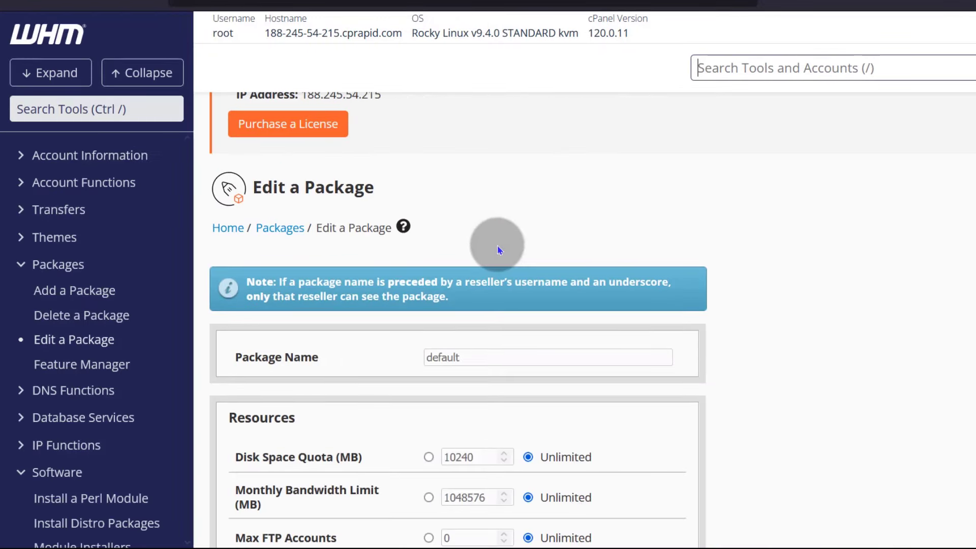
scroll(498, 249, down, 5)
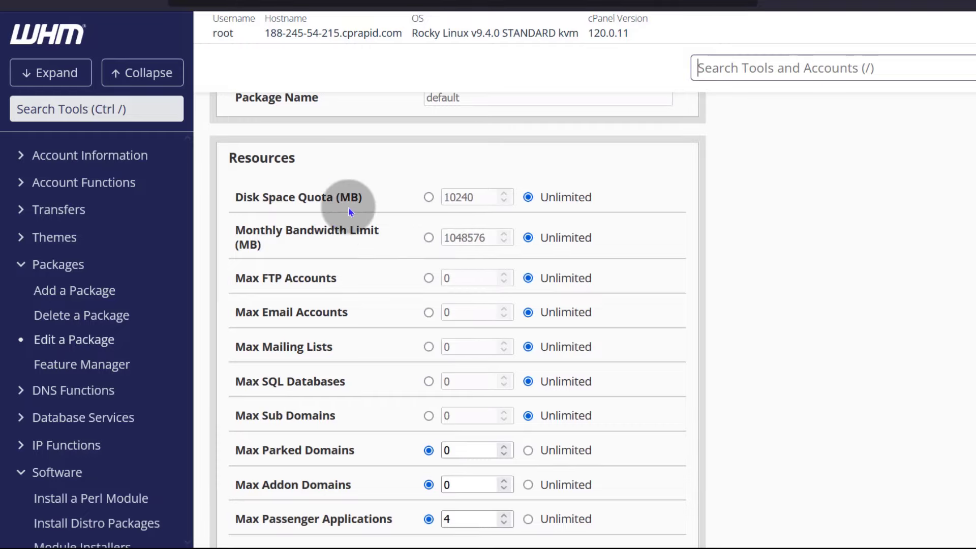
scroll(399, 206, down, 2)
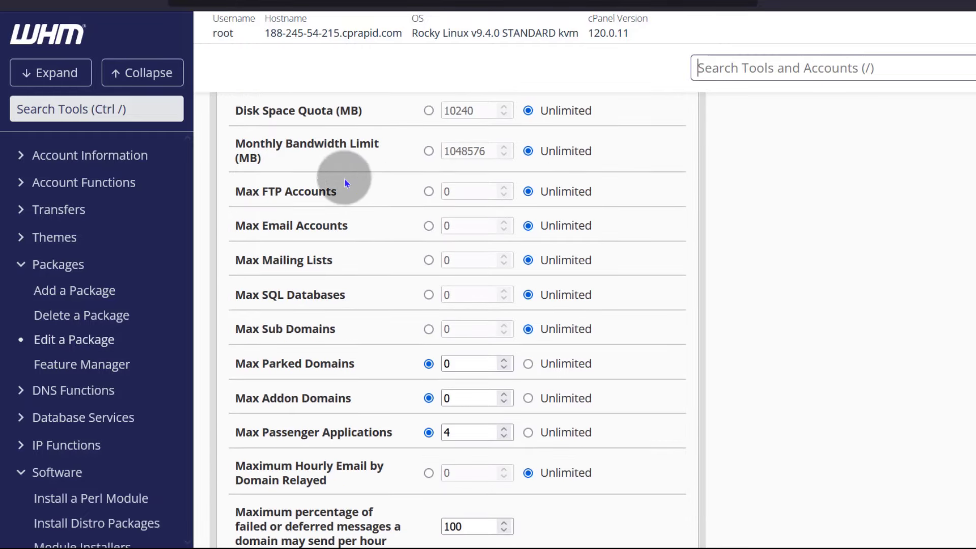
scroll(304, 241, down, 2)
scroll(297, 256, down, 2)
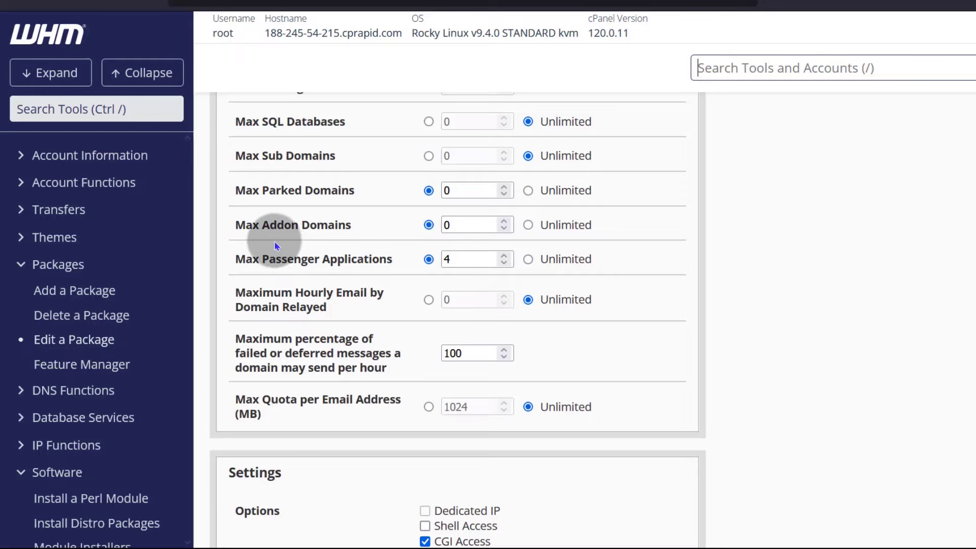
- Set Max Addon Domains and Max Parked Domains to 2 and save the package
double_click(460, 223)
text(2)
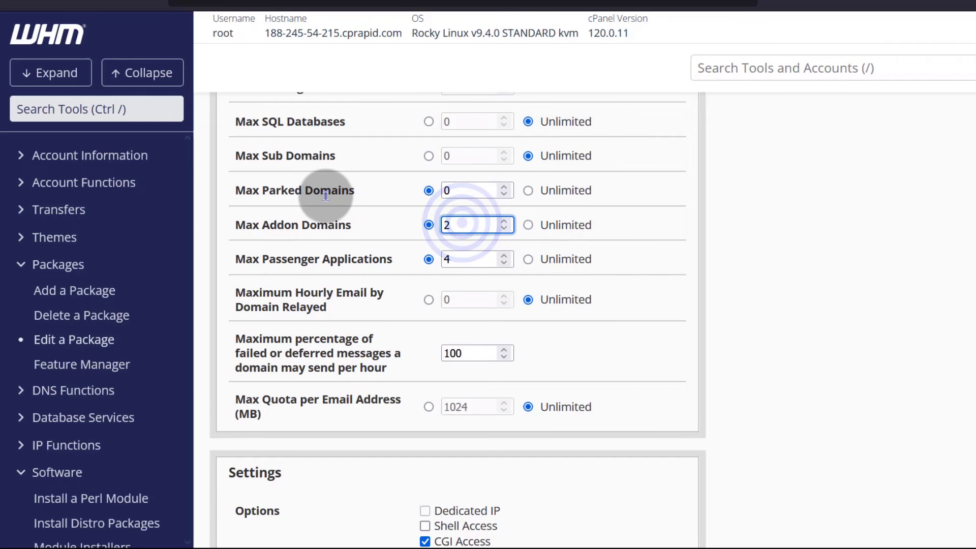
double_click(462, 191)
text(2)
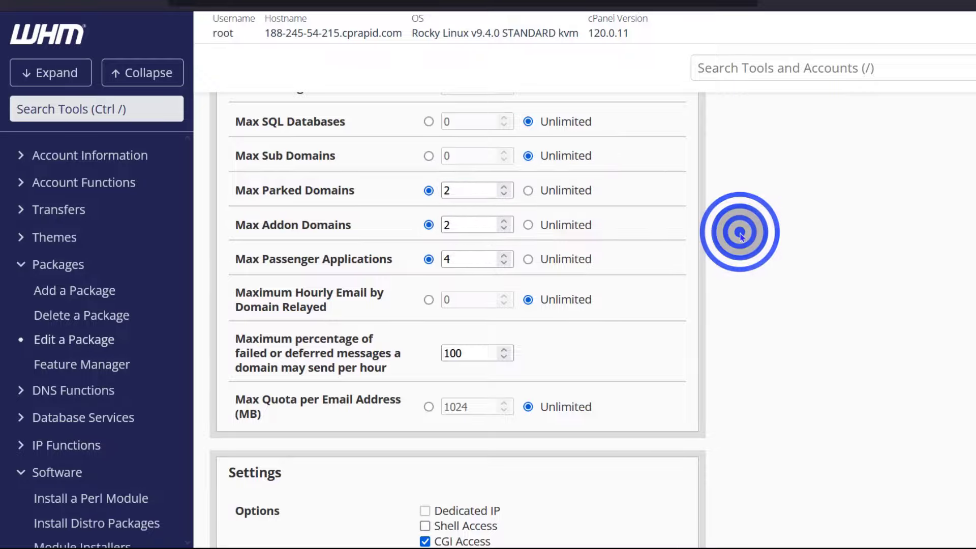
scroll(709, 271, down, 2)
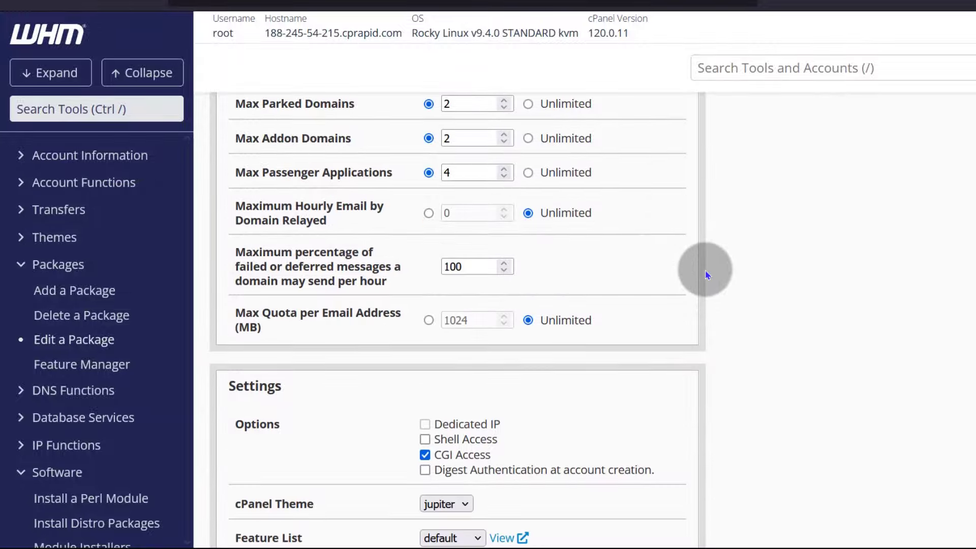
scroll(705, 273, down, 10)
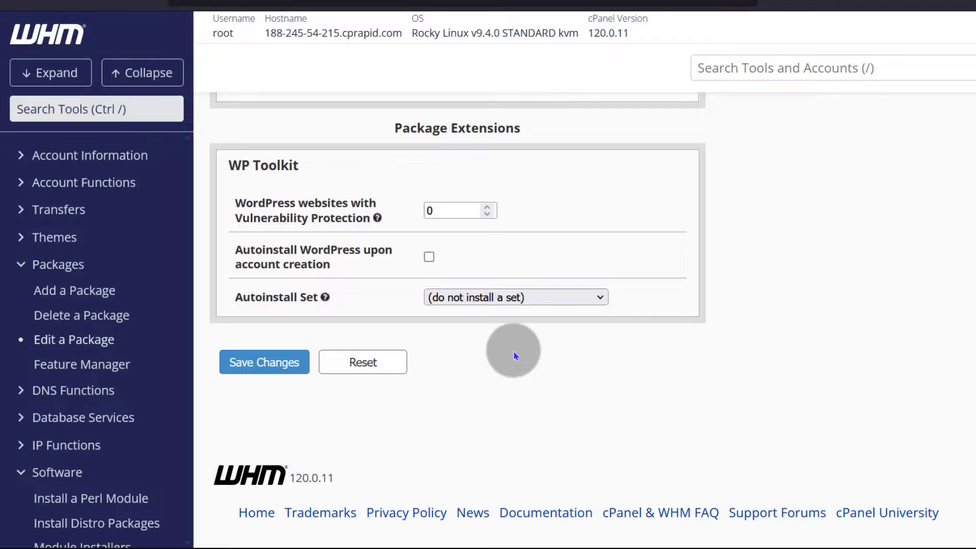
click(254, 361)
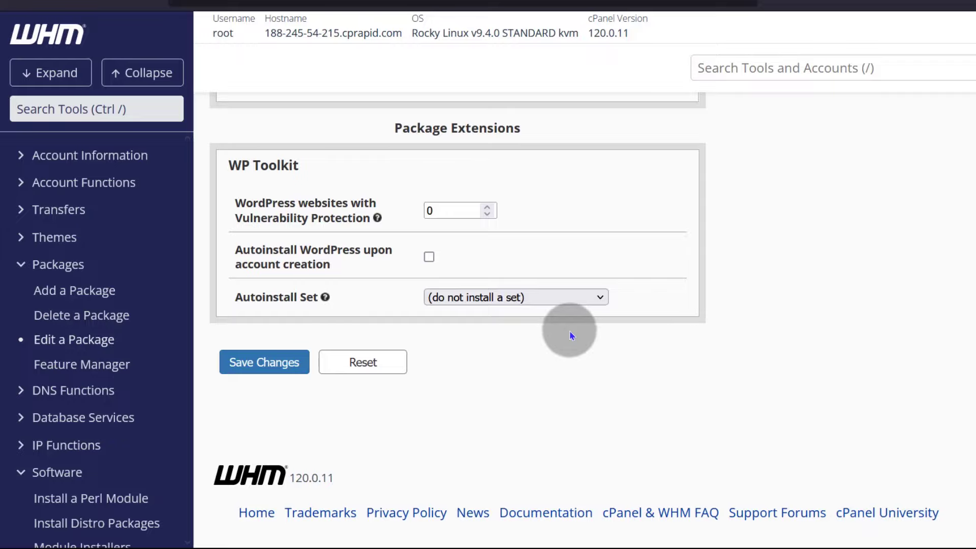
scroll(535, 336, up, 10)
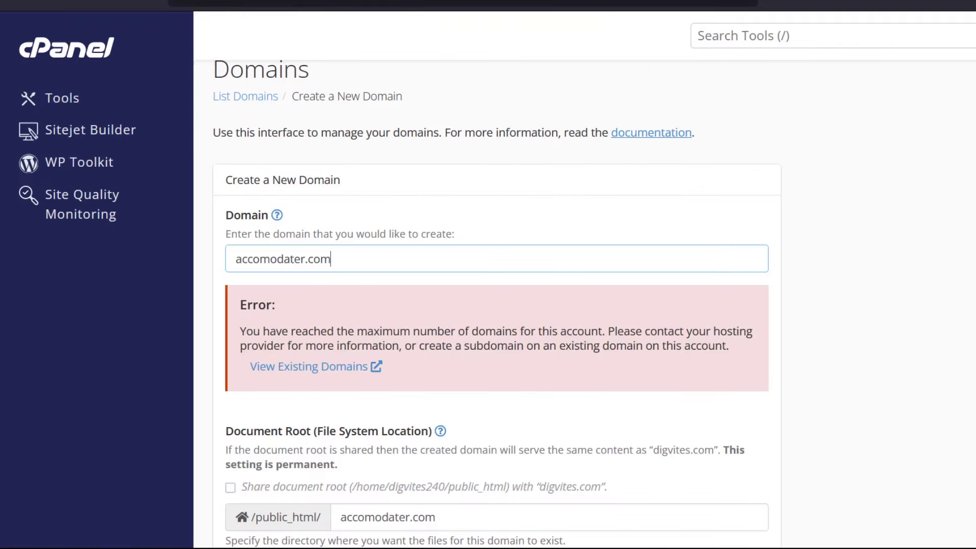
- Reload the Create a New Domain form to clear the limit error and paste accomodater.com again
click(339, 255)
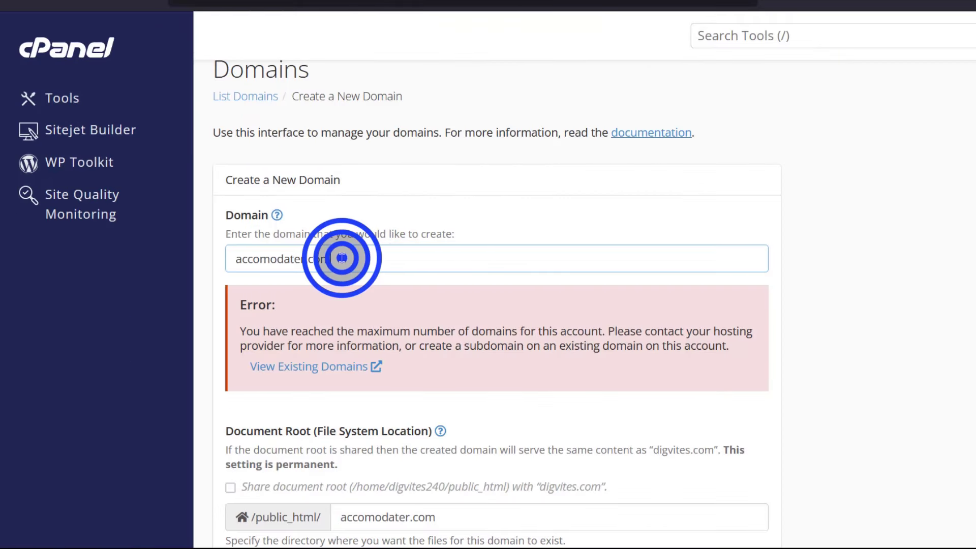
scroll(369, 249, down, 2)
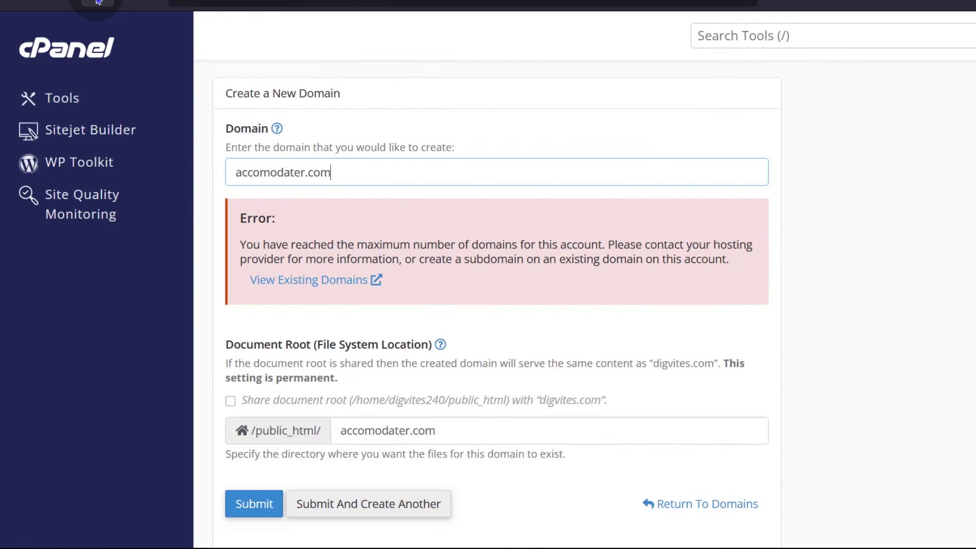
click(98, 1)
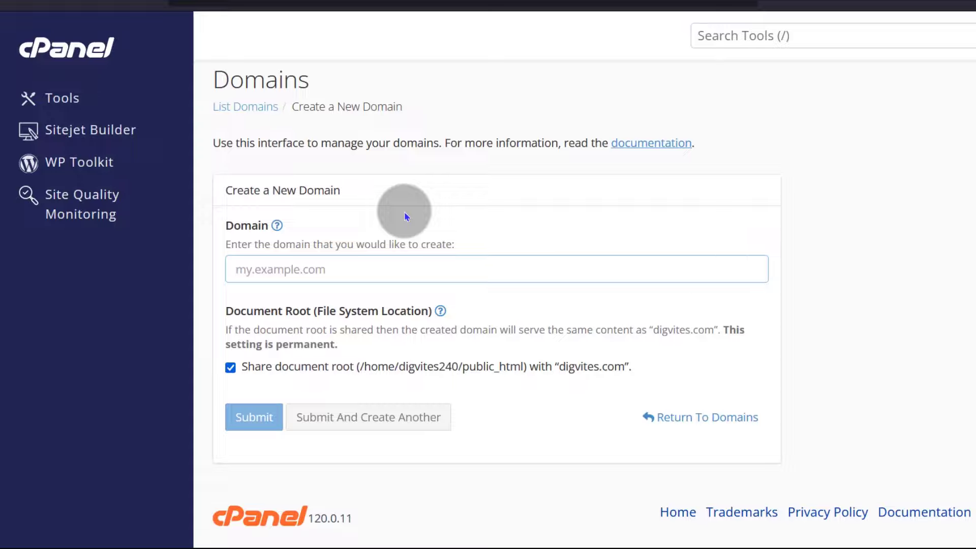
click(303, 264)
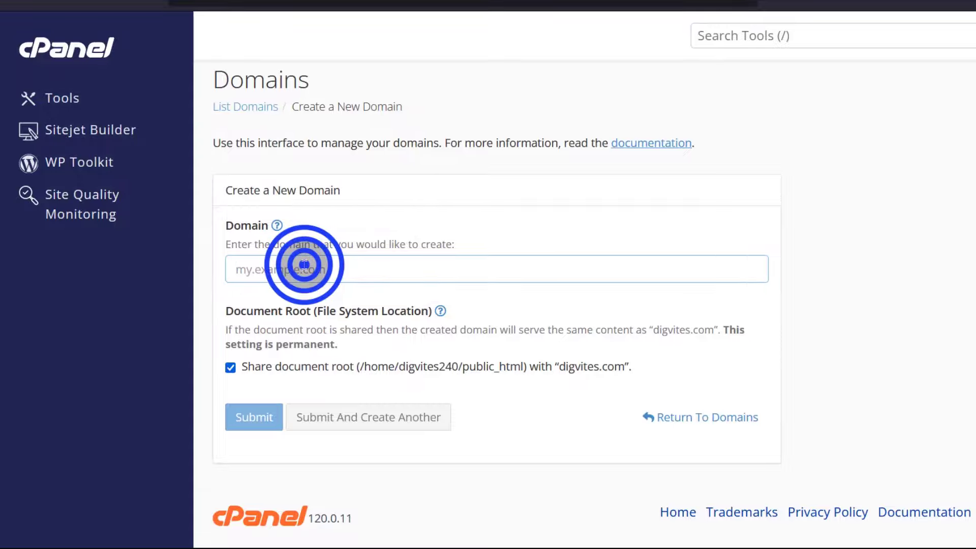
right_click(304, 264)
click(358, 39)
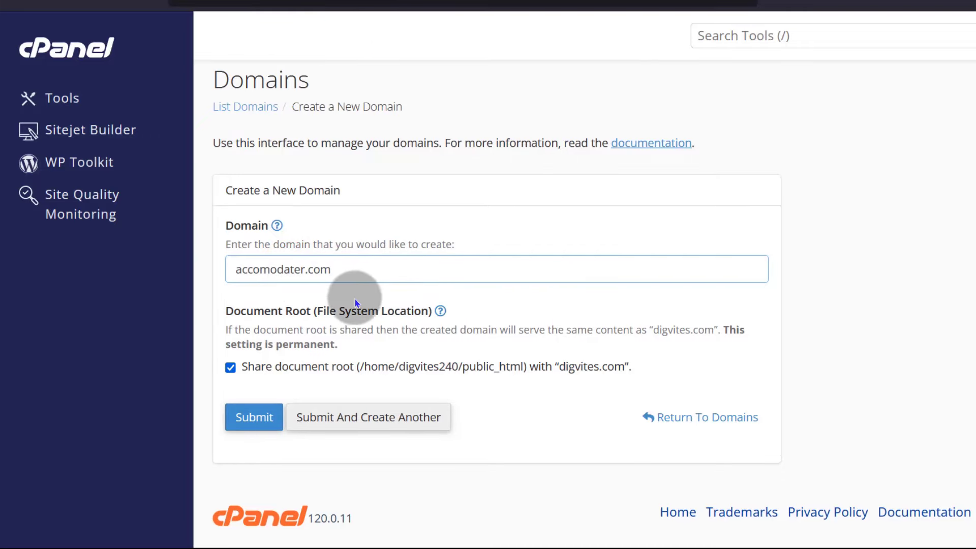
click(210, 306)
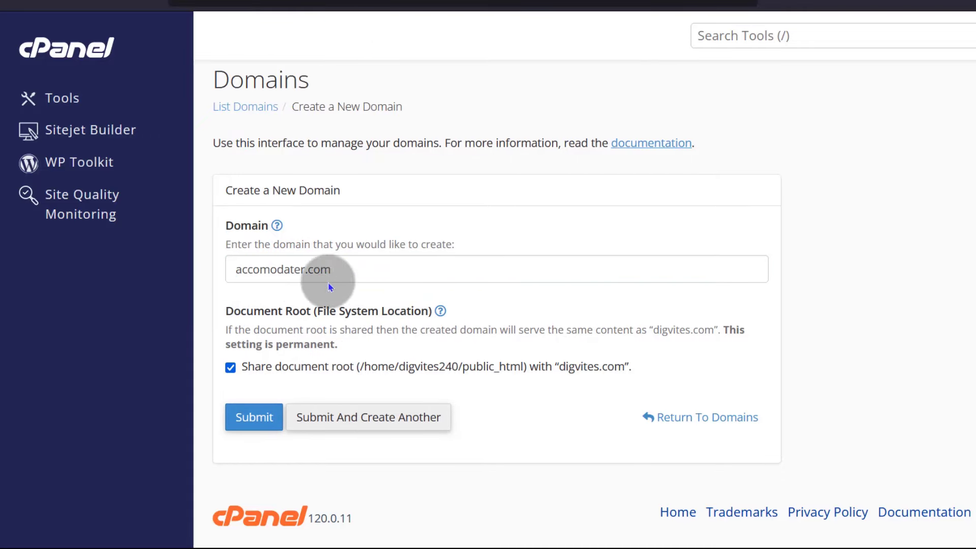
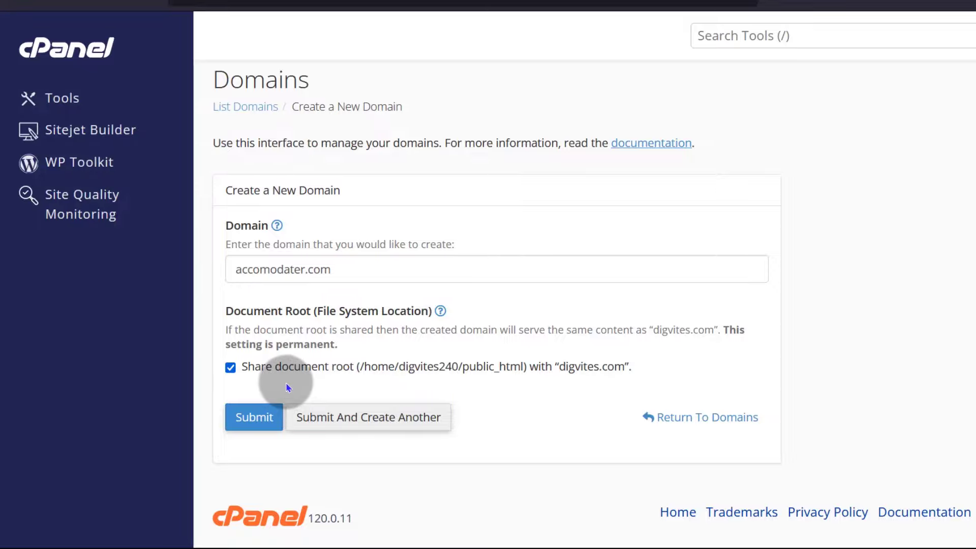
- Submit accomodater.com, see it rejected over nameservers, and check its Cloudflare A record 52.58.78.16
click(253, 422)
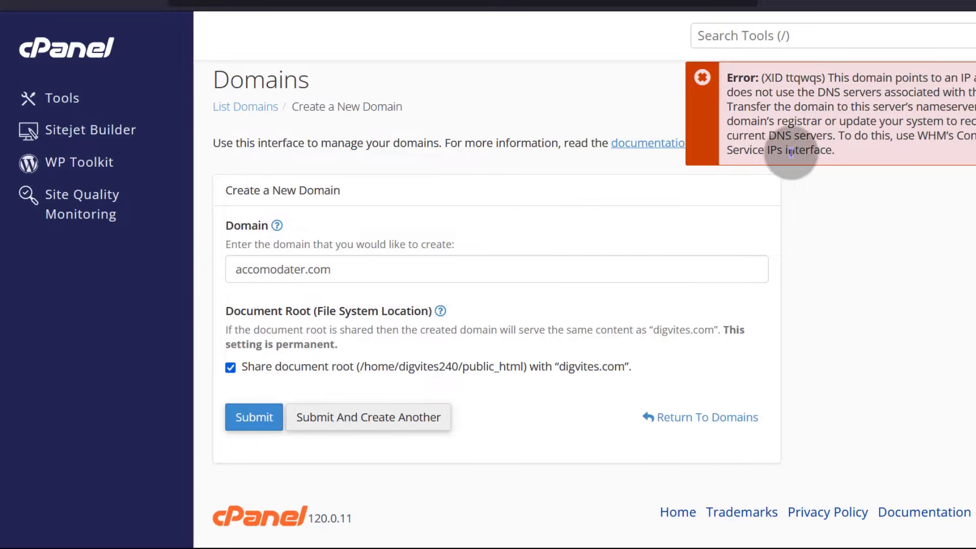
click(842, 300)
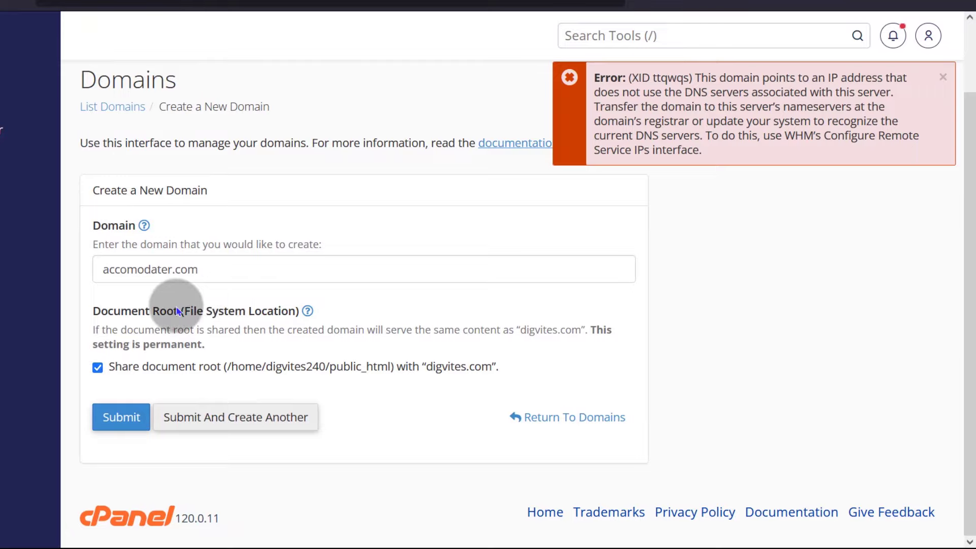
scroll(191, 304, up, 2)
drag(219, 287, 319, 279)
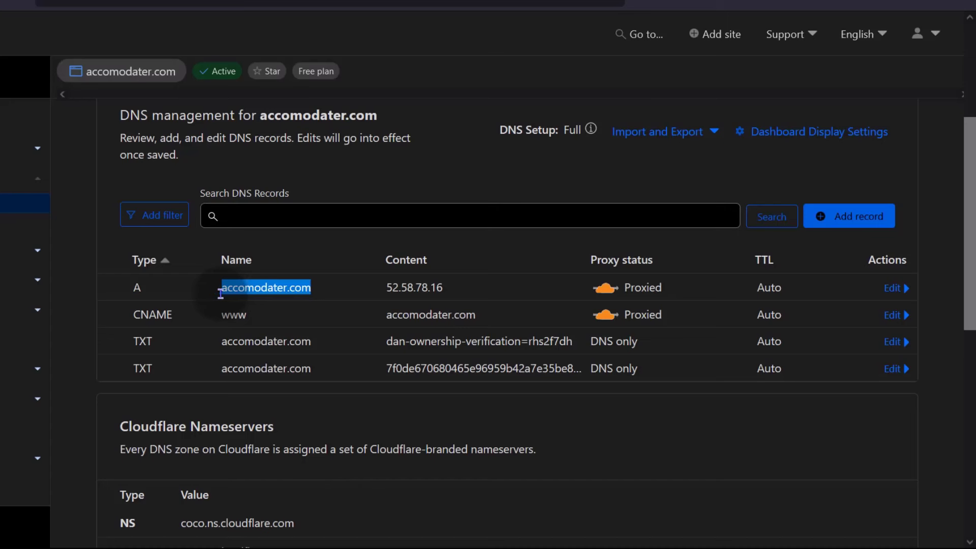
click(411, 279)
double_click(411, 280)
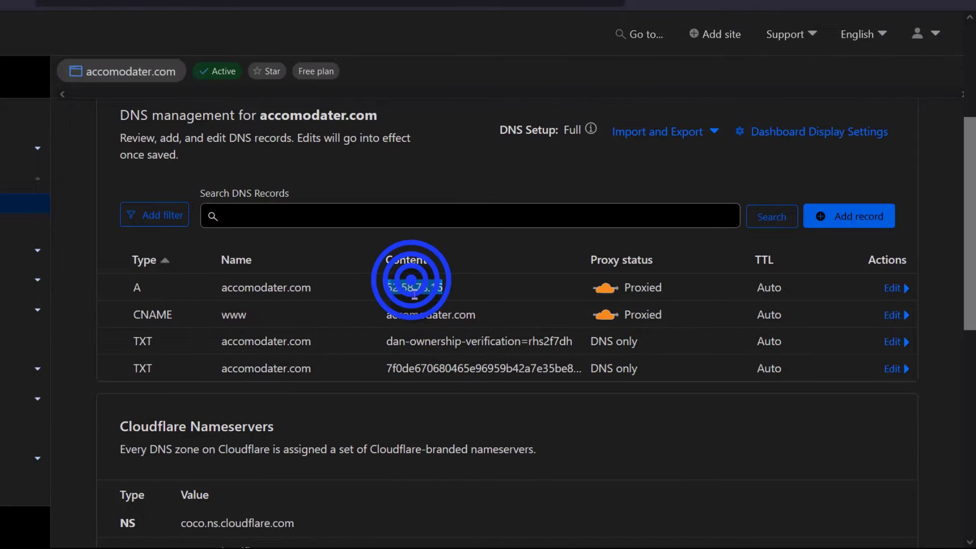
drag(387, 287, 444, 286)
click(405, 400)
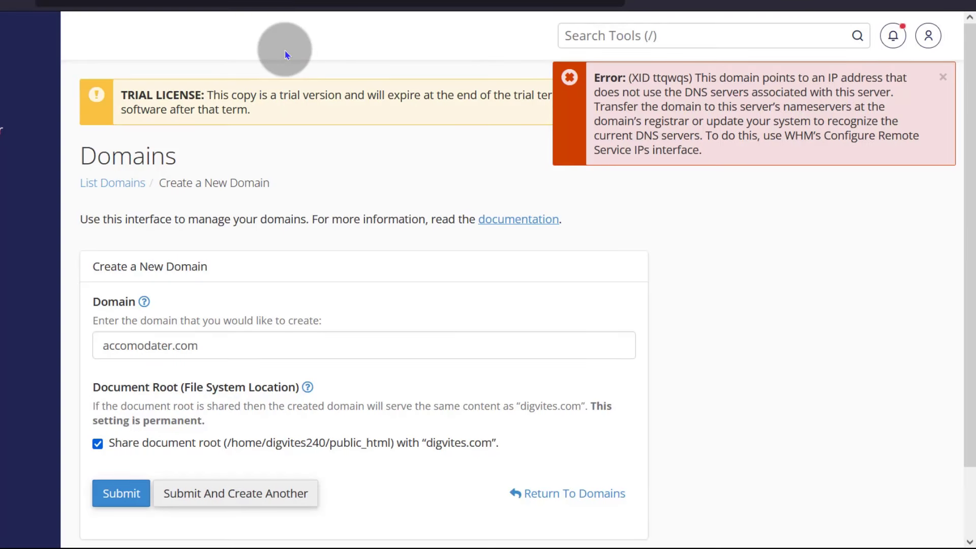
scroll(327, 236, down, 2)
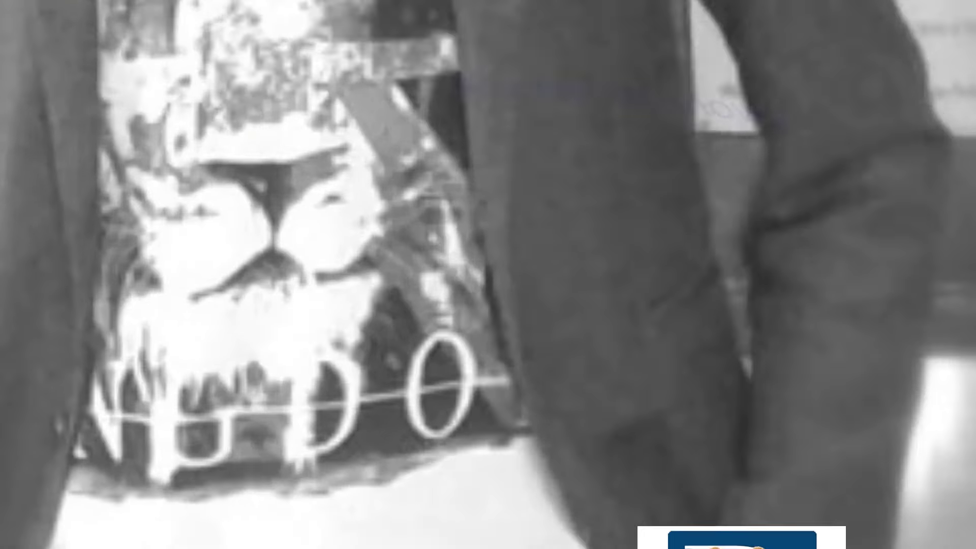
click(627, 478)
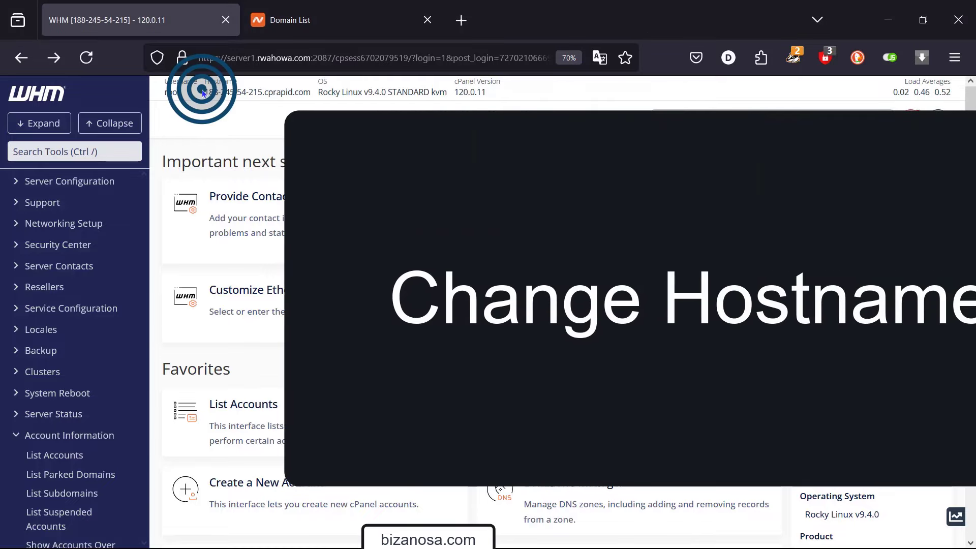
drag(202, 89, 312, 100)
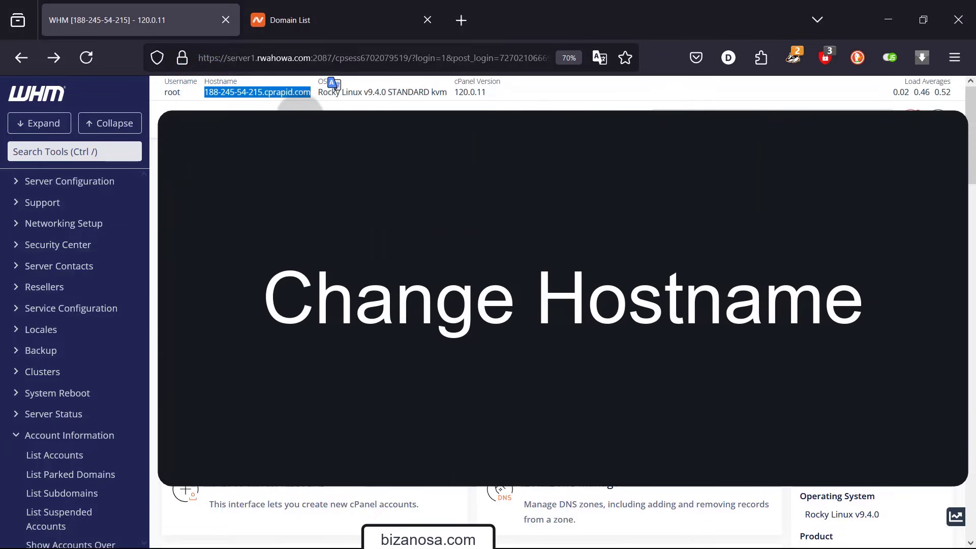
click(260, 108)
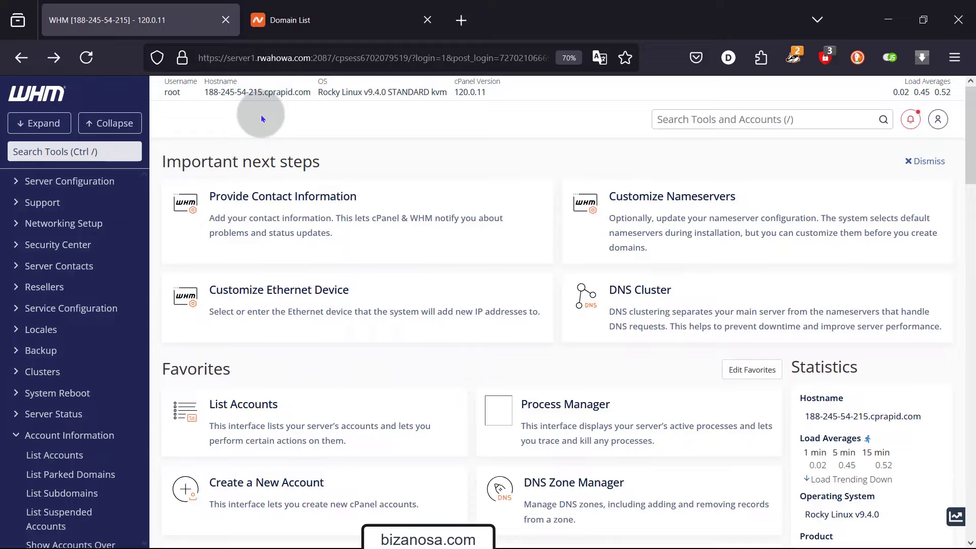
click(205, 92)
drag(205, 92, 310, 93)
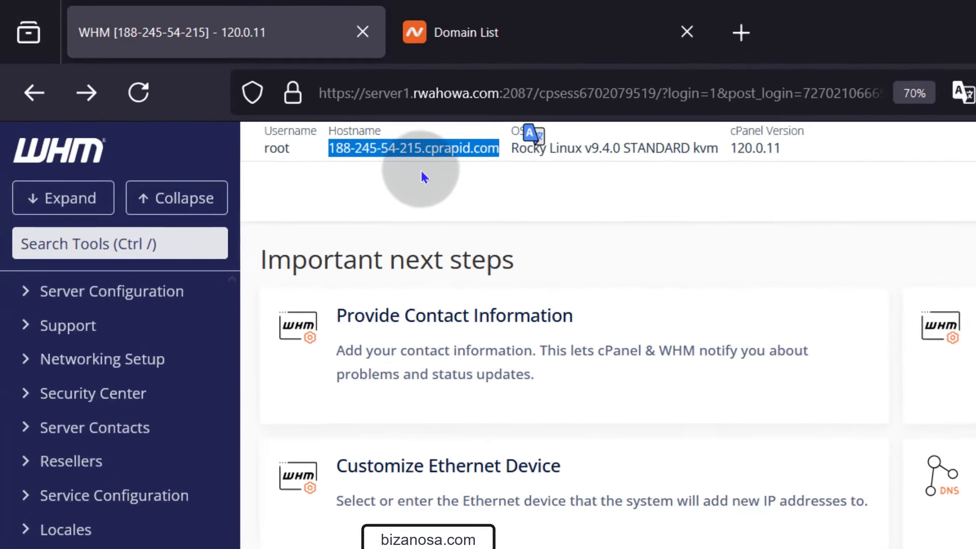
click(307, 134)
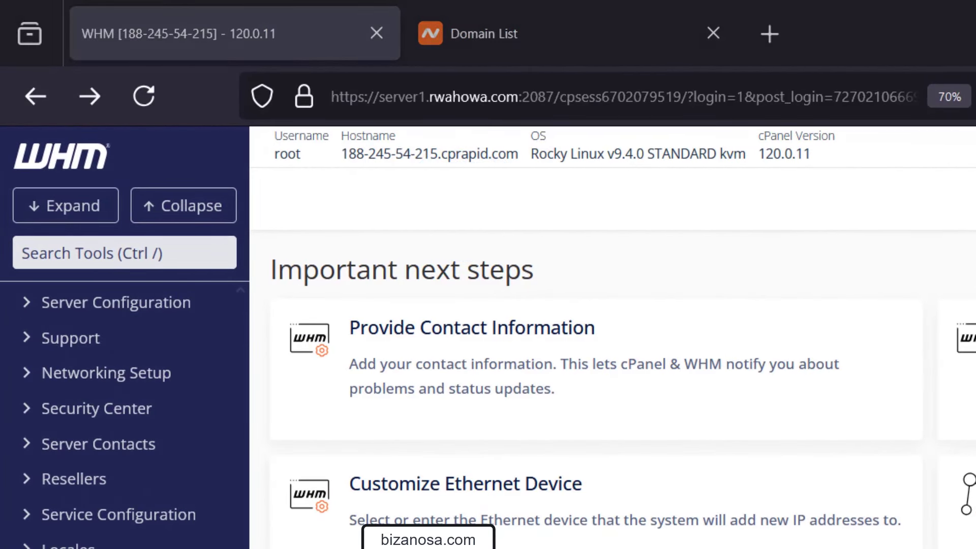
- Run hostname in the server terminal to check the current hostname
key(super)
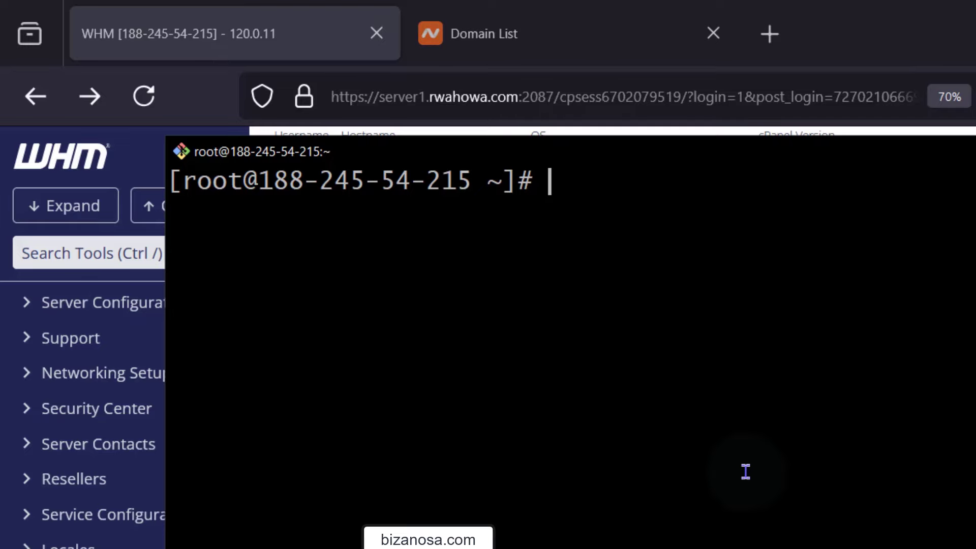
text(hostname)
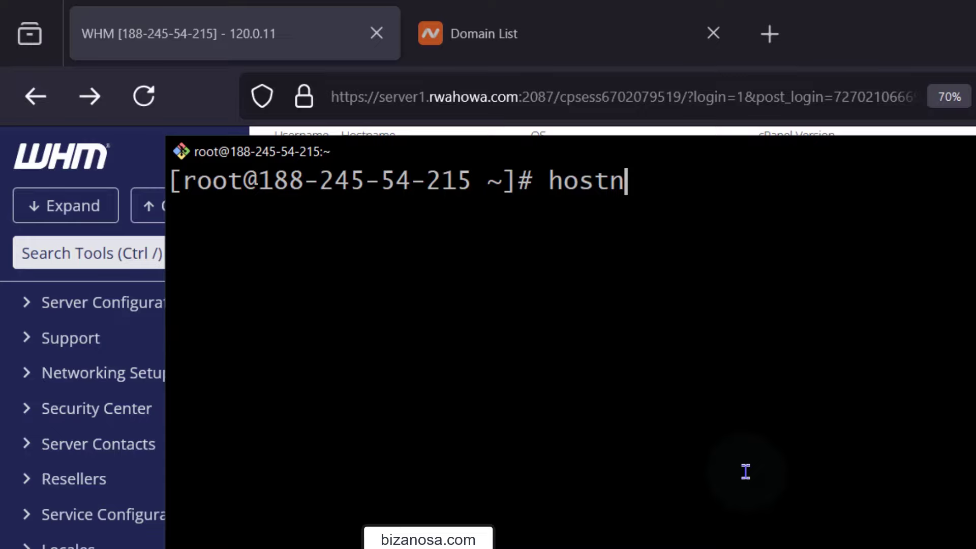
key(Return)
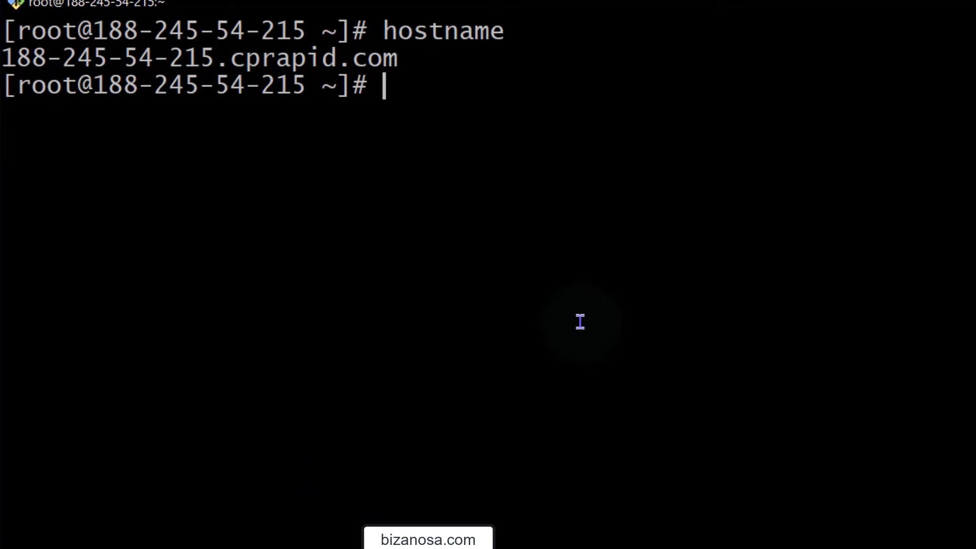
- Delete the 188.245.54.215 line from /etc/hosts in vi and save the file
text(vi /etc/hosts)
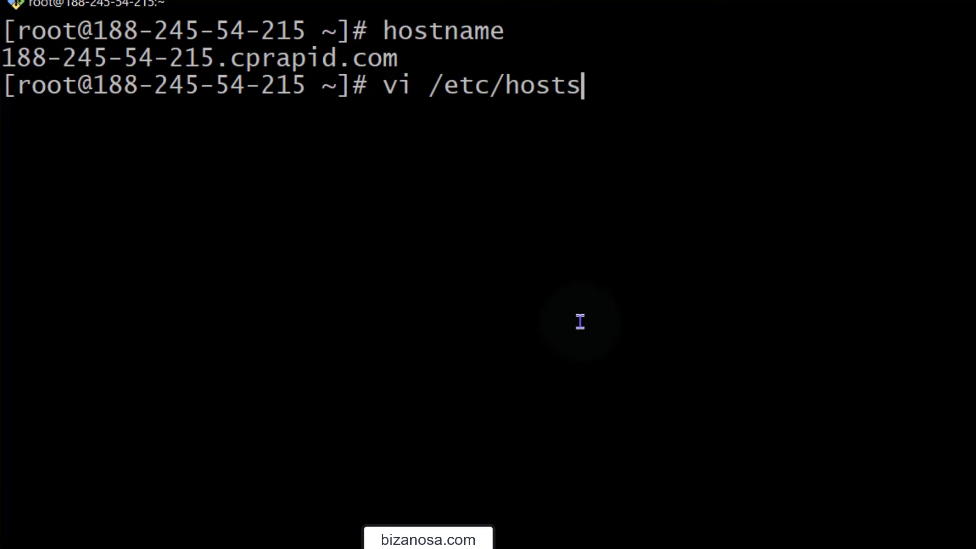
key(Return)
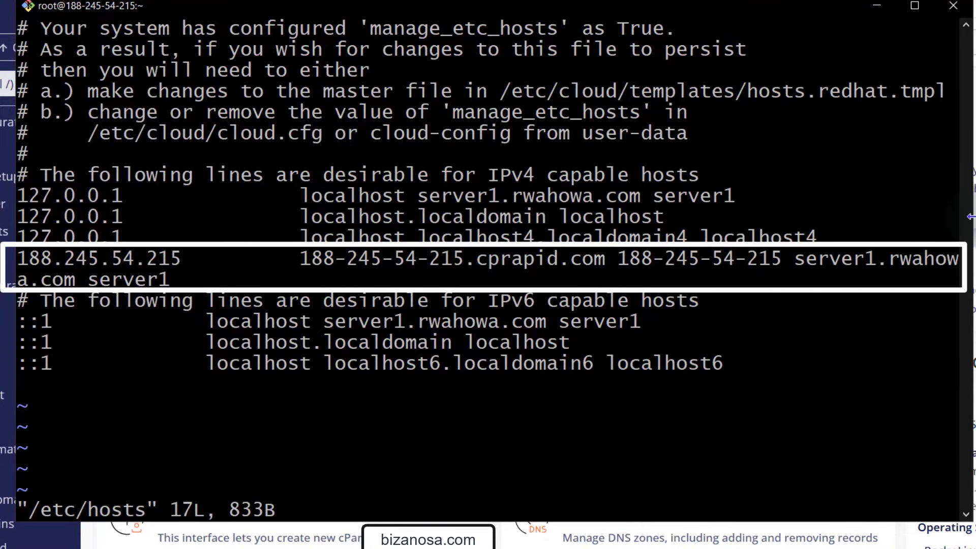
drag(968, 217, 975, 217)
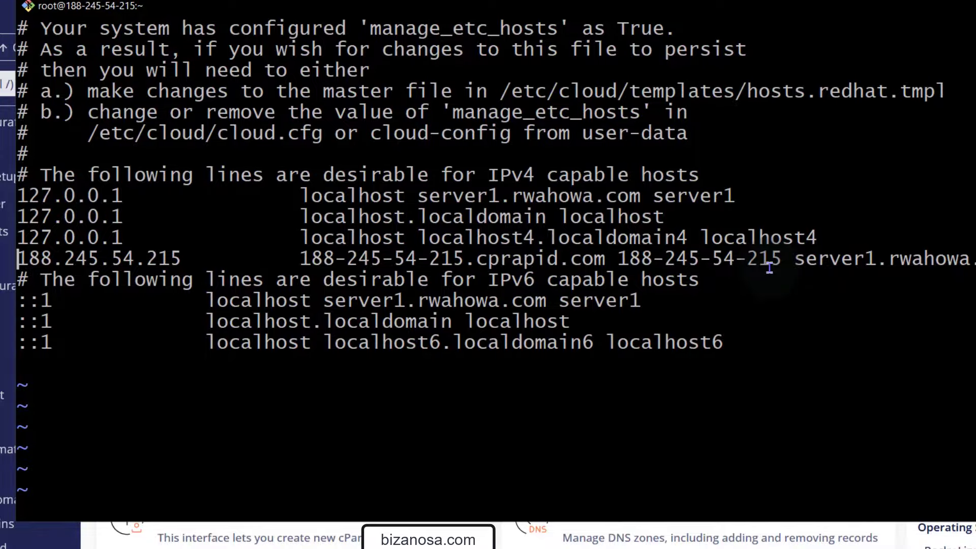
key(d)
key(d)
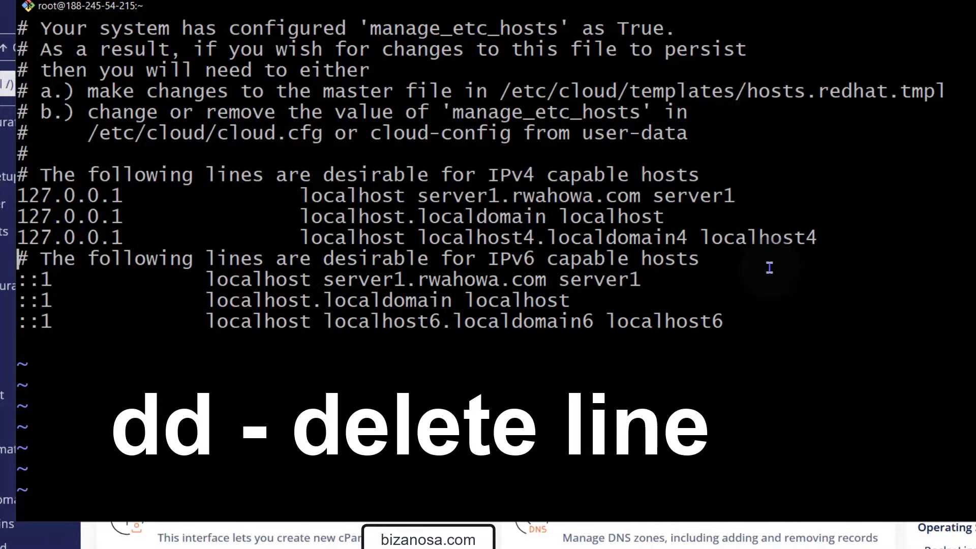
key(shift+z)
key(shift+z)
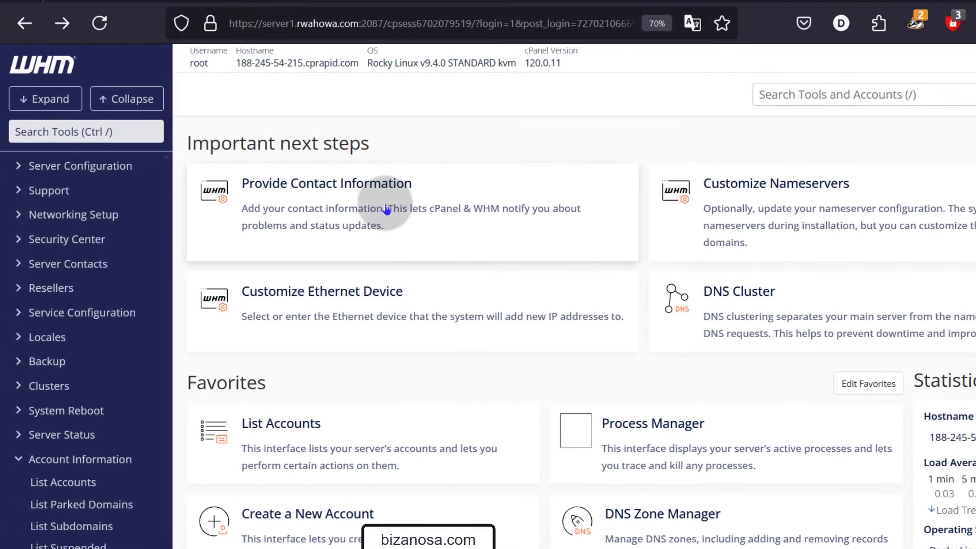
- Open WHM's Change Hostname tool and copy server1.rwahowa.com from the page address
click(807, 95)
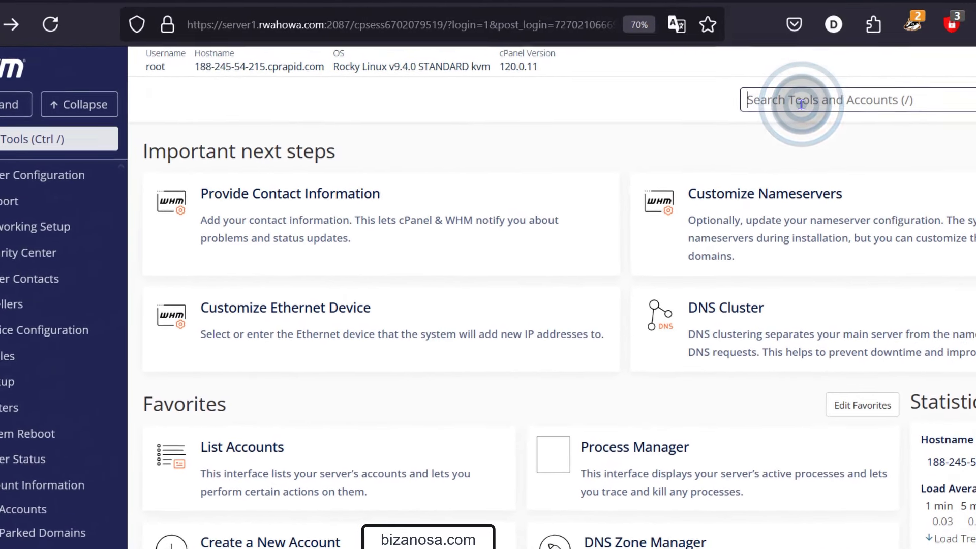
text(hostname)
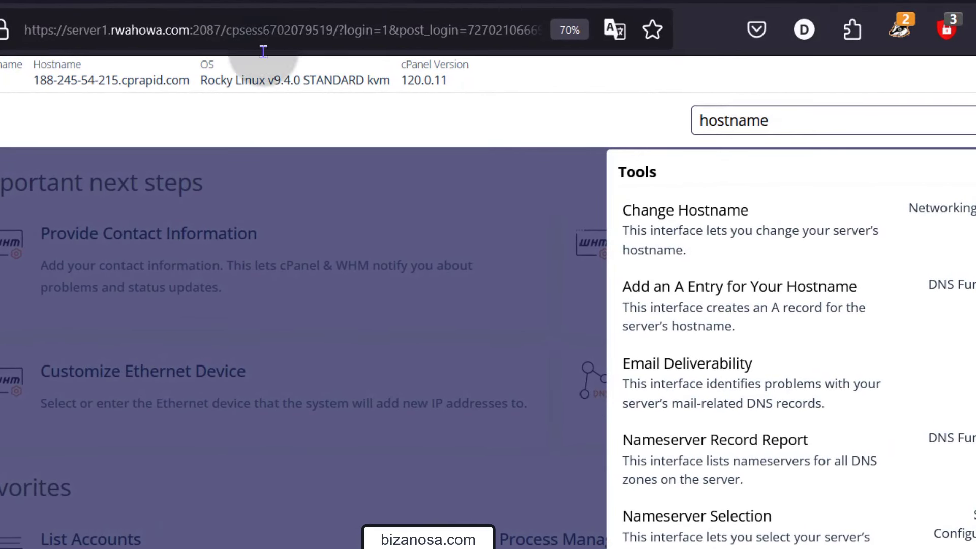
click(711, 220)
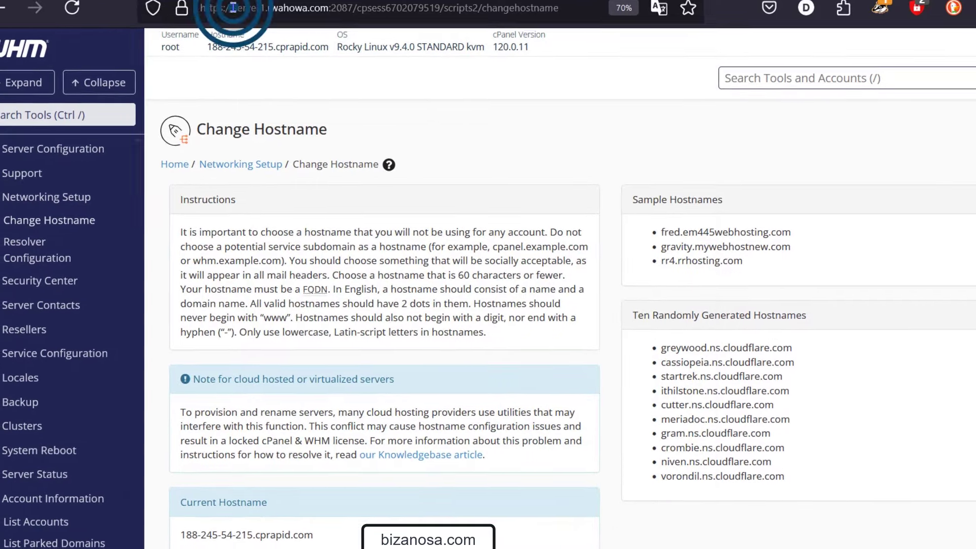
click(131, 26)
drag(284, 4, 341, 4)
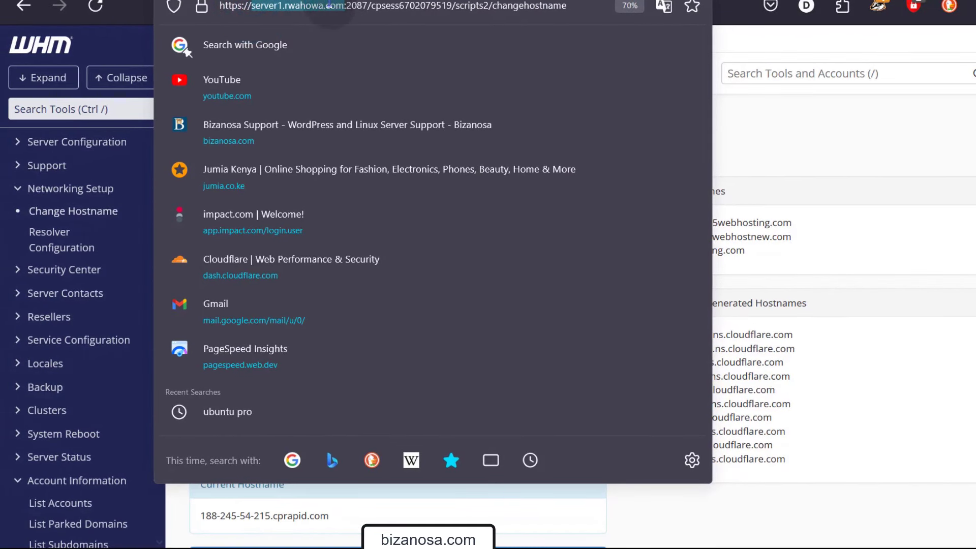
right_click(322, 5)
click(357, 95)
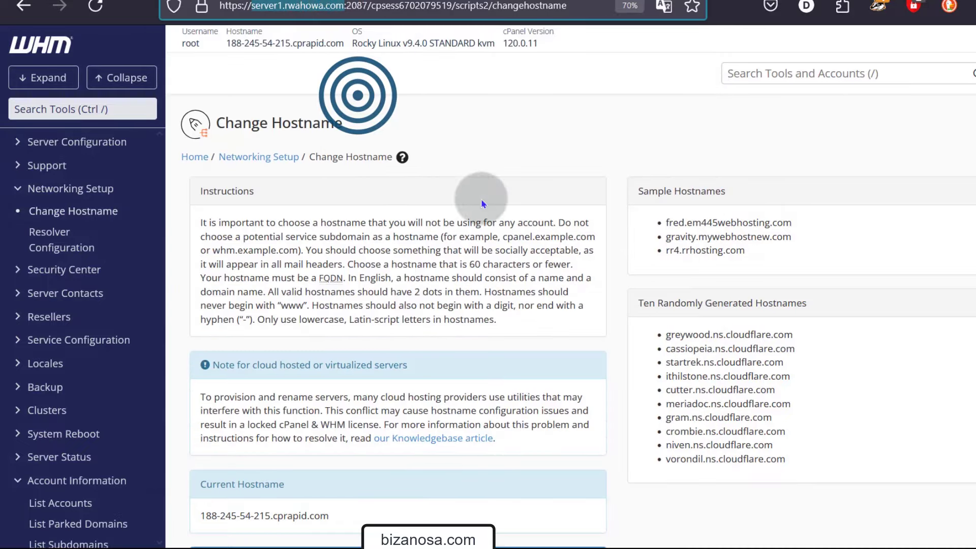
- Enter server1.rwahowa.com as the New Hostname and apply the change
scroll(498, 254, down, 5)
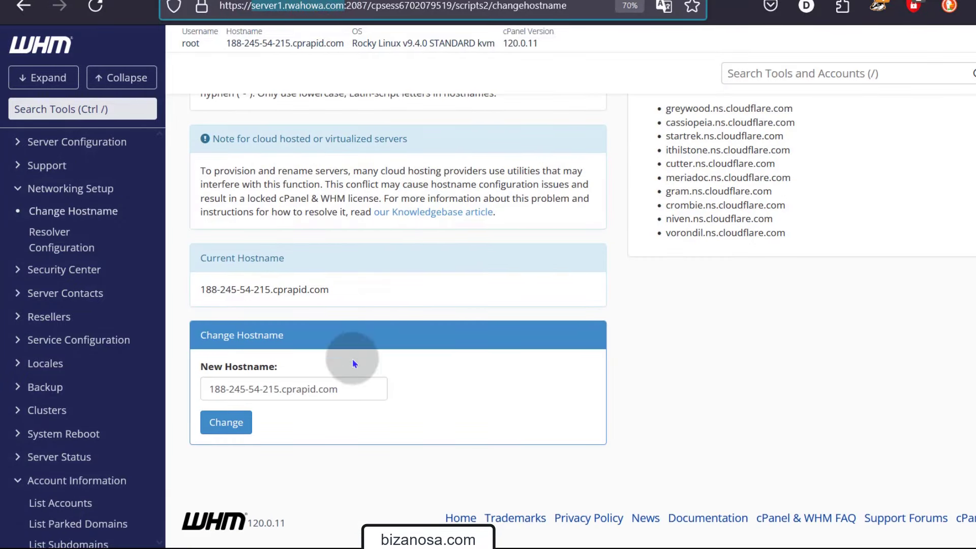
triple_click(256, 398)
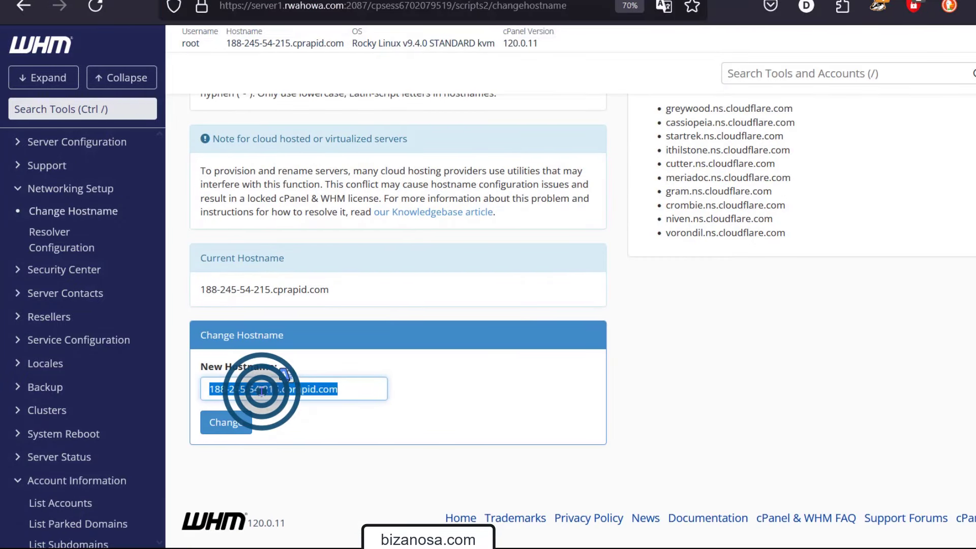
key(ctrl+plus)
key(ctrl+plus)
key(ctrl+plus)
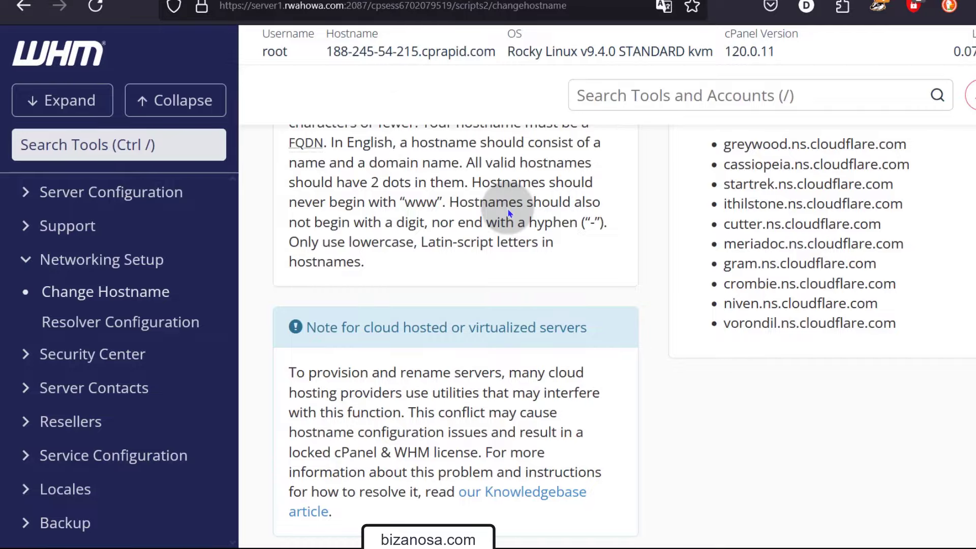
scroll(579, 223, down, 8)
scroll(564, 237, up, 2)
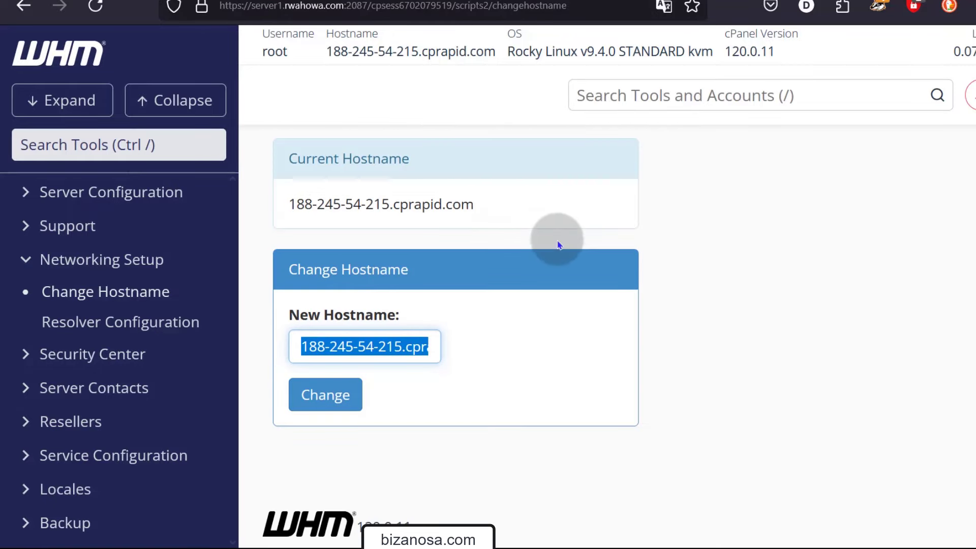
right_click(369, 347)
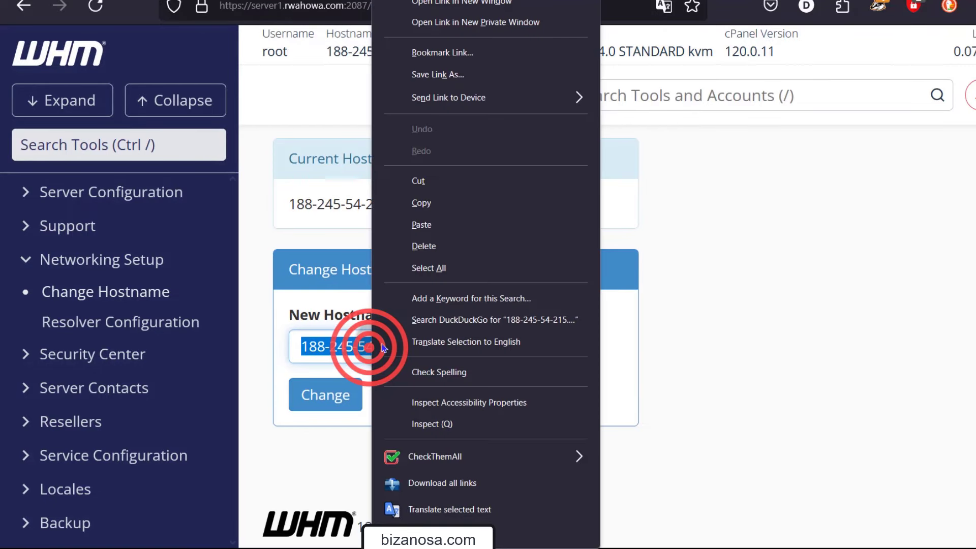
click(435, 226)
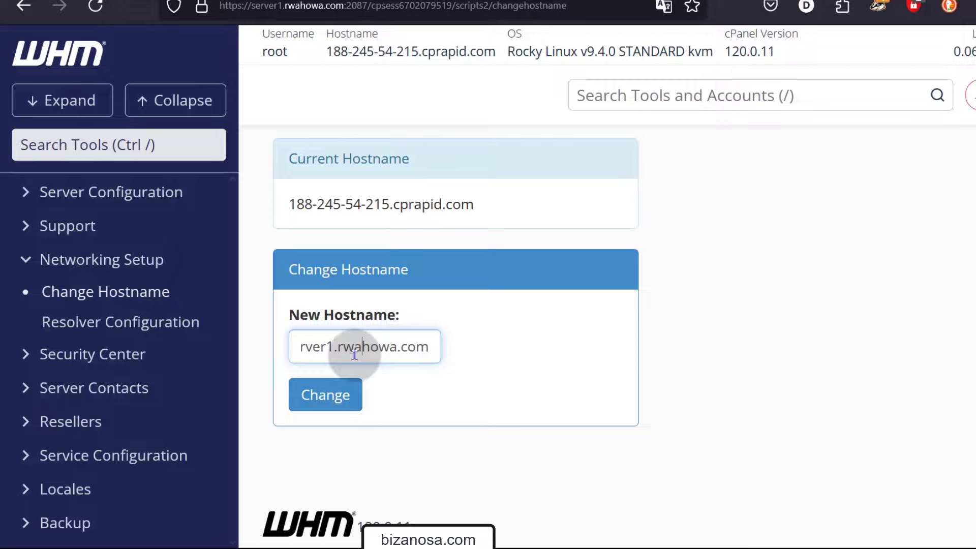
key(Left)
key(Left)
key(Left)
key(Left)
key(Left)
key(Left)
key(Left)
key(Left)
key(Left)
key(Left)
key(Left)
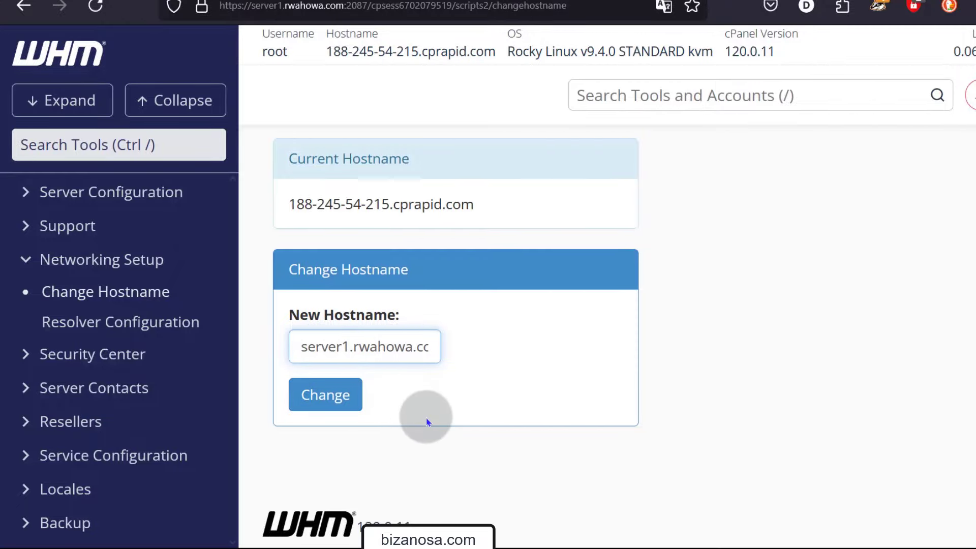
key(Right)
key(Right)
key(Right)
key(Right)
key(Right)
key(Right)
key(Right)
key(Right)
key(Right)
key(Right)
key(Right)
key(Right)
key(Right)
key(Right)
key(Right)
key(Right)
key(Right)
key(Right)
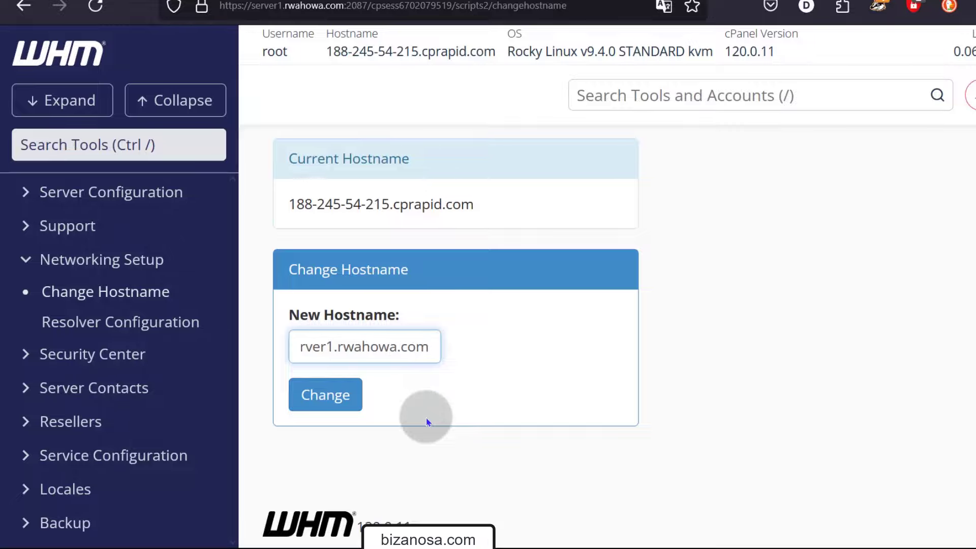
click(324, 396)
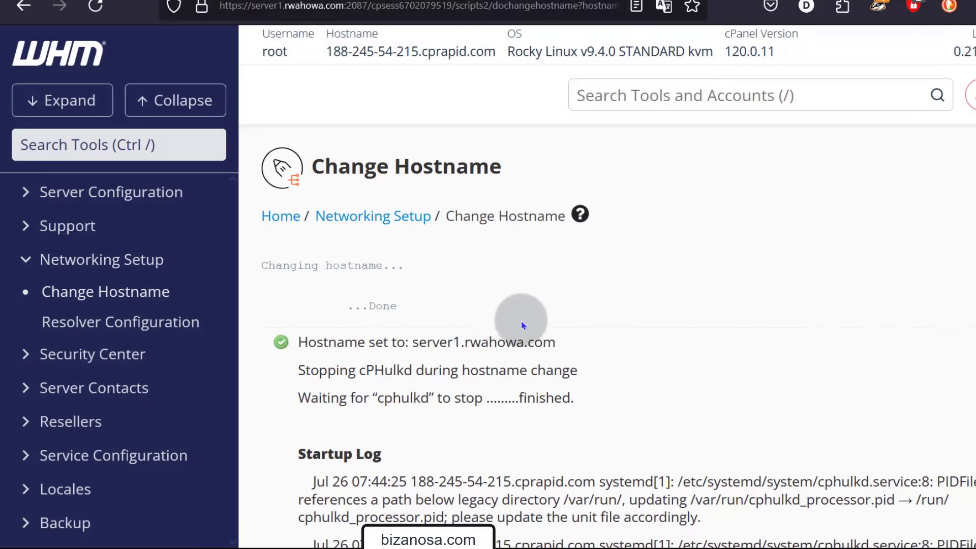
- Reload the page and confirm the header now shows server1.rwahowa.com
click(414, 344)
drag(414, 344, 505, 344)
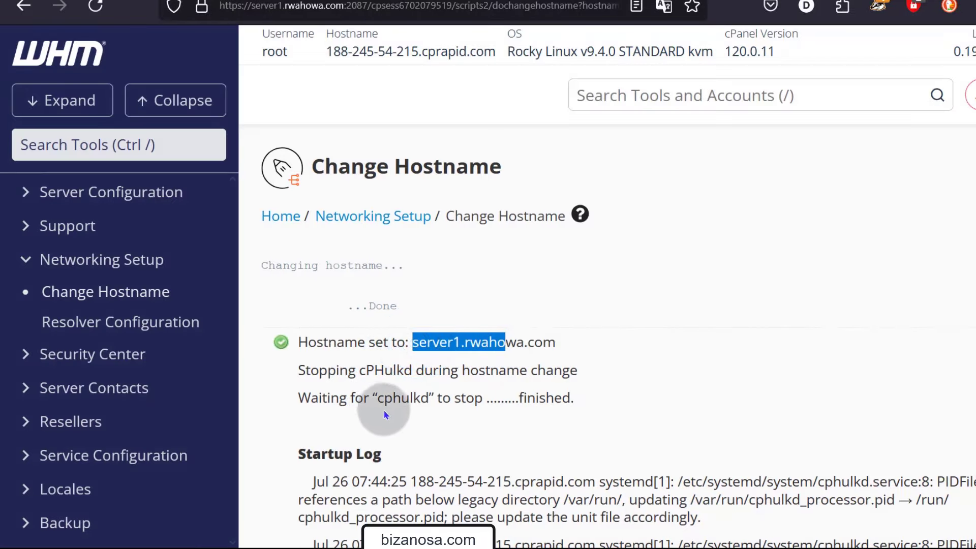
click(96, 7)
click(384, 49)
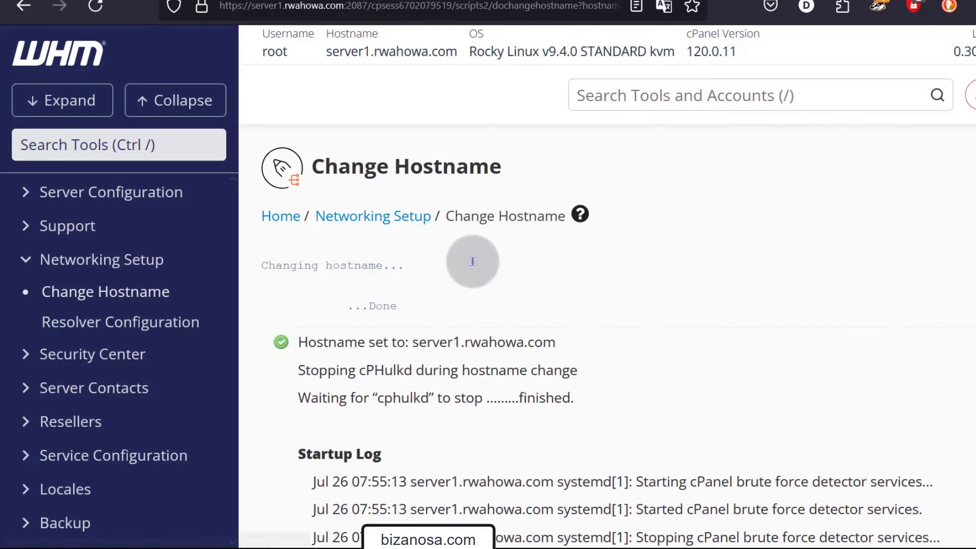
scroll(406, 317, down, 10)
scroll(407, 318, up, 10)
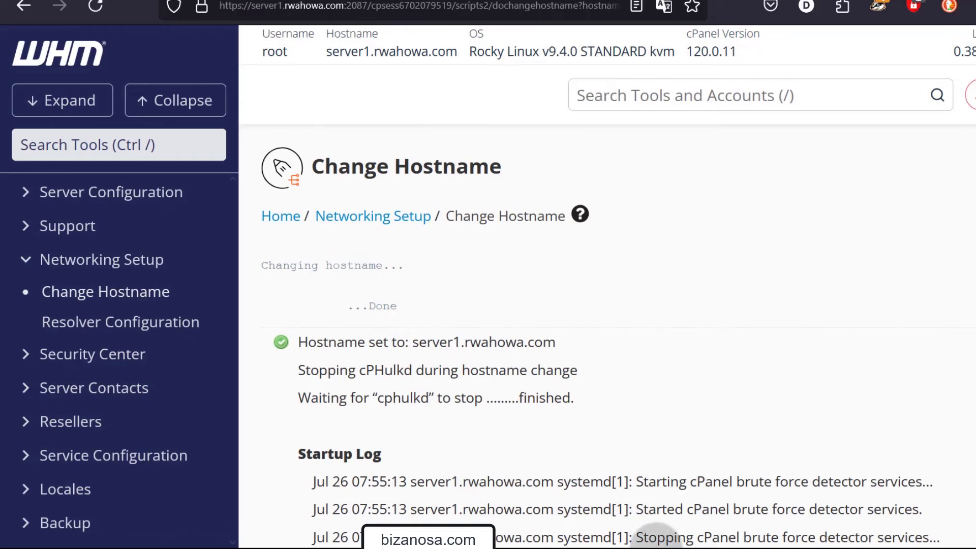
- Rerun hostname in PuTTY to confirm it returns server1.rwahowa.com
key(super)
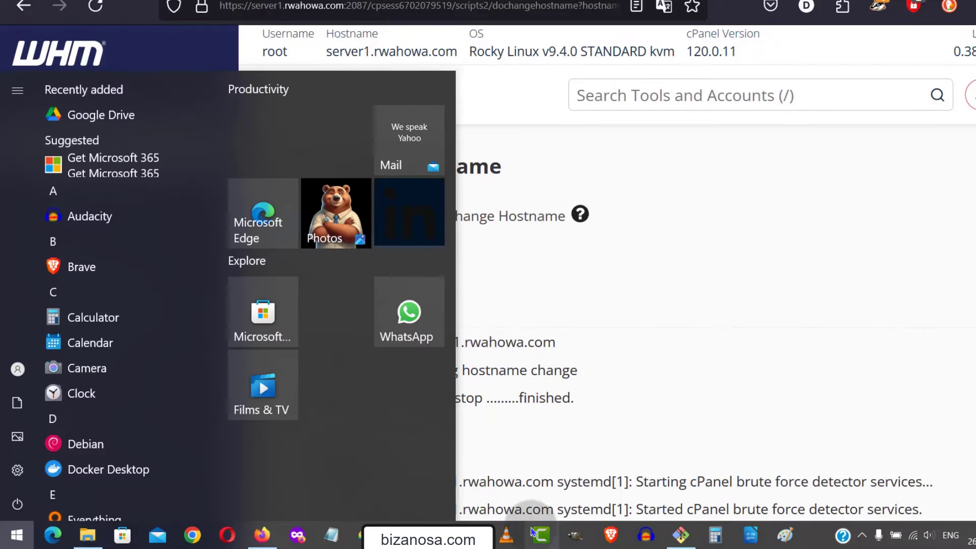
click(679, 538)
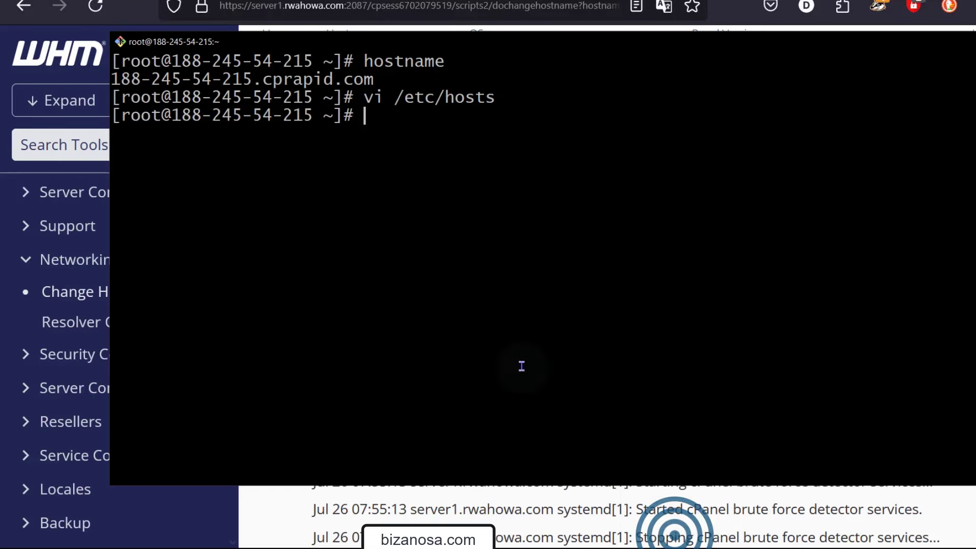
key(Up)
key(Up)
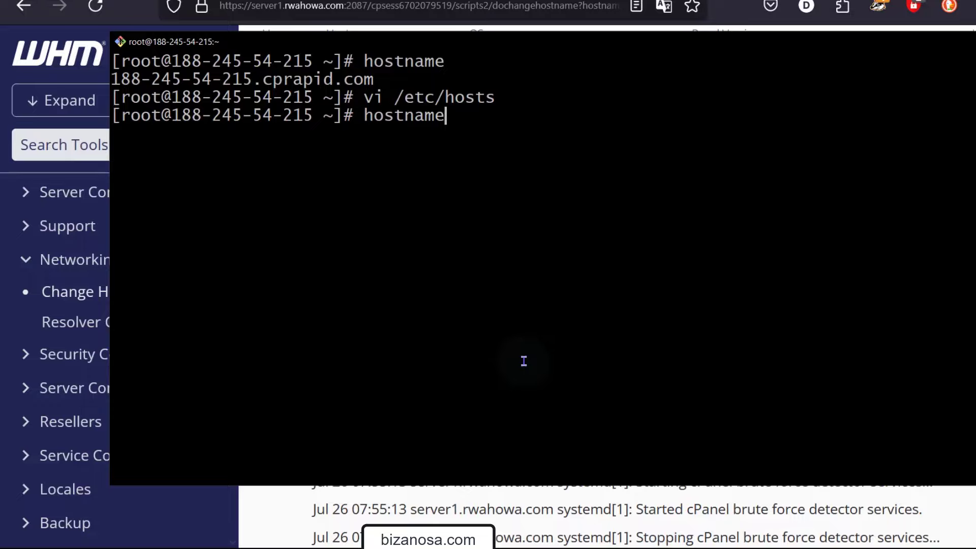
key(Return)
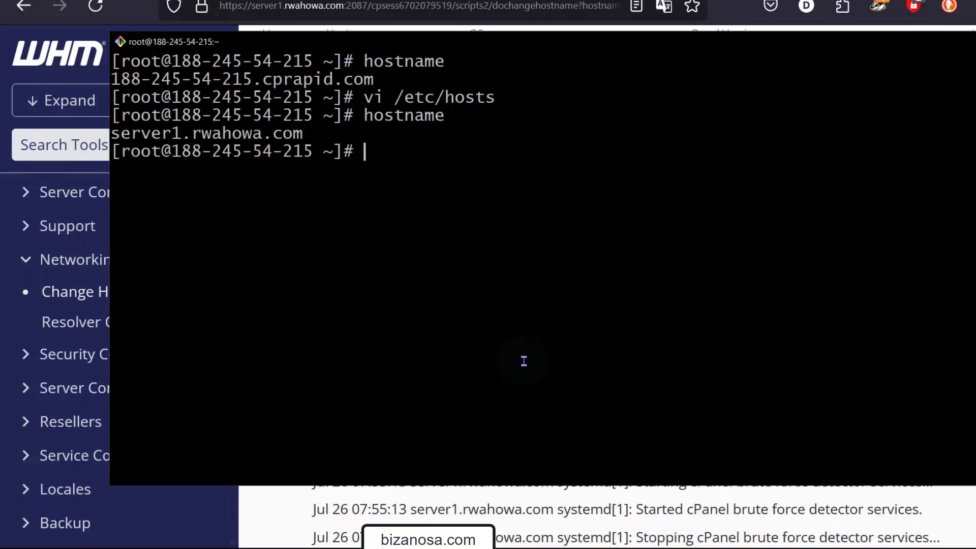
- Inspect the server1 entry in /etc/hosts, quit vi without saving, and return to WHM
key(Up)
key(Up)
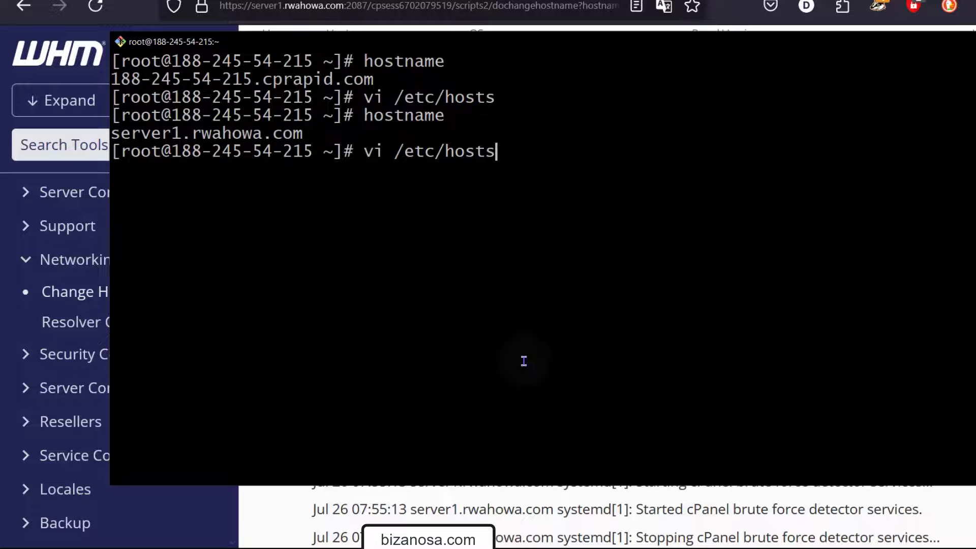
key(Return)
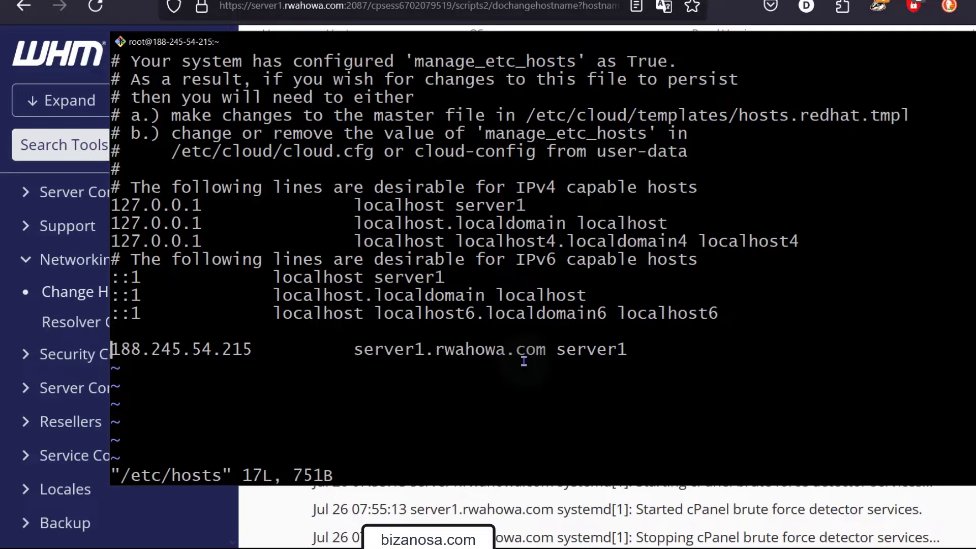
key(Right)
key(Right)
key(Right)
key(Right)
key(Right)
key(Right)
key(Right)
key(Right)
key(Right)
key(Right)
key(Right)
key(Right)
key(Right)
key(Right)
key(Right)
key(Right)
key(Right)
key(Right)
key(Right)
key(Right)
key(Left)
key(Left)
key(Left)
key(Left)
key(Left)
key(Right)
key(Right)
key(Right)
key(Right)
key(Right)
key(Right)
key(Right)
key(Right)
key(Right)
key(Right)
key(Right)
key(Right)
key(Right)
key(Right)
key(Right)
key(Right)
key(Right)
key(Right)
key(Right)
key(Right)
key(Right)
key(Right)
key(Right)
key(Right)
key(Left)
key(Left)
key(Left)
key(Left)
key(Left)
key(Left)
key(Left)
key(Left)
key(Left)
key(Left)
key(Left)
key(Left)
key(Left)
key(Left)
key(Left)
key(Left)
key(Left)
key(Left)
key(Left)
key(Left)
text(:q)
key(Return)
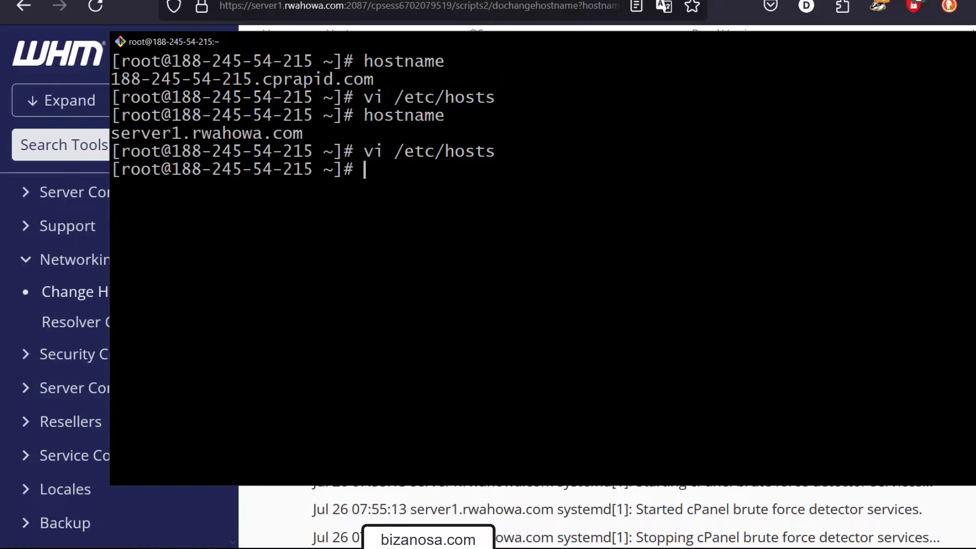
key(alt+Tab)
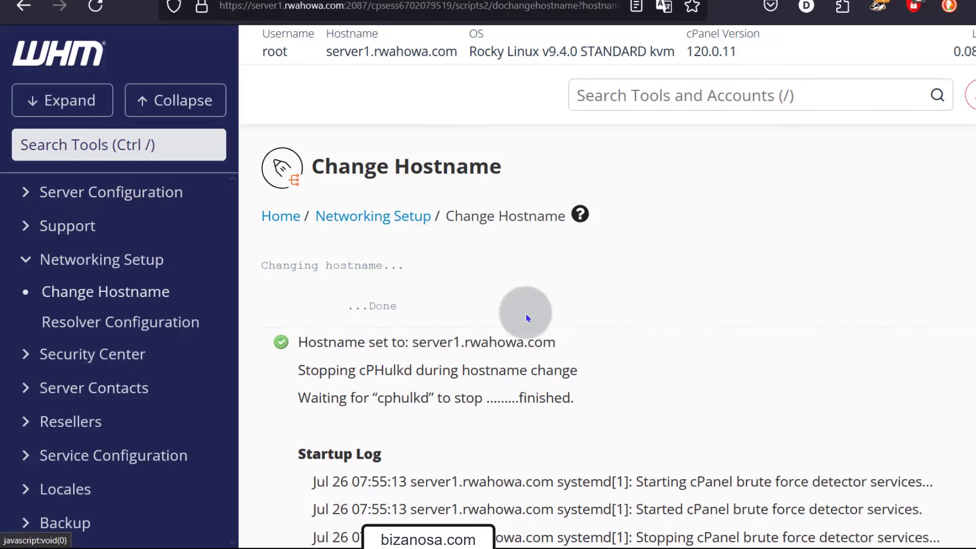
scroll(529, 337, down, 2)
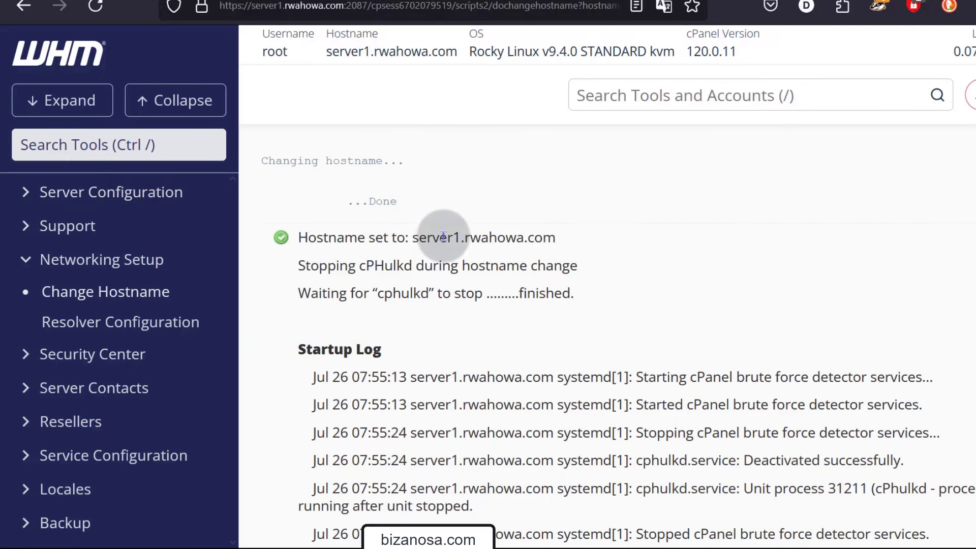
drag(447, 239, 559, 239)
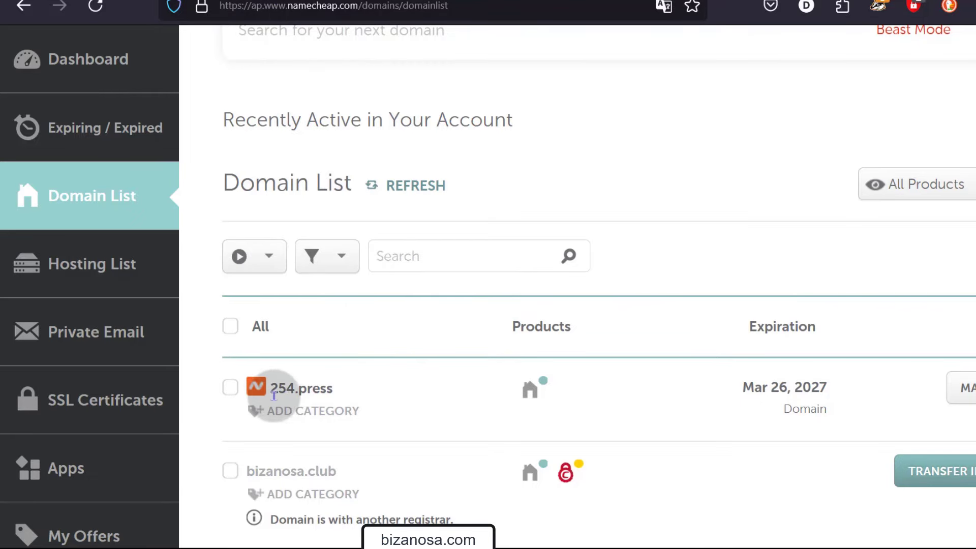
drag(269, 387, 340, 400)
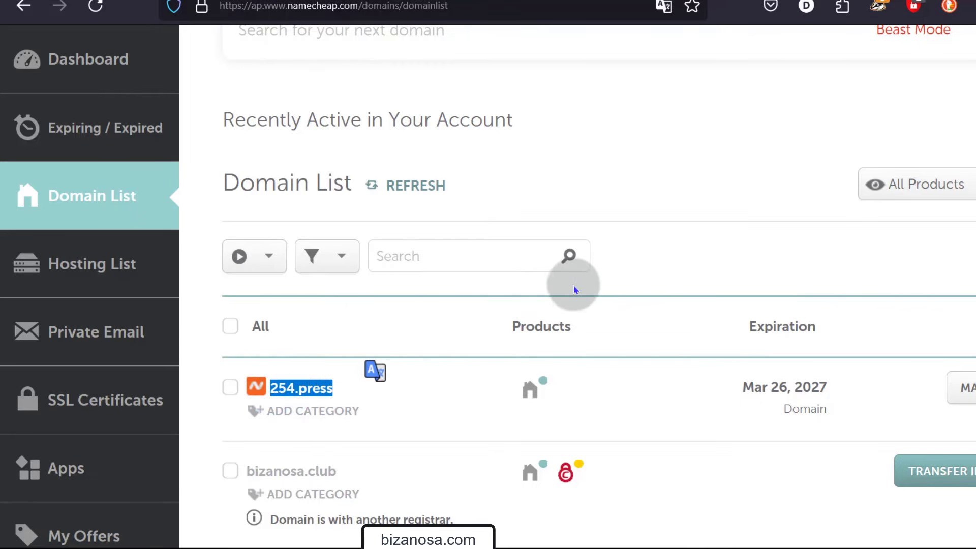
click(687, 196)
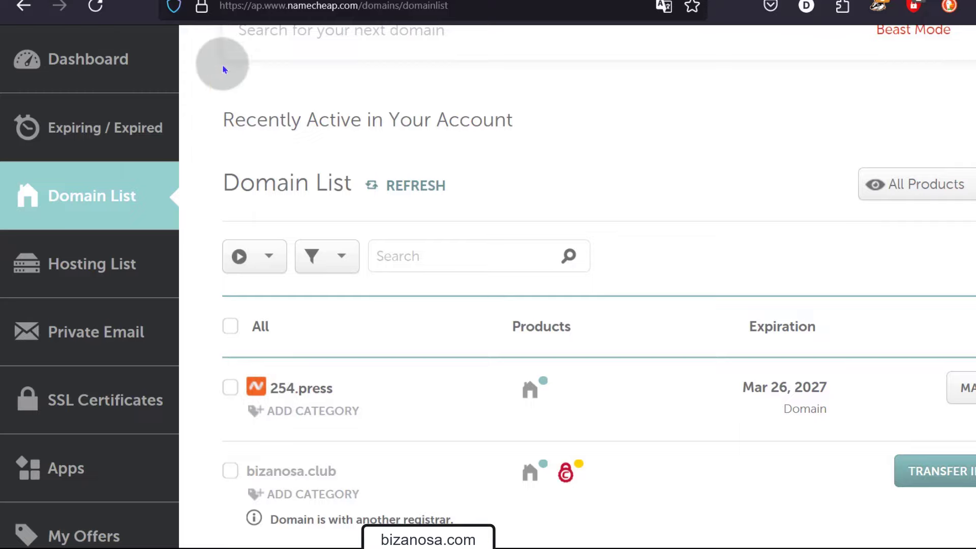
click(213, 0)
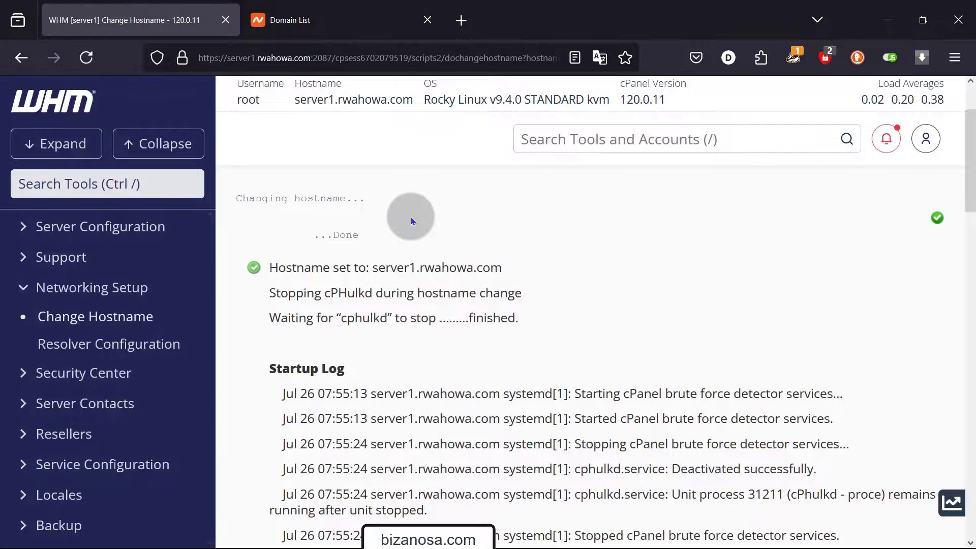
scroll(301, 274, up, 2)
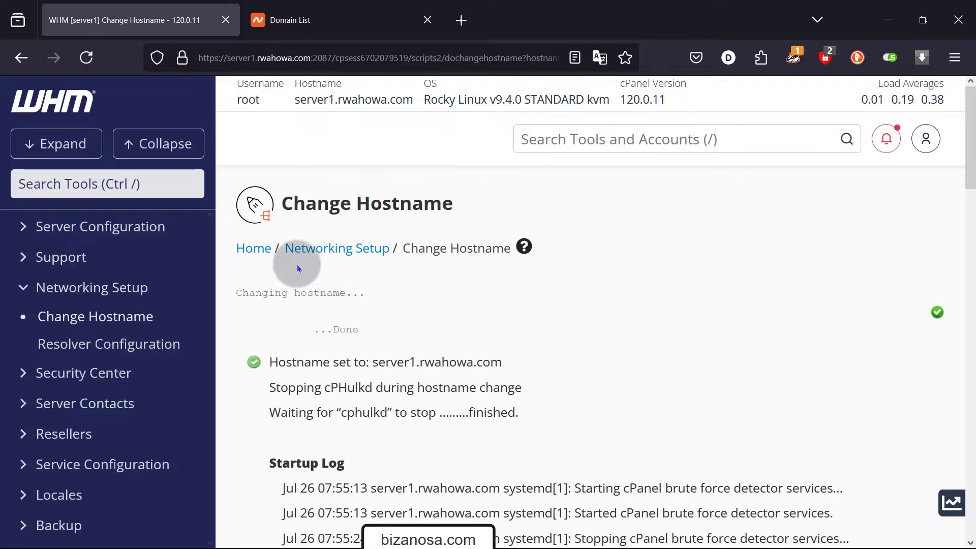
click(290, 20)
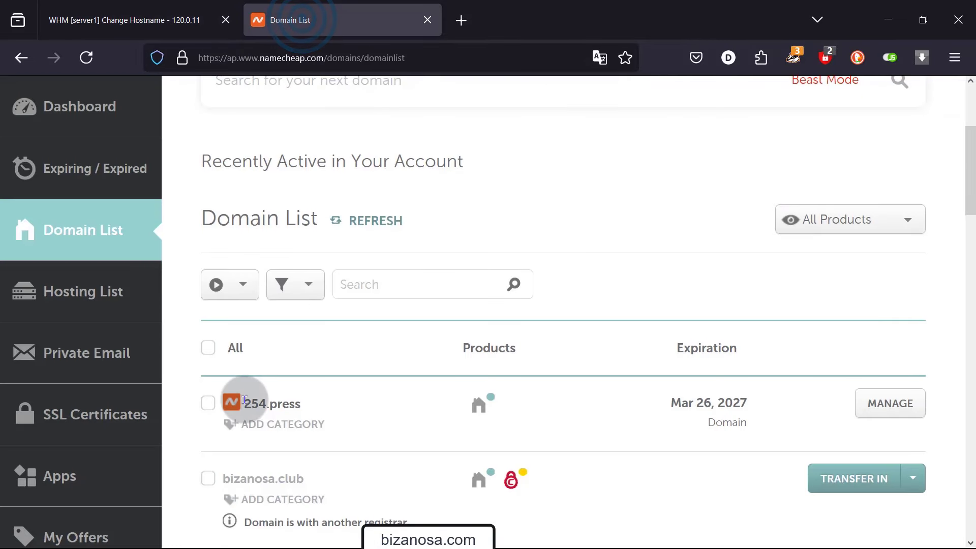
drag(244, 404, 308, 411)
click(196, 160)
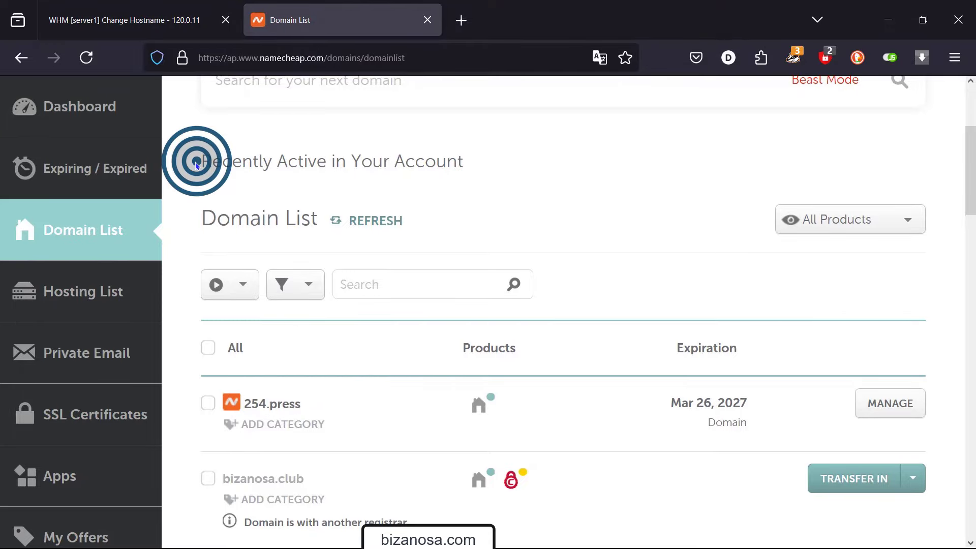
click(147, 20)
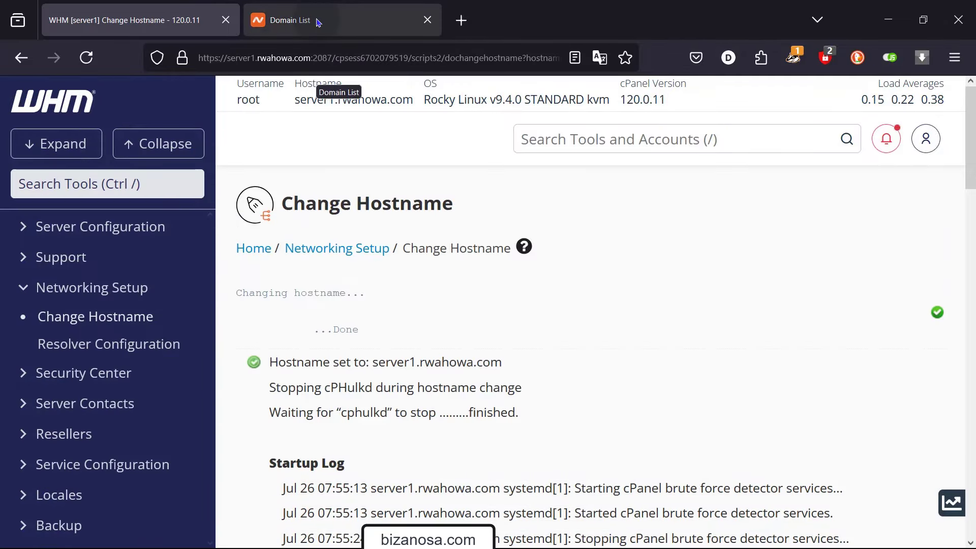
- Go back to the Namecheap Domain List and open 254.press's details page
click(315, 20)
scroll(313, 197, down, 2)
double_click(285, 309)
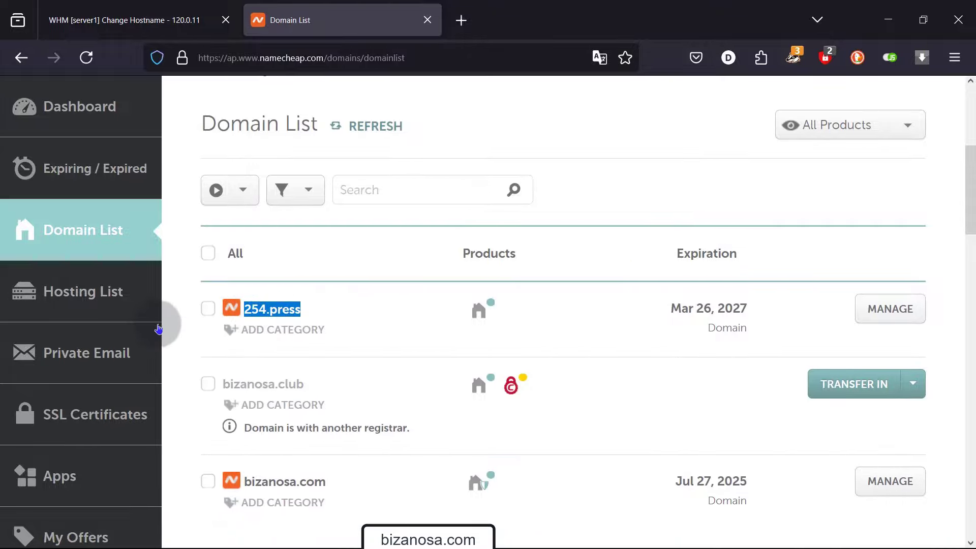
click(173, 326)
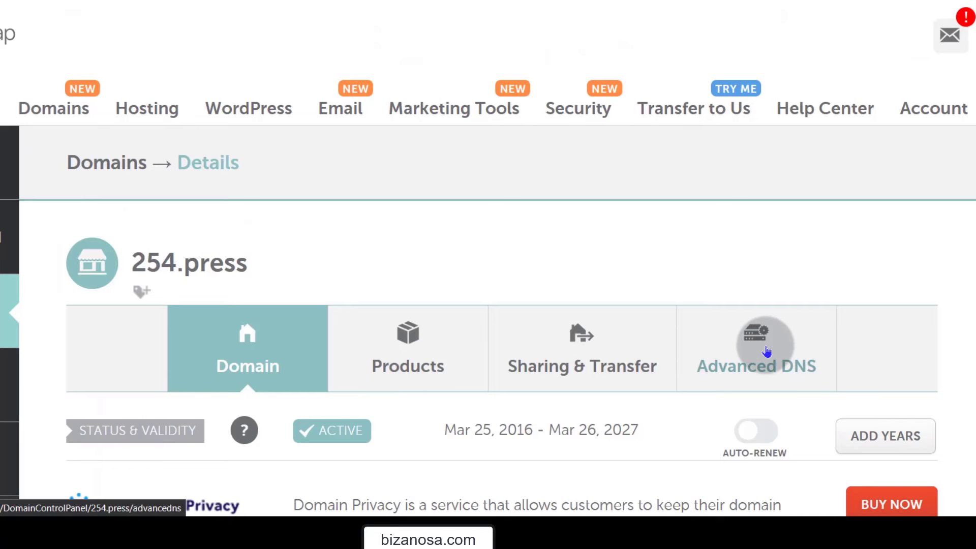
click(765, 348)
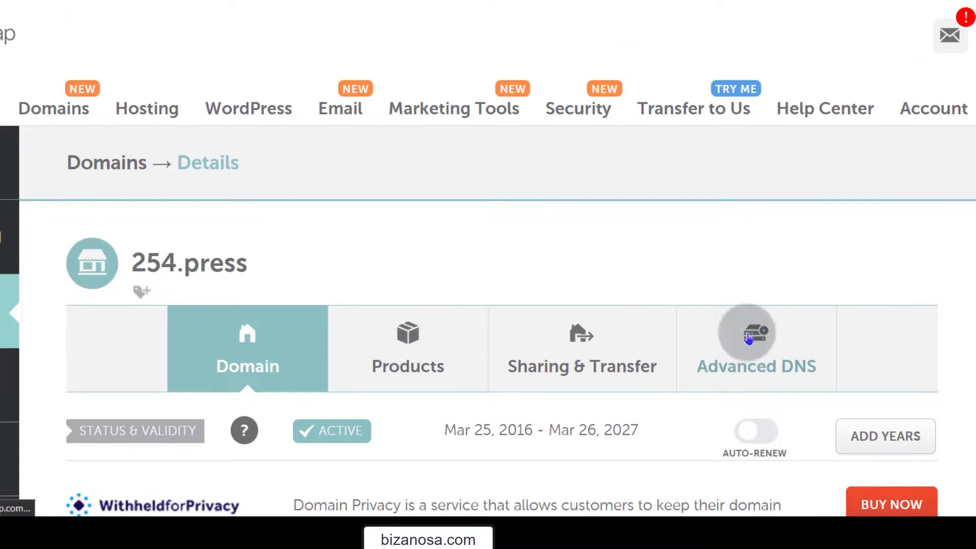
scroll(745, 394, down, 5)
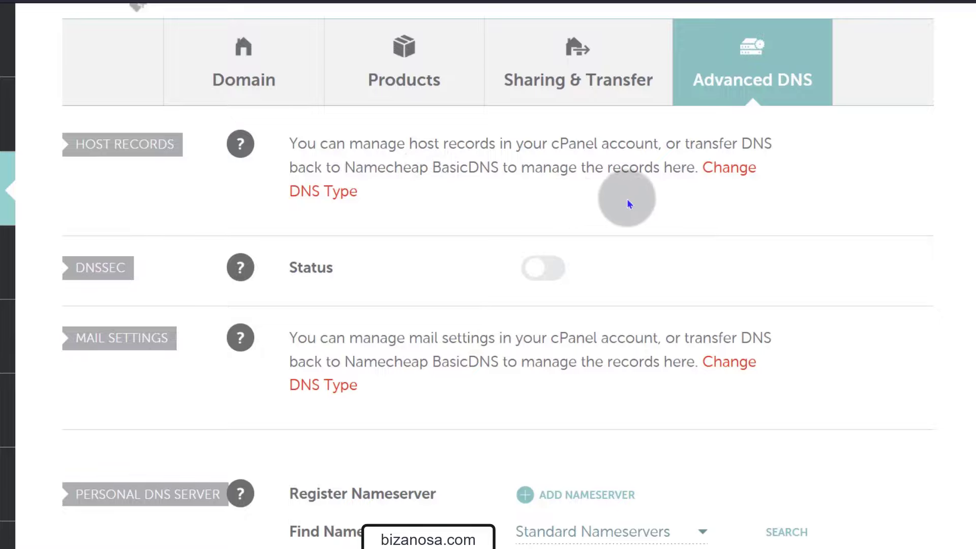
drag(586, 168, 534, 166)
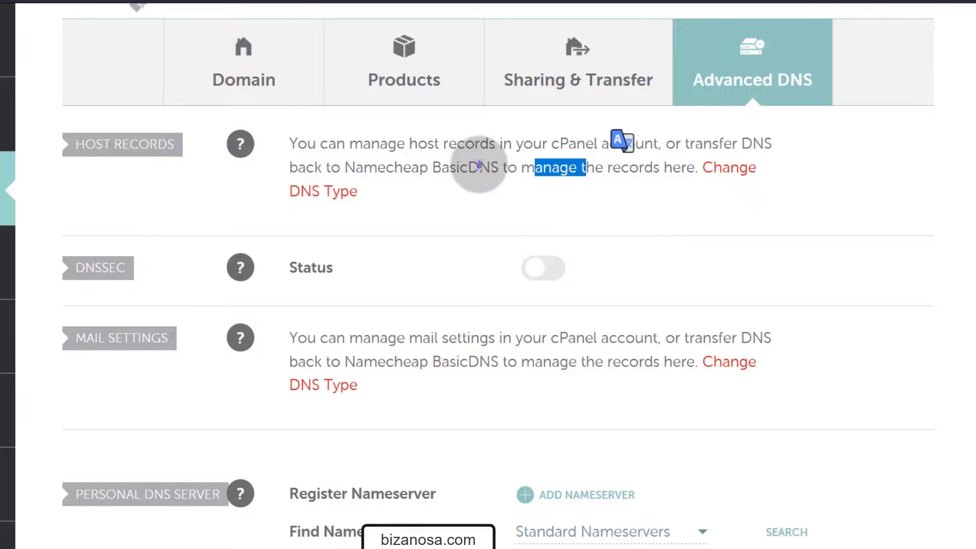
click(442, 168)
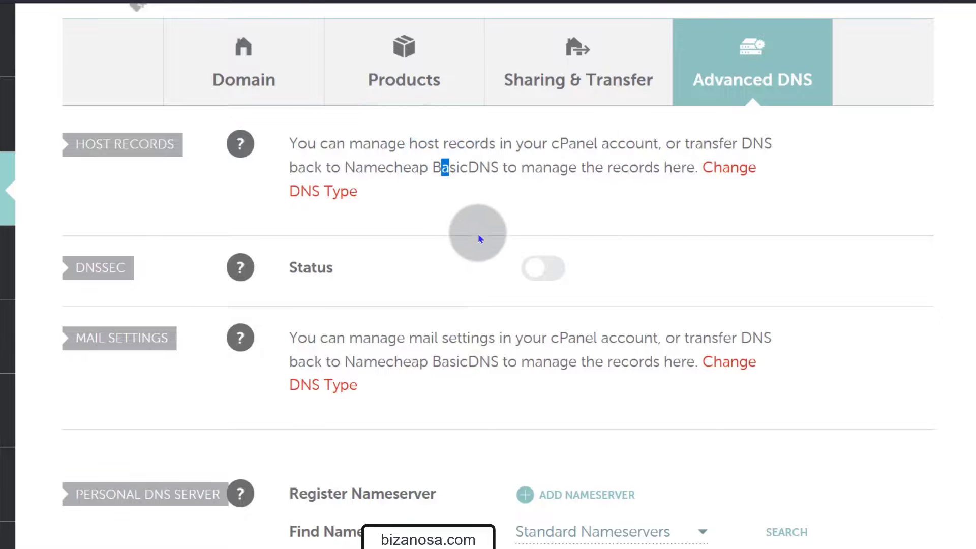
scroll(479, 235, up, 5)
drag(145, 200, 208, 213)
click(457, 185)
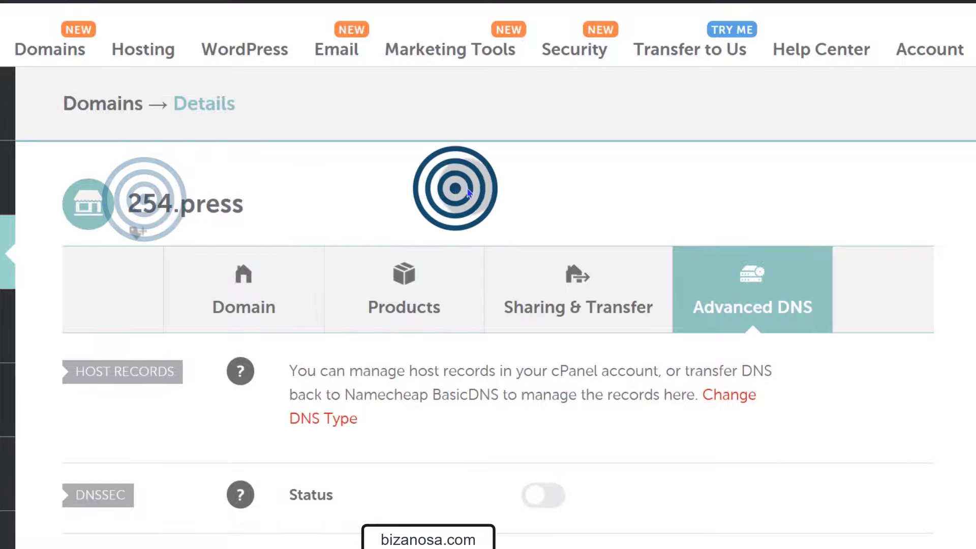
scroll(508, 188, down, 5)
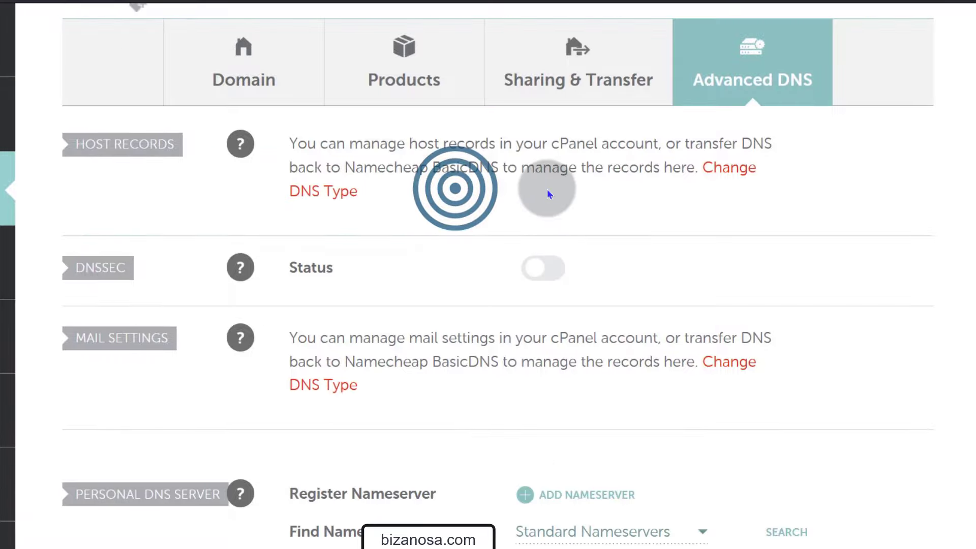
click(735, 173)
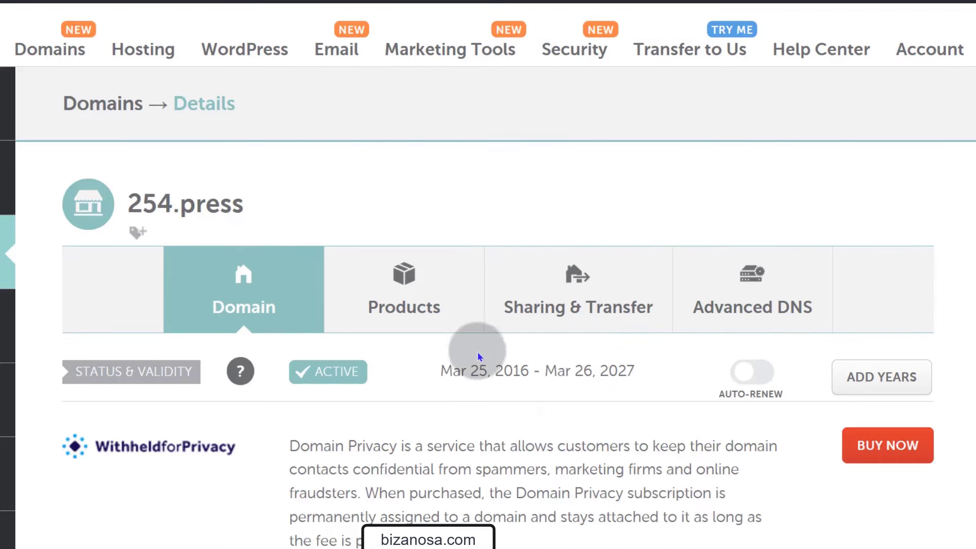
scroll(559, 331, down, 9)
scroll(559, 259, down, 2)
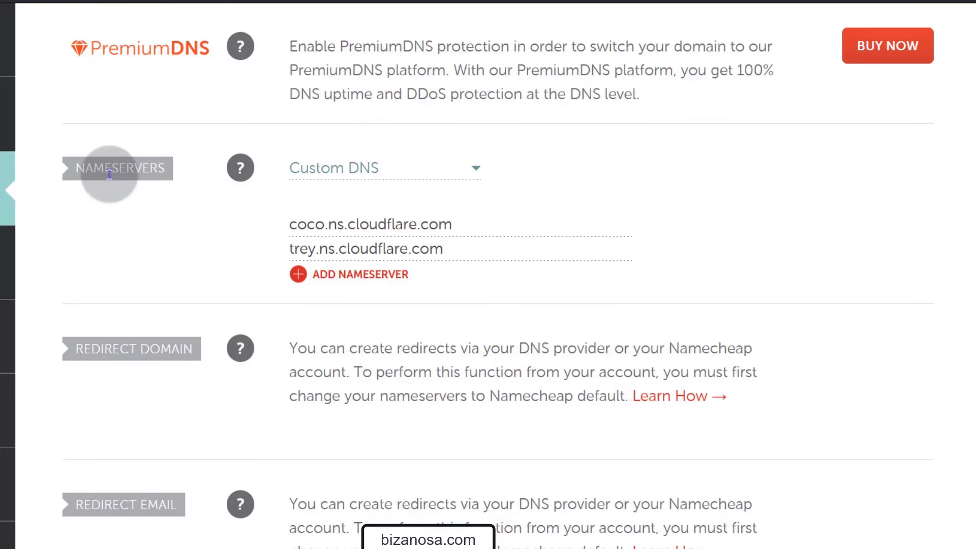
- Switch 254.press to Namecheap BasicDNS nameservers, save, and go to its Advanced DNS tab
click(457, 170)
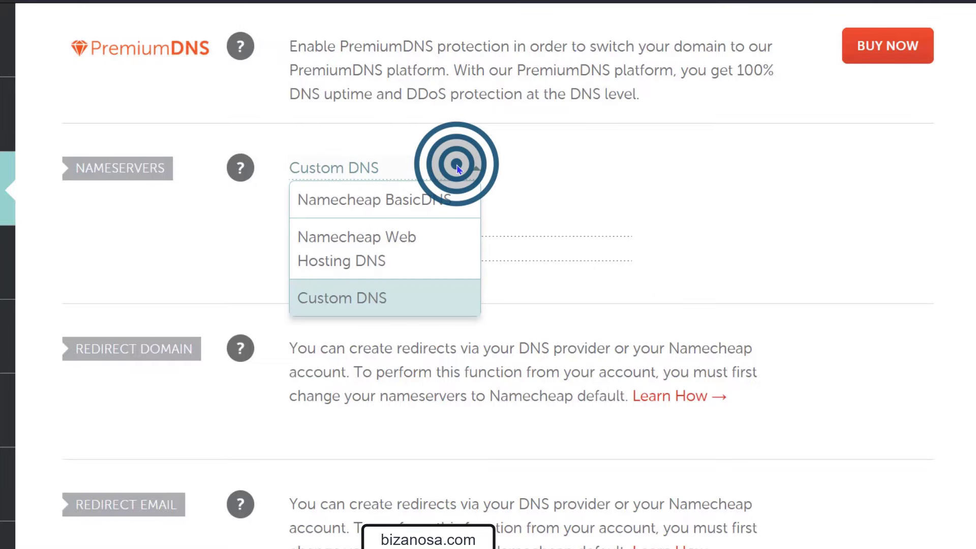
click(369, 203)
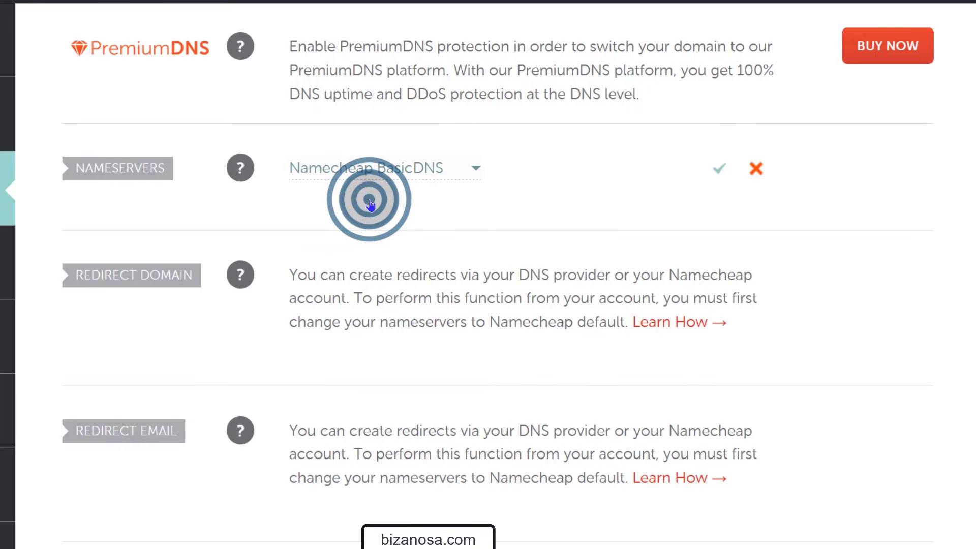
click(720, 170)
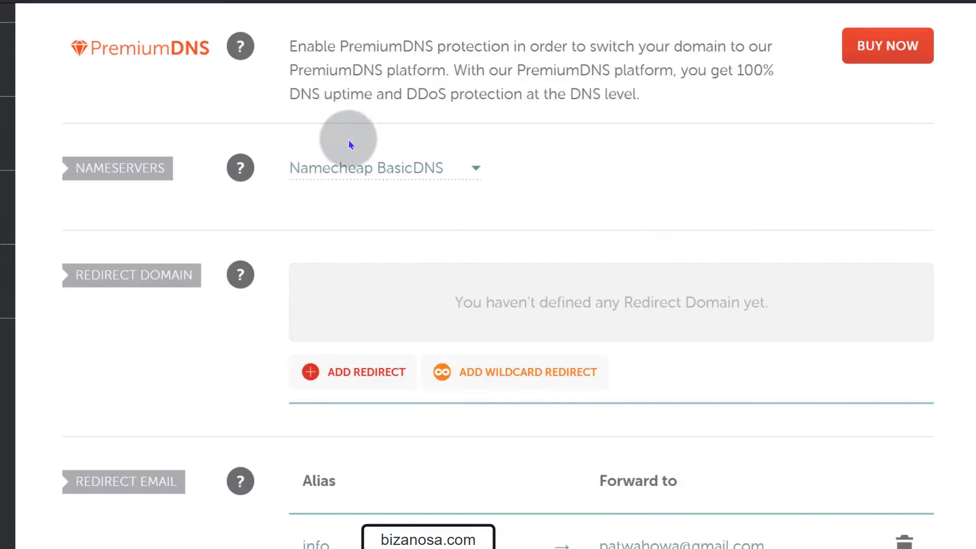
scroll(794, 239, up, 10)
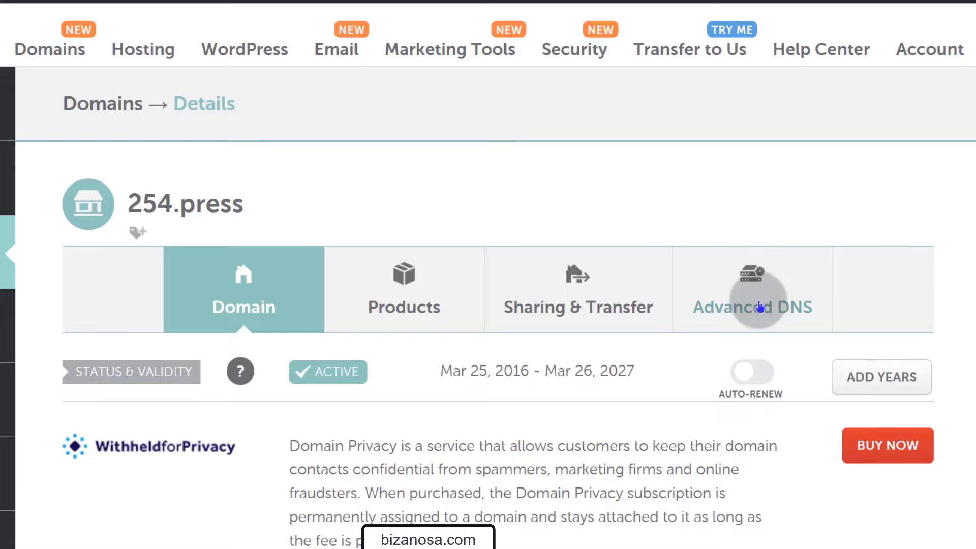
click(759, 307)
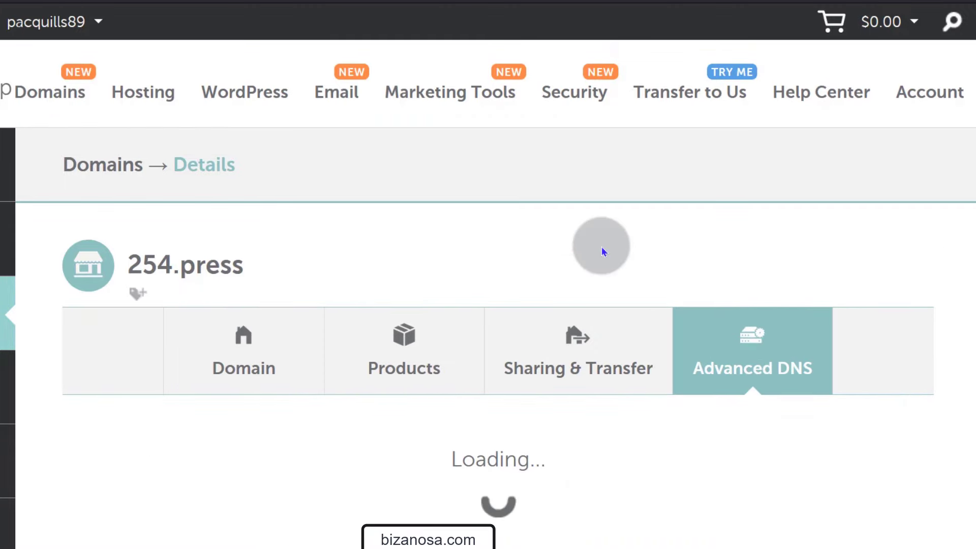
- Scroll the Advanced DNS page down to the Personal DNS Server section
scroll(532, 263, down, 10)
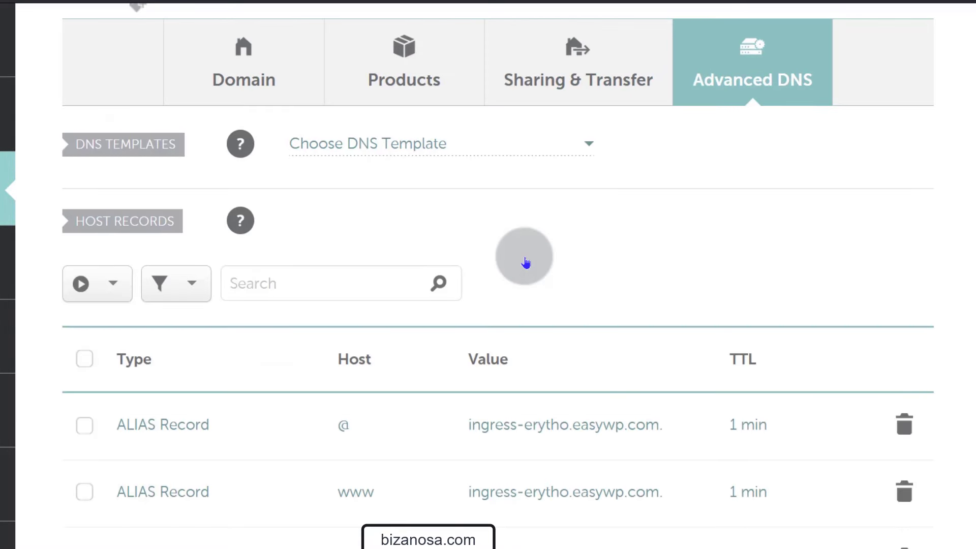
scroll(524, 262, down, 3)
scroll(525, 262, up, 10)
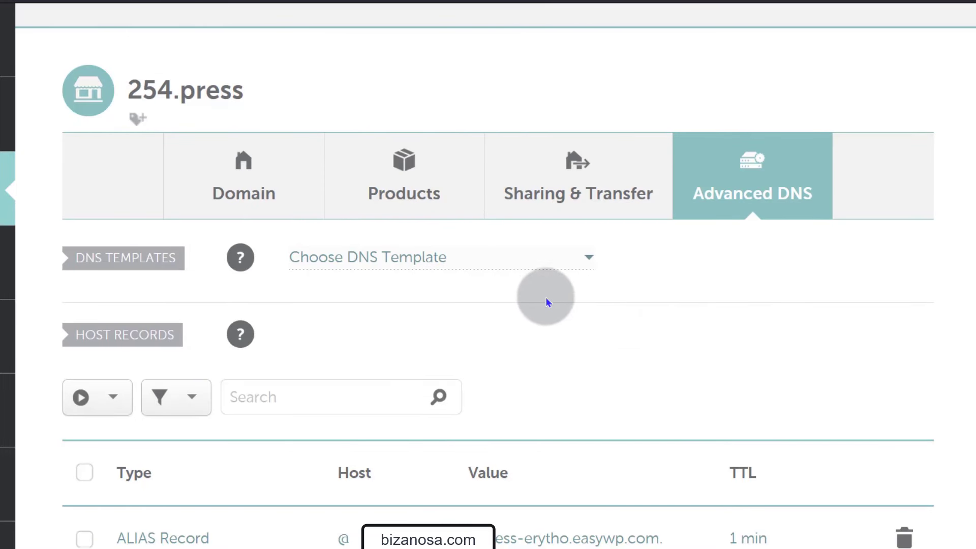
scroll(642, 282, down, 10)
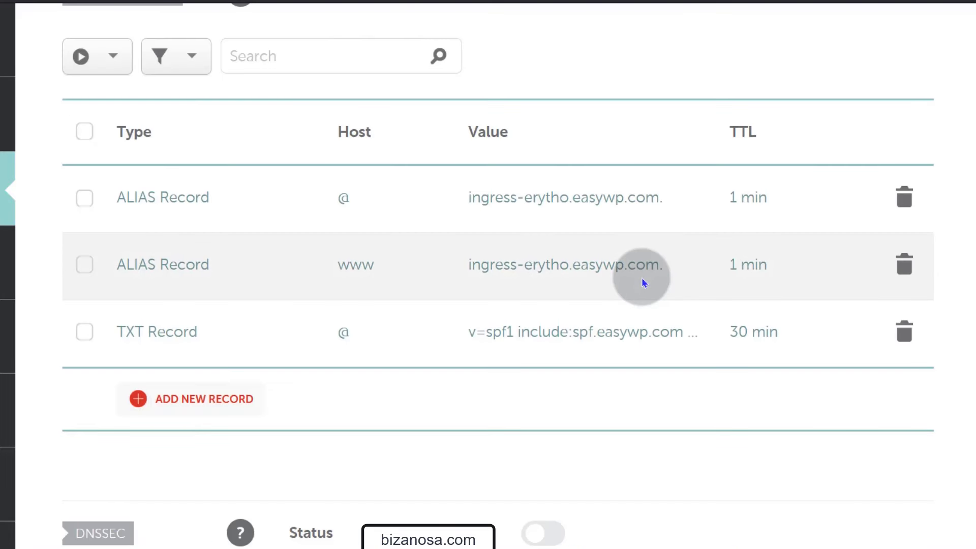
scroll(473, 300, down, 10)
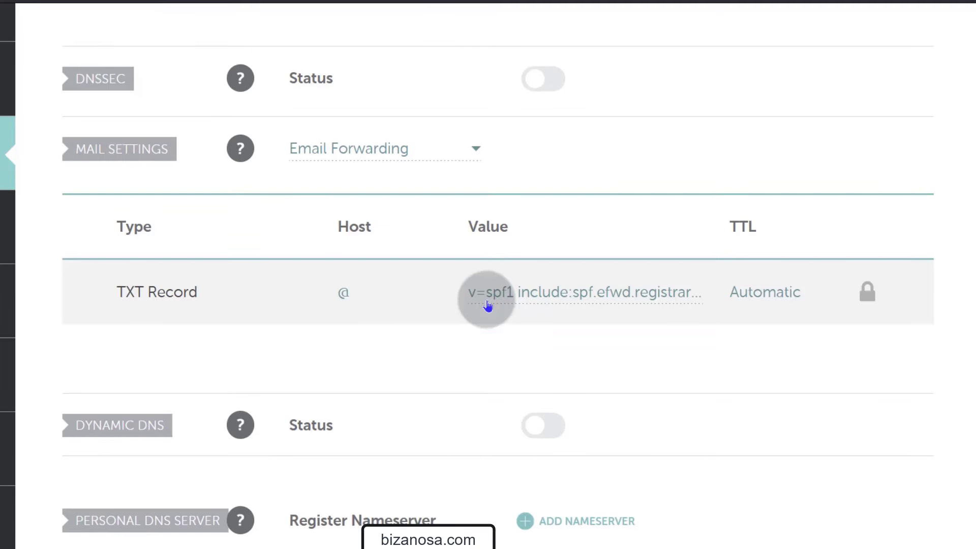
scroll(488, 305, up, 5)
scroll(489, 305, up, 3)
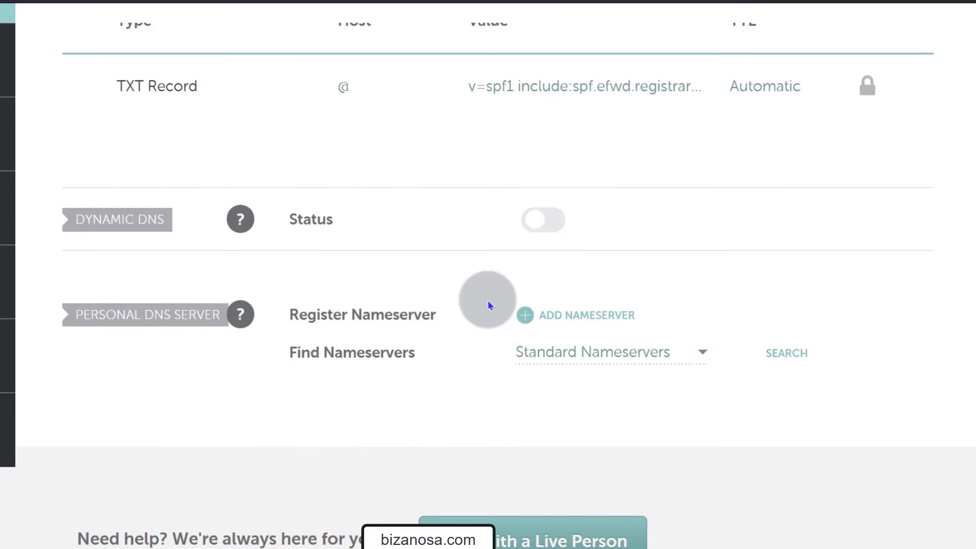
scroll(489, 305, down, 5)
scroll(340, 305, up, 3)
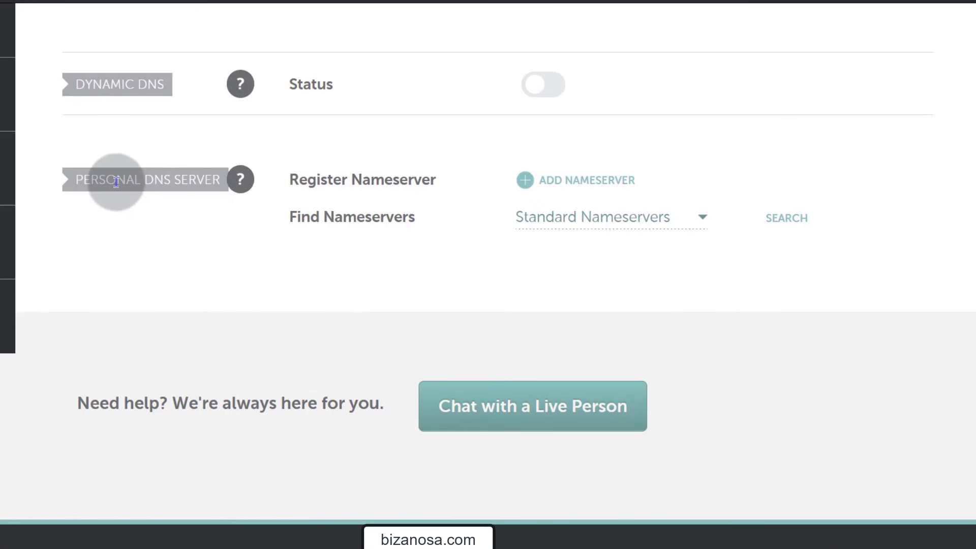
scroll(248, 279, up, 3)
scroll(228, 303, down, 3)
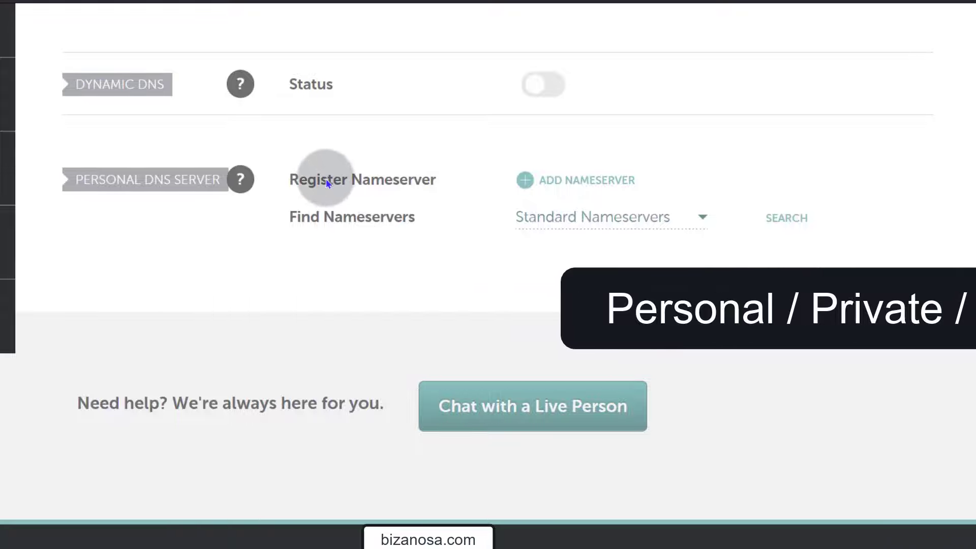
- Start adding a personal nameserver, choose ns1, and focus its IP Address field
click(347, 177)
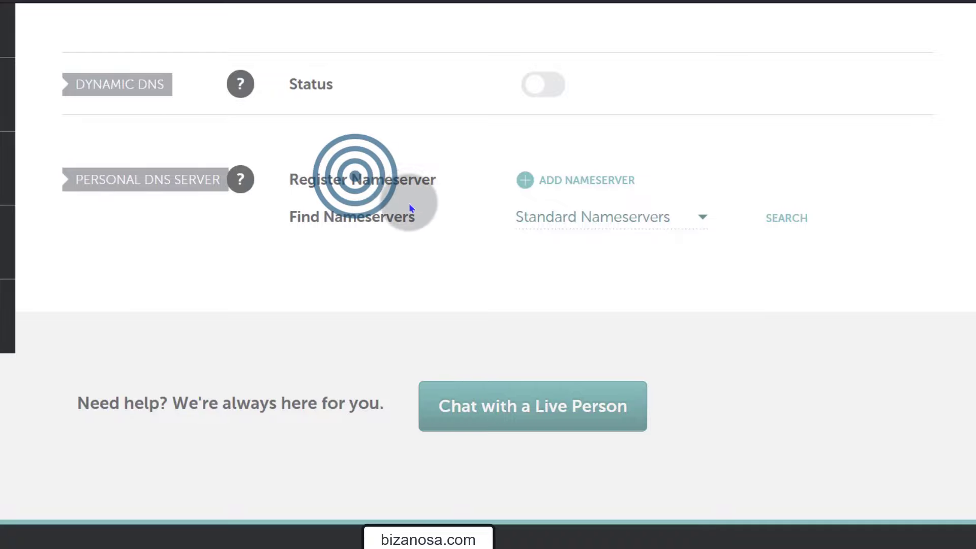
click(574, 184)
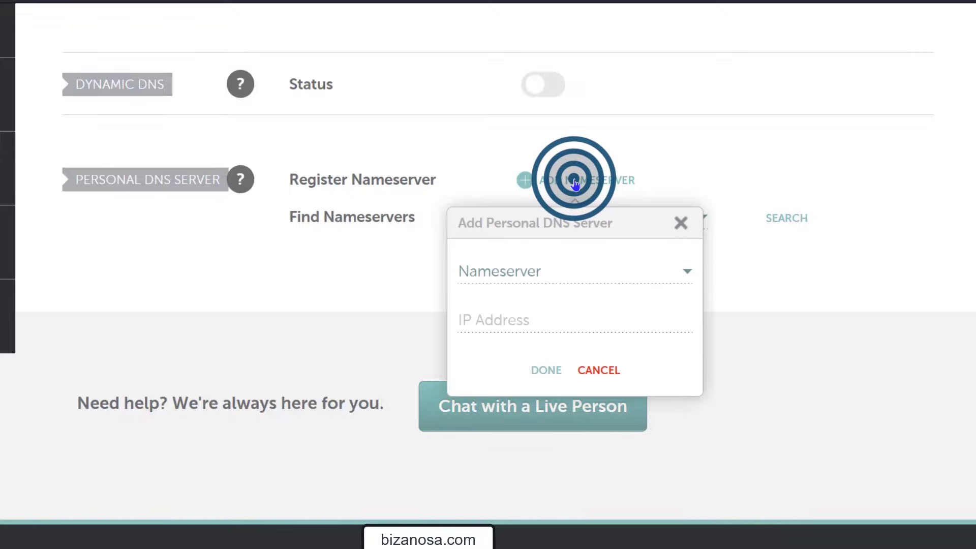
click(527, 269)
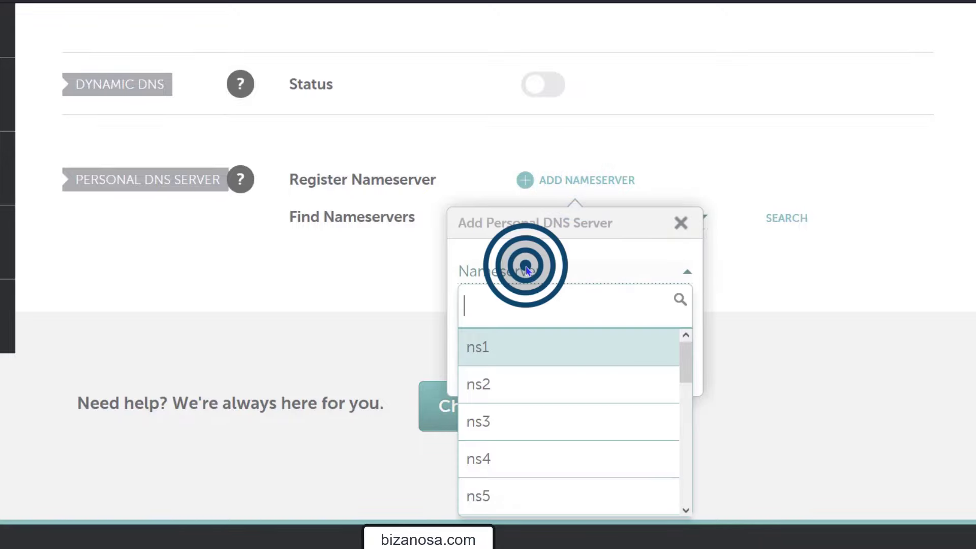
click(527, 355)
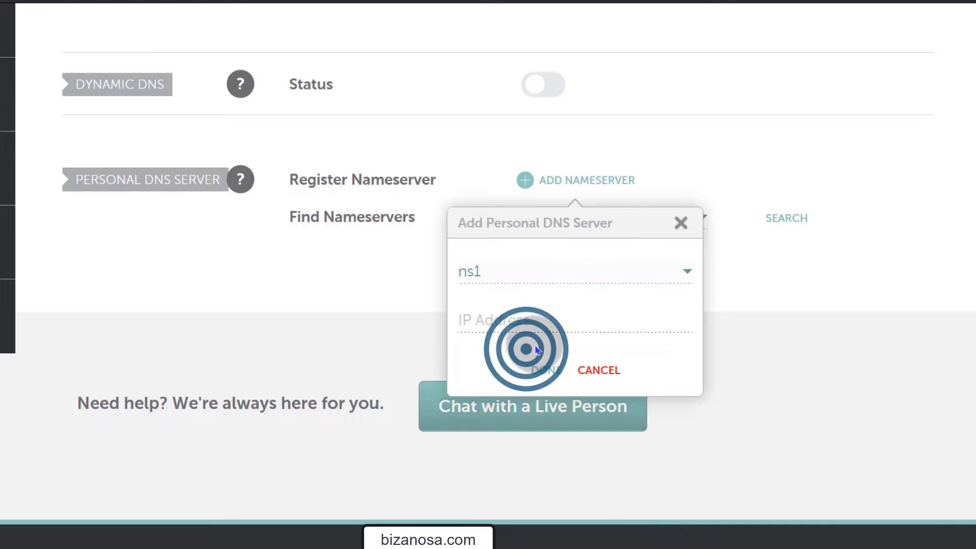
click(500, 316)
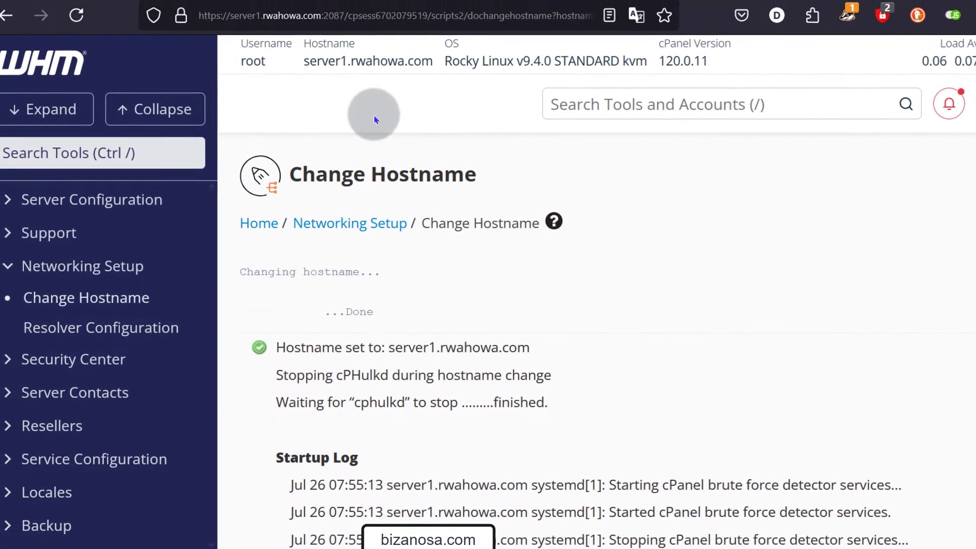
- Run ip route in PuTTY and copy the server IP 188.245.54.215 for the Namecheap popup
scroll(422, 116, down, 8)
scroll(439, 120, up, 10)
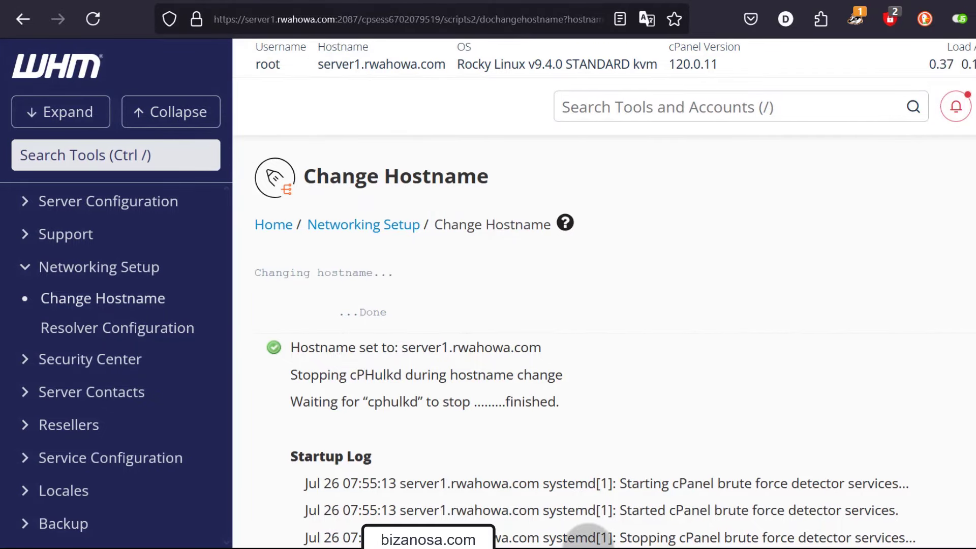
key(super)
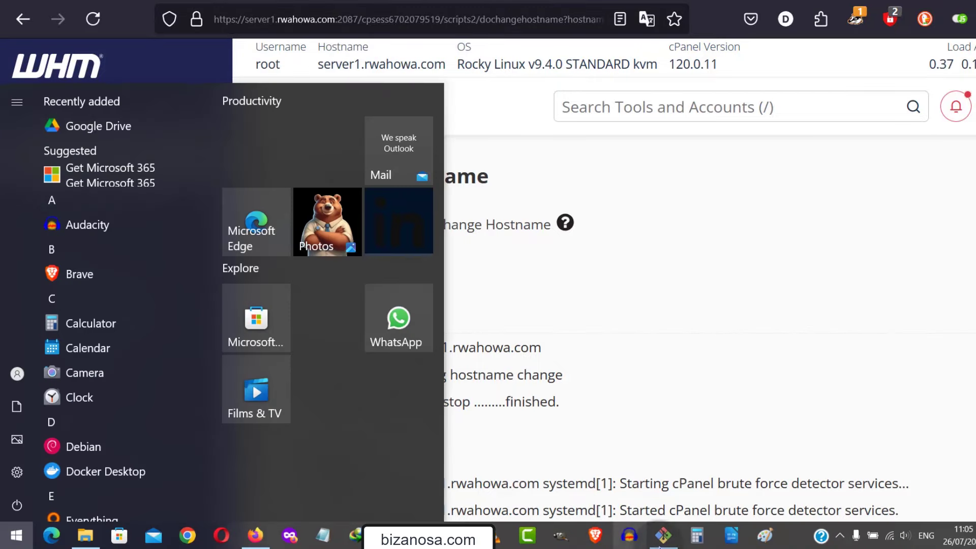
click(662, 539)
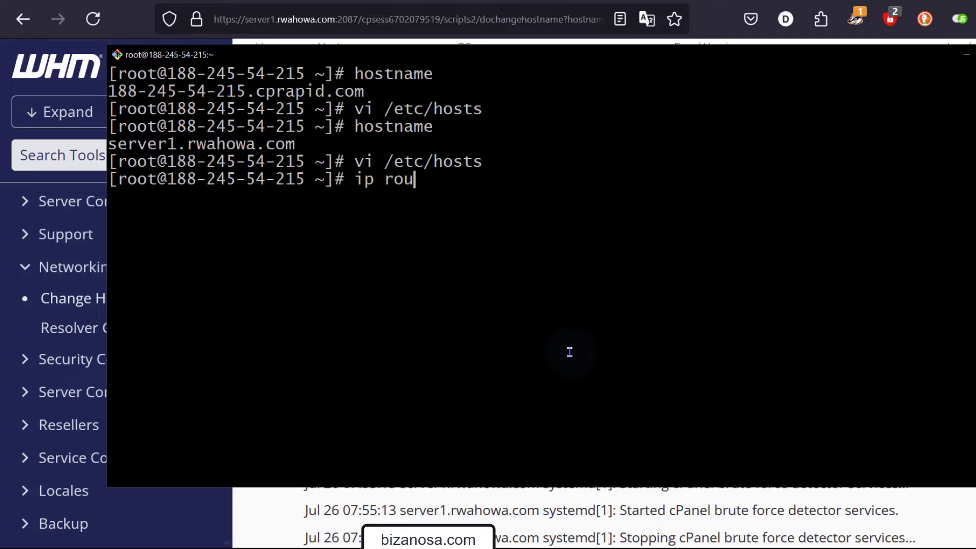
key(Return)
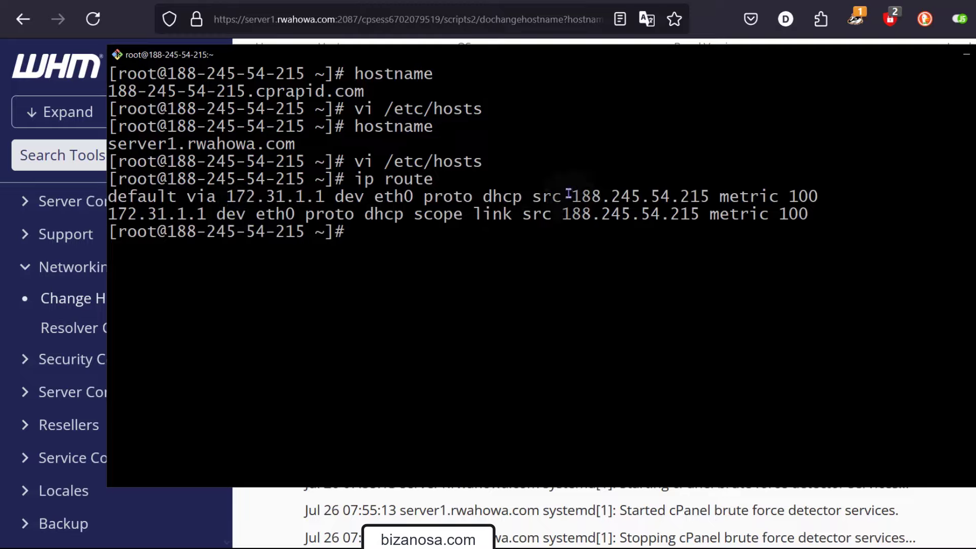
drag(568, 193, 645, 196)
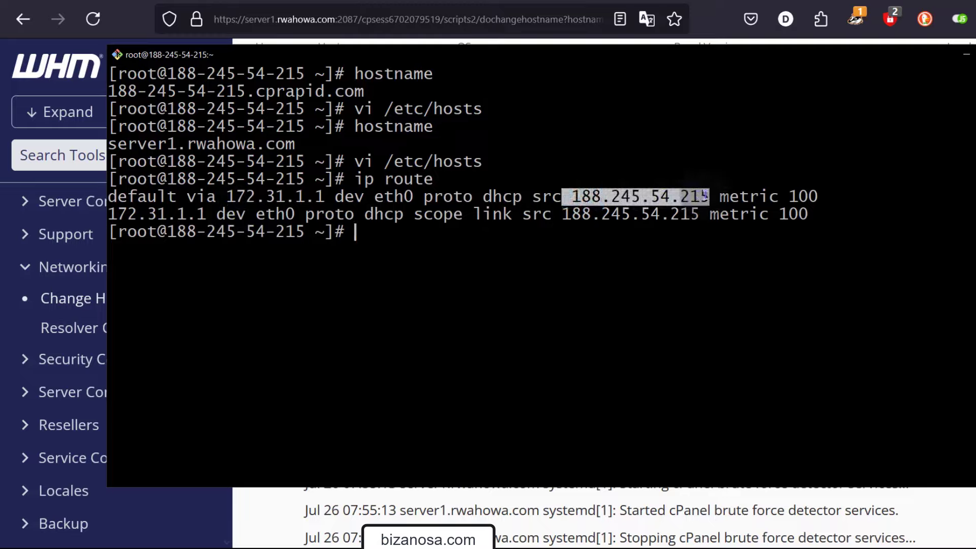
right_click(680, 192)
click(713, 220)
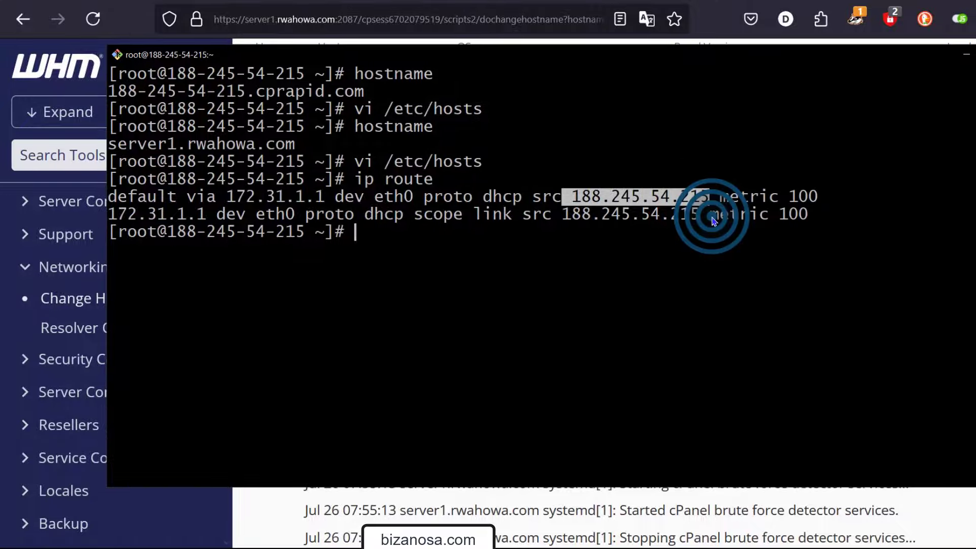
click(965, 56)
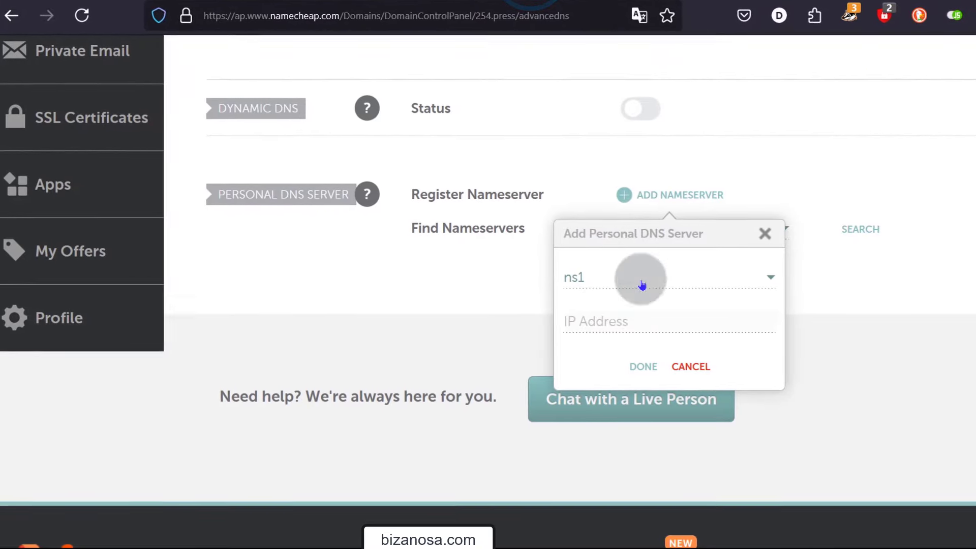
click(599, 317)
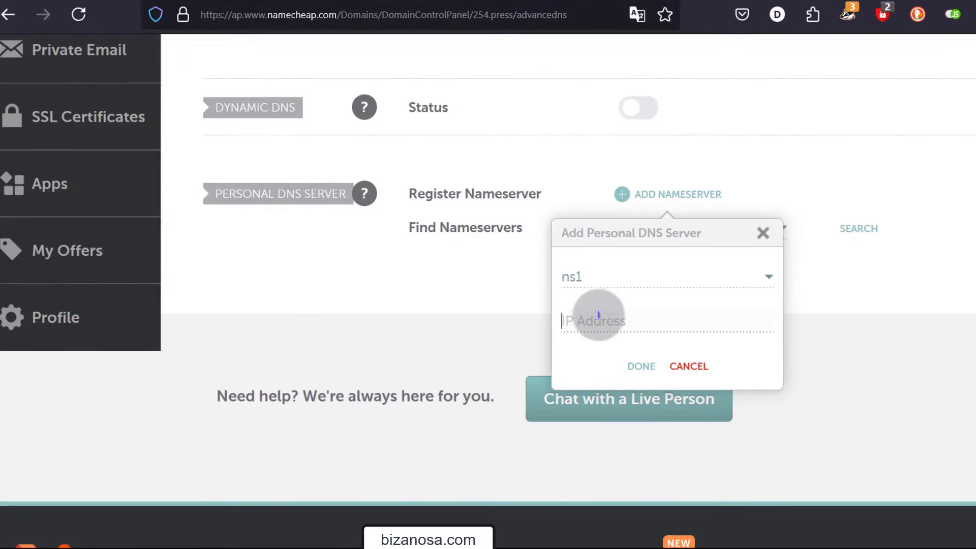
- Paste 188.245.54.215 as ns1's IP, save it, and search to list ns1.254.press
right_click(598, 315)
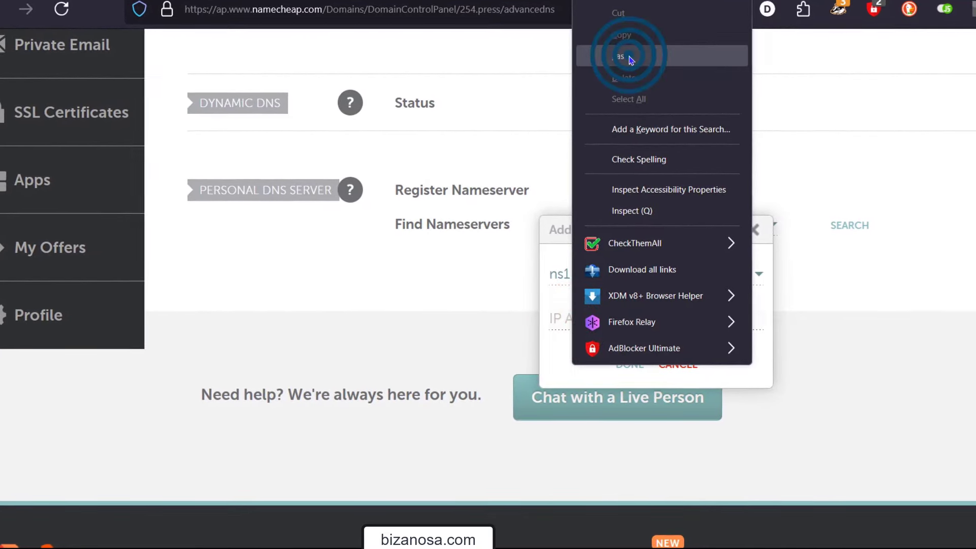
click(630, 60)
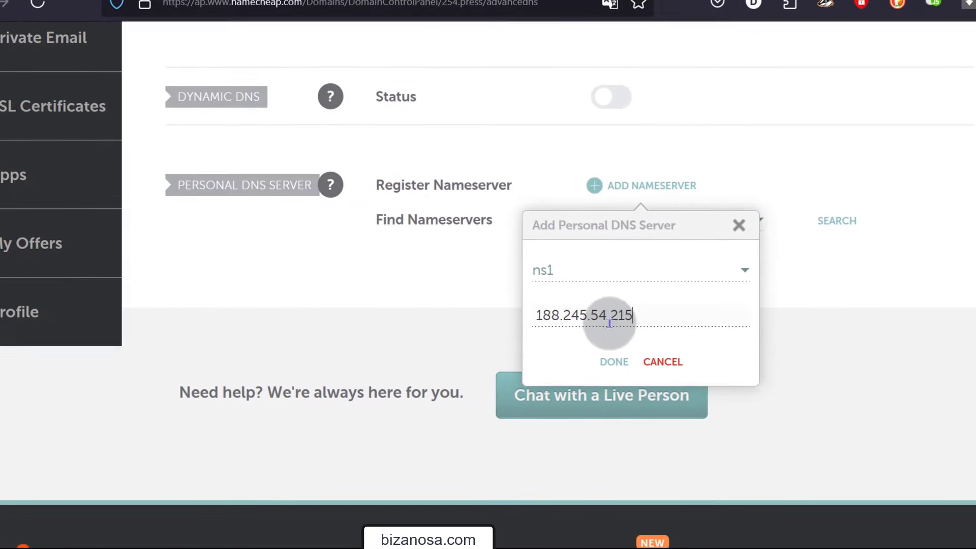
drag(703, 313, 523, 319)
key(super+c)
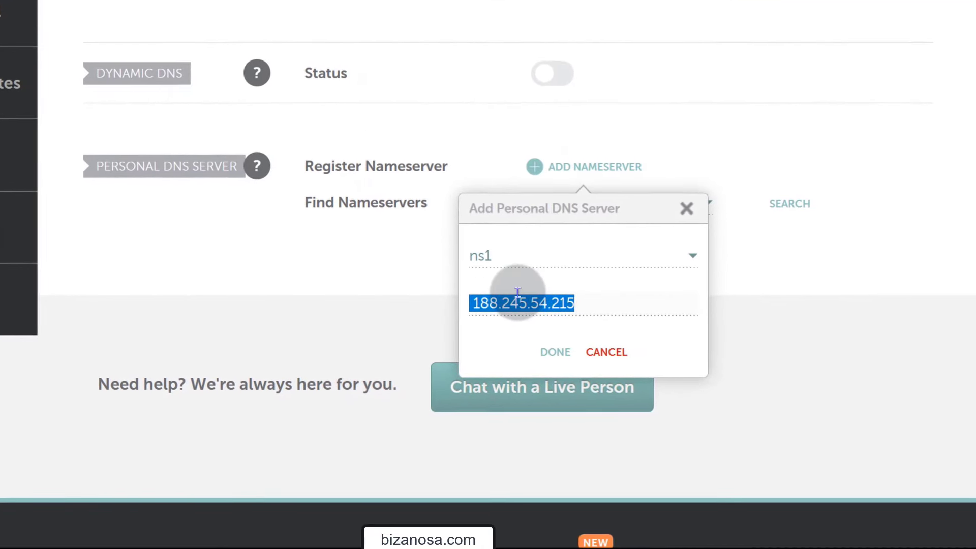
click(541, 303)
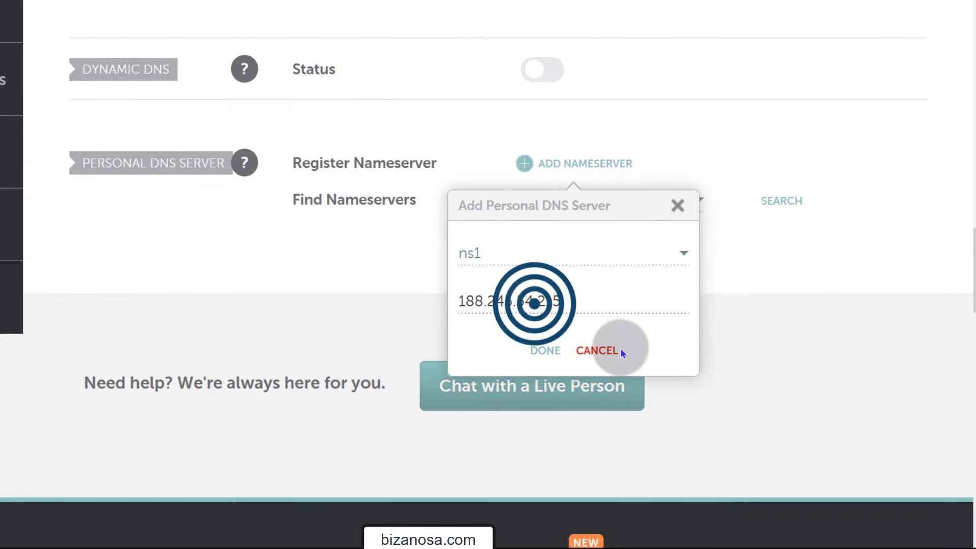
click(546, 351)
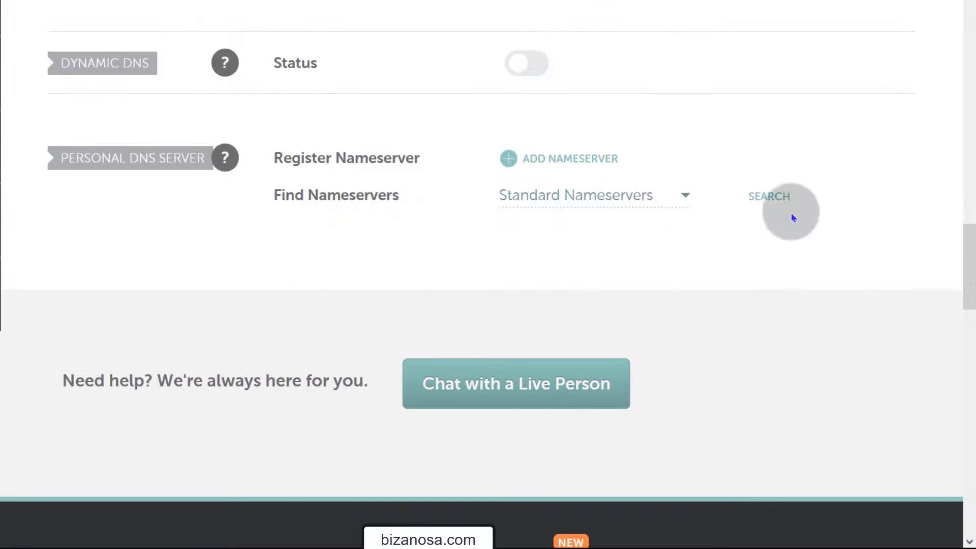
click(775, 197)
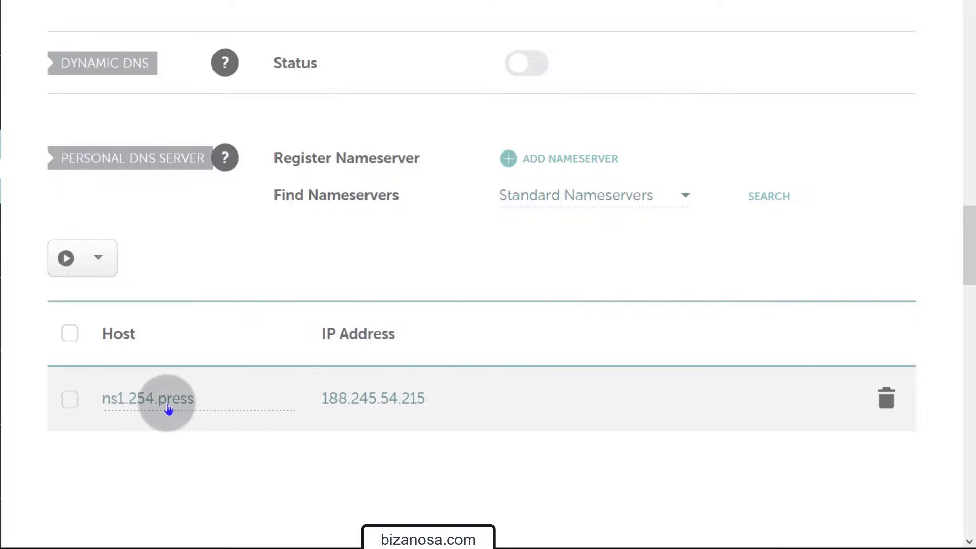
- Start a new personal nameserver entry and choose ns2 as its name
click(578, 158)
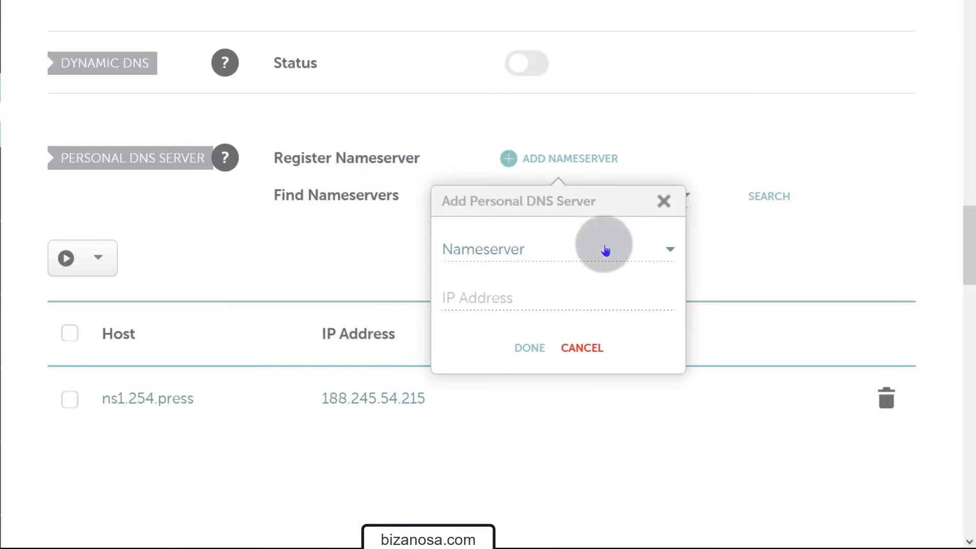
click(519, 244)
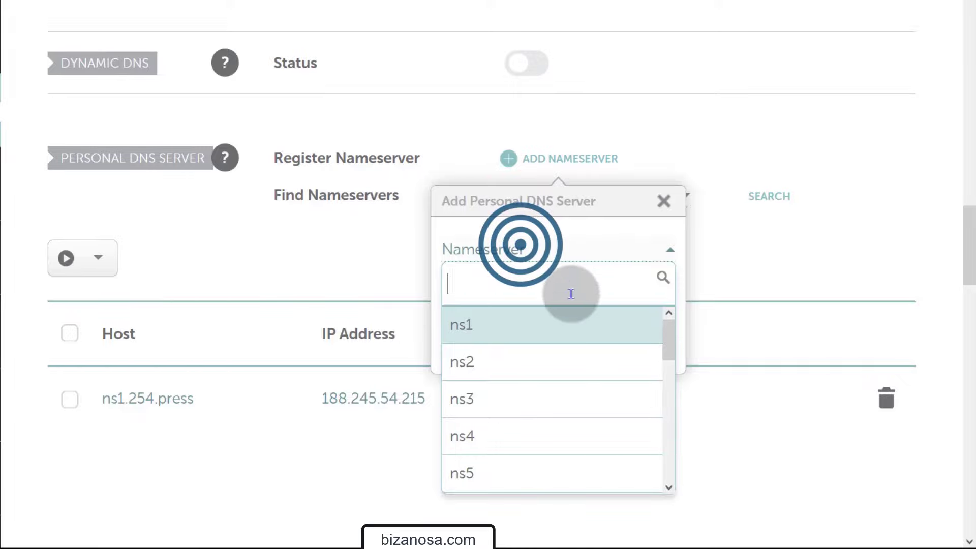
click(475, 363)
scroll(501, 436, down, 3)
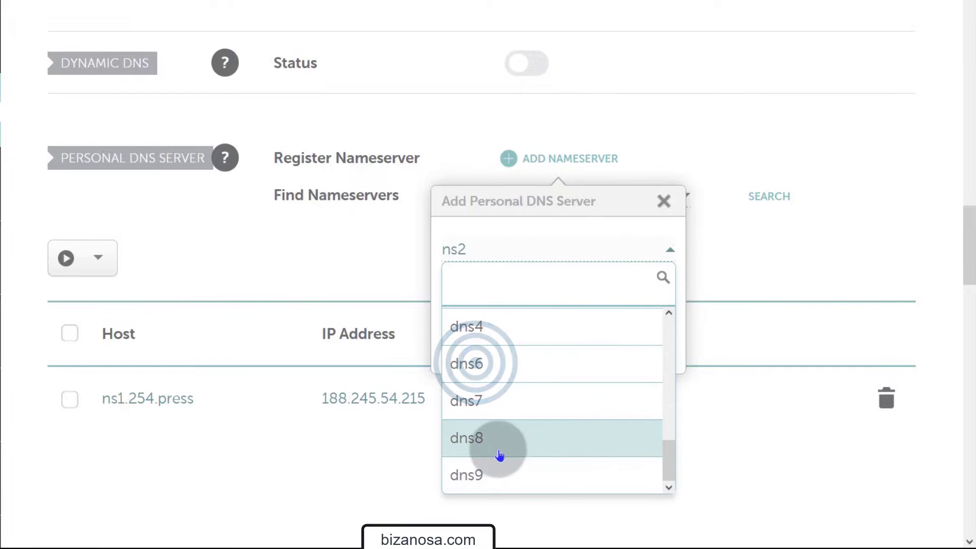
scroll(502, 454, up, 3)
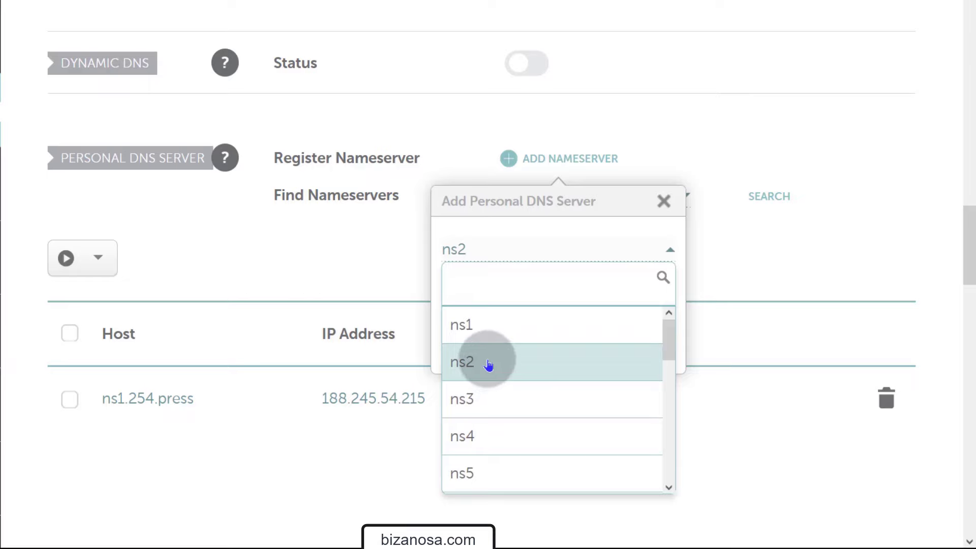
click(488, 285)
right_click(488, 285)
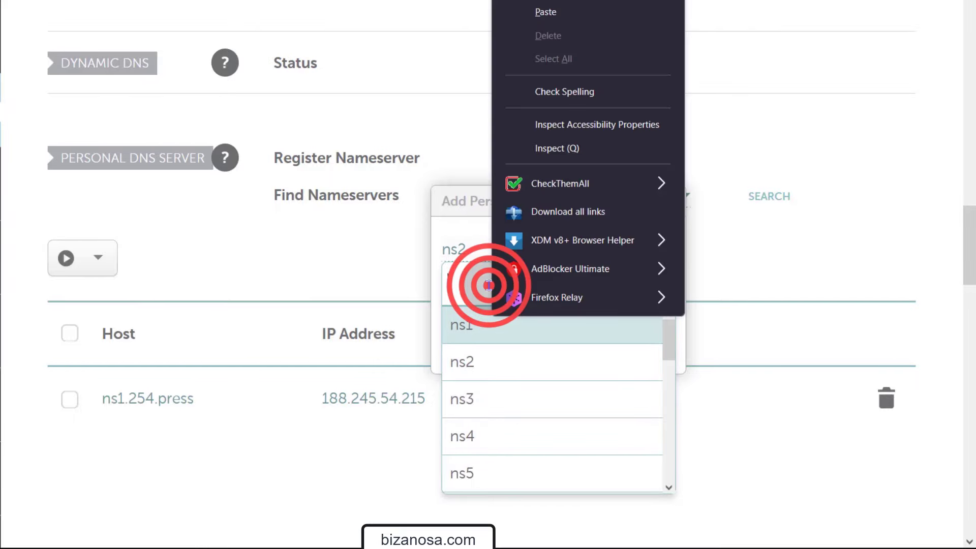
click(547, 20)
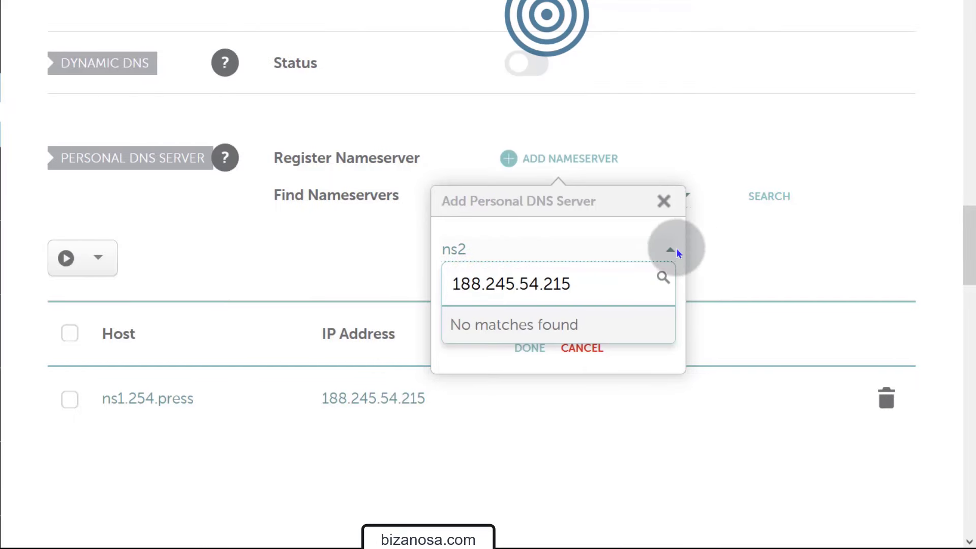
click(671, 361)
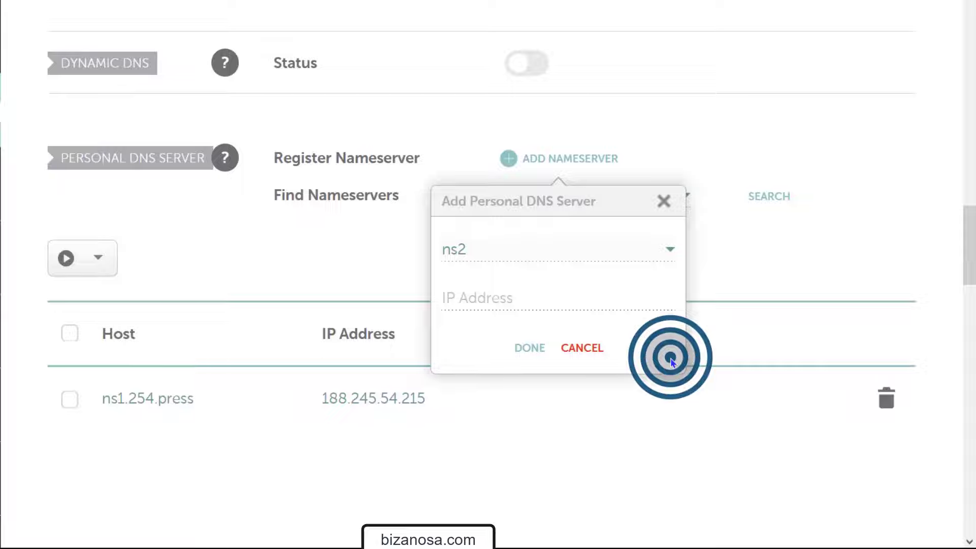
- Give ns2.254.press the IP address 188.245.54.215 and confirm it
click(530, 348)
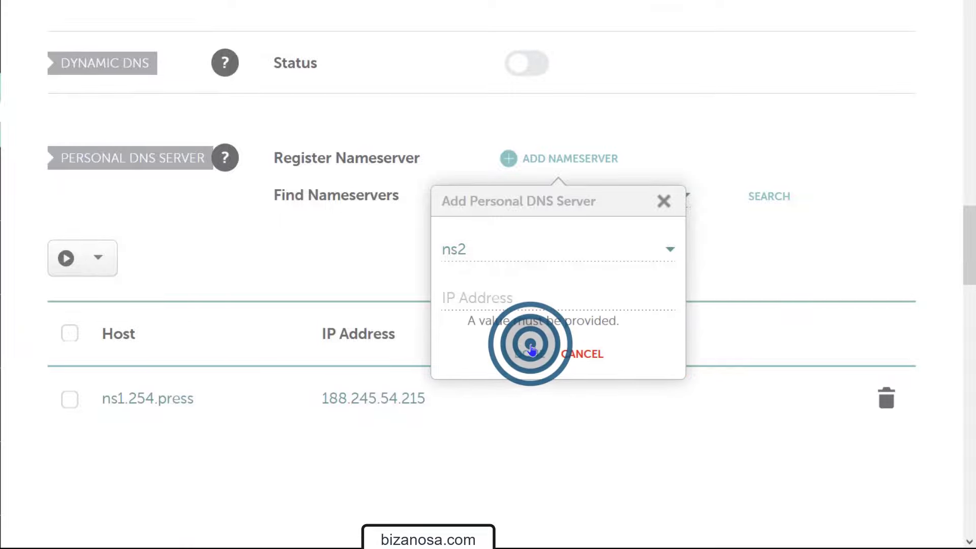
right_click(486, 297)
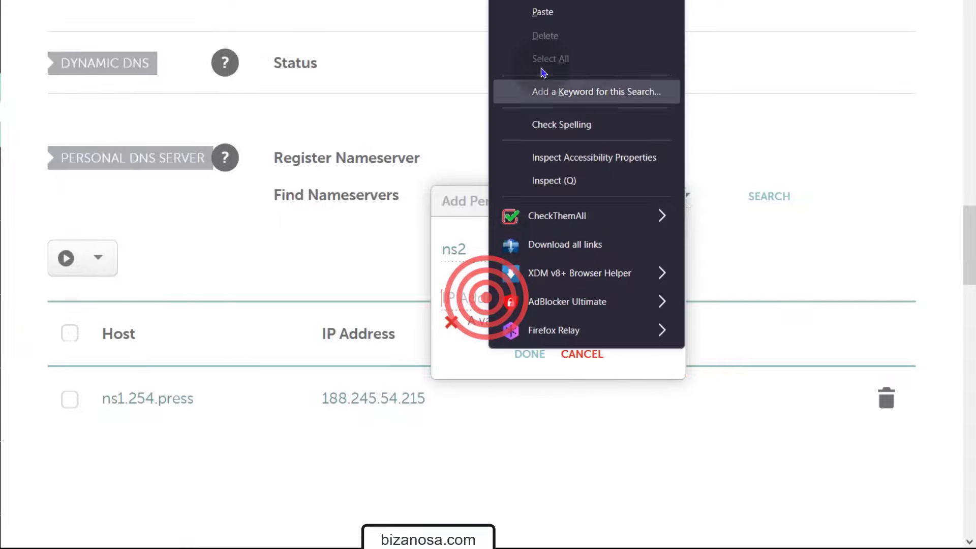
click(518, 13)
click(498, 352)
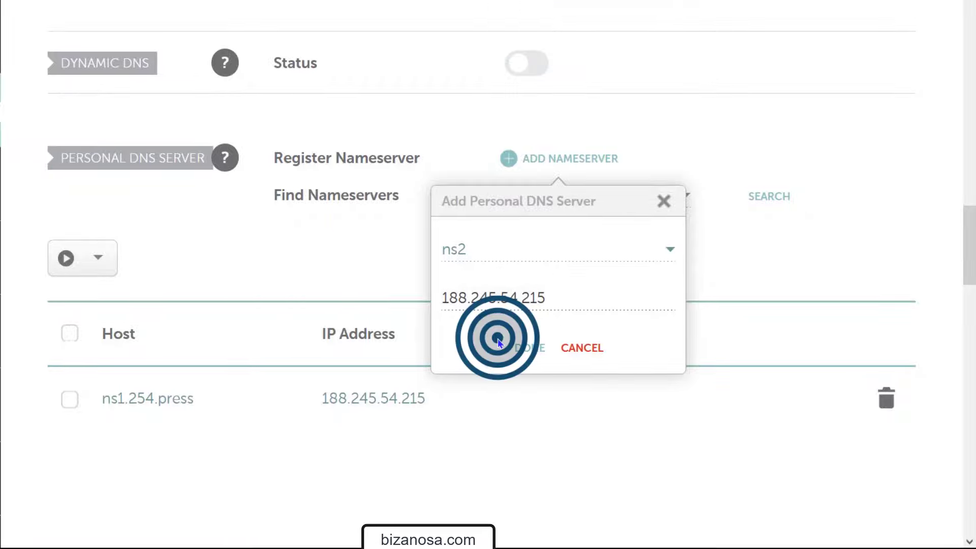
click(529, 353)
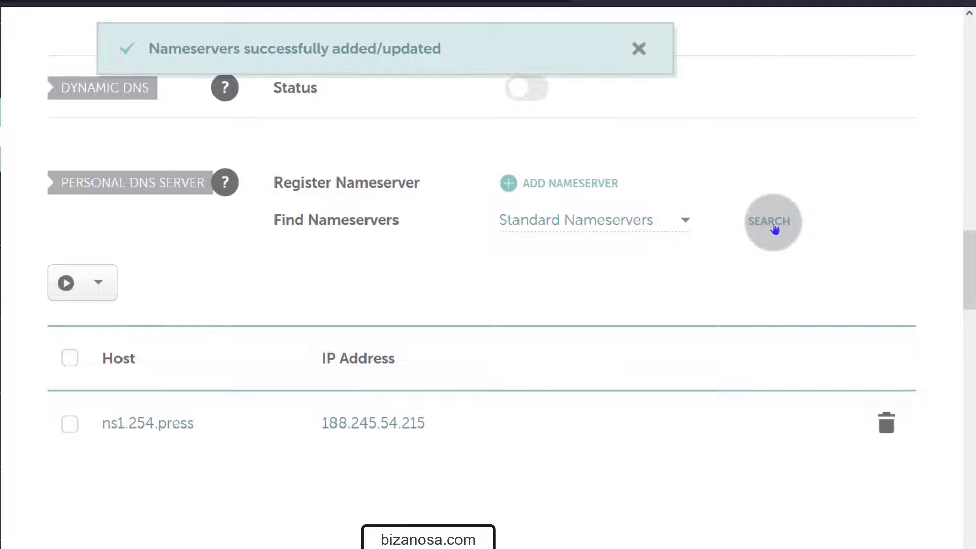
- Refresh the nameserver list to show ns1 and ns2, and copy ns1.254.press
click(777, 226)
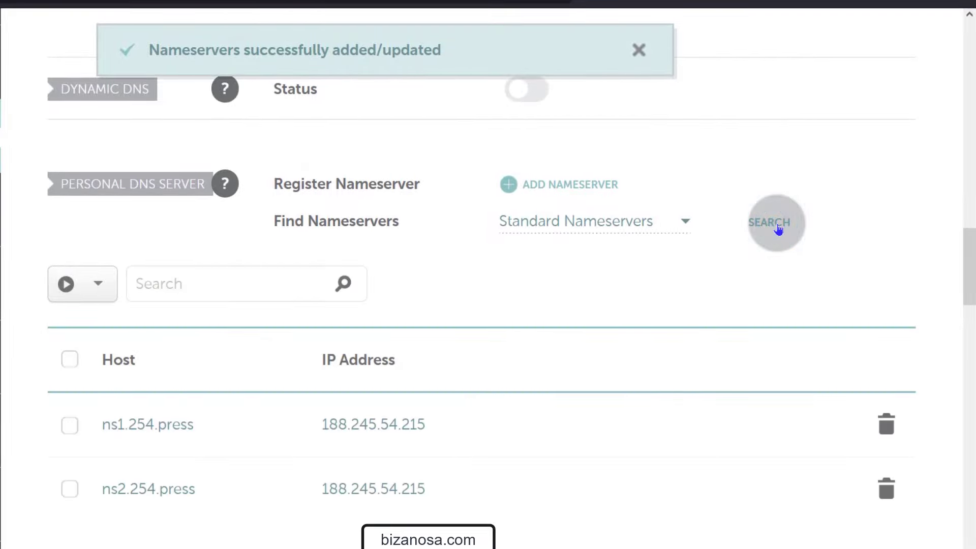
scroll(358, 379, down, 4)
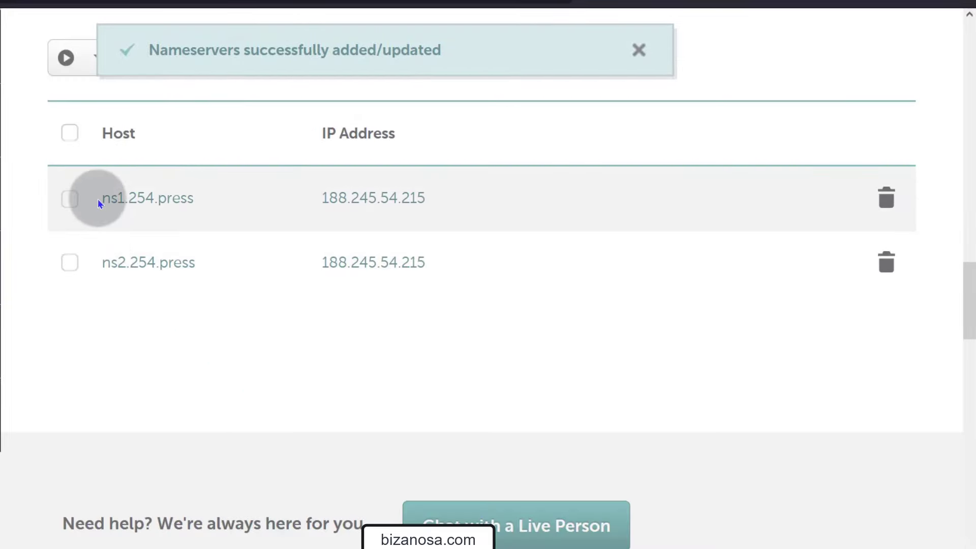
mouse_move(101, 193)
mouse_down()
mouse_move(129, 201)
mouse_move(113, 206)
mouse_up()
key(super+c)
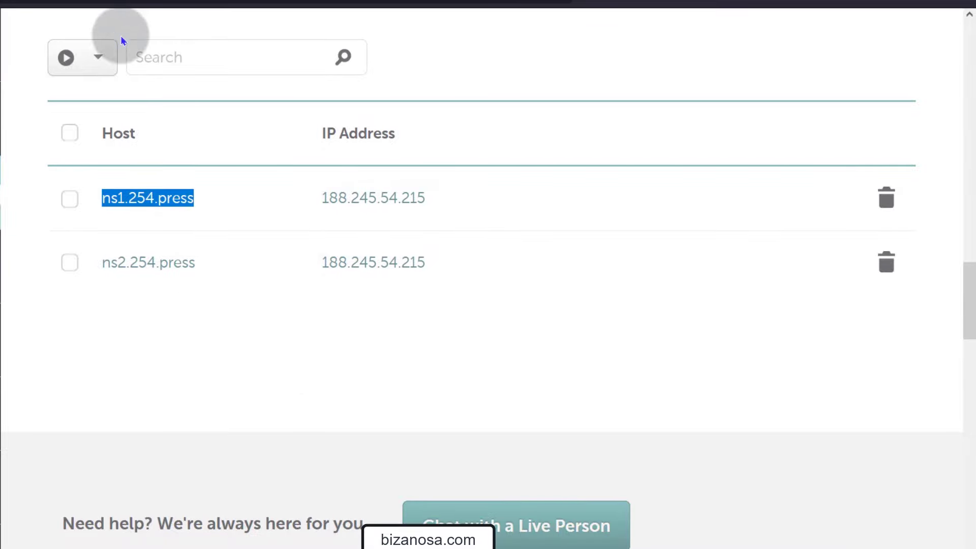
- Switch Namecheap to the domain's main settings, then find WHM's nameserver settings under Server Configuration
scroll(453, 385, up, 10)
click(228, 194)
scroll(538, 370, down, 9)
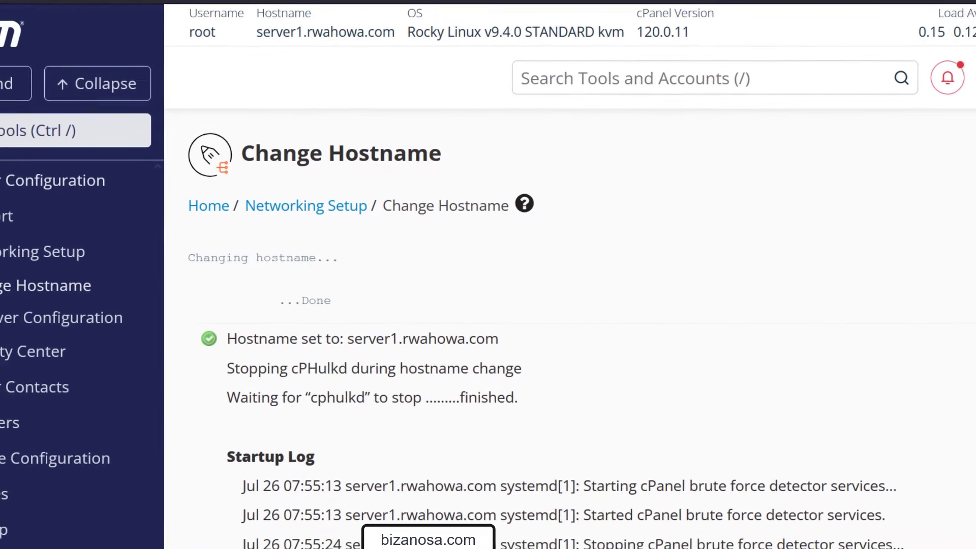
click(542, 85)
text(namesr)
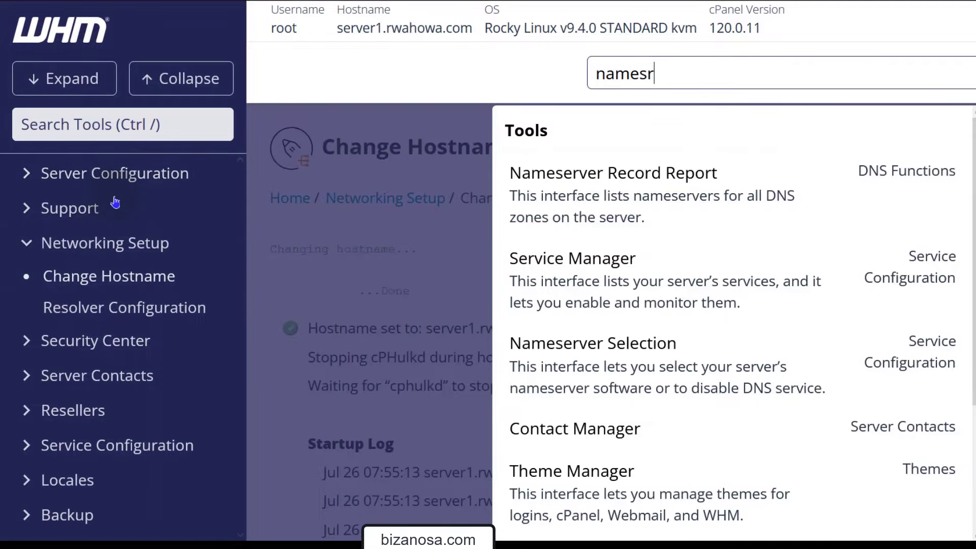
scroll(642, 272, down, 3)
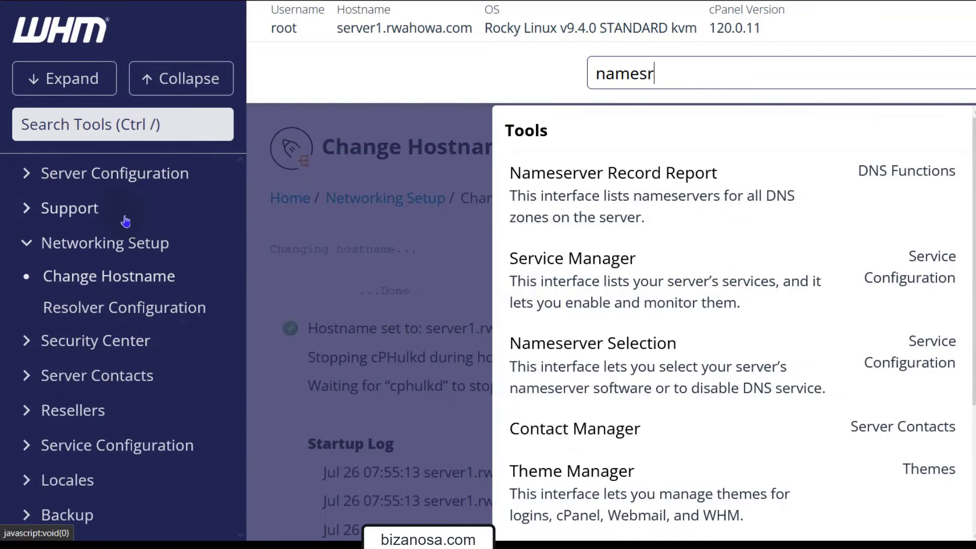
click(33, 175)
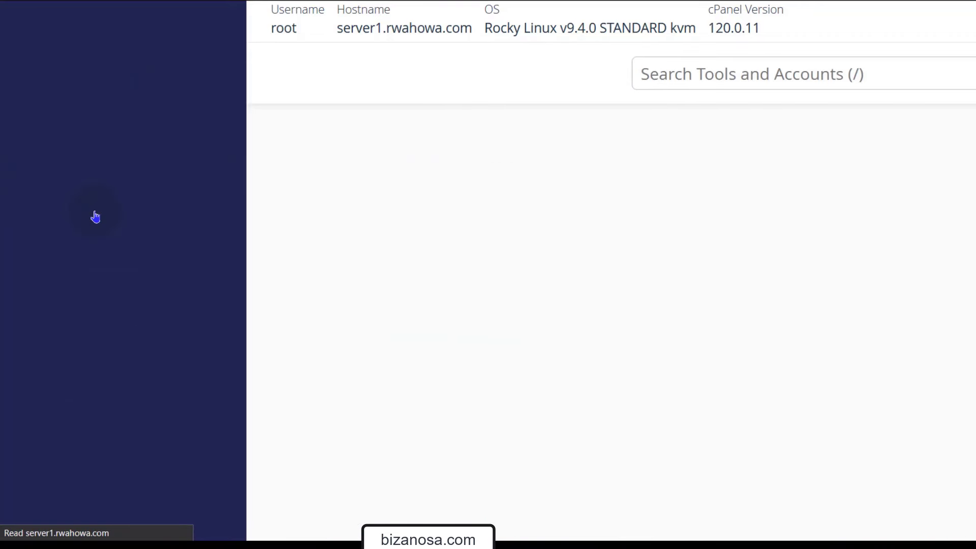
scroll(610, 273, down, 20)
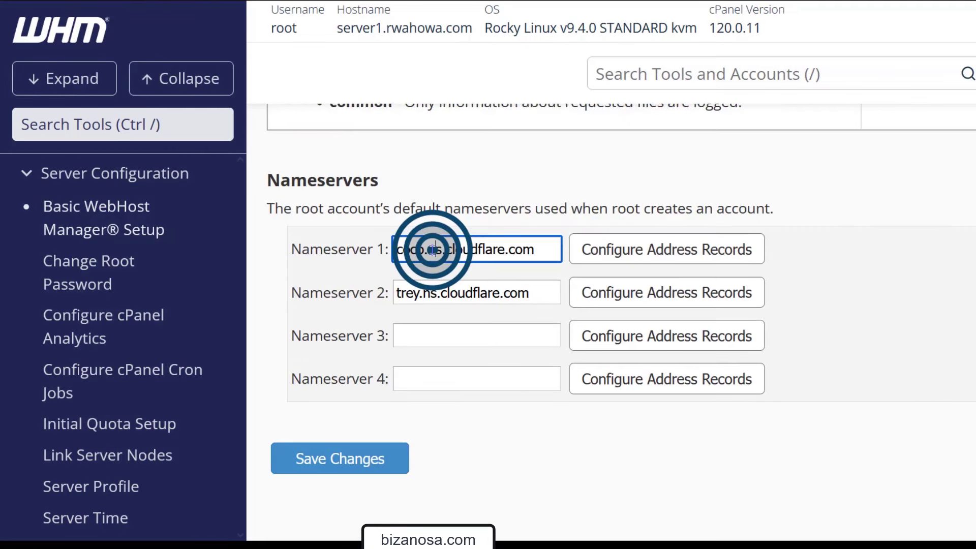
- Set WHM's Nameserver 1 to ns1.254.press and Nameserver 2 to ns2.254.press, and save
triple_click(431, 247)
right_click(433, 244)
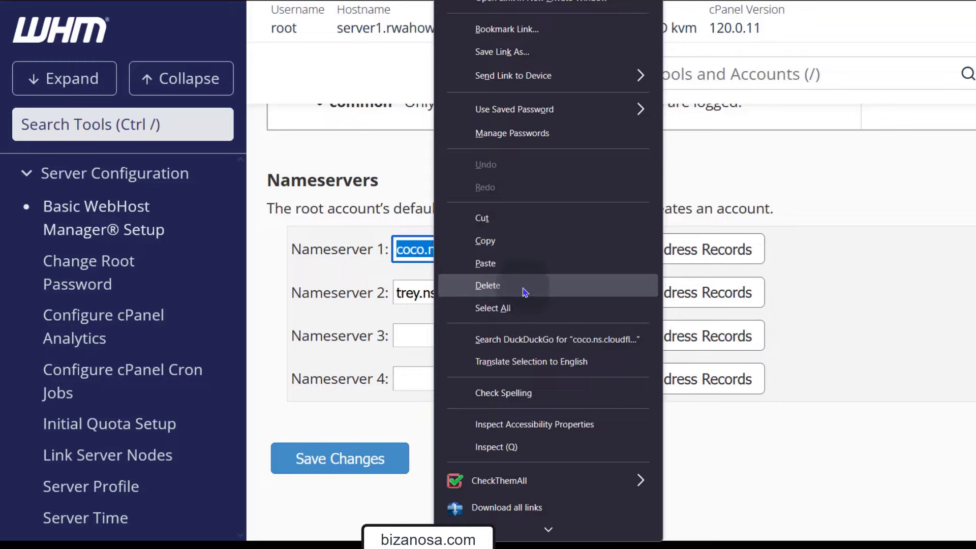
click(492, 264)
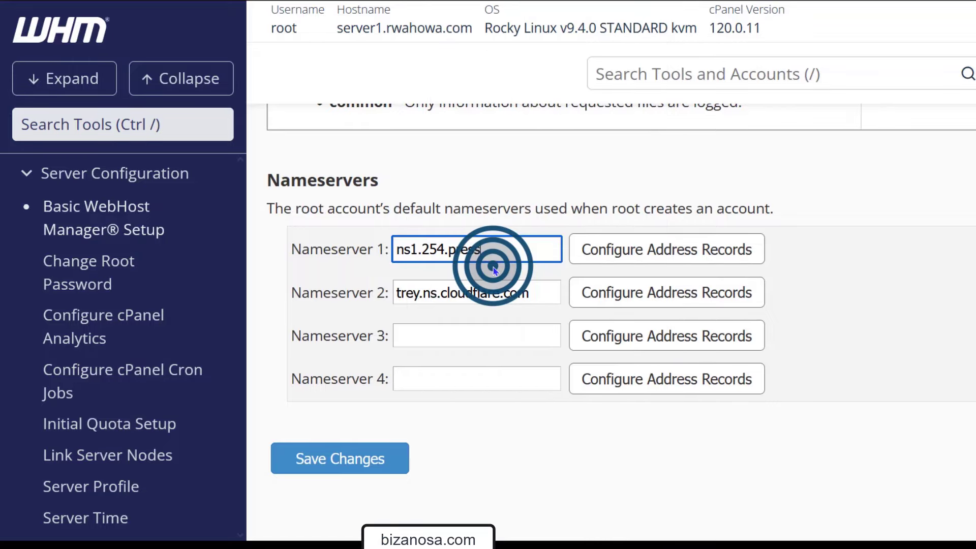
triple_click(432, 291)
right_click(434, 293)
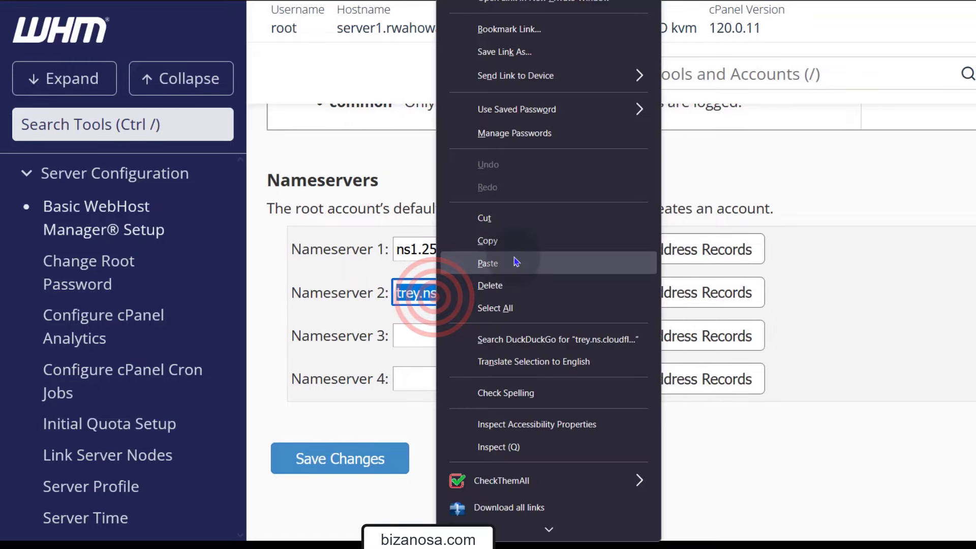
click(488, 263)
click(411, 293)
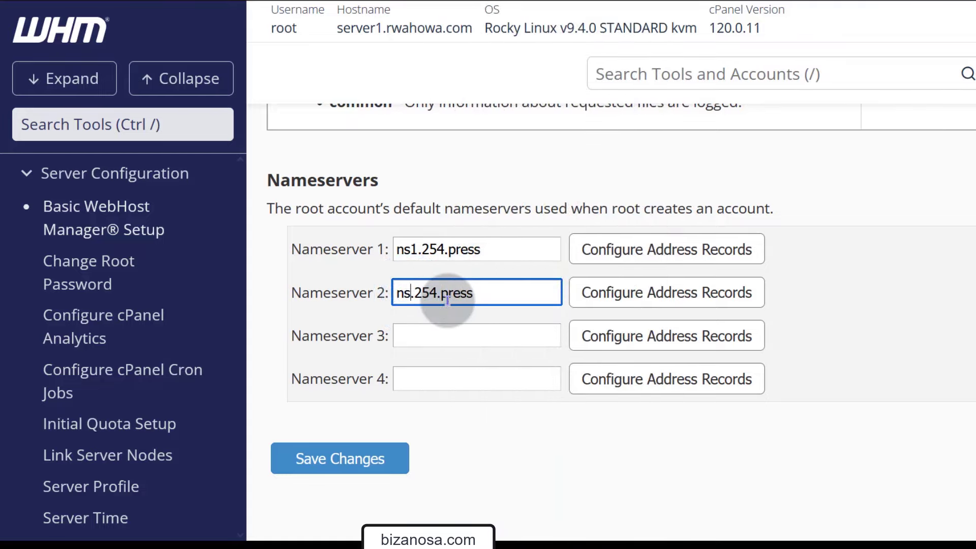
click(362, 457)
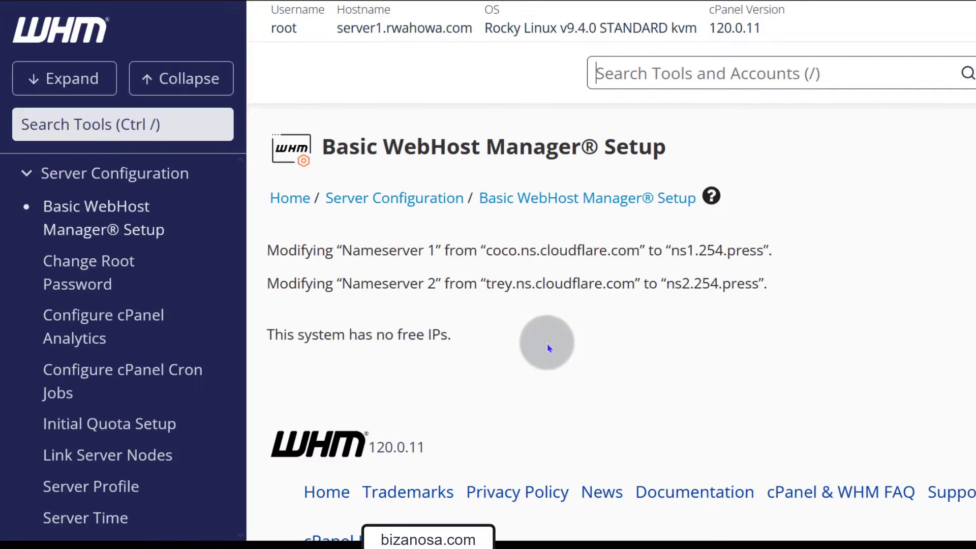
- Review the confirmation showing ns1.254.press as the new nameserver
scroll(581, 333, down, 1)
scroll(577, 347, up, 1)
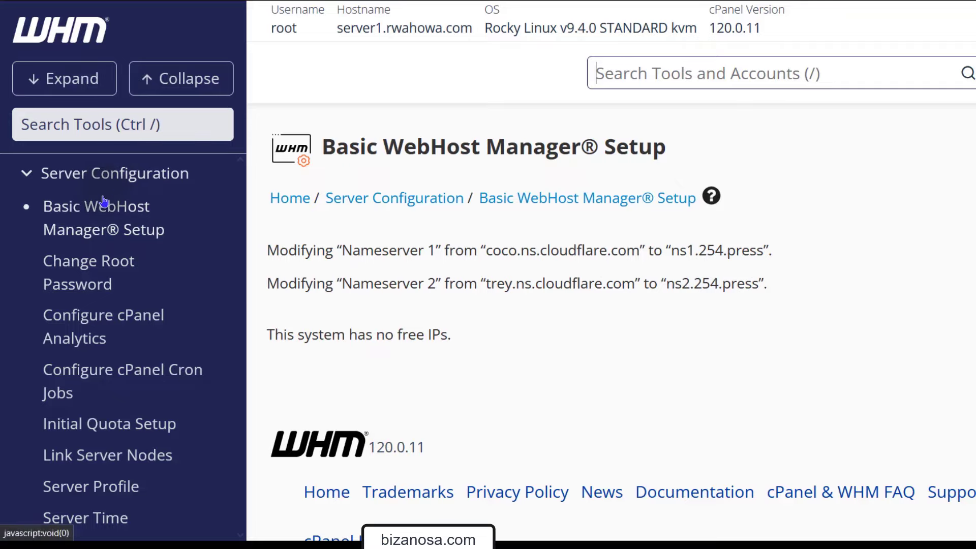
click(503, 220)
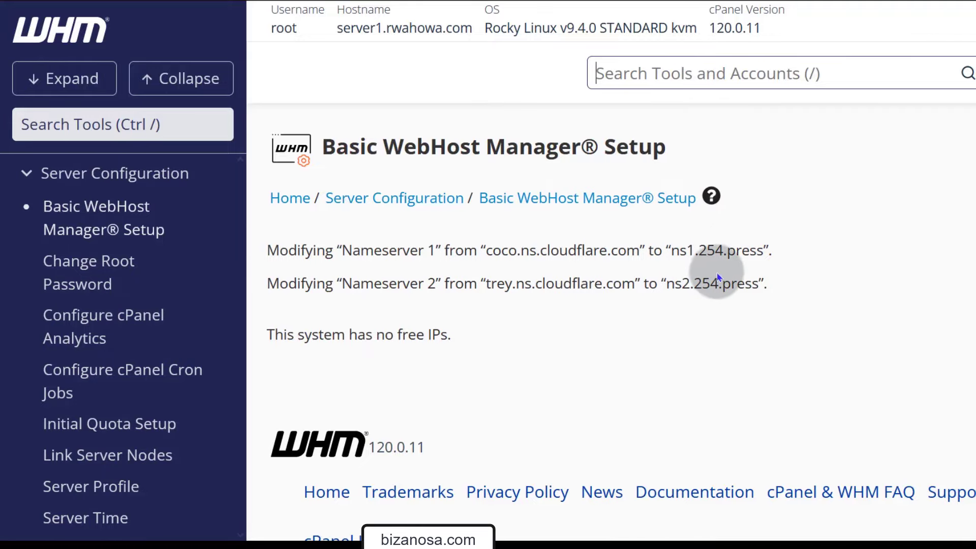
drag(699, 249, 760, 250)
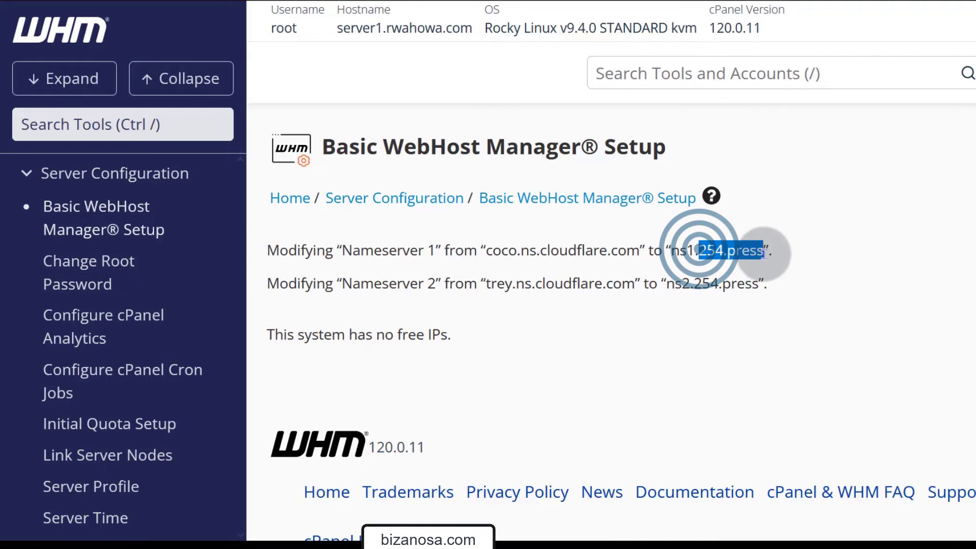
click(655, 347)
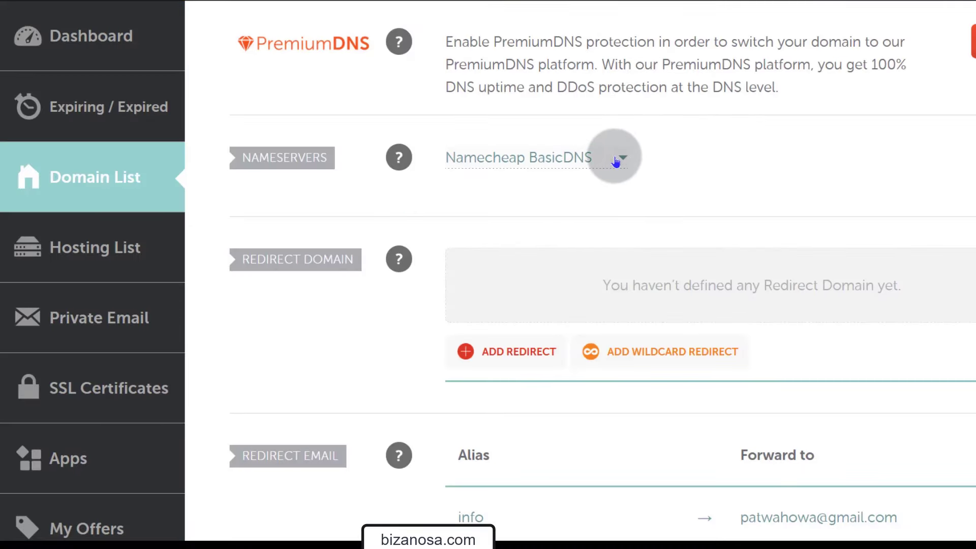
- Switch 254.press to Custom DNS with ns1.254.press as Nameserver 1
click(615, 161)
click(571, 283)
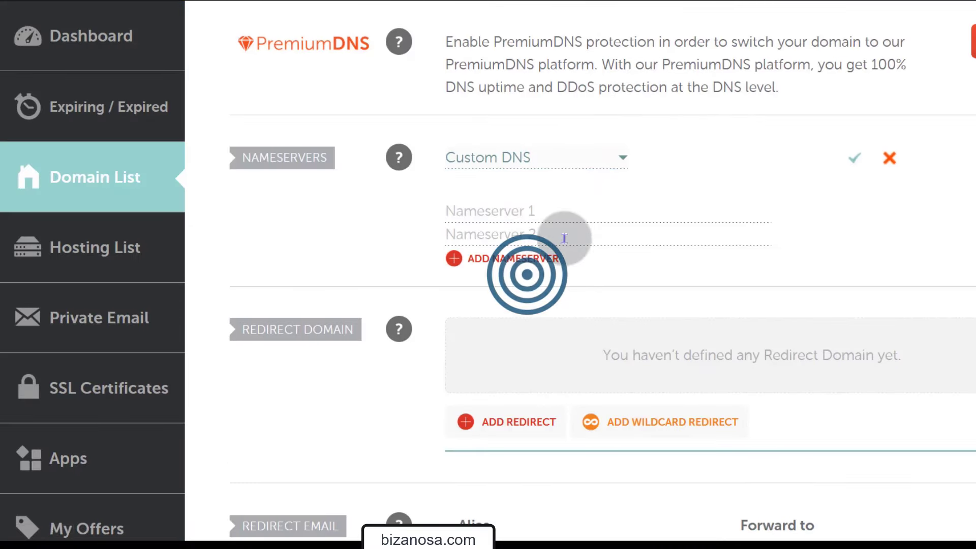
click(516, 207)
right_click(514, 208)
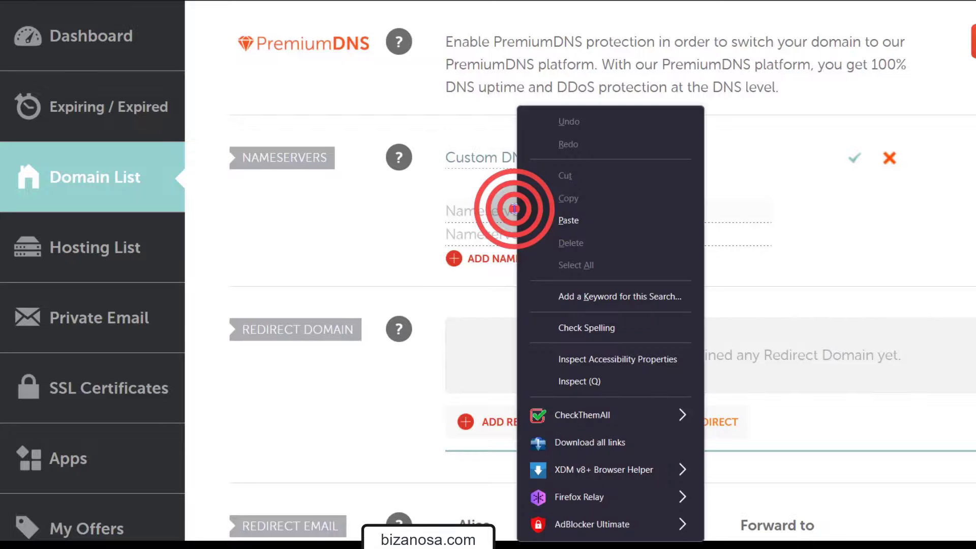
click(558, 220)
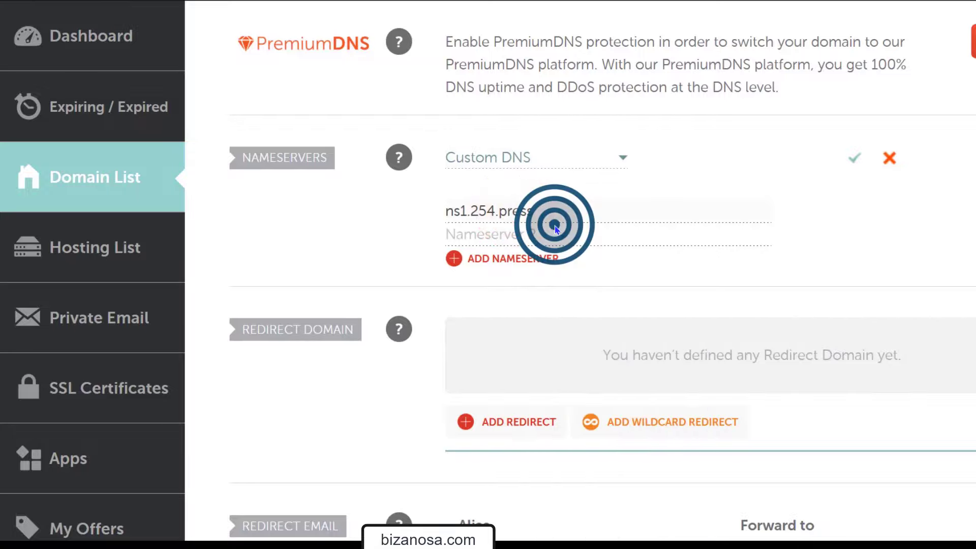
- Enter ns2.254.press as Nameserver 2, save both, and open a new browser tab
click(481, 238)
right_click(481, 238)
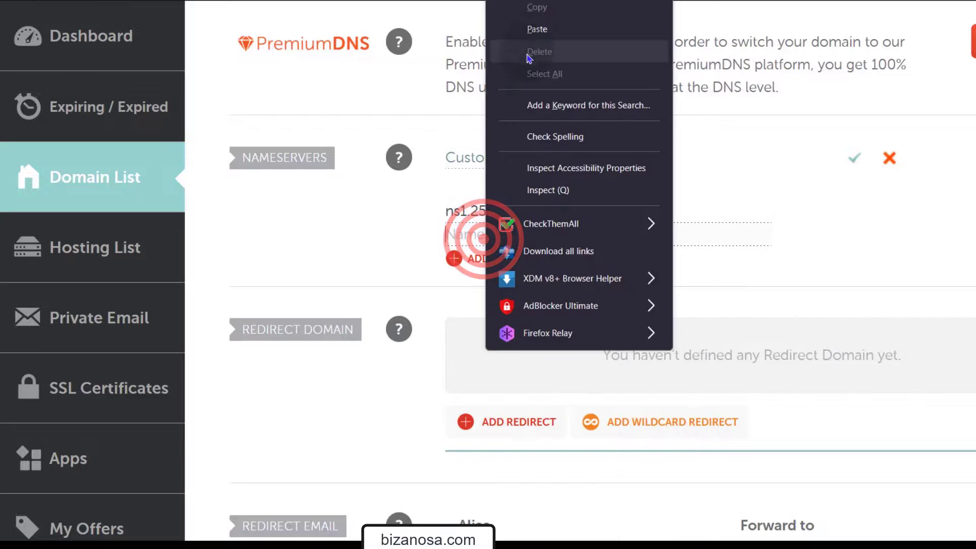
click(540, 32)
click(461, 236)
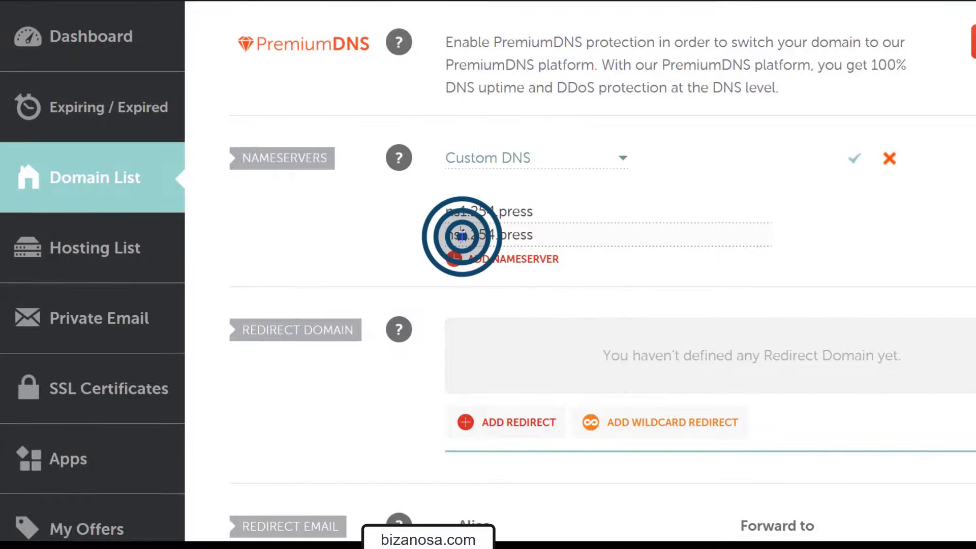
key(BackSpace)
text(2)
click(854, 159)
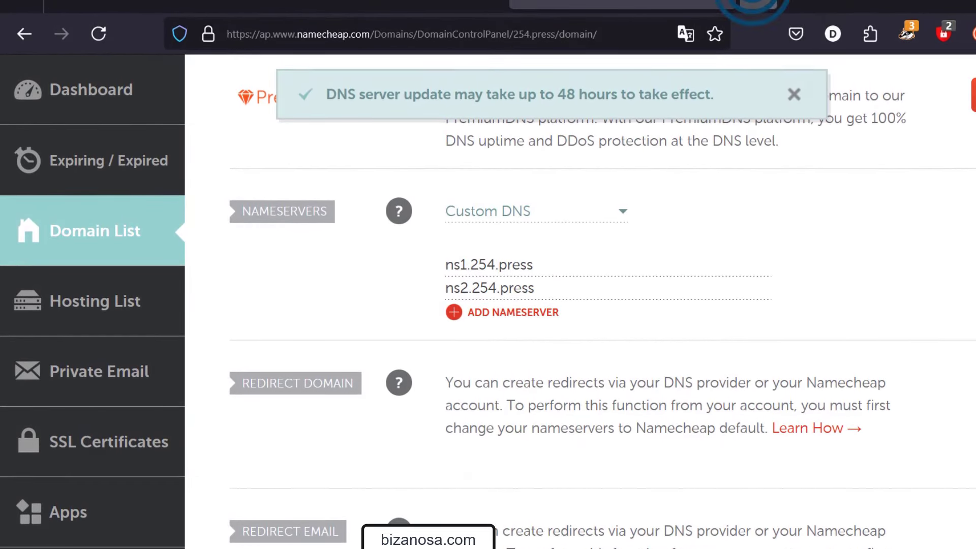
click(752, 4)
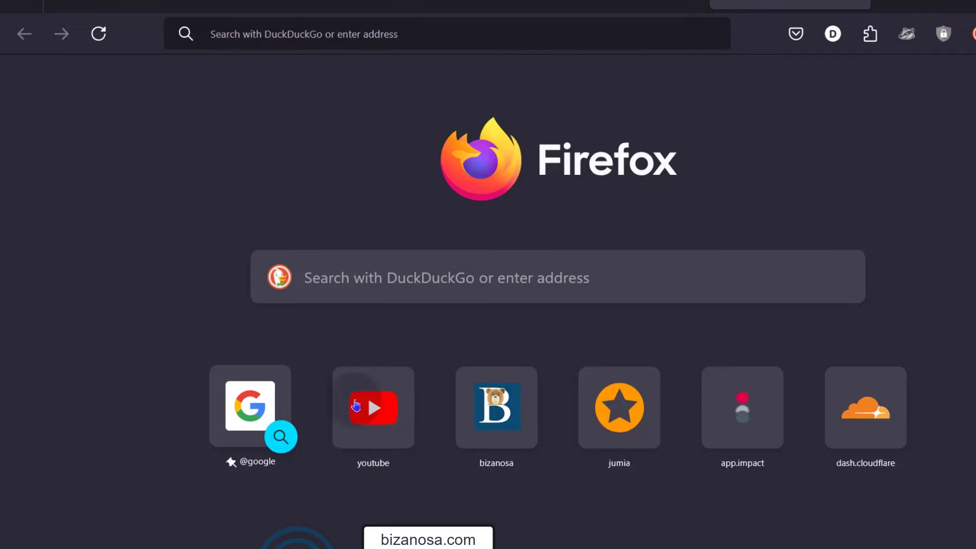
- Search 'dns checker' and open the DNSChecker.org propagation tool
click(657, 27)
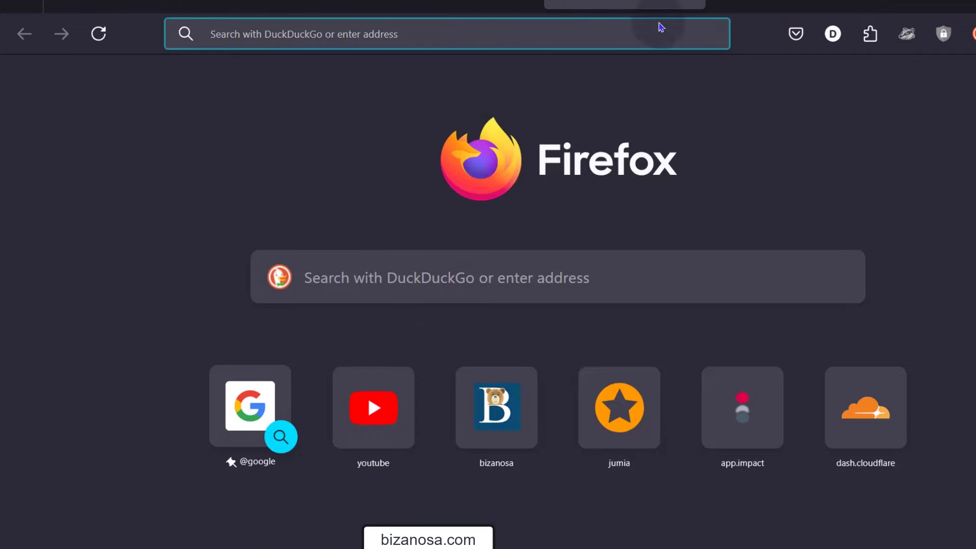
click(544, 31)
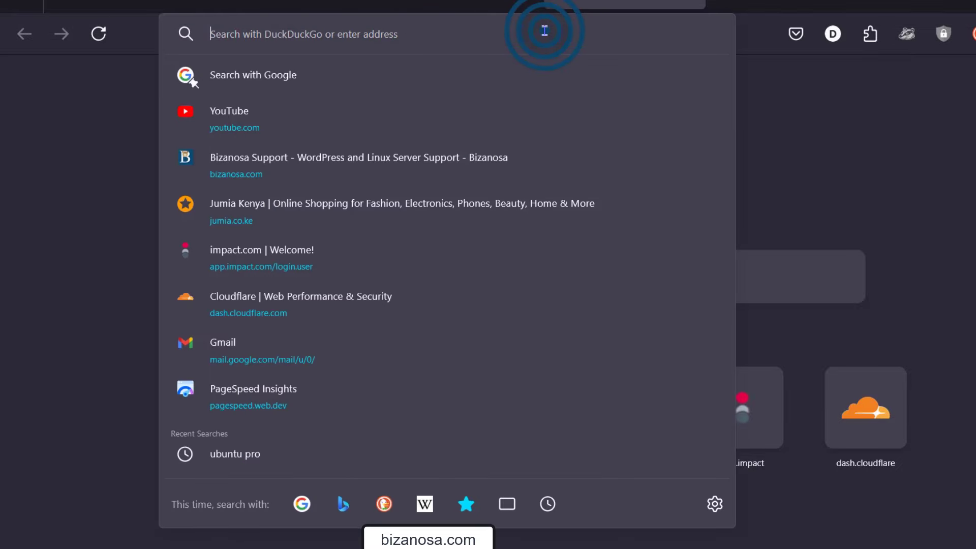
text(dns checker)
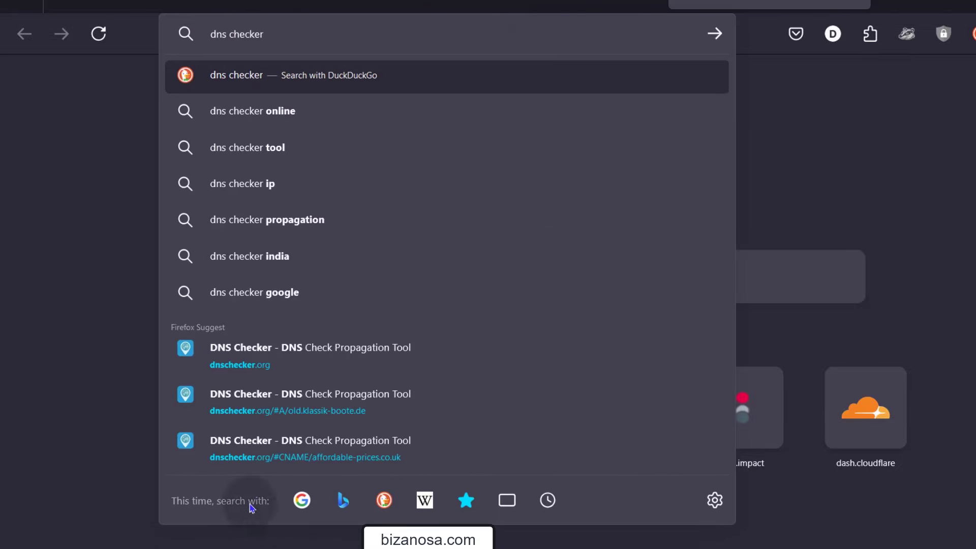
click(260, 356)
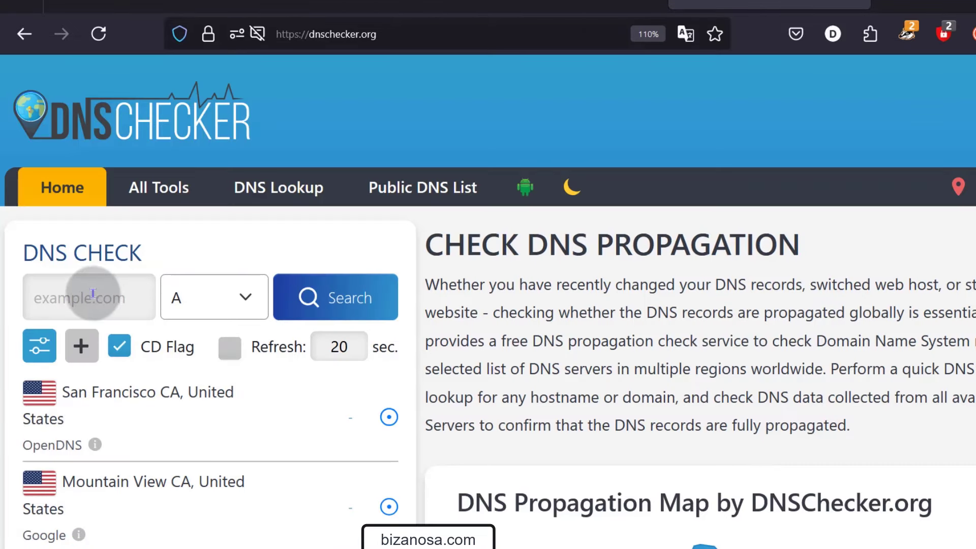
- Run an NS record lookup for 254.press
right_click(79, 294)
click(136, 79)
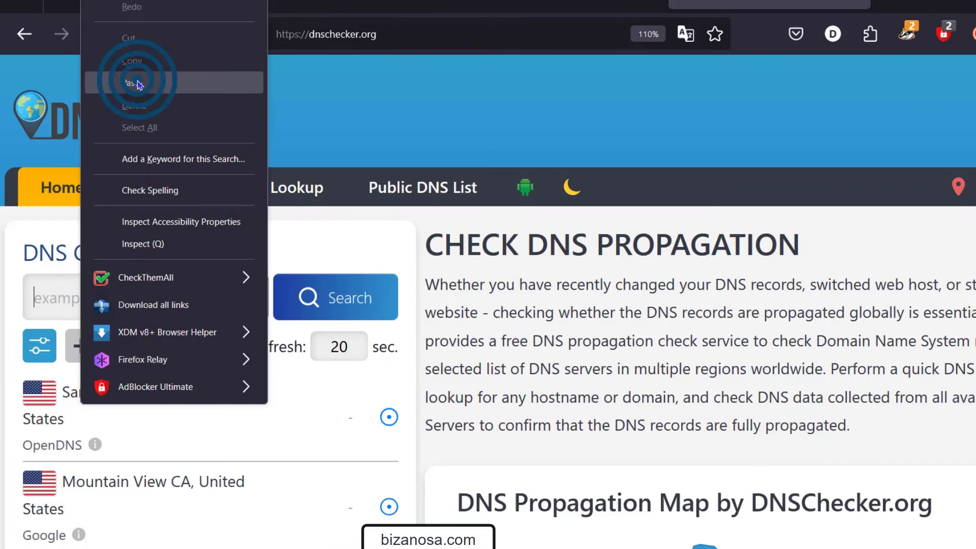
drag(62, 297, 2, 291)
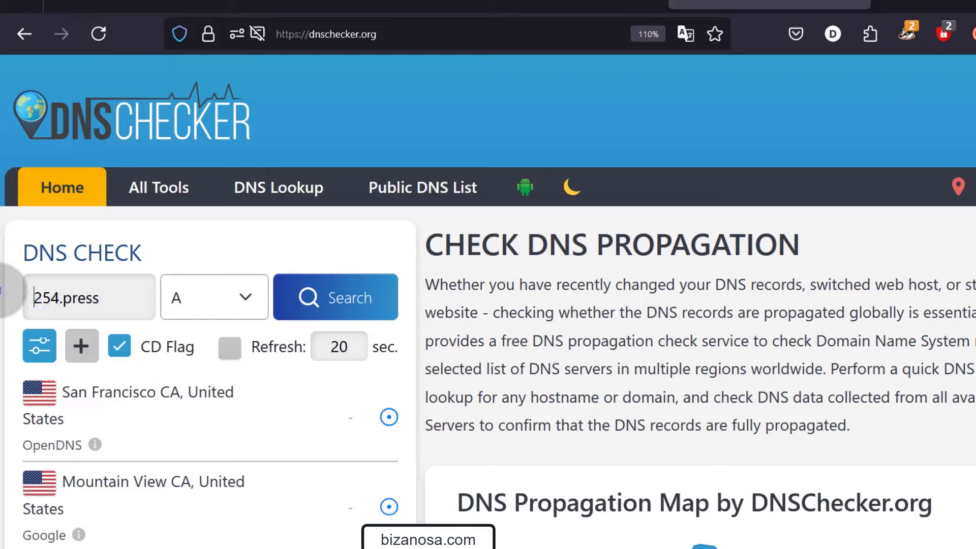
click(242, 294)
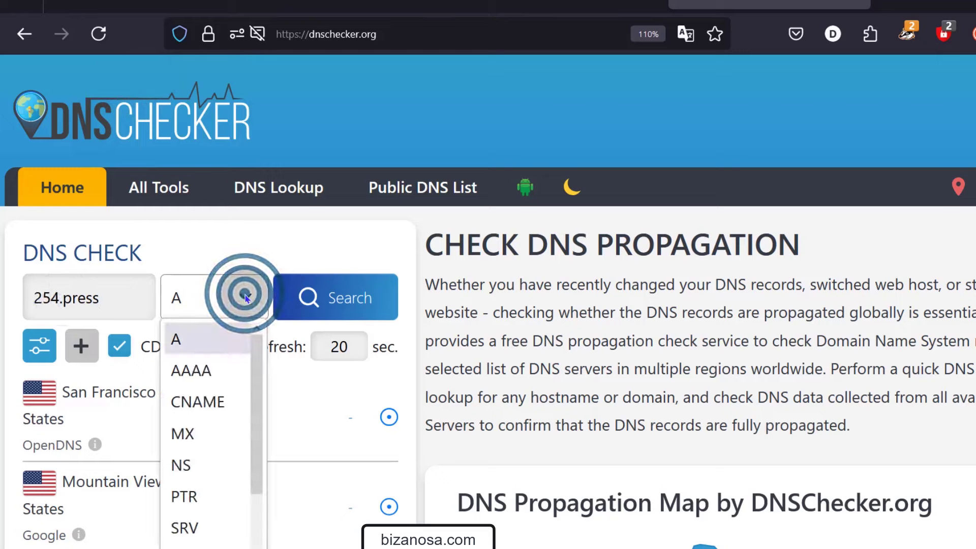
click(185, 464)
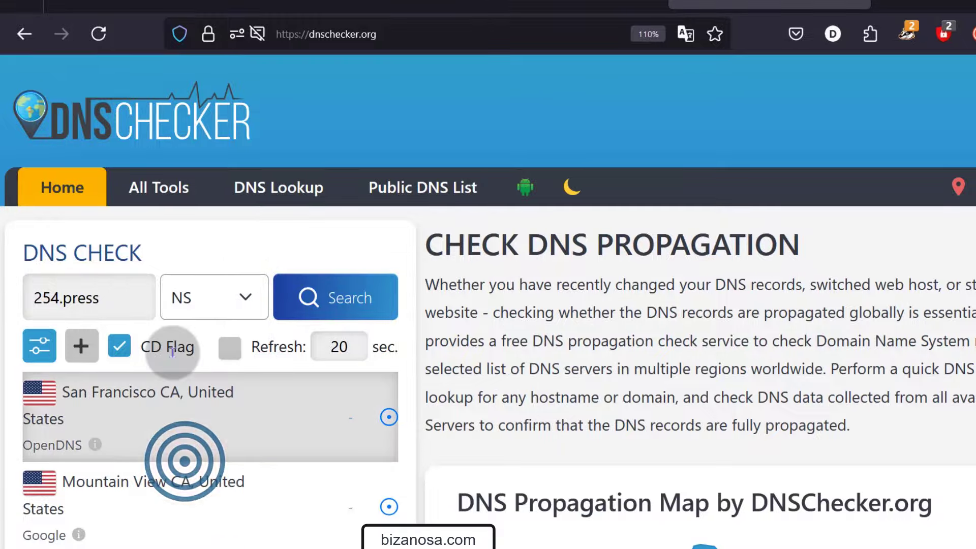
click(339, 300)
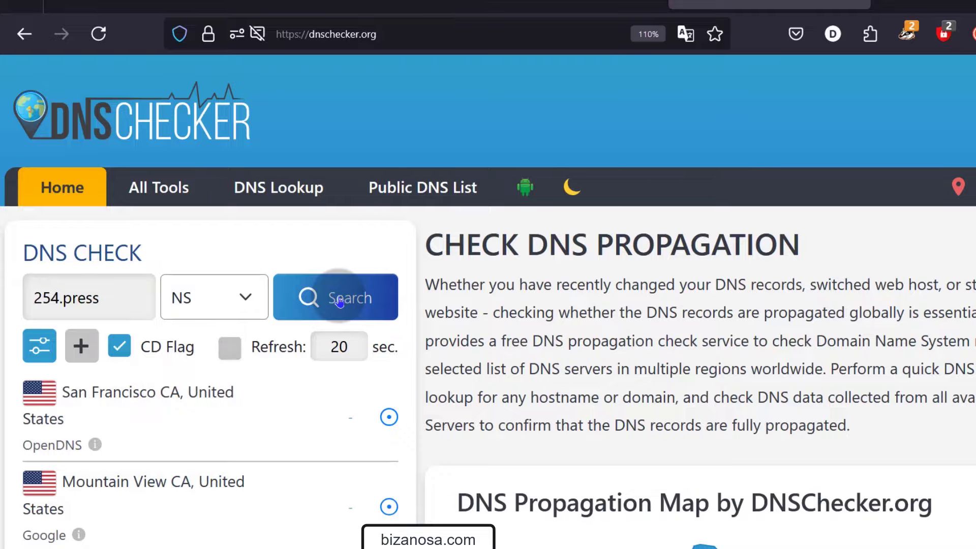
click(339, 300)
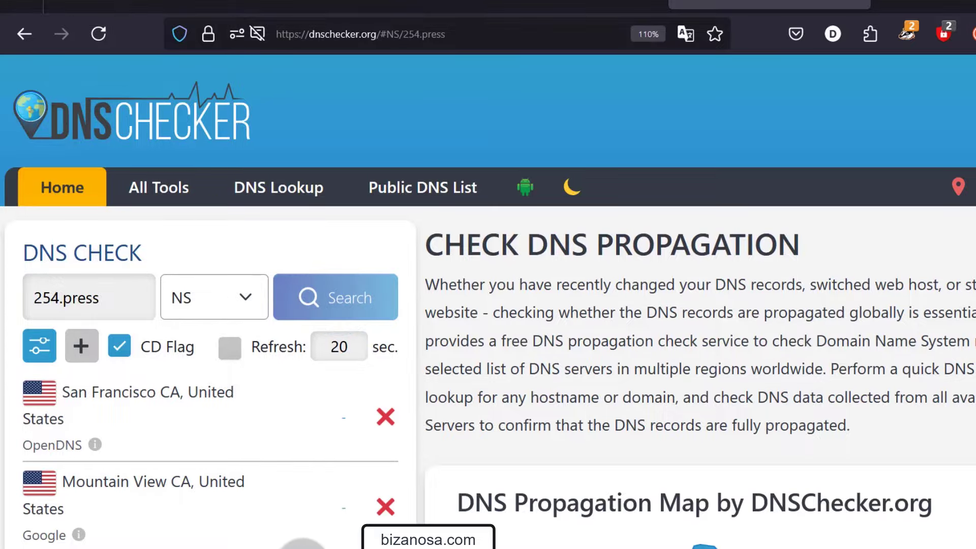
- Scroll the results, noting Markham already returns ns1.254.press and ns2.254.press
scroll(334, 369, down, 5)
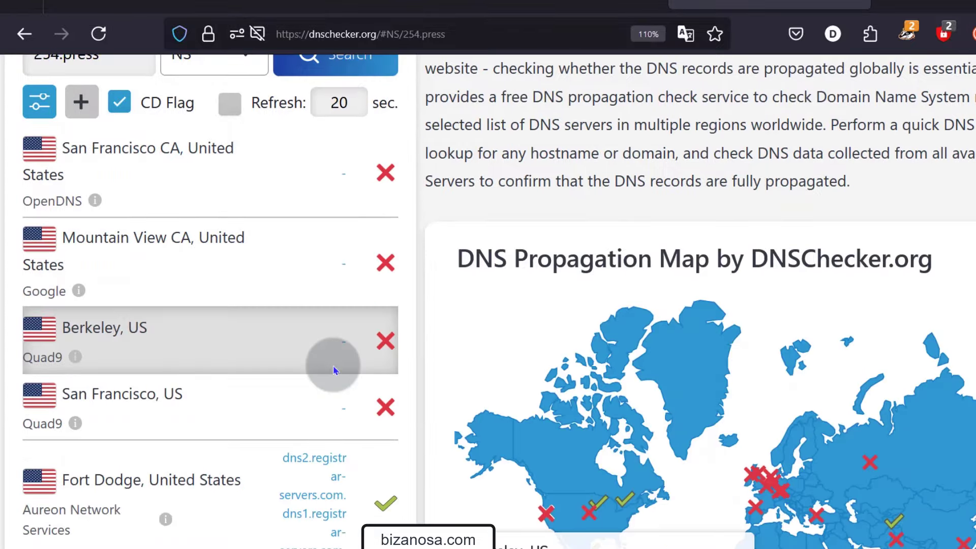
scroll(332, 369, down, 5)
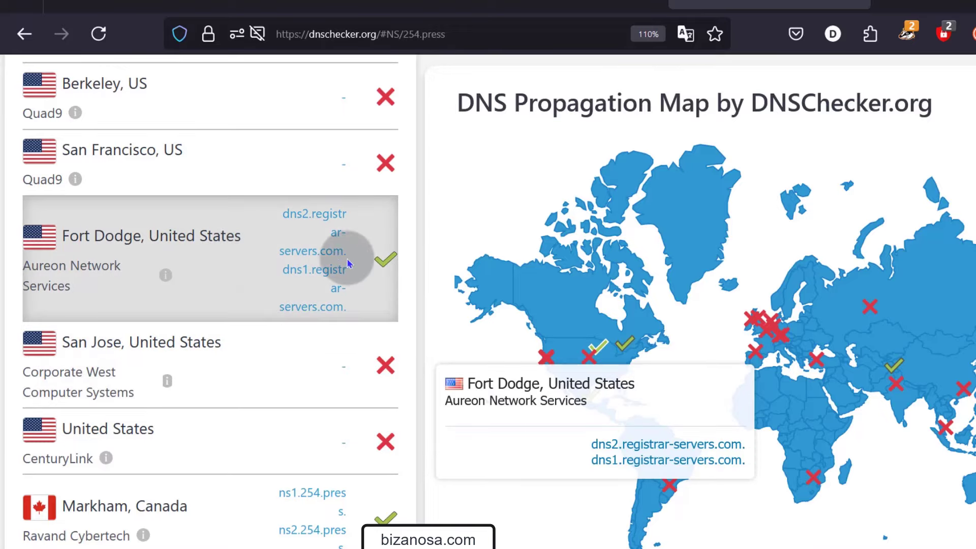
scroll(381, 264, down, 5)
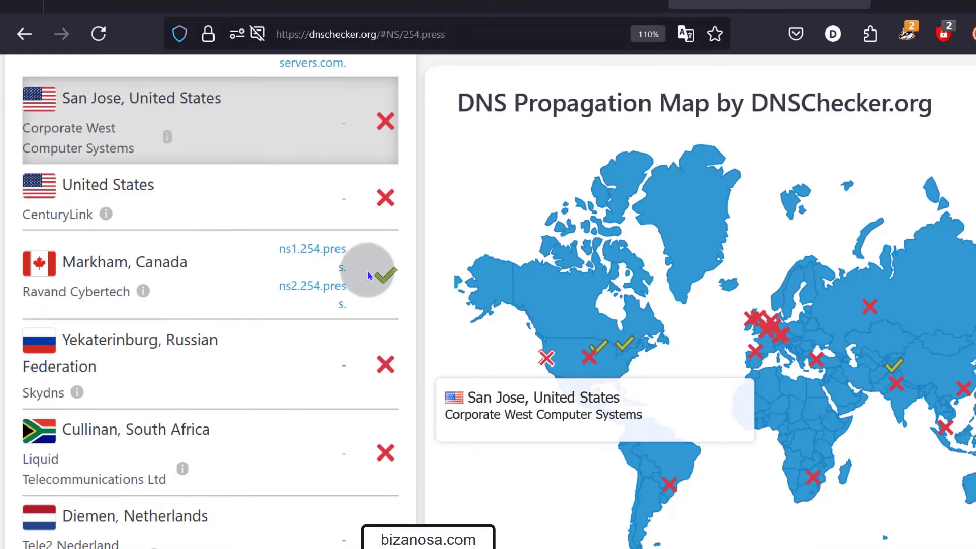
triple_click(280, 246)
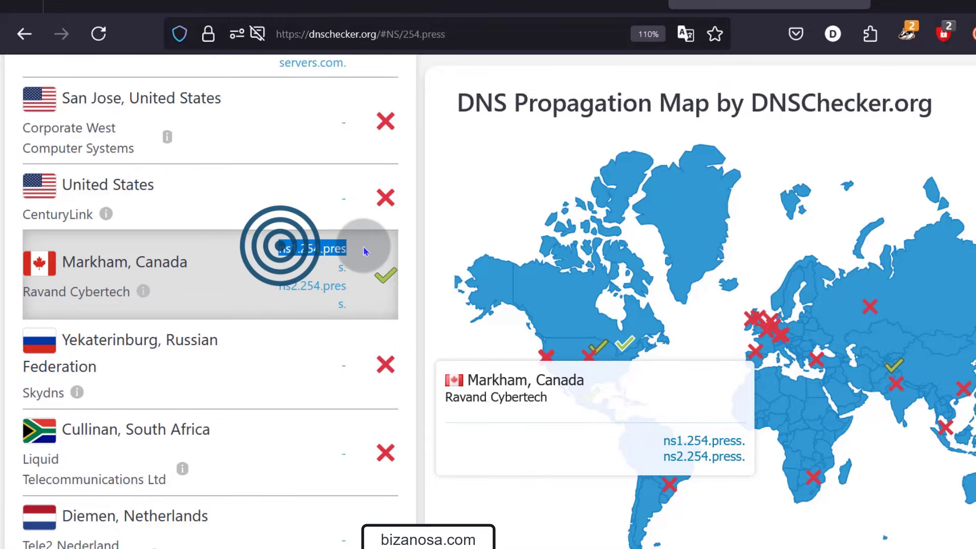
click(300, 291)
scroll(374, 325, down, 5)
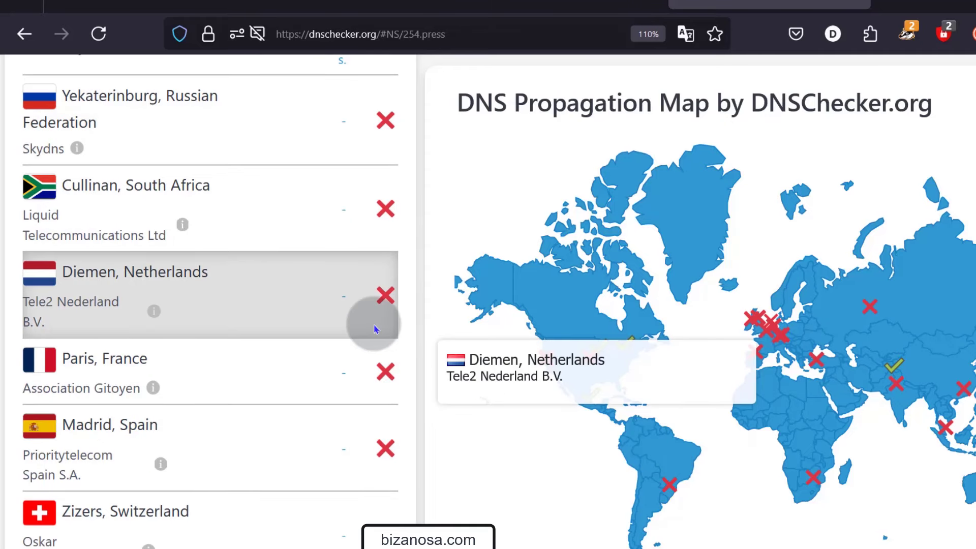
scroll(351, 331, down, 5)
scroll(342, 364, down, 10)
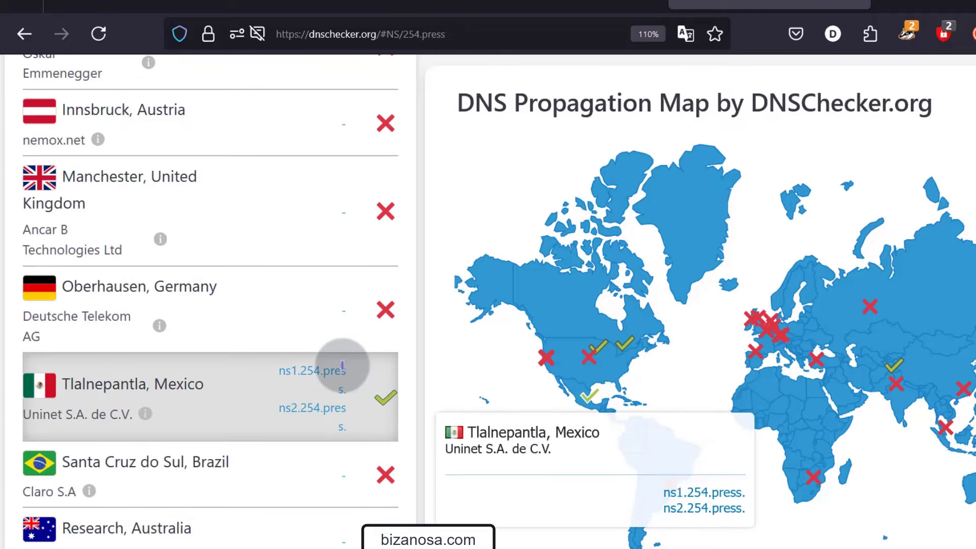
scroll(341, 365, up, 3)
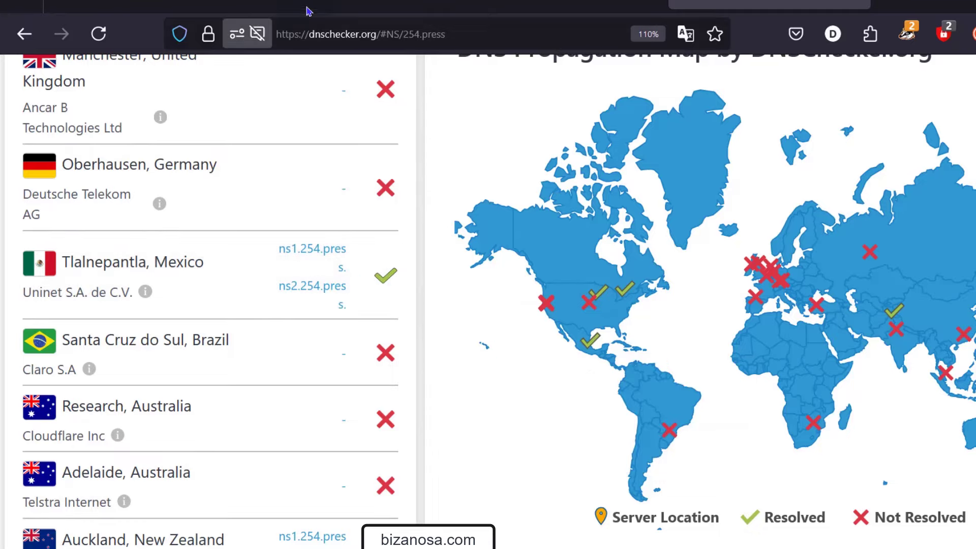
- Check WHM's default nameservers read ns1.254.press and ns2.254.press, then return to Namecheap
click(134, 2)
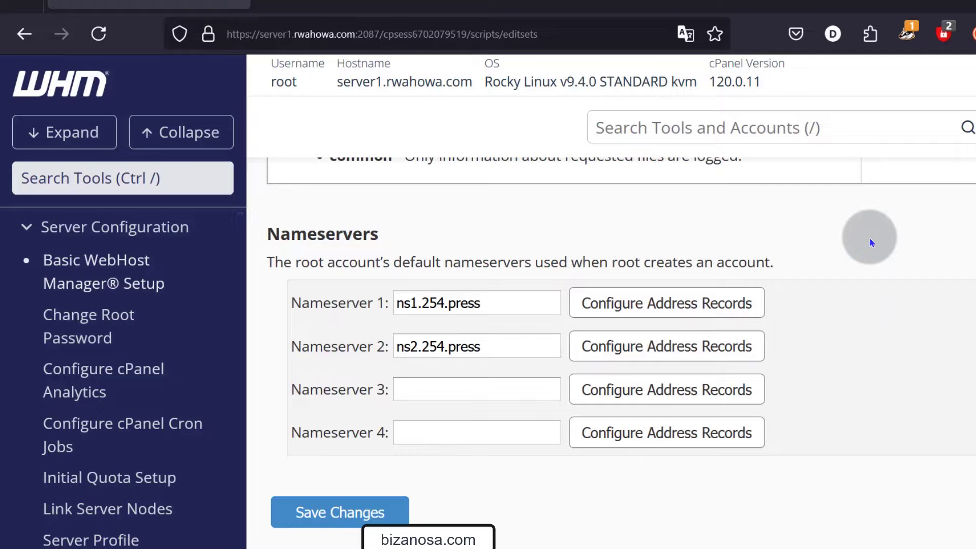
drag(395, 309, 485, 309)
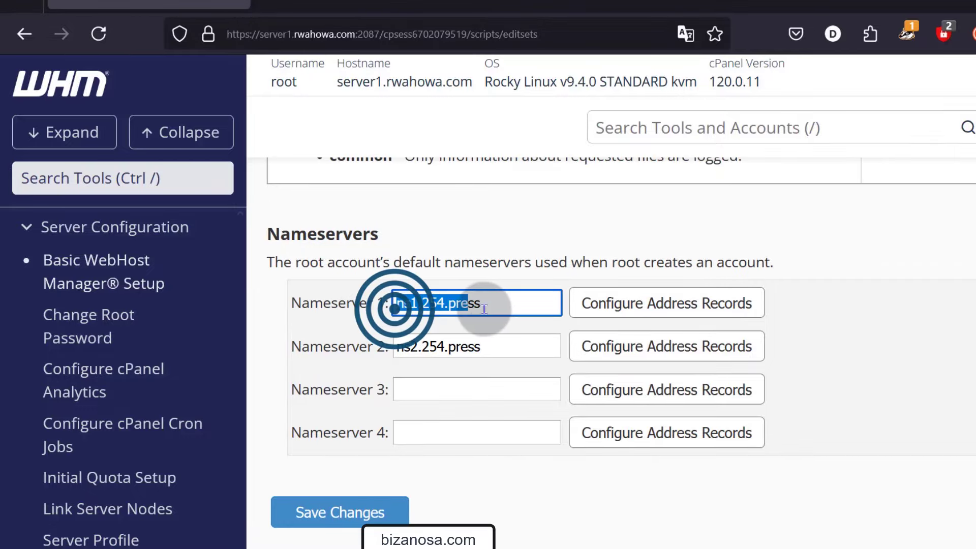
click(940, 326)
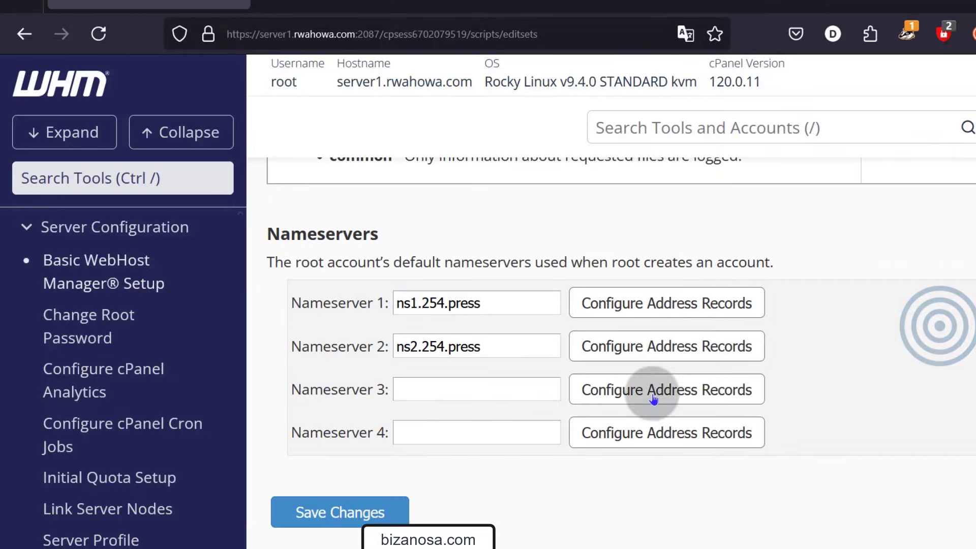
scroll(656, 356, up, 4)
click(515, 2)
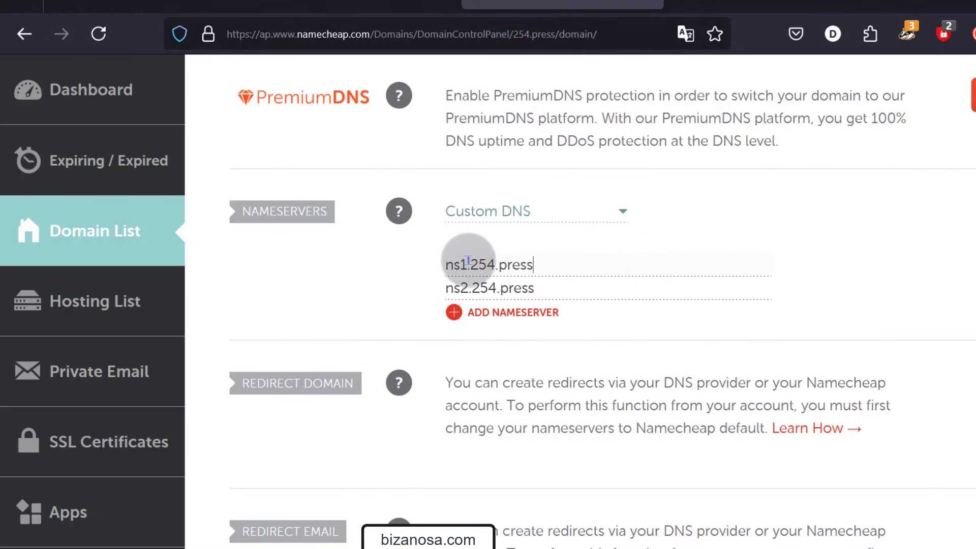
click(444, 264)
drag(539, 265, 442, 270)
drag(541, 291, 397, 302)
click(354, 284)
mouse_move(445, 263)
mouse_down()
mouse_move(548, 262)
mouse_move(427, 266)
mouse_up()
click(291, 223)
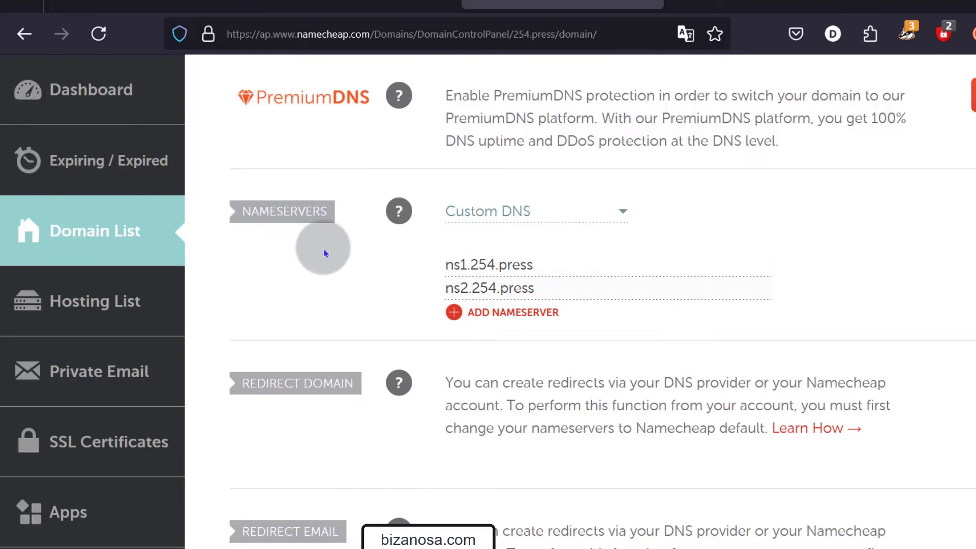
click(529, 288)
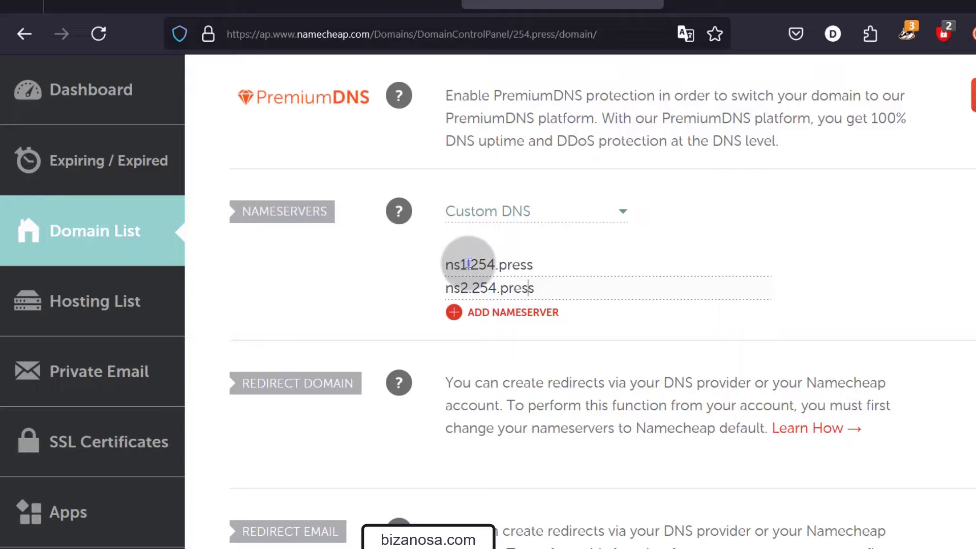
drag(533, 265, 435, 264)
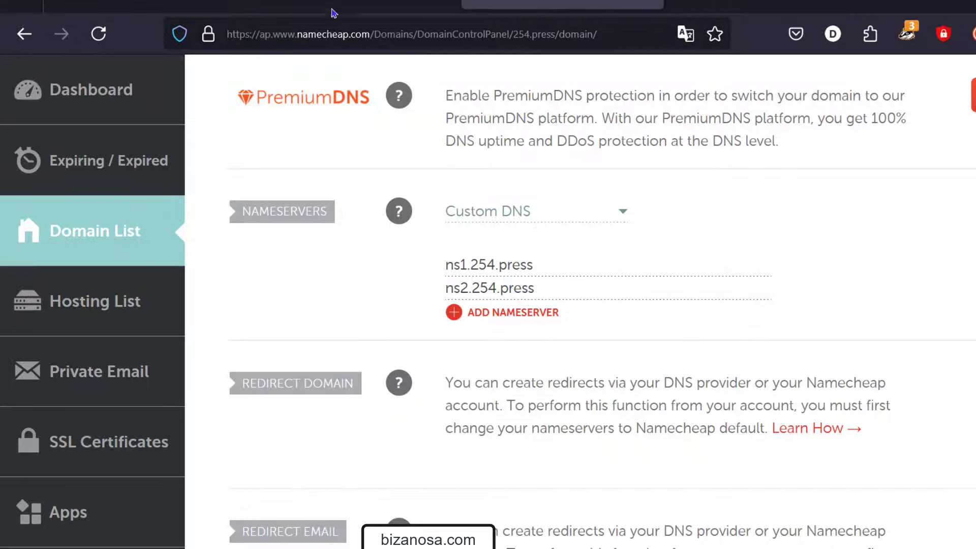
- Open WHM's List Accounts page showing digvites.com on 188.245.54.215
click(163, 2)
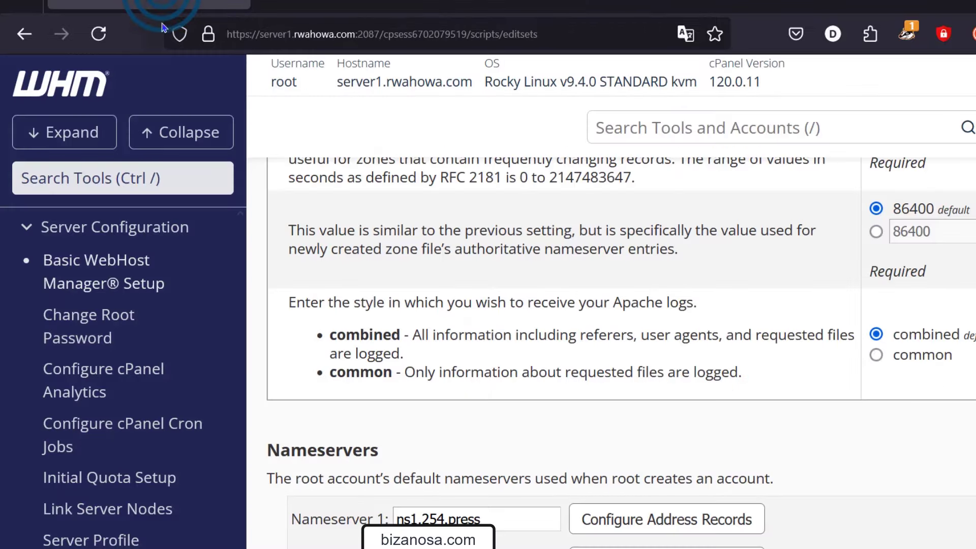
scroll(173, 357, down, 10)
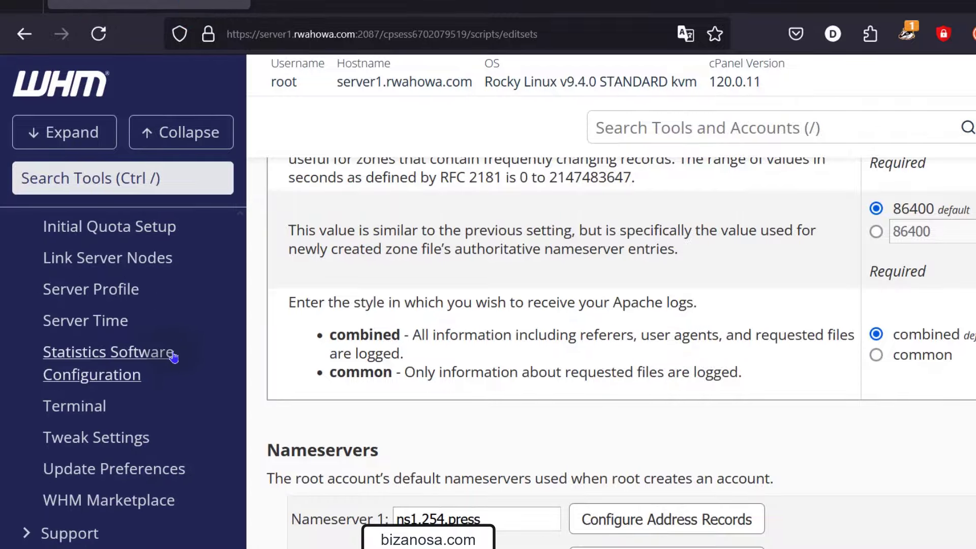
scroll(113, 283, down, 5)
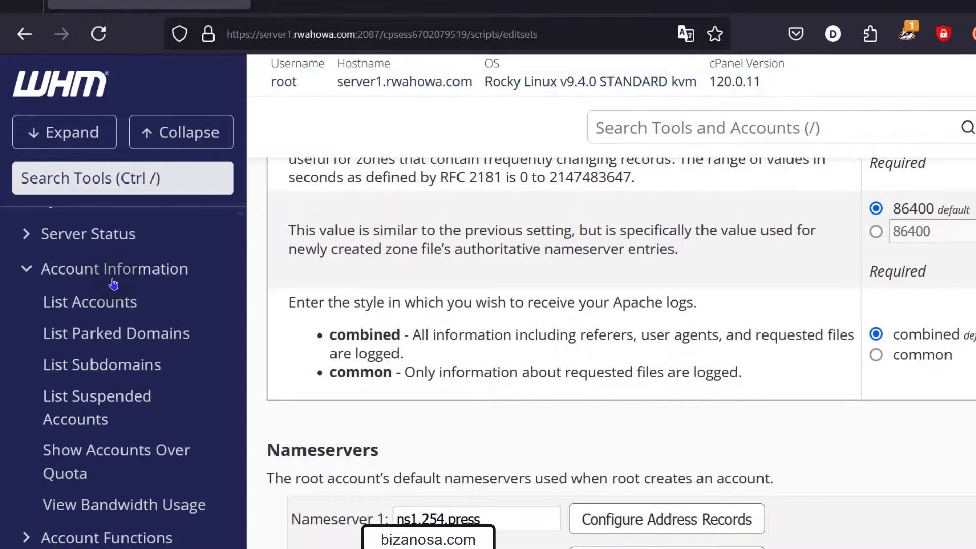
click(97, 312)
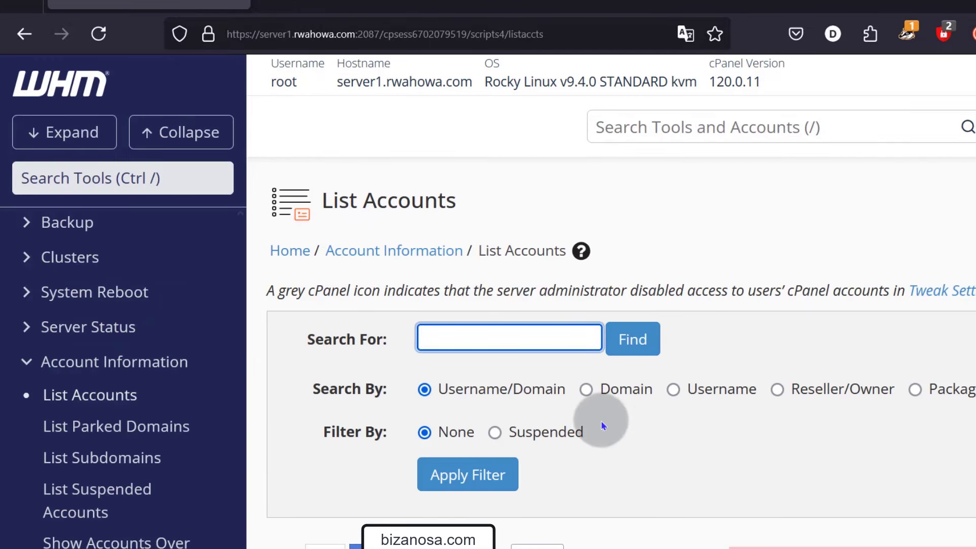
scroll(599, 410, down, 5)
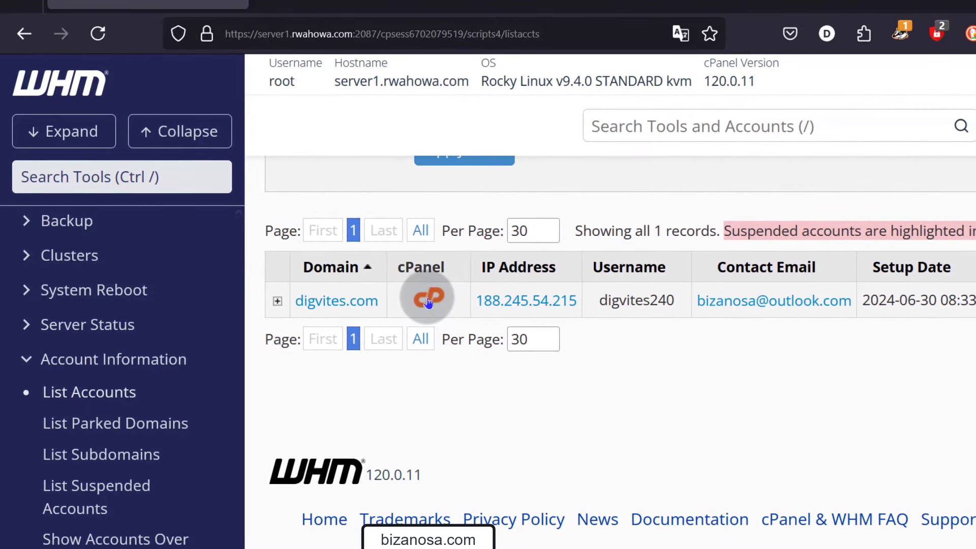
- Log into cPanel for the digvites.com account
click(428, 301)
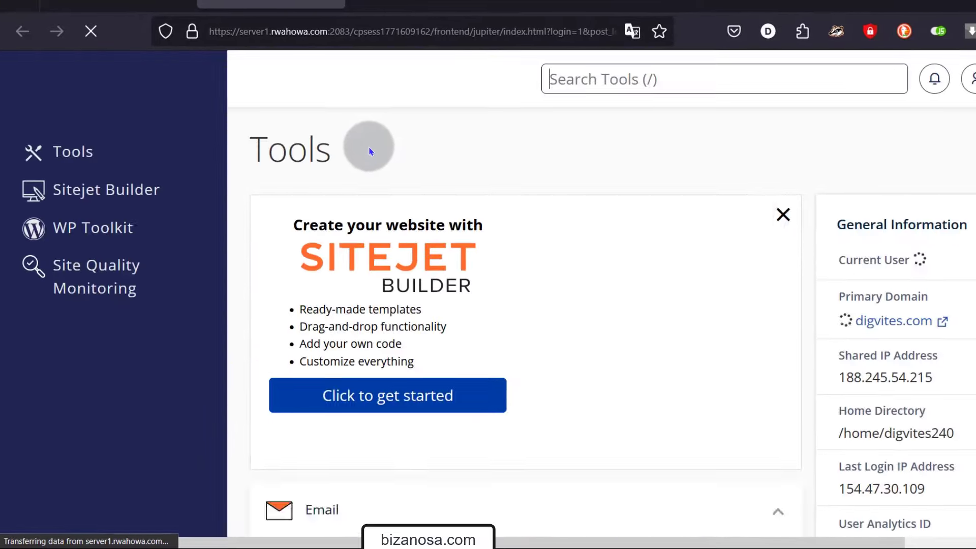
scroll(456, 273, down, 5)
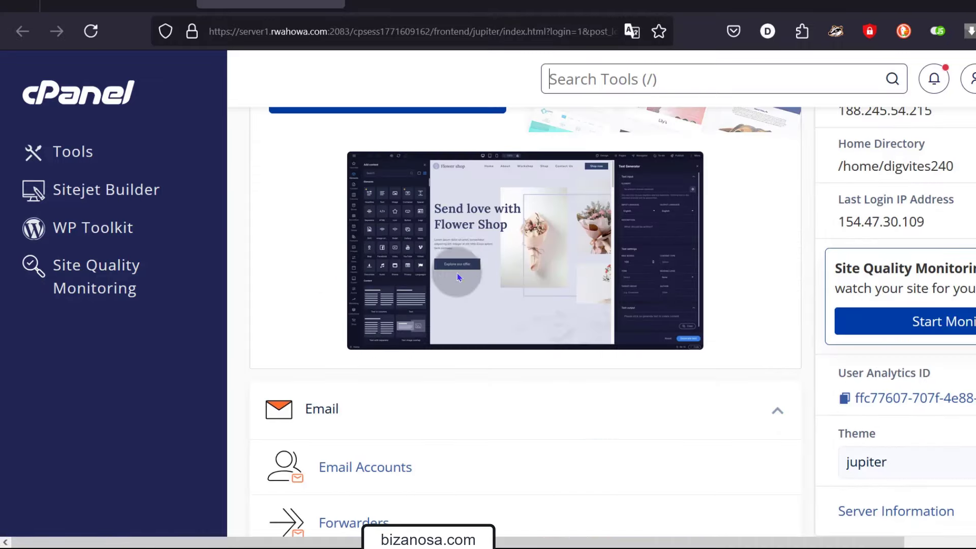
scroll(460, 267, down, 5)
scroll(455, 264, down, 7)
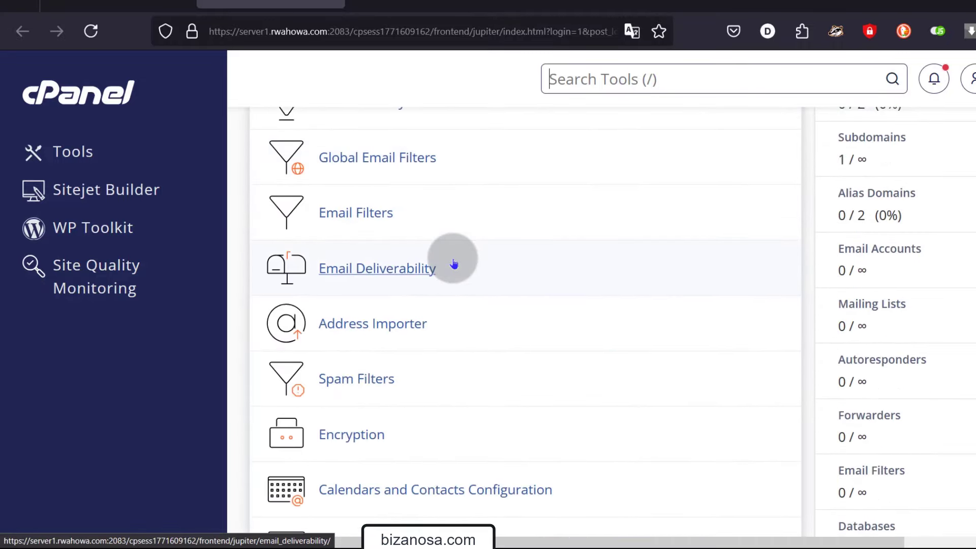
scroll(453, 264, down, 4)
scroll(446, 257, up, 9)
- Search 'domai' and open the Domains page listing digvites.com and its store subdomain
click(625, 78)
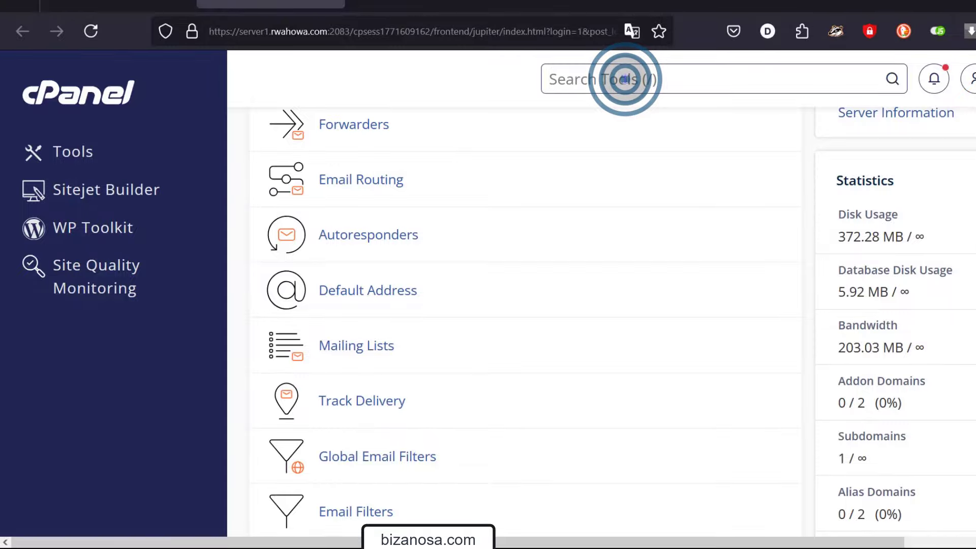
text(domai)
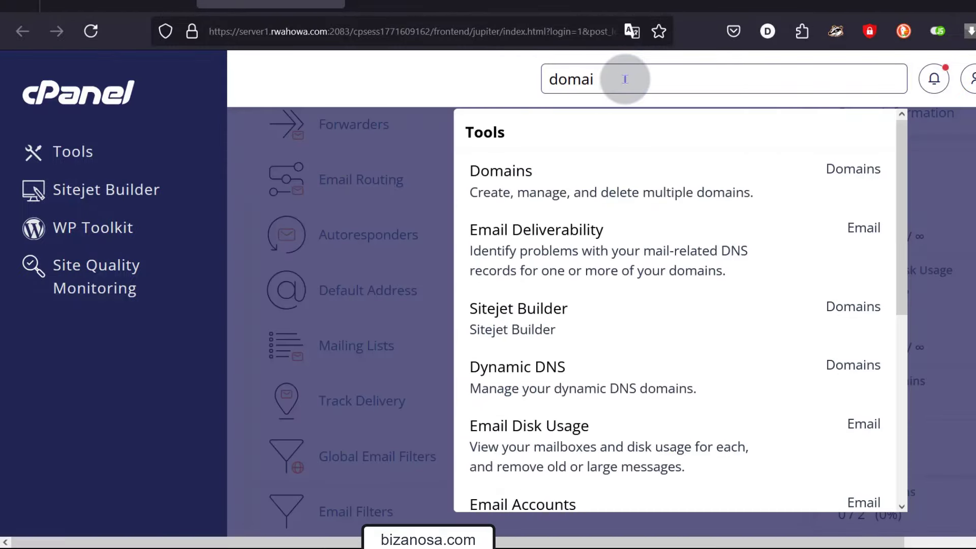
click(516, 176)
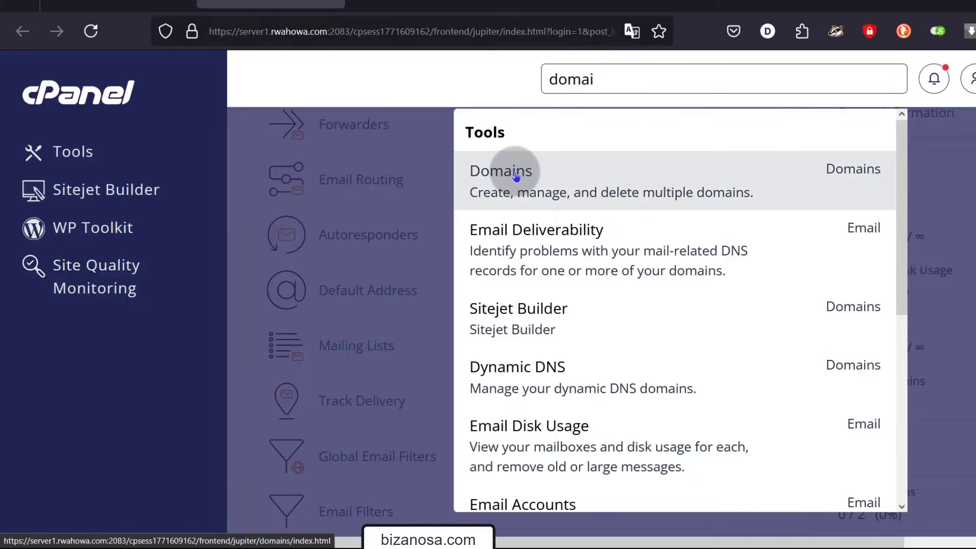
click(515, 177)
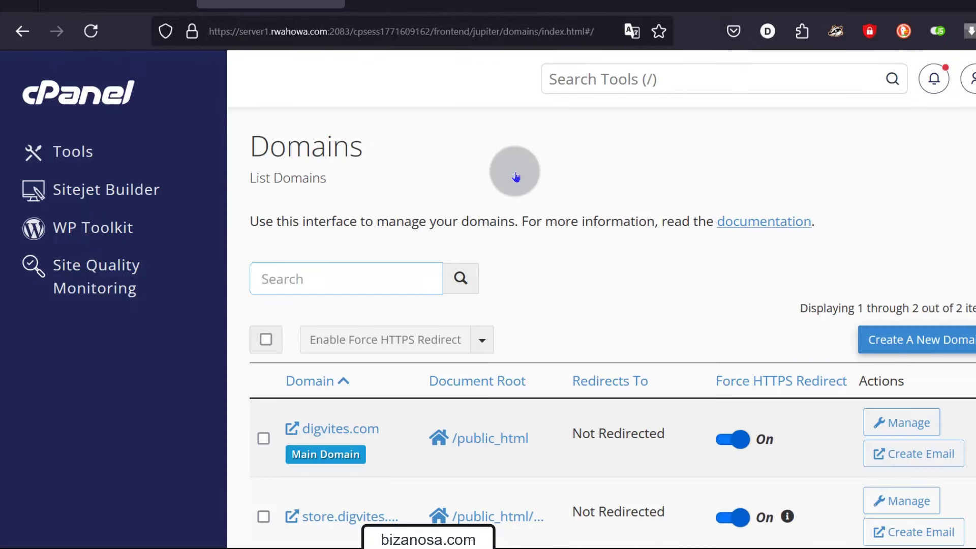
scroll(534, 298, down, 2)
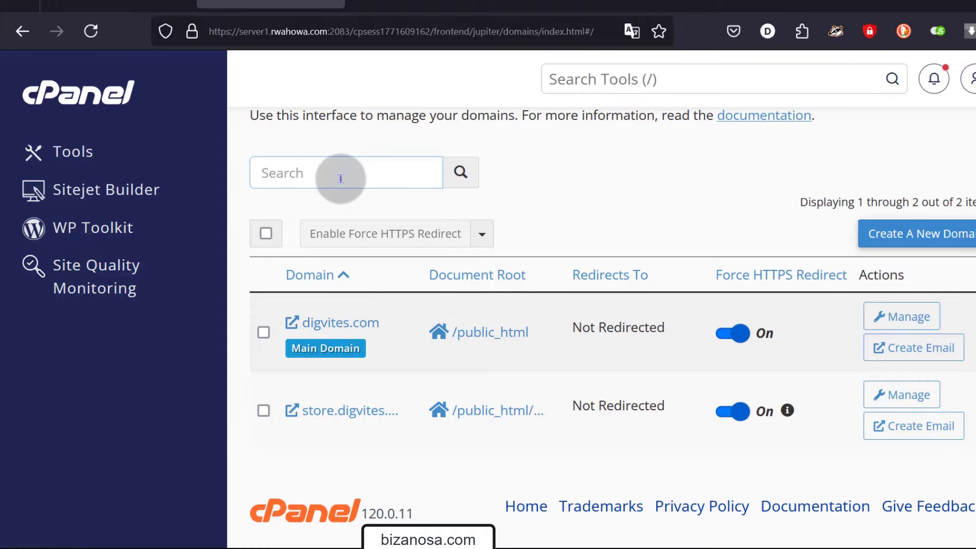
- Start creating a new domain and enter 254.press as its name
click(905, 243)
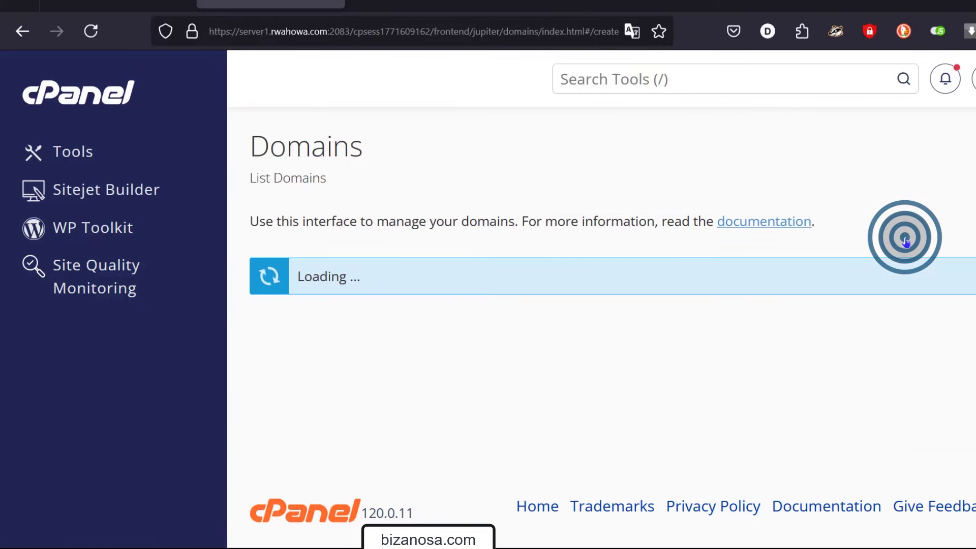
click(316, 368)
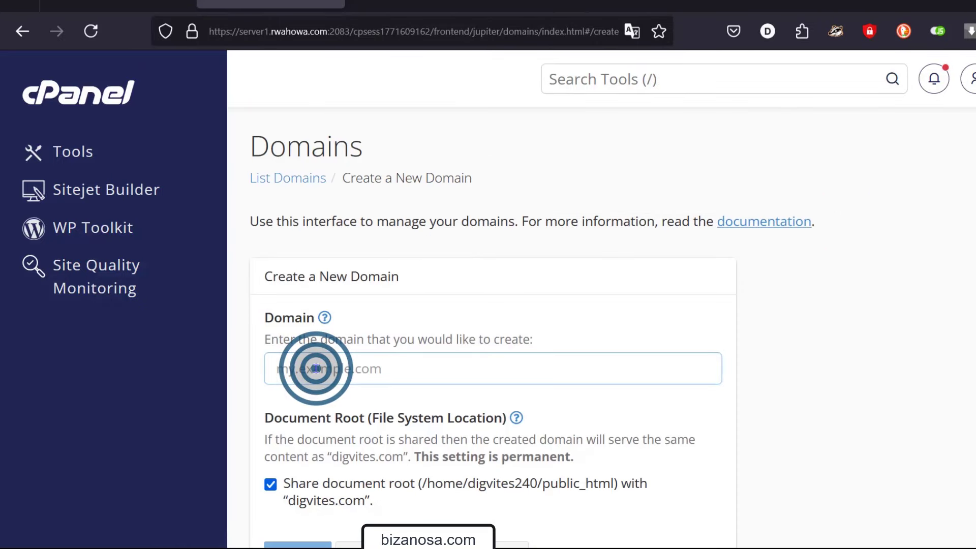
right_click(316, 367)
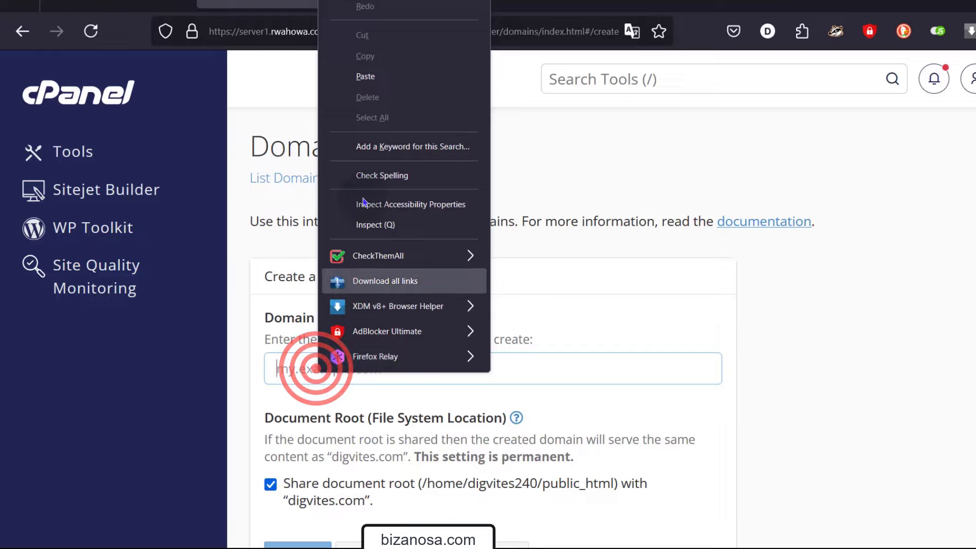
click(365, 76)
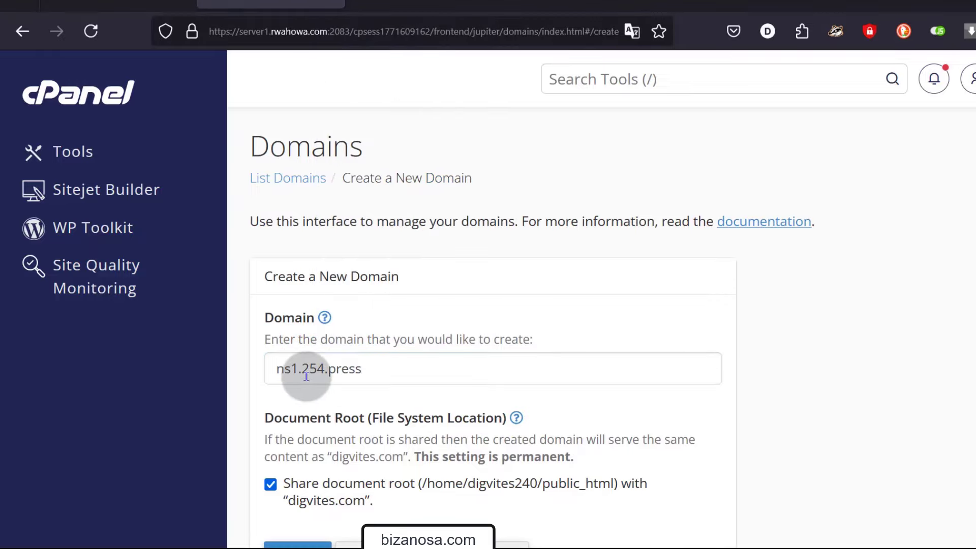
drag(301, 369, 255, 371)
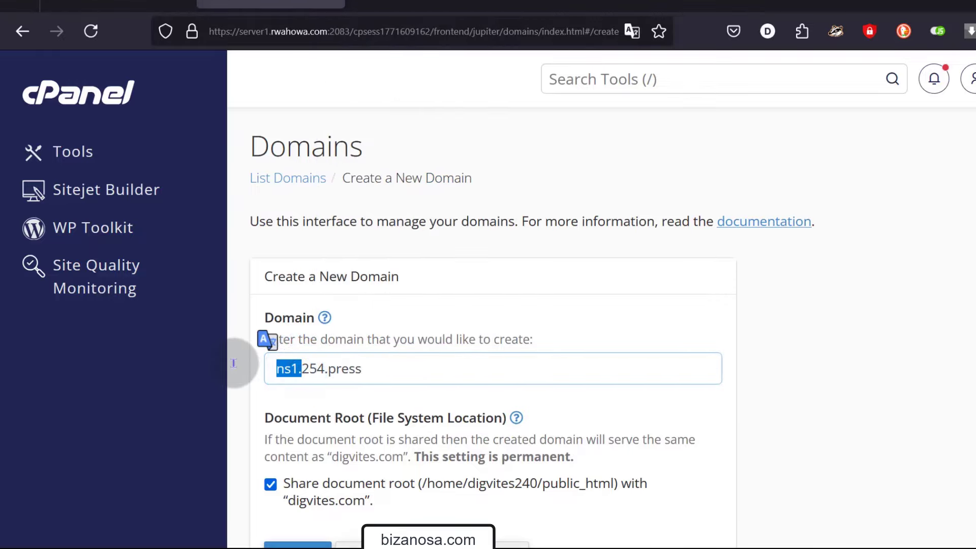
key(BackSpace)
scroll(270, 324, down, 3)
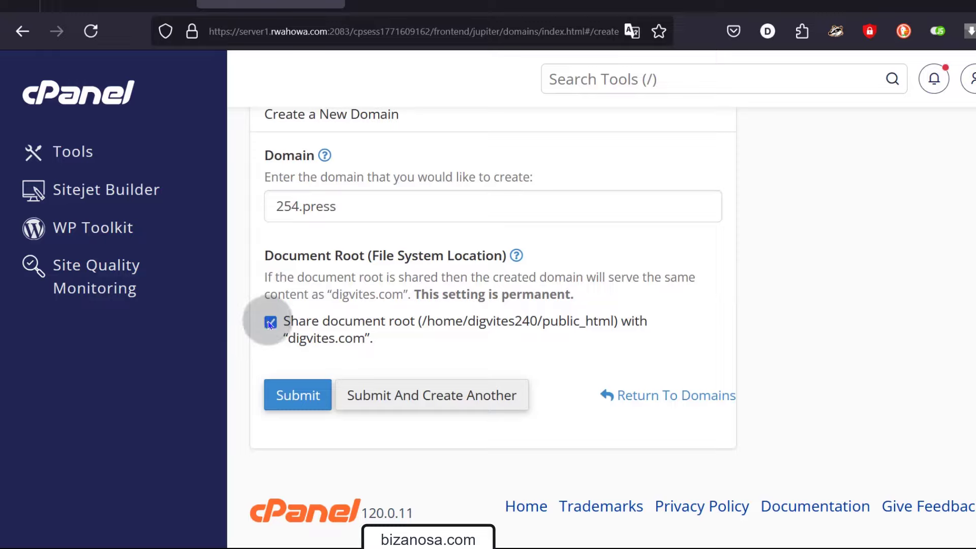
drag(356, 200, 257, 197)
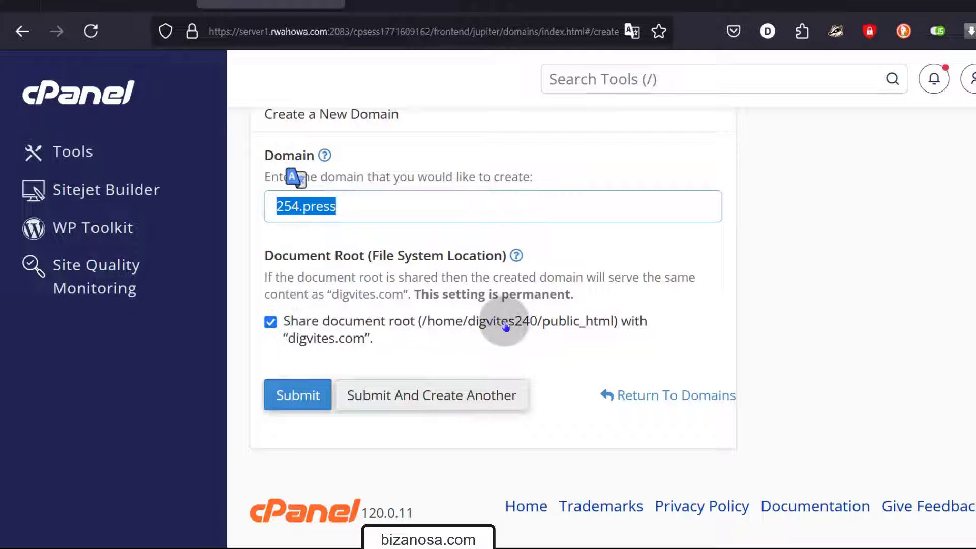
- Uncheck Share document root so 254.press uses its own public_html/254.press folder
click(271, 321)
scroll(483, 341, down, 3)
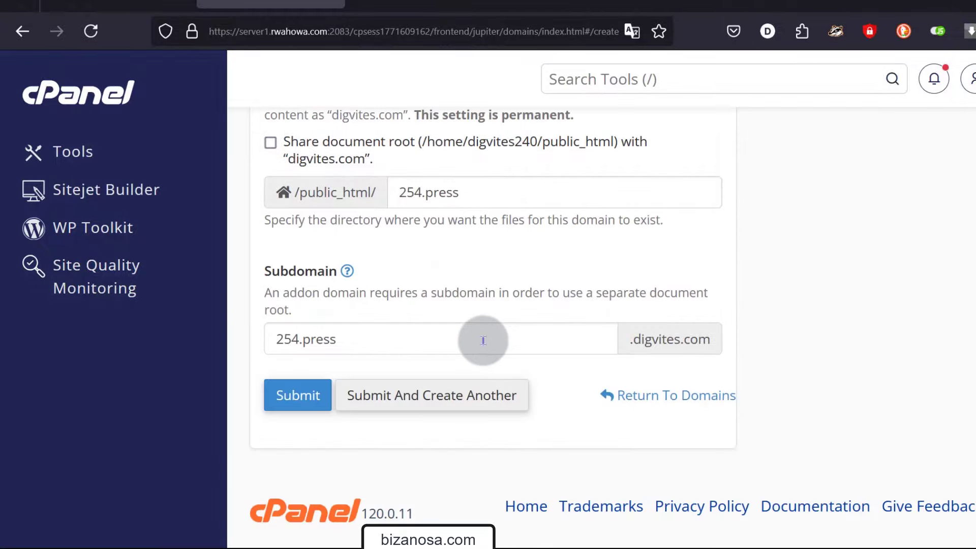
drag(398, 192, 470, 190)
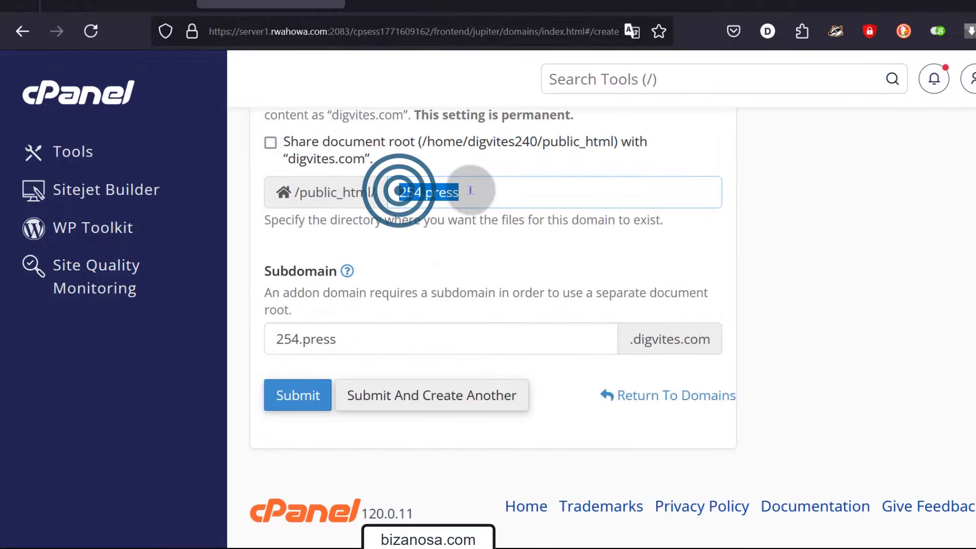
click(758, 220)
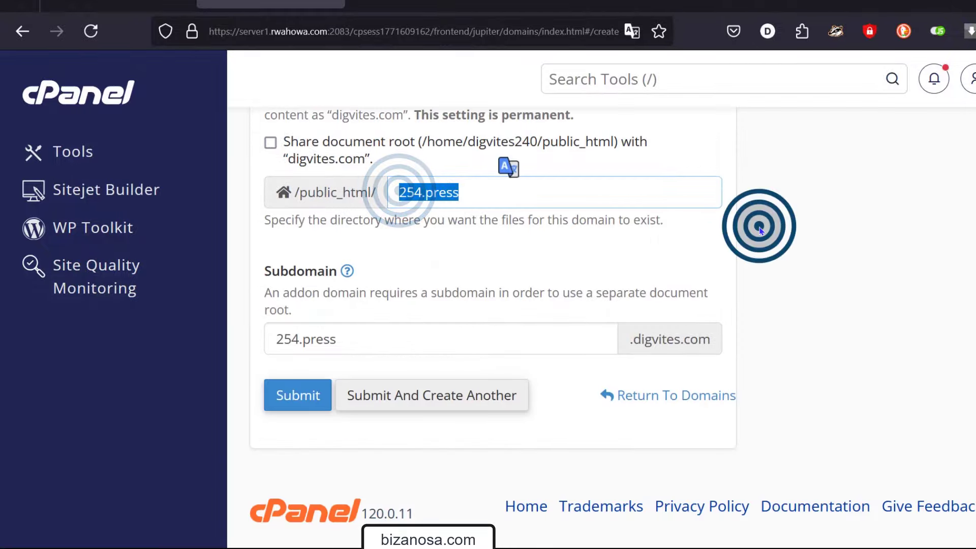
triple_click(399, 184)
click(399, 238)
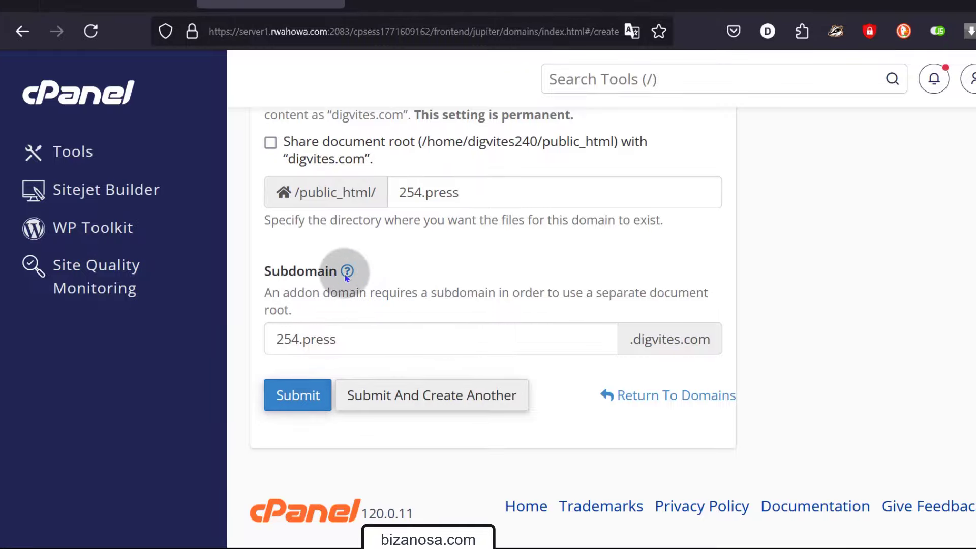
drag(345, 339, 276, 339)
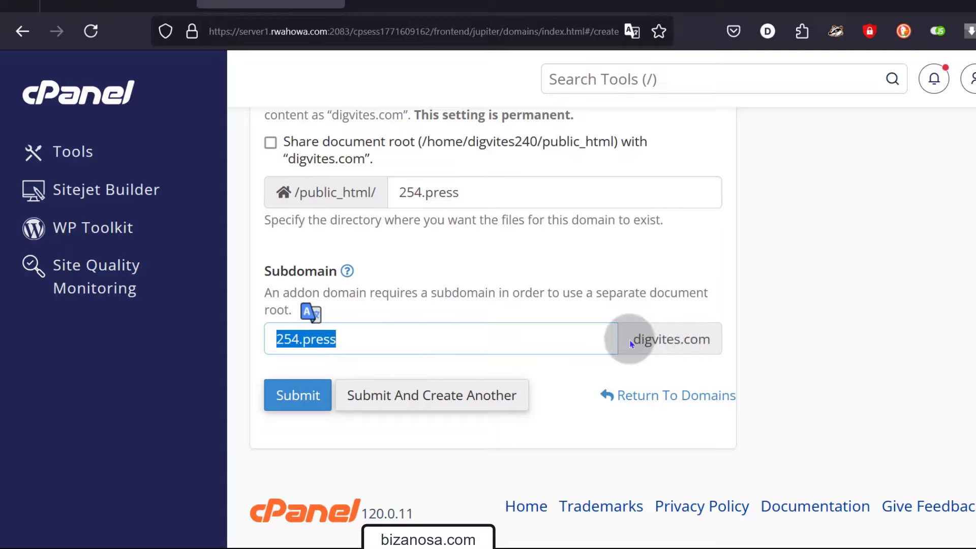
double_click(402, 196)
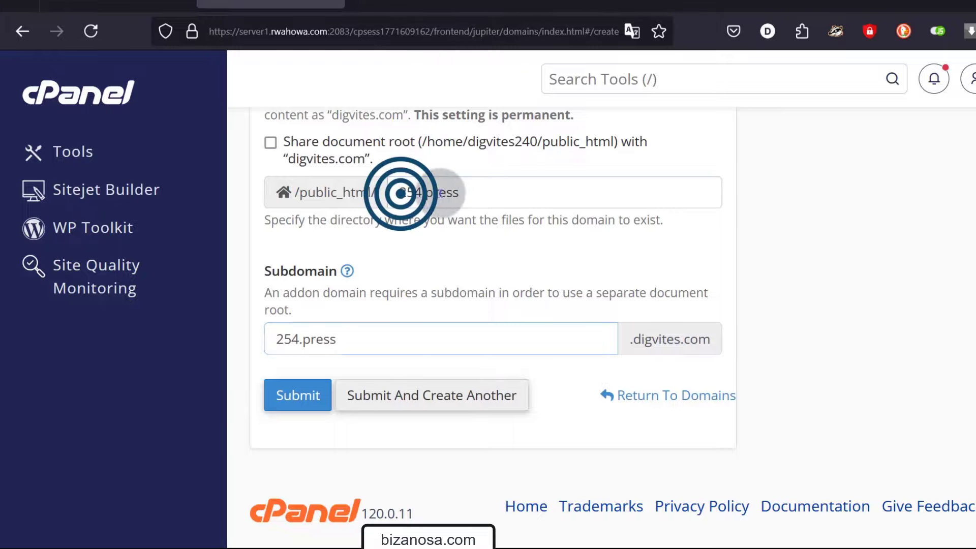
- Submit the 254.press domain and load the new site in the browser
click(290, 403)
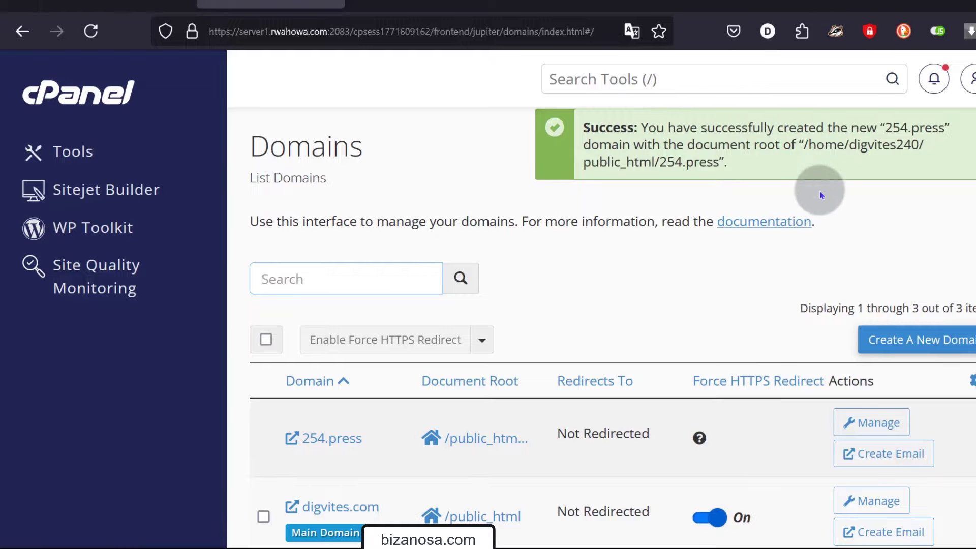
scroll(559, 270, down, 3)
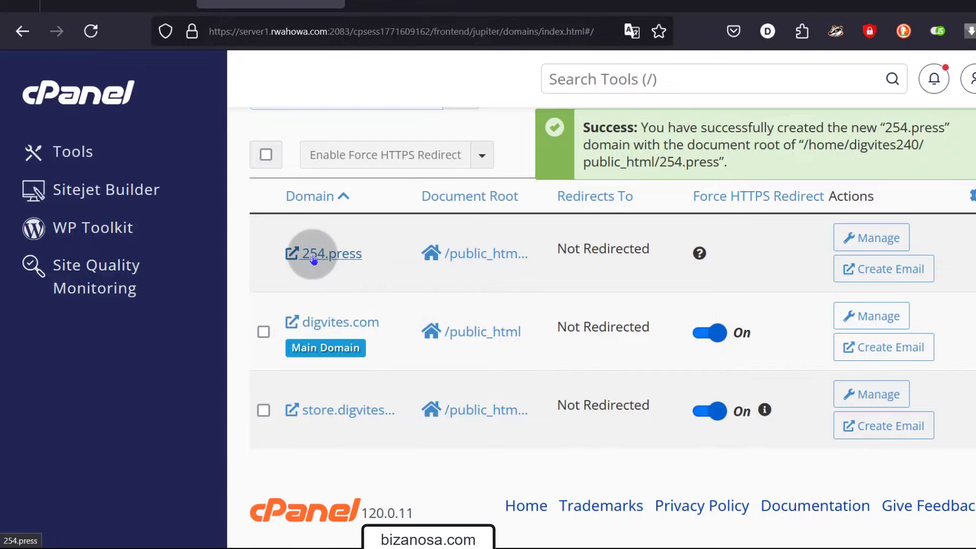
click(318, 254)
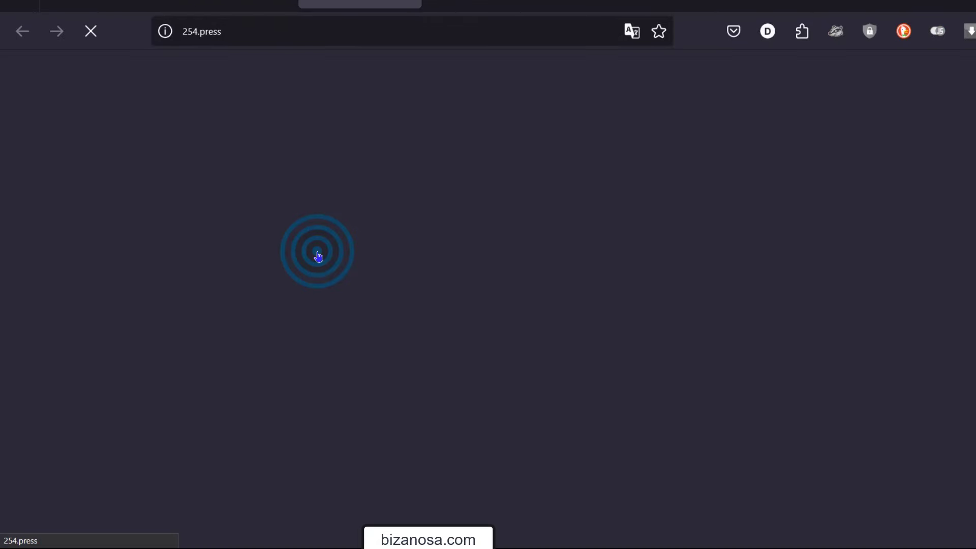
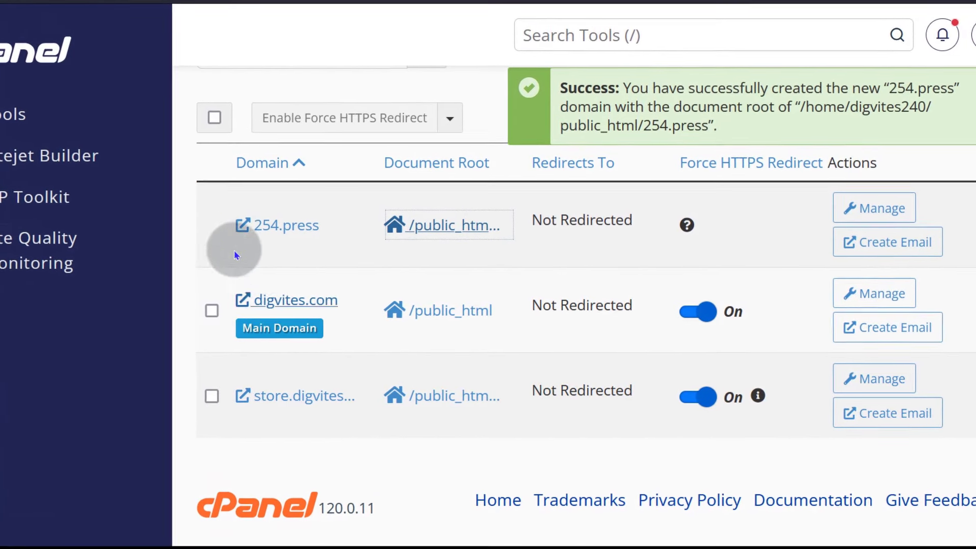
- Confirm the success banner showing 254.press with its /public_html/254.press document root
click(193, 241)
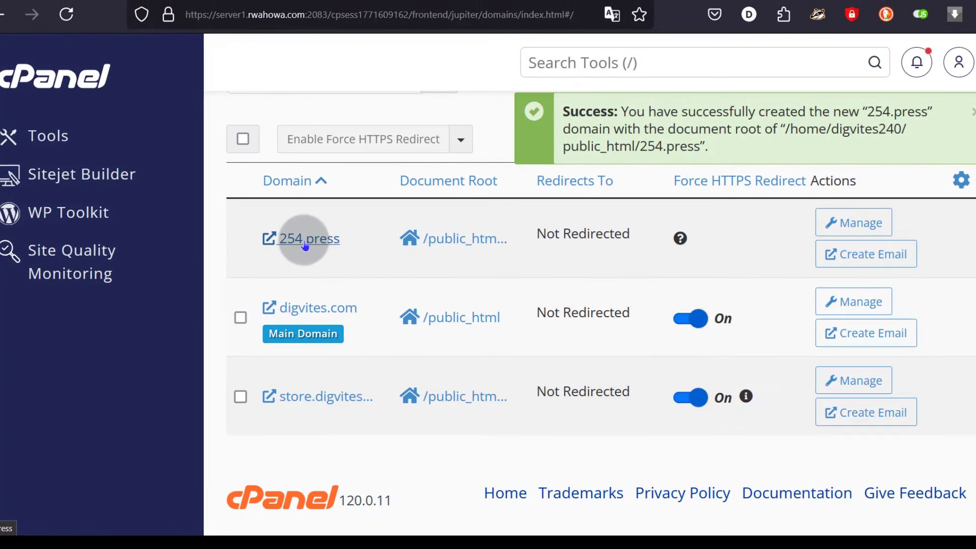
scroll(314, 273, up, 2)
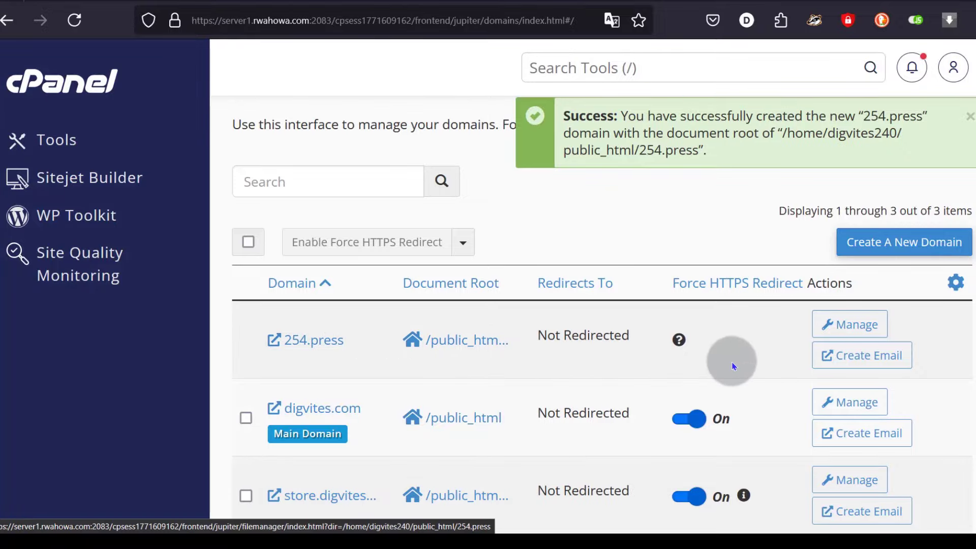
click(682, 69)
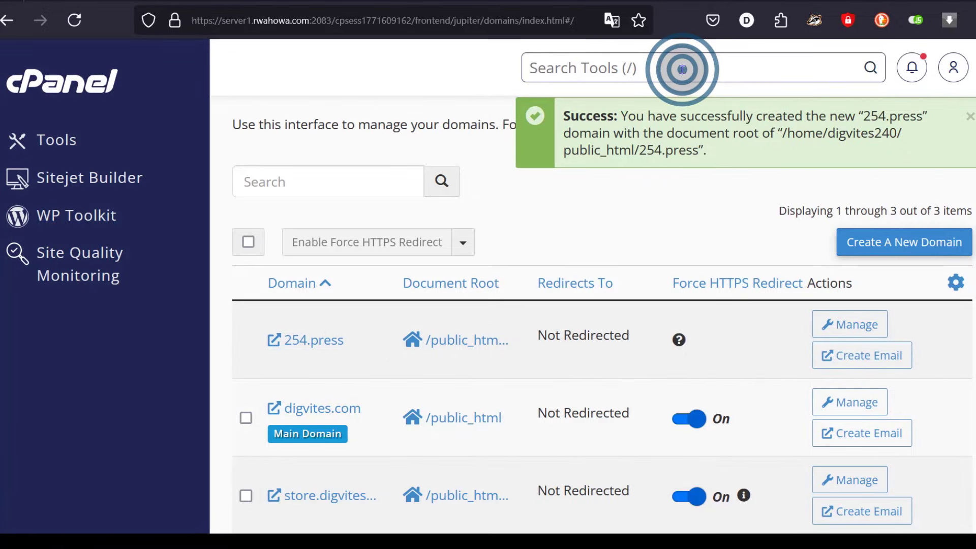
- Search tools for 'dns', open the Zone Editor and manage 254.press's records
text(dns)
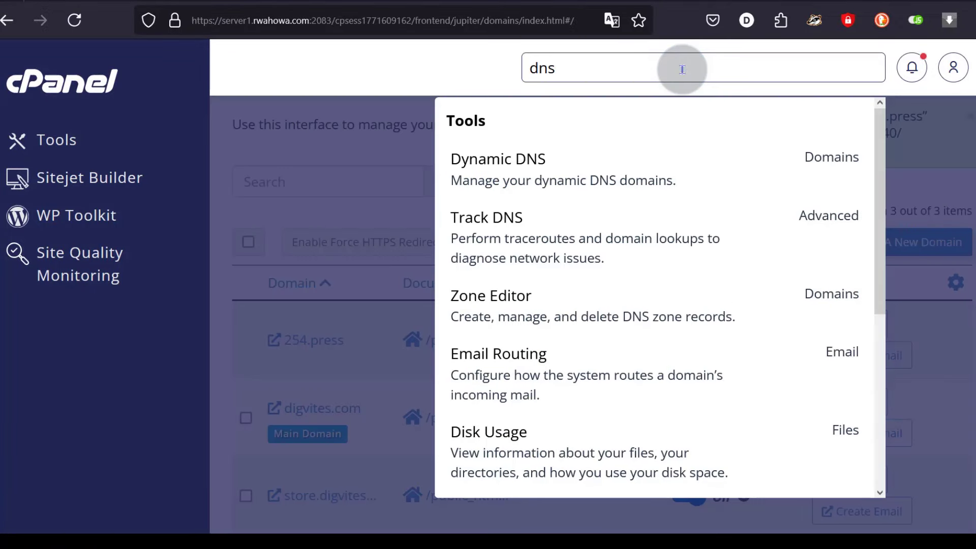
click(514, 300)
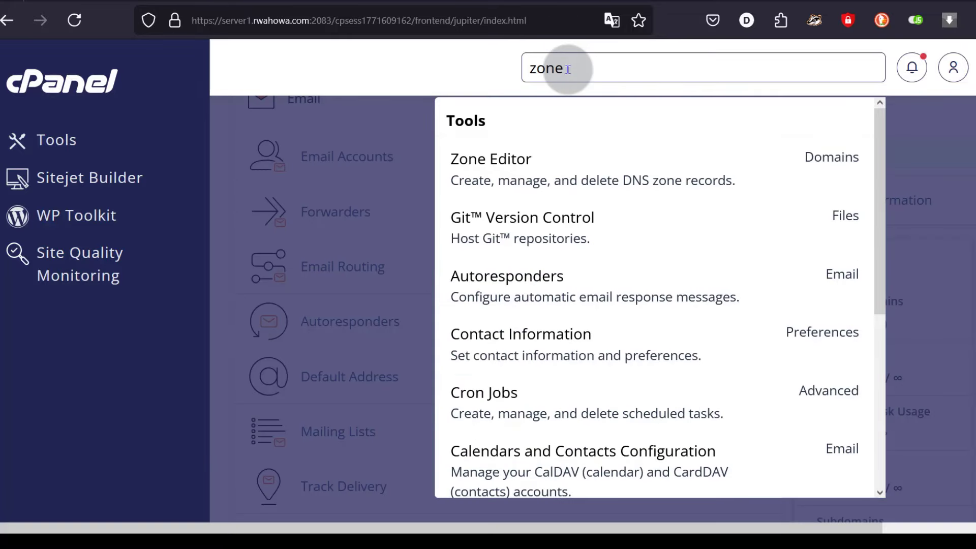
click(484, 161)
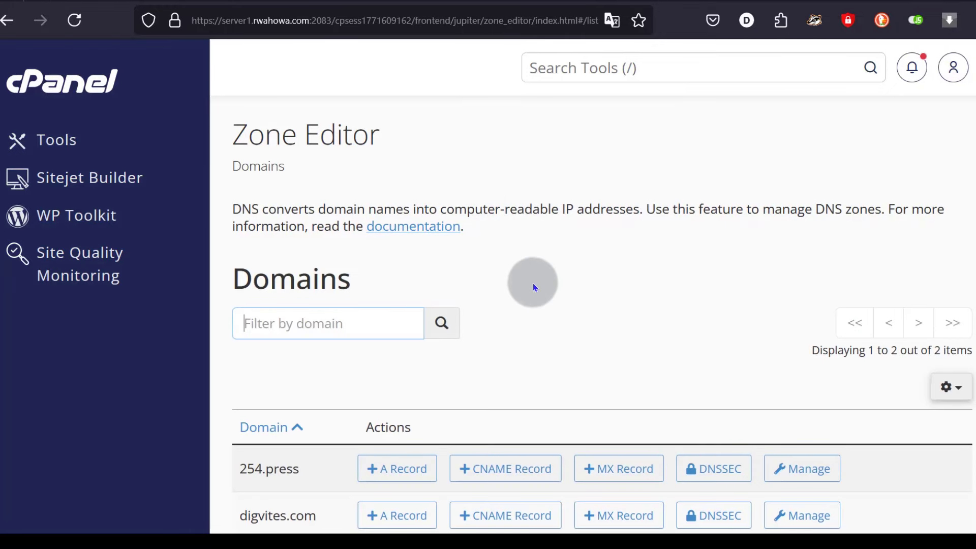
scroll(532, 285, down, 2)
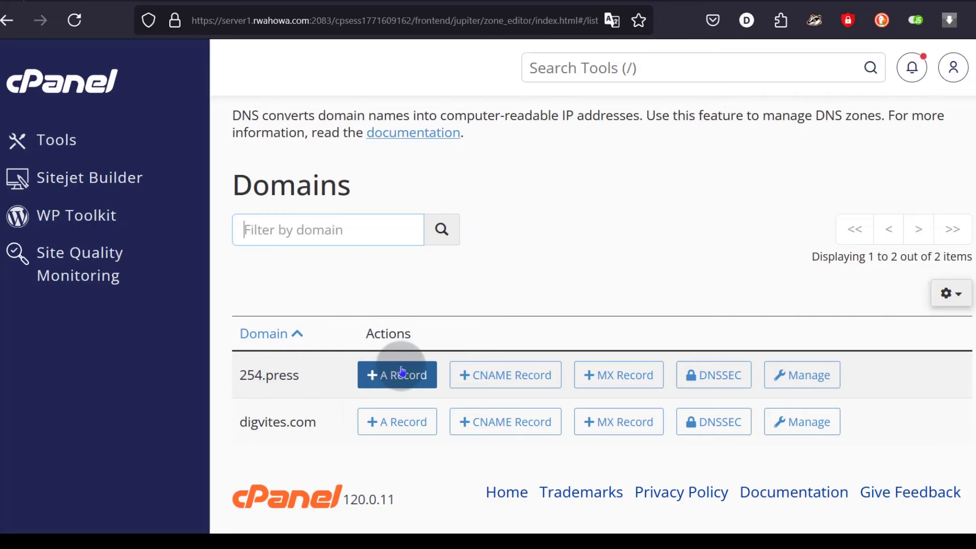
click(798, 381)
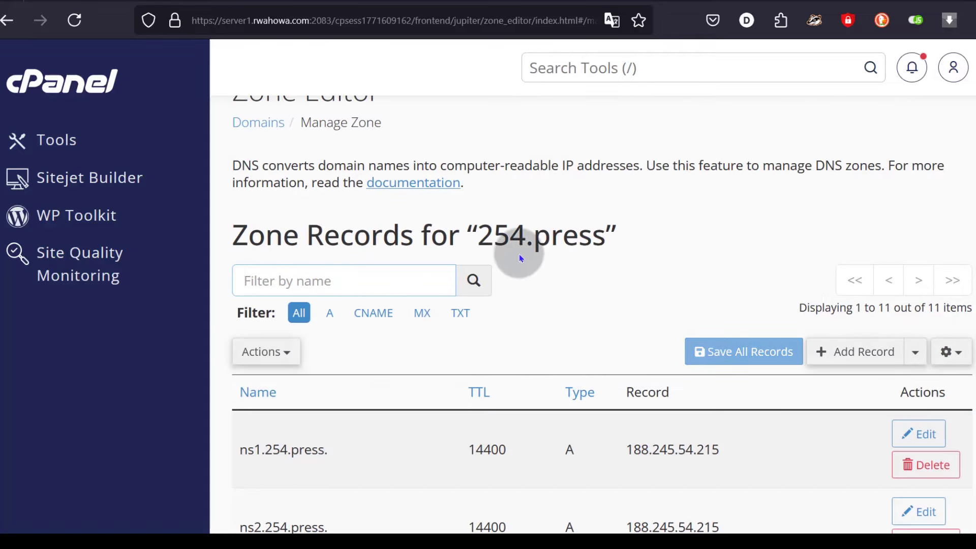
- Scroll through 254.press's nameserver A, SPF and DKIM records, highlighting the DKIM value
scroll(520, 256, down, 6)
scroll(496, 214, up, 2)
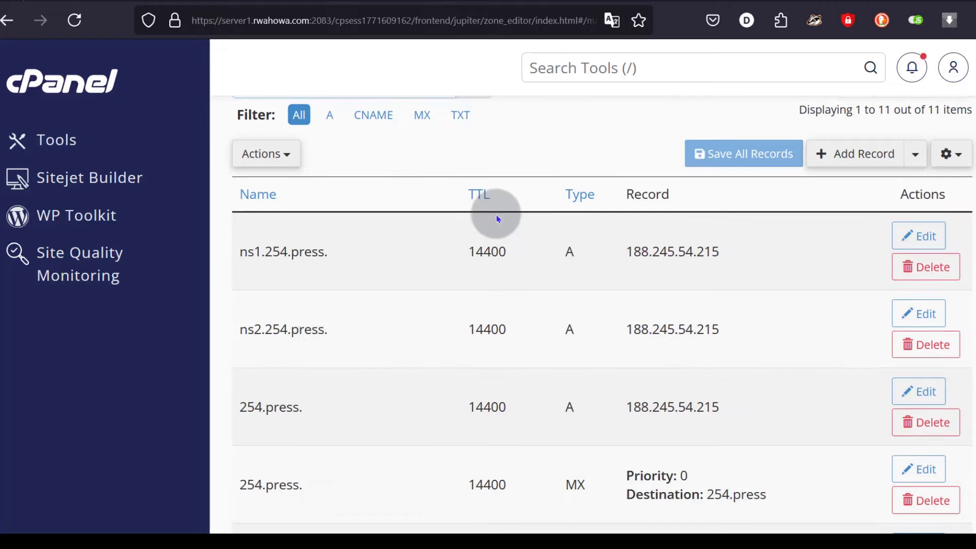
scroll(496, 215, down, 8)
scroll(528, 345, down, 2)
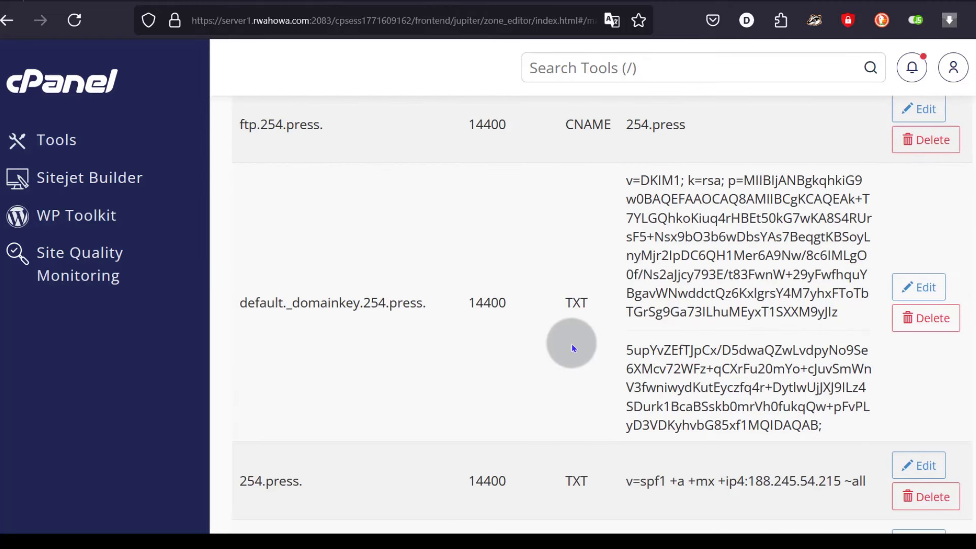
scroll(579, 344, up, 2)
click(642, 279)
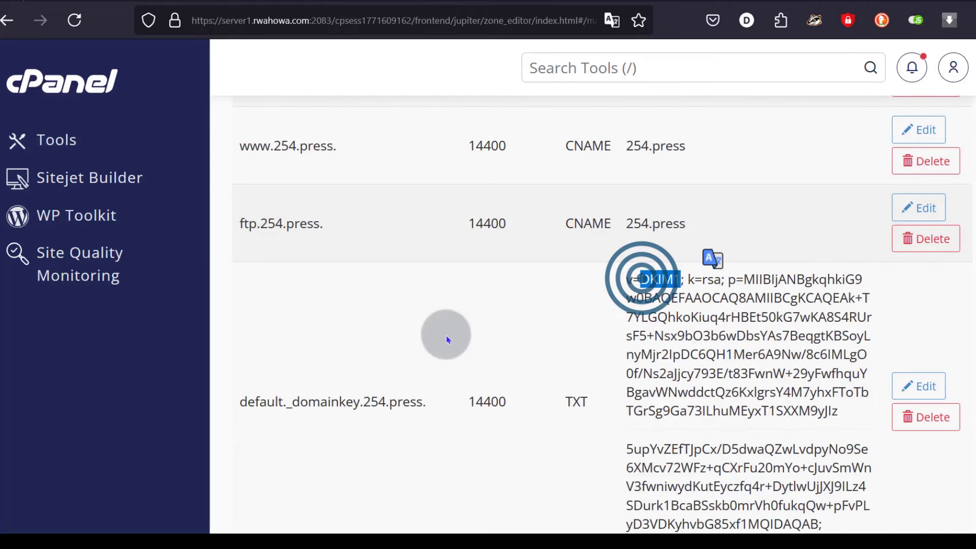
scroll(429, 333, down, 4)
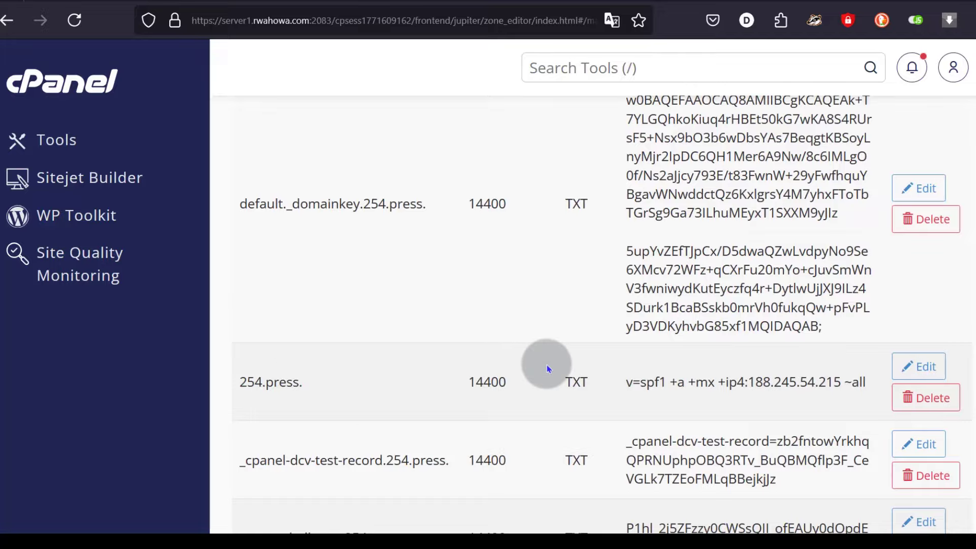
scroll(544, 366, down, 2)
drag(640, 283, 670, 283)
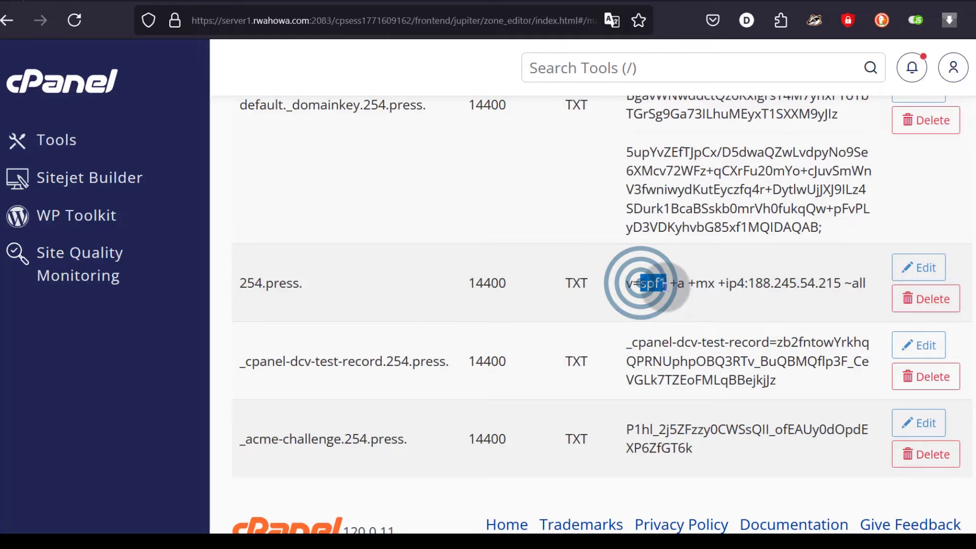
scroll(642, 362, down, 1)
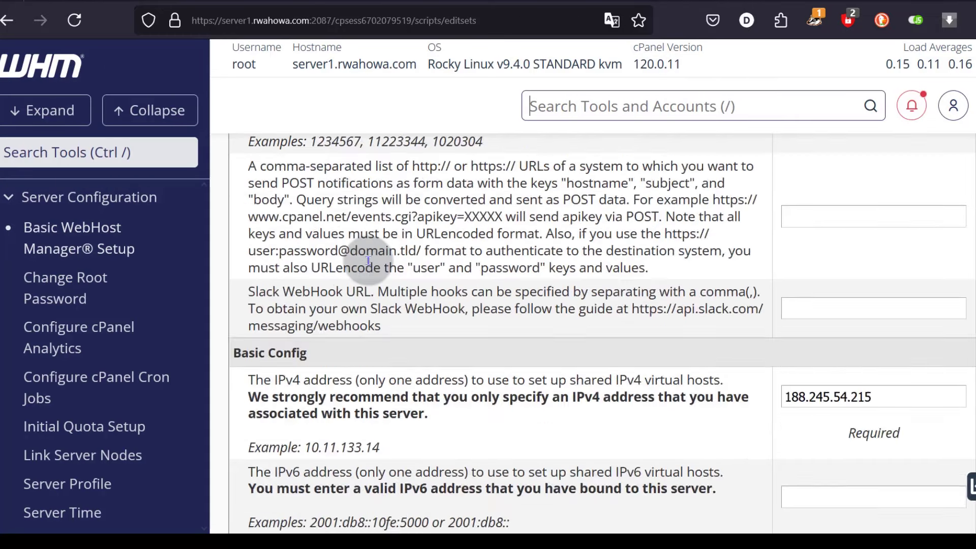
scroll(328, 285, down, 5)
scroll(328, 286, up, 1)
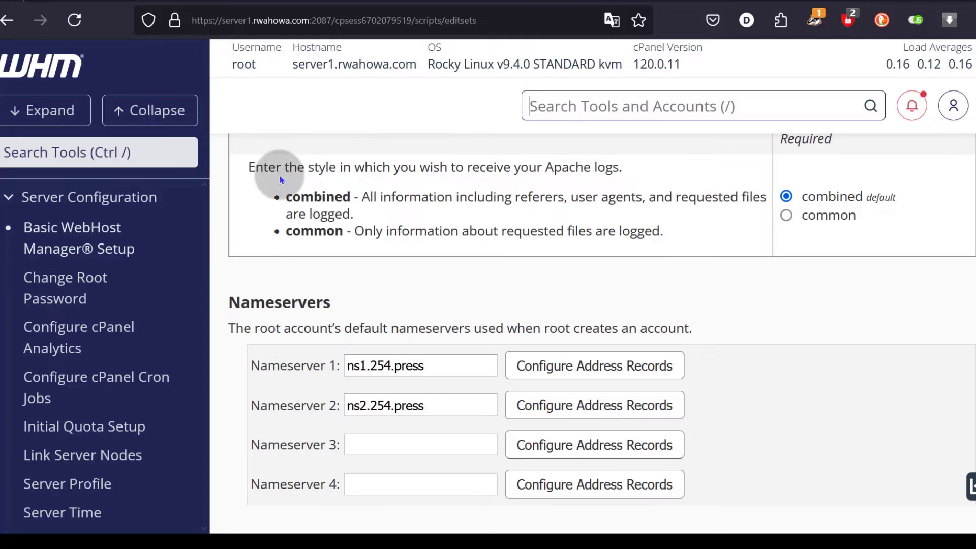
- Check that Nameserver 1 and 2 read ns1.254.press and ns2.254.press
triple_click(379, 364)
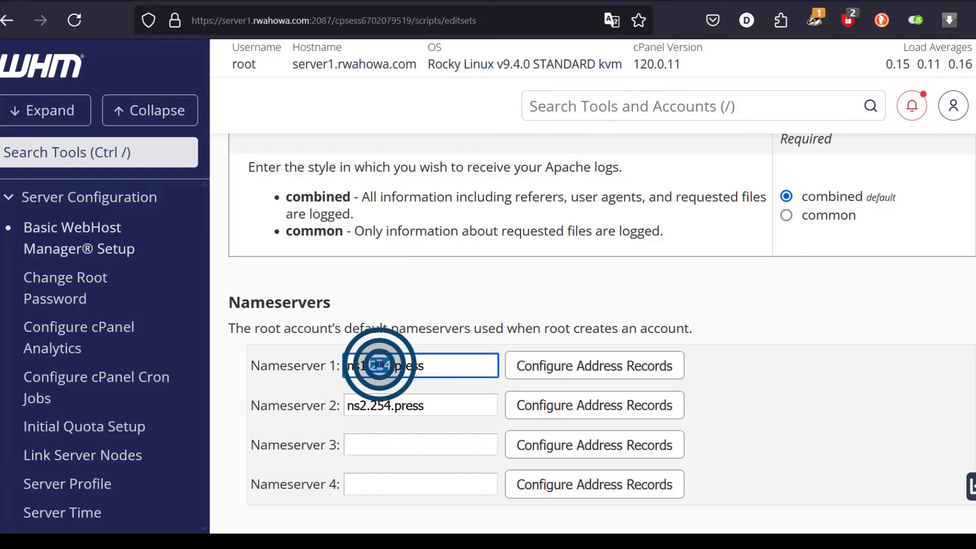
triple_click(376, 405)
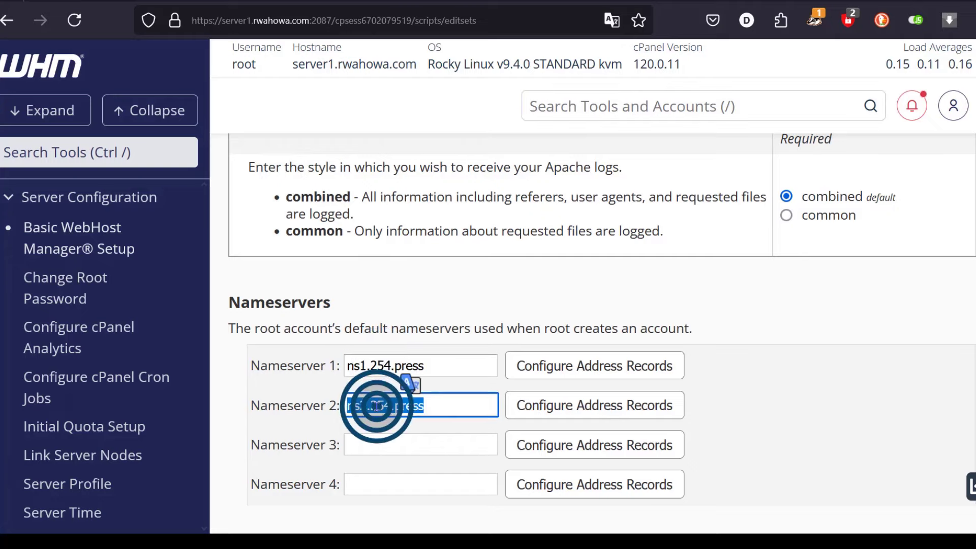
click(813, 344)
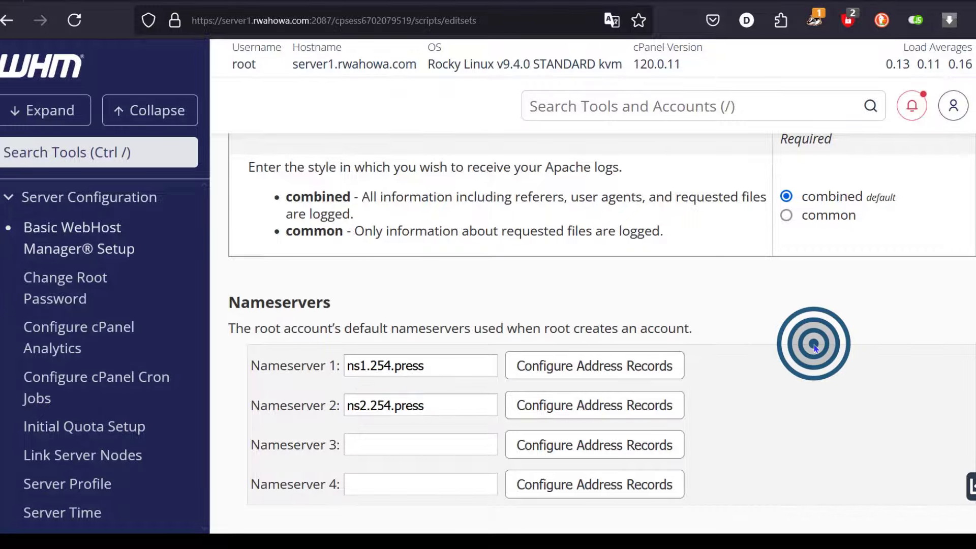
scroll(771, 350, down, 4)
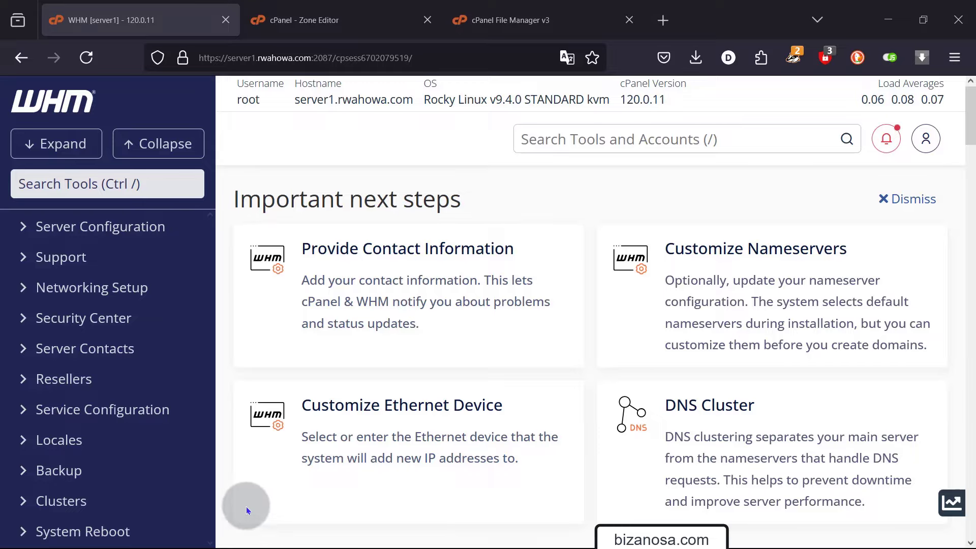
- Open ConfigServer Security & Firewall under Plugins and scroll to the csf firewall section
scroll(246, 513, down, 5)
scroll(51, 483, down, 10)
click(30, 520)
scroll(33, 528, down, 3)
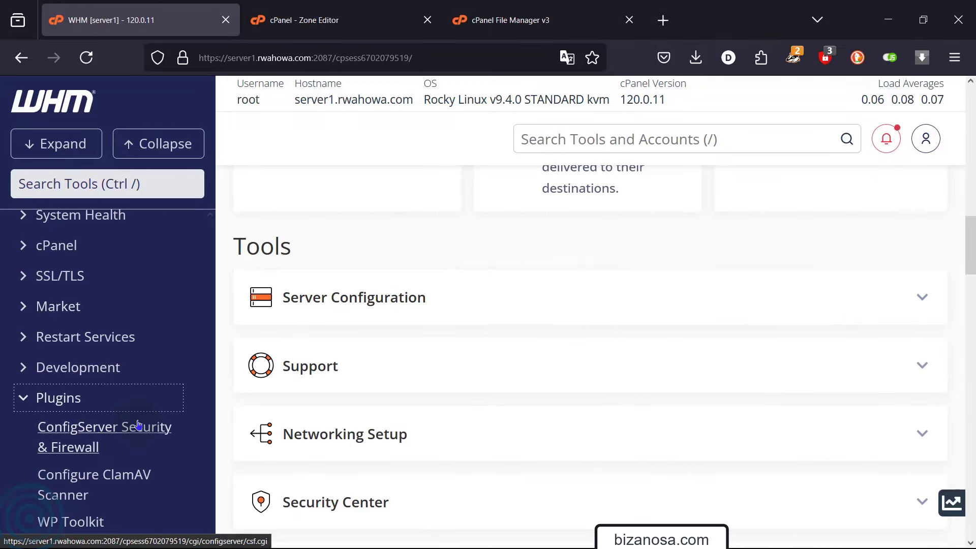
click(73, 436)
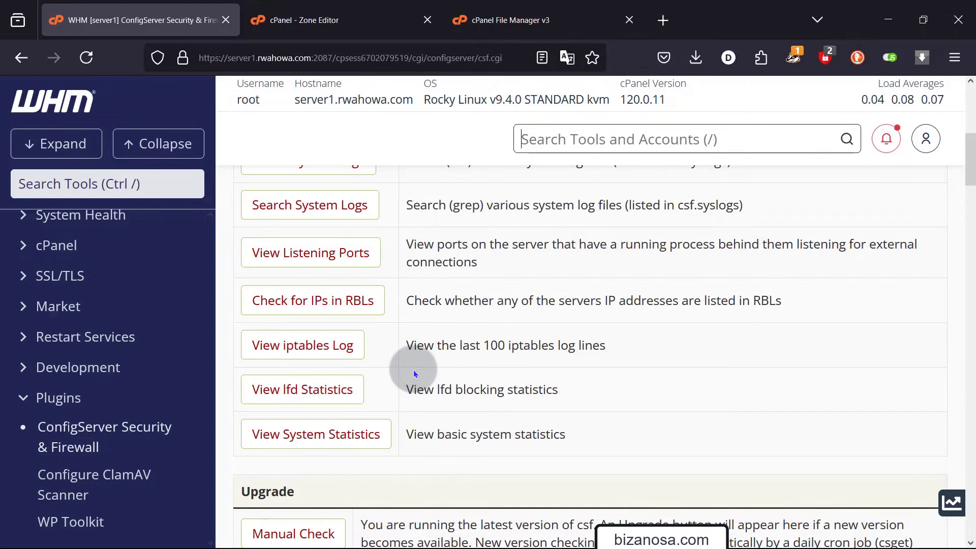
scroll(413, 370, down, 3)
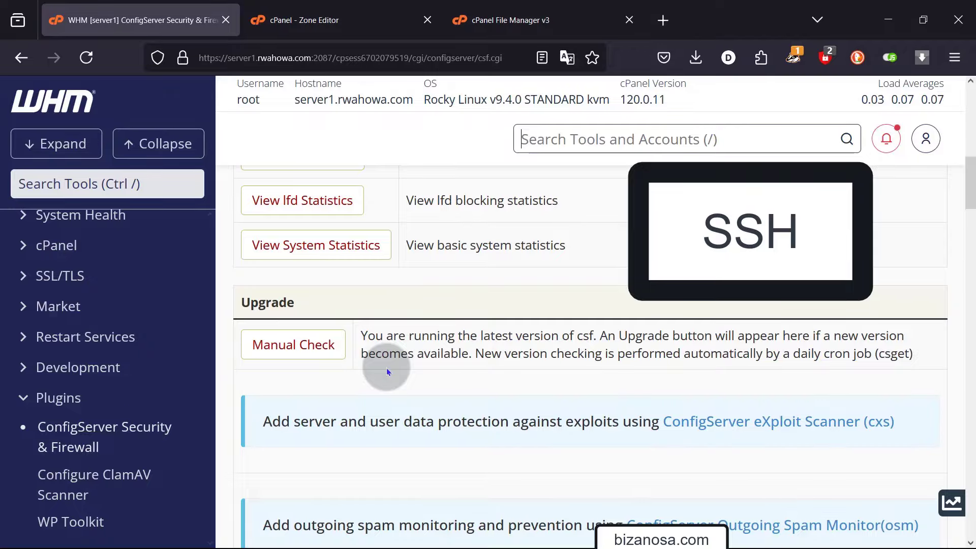
scroll(386, 368, up, 8)
scroll(386, 368, down, 14)
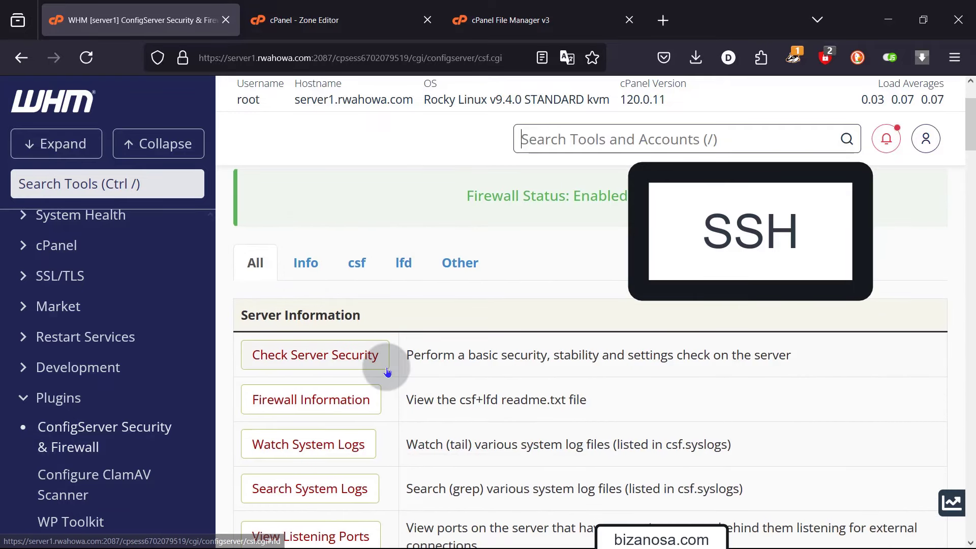
scroll(334, 369, down, 5)
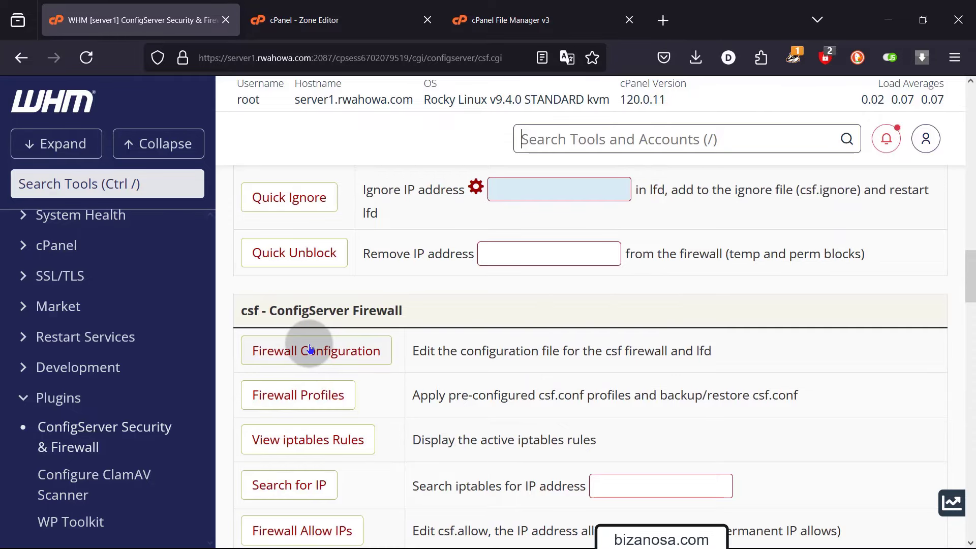
right_click(311, 350)
click(787, 352)
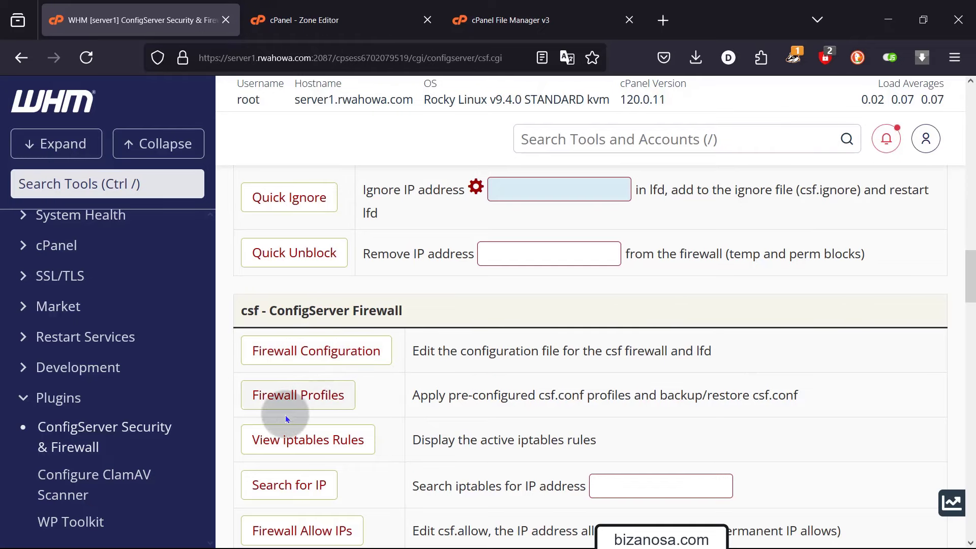
click(321, 352)
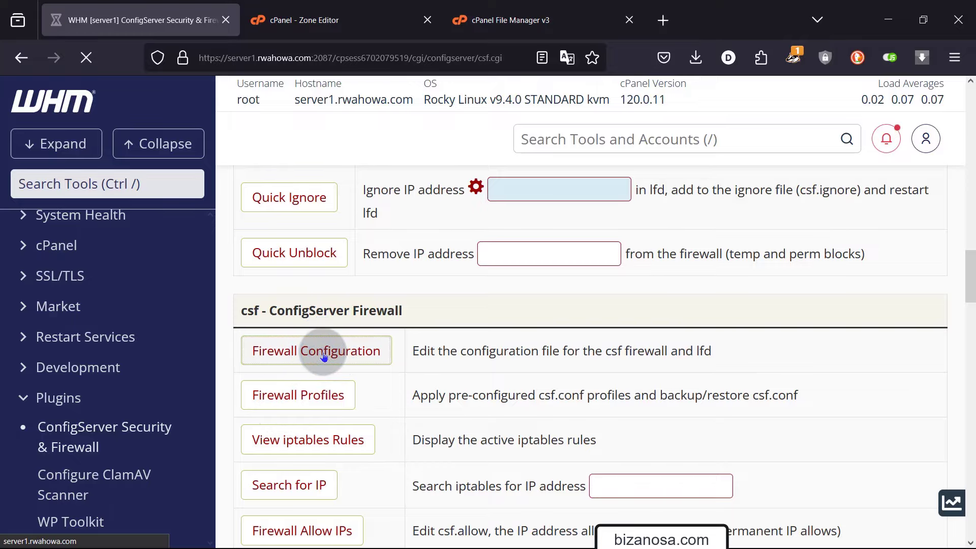
scroll(433, 338, down, 3)
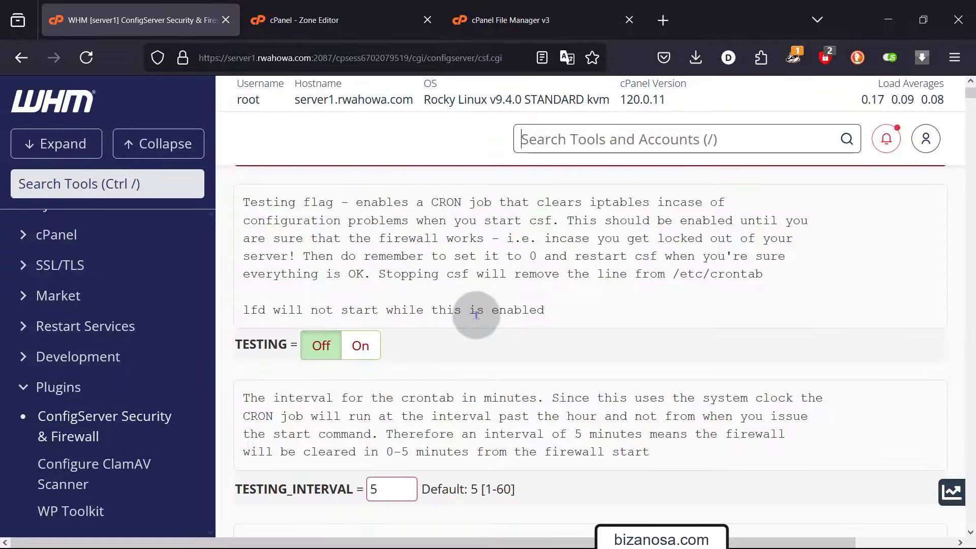
scroll(464, 319, down, 2)
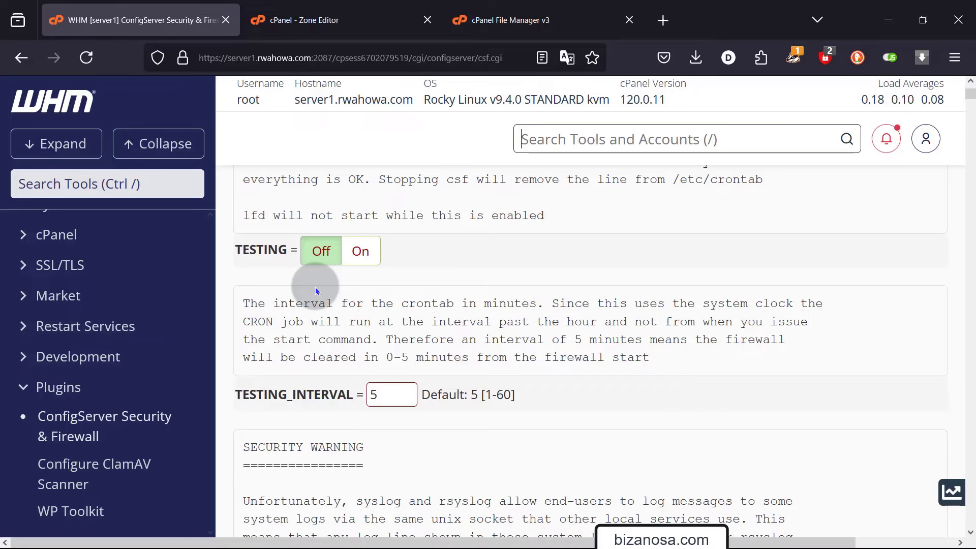
scroll(325, 281, down, 4)
scroll(264, 229, down, 20)
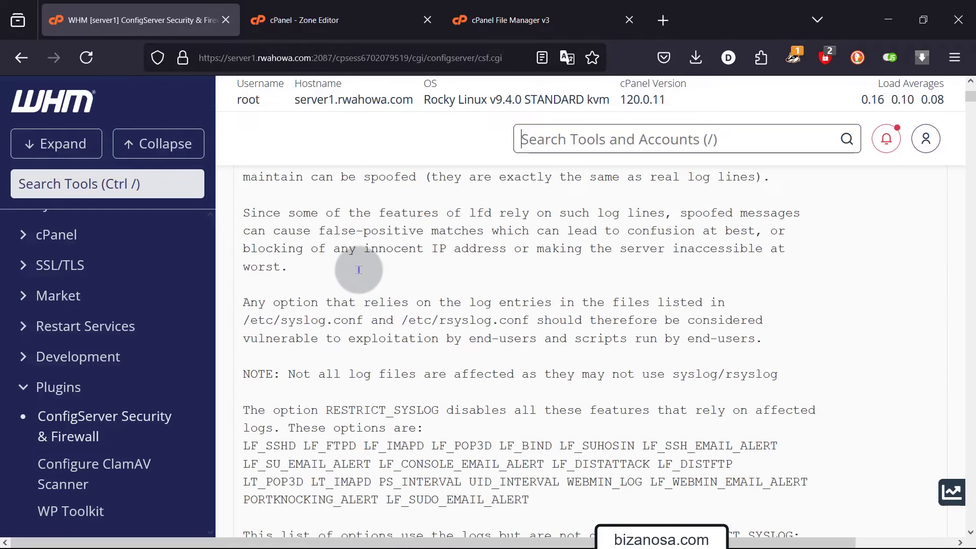
scroll(359, 272, up, 4)
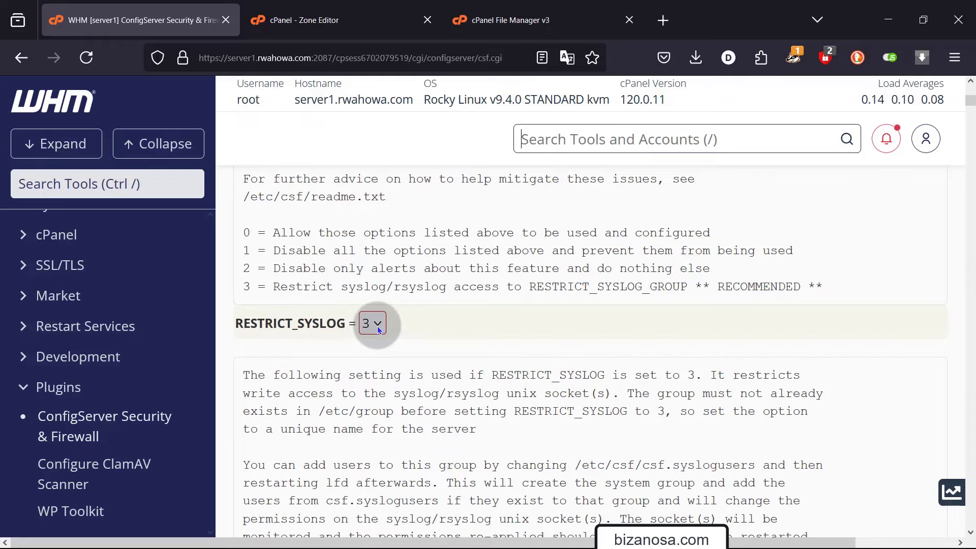
scroll(337, 262, down, 4)
scroll(348, 246, up, 6)
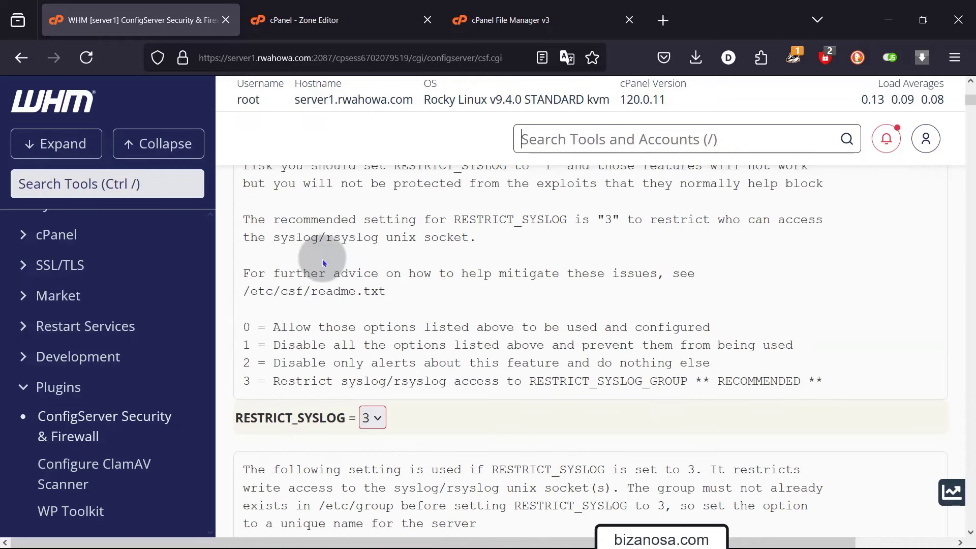
scroll(356, 366, down, 2)
scroll(369, 347, down, 6)
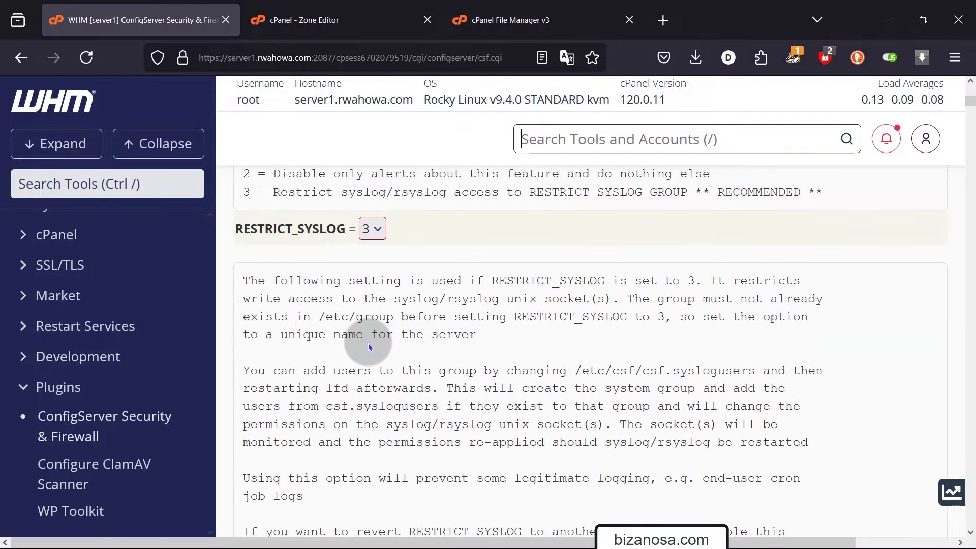
scroll(393, 306, down, 4)
scroll(393, 306, down, 2)
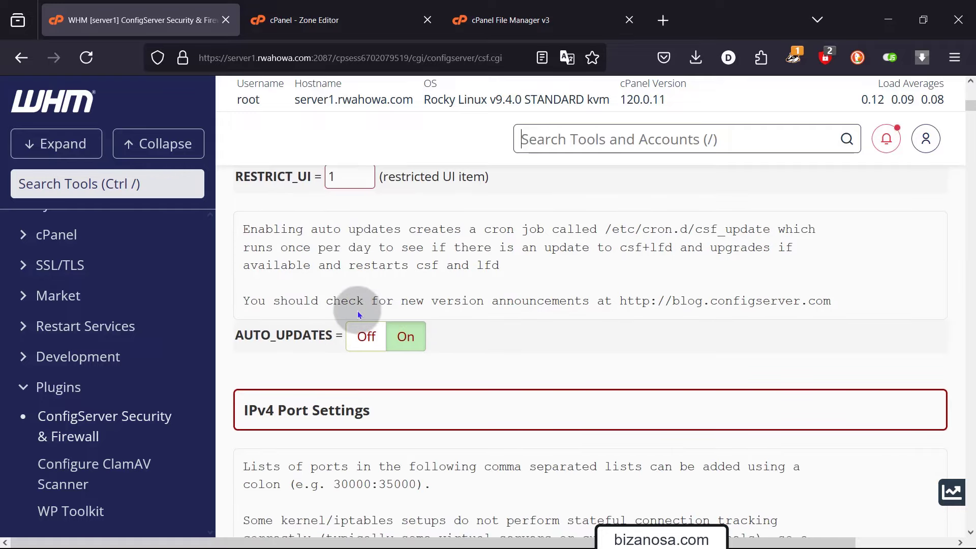
scroll(343, 338, down, 9)
scroll(344, 342, down, 2)
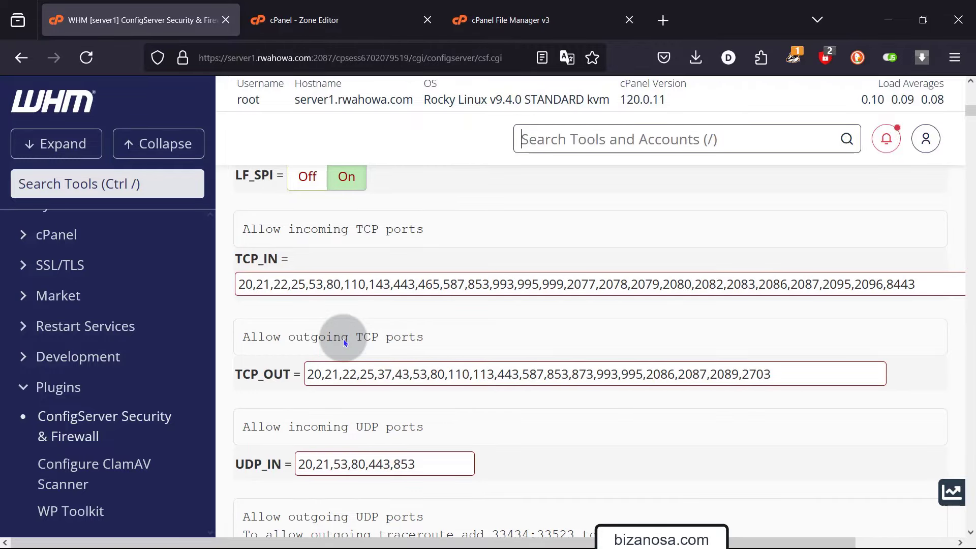
scroll(503, 315, down, 8)
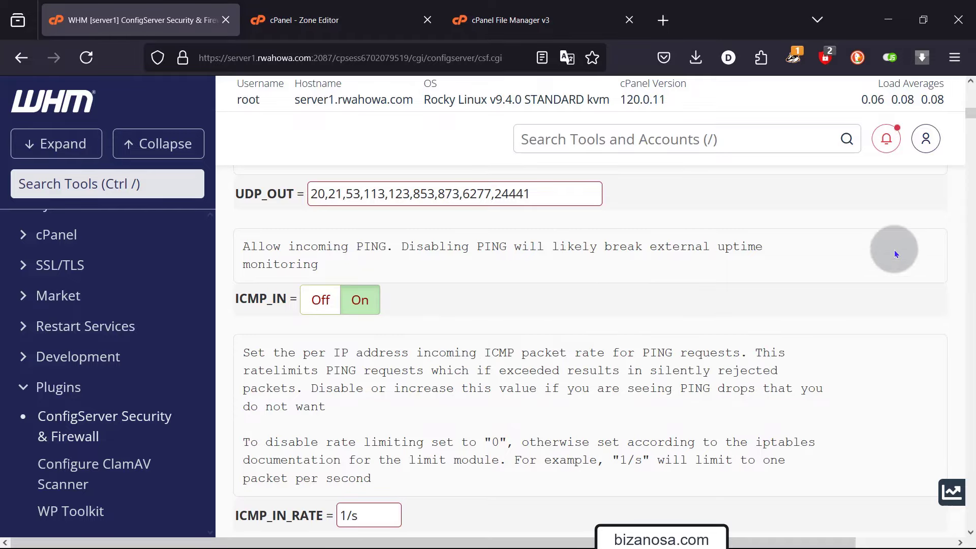
drag(967, 114, 959, 529)
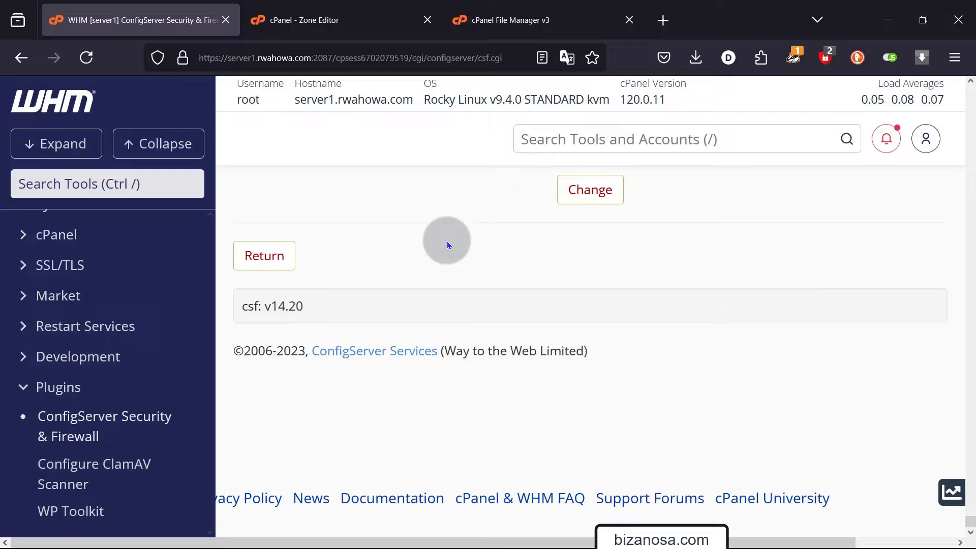
scroll(420, 313, up, 2)
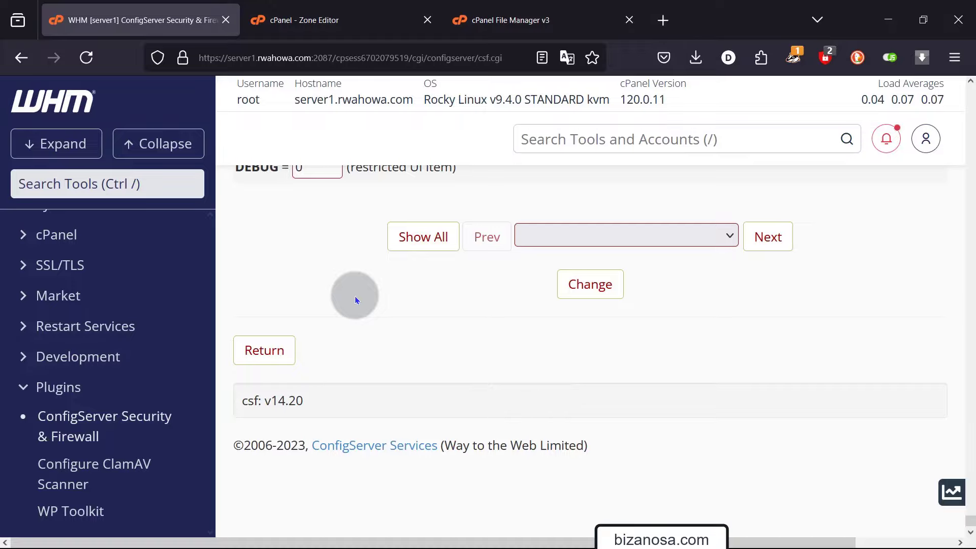
scroll(133, 340, up, 15)
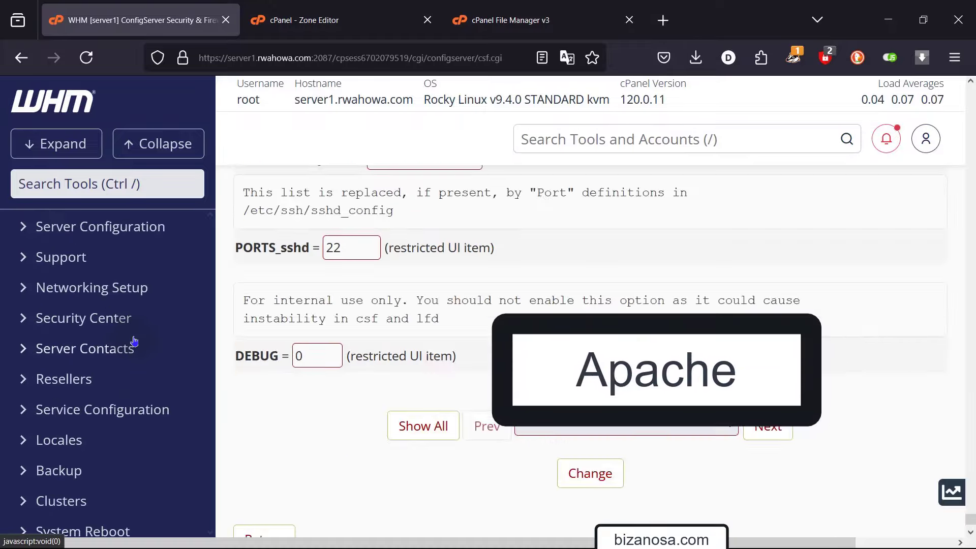
- Search WHM tools for 'easy' and open EasyApache 4 under Software
scroll(134, 339, up, 10)
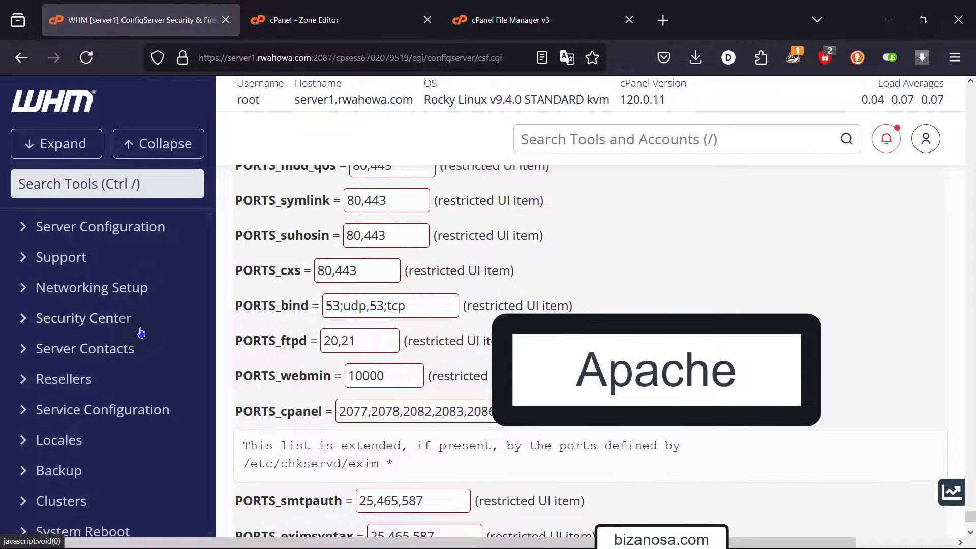
click(96, 184)
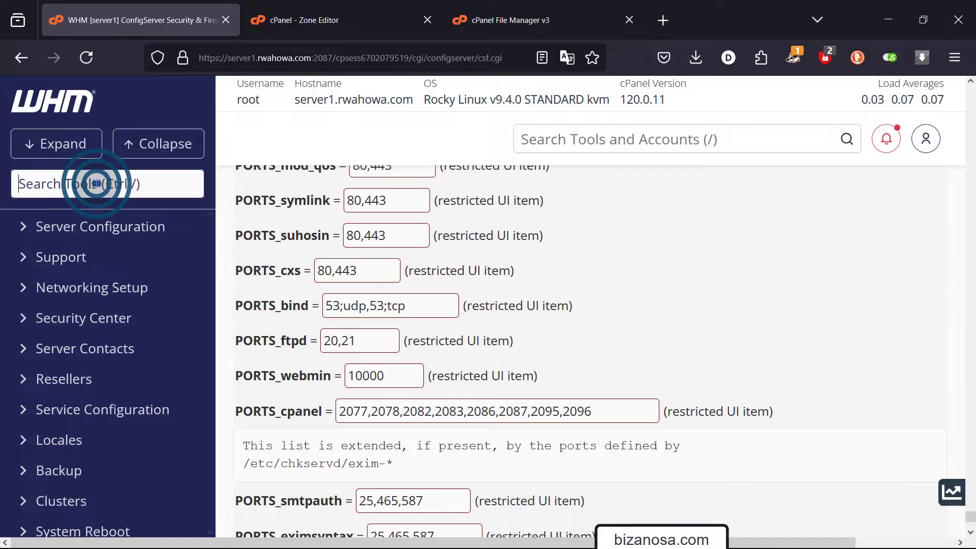
text(ea)
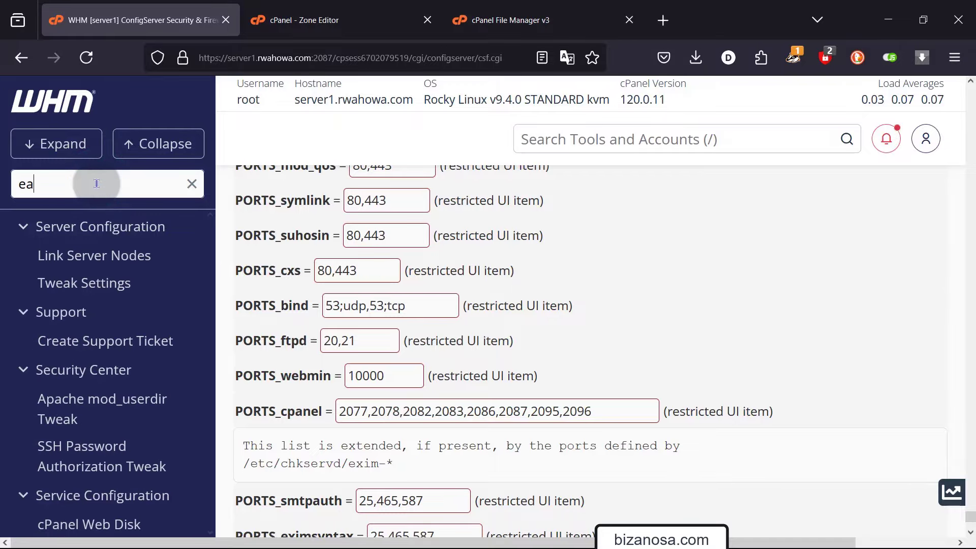
text(sy)
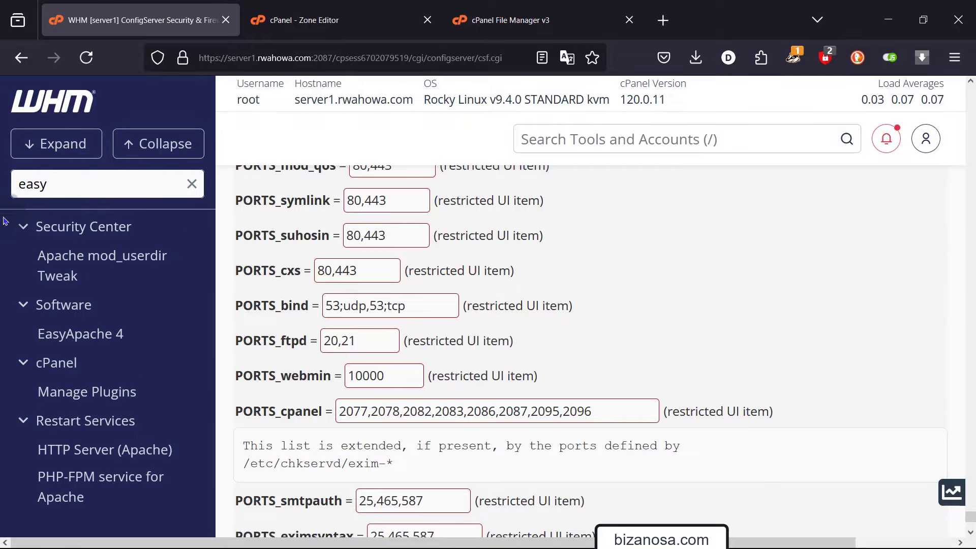
click(90, 338)
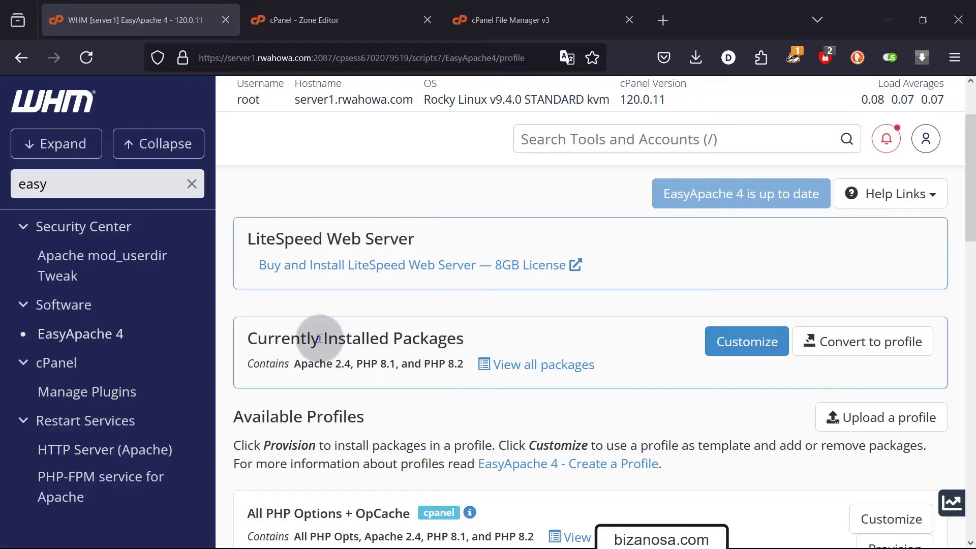
drag(322, 338, 460, 334)
click(578, 304)
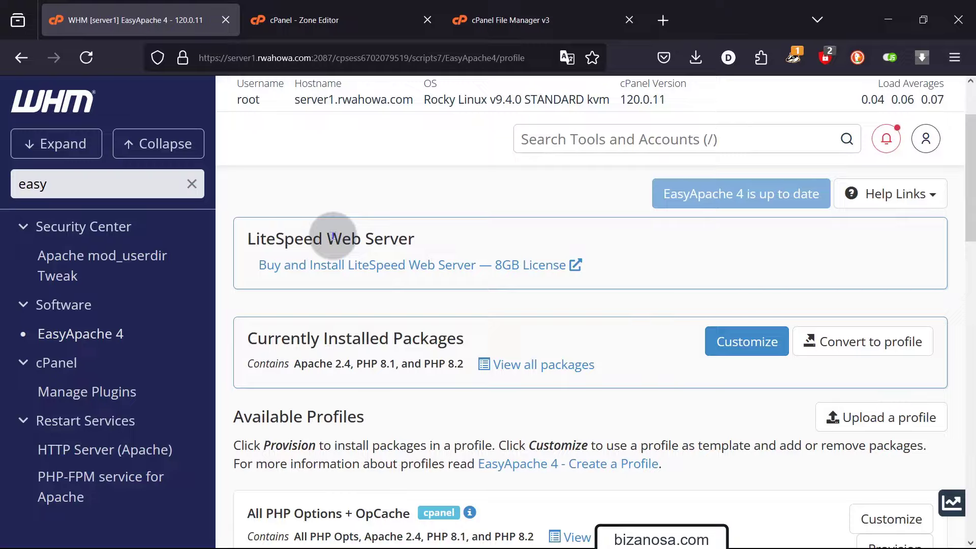
drag(322, 237, 245, 238)
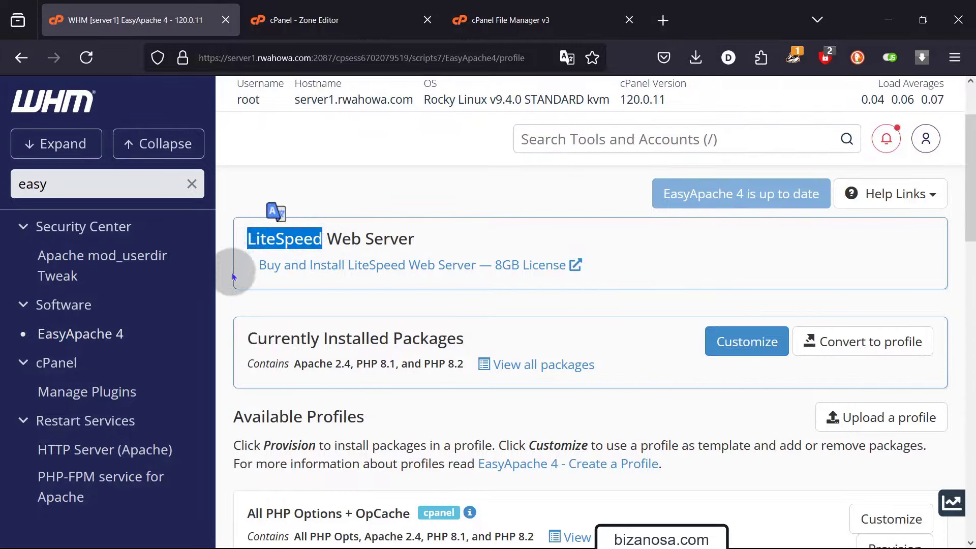
click(236, 290)
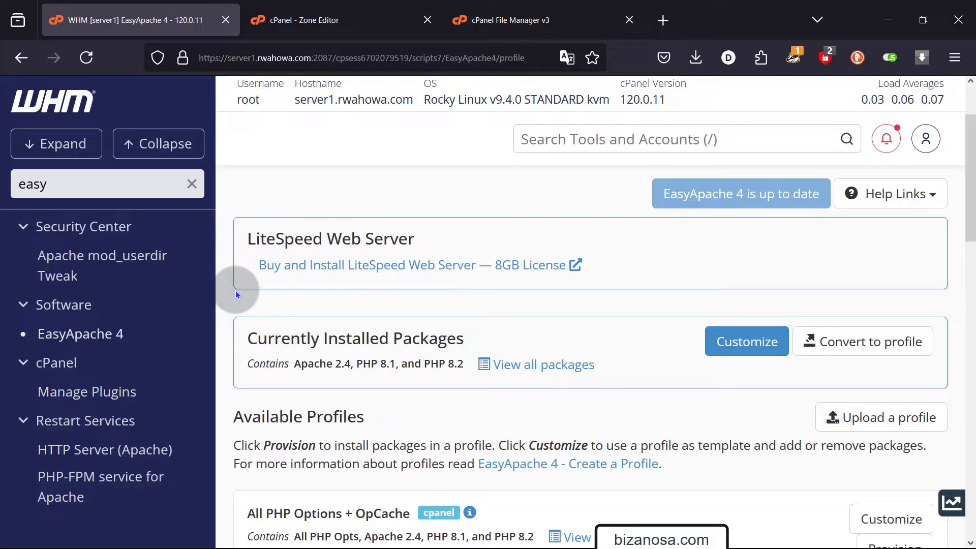
click(321, 236)
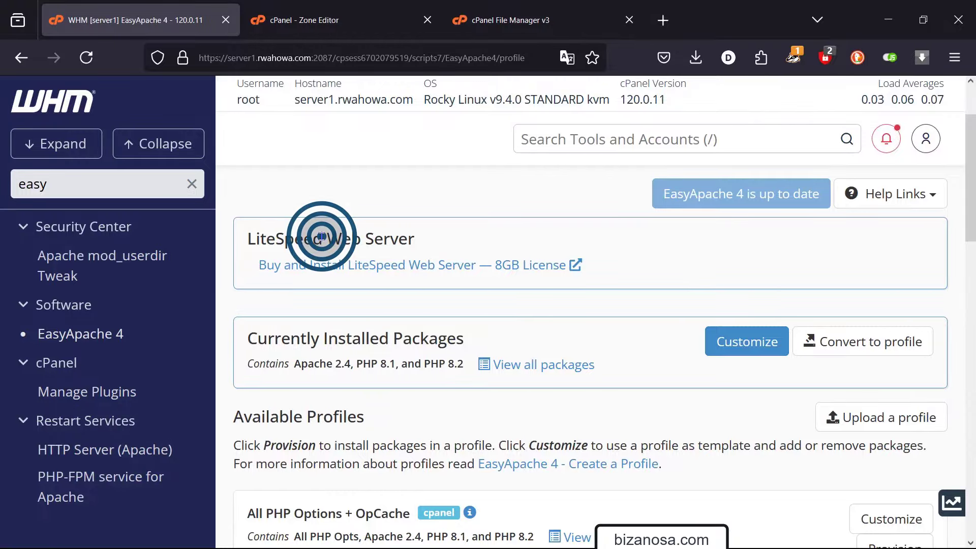
drag(321, 236, 247, 239)
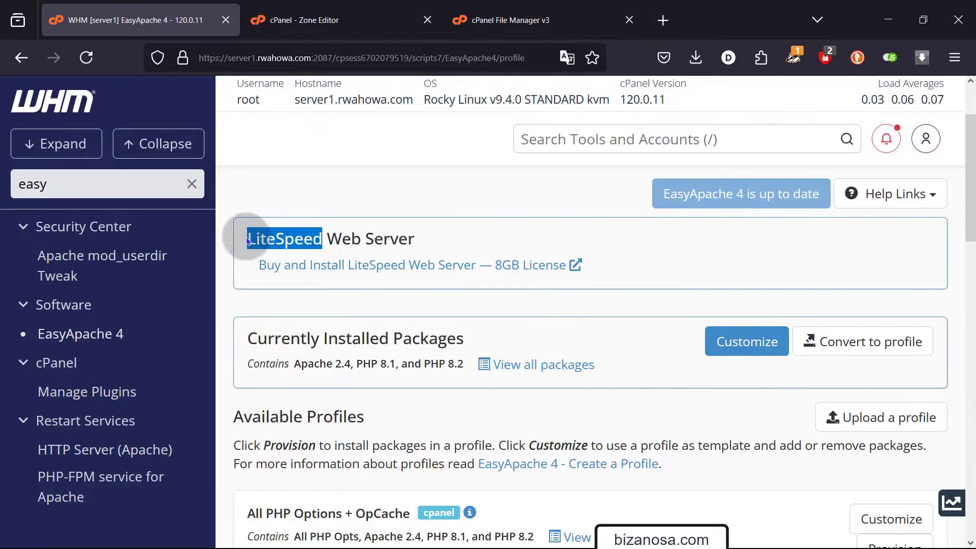
click(249, 239)
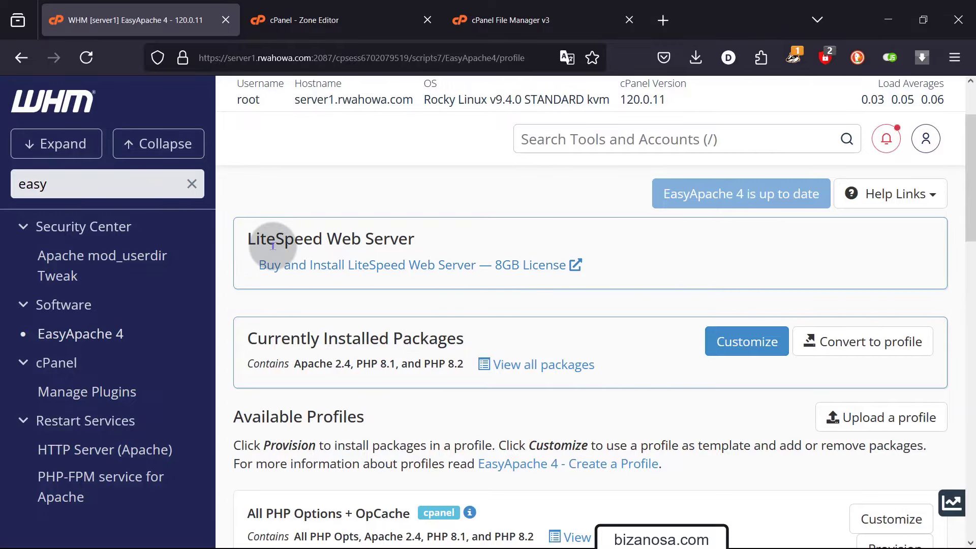
scroll(478, 297, down, 2)
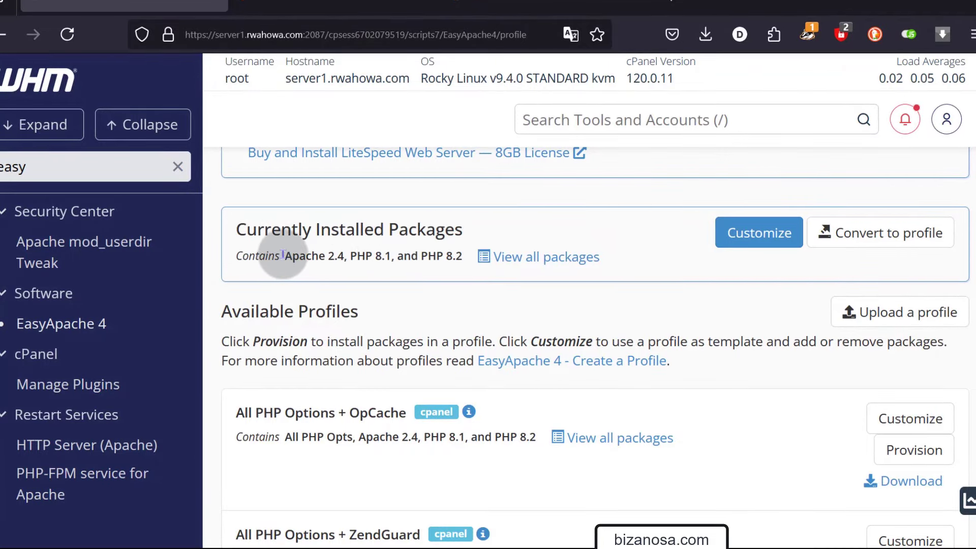
drag(288, 254, 452, 255)
click(350, 255)
- Customize the currently installed EasyApache 4 packages, reviewing Apache MPM, then go to Apache Modules
click(632, 257)
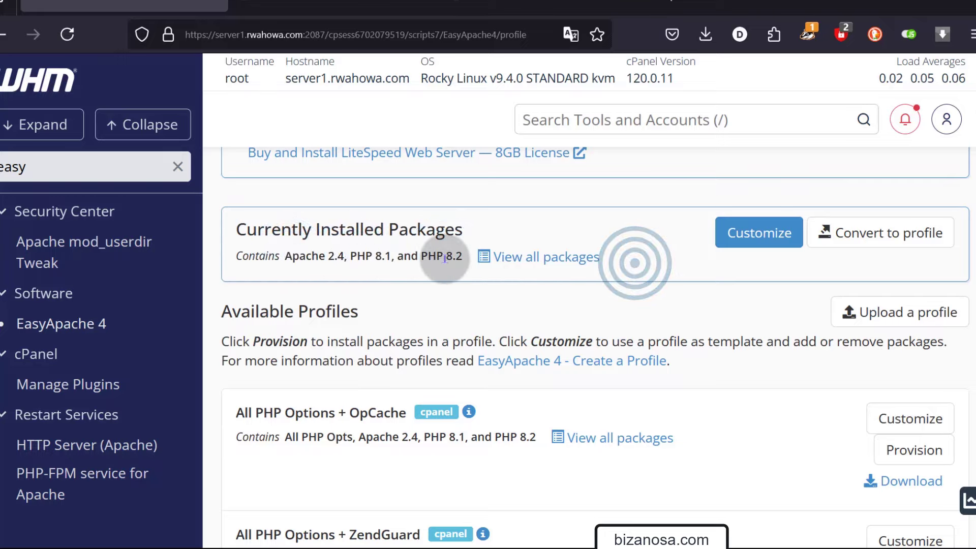
click(759, 238)
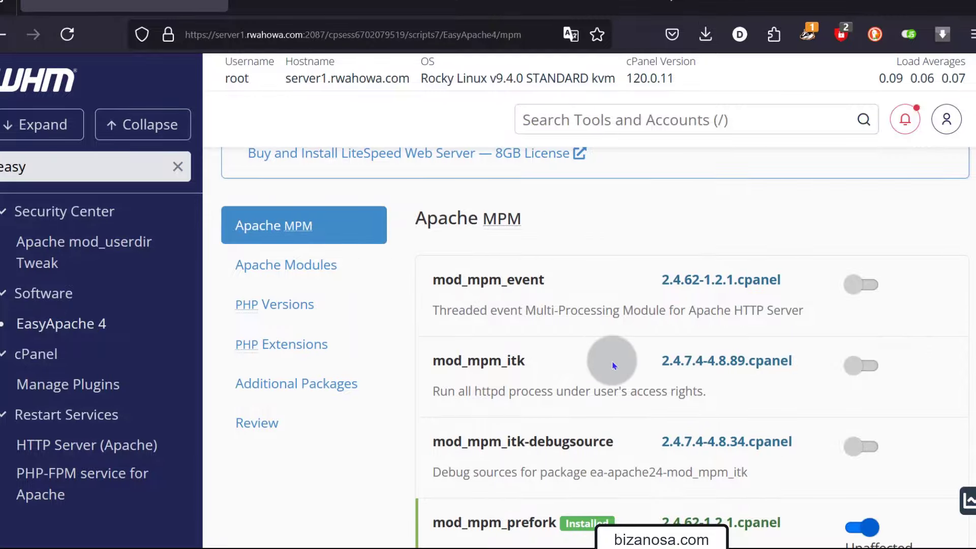
scroll(612, 361, down, 4)
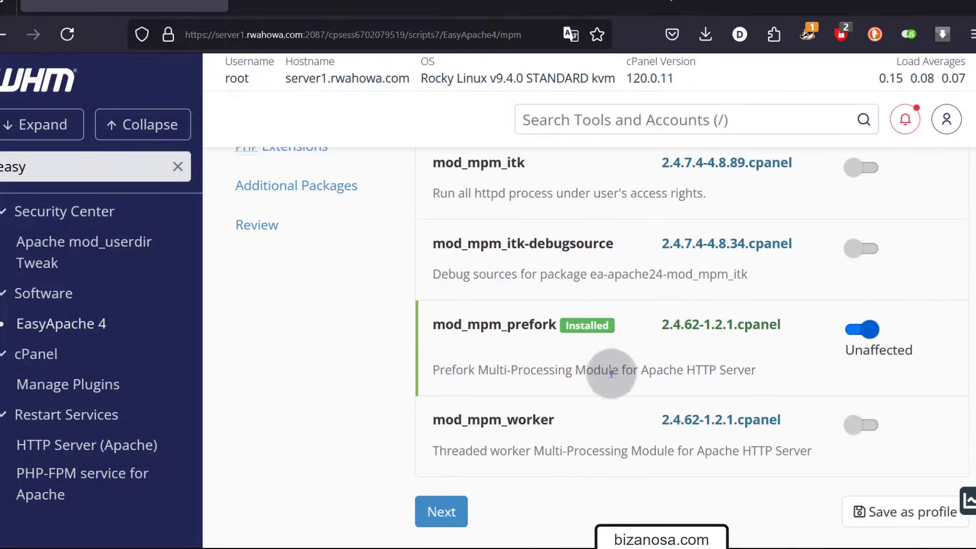
scroll(548, 345, up, 8)
scroll(590, 381, down, 4)
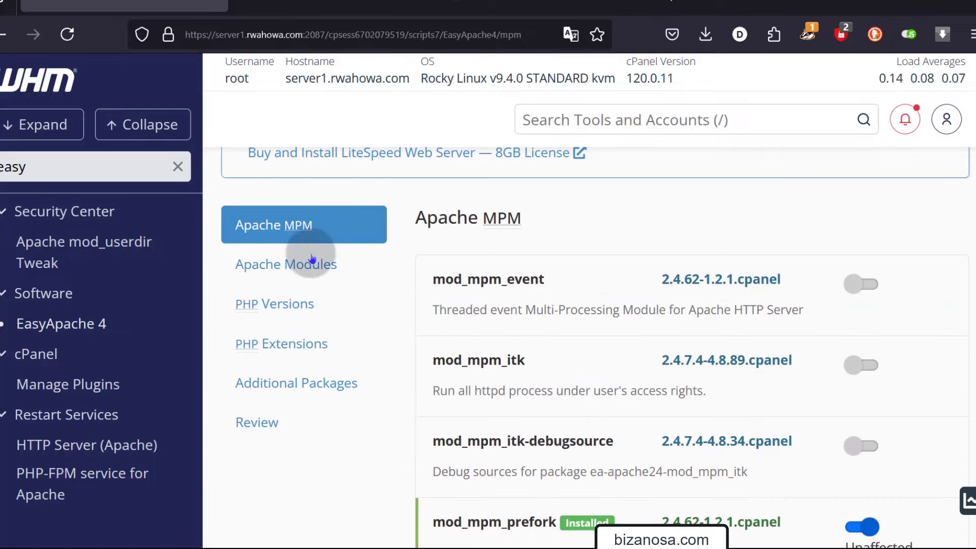
click(280, 264)
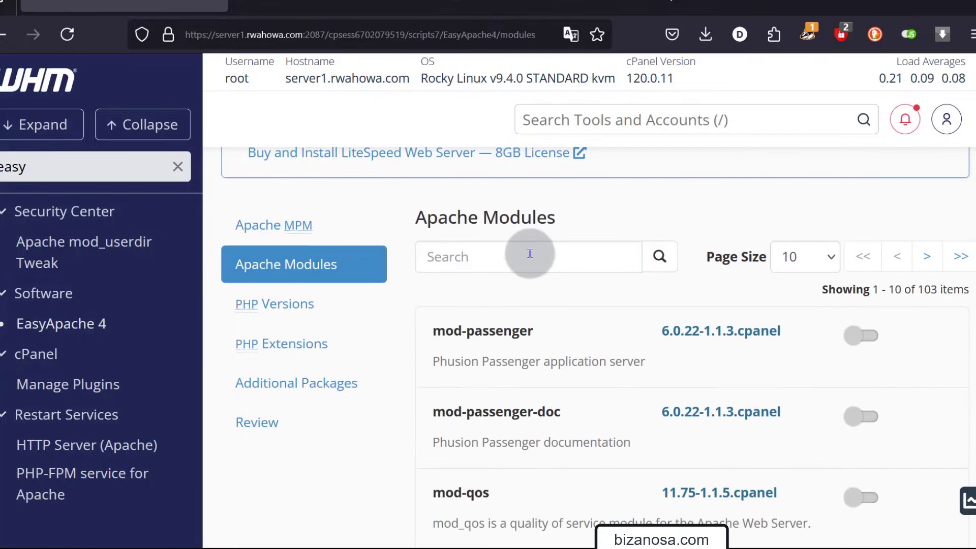
- Browse the 103 Apache modules, keeping the page size at 10
click(529, 253)
scroll(501, 280, down, 5)
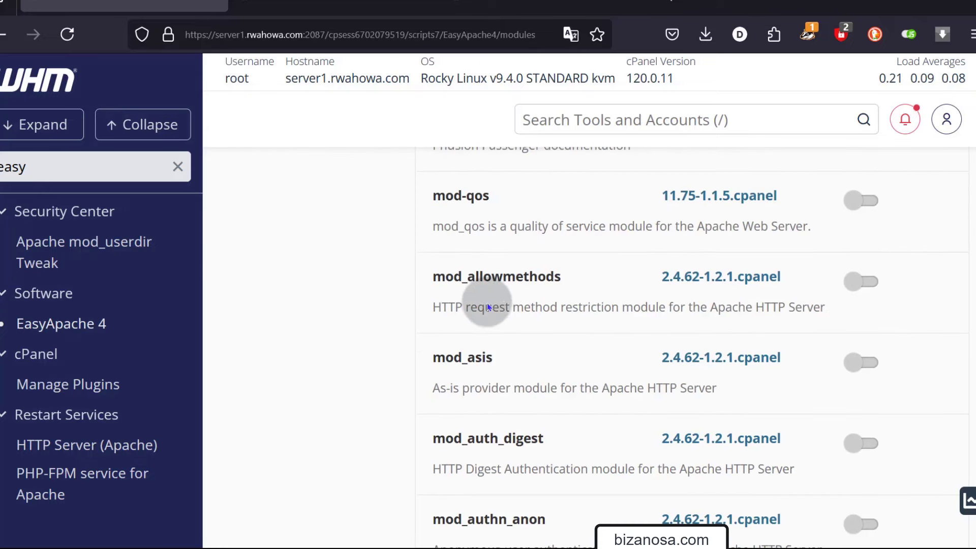
scroll(542, 371, down, 5)
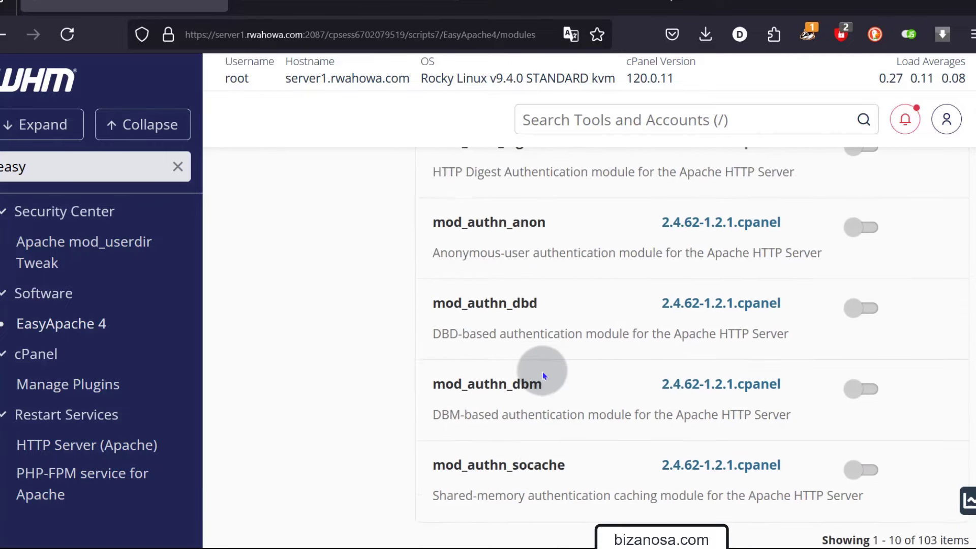
scroll(541, 371, down, 5)
scroll(542, 371, up, 13)
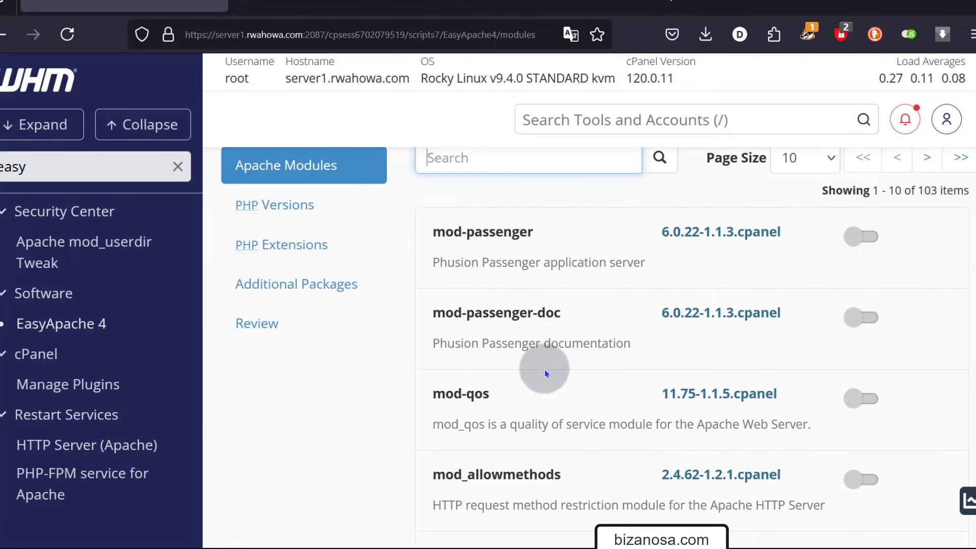
scroll(544, 369, down, 13)
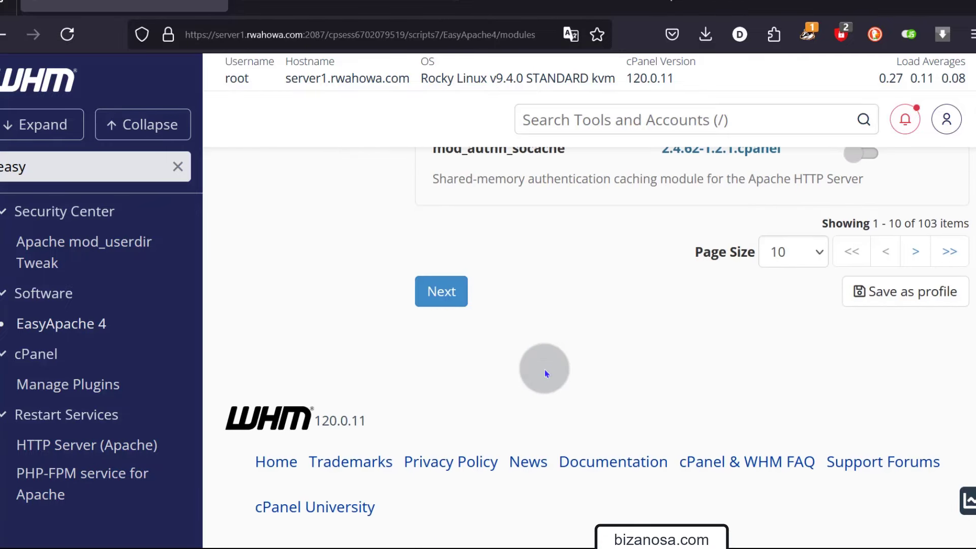
click(814, 251)
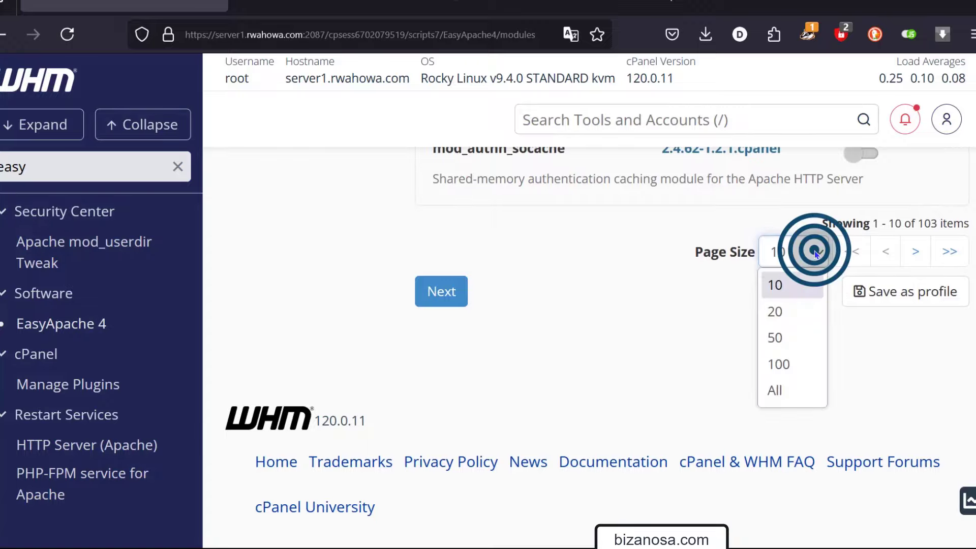
click(747, 363)
- Filter the Apache modules by 'rewri', leaving only mod_pagespeed
scroll(633, 227, up, 13)
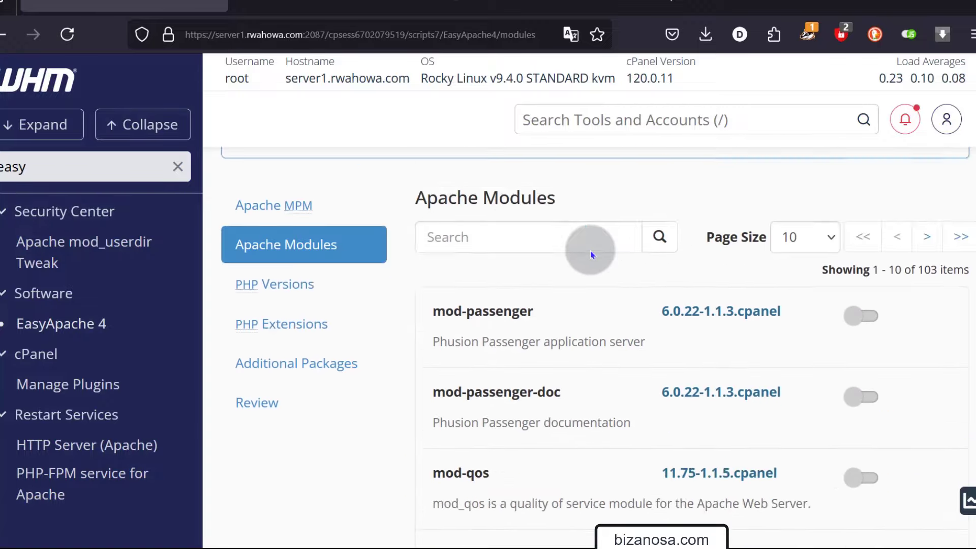
scroll(590, 251, up, 2)
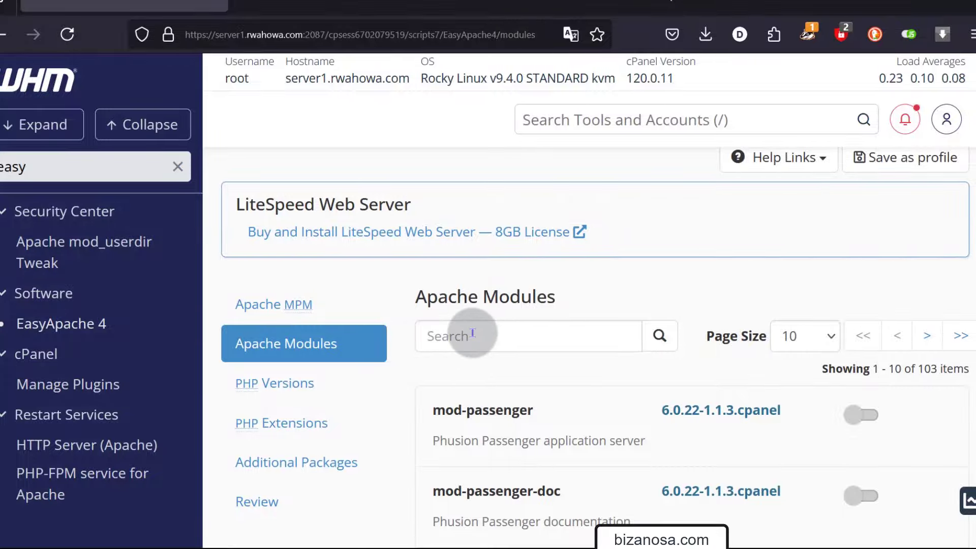
click(472, 334)
text(rewri)
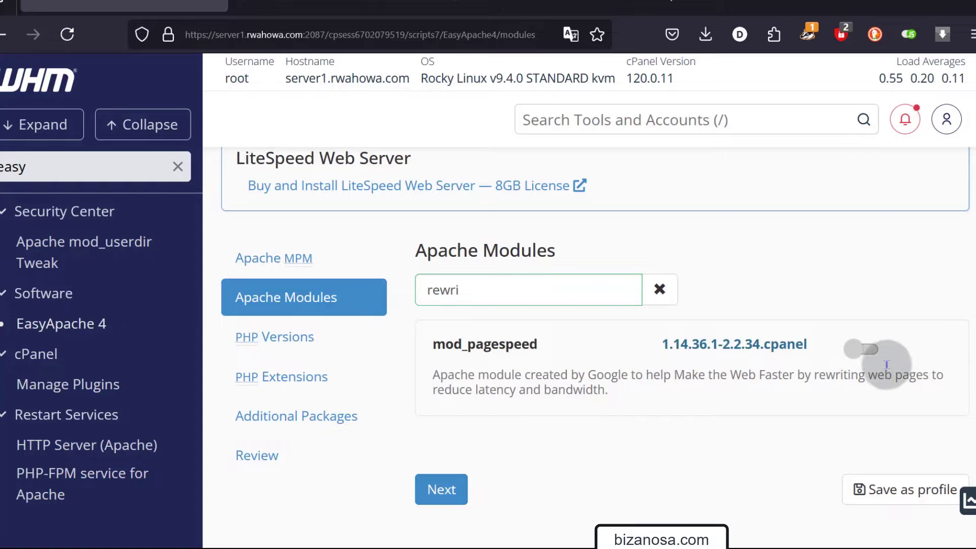
- Go to the PHP Versions step and scroll through the available versions
click(286, 339)
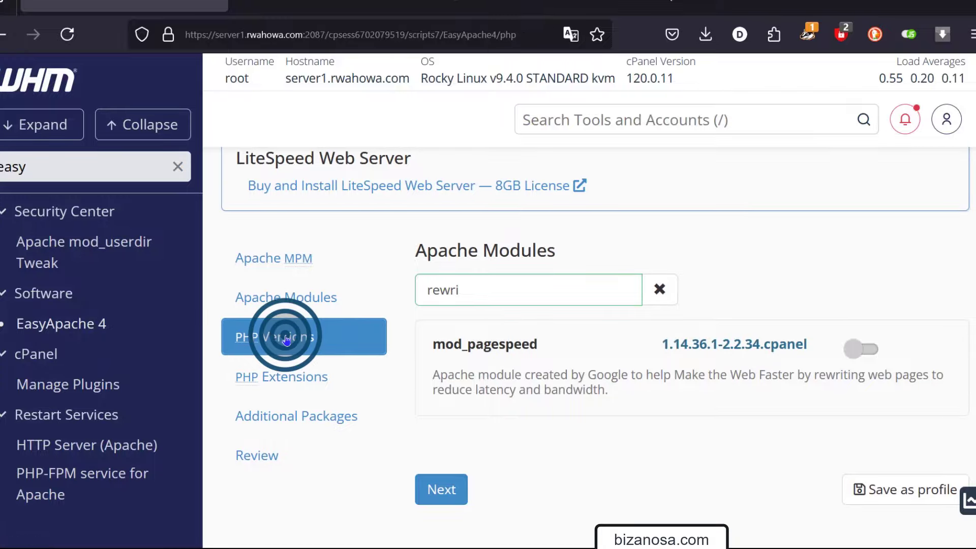
scroll(608, 368, down, 3)
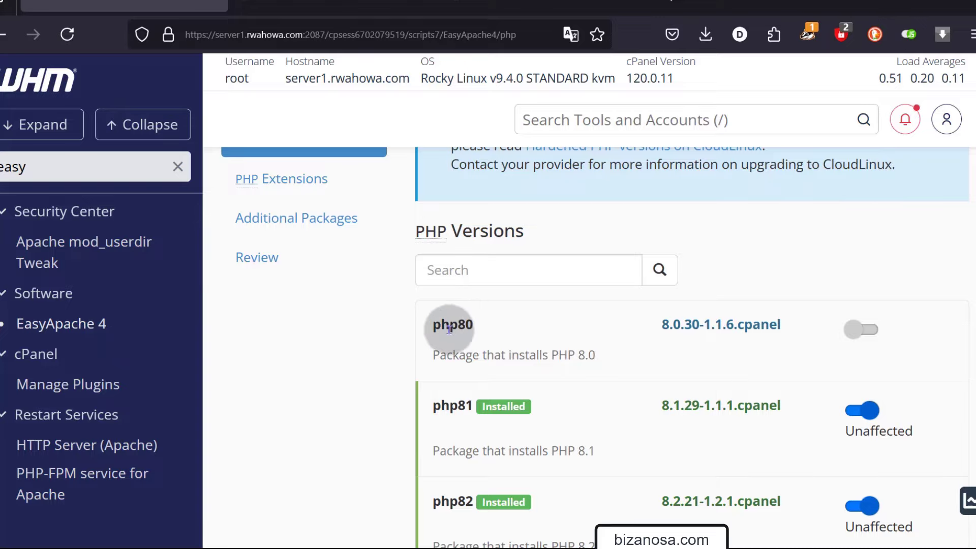
drag(438, 324, 477, 325)
click(506, 349)
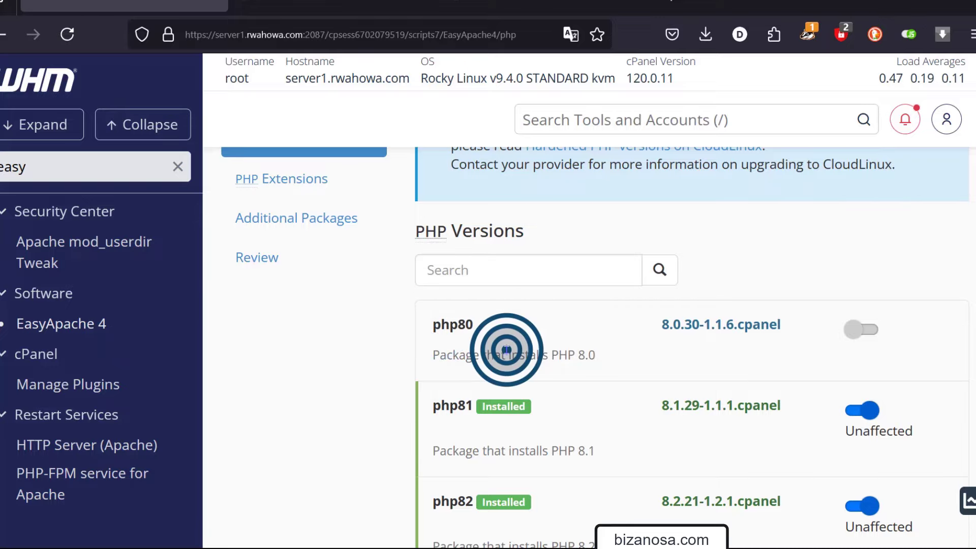
scroll(696, 341, down, 3)
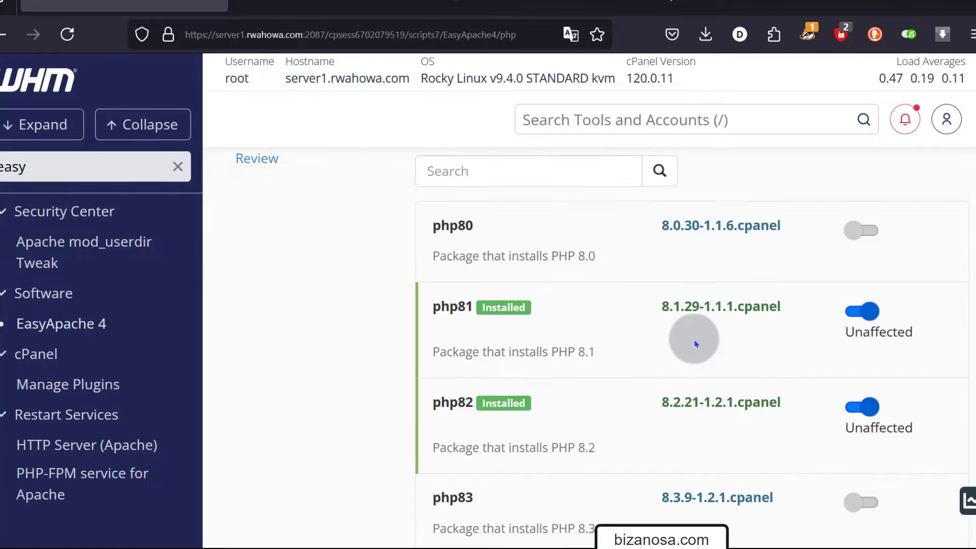
scroll(814, 308, up, 3)
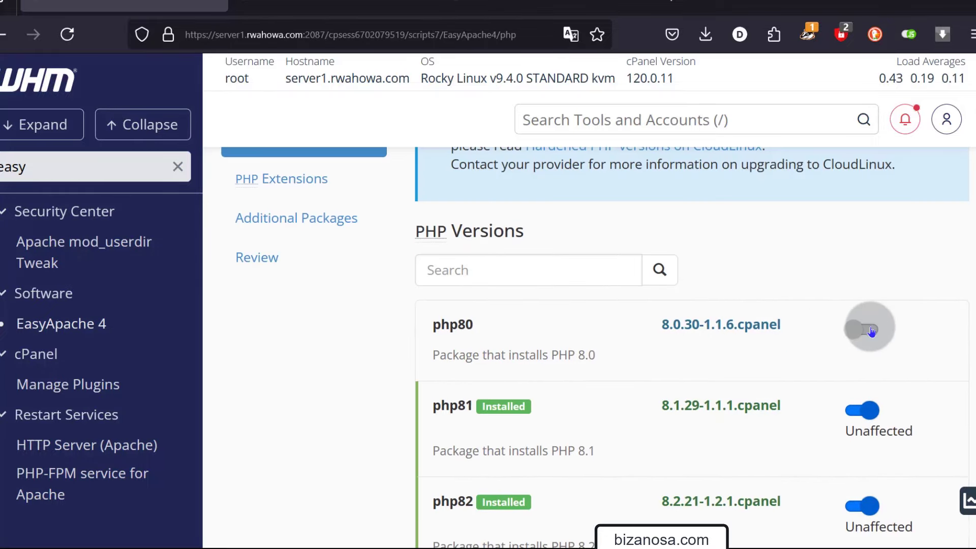
scroll(632, 449, down, 3)
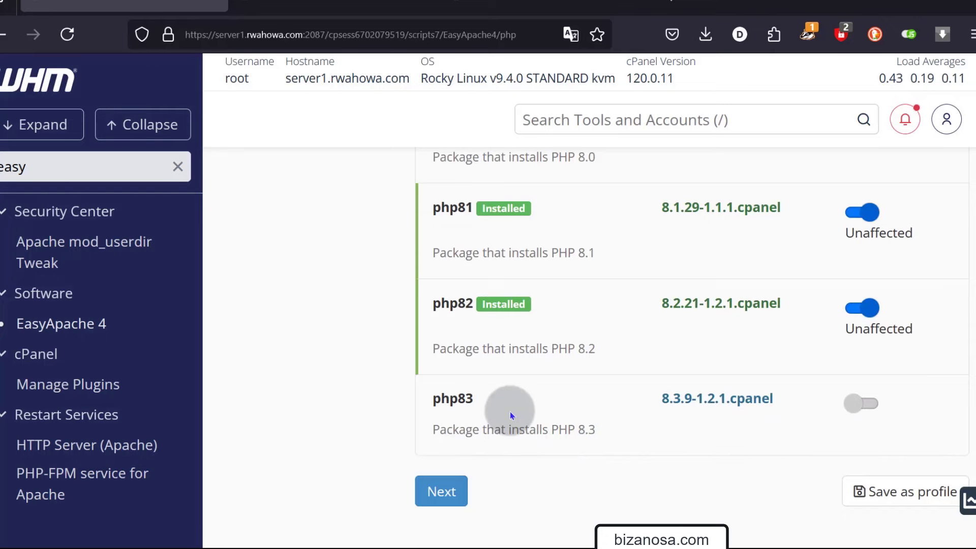
- Mark php83 for installation together with its 12 PHP 8.3 extensions
click(866, 403)
scroll(657, 416, down, 3)
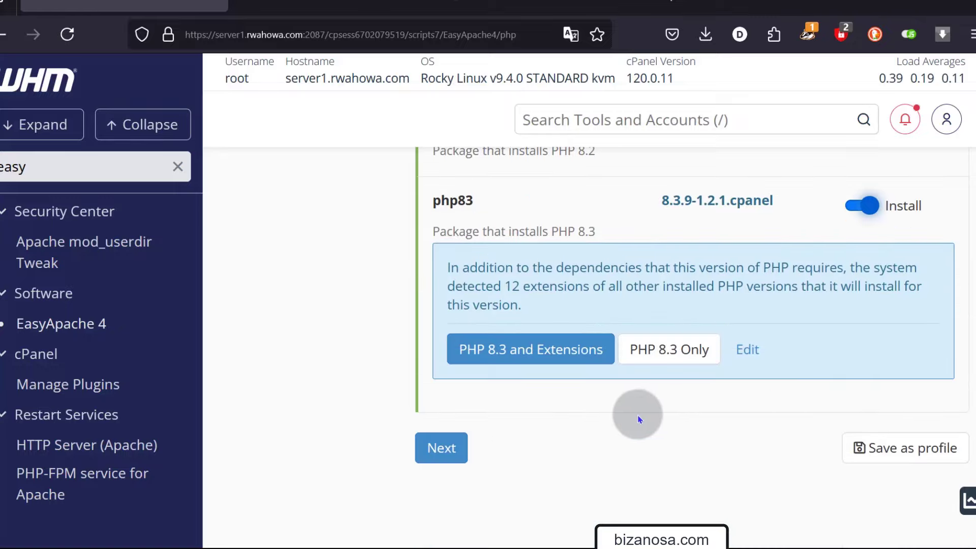
click(501, 351)
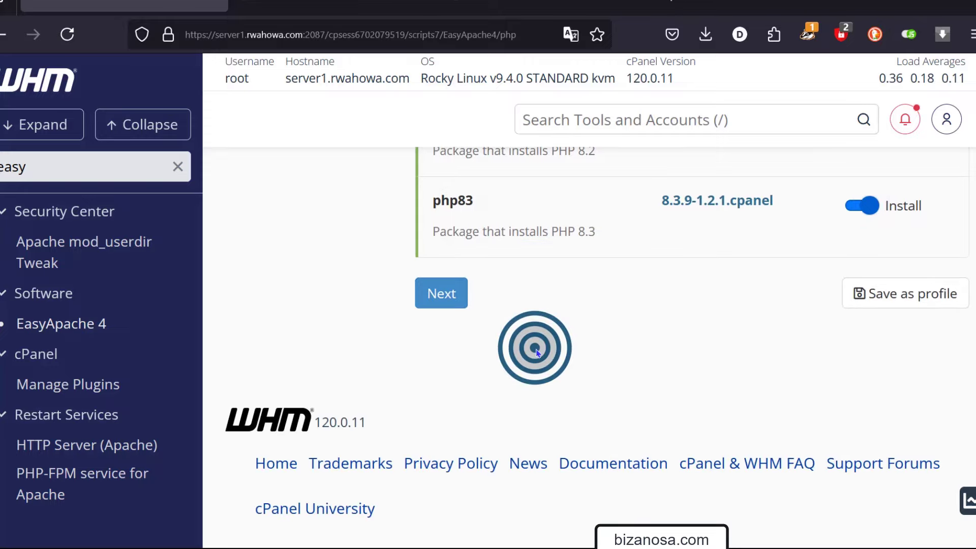
scroll(594, 382, up, 3)
click(464, 360)
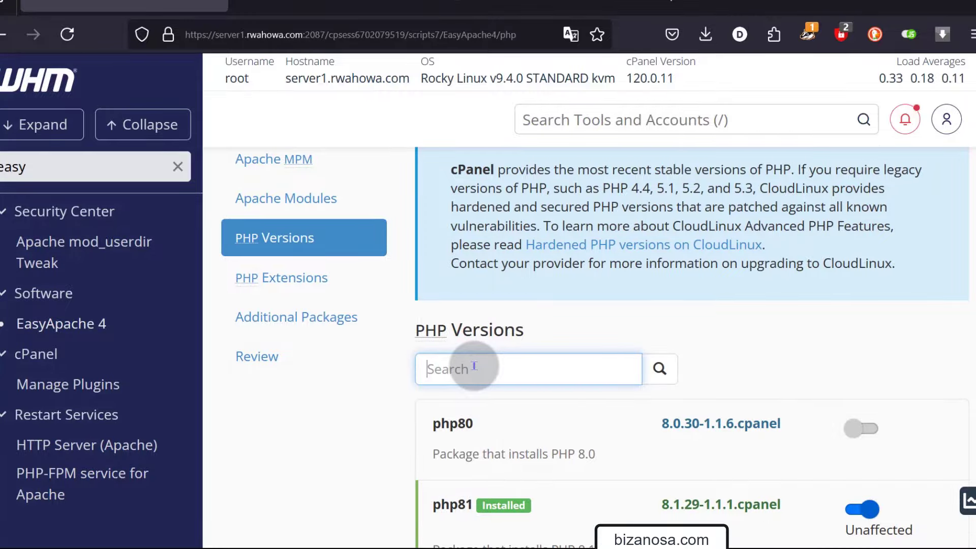
text(5.6)
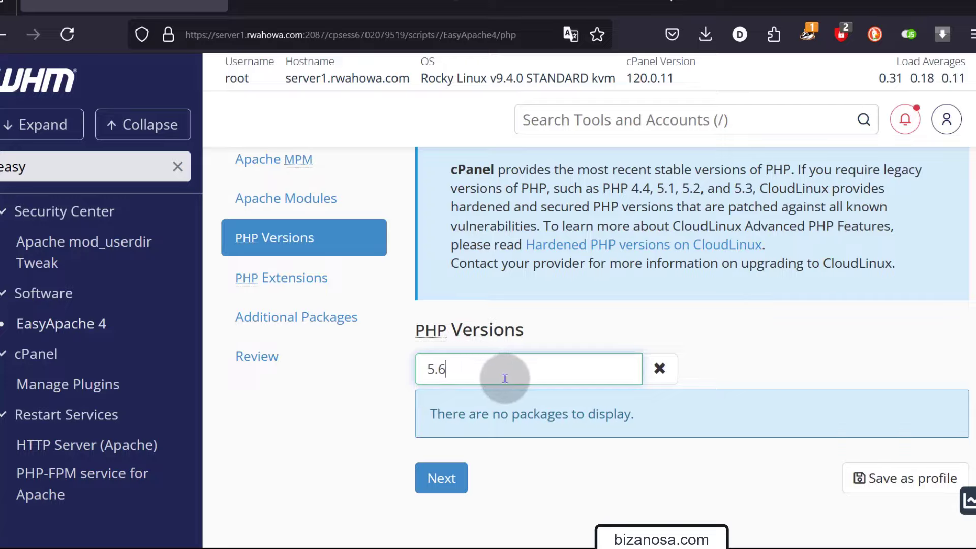
double_click(452, 368)
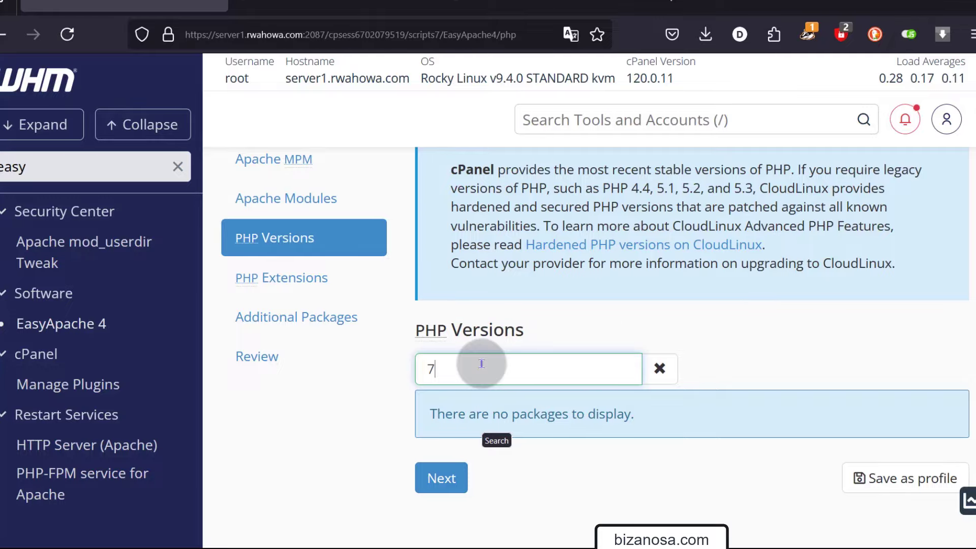
scroll(660, 361, down, 3)
scroll(528, 329, up, 2)
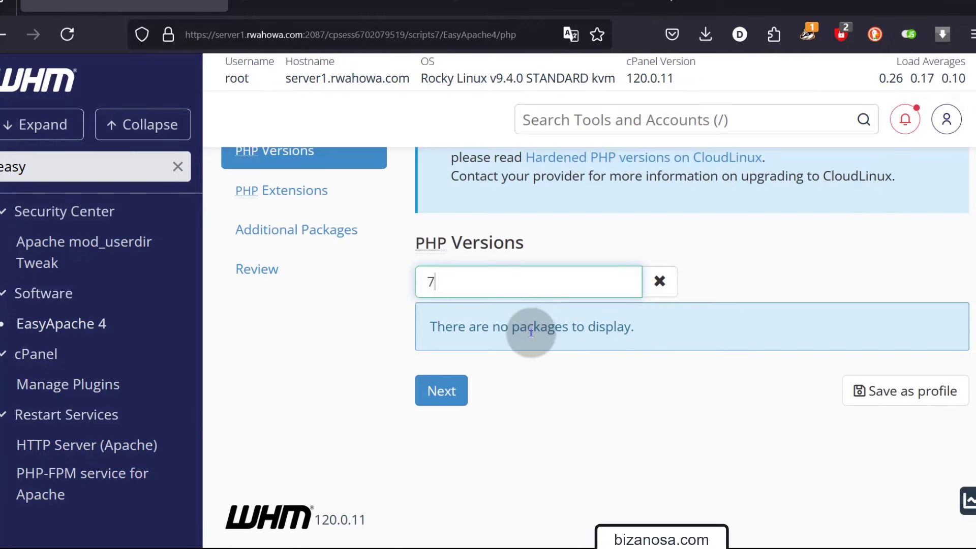
click(766, 277)
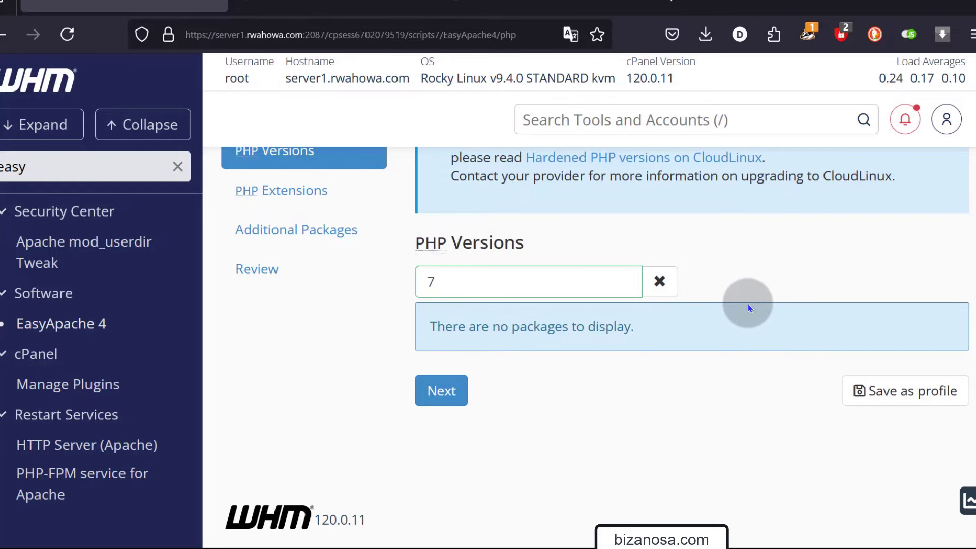
double_click(447, 281)
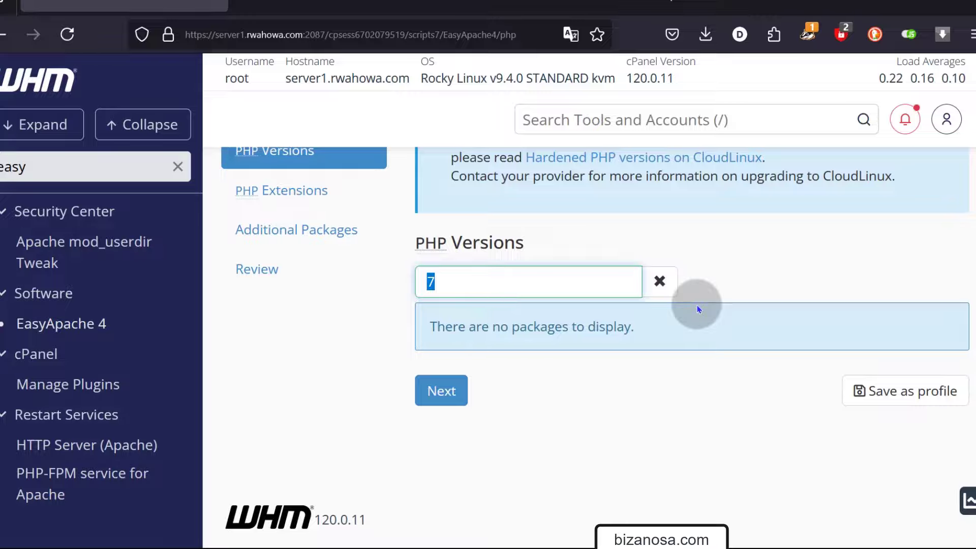
key(BackSpace)
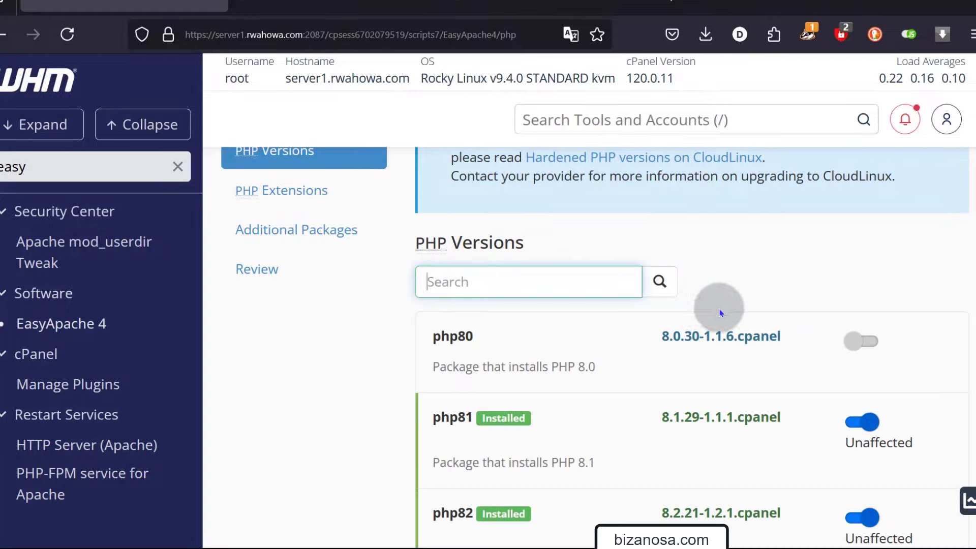
click(472, 281)
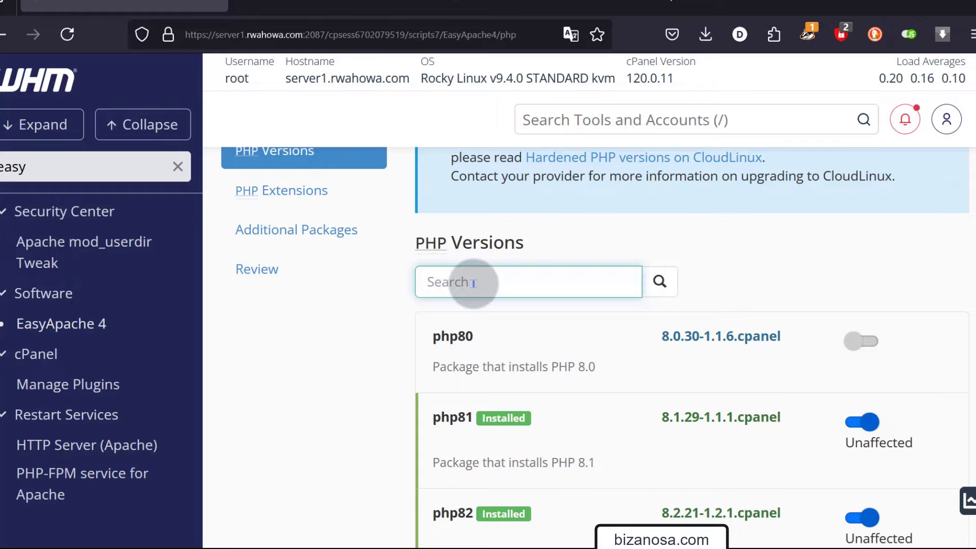
scroll(355, 305, up, 2)
- Open Additional Packages and scroll to nginx 1.26.1, already installed and Unaffected
click(302, 330)
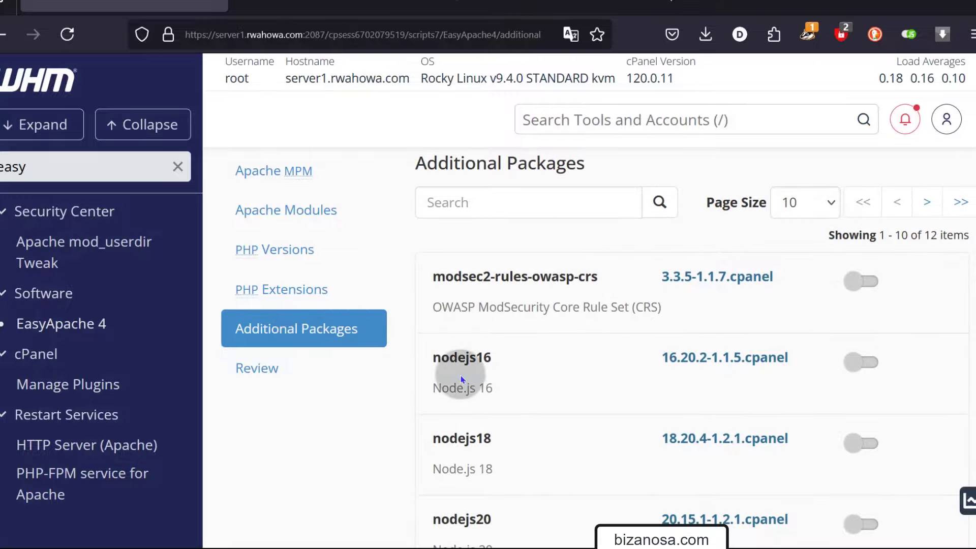
scroll(543, 356, down, 2)
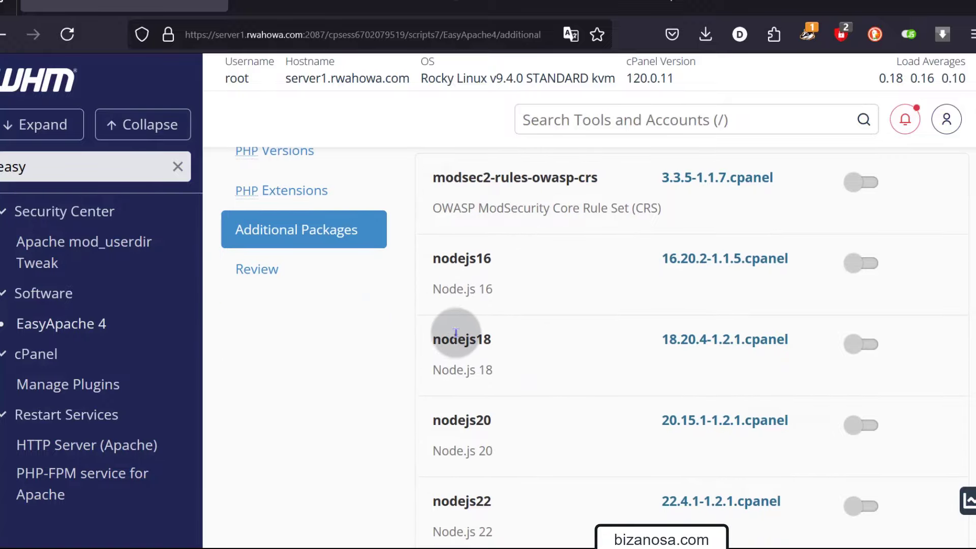
scroll(559, 355, down, 4)
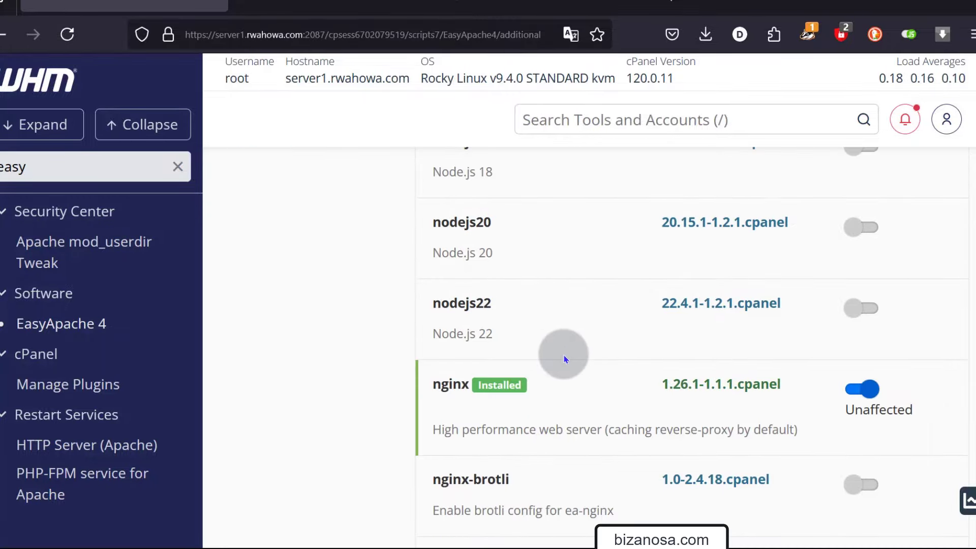
scroll(464, 322, up, 6)
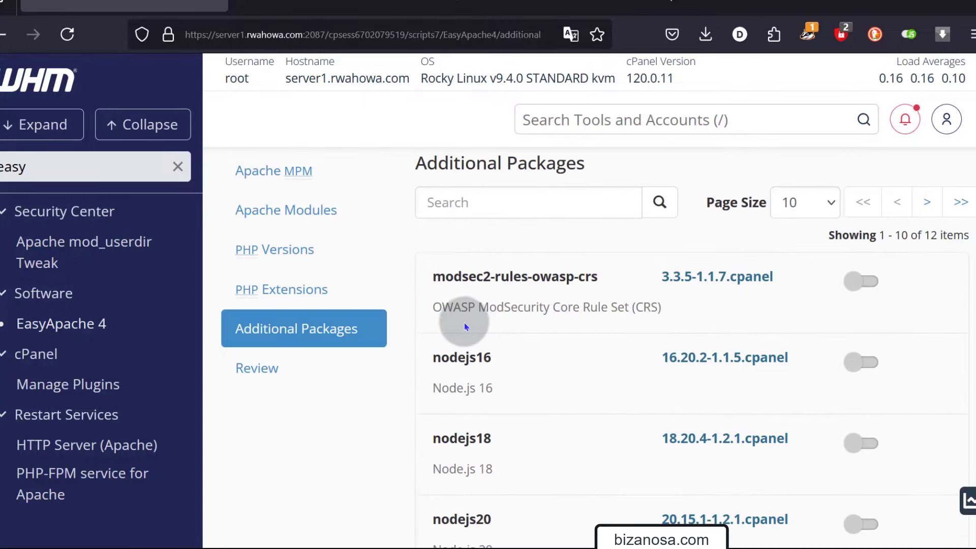
scroll(871, 355, down, 2)
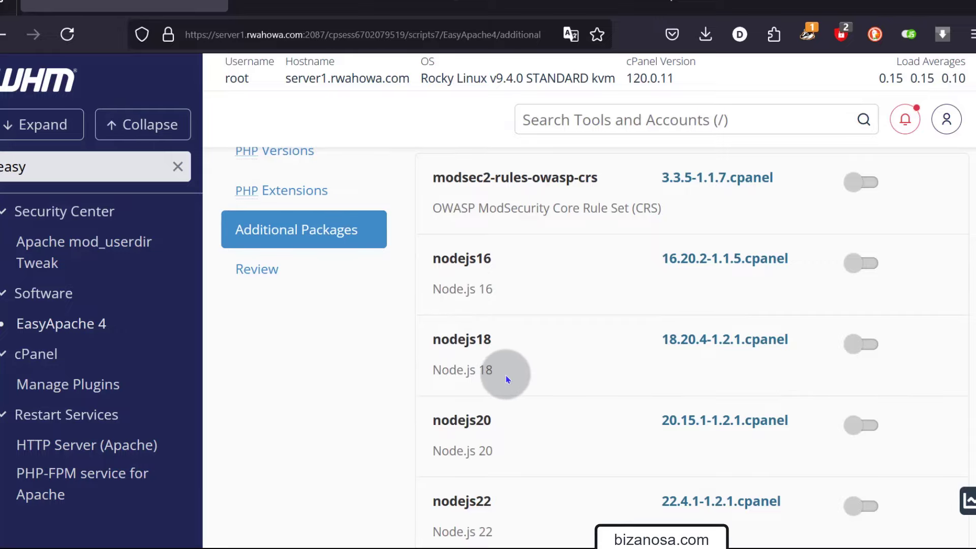
scroll(584, 401, down, 4)
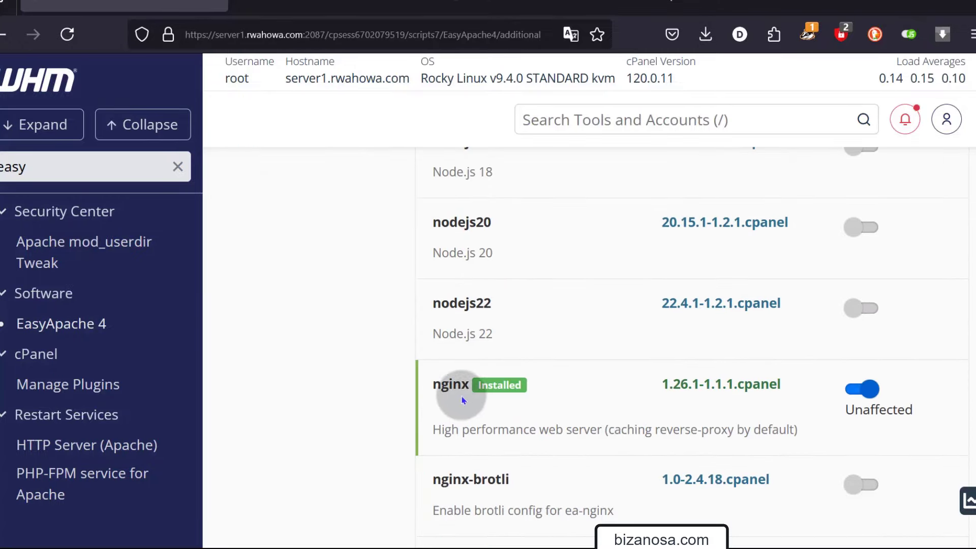
scroll(605, 386, down, 2)
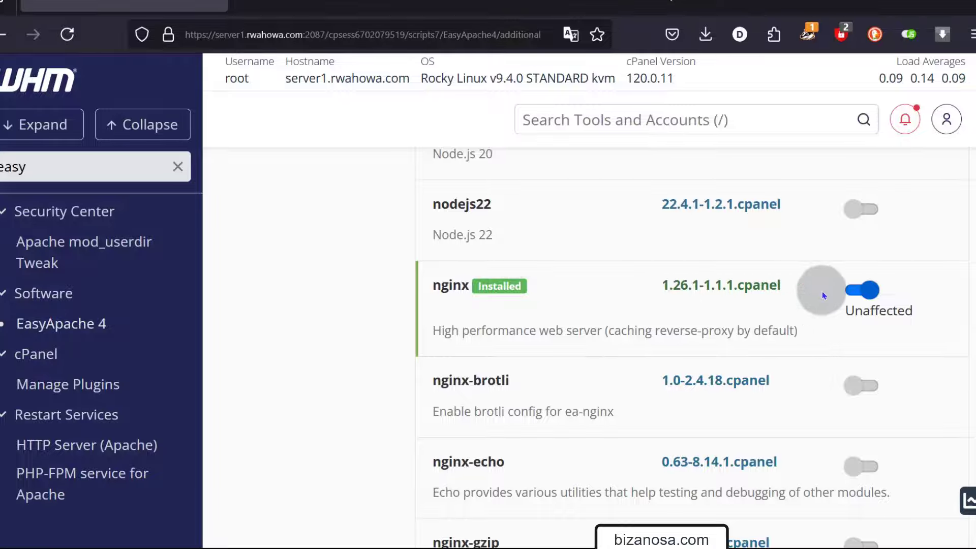
- Mark nginx-gzip for installation in the Additional Packages list
scroll(736, 302, down, 5)
scroll(736, 303, up, 2)
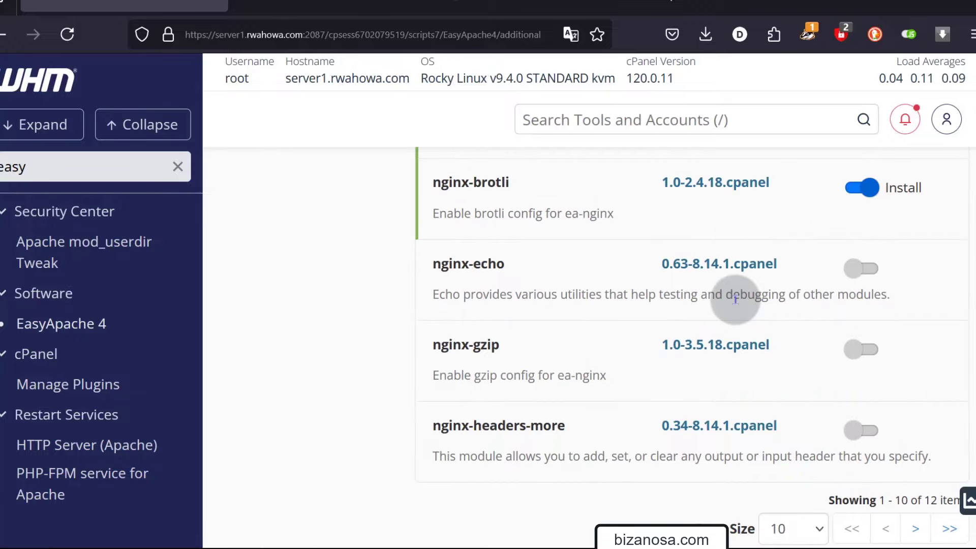
scroll(736, 302, up, 2)
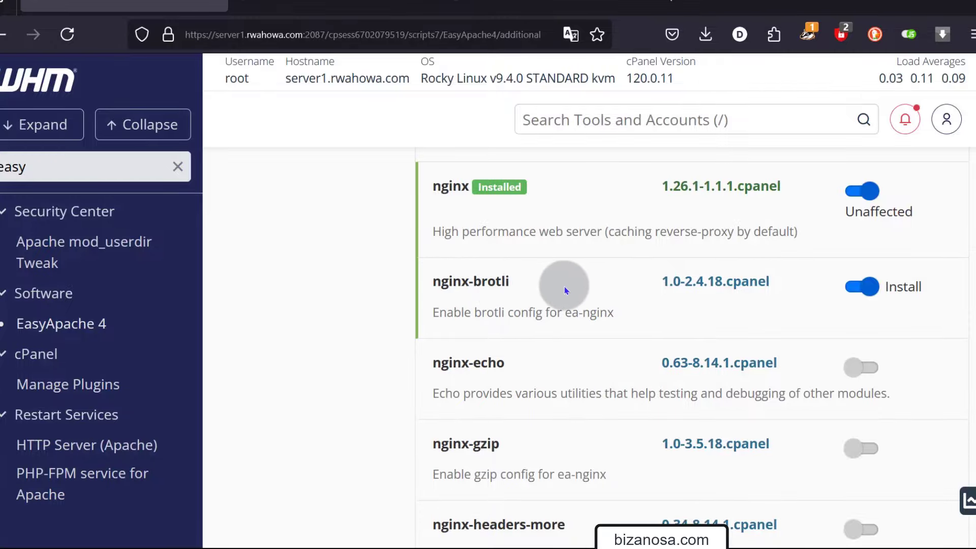
scroll(562, 287, down, 4)
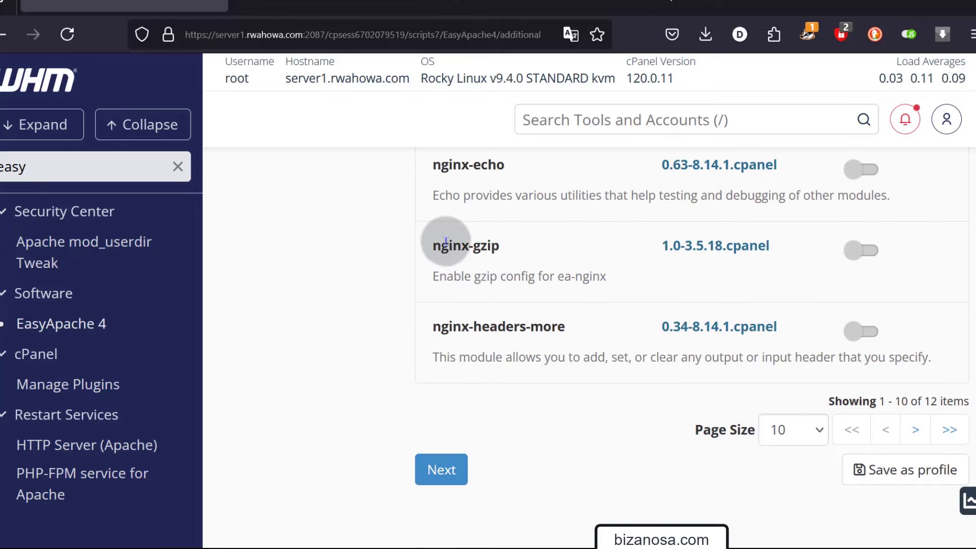
click(857, 250)
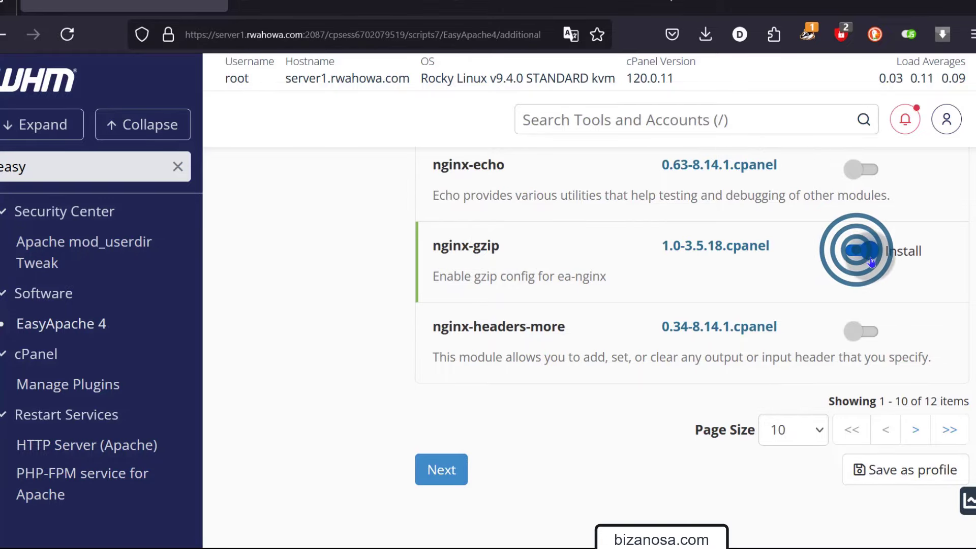
- Highlight nginx's caching reverse-proxy description in the package list
scroll(483, 261, up, 2)
scroll(487, 193, up, 4)
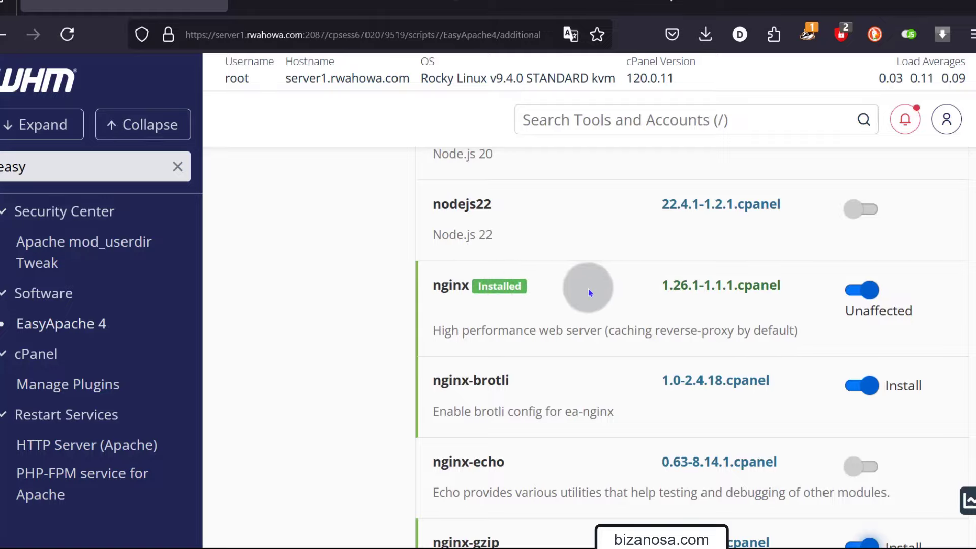
scroll(618, 286, down, 2)
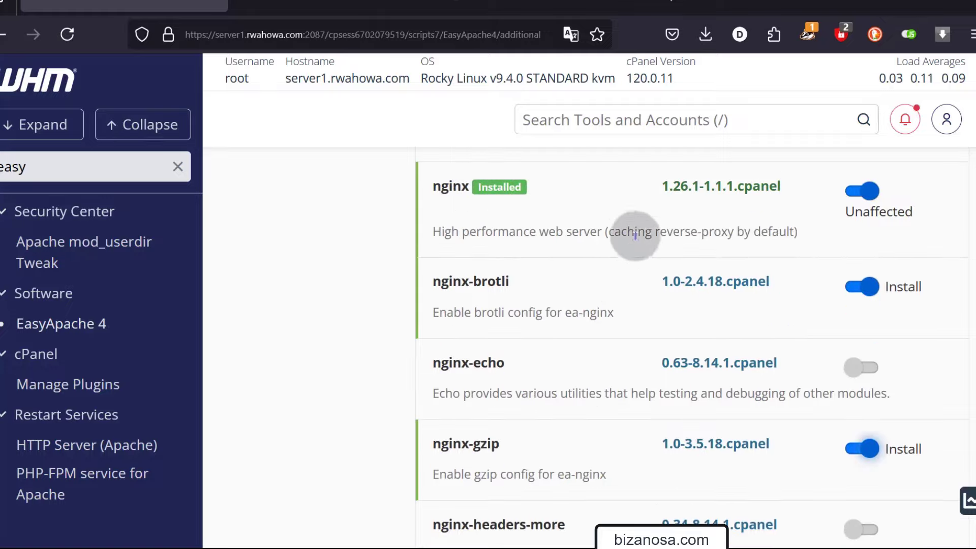
scroll(544, 290, down, 4)
scroll(545, 297, up, 4)
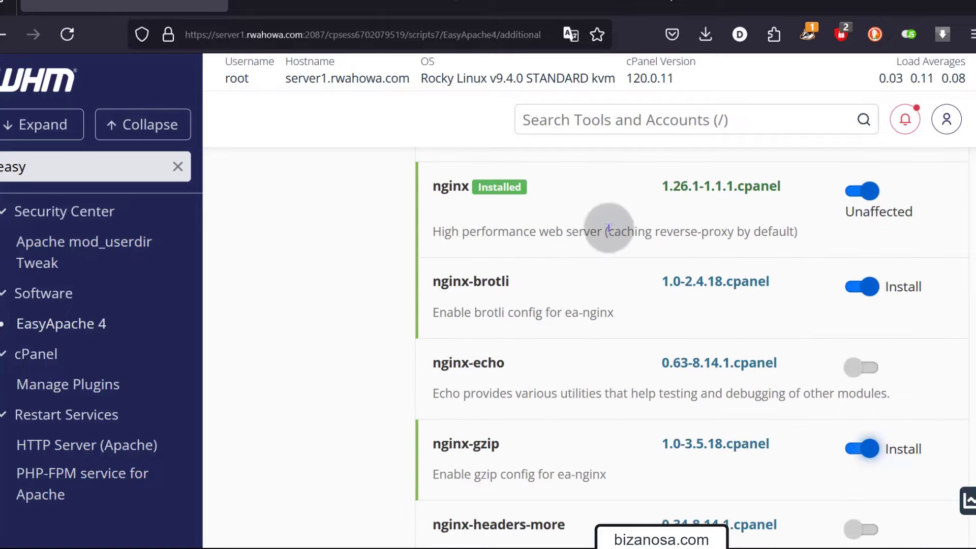
drag(608, 230, 785, 229)
click(350, 259)
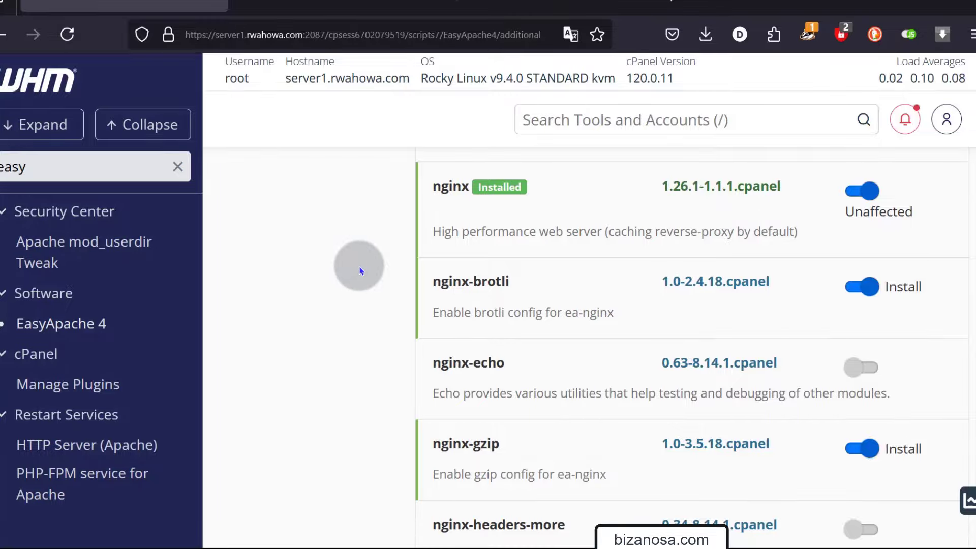
- Review all 12 additional packages, confirming nginx-brotli and nginx-gzip are set to Install
scroll(360, 270, down, 2)
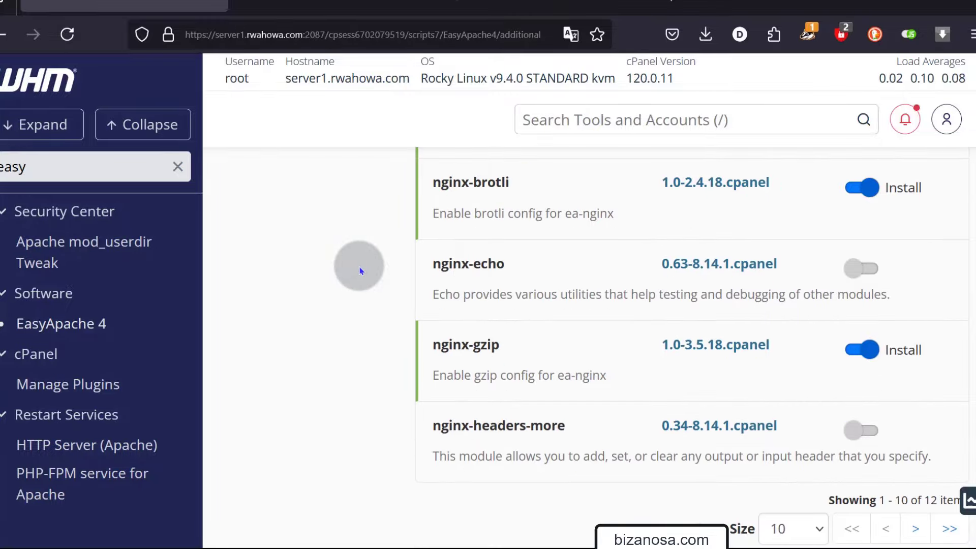
scroll(407, 275, up, 2)
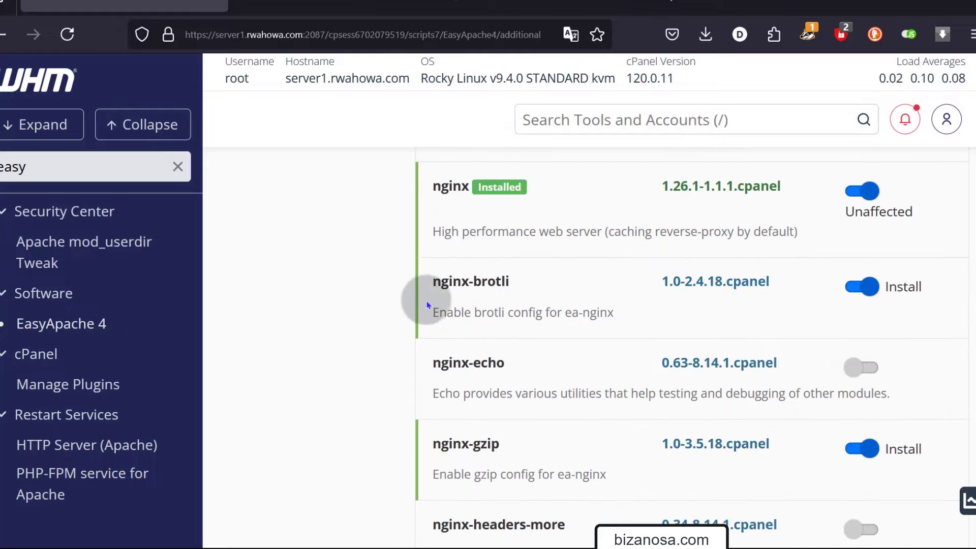
scroll(305, 317, down, 4)
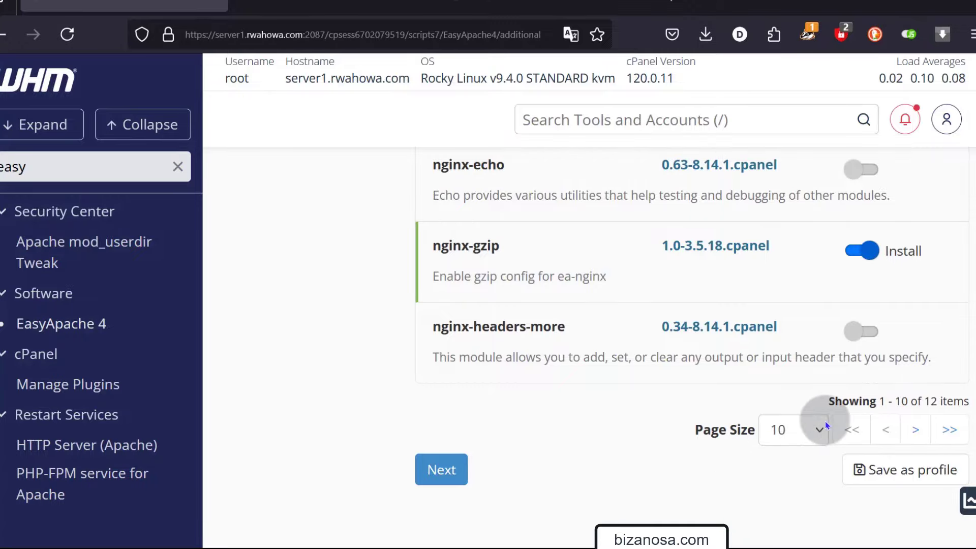
double_click(931, 400)
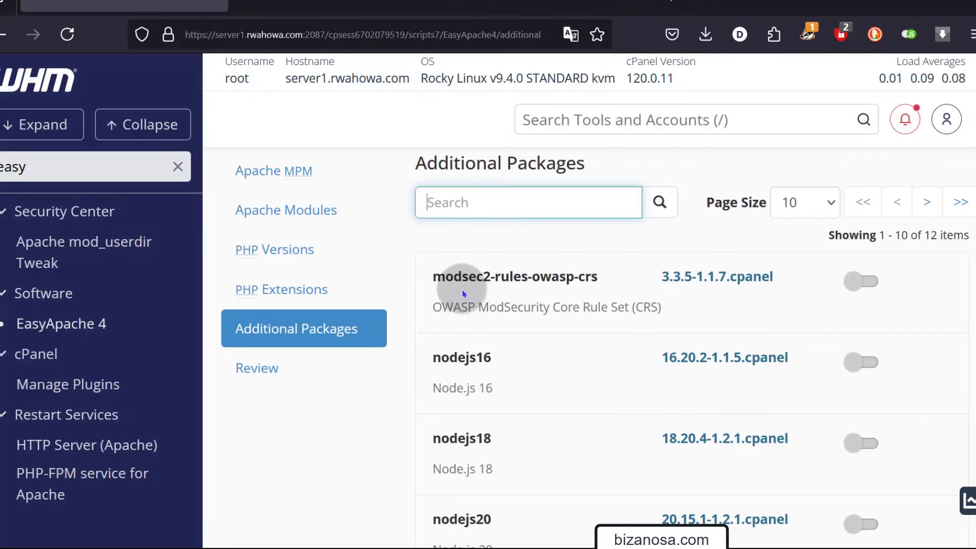
scroll(516, 295, down, 4)
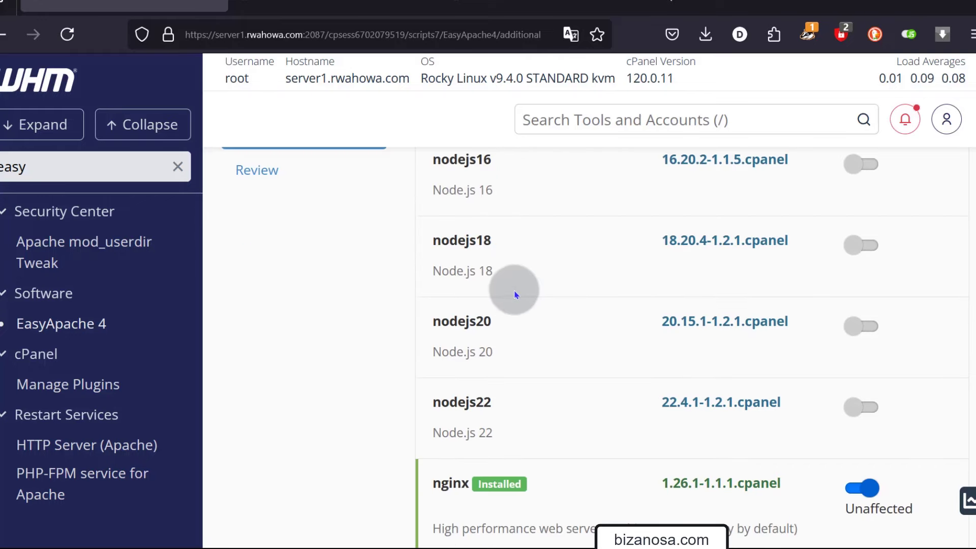
scroll(507, 300, down, 10)
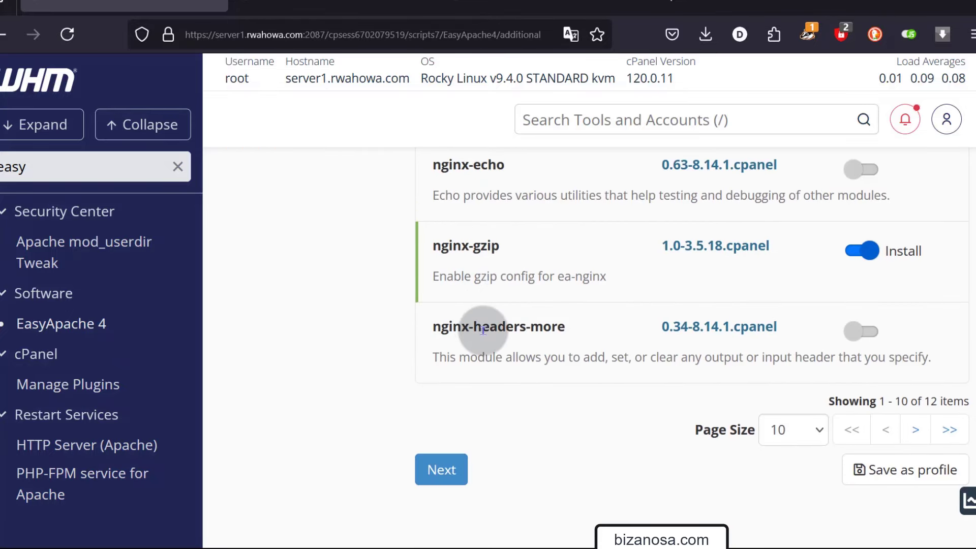
scroll(489, 303, up, 6)
scroll(523, 336, down, 4)
scroll(523, 326, up, 14)
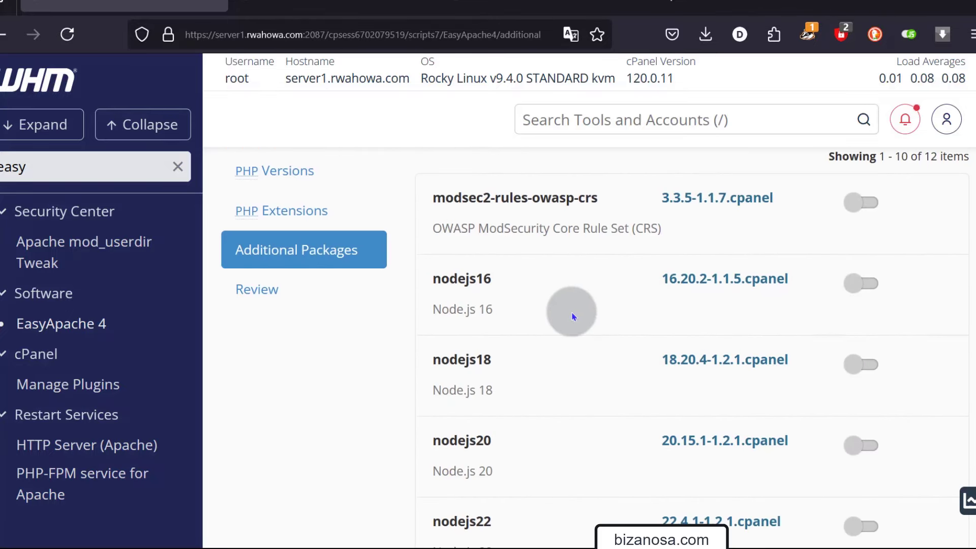
scroll(523, 334, down, 20)
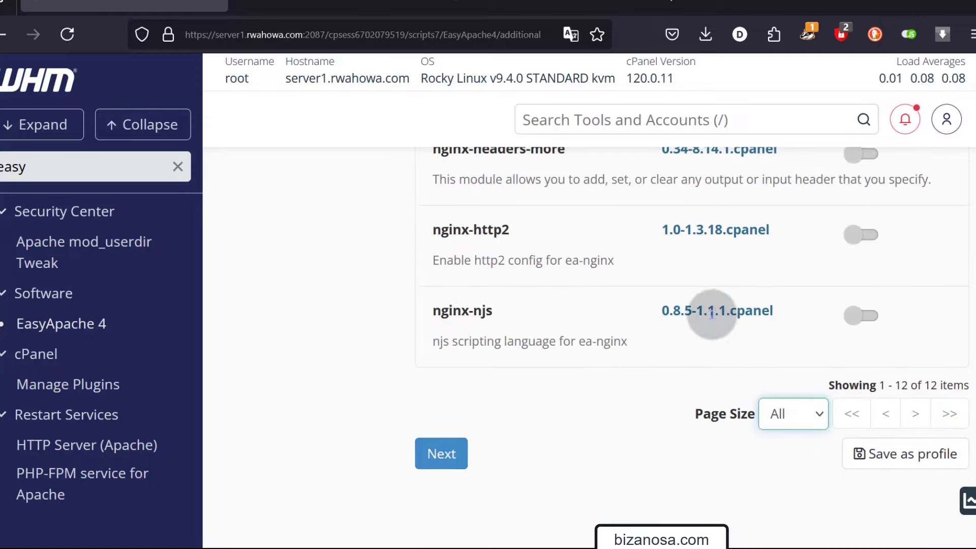
scroll(660, 346, up, 12)
scroll(602, 372, down, 5)
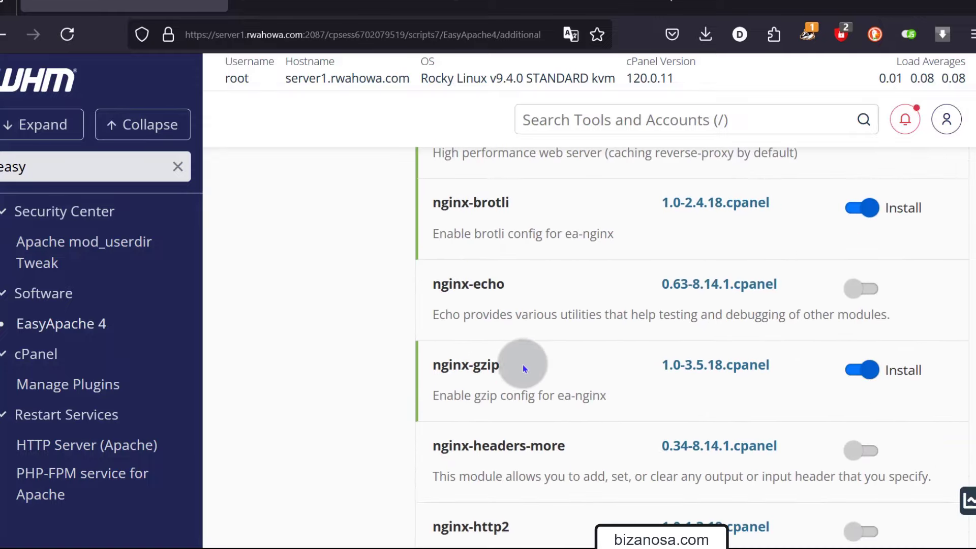
scroll(458, 360, up, 5)
scroll(352, 365, down, 12)
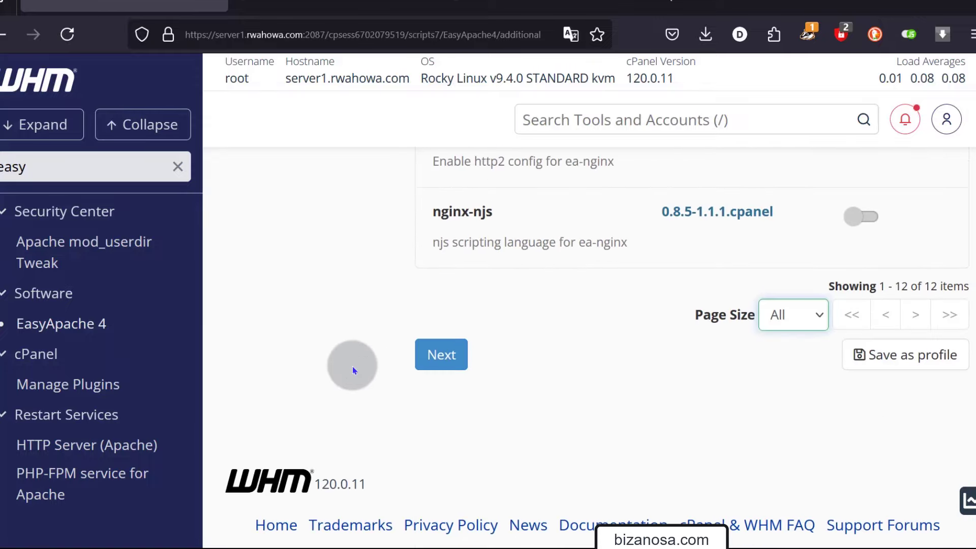
scroll(359, 367, up, 1)
scroll(364, 371, up, 2)
scroll(458, 406, down, 3)
- Open the Review step, which lists nginx-brotli, nginx-gzip and php83 packages to install
click(437, 290)
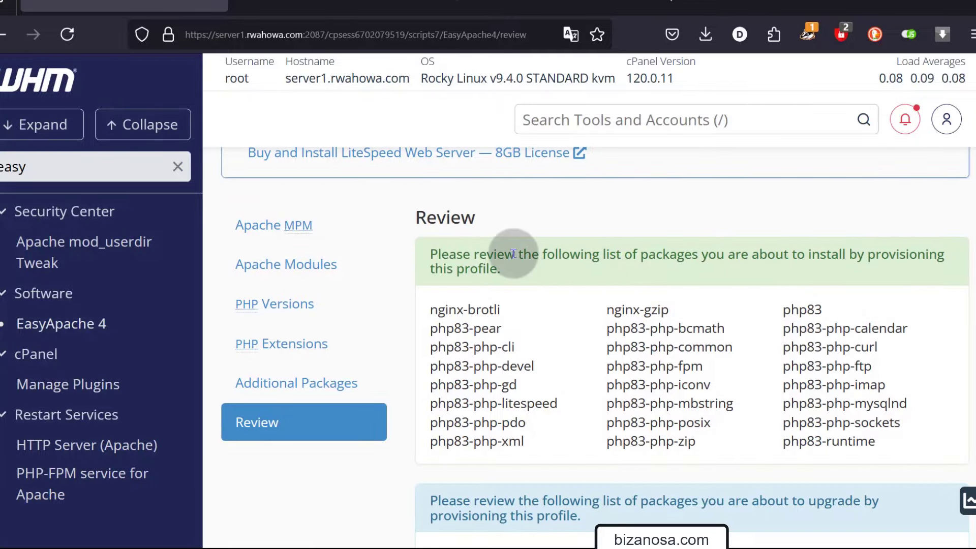
scroll(667, 260, down, 5)
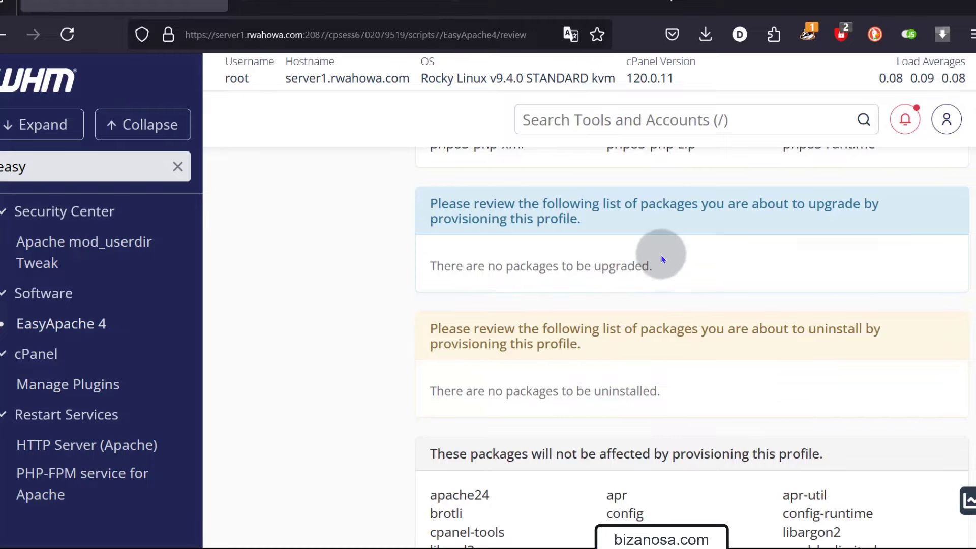
scroll(652, 260, down, 3)
scroll(497, 254, up, 4)
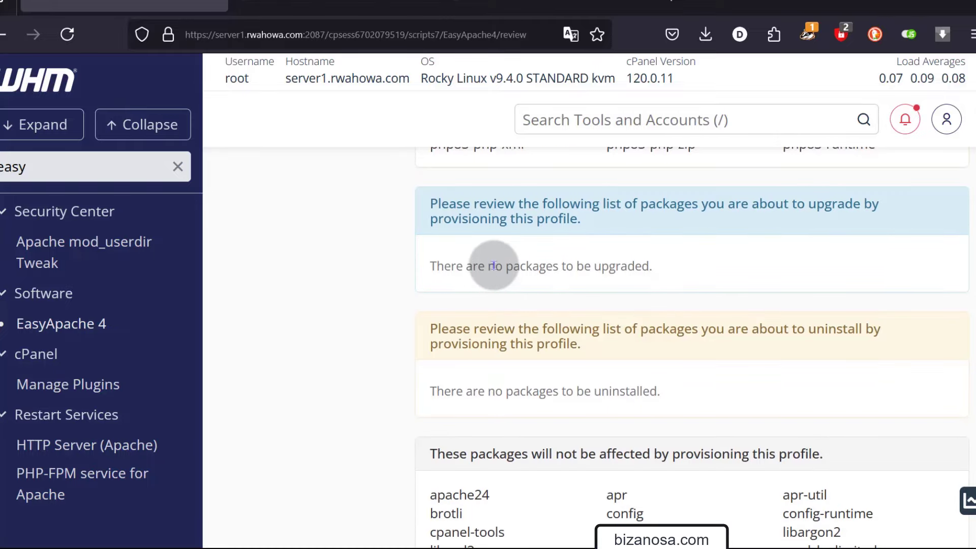
drag(491, 263, 652, 263)
scroll(516, 287, up, 3)
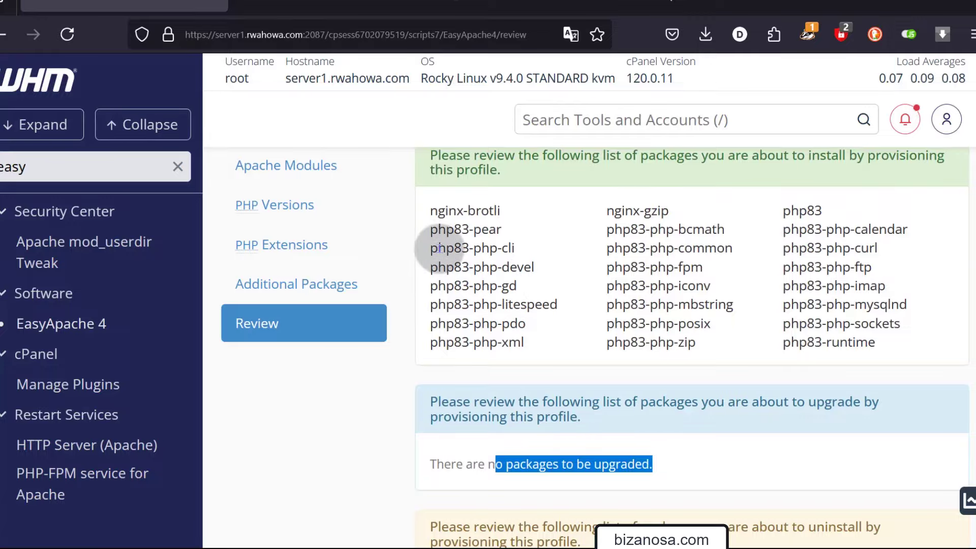
drag(437, 210, 603, 315)
scroll(545, 327, up, 3)
- Confirm nothing is upgraded or uninstalled and that Apache 2.4, PHP 8.1 and 8.2 are unaffected
click(488, 333)
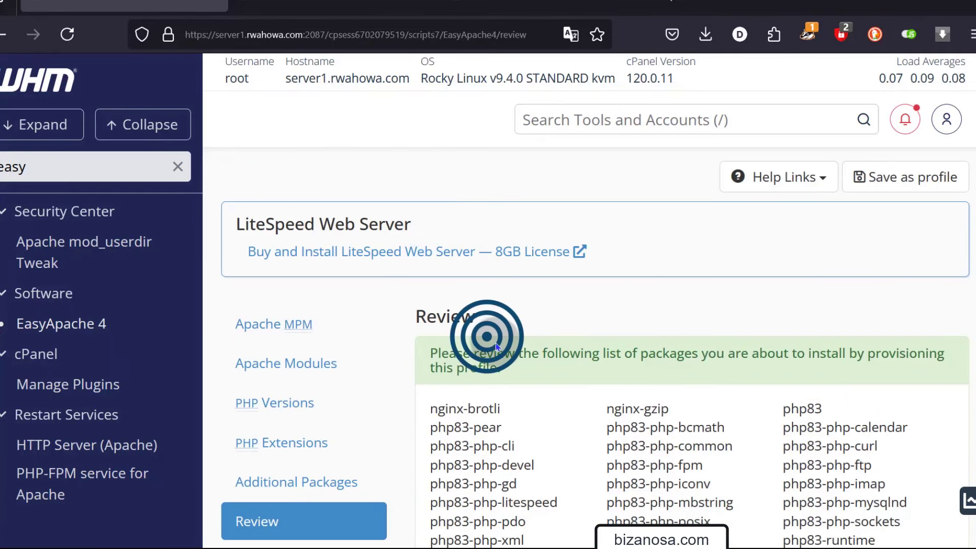
scroll(596, 393, down, 6)
drag(532, 392, 643, 392)
scroll(631, 389, down, 2)
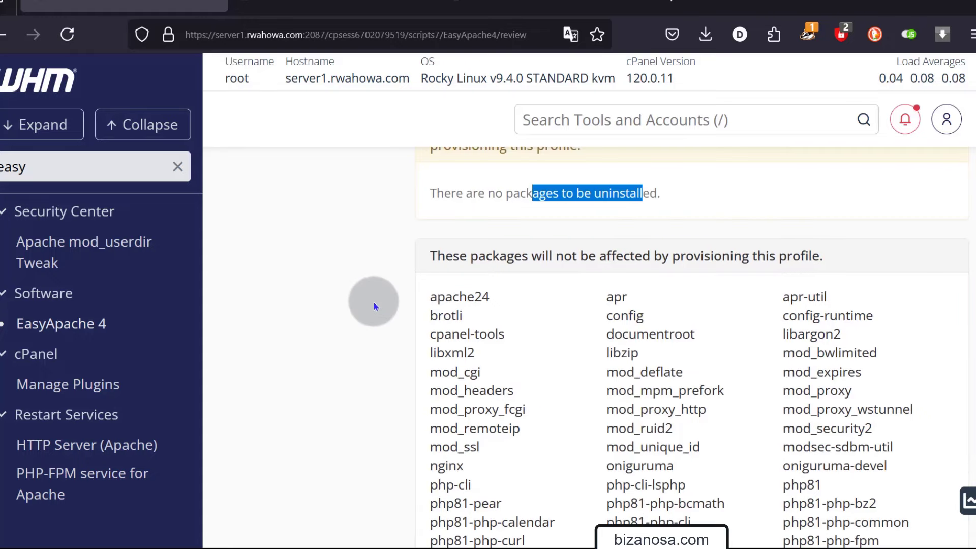
click(370, 383)
scroll(636, 346, down, 1)
scroll(635, 347, up, 2)
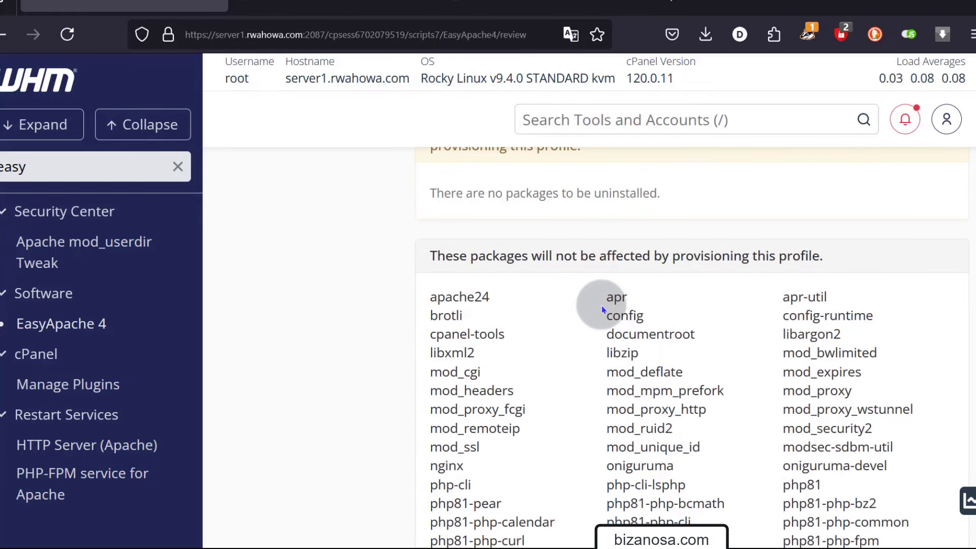
scroll(632, 317, down, 5)
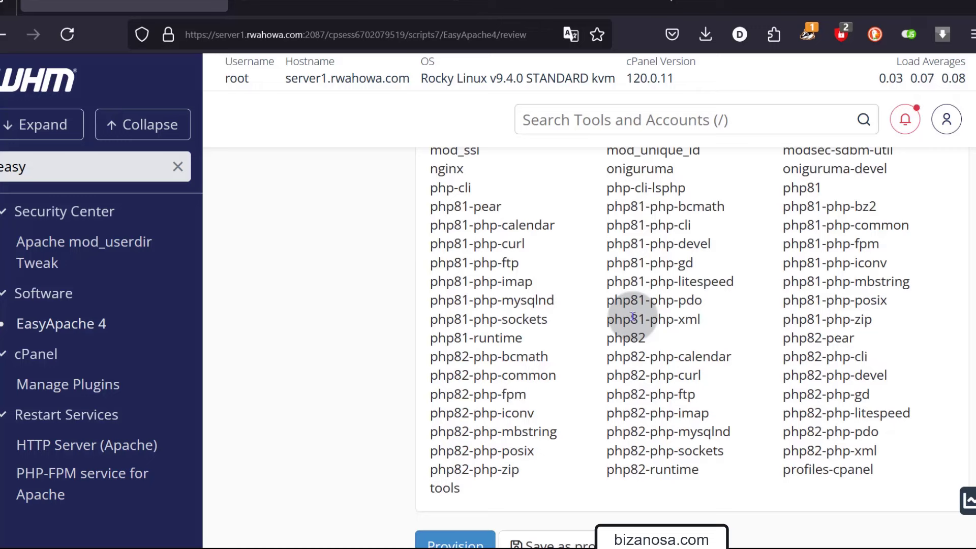
scroll(632, 316, down, 2)
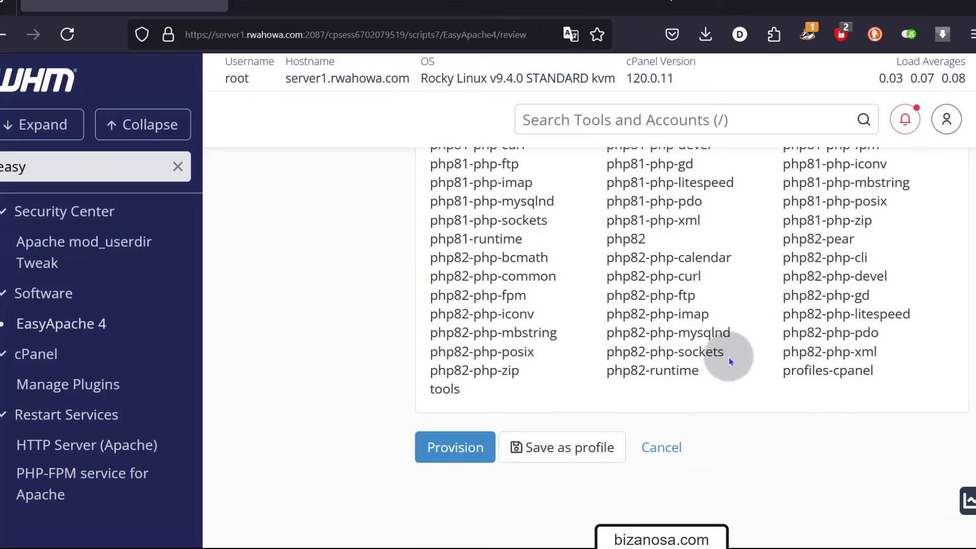
scroll(566, 381, up, 15)
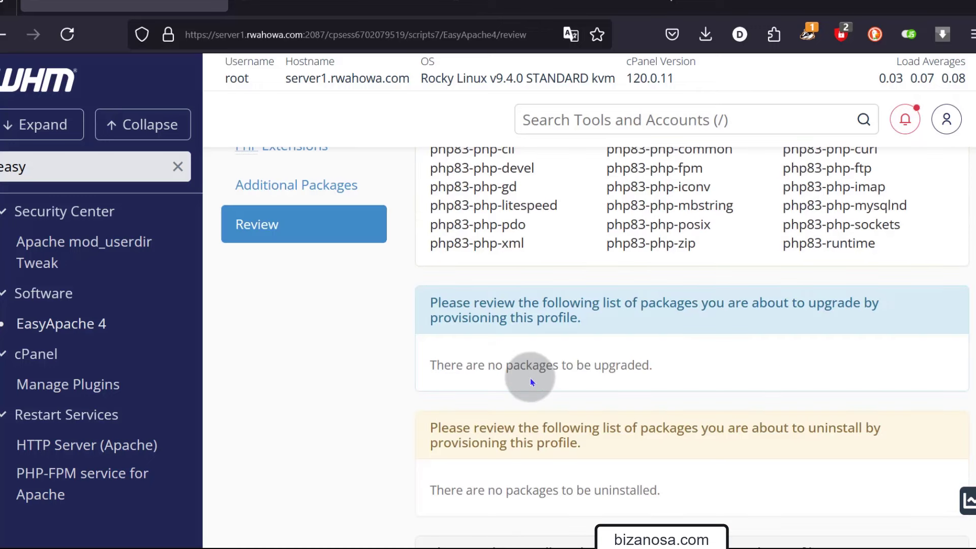
scroll(529, 377, up, 2)
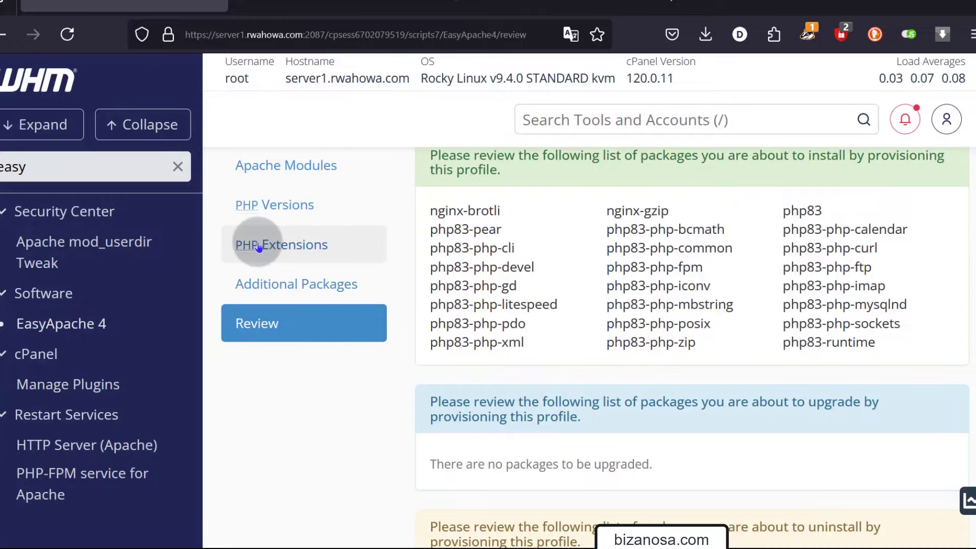
- Go back to PHP Extensions and filter the list by 'ioncube'
click(274, 246)
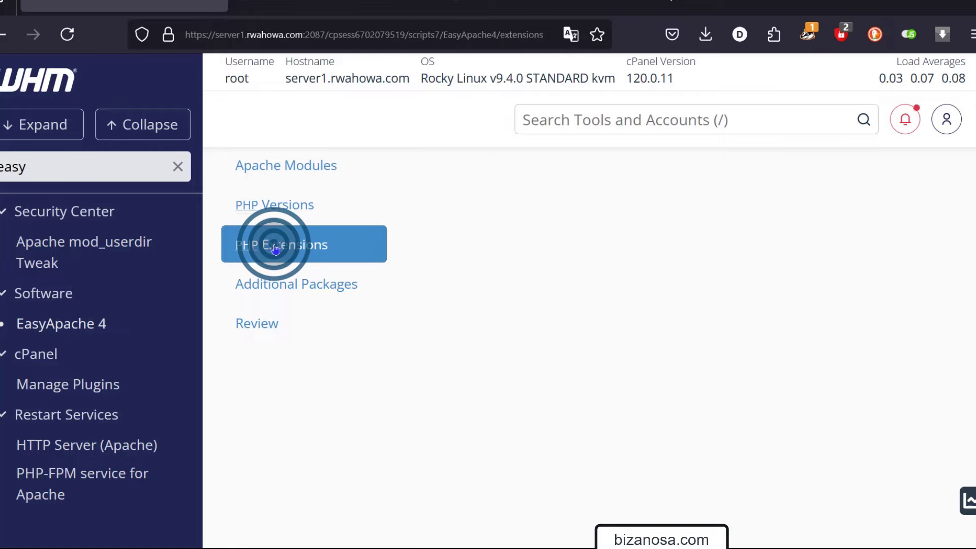
scroll(565, 311, up, 2)
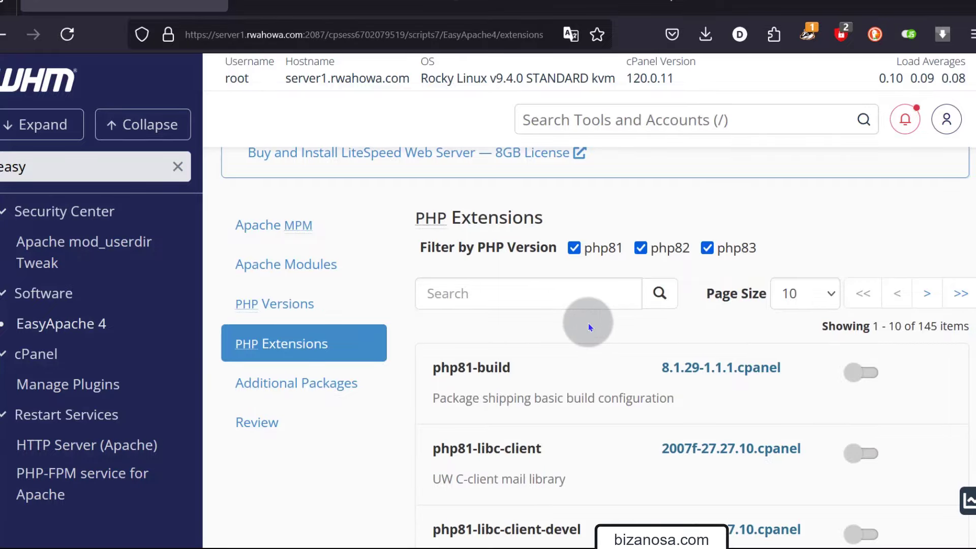
scroll(580, 321, down, 2)
scroll(580, 321, up, 2)
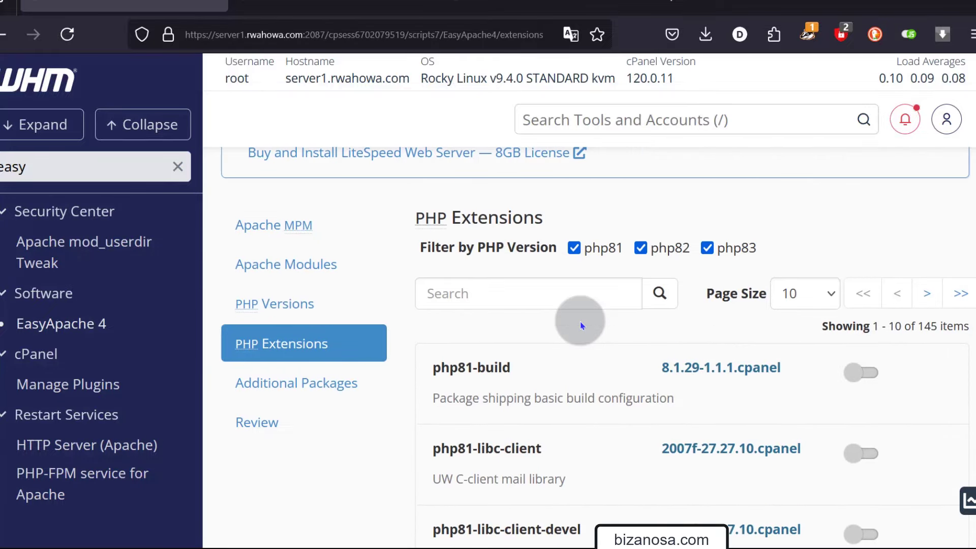
click(483, 289)
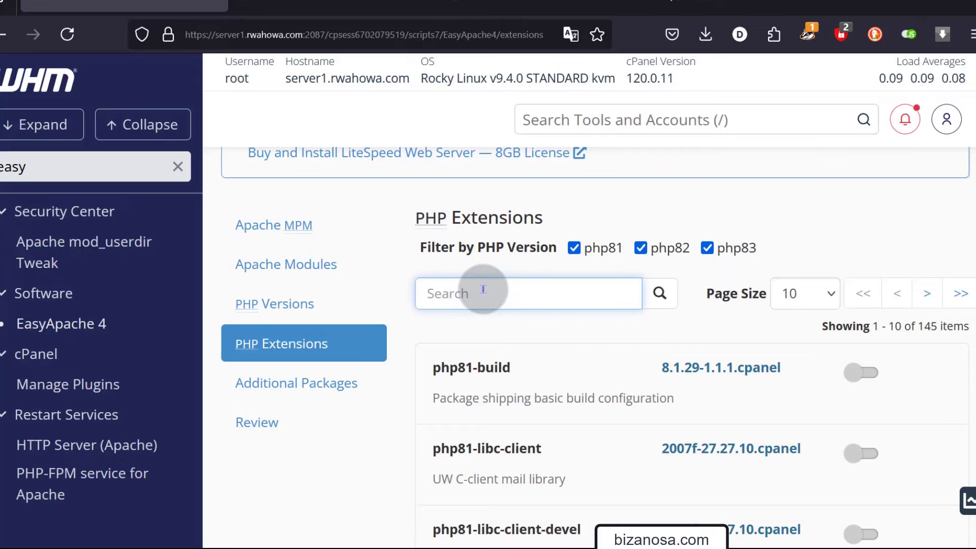
text(ion)
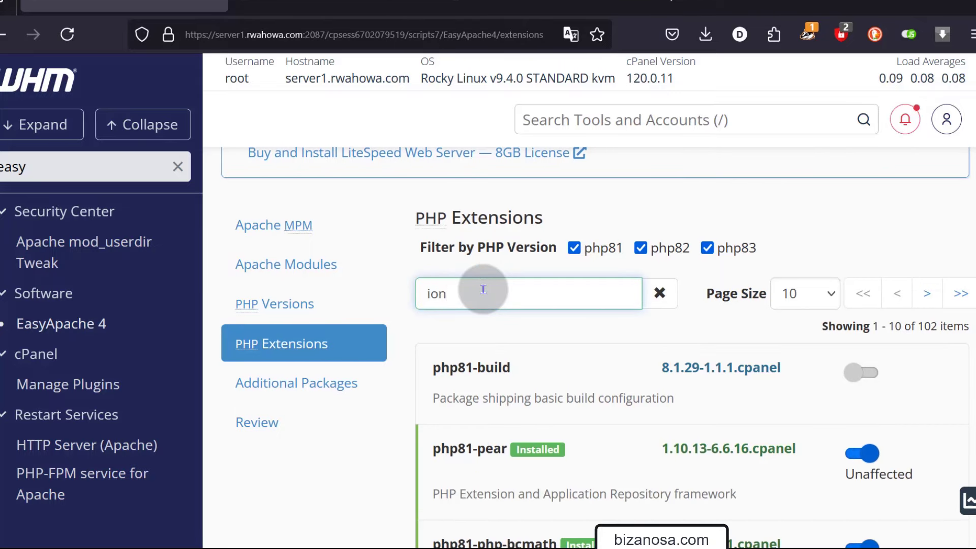
text(cube)
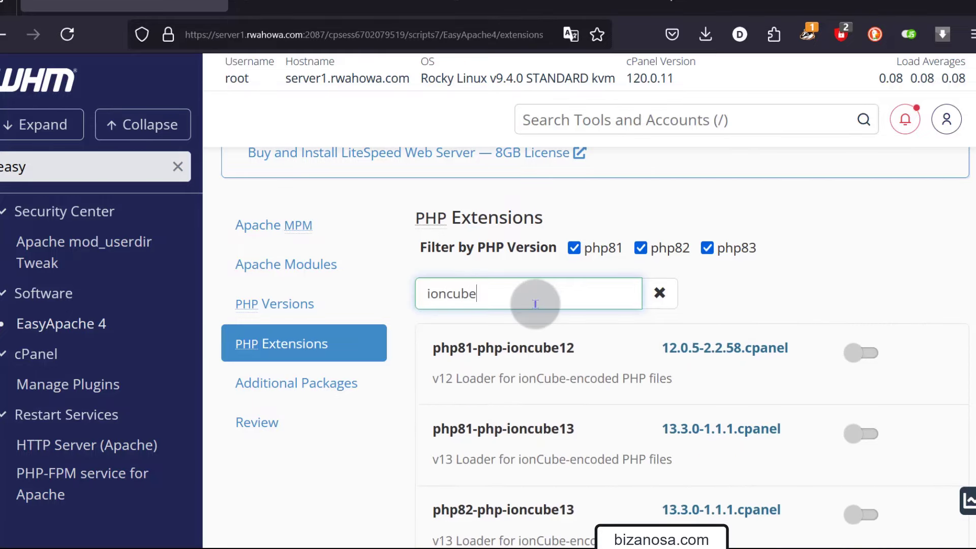
- Mark php81-php-ioncube13 and php82-php-ioncube13 for installation
scroll(607, 367, down, 2)
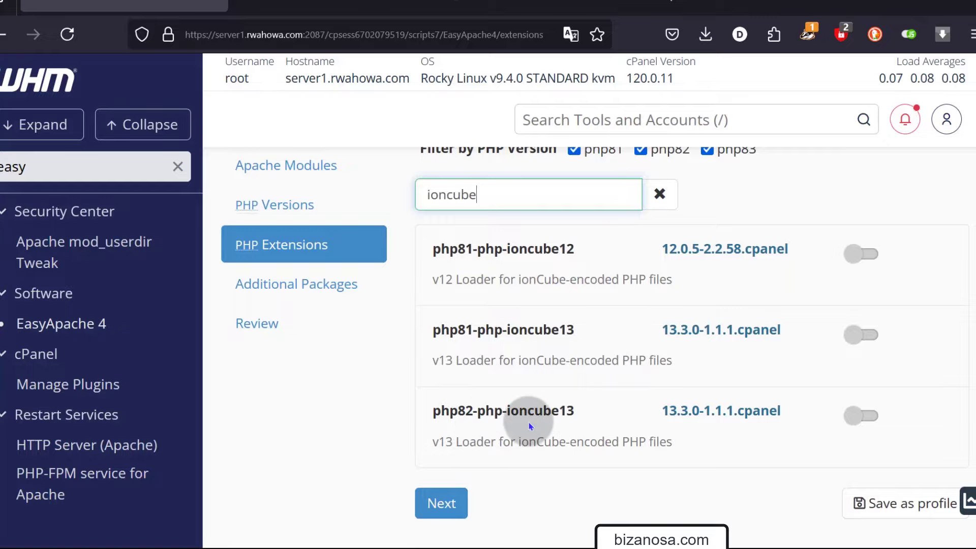
scroll(526, 420, down, 2)
scroll(529, 421, up, 2)
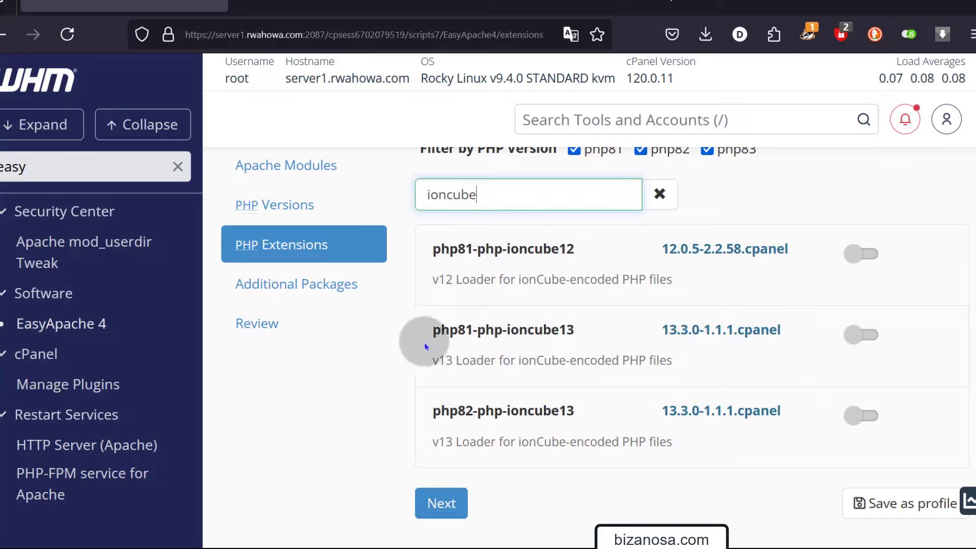
click(865, 336)
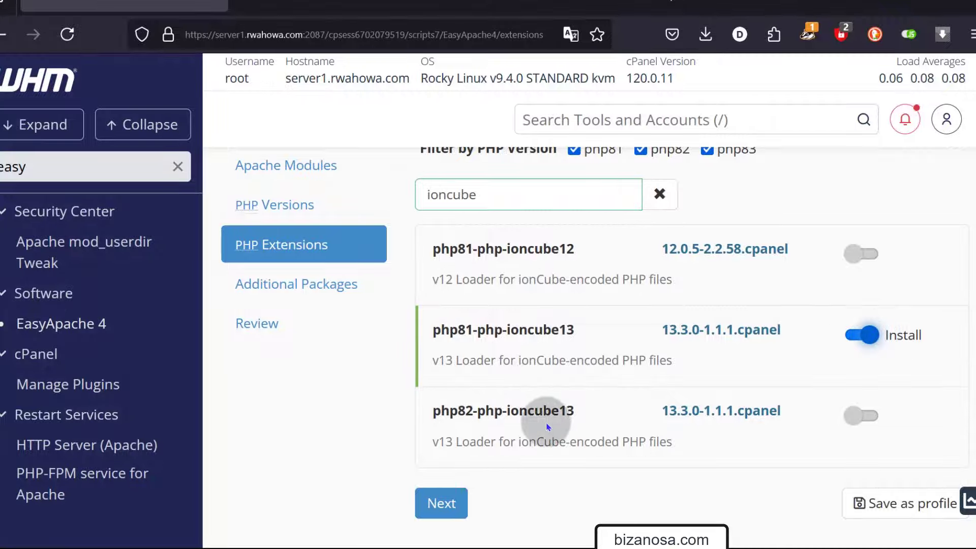
click(864, 415)
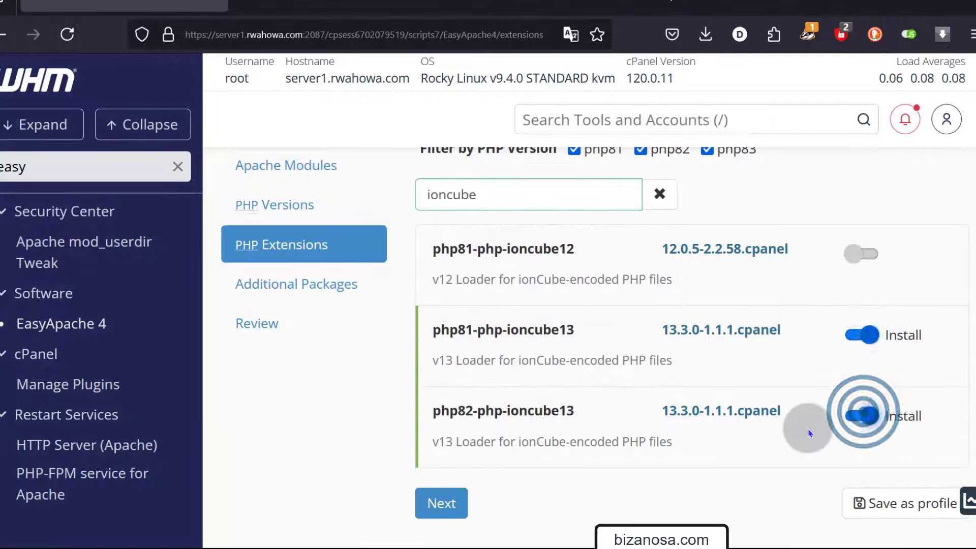
scroll(752, 421, up, 2)
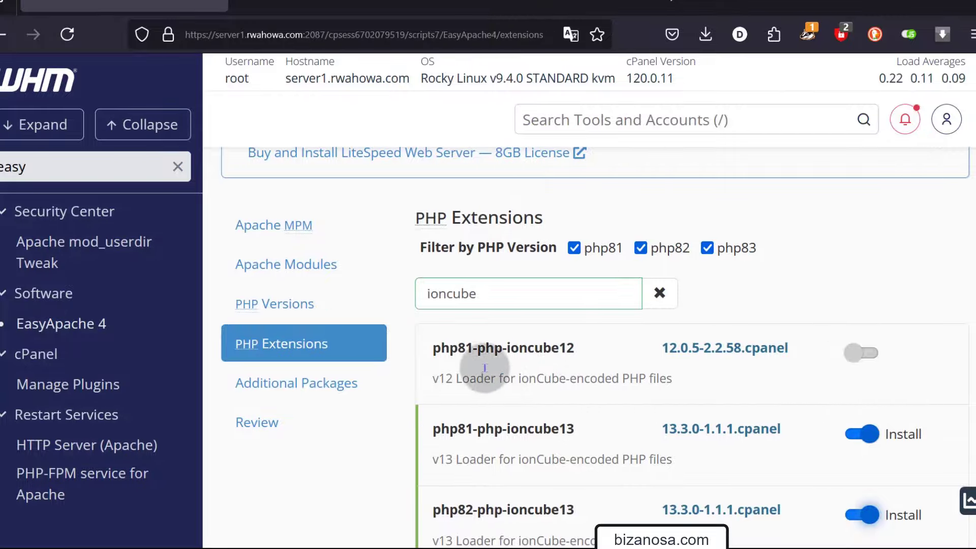
scroll(645, 383, down, 4)
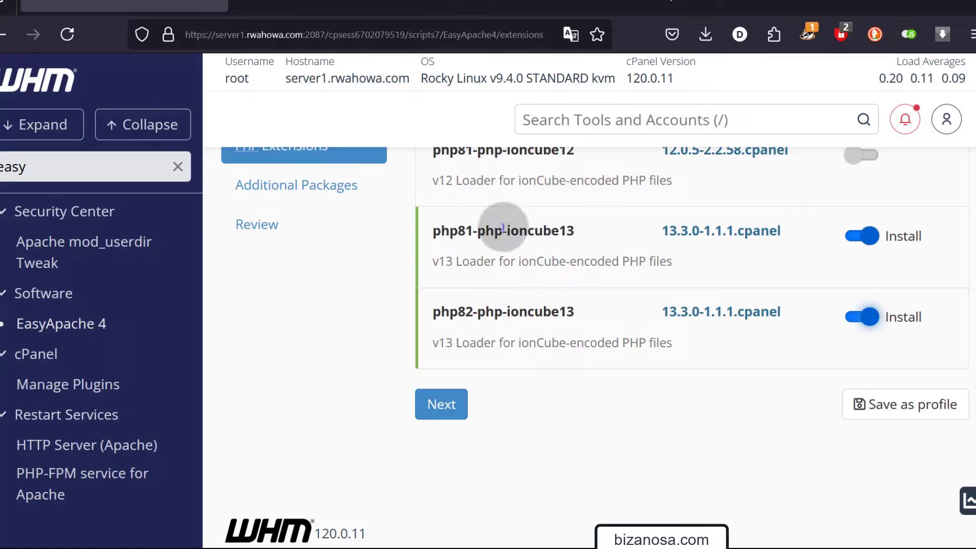
drag(506, 230, 559, 230)
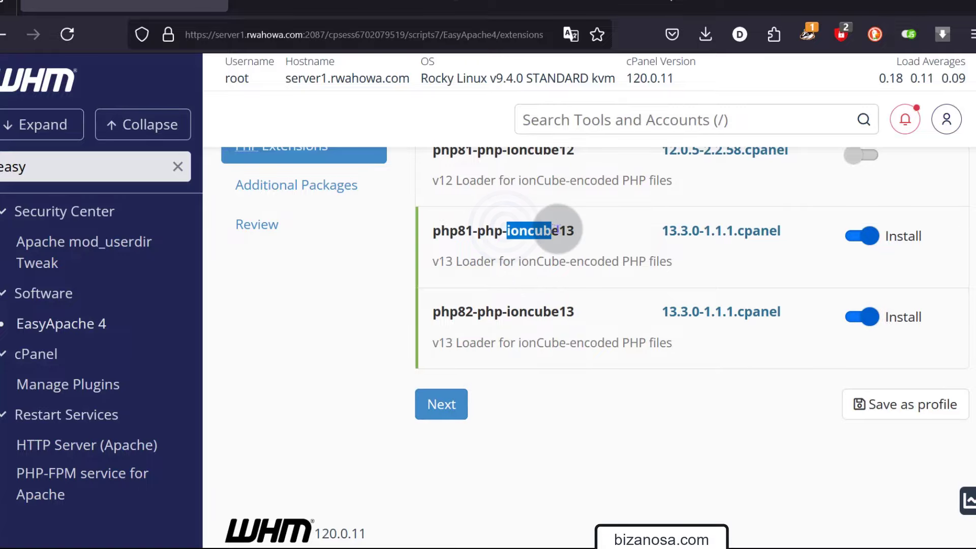
click(336, 328)
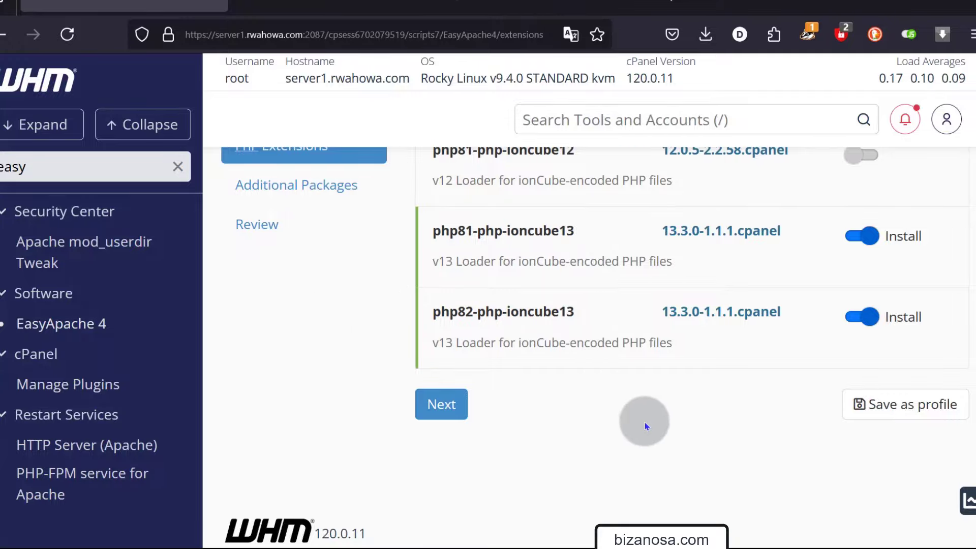
- Provision the package set from the Review step until 'Provision process finished.' appears
click(440, 404)
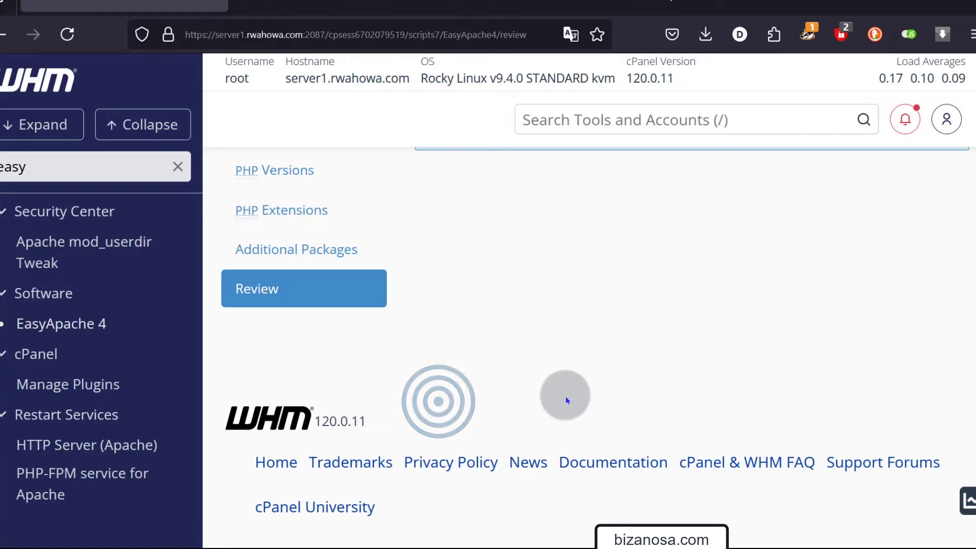
scroll(621, 339, down, 5)
scroll(622, 339, down, 10)
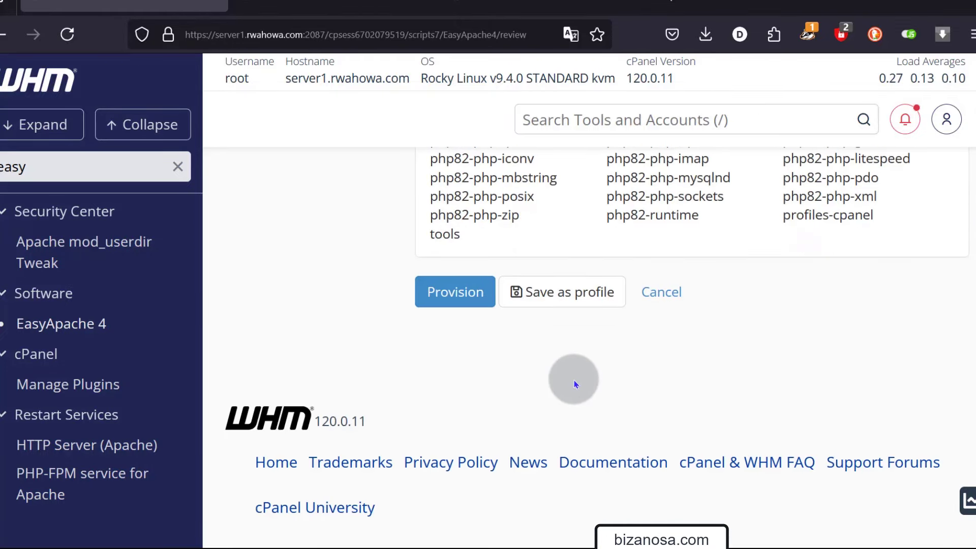
click(459, 294)
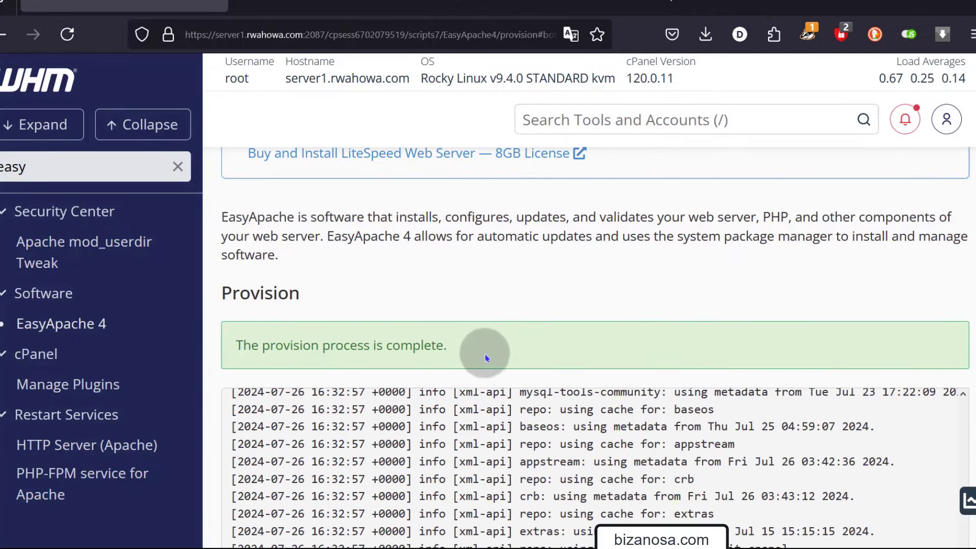
scroll(489, 354, down, 6)
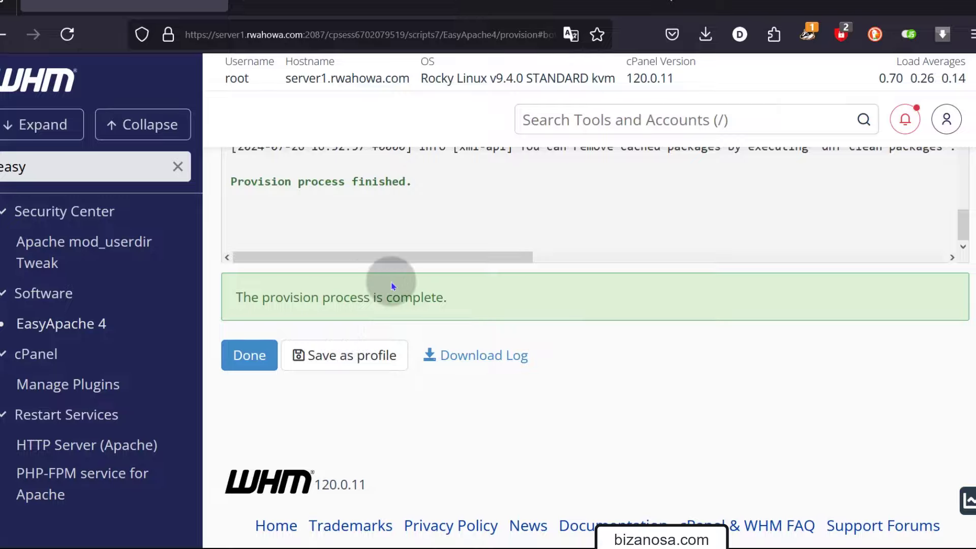
- Finish provisioning and verify Apache 2.4 and PHP 8.1, 8.2 and 8.3 are currently installed
click(249, 356)
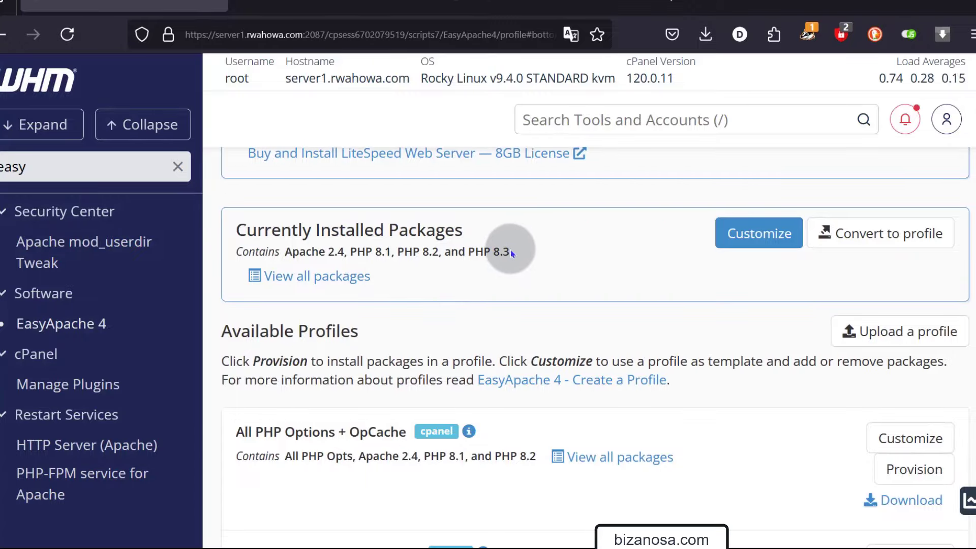
drag(510, 249, 468, 251)
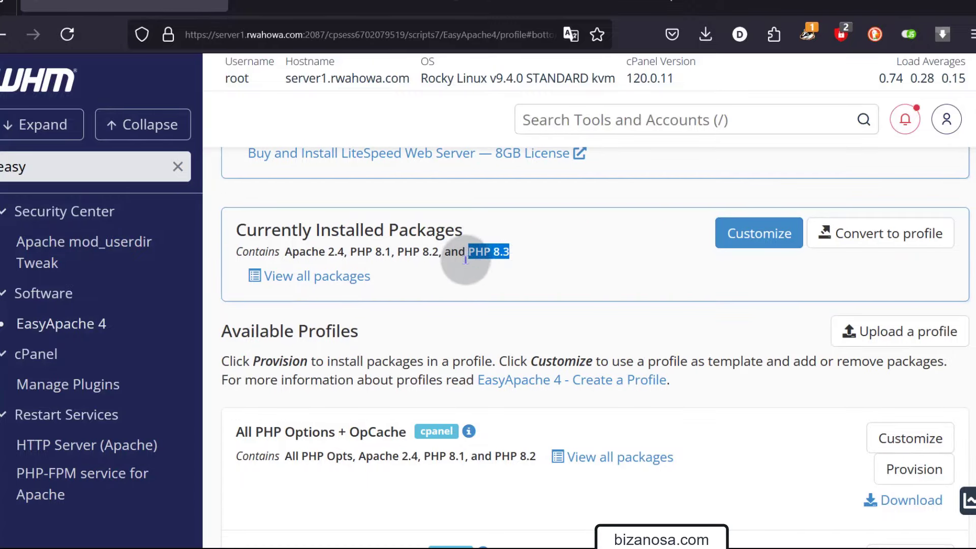
click(562, 288)
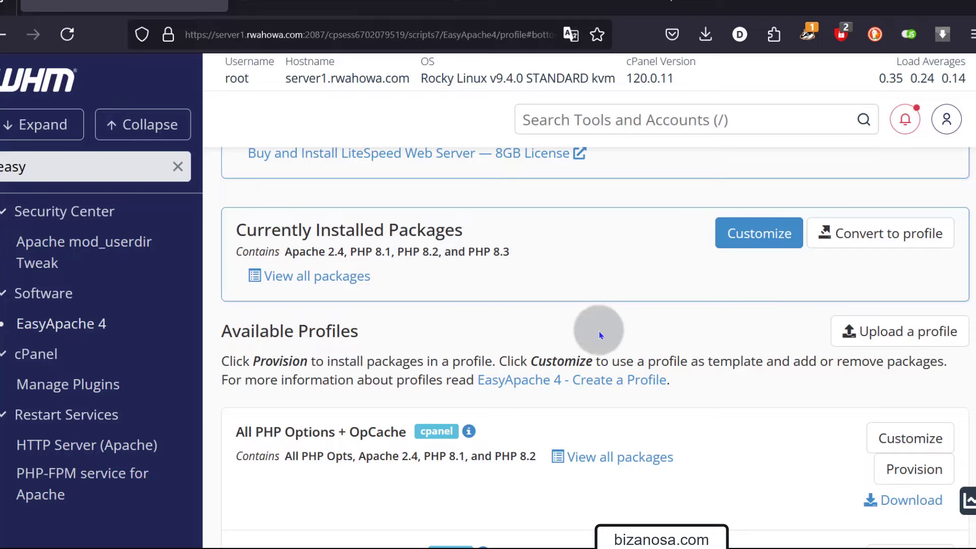
scroll(612, 324, up, 2)
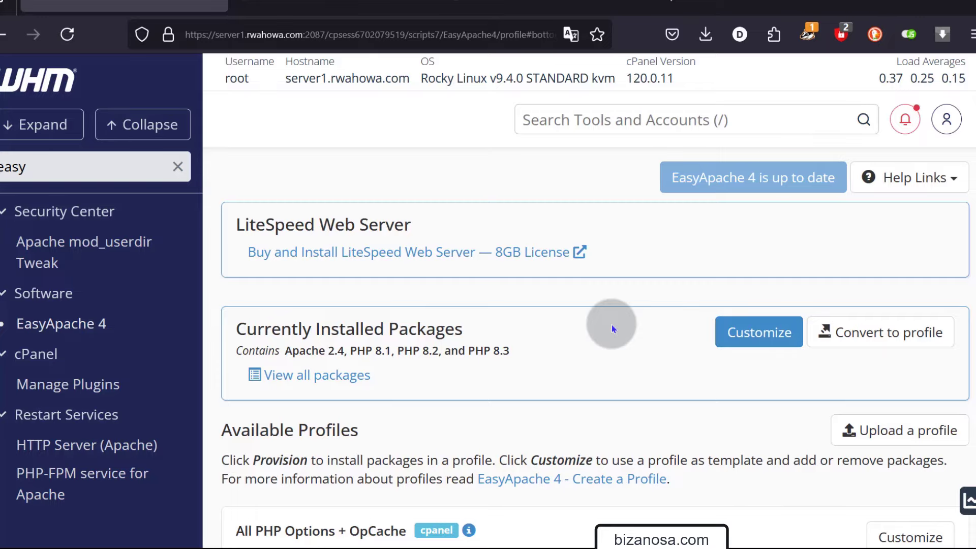
scroll(599, 340, down, 5)
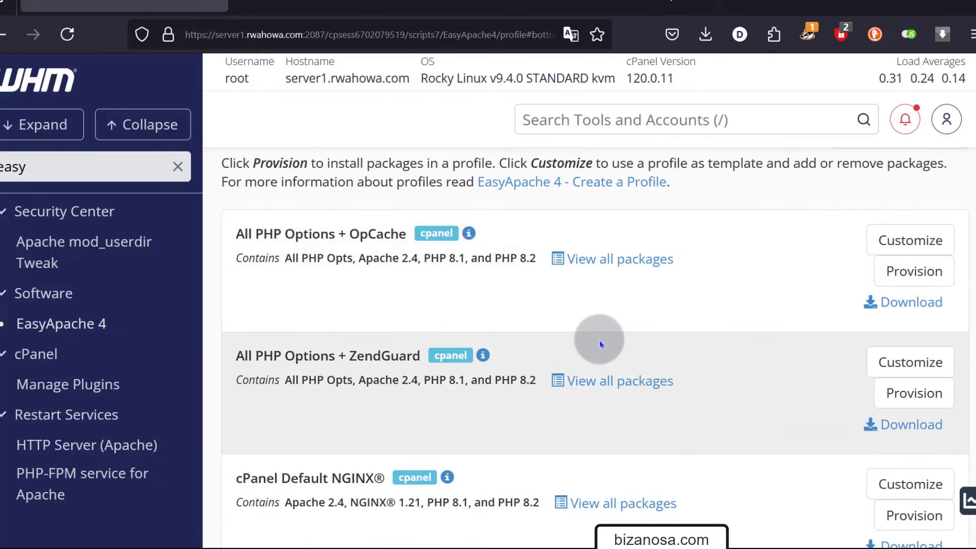
scroll(599, 340, down, 9)
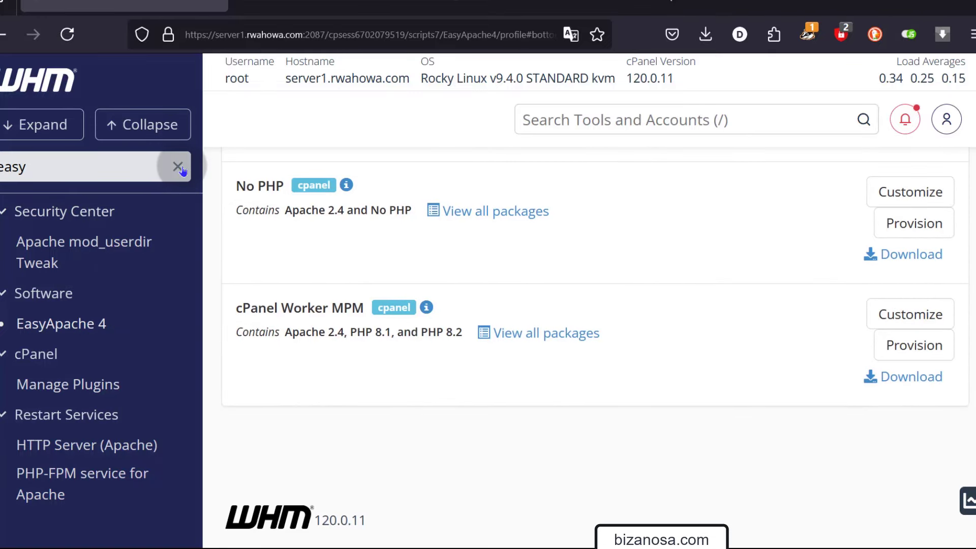
- Search the WHM sidebar for 'ngin' and open NGINX® Manager
click(177, 167)
click(77, 161)
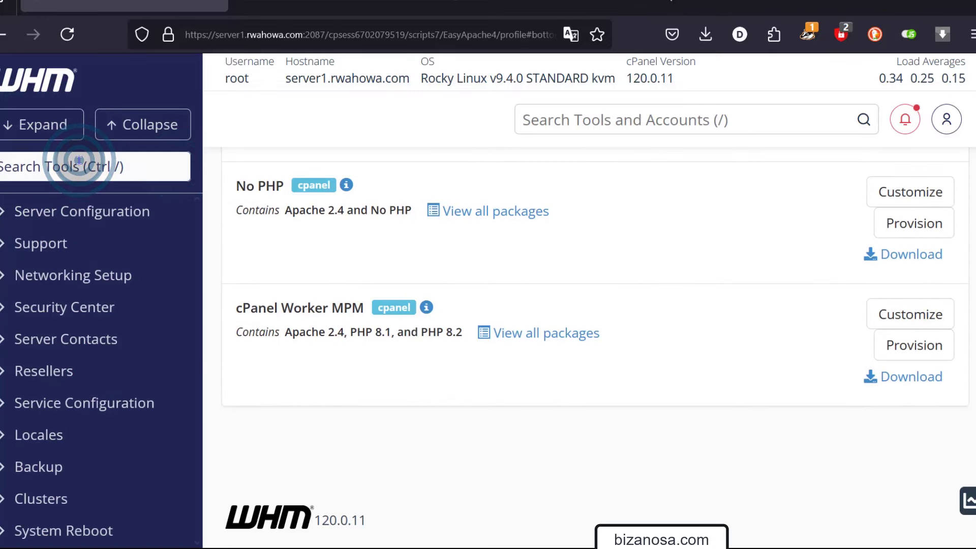
text(ngin)
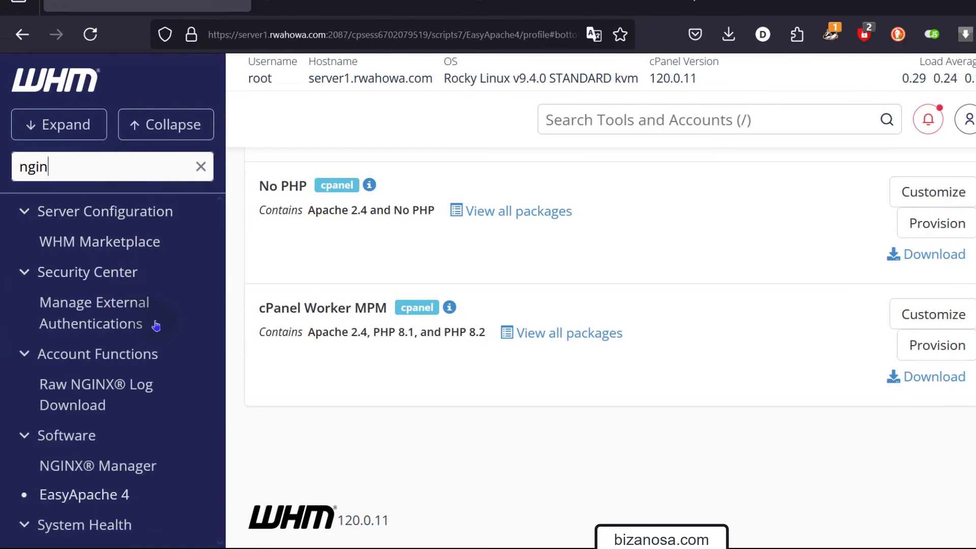
click(100, 472)
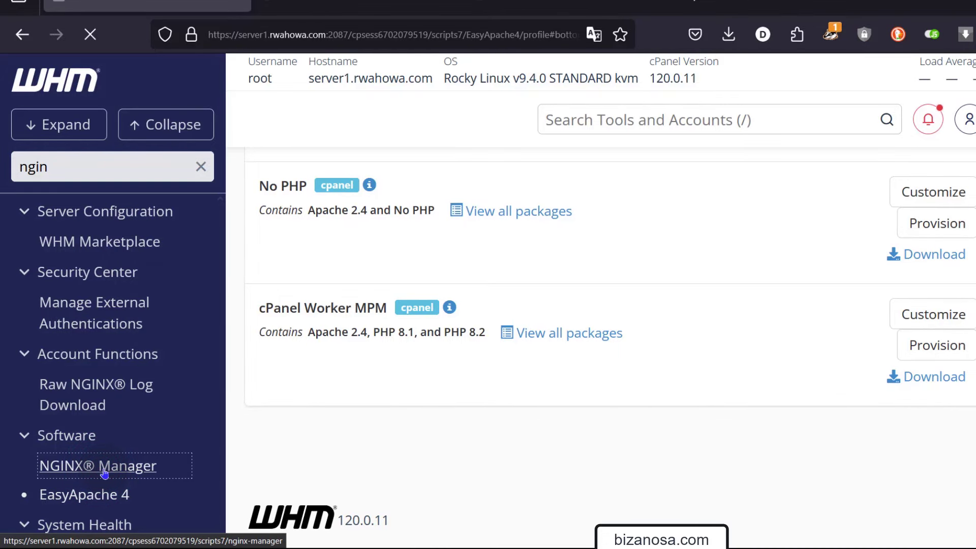
- Confirm 'Use caching by default' is Enabled and restart NGINX
scroll(584, 262, down, 3)
scroll(605, 337, up, 3)
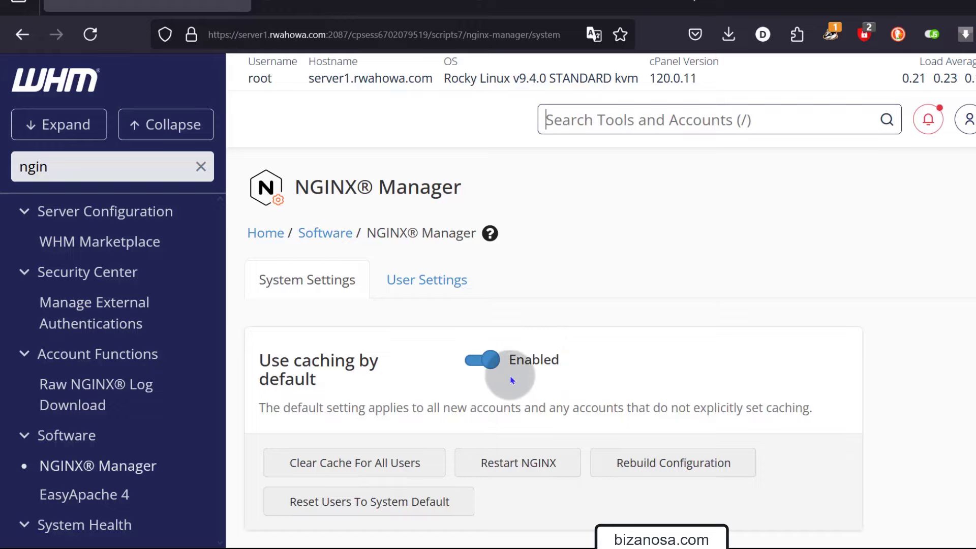
scroll(503, 361, down, 4)
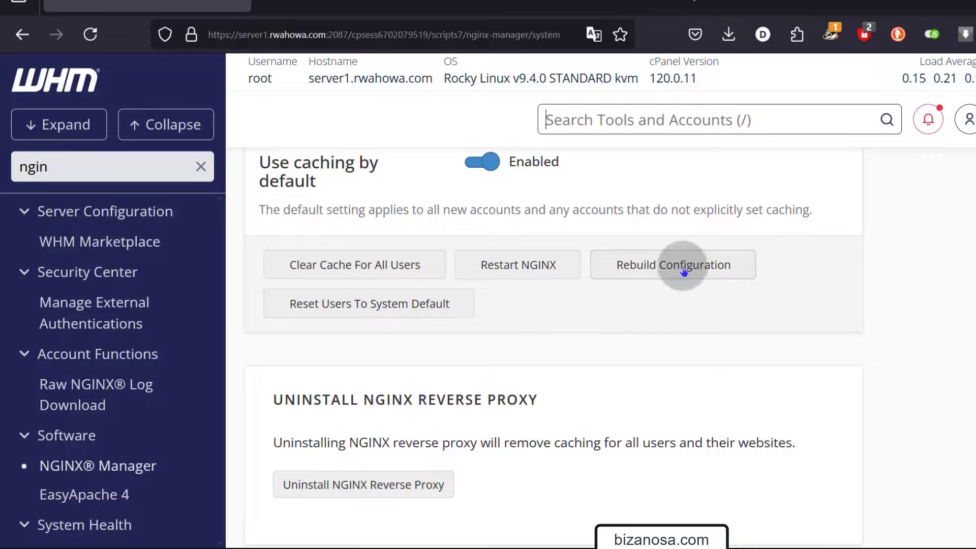
click(514, 269)
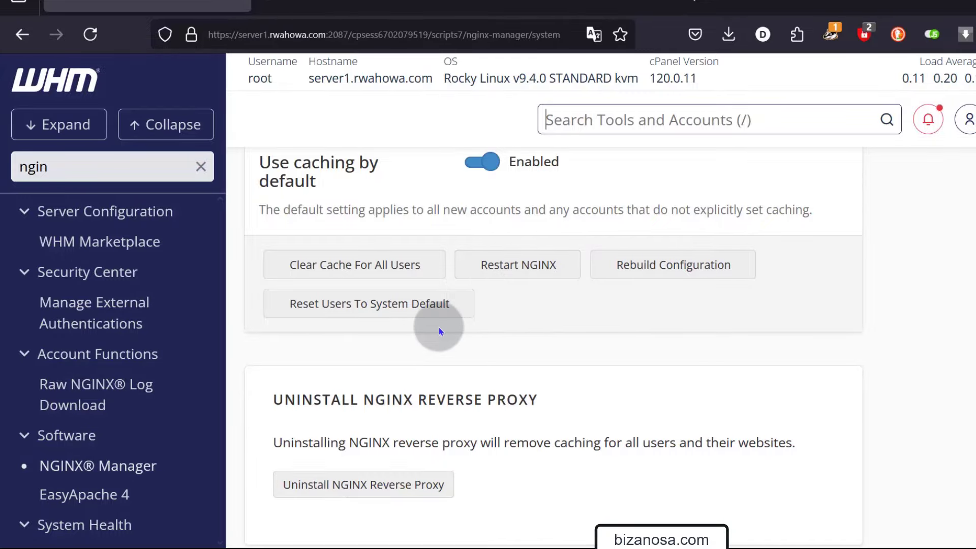
scroll(524, 350, down, 2)
scroll(523, 349, down, 2)
scroll(523, 344, up, 4)
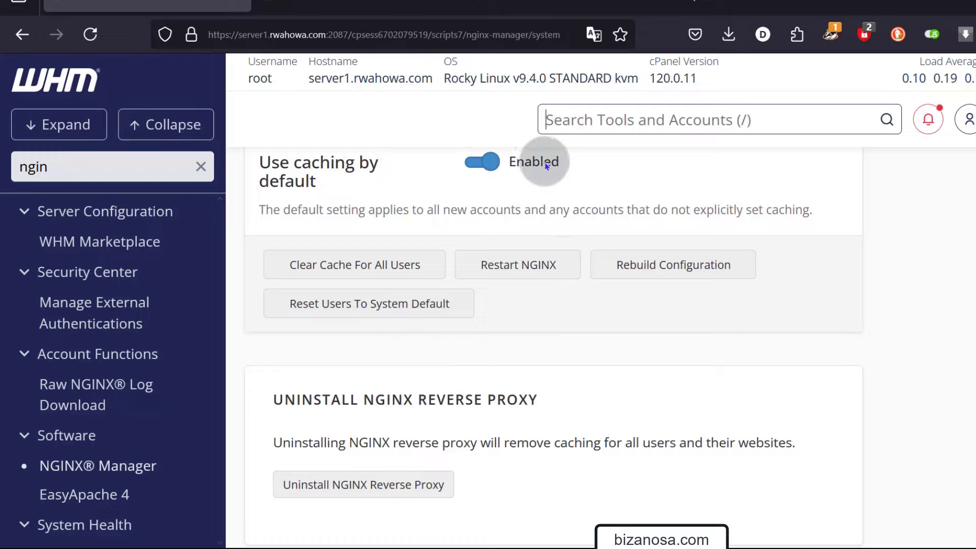
scroll(447, 365, down, 2)
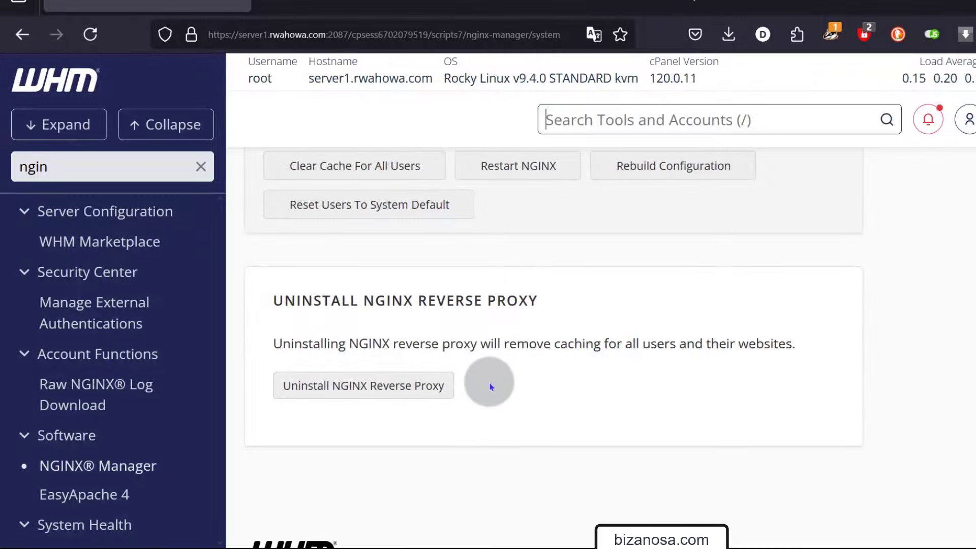
scroll(544, 389, up, 6)
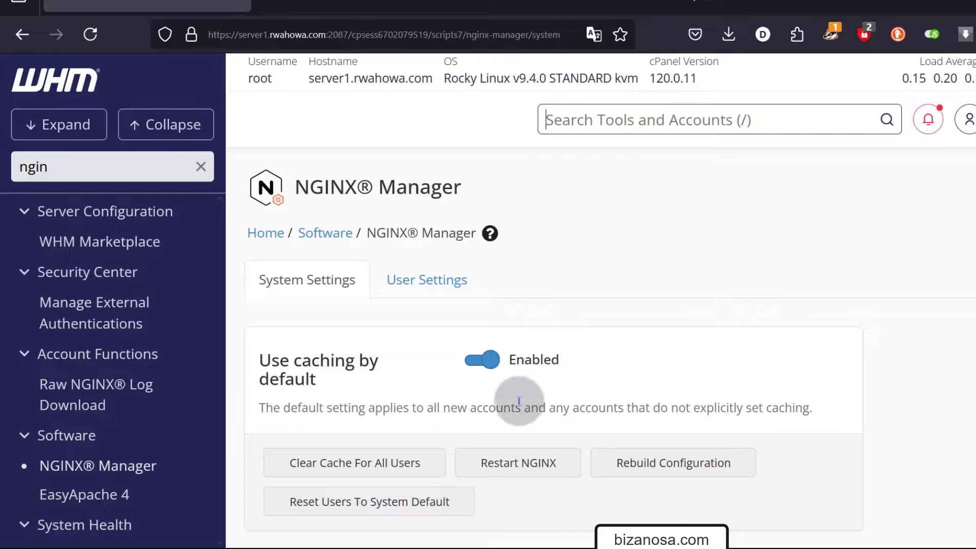
- Check per-account caching on the NGINX Manager User Settings tab
click(419, 280)
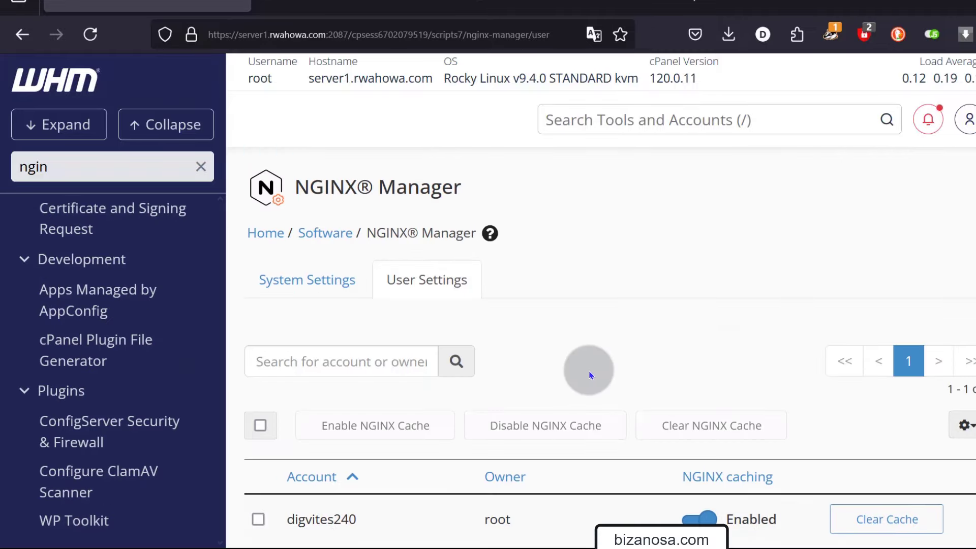
scroll(579, 337, down, 5)
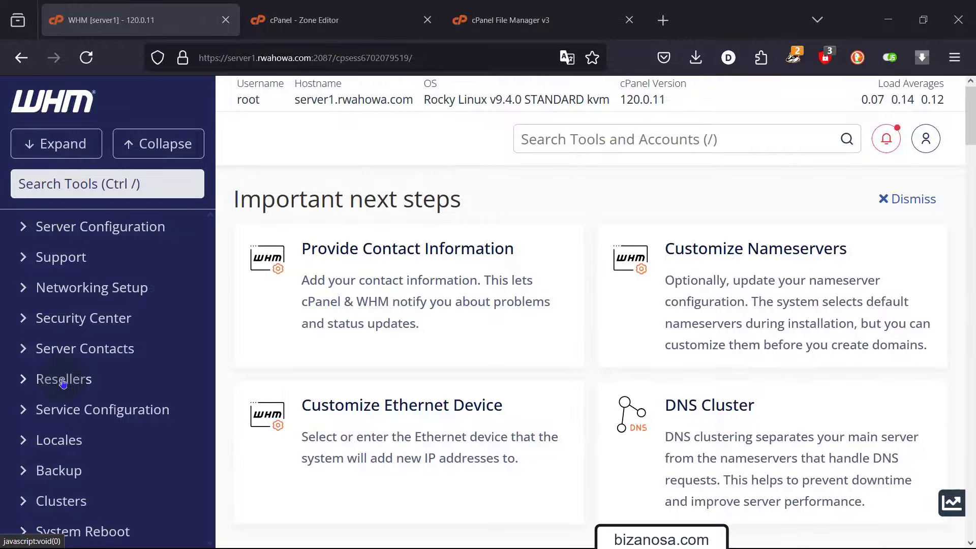
scroll(458, 440, down, 5)
scroll(458, 439, up, 2)
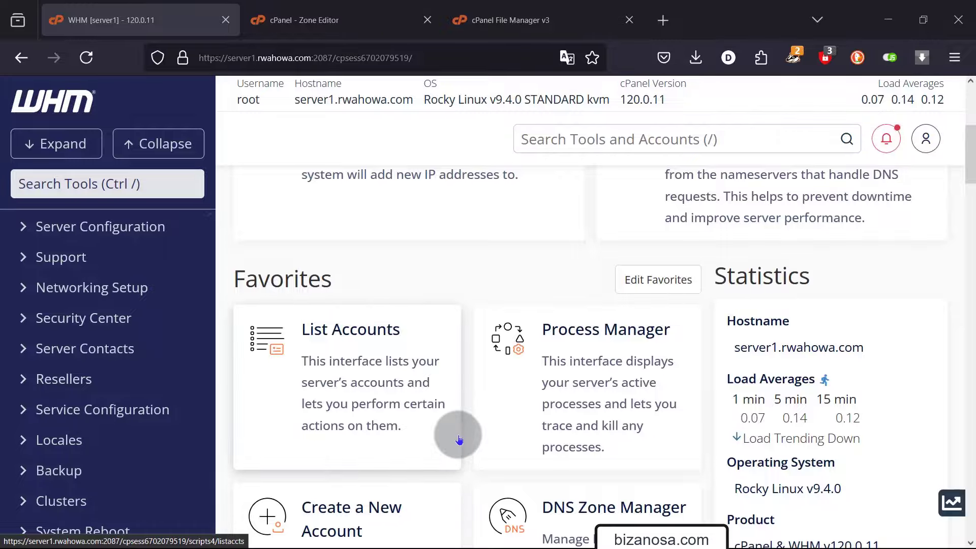